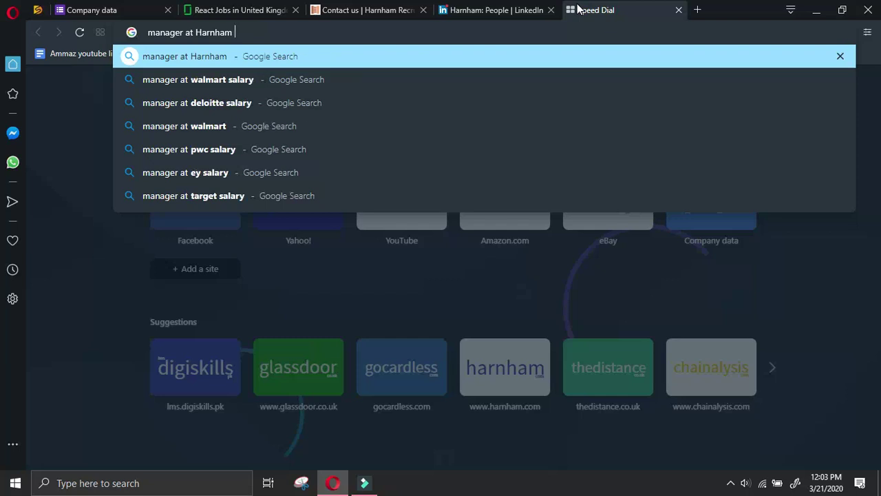
# Search Google for 'manager at Harnham linkedin'
pyautogui.write('nkedin')
pyautogui.press('Return')
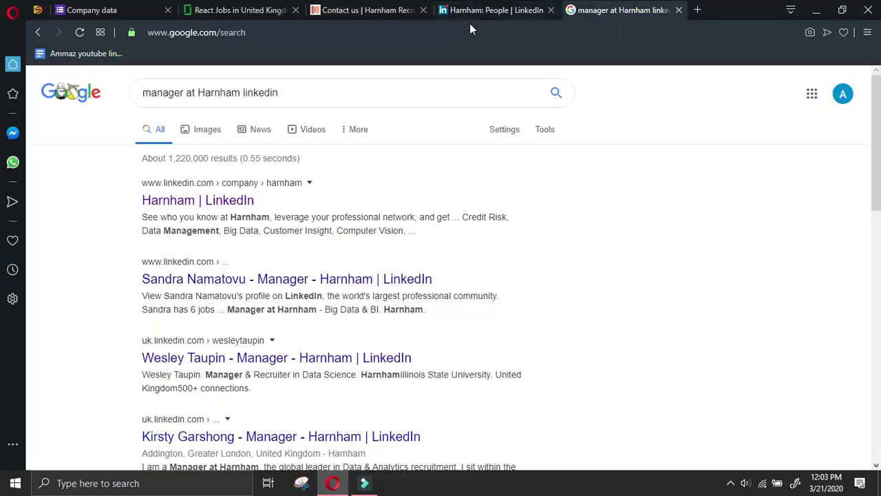
# Send the first Harnham manager a LinkedIn connection invitation without a note, then return to her profile
pyautogui.click(313, 281)
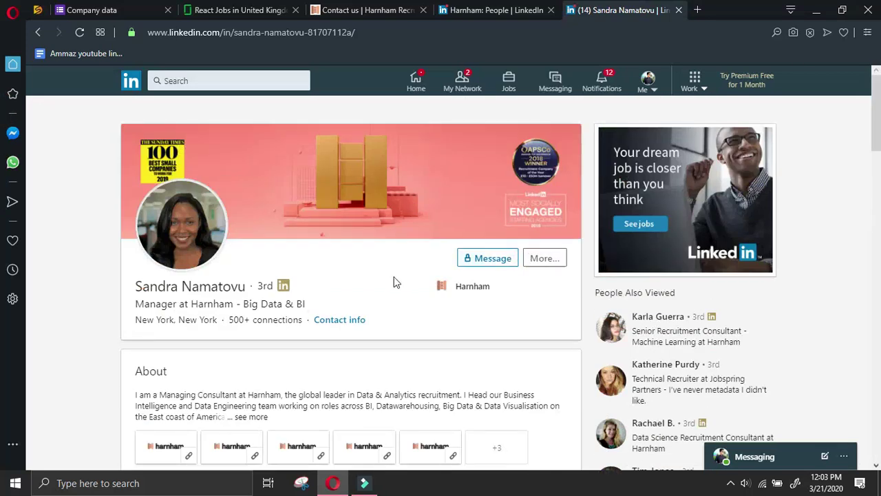
pyautogui.click(544, 258)
pyautogui.click(597, 357)
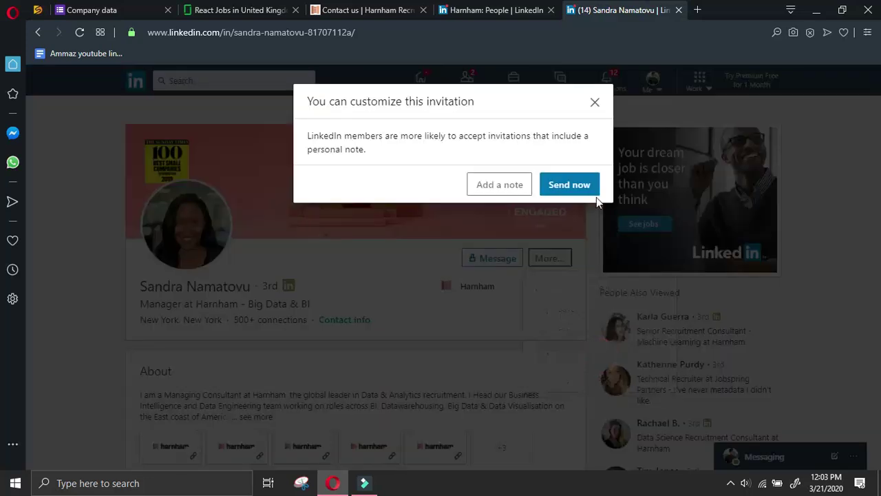
pyautogui.click(585, 184)
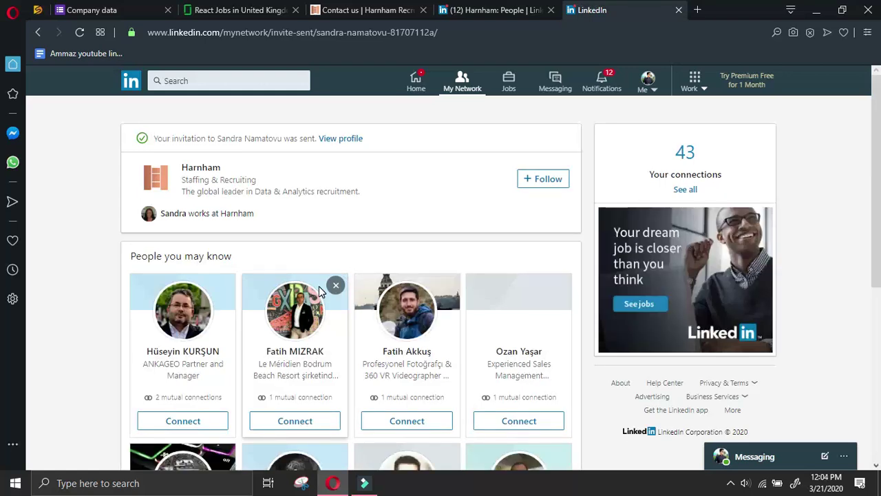
pyautogui.click(339, 139)
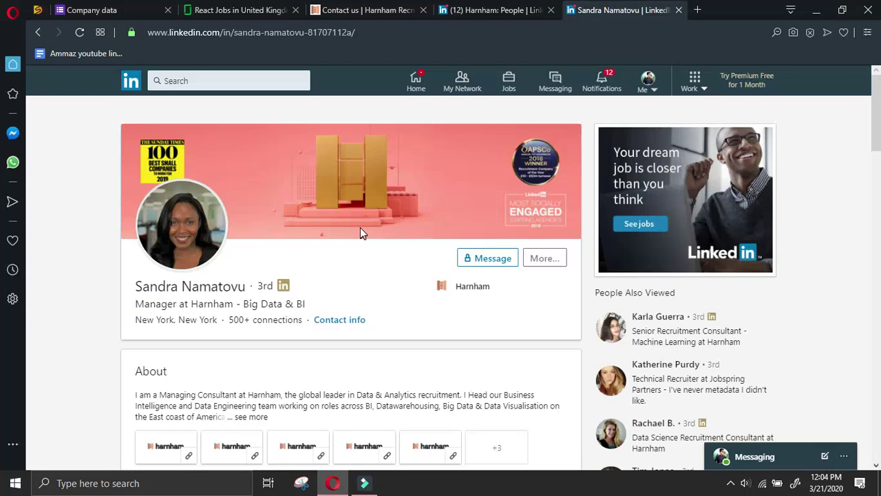
# Open Harnham's About information on LinkedIn to check its office locations
pyautogui.scroll(-2, 363, 227)
pyautogui.moveTo(249, 157); pyautogui.dragTo(128, 160)
pyautogui.click(237, 10)
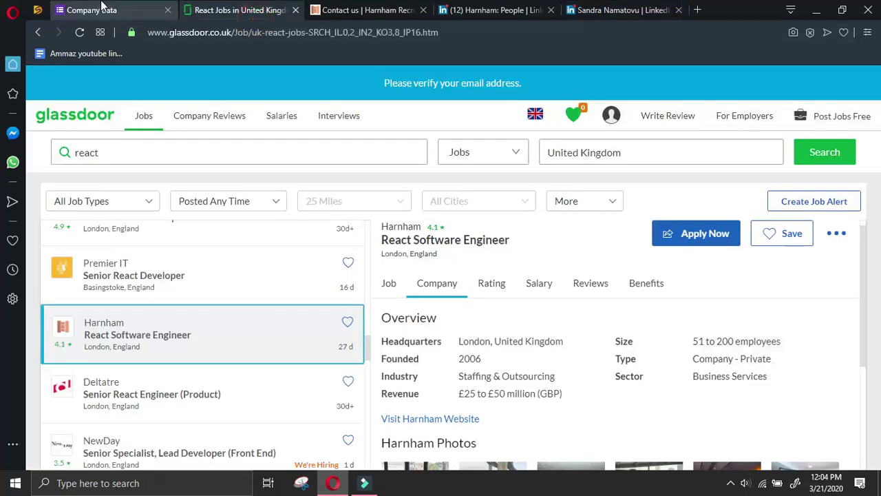
pyautogui.click(100, 10)
pyautogui.scroll(-2, 353, 331)
pyautogui.scroll(-6, 344, 416)
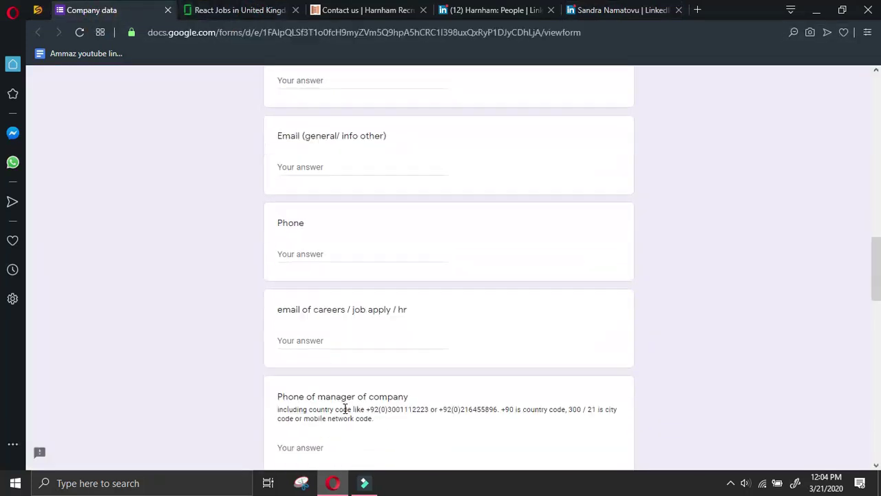
pyautogui.click(588, 5)
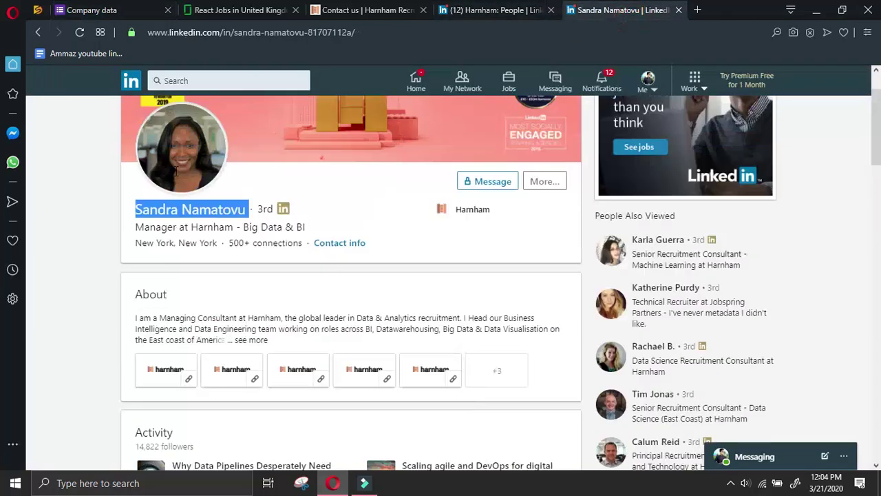
pyautogui.click(492, 10)
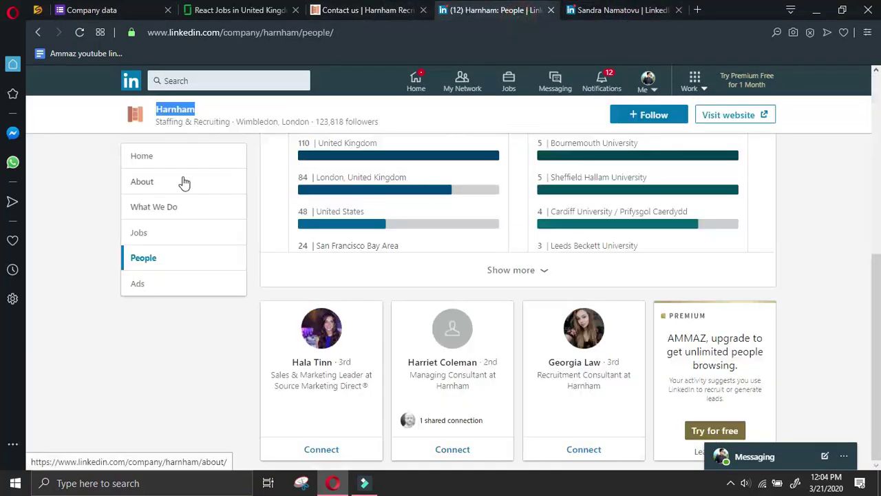
pyautogui.click(183, 181)
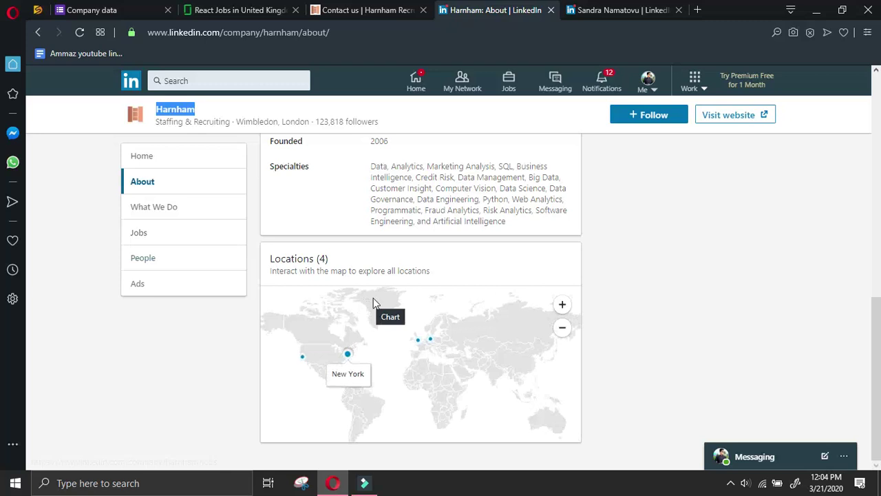
# Select the Wimbledon office address on Harnham's Contact us page
pyautogui.scroll(3, 420, 330)
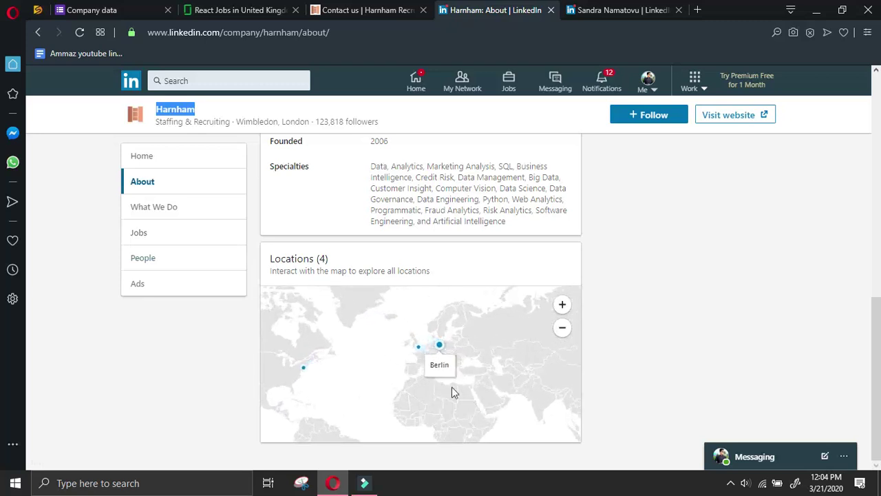
pyautogui.scroll(2, 410, 348)
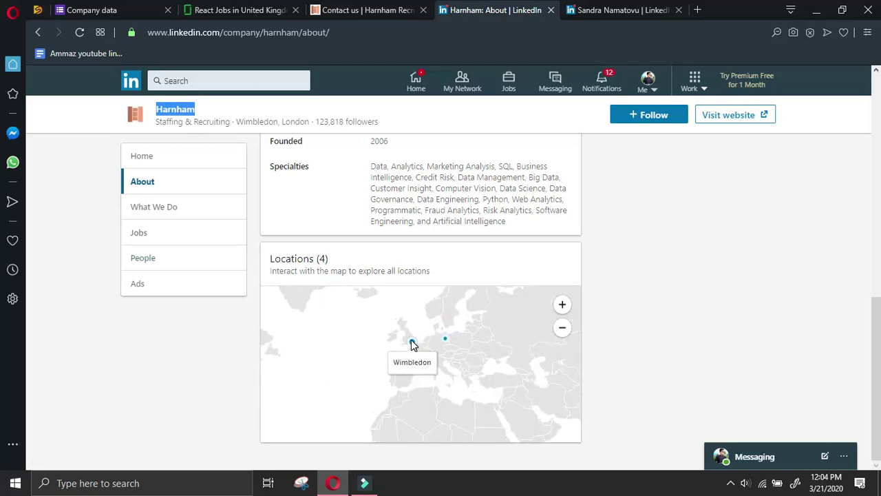
pyautogui.click(625, 20)
pyautogui.click(374, 20)
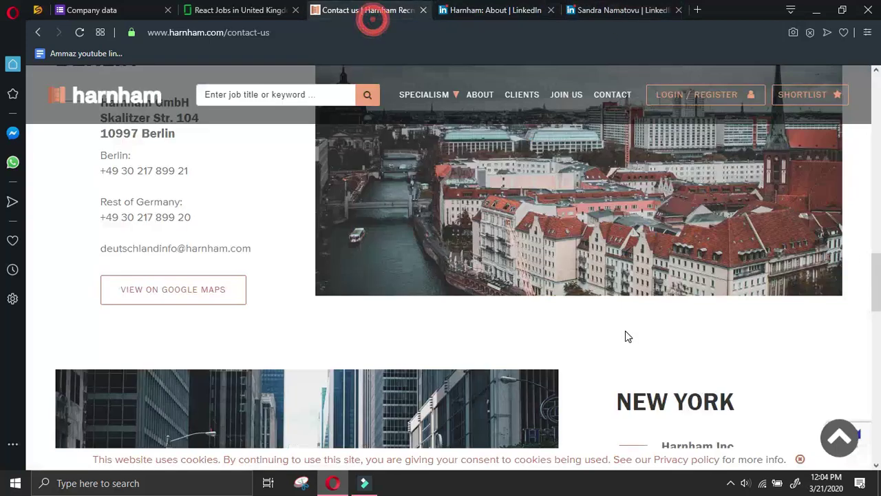
pyautogui.scroll(4, 626, 335)
pyautogui.scroll(4, 625, 336)
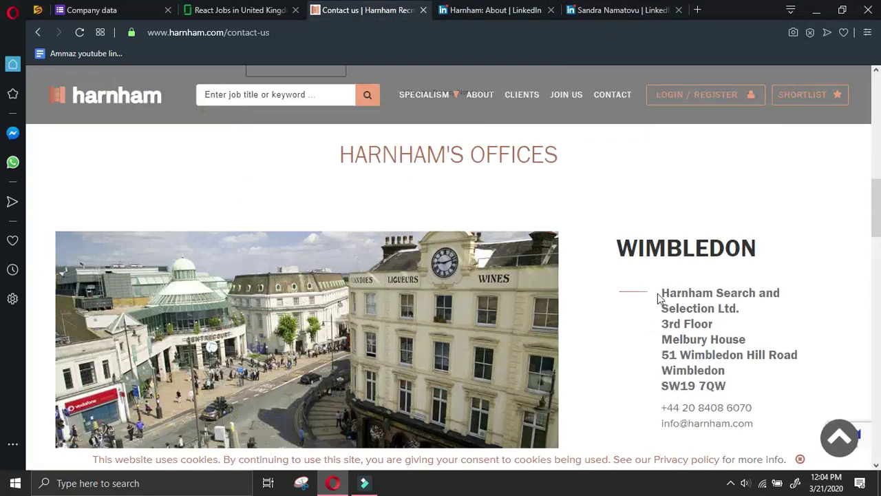
pyautogui.moveTo(663, 321); pyautogui.dragTo(757, 389)
pyautogui.click(289, 10)
# Fill Company address with the Wimbledon address minus 'Wimbledon', city Wimbledon and country UK
pyautogui.click(124, 10)
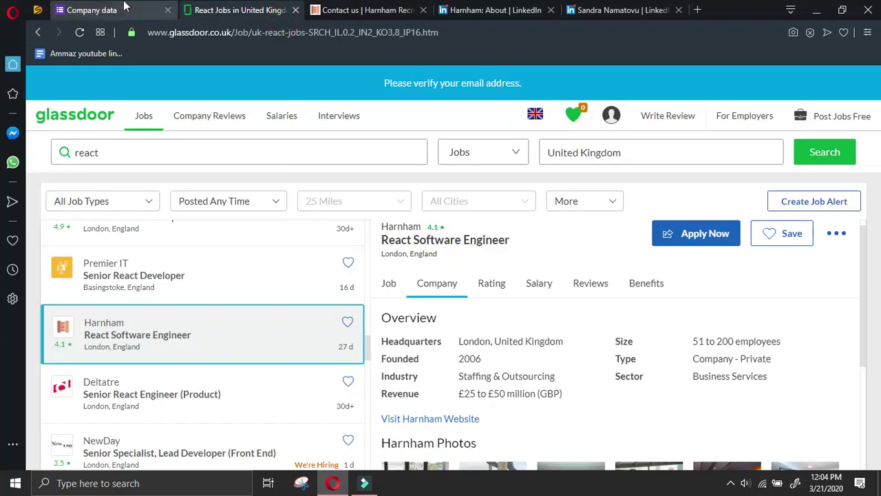
pyautogui.scroll(10, 339, 377)
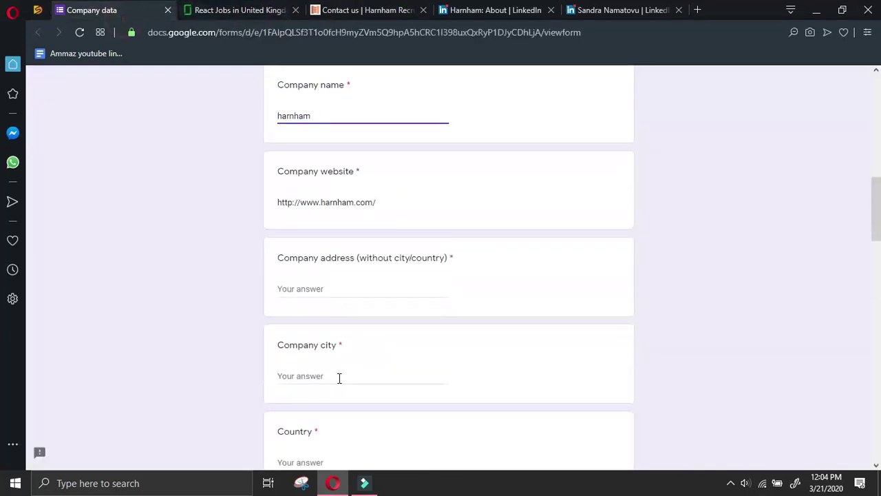
pyautogui.click(366, 292)
pyautogui.hotkey('ctrl', 'v')
pyautogui.moveTo(403, 289); pyautogui.dragTo(360, 307)
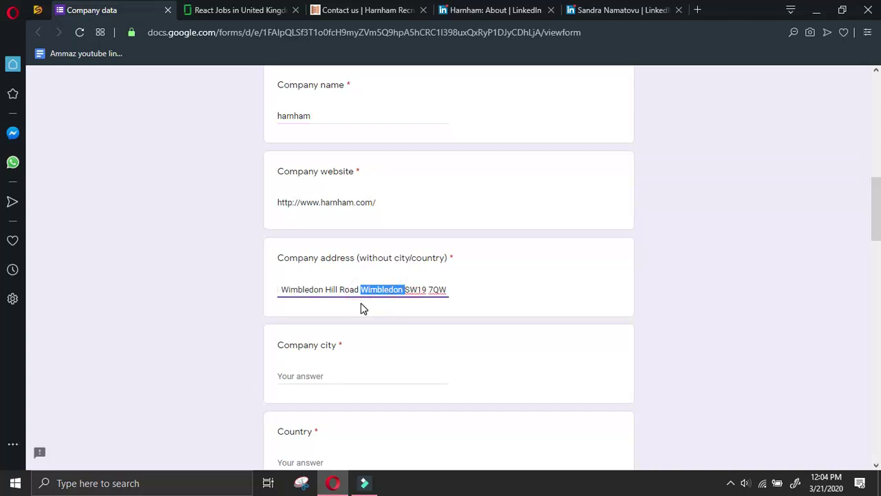
pyautogui.press('BackSpace')
pyautogui.click(384, 380)
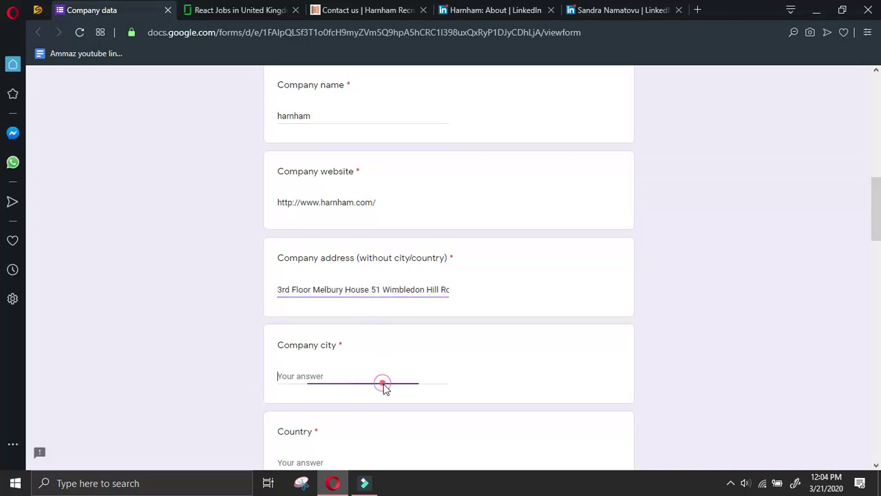
pyautogui.write('Wimbledon')
pyautogui.scroll(-2, 375, 358)
pyautogui.click(366, 333)
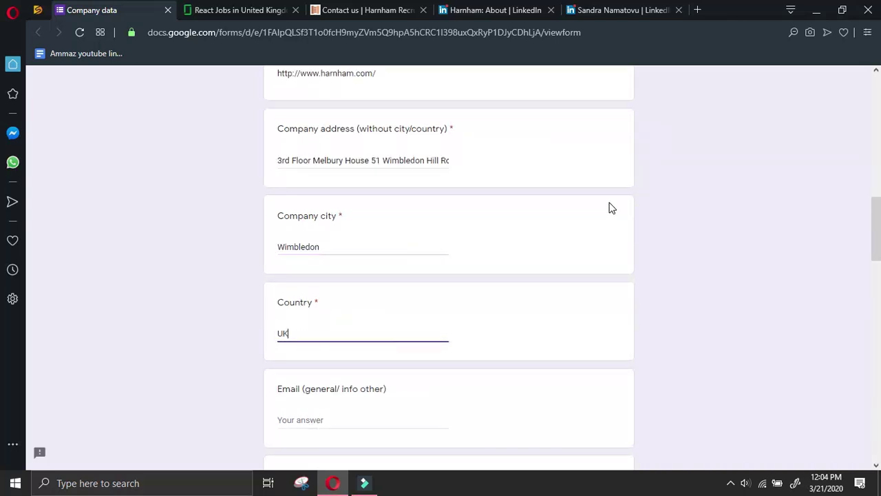
# Copy Harnham's general e-mail from the contact page into the general e-mail answer
pyautogui.click(619, 10)
pyautogui.click(496, 10)
pyautogui.click(372, 10)
pyautogui.scroll(-2, 571, 311)
pyautogui.click(762, 278)
pyautogui.moveTo(768, 293); pyautogui.dragTo(657, 300)
pyautogui.hotkey('ctrl', 'c')
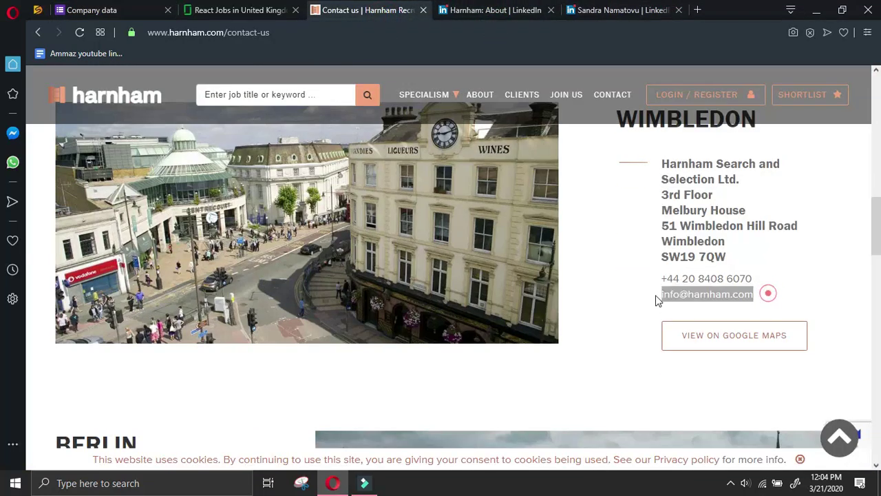
pyautogui.click(143, 11)
pyautogui.click(376, 427)
pyautogui.hotkey('ctrl', 'v')
# Copy the Wimbledon office phone number into the Phone answer
pyautogui.click(619, 10)
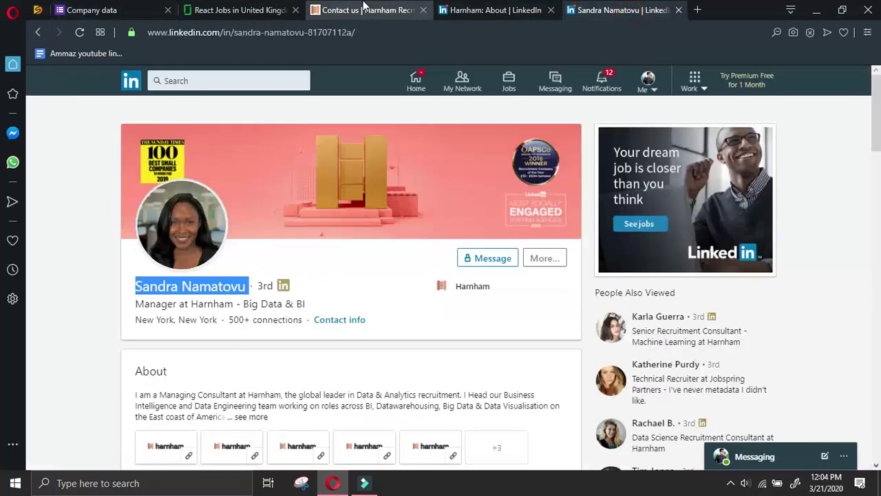
pyautogui.click(365, 7)
pyautogui.moveTo(763, 275); pyautogui.dragTo(662, 281)
pyautogui.hotkey('ctrl', 'c')
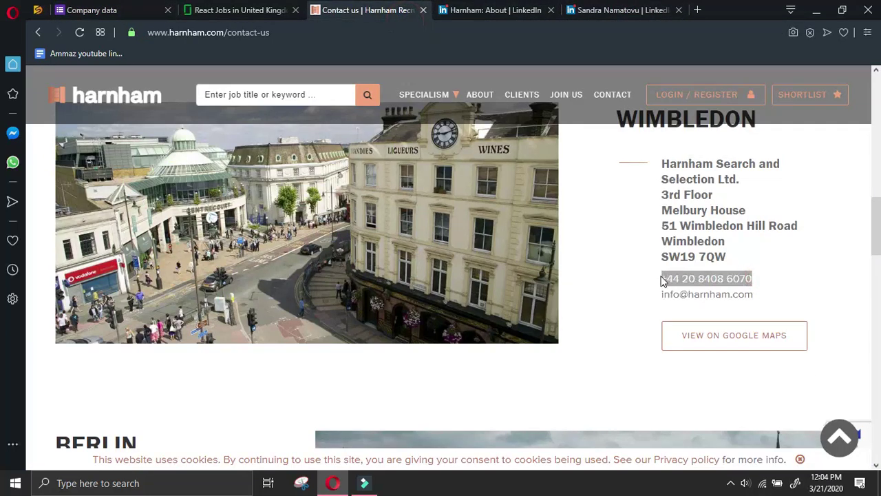
pyautogui.click(138, 9)
pyautogui.scroll(-2, 413, 418)
pyautogui.click(369, 378)
pyautogui.hotkey('ctrl', 'v')
pyautogui.click(620, 9)
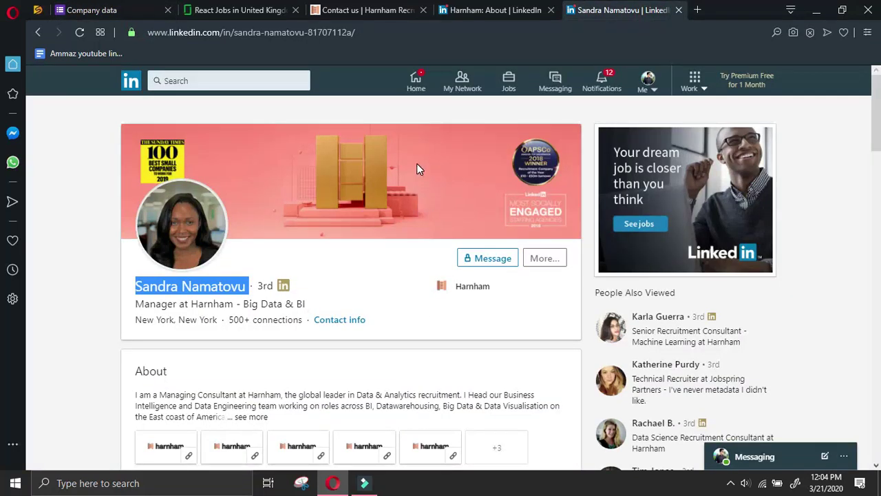
pyautogui.click(415, 10)
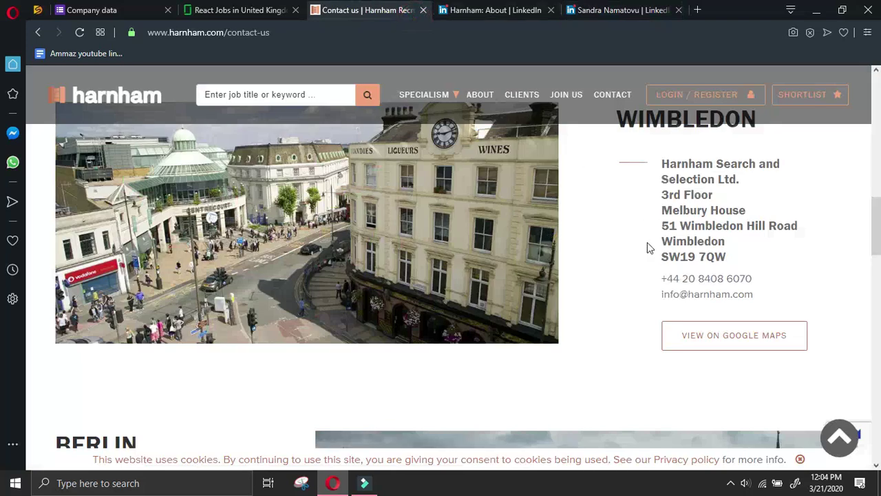
# Paste the Berlin office address and phone into All other details, deleting the extra Berlin label
pyautogui.scroll(-4, 647, 242)
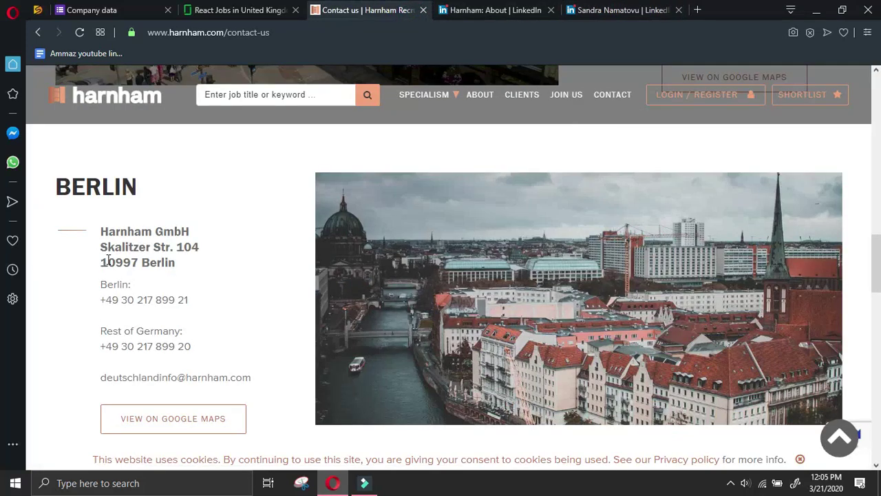
pyautogui.moveTo(123, 245); pyautogui.dragTo(223, 307)
pyautogui.hotkey('ctrl', 'c')
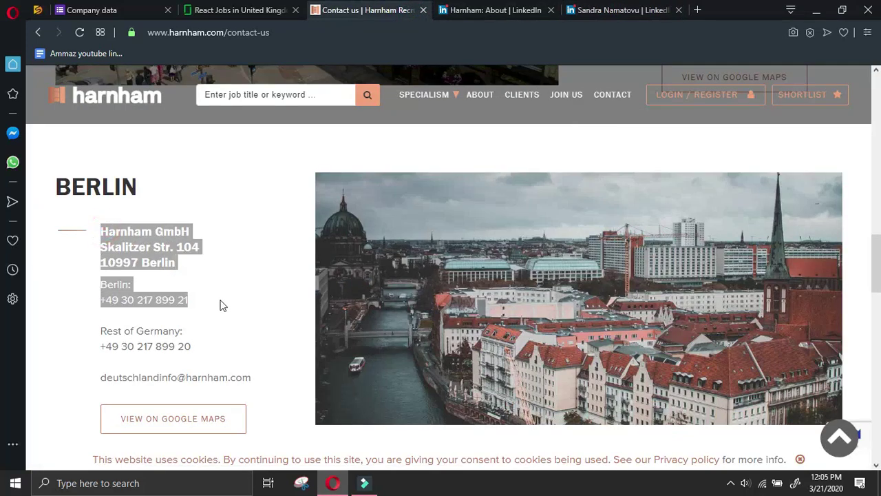
pyautogui.click(89, 9)
pyautogui.scroll(-5, 377, 411)
pyautogui.click(389, 335)
pyautogui.hotkey('ctrl', 'v')
pyautogui.moveTo(301, 377); pyautogui.dragTo(268, 371)
pyautogui.press('BackSpace')
pyautogui.press('BackSpace')
pyautogui.press('BackSpace')
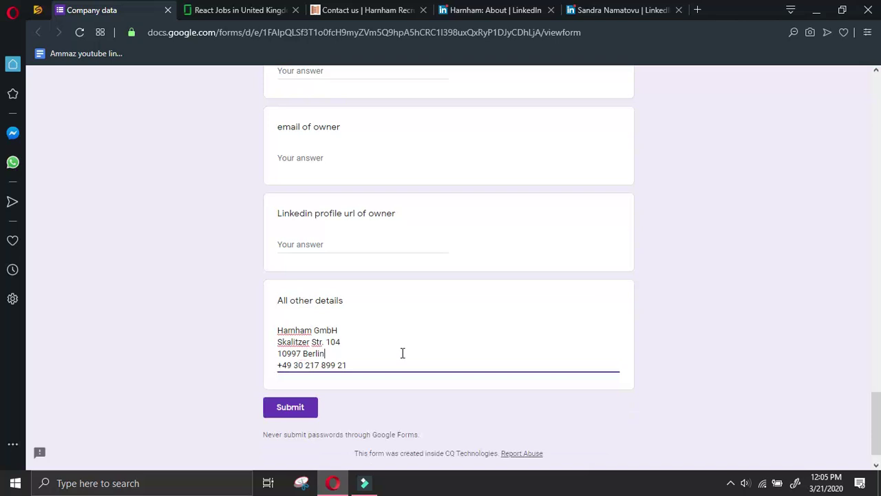
pyautogui.press('End')
pyautogui.press('Return')
# Add the Rest of Germany phone number on its own line in All other details
pyautogui.click(620, 9)
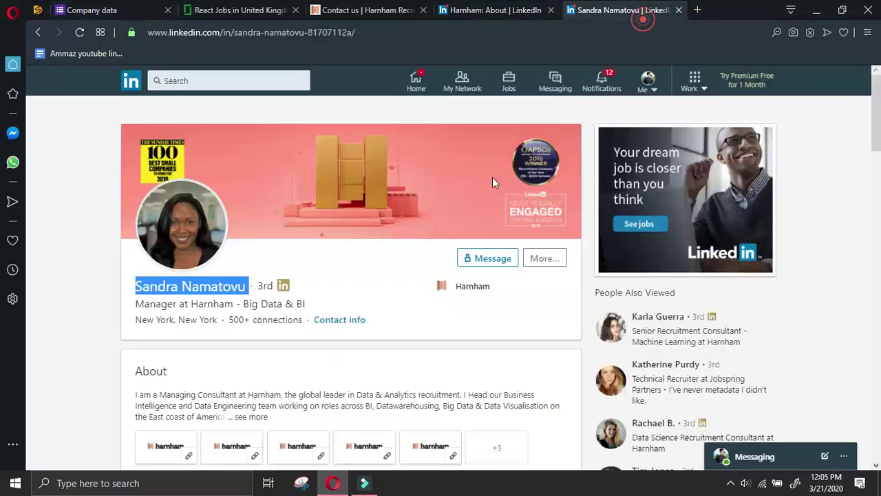
pyautogui.click(474, 9)
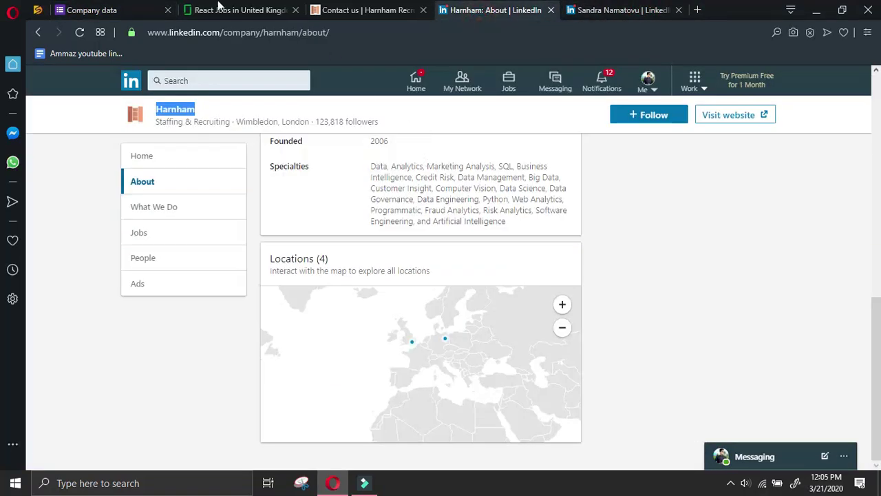
pyautogui.click(81, 8)
pyautogui.click(481, 9)
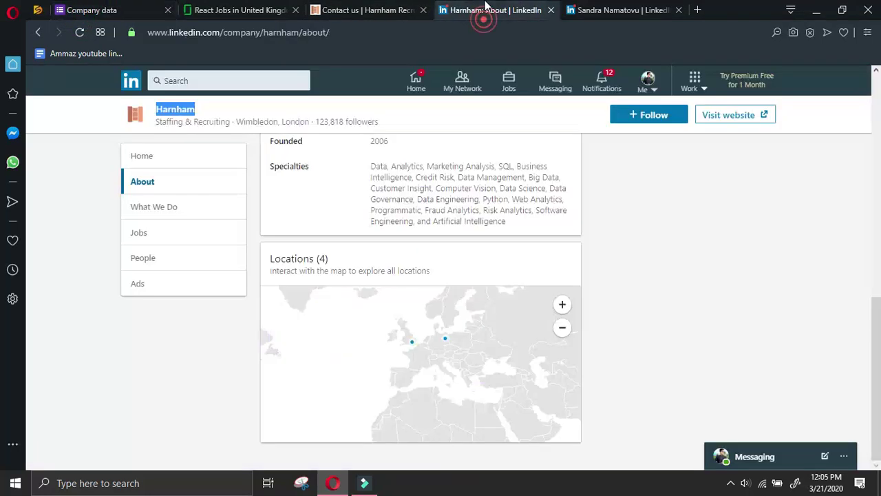
pyautogui.click(619, 10)
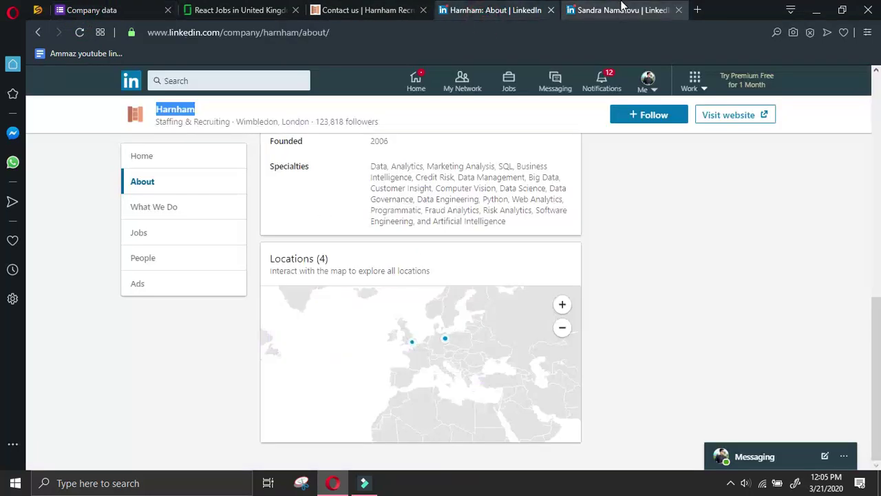
pyautogui.click(365, 9)
pyautogui.scroll(-1, 312, 307)
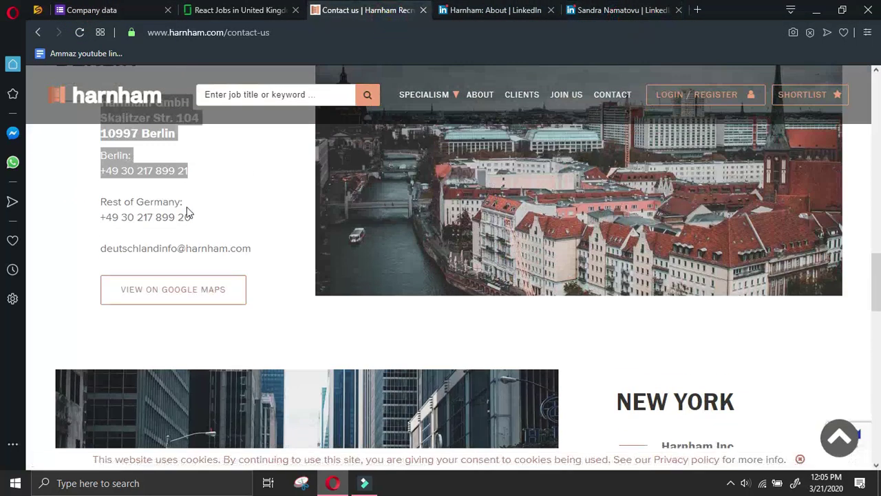
pyautogui.moveTo(204, 223); pyautogui.dragTo(102, 218)
pyautogui.hotkey('ctrl', 'c')
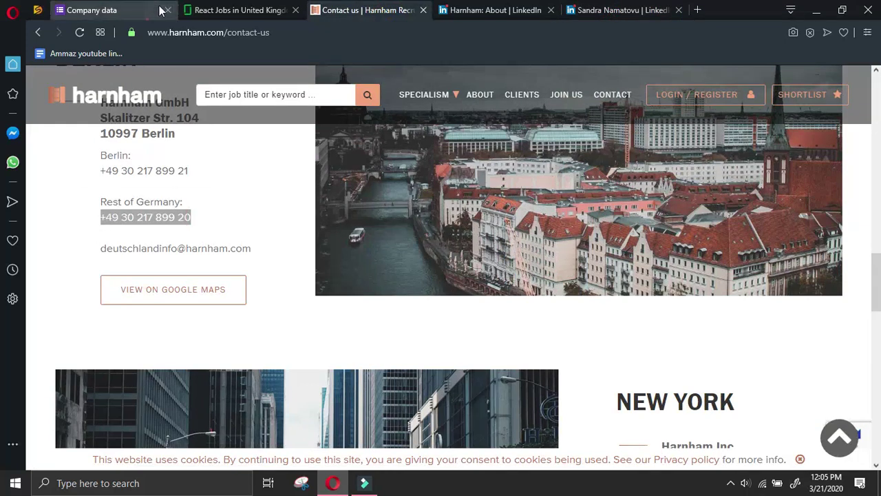
pyautogui.click(148, 9)
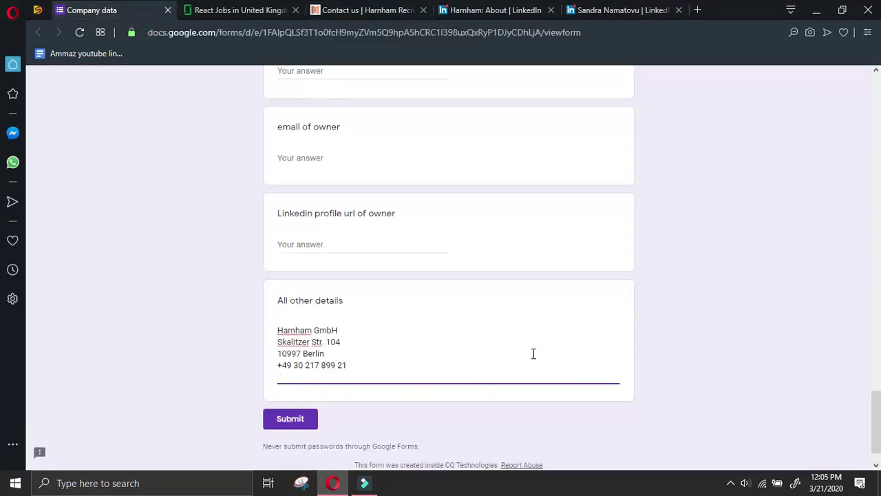
pyautogui.click(637, 10)
pyautogui.click(341, 8)
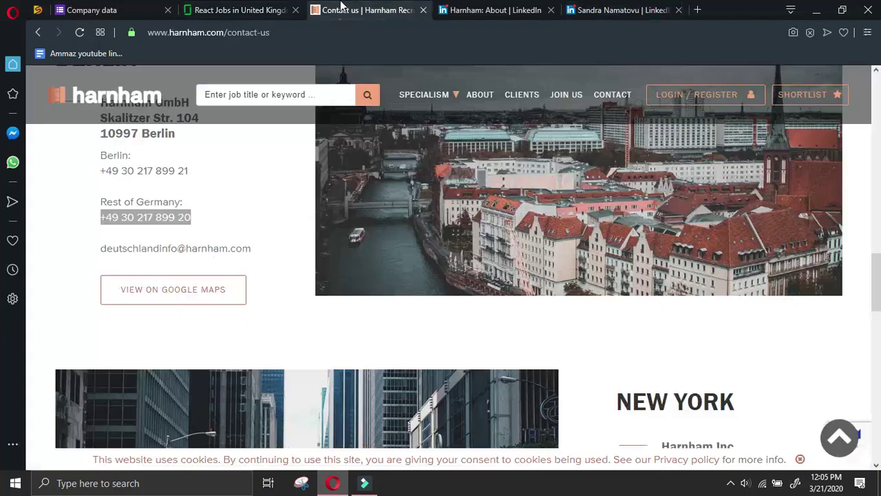
pyautogui.click(157, 10)
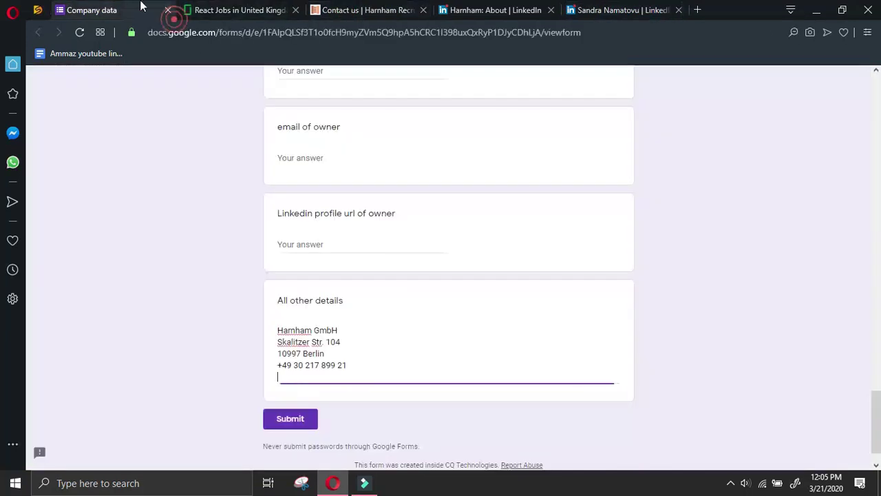
pyautogui.hotkey('ctrl', 'v')
pyautogui.press('Return')
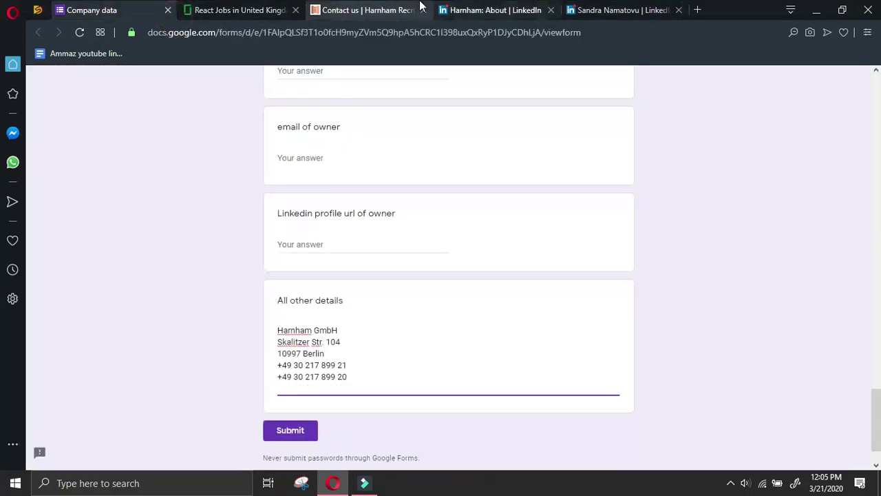
# Append the Berlin office e-mail address to the details
pyautogui.click(417, 10)
pyautogui.moveTo(262, 250); pyautogui.dragTo(66, 253)
pyautogui.hotkey('ctrl', 'c')
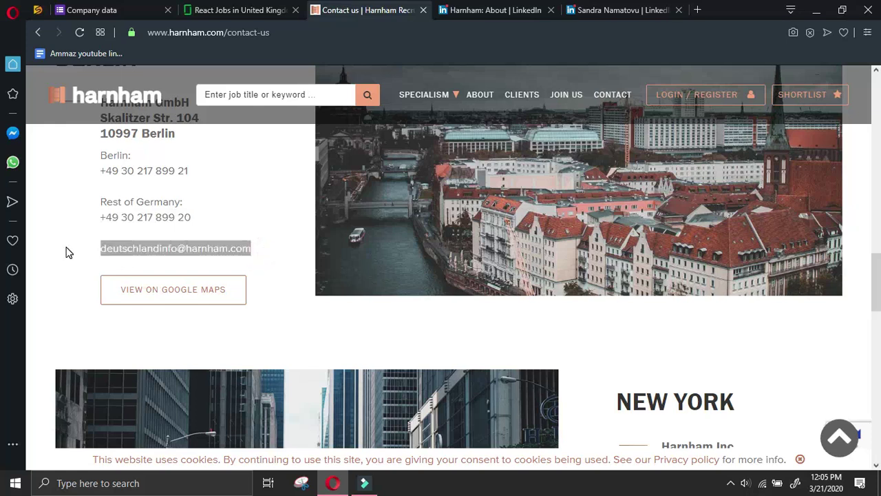
pyautogui.click(157, 9)
pyautogui.hotkey('ctrl', 'v')
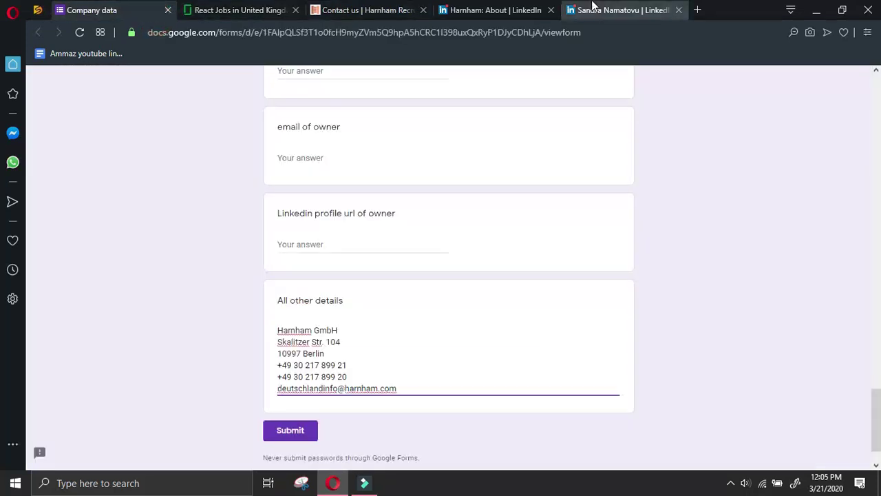
# Add the New York office address, phone and e-mail, joining its address lines
pyautogui.click(596, 8)
pyautogui.click(366, 8)
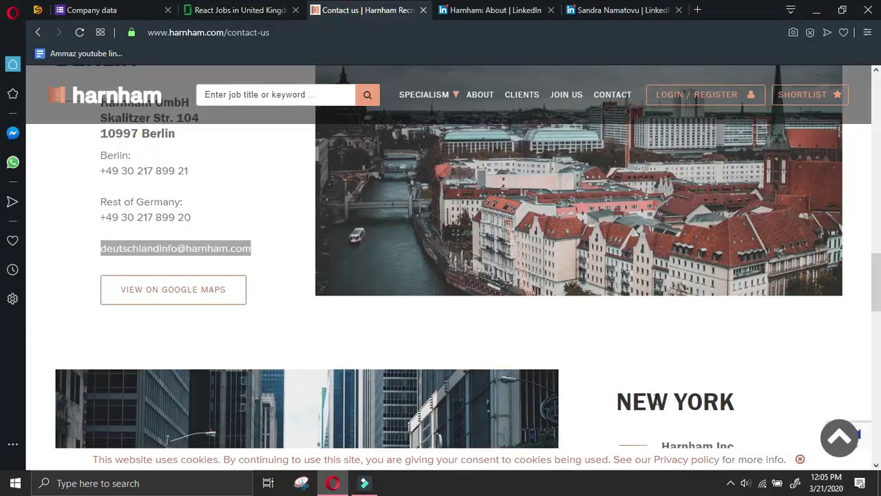
pyautogui.scroll(-2, 653, 388)
pyautogui.moveTo(665, 333); pyautogui.dragTo(807, 425)
pyautogui.hotkey('ctrl', 'c')
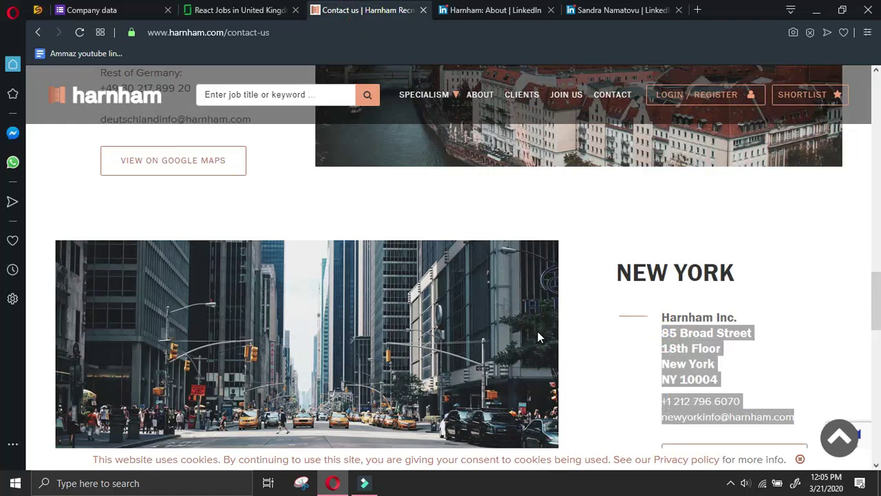
pyautogui.click(127, 9)
pyautogui.press('Return')
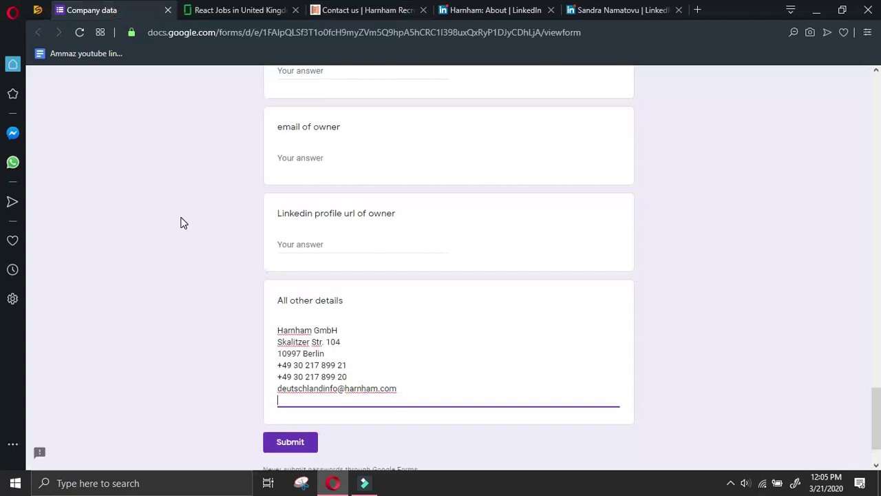
pyautogui.hotkey('ctrl', 'v')
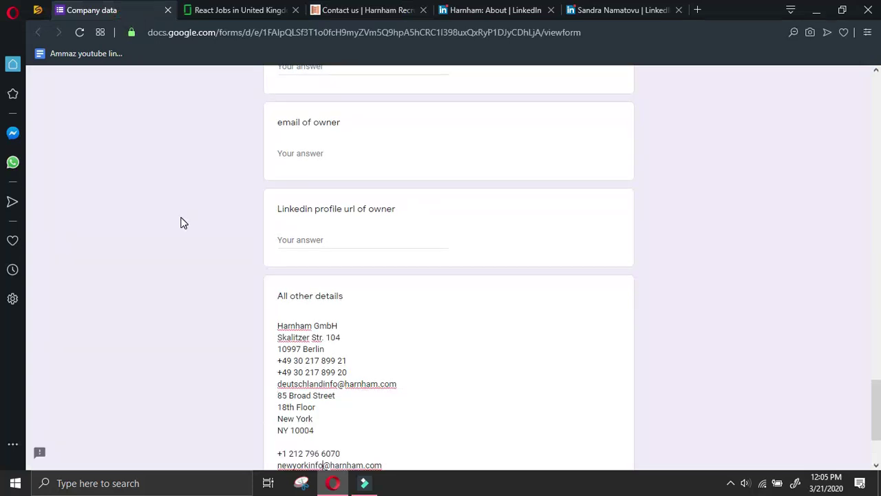
pyautogui.press('BackSpace')
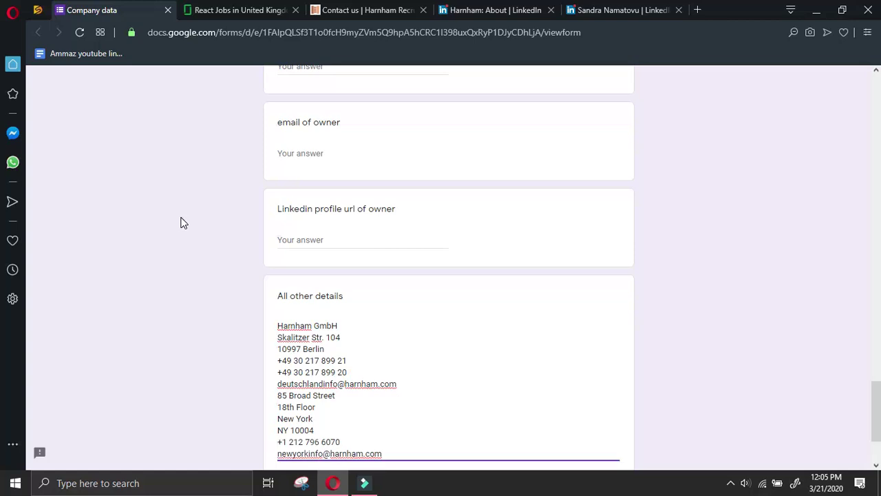
pyautogui.press('BackSpace')
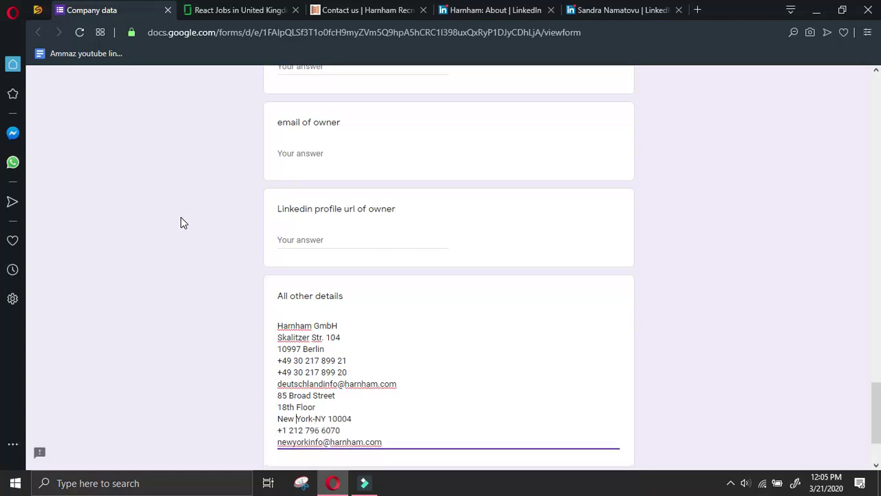
pyautogui.press('BackSpace')
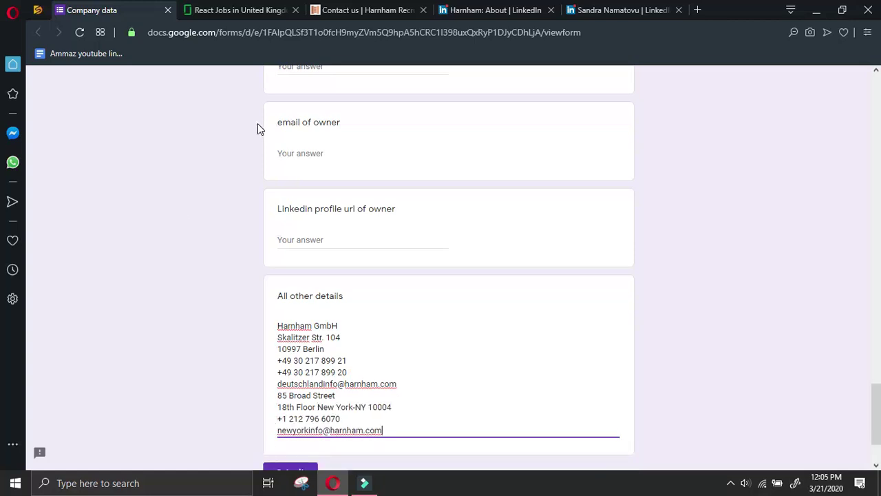
# Add the San Francisco office address, phone and e-mail, joining its address lines
pyautogui.click(364, 9)
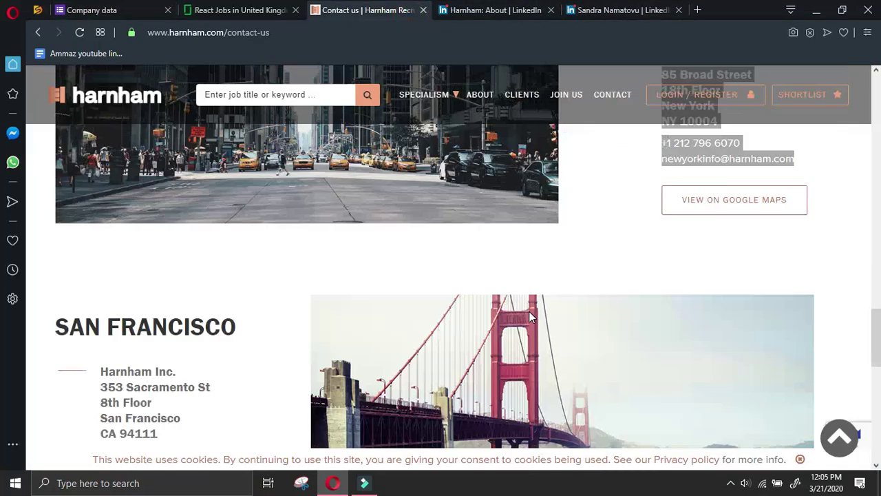
pyautogui.scroll(-2, 58, 435)
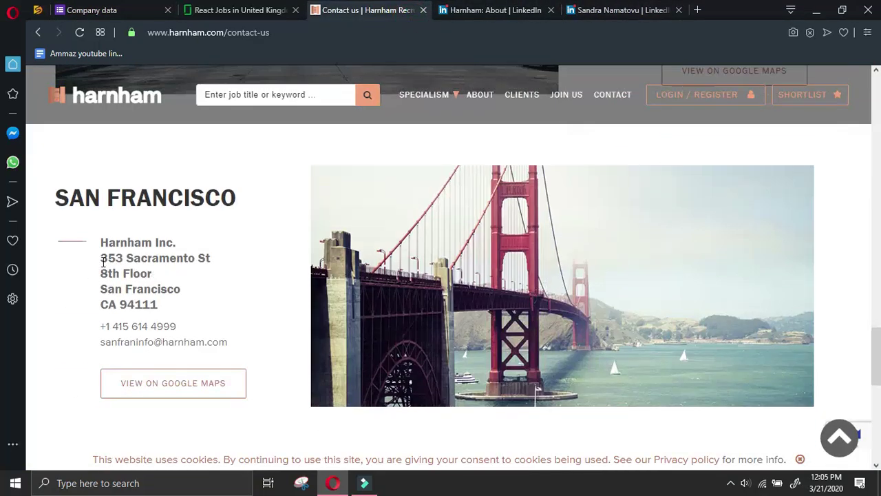
pyautogui.moveTo(102, 258); pyautogui.dragTo(239, 346)
pyautogui.hotkey('ctrl', 'c')
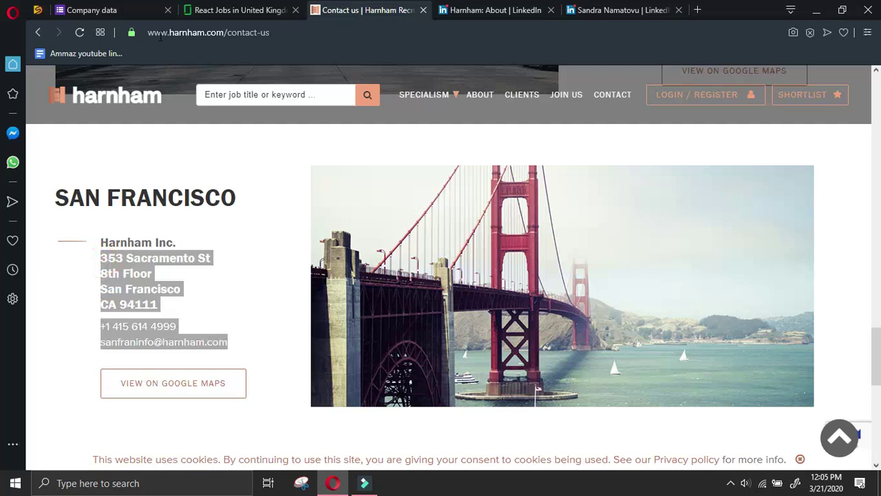
pyautogui.click(92, 10)
pyautogui.scroll(-2, 267, 206)
pyautogui.hotkey('ctrl', 'v')
pyautogui.click(282, 387)
pyautogui.press('BackSpace')
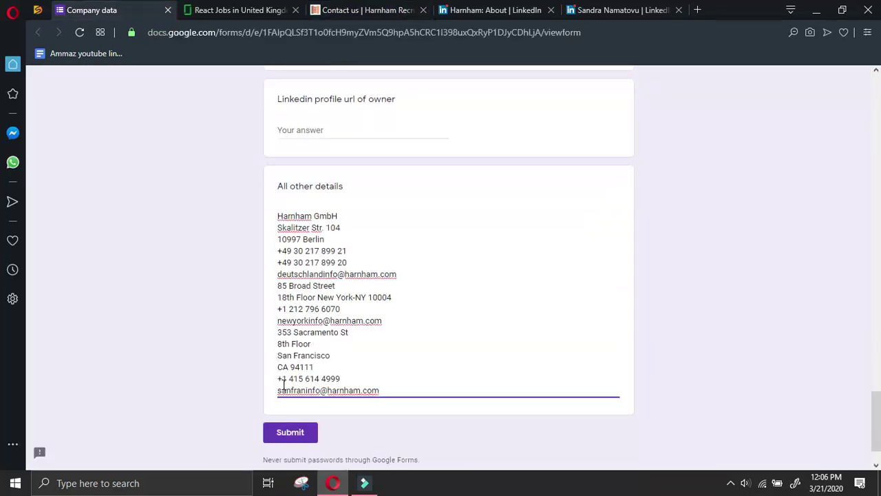
pyautogui.press('Up')
pyautogui.press('BackSpace')
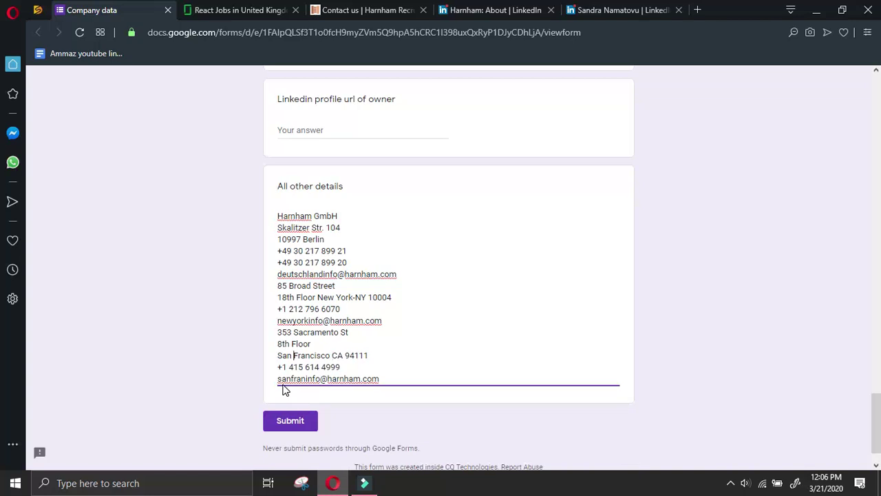
pyautogui.press('Home')
pyautogui.press('BackSpace')
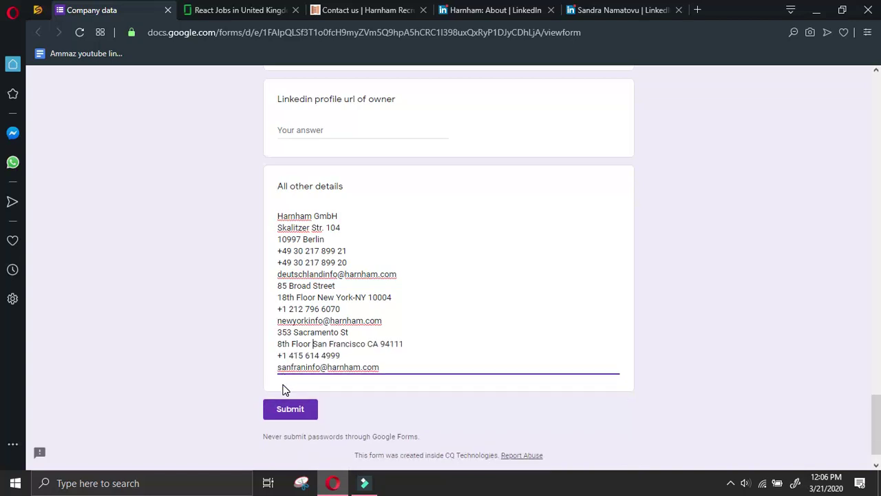
# Close the job specialisms overlay on the contact page and go back to the manager's LinkedIn profile
pyautogui.click(365, 10)
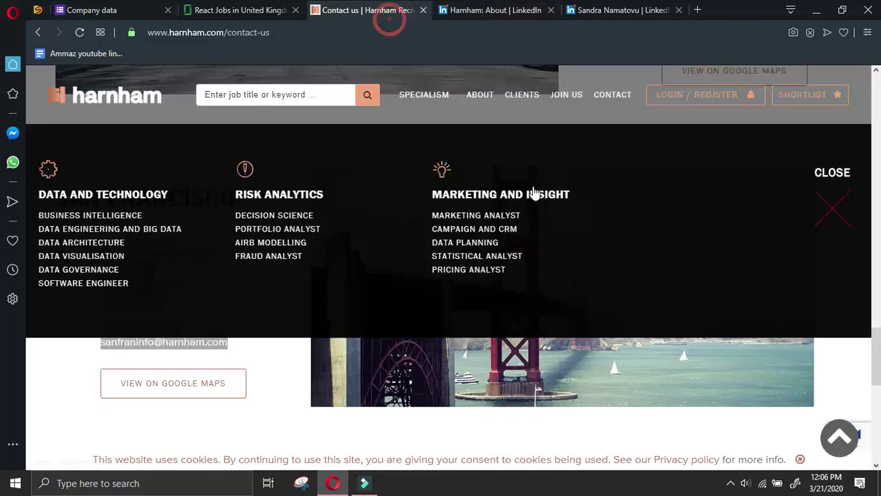
pyautogui.click(834, 189)
pyautogui.scroll(-4, 386, 349)
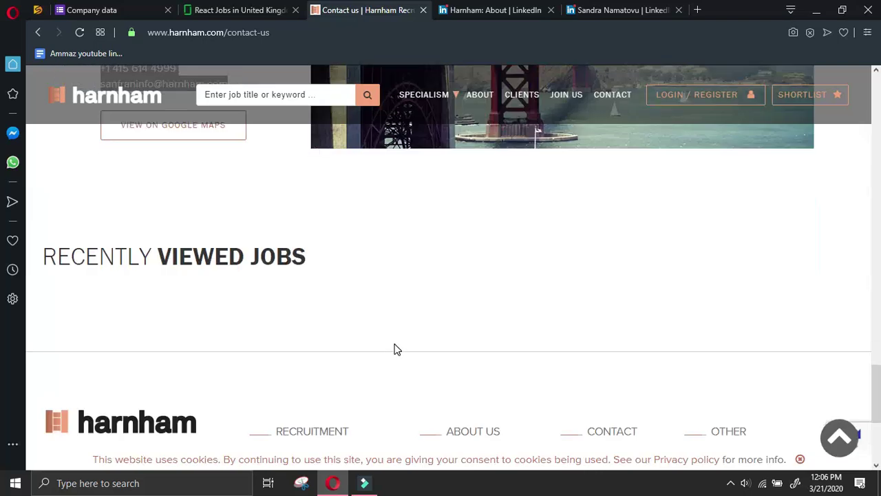
pyautogui.scroll(-4, 461, 314)
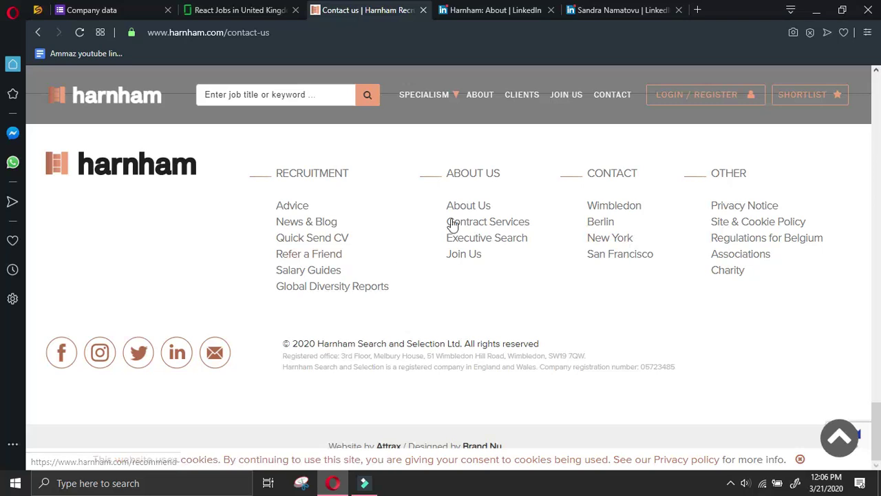
pyautogui.scroll(10, 453, 185)
pyautogui.scroll(3, 453, 185)
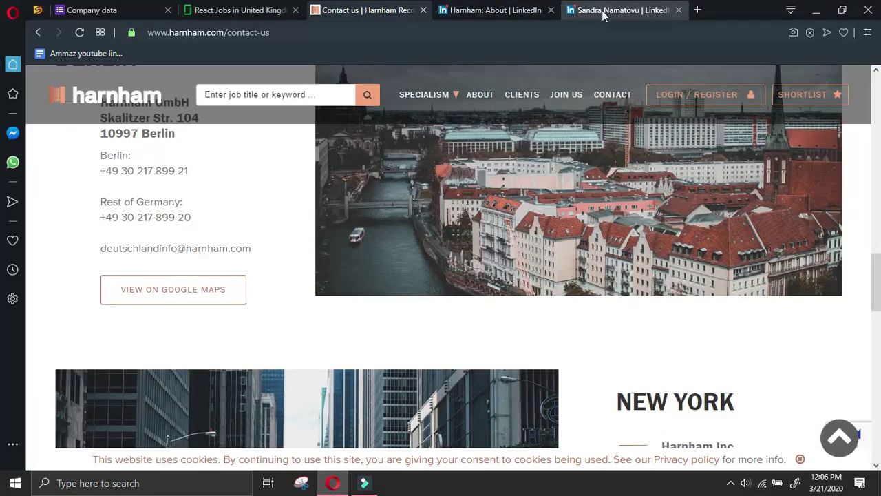
pyautogui.scroll(-8, 571, 237)
pyautogui.click(537, 9)
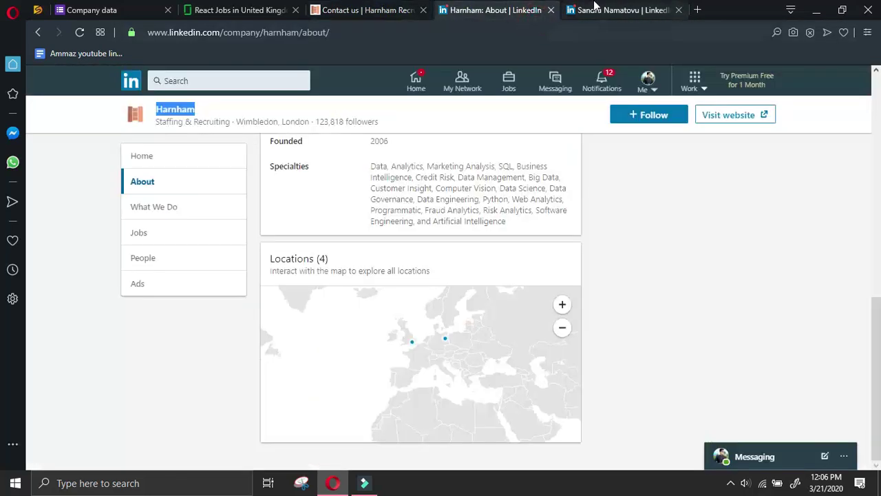
pyautogui.click(581, 10)
pyautogui.click(549, 265)
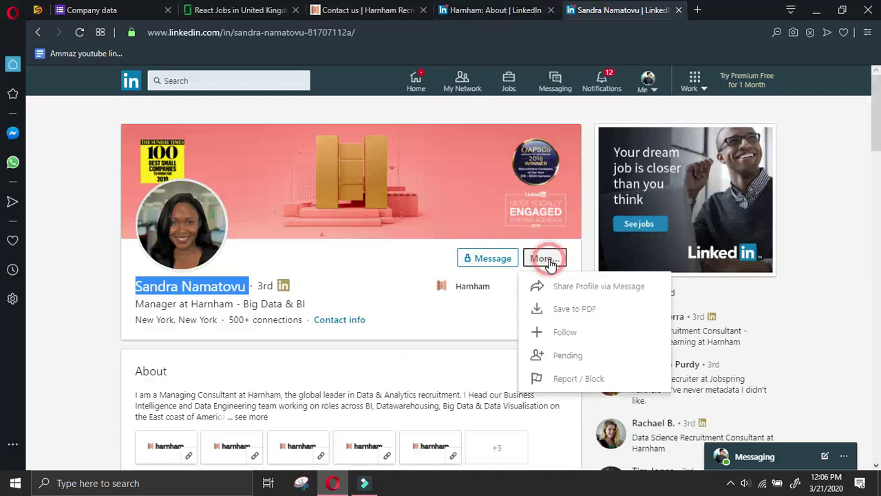
pyautogui.click(547, 261)
# Paste the manager's name into Name of manager and enter 'Manager' as the designation
pyautogui.click(97, 10)
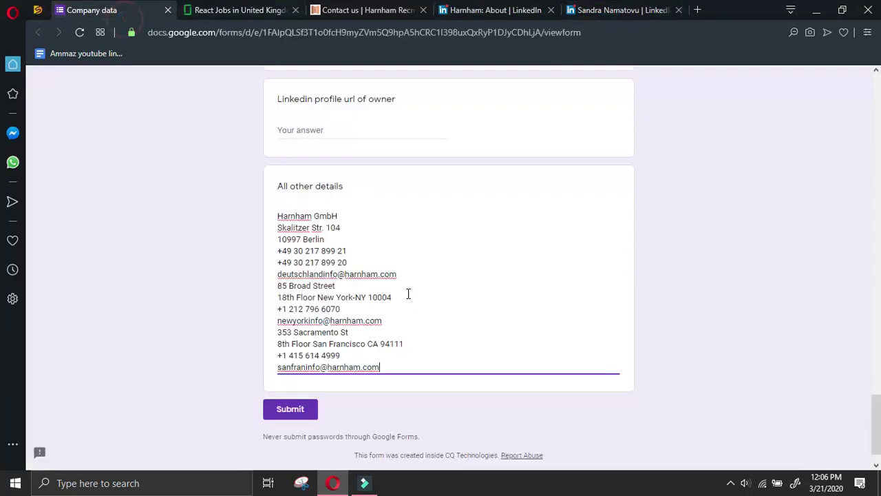
pyautogui.scroll(10, 413, 297)
pyautogui.click(318, 162)
pyautogui.scroll(2, 317, 159)
pyautogui.click(328, 186)
pyautogui.write('Manager')
# Copy the manager's LinkedIn profile URL from the share-in-message option
pyautogui.click(612, 9)
pyautogui.click(549, 260)
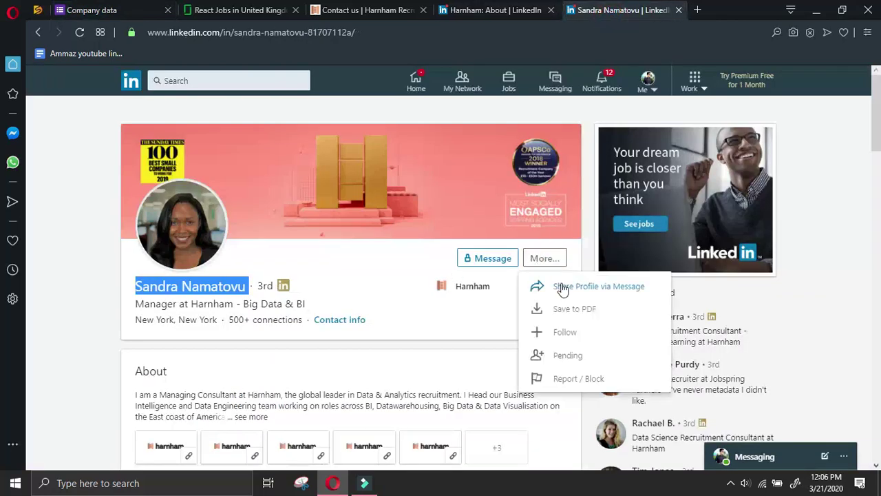
pyautogui.click(605, 286)
pyautogui.tripleClick(618, 435)
pyautogui.hotkey('ctrl', 'c')
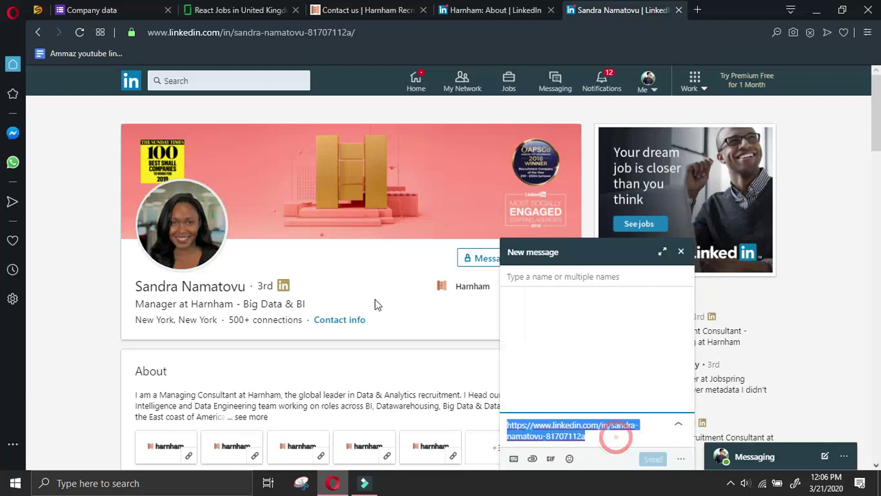
pyautogui.click(238, 10)
pyautogui.click(92, 10)
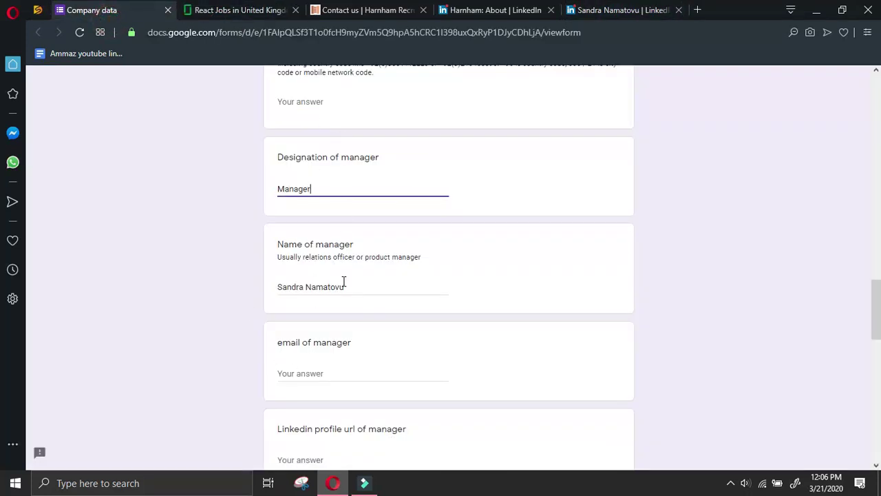
# Paste the profile link into the LinkedIn profile url answer, undoing a mistaken paste in email
pyautogui.click(348, 371)
pyautogui.hotkey('ctrl', 'v')
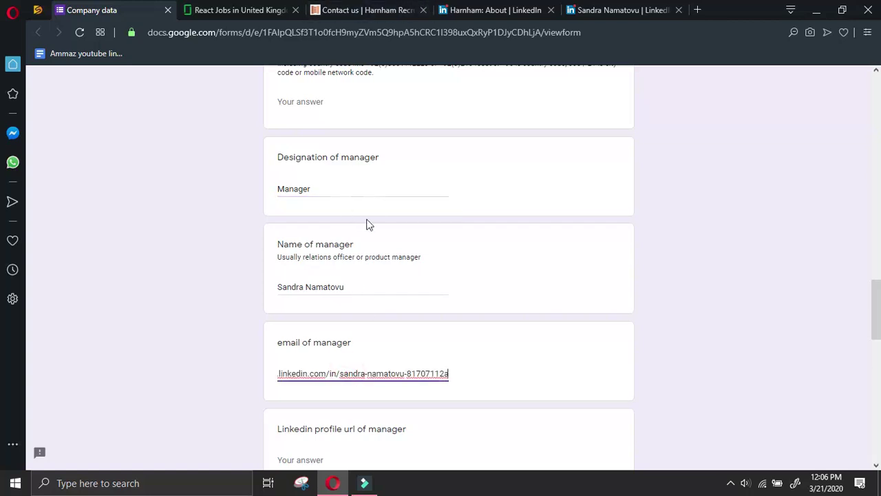
pyautogui.hotkey('ctrl', 'z')
pyautogui.click(369, 100)
pyautogui.scroll(-2, 378, 137)
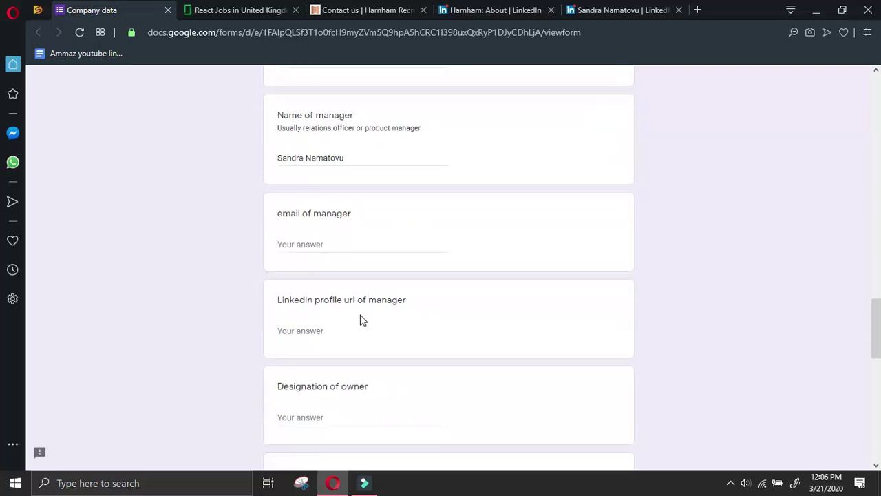
pyautogui.click(362, 322)
pyautogui.hotkey('ctrl', 'v')
pyautogui.hotkey('ctrl', 'Tab')
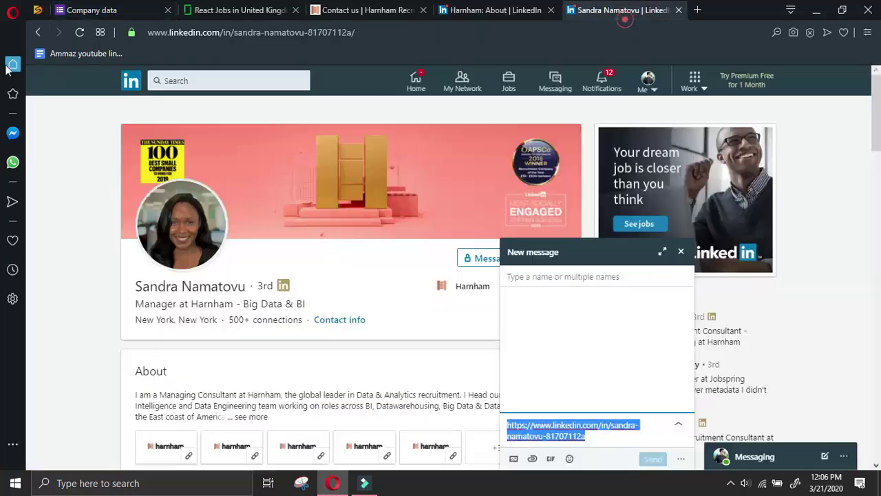
pyautogui.click(38, 33)
pyautogui.click(37, 33)
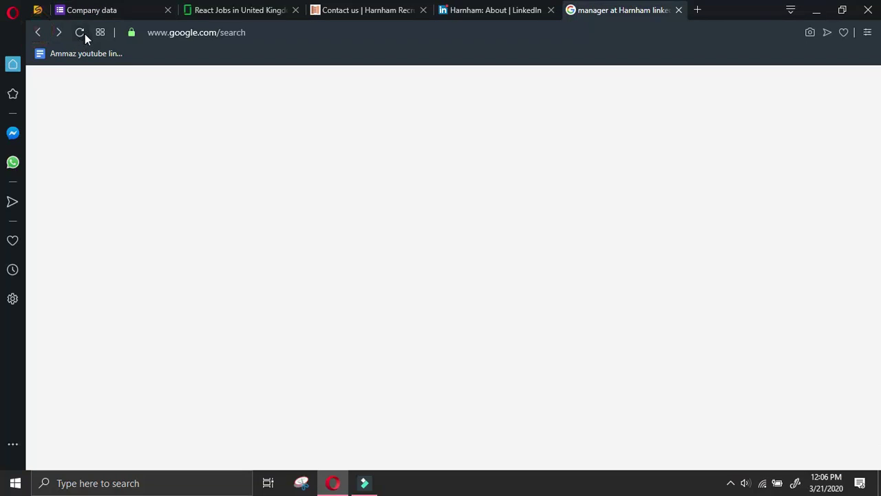
pyautogui.click(163, 104)
pyautogui.doubleClick(177, 92)
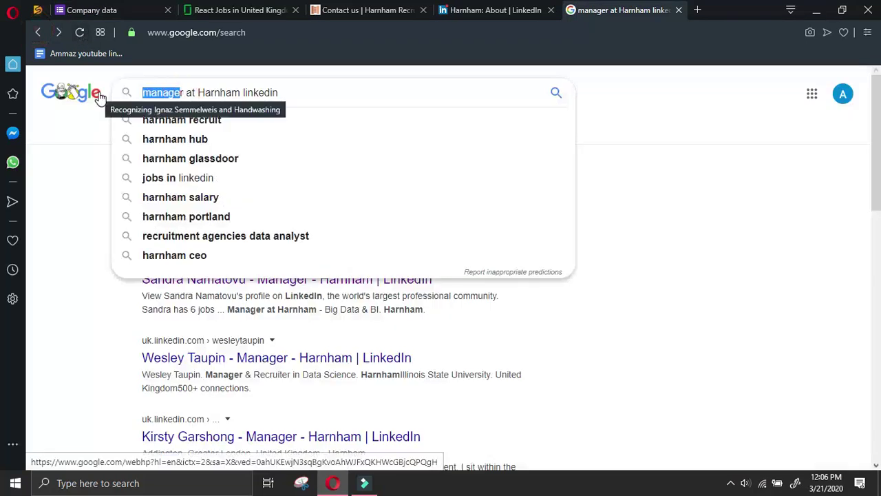
pyautogui.press('BackSpace')
pyautogui.write('ceo')
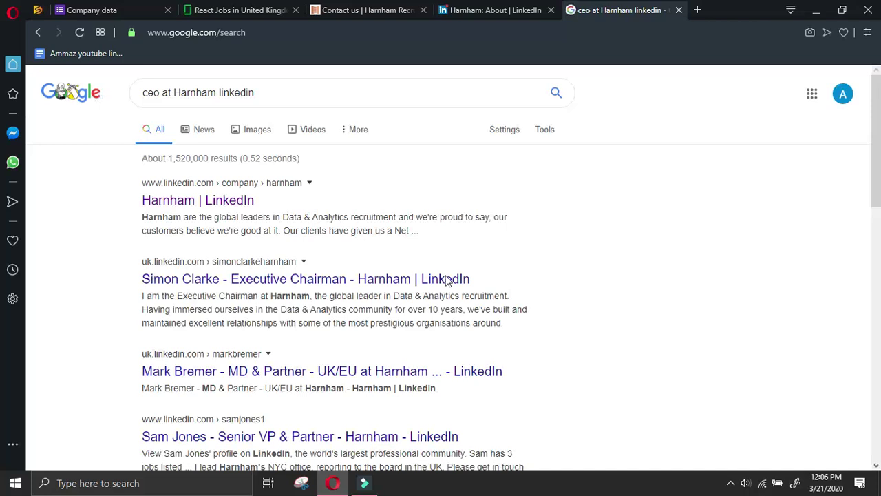
pyautogui.click(447, 279)
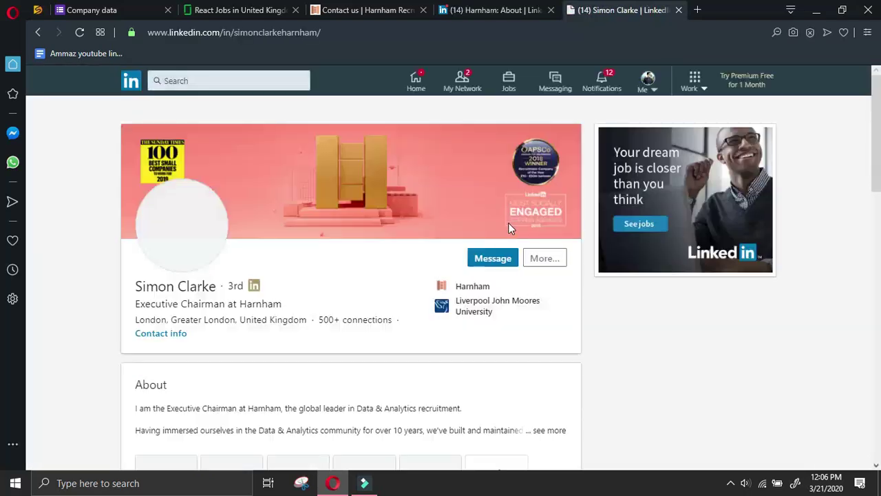
# Send the chairman a LinkedIn connection request without a note
pyautogui.click(554, 258)
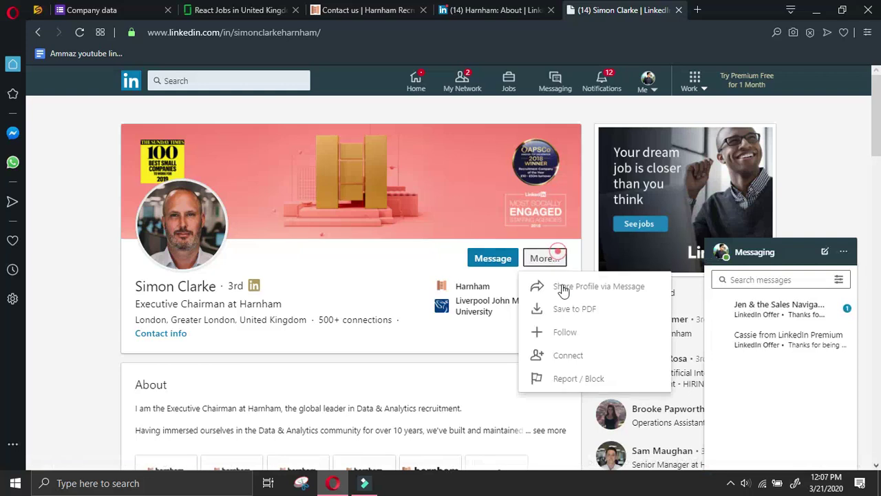
pyautogui.click(578, 354)
pyautogui.click(577, 193)
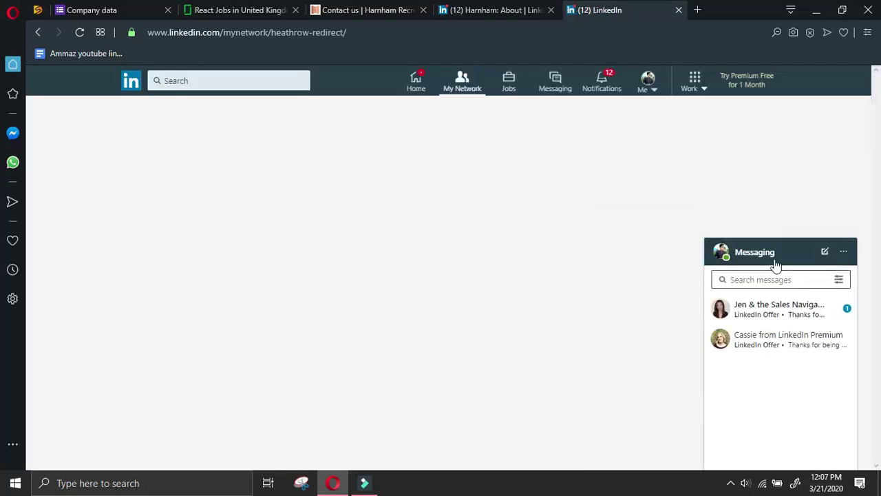
pyautogui.click(774, 258)
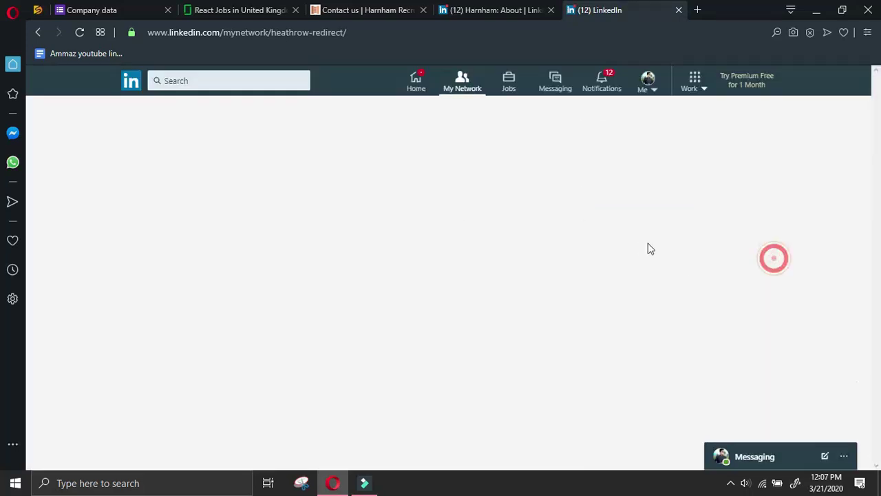
pyautogui.click(314, 138)
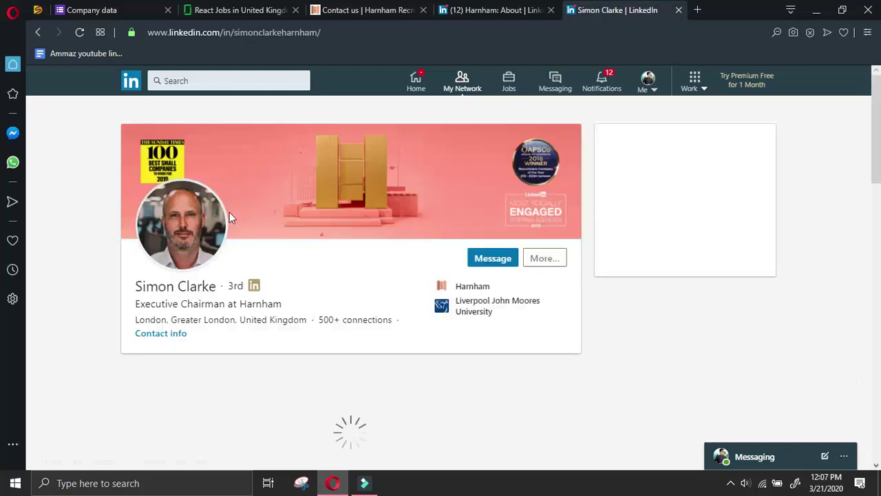
# Copy the chairman's name from the profile into the Name of owner answer
pyautogui.tripleClick(135, 289)
pyautogui.moveTo(136, 289); pyautogui.dragTo(220, 292)
pyautogui.hotkey('ctrl', 'c')
pyautogui.click(92, 10)
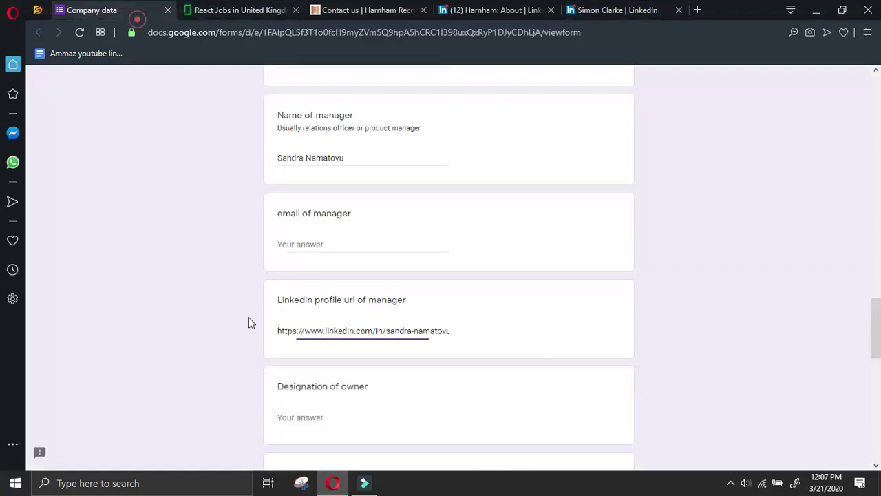
pyautogui.scroll(-4, 316, 344)
pyautogui.click(315, 255)
pyautogui.hotkey('ctrl', 'v')
# Fill the Designation of owner answer with Executive Chairman from the profile
pyautogui.click(331, 161)
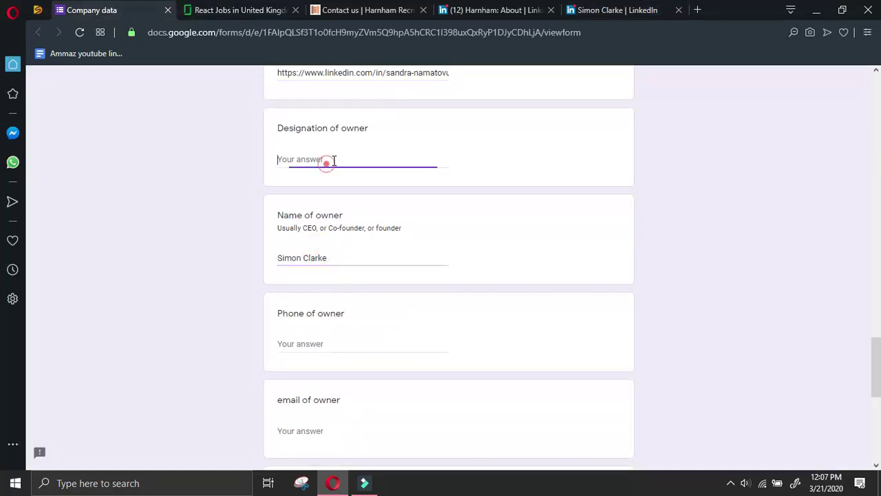
pyautogui.click(578, 11)
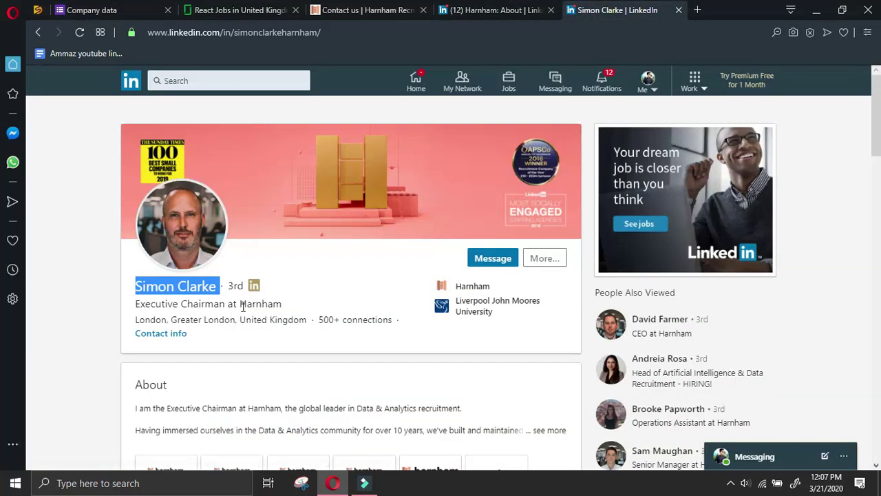
pyautogui.moveTo(135, 306); pyautogui.dragTo(225, 308)
pyautogui.hotkey('ctrl', 'c')
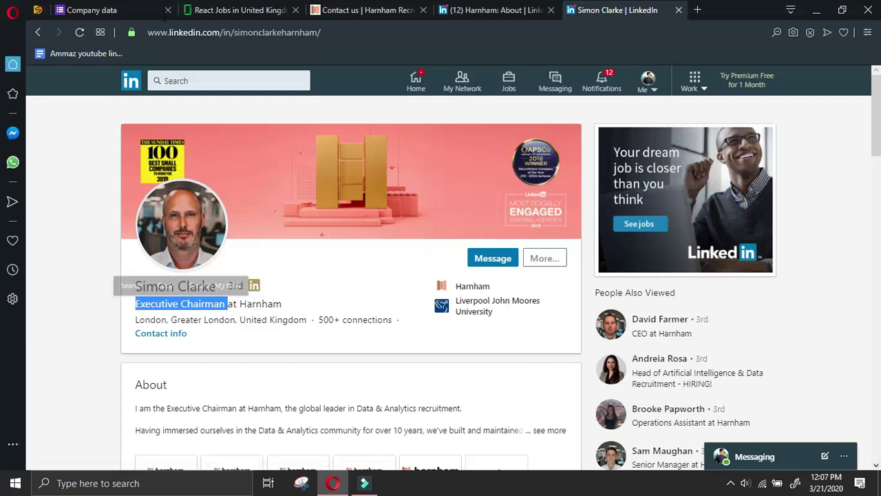
pyautogui.click(141, 14)
pyautogui.hotkey('ctrl', 'v')
# Copy the chairman's LinkedIn profile link through the share-in-message option
pyautogui.click(617, 10)
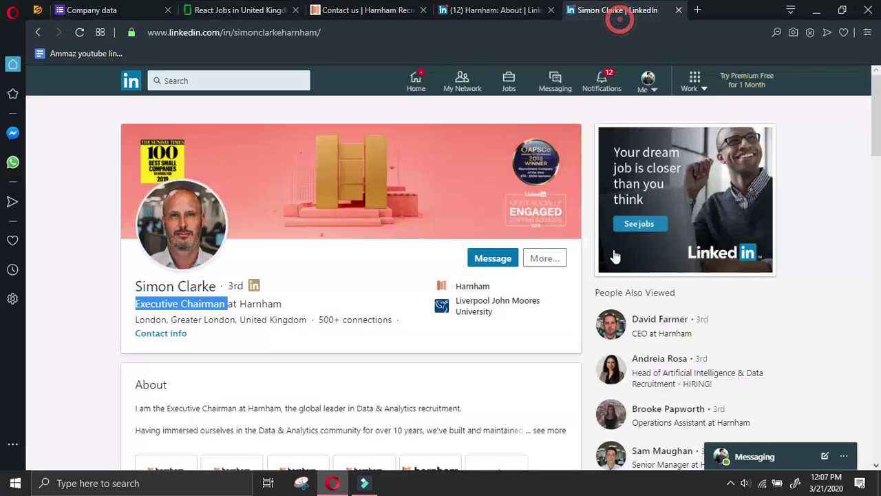
pyautogui.click(543, 258)
pyautogui.click(570, 282)
pyautogui.hotkey('ctrl', 'a')
pyautogui.hotkey('ctrl', 'c')
# Enter '-' as the owner's phone and paste the chairman's LinkedIn profile link
pyautogui.click(89, 10)
pyautogui.click(303, 343)
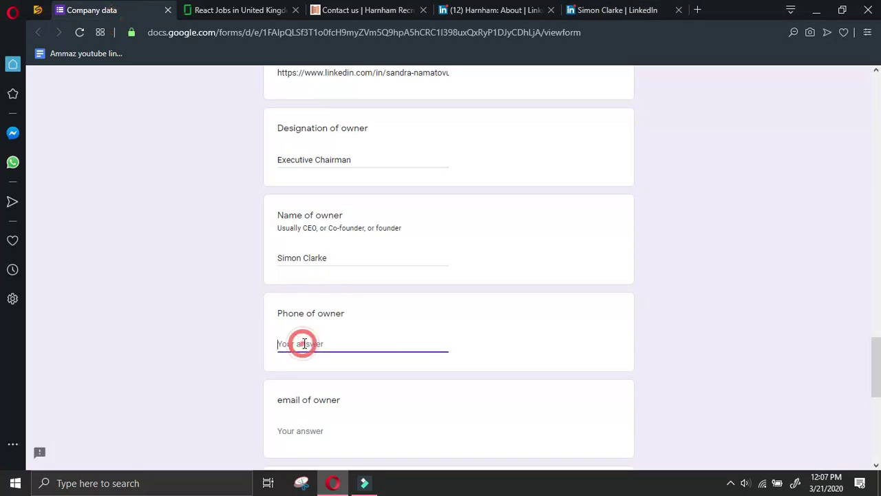
pyautogui.scroll(-2, 305, 340)
pyautogui.write('-')
pyautogui.hotkey('ctrl', 'v')
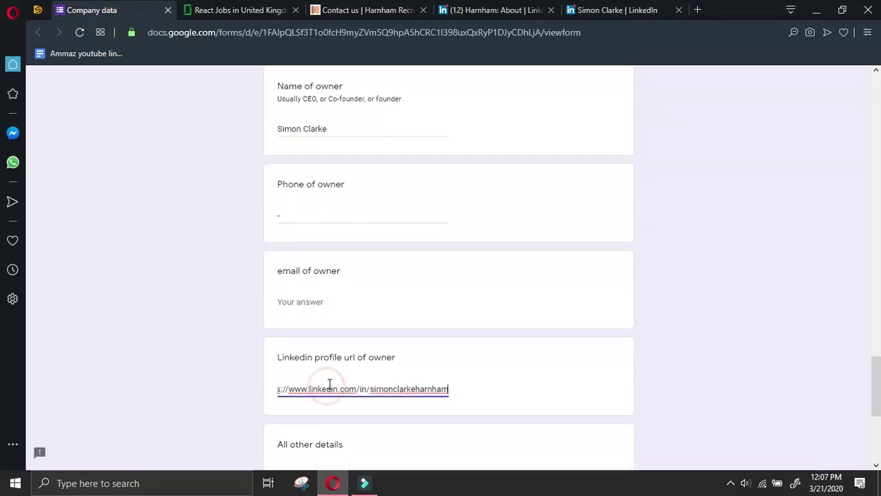
pyautogui.scroll(-4, 323, 358)
pyautogui.click(523, 10)
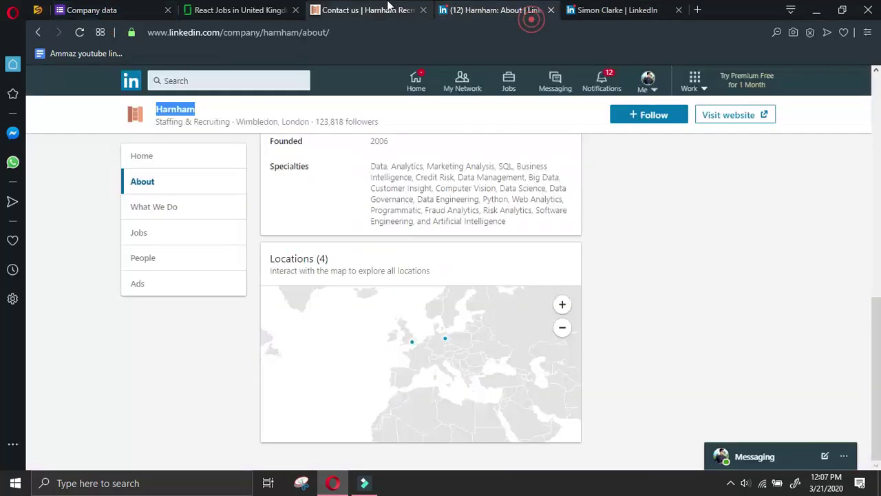
pyautogui.click(385, 10)
# Open Harnham's Join Us page and scroll through its careers content
pyautogui.scroll(-5, 482, 309)
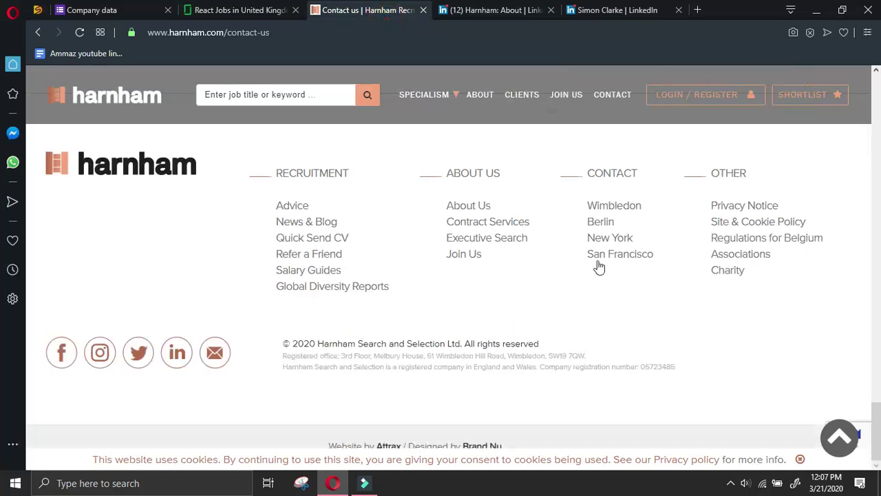
pyautogui.click(463, 254)
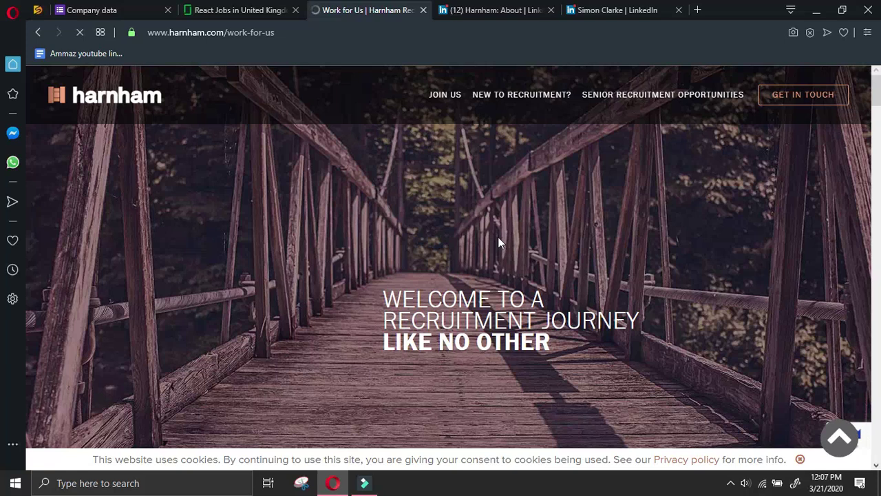
pyautogui.scroll(-4, 509, 234)
pyautogui.scroll(-5, 519, 228)
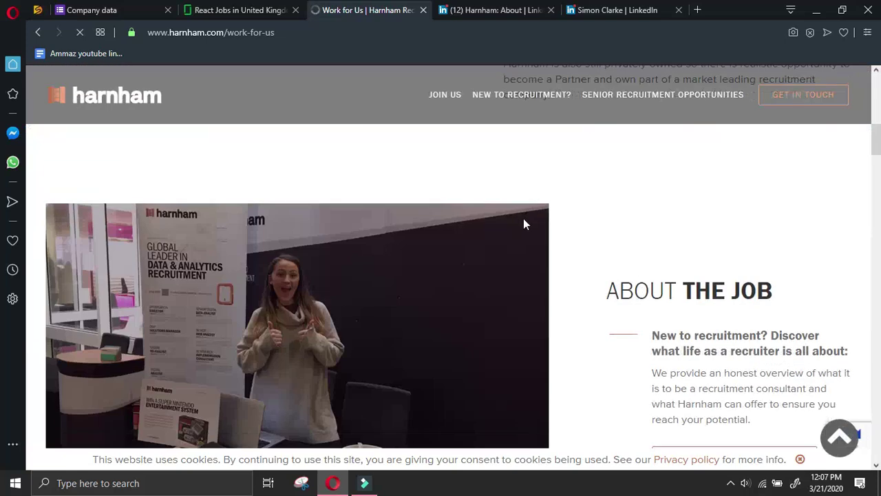
pyautogui.scroll(-4, 523, 224)
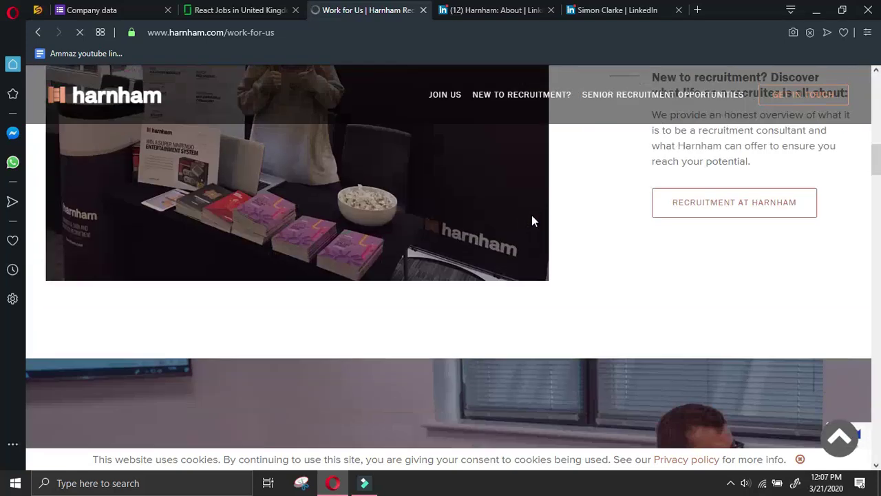
pyautogui.scroll(-5, 613, 217)
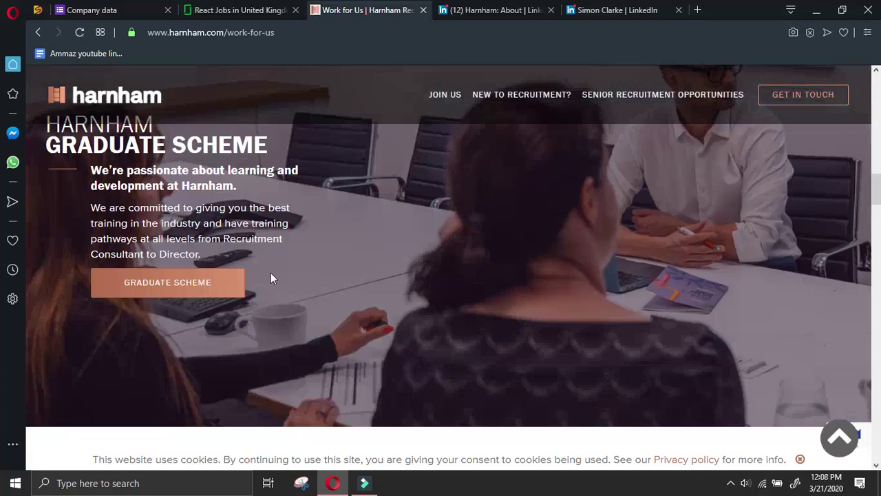
pyautogui.scroll(-5, 250, 283)
pyautogui.scroll(-5, 293, 274)
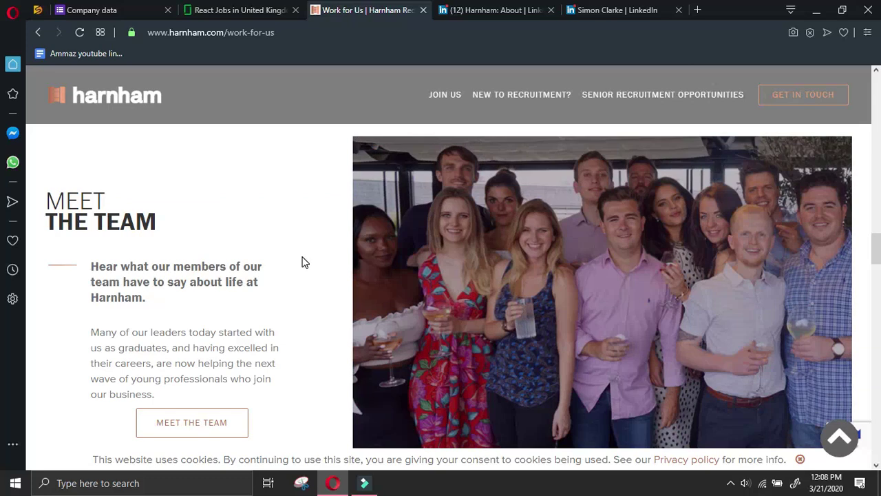
pyautogui.scroll(-2, 300, 259)
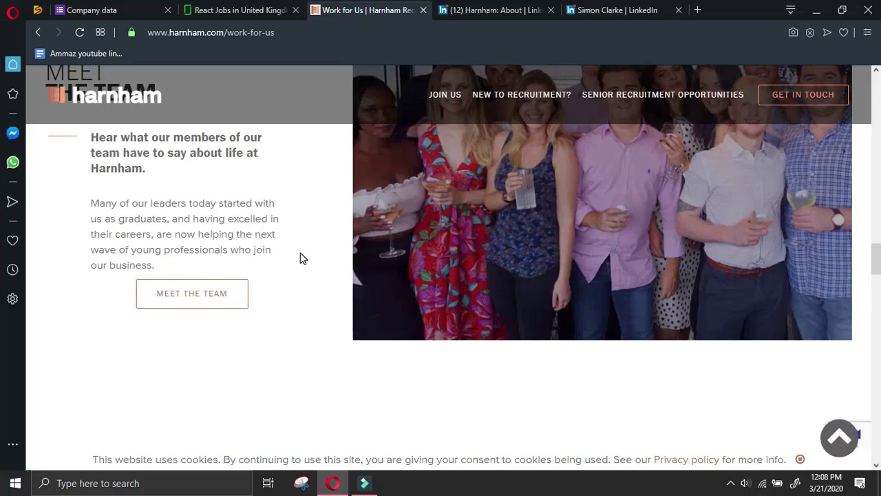
pyautogui.scroll(-6, 300, 258)
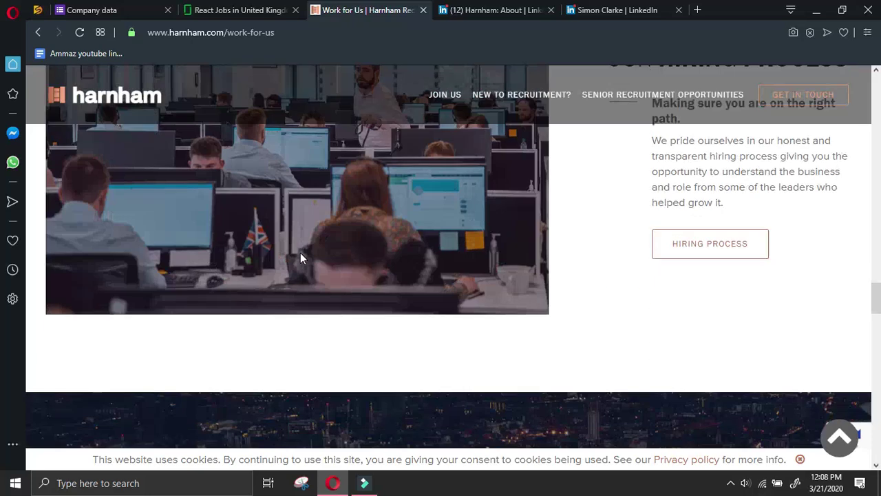
pyautogui.scroll(-8, 300, 257)
pyautogui.scroll(3, 300, 257)
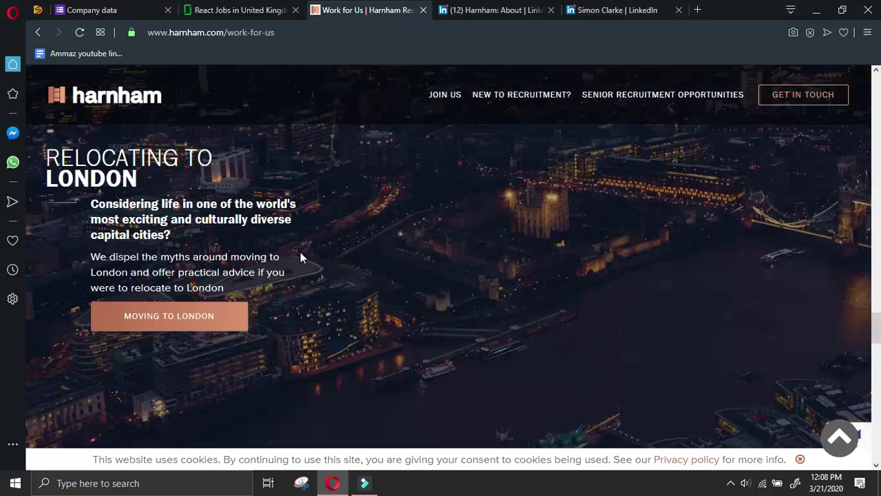
pyautogui.scroll(-6, 300, 257)
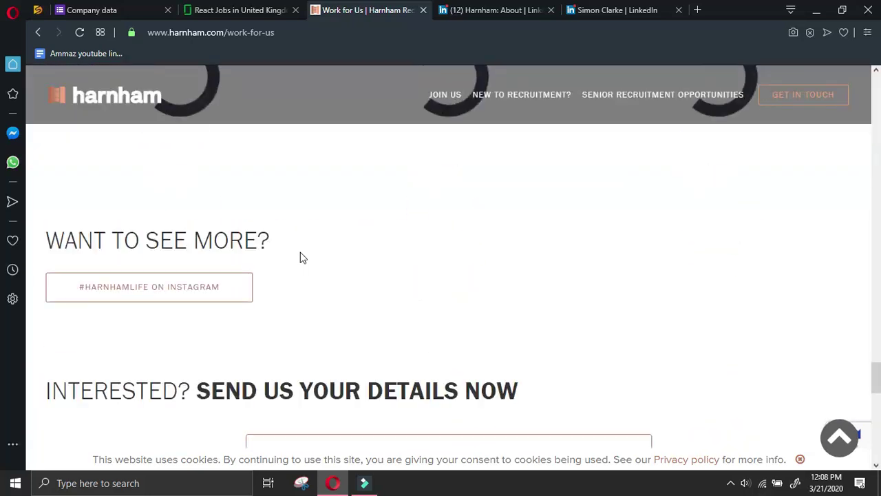
pyautogui.scroll(-5, 300, 258)
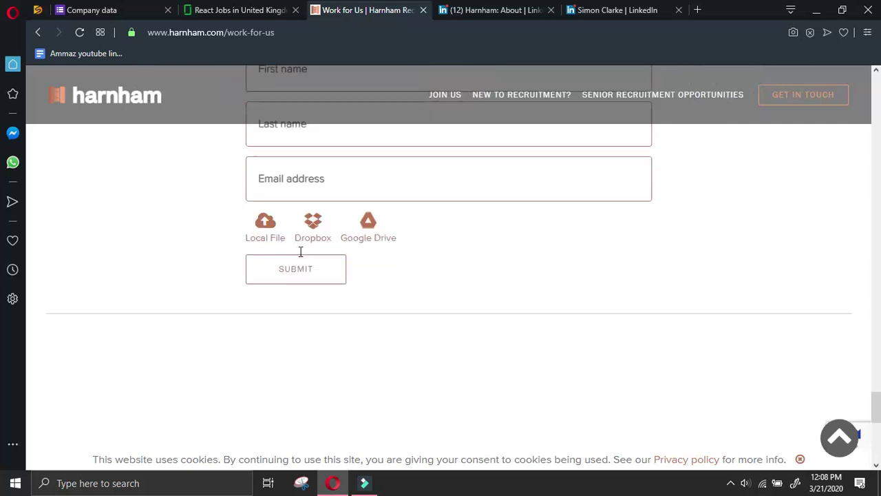
pyautogui.scroll(4, 464, 277)
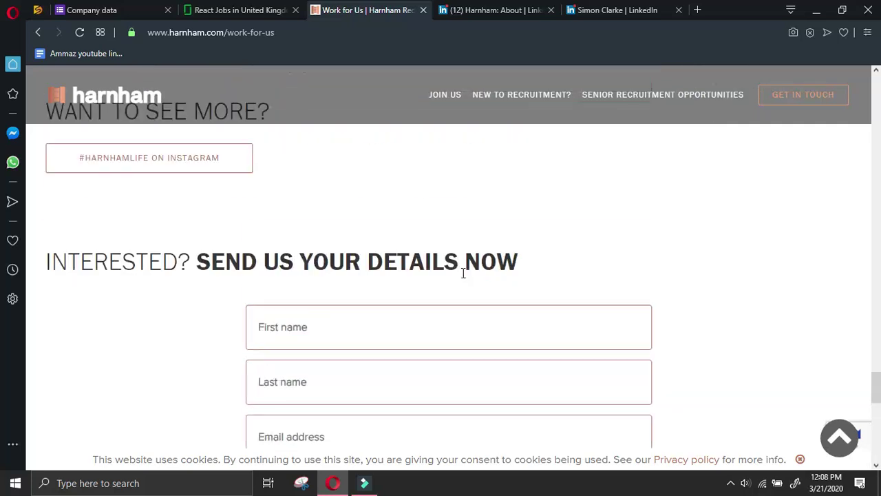
pyautogui.scroll(-6, 452, 270)
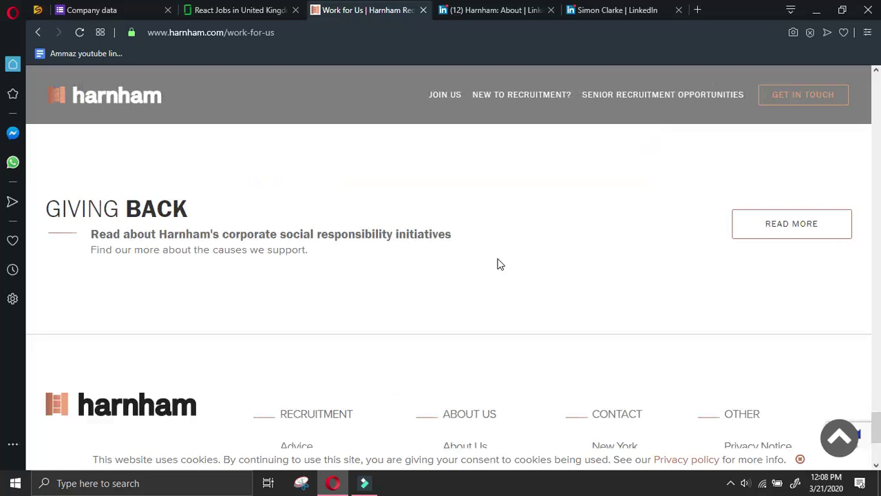
pyautogui.scroll(10, 554, 251)
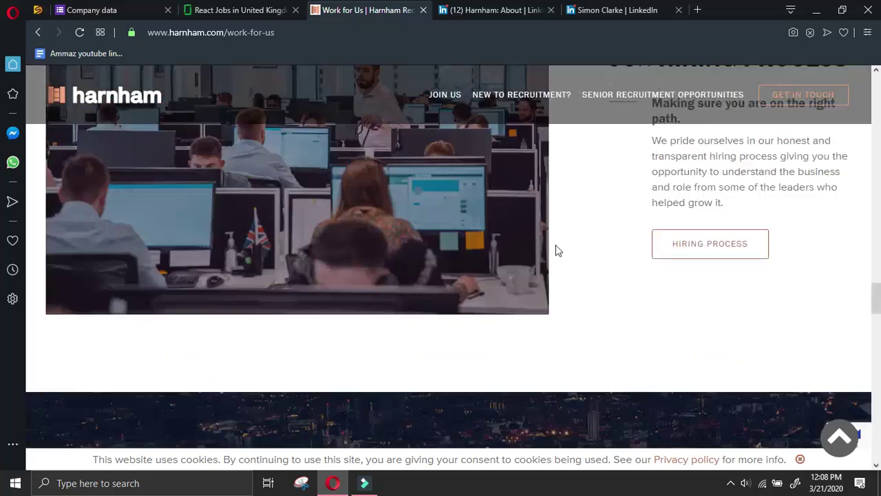
pyautogui.scroll(-4, 604, 265)
pyautogui.scroll(8, 606, 265)
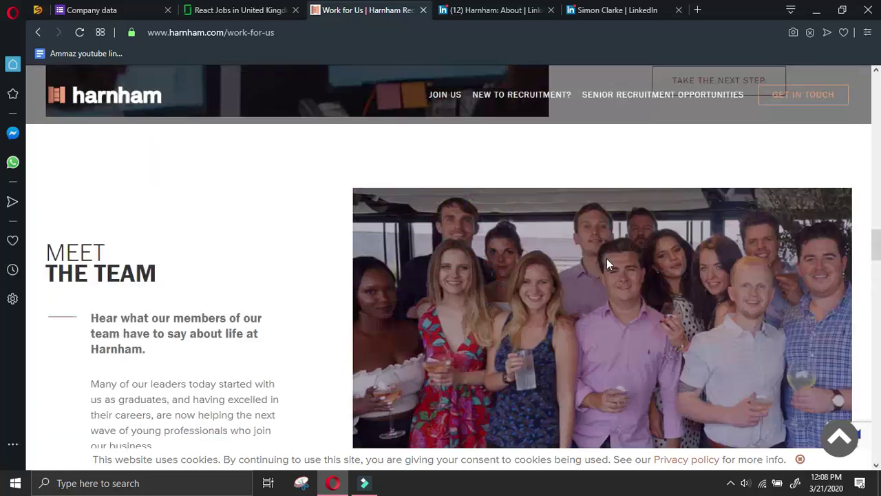
pyautogui.scroll(4, 609, 262)
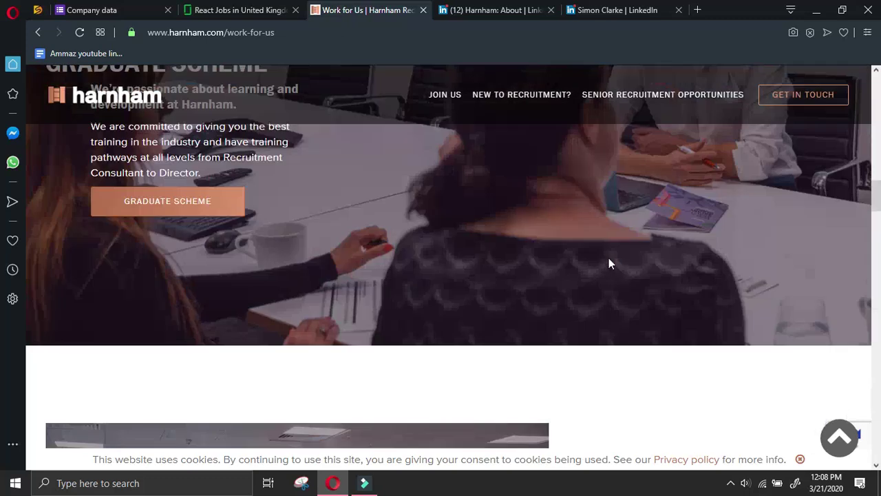
pyautogui.scroll(-6, 640, 258)
# Read through the experienced recruiter page, then return to the filled Company data form
pyautogui.click(722, 294)
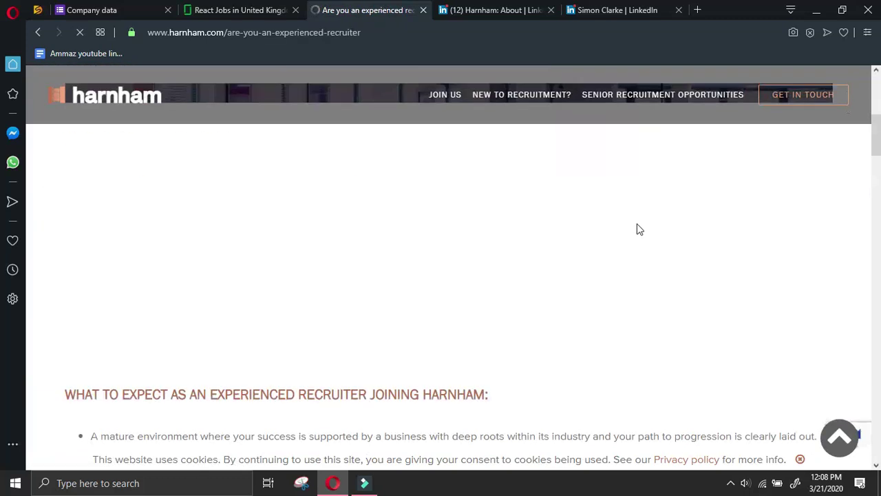
pyautogui.scroll(-10, 640, 227)
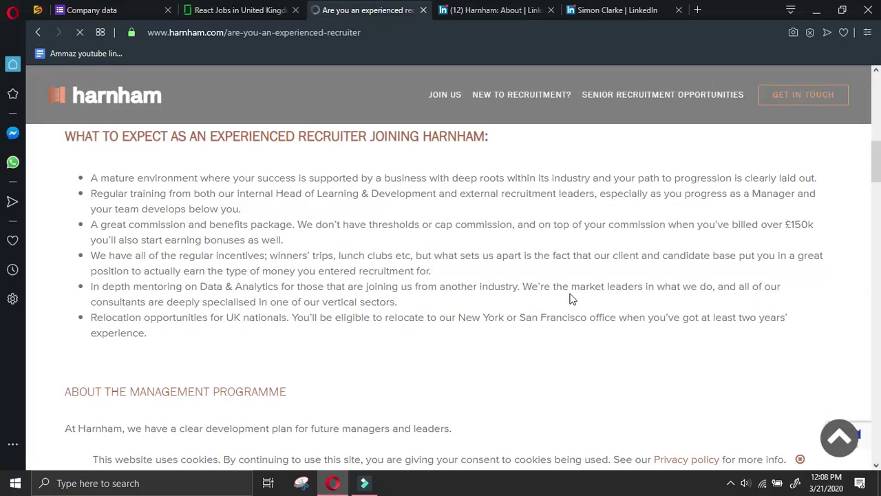
pyautogui.scroll(-2, 570, 298)
pyautogui.scroll(-6, 570, 299)
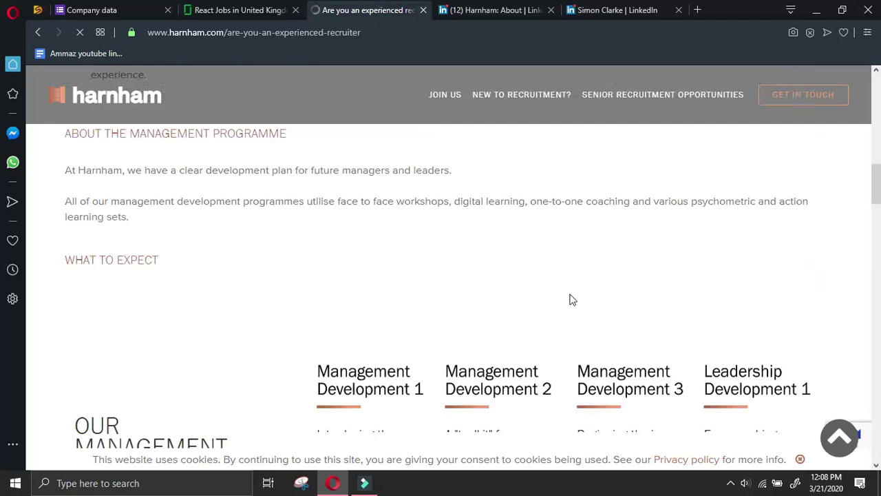
pyautogui.scroll(-5, 575, 298)
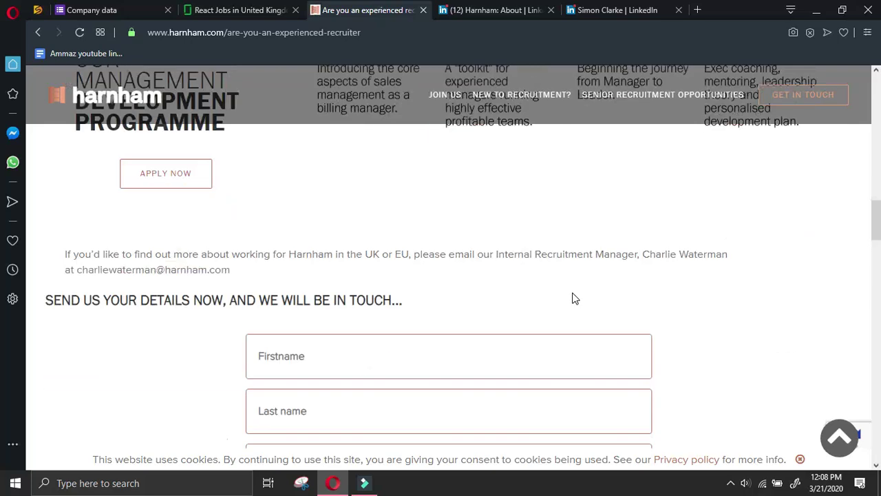
pyautogui.scroll(10, 575, 298)
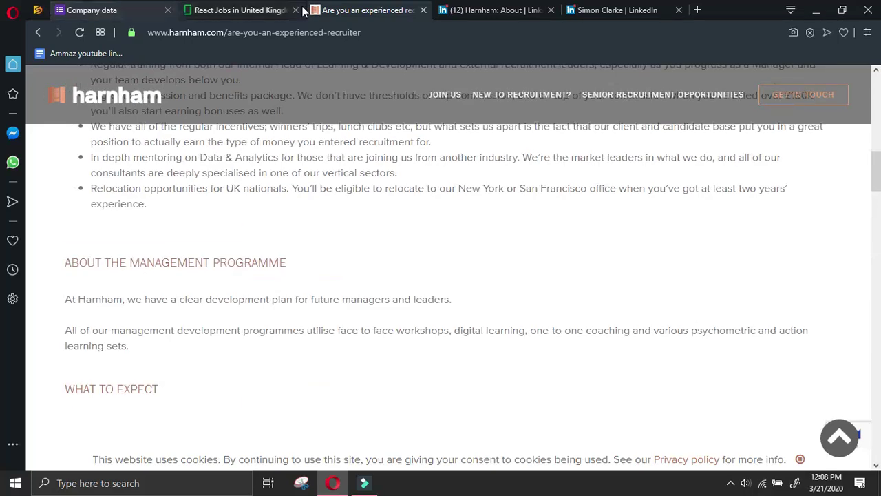
pyautogui.scroll(-8, 397, 78)
pyautogui.scroll(-6, 422, 133)
pyautogui.scroll(2, 422, 132)
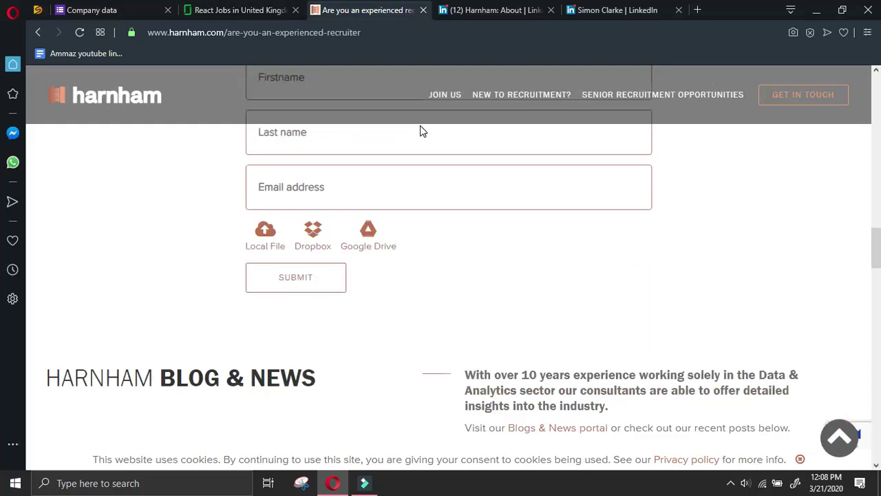
pyautogui.click(103, 10)
# Submit the Harnham response and close the recruiter, LinkedIn about and owner profile tabs
pyautogui.click(293, 372)
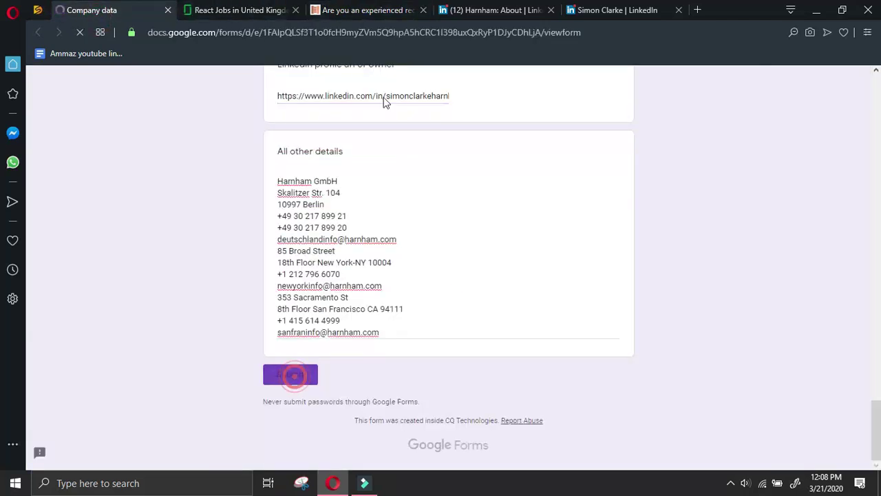
pyautogui.click(411, 11)
pyautogui.click(423, 10)
pyautogui.click(423, 10)
pyautogui.click(423, 10)
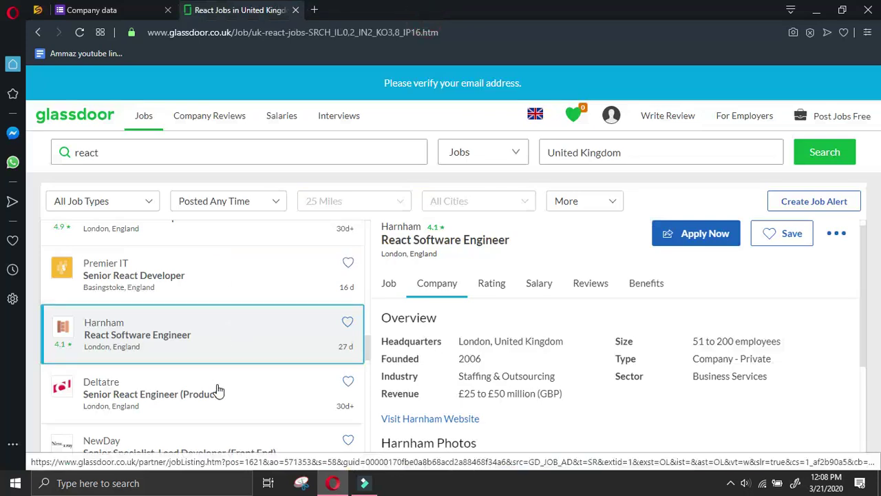
# Open the Deltatre Glassdoor listing, copy and open its website, and start another form response
pyautogui.scroll(-2, 222, 387)
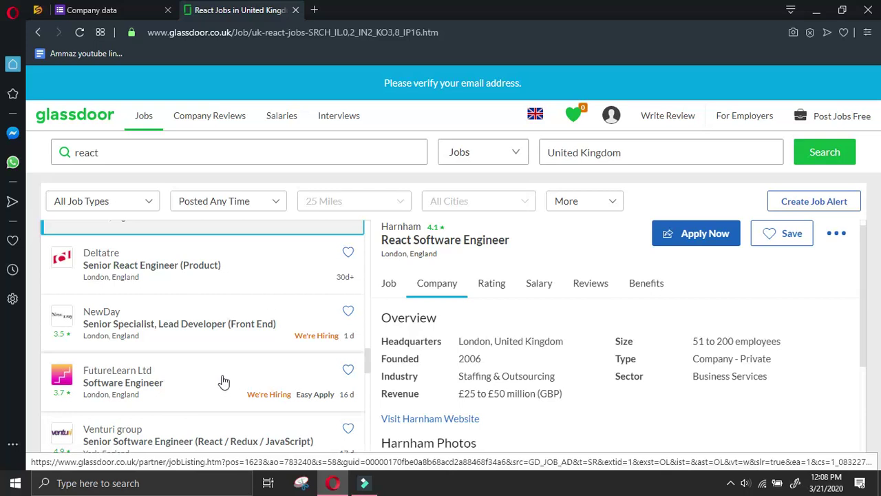
pyautogui.click(172, 252)
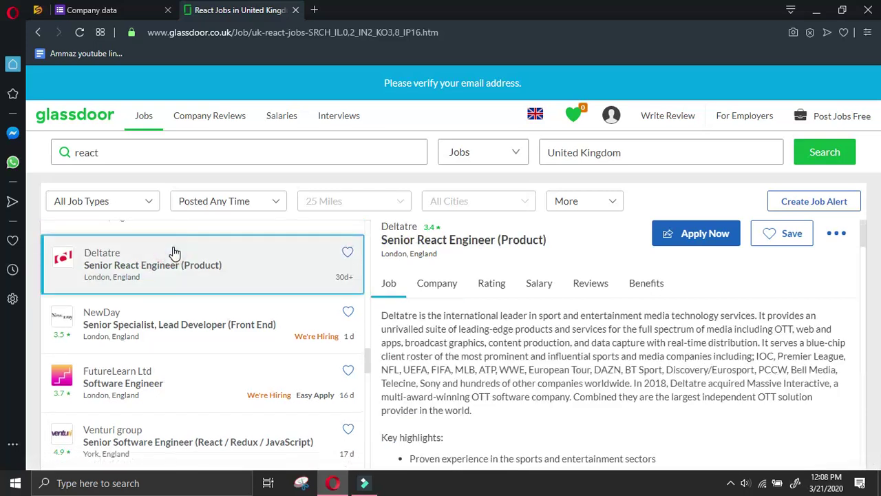
pyautogui.click(442, 288)
pyautogui.rightClick(432, 420)
pyautogui.click(479, 335)
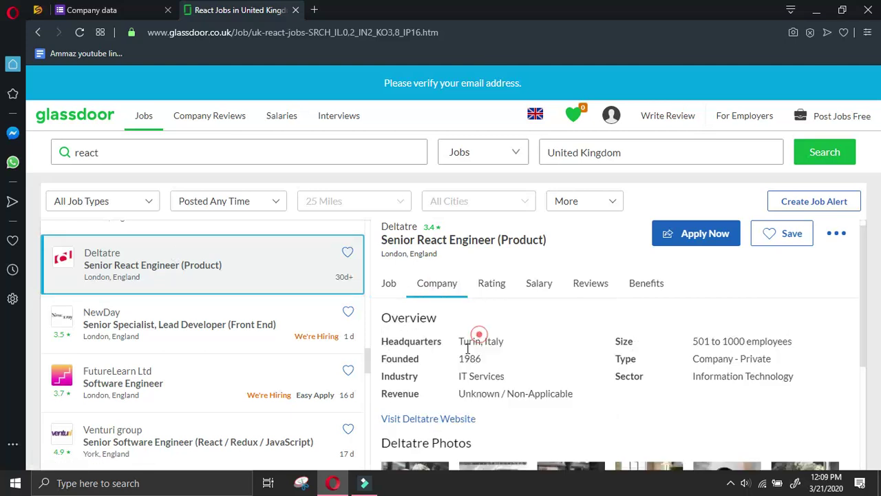
pyautogui.click(440, 420)
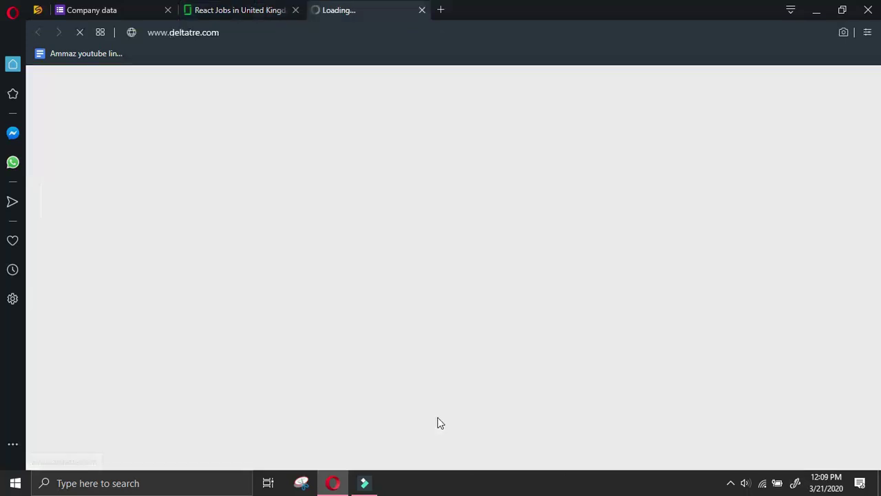
pyautogui.click(98, 9)
pyautogui.click(296, 158)
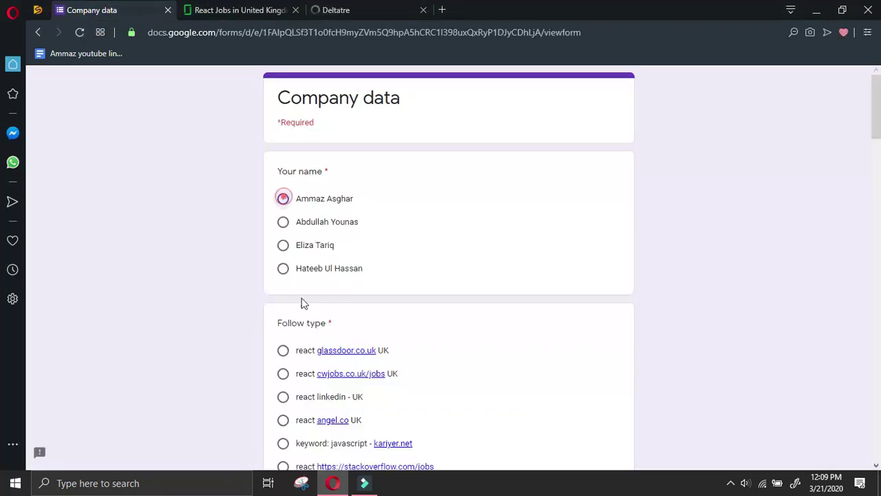
# Set follow type to react glassdoor.co.uk UK and paste Deltatre's website and company name
pyautogui.click(282, 352)
pyautogui.scroll(-8, 309, 337)
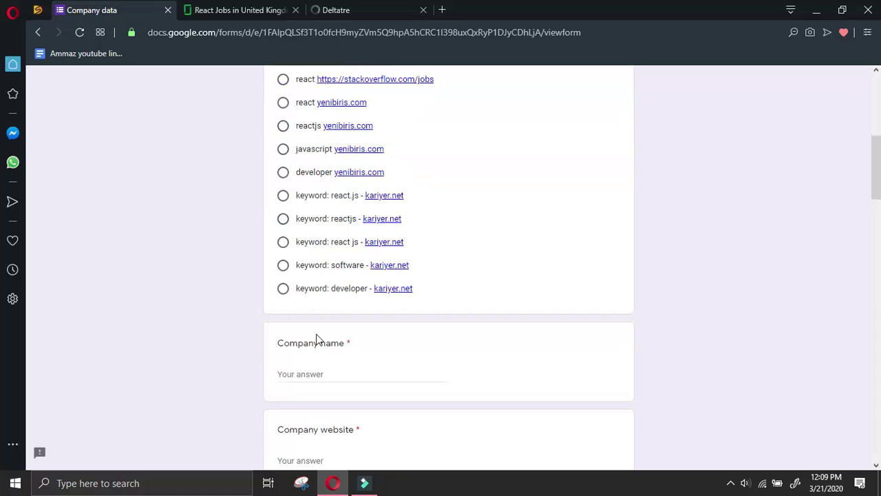
pyautogui.click(331, 329)
pyautogui.hotkey('ctrl', 'v')
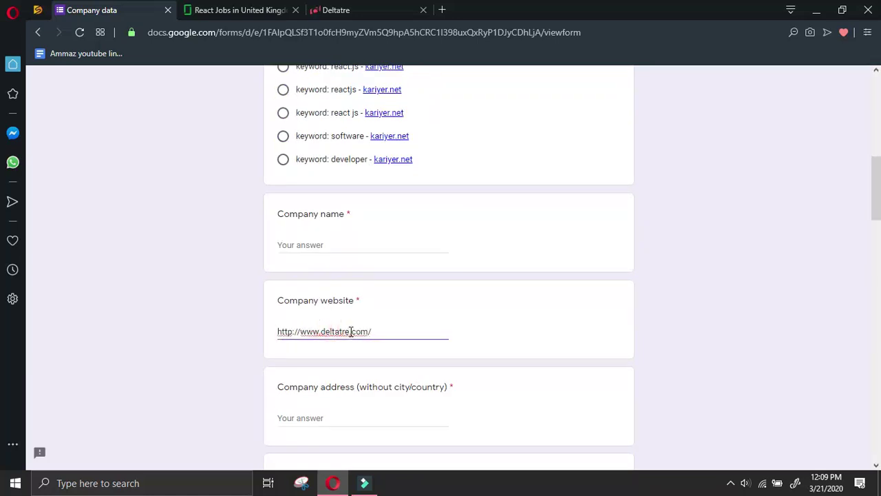
pyautogui.click(342, 247)
pyautogui.hotkey('ctrl', 'v')
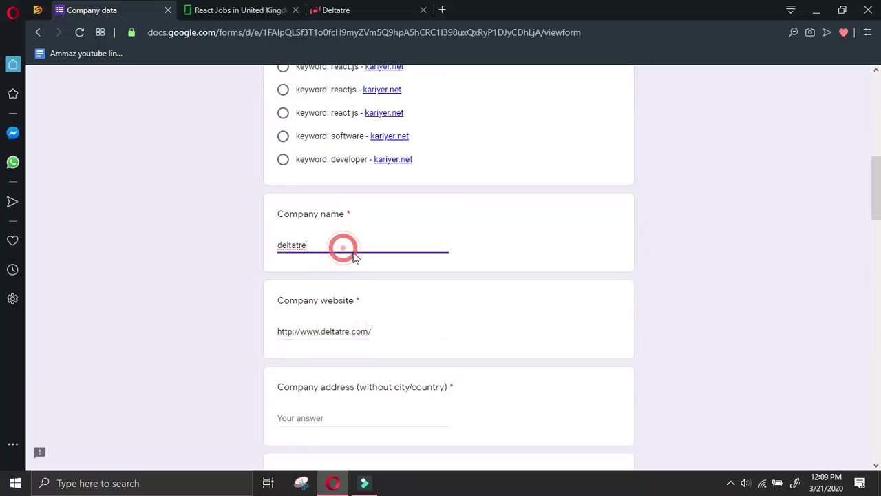
# Open Deltatre's contact page and select the London South West office address
pyautogui.click(343, 7)
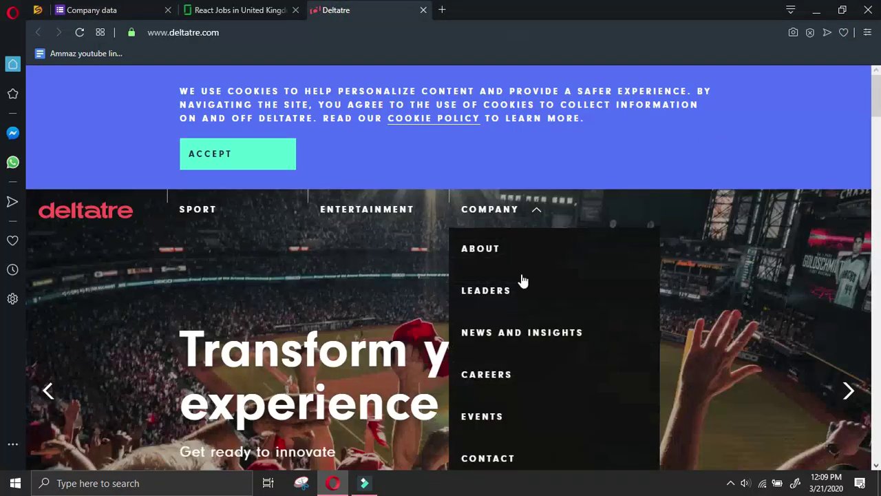
pyautogui.click(509, 454)
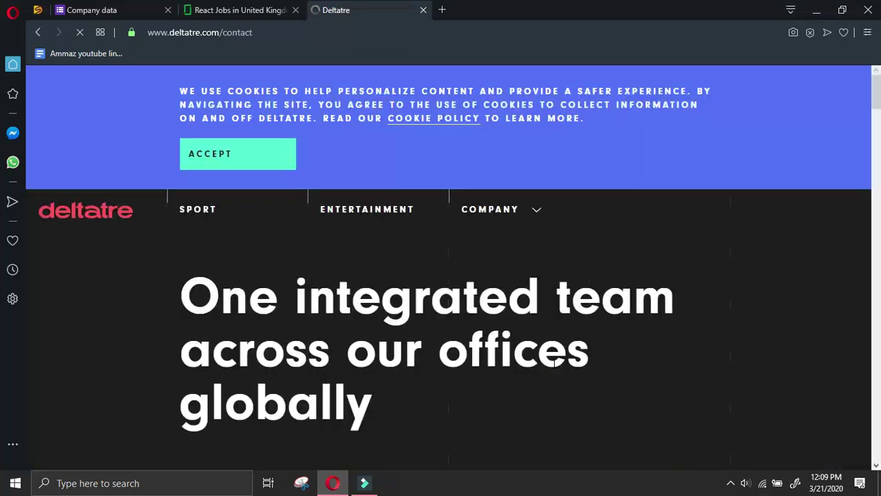
pyautogui.scroll(-4, 548, 363)
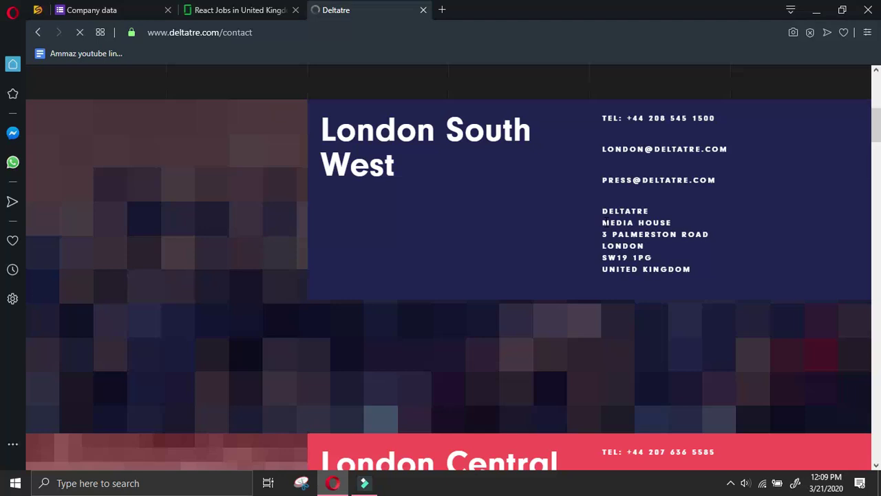
pyautogui.moveTo(604, 234); pyautogui.dragTo(704, 269)
pyautogui.click(268, 9)
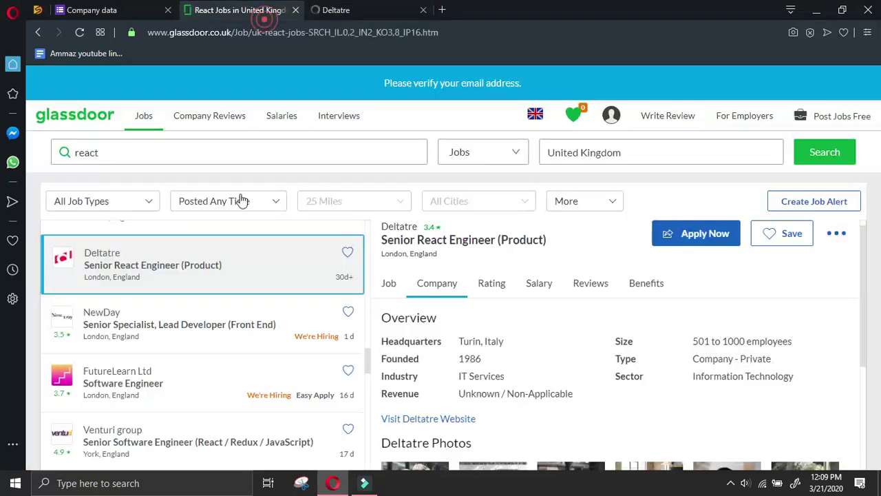
pyautogui.click(103, 9)
# Fill the company address with the London office address, city LONDON and country UK
pyautogui.click(374, 419)
pyautogui.hotkey('ctrl', 'v')
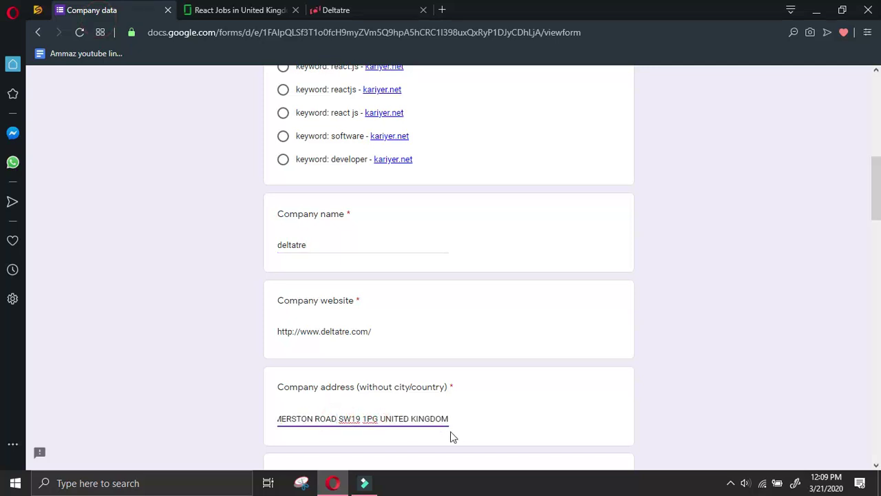
pyautogui.moveTo(381, 418); pyautogui.dragTo(628, 428)
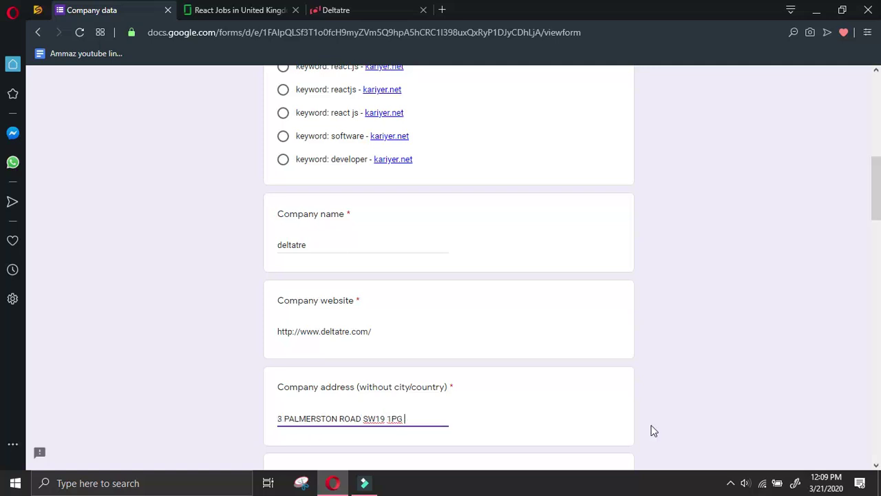
pyautogui.scroll(-2, 628, 428)
pyautogui.hotkey('ctrl', 'v')
pyautogui.scroll(-2, 367, 376)
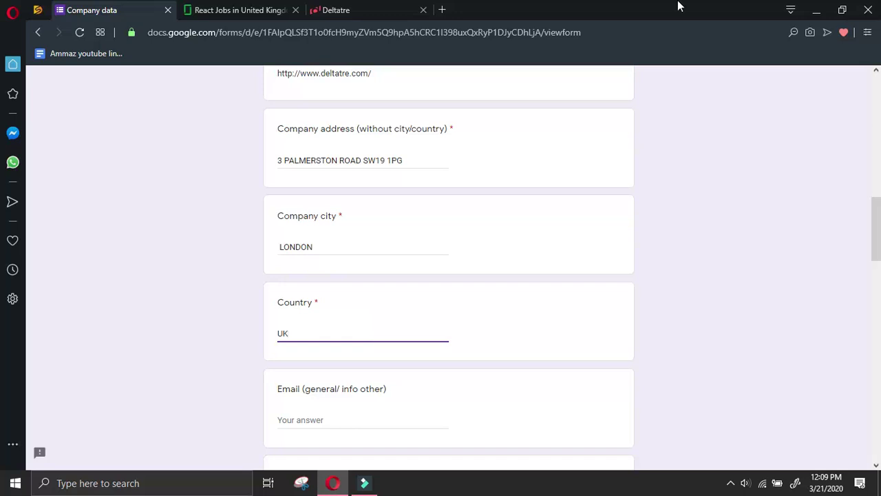
pyautogui.write('UK')
# Copy the London office e-mail from Deltatre's contact page into the general e-mail answer
pyautogui.click(357, 9)
pyautogui.click(694, 386)
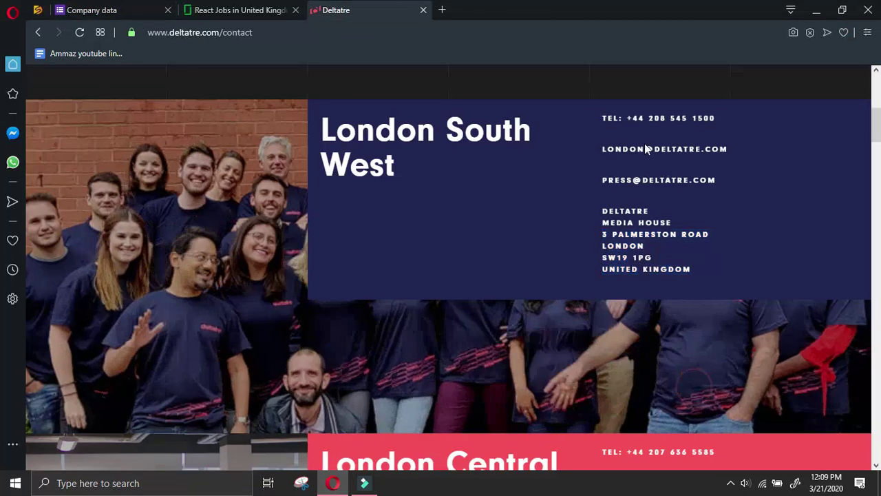
pyautogui.rightClick(647, 153)
pyautogui.click(688, 158)
pyautogui.click(127, 15)
pyautogui.scroll(-2, 289, 277)
pyautogui.click(329, 293)
pyautogui.hotkey('ctrl', 'v')
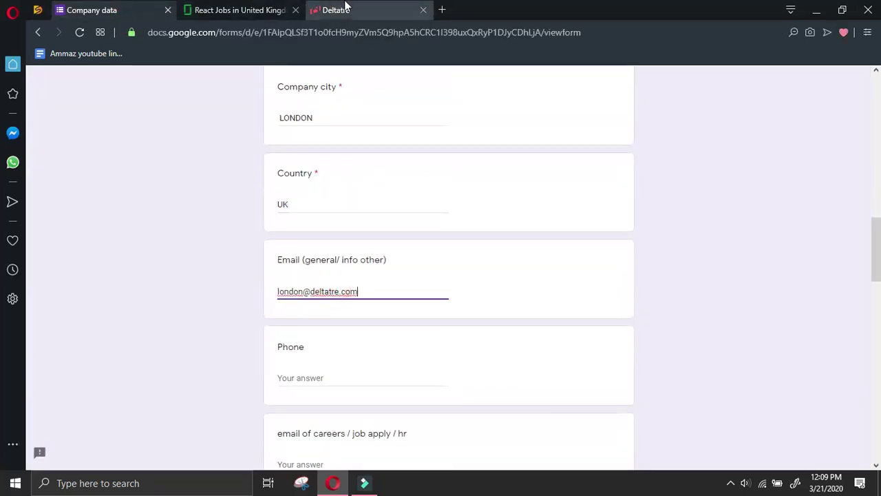
# Select the London office phone number, then copy the press e-mail address for All other details
pyautogui.click(346, 8)
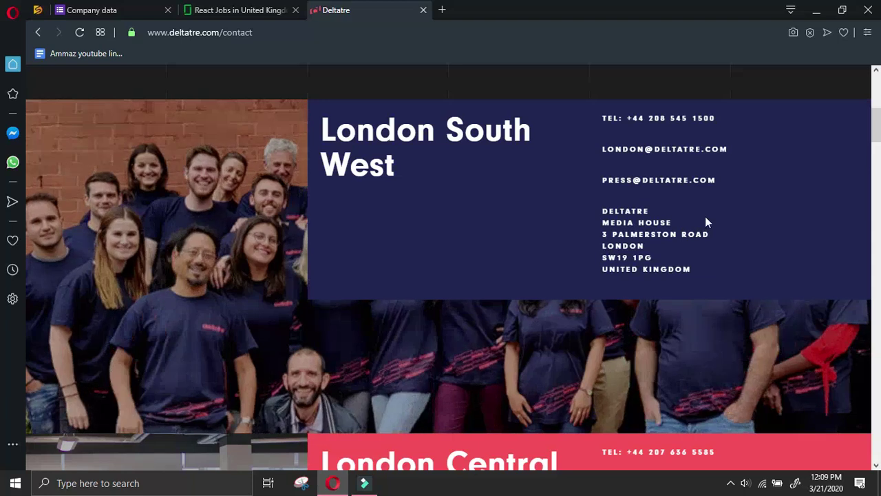
pyautogui.tripleClick(718, 117)
pyautogui.moveTo(719, 118); pyautogui.dragTo(624, 121)
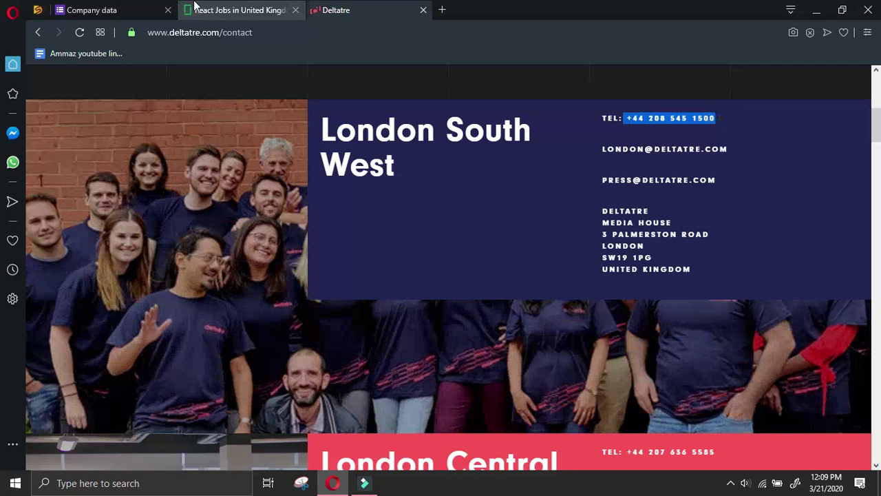
pyautogui.click(157, 16)
pyautogui.click(344, 9)
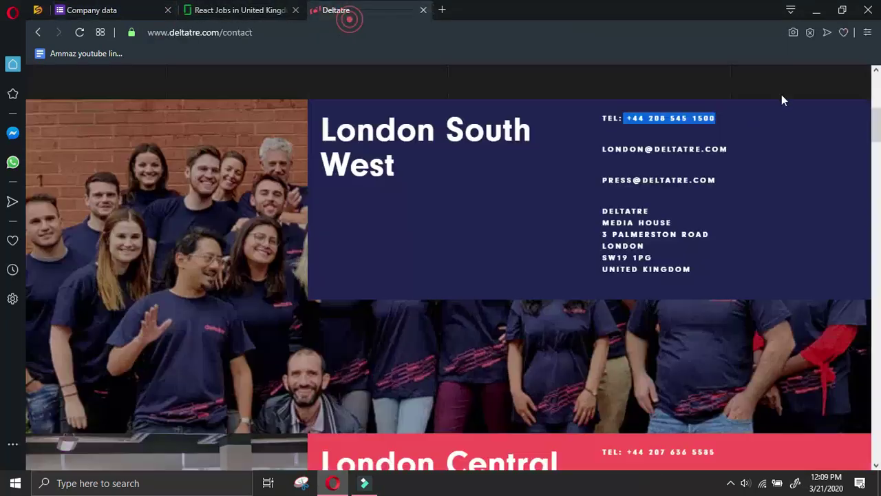
pyautogui.rightClick(691, 183)
pyautogui.click(702, 190)
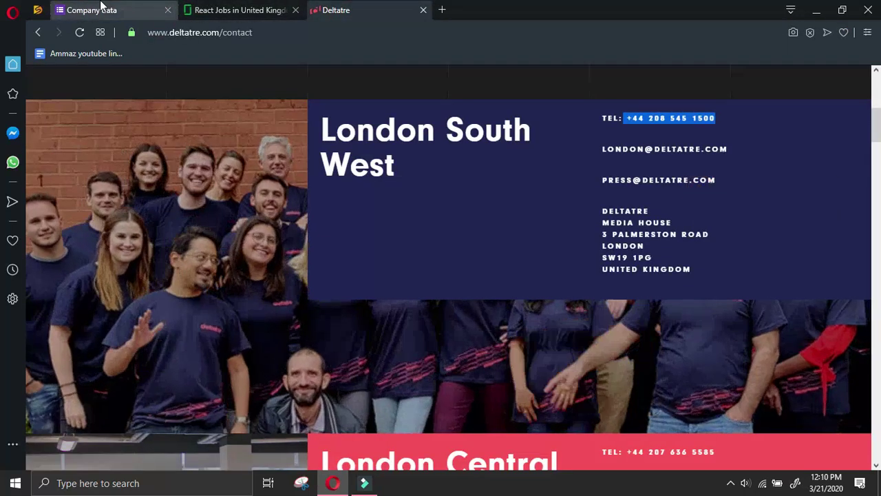
pyautogui.click(100, 10)
pyautogui.scroll(-10, 385, 342)
# Paste Deltatre's press e-mail into the All other details answer
pyautogui.click(384, 331)
pyautogui.hotkey('ctrl', 'v')
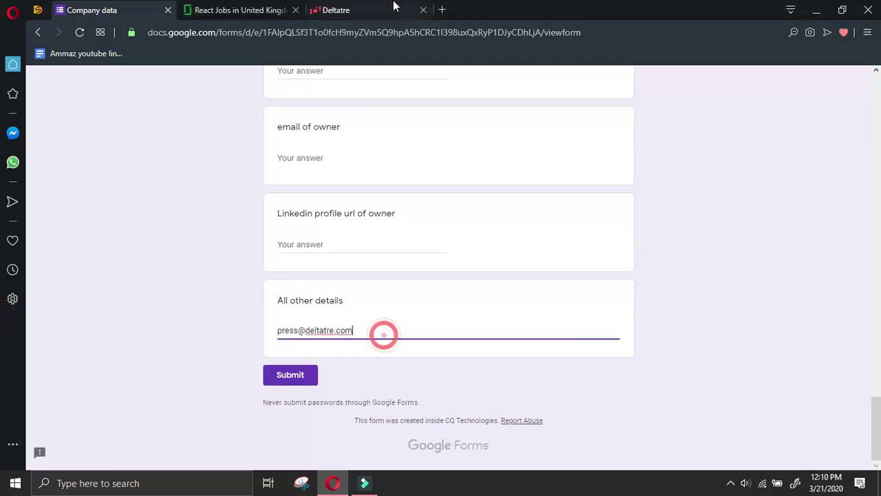
pyautogui.click(384, 14)
pyautogui.click(762, 245)
pyautogui.scroll(-3, 765, 245)
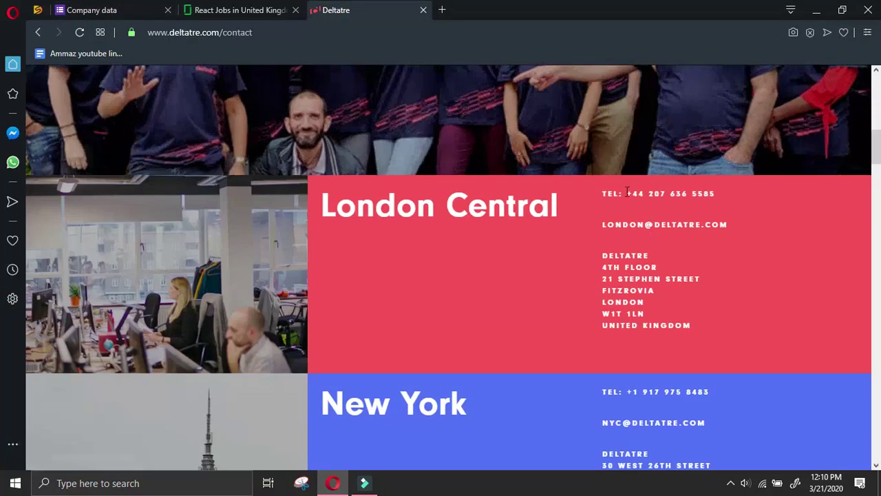
pyautogui.scroll(1, 693, 236)
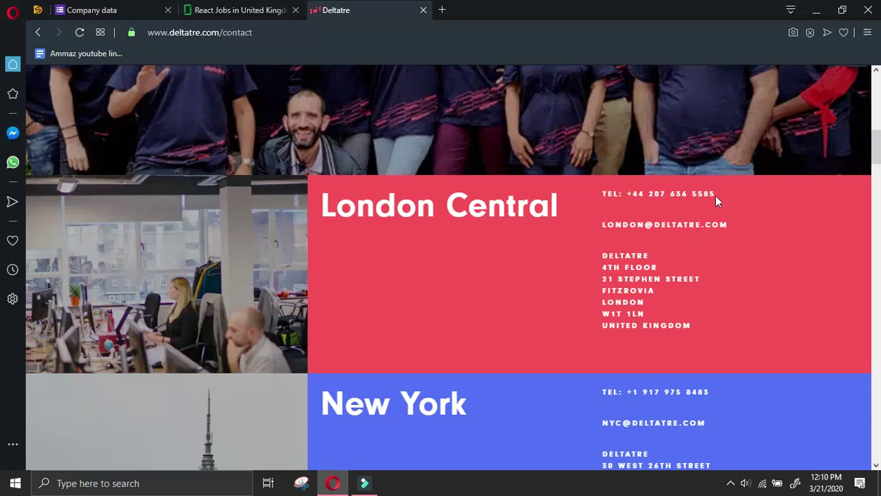
# Add the London Central office address below it, merged onto one line
pyautogui.moveTo(715, 195); pyautogui.dragTo(627, 195)
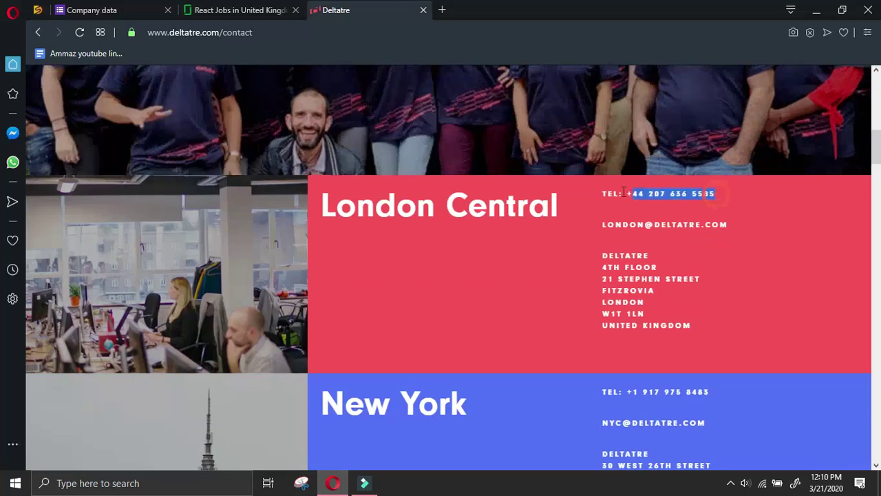
pyautogui.moveTo(602, 269); pyautogui.dragTo(714, 326)
pyautogui.click(125, 6)
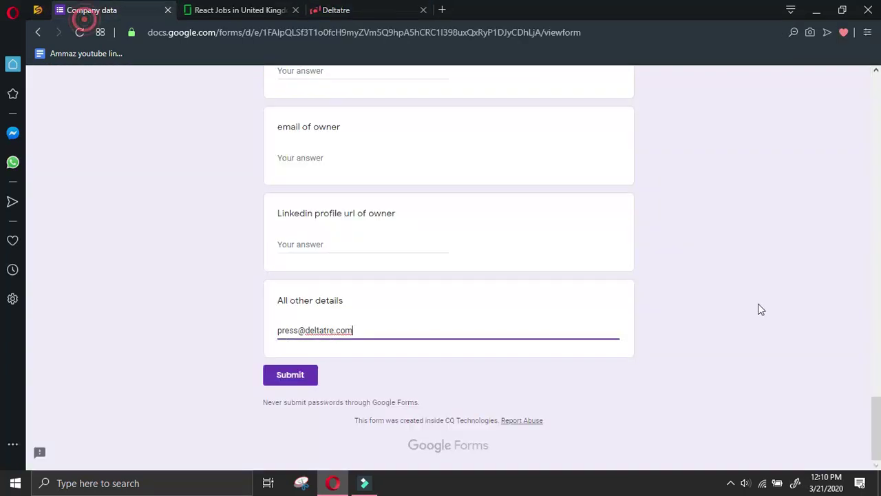
pyautogui.press('Return')
pyautogui.hotkey('ctrl', 'v')
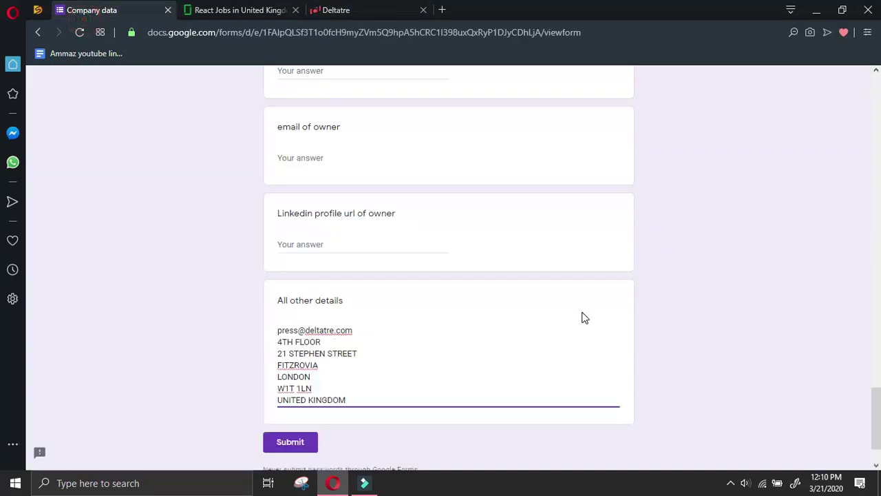
pyautogui.press('BackSpace')
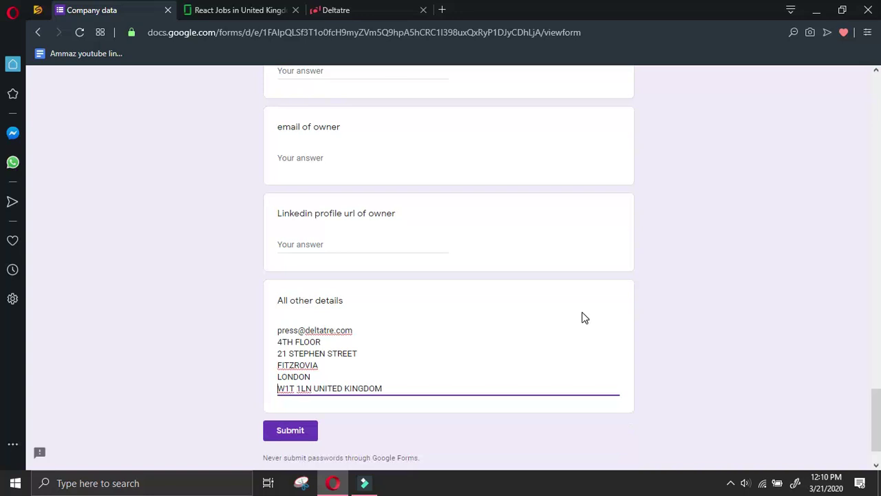
pyautogui.press('BackSpace')
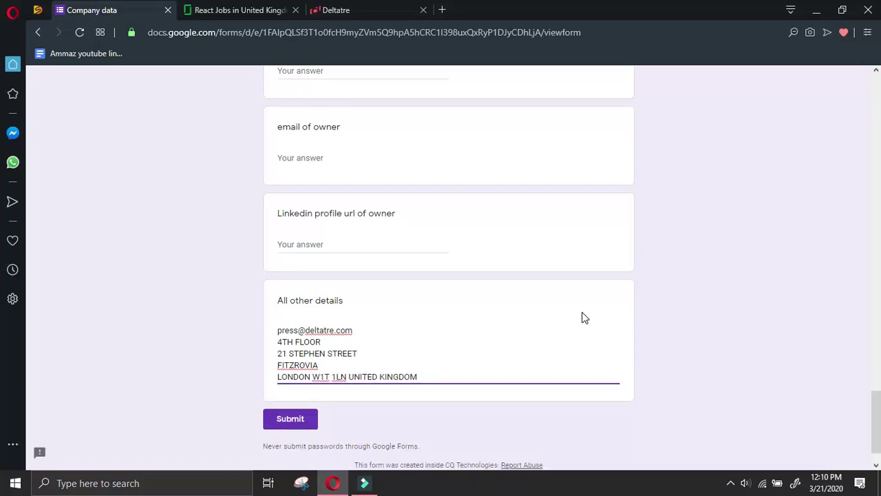
pyautogui.press('BackSpace')
pyautogui.press('Return')
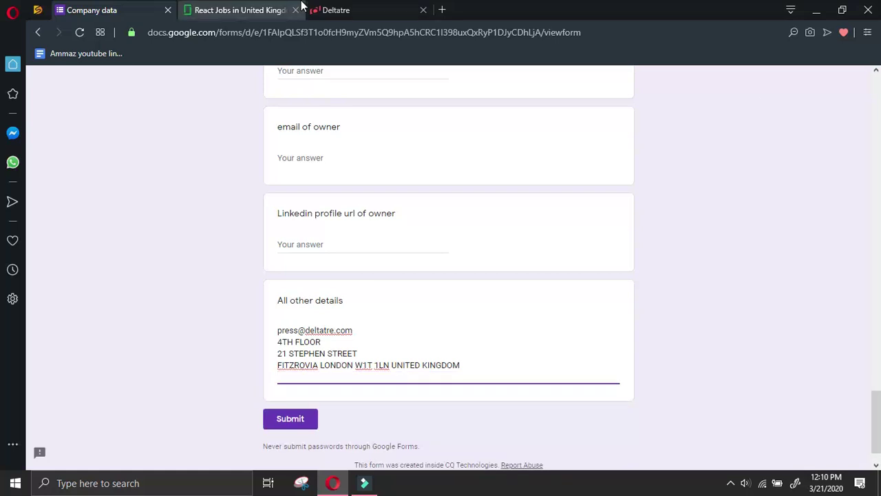
# Append the London Central office phone number on its own line
pyautogui.click(349, 10)
pyautogui.scroll(-2, 660, 275)
pyautogui.scroll(2, 648, 172)
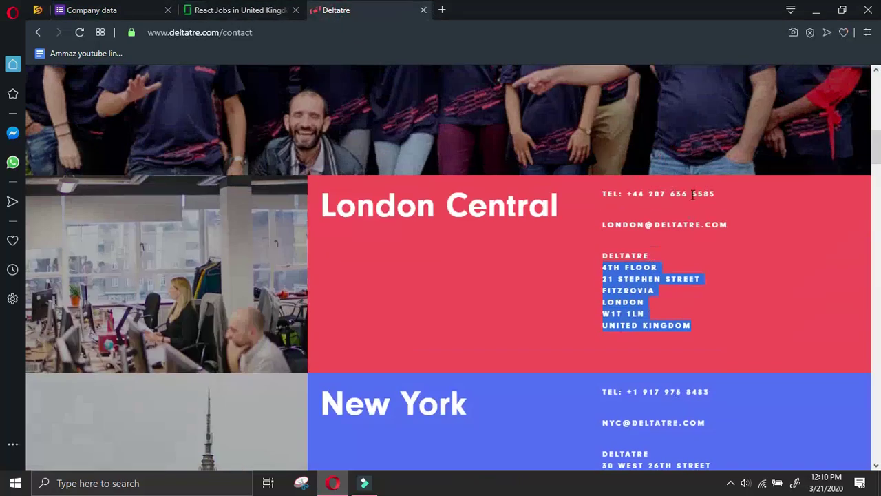
pyautogui.moveTo(731, 195); pyautogui.dragTo(628, 196)
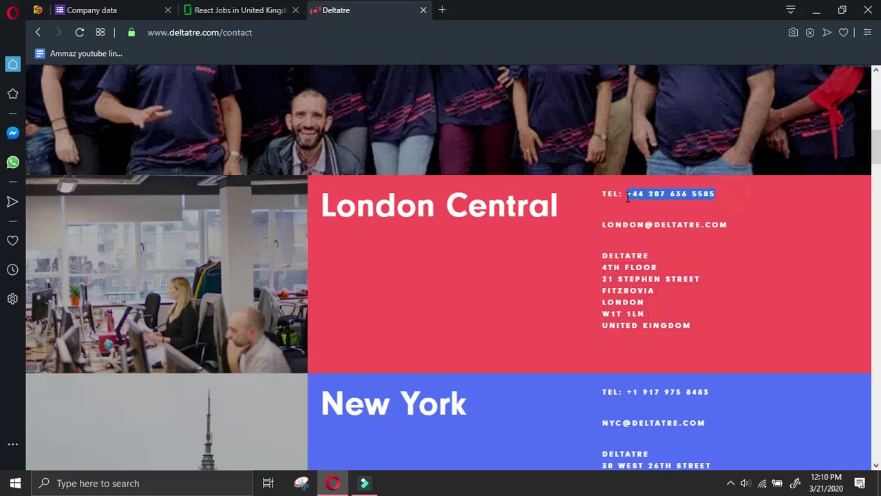
pyautogui.hotkey('ctrl', 'c')
pyautogui.click(138, 11)
pyautogui.scroll(-1, 382, 362)
pyautogui.hotkey('ctrl', 'v')
pyautogui.press('Return')
# Paste Deltatre's New York office contact block into the answer
pyautogui.click(336, 10)
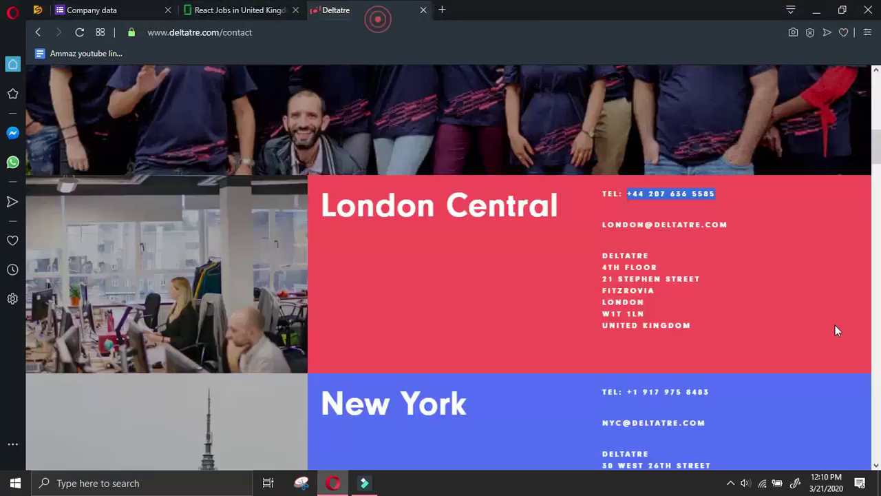
pyautogui.scroll(-3, 440, 268)
pyautogui.moveTo(878, 214)
pyautogui.mouseDown()
pyautogui.moveTo(877, 167)
pyautogui.moveTo(878, 198)
pyautogui.mouseUp()
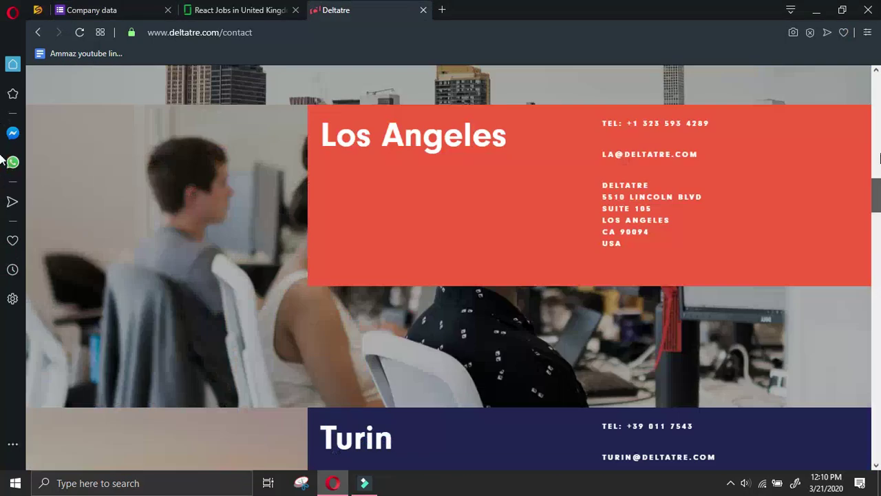
pyautogui.moveTo(878, 199); pyautogui.dragTo(878, 138)
pyautogui.scroll(-3, 796, 265)
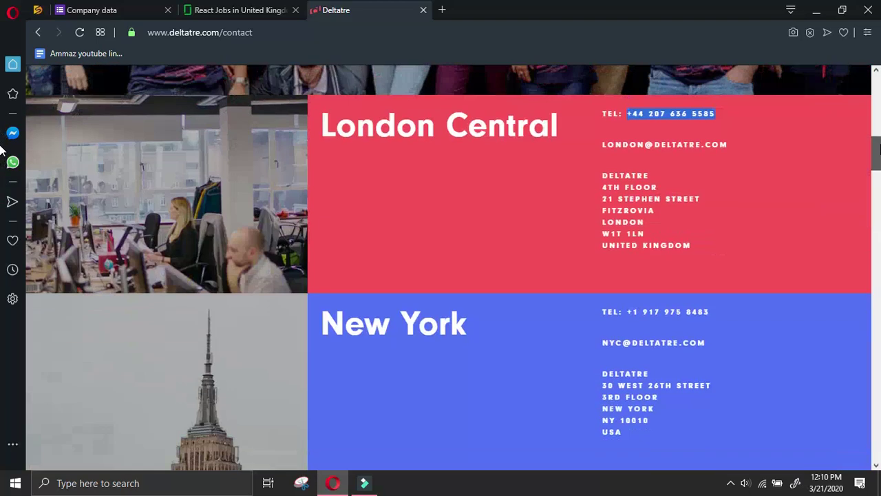
pyautogui.click(628, 312)
pyautogui.moveTo(634, 313); pyautogui.dragTo(672, 444)
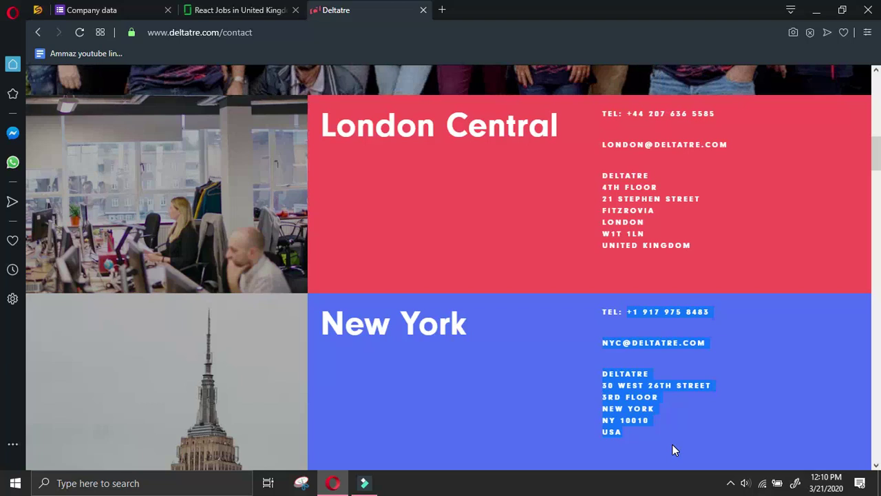
pyautogui.click(153, 5)
pyautogui.hotkey('ctrl', 'v')
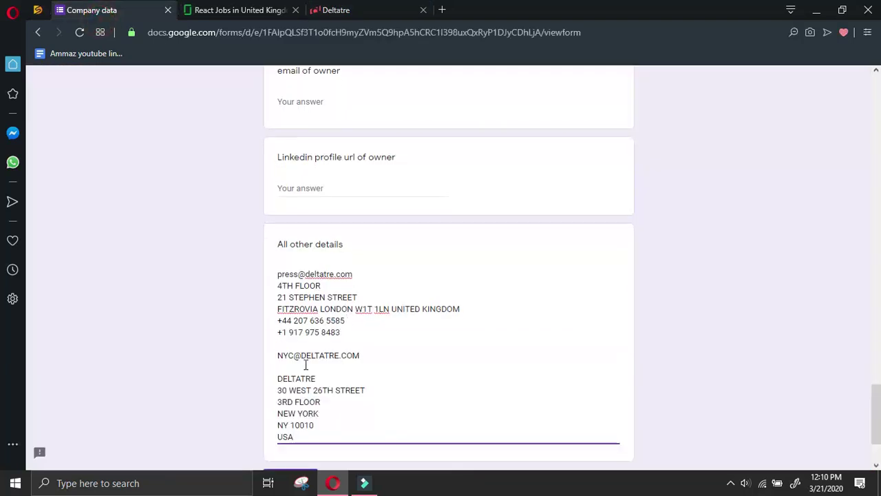
# Remove the New York blank lines and join its address onto one line
pyautogui.click(280, 354)
pyautogui.press('BackSpace')
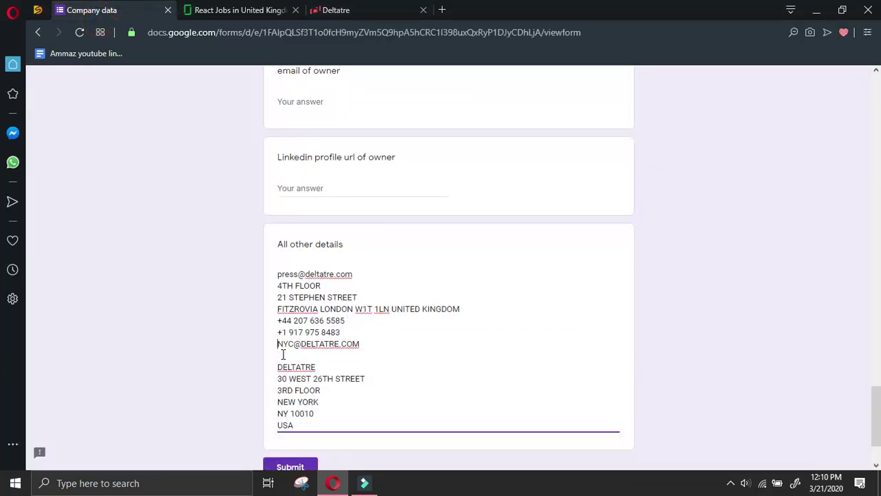
pyautogui.press('Delete')
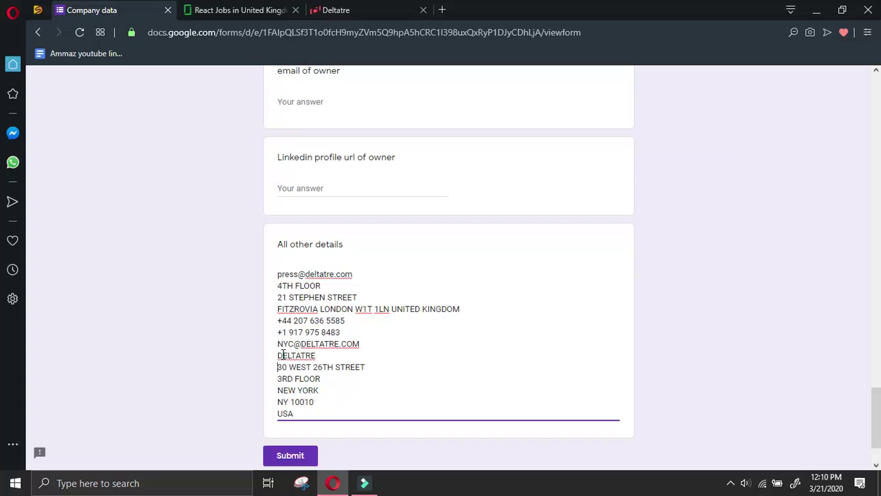
pyautogui.press('Delete')
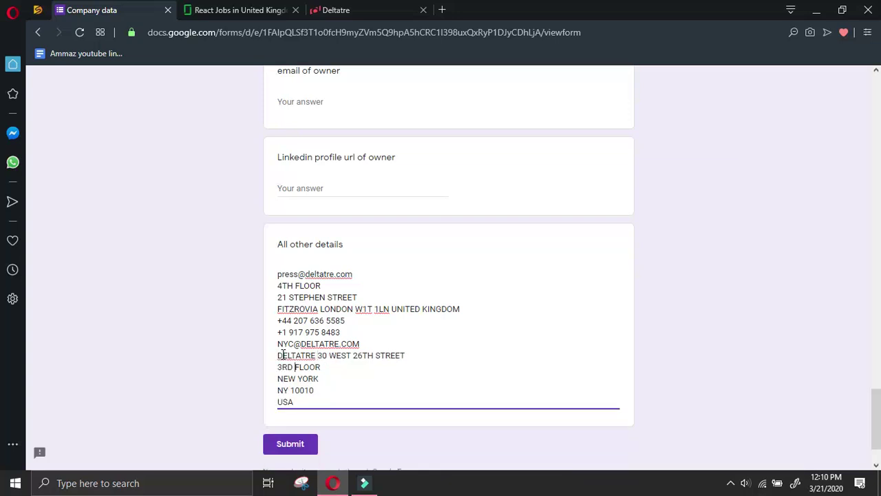
pyautogui.press('BackSpace')
pyautogui.press('Down')
pyautogui.press('Home')
pyautogui.press('BackSpace')
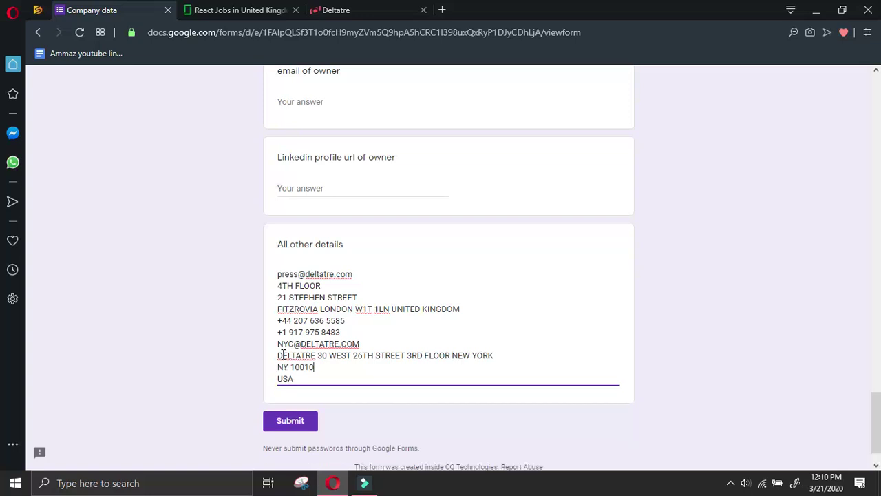
pyautogui.press('BackSpace')
pyautogui.press('Down')
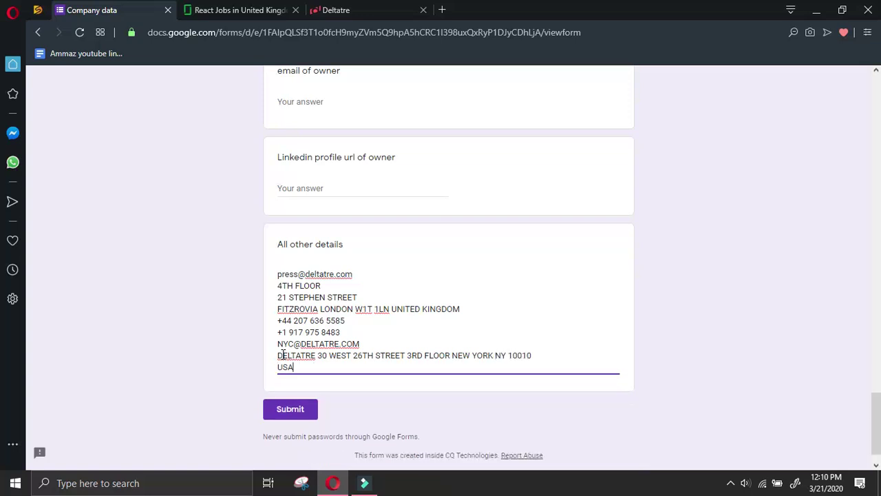
pyautogui.press('BackSpace')
pyautogui.press('Return')
# Paste Deltatre's Los Angeles office contact block into the answer
pyautogui.click(358, 10)
pyautogui.scroll(-8, 643, 371)
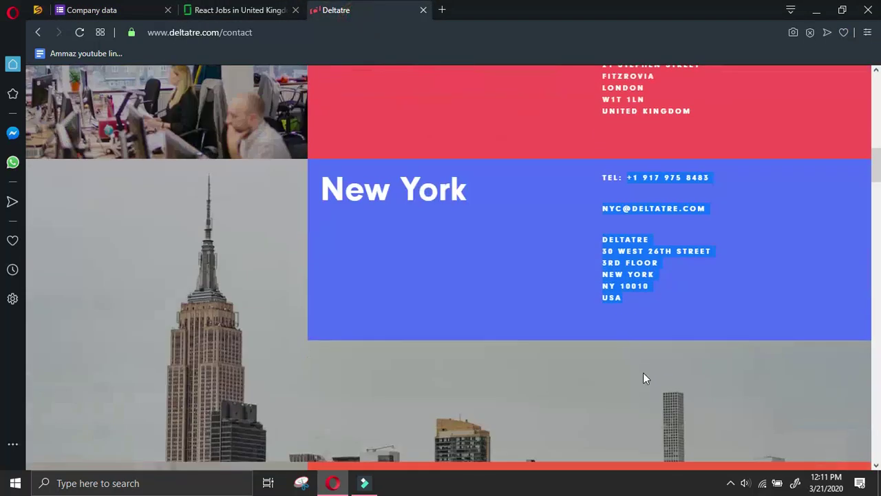
pyautogui.moveTo(629, 97); pyautogui.dragTo(708, 235)
pyautogui.click(110, 9)
pyautogui.scroll(-3, 301, 302)
pyautogui.hotkey('ctrl', 'v')
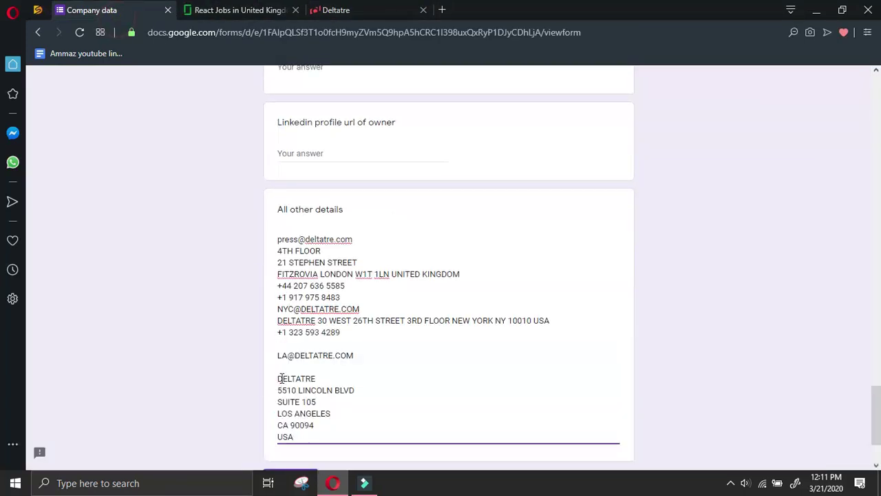
# Merge the Los Angeles address onto one line, remove blank lines, and return to the contact page
pyautogui.press('Delete')
pyautogui.press('Home')
pyautogui.press('BackSpace')
pyautogui.press('Home')
pyautogui.press('BackSpace')
pyautogui.press('Home')
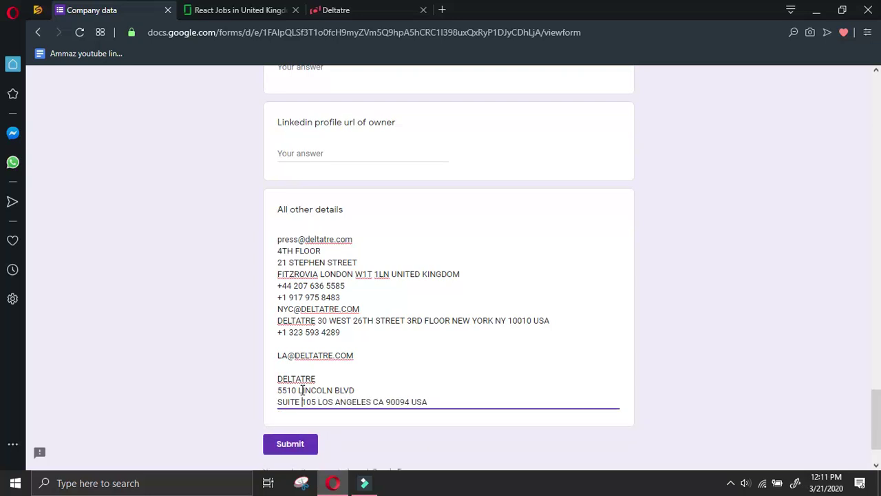
pyautogui.press('BackSpace')
pyautogui.press('BackSpace')
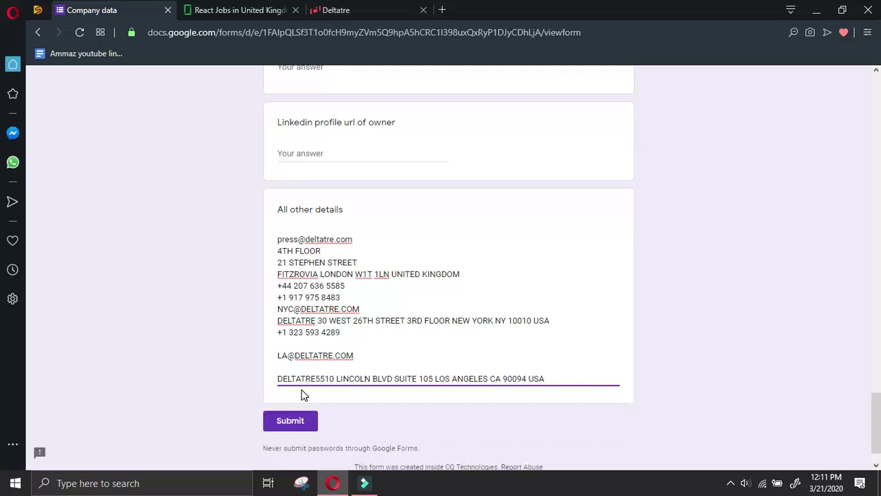
pyautogui.press('Home')
pyautogui.press('BackSpace')
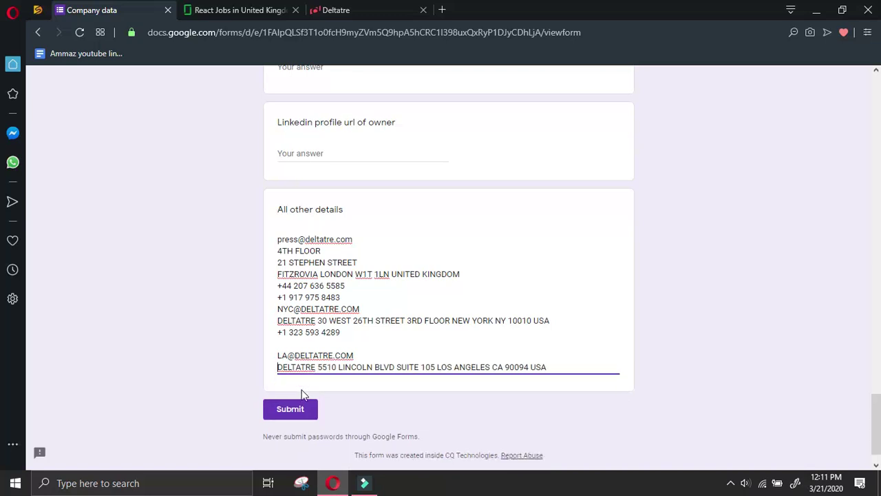
pyautogui.scroll(-1, 303, 394)
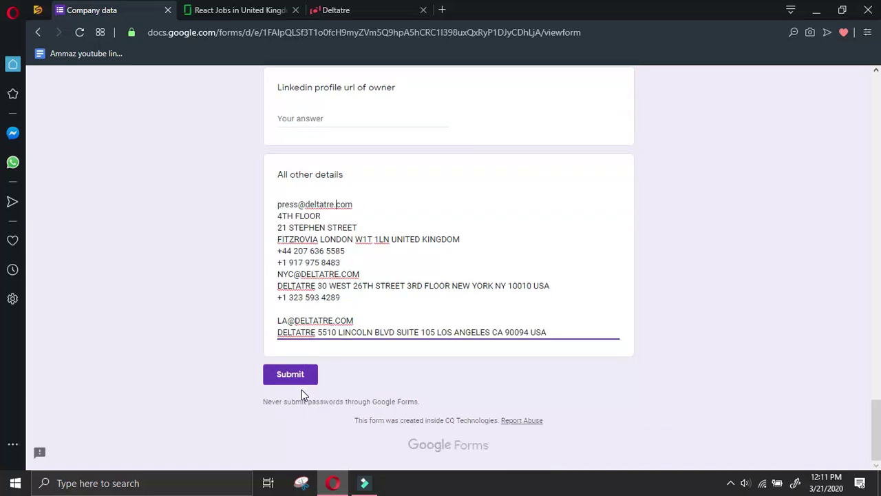
pyautogui.press('Return')
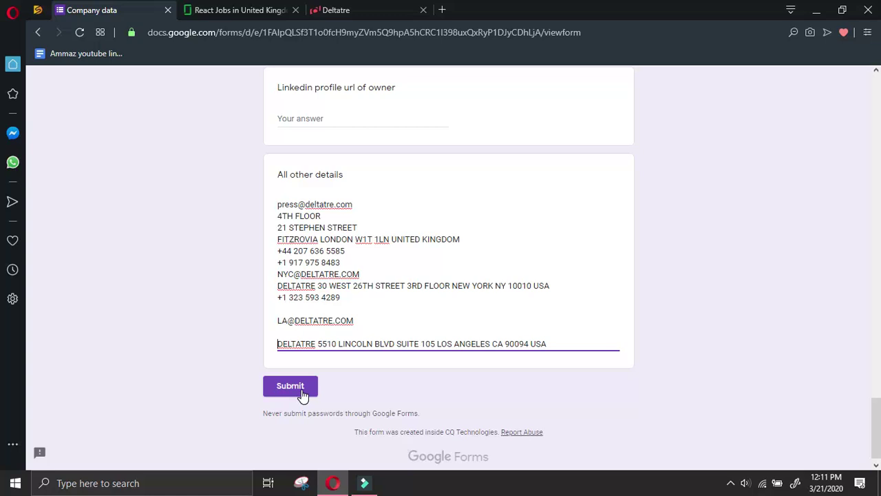
pyautogui.press('BackSpace')
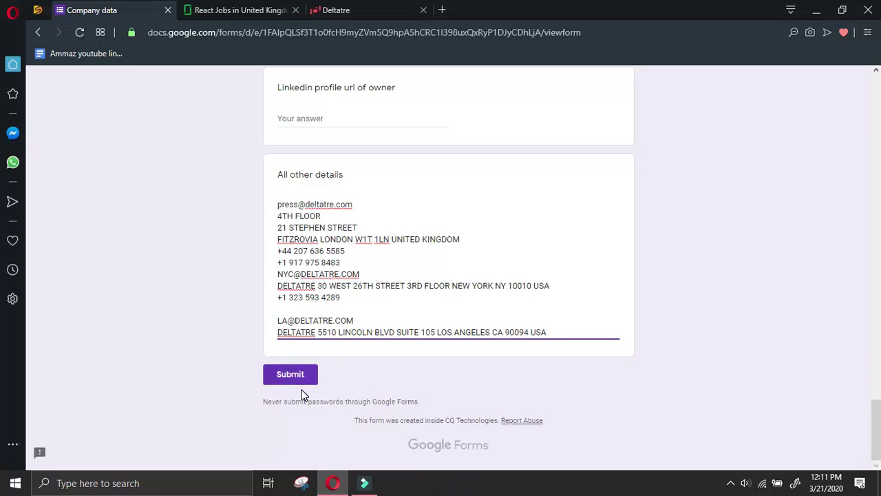
pyautogui.press('Up')
pyautogui.press('BackSpace')
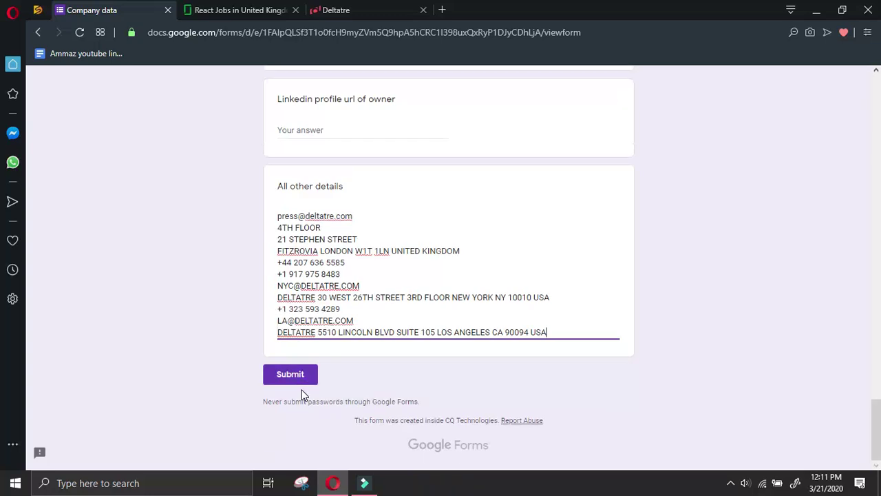
pyautogui.press('Return')
pyautogui.hotkey('ctrl', 'Tab')
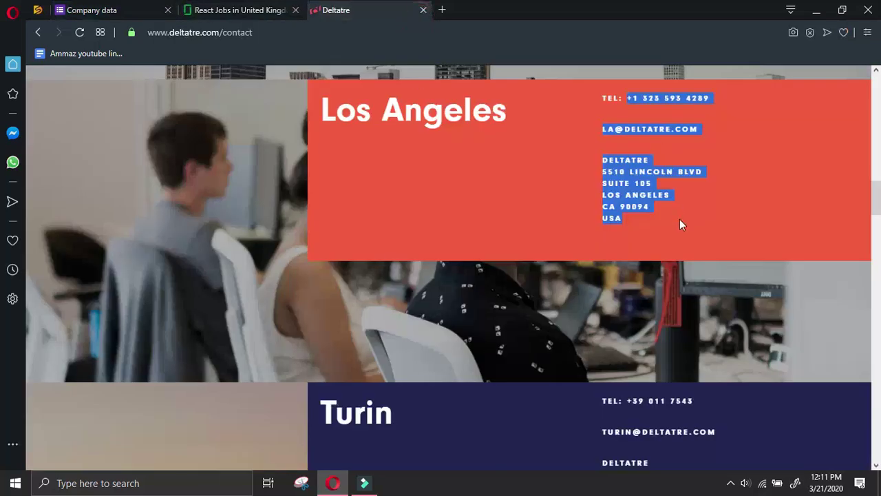
# Add the Turin office contact, with its address merged onto one line and blank lines removed
pyautogui.scroll(-2, 620, 386)
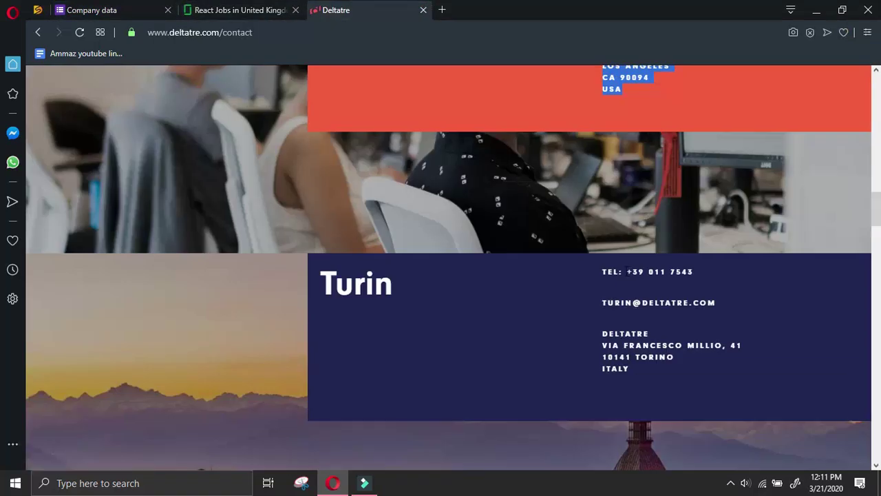
pyautogui.moveTo(626, 271); pyautogui.dragTo(706, 366)
pyautogui.hotkey('ctrl', 'c')
pyautogui.click(133, 15)
pyautogui.hotkey('ctrl', 'v')
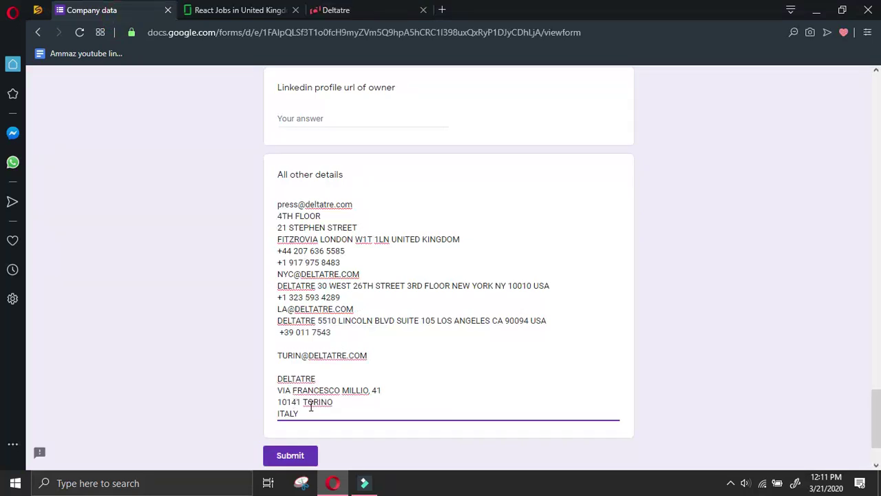
pyautogui.press('BackSpace')
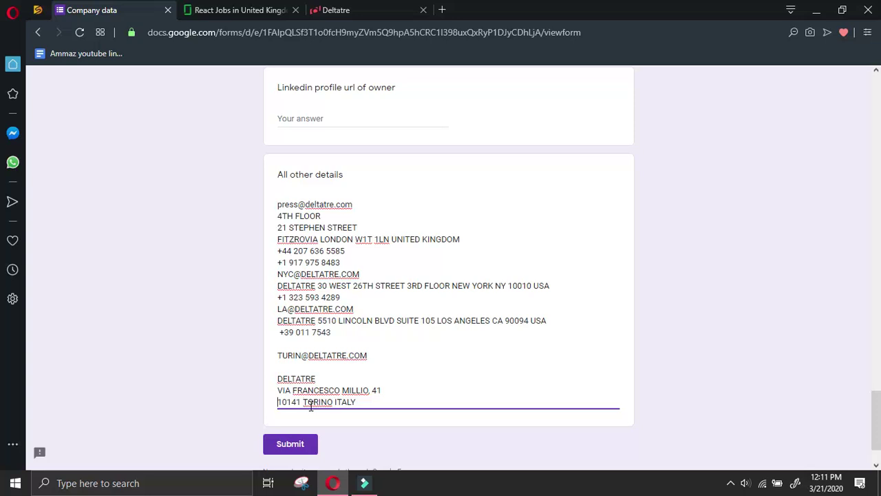
pyautogui.press('BackSpace')
pyautogui.press('Left')
pyautogui.press('Left')
pyautogui.press('Left')
pyautogui.press('Left')
pyautogui.press('BackSpace')
pyautogui.press('Home')
pyautogui.press('BackSpace')
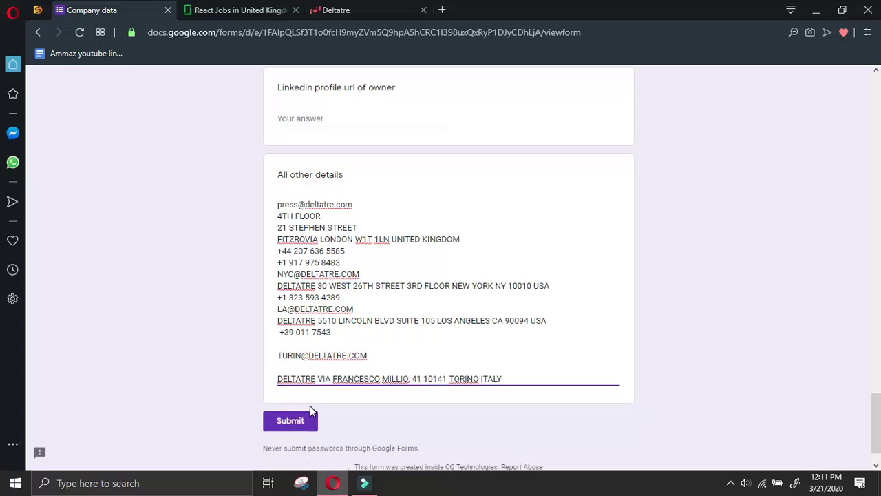
pyautogui.press('Home')
pyautogui.press('BackSpace')
pyautogui.press('Up')
pyautogui.press('BackSpace')
pyautogui.press('Return')
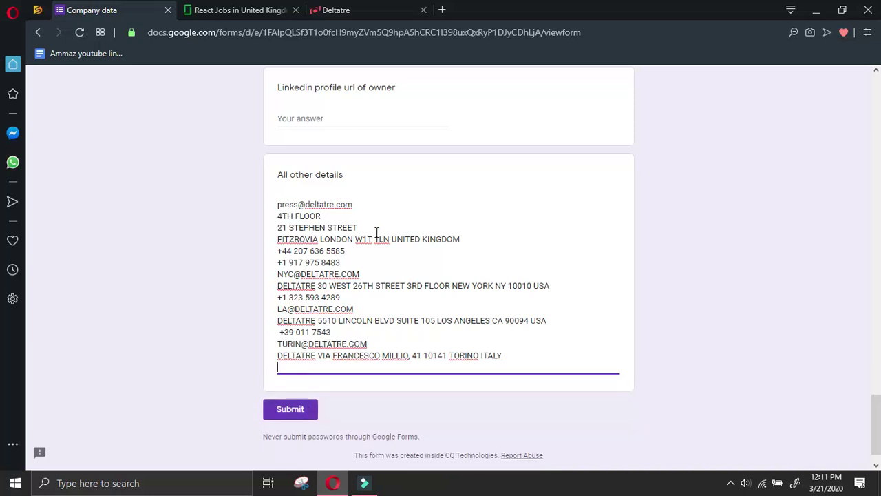
# Add the Turin OGR office contact, joining its address lines into one
pyautogui.click(344, 9)
pyautogui.scroll(-5, 588, 320)
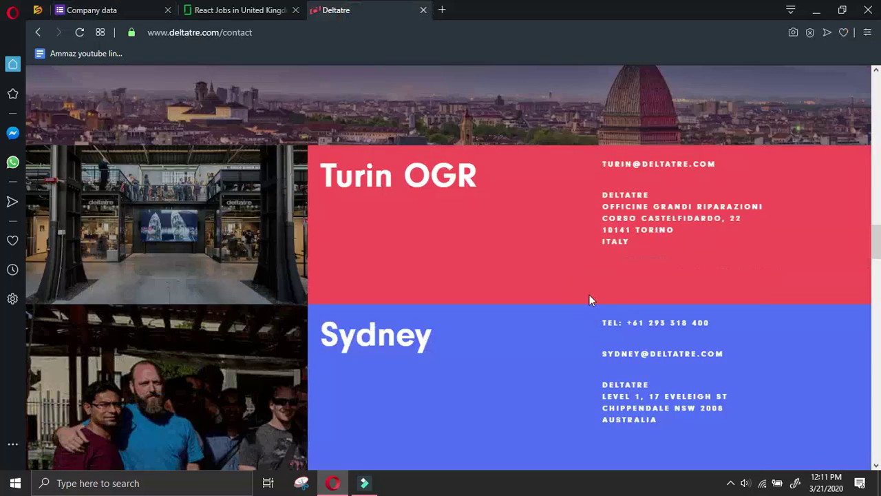
pyautogui.moveTo(601, 164); pyautogui.dragTo(665, 244)
pyautogui.hotkey('ctrl', 'c')
pyautogui.click(92, 10)
pyautogui.hotkey('ctrl', 'v')
pyautogui.click(278, 390)
pyautogui.press('BackSpace')
pyautogui.press('Down')
pyautogui.press('Down')
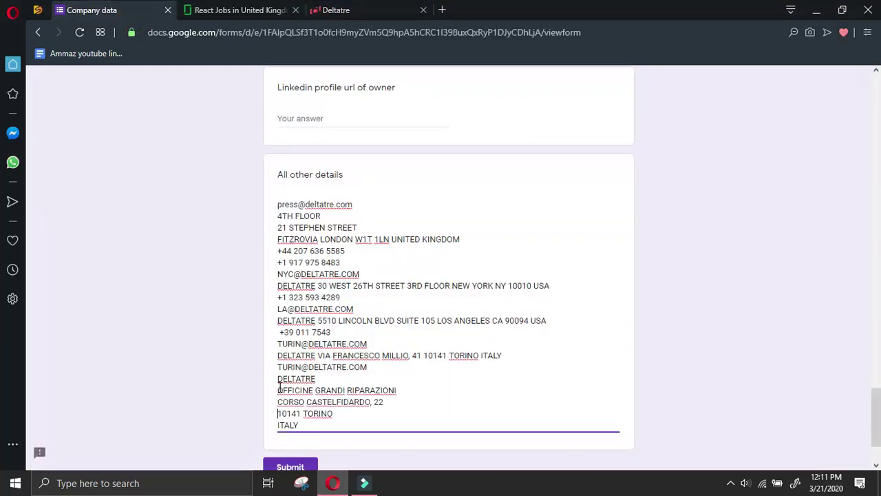
pyautogui.press('BackSpace')
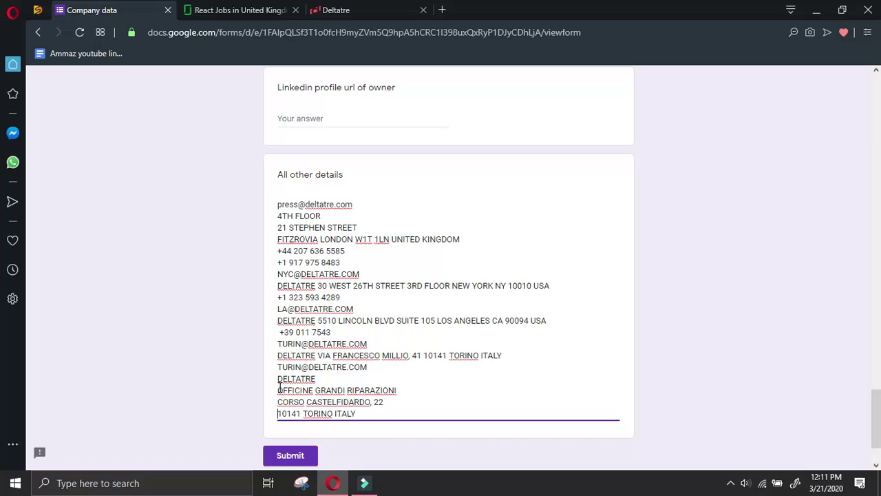
pyautogui.press('BackSpace')
pyautogui.press('BackSpace')
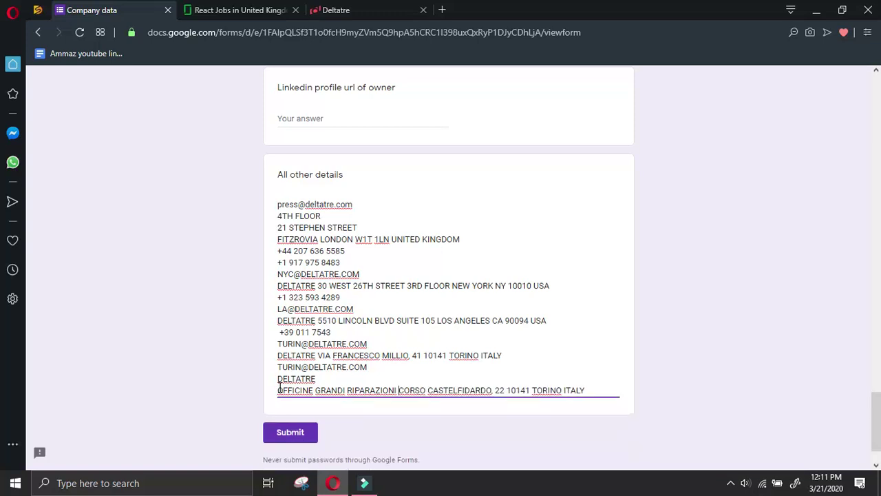
pyautogui.press('End')
pyautogui.press('Return')
# Add the Sydney office contact with its address on a single line
pyautogui.click(410, 12)
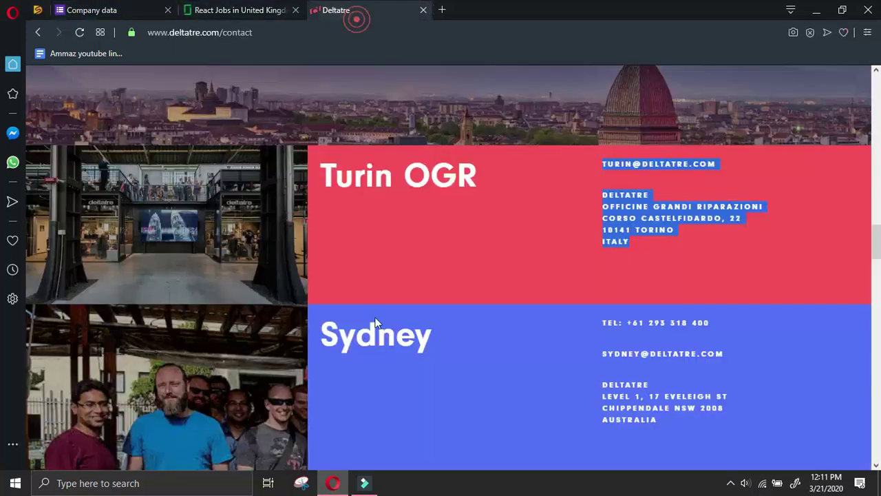
pyautogui.moveTo(628, 323); pyautogui.dragTo(704, 420)
pyautogui.click(69, 6)
pyautogui.hotkey('ctrl', 'v')
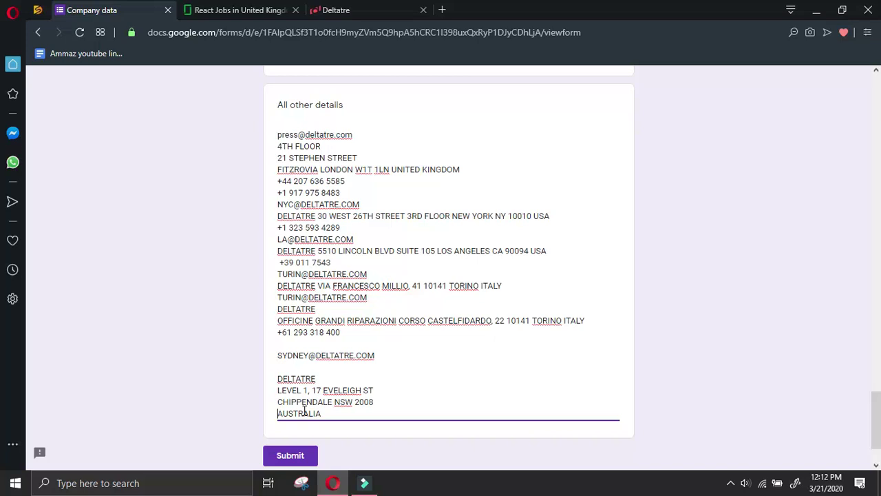
pyautogui.press('BackSpace')
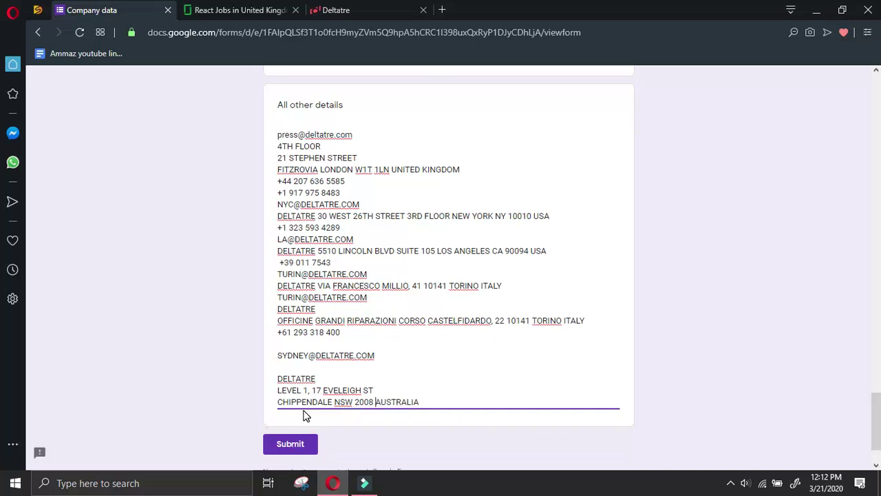
pyautogui.press('BackSpace')
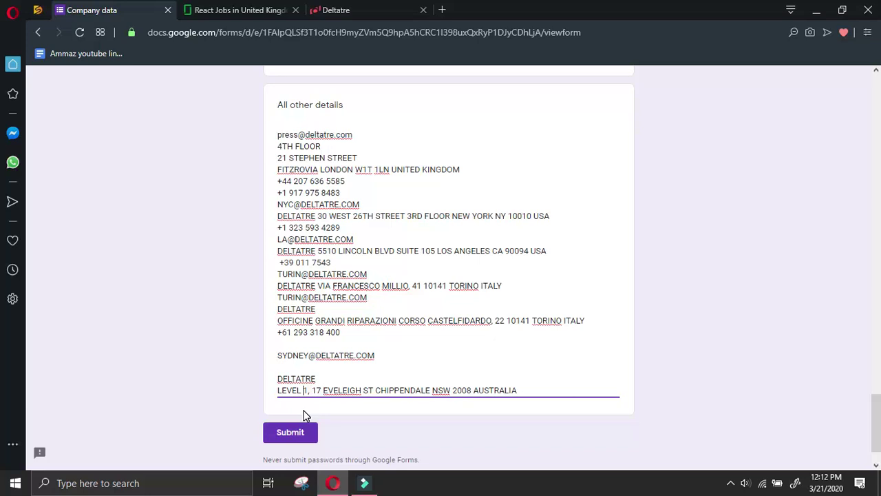
pyautogui.press('BackSpace')
pyautogui.press('Up')
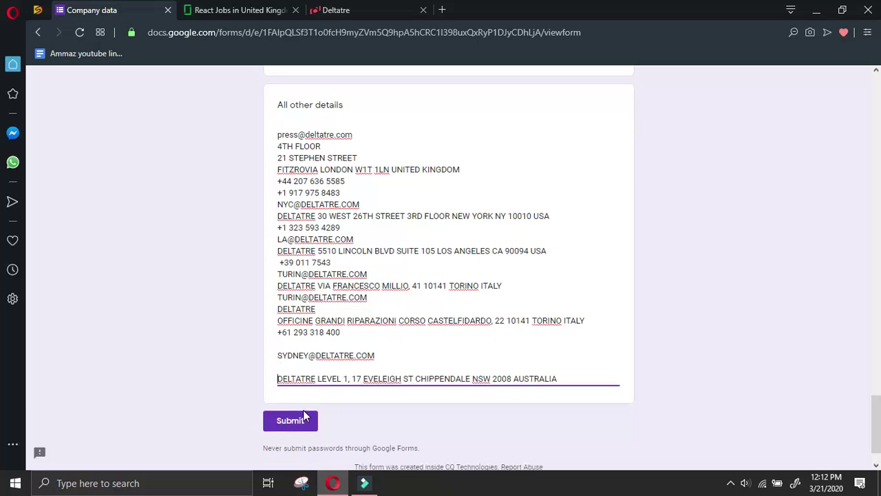
pyautogui.press('BackSpace')
pyautogui.press('BackSpace')
pyautogui.press('Return')
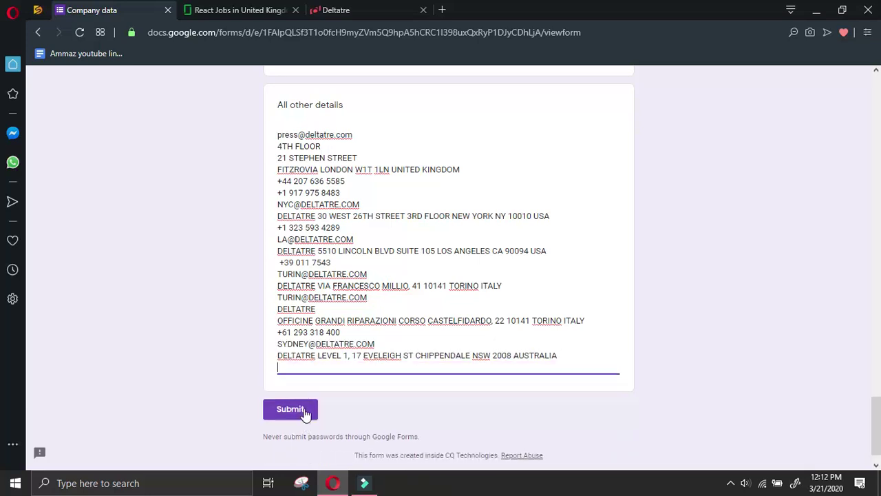
pyautogui.click(344, 11)
pyautogui.scroll(-3, 487, 346)
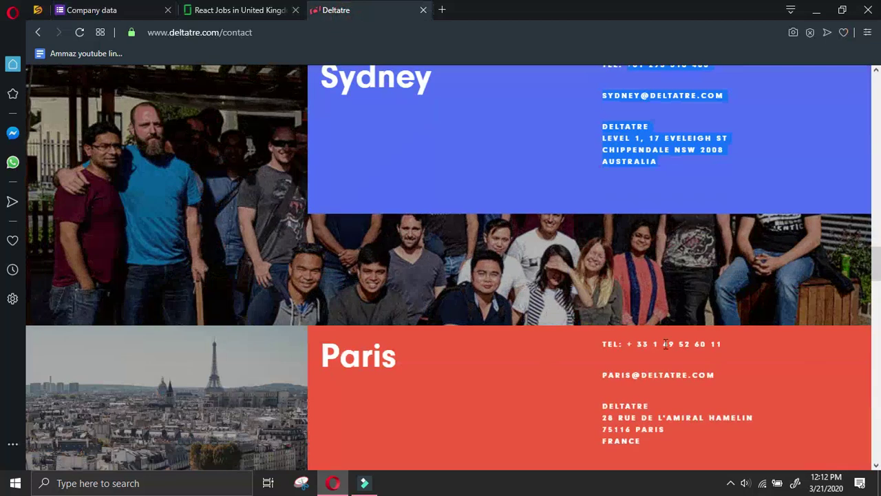
# Paste Deltatre's Paris office contact block into the form answer and join its lines
pyautogui.moveTo(628, 342); pyautogui.dragTo(690, 448)
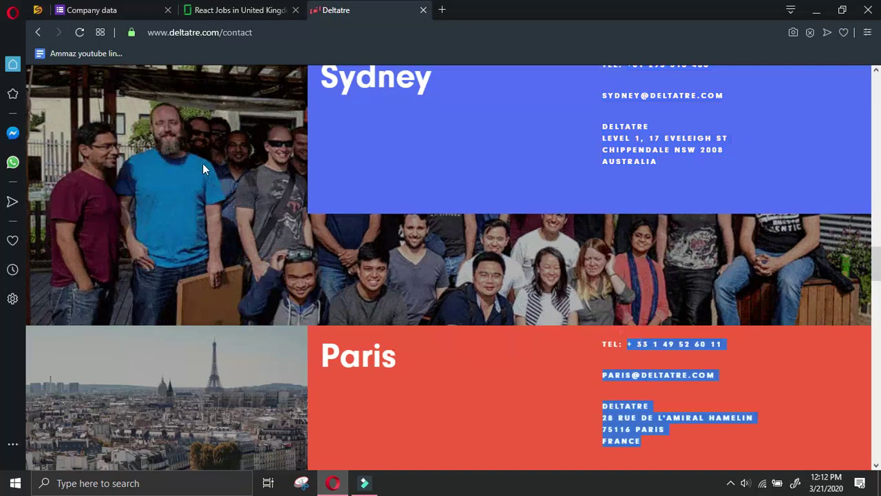
pyautogui.click(120, 10)
pyautogui.hotkey('ctrl', 'v')
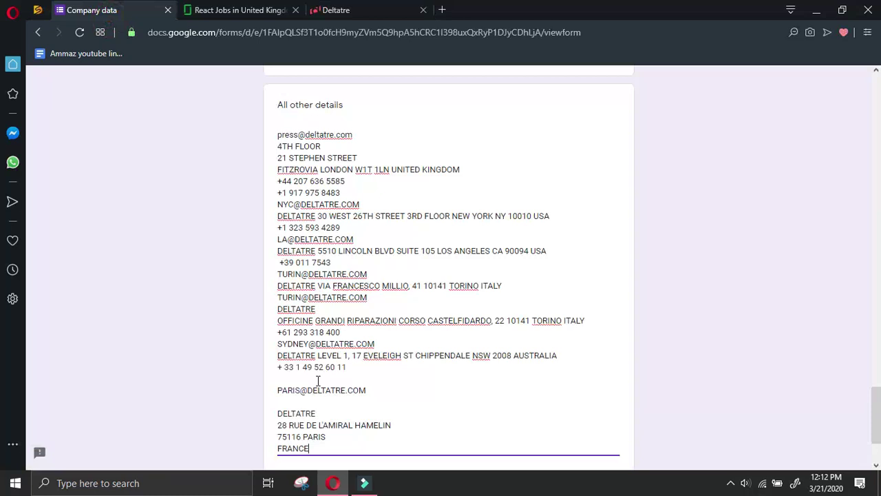
pyautogui.click(278, 416)
pyautogui.press('BackSpace')
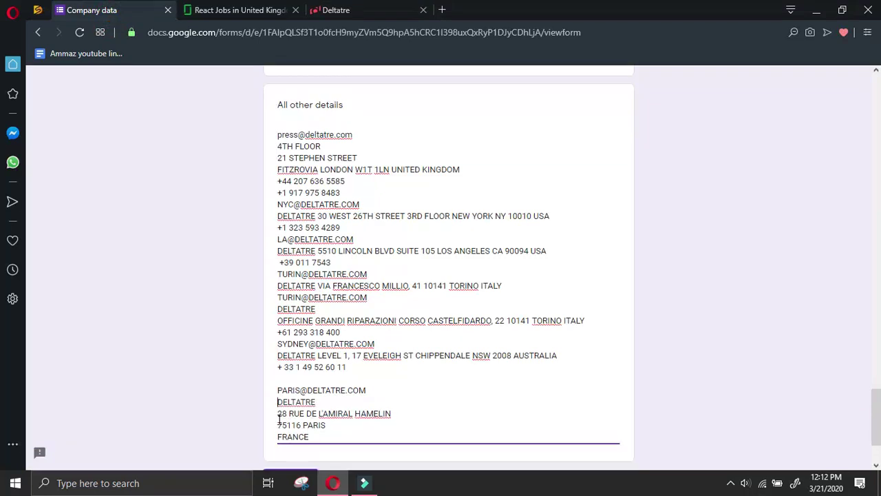
pyautogui.press('Up')
pyautogui.press('BackSpace')
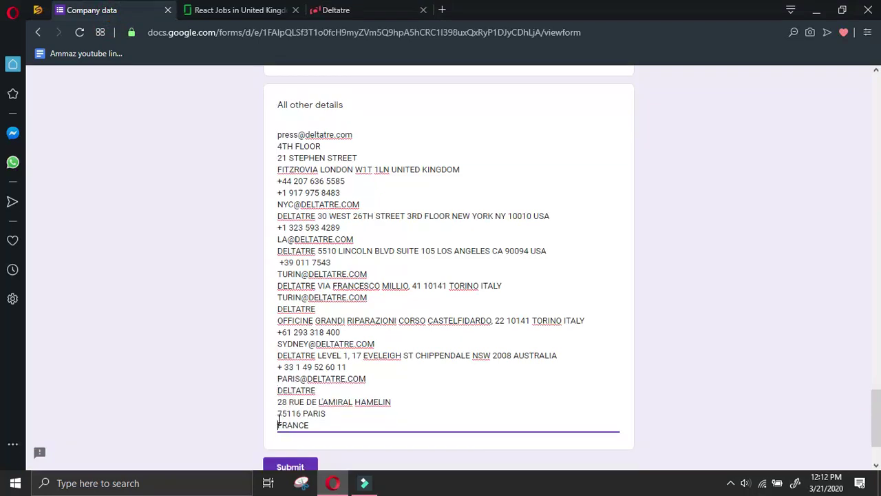
pyautogui.click(278, 425)
pyautogui.press('BackSpace')
pyautogui.hotkey('ctrl', 'Left')
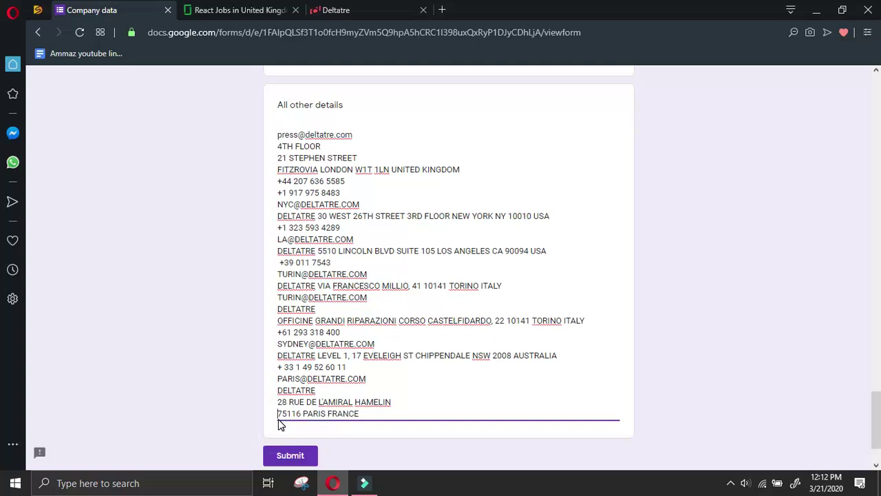
pyautogui.press('BackSpace')
pyautogui.hotkey('ctrl', 'Left')
pyautogui.press('BackSpace')
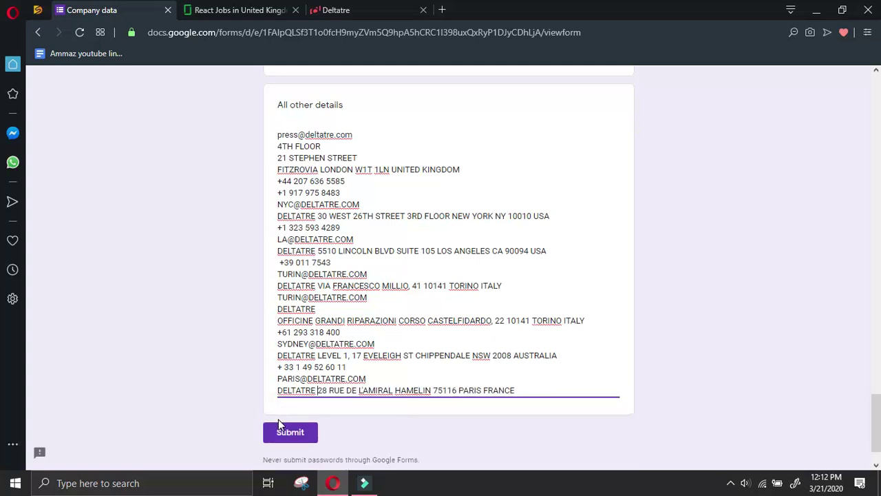
# Add the Geneva office contact block below it, joining the Meyrin and Switzerland lines
pyautogui.click(344, 9)
pyautogui.scroll(-4, 558, 413)
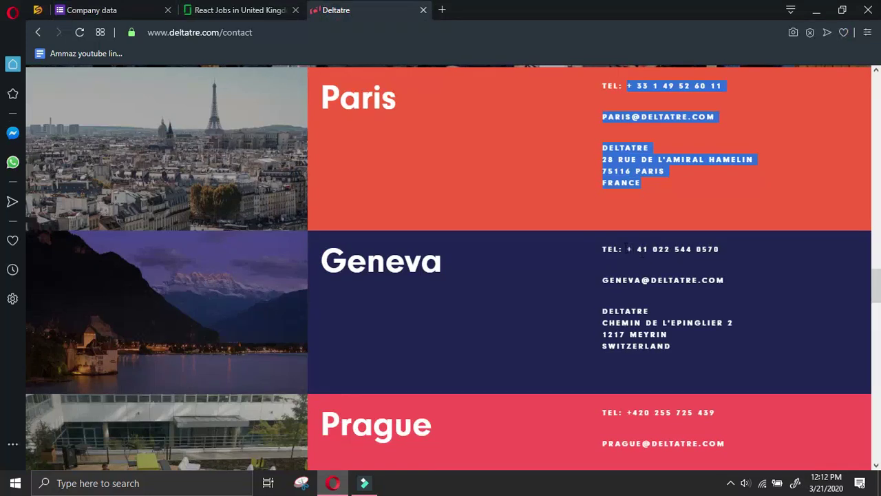
pyautogui.moveTo(624, 250); pyautogui.dragTo(702, 353)
pyautogui.hotkey('ctrl', 'c')
pyautogui.click(159, 5)
pyautogui.hotkey('ctrl', 'v')
pyautogui.click(279, 429)
pyautogui.press('BackSpace')
pyautogui.press('Up')
pyautogui.press('BackSpace')
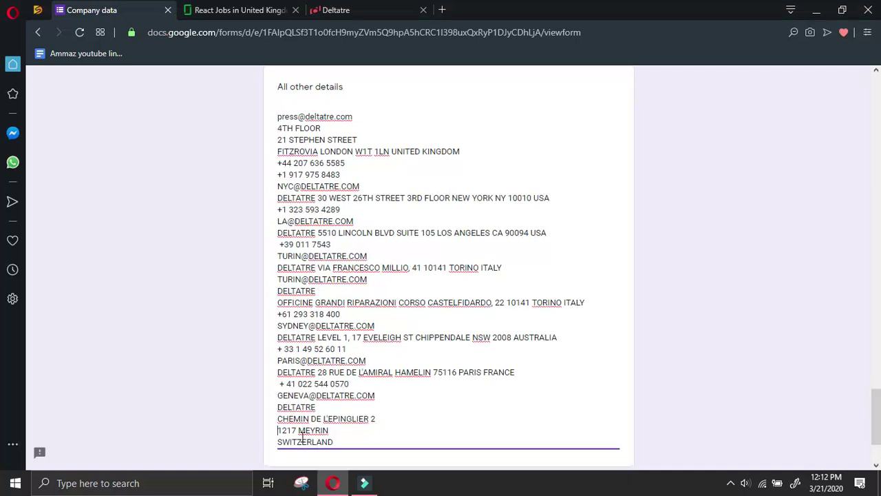
pyautogui.press('BackSpace')
pyautogui.write('-SWITZERLAND')
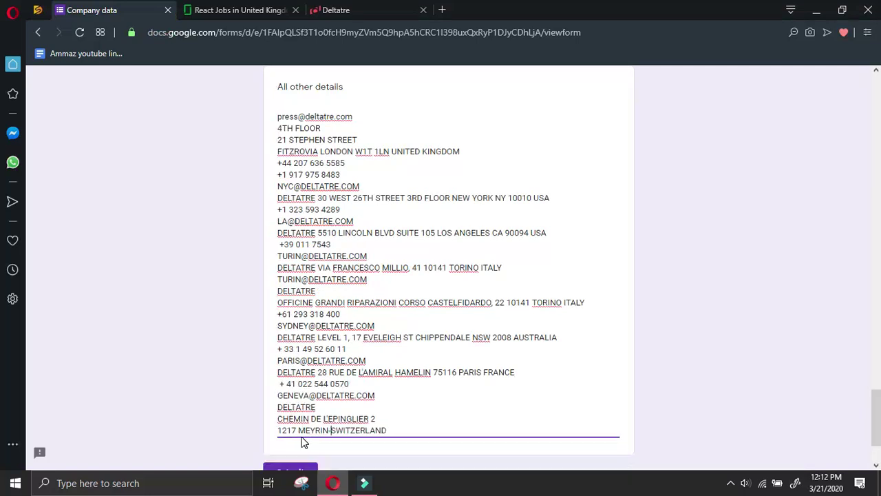
pyautogui.press('BackSpace')
pyautogui.press('Home')
pyautogui.press('BackSpace')
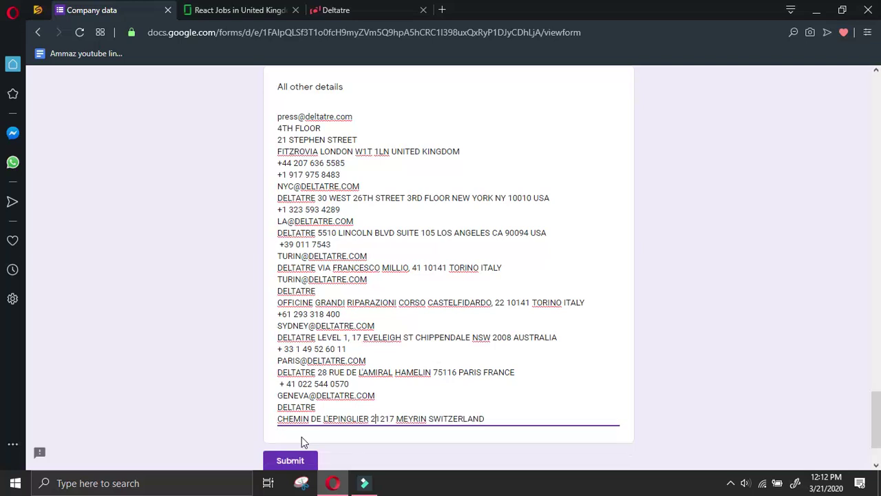
pyautogui.press('BackSpace')
pyautogui.press('End')
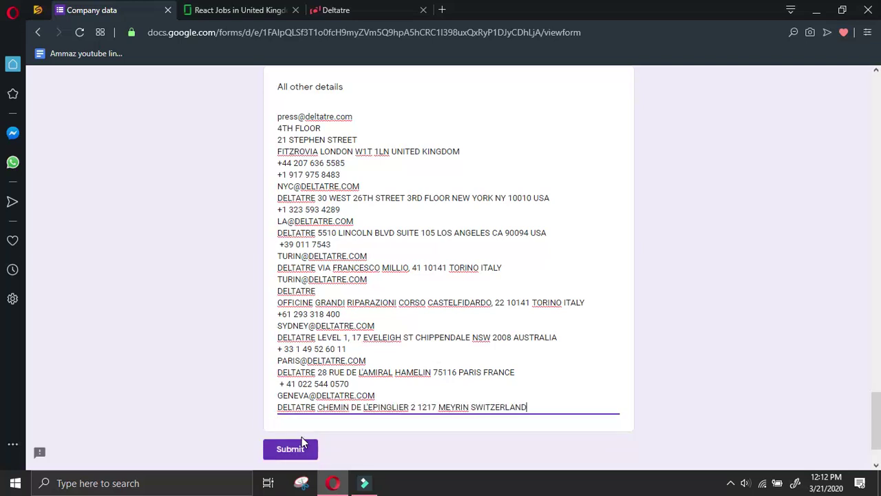
# Open Deltatre's LinkedIn page in a new tab and start loading the careers page
pyautogui.click(365, 11)
pyautogui.scroll(-2, 543, 319)
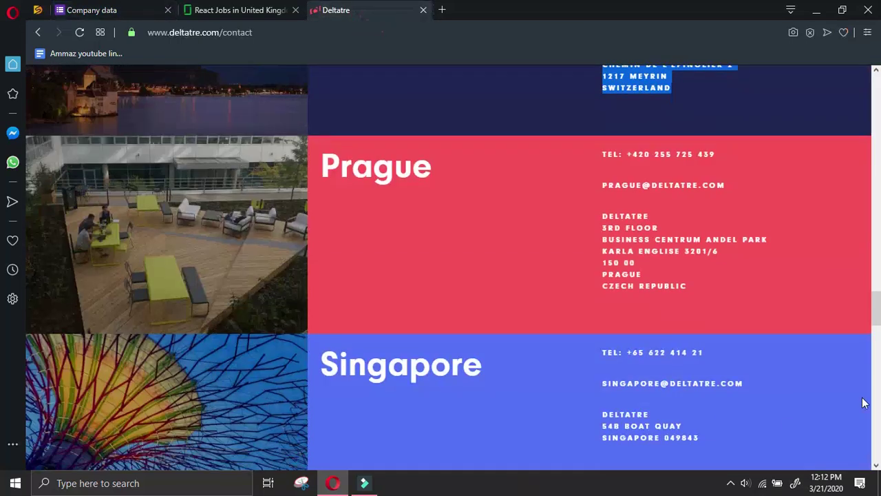
pyautogui.scroll(-10, 877, 318)
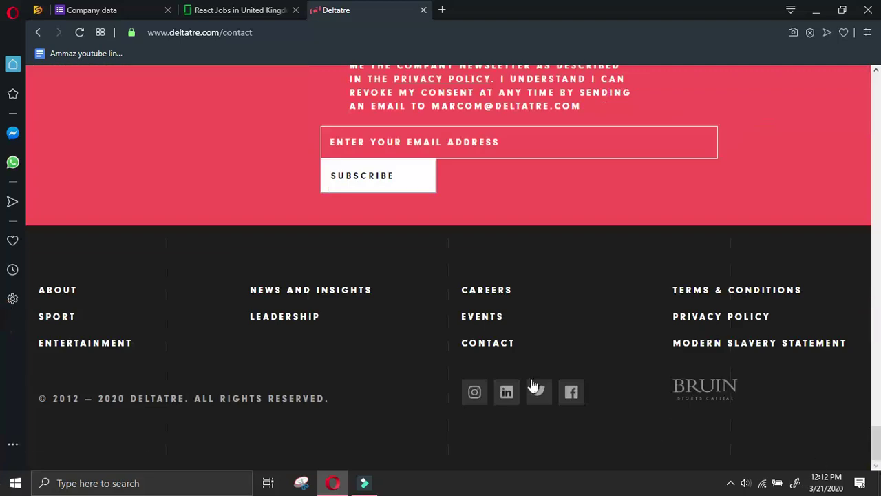
pyautogui.rightClick(513, 397)
pyautogui.click(559, 249)
pyautogui.click(492, 290)
pyautogui.click(497, 10)
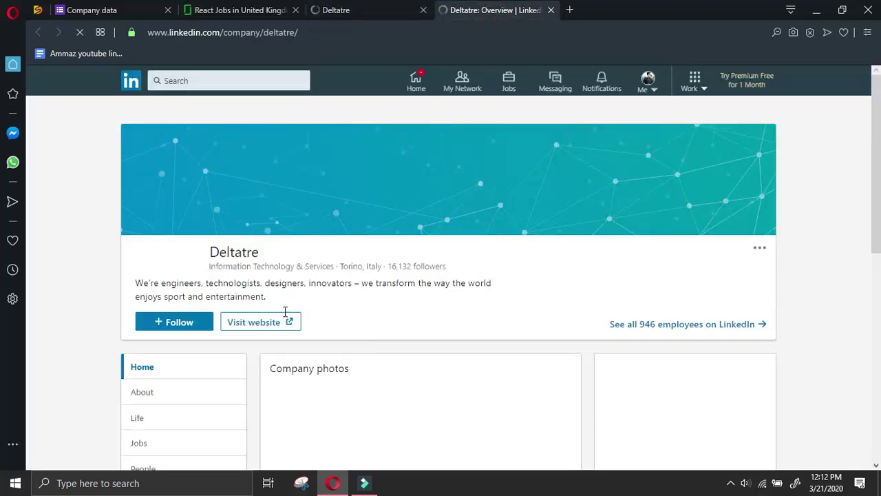
# Open Deltatre's LinkedIn People page, then browse the careers page to the newsletter and back to Culture
pyautogui.scroll(-2, 287, 310)
pyautogui.click(195, 333)
pyautogui.click(354, 11)
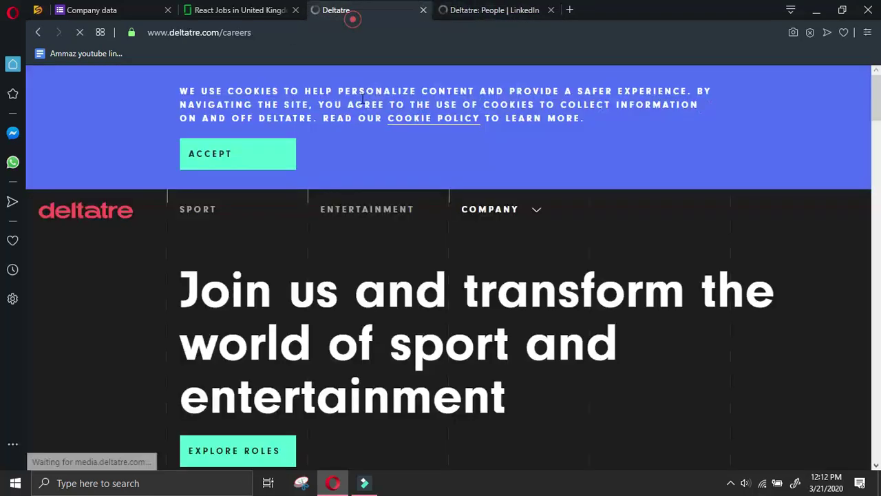
pyautogui.scroll(-2, 369, 185)
pyautogui.scroll(-4, 369, 183)
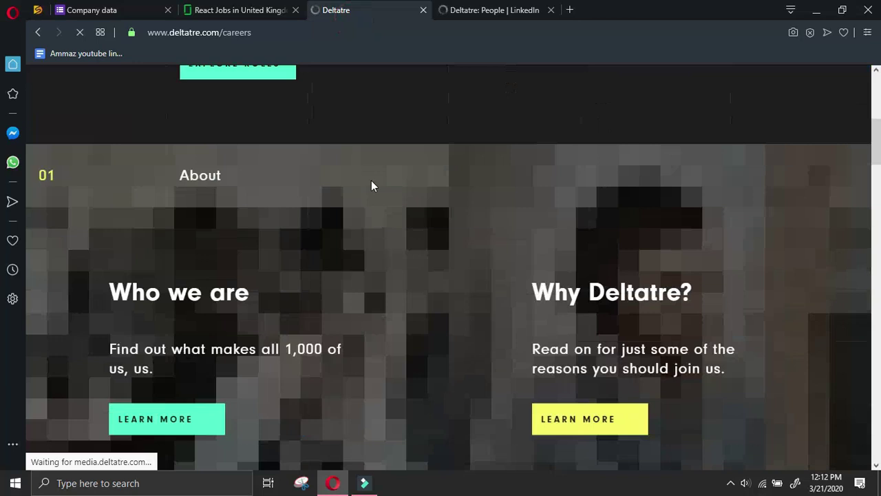
pyautogui.scroll(-3, 372, 180)
pyautogui.scroll(-10, 374, 181)
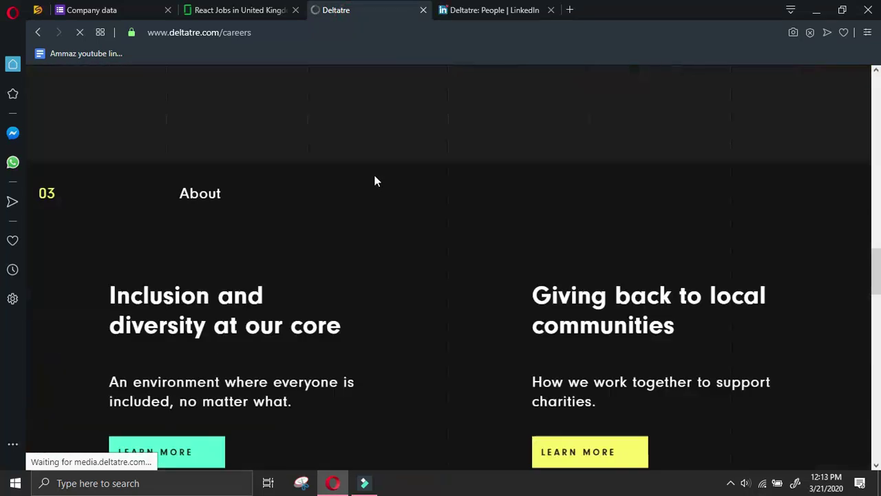
pyautogui.scroll(-10, 376, 178)
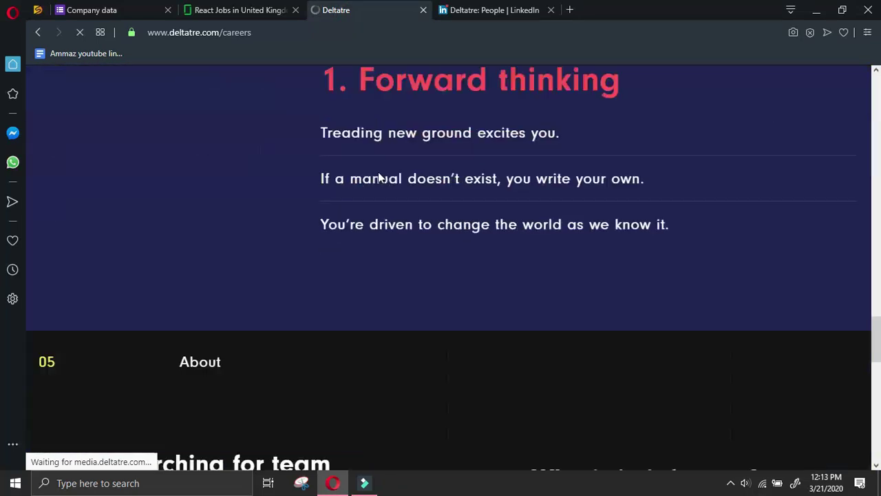
pyautogui.scroll(-8, 378, 177)
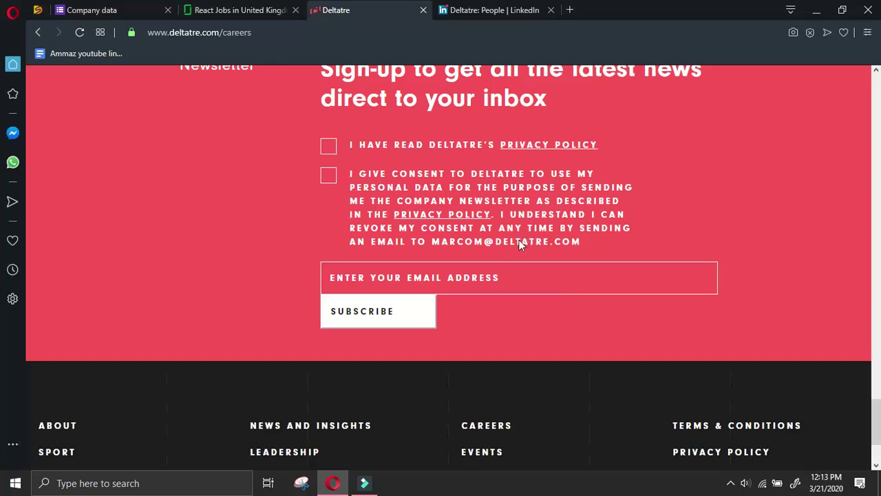
pyautogui.scroll(-2, 557, 255)
pyautogui.scroll(4, 560, 253)
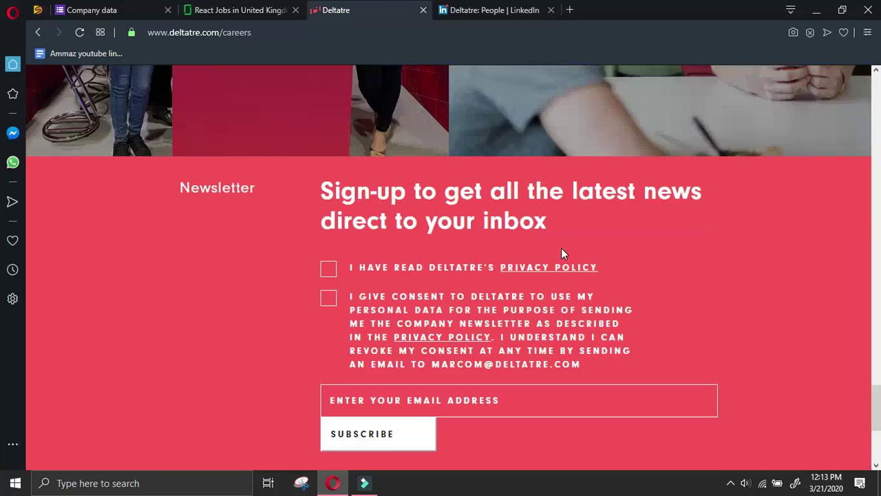
pyautogui.scroll(5, 561, 254)
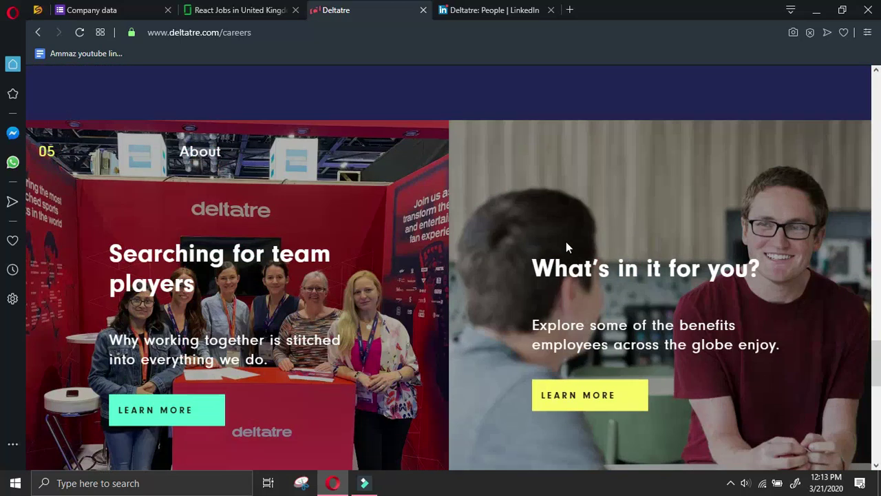
pyautogui.scroll(5, 404, 282)
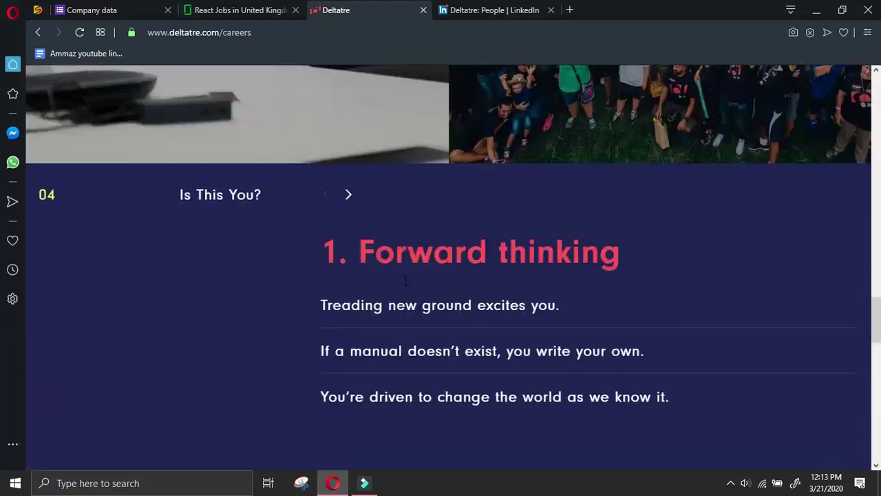
pyautogui.scroll(3, 529, 273)
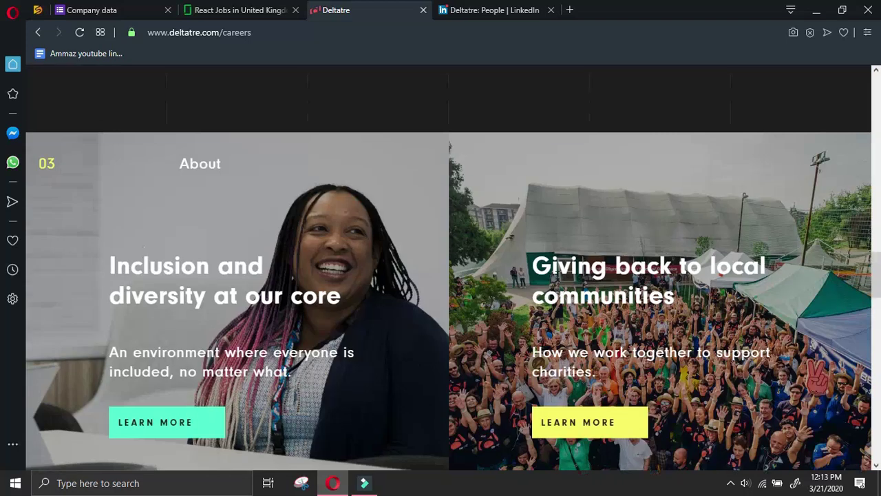
pyautogui.scroll(5, 559, 281)
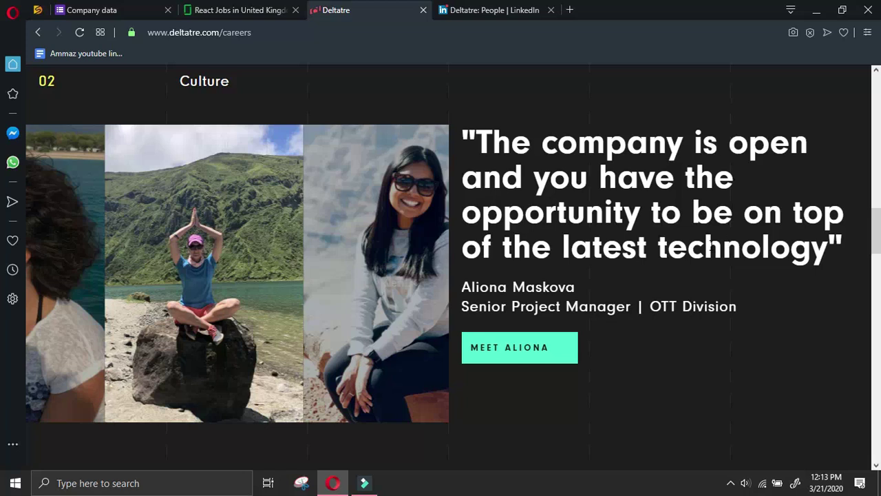
# Read the featured Prague senior project manager's story, then open the open-roles listing
pyautogui.click(531, 357)
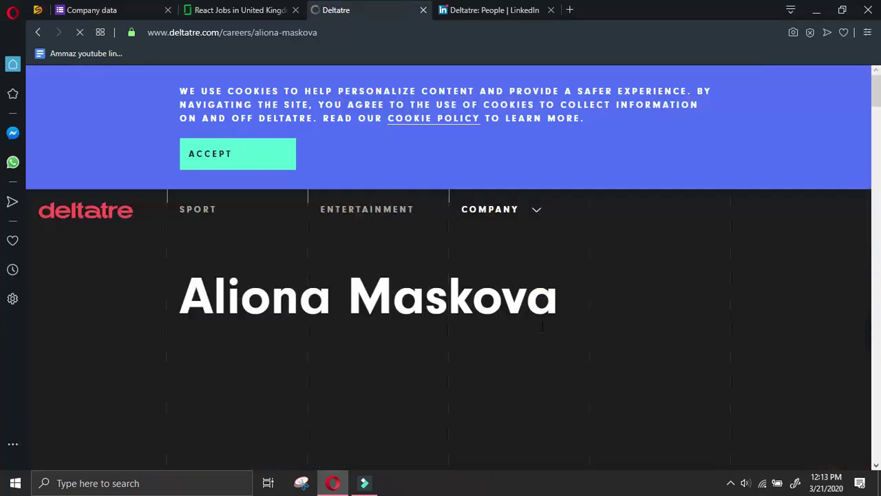
pyautogui.scroll(-5, 585, 273)
pyautogui.scroll(3, 588, 271)
pyautogui.scroll(-7, 587, 271)
pyautogui.scroll(-10, 589, 268)
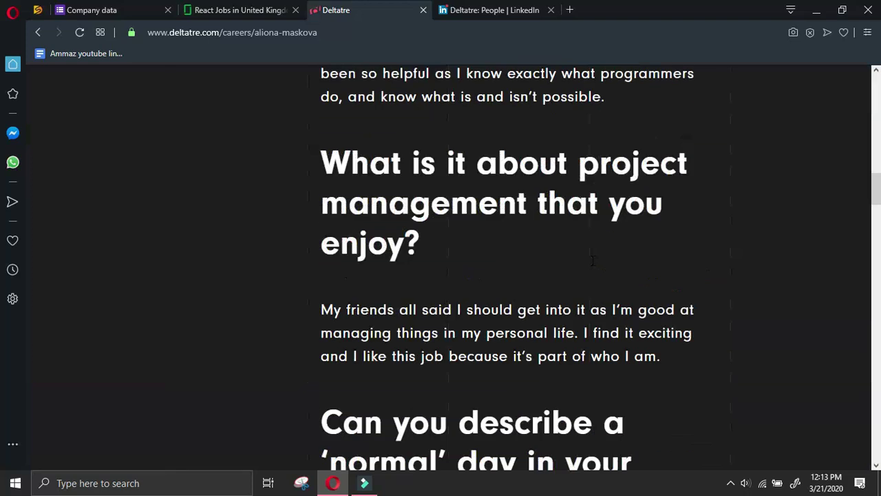
pyautogui.scroll(-12, 593, 261)
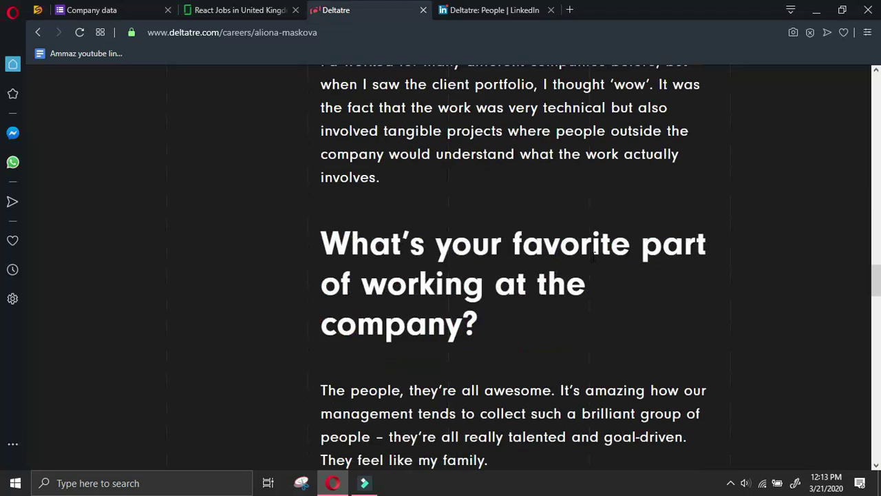
pyautogui.scroll(-10, 592, 256)
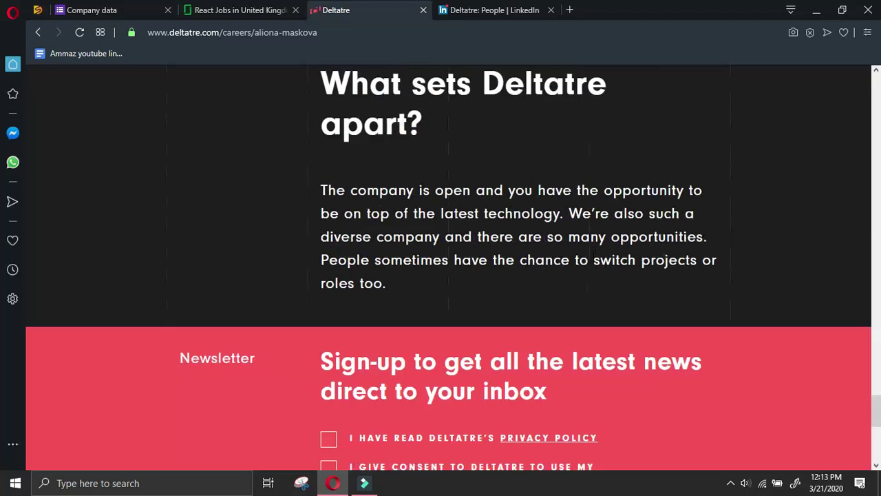
pyautogui.scroll(-4, 594, 256)
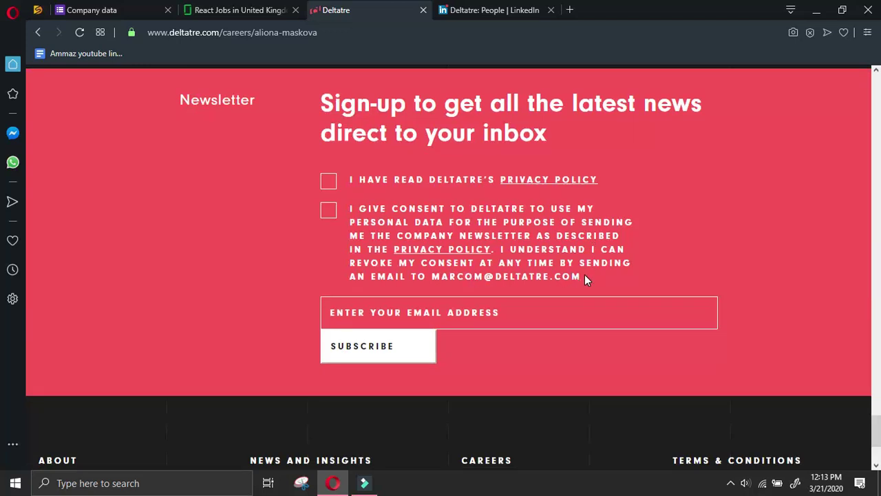
pyautogui.scroll(9, 644, 222)
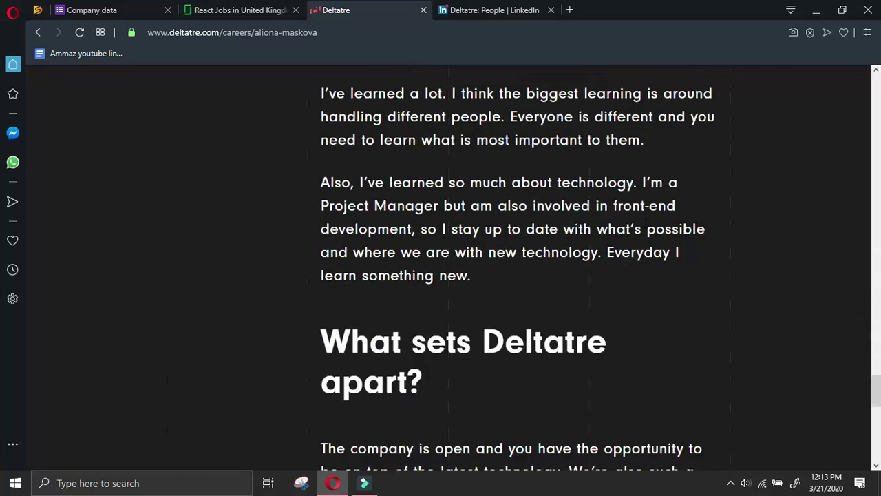
pyautogui.scroll(10, 647, 226)
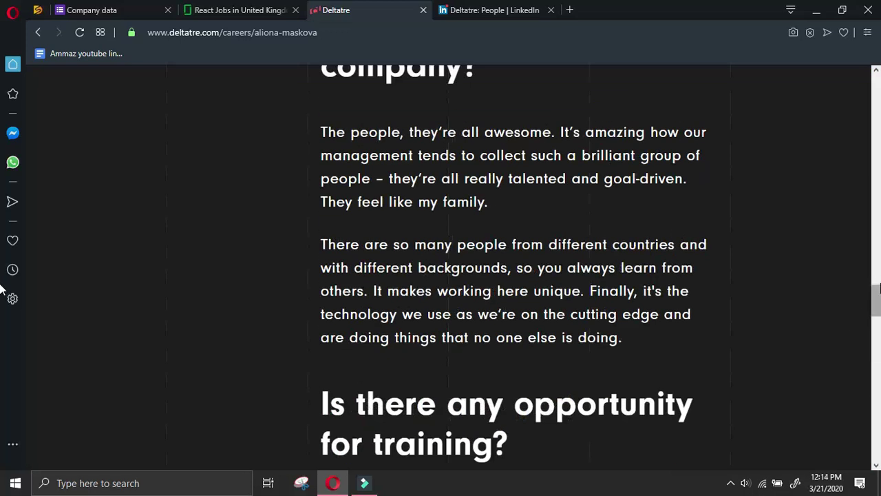
pyautogui.moveTo(878, 289); pyautogui.dragTo(875, 68)
pyautogui.scroll(-6, 413, 244)
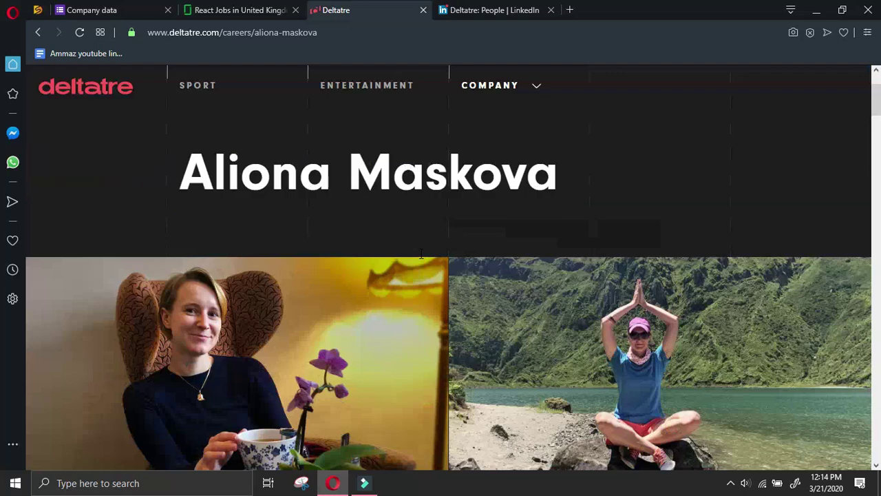
pyautogui.scroll(-2, 423, 252)
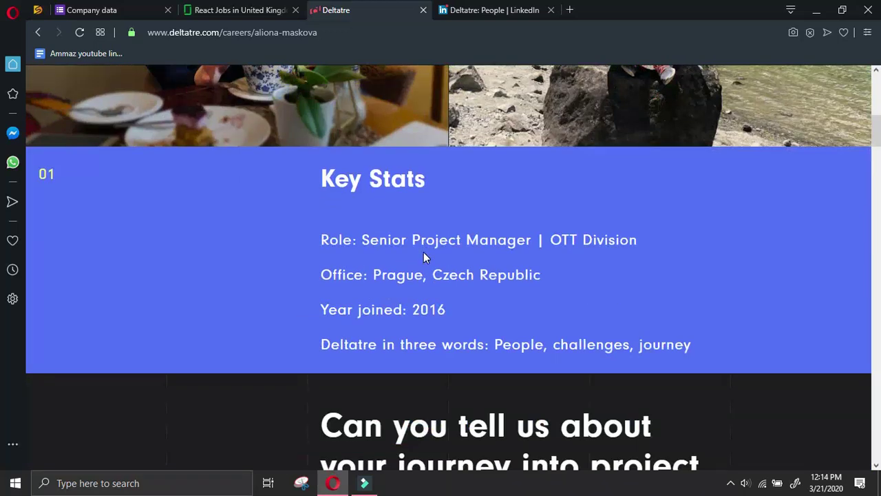
pyautogui.scroll(-4, 441, 385)
pyautogui.scroll(-4, 424, 358)
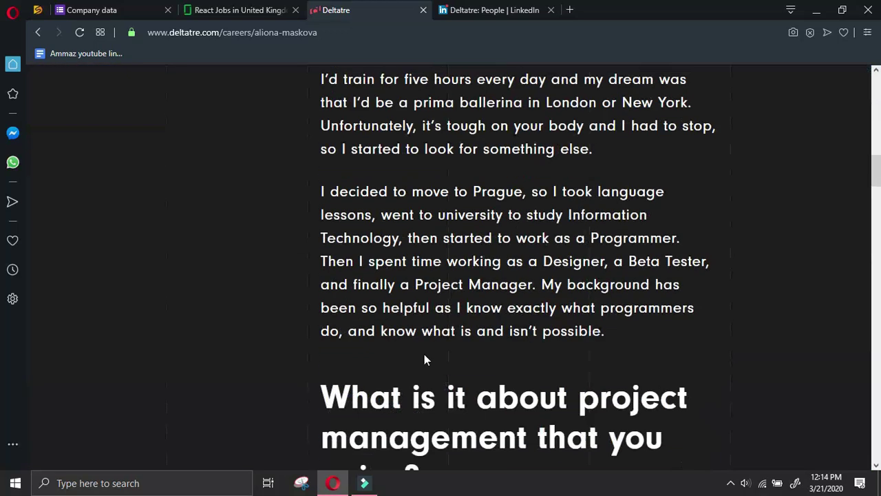
pyautogui.scroll(8, 531, 233)
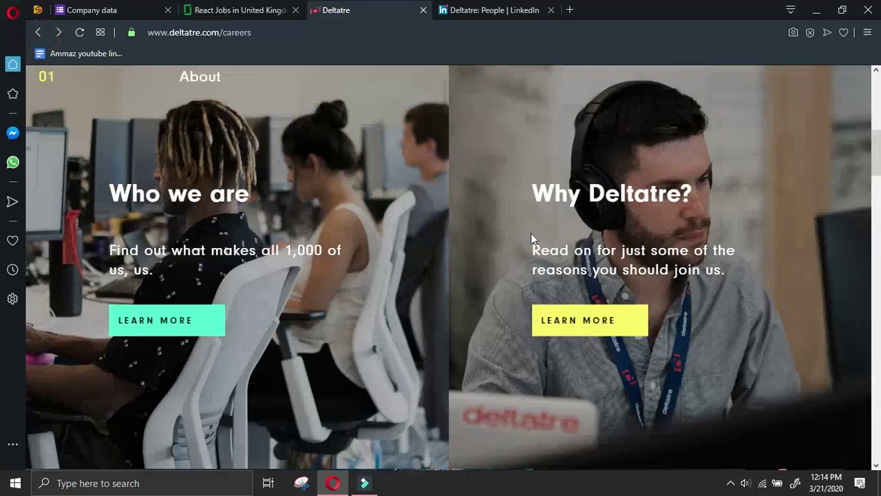
pyautogui.scroll(-2, 508, 248)
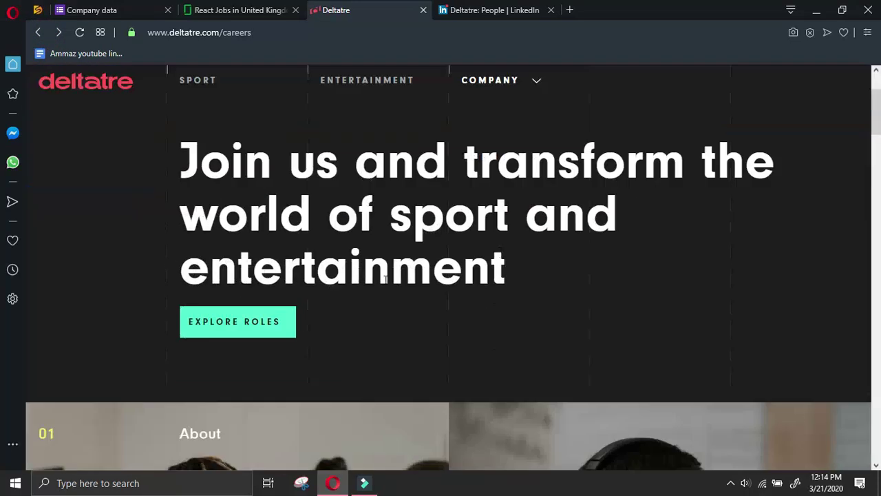
pyautogui.click(237, 320)
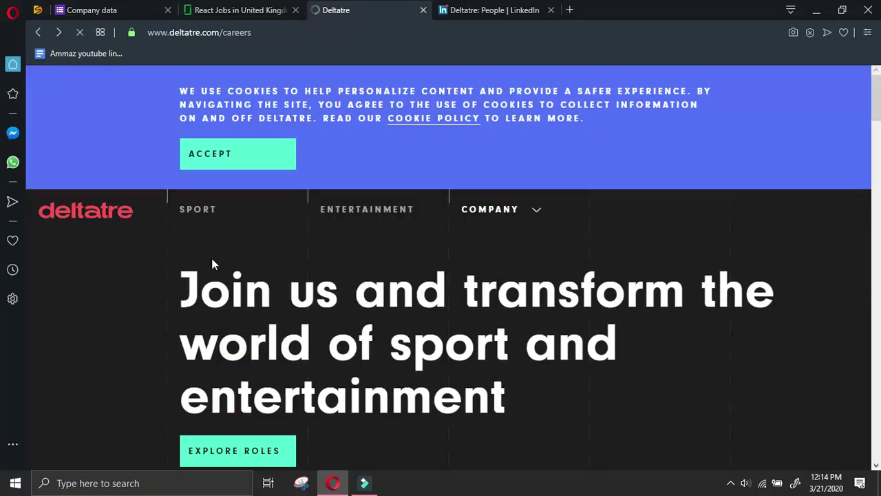
# Search Google for 'manager at Deltatre linkedin' and open the project manager's LinkedIn result
pyautogui.hotkey('ctrl', 'Tab')
pyautogui.scroll(-3, 413, 330)
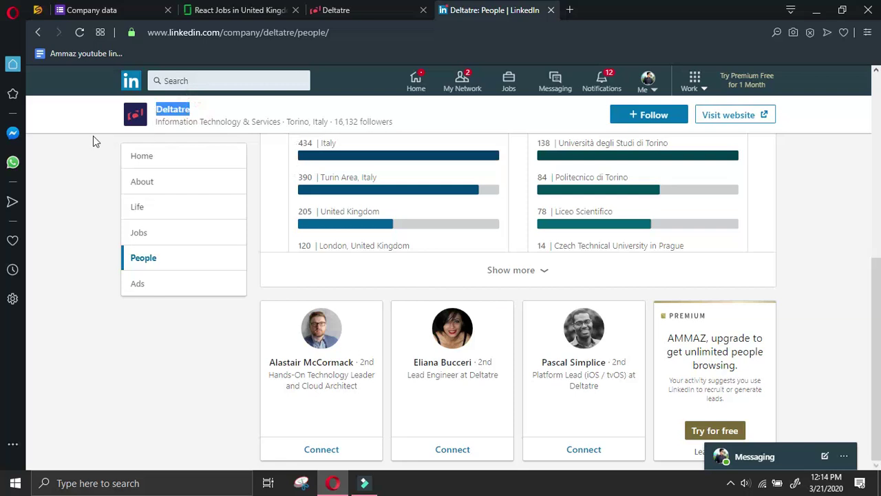
pyautogui.click(568, 10)
pyautogui.write('mana')
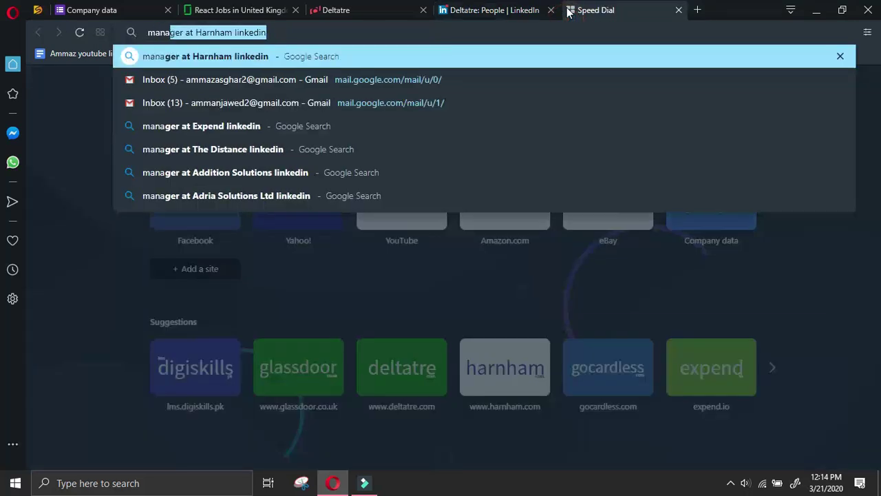
pyautogui.write('ger at Deltatre linked')
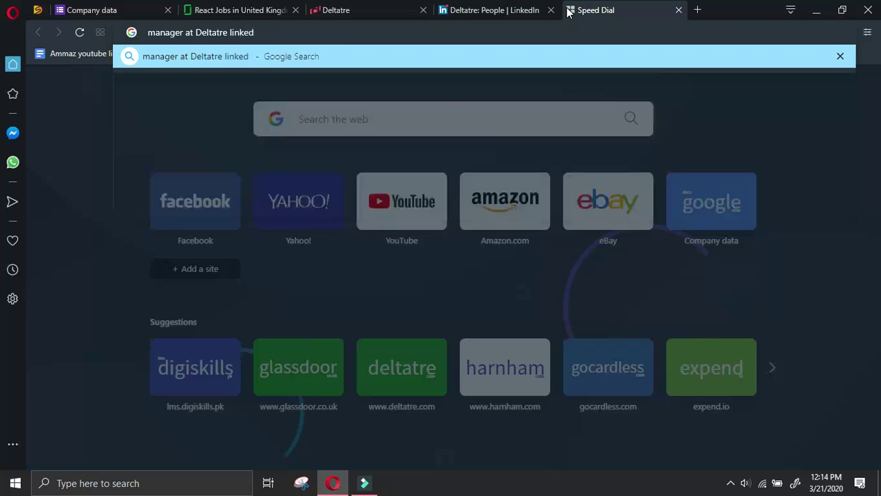
pyautogui.write('in')
pyautogui.press('Return')
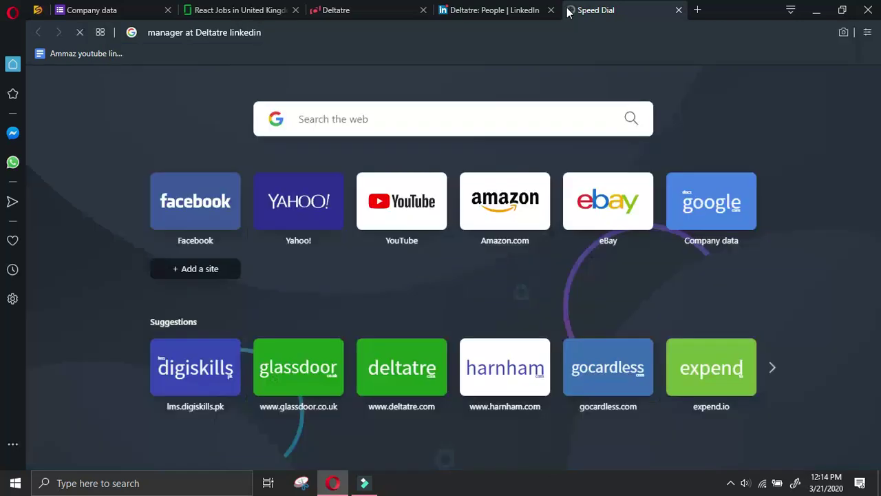
pyautogui.click(494, 10)
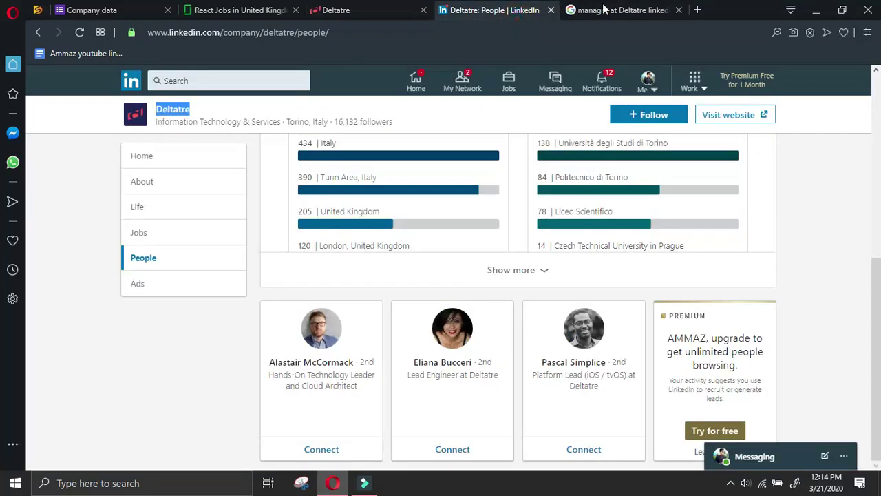
pyautogui.click(603, 9)
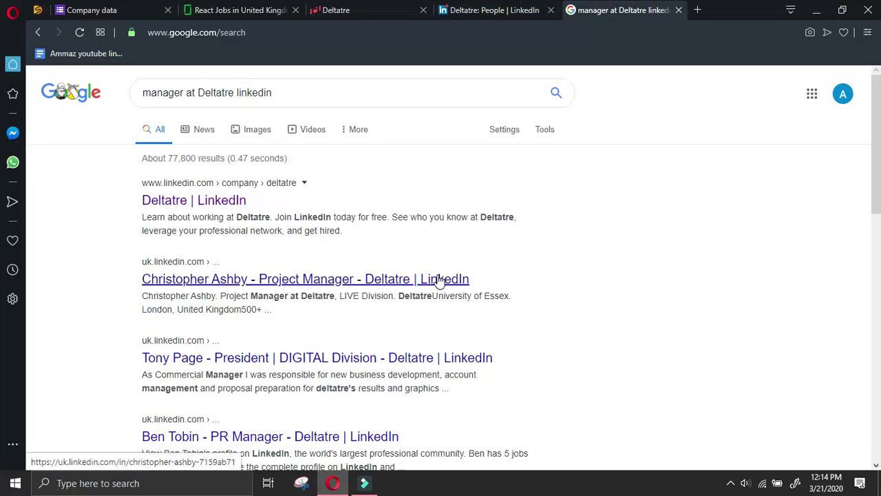
pyautogui.click(485, 10)
# Open the London DESIGN Business Development Manager job and read through its details
pyautogui.click(365, 9)
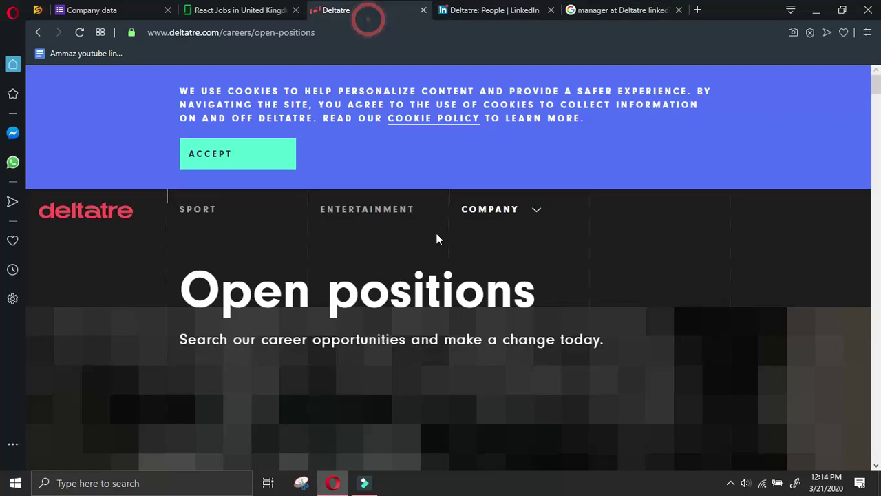
pyautogui.scroll(-5, 580, 232)
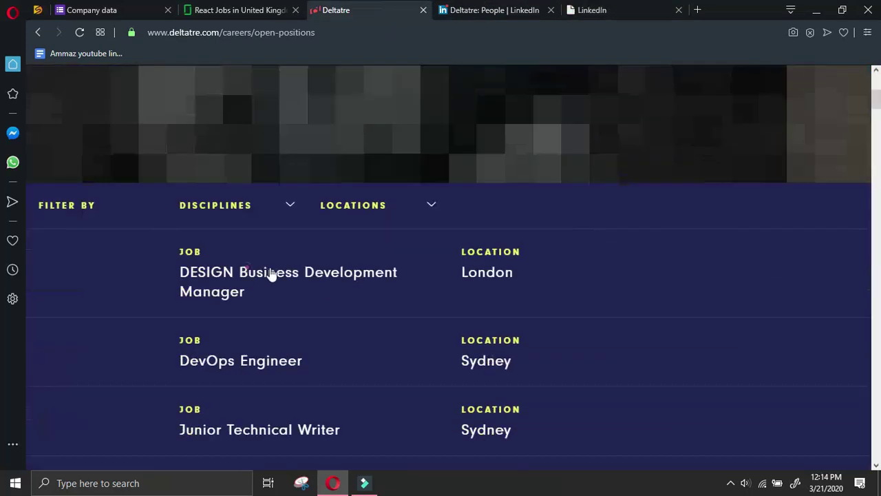
pyautogui.click(271, 274)
pyautogui.scroll(-6, 497, 237)
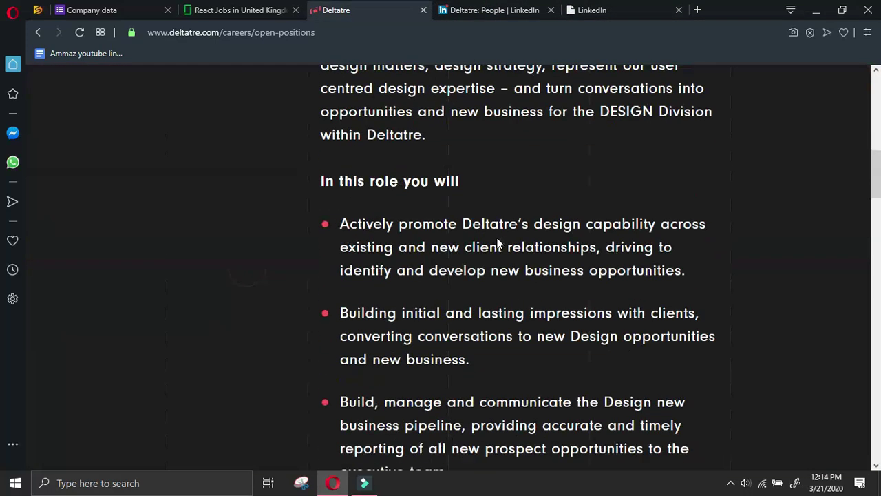
pyautogui.scroll(-12, 499, 243)
pyautogui.scroll(-12, 508, 232)
pyautogui.scroll(-6, 508, 231)
pyautogui.scroll(3, 508, 230)
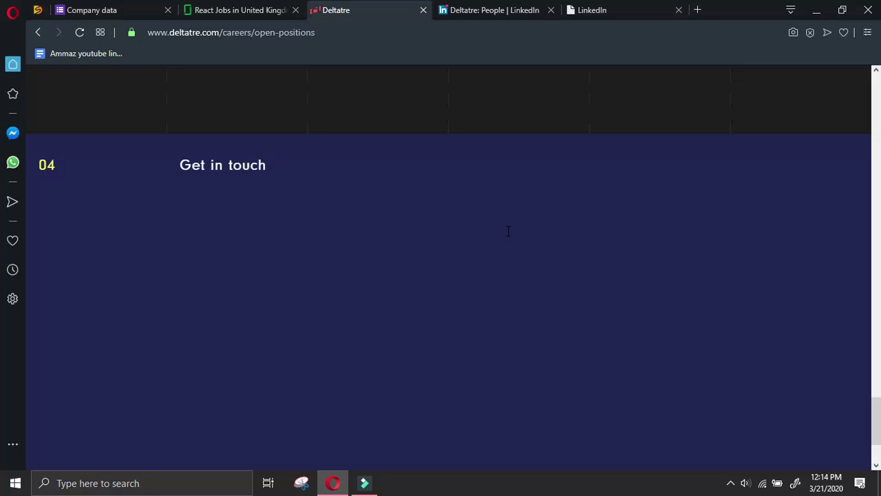
pyautogui.scroll(-2, 508, 231)
pyautogui.scroll(5, 508, 231)
pyautogui.scroll(-5, 508, 231)
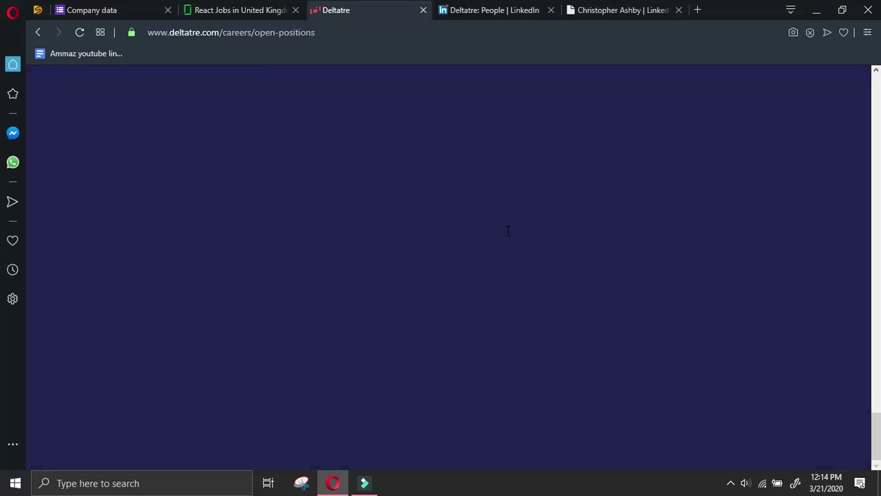
pyautogui.scroll(5, 508, 230)
pyautogui.scroll(-5, 508, 231)
pyautogui.scroll(6, 508, 234)
# Review the posting again and jump to the candidate application form at the bottom
pyautogui.moveTo(480, 241); pyautogui.dragTo(497, 241)
pyautogui.scroll(-5, 317, 261)
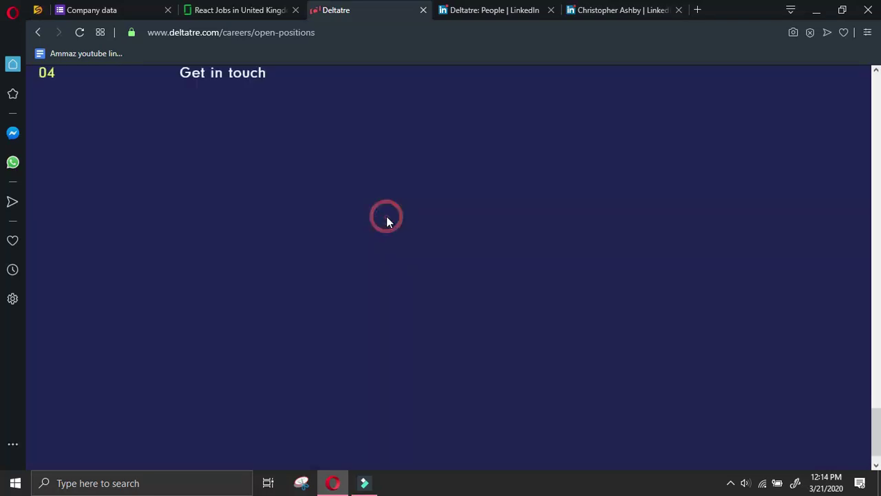
pyautogui.scroll(5, 387, 217)
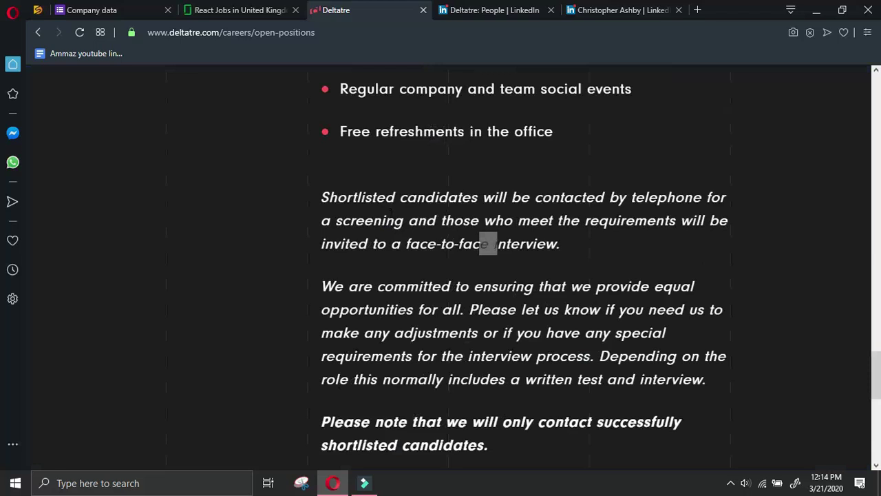
pyautogui.scroll(7, 390, 212)
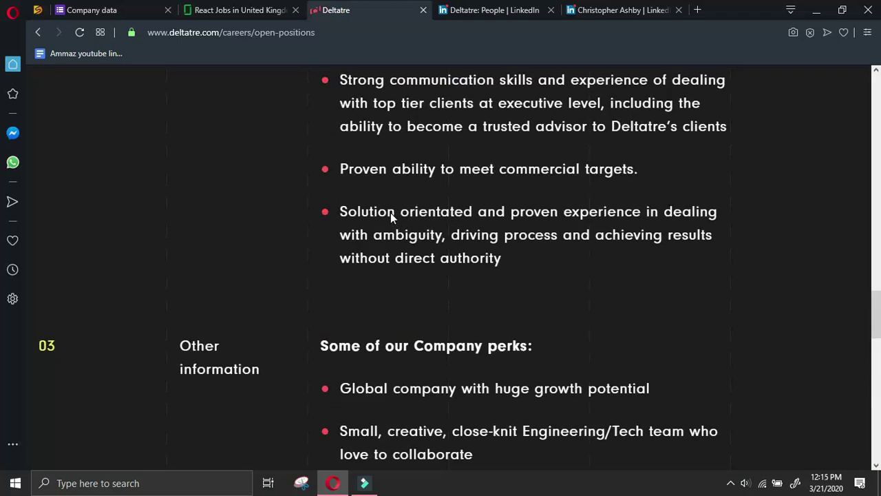
pyautogui.scroll(7, 390, 212)
pyautogui.scroll(8, 392, 212)
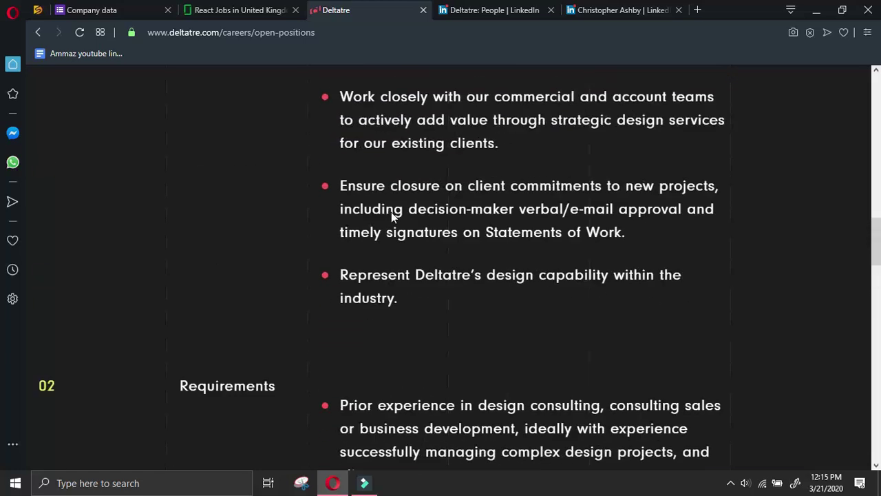
pyautogui.scroll(10, 392, 211)
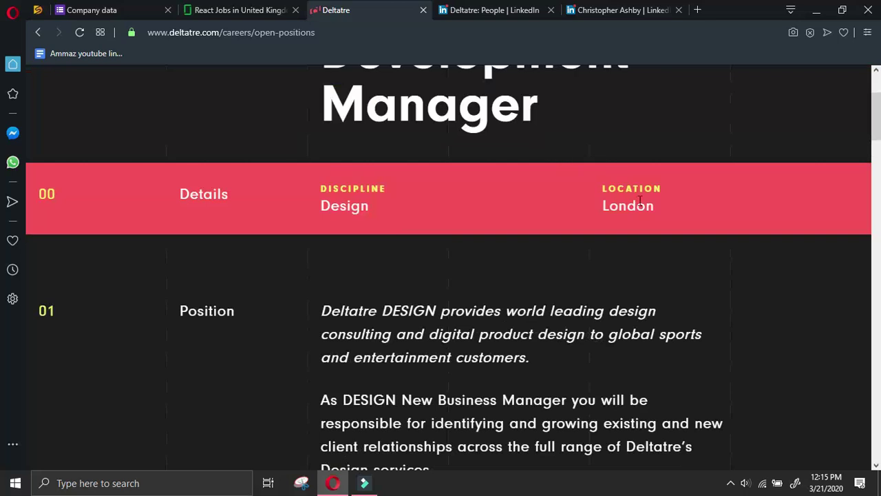
pyautogui.press('End')
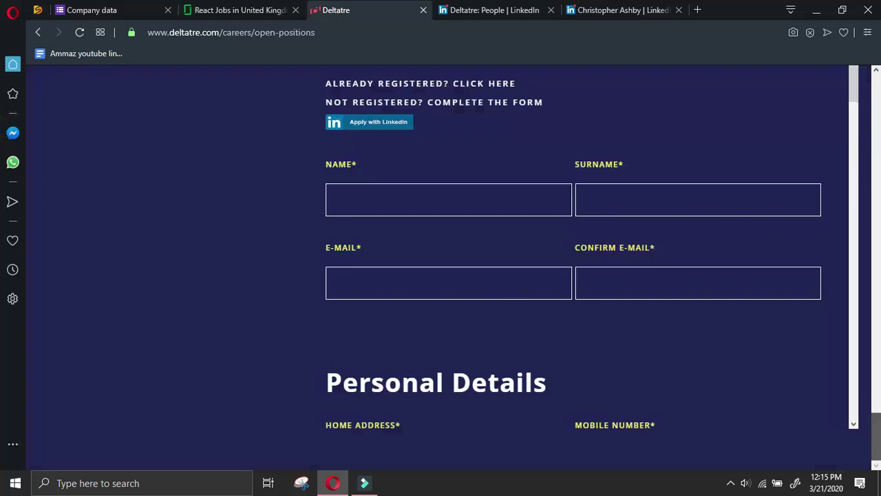
pyautogui.scroll(2, 543, 307)
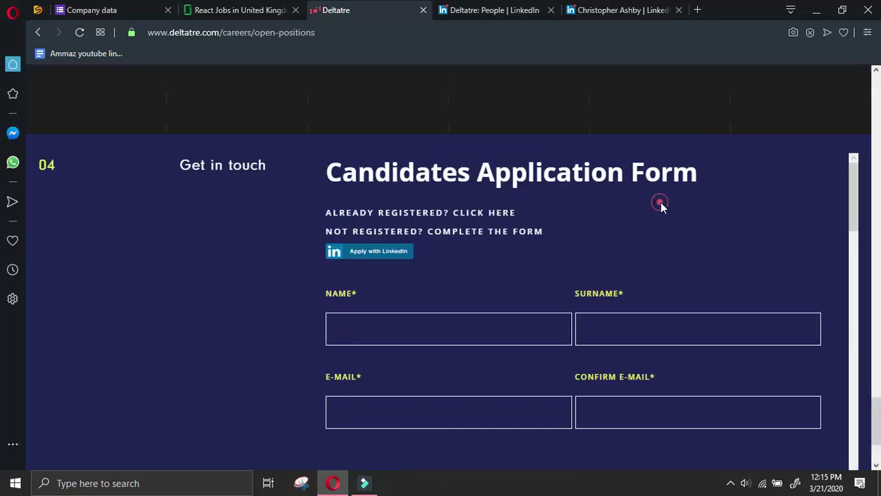
pyautogui.scroll(-2, 601, 215)
# Send Deltatre's project manager a LinkedIn connection invitation
pyautogui.click(492, 10)
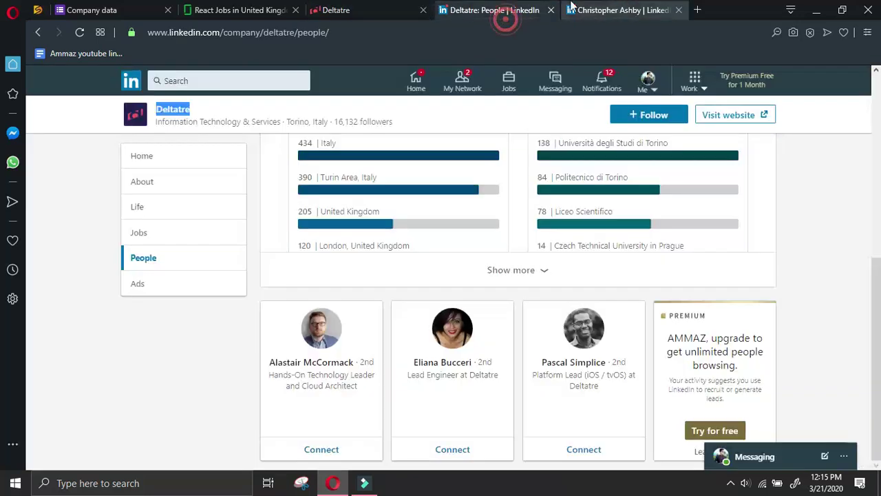
pyautogui.click(584, 11)
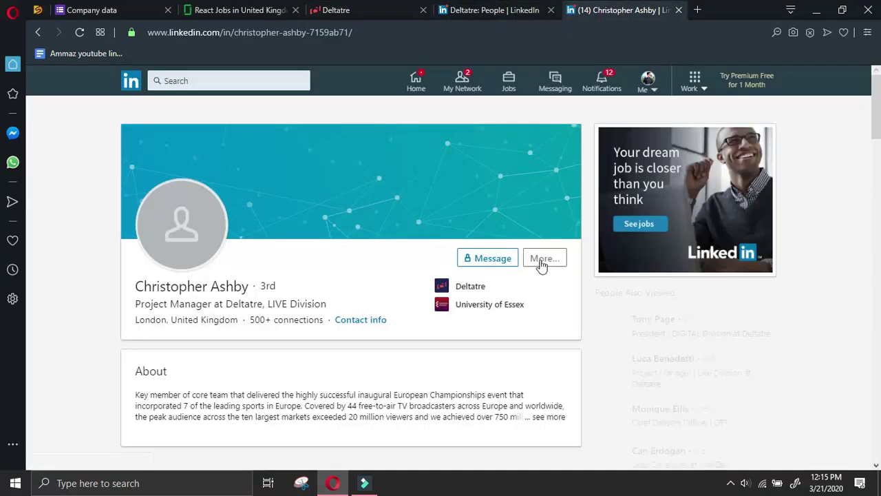
pyautogui.click(545, 258)
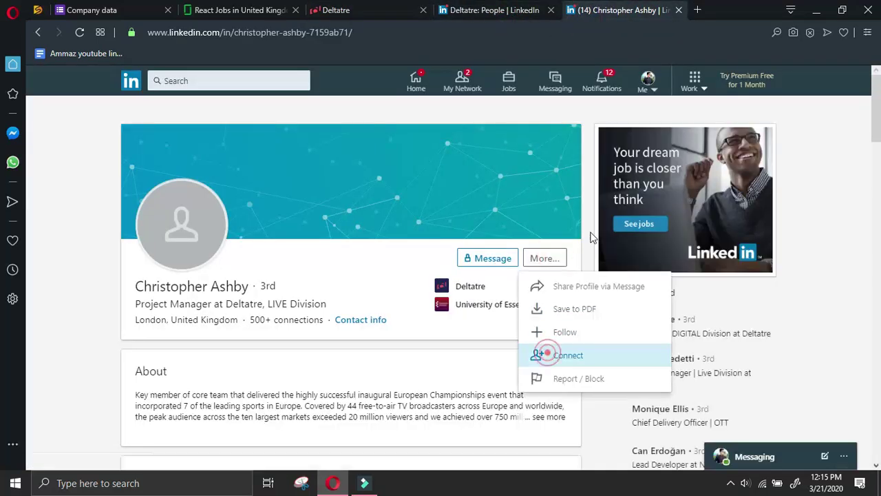
pyautogui.click(542, 356)
pyautogui.click(568, 184)
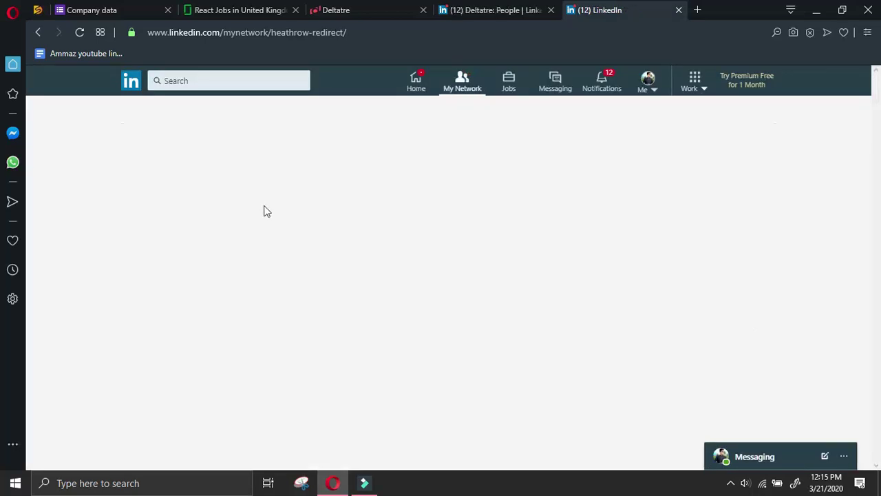
pyautogui.click(342, 137)
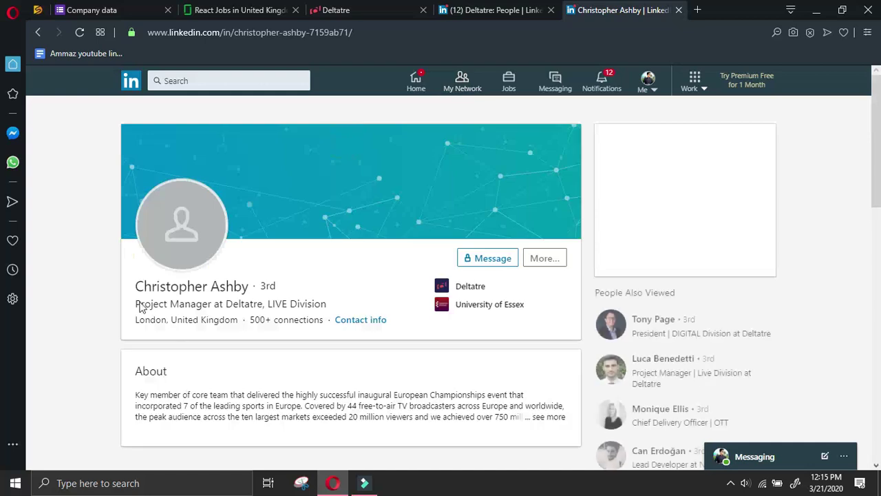
# Copy the manager's name into Name of manager and enter 'Project Manager' as designation
pyautogui.moveTo(134, 286); pyautogui.dragTo(255, 288)
pyautogui.hotkey('ctrl', 'c')
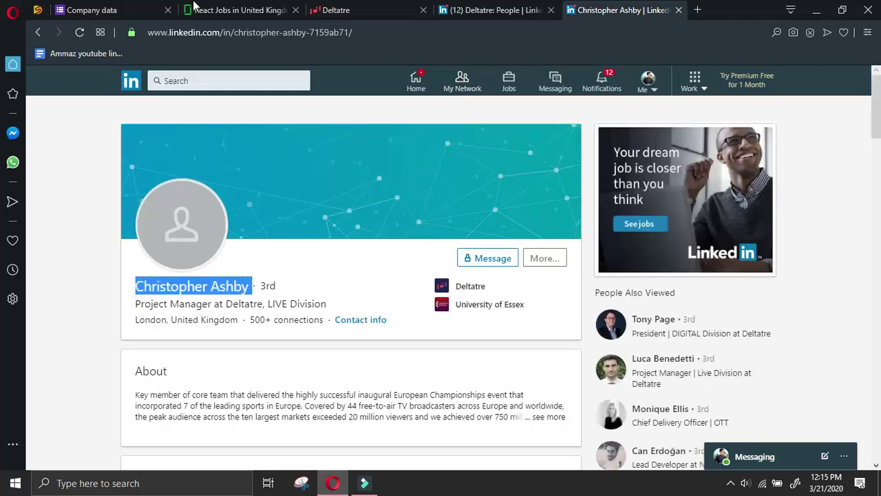
pyautogui.click(91, 10)
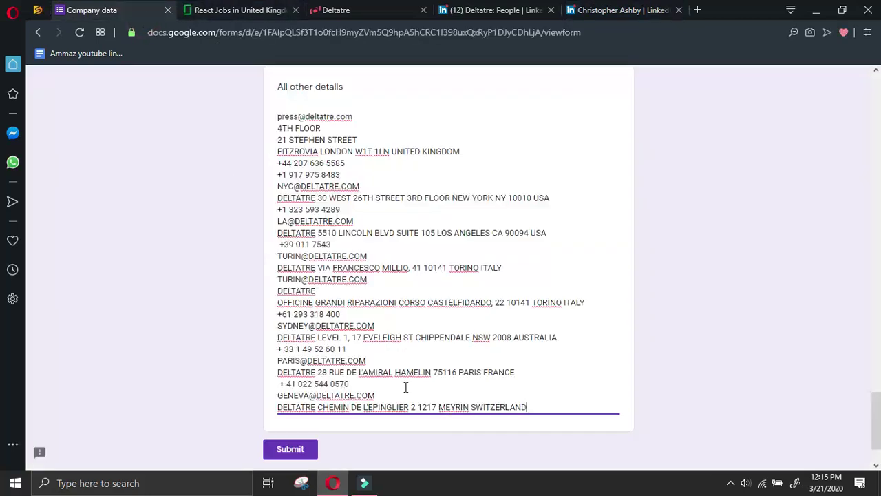
pyautogui.scroll(13, 449, 346)
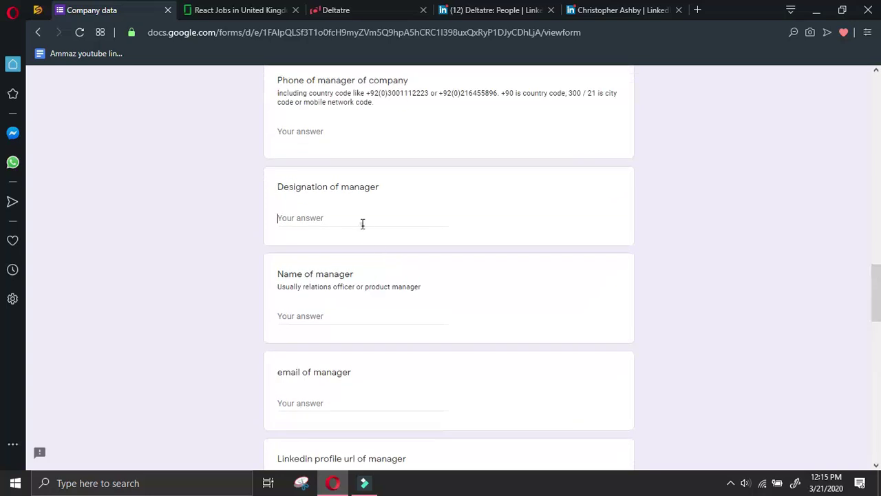
pyautogui.click(344, 309)
pyautogui.hotkey('ctrl', 'v')
pyautogui.click(335, 215)
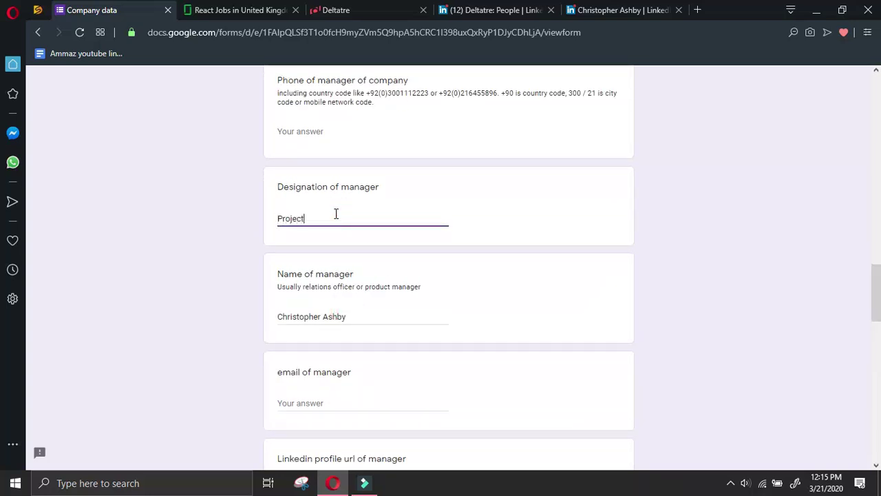
pyautogui.write('Project Manager')
# Copy the manager's shareable LinkedIn profile link into the form's profile link answer
pyautogui.click(583, 9)
pyautogui.click(545, 258)
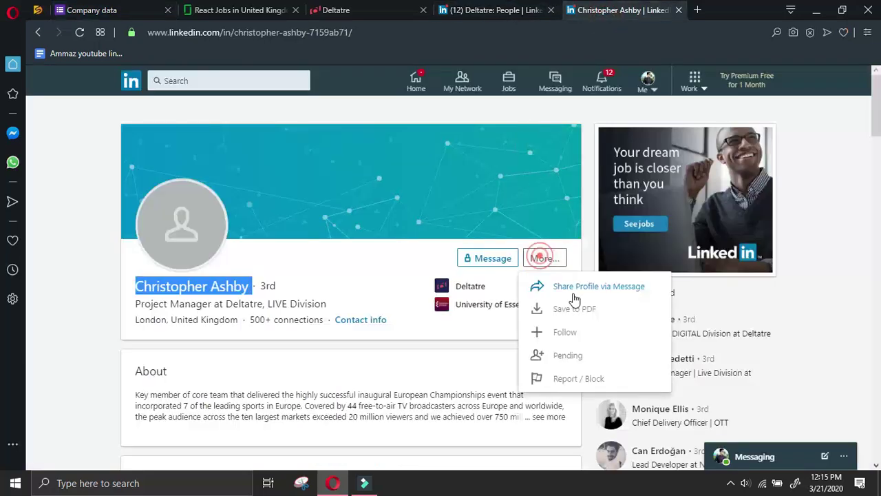
pyautogui.click(571, 287)
pyautogui.moveTo(570, 436); pyautogui.dragTo(484, 398)
pyautogui.hotkey('ctrl', 'c')
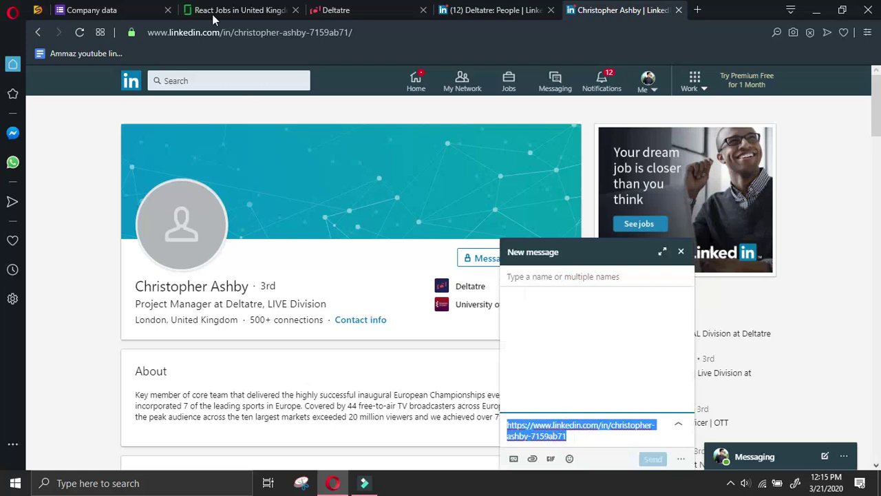
pyautogui.click(110, 10)
pyautogui.scroll(2, 319, 193)
pyautogui.click(342, 264)
pyautogui.scroll(-4, 342, 265)
pyautogui.hotkey('ctrl', 'v')
pyautogui.scroll(-2, 391, 324)
# Return to Google and search 'ceo at Deltatre linkedin' instead
pyautogui.click(597, 10)
pyautogui.click(681, 252)
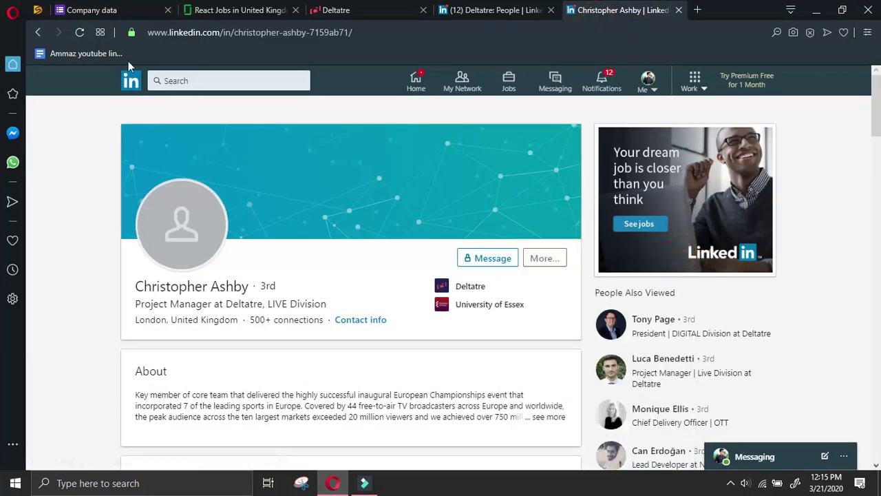
pyautogui.click(33, 32)
pyautogui.click(32, 32)
pyautogui.click(32, 32)
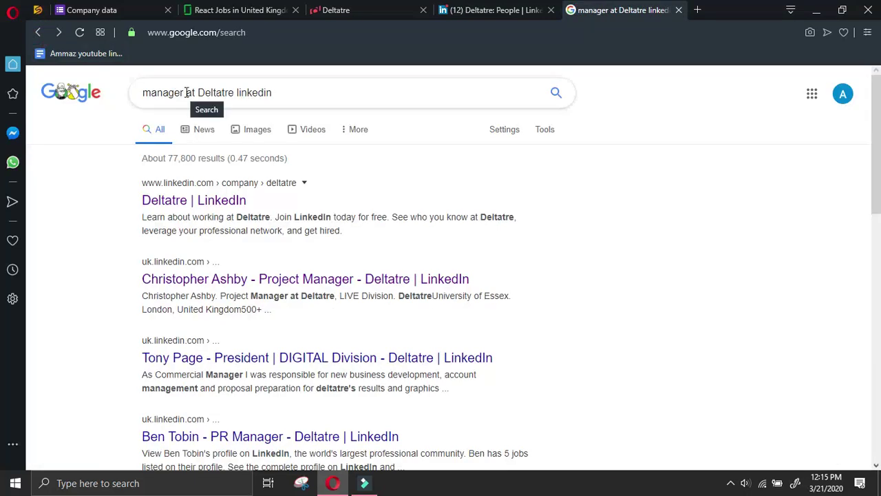
pyautogui.moveTo(185, 92); pyautogui.dragTo(128, 95)
pyautogui.write('ceo')
pyautogui.press('Return')
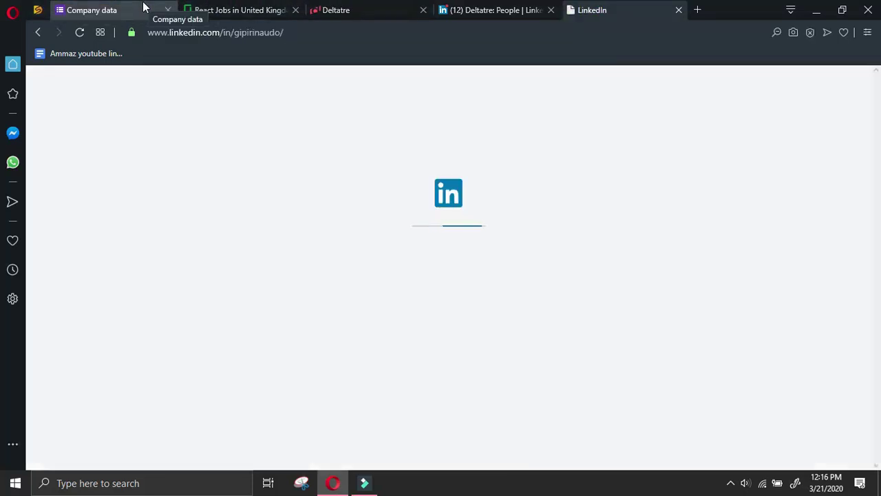
# Look over the Deltatre careers landing page
pyautogui.click(344, 9)
pyautogui.scroll(-8, 509, 213)
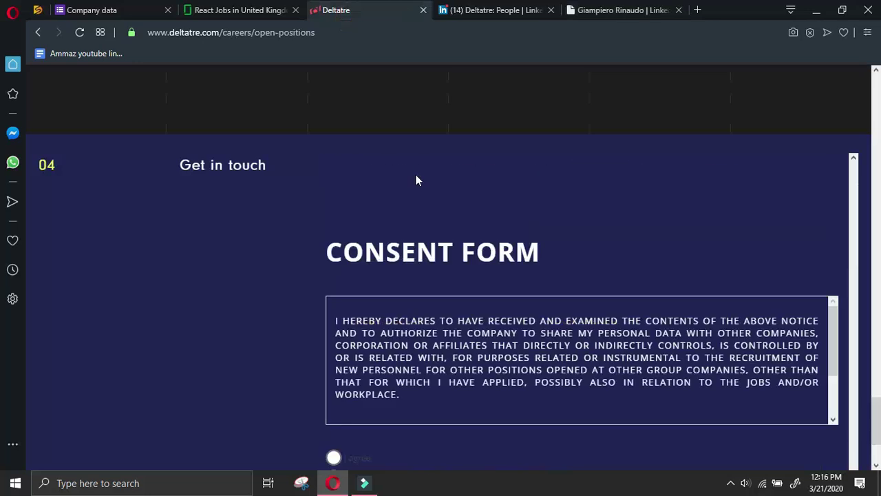
pyautogui.click(37, 32)
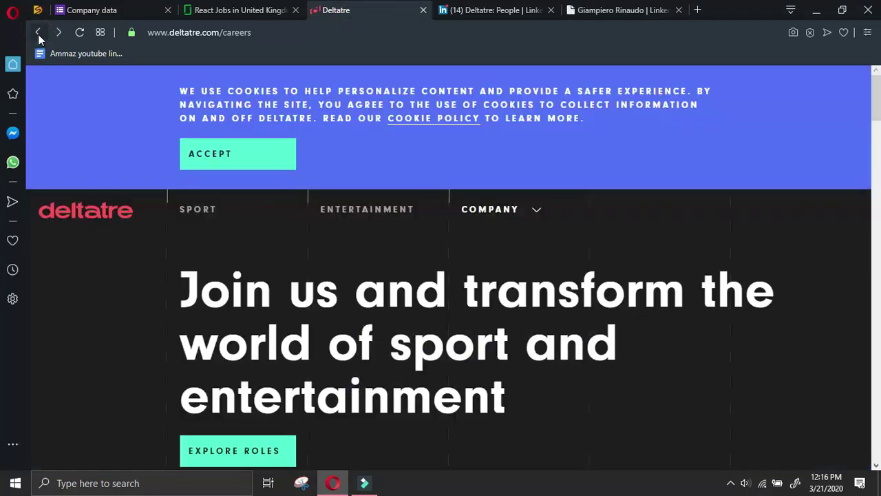
pyautogui.scroll(-20, 193, 235)
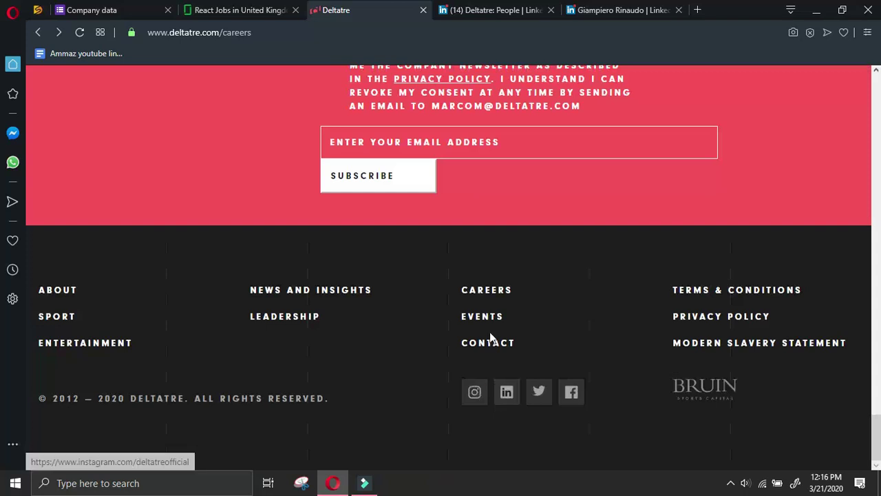
pyautogui.scroll(2, 518, 240)
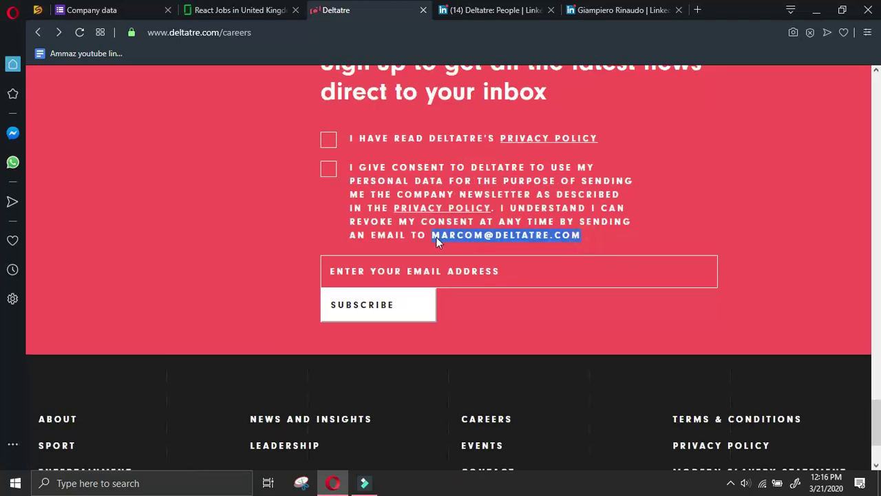
# Add Deltatre's marketing-communications e-mail as a new last line of All other details
pyautogui.click(91, 9)
pyautogui.scroll(-10, 564, 337)
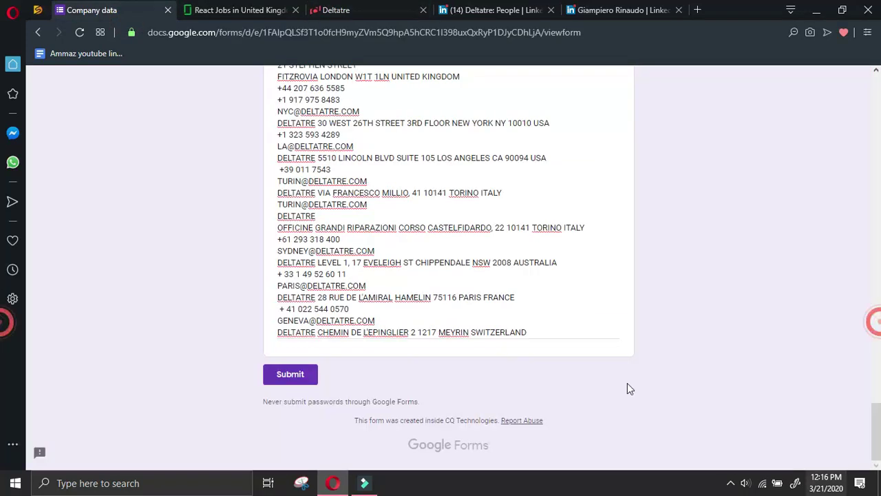
pyautogui.tripleClick(564, 338)
pyautogui.press('End')
pyautogui.press('Return')
pyautogui.hotkey('ctrl', 'v')
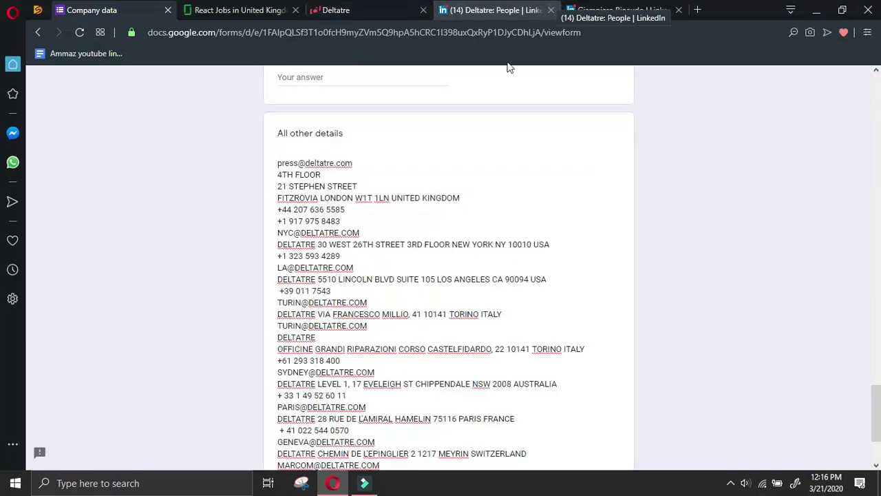
pyautogui.scroll(-3, 540, 199)
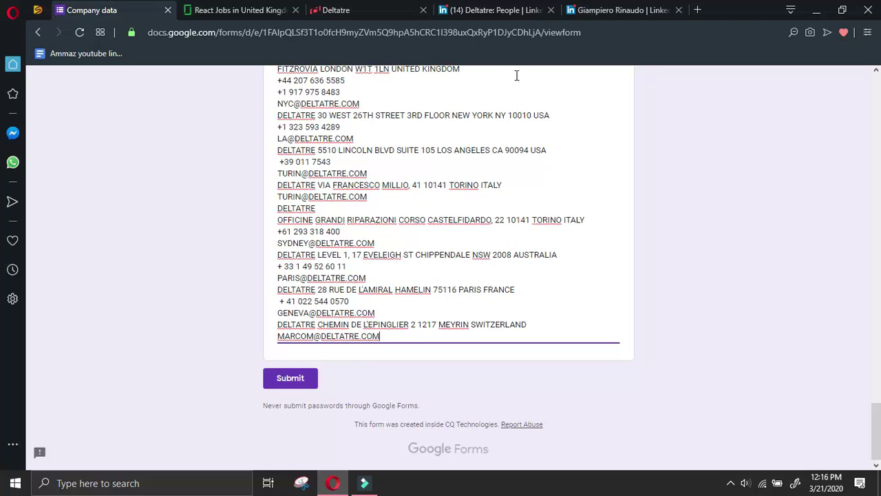
pyautogui.click(599, 11)
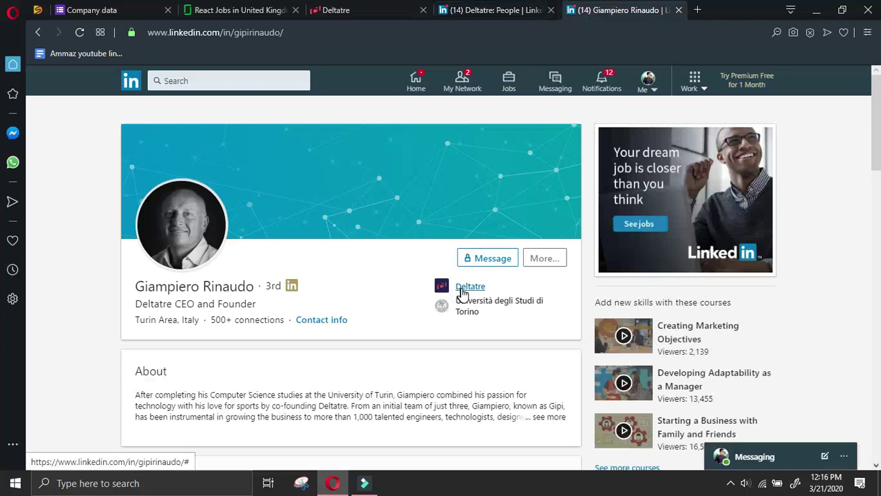
# Copy the Deltatre CEO's name from his LinkedIn profile
pyautogui.click(544, 259)
pyautogui.click(566, 335)
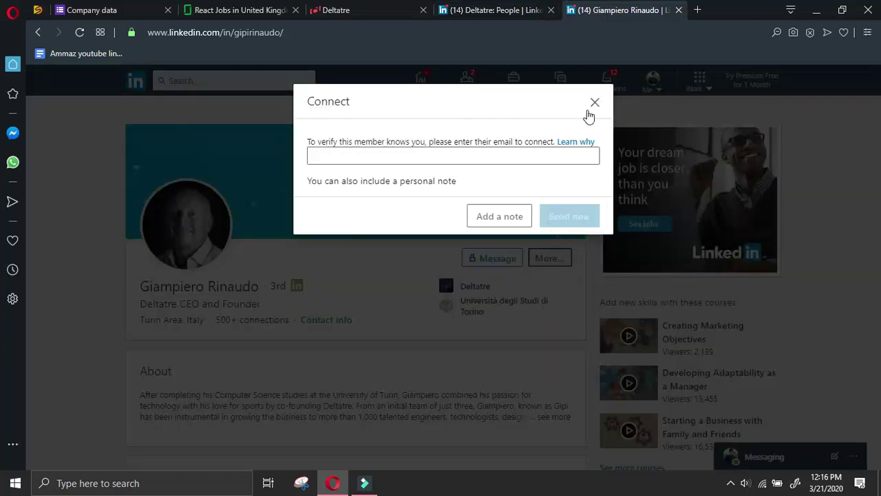
pyautogui.click(594, 101)
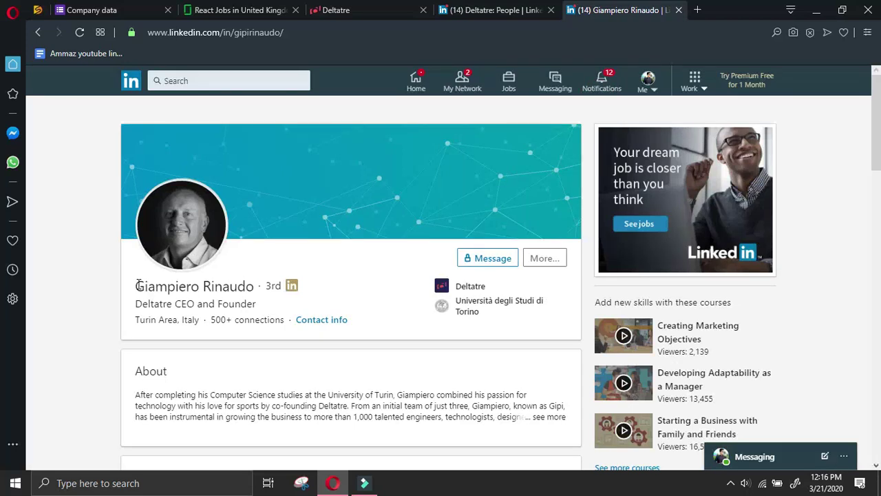
pyautogui.moveTo(137, 285); pyautogui.dragTo(248, 290)
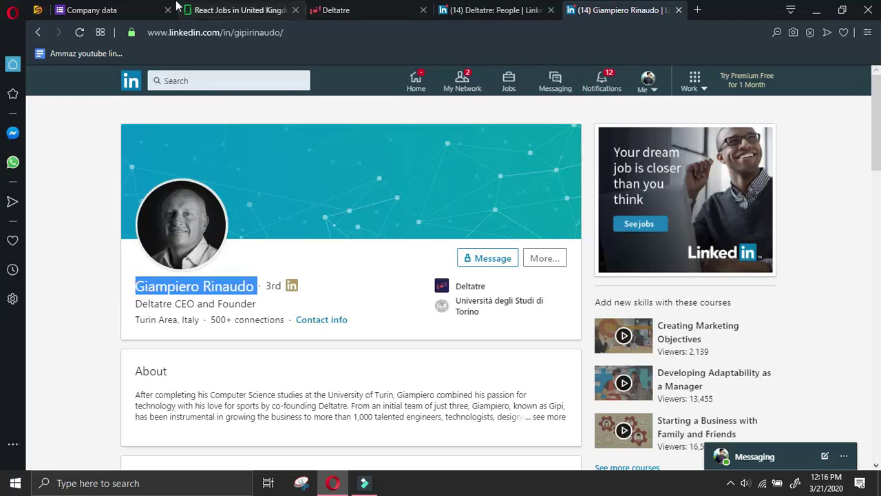
pyautogui.hotkey('ctrl', 'Tab')
pyautogui.scroll(10, 348, 212)
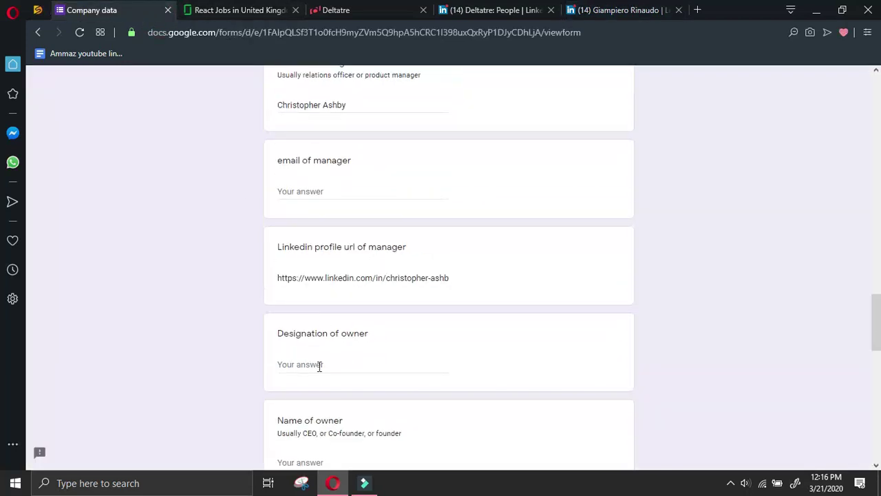
# Put the CEO's name in Name of owner and CEO in Designation of owner
pyautogui.click(320, 365)
pyautogui.scroll(-2, 323, 362)
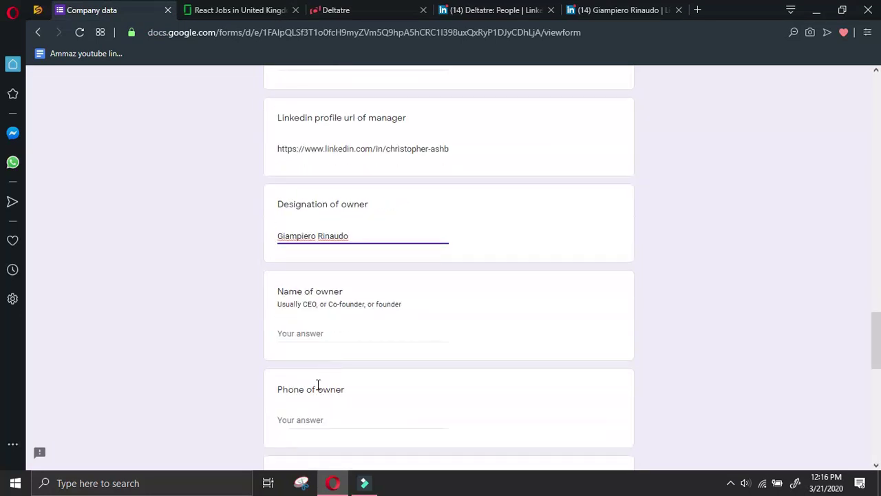
pyautogui.click(322, 334)
pyautogui.tripleClick(368, 236)
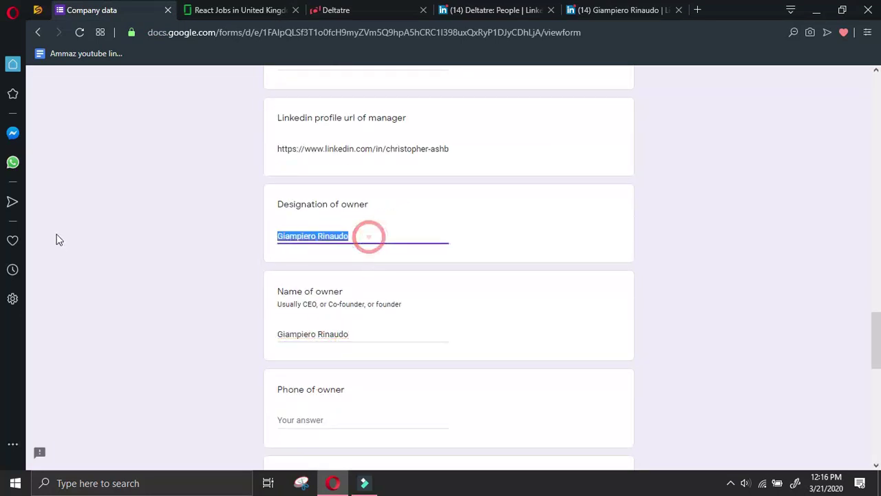
pyautogui.write('CEO')
# Copy the CEO's LinkedIn profile link from the profile's message option
pyautogui.click(620, 9)
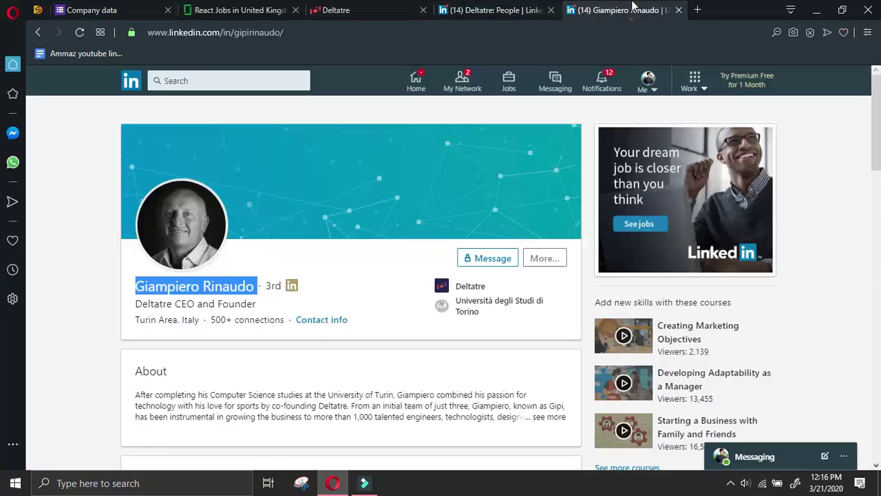
pyautogui.click(550, 266)
pyautogui.click(561, 283)
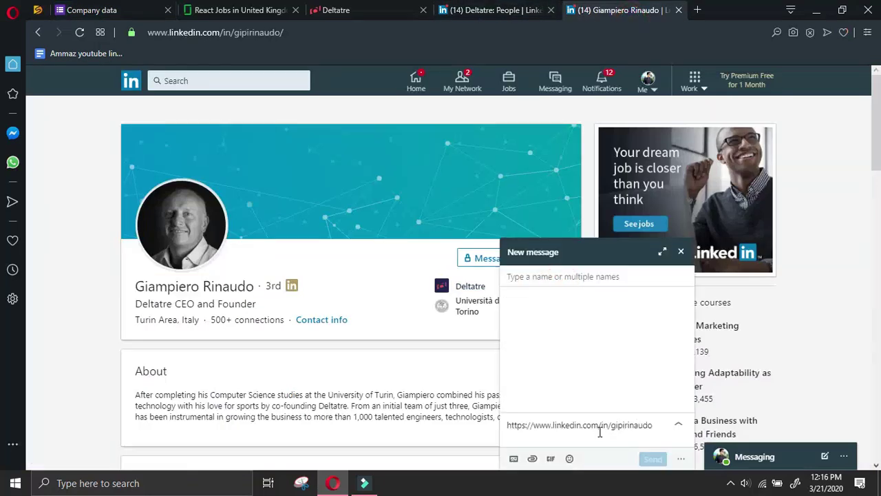
pyautogui.hotkey('ctrl', 'a')
pyautogui.hotkey('ctrl', 'c')
pyautogui.hotkey('ctrl', 'Tab')
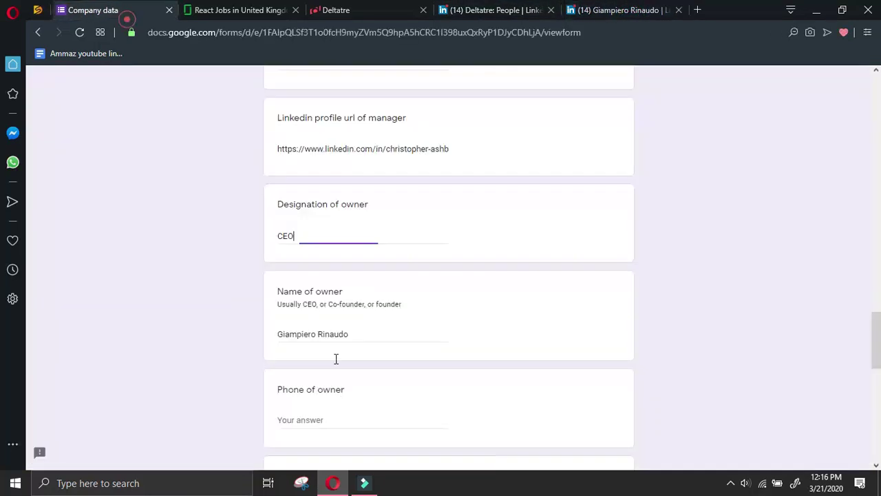
# Fill the owner's phone with '-' and paste the CEO's LinkedIn profile URL, then close his profile
pyautogui.scroll(-2, 344, 360)
pyautogui.click(341, 293)
pyautogui.scroll(-2, 358, 375)
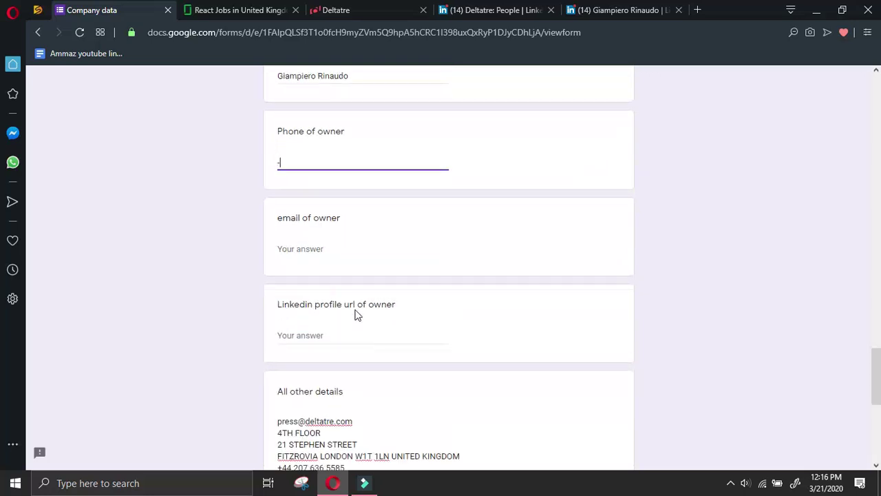
pyautogui.click(358, 332)
pyautogui.hotkey('ctrl', 'v')
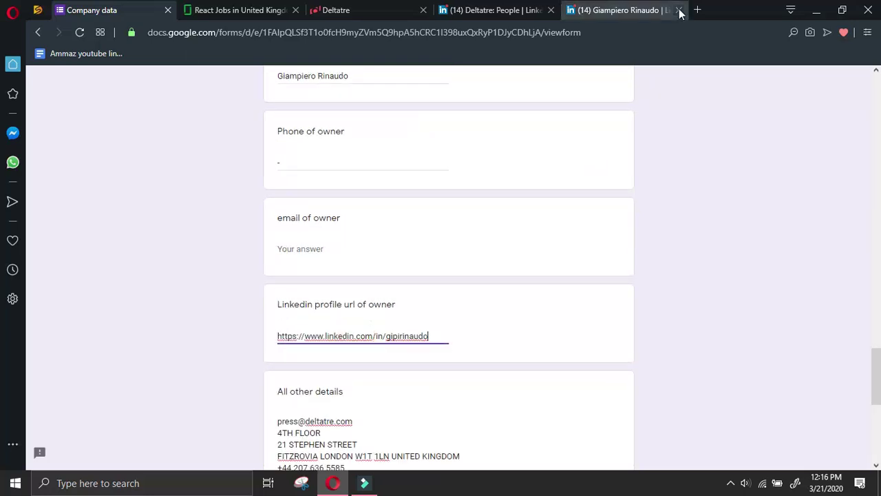
pyautogui.click(679, 11)
pyautogui.click(507, 11)
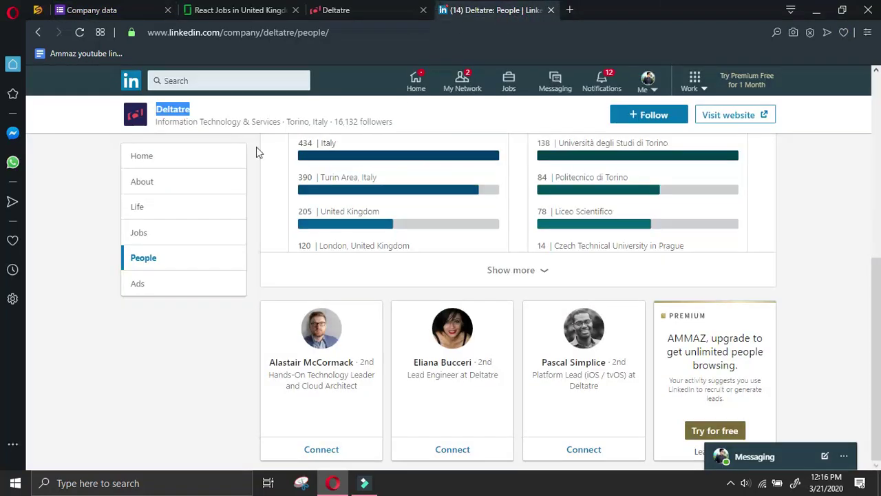
# Submit the completed Deltatre company data form
pyautogui.click(177, 183)
pyautogui.click(358, 9)
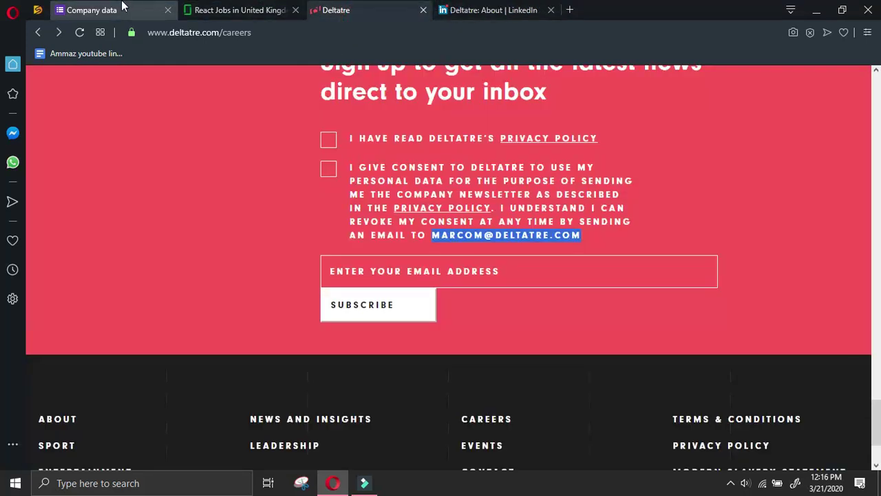
pyautogui.click(121, 7)
pyautogui.scroll(-3, 315, 207)
pyautogui.click(303, 368)
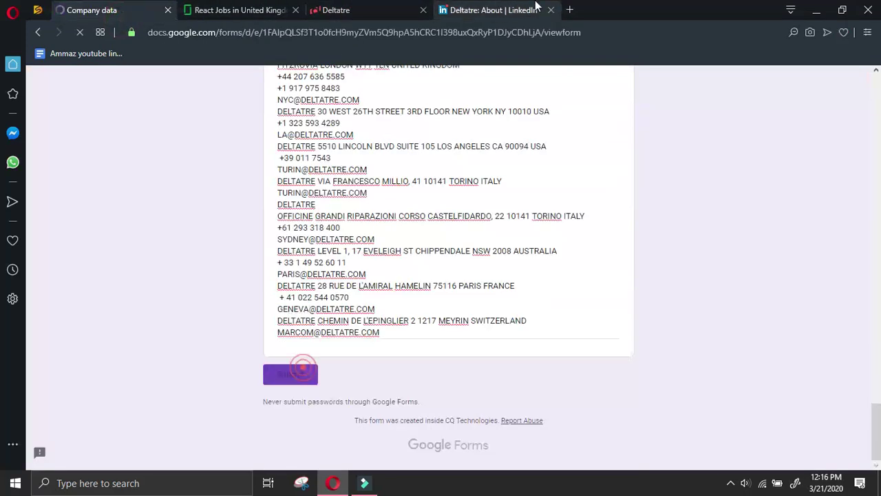
# Close the LinkedIn and Deltatre website tabs, returning to the Glassdoor React jobs list
pyautogui.click(536, 5)
pyautogui.click(551, 10)
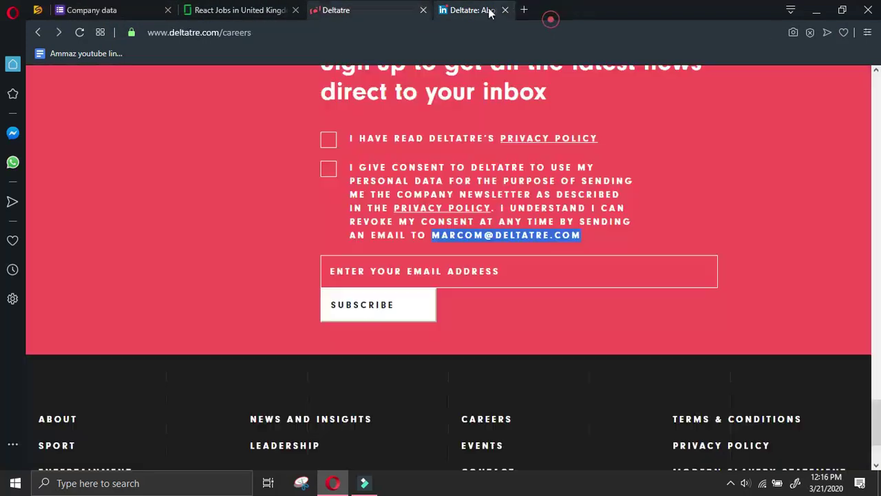
pyautogui.click(423, 10)
pyautogui.click(730, 483)
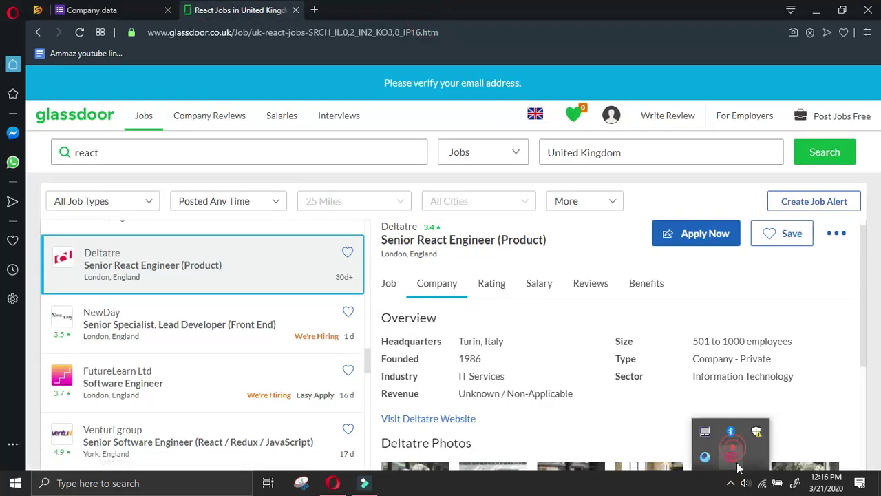
pyautogui.rightClick(731, 456)
pyautogui.click(767, 455)
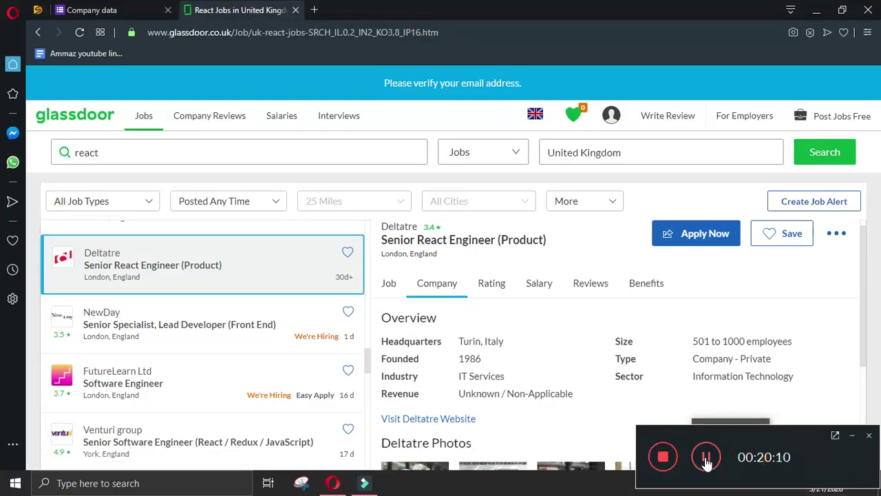
pyautogui.click(708, 459)
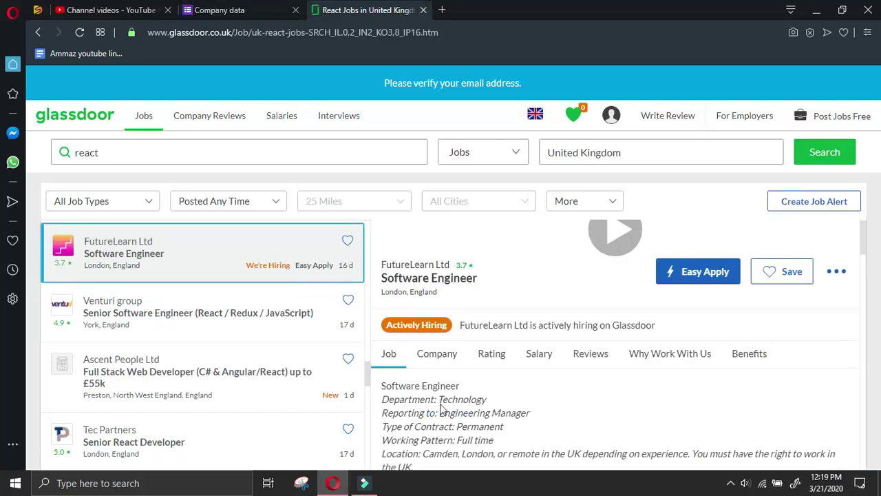
# Open FutureLearn Ltd's website from its Glassdoor company overview
pyautogui.click(441, 353)
pyautogui.scroll(-2, 429, 417)
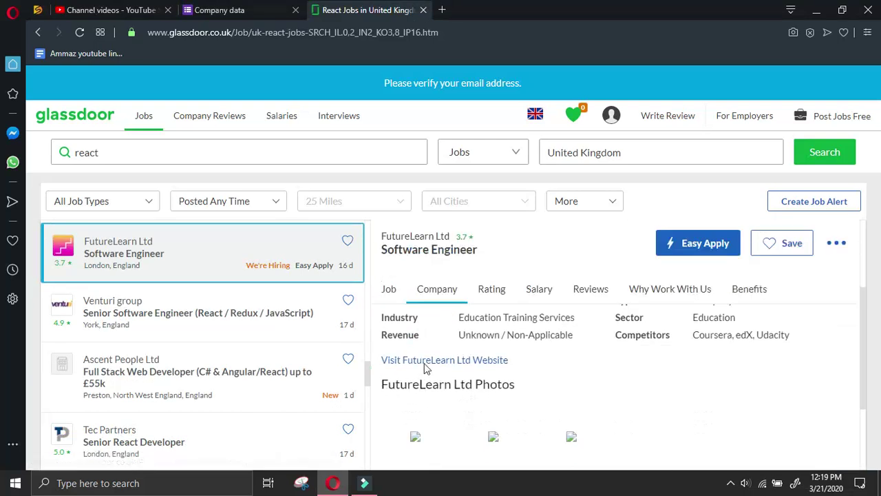
pyautogui.rightClick(452, 361)
pyautogui.click(450, 277)
pyautogui.click(453, 360)
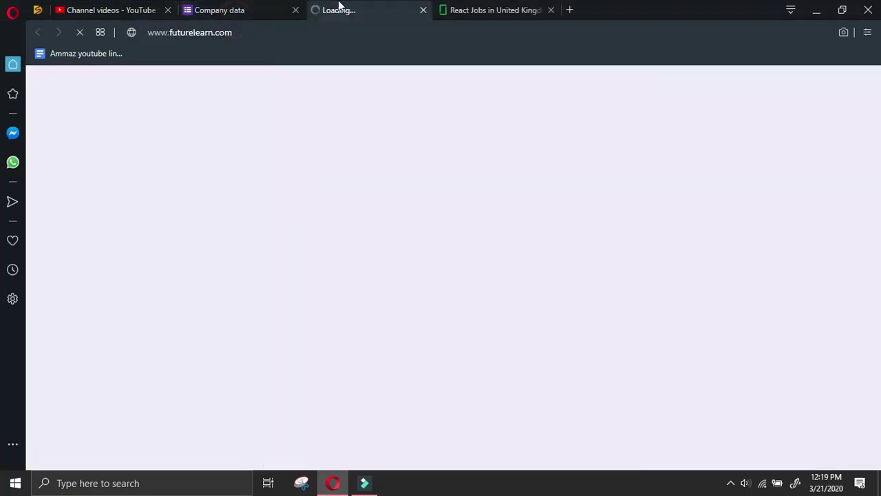
# In a new form response, choose the submitter and the react glassdoor.co.uk UK follow type
pyautogui.click(252, 9)
pyautogui.moveTo(478, 9); pyautogui.dragTo(358, 9)
pyautogui.click(240, 8)
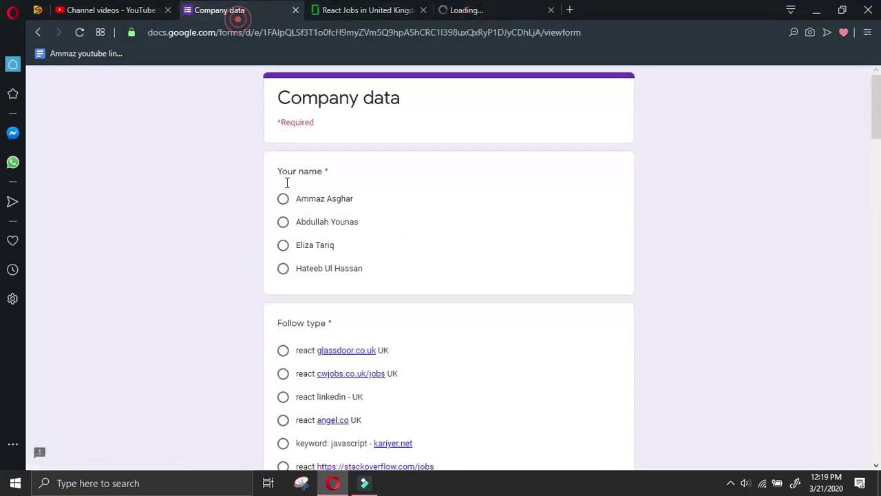
pyautogui.click(283, 199)
pyautogui.click(283, 350)
pyautogui.scroll(-7, 284, 348)
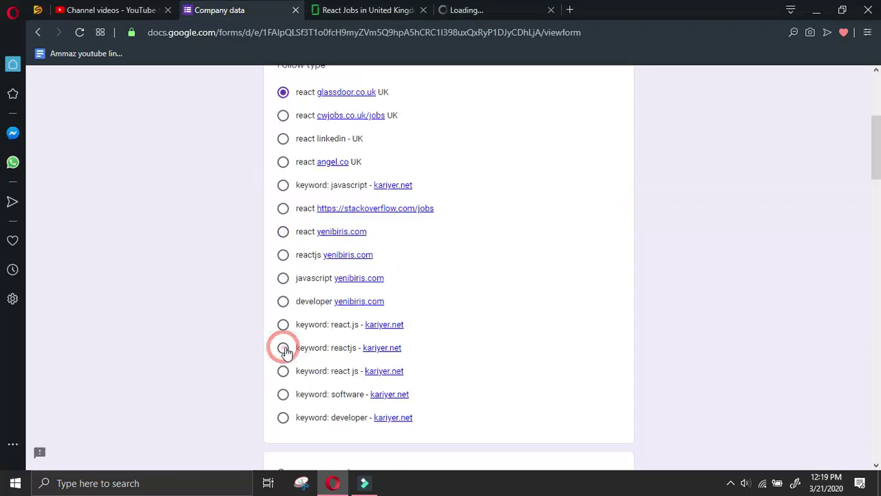
pyautogui.hotkey('ctrl', 'v')
pyautogui.doubleClick(362, 328)
pyautogui.hotkey('ctrl', 'c')
pyautogui.click(353, 245)
pyautogui.hotkey('ctrl', 'v')
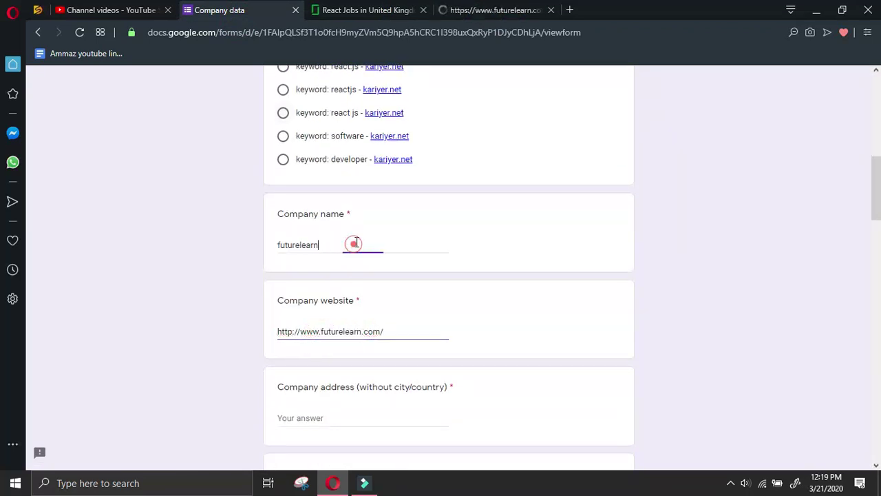
pyautogui.click(482, 9)
pyautogui.click(404, 10)
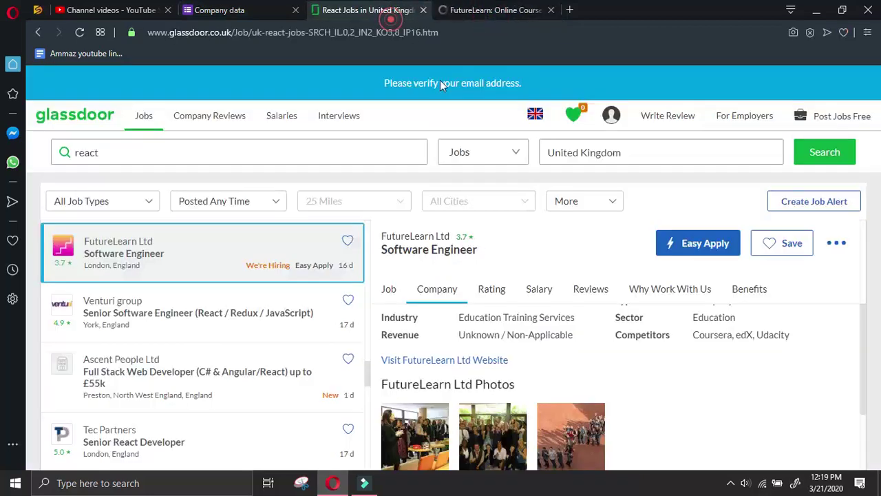
pyautogui.click(515, 15)
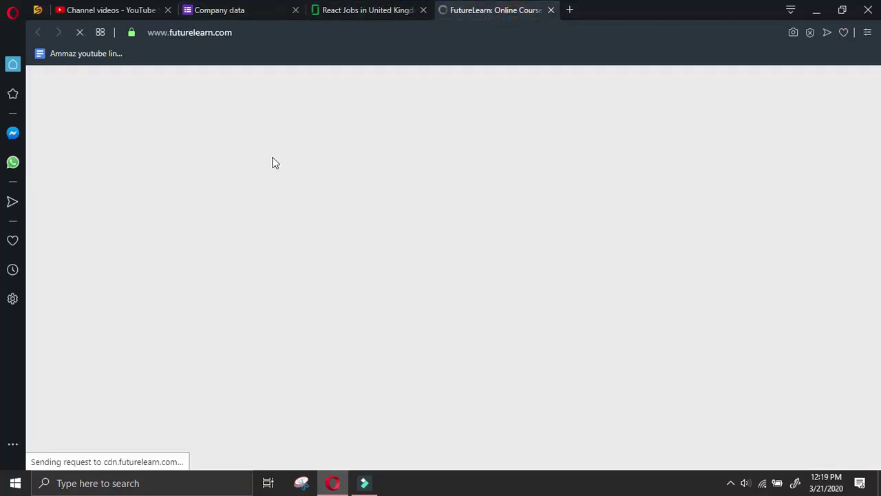
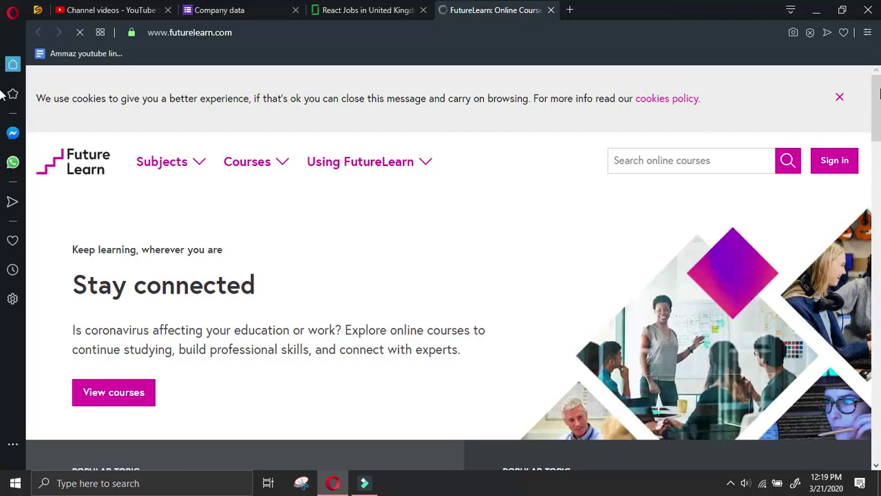
# Dismiss the cookie notice and open How to contact FutureLearn from the homepage footer
pyautogui.click(838, 95)
pyautogui.click(840, 101)
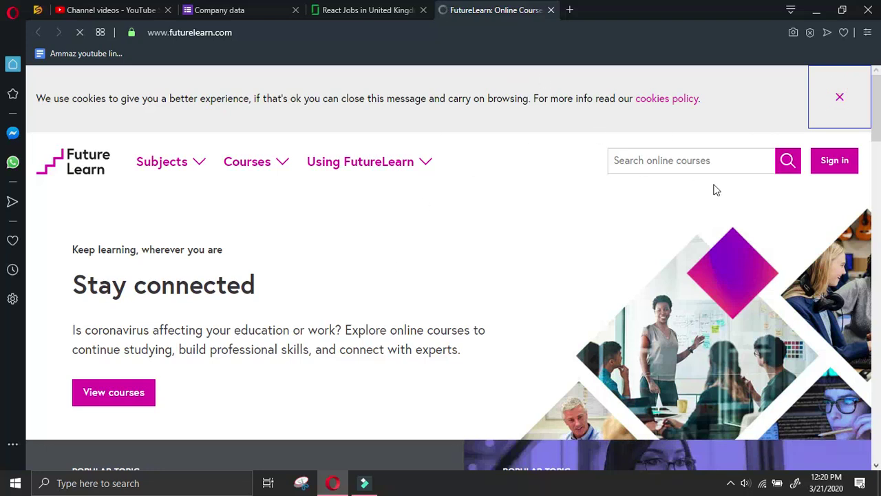
pyautogui.press('End')
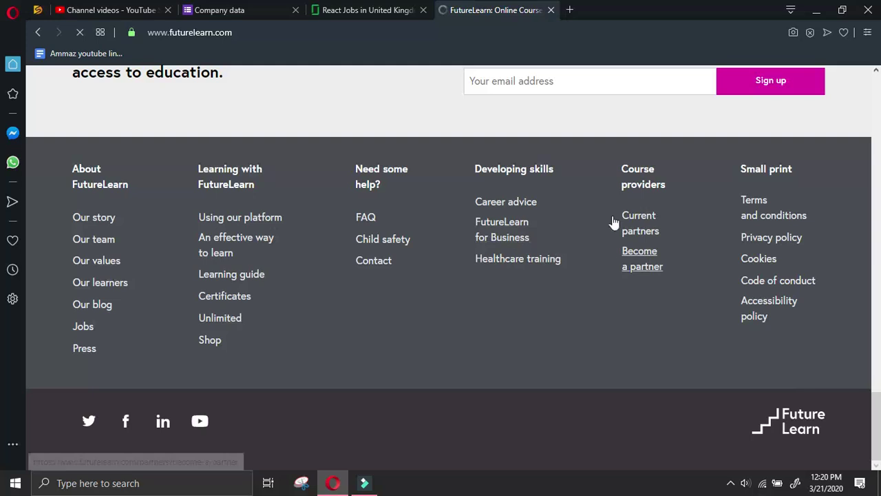
pyautogui.click(385, 261)
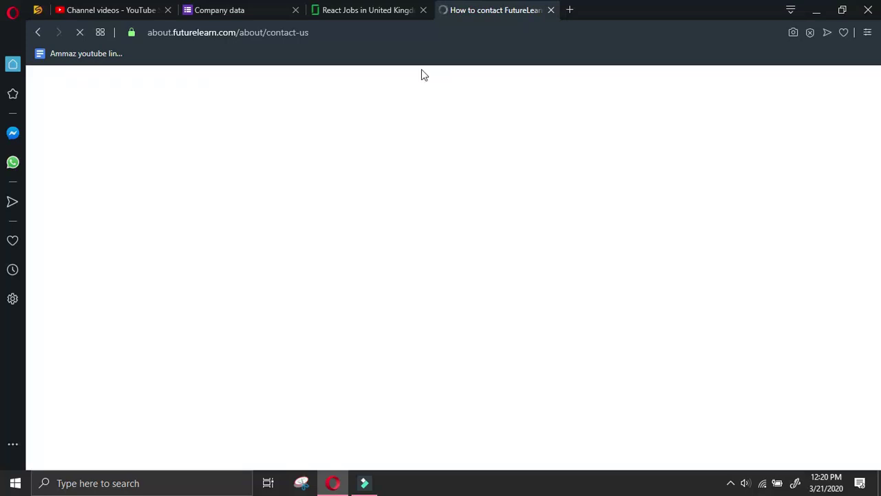
pyautogui.click(396, 10)
# On the How to contact FutureLearn page, bring up the context menu for the support e-mail link
pyautogui.click(501, 7)
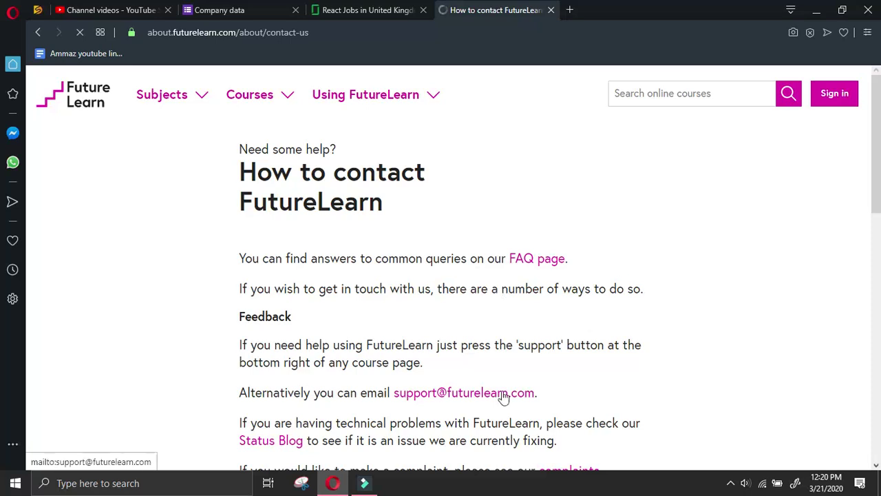
pyautogui.scroll(-3, 523, 385)
pyautogui.scroll(-4, 596, 332)
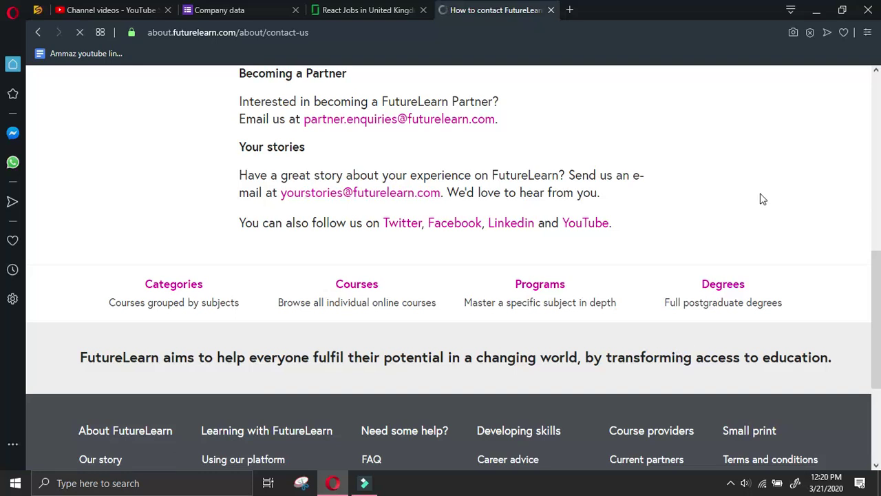
pyautogui.scroll(3, 762, 199)
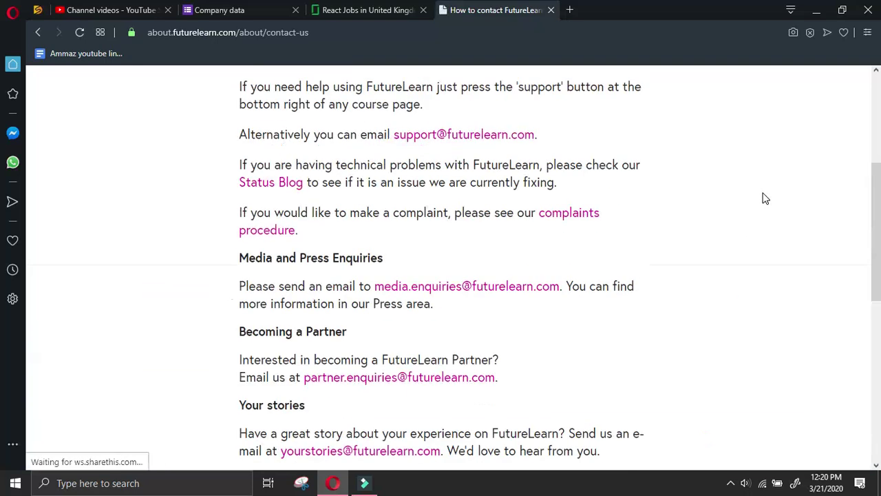
pyautogui.scroll(2, 684, 291)
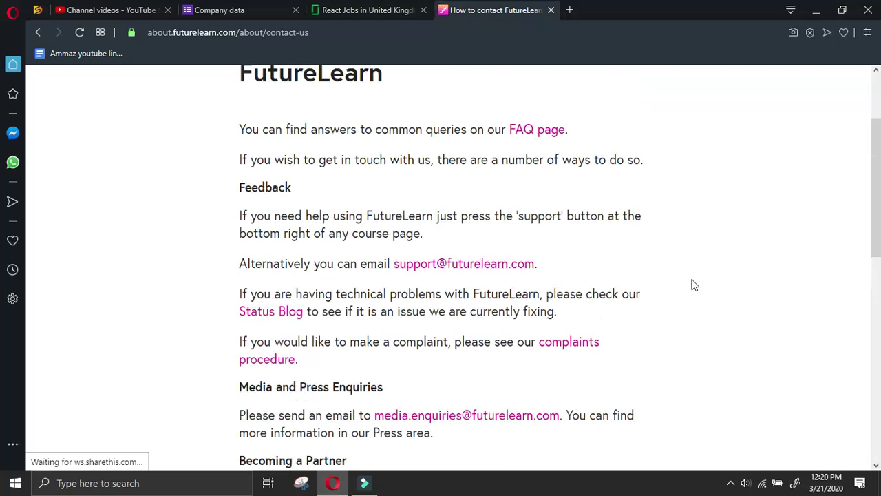
pyautogui.rightClick(481, 266)
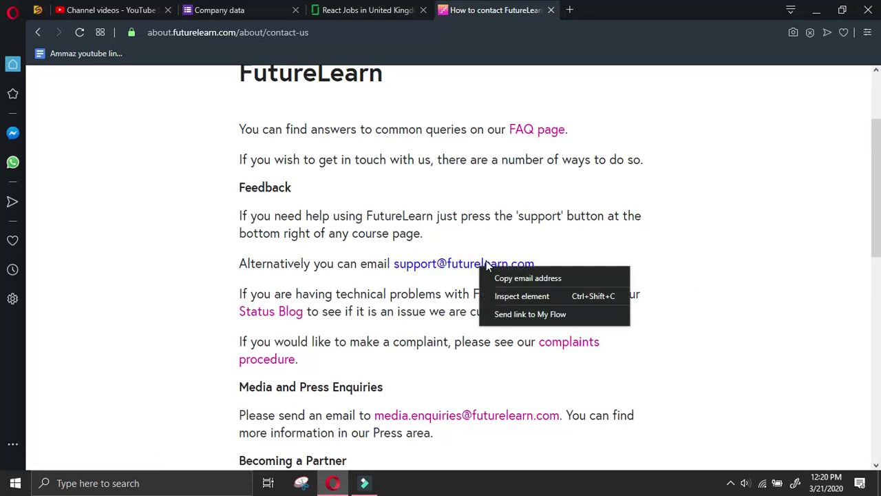
# Copy FutureLearn's support e-mail into the form's Email (general/ info other) answer
pyautogui.click(503, 277)
pyautogui.click(220, 15)
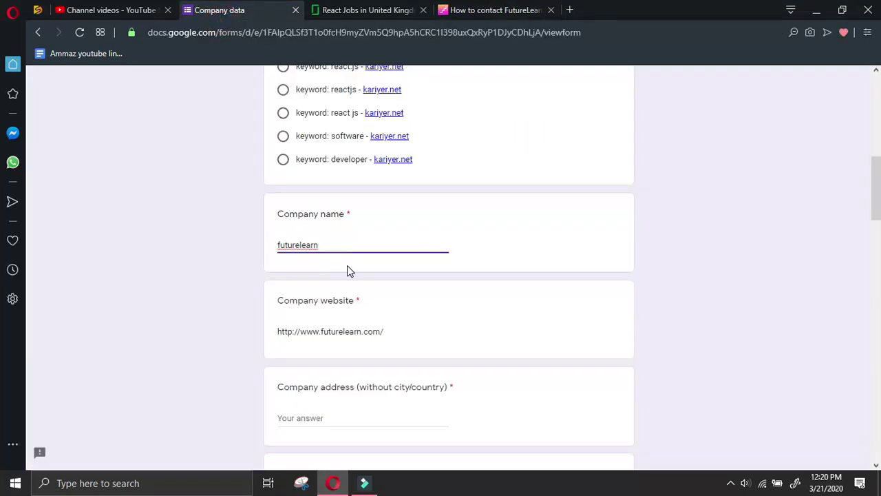
pyautogui.scroll(-8, 348, 269)
pyautogui.scroll(2, 348, 267)
pyautogui.click(331, 292)
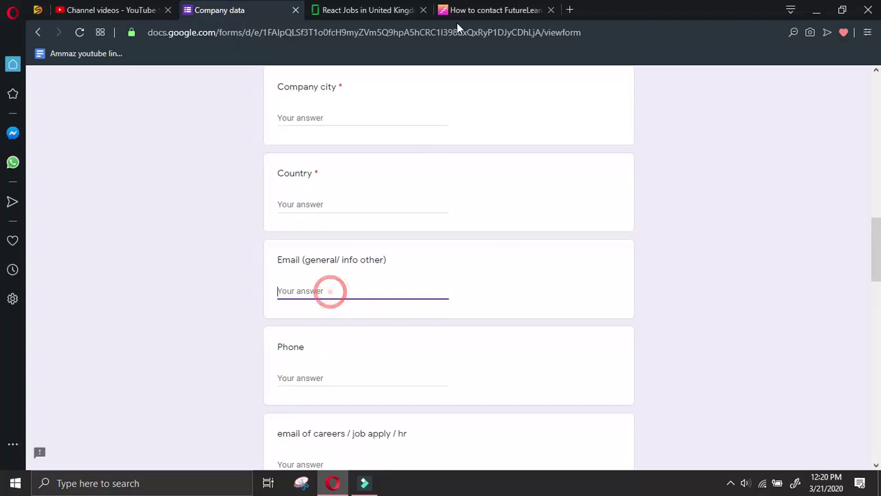
pyautogui.hotkey('ctrl', 'v')
# Paste the media enquiries e-mail as the first line of All other details
pyautogui.click(464, 10)
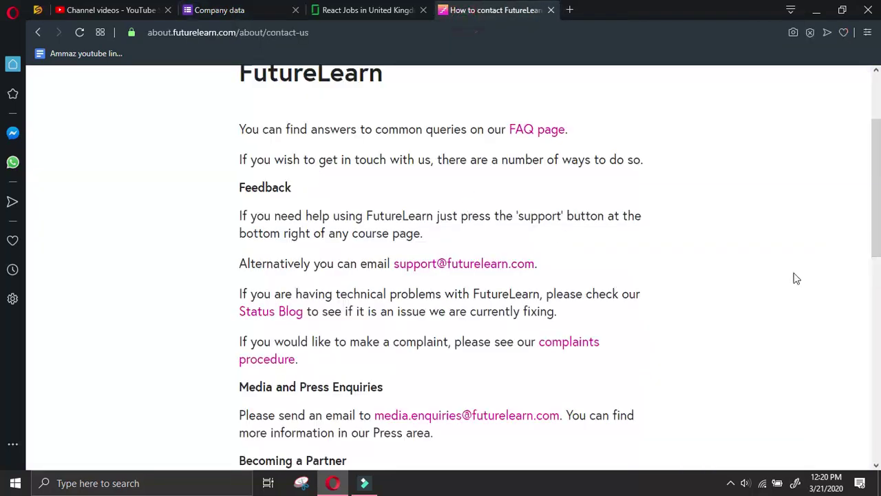
pyautogui.scroll(-2, 695, 214)
pyautogui.rightClick(517, 296)
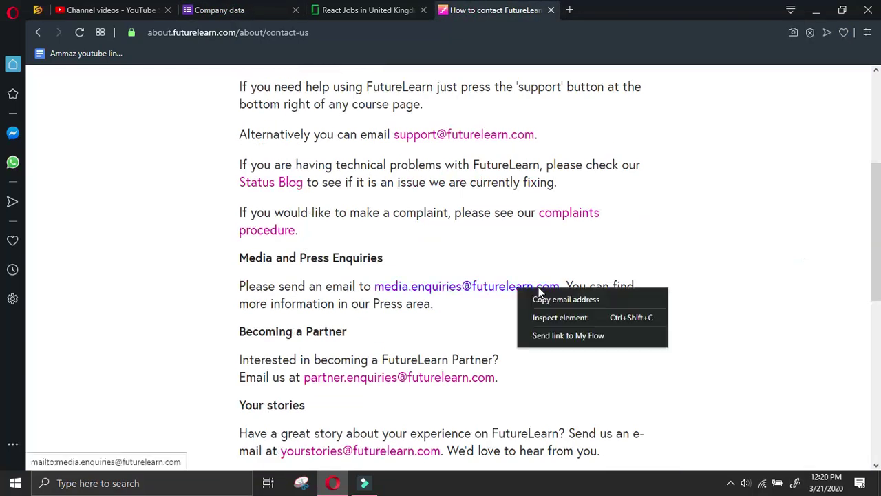
pyautogui.click(554, 300)
pyautogui.click(219, 10)
pyautogui.scroll(-5, 447, 269)
pyautogui.scroll(-5, 406, 346)
pyautogui.click(410, 328)
pyautogui.hotkey('ctrl', 'v')
pyautogui.press('Return')
# Add the partner enquiries e-mail on the next line of All other details
pyautogui.click(495, 10)
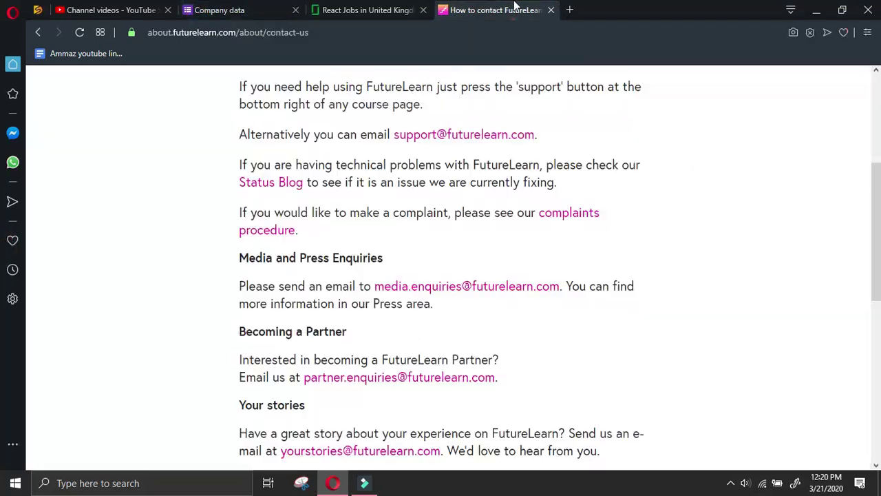
pyautogui.rightClick(384, 378)
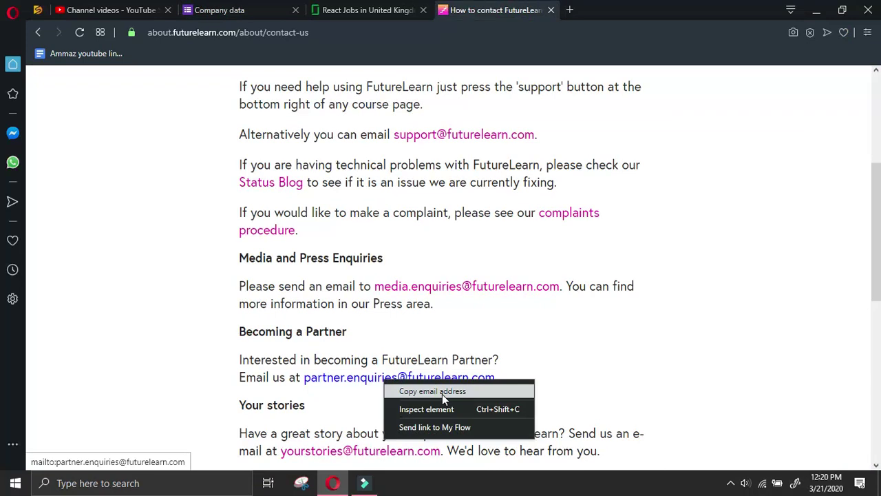
pyautogui.click(440, 390)
pyautogui.click(219, 9)
pyautogui.press('Return')
pyautogui.hotkey('ctrl', 'v')
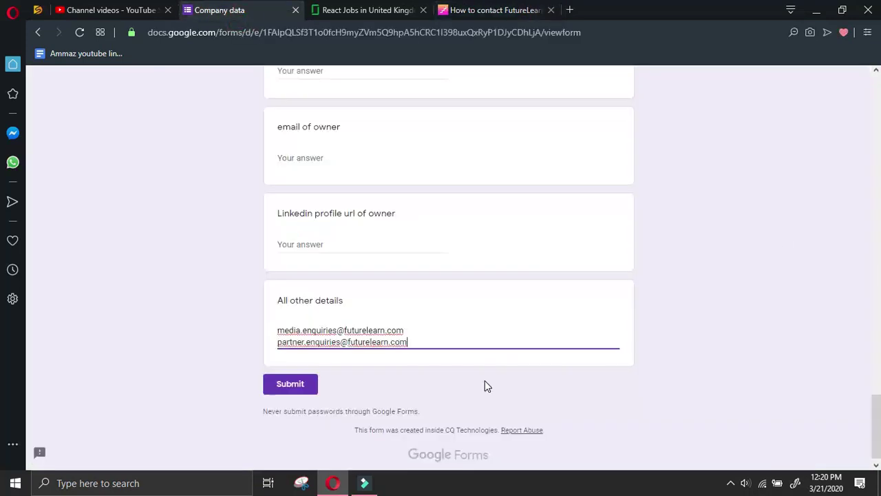
# Add the stories e-mail on a third line of All other details
pyautogui.click(507, 10)
pyautogui.scroll(-2, 654, 249)
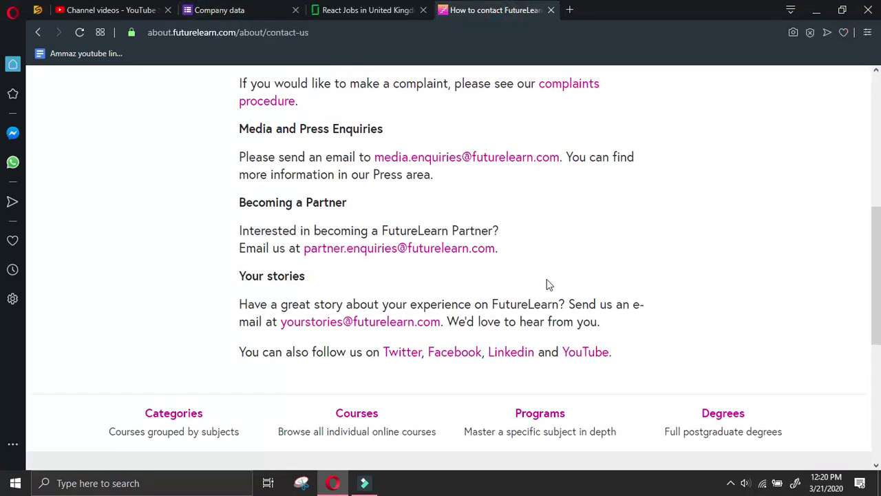
pyautogui.rightClick(384, 324)
pyautogui.click(402, 326)
pyautogui.click(219, 10)
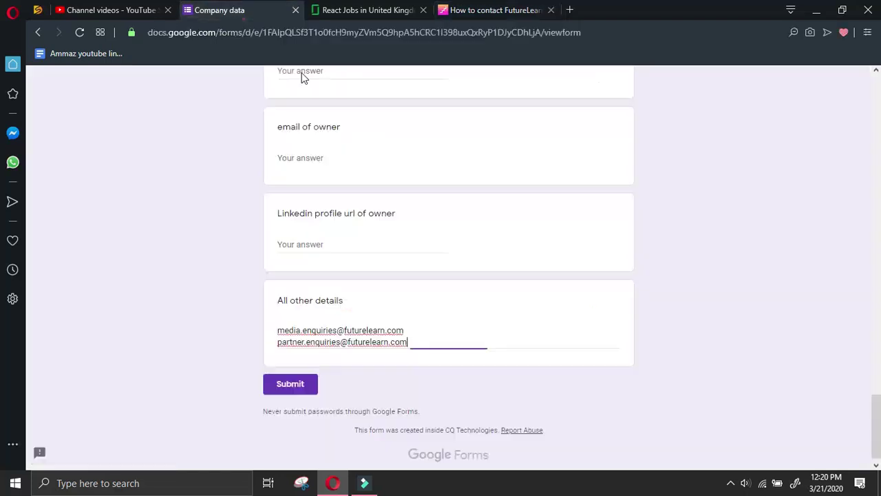
pyautogui.hotkey('ctrl', 'v')
pyautogui.hotkey('ctrl', 'z')
pyautogui.press('Return')
pyautogui.hotkey('ctrl', 'v')
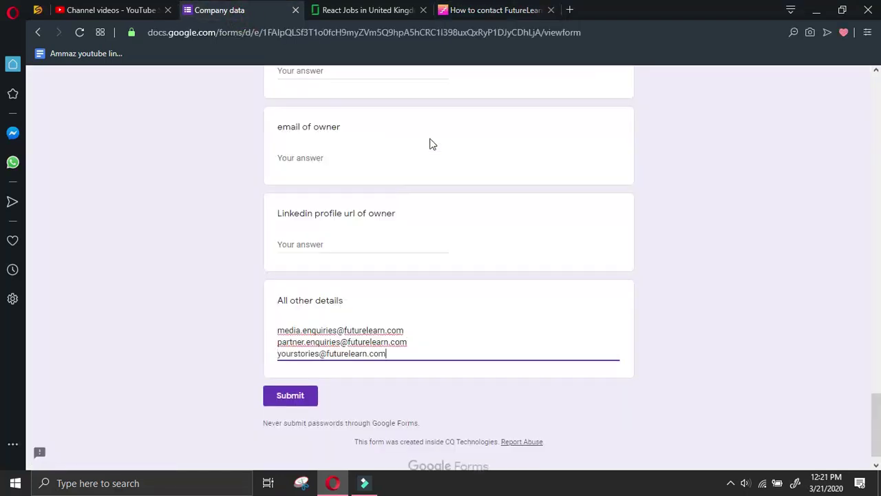
# Return to the FutureLearn site and reopen its Contact page
pyautogui.click(495, 9)
pyautogui.scroll(-2, 678, 223)
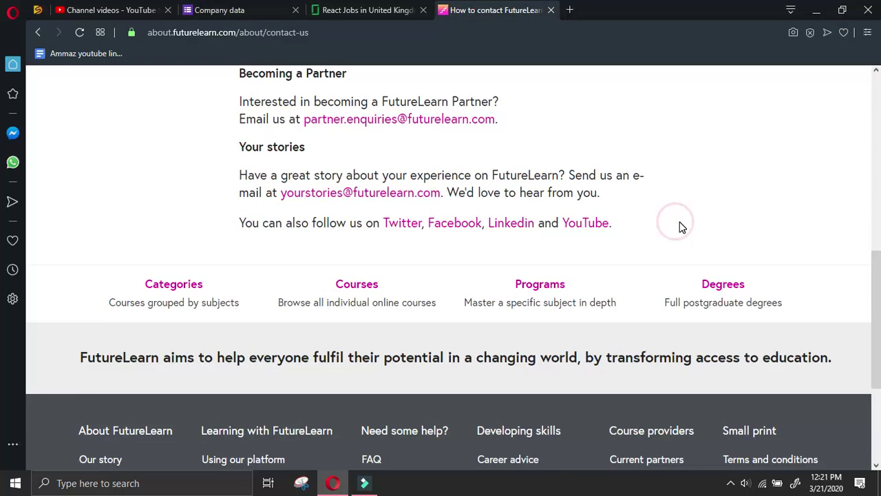
pyautogui.scroll(-2, 680, 223)
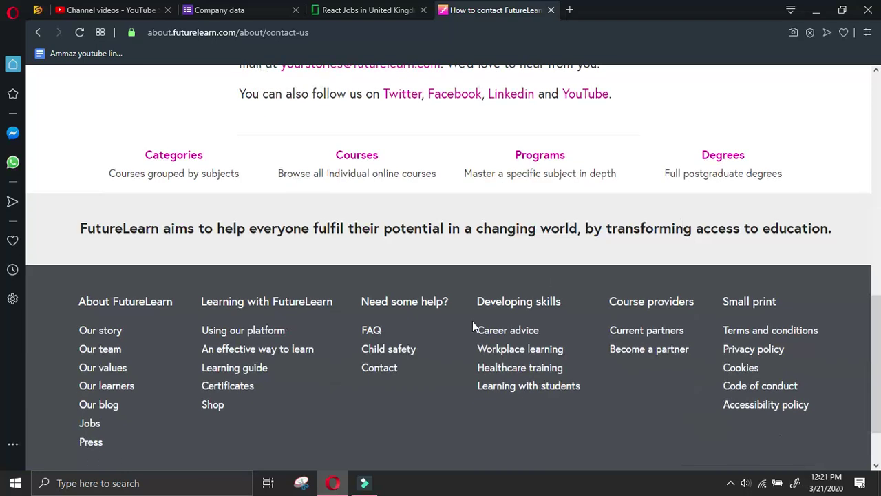
pyautogui.click(386, 368)
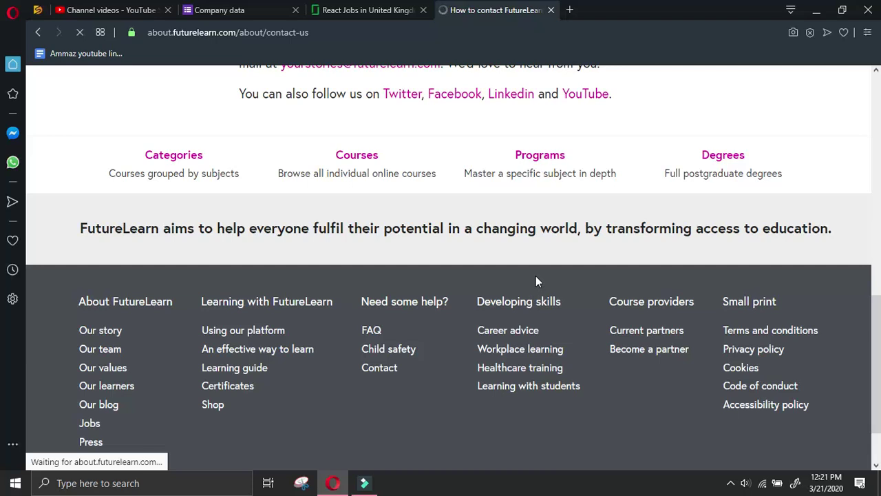
# Open the footer's LinkedIn link in a new tab and switch to FutureLearn's LinkedIn page
pyautogui.scroll(-10, 537, 279)
pyautogui.scroll(-2, 538, 277)
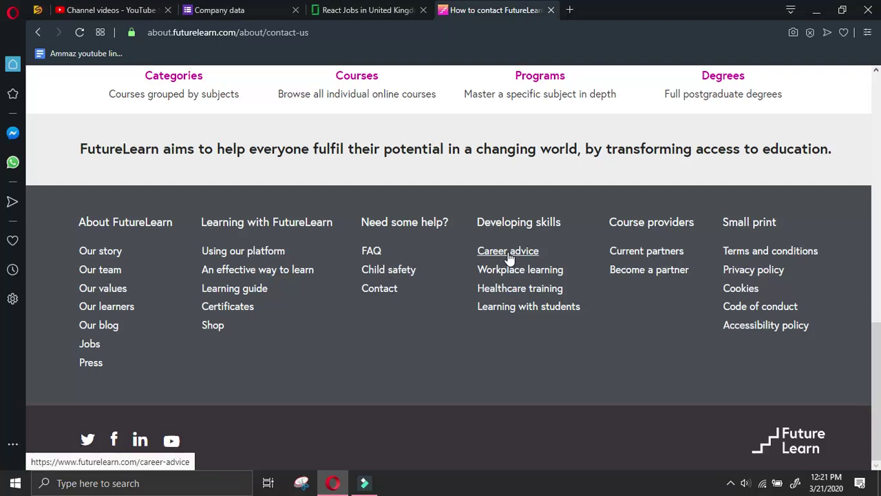
pyautogui.rightClick(140, 438)
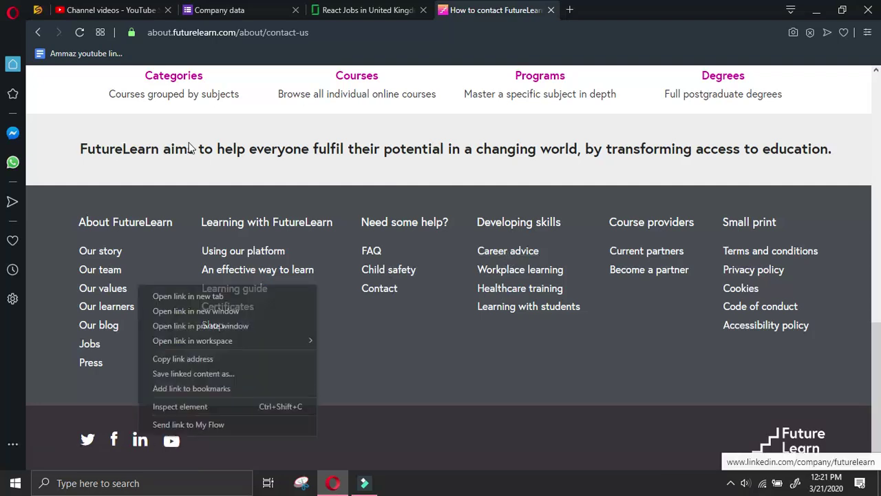
pyautogui.click(232, 296)
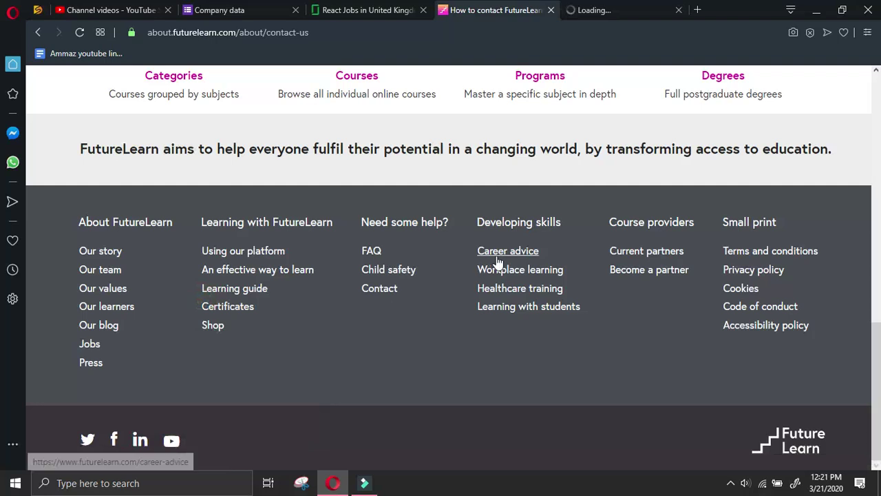
pyautogui.hotkey('ctrl', 'Tab')
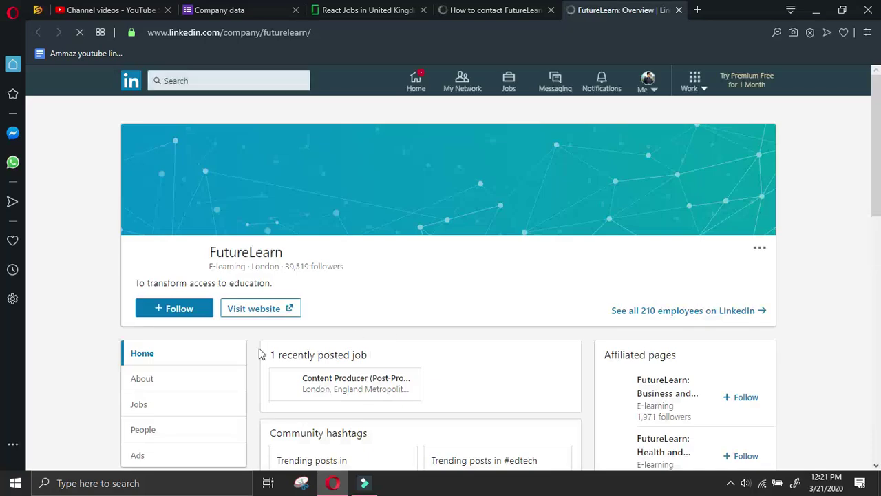
# Open the About section of FutureLearn's LinkedIn company page
pyautogui.scroll(-4, 233, 344)
pyautogui.scroll(2, 233, 345)
pyautogui.click(204, 250)
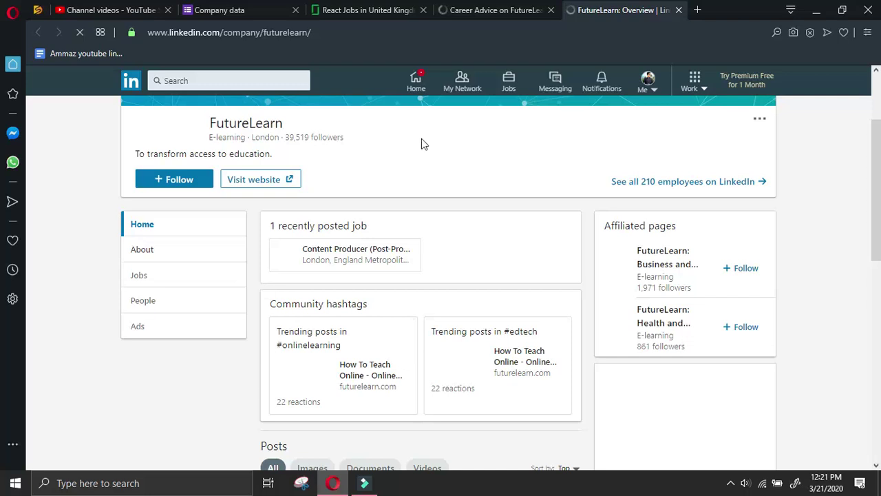
# On the Career Advice on FutureLearn page, open FutureLearn's Jobs page
pyautogui.click(490, 7)
pyautogui.scroll(-7, 761, 247)
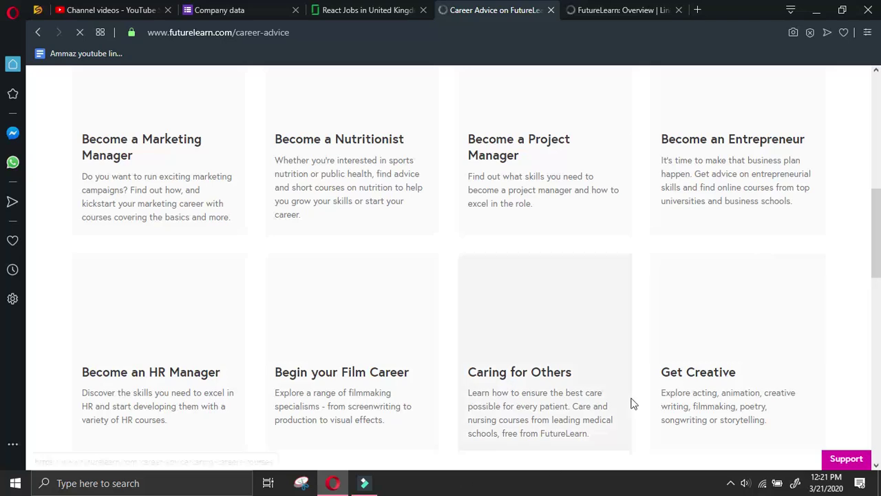
pyautogui.scroll(-2, 637, 389)
pyautogui.scroll(-10, 652, 369)
pyautogui.scroll(2, 654, 362)
pyautogui.scroll(2, 646, 352)
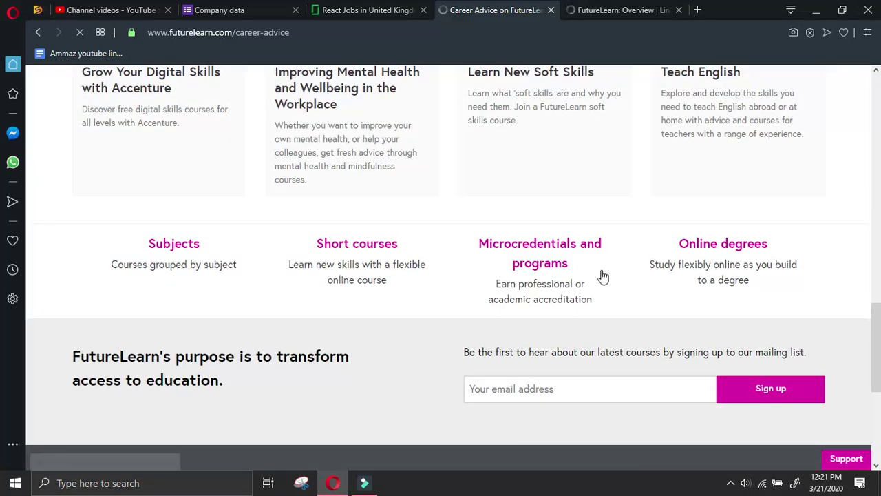
pyautogui.scroll(-5, 472, 305)
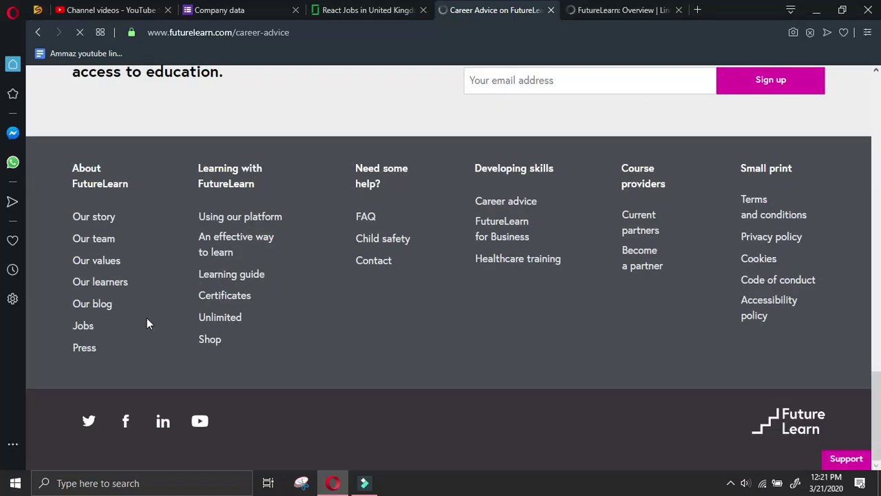
pyautogui.click(84, 327)
# On LinkedIn, collapse messaging and select the primary location 1-11 Hawley Crescent
pyautogui.click(606, 10)
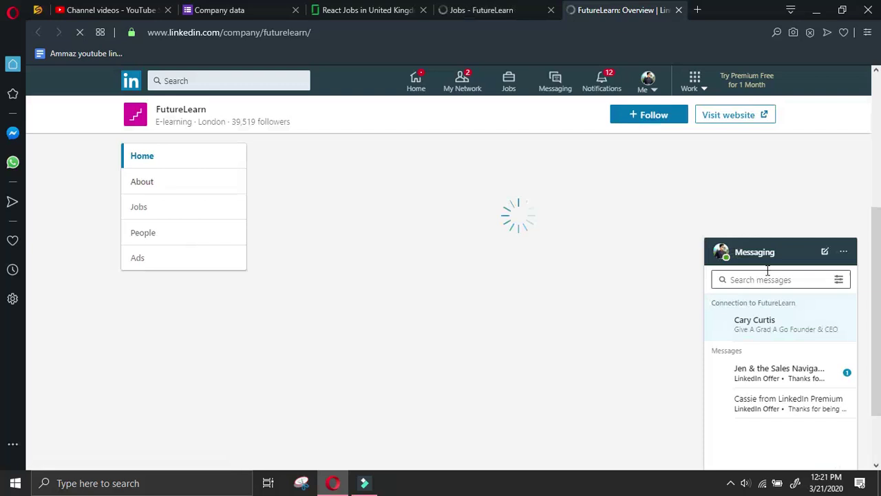
pyautogui.click(768, 245)
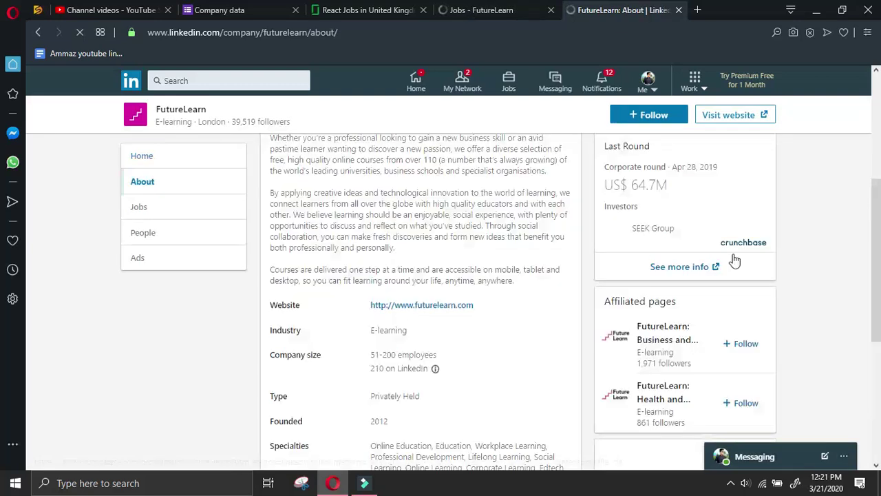
pyautogui.scroll(-5, 392, 258)
pyautogui.scroll(-1, 396, 262)
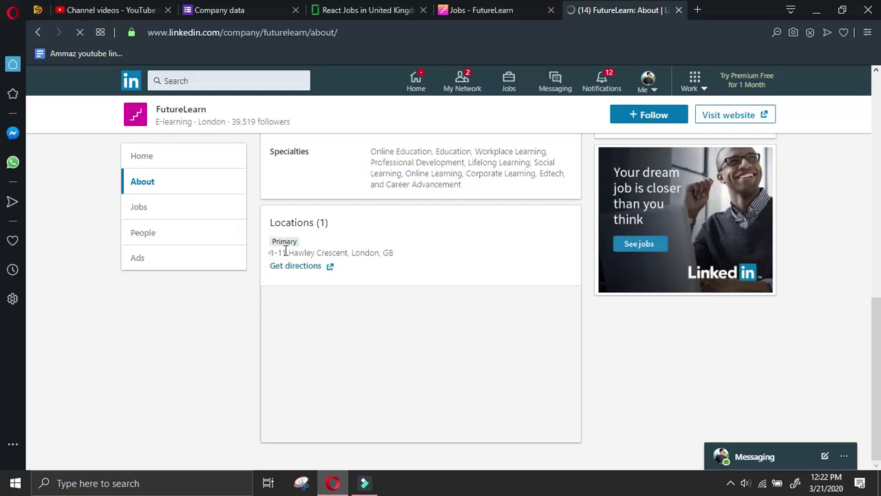
pyautogui.moveTo(286, 251); pyautogui.dragTo(349, 250)
pyautogui.hotkey('ctrl', 'c')
# Enter company address 1-11 Hawley Crescent, city London and country UK in the form
pyautogui.click(219, 9)
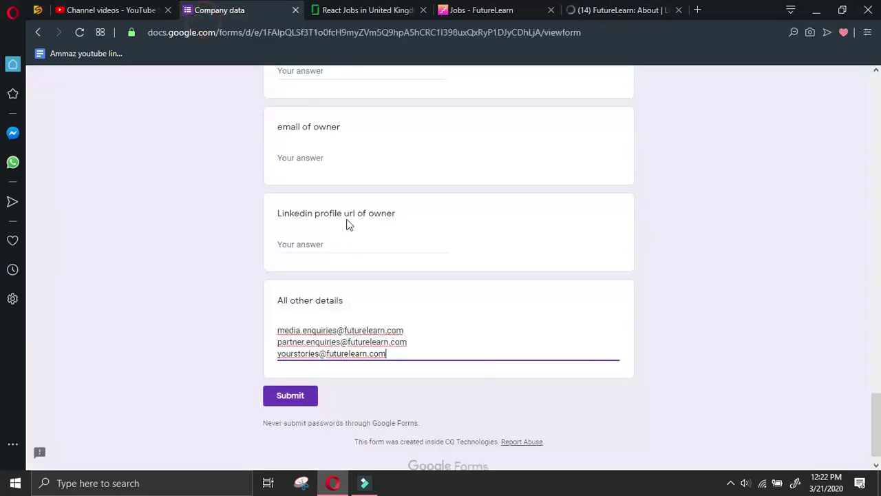
pyautogui.scroll(10, 349, 217)
pyautogui.scroll(4, 351, 207)
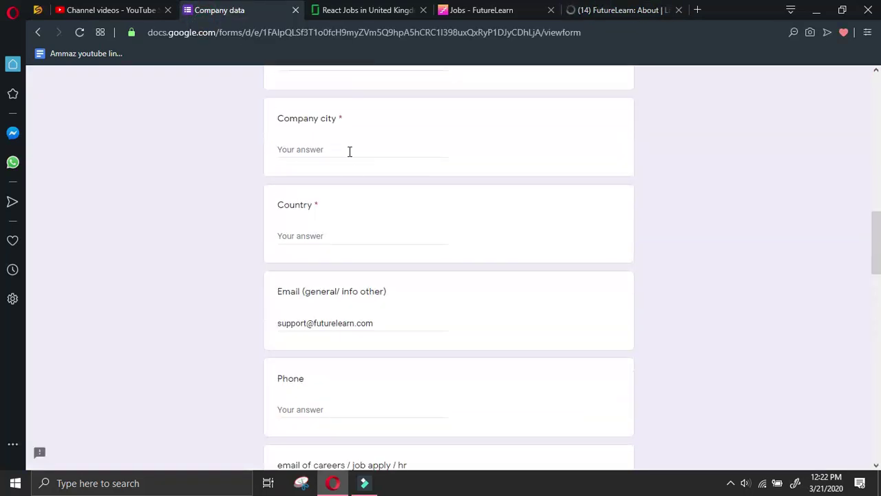
pyautogui.scroll(2, 349, 151)
pyautogui.click(344, 183)
pyautogui.hotkey('ctrl', 'v')
pyautogui.click(347, 278)
pyautogui.write('Lo')
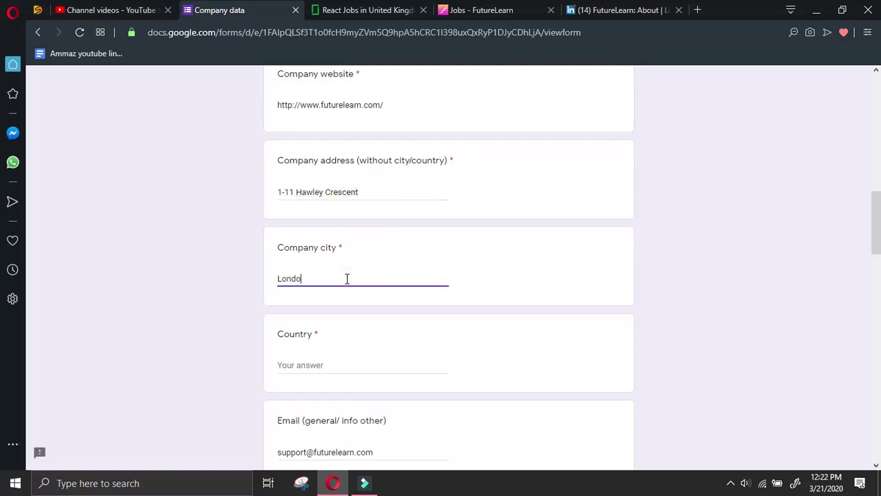
pyautogui.click(347, 368)
pyautogui.write('U')
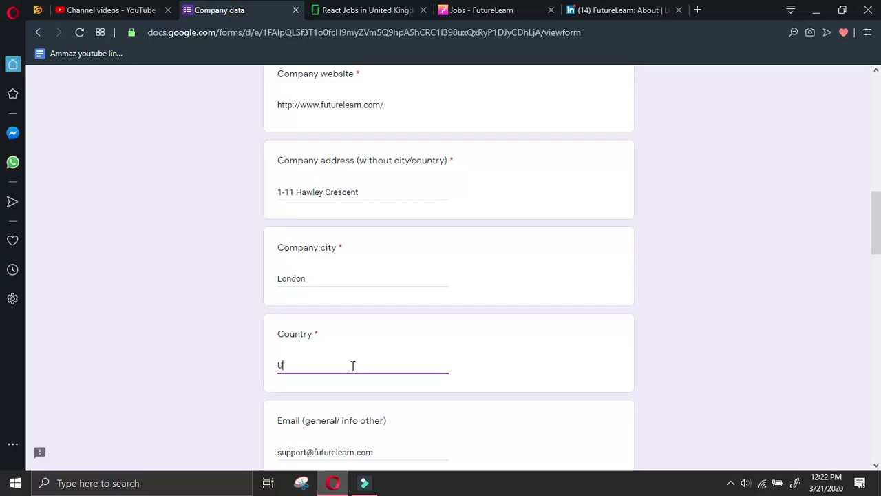
pyautogui.write('K')
# Open FutureLearn's LinkedIn People page, then go back to the FutureLearn jobs list
pyautogui.click(619, 10)
pyautogui.click(216, 316)
pyautogui.click(187, 230)
pyautogui.click(482, 11)
pyautogui.scroll(-4, 375, 234)
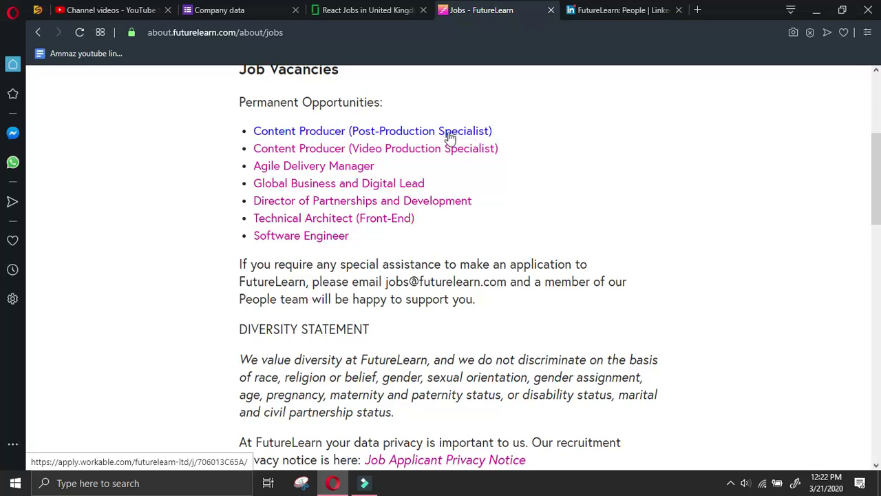
# Open the Content Producer (Post-Production Specialist) posting and reload the LinkedIn People page
pyautogui.click(319, 148)
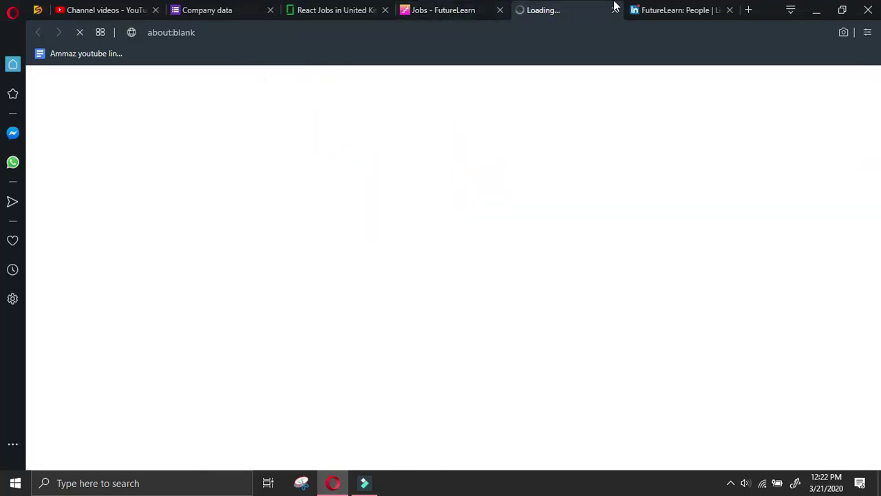
pyautogui.click(672, 7)
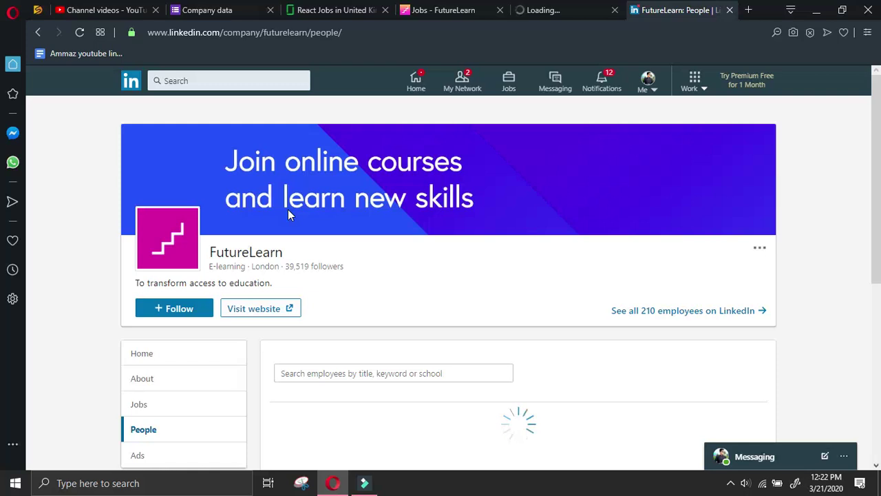
pyautogui.scroll(-2, 288, 209)
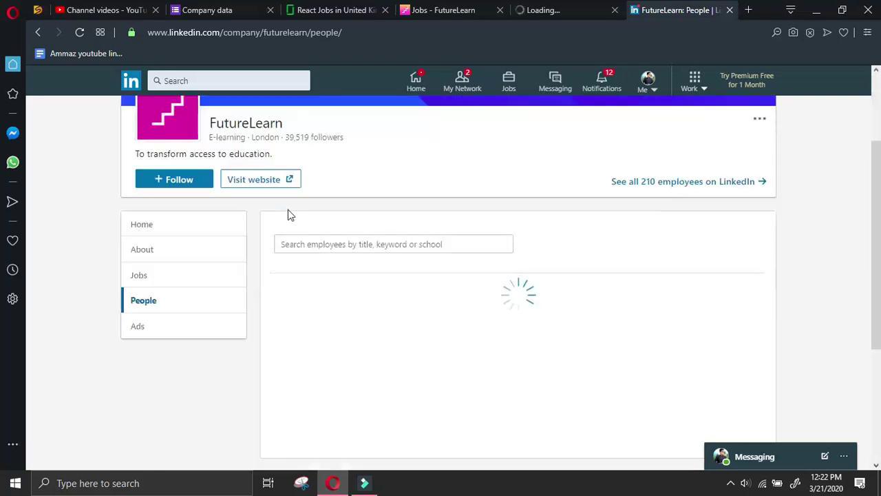
pyautogui.click(592, 11)
pyautogui.click(723, 9)
pyautogui.scroll(-2, 269, 239)
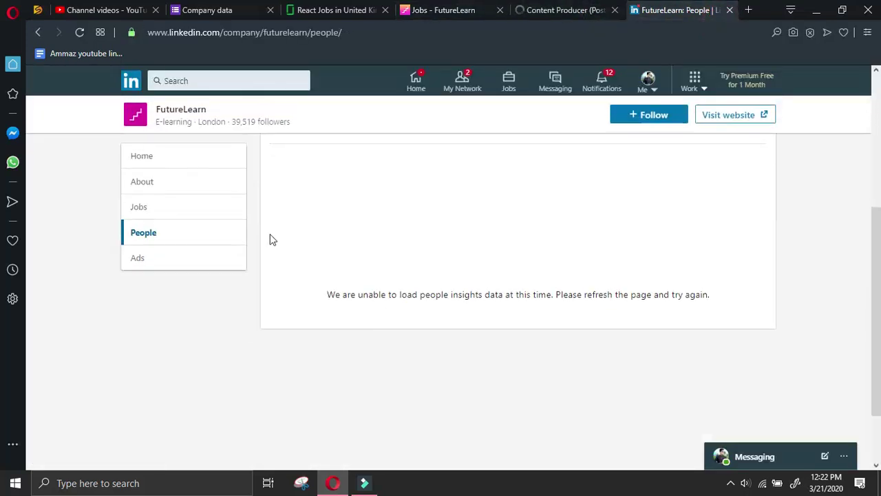
pyautogui.click(206, 240)
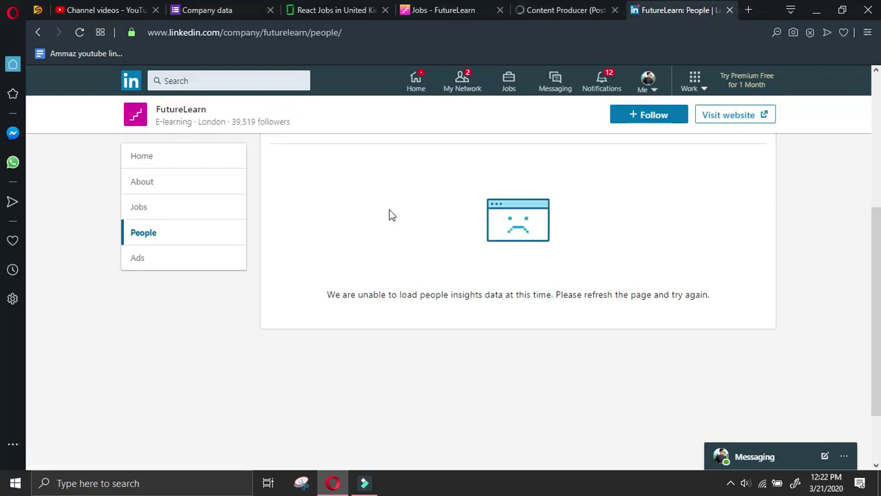
pyautogui.click(80, 32)
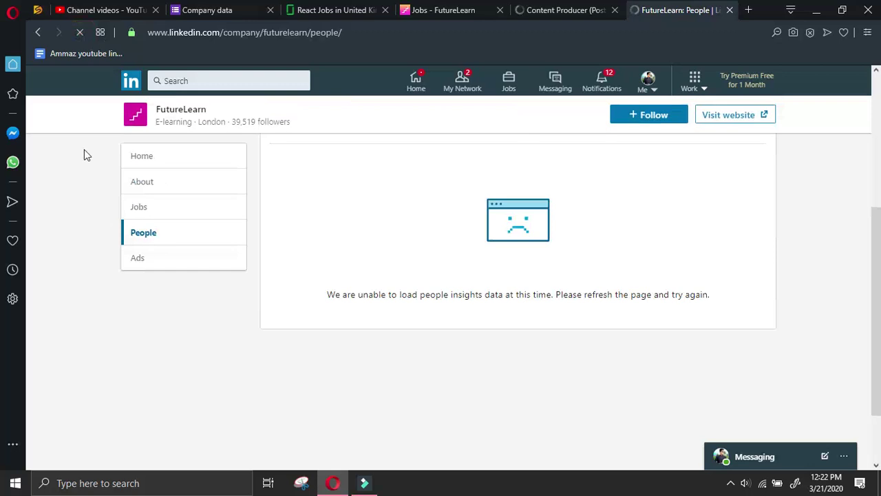
# Read through the Content Producer posting and open its application form
pyautogui.click(544, 9)
pyautogui.scroll(-4, 720, 294)
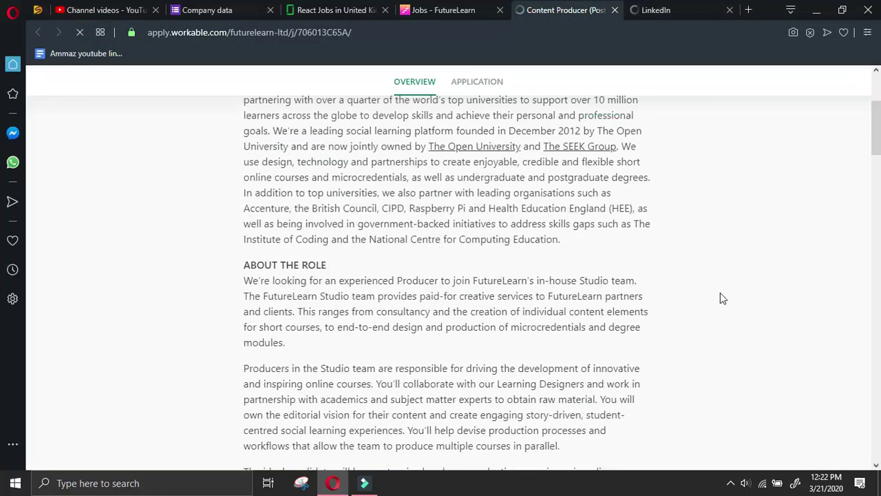
pyautogui.scroll(-8, 723, 294)
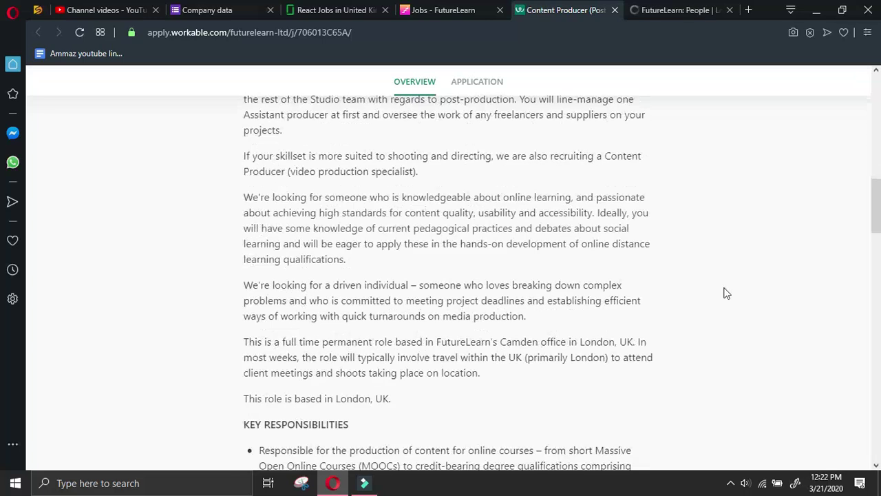
pyautogui.scroll(-5, 723, 293)
pyautogui.scroll(-15, 725, 292)
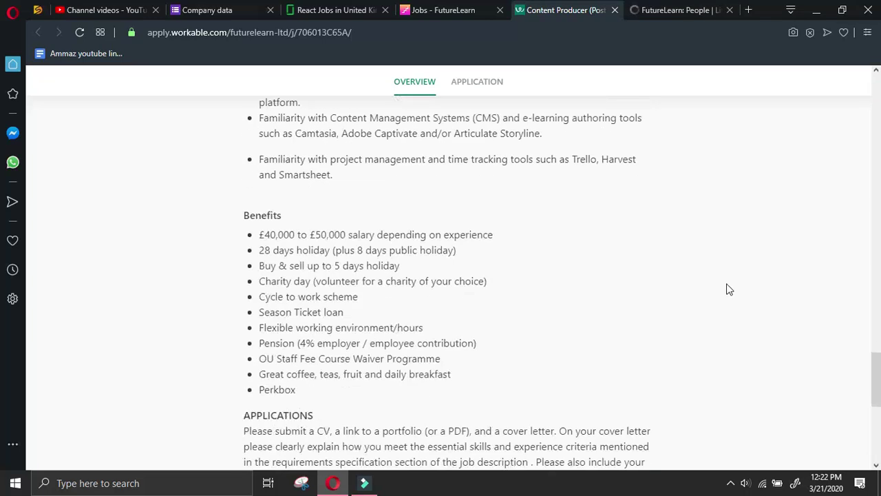
pyautogui.scroll(10, 729, 289)
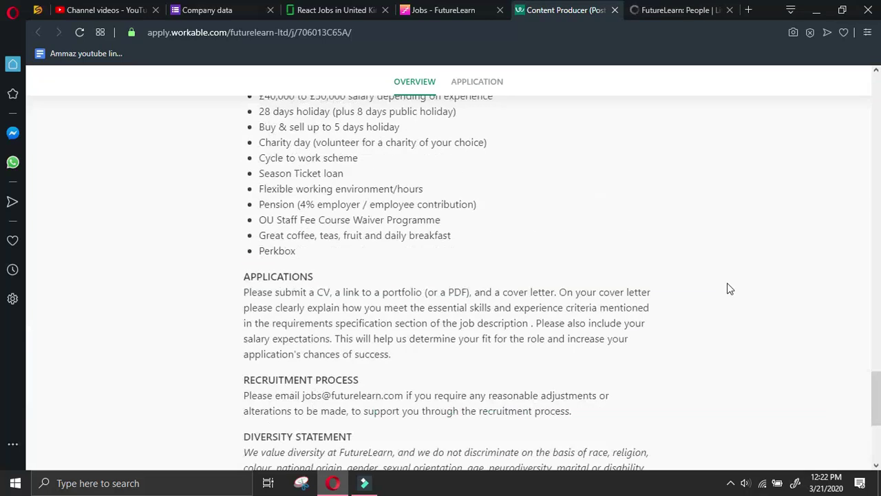
pyautogui.scroll(4, 729, 289)
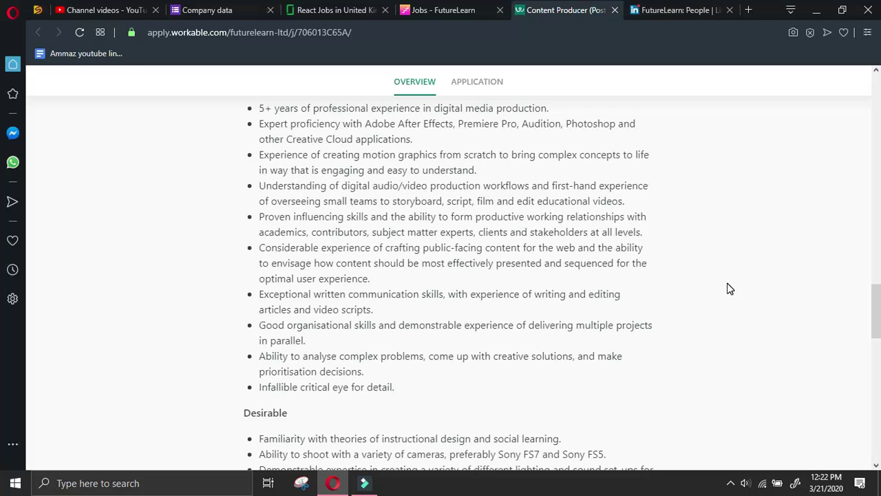
pyautogui.scroll(10, 729, 289)
pyautogui.scroll(6, 728, 282)
pyautogui.scroll(4, 728, 281)
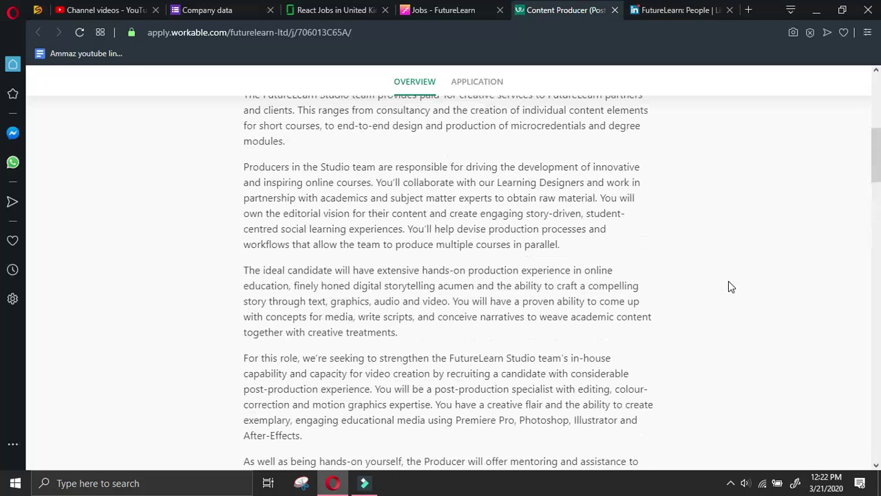
pyautogui.scroll(4, 728, 281)
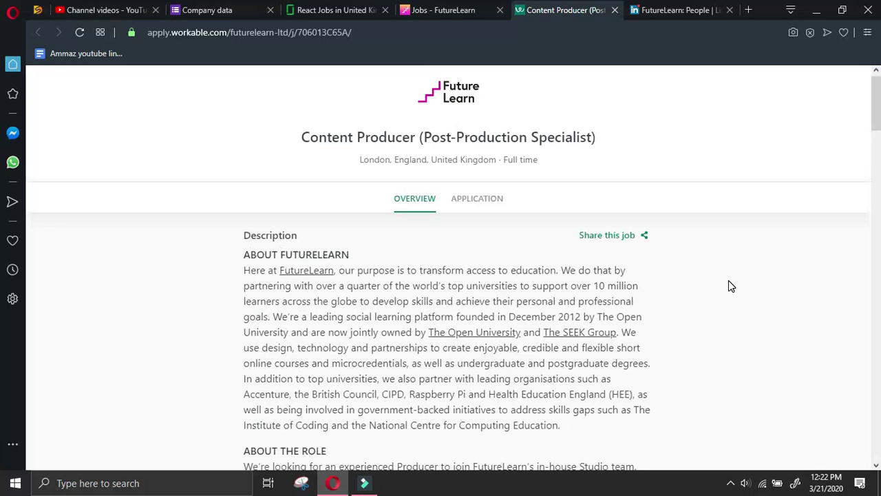
pyautogui.click(465, 201)
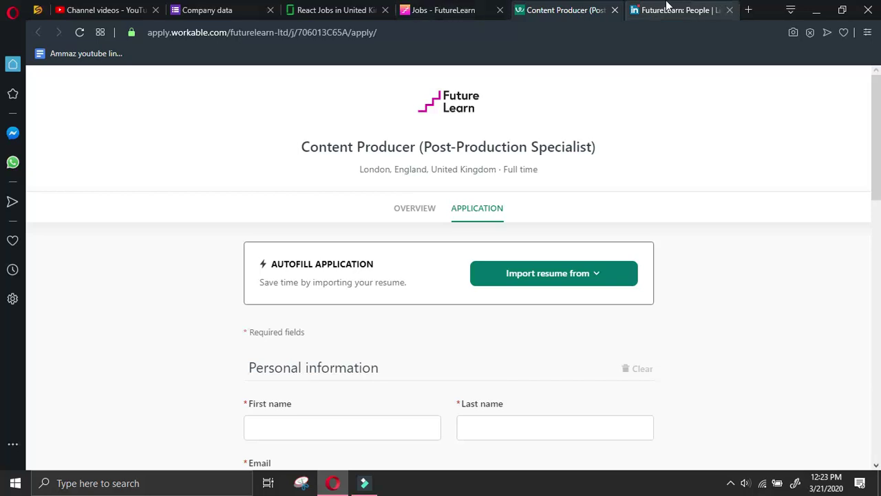
# Close the job posting and select the company name FutureLearn on LinkedIn
pyautogui.click(614, 10)
pyautogui.click(620, 9)
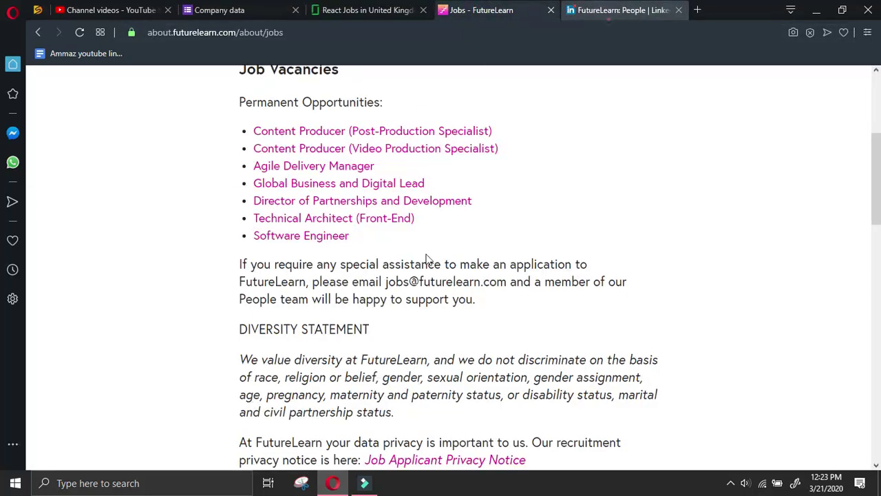
pyautogui.scroll(-5, 331, 347)
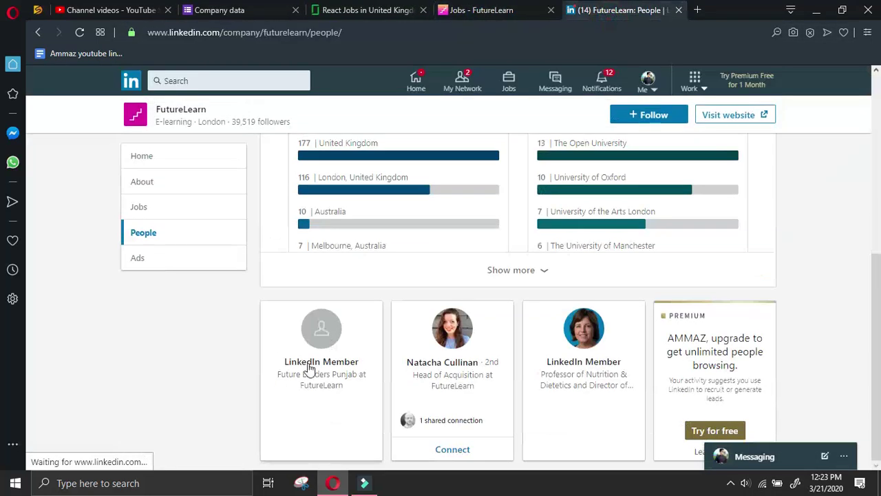
pyautogui.doubleClick(224, 109)
pyautogui.hotkey('ctrl', 'c')
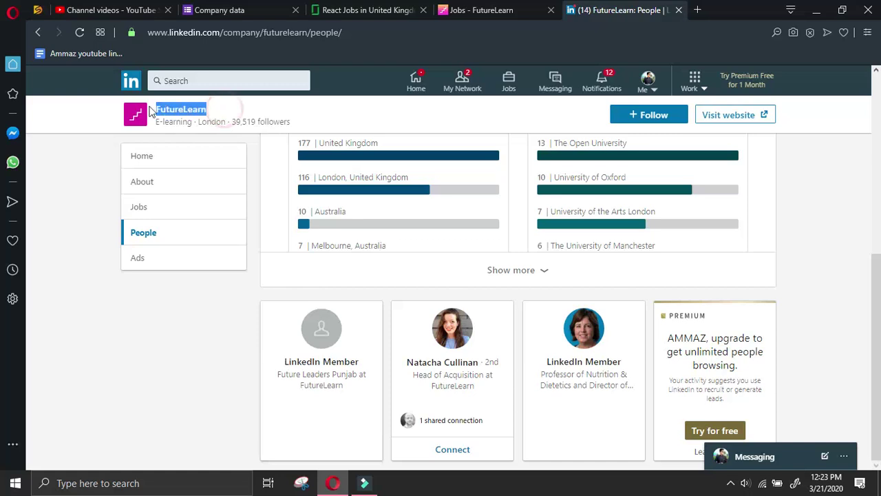
# Search Google in a new tab for 'manager at FutureLearn linkedin'
pyautogui.click(697, 10)
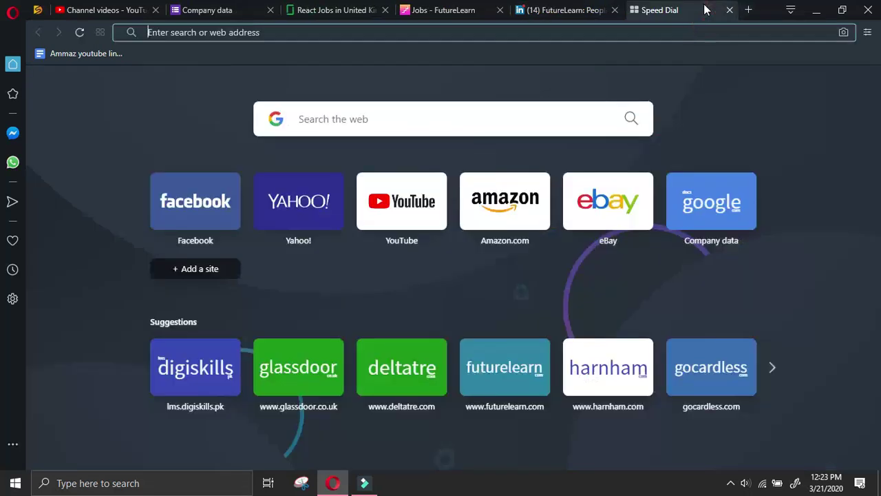
pyautogui.write('manager at')
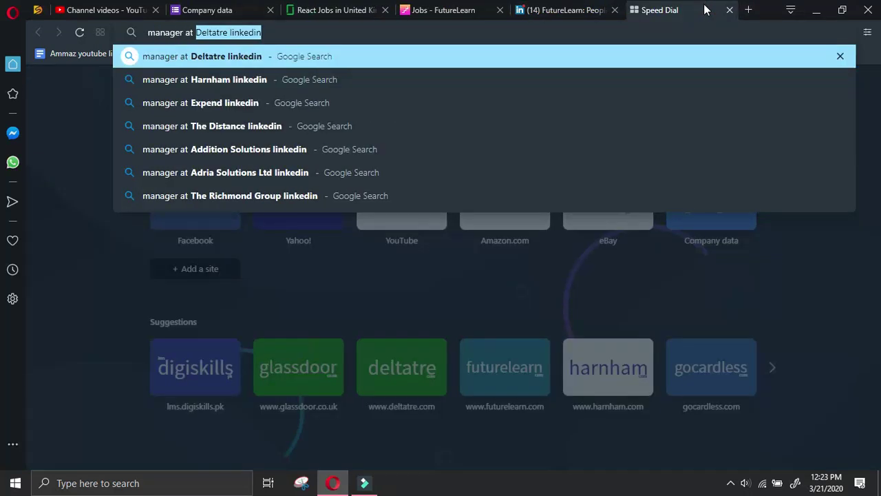
pyautogui.hotkey('ctrl', 'v')
pyautogui.write('linkedin')
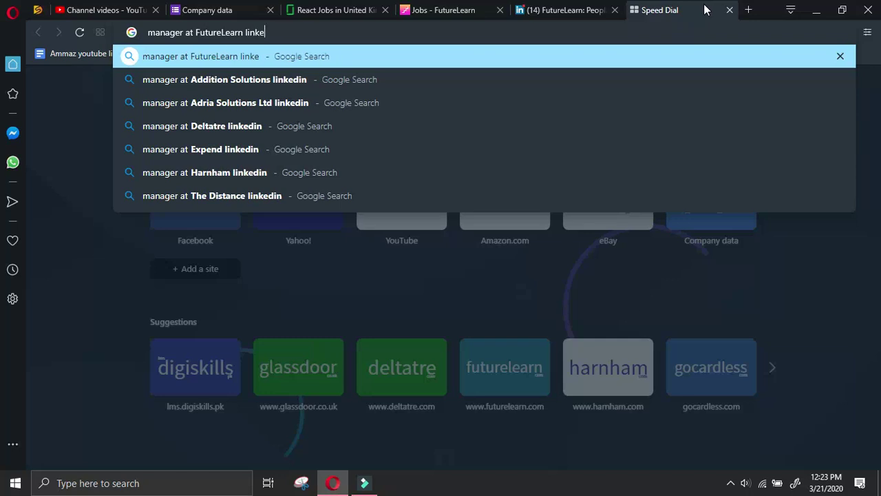
pyautogui.press('Return')
# Select FutureLearn's careers e-mail address on its jobs page
pyautogui.click(558, 8)
pyautogui.click(447, 10)
pyautogui.click(562, 14)
pyautogui.click(444, 10)
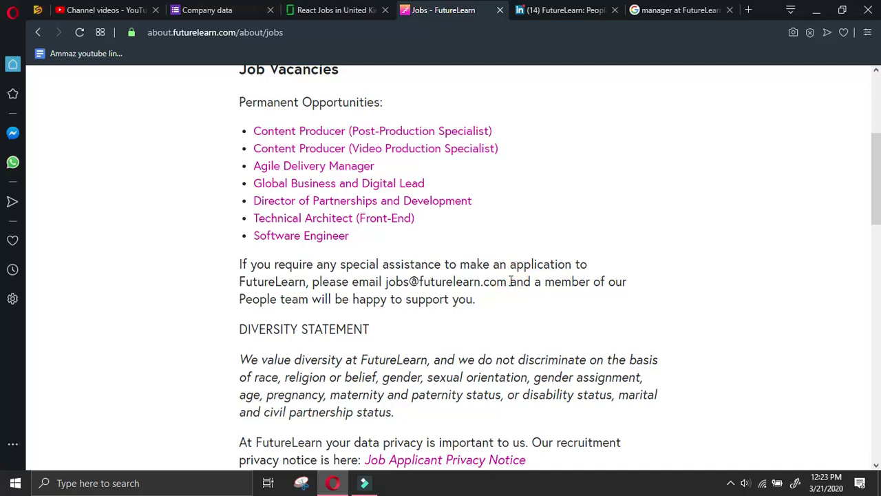
pyautogui.moveTo(511, 281); pyautogui.dragTo(385, 282)
pyautogui.hotkey('ctrl', 'c')
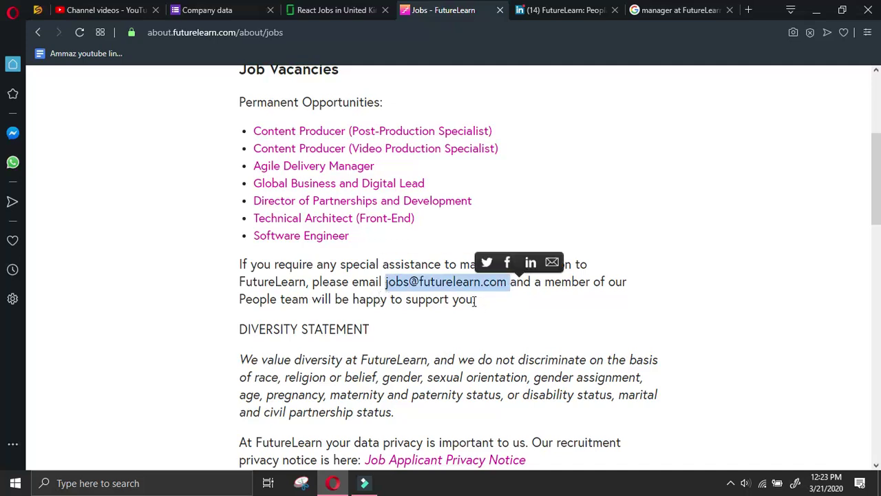
# Paste the careers e-mail into the form's careers email question
pyautogui.click(207, 9)
pyautogui.scroll(5, 295, 220)
pyautogui.scroll(-9, 327, 259)
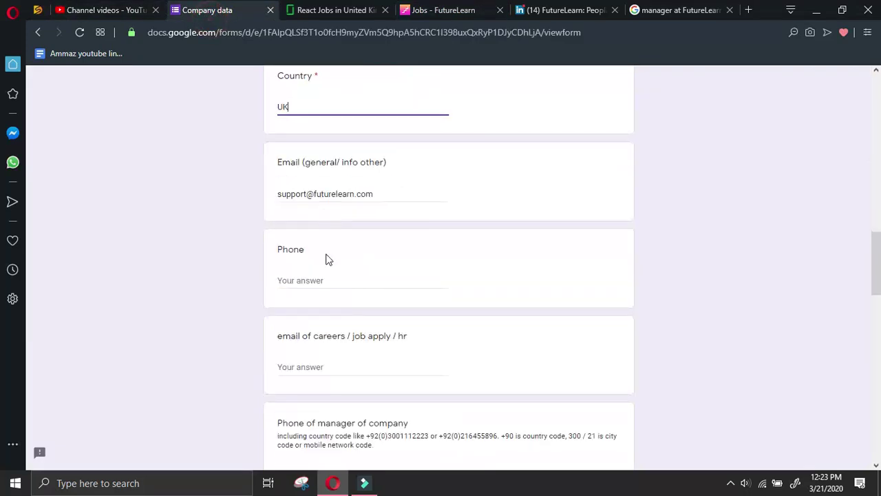
pyautogui.scroll(-2, 329, 282)
pyautogui.click(338, 240)
pyautogui.hotkey('ctrl', 'v')
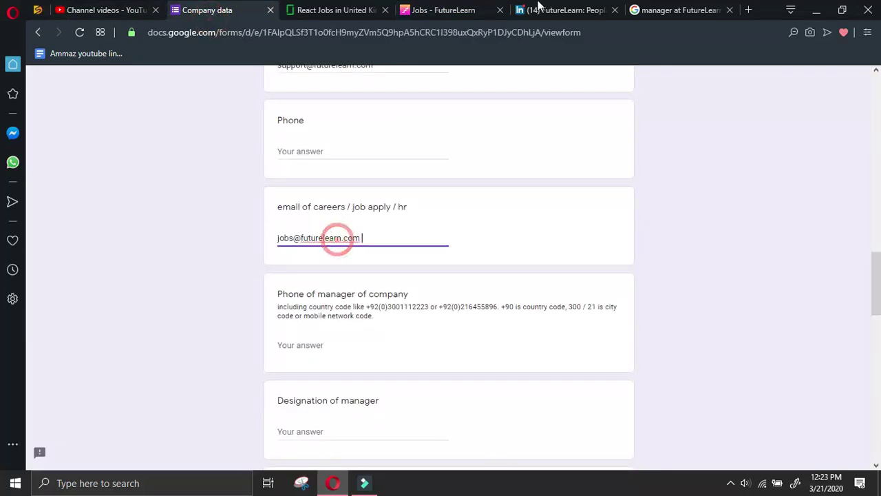
pyautogui.click(585, 9)
pyautogui.click(645, 10)
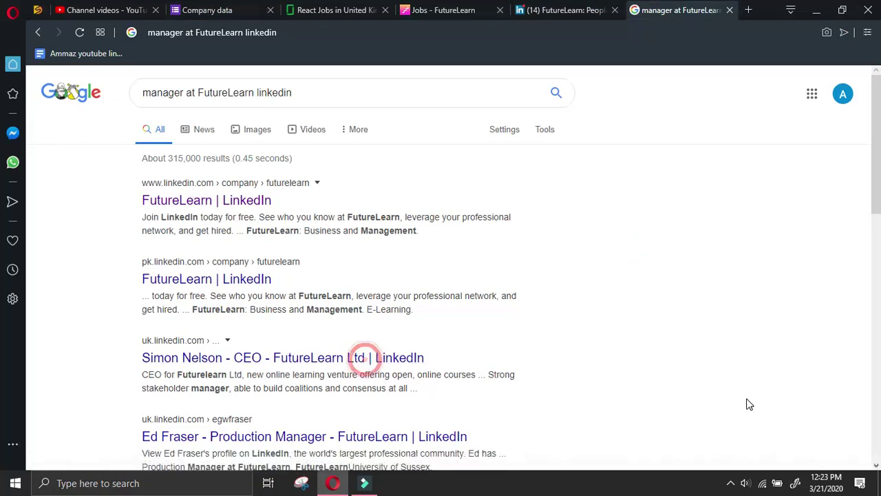
# Reload the manager search results and open the FutureLearn Production Manager profile result
pyautogui.press('F5')
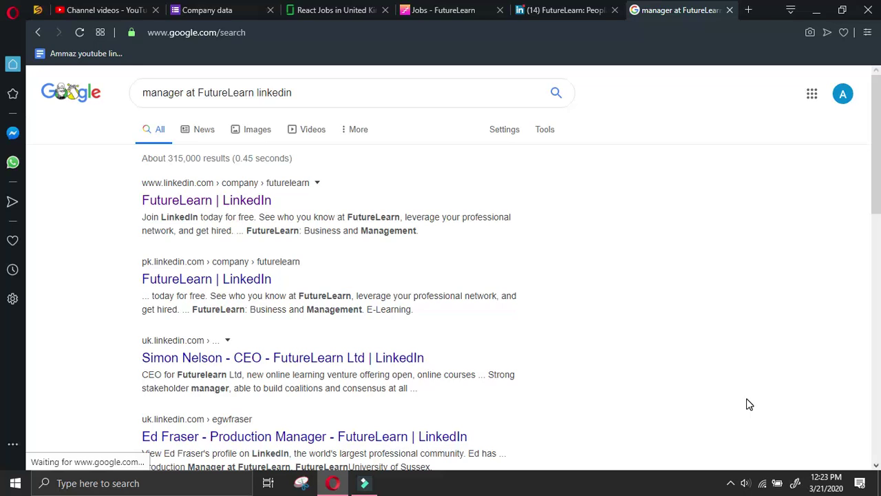
pyautogui.scroll(-2, 496, 295)
pyautogui.click(421, 310)
pyautogui.click(592, 17)
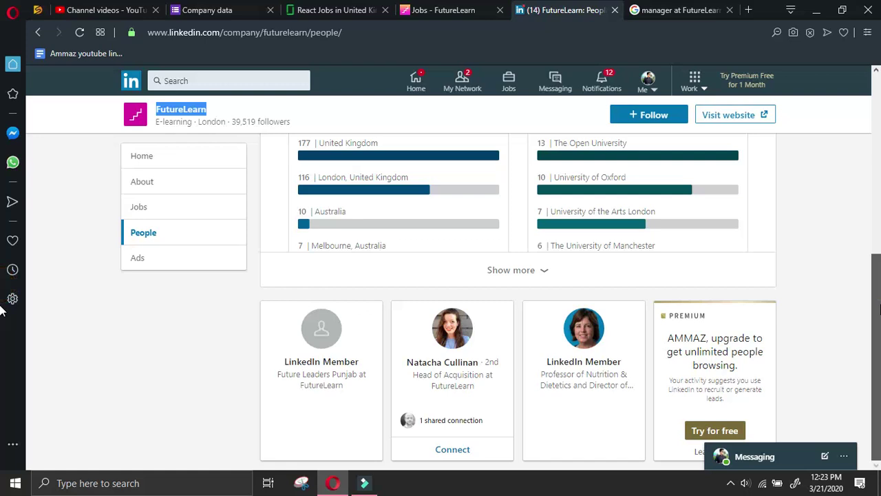
pyautogui.press('Home')
pyautogui.click(320, 9)
pyautogui.click(417, 14)
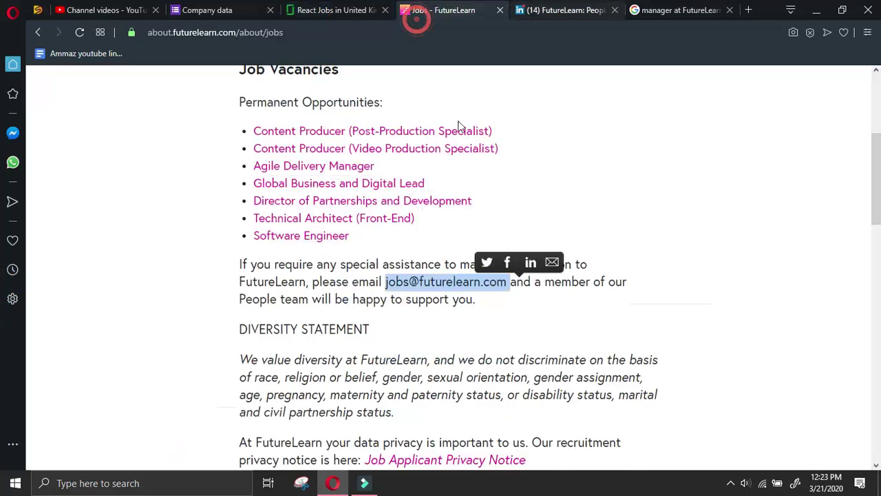
pyautogui.click(114, 10)
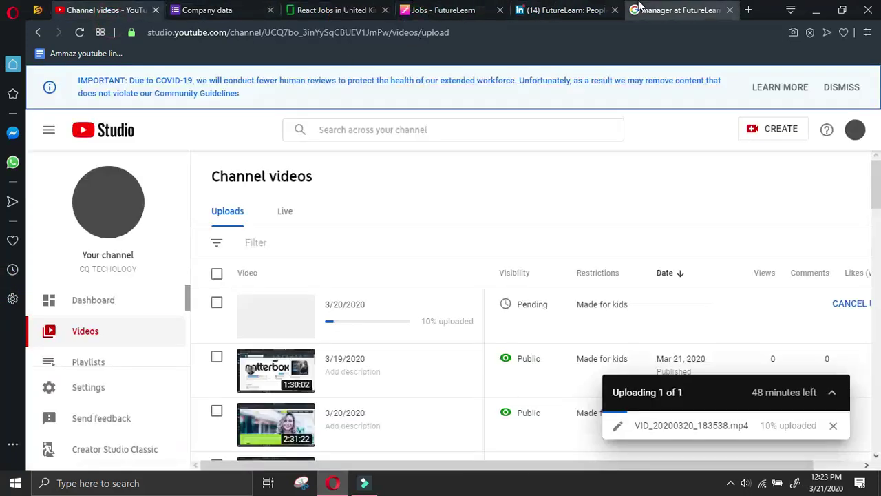
pyautogui.click(640, 8)
pyautogui.scroll(-2, 630, 203)
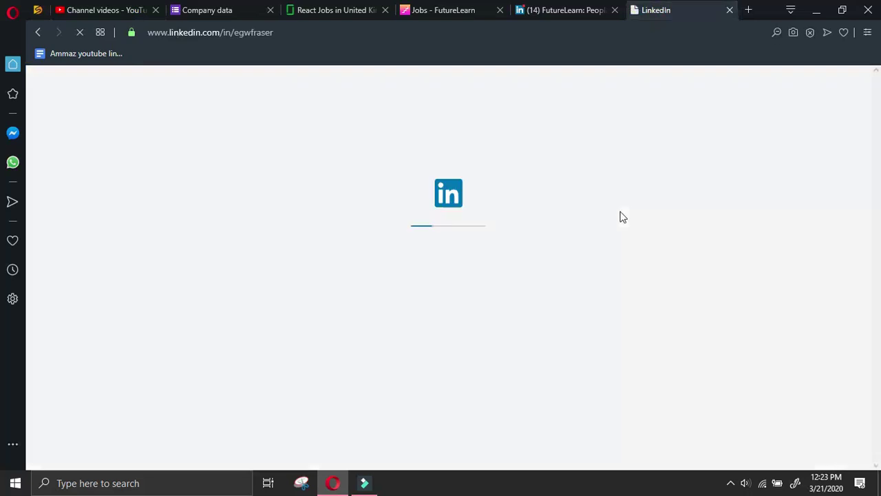
pyautogui.click(574, 8)
pyautogui.click(655, 9)
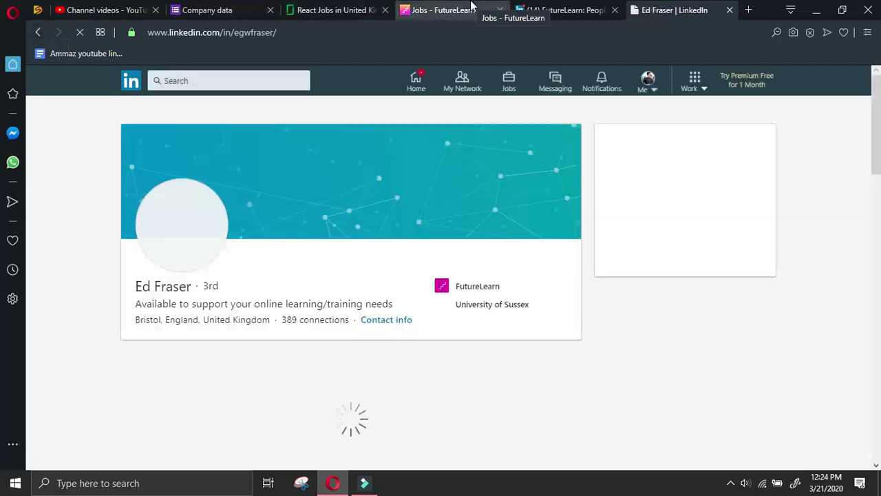
# Return to the search results and open the Product Manager's LinkedIn profile instead
pyautogui.scroll(-5, 272, 257)
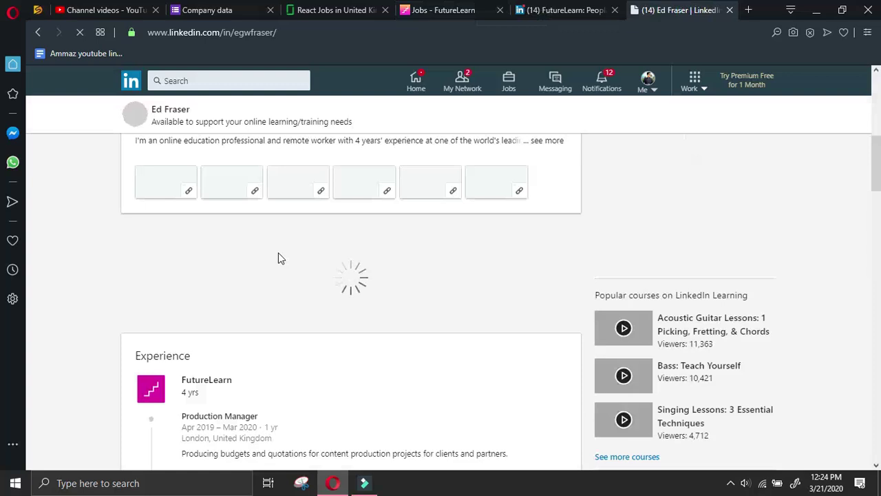
pyautogui.scroll(-2, 279, 254)
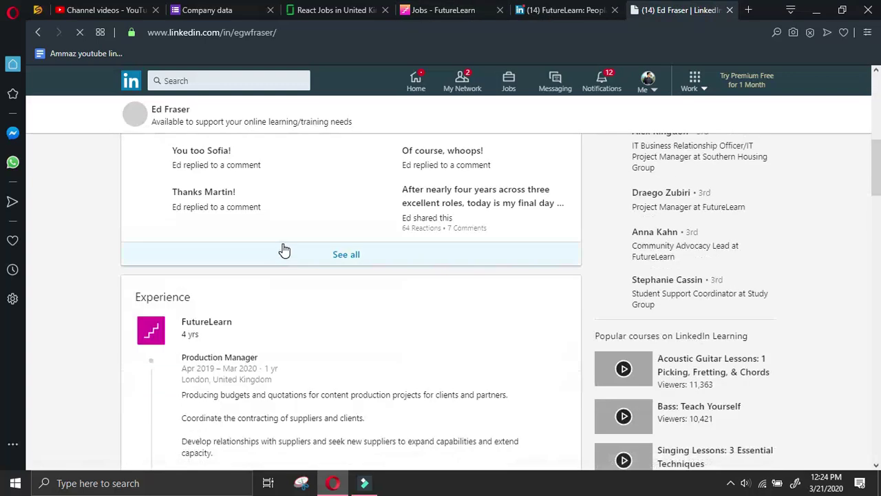
pyautogui.click(38, 33)
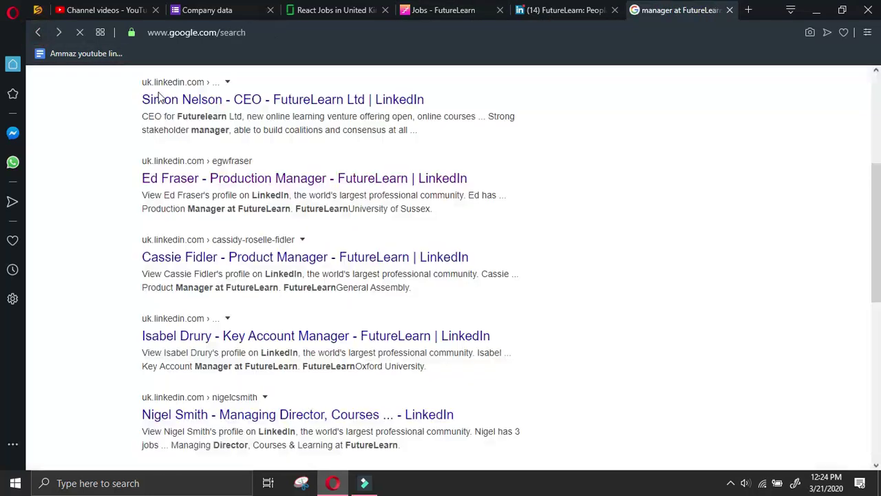
pyautogui.click(417, 256)
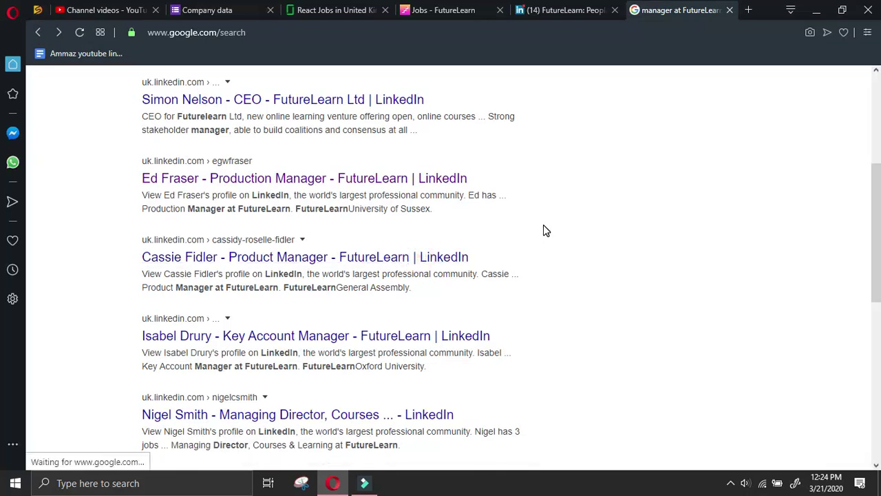
# Close the FutureLearn people and jobs tabs, restoring the jobs tab afterwards
pyautogui.click(556, 12)
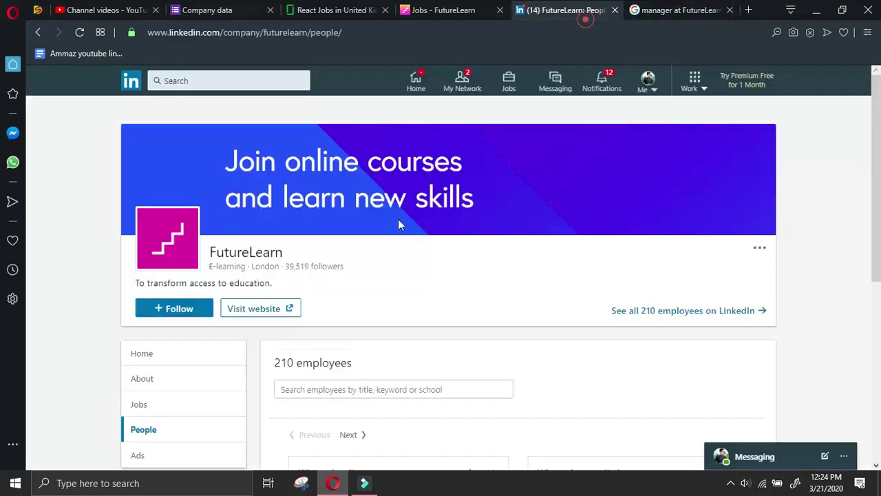
pyautogui.scroll(-5, 415, 236)
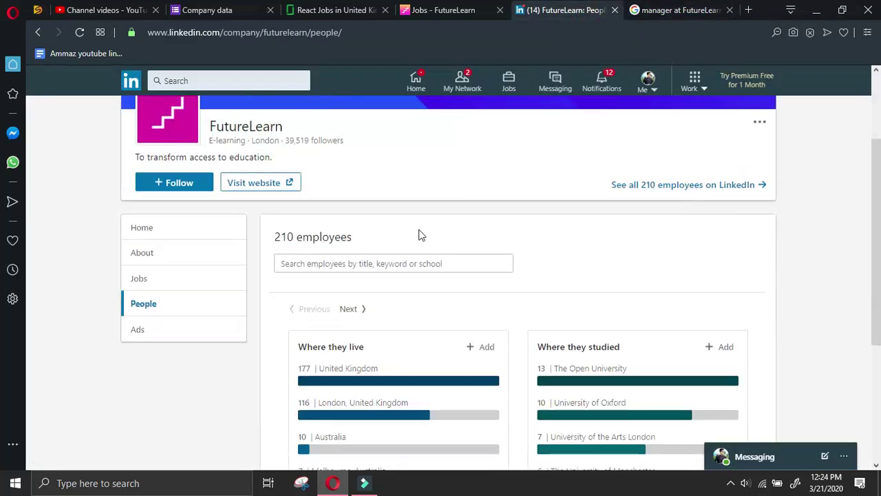
pyautogui.scroll(5, 443, 224)
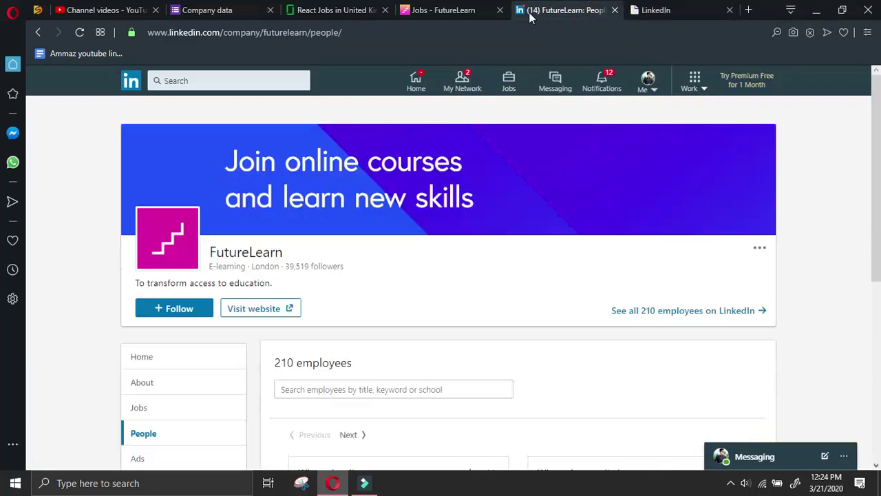
pyautogui.click(614, 10)
pyautogui.click(465, 11)
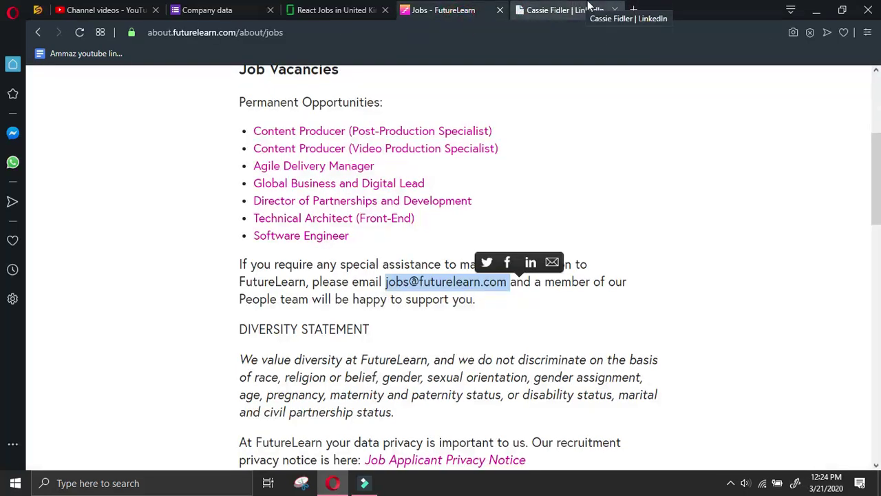
pyautogui.scroll(-7, 633, 213)
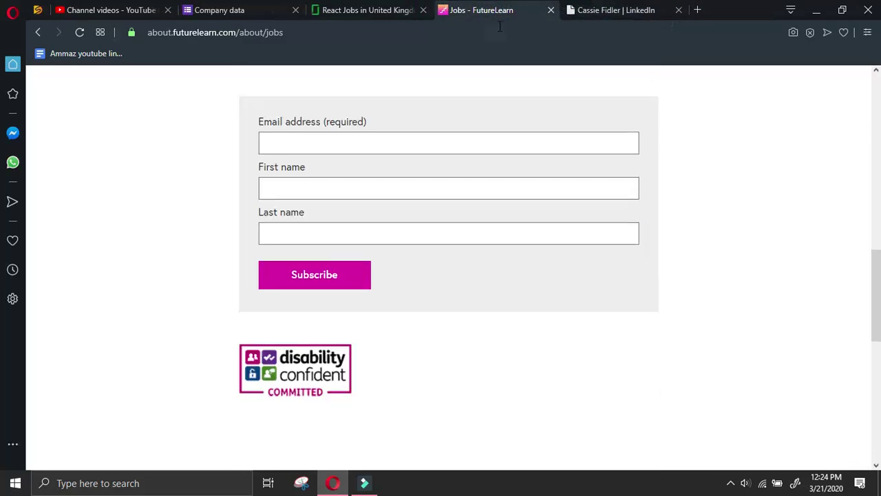
pyautogui.click(551, 9)
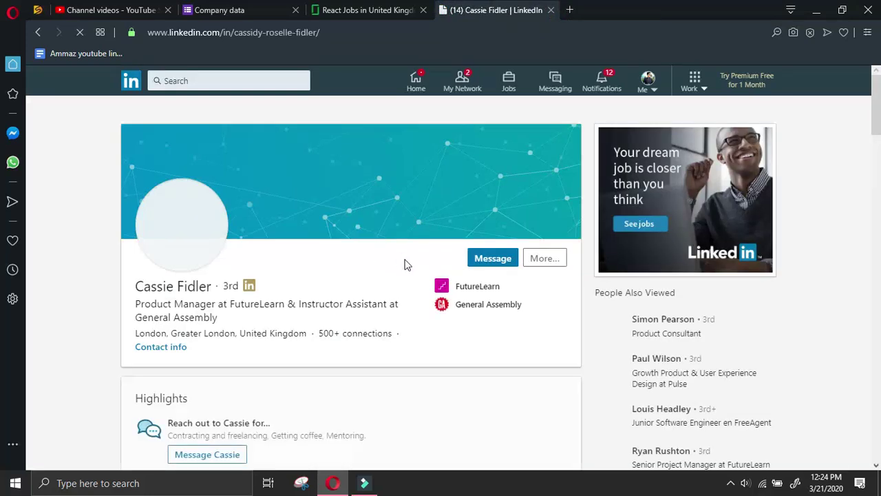
pyautogui.rightClick(608, 7)
pyautogui.click(637, 30)
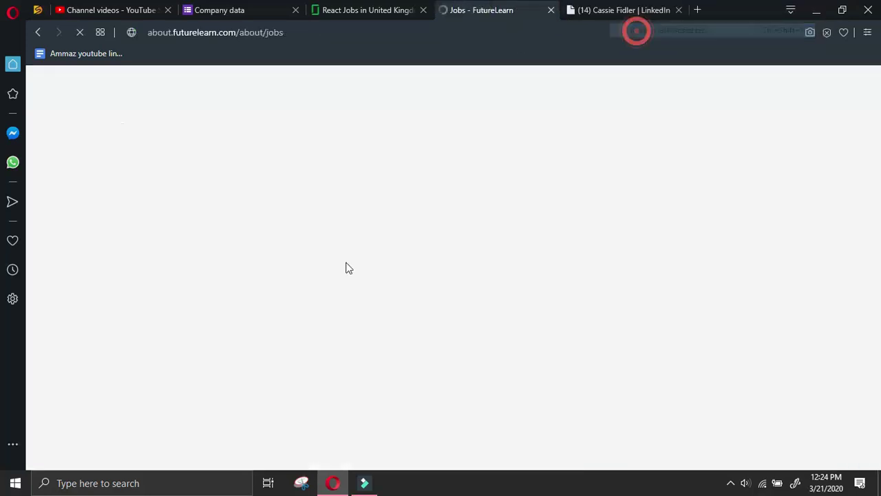
pyautogui.click(559, 9)
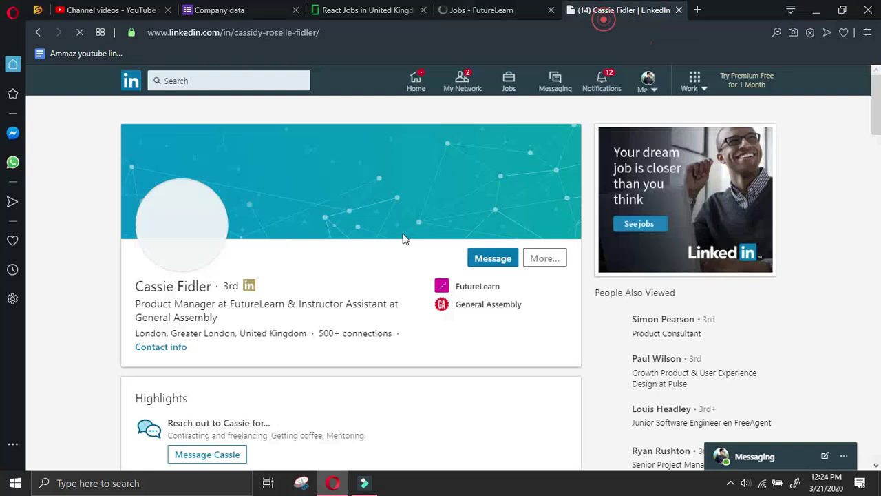
# Send the Product Manager a LinkedIn connection invitation and copy her name from the profile
pyautogui.click(549, 264)
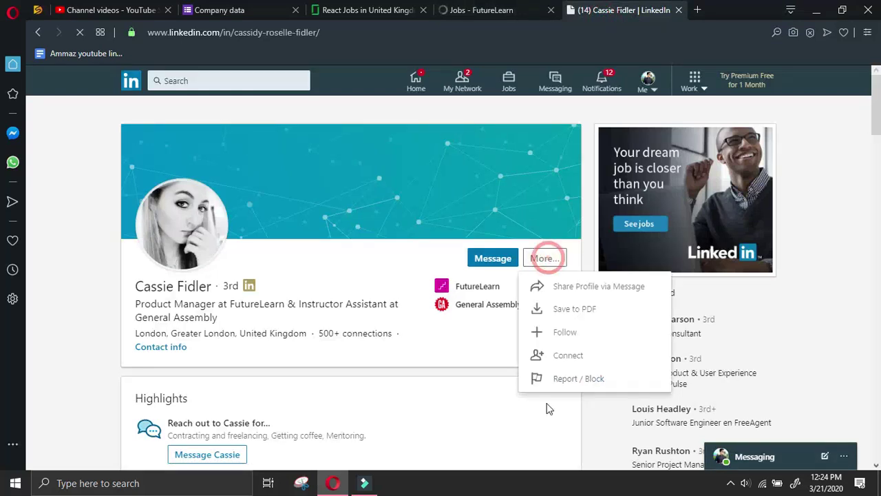
pyautogui.click(565, 355)
pyautogui.click(580, 189)
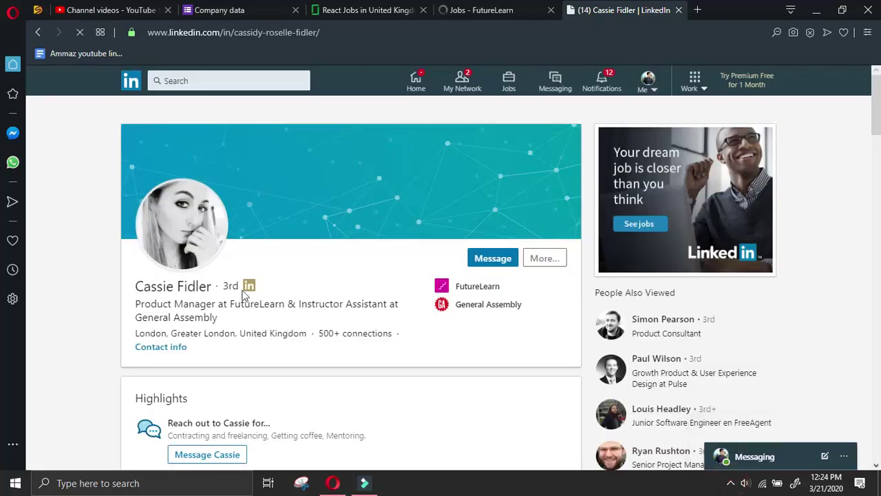
pyautogui.click(135, 284)
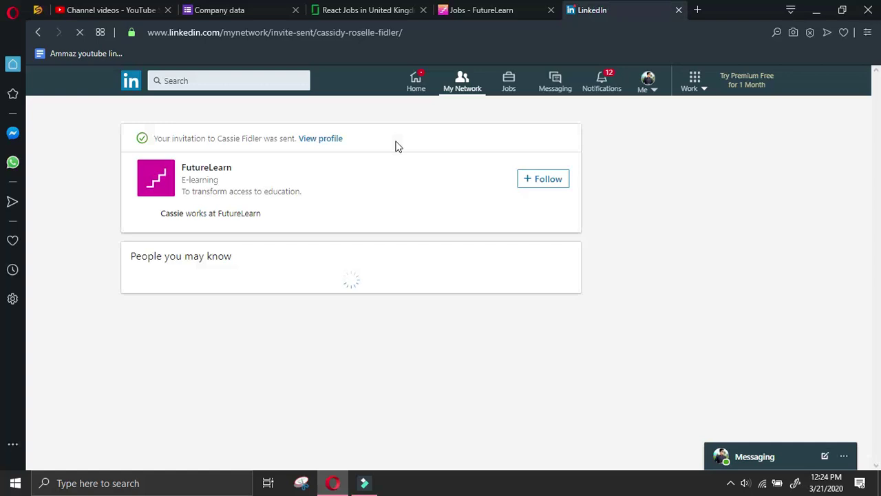
pyautogui.click(331, 138)
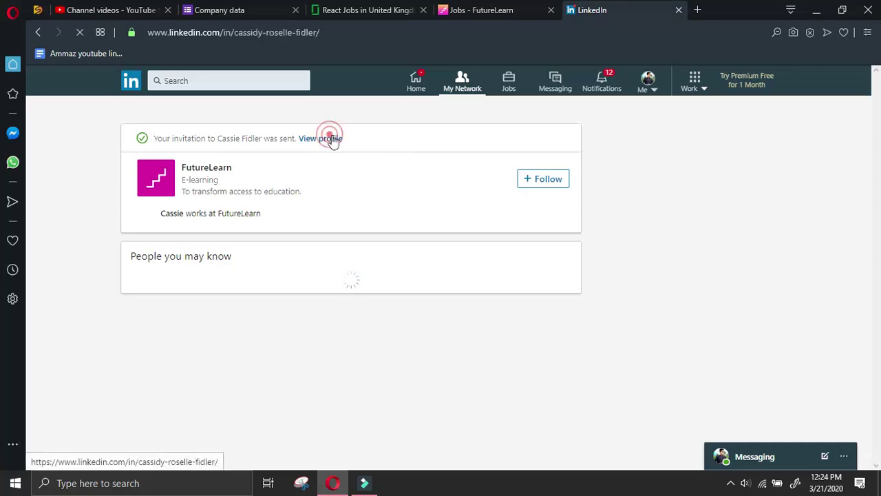
pyautogui.moveTo(137, 286); pyautogui.dragTo(208, 289)
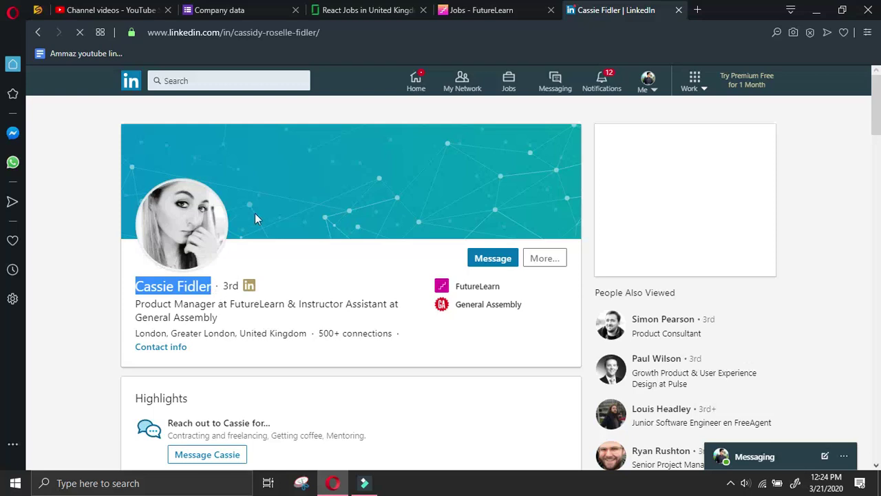
pyautogui.click(234, 9)
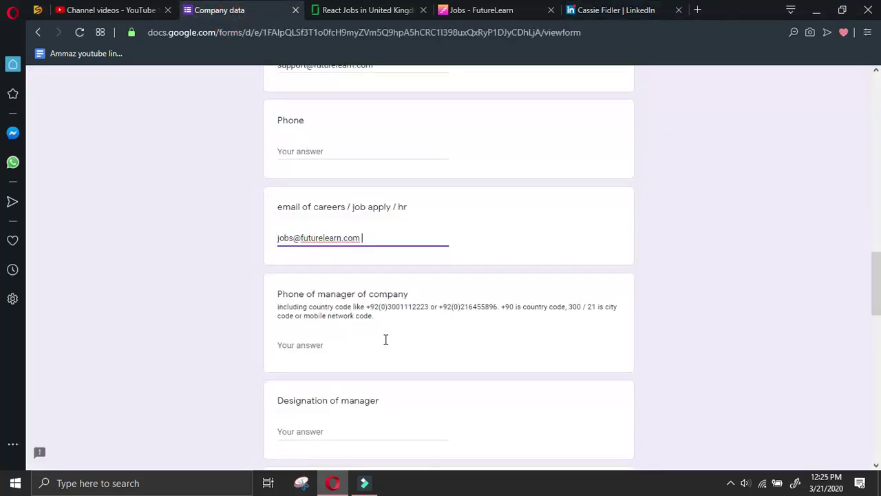
# Paste the manager's copied name into the Name of manager answer
pyautogui.scroll(-2, 349, 344)
pyautogui.scroll(2, 351, 321)
pyautogui.scroll(-4, 341, 296)
pyautogui.click(327, 274)
pyautogui.click(338, 163)
pyautogui.click(370, 171)
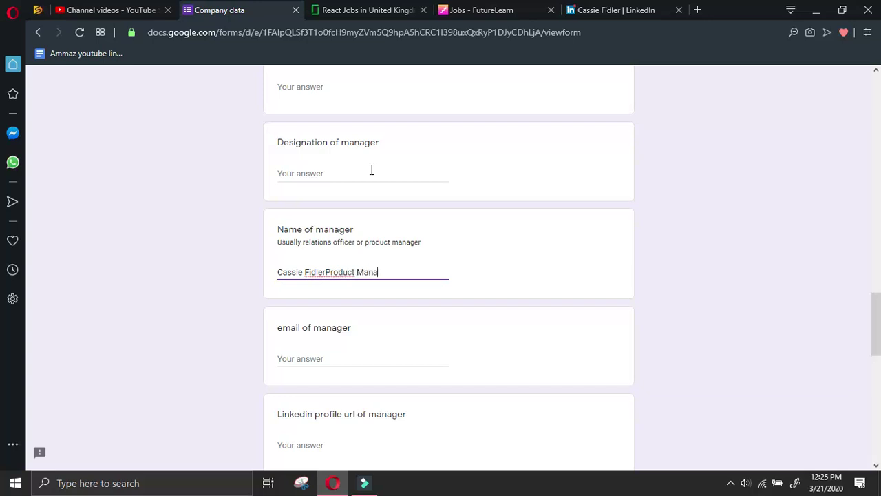
pyautogui.moveTo(323, 271); pyautogui.dragTo(241, 273)
pyautogui.hotkey('ctrl', 'c')
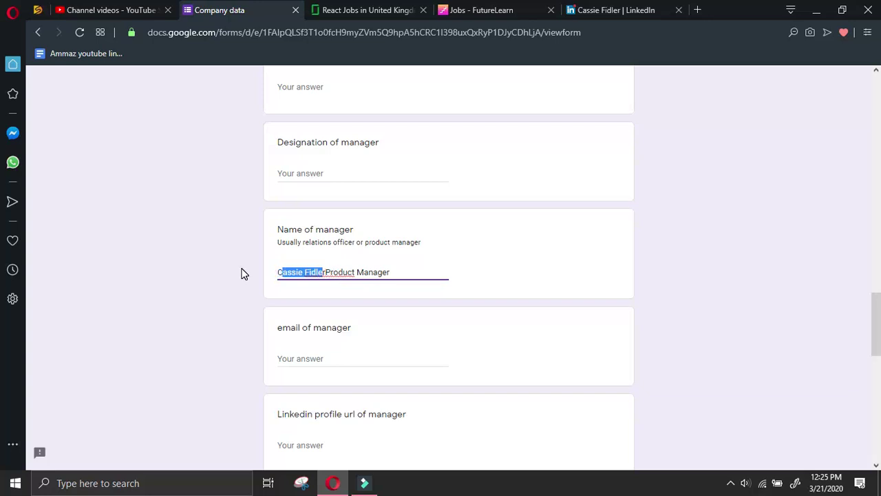
pyautogui.press('Left')
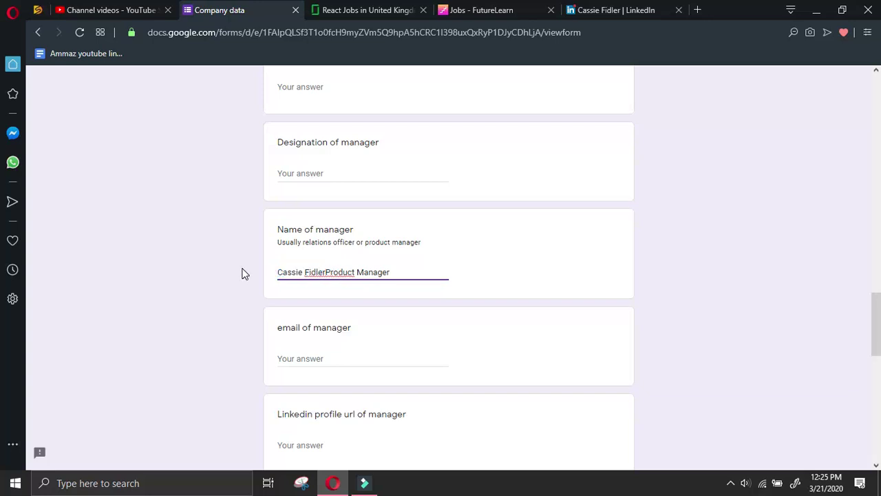
# Move 'Product Manager' out of the name answer into Designation of manager
pyautogui.click(346, 357)
pyautogui.hotkey('ctrl', 'v')
pyautogui.moveTo(389, 272); pyautogui.dragTo(329, 271)
pyautogui.hotkey('ctrl', 'c')
pyautogui.click(350, 172)
pyautogui.hotkey('ctrl', 'v')
pyautogui.tripleClick(405, 273)
pyautogui.moveTo(276, 357); pyautogui.dragTo(389, 343)
pyautogui.hotkey('ctrl', 'c')
pyautogui.tripleClick(404, 272)
pyautogui.hotkey('ctrl', 'v')
pyautogui.write('r')
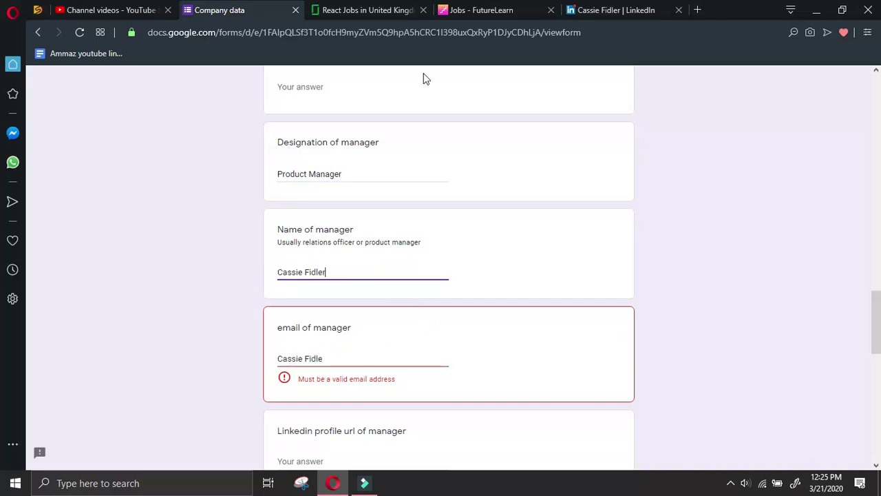
# Copy the manager's LinkedIn profile URL via the Share profile message
pyautogui.click(585, 10)
pyautogui.click(348, 278)
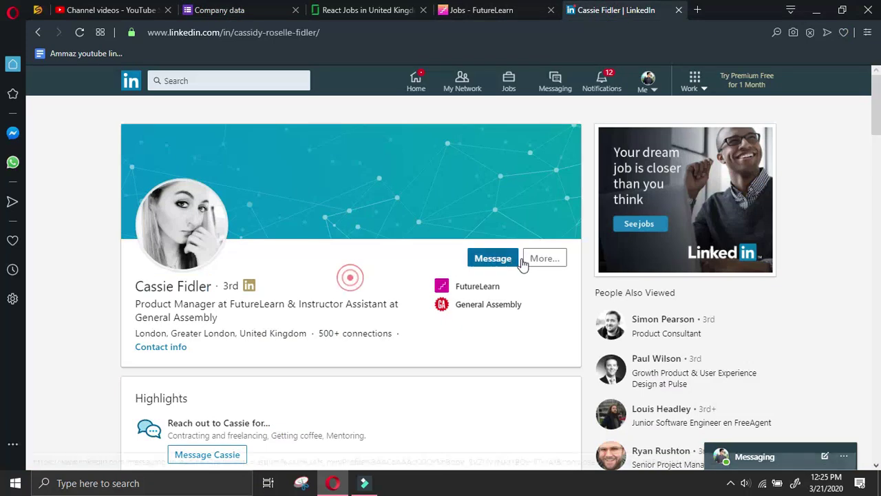
pyautogui.click(555, 258)
pyautogui.click(556, 287)
pyautogui.moveTo(612, 436); pyautogui.dragTo(462, 390)
pyautogui.hotkey('ctrl', 'c')
# Clear the manager email answer and paste the profile URL into the LinkedIn answer
pyautogui.click(218, 9)
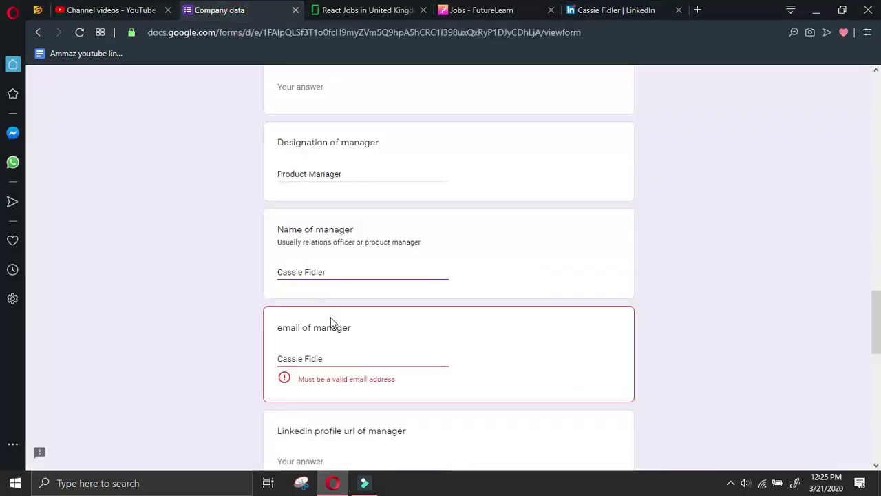
pyautogui.scroll(-2, 346, 247)
pyautogui.tripleClick(347, 230)
pyautogui.press('BackSpace')
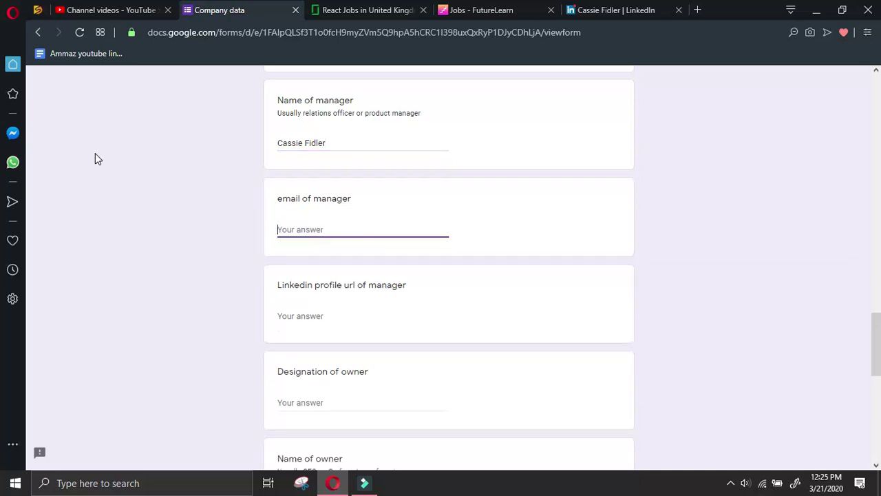
pyautogui.hotkey('ctrl', 'v')
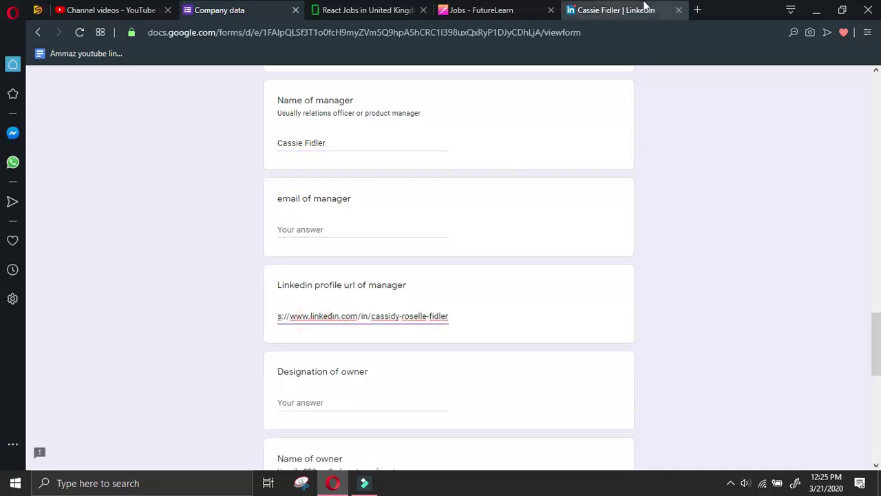
# Close the LinkedIn message box and go back to the manager search results
pyautogui.click(640, 10)
pyautogui.click(680, 251)
pyautogui.click(549, 264)
pyautogui.click(309, 295)
pyautogui.click(37, 33)
pyautogui.click(37, 32)
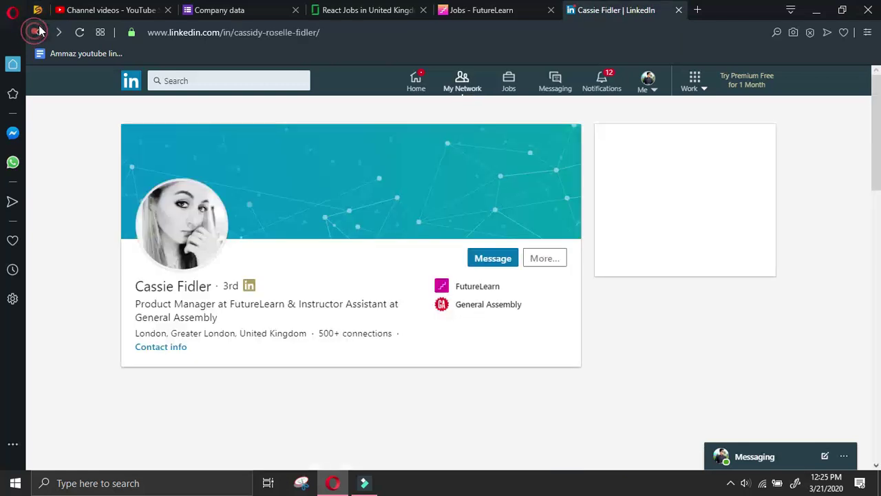
pyautogui.click(37, 33)
pyautogui.scroll(4, 252, 151)
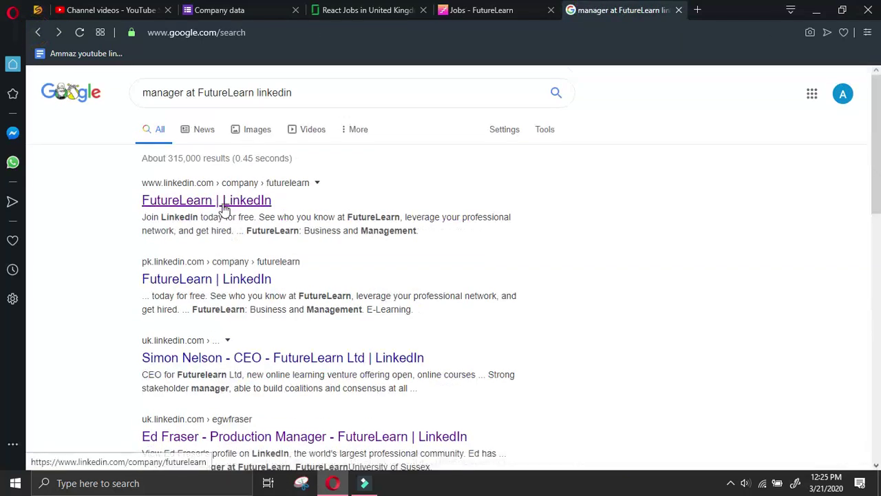
# Search 'ceo at FutureLearn linkedin' and open the CEO's Crunchbase profile result
pyautogui.doubleClick(150, 92)
pyautogui.write('ceo')
pyautogui.press('Return')
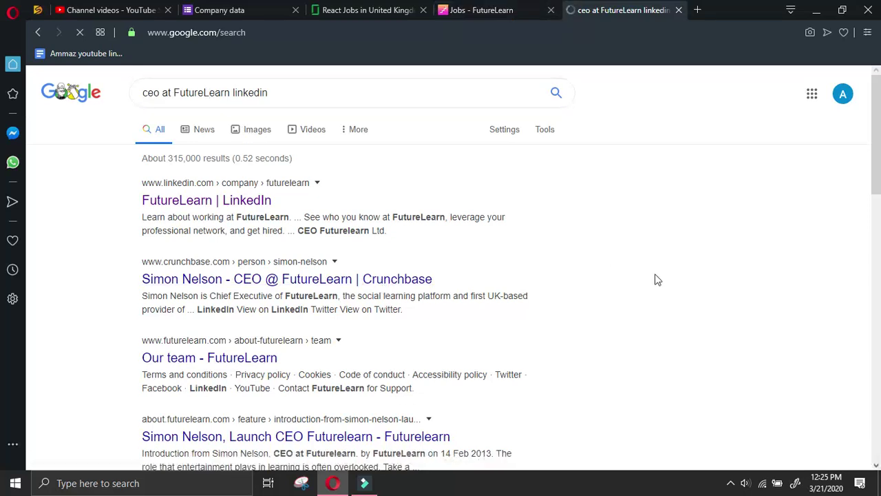
pyautogui.click(203, 92)
pyautogui.scroll(-4, 639, 257)
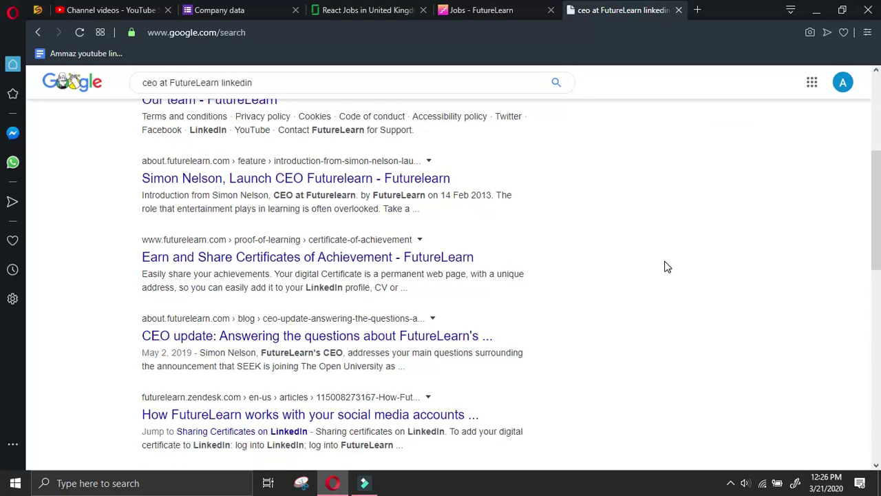
pyautogui.scroll(-5, 661, 269)
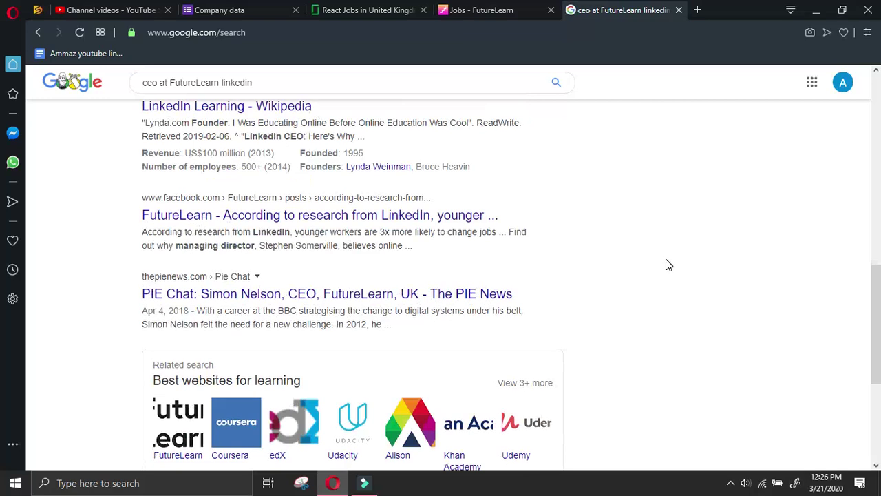
pyautogui.scroll(10, 665, 259)
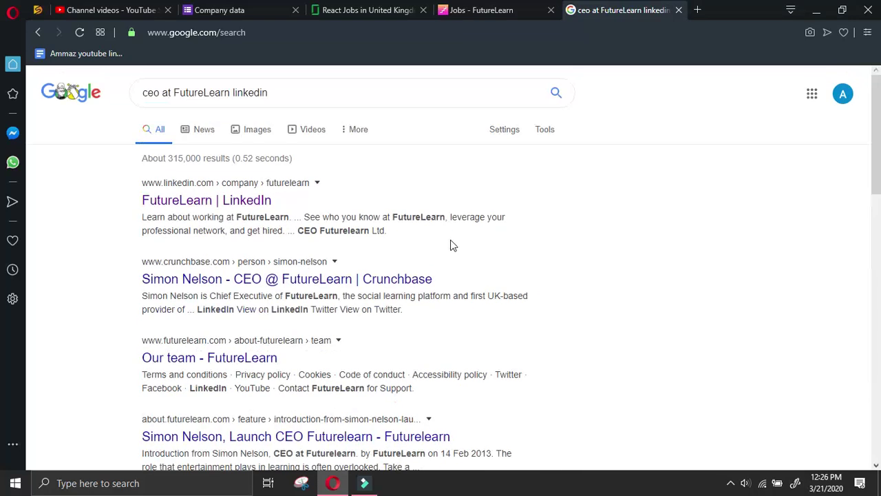
pyautogui.click(376, 275)
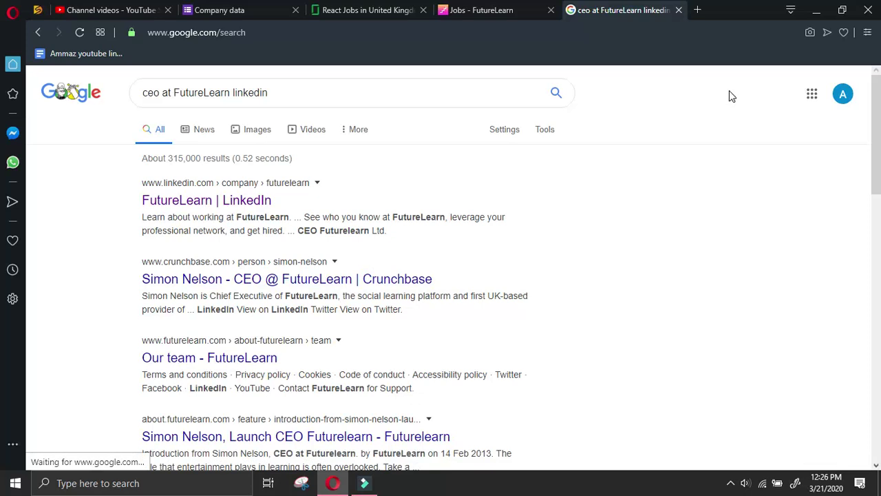
pyautogui.click(473, 9)
# Open Press from the FutureLearn footer, then view the CEO's Crunchbase profile
pyautogui.scroll(-4, 473, 199)
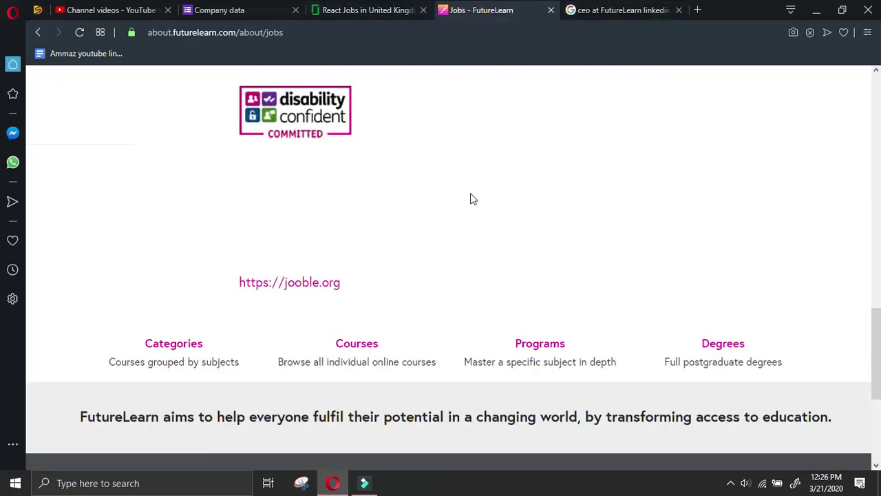
pyautogui.scroll(-4, 479, 188)
pyautogui.scroll(2, 479, 188)
pyautogui.scroll(-2, 479, 188)
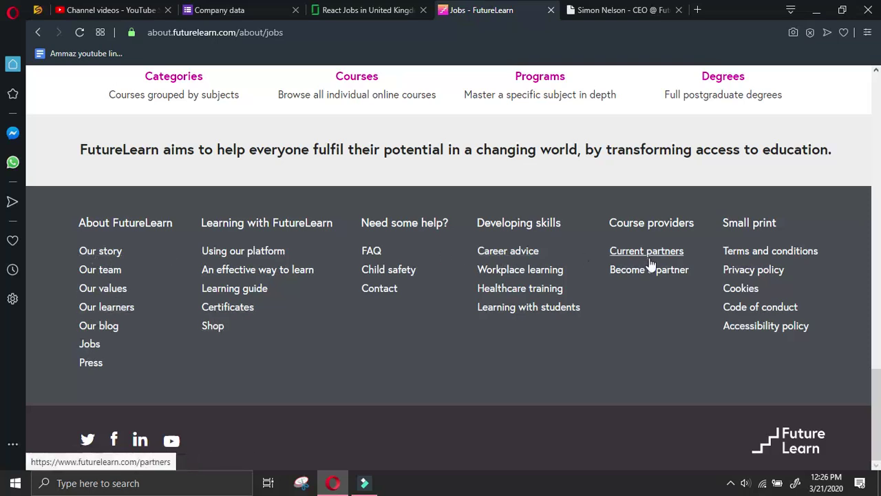
pyautogui.click(90, 362)
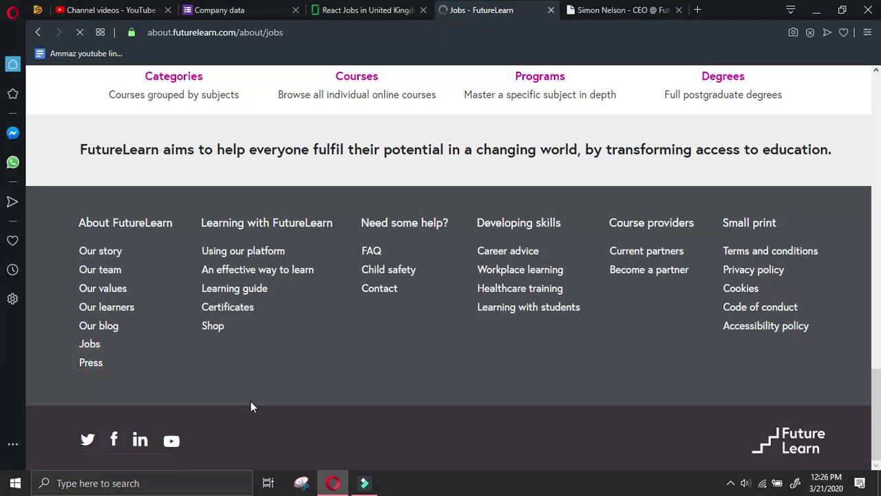
pyautogui.click(623, 10)
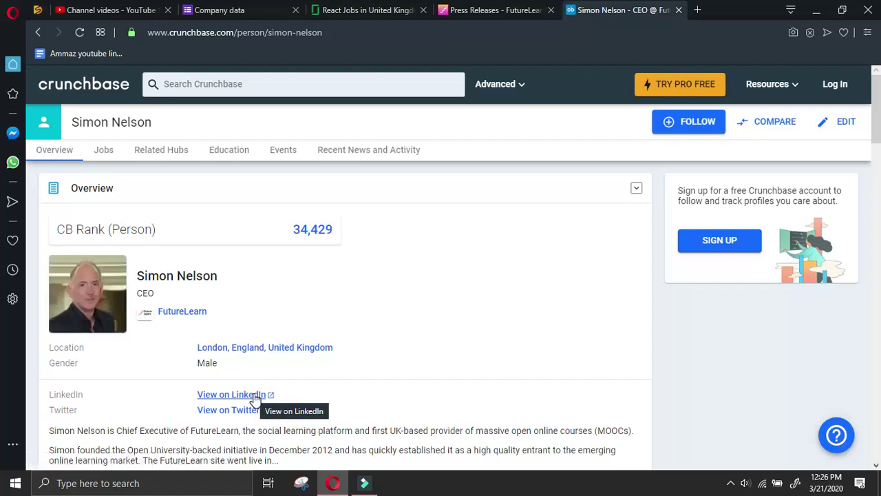
# Open the CEO's LinkedIn profile from Crunchbase, restoring the accidentally closed Crunchbase tab
pyautogui.click(250, 394)
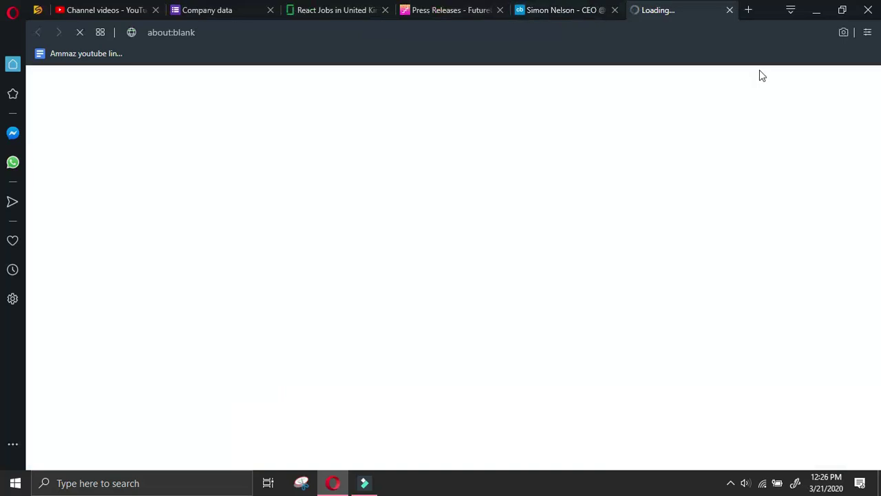
pyautogui.click(615, 11)
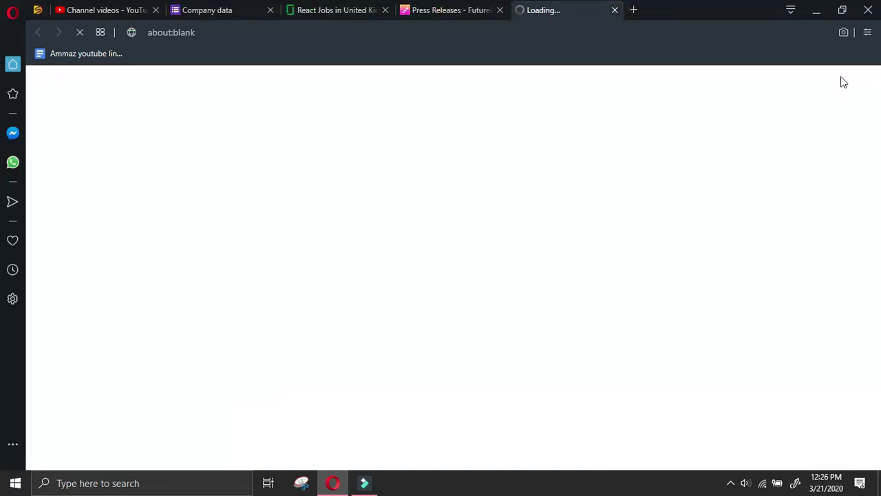
pyautogui.rightClick(726, 14)
pyautogui.click(740, 31)
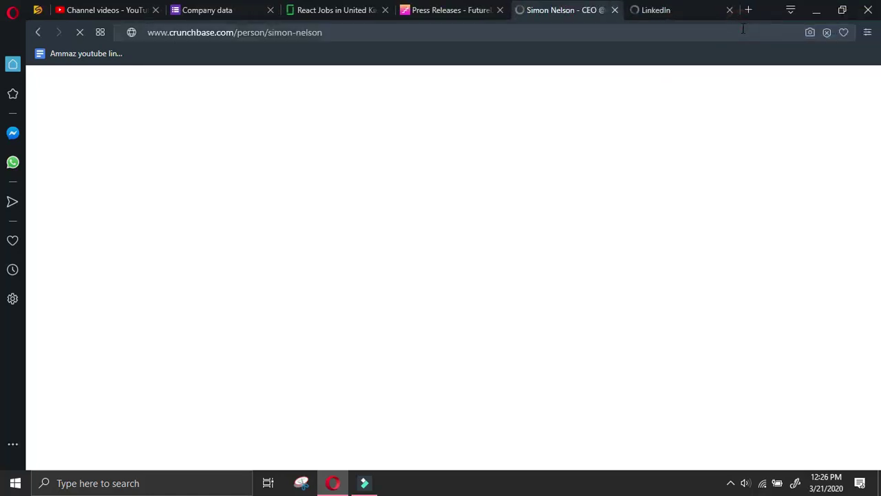
pyautogui.click(658, 13)
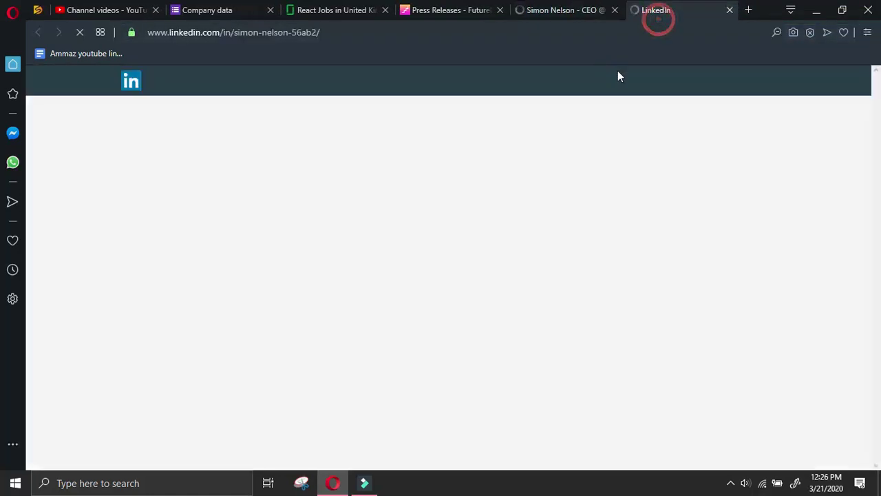
pyautogui.click(557, 10)
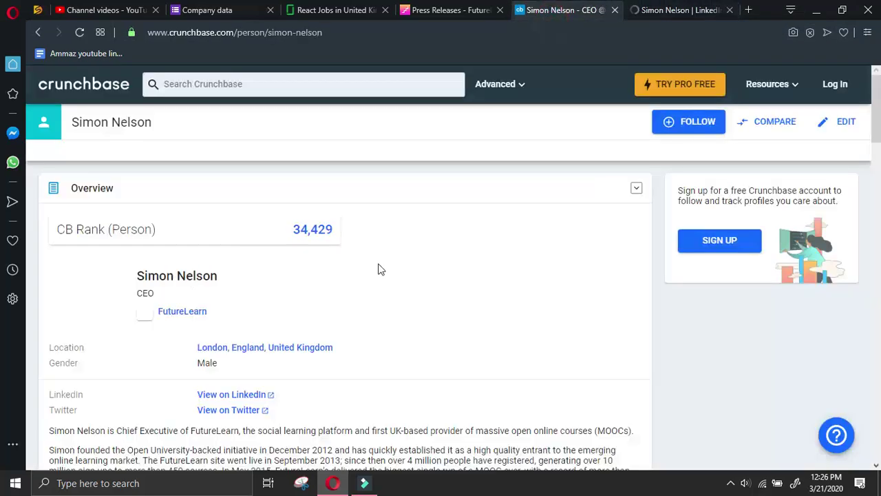
# Expand and read the CEO's Crunchbase biography and career details, then close that tab
pyautogui.scroll(-4, 383, 265)
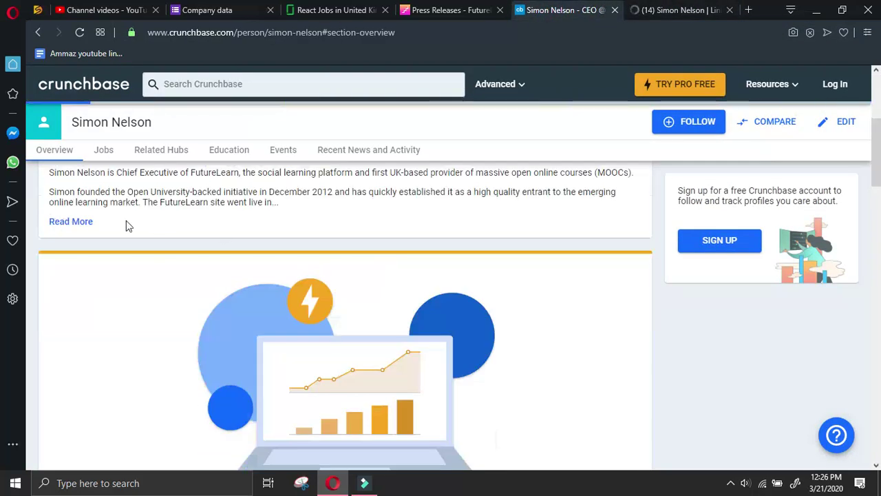
pyautogui.click(70, 221)
pyautogui.scroll(-1, 399, 246)
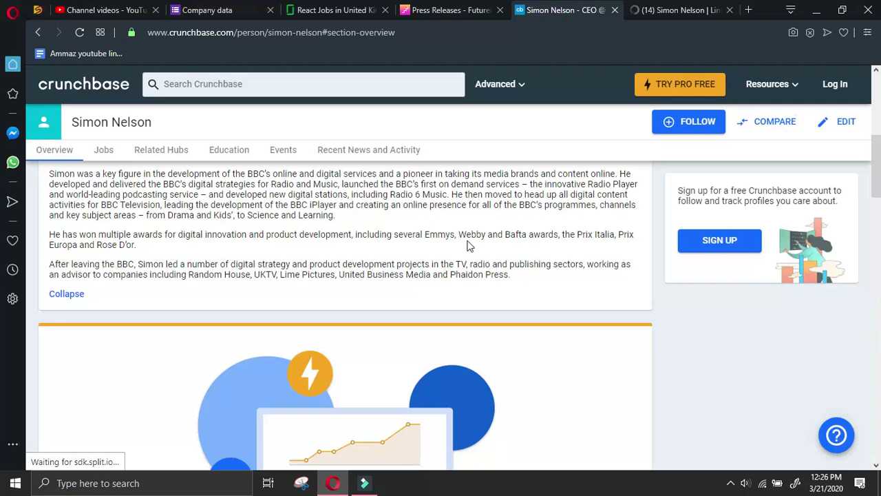
pyautogui.scroll(2, 595, 222)
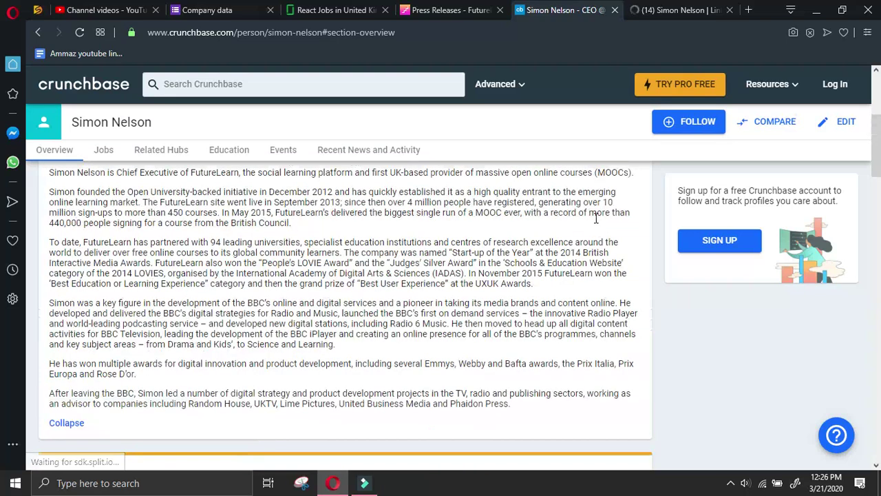
pyautogui.scroll(2, 597, 217)
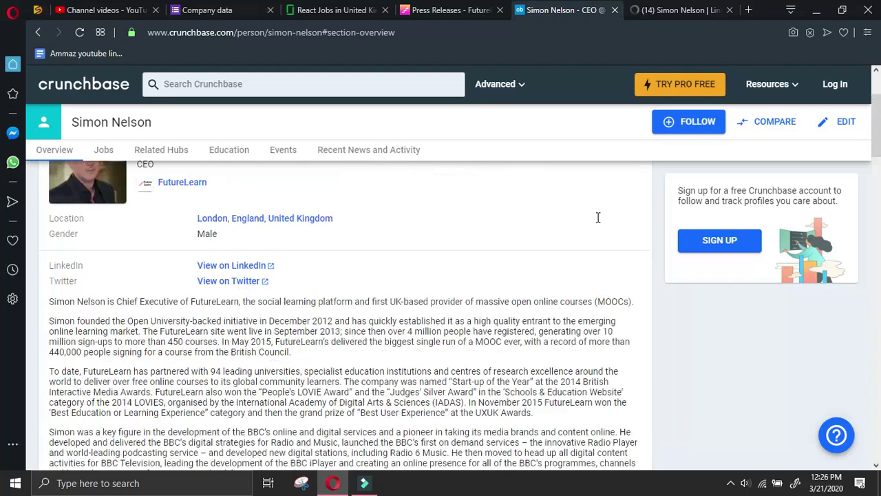
pyautogui.scroll(-12, 597, 217)
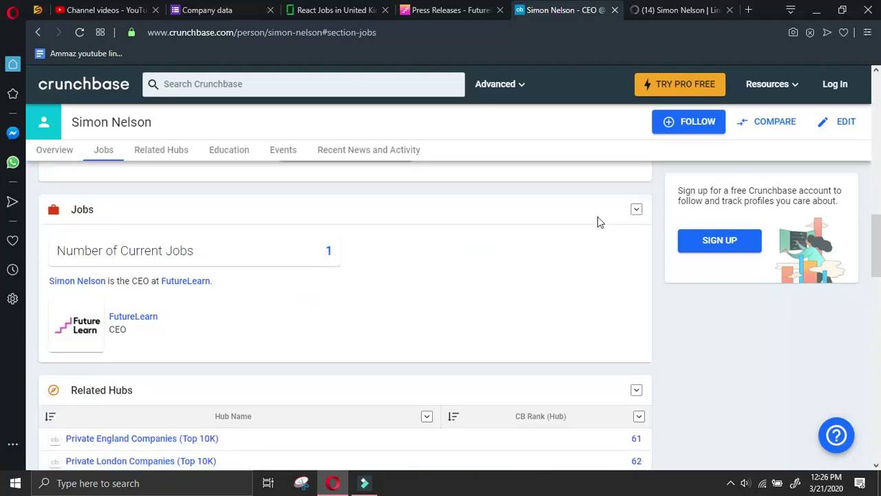
pyautogui.scroll(-2, 598, 222)
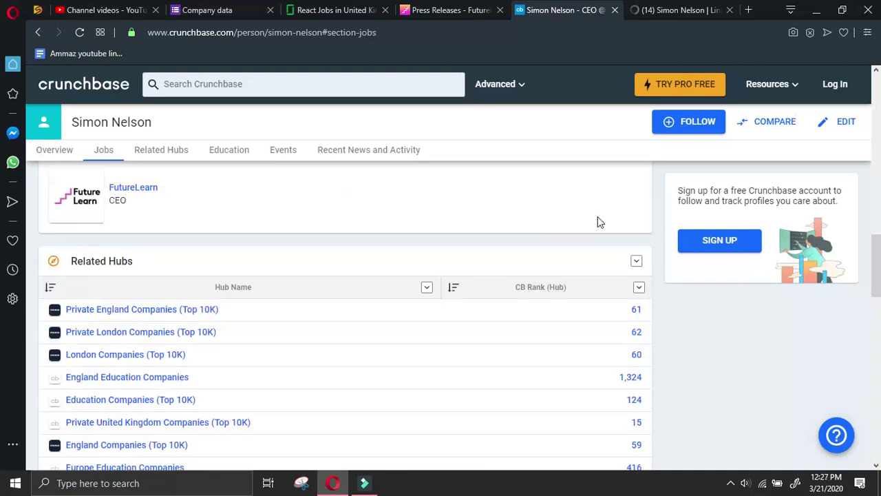
pyautogui.scroll(-4, 597, 221)
pyautogui.scroll(-2, 597, 221)
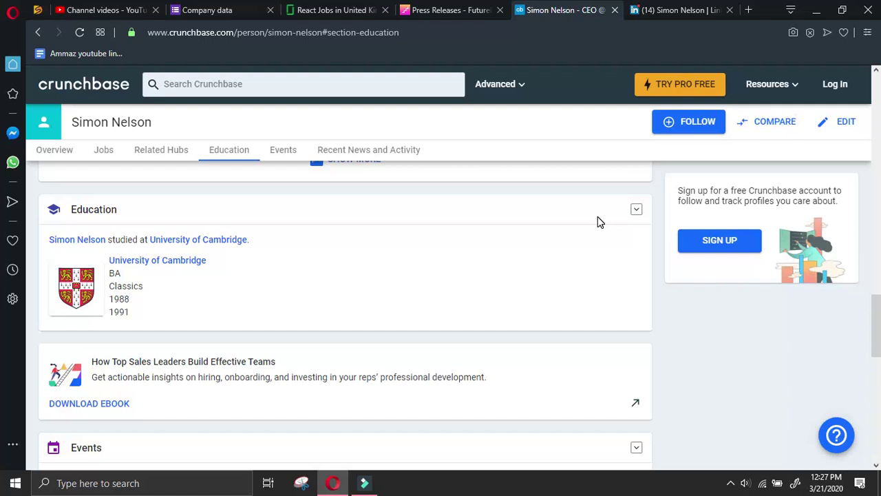
pyautogui.scroll(-2, 597, 222)
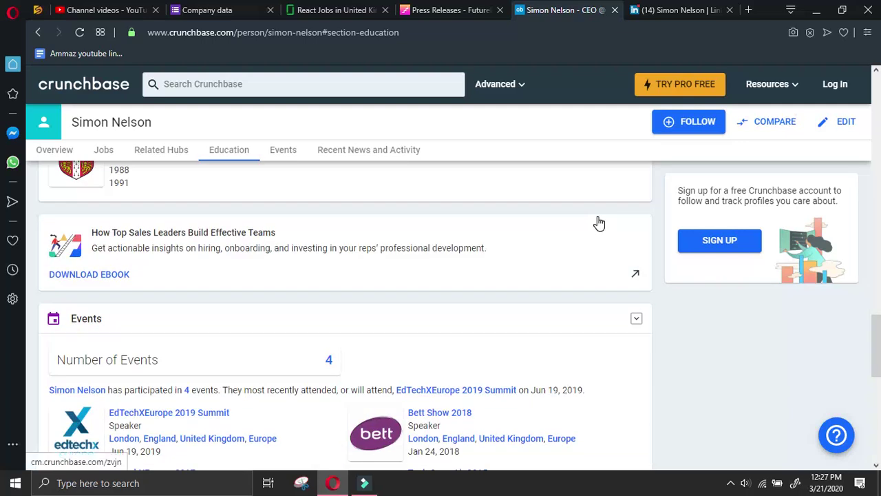
pyautogui.scroll(-2, 598, 222)
pyautogui.scroll(-4, 598, 222)
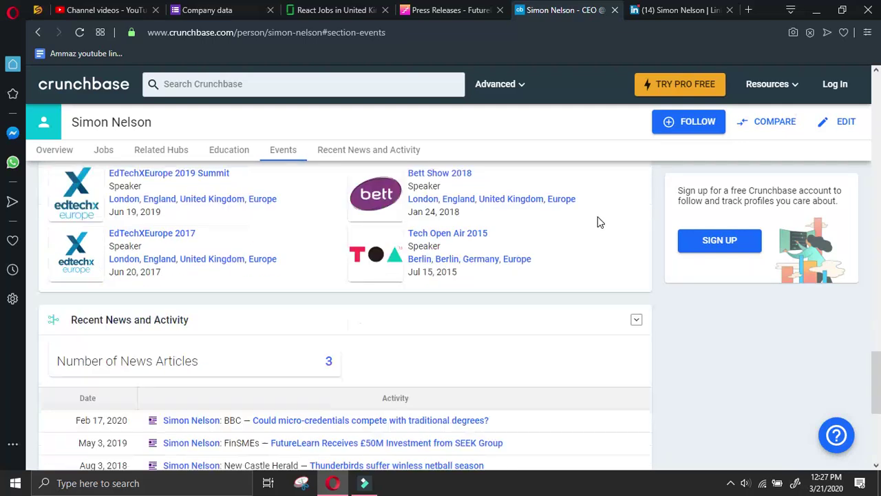
pyautogui.scroll(-2, 597, 222)
pyautogui.scroll(12, 597, 222)
pyautogui.click(616, 10)
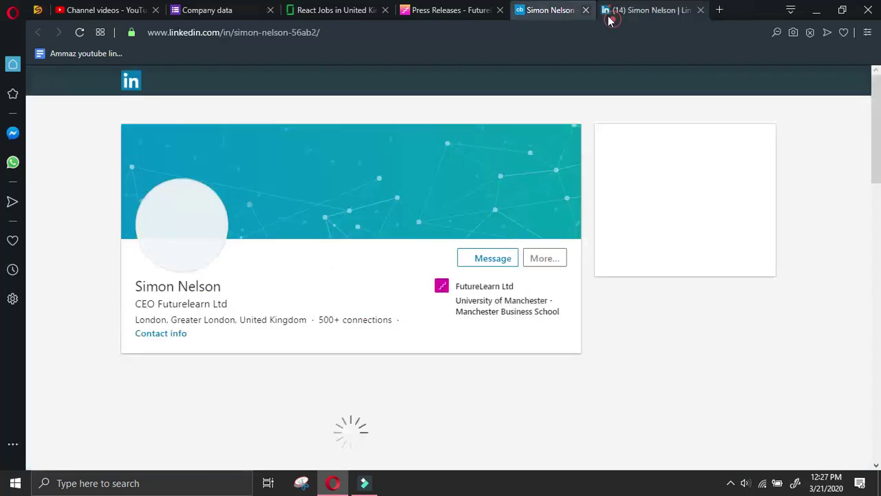
# Send the CEO a LinkedIn connection invitation and copy his name
pyautogui.click(543, 257)
pyautogui.click(583, 355)
pyautogui.click(582, 184)
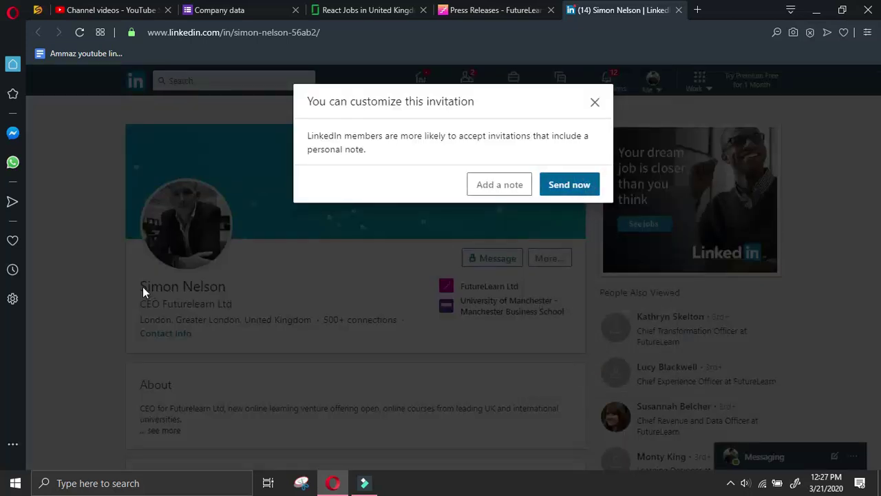
pyautogui.click(575, 187)
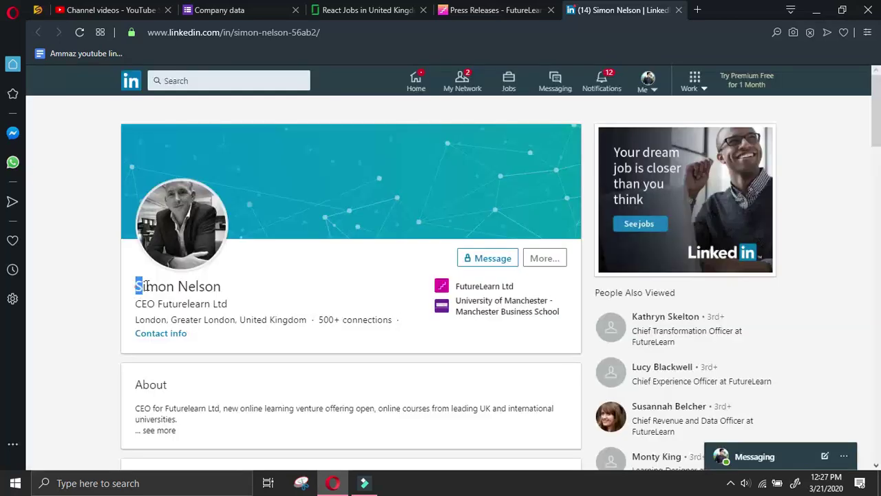
pyautogui.moveTo(135, 286); pyautogui.dragTo(221, 280)
pyautogui.hotkey('ctrl', 'c')
# Enter the CEO's name as Name of owner and 'CEO' as Designation of owner
pyautogui.click(219, 10)
pyautogui.scroll(-5, 331, 289)
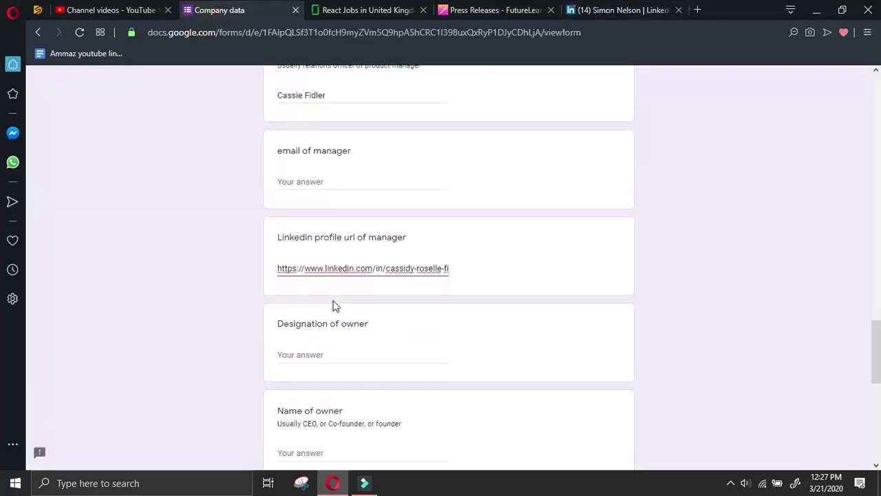
pyautogui.scroll(2, 327, 244)
pyautogui.click(326, 242)
pyautogui.hotkey('ctrl', 'v')
pyautogui.click(336, 141)
pyautogui.write('cEO')
# Copy the CEO's LinkedIn profile URL via the share-by-message option
pyautogui.click(667, 8)
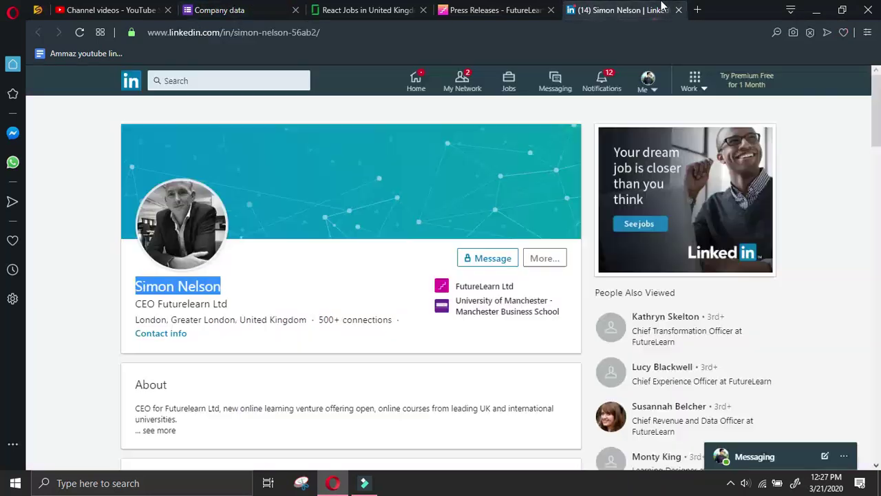
pyautogui.click(531, 257)
pyautogui.click(564, 283)
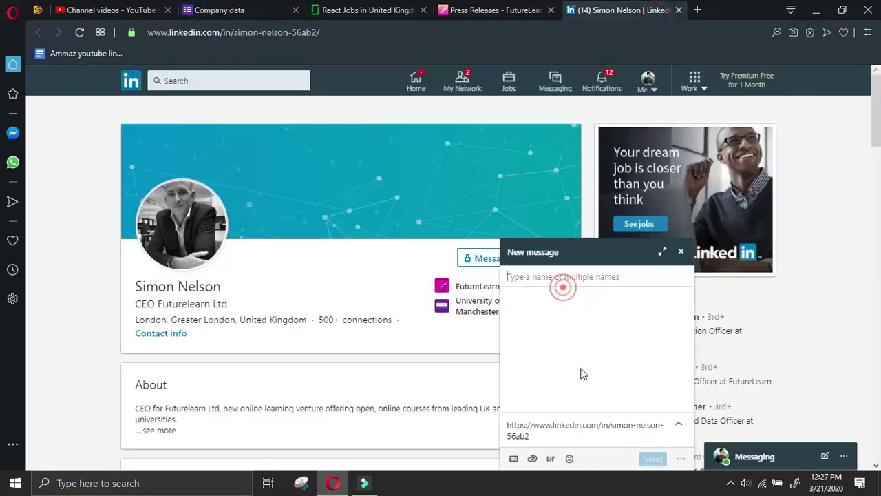
pyautogui.tripleClick(598, 438)
# Fill Phone of owner with '-' and paste the CEO's profile URL into the LinkedIn field
pyautogui.click(219, 9)
pyautogui.click(311, 326)
pyautogui.scroll(-2, 313, 327)
pyautogui.write('-')
pyautogui.click(319, 380)
pyautogui.hotkey('ctrl', 'v')
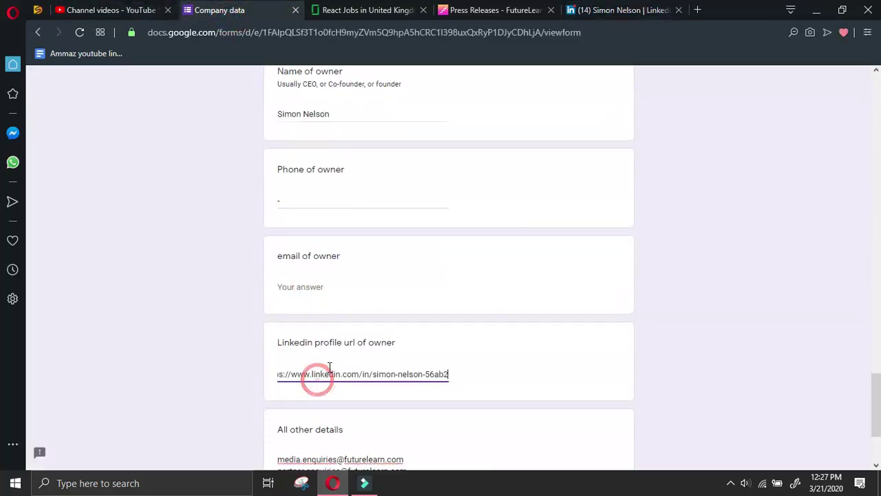
pyautogui.scroll(4, 397, 258)
# Scroll through FutureLearn's press releases page
pyautogui.click(477, 9)
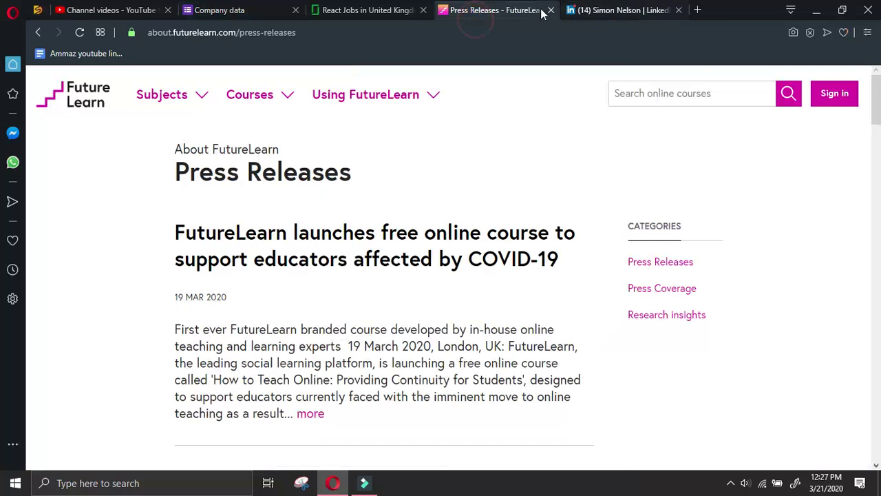
pyautogui.scroll(-2, 475, 196)
pyautogui.scroll(-7, 695, 241)
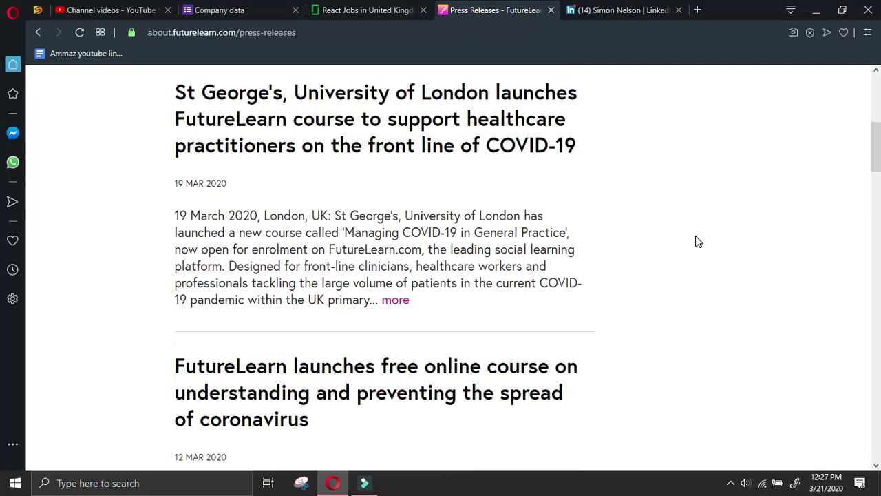
pyautogui.scroll(5, 697, 240)
pyautogui.scroll(3, 698, 238)
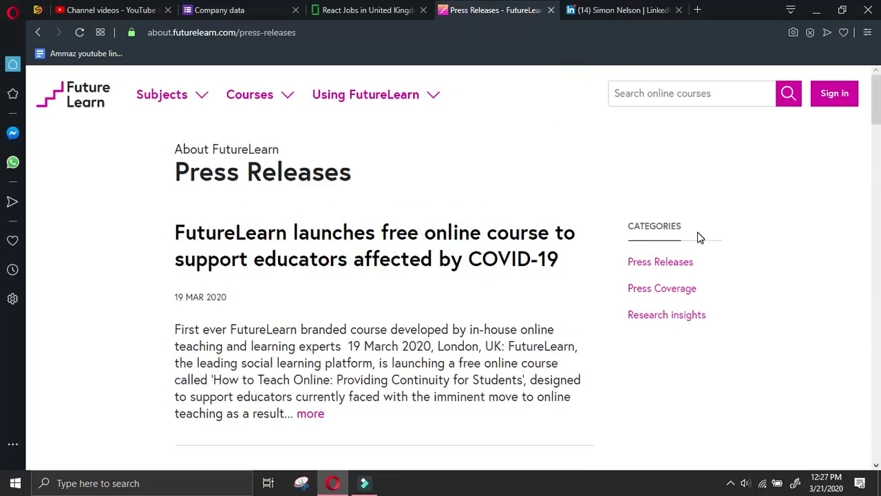
pyautogui.scroll(-6, 699, 237)
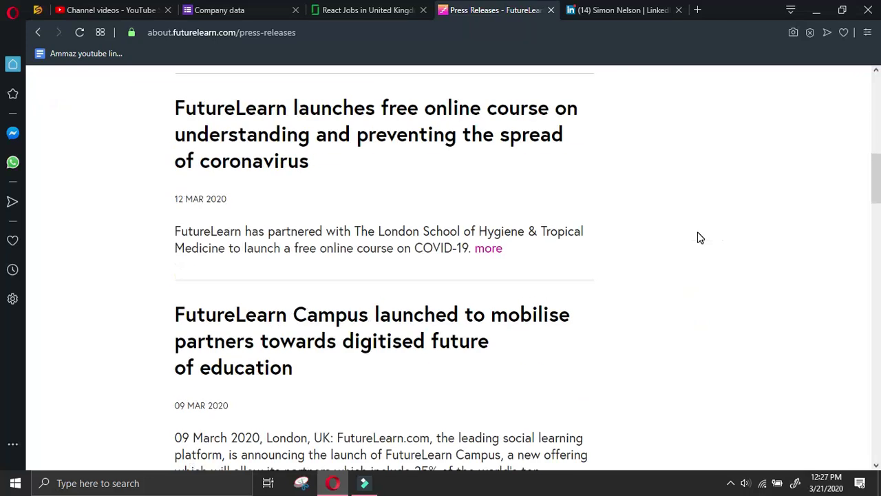
pyautogui.scroll(-16, 699, 238)
pyautogui.scroll(-11, 697, 234)
pyautogui.scroll(3, 698, 233)
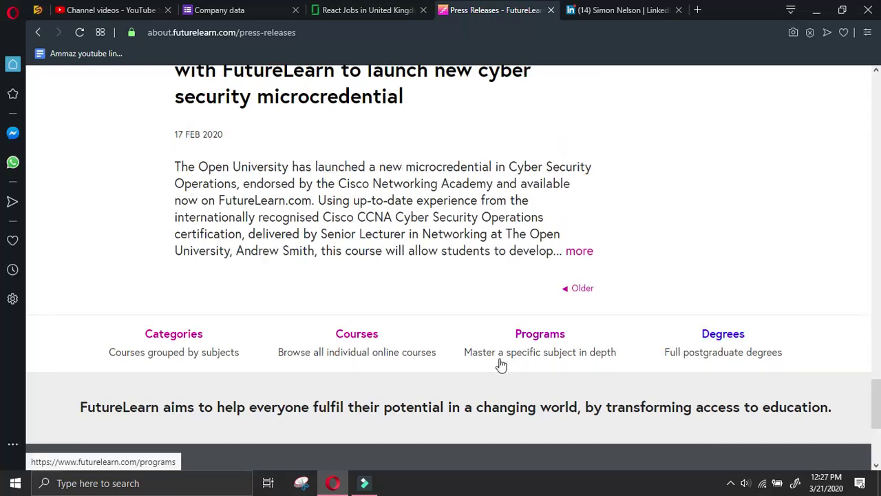
pyautogui.scroll(-4, 351, 355)
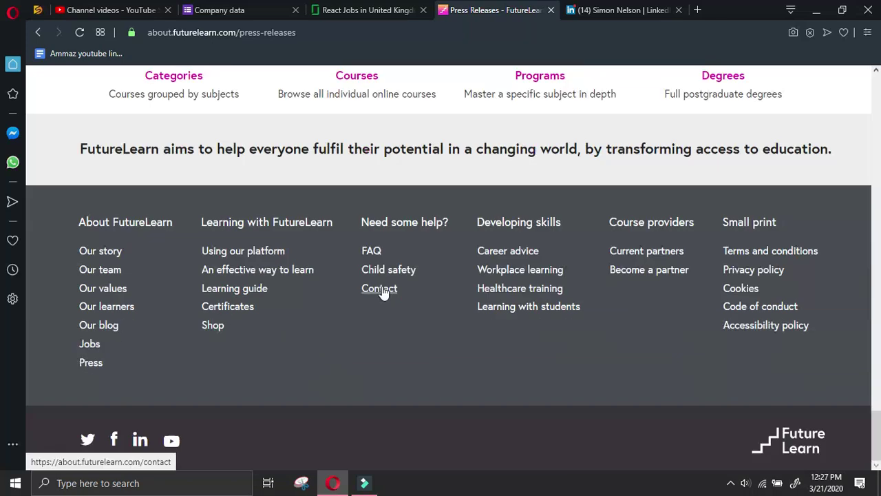
# Open FutureLearn's Contact page and briefly expand the Using FutureLearn section
pyautogui.click(383, 292)
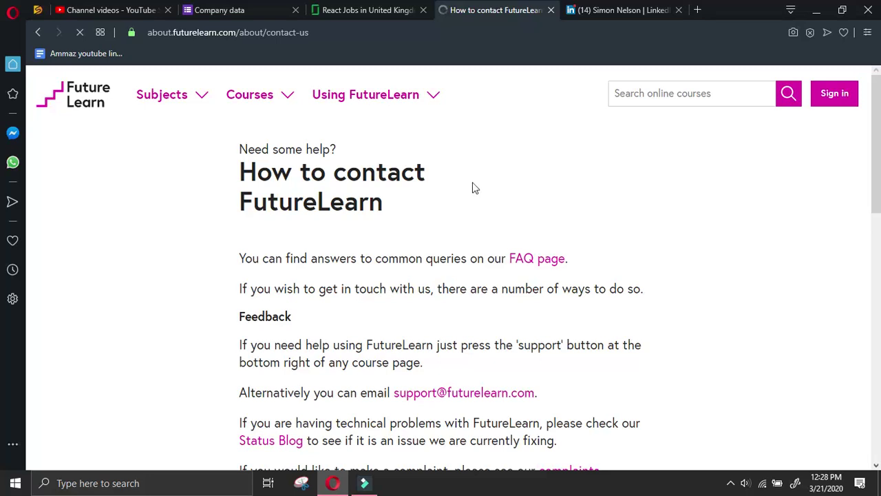
pyautogui.scroll(-3, 616, 164)
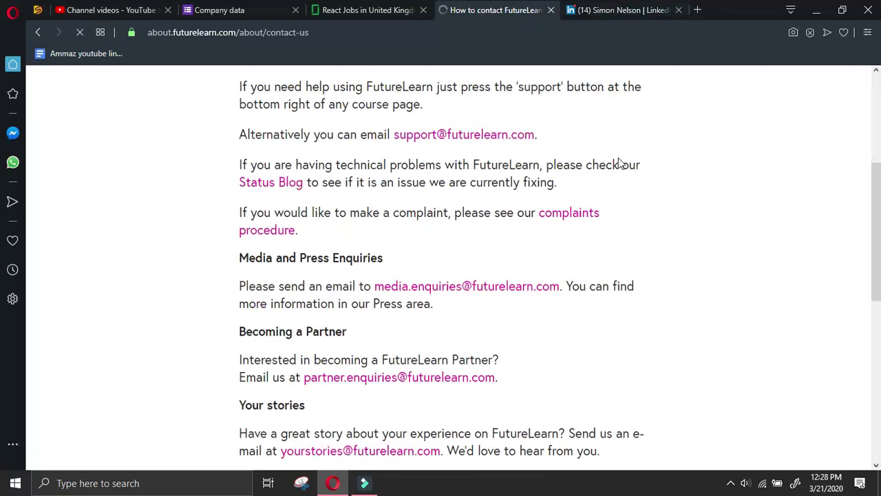
pyautogui.scroll(-5, 618, 162)
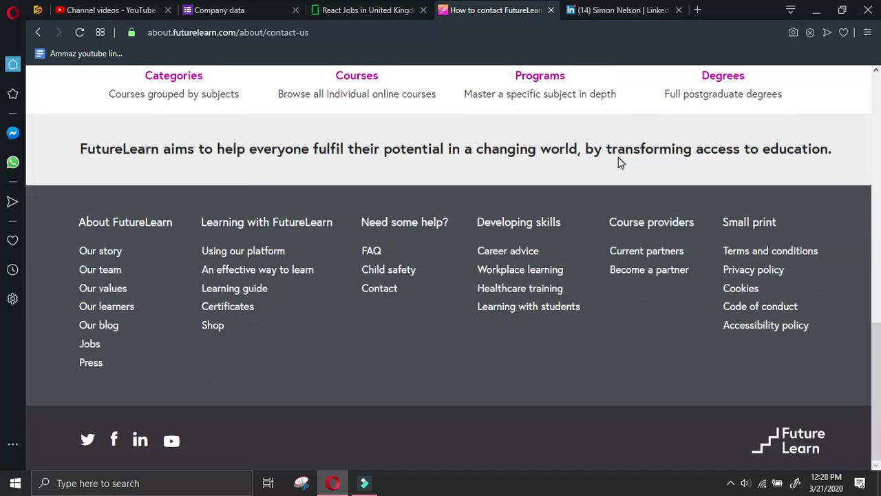
pyautogui.scroll(10, 618, 162)
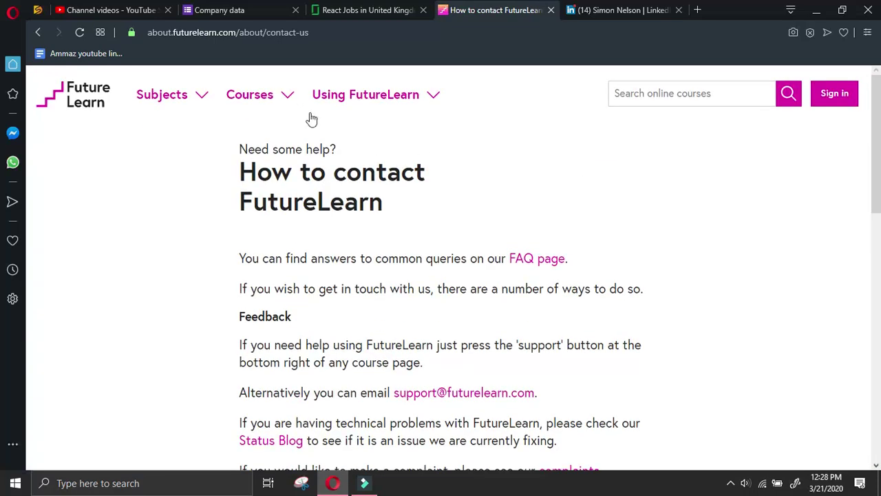
pyautogui.click(368, 95)
pyautogui.click(369, 97)
# Dismiss LinkedIn's new message panel and close the FutureLearn contact tab
pyautogui.click(646, 5)
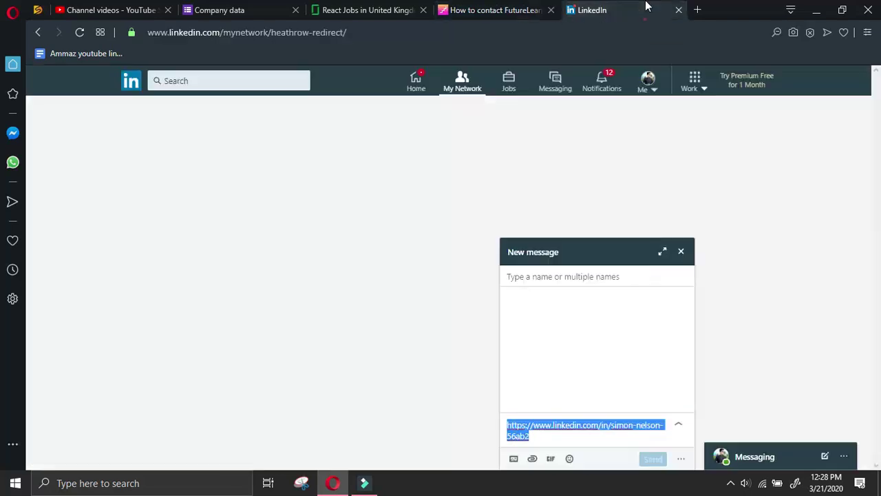
pyautogui.click(682, 253)
pyautogui.click(480, 8)
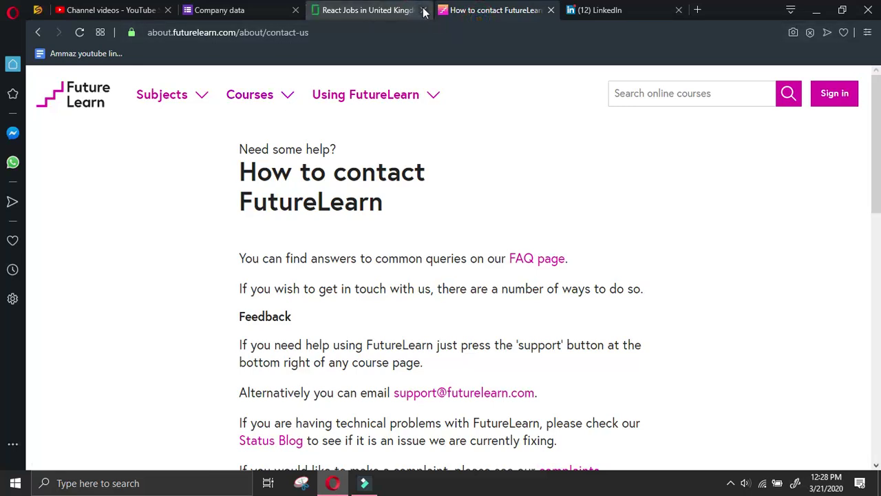
pyautogui.click(551, 10)
# Close the LinkedIn tab and submit the completed FutureLearn entry in the Company data form
pyautogui.click(550, 9)
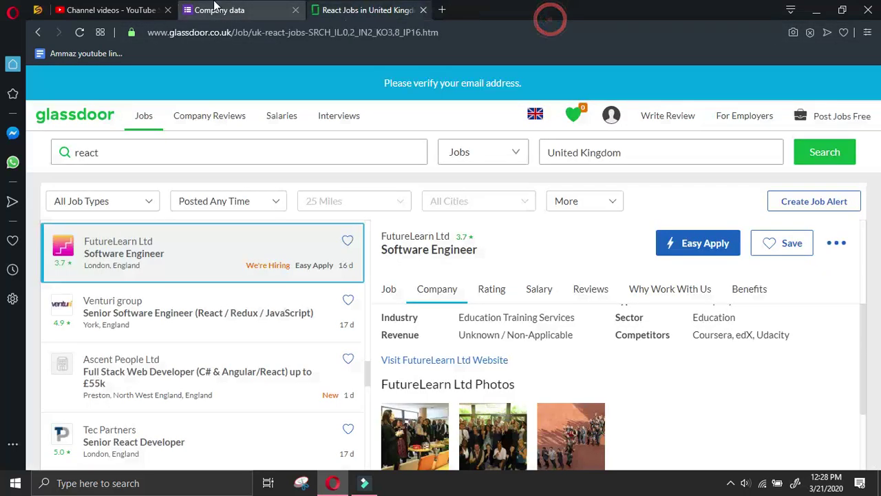
pyautogui.click(239, 6)
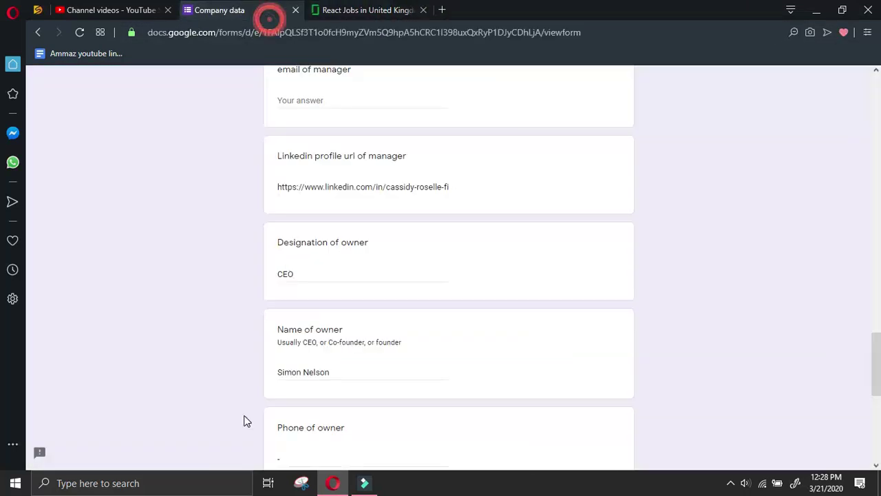
pyautogui.scroll(-5, 244, 419)
pyautogui.click(307, 387)
# Go to page 17 of the Glassdoor React results and open McGregor Boyall Associates' job listing
pyautogui.click(365, 9)
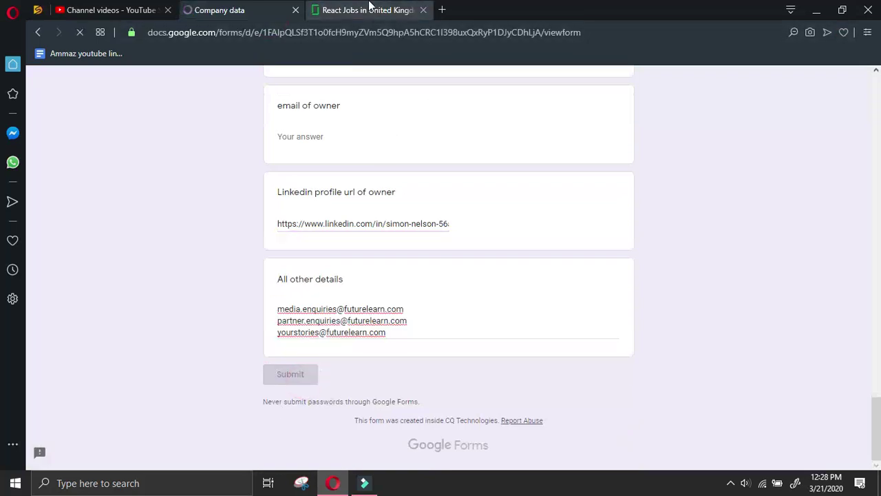
pyautogui.scroll(-5, 185, 362)
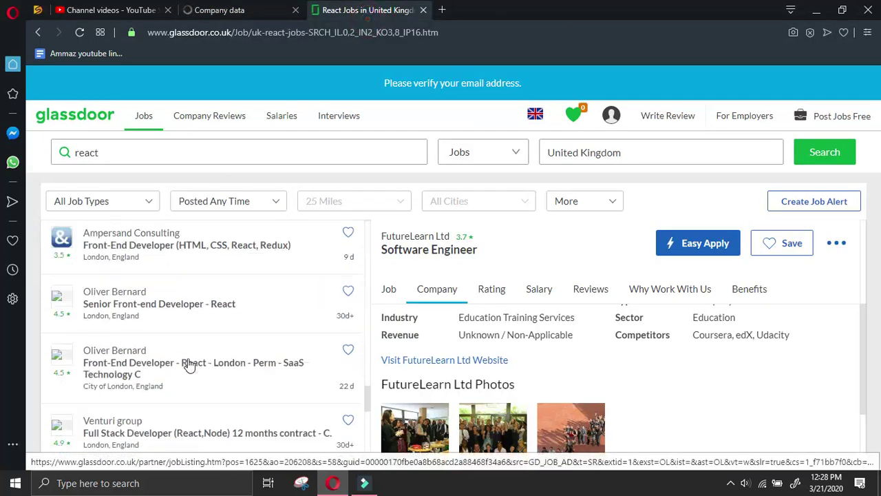
pyautogui.click(290, 354)
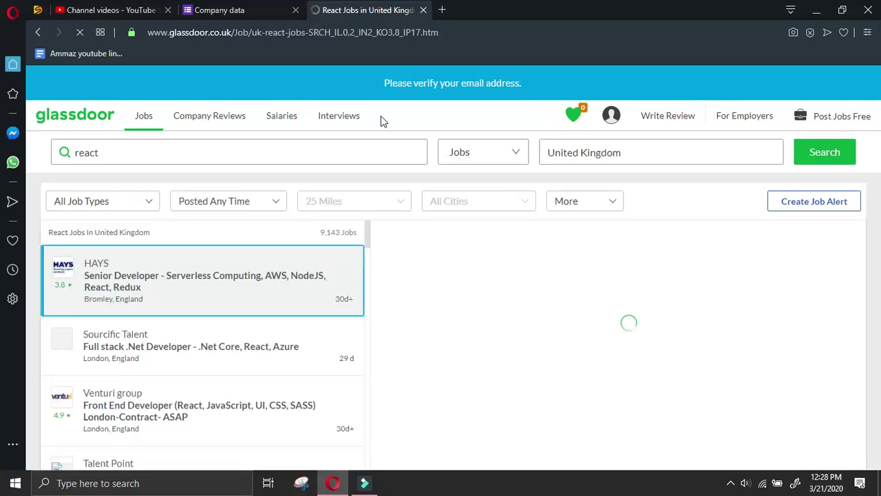
pyautogui.scroll(-2, 173, 350)
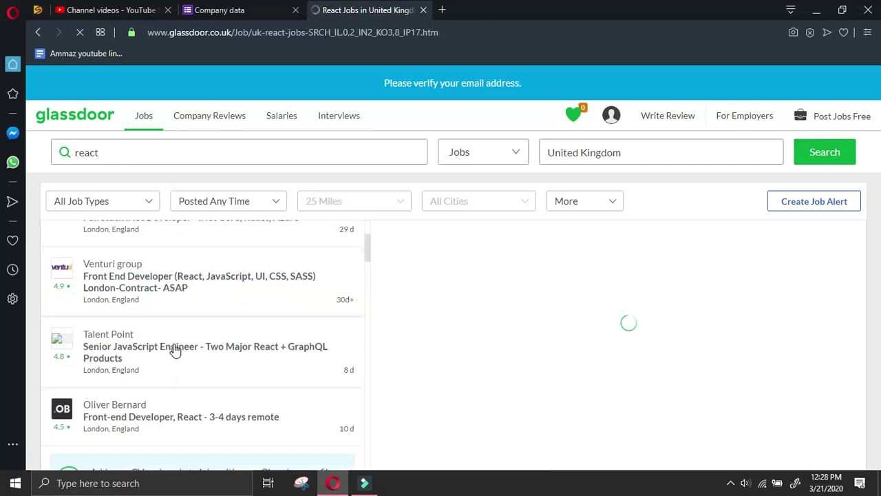
pyautogui.scroll(-2, 176, 343)
pyautogui.scroll(-3, 176, 343)
pyautogui.scroll(3, 175, 346)
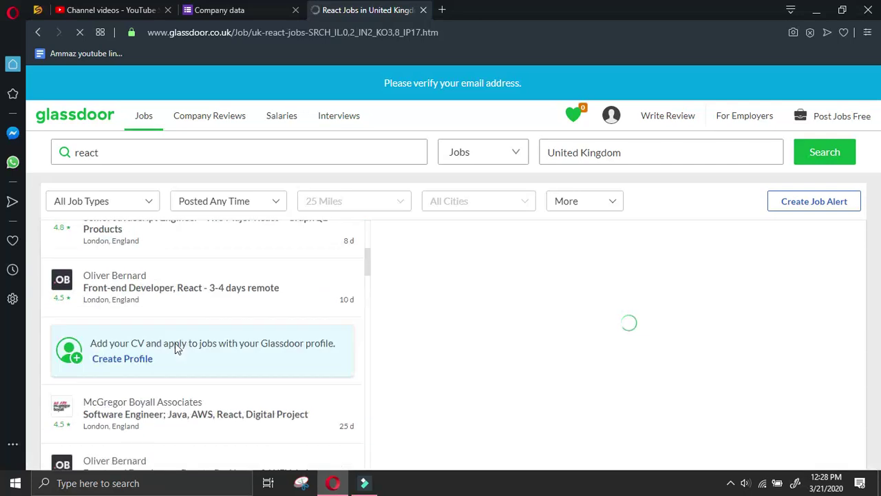
pyautogui.click(214, 398)
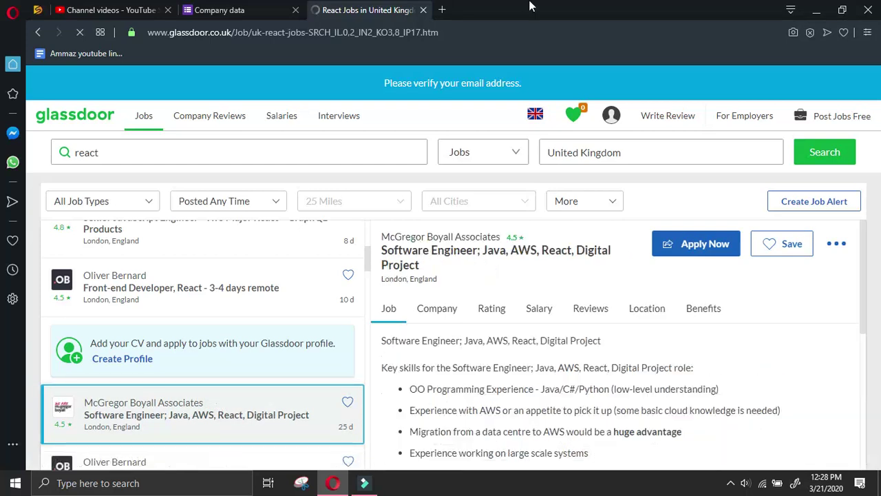
# Copy McGregor Boyall's website address from its company overview and open the site
pyautogui.click(436, 308)
pyautogui.rightClick(436, 444)
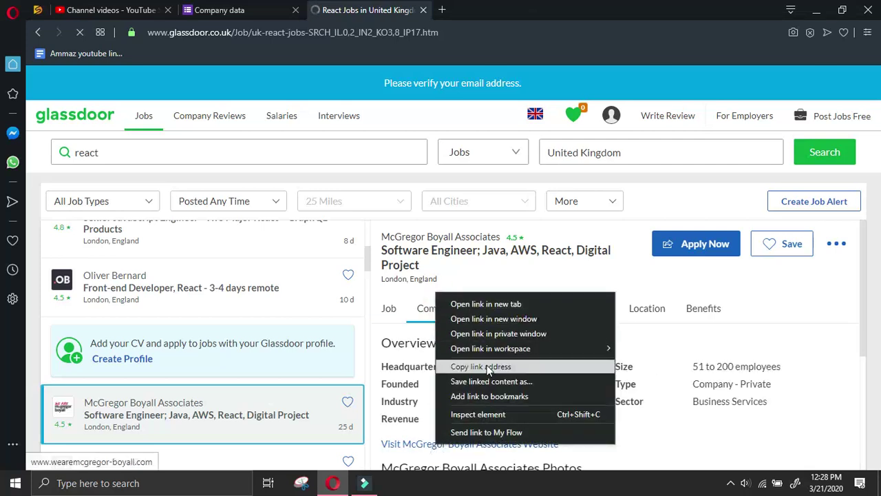
pyautogui.click(486, 366)
pyautogui.click(444, 449)
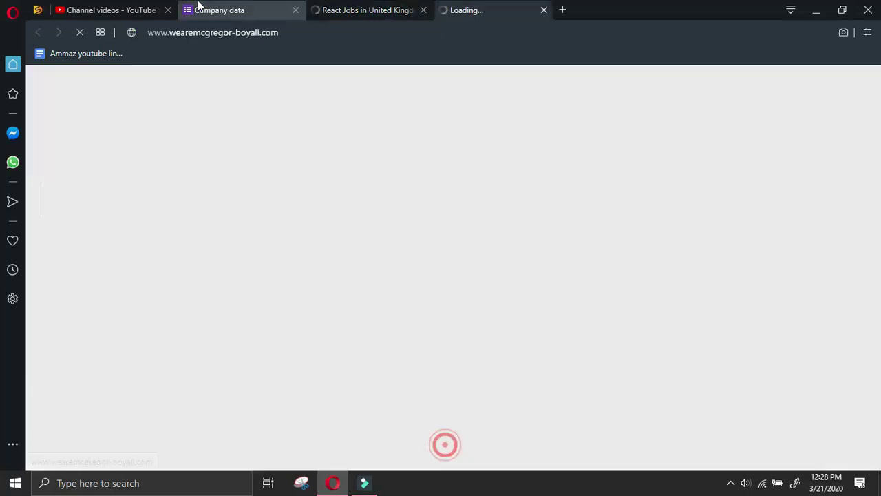
# Start a new blank Company data response, choosing the respondent's own name
pyautogui.click(222, 10)
pyautogui.click(306, 159)
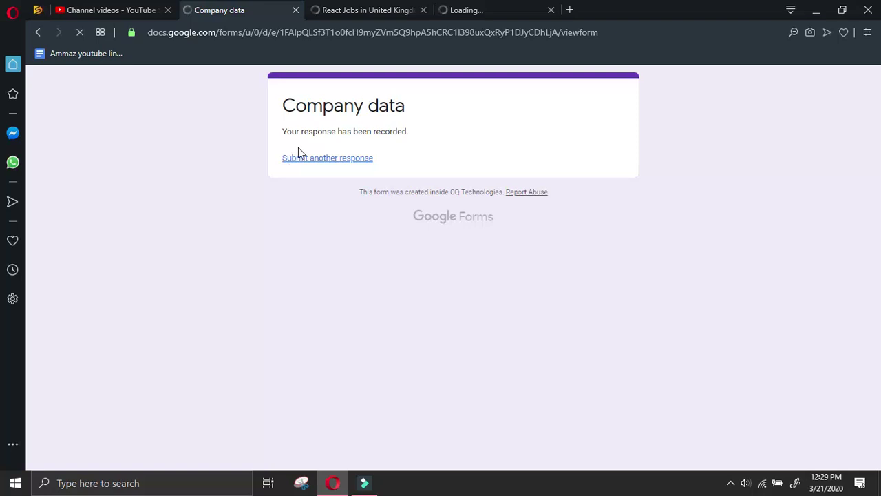
pyautogui.click(283, 198)
# Choose react glassdoor.co.uk UK, paste the website URL, and reuse its domain as Company name
pyautogui.click(282, 351)
pyautogui.scroll(-7, 285, 342)
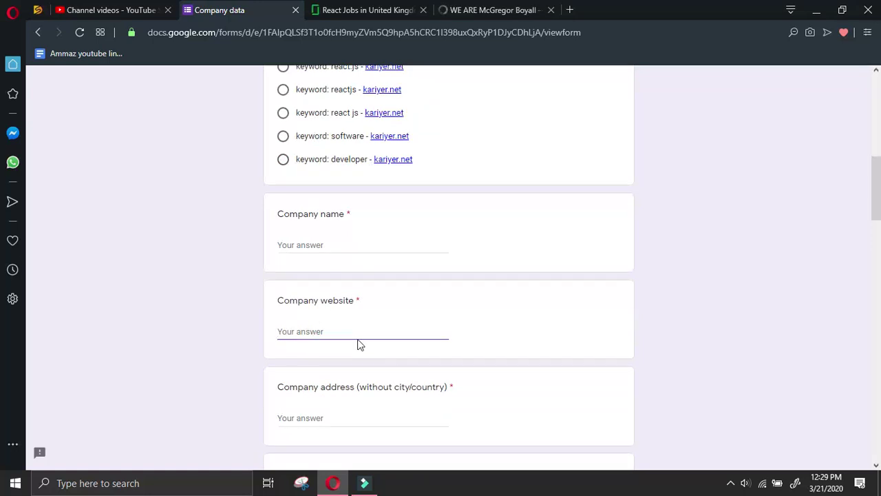
pyautogui.hotkey('ctrl', 'v')
pyautogui.moveTo(406, 331); pyautogui.dragTo(321, 333)
pyautogui.hotkey('ctrl', 'c')
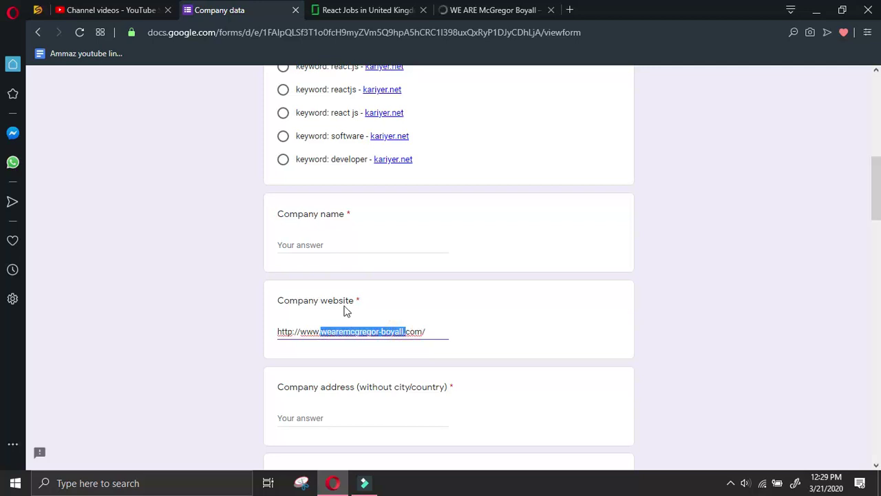
pyautogui.click(327, 243)
pyautogui.hotkey('ctrl', 'v')
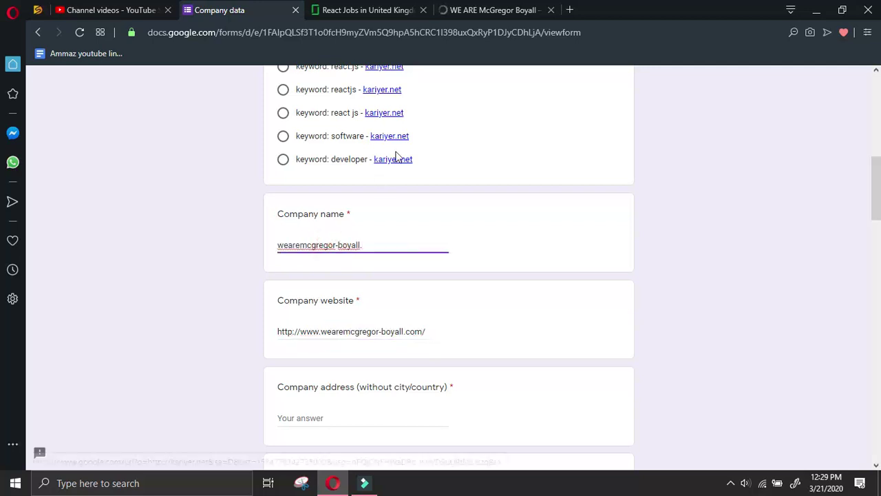
# Dismiss the privacy notice and copy the registered address from McGregor Boyall's website footer
pyautogui.click(507, 8)
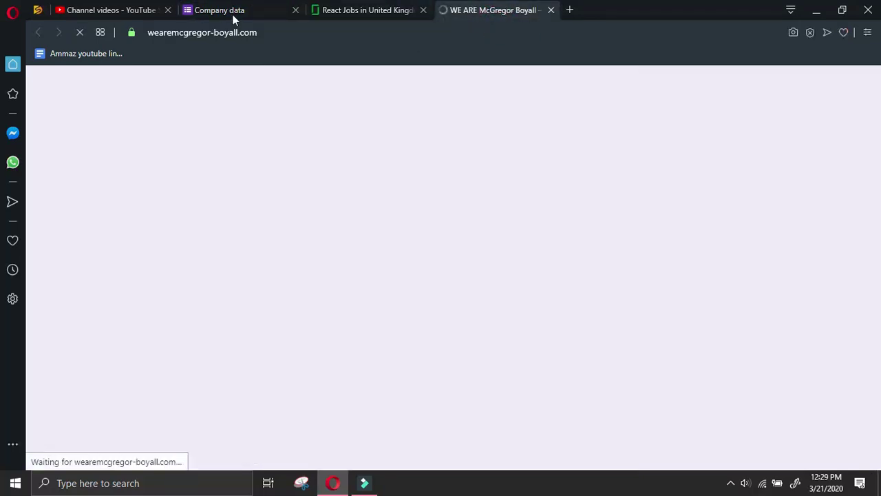
pyautogui.click(359, 8)
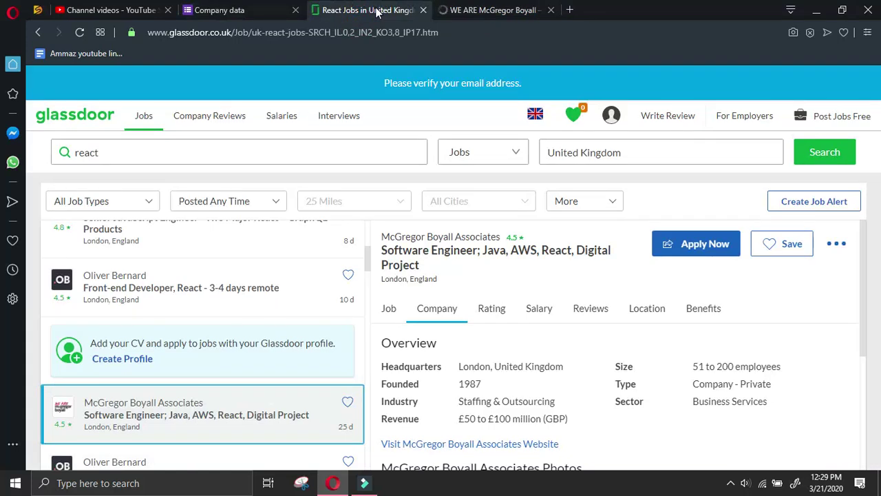
pyautogui.click(486, 9)
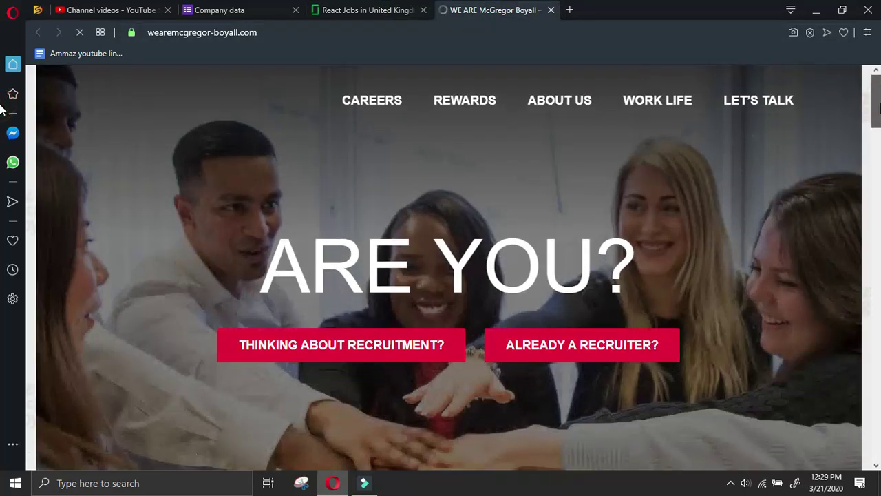
pyautogui.scroll(-1, 440, 276)
pyautogui.press('End')
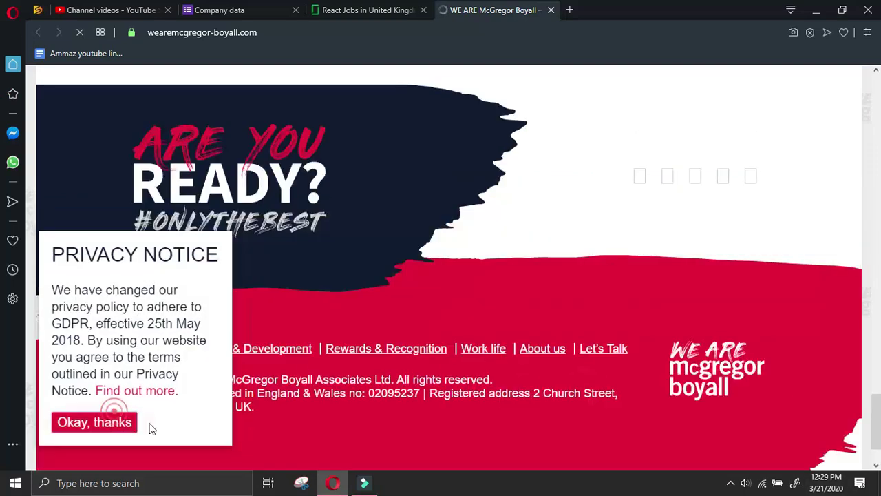
pyautogui.click(131, 421)
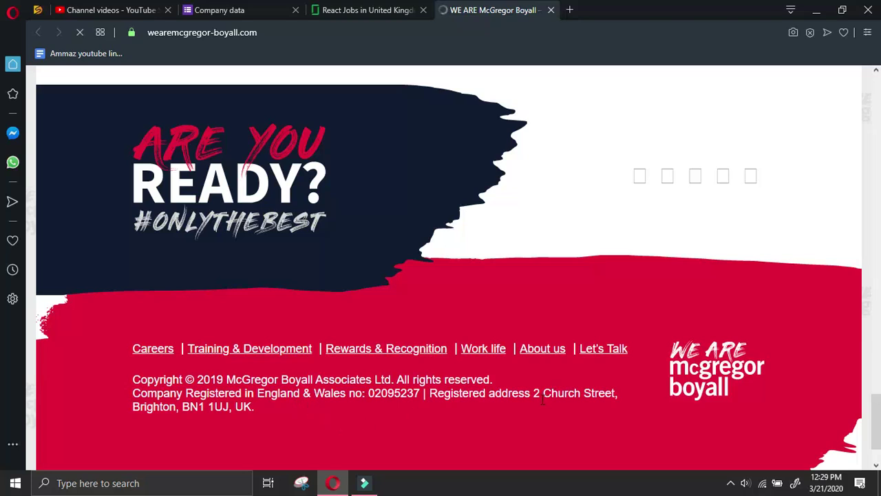
pyautogui.moveTo(533, 392); pyautogui.dragTo(230, 406)
pyautogui.hotkey('ctrl', 'c')
# Paste the registered address into Company address, moving Brighton into Company city
pyautogui.click(219, 10)
pyautogui.click(359, 417)
pyautogui.hotkey('ctrl', 'v')
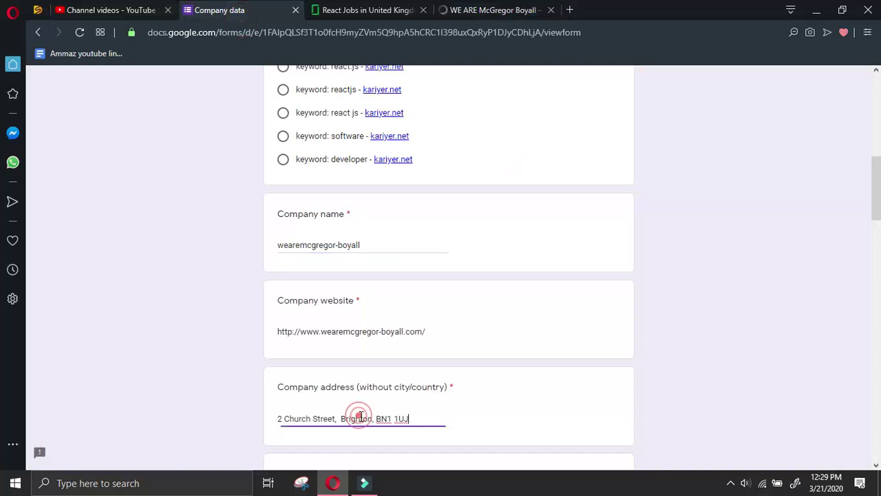
pyautogui.moveTo(376, 418); pyautogui.dragTo(344, 420)
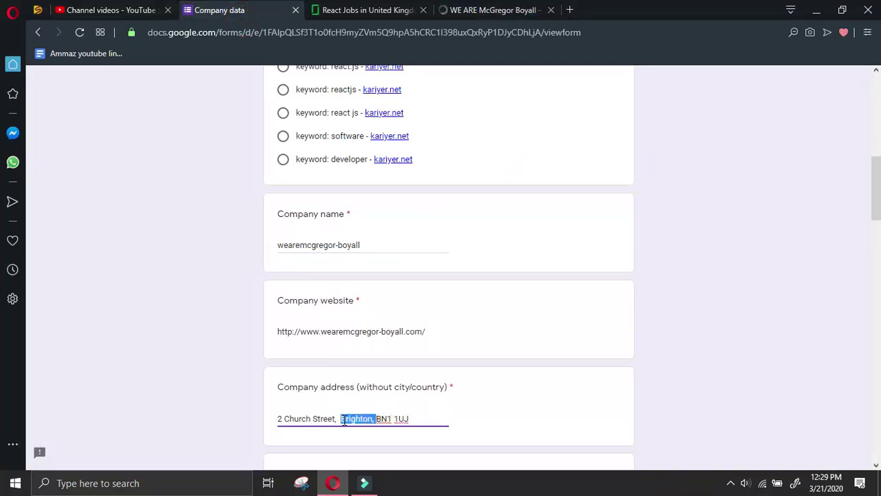
pyautogui.hotkey('ctrl', 'x')
pyautogui.scroll(-2, 358, 425)
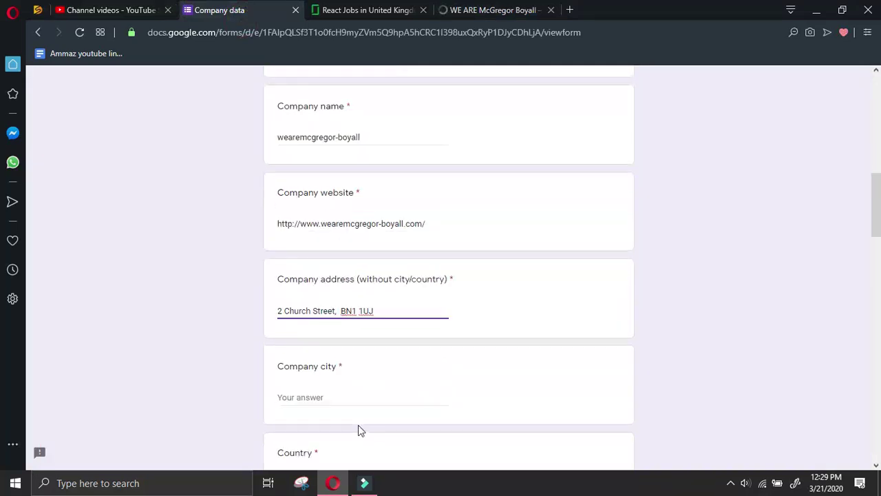
pyautogui.click(324, 373)
pyautogui.hotkey('ctrl', 'v')
pyautogui.press('BackSpace')
pyautogui.press('BackSpace')
# Enter UK as Country and open the company's LinkedIn page in a separate tab
pyautogui.scroll(-2, 327, 367)
pyautogui.click(326, 334)
pyautogui.write('U')
pyautogui.click(492, 9)
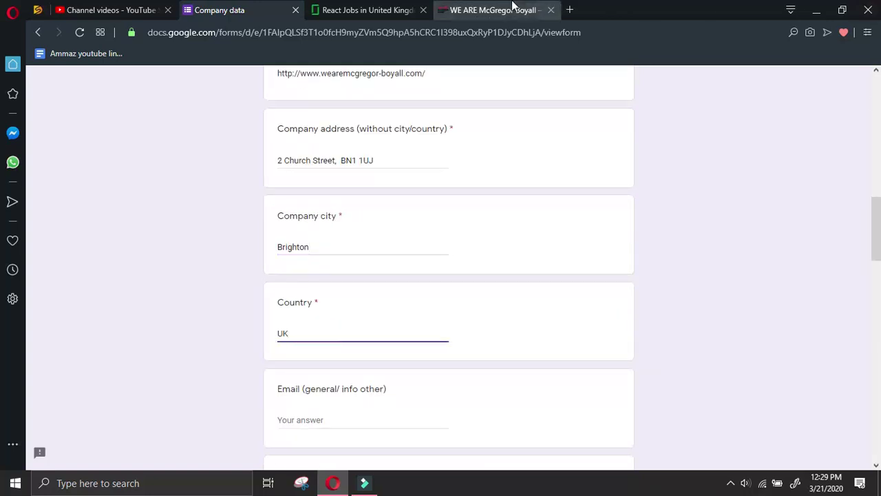
pyautogui.click(561, 229)
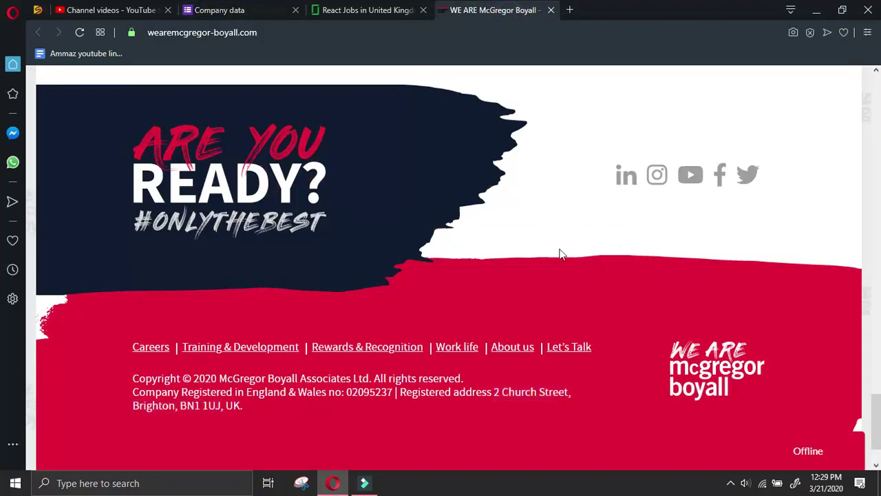
pyautogui.rightClick(619, 180)
pyautogui.click(634, 194)
pyautogui.click(558, 234)
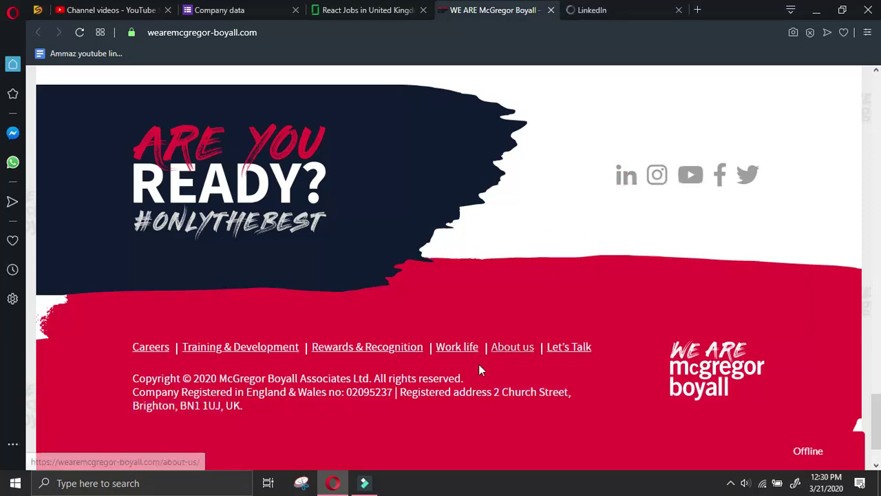
# Copy the registered company number 02095237 from the footer and paste it as Phone
pyautogui.moveTo(393, 391); pyautogui.dragTo(344, 392)
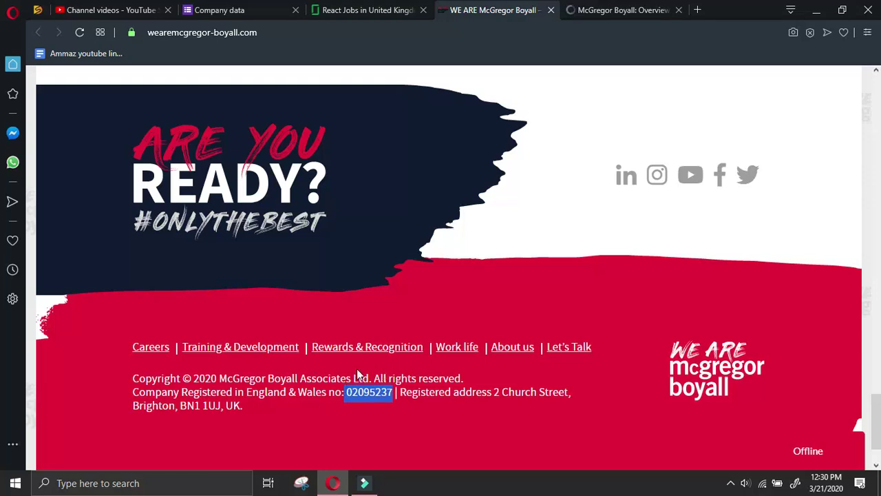
pyautogui.click(203, 10)
pyautogui.scroll(-2, 320, 433)
pyautogui.click(310, 369)
pyautogui.hotkey('ctrl', 'v')
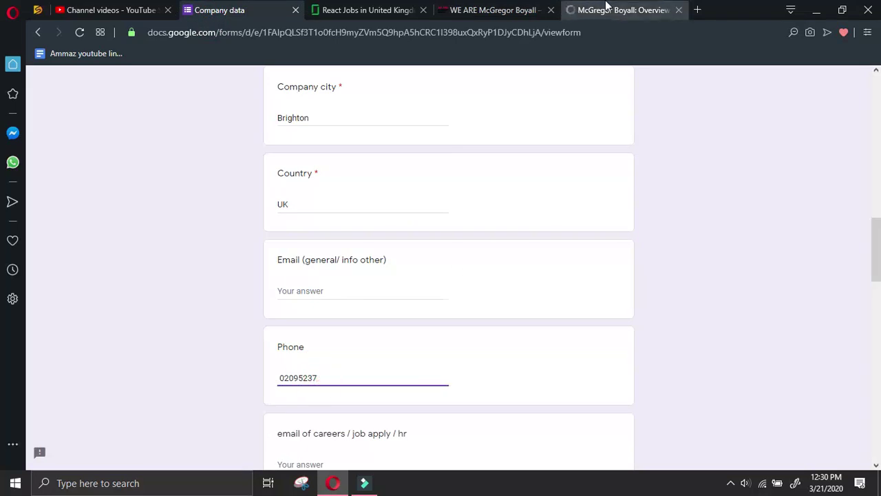
pyautogui.click(604, 14)
pyautogui.click(506, 15)
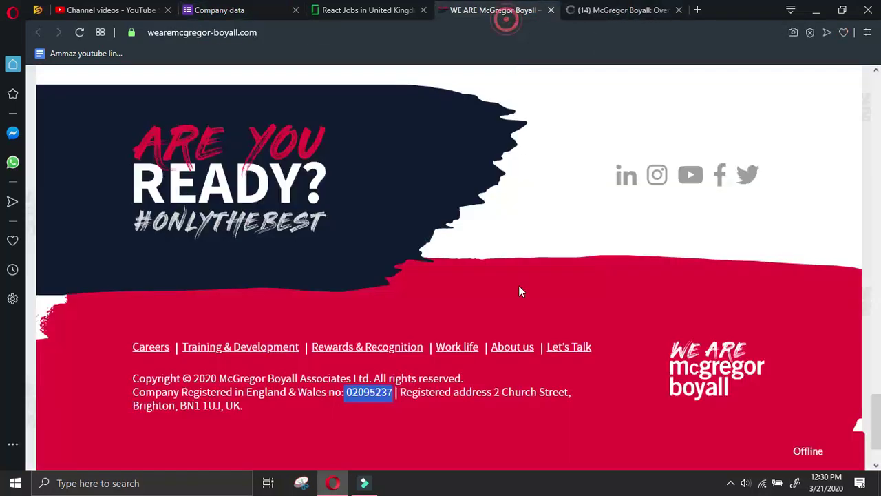
pyautogui.click(594, 299)
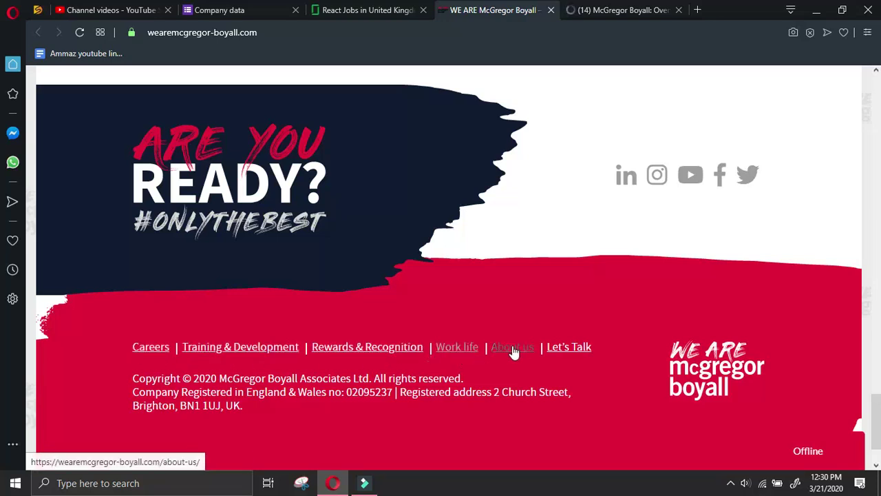
# Open the Let's Talk page, scroll to Our Offices, and select the Edinburgh office address
pyautogui.click(568, 349)
pyautogui.scroll(3, 535, 138)
pyautogui.scroll(-2, 537, 136)
pyautogui.scroll(8, 538, 137)
pyautogui.scroll(-2, 544, 135)
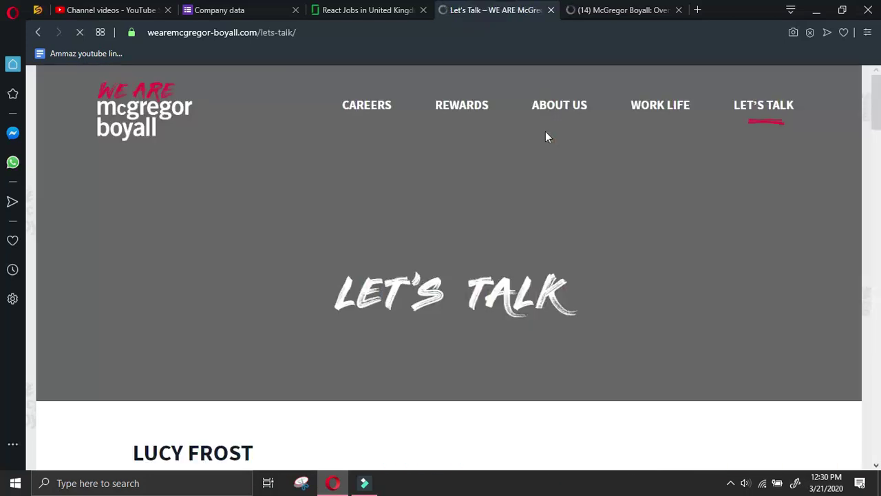
pyautogui.scroll(-8, 547, 136)
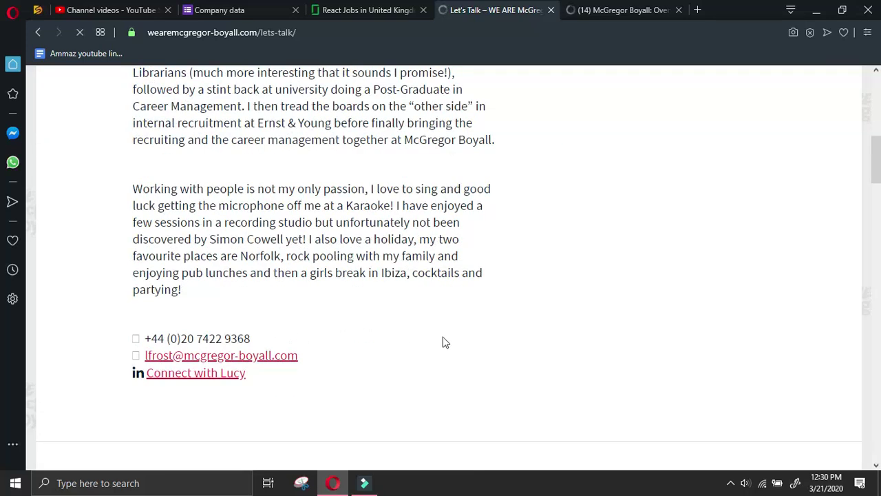
pyautogui.scroll(-8, 444, 342)
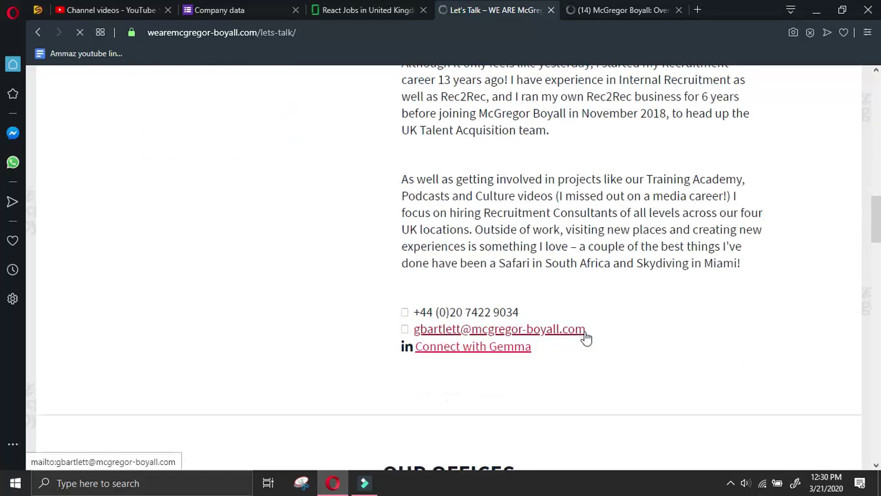
pyautogui.scroll(-5, 584, 336)
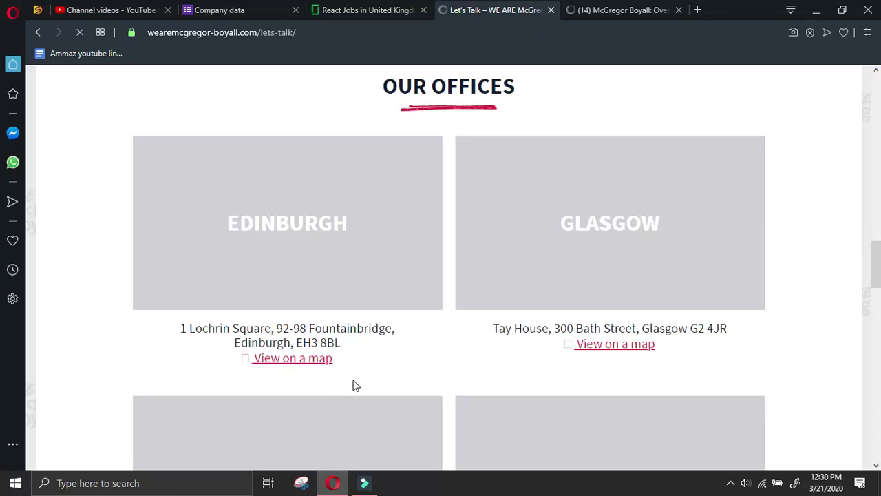
pyautogui.scroll(-3, 365, 368)
pyautogui.scroll(2, 364, 368)
pyautogui.moveTo(171, 198); pyautogui.dragTo(387, 223)
# Paste the Edinburgh address into All other details, then add Glasgow on the next line
pyautogui.click(219, 10)
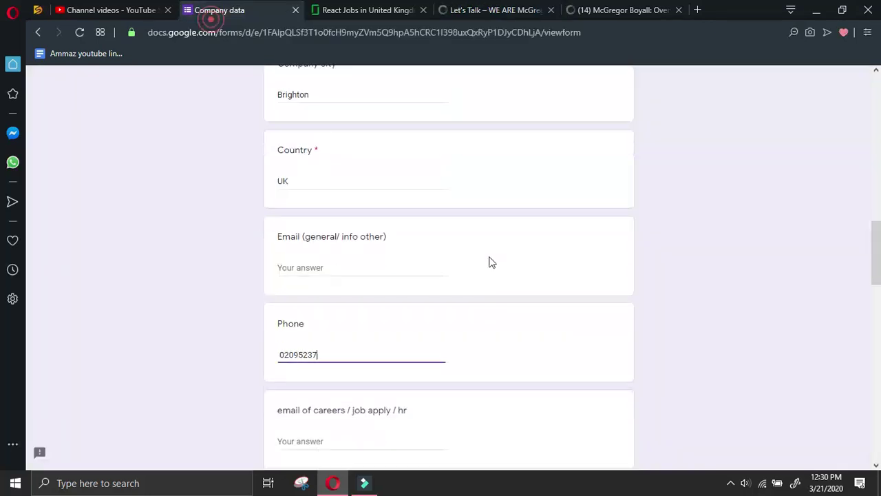
pyautogui.scroll(-5, 490, 261)
pyautogui.click(386, 328)
pyautogui.hotkey('ctrl', 'v')
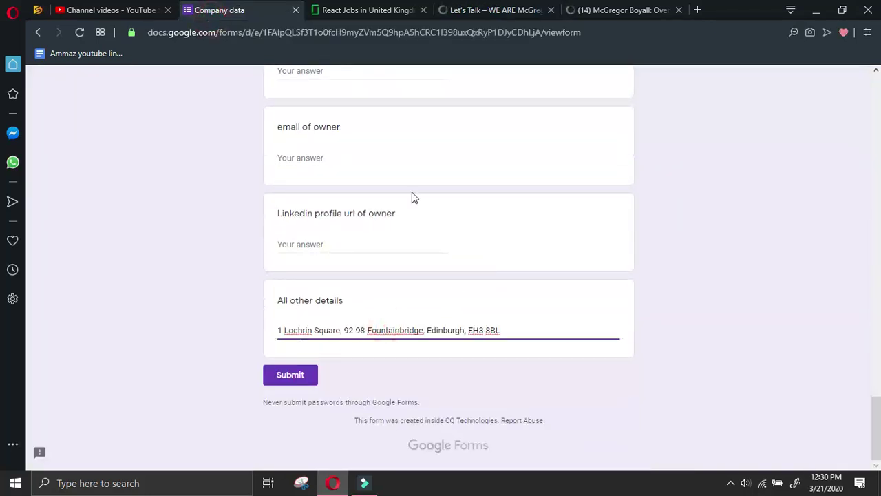
pyautogui.click(493, 8)
pyautogui.moveTo(482, 200); pyautogui.dragTo(763, 209)
pyautogui.hotkey('ctrl', 'c')
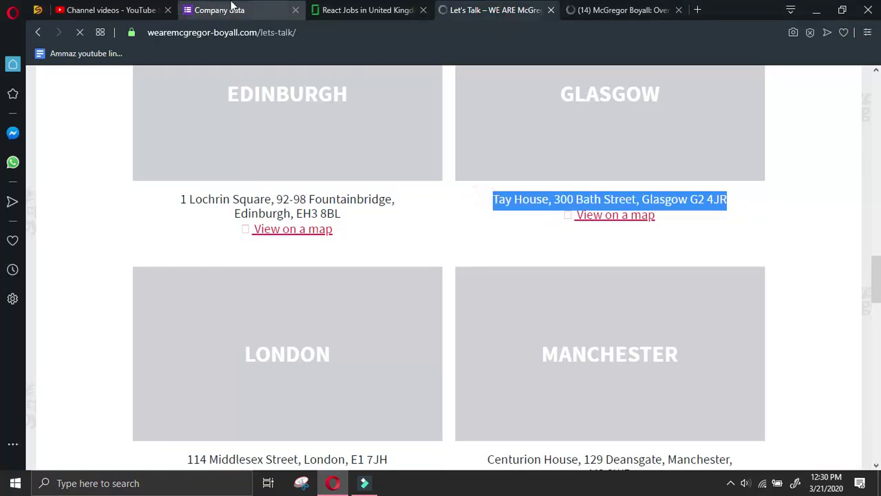
pyautogui.click(219, 10)
pyautogui.press('Return')
pyautogui.hotkey('ctrl', 'v')
pyautogui.press('Return')
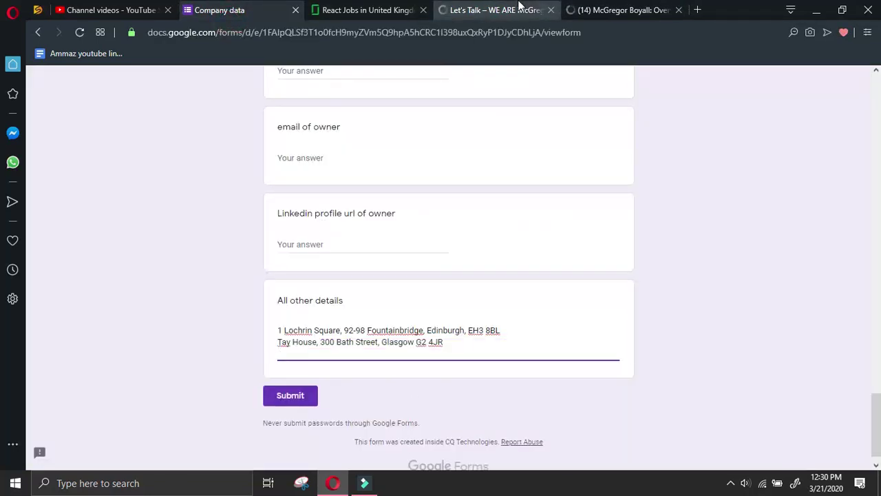
# Add the London and Manchester office addresses on new lines
pyautogui.click(466, 8)
pyautogui.scroll(-2, 417, 263)
pyautogui.moveTo(184, 201); pyautogui.dragTo(429, 197)
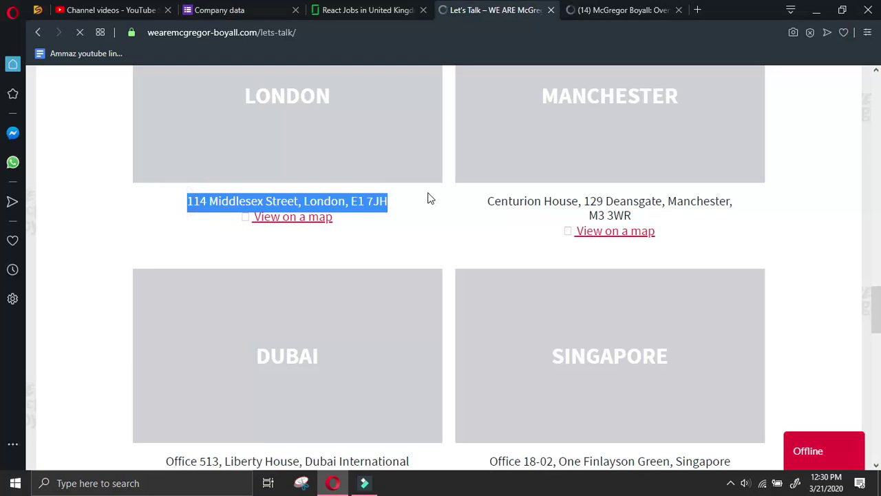
pyautogui.hotkey('ctrl', 'c')
pyautogui.click(259, 7)
pyautogui.hotkey('ctrl', 'v')
pyautogui.press('Return')
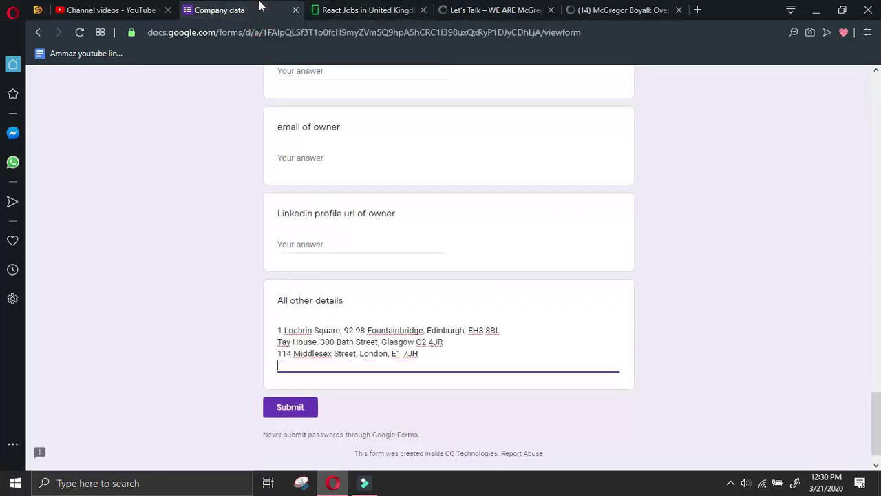
pyautogui.click(536, 10)
pyautogui.moveTo(482, 201); pyautogui.dragTo(743, 217)
pyautogui.scroll(2, 744, 221)
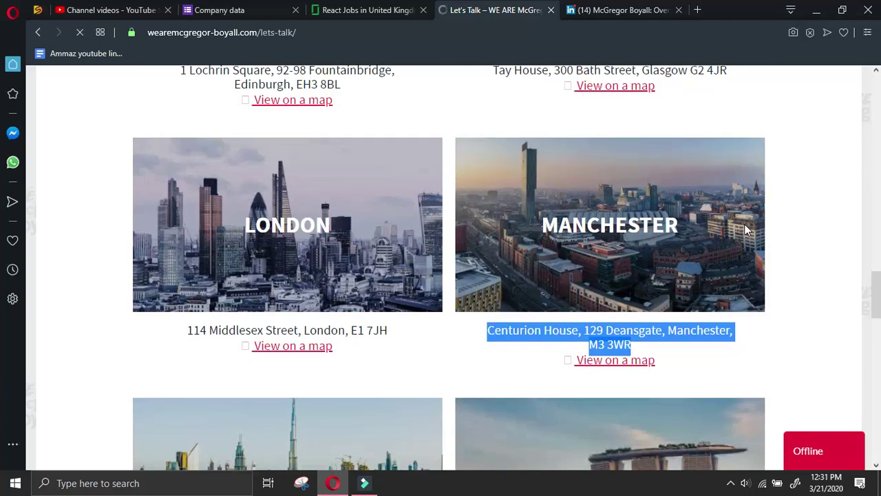
pyautogui.click(259, 5)
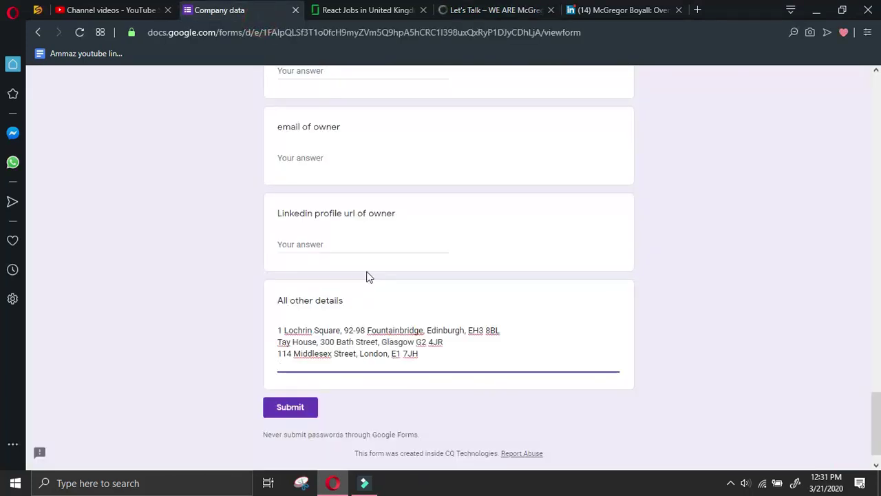
pyautogui.hotkey('ctrl', 'v')
# Copy the Dubai office address and add it on its own line
pyautogui.click(507, 9)
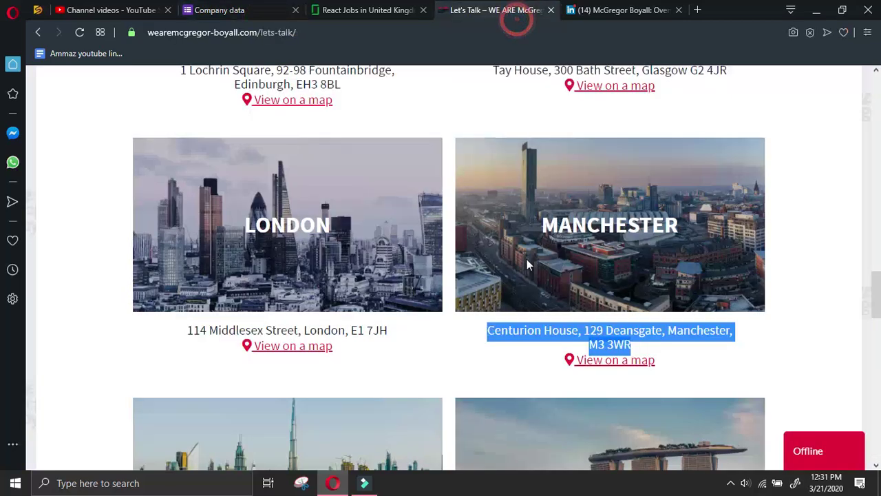
pyautogui.scroll(-4, 526, 259)
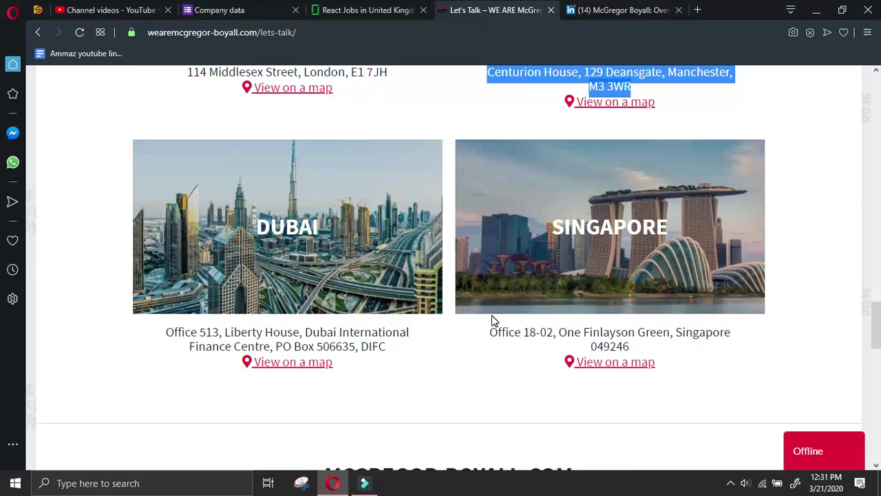
pyautogui.scroll(-2, 145, 329)
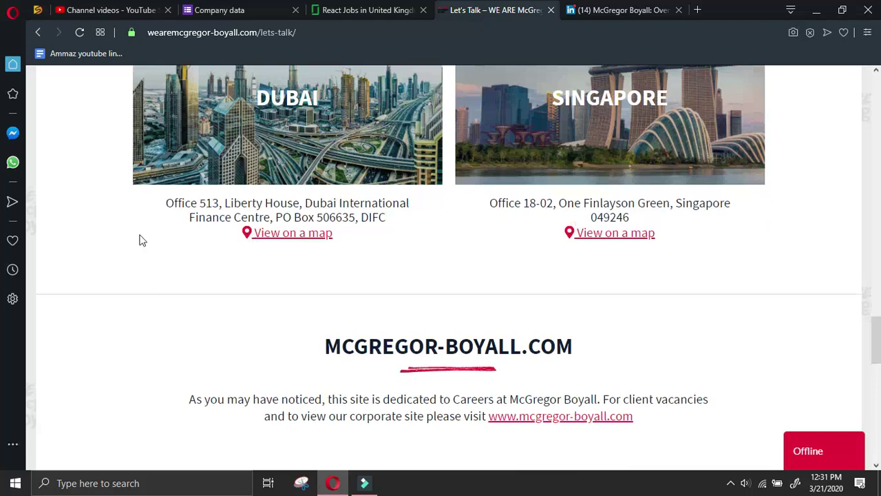
pyautogui.moveTo(152, 203); pyautogui.dragTo(397, 220)
pyautogui.scroll(4, 468, 359)
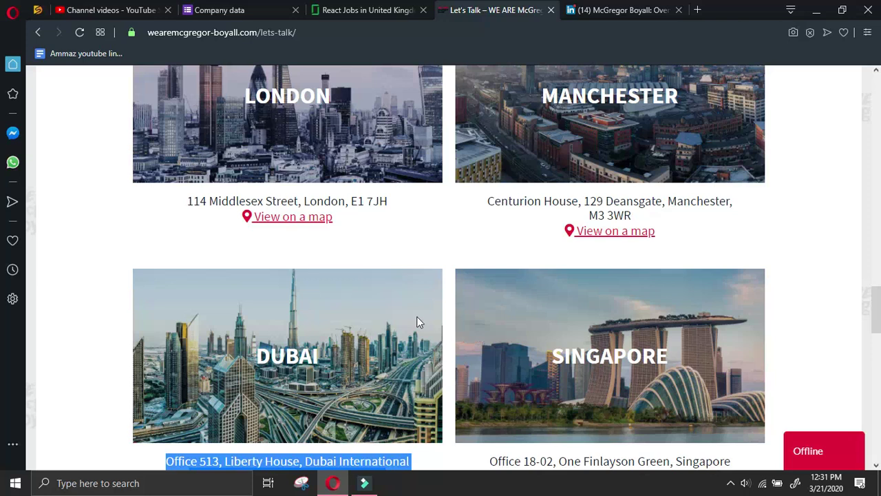
pyautogui.scroll(4, 409, 302)
pyautogui.scroll(-4, 409, 299)
pyautogui.click(219, 9)
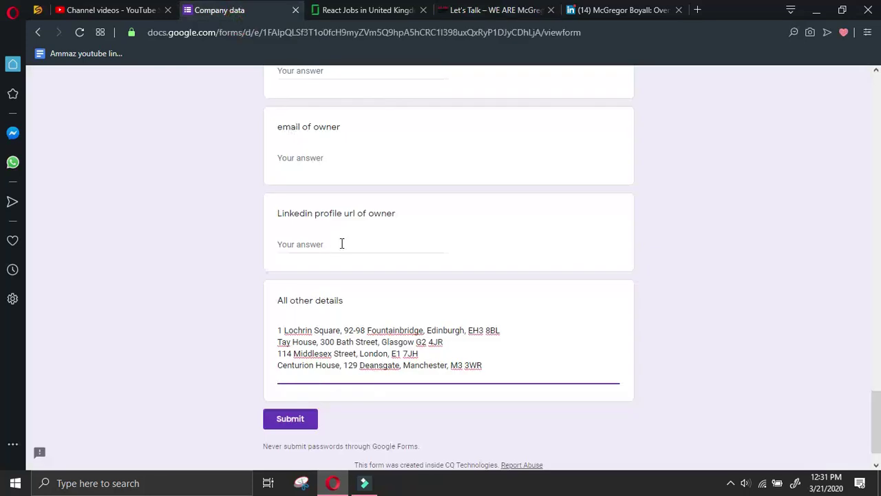
pyautogui.hotkey('ctrl', 'v')
pyautogui.press('Return')
# Copy the Singapore office address and paste it as the final line
pyautogui.click(495, 10)
pyautogui.scroll(-1, 540, 283)
pyautogui.scroll(-3, 540, 282)
pyautogui.moveTo(484, 203); pyautogui.dragTo(726, 229)
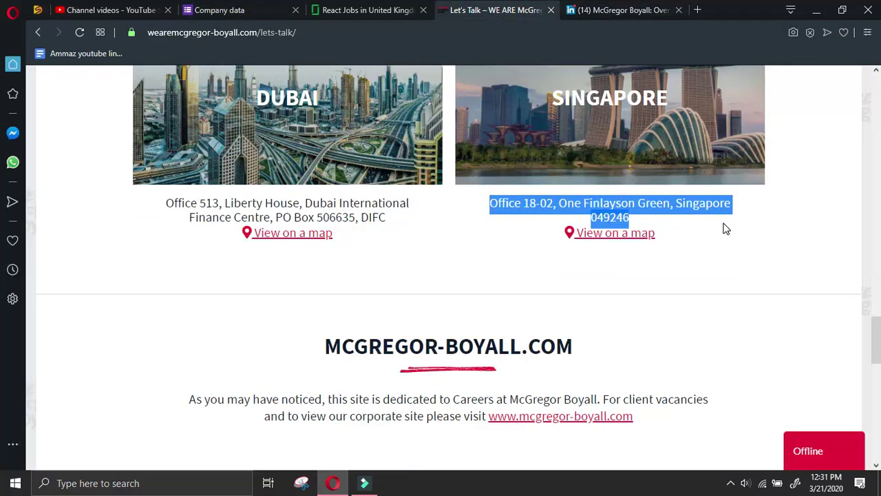
pyautogui.hotkey('ctrl', 'c')
pyautogui.click(219, 10)
pyautogui.hotkey('ctrl', 'v')
pyautogui.click(496, 10)
pyautogui.scroll(-4, 510, 222)
pyautogui.scroll(-8, 600, 222)
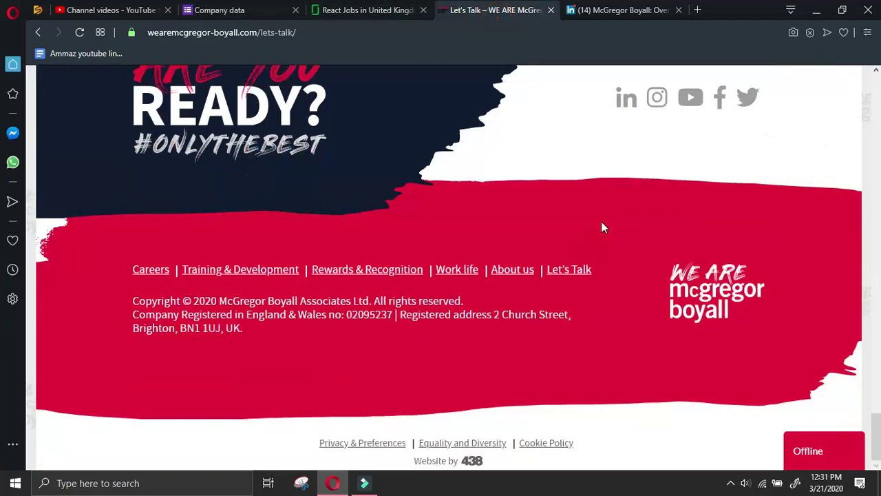
pyautogui.scroll(14, 601, 221)
pyautogui.scroll(12, 609, 227)
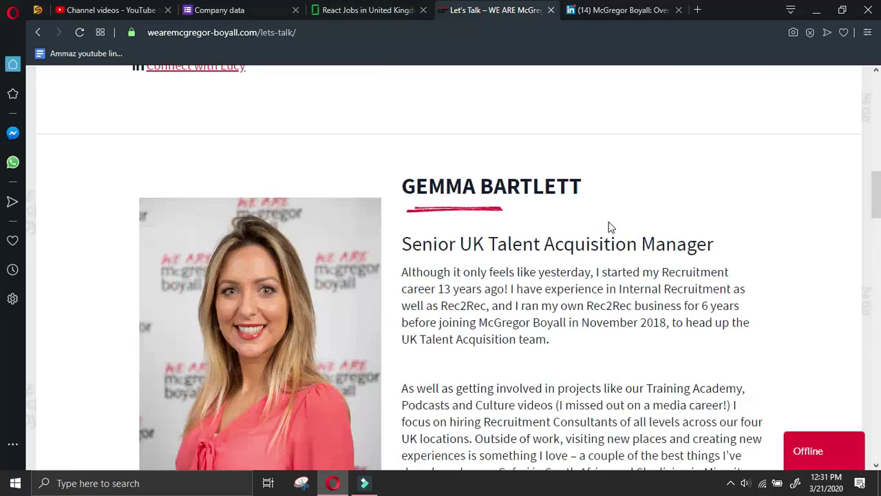
pyautogui.scroll(-2, 609, 227)
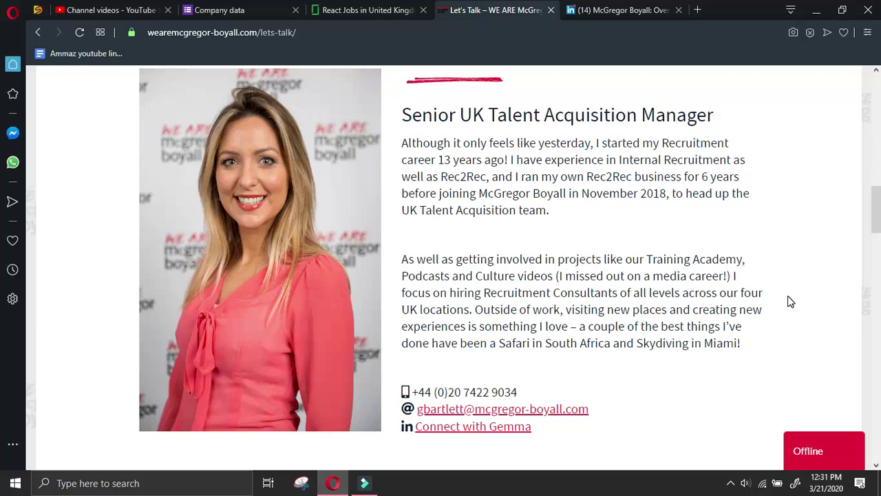
pyautogui.scroll(2, 790, 301)
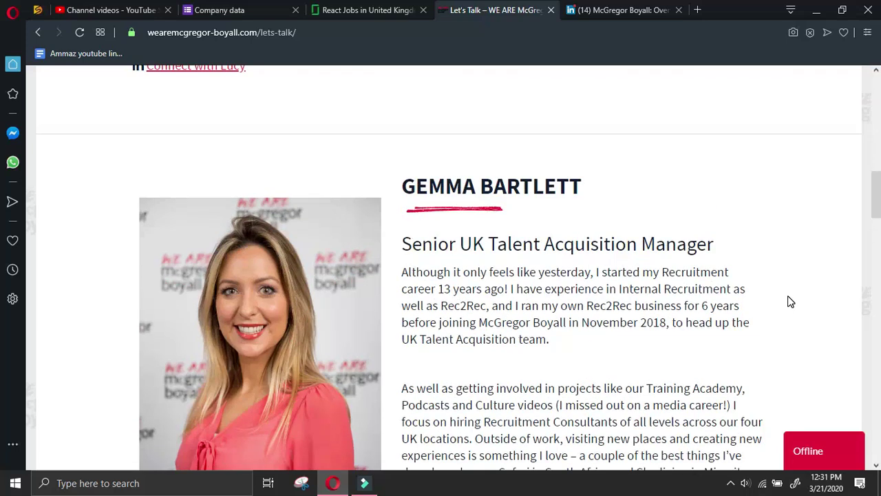
pyautogui.scroll(-2, 790, 301)
pyautogui.scroll(2, 549, 222)
pyautogui.moveTo(584, 193); pyautogui.dragTo(393, 182)
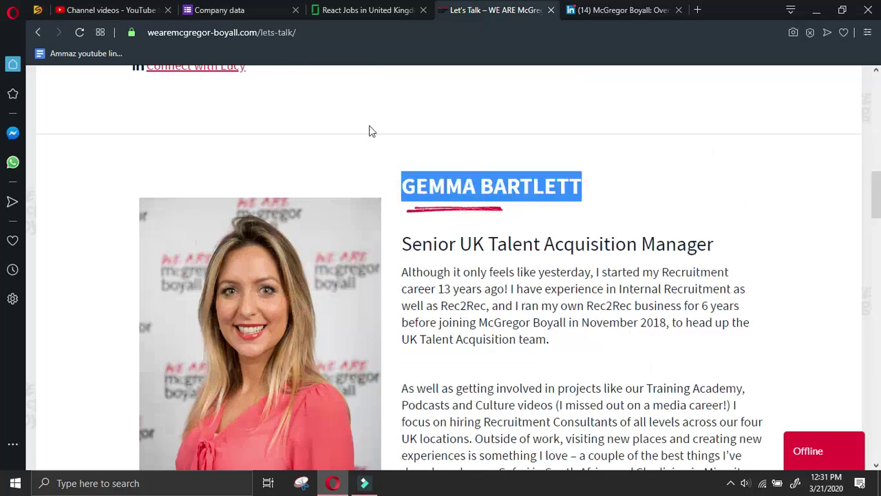
# Paste her name into the Designation of manager answer in the Company data form
pyautogui.click(257, 18)
pyautogui.scroll(10, 287, 257)
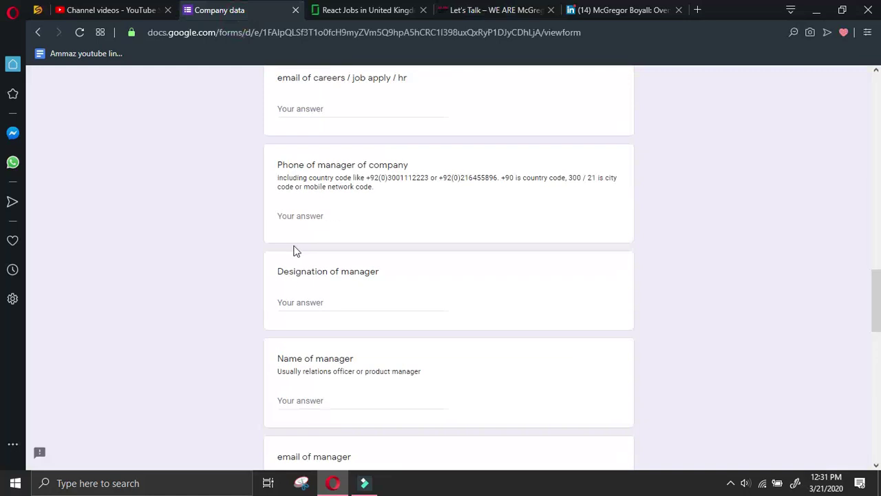
pyautogui.click(330, 302)
pyautogui.hotkey('ctrl', 'v')
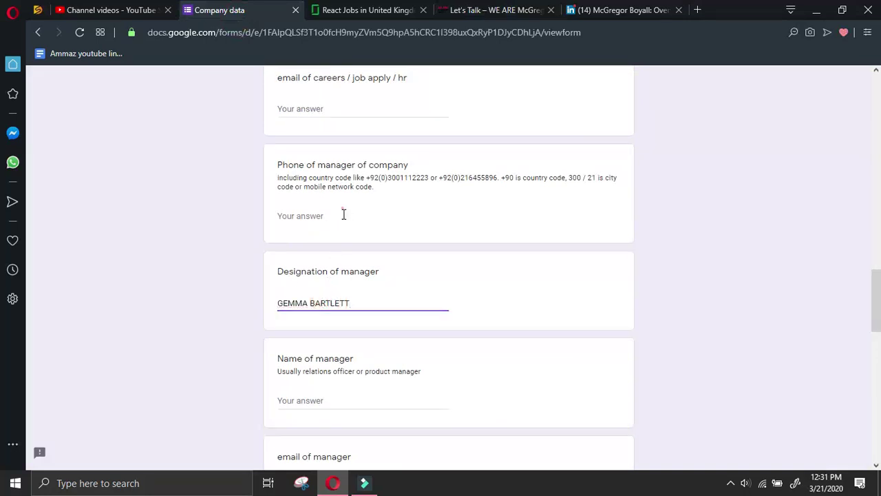
# Copy the manager's job title line from the Let's Talk page and paste it into the form
pyautogui.click(620, 10)
pyautogui.click(507, 8)
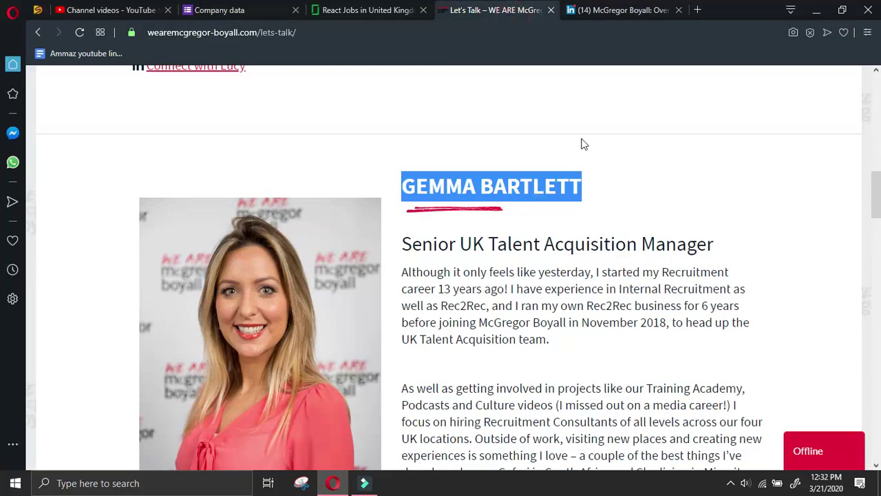
pyautogui.moveTo(722, 244); pyautogui.dragTo(401, 245)
pyautogui.click(231, 7)
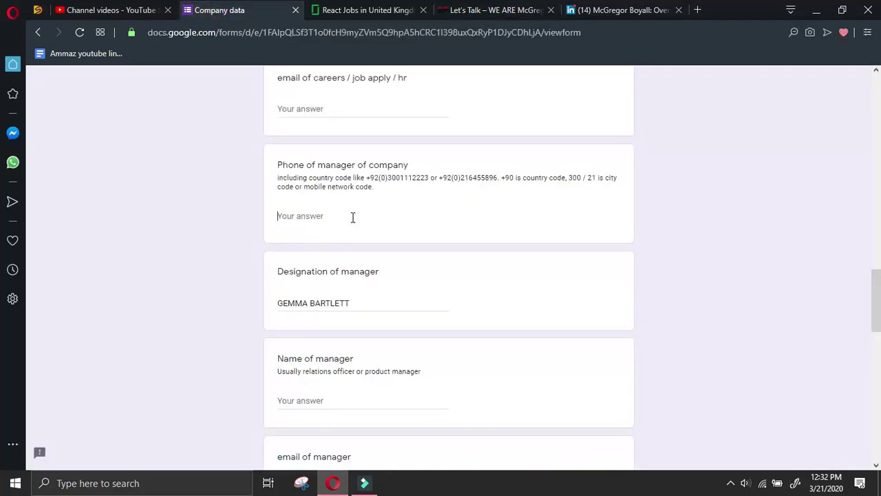
pyautogui.hotkey('ctrl', 'v')
# Put her name in Name of manager and 'Senior UK Talent Acquisition Manager' in Designation of manager
pyautogui.moveTo(365, 303); pyautogui.dragTo(251, 300)
pyautogui.click(341, 399)
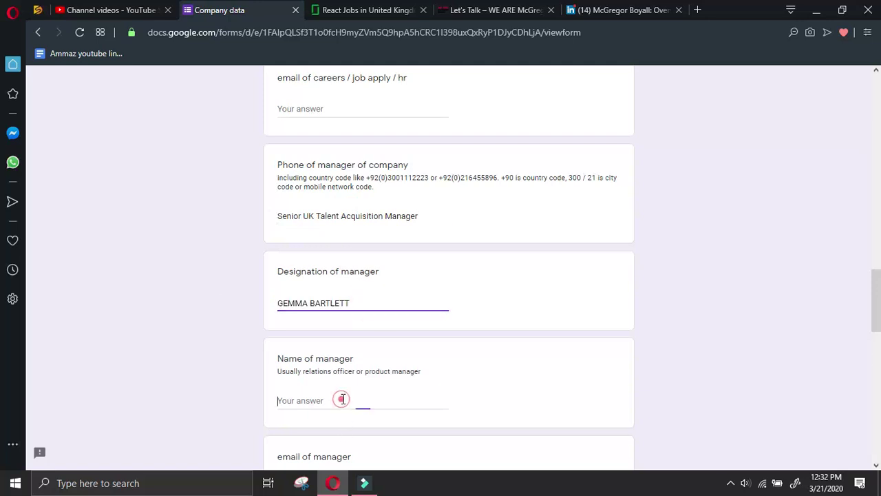
pyautogui.hotkey('ctrl', 'v')
pyautogui.moveTo(421, 216); pyautogui.dragTo(184, 200)
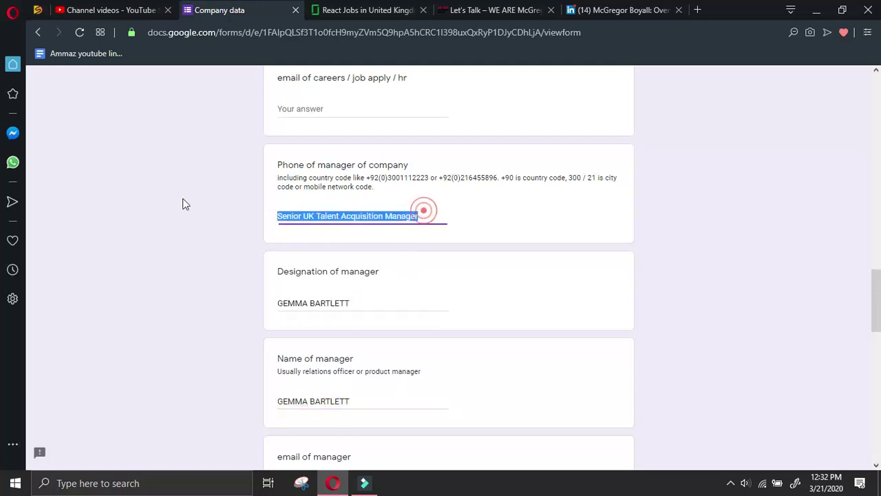
pyautogui.hotkey('ctrl', 'x')
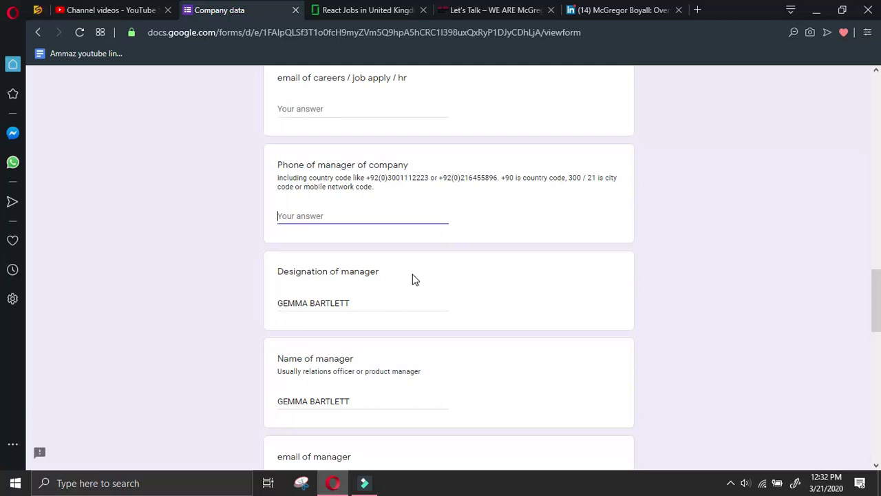
pyautogui.tripleClick(392, 302)
pyautogui.hotkey('ctrl', 'v')
# Copy the manager's phone number from the Let's Talk page into Phone of manager
pyautogui.click(623, 10)
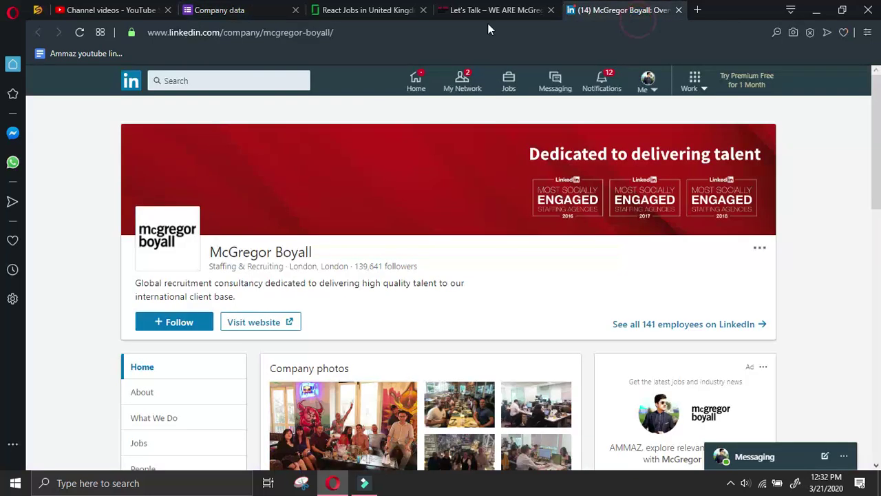
pyautogui.click(509, 13)
pyautogui.scroll(-4, 563, 271)
pyautogui.moveTo(526, 262); pyautogui.dragTo(410, 258)
pyautogui.click(222, 8)
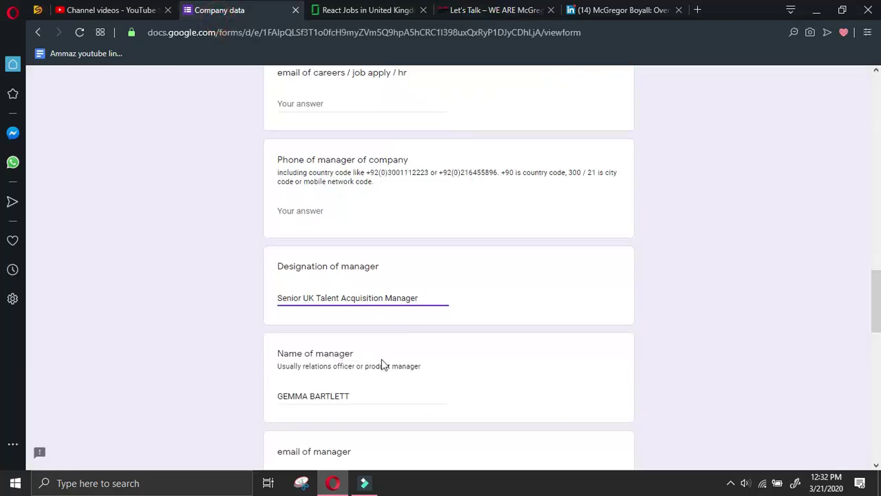
pyautogui.scroll(-2, 351, 354)
pyautogui.scroll(-2, 351, 389)
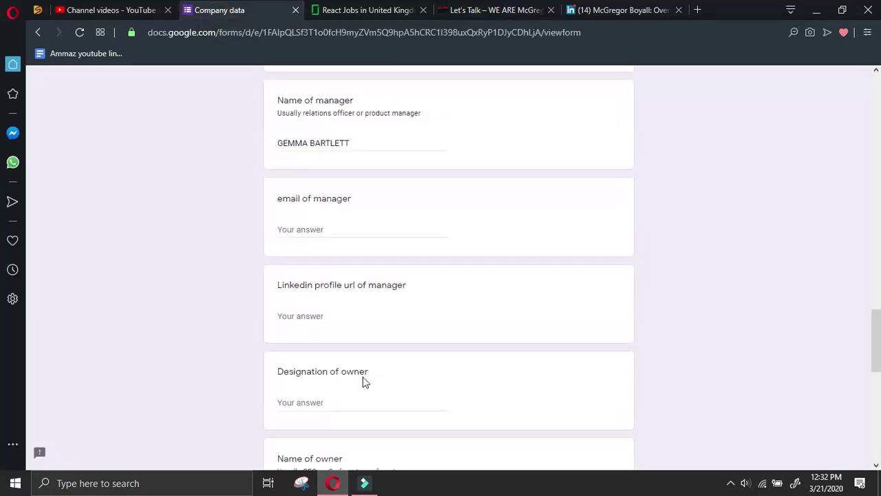
pyautogui.scroll(6, 351, 390)
pyautogui.click(358, 346)
pyautogui.hotkey('ctrl', 'v')
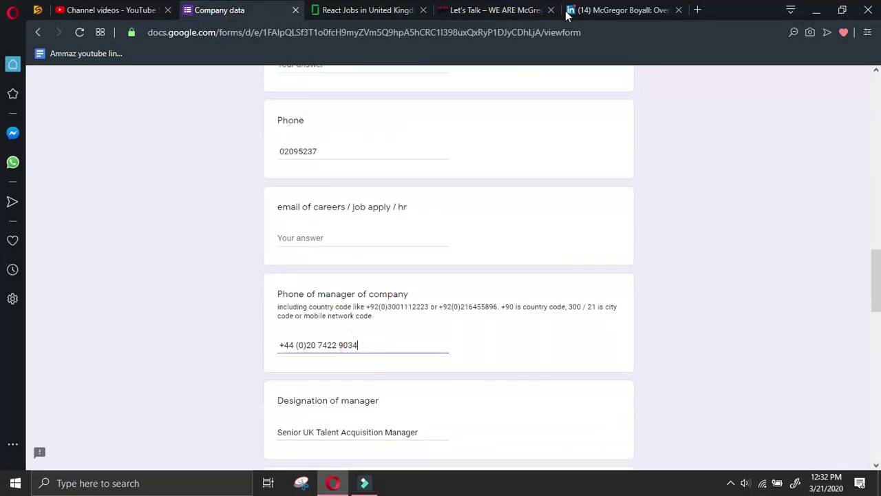
# Copy the manager's e-mail address from its link into the email of manager answer
pyautogui.click(619, 10)
pyautogui.click(496, 10)
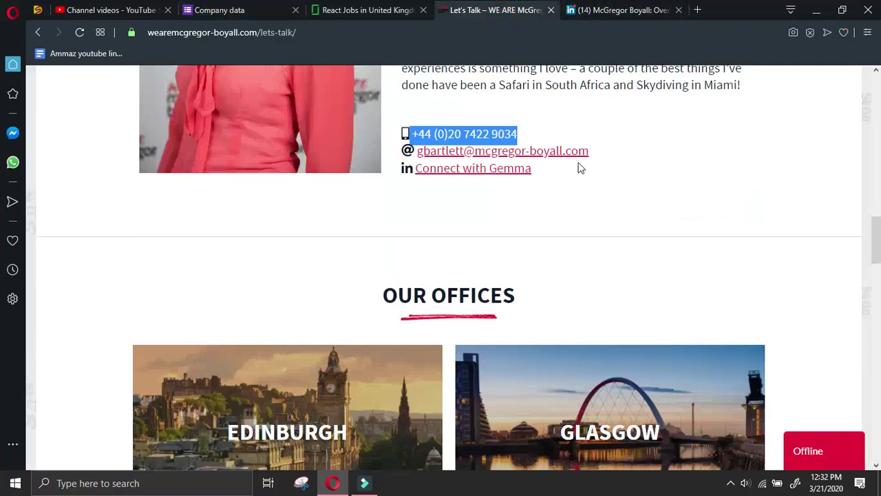
pyautogui.rightClick(578, 153)
pyautogui.click(590, 167)
pyautogui.click(218, 10)
pyautogui.scroll(-2, 330, 179)
pyautogui.scroll(-2, 340, 367)
pyautogui.click(340, 358)
pyautogui.hotkey('ctrl', 'v')
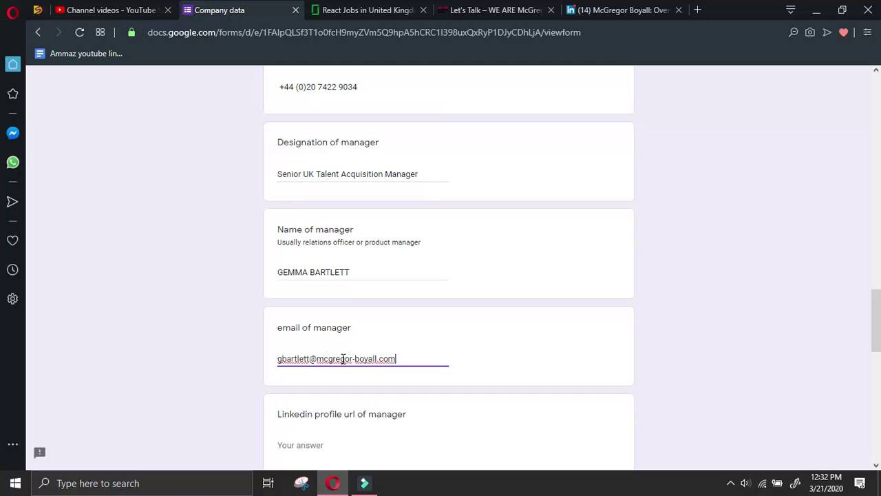
pyautogui.click(619, 10)
# Open the About us page from the Let's Talk footer, then return to McGregor Boyall's LinkedIn page
pyautogui.click(496, 9)
pyautogui.scroll(4, 653, 246)
pyautogui.scroll(4, 735, 247)
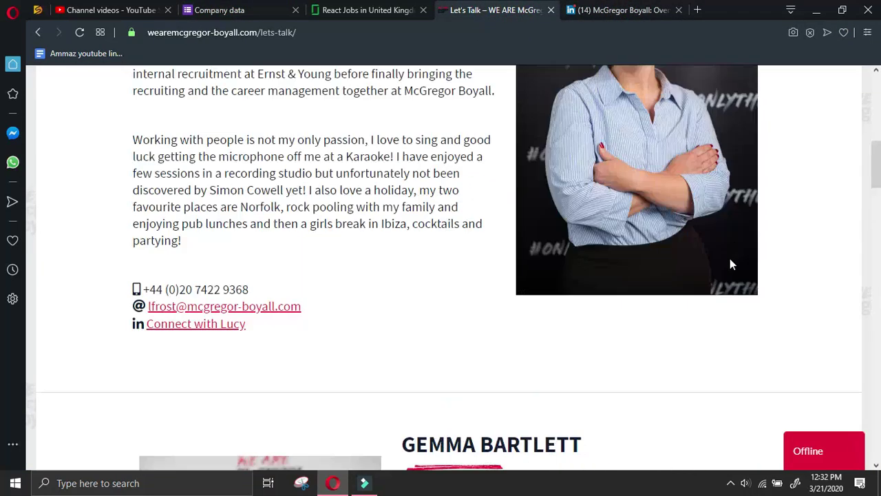
pyautogui.scroll(4, 448, 314)
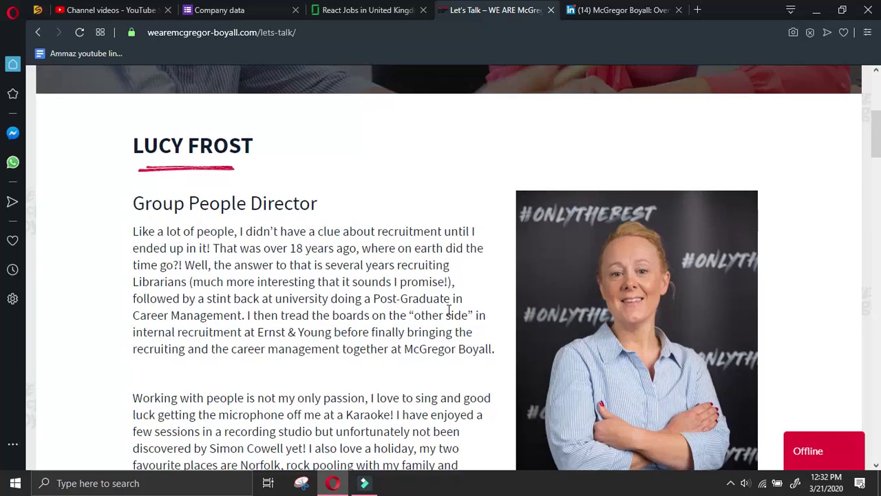
pyautogui.scroll(5, 448, 310)
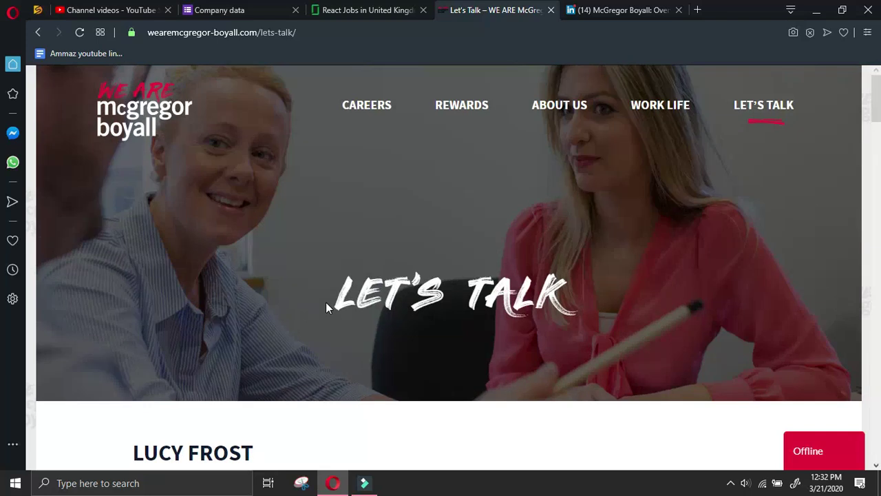
pyautogui.scroll(-15, 326, 302)
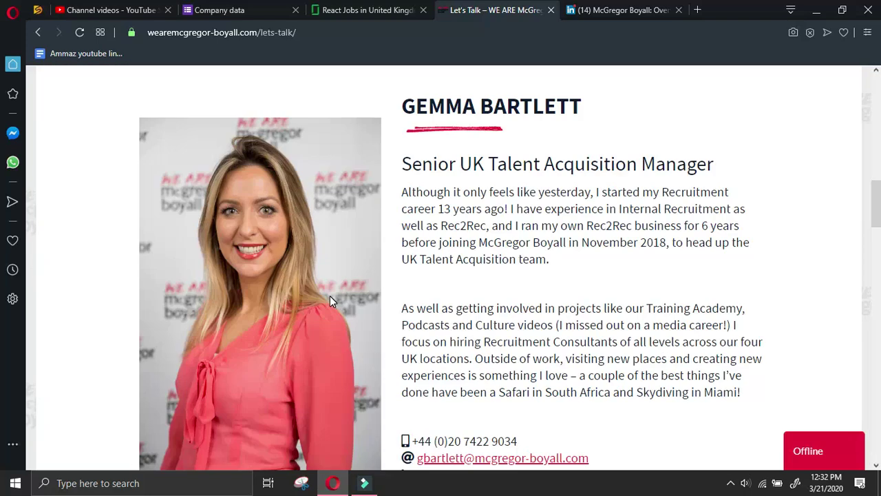
pyautogui.scroll(-5, 329, 297)
pyautogui.scroll(-2, 330, 297)
pyautogui.scroll(-10, 330, 301)
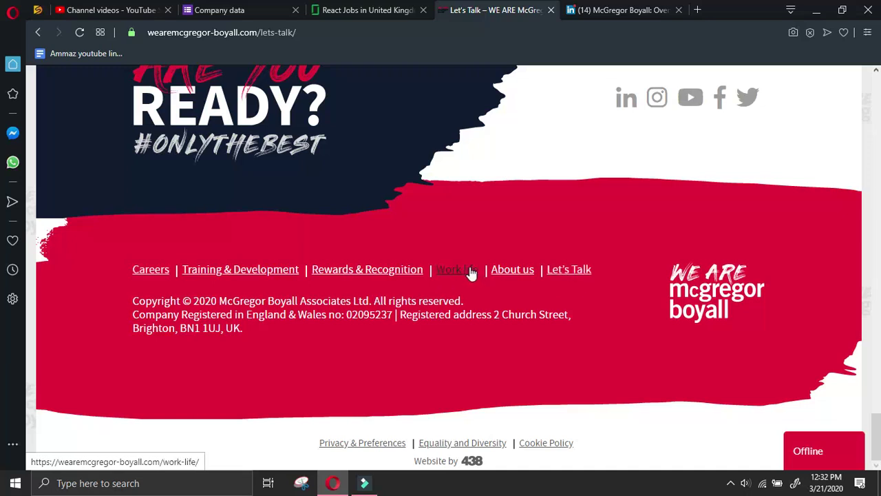
pyautogui.click(516, 270)
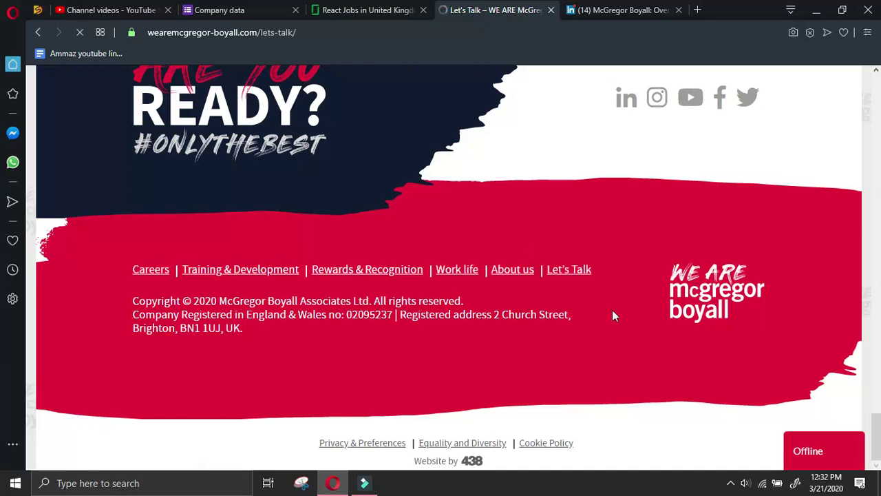
pyautogui.click(606, 10)
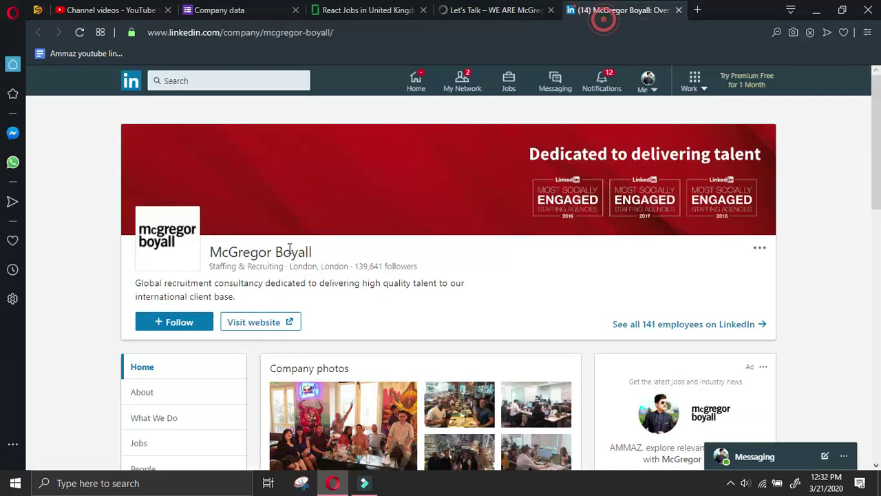
# Open LinkedIn's About section and zoom the Locations map into the Dubai office
pyautogui.click(183, 393)
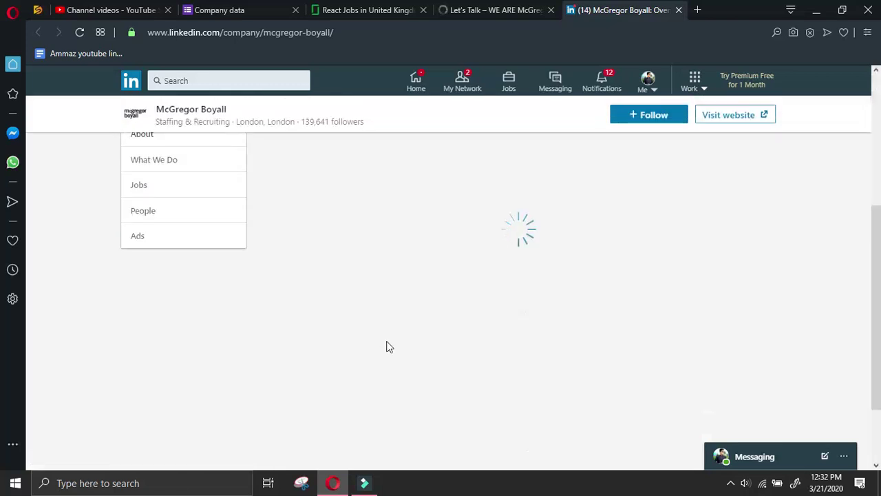
pyautogui.scroll(-3, 410, 342)
pyautogui.scroll(-2, 416, 339)
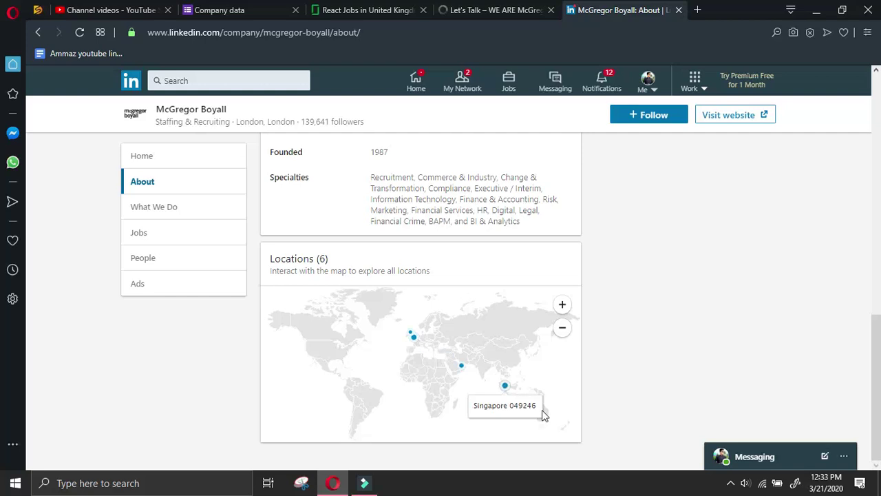
pyautogui.moveTo(459, 370)
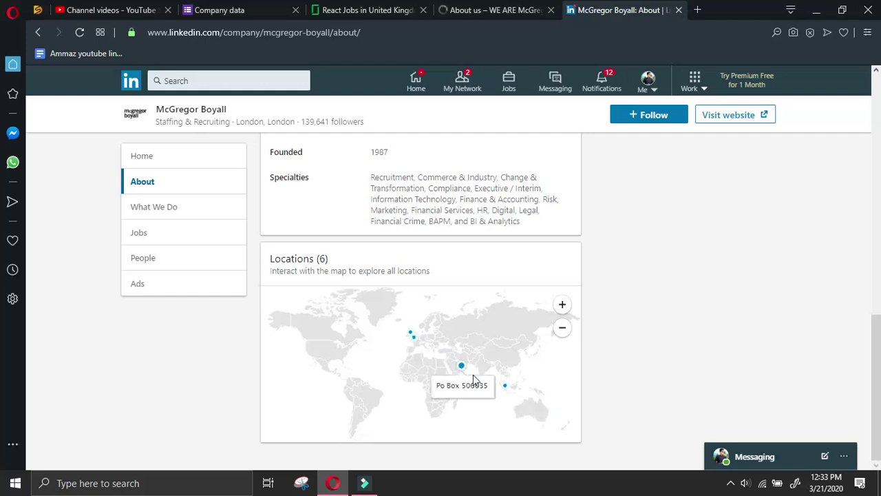
pyautogui.click(473, 374)
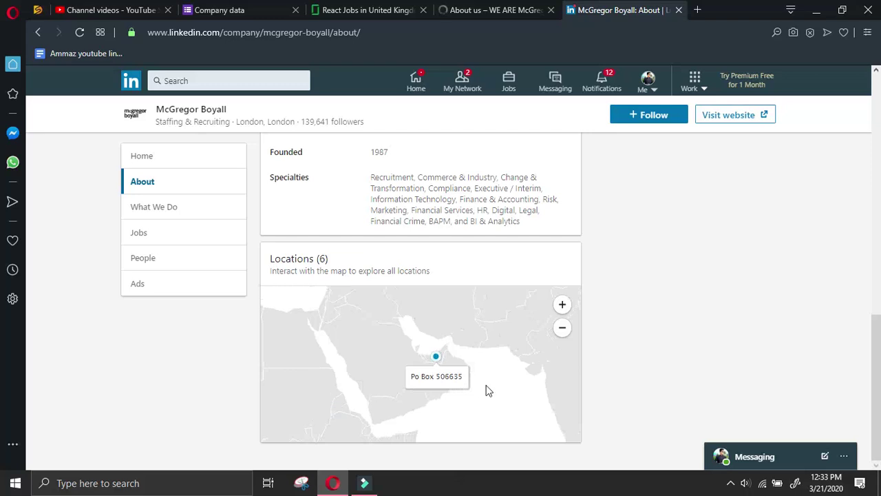
pyautogui.scroll(-2, 485, 390)
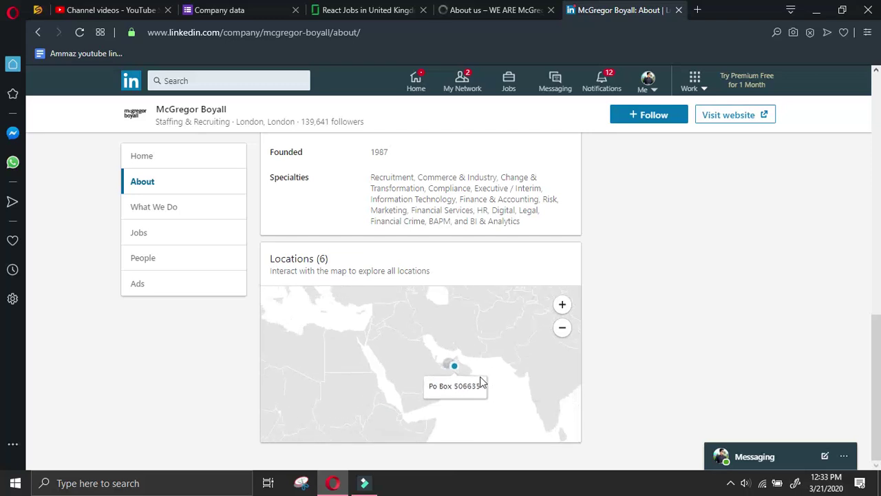
pyautogui.scroll(-3, 389, 336)
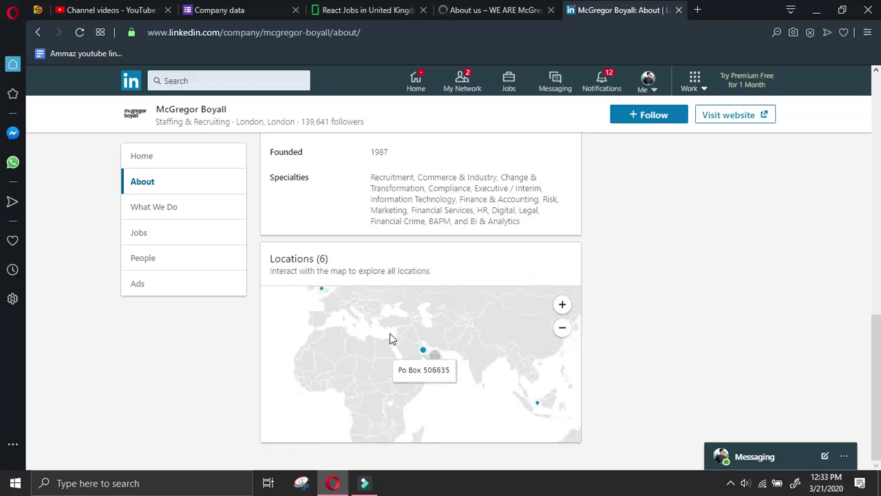
# Scroll the About us page to the founder and group CEO, then open LinkedIn's People section
pyautogui.click(509, 7)
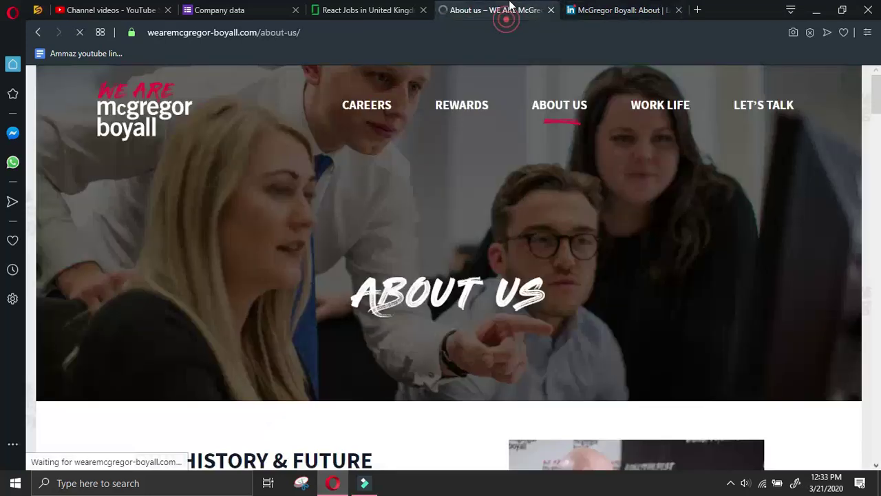
pyautogui.scroll(-5, 609, 272)
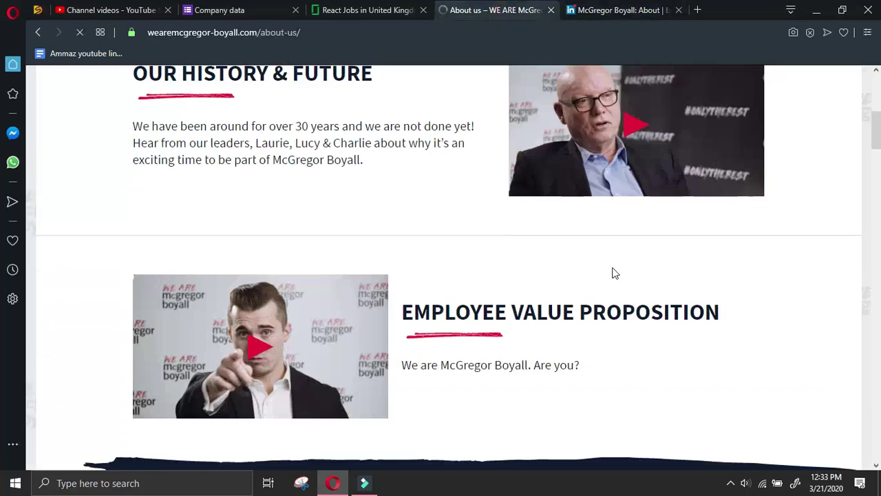
pyautogui.scroll(-5, 615, 273)
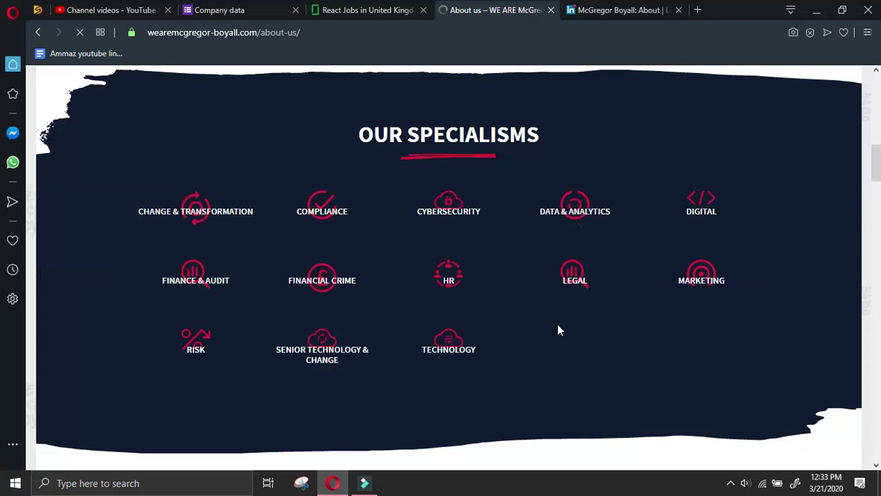
pyautogui.scroll(-3, 558, 328)
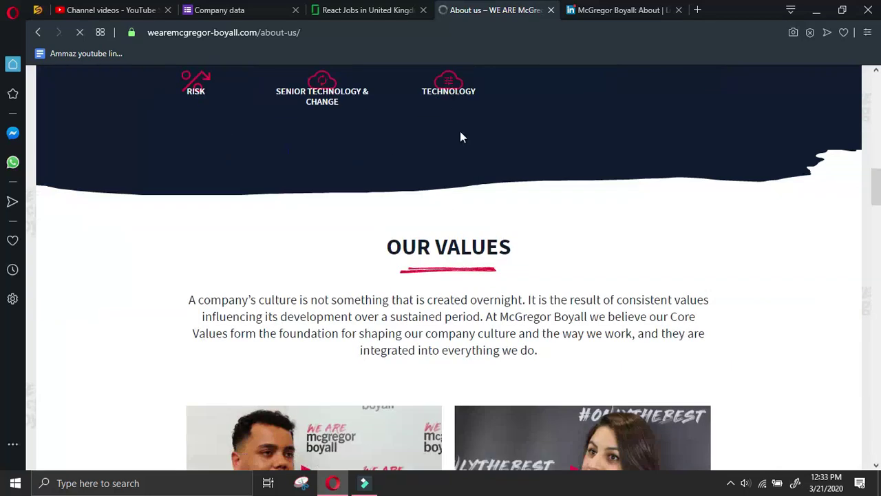
pyautogui.scroll(-8, 483, 177)
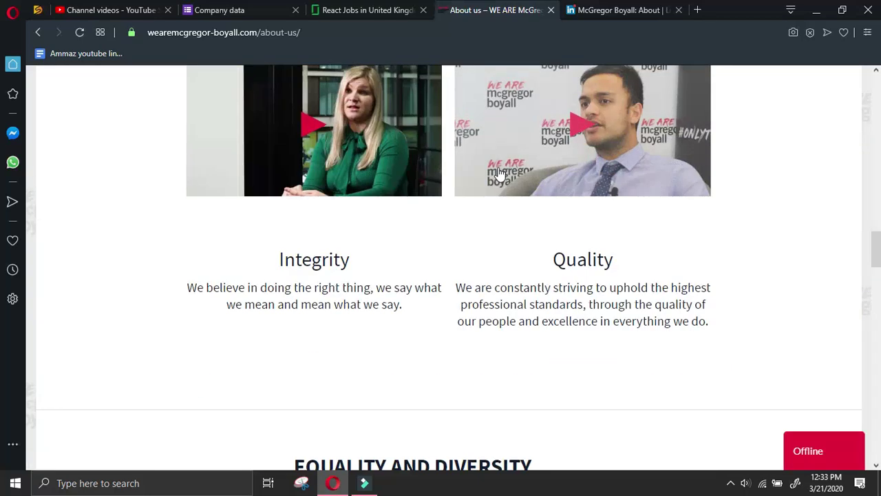
pyautogui.scroll(-9, 500, 174)
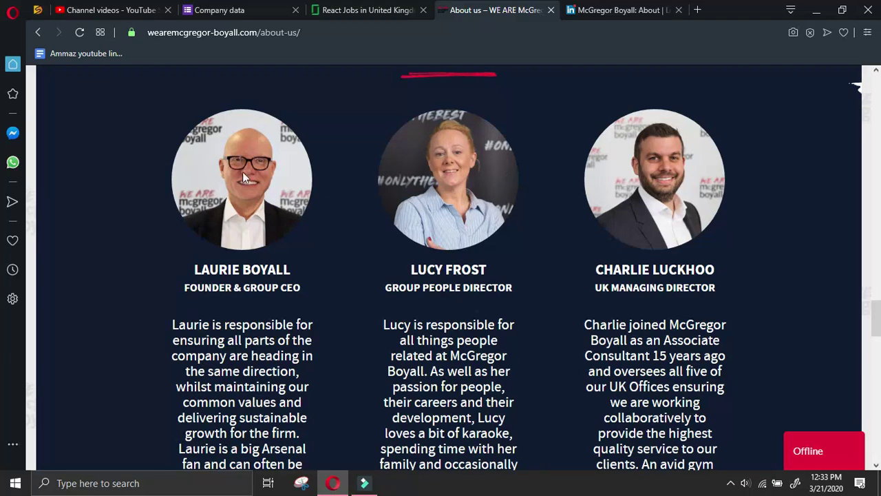
pyautogui.scroll(-3, 242, 176)
pyautogui.scroll(-2, 242, 176)
pyautogui.scroll(2, 242, 176)
pyautogui.scroll(-3, 243, 176)
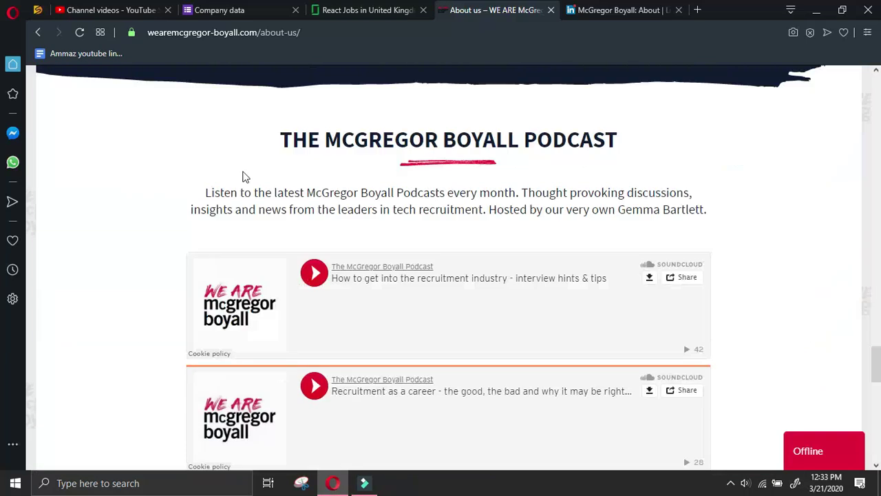
pyautogui.scroll(-7, 247, 172)
pyautogui.scroll(5, 250, 172)
pyautogui.scroll(8, 249, 172)
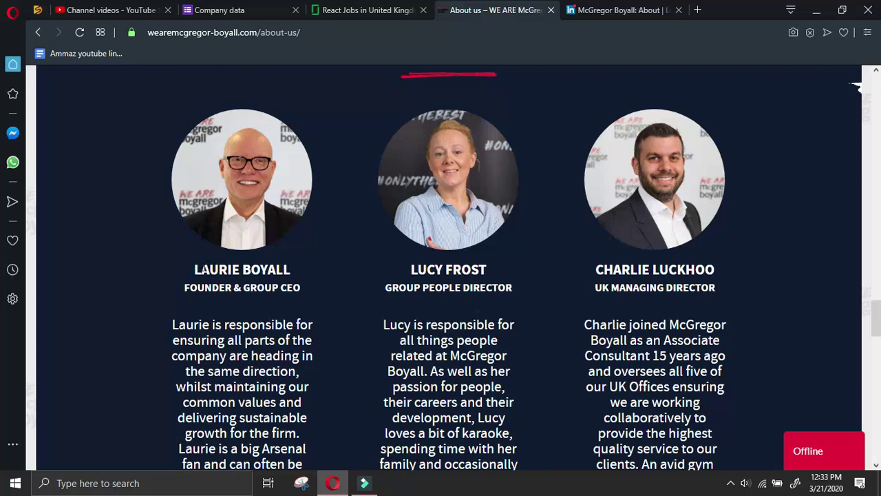
pyautogui.click(619, 10)
pyautogui.click(213, 257)
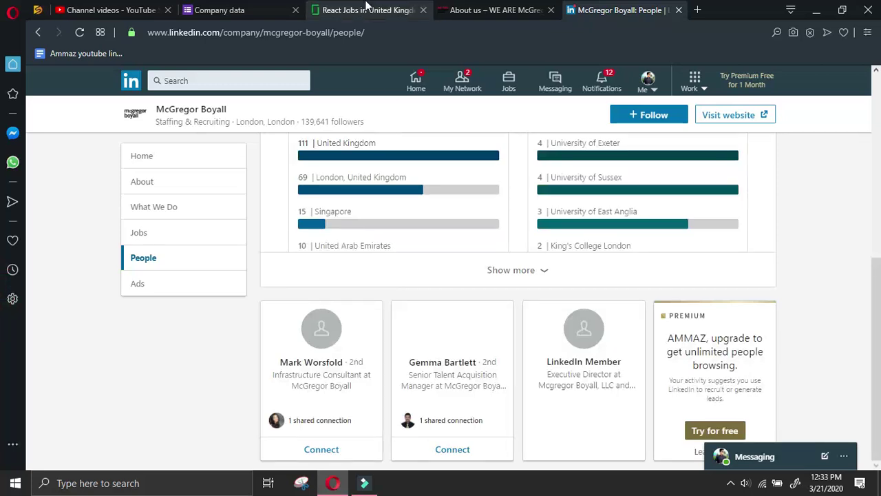
# Copy the CEO's name and title from About us into a new tab's search, adding 'at'
pyautogui.click(365, 10)
pyautogui.click(495, 10)
pyautogui.moveTo(291, 267); pyautogui.dragTo(337, 295)
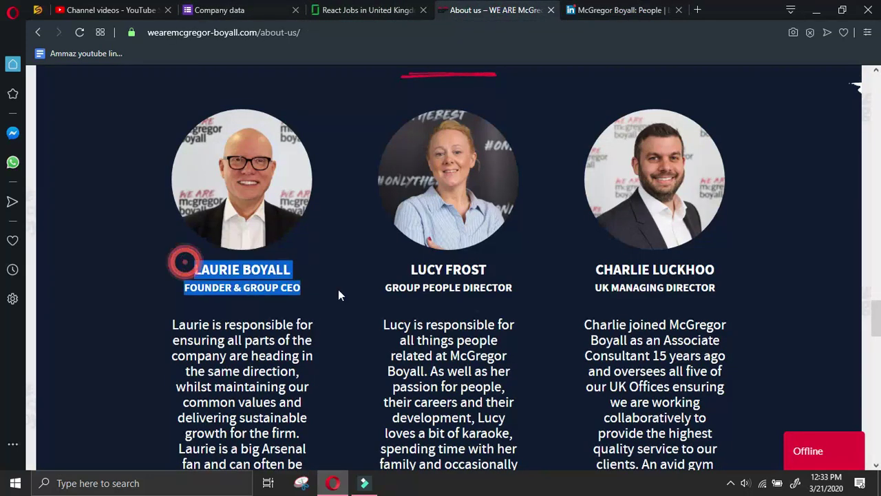
pyautogui.click(698, 10)
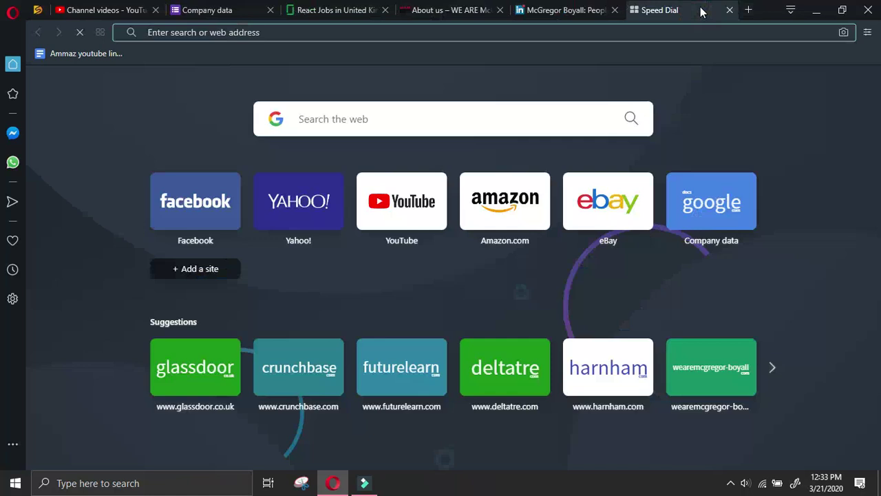
pyautogui.write('LAURIE BOYALLFOUNDER & GROUP CEO')
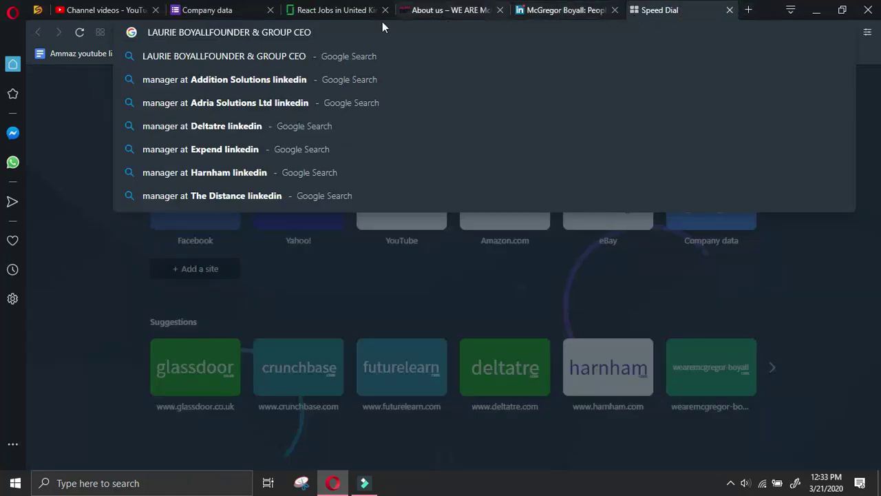
pyautogui.click(210, 31)
pyautogui.click(341, 32)
pyautogui.write('at')
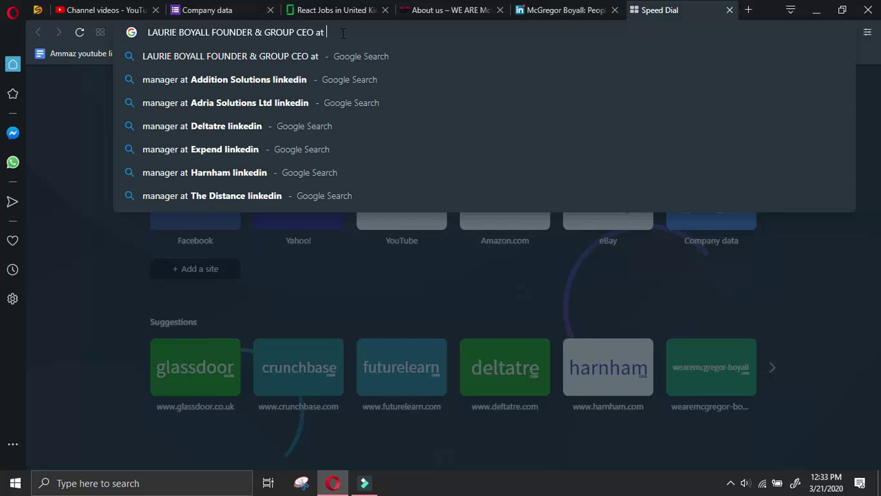
# Append 'McGregor Boyall Associates' from Glassdoor and 'linkedin' to the query and search
pyautogui.click(451, 10)
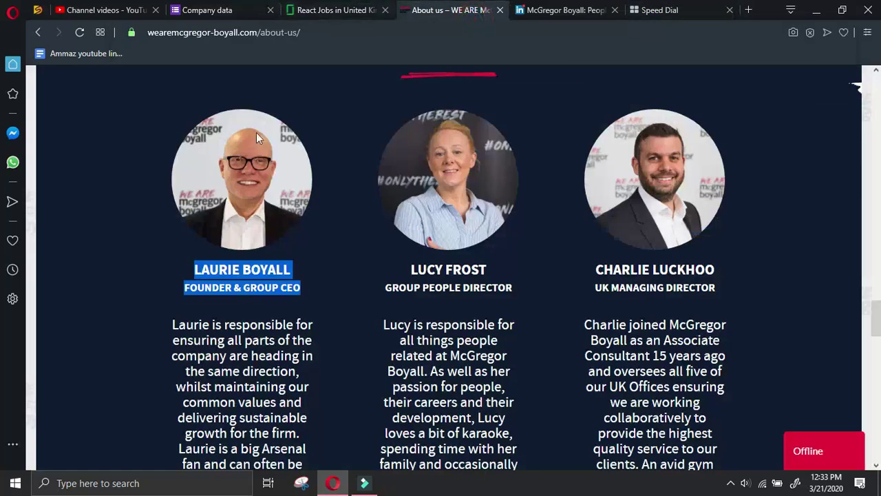
pyautogui.scroll(-5, 256, 133)
pyautogui.moveTo(210, 32); pyautogui.dragTo(155, 32)
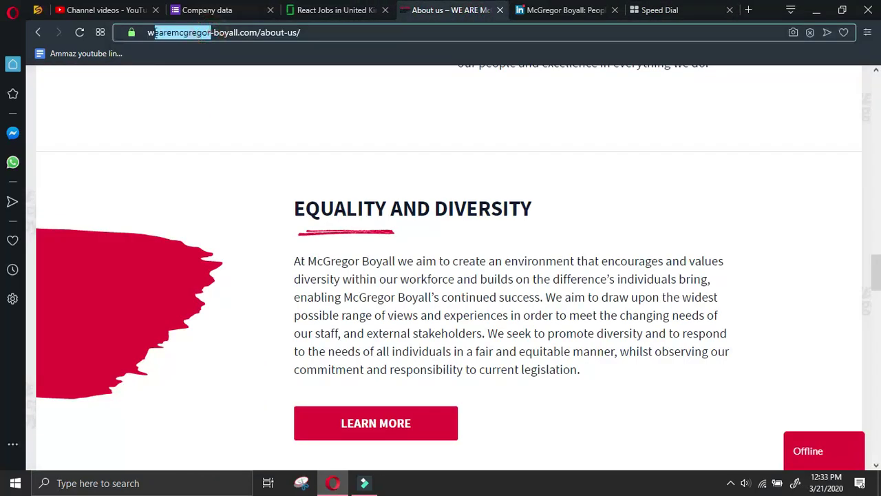
pyautogui.scroll(5, 269, 101)
pyautogui.scroll(15, 269, 101)
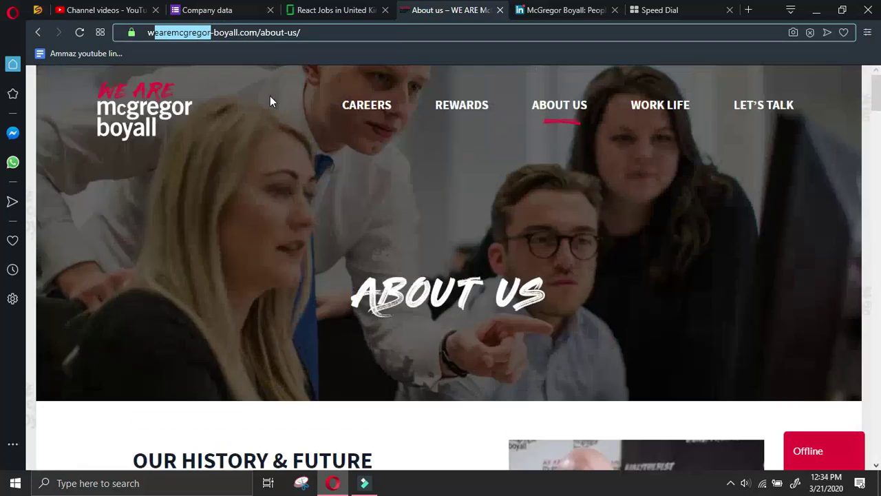
pyautogui.click(180, 111)
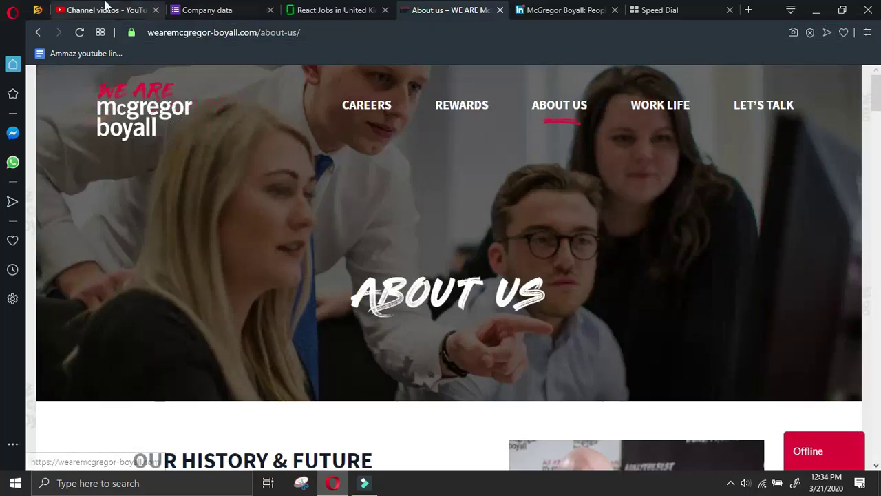
pyautogui.click(335, 10)
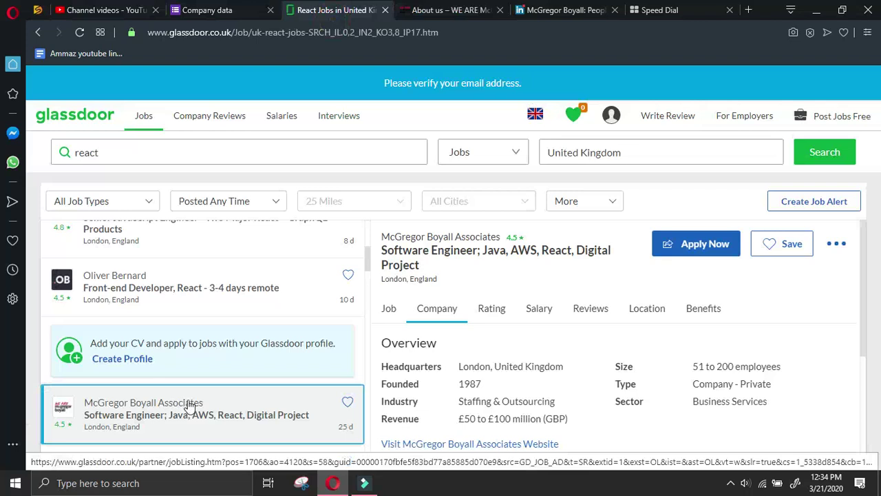
pyautogui.moveTo(207, 404); pyautogui.dragTo(86, 404)
pyautogui.hotkey('ctrl', 'c')
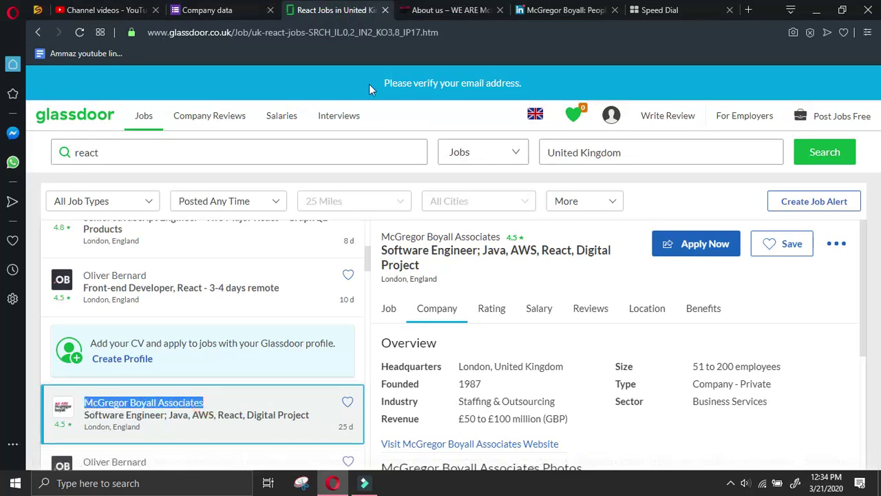
pyautogui.click(659, 9)
pyautogui.hotkey('ctrl', 'v')
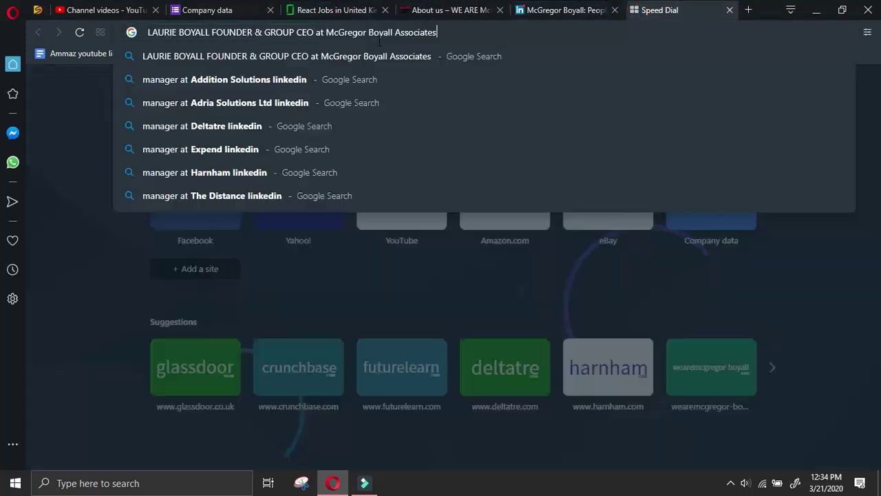
pyautogui.write('linkedi')
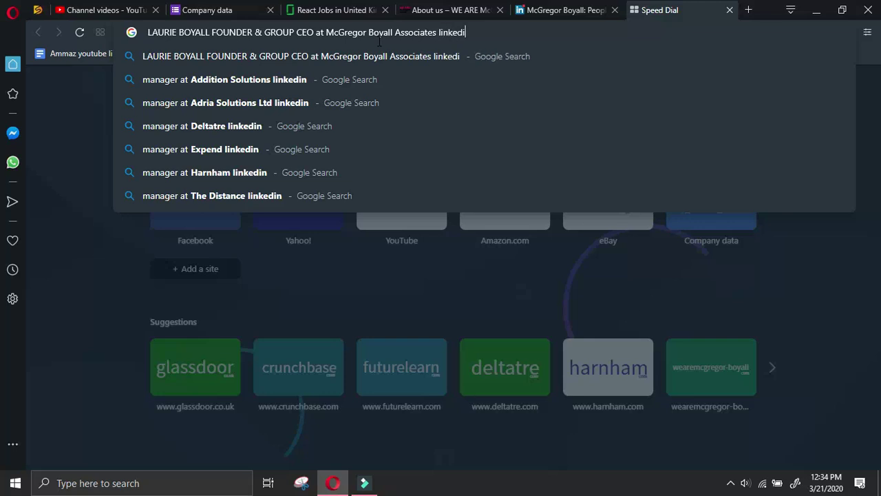
pyautogui.write('n')
pyautogui.press('Return')
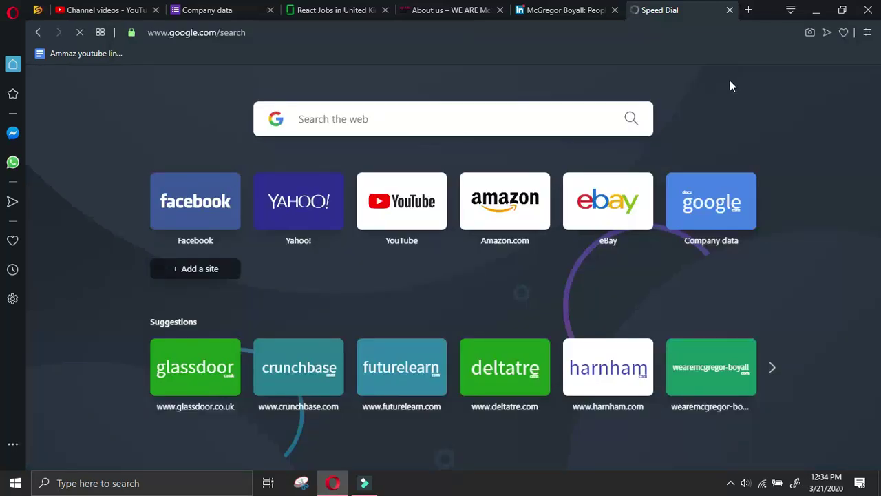
# Open the company's Careers page from the About us page
pyautogui.click(554, 10)
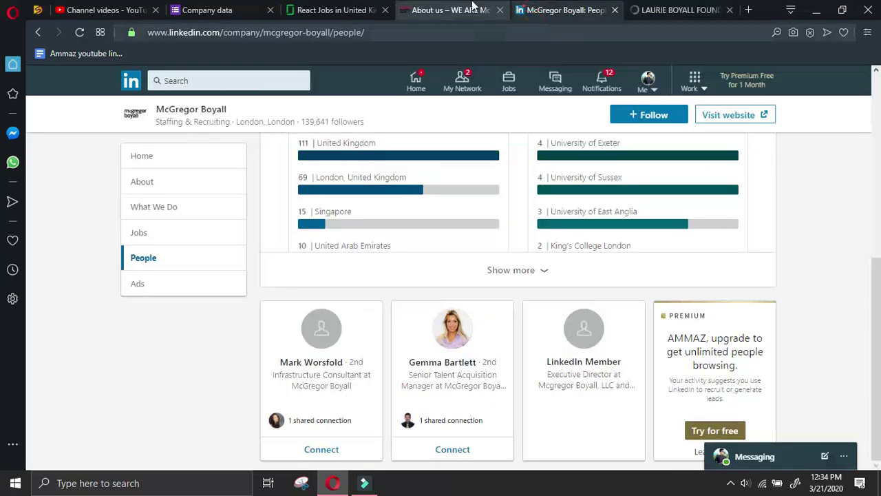
pyautogui.click(472, 14)
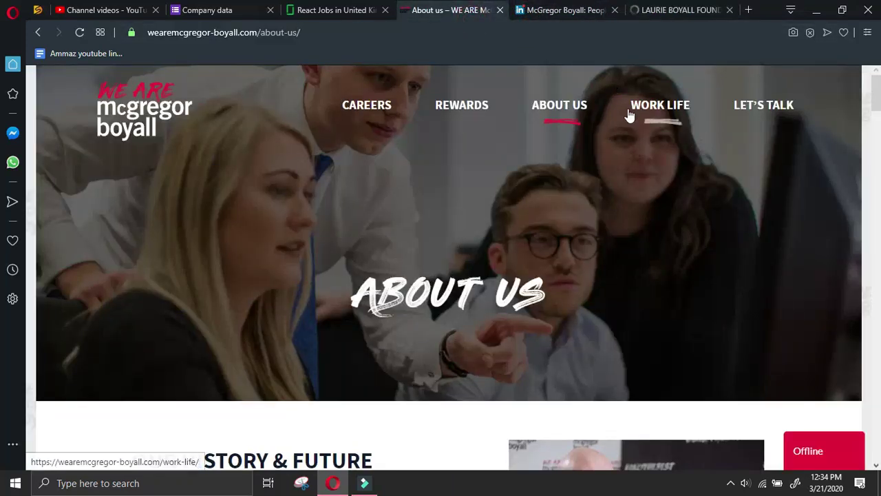
pyautogui.click(389, 110)
# Remove 'FOUNDER &' from the Google query and rerun the search
pyautogui.click(652, 7)
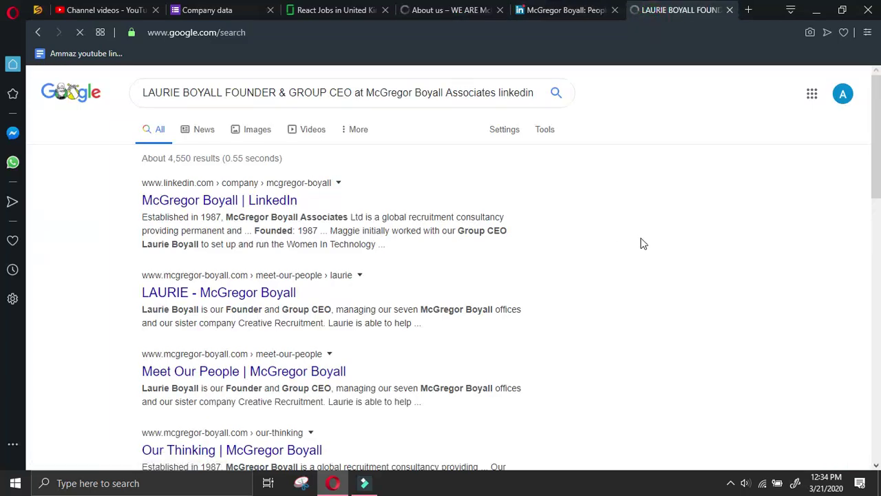
pyautogui.scroll(-9, 642, 242)
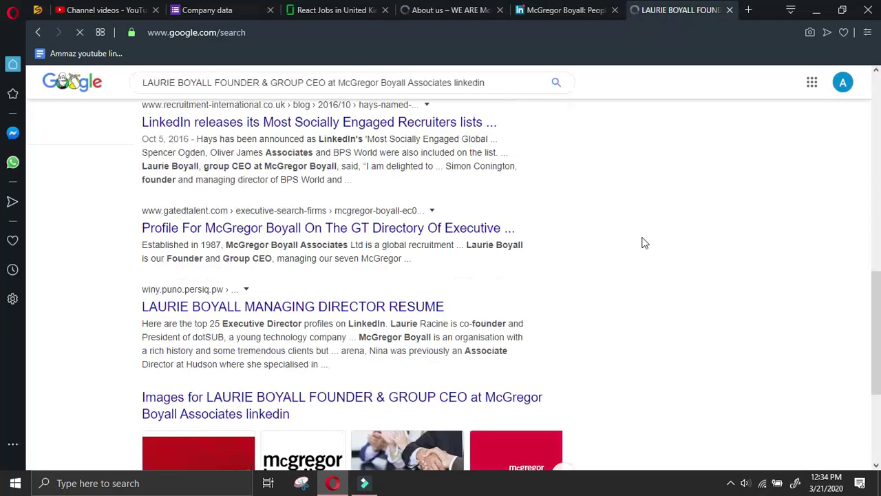
pyautogui.scroll(10, 642, 243)
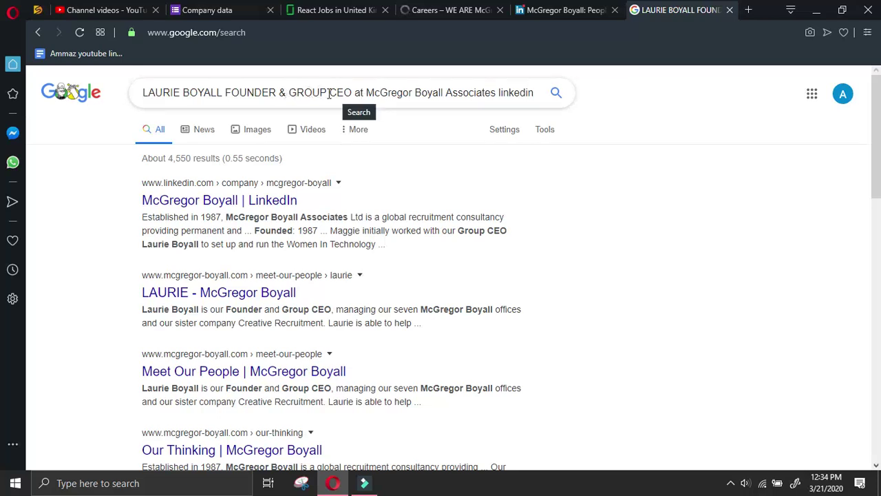
pyautogui.moveTo(291, 92); pyautogui.dragTo(225, 91)
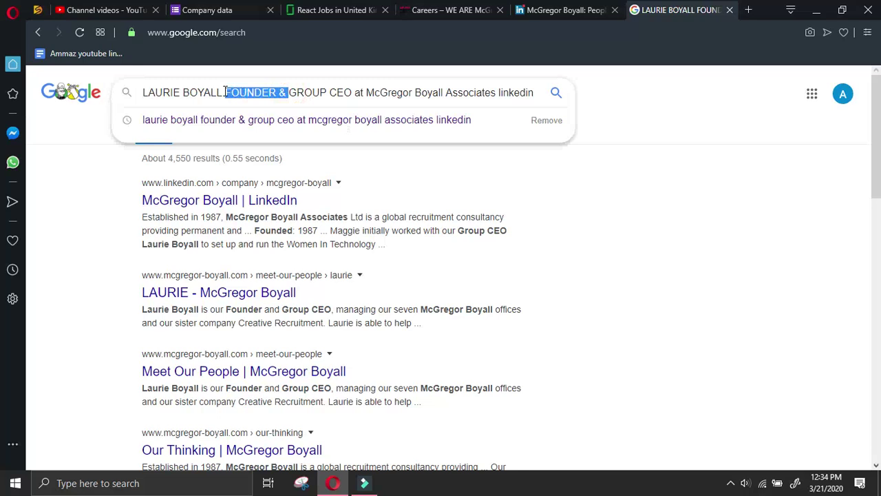
pyautogui.press('BackSpace')
pyautogui.press('Return')
pyautogui.click(596, 7)
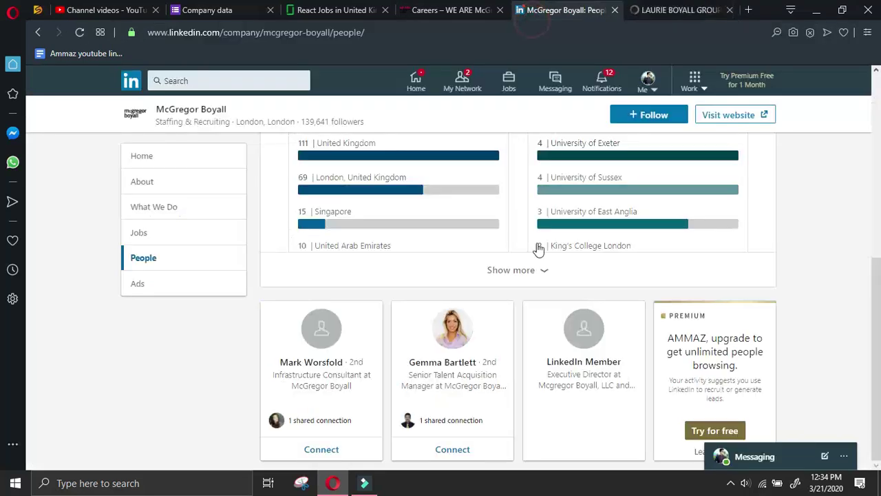
# Read through the Careers page's career journey levels and staff case studies
pyautogui.click(681, 9)
pyautogui.click(450, 10)
pyautogui.scroll(-5, 378, 212)
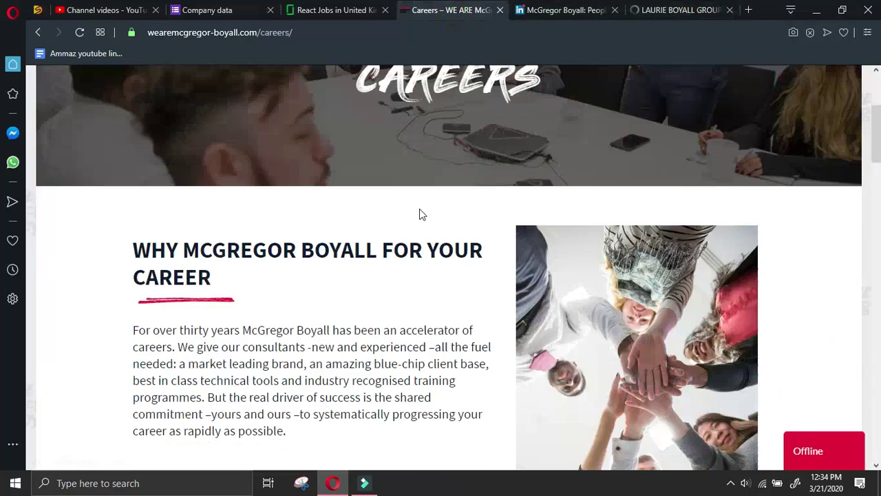
pyautogui.scroll(-10, 424, 206)
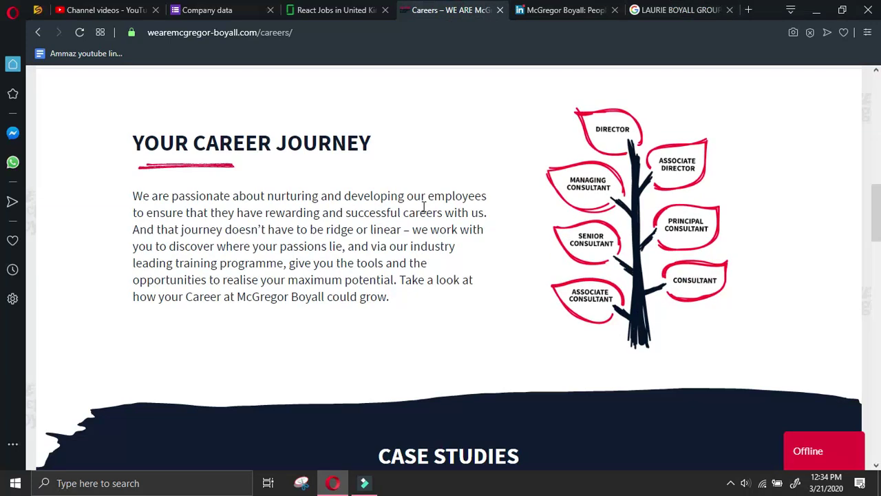
pyautogui.scroll(-2, 425, 210)
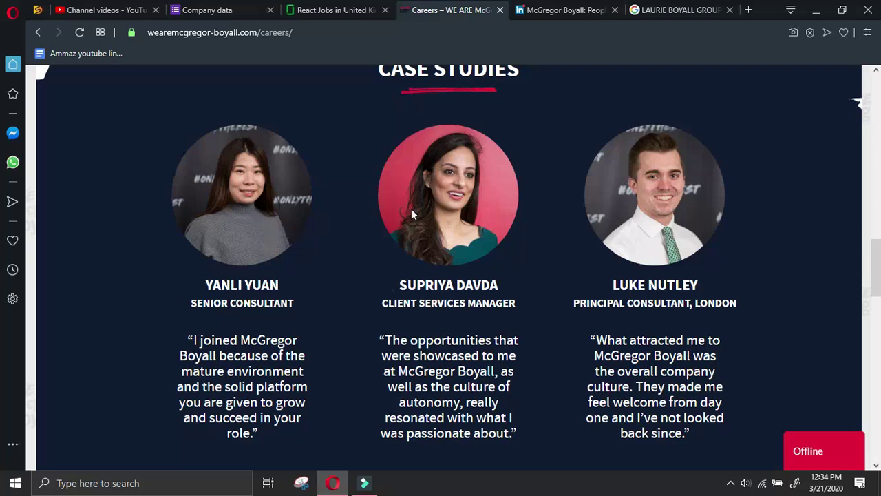
pyautogui.scroll(-5, 411, 209)
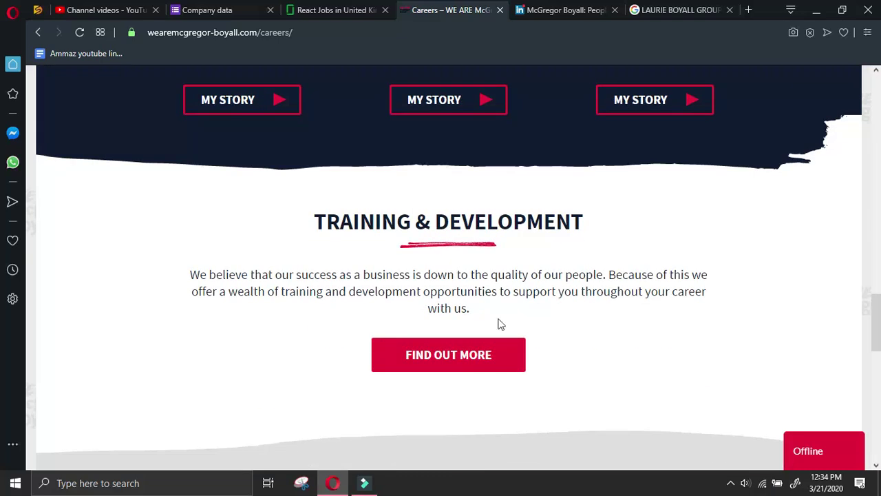
pyautogui.scroll(-4, 474, 365)
pyautogui.scroll(-5, 475, 365)
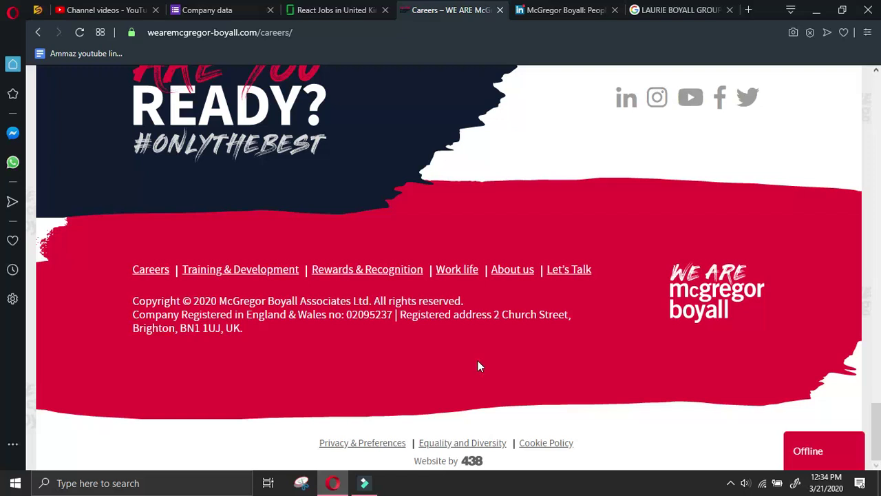
pyautogui.scroll(10, 477, 360)
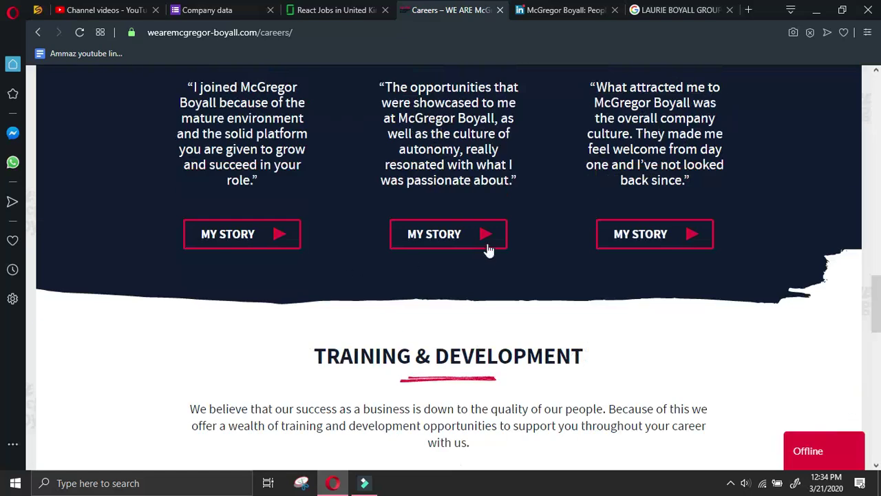
pyautogui.scroll(11, 487, 249)
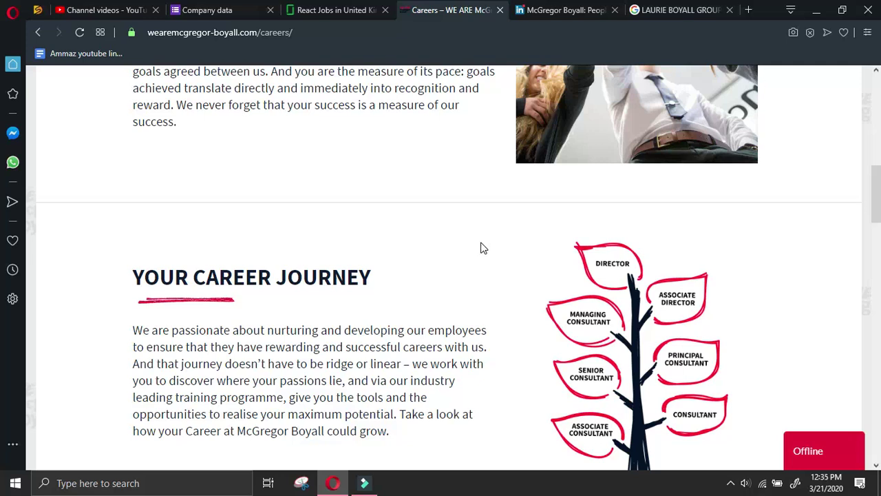
pyautogui.scroll(3, 313, 286)
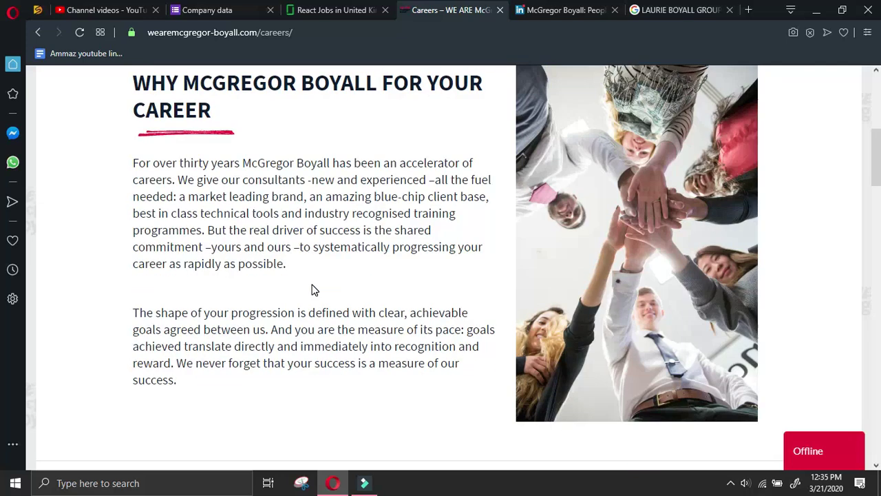
pyautogui.scroll(-5, 313, 286)
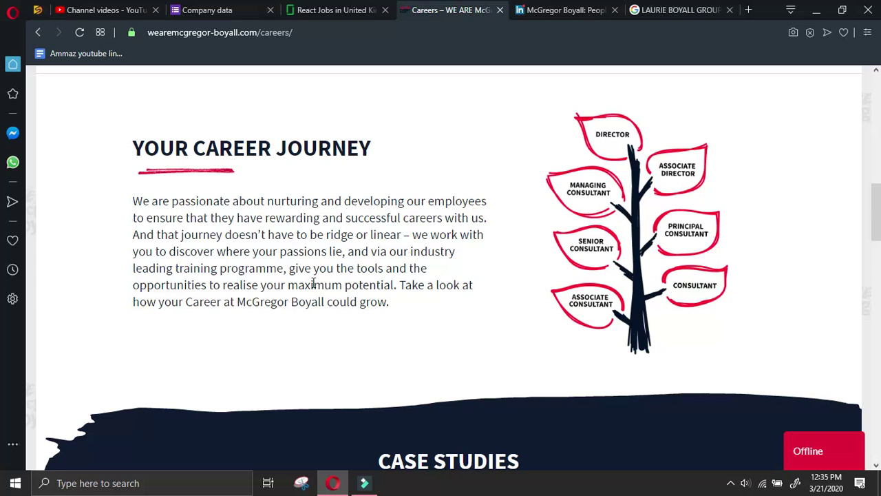
pyautogui.scroll(-5, 313, 282)
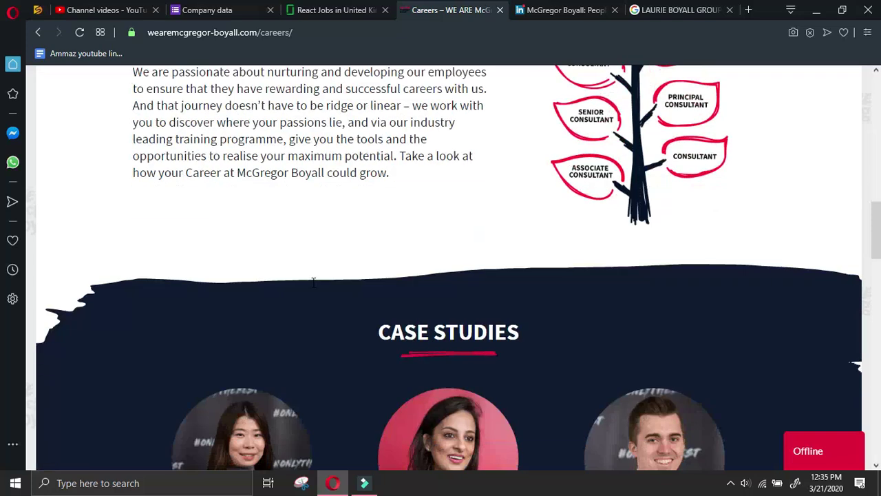
pyautogui.scroll(-15, 316, 281)
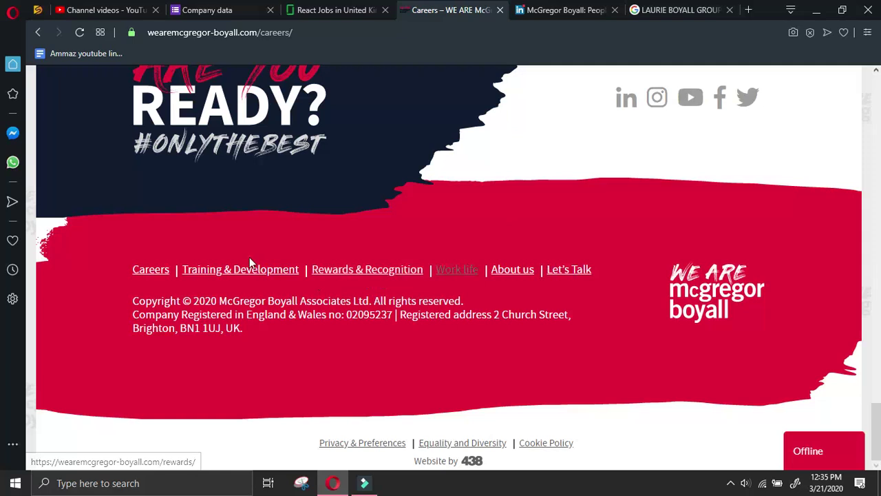
pyautogui.scroll(7, 417, 272)
pyautogui.scroll(5, 504, 370)
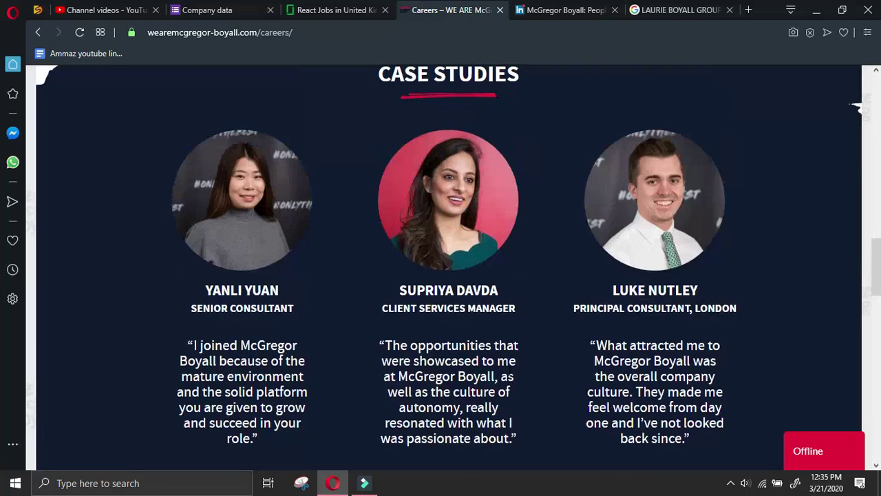
pyautogui.scroll(-3, 476, 305)
# Open the Training & Development page via Find Out More, then return to the Google results
pyautogui.click(461, 357)
pyautogui.scroll(2, 516, 251)
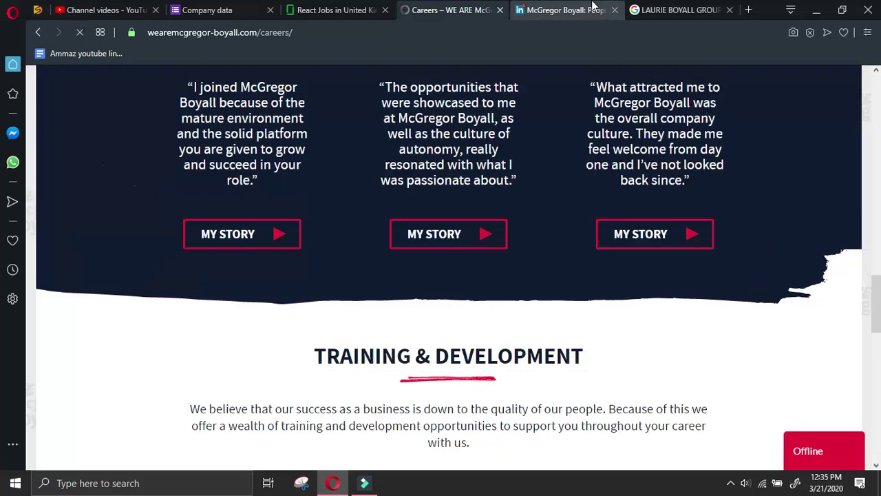
pyautogui.click(665, 8)
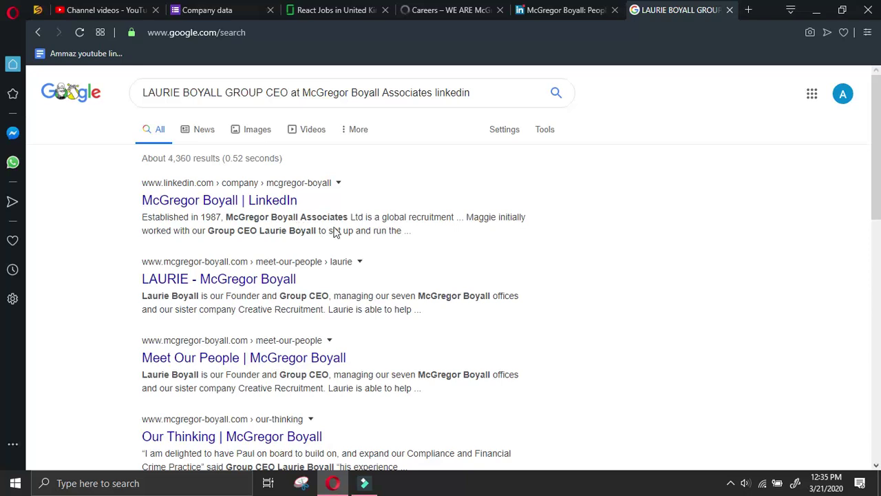
# Remove 'GROUP CEO at' from the LinkedIn search query and rerun it
pyautogui.scroll(-2, 319, 229)
pyautogui.scroll(2, 338, 228)
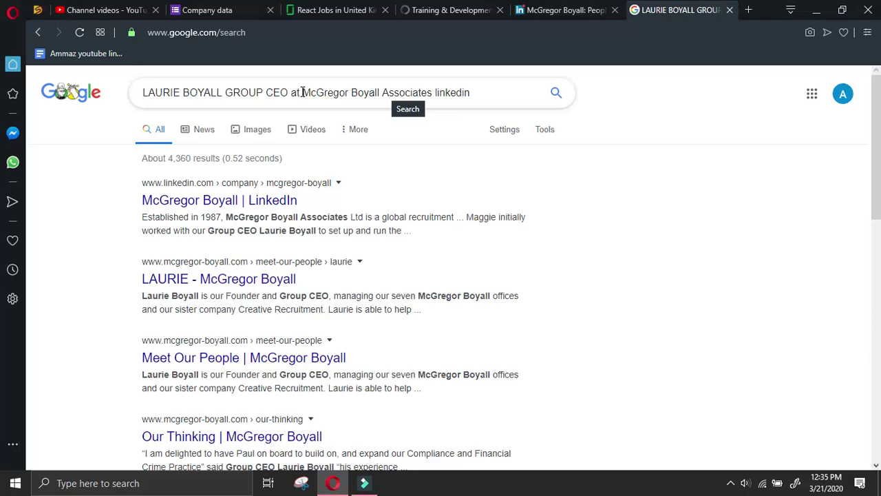
pyautogui.moveTo(302, 92); pyautogui.dragTo(222, 101)
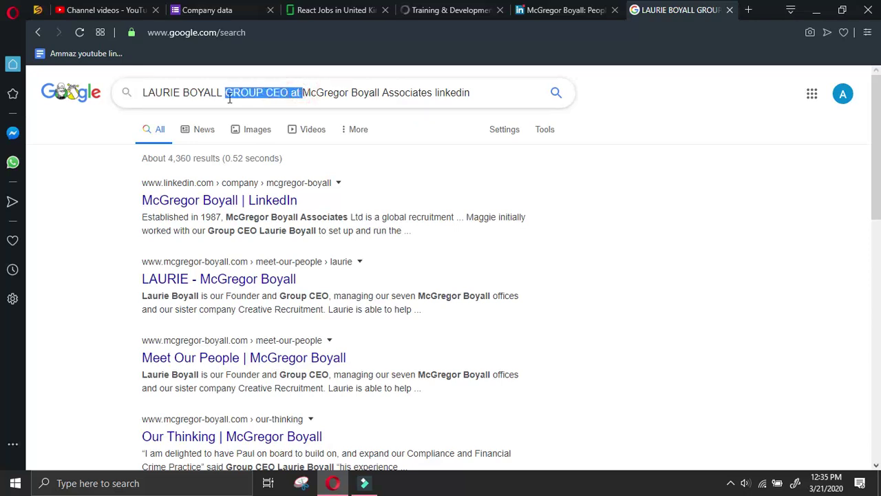
pyautogui.press('BackSpace')
pyautogui.press('Return')
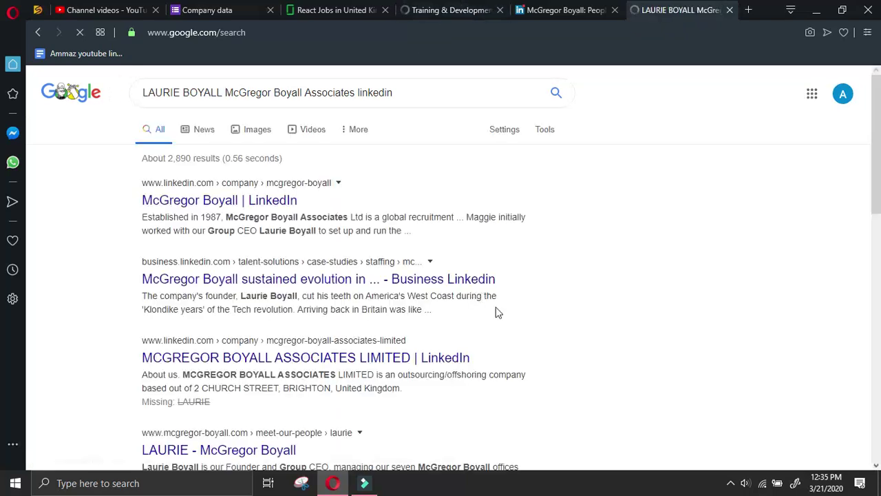
# Review the shortened search results and select the CEO's name at the start of the query
pyautogui.scroll(-4, 599, 269)
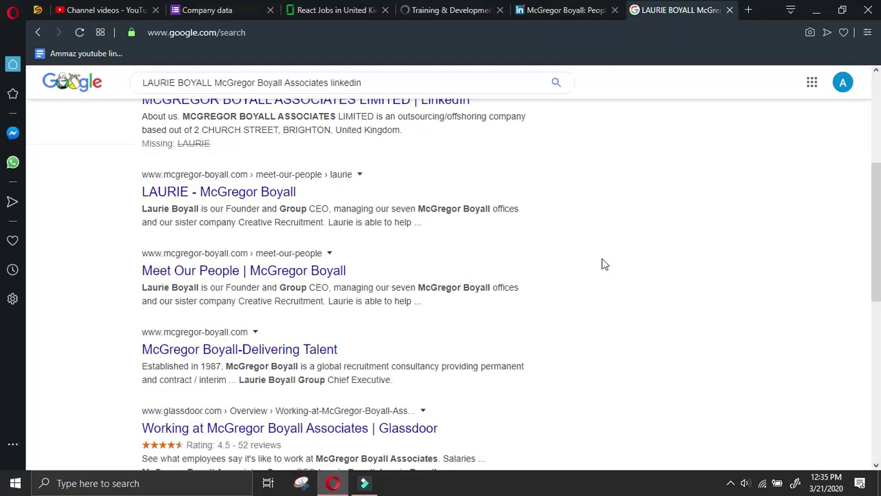
pyautogui.scroll(2, 604, 262)
pyautogui.scroll(-3, 604, 262)
pyautogui.scroll(5, 603, 261)
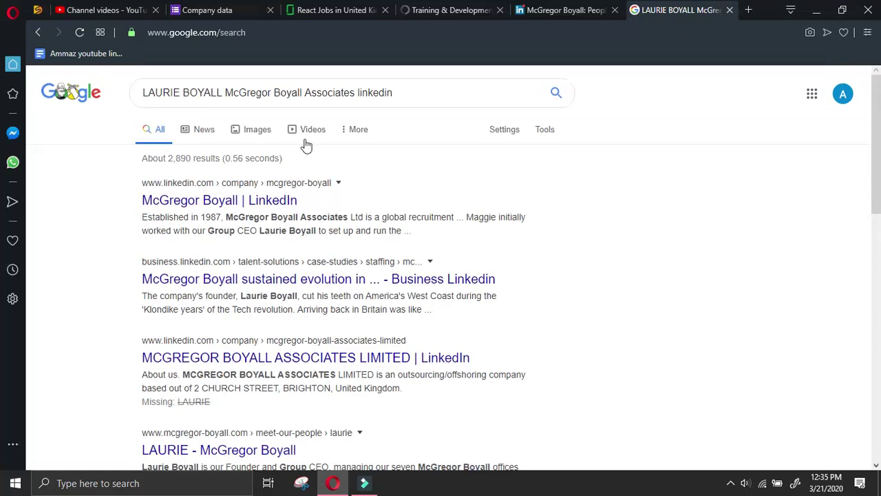
pyautogui.click(221, 92)
pyautogui.hotkey('shift', 'Home')
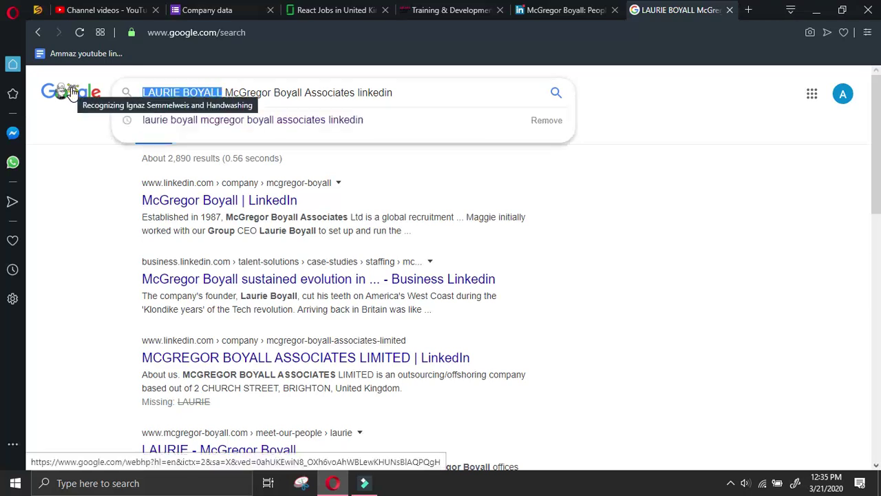
# Read through the Training & Development page, then check the LinkedIn People page and return to Google
pyautogui.click(471, 11)
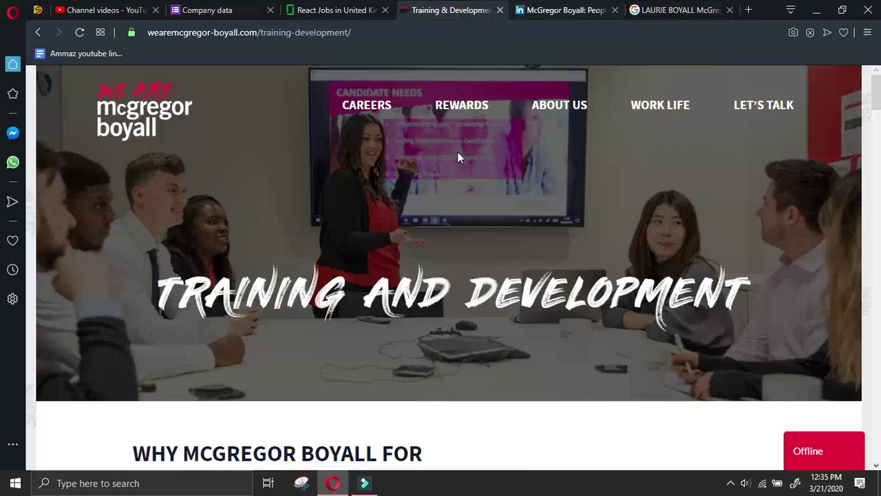
pyautogui.scroll(-6, 459, 157)
pyautogui.scroll(2, 461, 157)
pyautogui.scroll(-5, 462, 157)
pyautogui.scroll(-15, 472, 149)
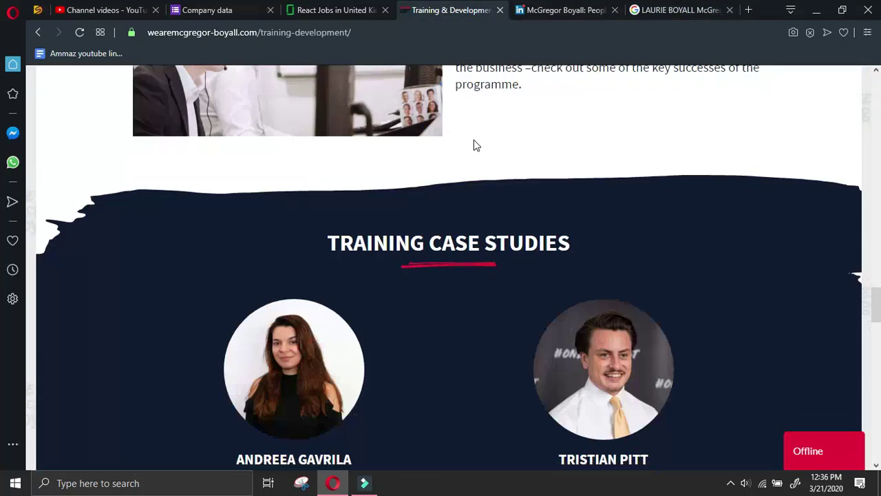
pyautogui.scroll(-5, 473, 145)
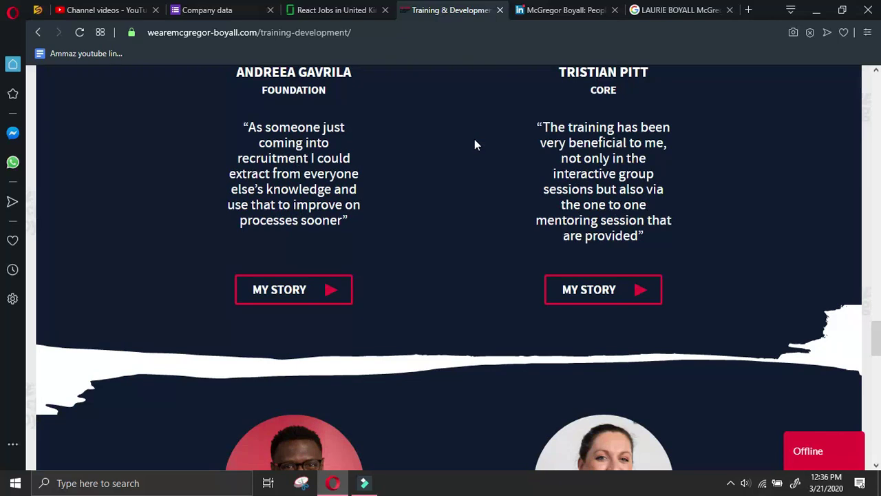
pyautogui.scroll(-5, 474, 141)
pyautogui.scroll(-8, 478, 141)
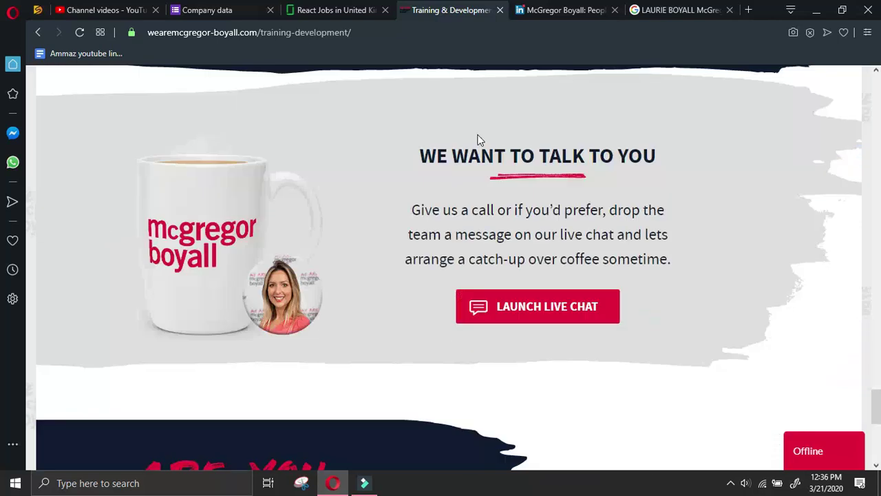
pyautogui.scroll(12, 478, 139)
pyautogui.click(521, 7)
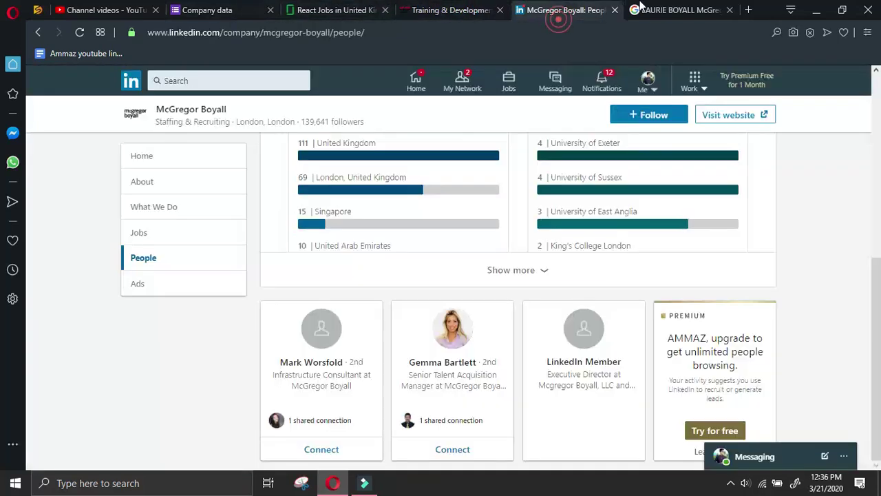
pyautogui.click(652, 7)
# Search with 'founder' in place of the CEO's name and review the results
pyautogui.write('founder')
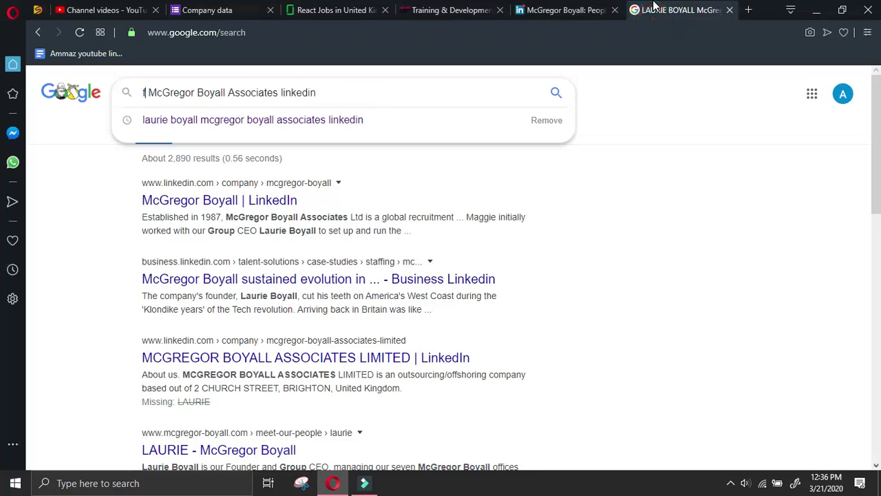
pyautogui.press('Return')
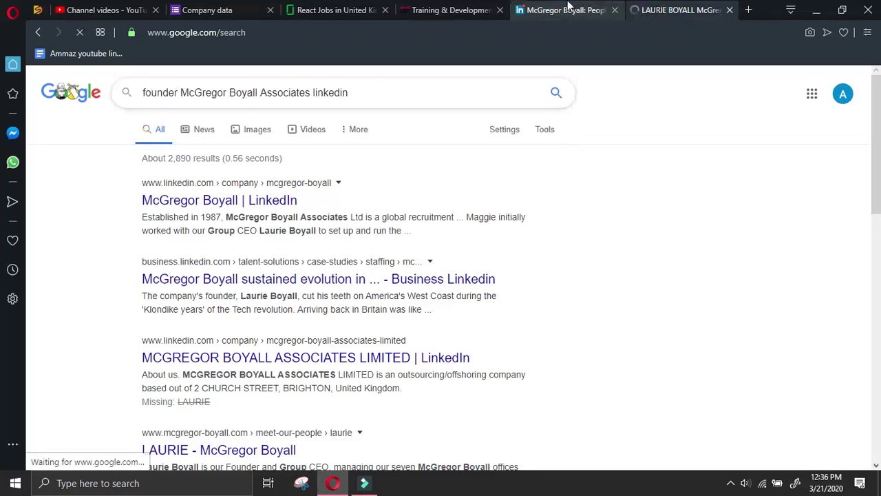
pyautogui.click(568, 8)
pyautogui.click(682, 9)
pyautogui.click(731, 483)
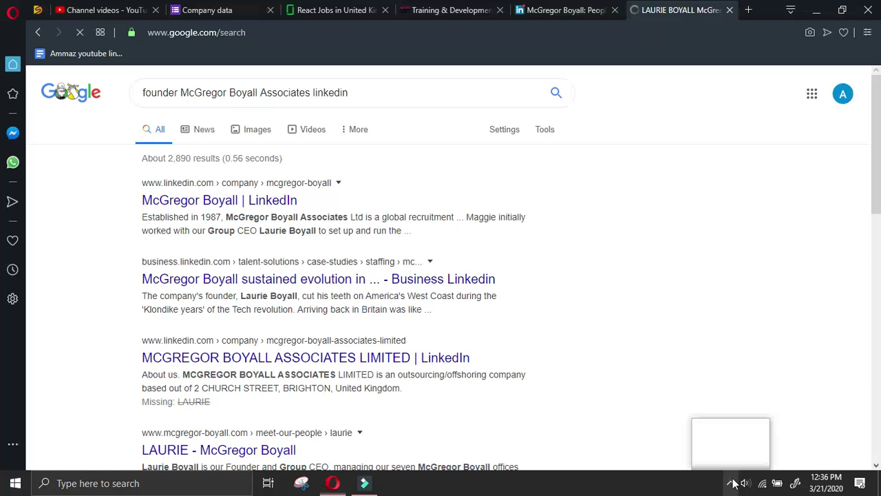
pyautogui.click(745, 450)
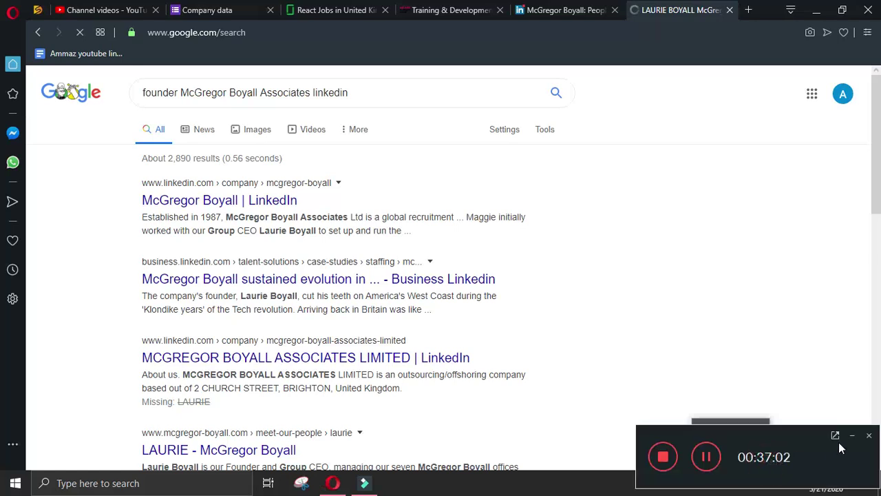
pyautogui.click(852, 436)
pyautogui.click(680, 226)
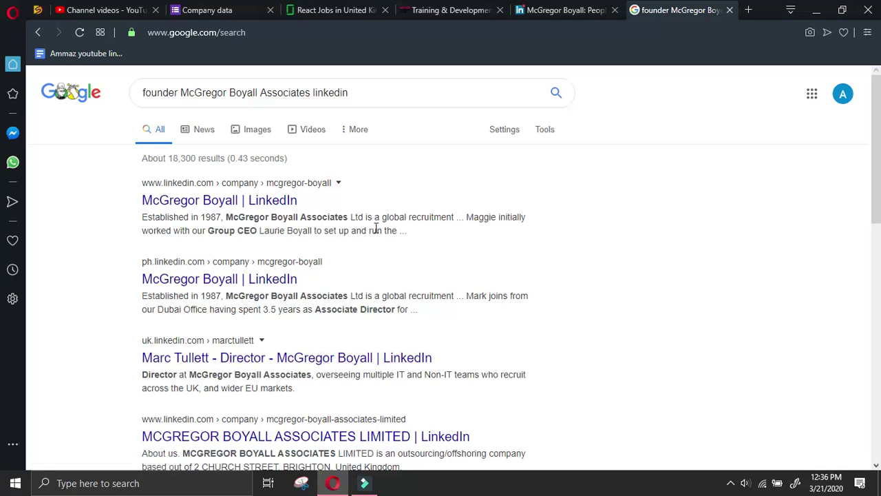
pyautogui.scroll(-4, 710, 273)
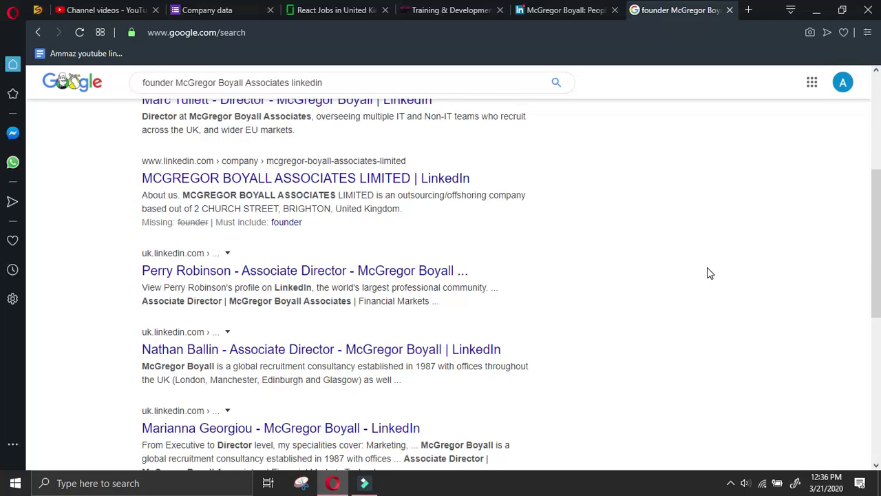
pyautogui.scroll(5, 167, 82)
# Search 'ceo McGregor Boyall Associates linkedin', then begin replacing 'linkedin' with 'crunchbase'
pyautogui.doubleClick(178, 92)
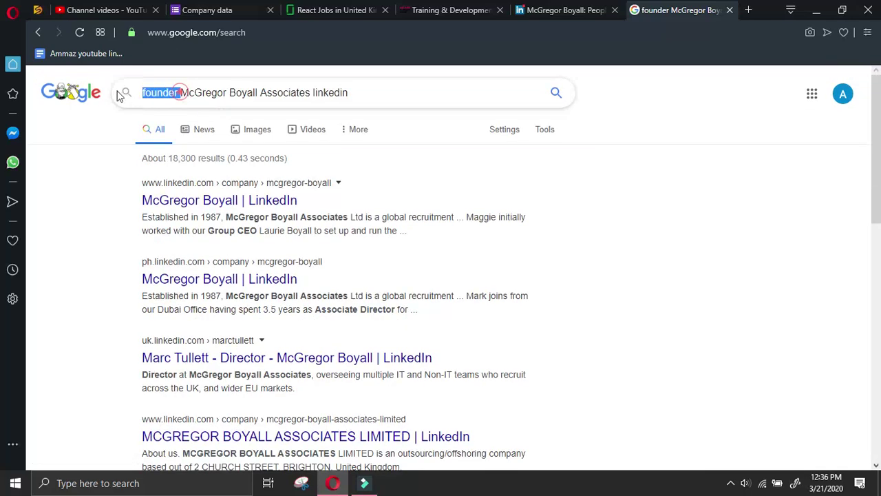
pyautogui.write('ceo')
pyautogui.press('Return')
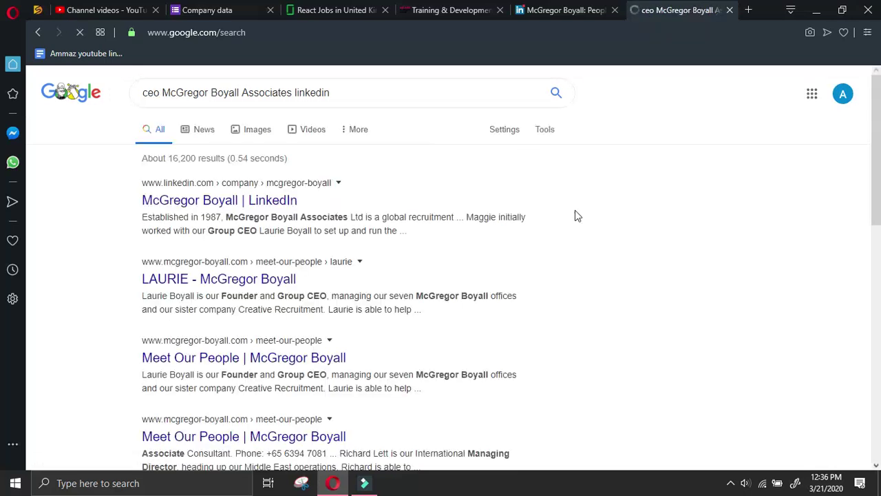
pyautogui.scroll(-2, 578, 208)
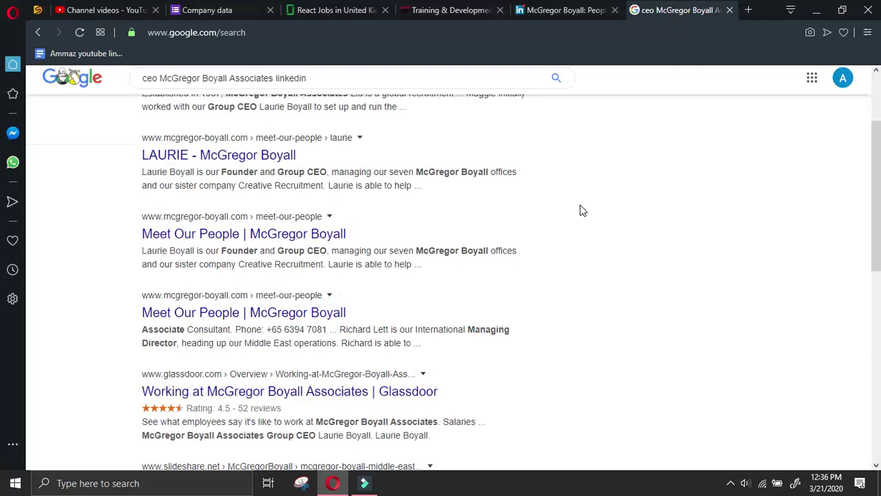
pyautogui.scroll(-2, 570, 207)
pyautogui.scroll(4, 570, 205)
pyautogui.click(252, 270)
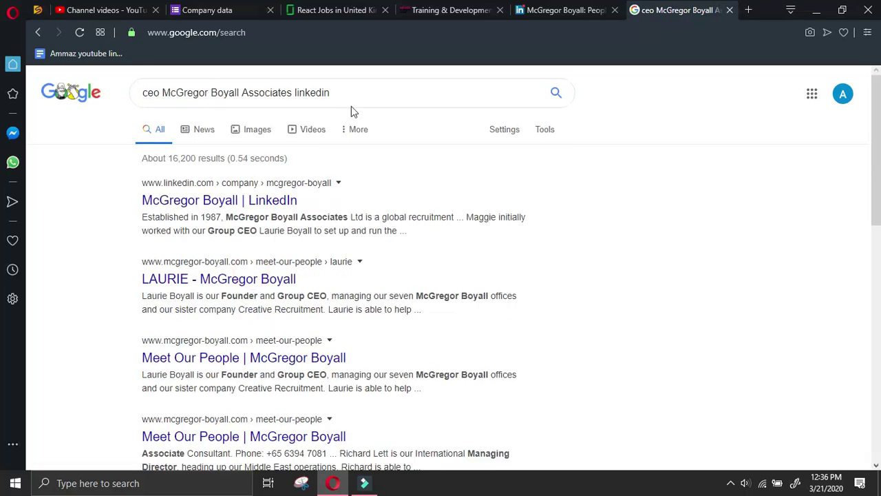
pyautogui.moveTo(344, 92); pyautogui.dragTo(295, 94)
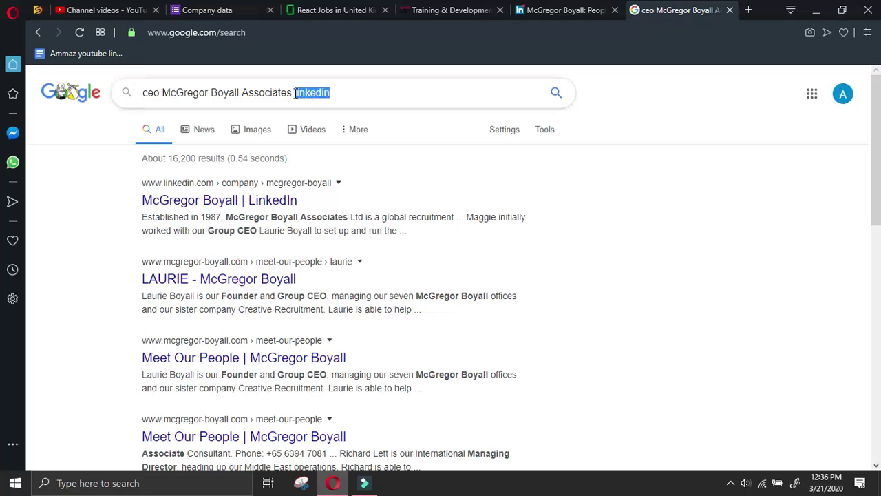
pyautogui.write('Lru')
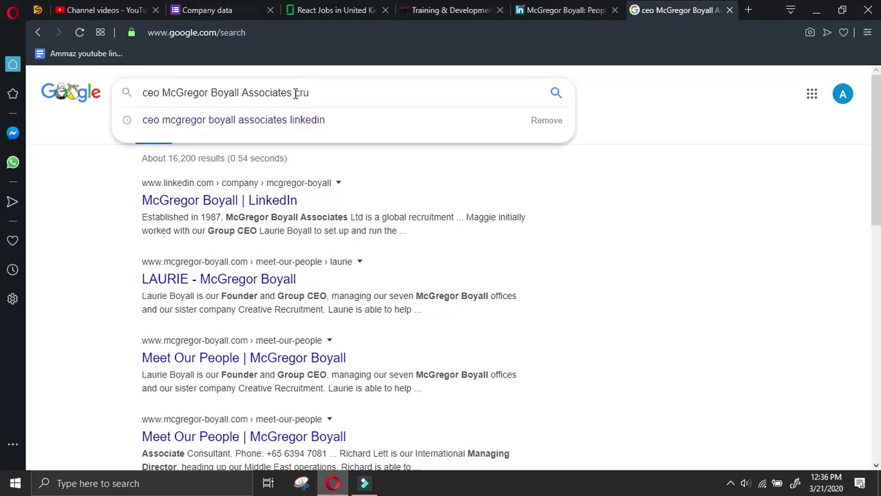
pyautogui.write('nchbase')
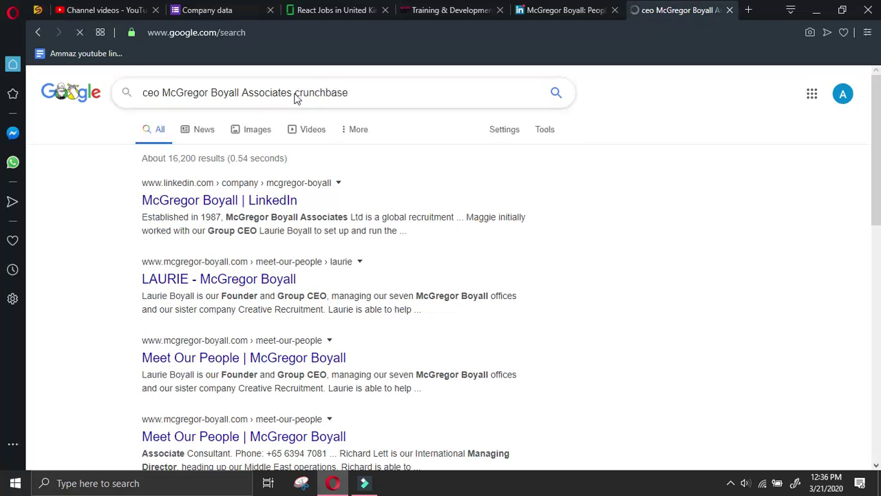
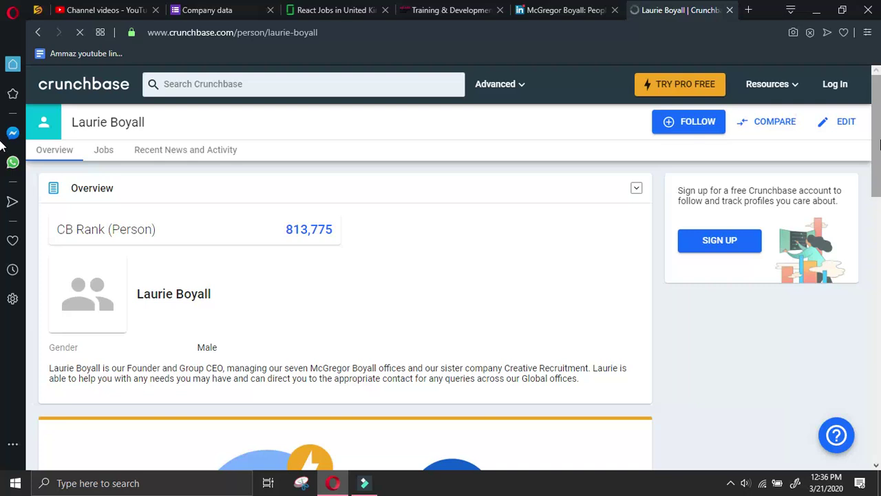
# Review the Crunchbase profile of McGregor Boyall's Group CEO (CB Rank 813,775), then return to the search results
pyautogui.scroll(-6, 282, 320)
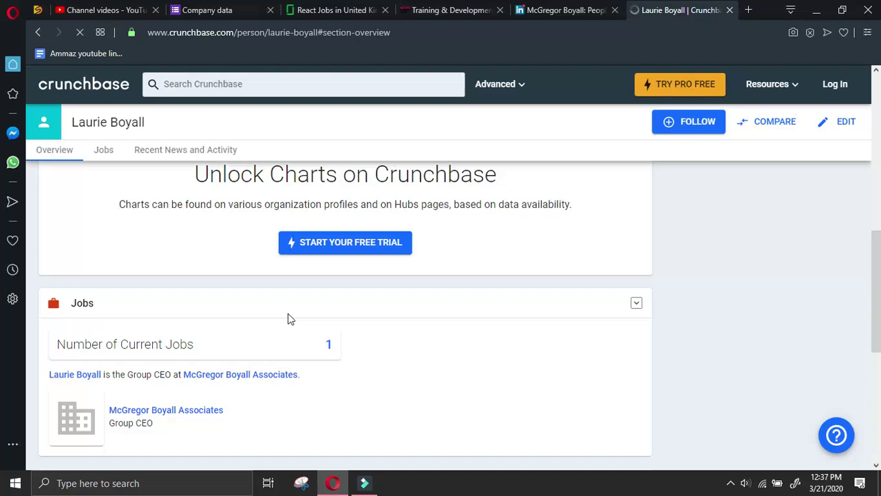
pyautogui.scroll(5, 289, 314)
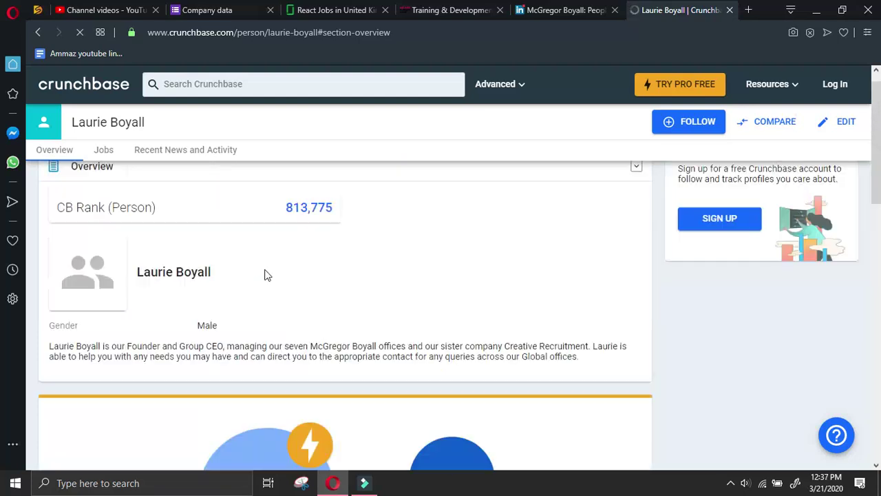
pyautogui.scroll(-5, 255, 280)
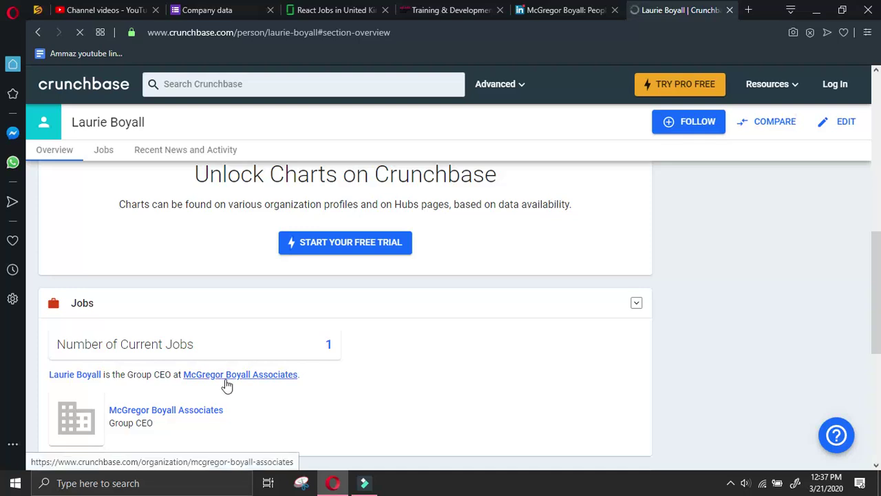
pyautogui.scroll(-3, 226, 382)
pyautogui.scroll(-1, 226, 382)
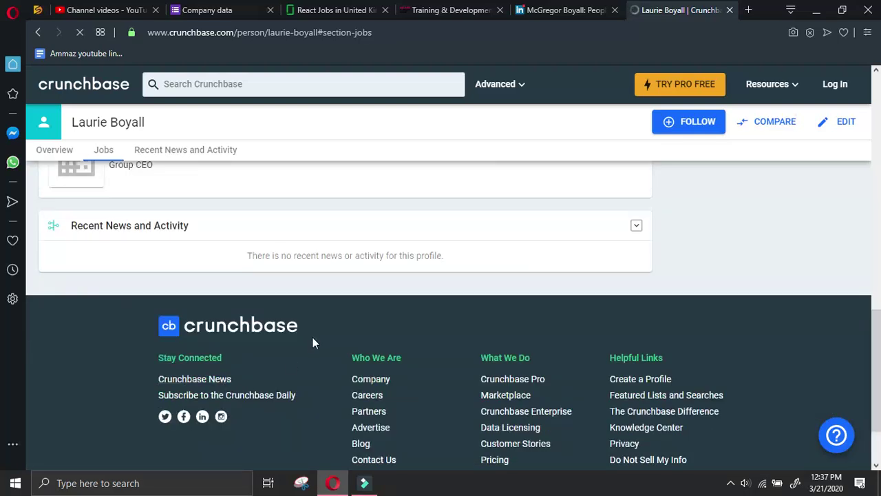
pyautogui.scroll(10, 311, 342)
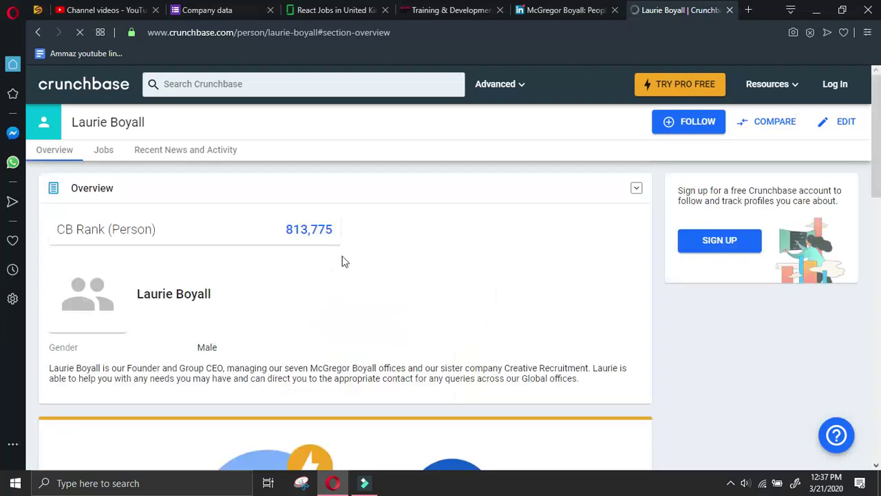
pyautogui.click(38, 33)
# Search Google for 'ceo at McGregor Boyall Associates linkedin', then go back to the LinkedIn People page
pyautogui.moveTo(349, 92); pyautogui.dragTo(295, 92)
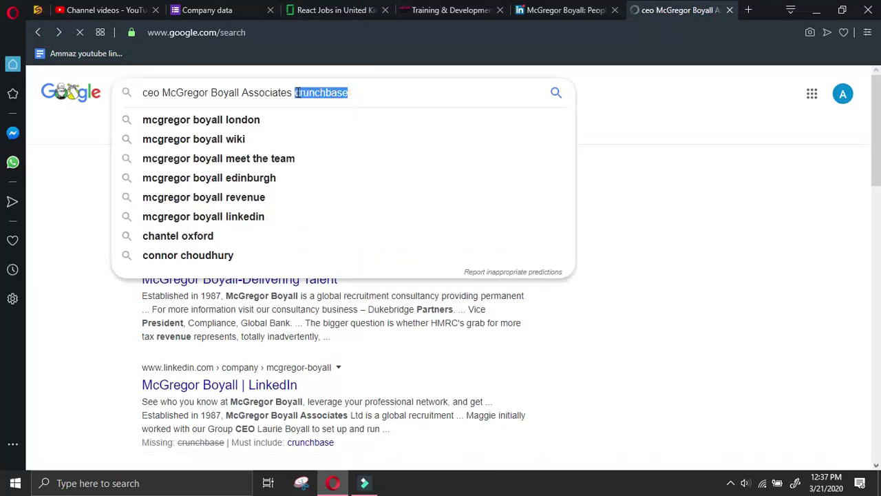
pyautogui.click(160, 93)
pyautogui.write('at')
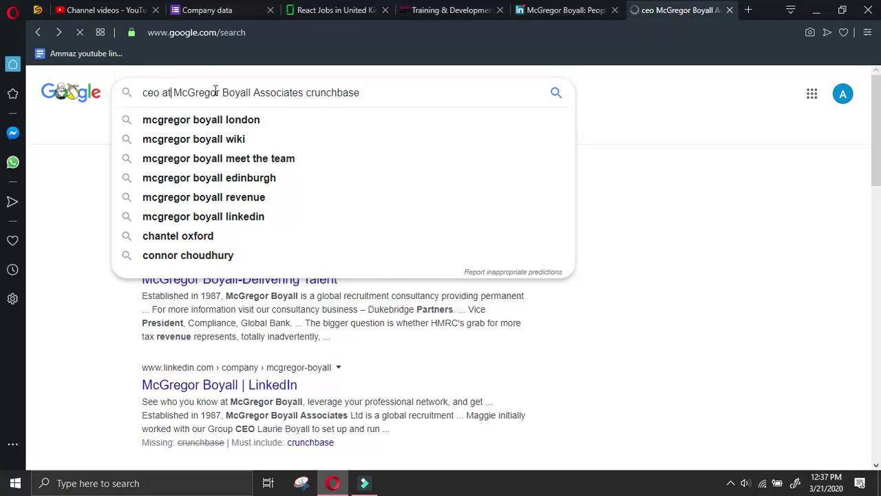
pyautogui.doubleClick(383, 92)
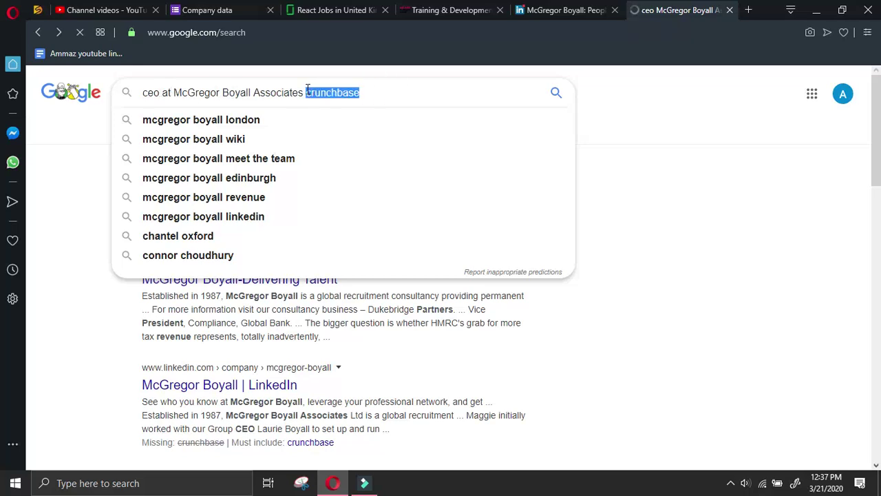
pyautogui.write('innkedin')
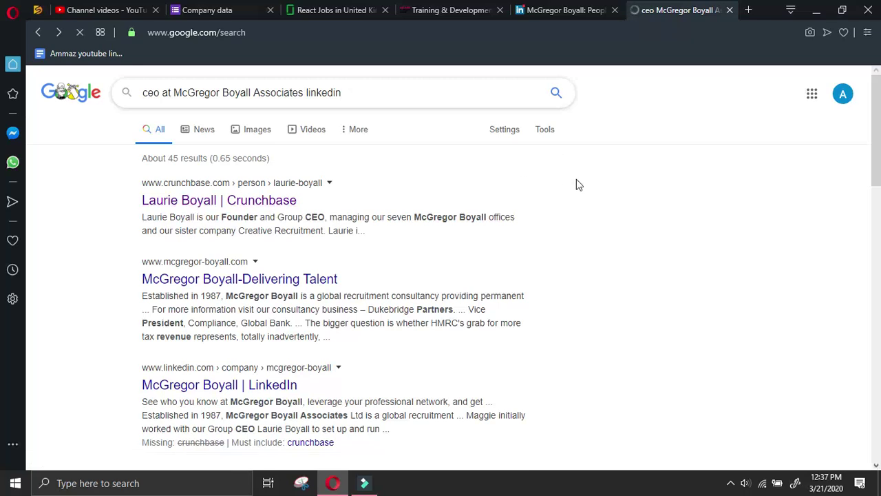
pyautogui.click(565, 8)
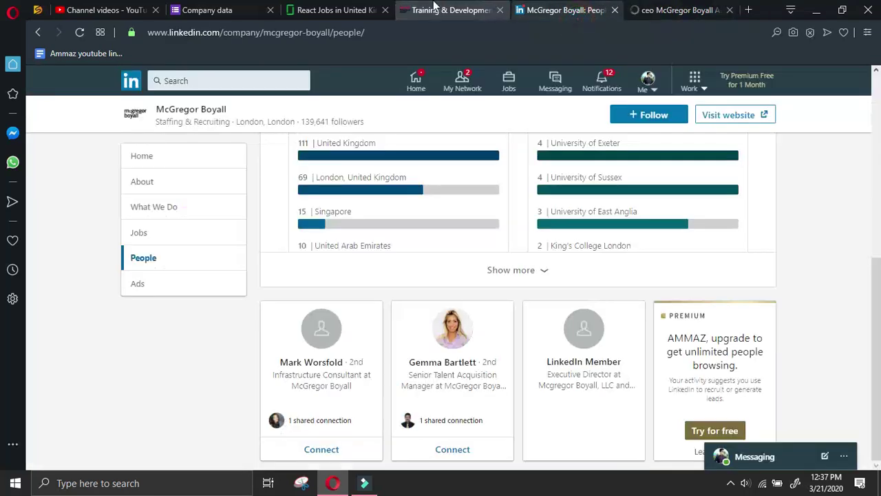
# Browse McGregor Boyall's Training & Development page, play and close a trainee video, then return to Google
pyautogui.click(421, 8)
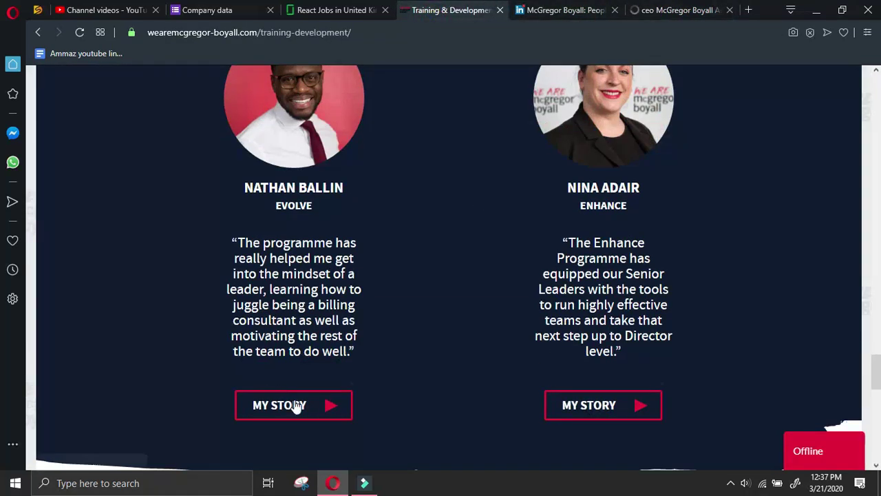
pyautogui.click(293, 405)
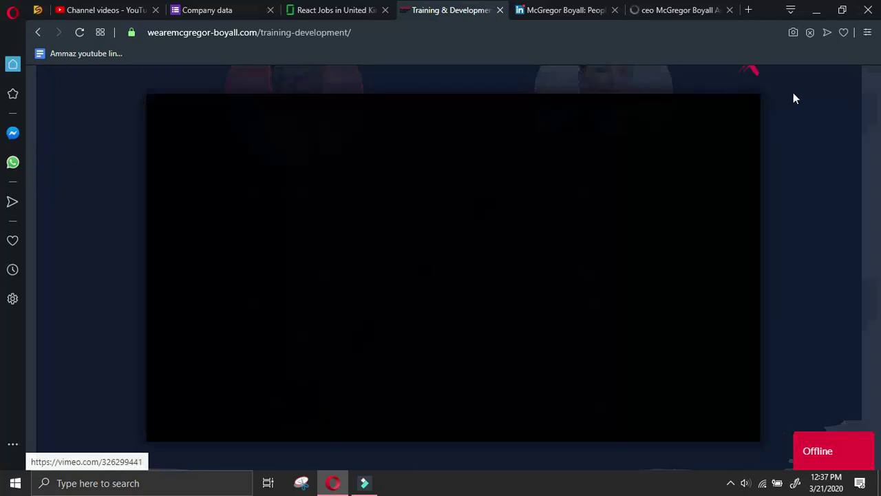
pyautogui.click(795, 98)
pyautogui.scroll(-10, 452, 272)
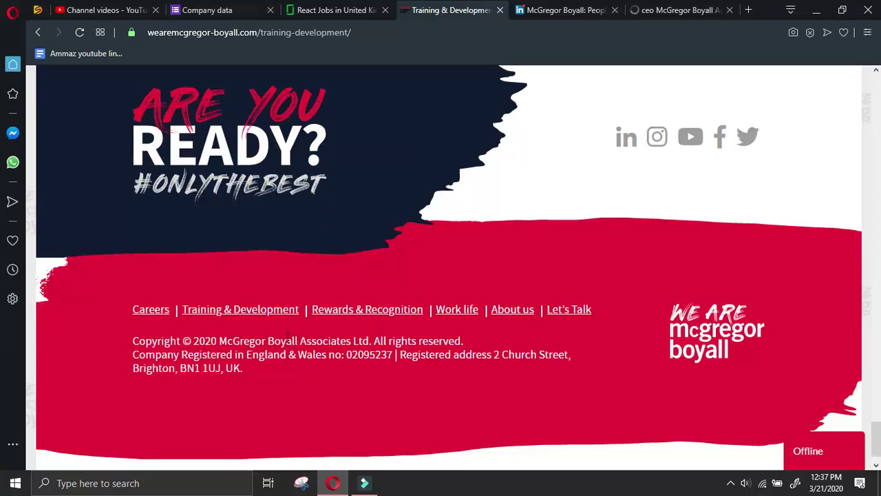
pyautogui.click(463, 313)
pyautogui.click(665, 10)
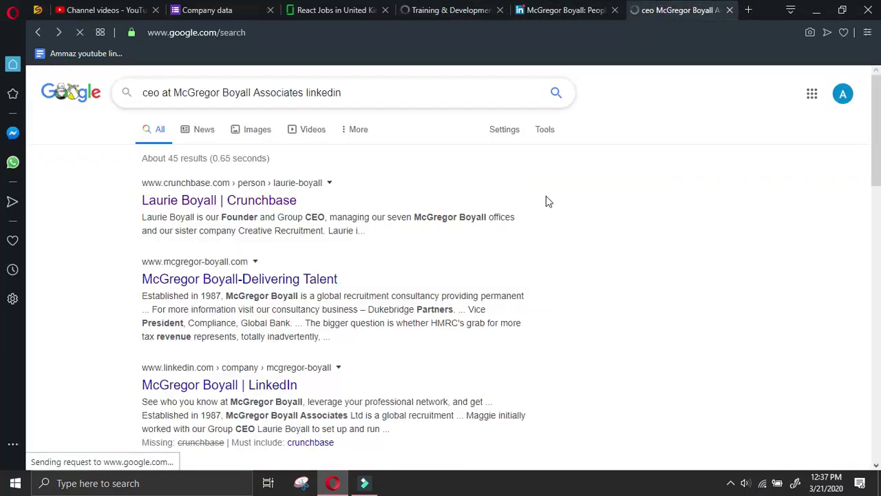
pyautogui.scroll(-4, 545, 201)
# Change 'ceo' to 'director' in the search query, comparing against the LinkedIn People page
pyautogui.scroll(-2, 541, 200)
pyautogui.scroll(6, 541, 200)
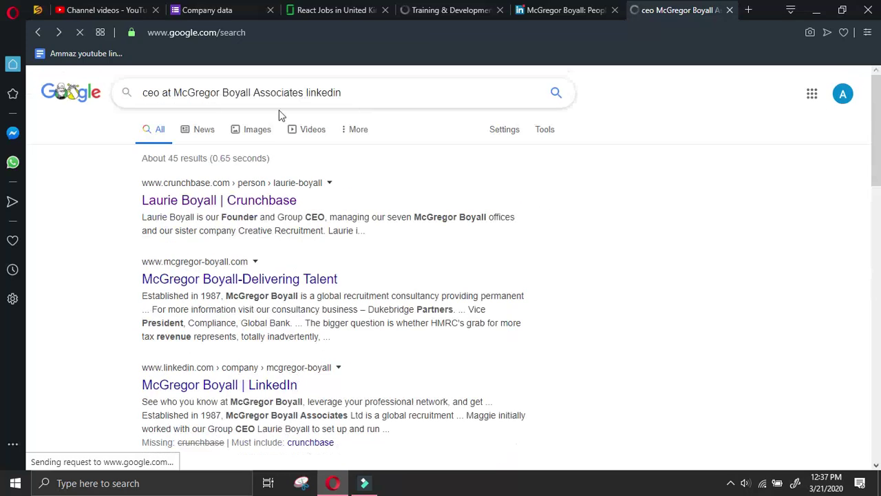
pyautogui.doubleClick(158, 93)
pyautogui.write('directo')
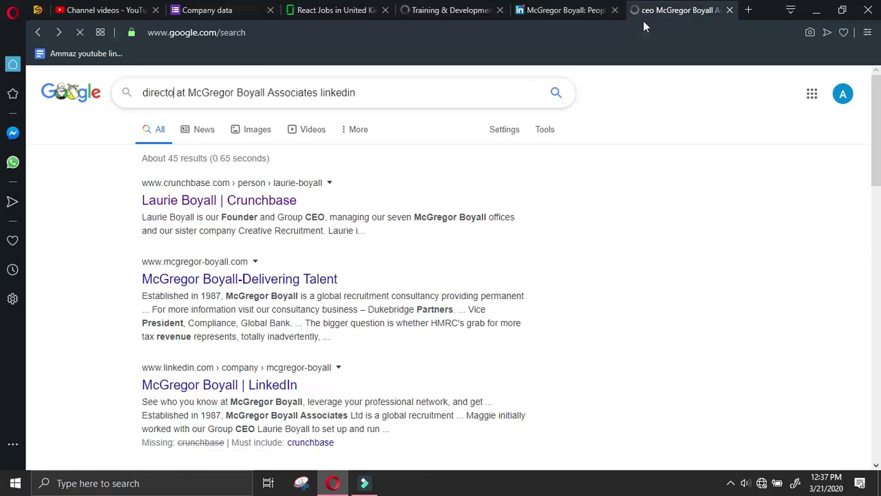
pyautogui.click(565, 10)
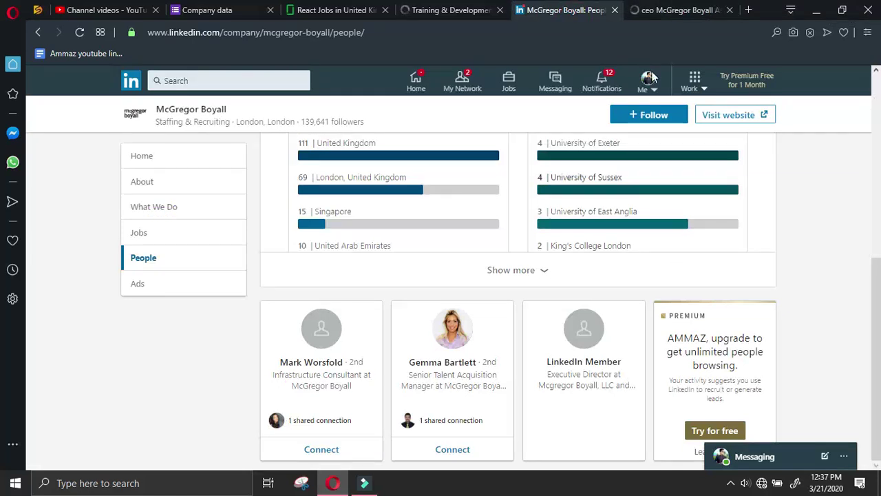
pyautogui.click(674, 9)
pyautogui.click(592, 8)
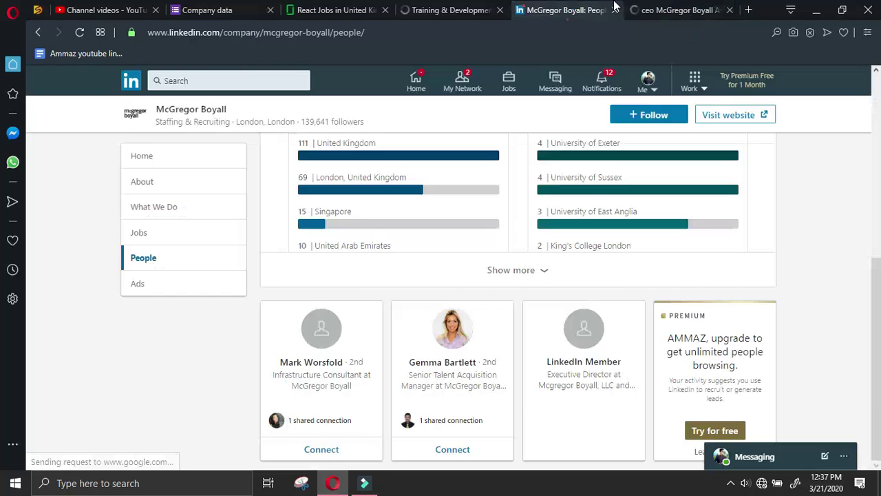
pyautogui.click(676, 8)
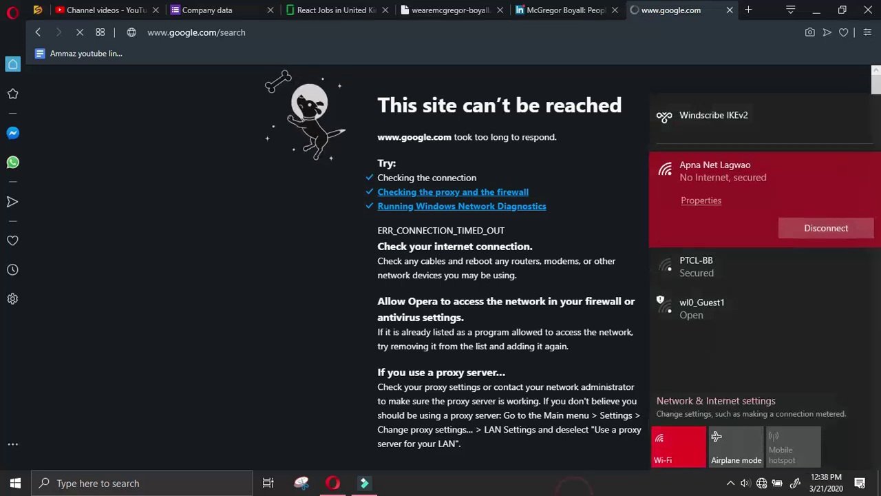
# Check the Wi-Fi connection and the screen recorder from the system tray, then return to the browser
pyautogui.click(585, 480)
pyautogui.click(729, 481)
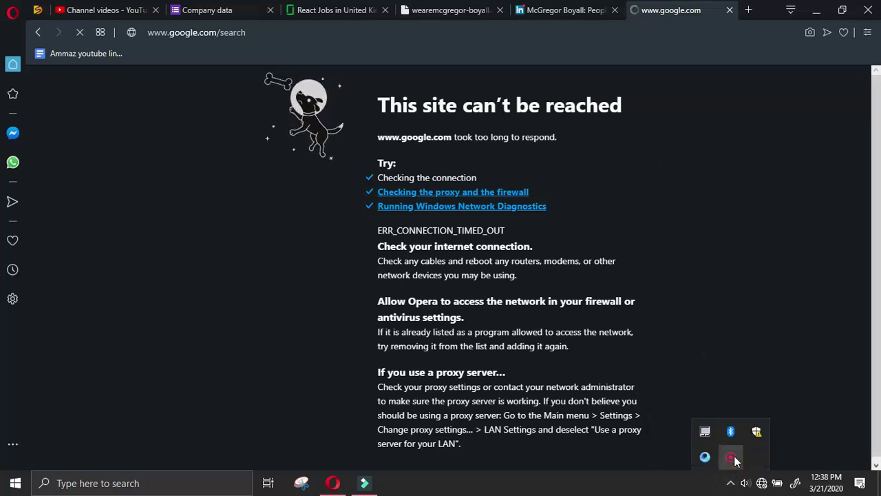
pyautogui.rightClick(730, 456)
pyautogui.click(756, 466)
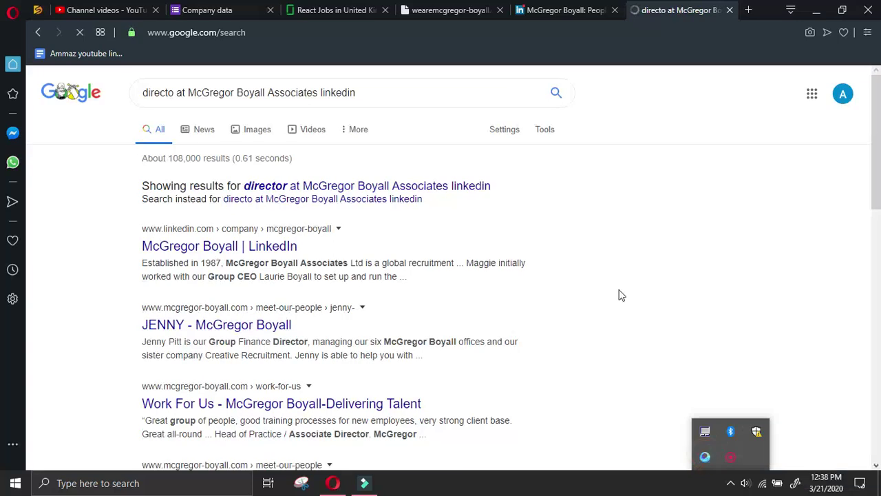
pyautogui.click(614, 280)
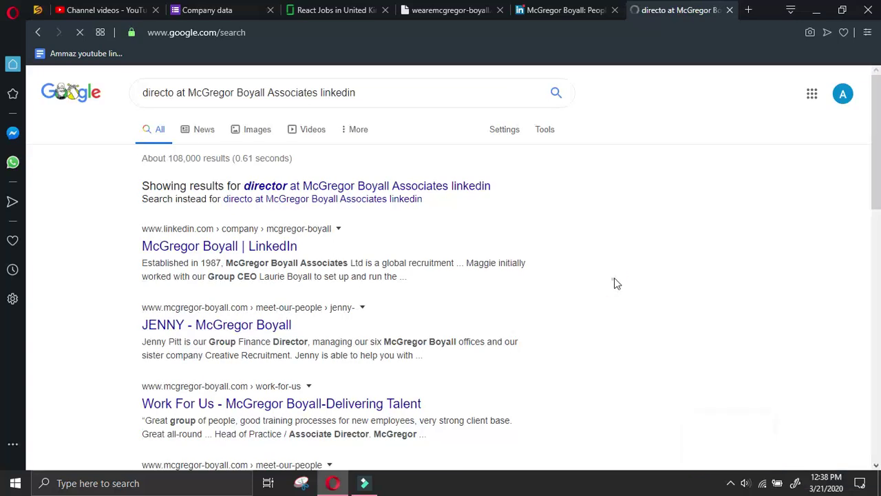
# Search with the corrected spelling 'director' and scan the results
pyautogui.click(459, 187)
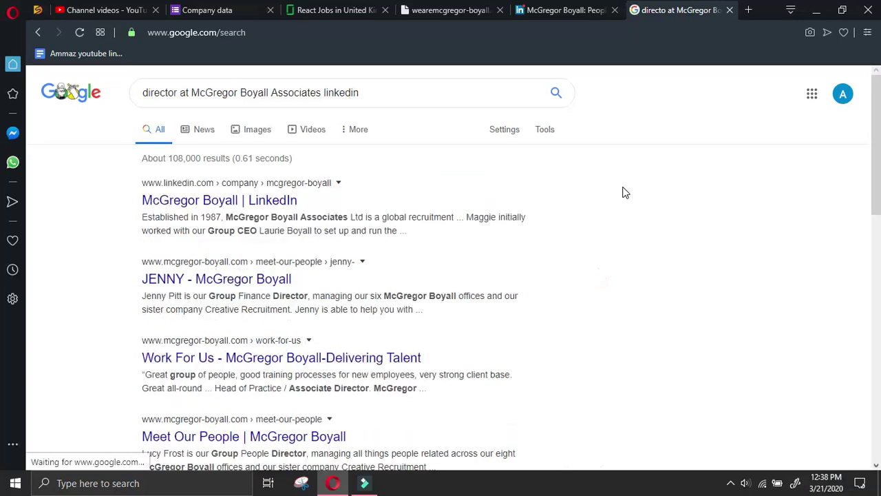
pyautogui.scroll(-5, 625, 192)
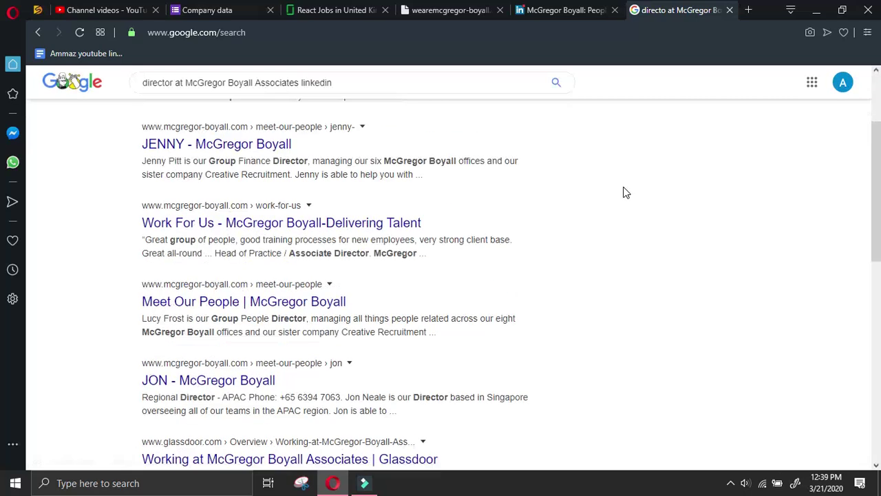
pyautogui.scroll(6, 624, 190)
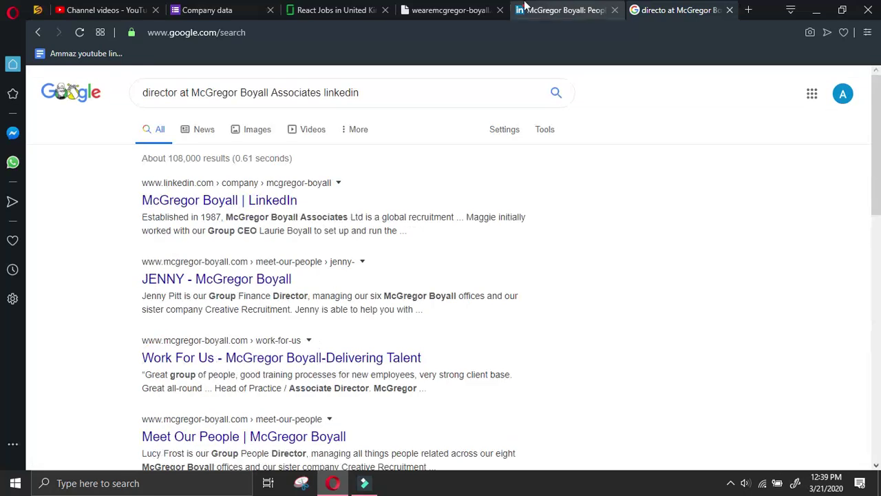
# Submit the Company data form for McGregor Boyall Associates
pyautogui.click(326, 10)
pyautogui.click(207, 10)
pyautogui.scroll(-10, 282, 278)
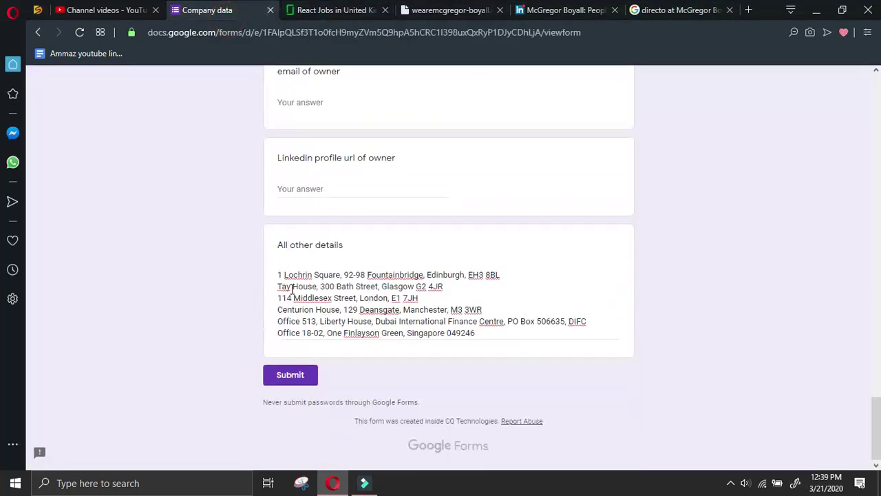
pyautogui.click(290, 374)
# Close the company website, LinkedIn and director-search tabs and return to the Glassdoor React jobs
pyautogui.middleClick(440, 8)
pyautogui.middleClick(440, 8)
pyautogui.middleClick(441, 8)
pyautogui.click(363, 7)
# Open Talent Point's 'Front End Engineer - Master React' listing and show its company details
pyautogui.scroll(-3, 315, 299)
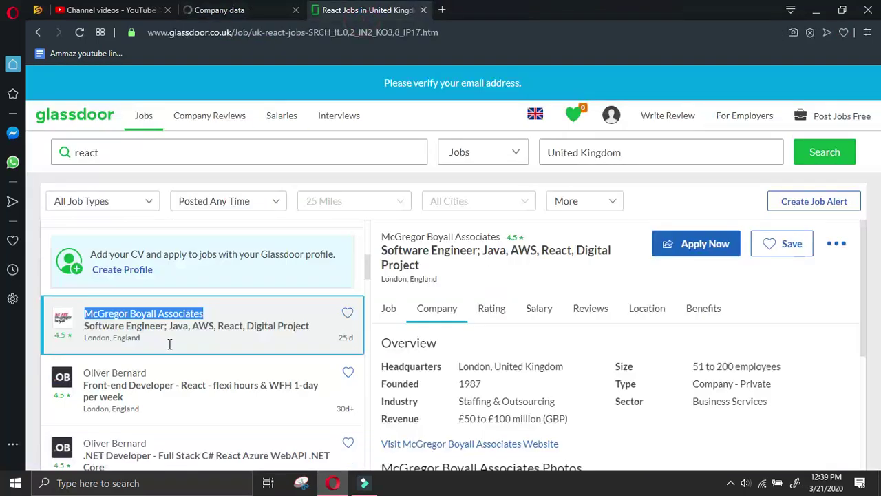
pyautogui.scroll(-4, 193, 319)
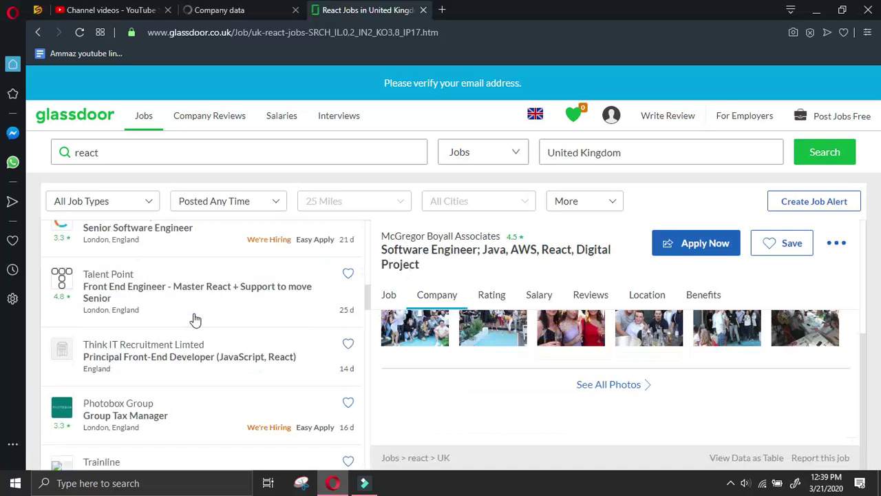
pyautogui.scroll(2, 258, 297)
pyautogui.scroll(-4, 258, 297)
pyautogui.scroll(2, 258, 297)
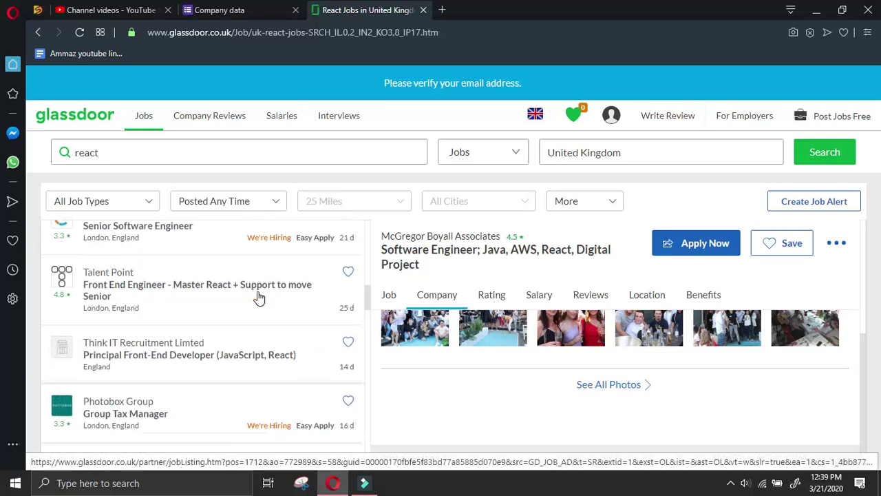
pyautogui.click(220, 273)
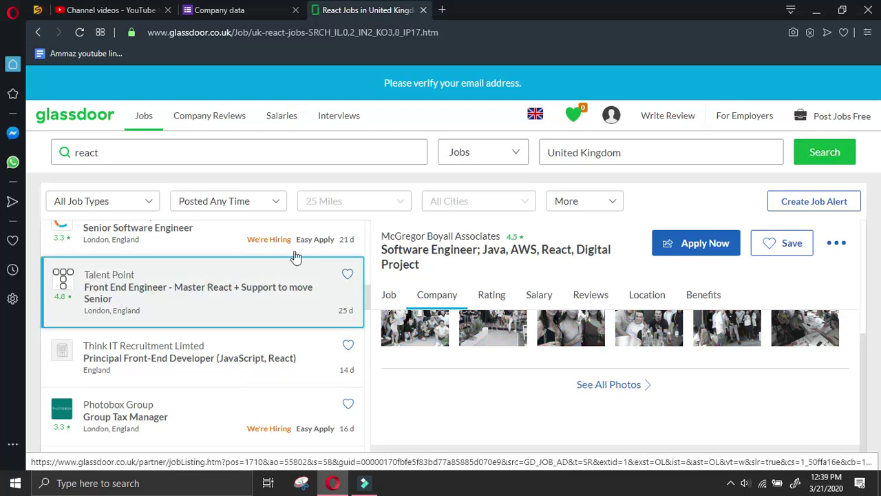
pyautogui.click(443, 294)
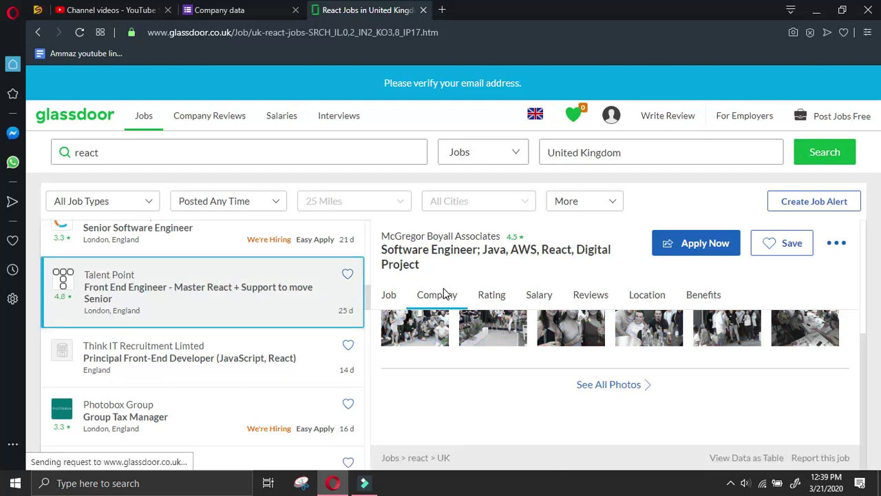
pyautogui.click(306, 286)
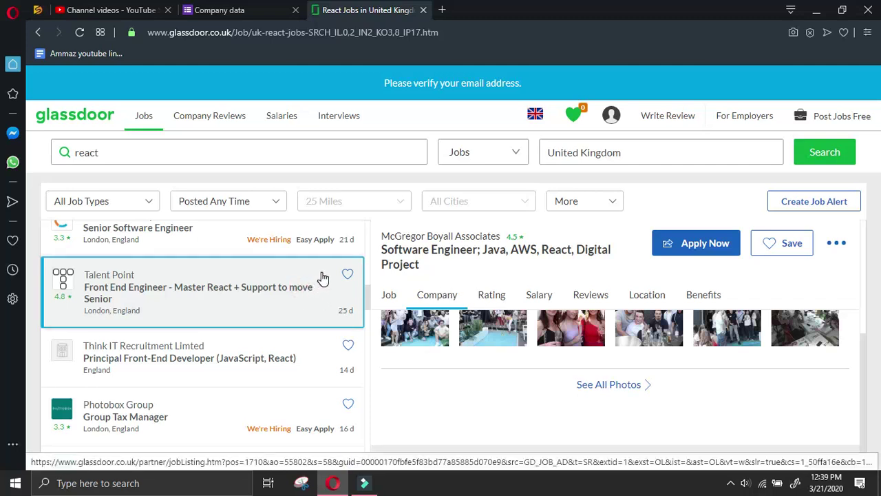
pyautogui.click(439, 292)
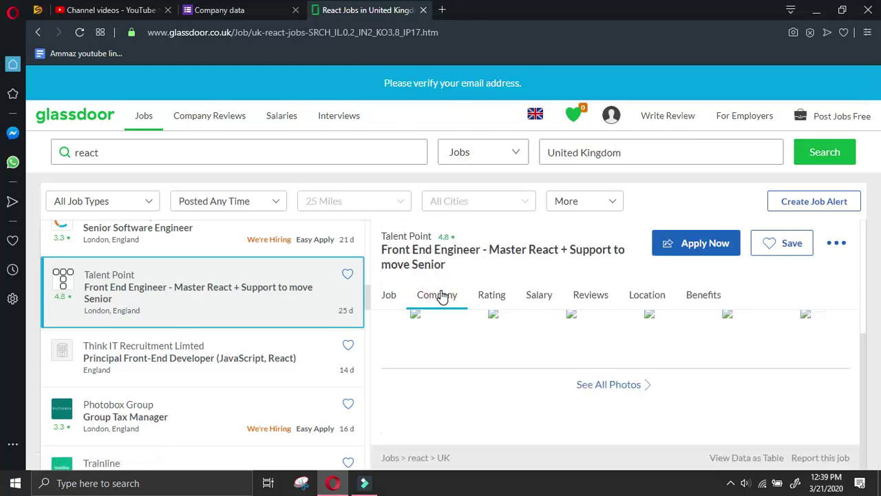
pyautogui.rightClick(436, 369)
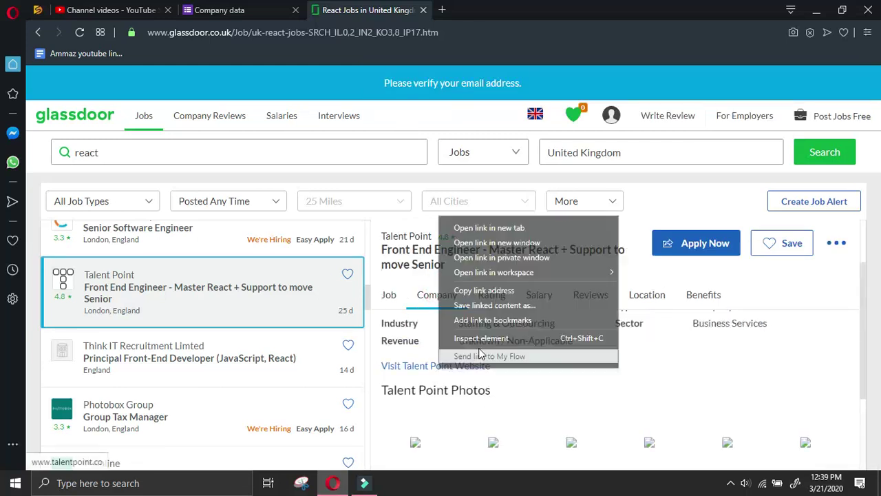
pyautogui.click(476, 290)
pyautogui.click(437, 365)
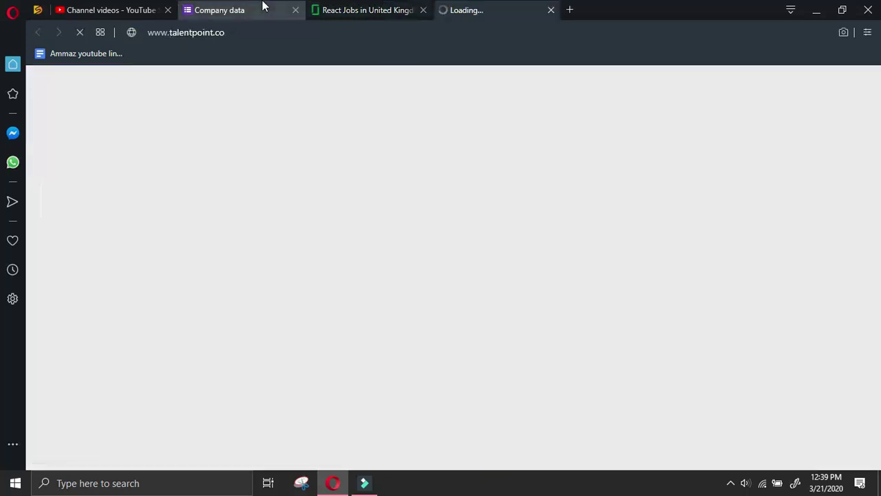
pyautogui.click(258, 10)
# Start another Company data response and select the submitter's name
pyautogui.click(317, 158)
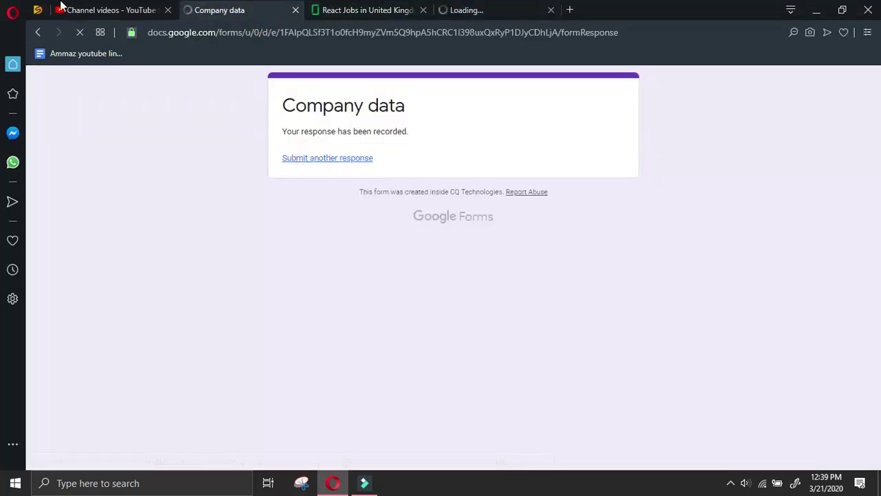
pyautogui.click(155, 9)
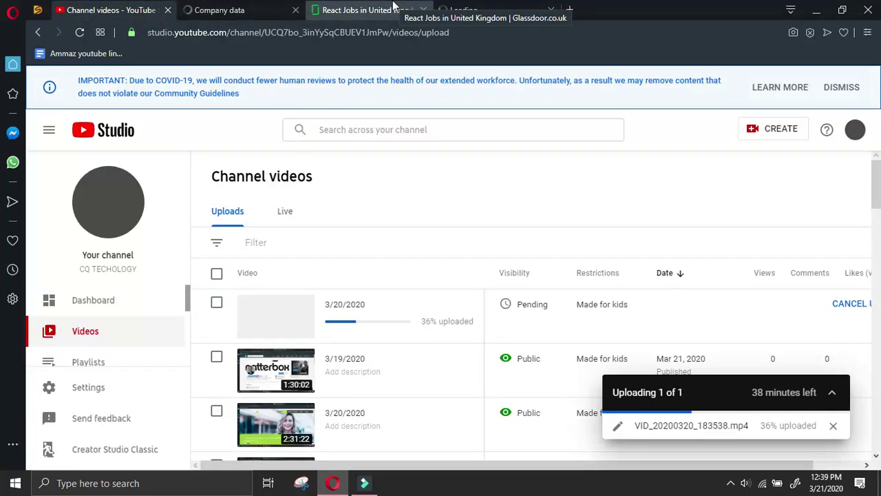
pyautogui.click(392, 14)
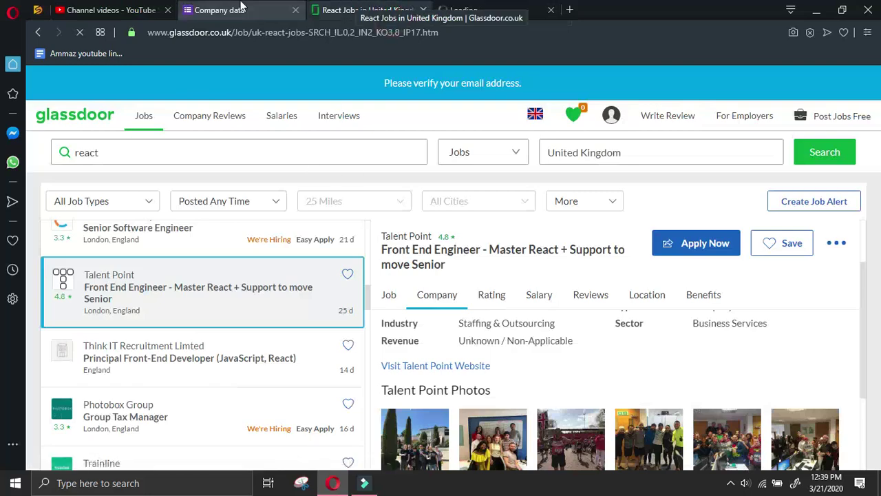
pyautogui.click(238, 10)
pyautogui.click(279, 199)
# Paste the Talent Point URL into Company website and copy 'talentpoint' into Company name
pyautogui.scroll(-8, 292, 355)
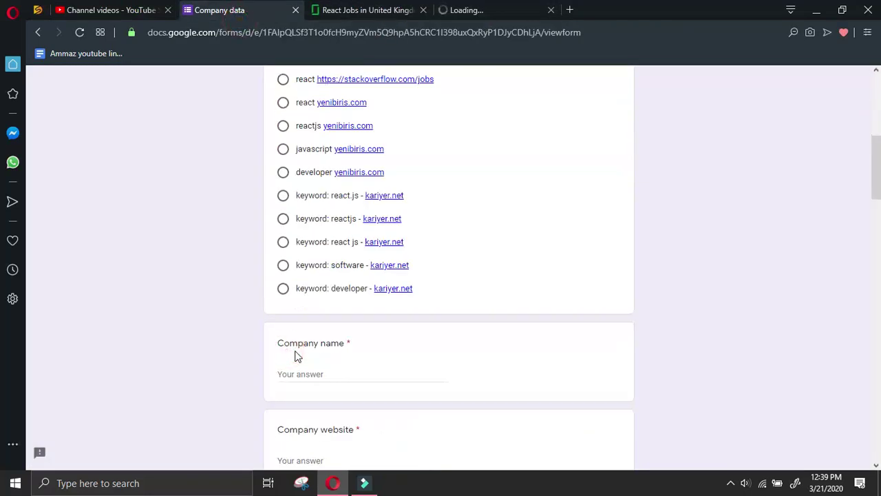
pyautogui.click(329, 329)
pyautogui.write('http://www.talentpoint.co/')
pyautogui.moveTo(362, 330); pyautogui.dragTo(322, 345)
pyautogui.hotkey('ctrl', 'c')
pyautogui.click(336, 247)
pyautogui.hotkey('ctrl', 'v')
pyautogui.click(500, 9)
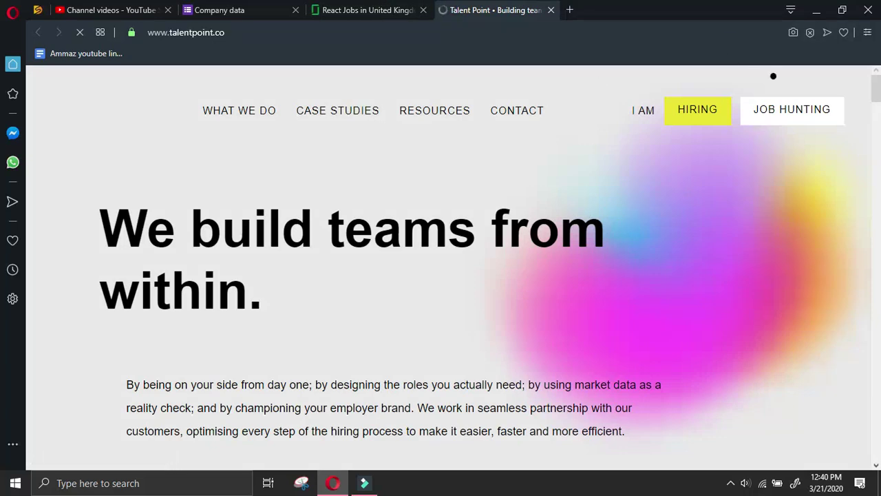
# Copy the street, city and postcode lines from Talent Point's contact footer
pyautogui.click(521, 114)
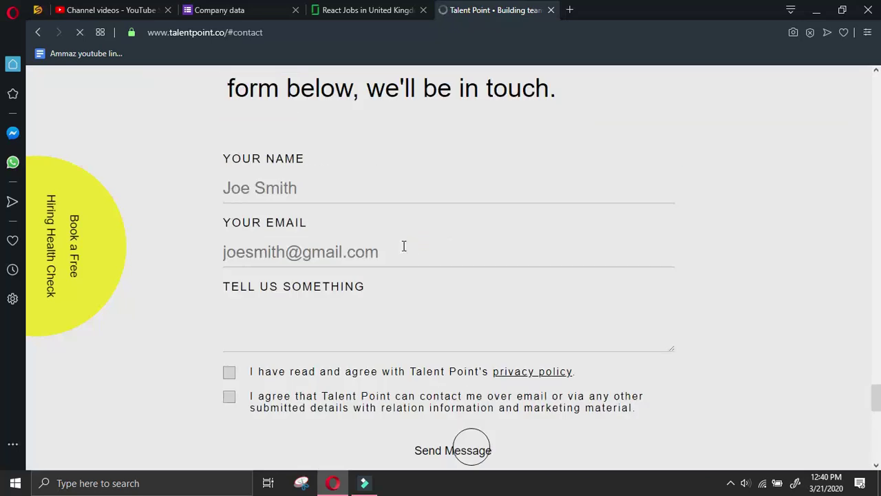
pyautogui.click(409, 249)
pyautogui.click(191, 291)
pyautogui.scroll(-8, 213, 291)
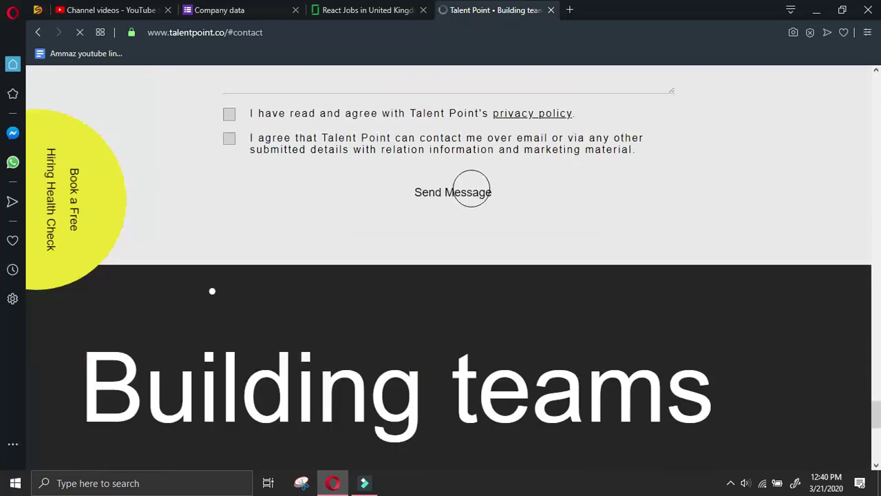
pyautogui.scroll(-2, 223, 276)
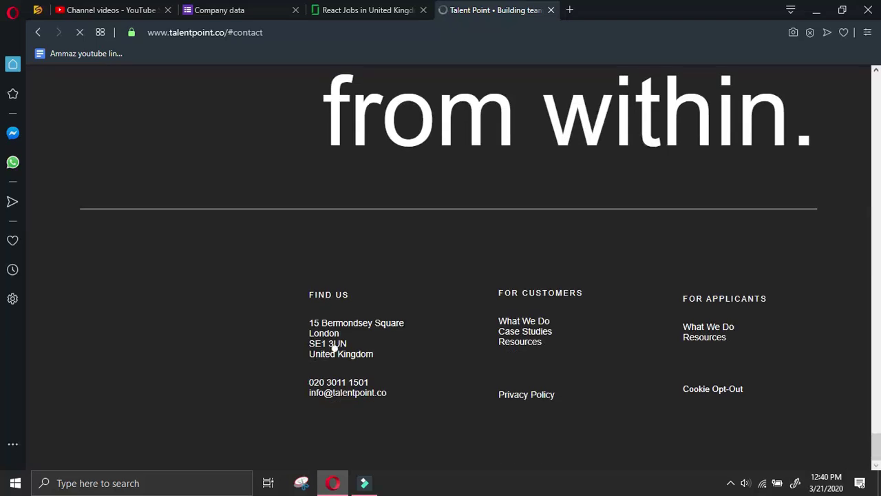
pyautogui.tripleClick(309, 322)
pyautogui.tripleClick(310, 322)
pyautogui.click(315, 326)
pyautogui.moveTo(360, 340); pyautogui.dragTo(314, 323)
pyautogui.hotkey('ctrl', 'c')
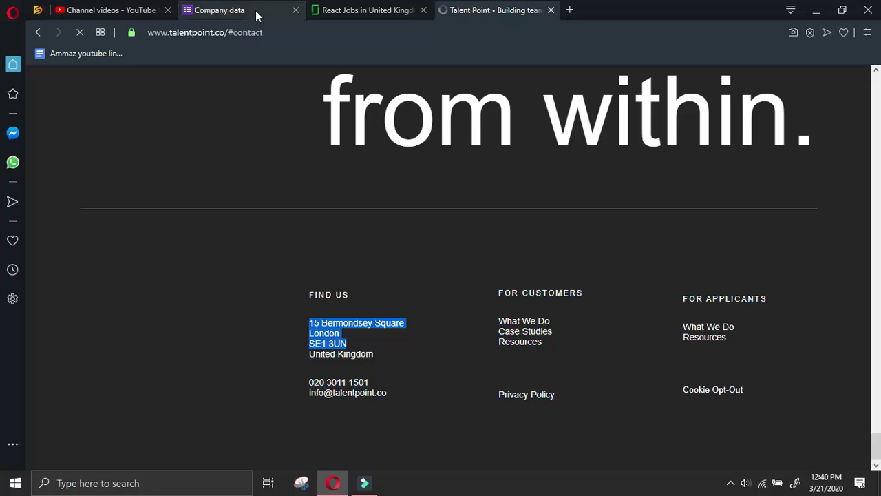
# Fill Company address with the pasted address, move London into Company city, and enter UK as Country
pyautogui.click(252, 16)
pyautogui.click(343, 417)
pyautogui.hotkey('ctrl', 'v')
pyautogui.moveTo(395, 419); pyautogui.dragTo(365, 418)
pyautogui.hotkey('ctrl', 'x')
pyautogui.scroll(-2, 348, 423)
pyautogui.click(324, 374)
pyautogui.hotkey('ctrl', 'v')
pyautogui.scroll(-2, 325, 375)
pyautogui.click(326, 333)
pyautogui.write('UK')
# Copy the company's email link from the site footer into the general email field
pyautogui.click(536, 11)
pyautogui.click(442, 314)
pyautogui.rightClick(378, 394)
pyautogui.click(437, 402)
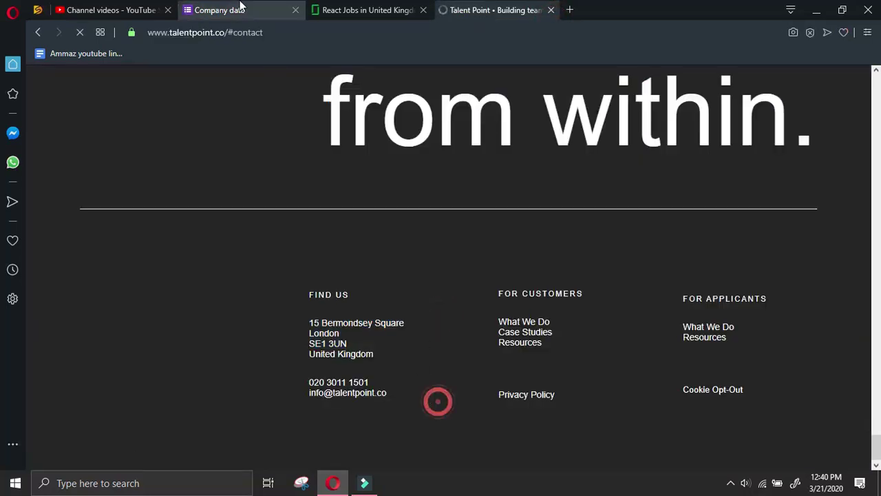
pyautogui.click(218, 11)
pyautogui.scroll(-2, 307, 295)
pyautogui.click(307, 295)
pyautogui.hotkey('ctrl', 'v')
# Copy the company's phone number from the site into the Phone field
pyautogui.click(494, 10)
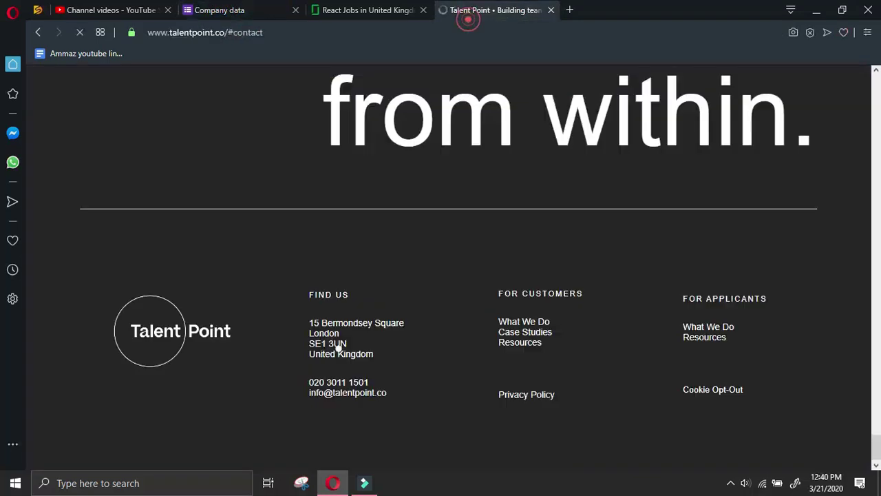
pyautogui.tripleClick(375, 384)
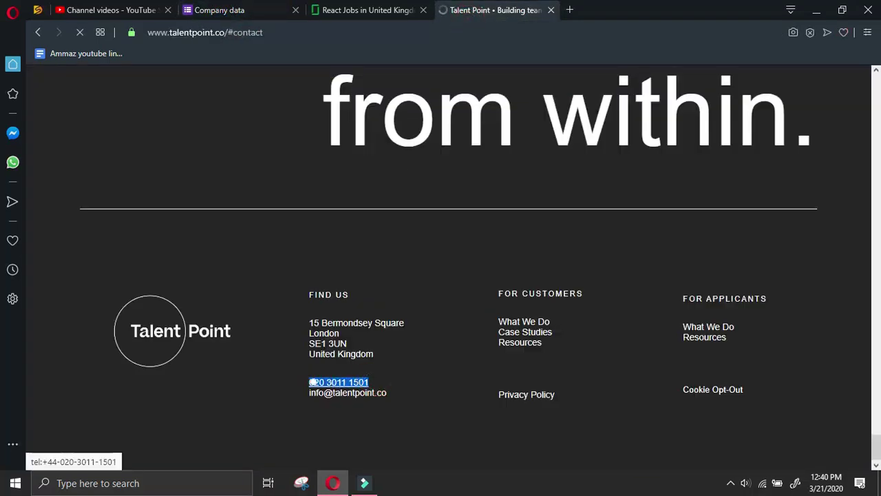
pyautogui.click(219, 9)
pyautogui.scroll(-1, 337, 356)
pyautogui.click(360, 250)
pyautogui.hotkey('ctrl', 'v')
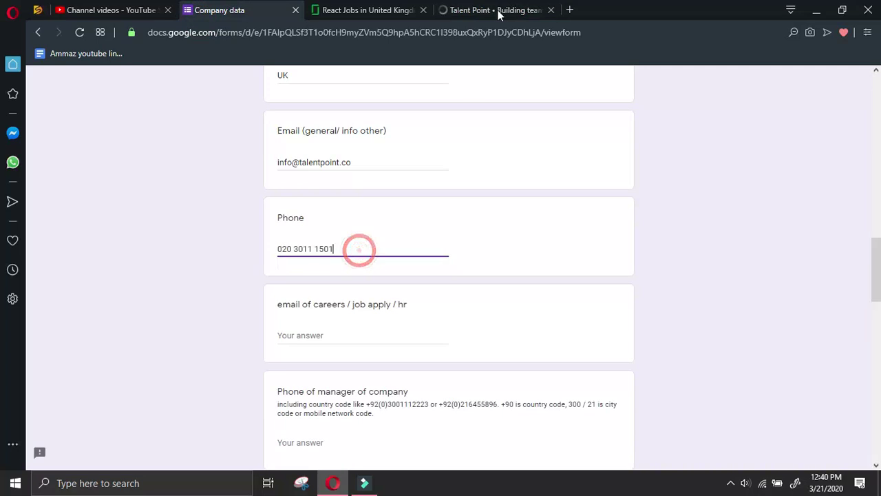
pyautogui.click(494, 10)
pyautogui.click(463, 346)
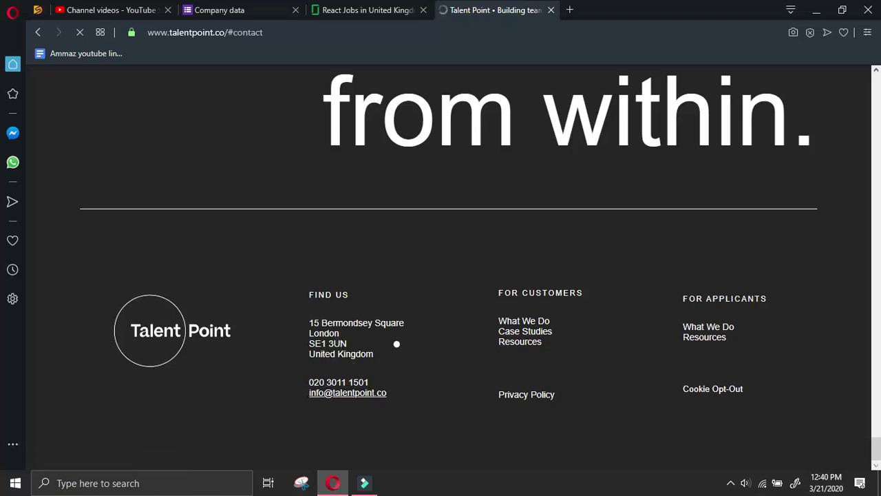
pyautogui.scroll(8, 408, 356)
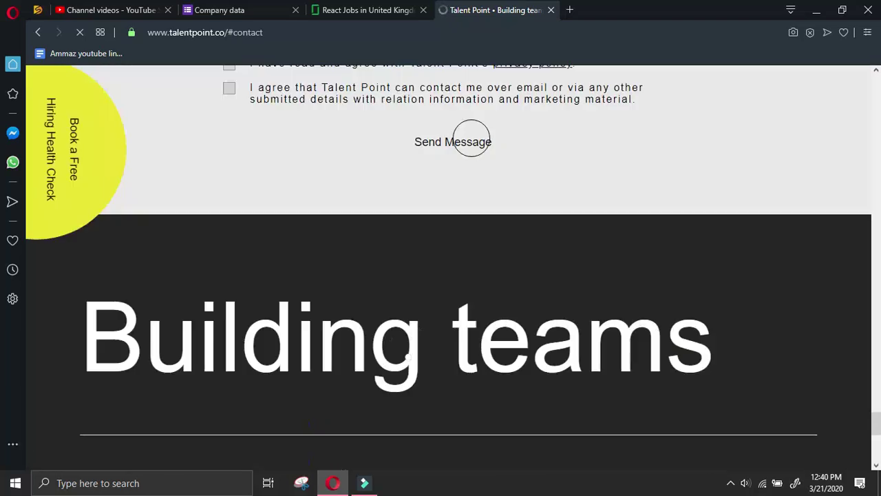
pyautogui.scroll(4, 411, 351)
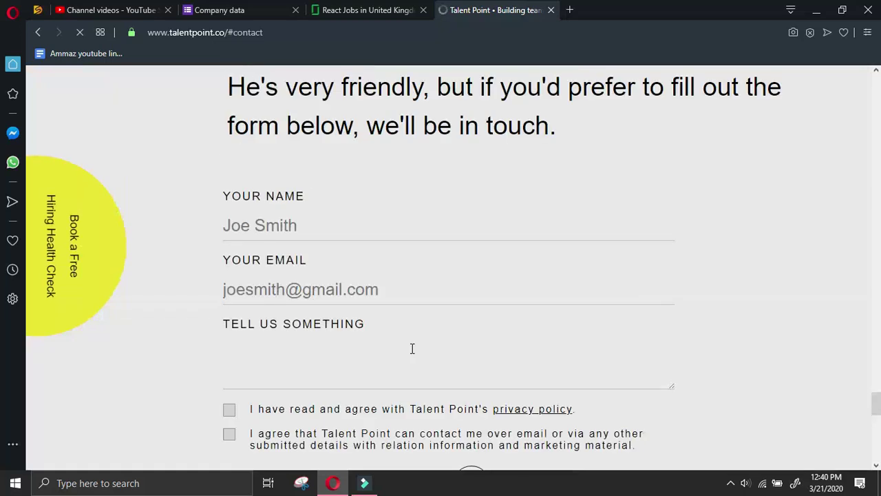
pyautogui.scroll(10, 411, 346)
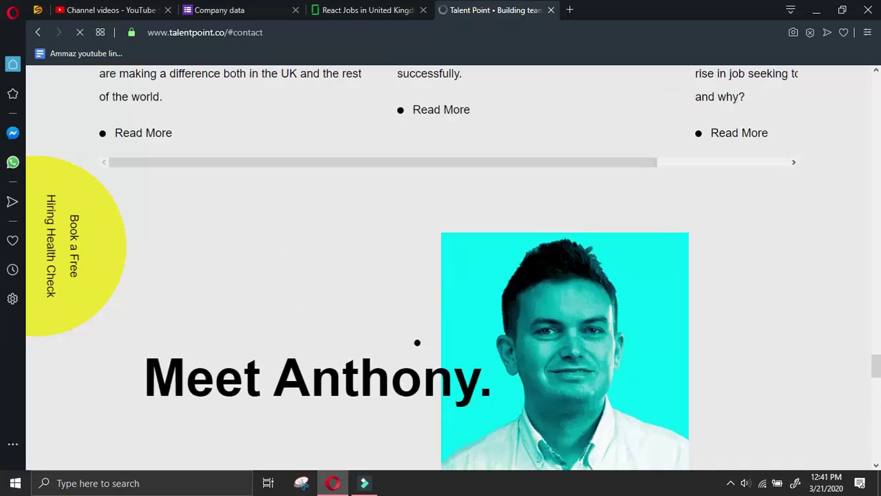
pyautogui.scroll(10, 417, 341)
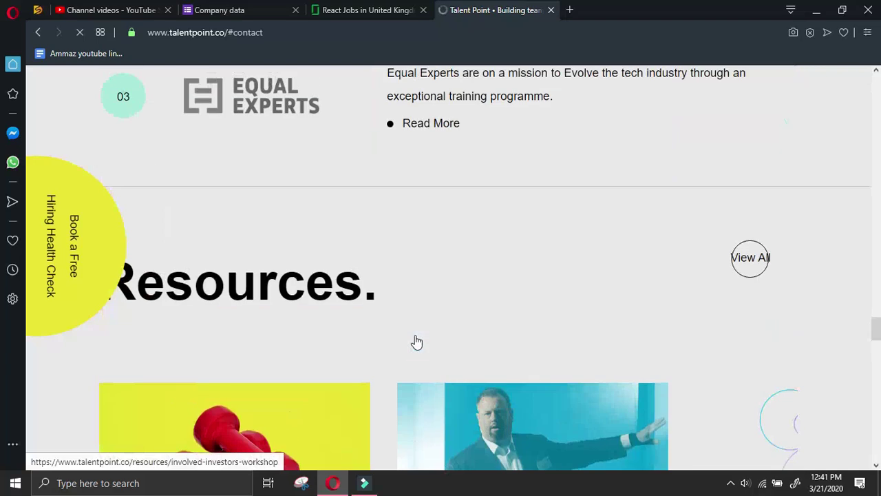
pyautogui.scroll(12, 421, 336)
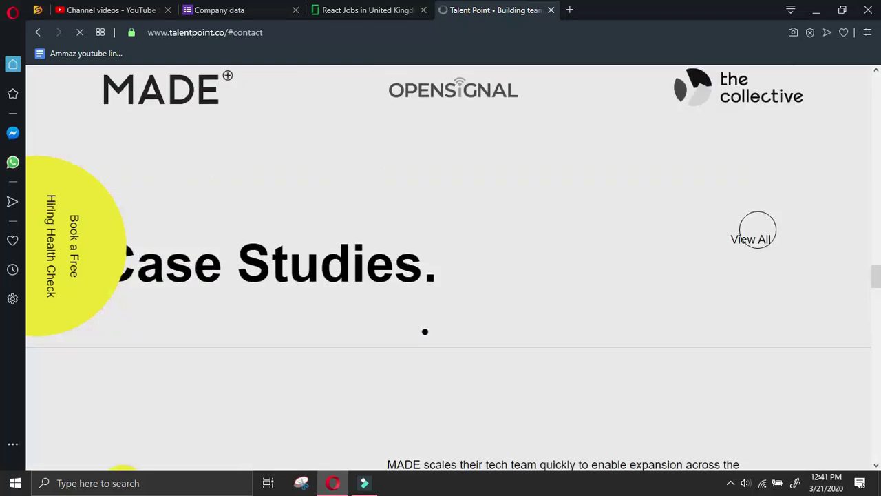
pyautogui.scroll(12, 427, 328)
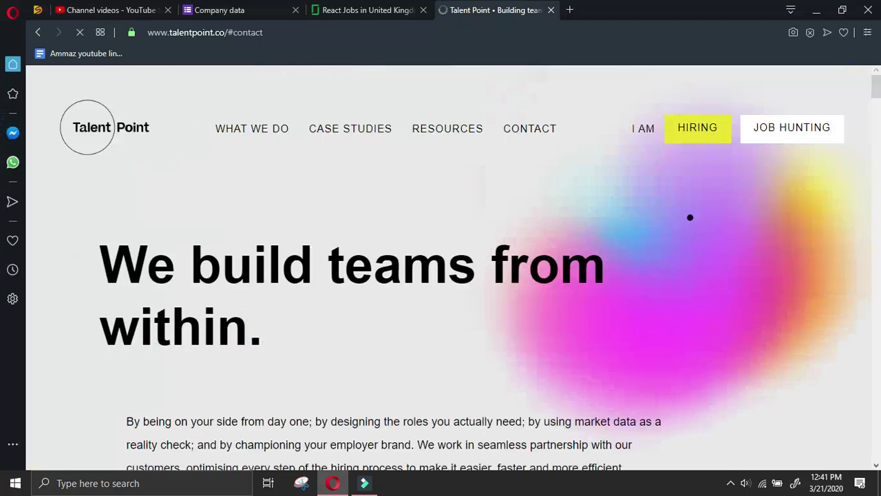
pyautogui.middleClick(686, 217)
pyautogui.scroll(-15, 684, 260)
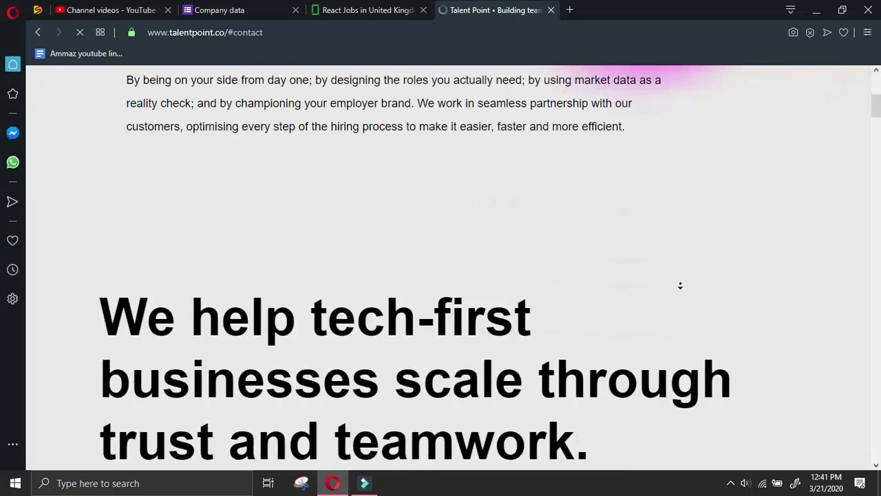
pyautogui.scroll(-20, 679, 285)
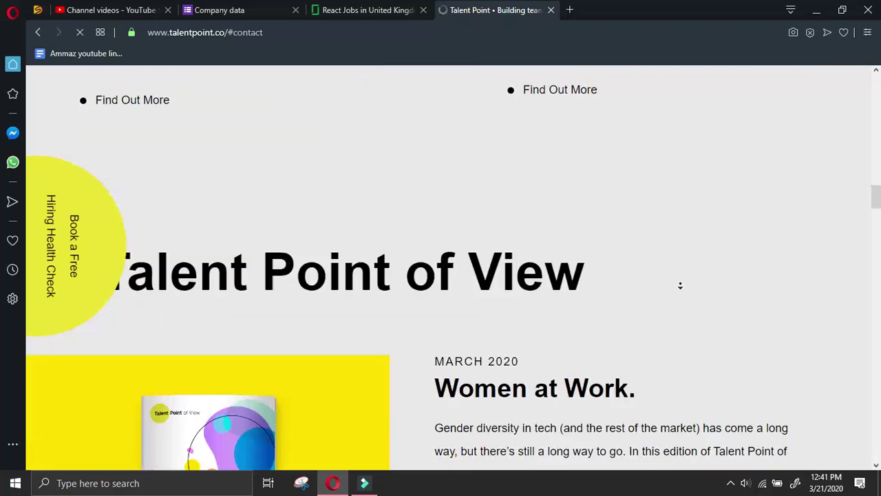
pyautogui.scroll(-20, 680, 286)
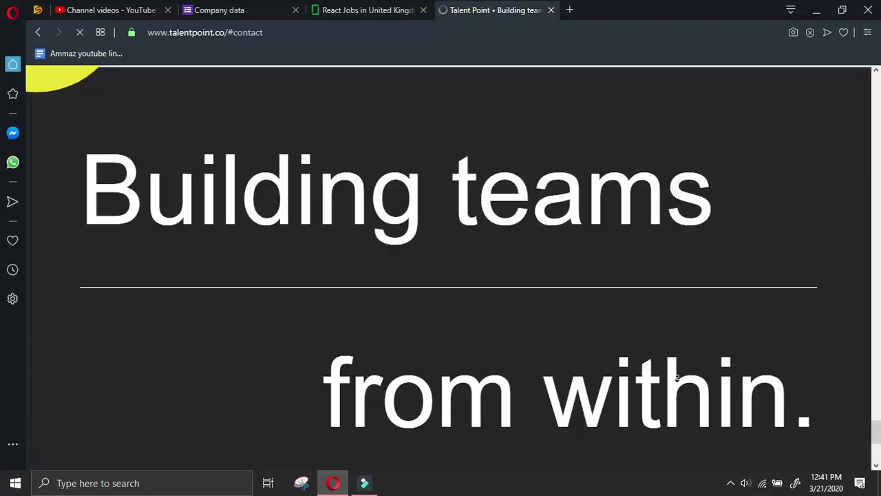
pyautogui.scroll(20, 680, 89)
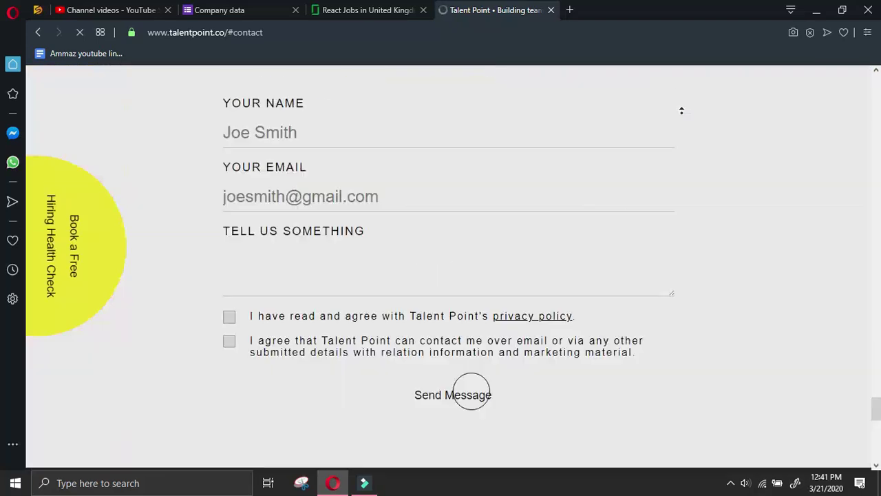
pyautogui.scroll(20, 681, 86)
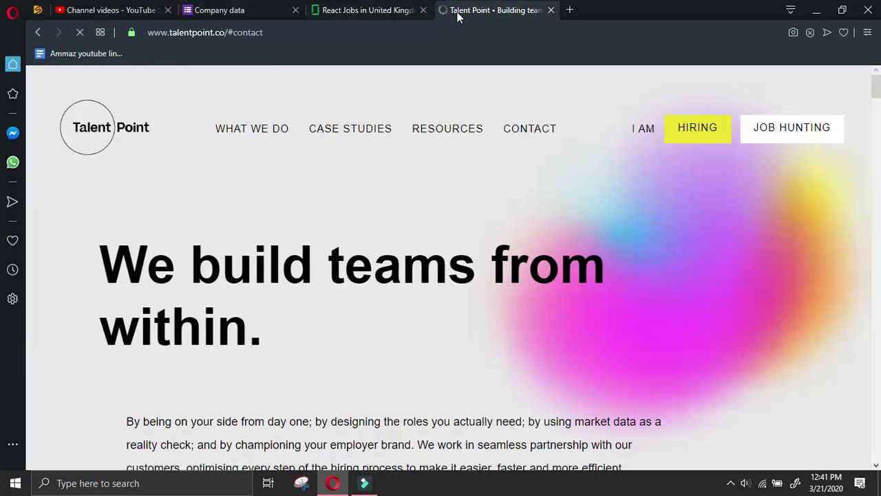
pyautogui.doubleClick(216, 32)
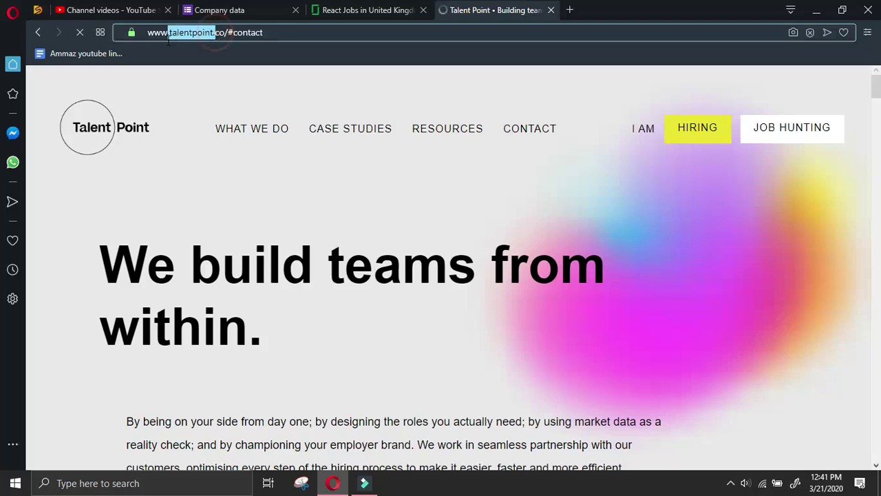
# In a new tab, search Google for the pasted Talent Point domain plus 'linkedin'
pyautogui.click(569, 9)
pyautogui.write('talentpoint.')
pyautogui.write('. linkedin')
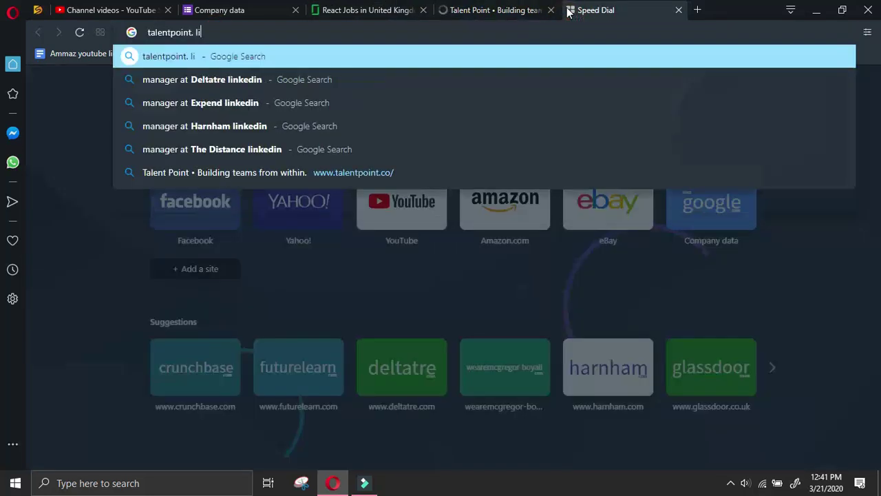
pyautogui.press('Return')
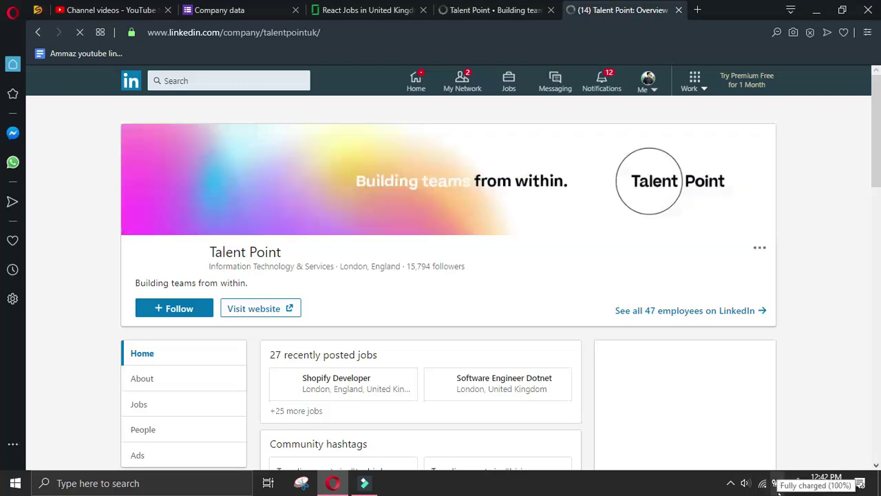
# Review Talent Point's LinkedIn About details and office locations, then open its People list
pyautogui.scroll(-2, 385, 316)
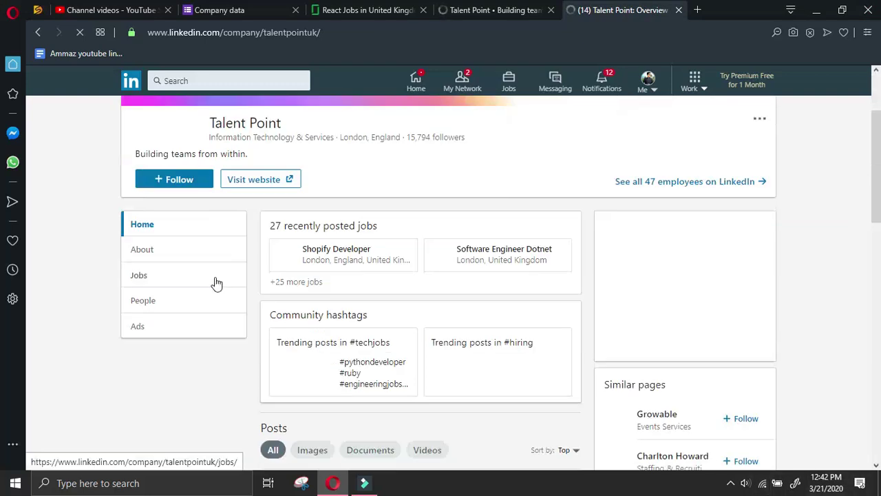
pyautogui.scroll(-3, 264, 354)
pyautogui.scroll(5, 281, 307)
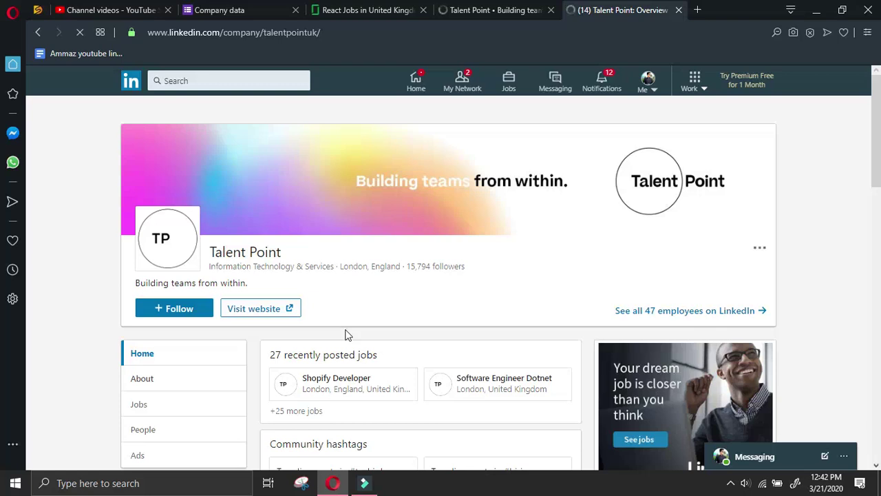
pyautogui.click(215, 372)
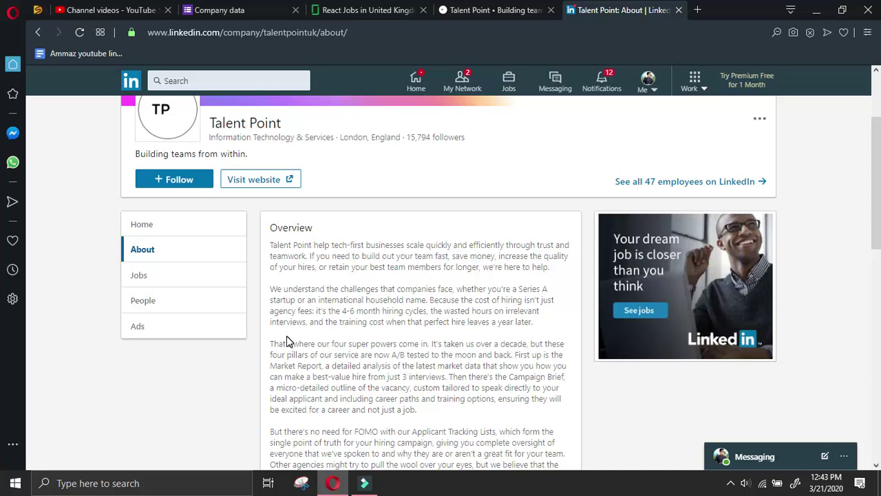
pyautogui.scroll(-10, 310, 323)
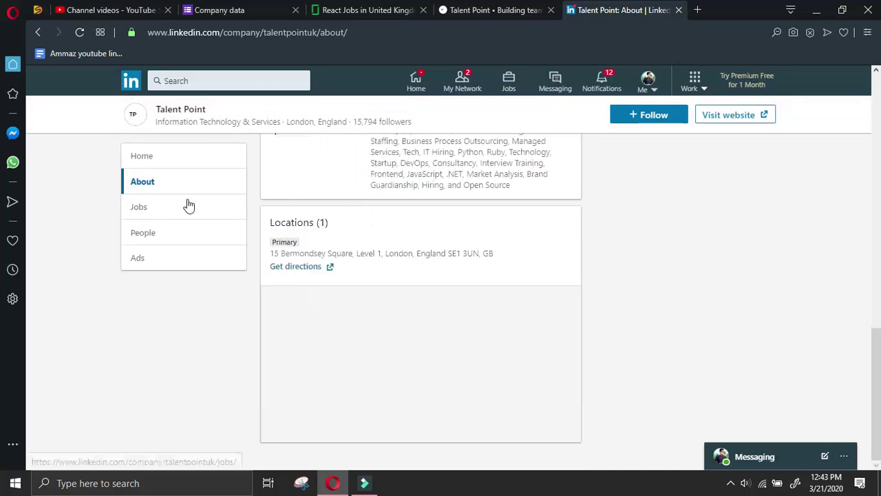
pyautogui.click(181, 236)
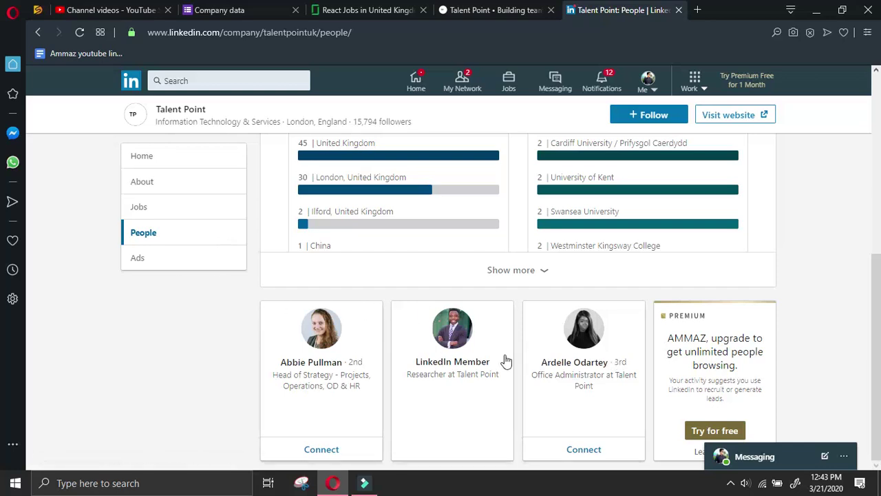
# Open the office administrator's profile from the People list and reload the stalled page
pyautogui.click(583, 344)
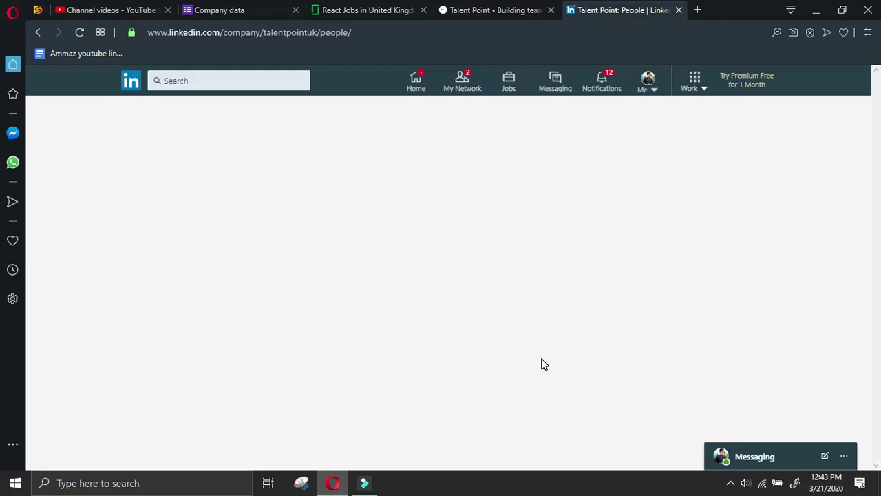
pyautogui.click(499, 9)
pyautogui.click(600, 9)
pyautogui.click(78, 32)
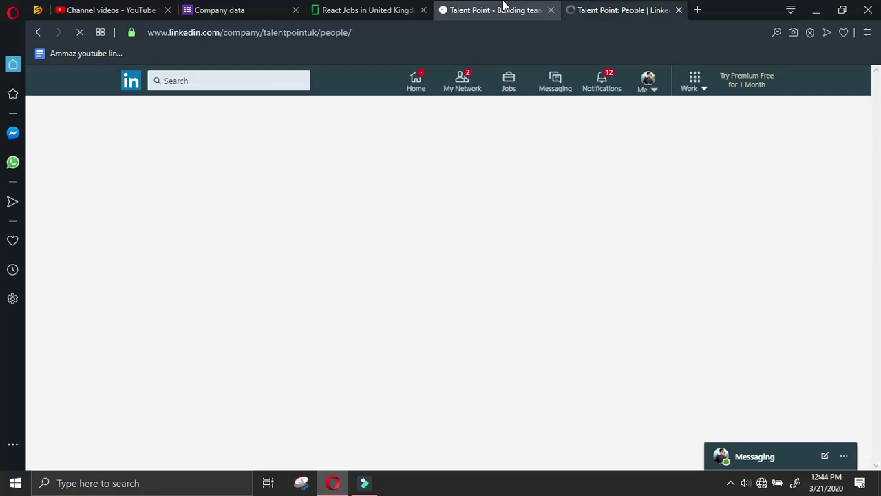
pyautogui.click(80, 32)
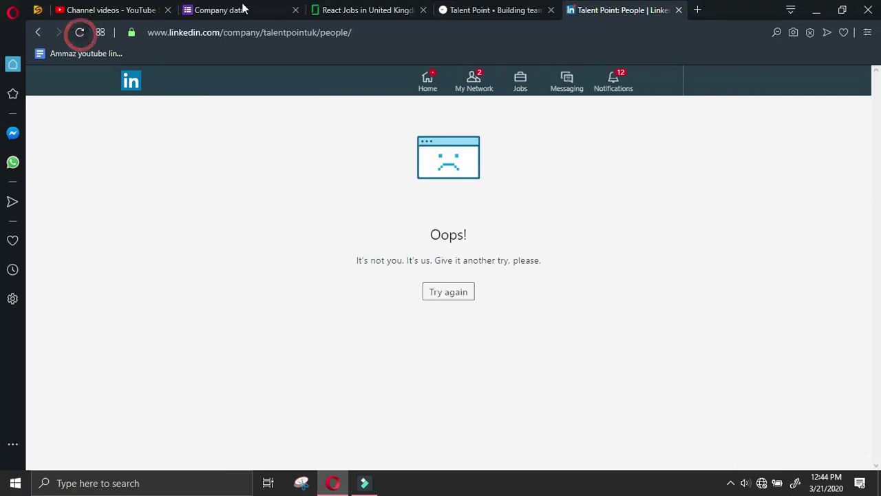
pyautogui.click(37, 32)
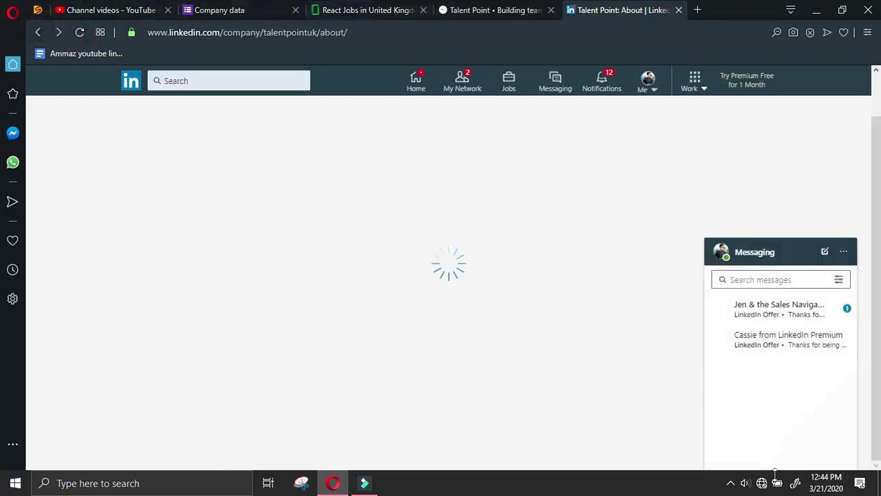
pyautogui.click(730, 483)
pyautogui.rightClick(731, 459)
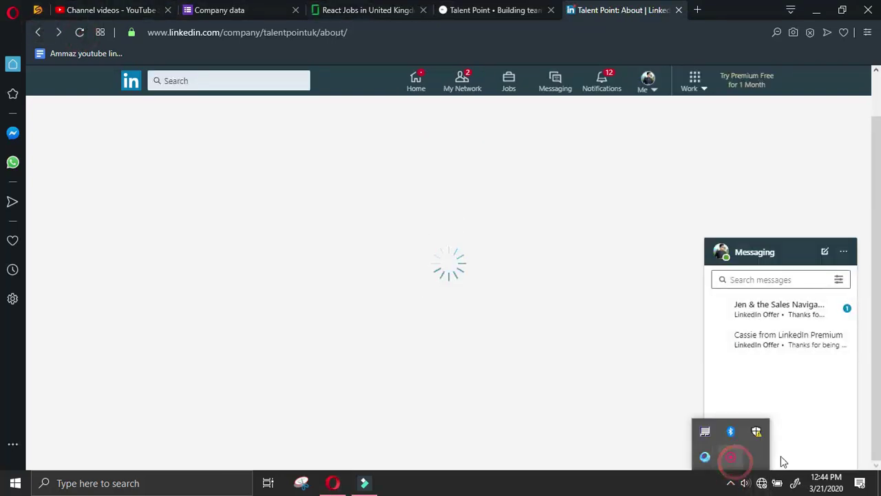
pyautogui.click(759, 472)
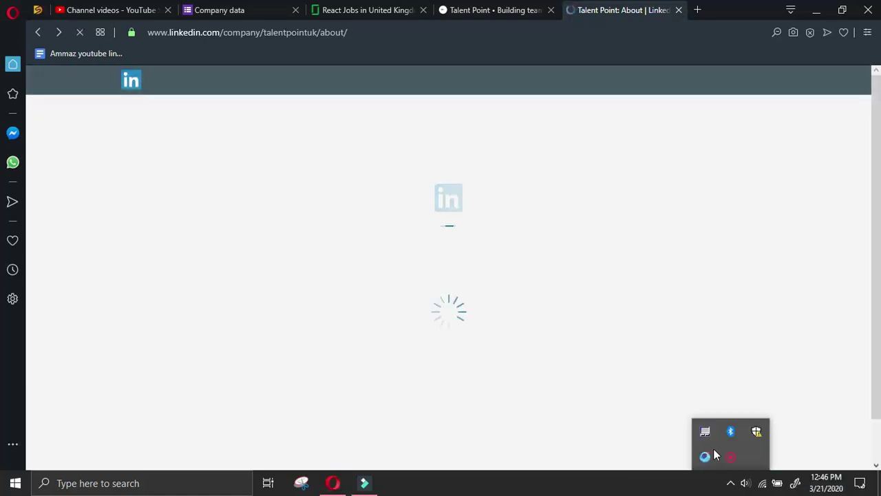
pyautogui.scroll(-6, 193, 237)
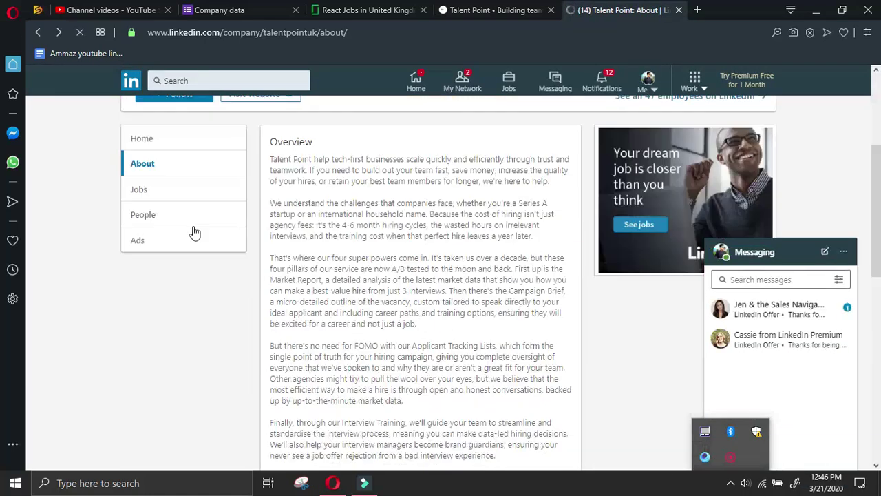
pyautogui.click(172, 234)
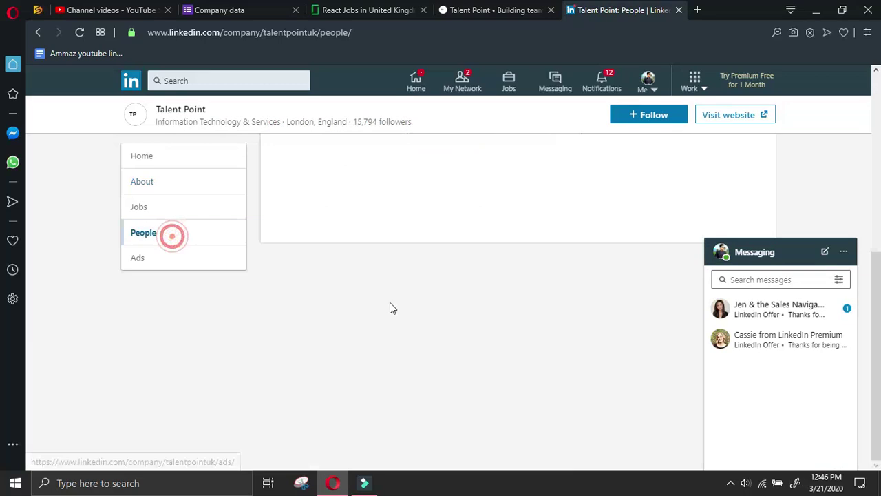
pyautogui.click(748, 256)
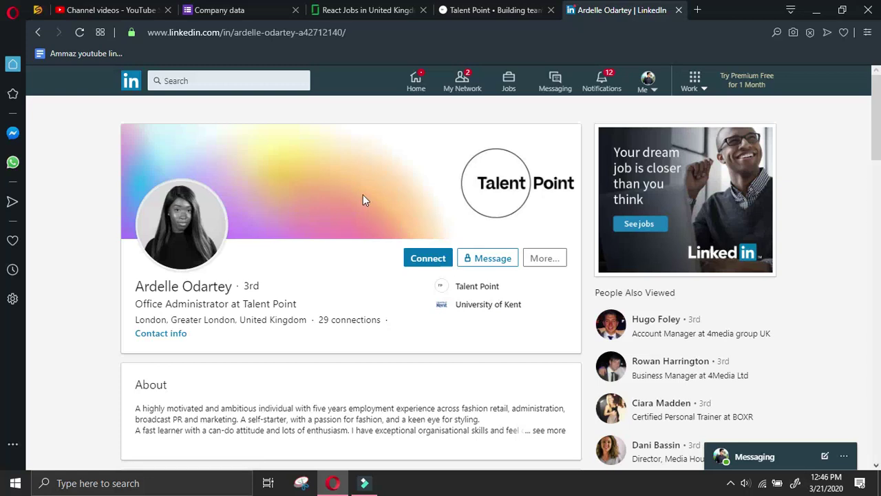
# Send the office administrator a LinkedIn connection request
pyautogui.click(440, 260)
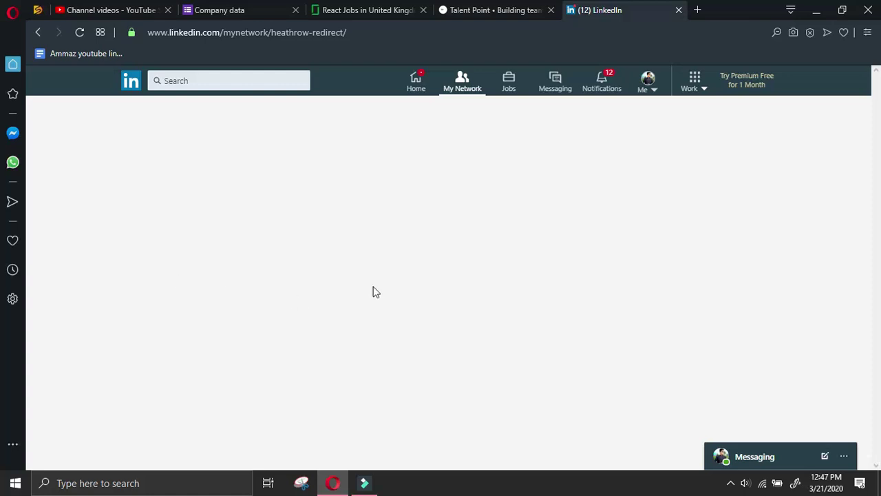
pyautogui.click(476, 11)
pyautogui.click(580, 11)
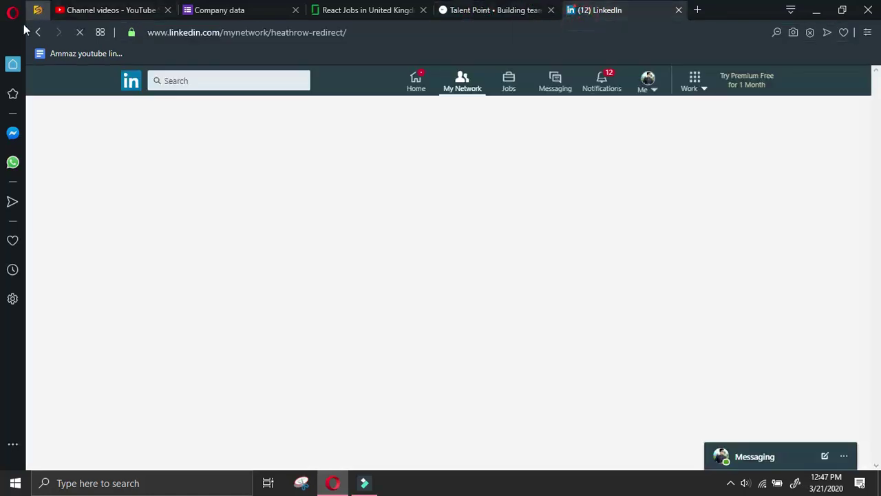
pyautogui.click(37, 32)
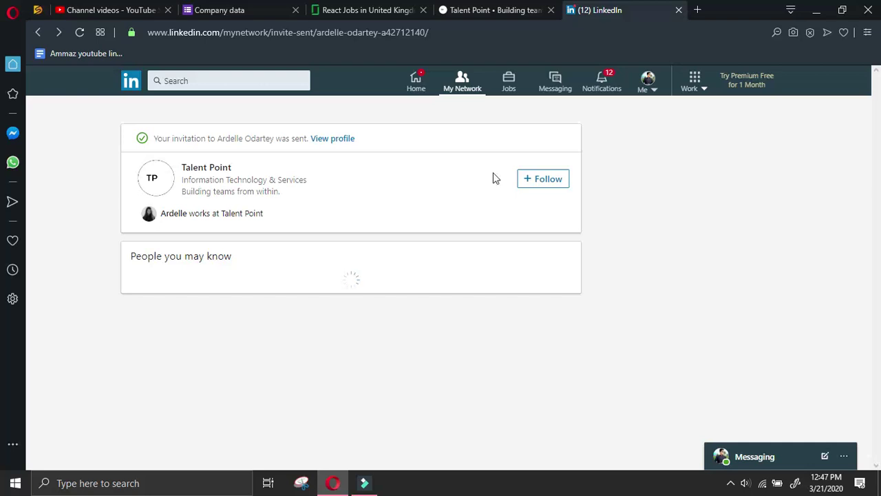
# Reopen the administrator's profile, copy their name, and return to the Company data form
pyautogui.click(347, 140)
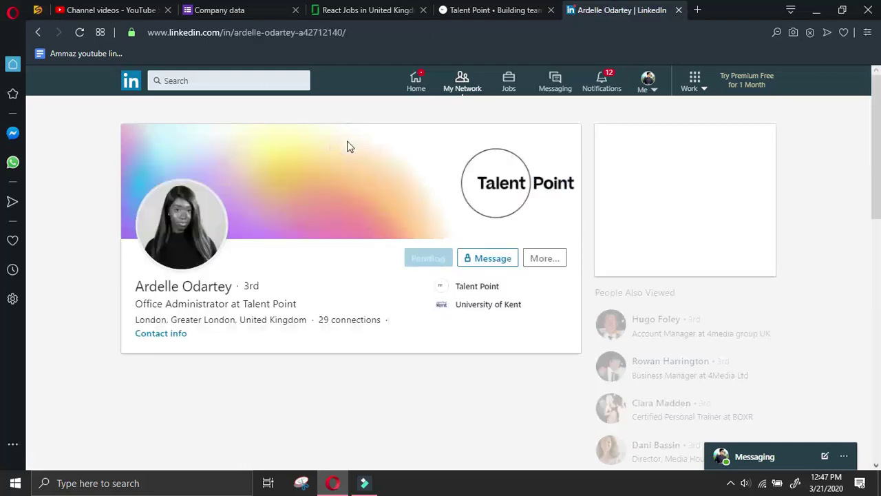
pyautogui.click(534, 258)
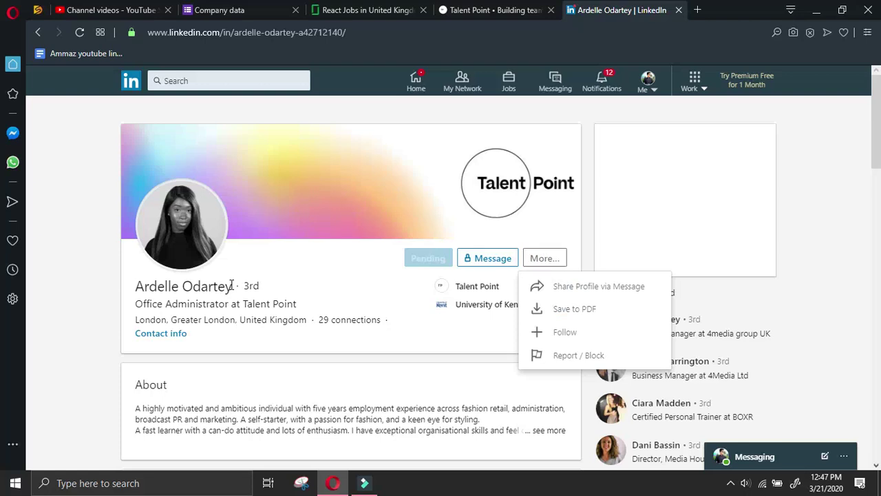
pyautogui.moveTo(232, 284); pyautogui.dragTo(142, 295)
pyautogui.hotkey('ctrl', 'c')
pyautogui.click(199, 12)
# Paste the administrator's name as Name of manager and enter designation 'Office Administrator'
pyautogui.scroll(-4, 354, 289)
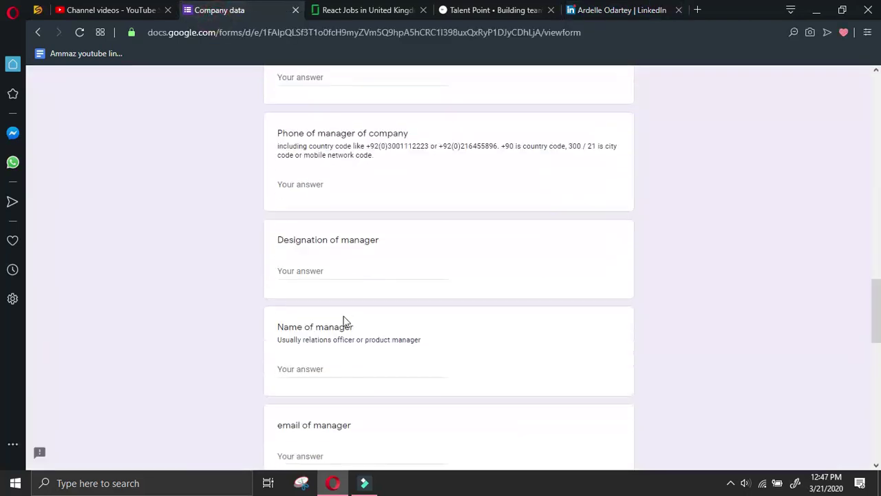
pyautogui.click(343, 370)
pyautogui.hotkey('ctrl', 'v')
pyautogui.click(343, 271)
pyautogui.write('Office')
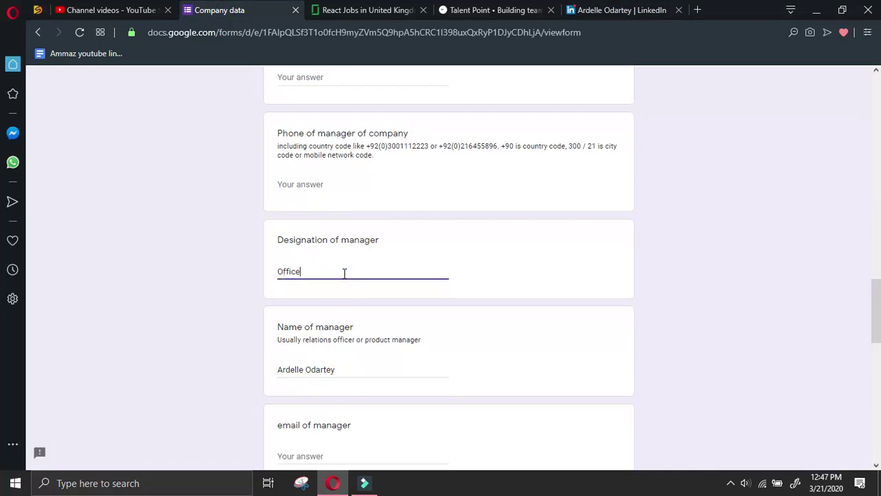
pyautogui.write(' Administrator')
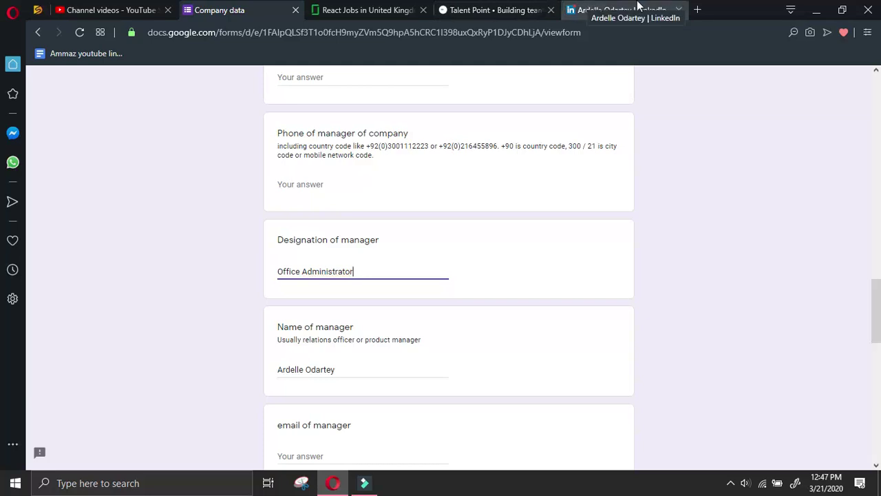
# Copy the administrator's profile link via Share Profile and paste it into the LinkedIn profile url answer
pyautogui.click(582, 9)
pyautogui.click(559, 264)
pyautogui.click(598, 285)
pyautogui.moveTo(606, 434); pyautogui.dragTo(338, 379)
pyautogui.hotkey('ctrl', 'c')
pyautogui.click(219, 9)
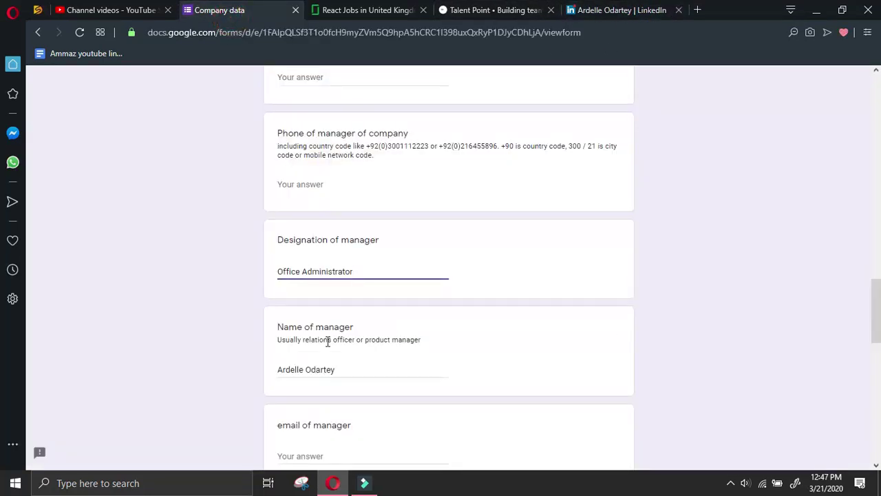
pyautogui.scroll(-2, 320, 381)
pyautogui.click(327, 413)
pyautogui.hotkey('ctrl', 'v')
# Close the share message box and go back to Talent Point's People page, now showing the pending invitation
pyautogui.click(616, 10)
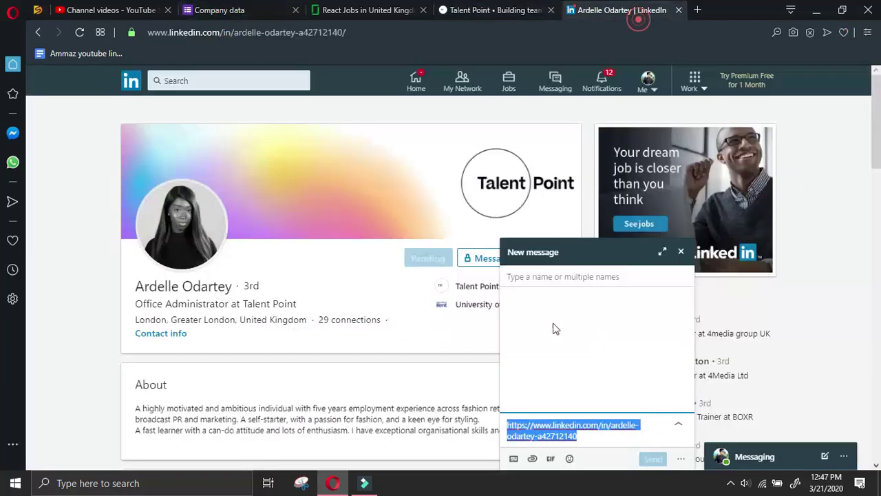
pyautogui.click(680, 252)
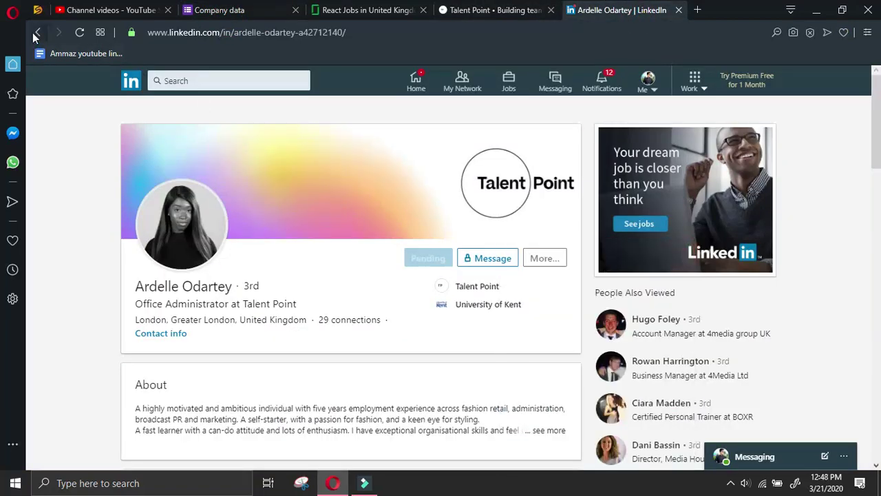
pyautogui.click(38, 32)
pyautogui.click(37, 32)
pyautogui.click(39, 33)
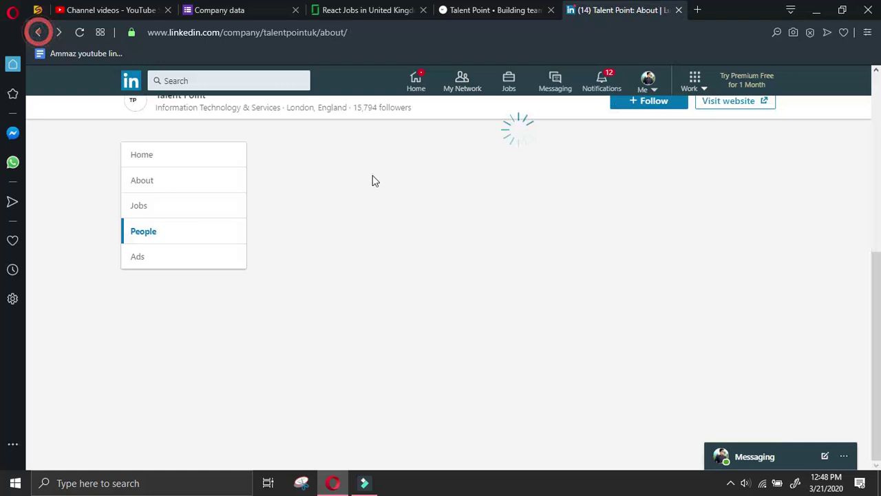
pyautogui.scroll(-6, 558, 209)
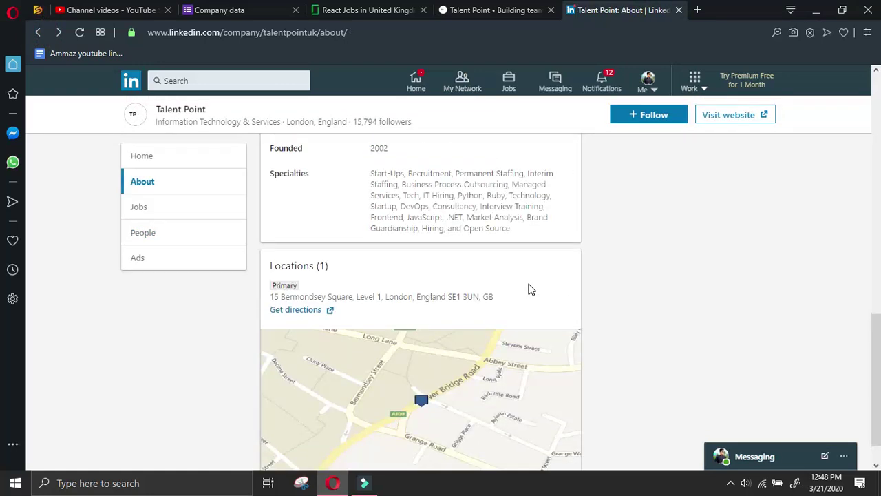
pyautogui.click(171, 234)
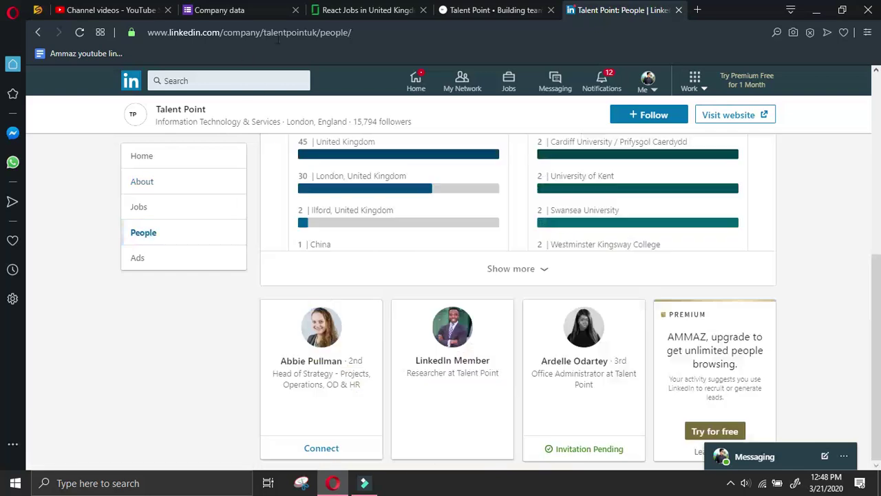
# Search Google in a new tab for 'ceo at Talent Point linkedin' and open the CEO's LinkedIn result
pyautogui.moveTo(217, 109); pyautogui.dragTo(152, 106)
pyautogui.hotkey('ctrl', 'c')
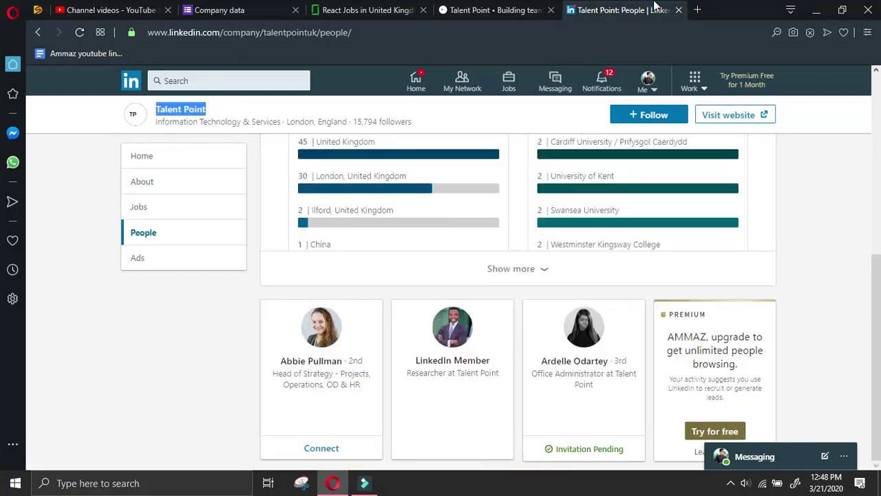
pyautogui.click(697, 10)
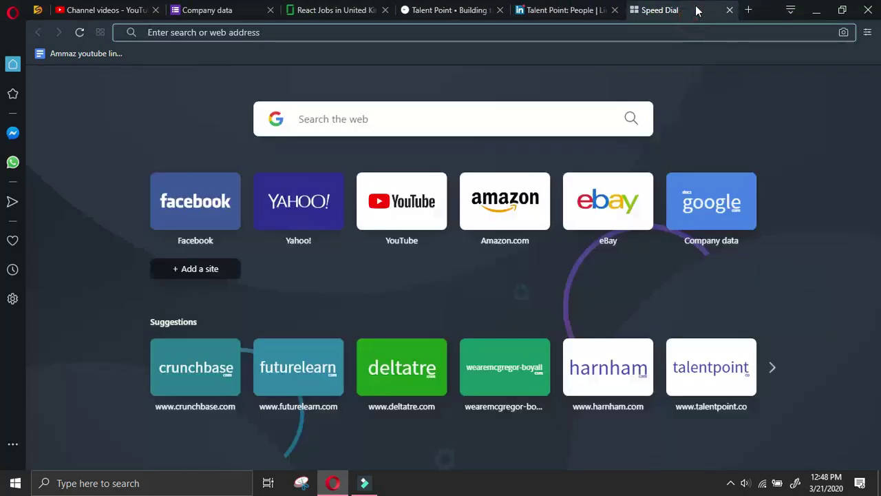
pyautogui.write('ceo at')
pyautogui.hotkey('ctrl', 'v')
pyautogui.write('lin')
pyautogui.write('in')
pyautogui.press('Return')
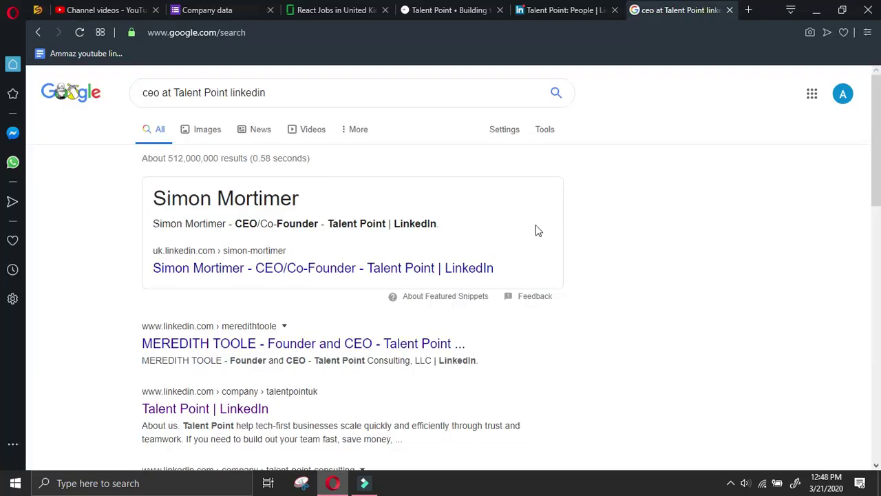
pyautogui.click(461, 268)
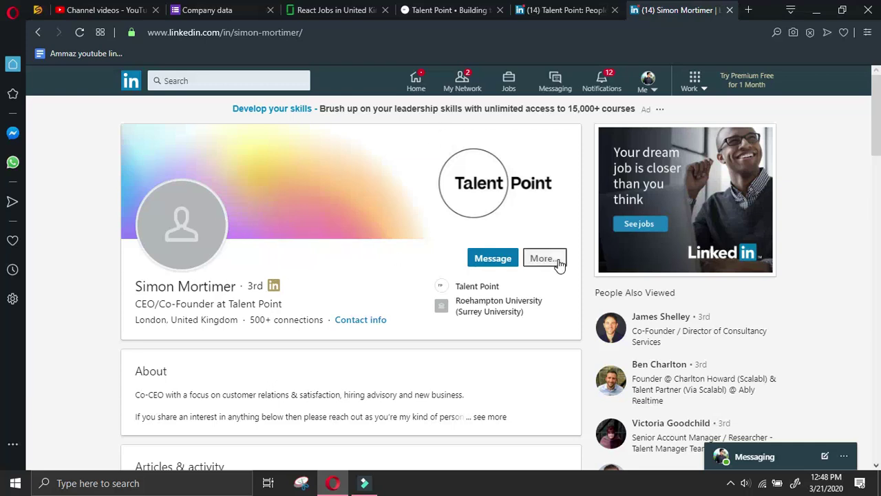
# Select the CEO/co-founder's name on their LinkedIn profile to copy it
pyautogui.moveTo(137, 286); pyautogui.dragTo(240, 287)
pyautogui.hotkey('ctrl', 'c')
# Paste the CEO's name as Name of owner and start typing the owner's designation
pyautogui.click(207, 9)
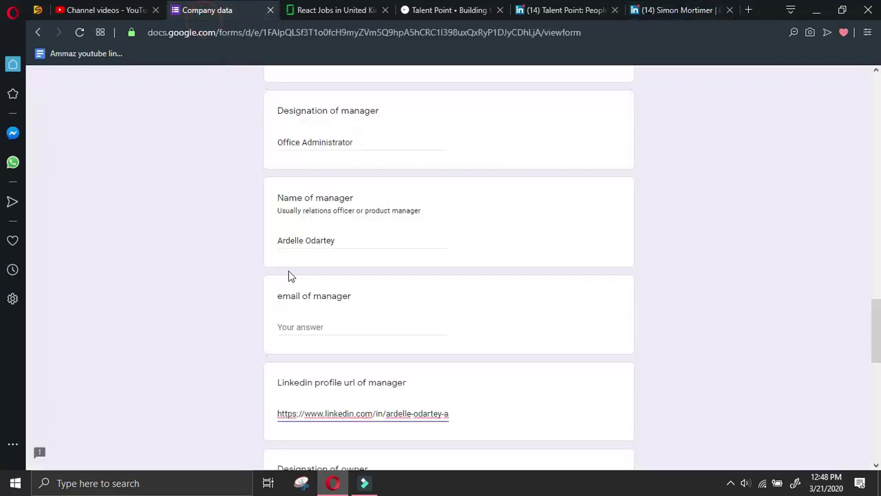
pyautogui.scroll(-2, 289, 272)
pyautogui.scroll(-2, 330, 389)
pyautogui.click(328, 343)
pyautogui.hotkey('ctrl', 'v')
pyautogui.click(332, 242)
pyautogui.write('C')
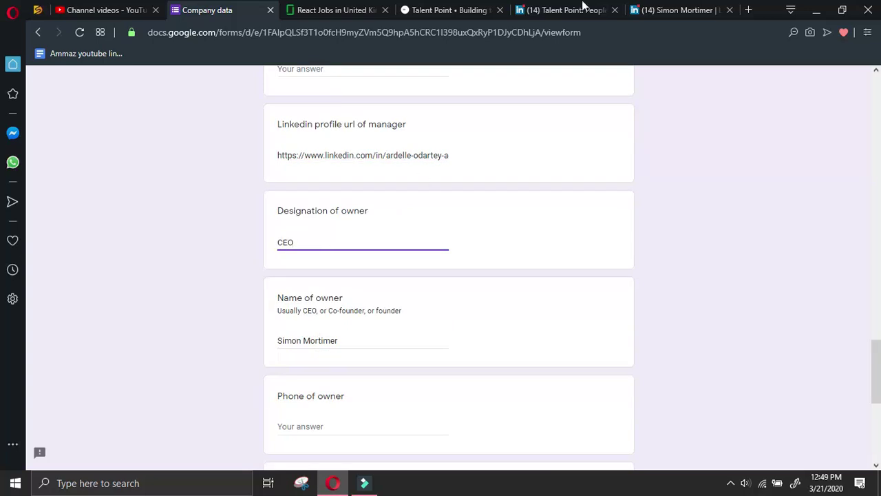
# Copy the owner's profile URL via Share Profile and paste it into the owner LinkedIn profile answer
pyautogui.click(561, 10)
pyautogui.click(677, 10)
pyautogui.click(540, 261)
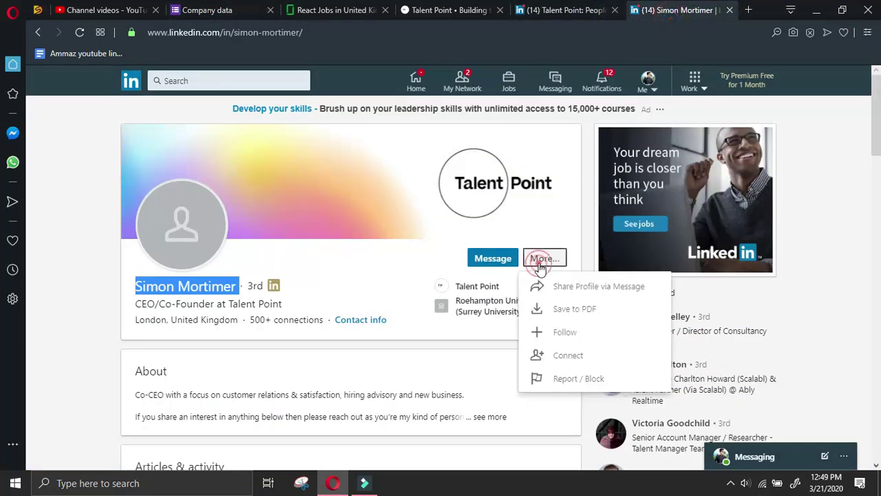
pyautogui.click(537, 285)
pyautogui.moveTo(571, 433); pyautogui.dragTo(420, 380)
pyautogui.hotkey('ctrl', 'c')
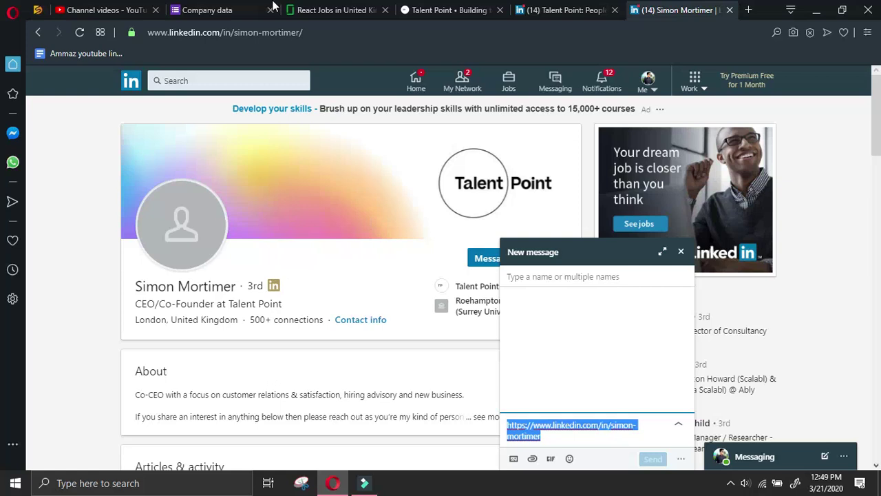
pyautogui.hotkey('ctrl', 'Tab')
pyautogui.scroll(-2, 323, 330)
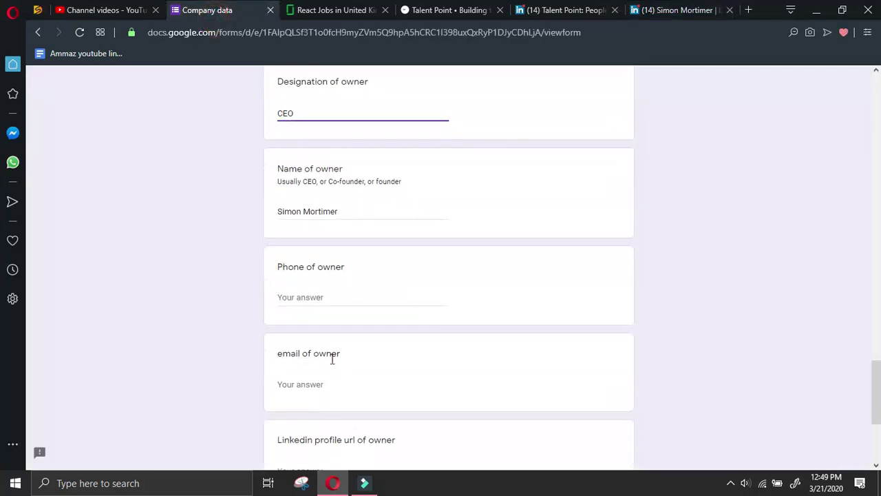
pyautogui.click(343, 301)
pyautogui.scroll(-2, 341, 310)
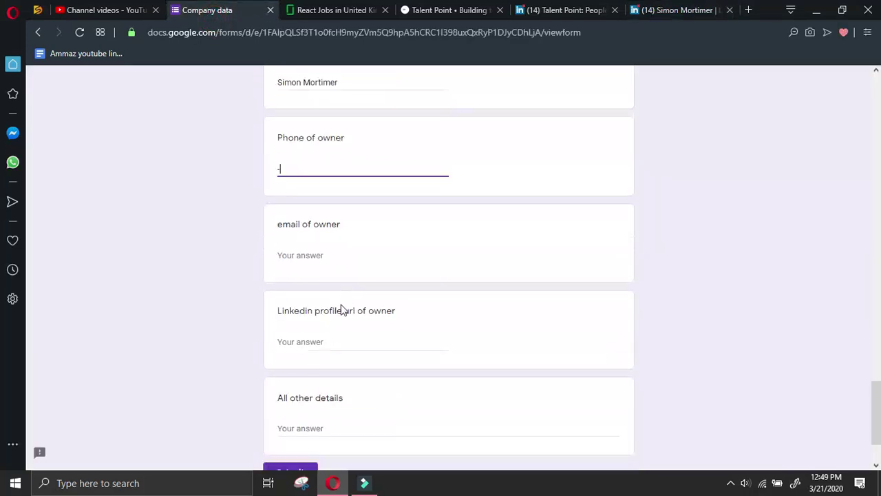
pyautogui.click(334, 341)
pyautogui.hotkey('ctrl', 'v')
# Close the share message and check the Talent Point website, declining cookies and dismissing the IR35 popup
pyautogui.click(672, 10)
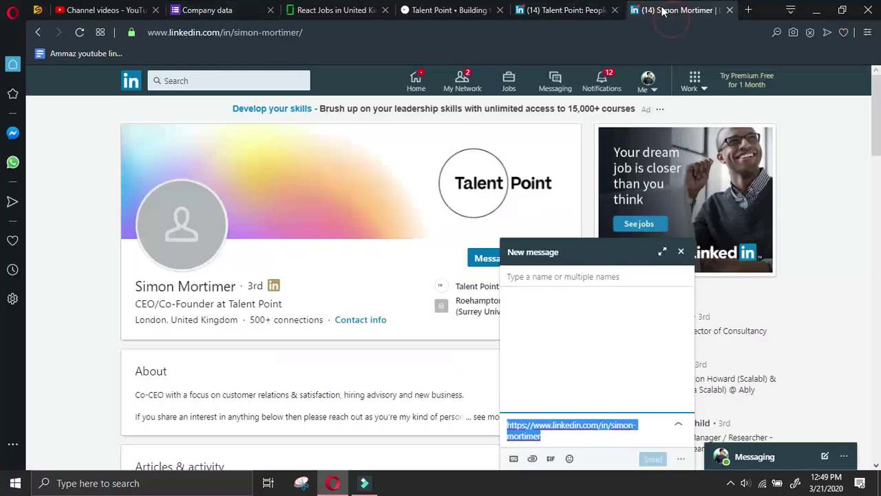
pyautogui.click(681, 252)
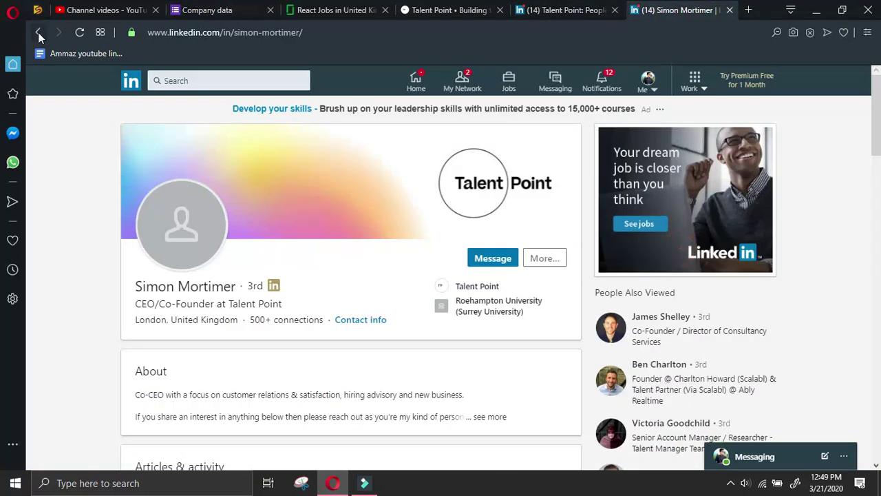
pyautogui.click(37, 32)
pyautogui.click(38, 33)
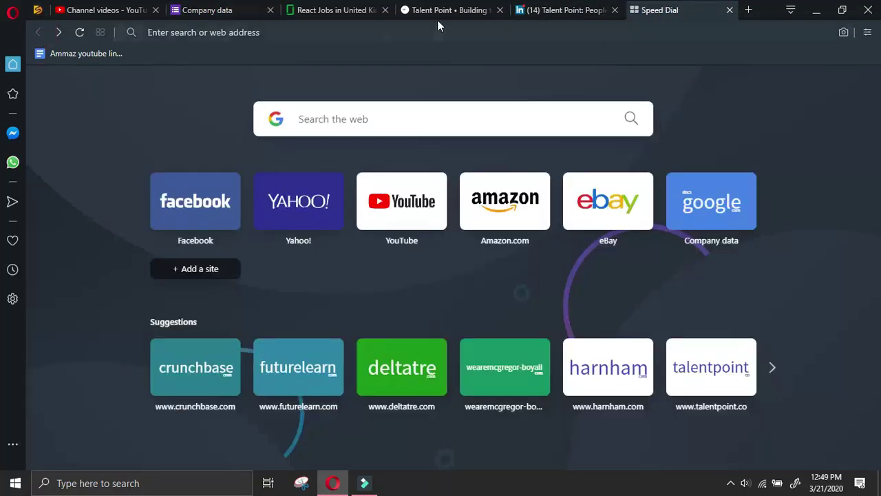
pyautogui.click(58, 32)
pyautogui.click(574, 11)
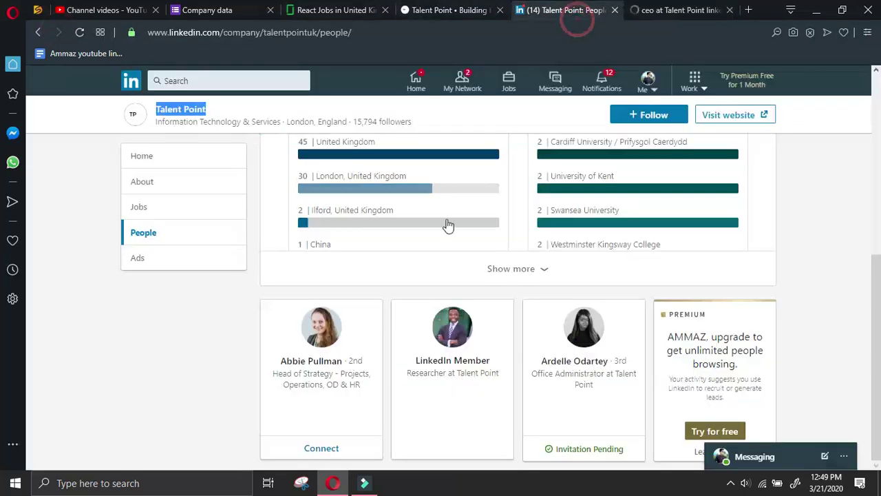
pyautogui.click(306, 10)
pyautogui.click(447, 9)
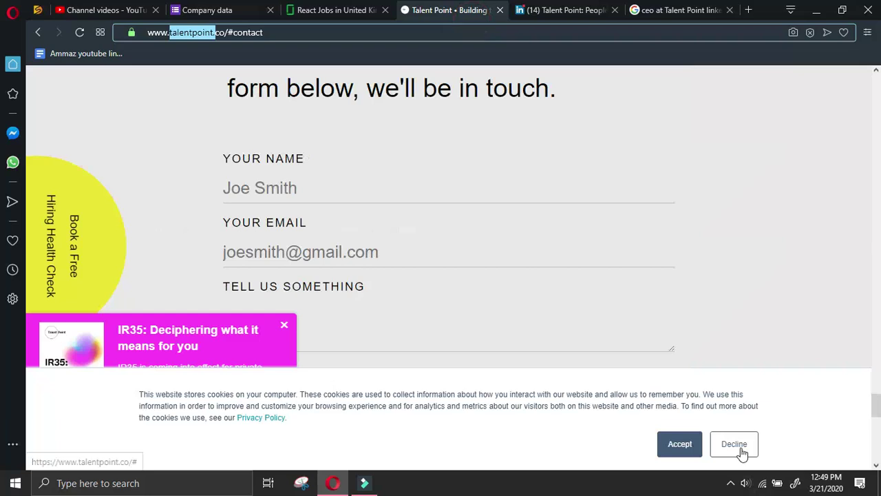
pyautogui.click(735, 444)
pyautogui.click(284, 324)
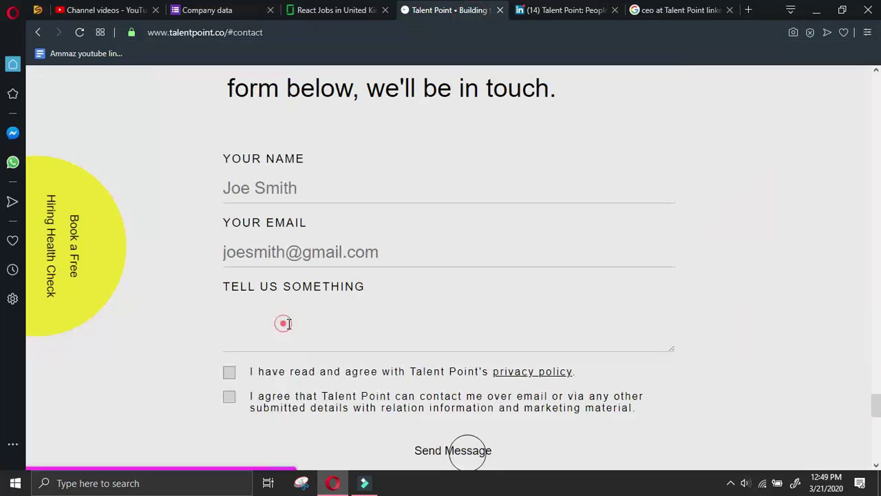
pyautogui.scroll(-10, 436, 337)
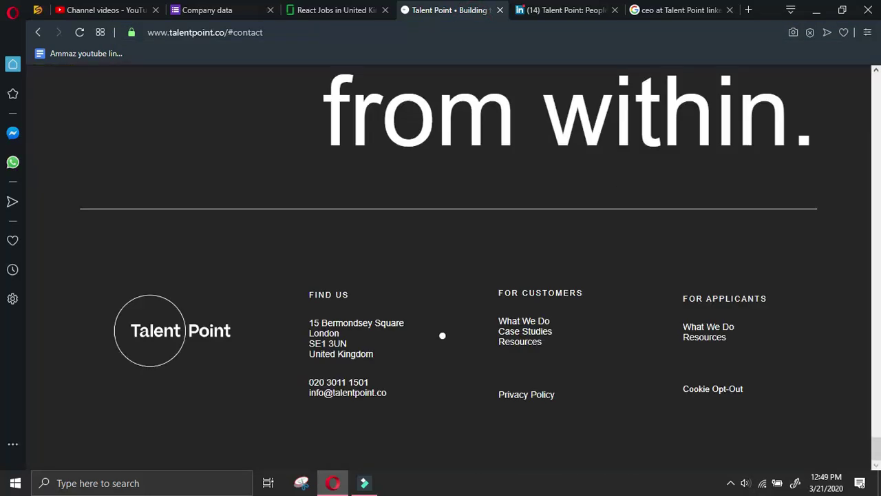
# Mark the owner phone and All other details answers with '-'
pyautogui.click(227, 9)
pyautogui.scroll(-1, 289, 337)
pyautogui.click(315, 328)
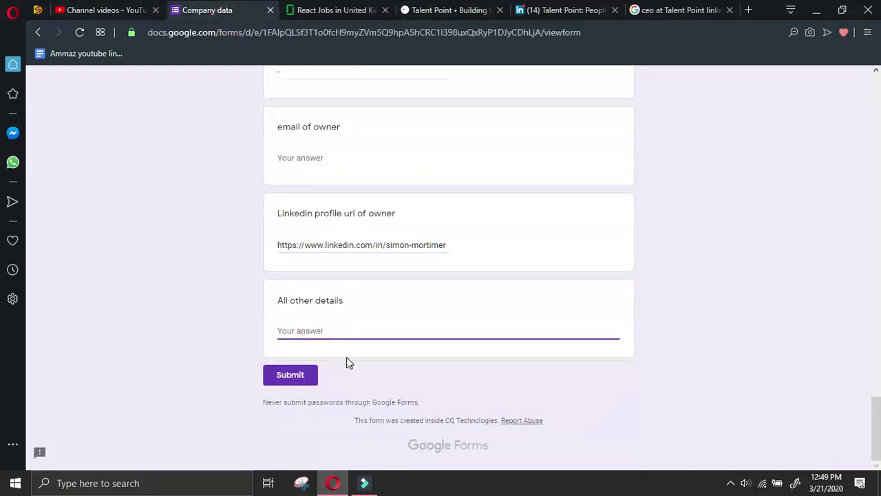
pyautogui.scroll(8, 348, 363)
pyautogui.scroll(3, 348, 362)
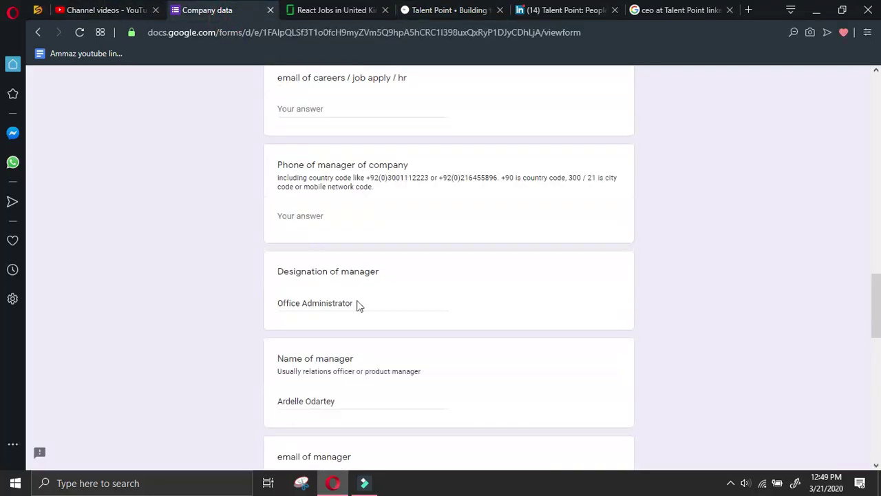
pyautogui.click(348, 220)
pyautogui.scroll(3, 346, 218)
pyautogui.scroll(-15, 349, 223)
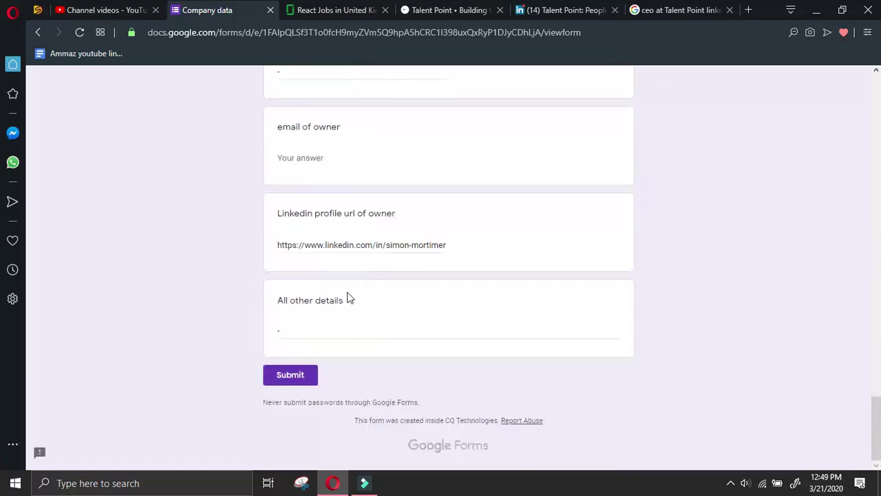
# Submit the Talent Point entry and close the Talent Point website and LinkedIn people tabs
pyautogui.click(309, 374)
pyautogui.click(500, 10)
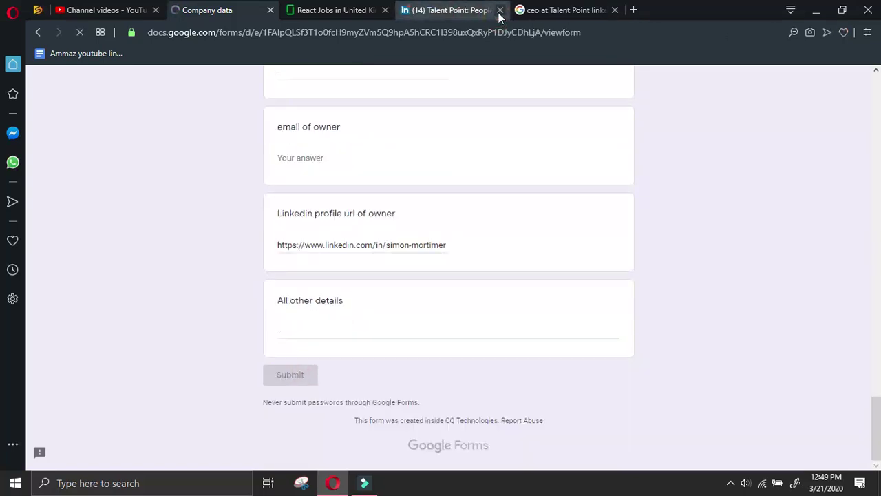
pyautogui.click(499, 10)
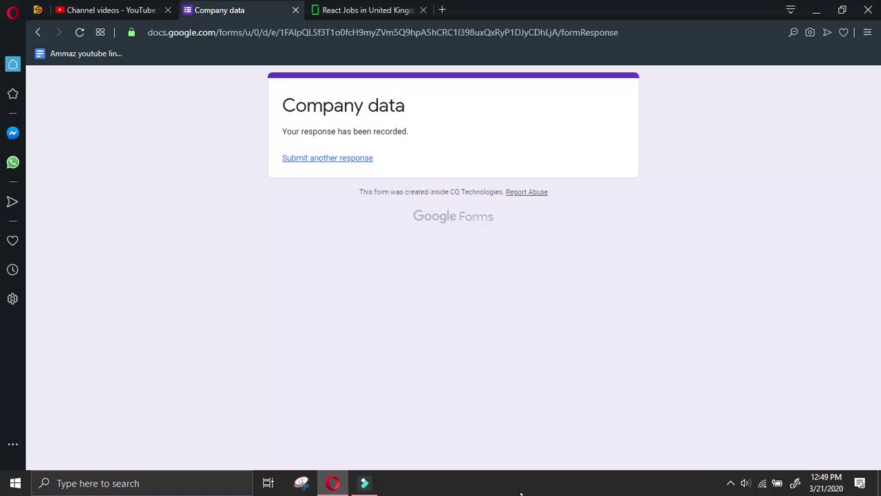
# Start another response with the submitter's name and 'react glassdoor.co.uk UK' follow type, then return to Glassdoor
pyautogui.click(353, 162)
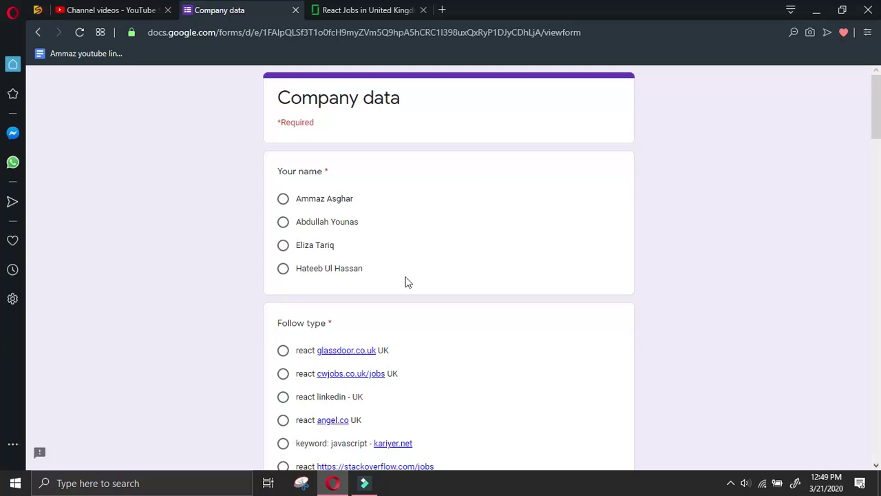
pyautogui.click(283, 198)
pyautogui.click(283, 350)
pyautogui.hotkey('ctrl', 'Tab')
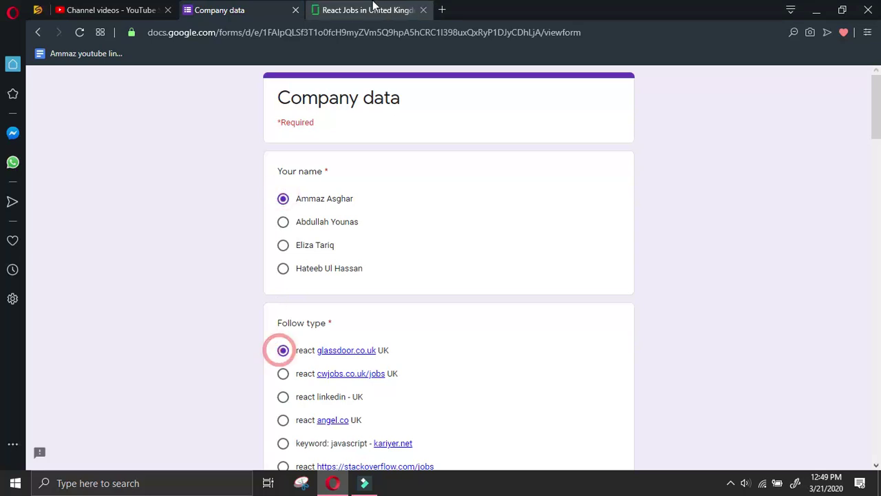
pyautogui.scroll(-2, 174, 365)
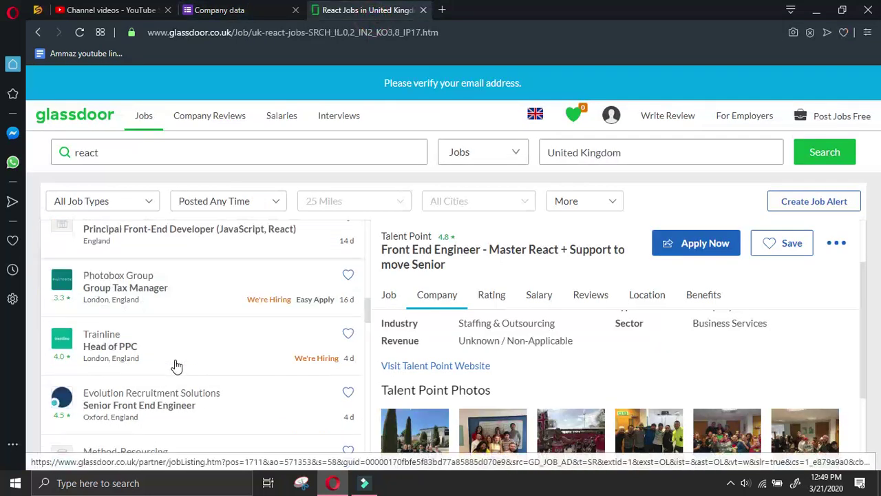
# Open Trainline's Head of PPC listing and copy the 'Visit Trainline Website' link from its Company tab
pyautogui.click(211, 342)
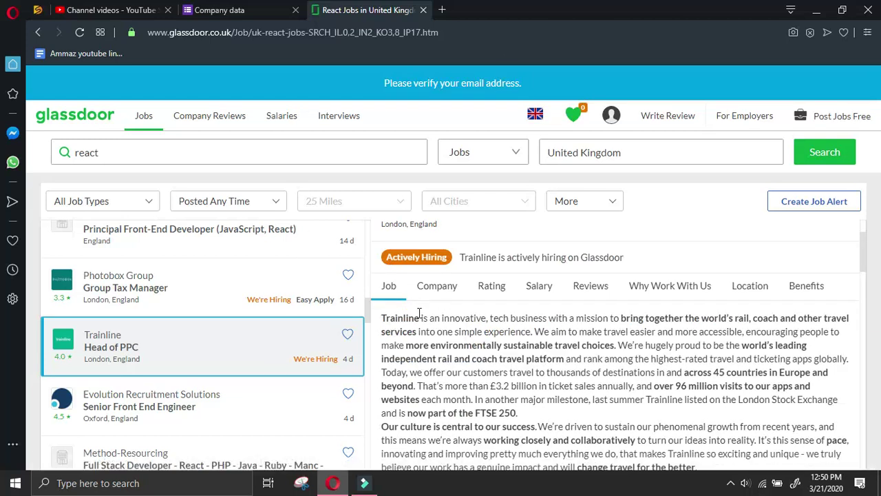
pyautogui.click(436, 287)
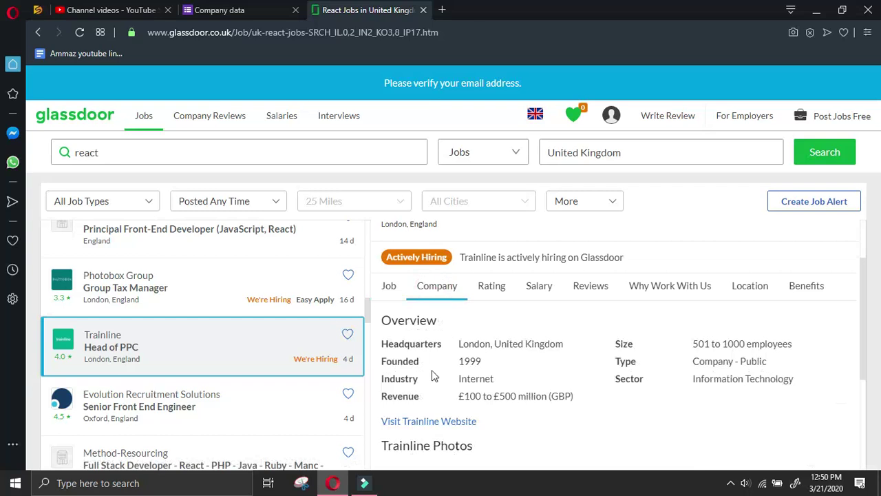
pyautogui.rightClick(428, 422)
pyautogui.click(473, 344)
pyautogui.click(241, 12)
pyautogui.scroll(-8, 317, 330)
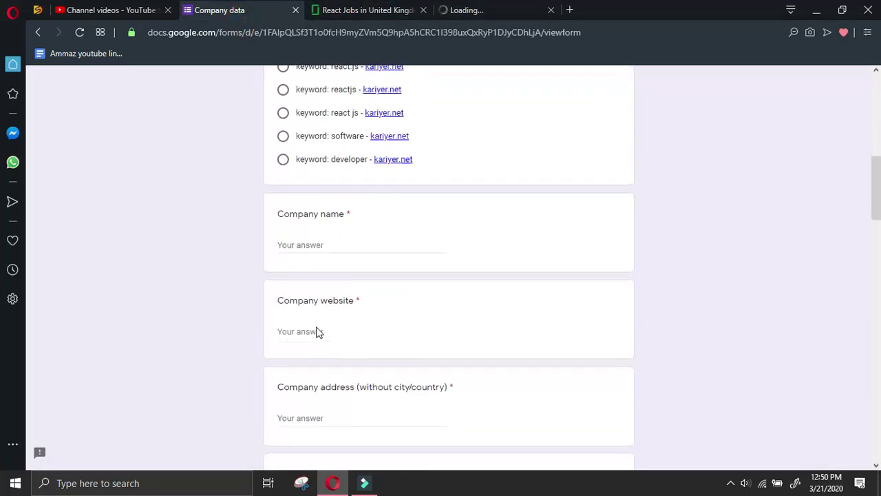
pyautogui.click(327, 329)
pyautogui.hotkey('ctrl', 'v')
pyautogui.moveTo(351, 331); pyautogui.dragTo(322, 332)
pyautogui.hotkey('ctrl', 'c')
pyautogui.click(321, 248)
pyautogui.hotkey('ctrl', 'v')
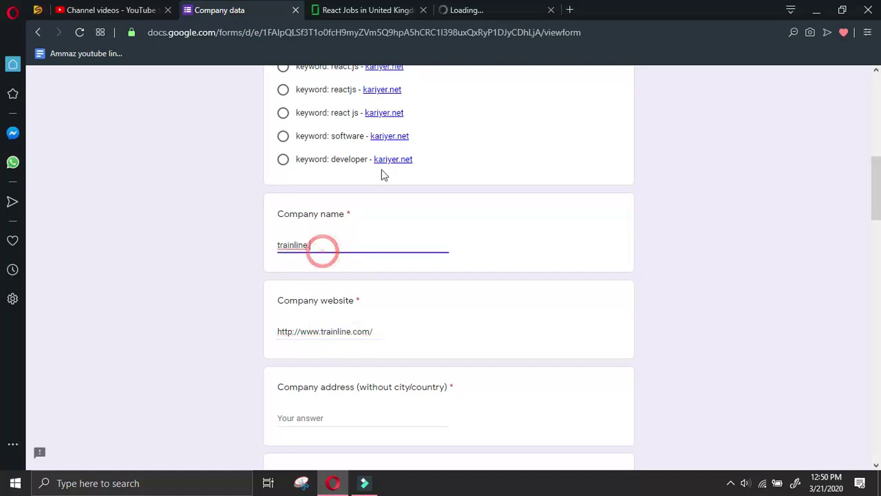
pyautogui.click(475, 10)
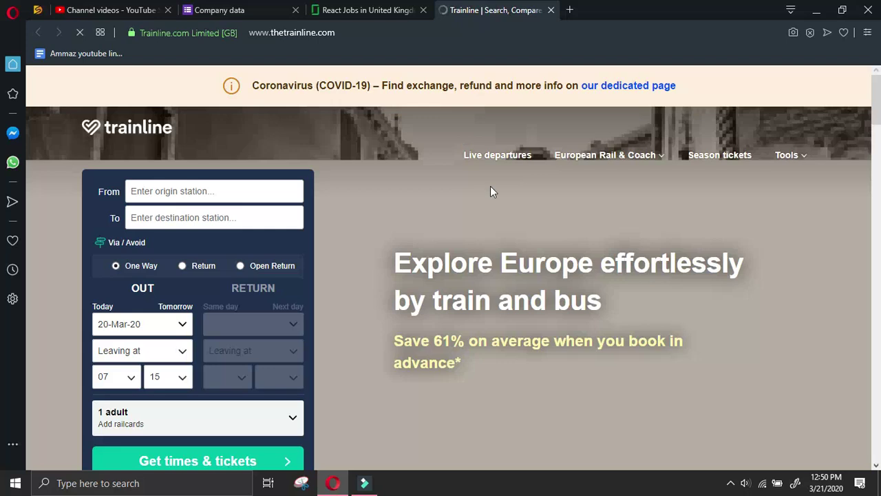
pyautogui.scroll(-4, 492, 187)
# Browse the Trainline homepage and its London to Edinburgh route page
pyautogui.scroll(4, 494, 188)
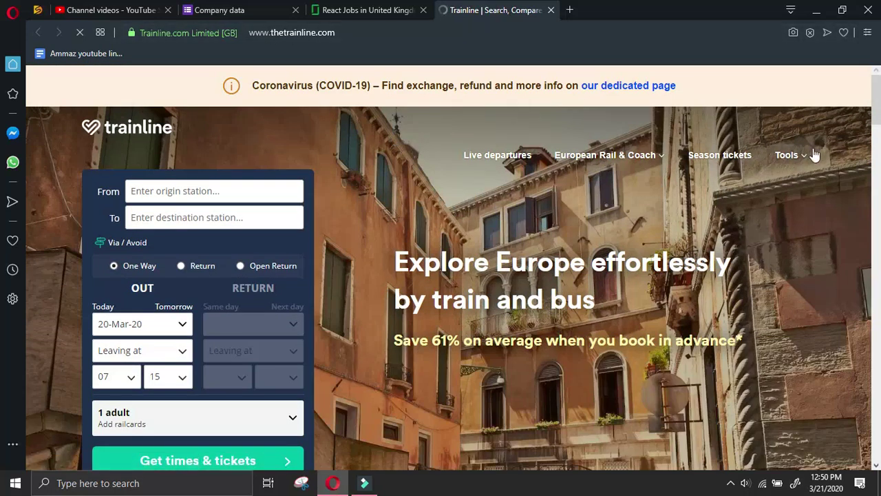
pyautogui.press('End')
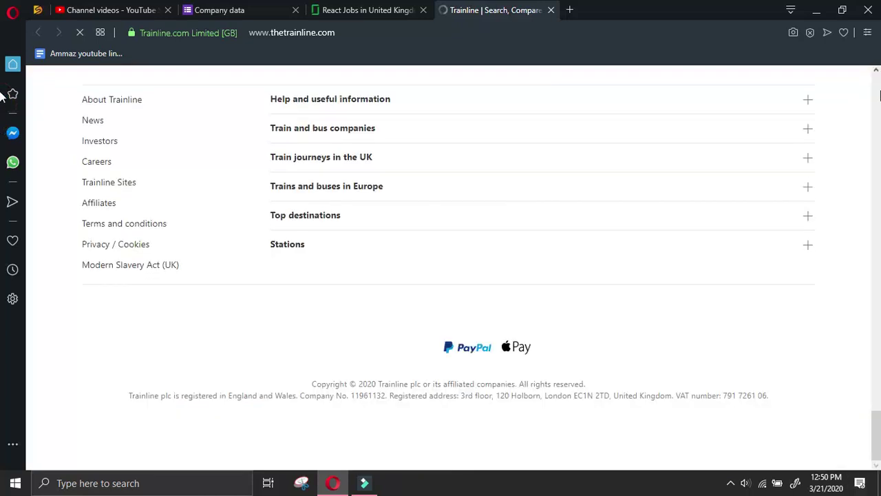
pyautogui.scroll(2, 200, 397)
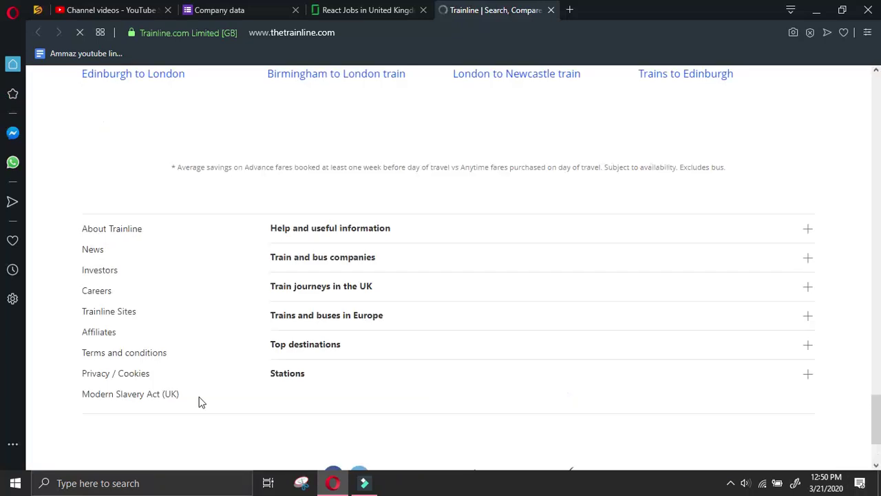
pyautogui.scroll(4, 172, 369)
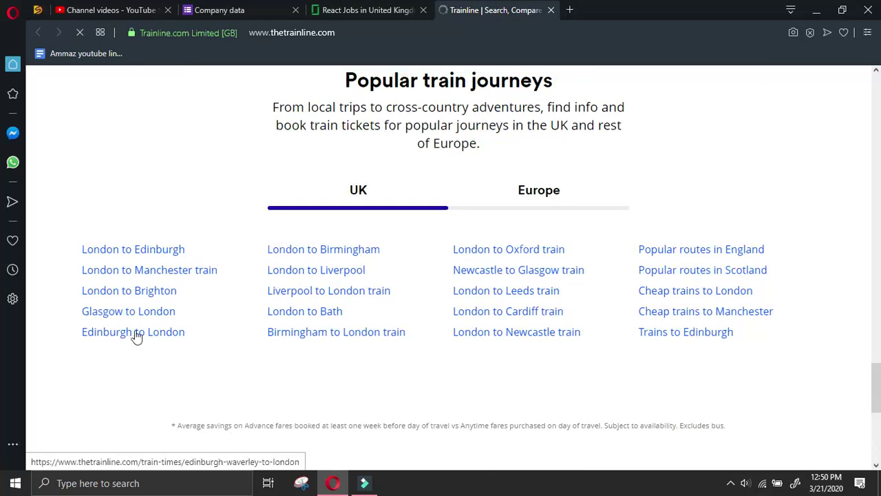
pyautogui.click(141, 252)
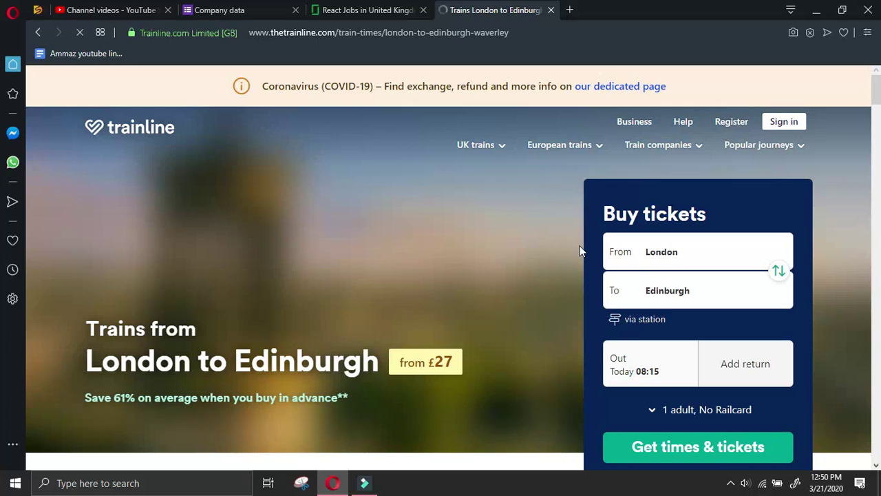
pyautogui.scroll(-5, 360, 330)
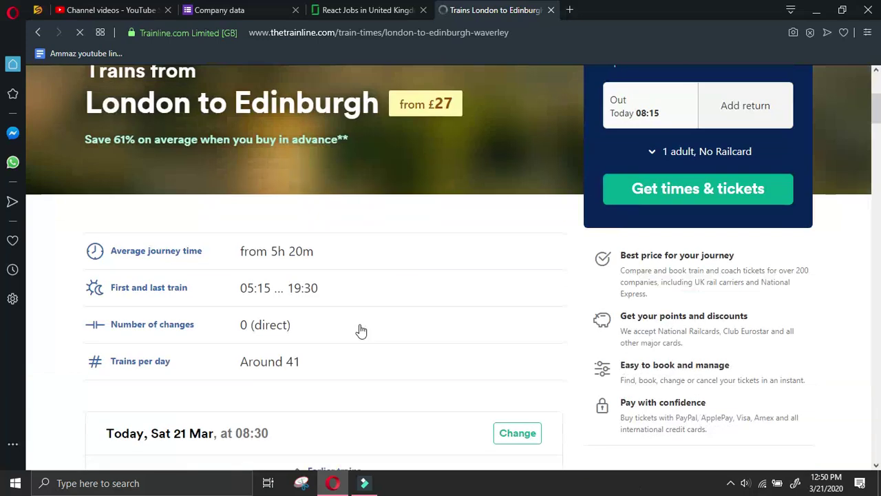
pyautogui.scroll(5, 448, 342)
pyautogui.scroll(-5, 447, 340)
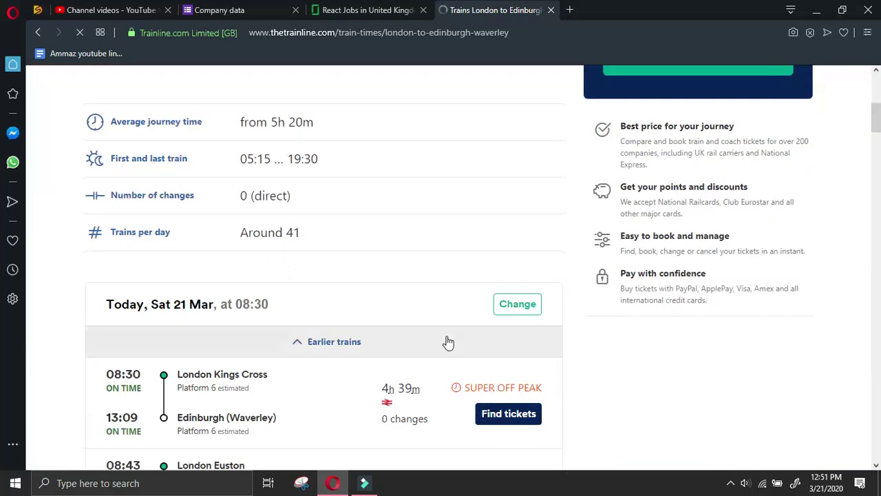
pyautogui.scroll(-15, 449, 342)
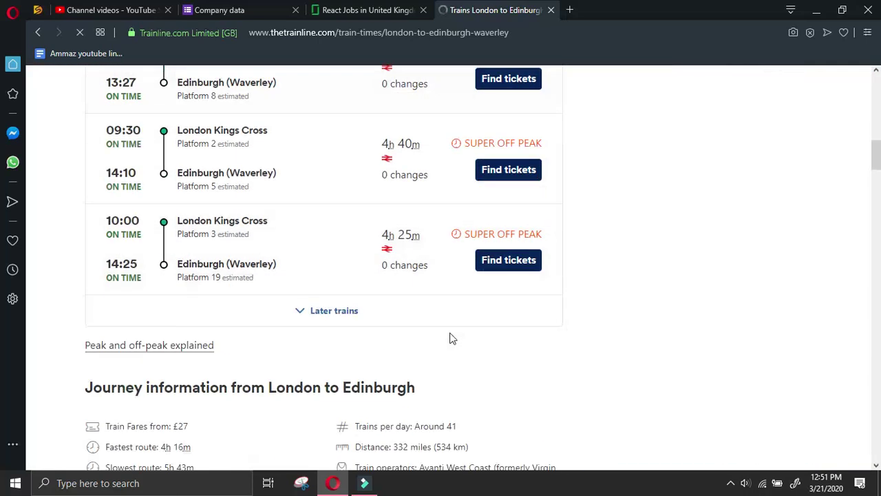
pyautogui.scroll(-2, 452, 331)
pyautogui.scroll(-6, 635, 298)
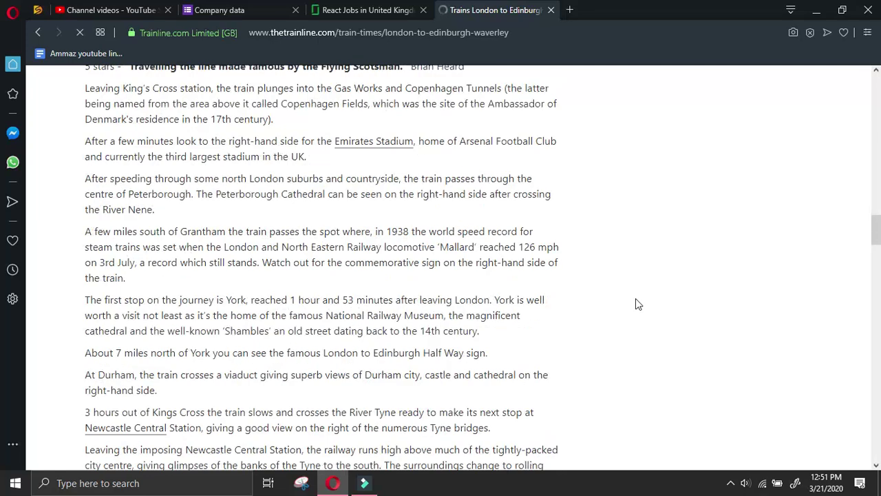
pyautogui.scroll(-3, 635, 300)
pyautogui.scroll(-7, 636, 300)
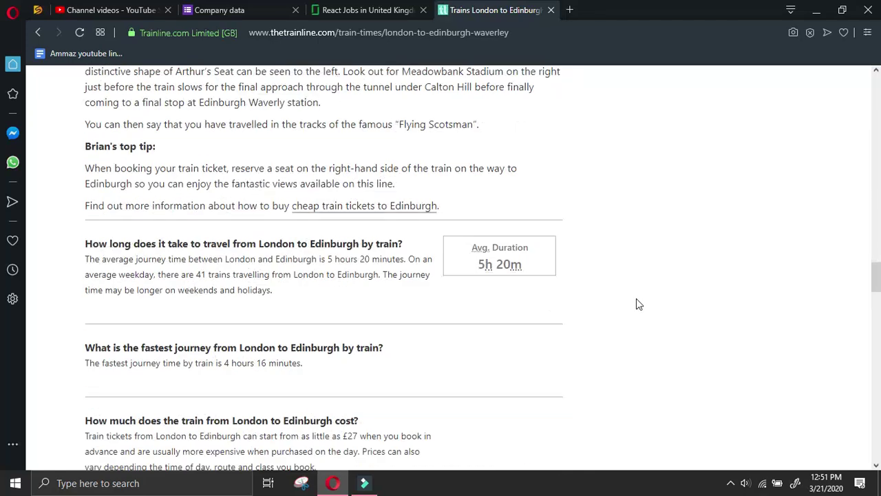
pyautogui.scroll(-17, 636, 299)
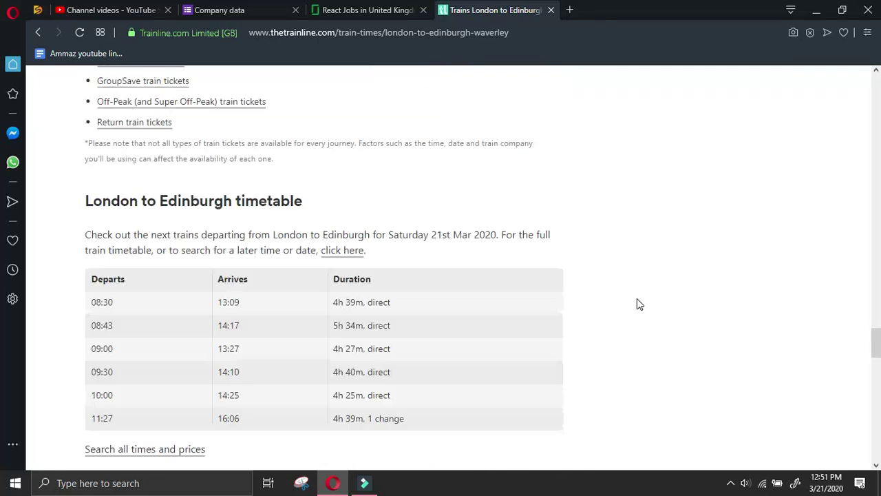
pyautogui.scroll(-4, 636, 304)
pyautogui.scroll(2, 637, 304)
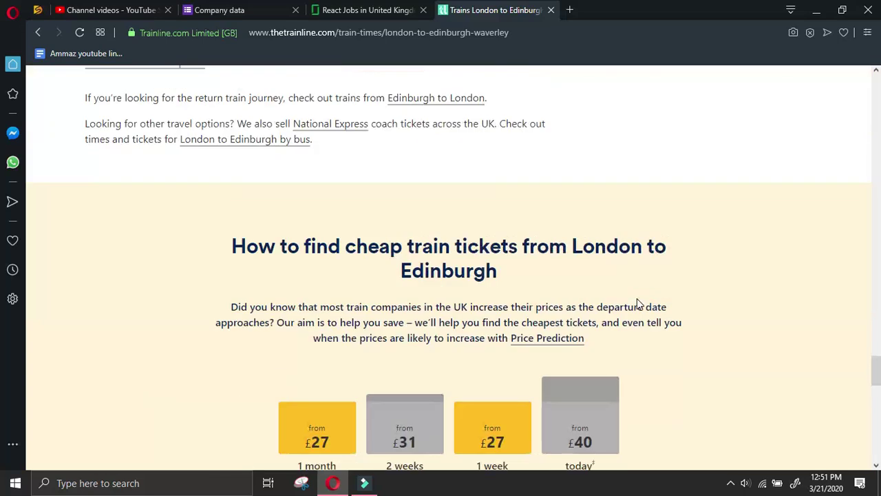
pyautogui.scroll(-5, 636, 304)
pyautogui.scroll(-6, 637, 303)
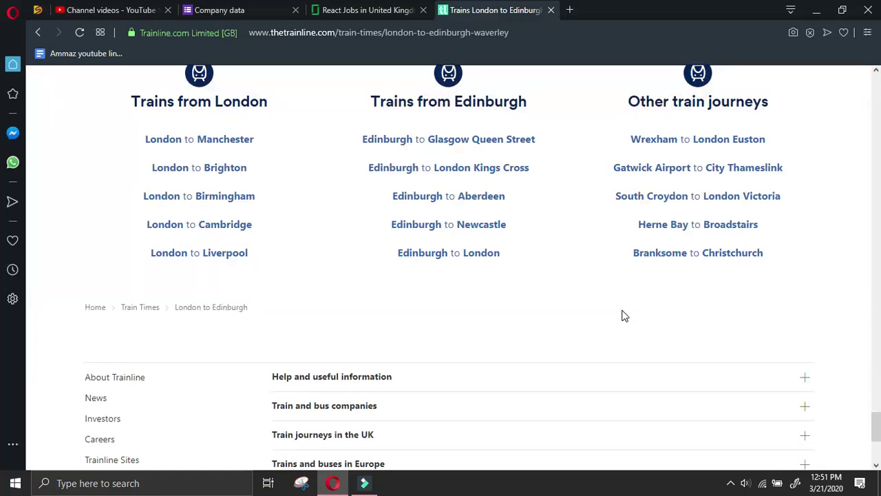
pyautogui.scroll(2, 624, 315)
pyautogui.scroll(-5, 623, 316)
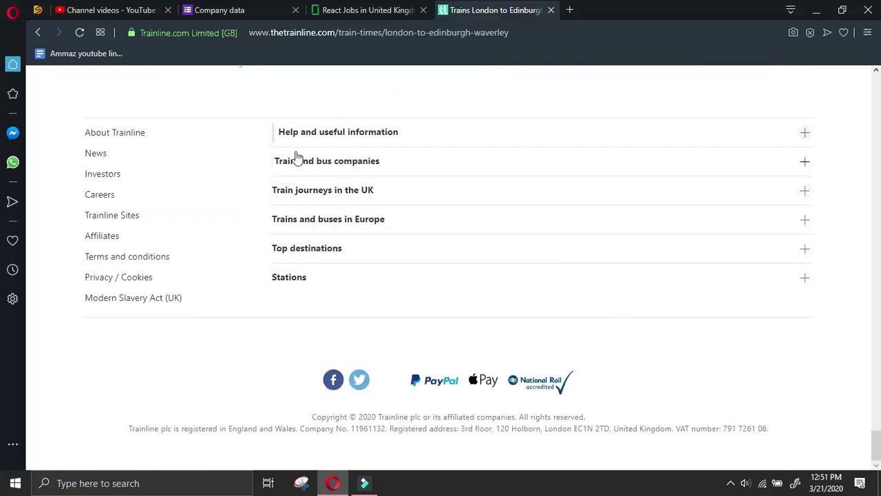
# Expand the Help, Train and bus companies, and Train journeys in the UK footer sections
pyautogui.moveTo(313, 134); pyautogui.dragTo(313, 136)
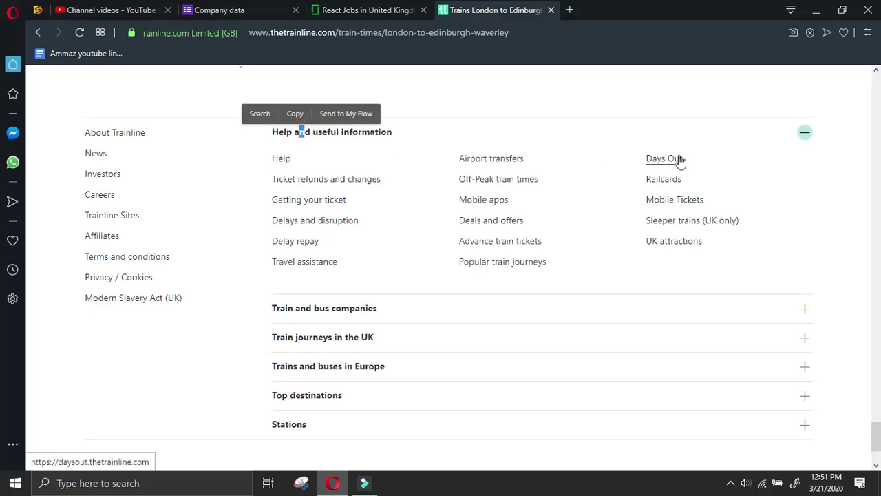
pyautogui.click(395, 314)
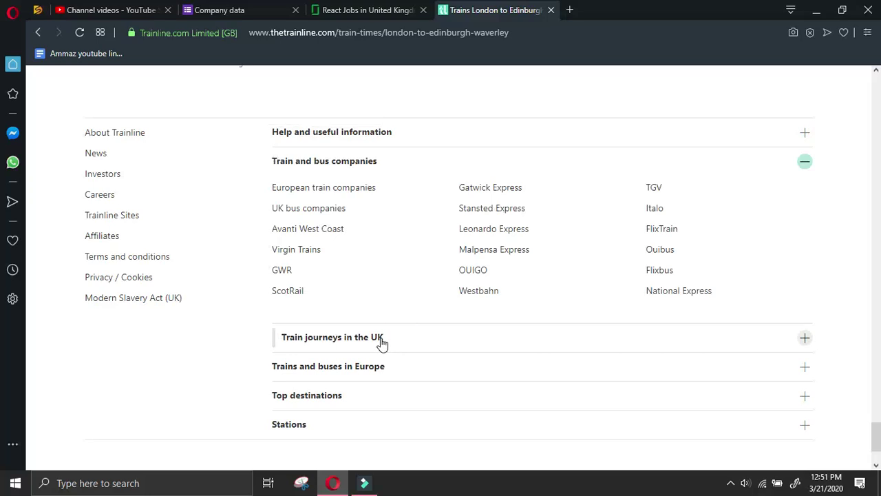
pyautogui.click(381, 338)
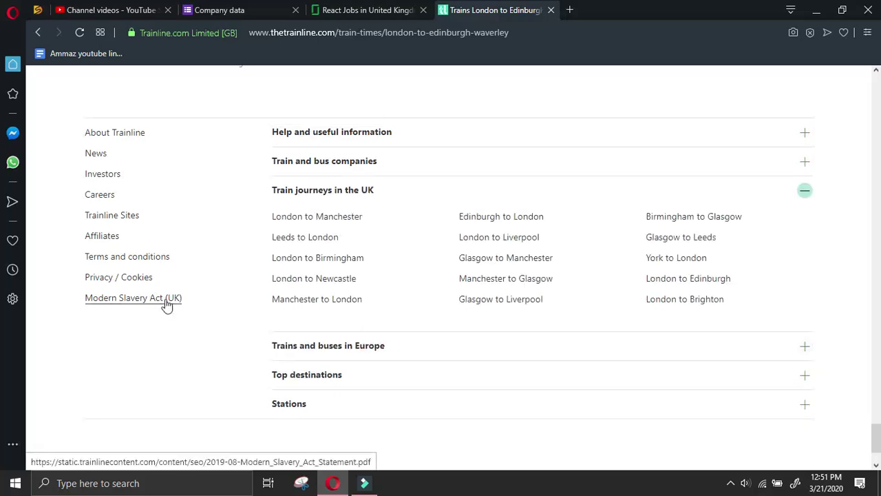
# Open Trainline's About us page and review its registration details and registered address
pyautogui.click(115, 137)
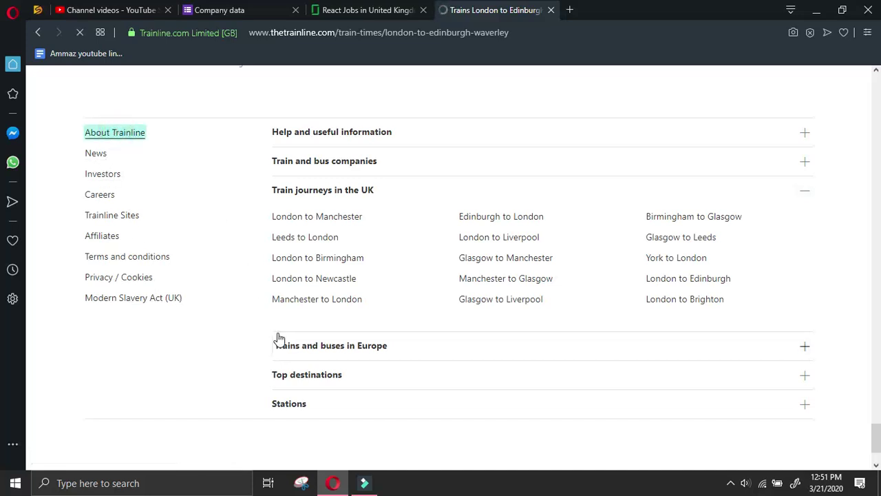
pyautogui.scroll(-3, 308, 327)
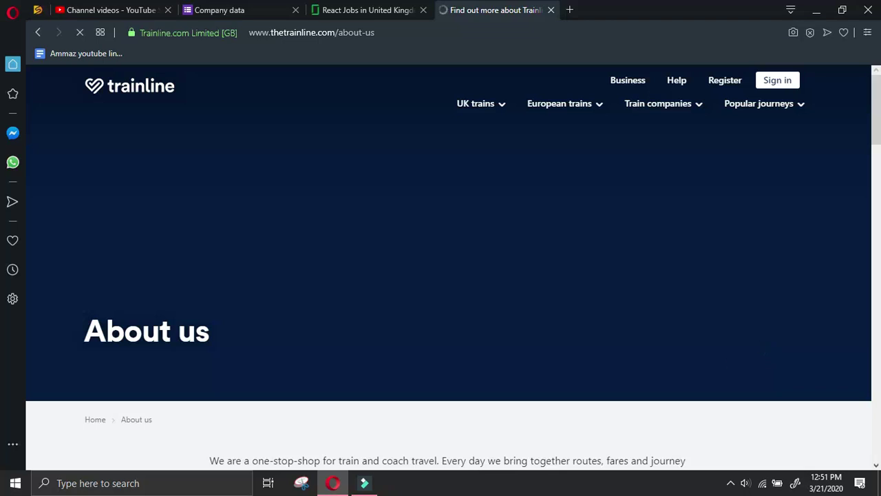
pyautogui.click(730, 482)
pyautogui.click(746, 461)
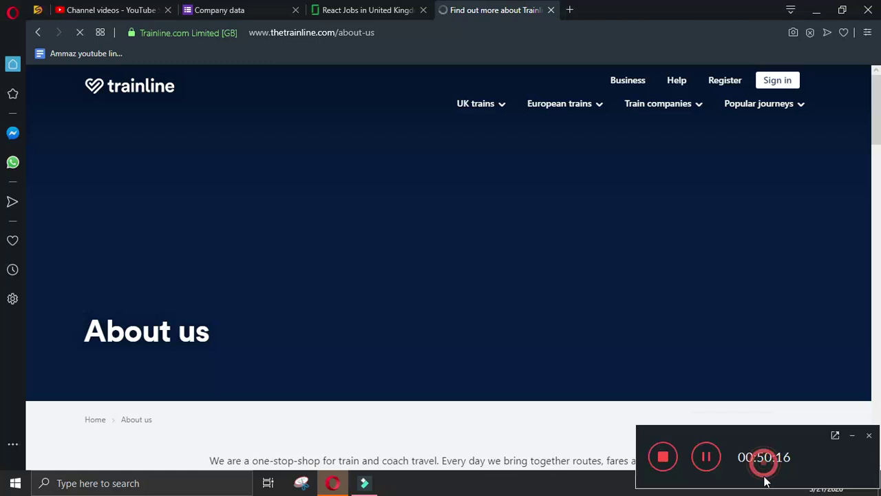
pyautogui.click(853, 437)
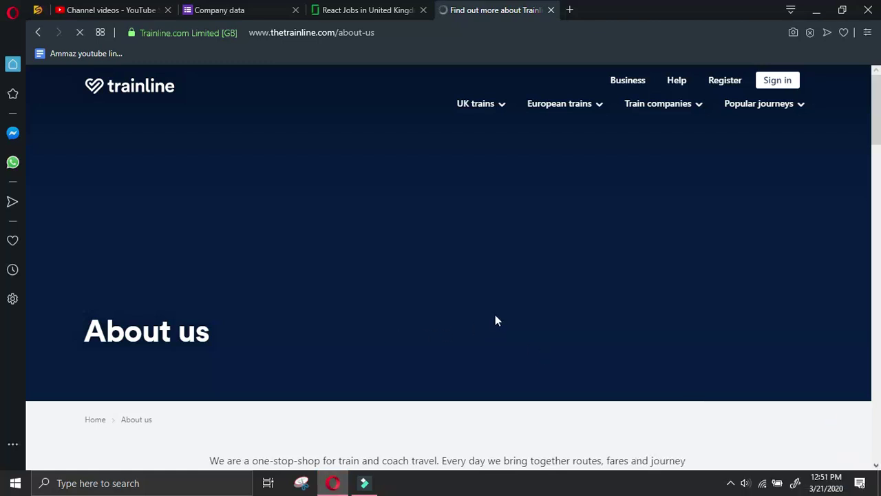
pyautogui.scroll(-2, 516, 315)
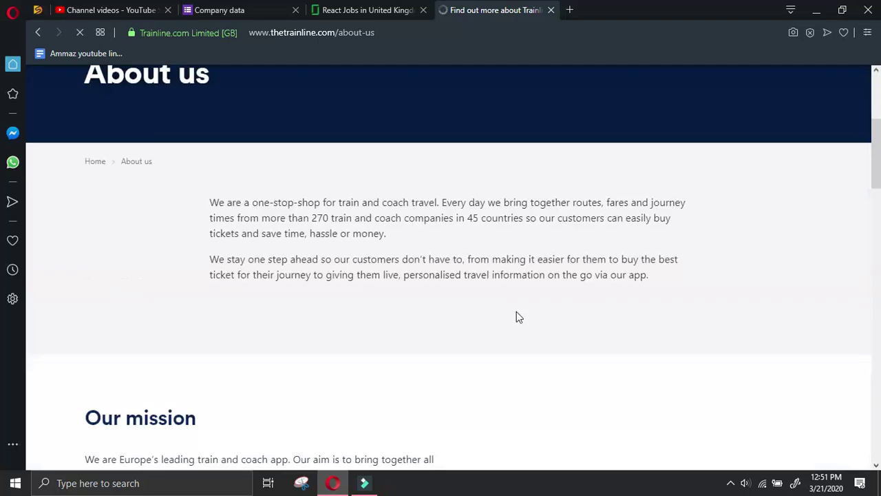
pyautogui.scroll(-12, 384, 325)
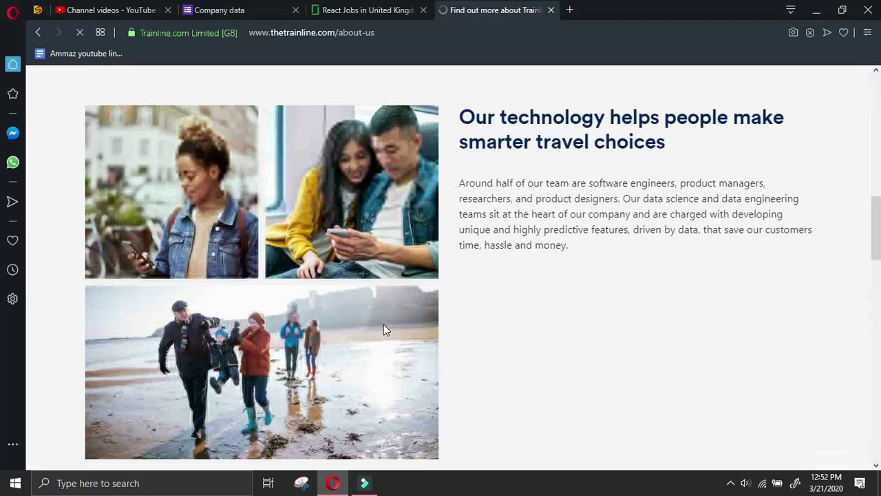
pyautogui.scroll(-15, 384, 329)
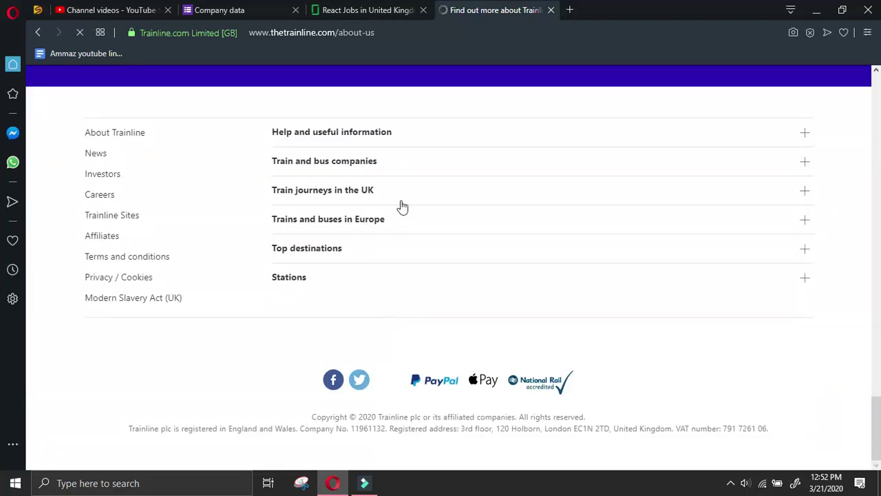
# Close Trainline and view the Photobox Group job listing on Glassdoor
pyautogui.click(551, 9)
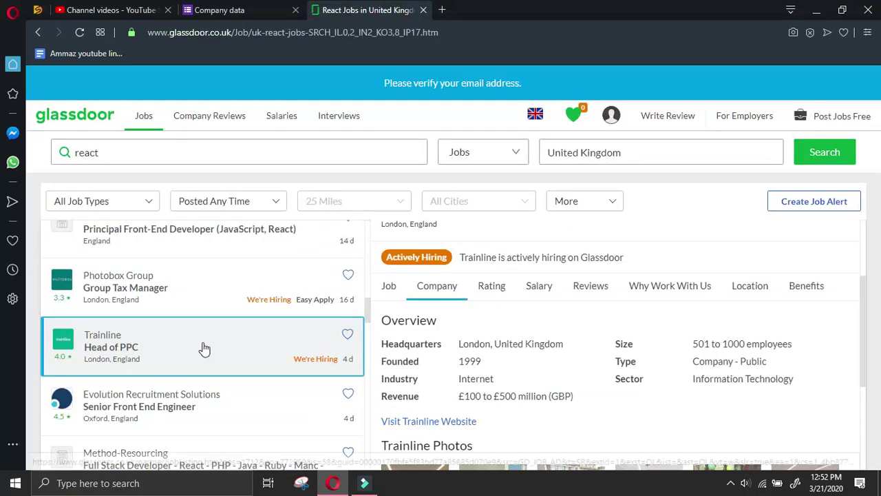
pyautogui.scroll(-2, 202, 358)
pyautogui.scroll(6, 217, 371)
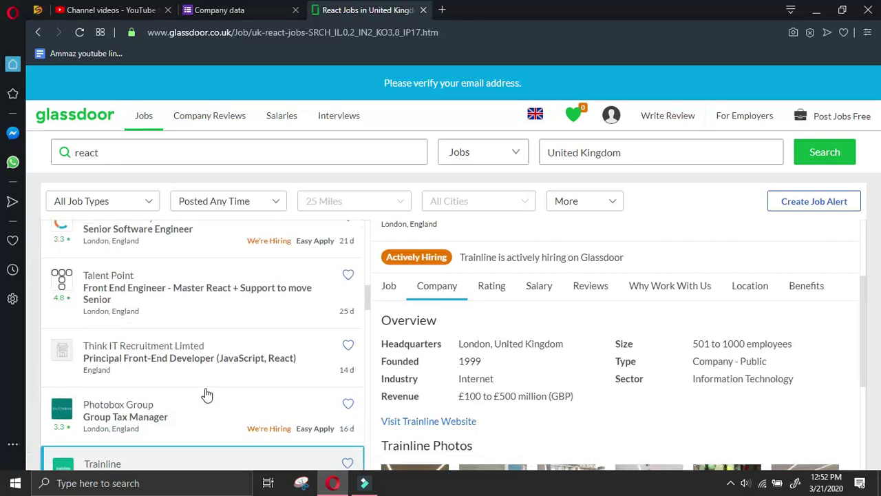
pyautogui.click(193, 406)
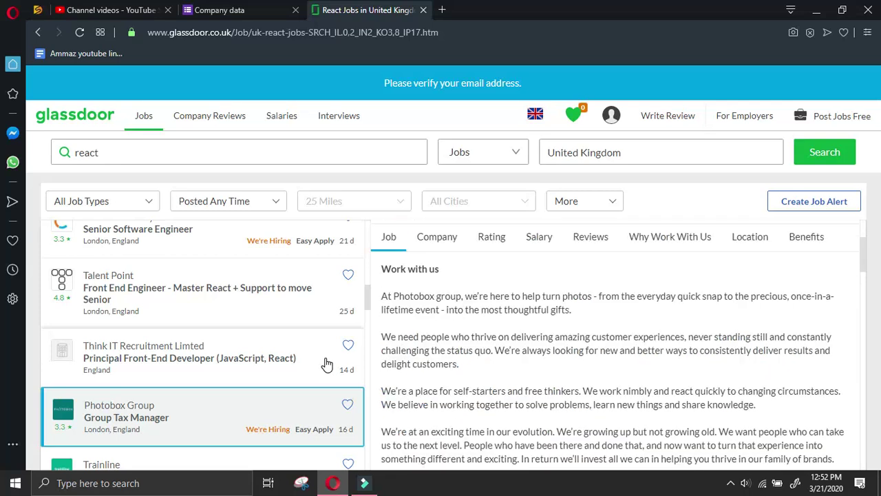
# Show the Photobox Group company overview and copy its website link address
pyautogui.scroll(-3, 272, 359)
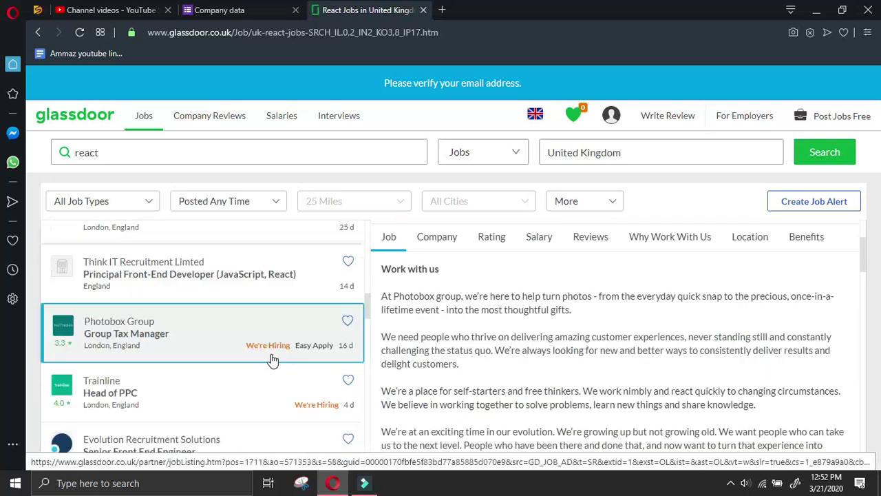
pyautogui.scroll(3, 275, 358)
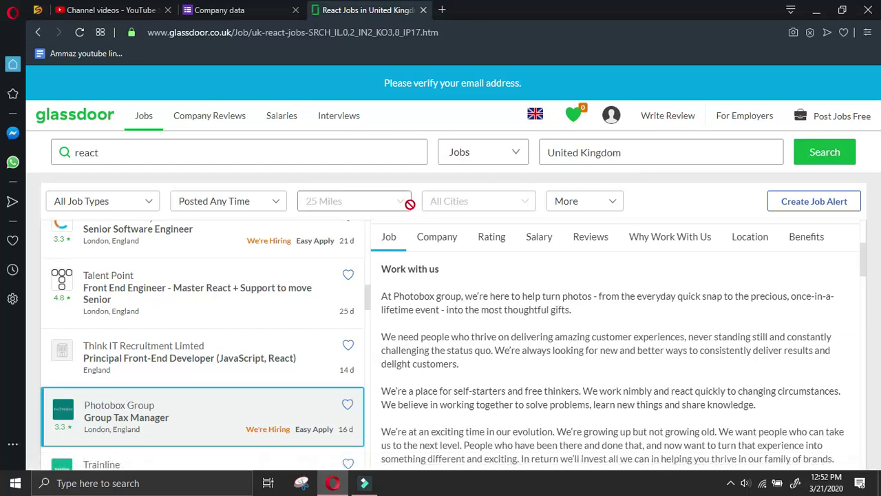
pyautogui.scroll(-2, 282, 297)
pyautogui.click(440, 237)
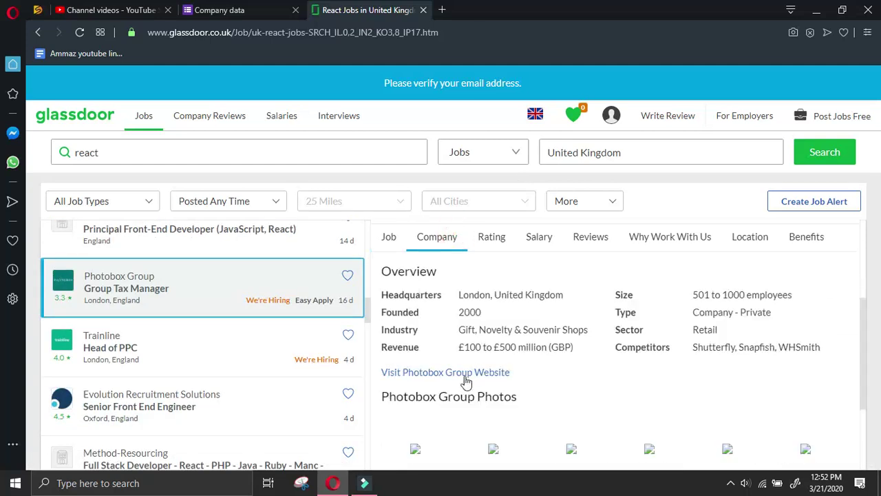
pyautogui.rightClick(466, 380)
pyautogui.click(513, 296)
pyautogui.click(489, 375)
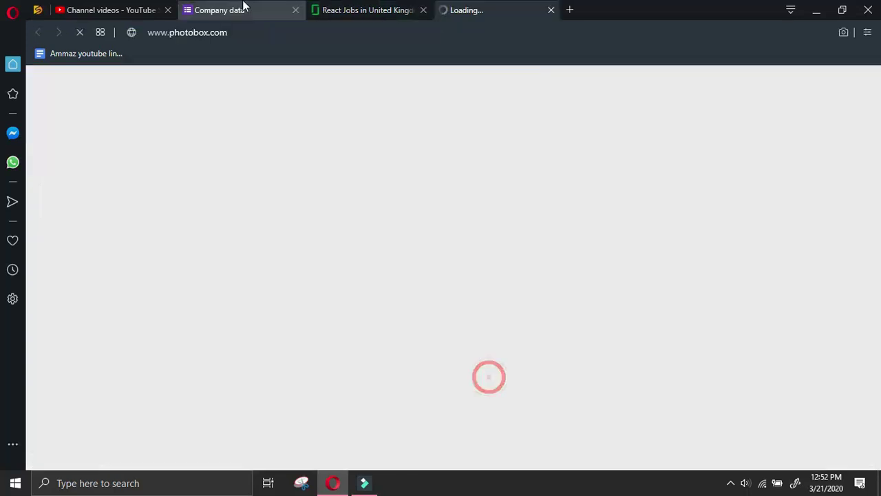
pyautogui.click(243, 5)
pyautogui.moveTo(383, 335); pyautogui.dragTo(230, 338)
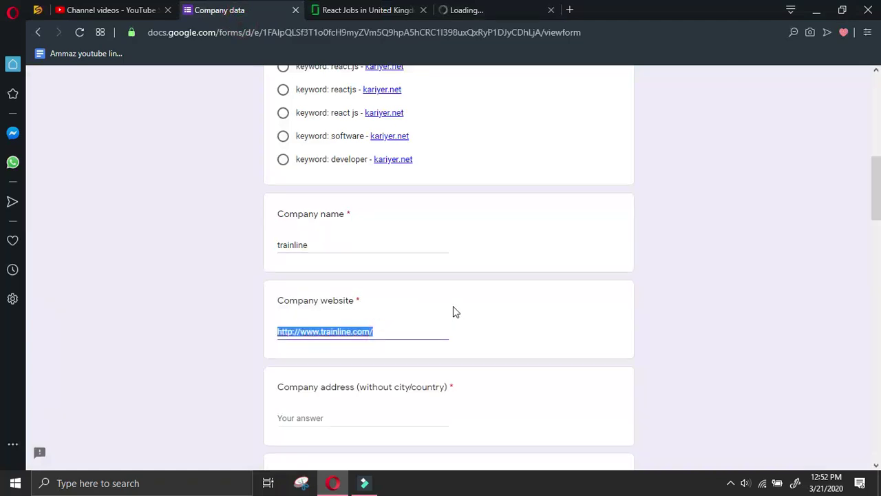
pyautogui.hotkey('ctrl', 'v')
# Replace the company name 'trainline' with 'photobox'
pyautogui.moveTo(356, 331); pyautogui.dragTo(320, 333)
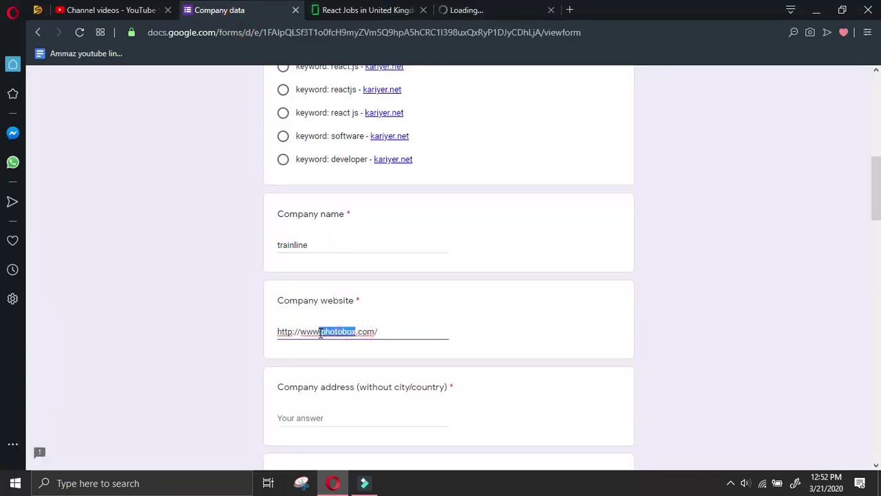
pyautogui.moveTo(368, 244); pyautogui.dragTo(368, 243)
pyautogui.click(310, 245)
pyautogui.moveTo(310, 245); pyautogui.dragTo(237, 248)
pyautogui.press('BackSpace')
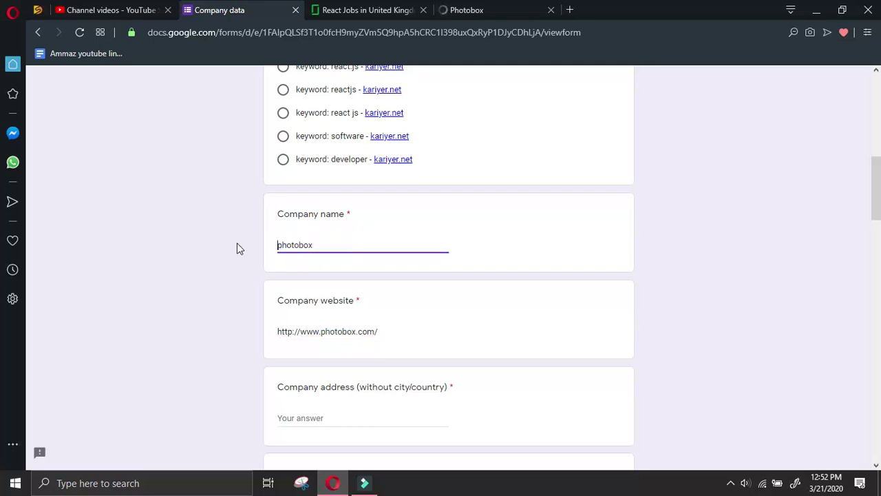
pyautogui.click(505, 9)
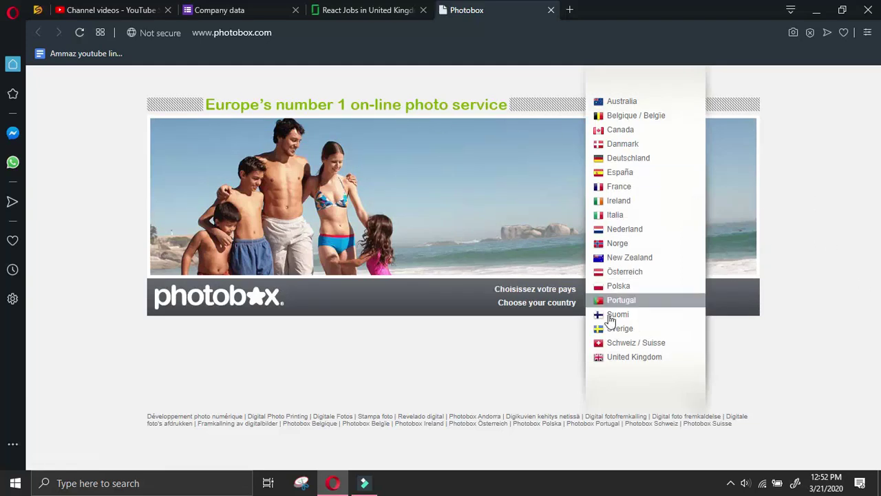
# Choose the United Kingdom Photobox site and browse its homepage
pyautogui.click(613, 357)
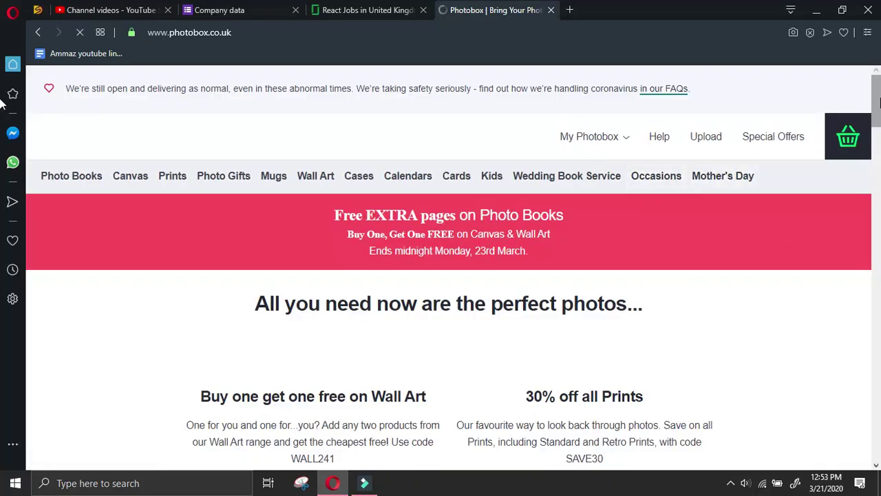
pyautogui.moveTo(878, 102); pyautogui.dragTo(878, 425)
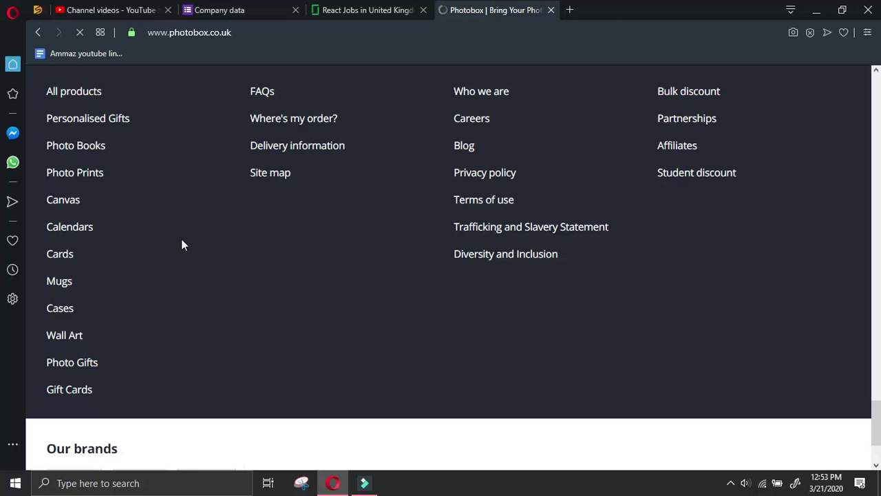
pyautogui.scroll(-2, 353, 259)
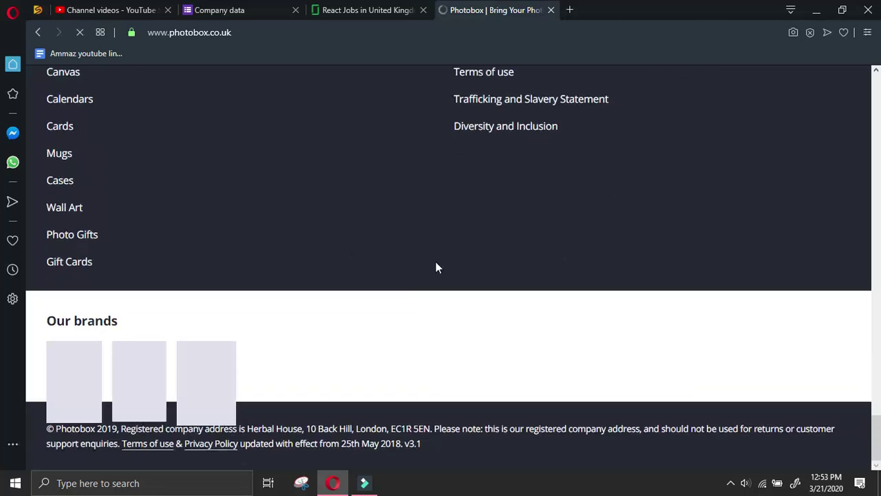
pyautogui.scroll(4, 533, 351)
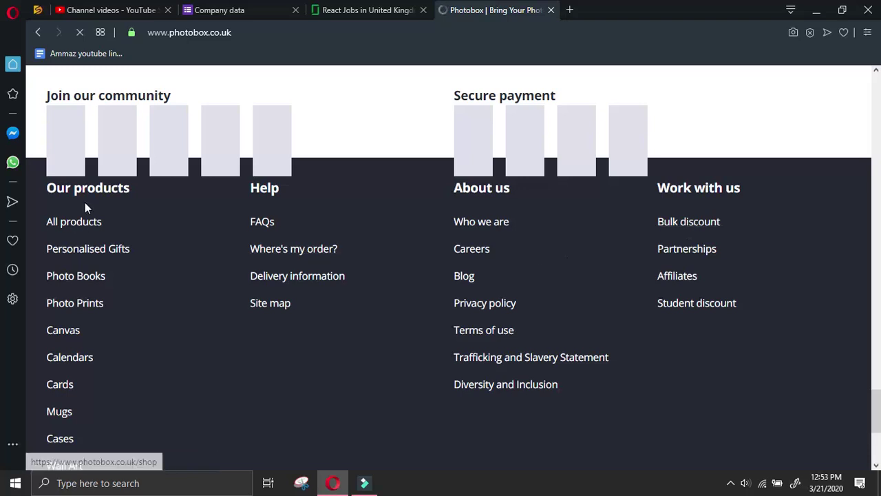
pyautogui.scroll(-4, 286, 306)
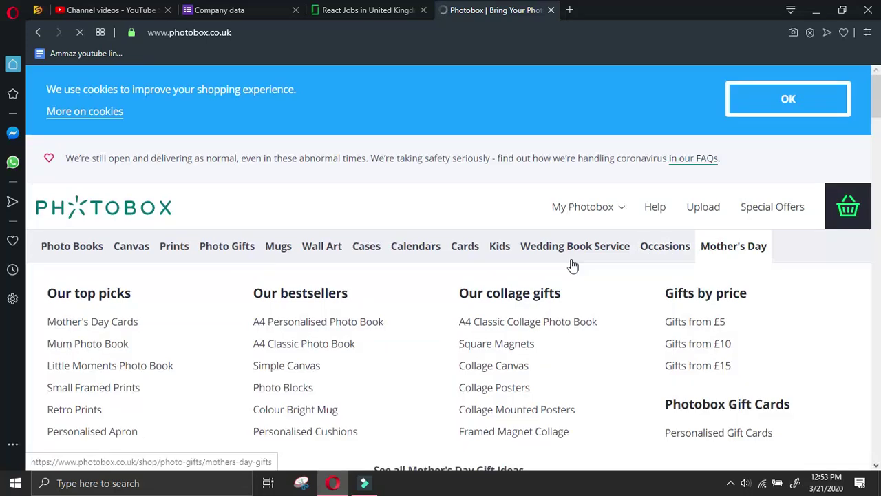
pyautogui.moveTo(395, 265)
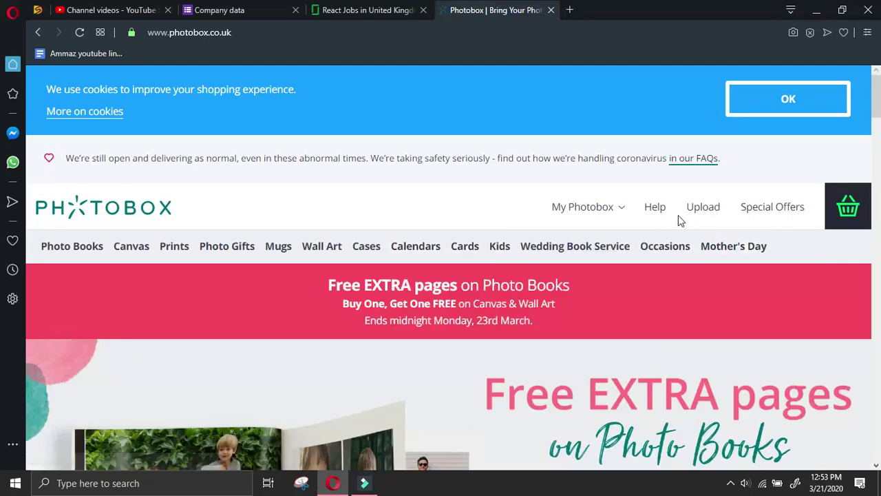
# Open the Careers link from the homepage footer's About us column
pyautogui.press('End')
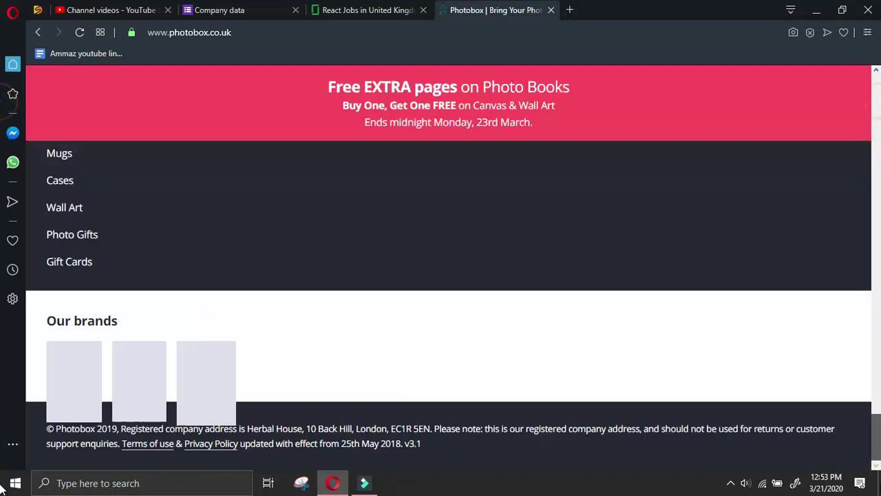
pyautogui.scroll(2, 523, 366)
pyautogui.scroll(2, 522, 366)
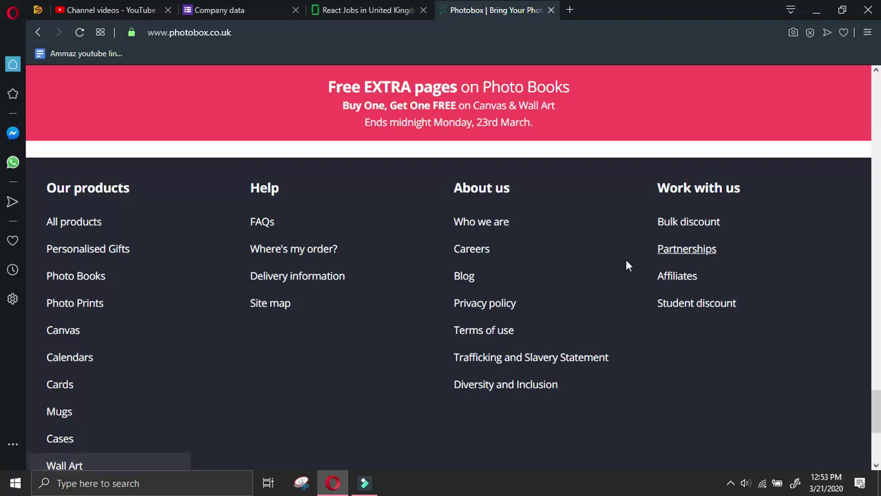
pyautogui.scroll(-4, 349, 378)
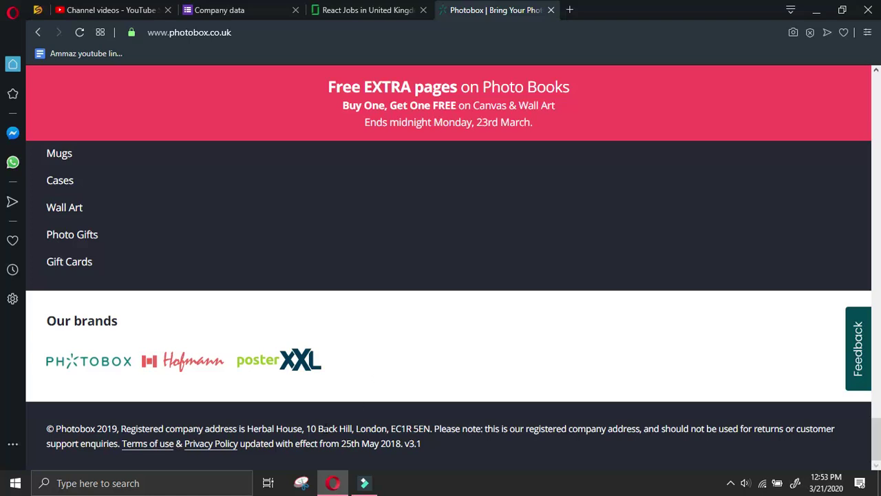
pyautogui.scroll(2, 64, 270)
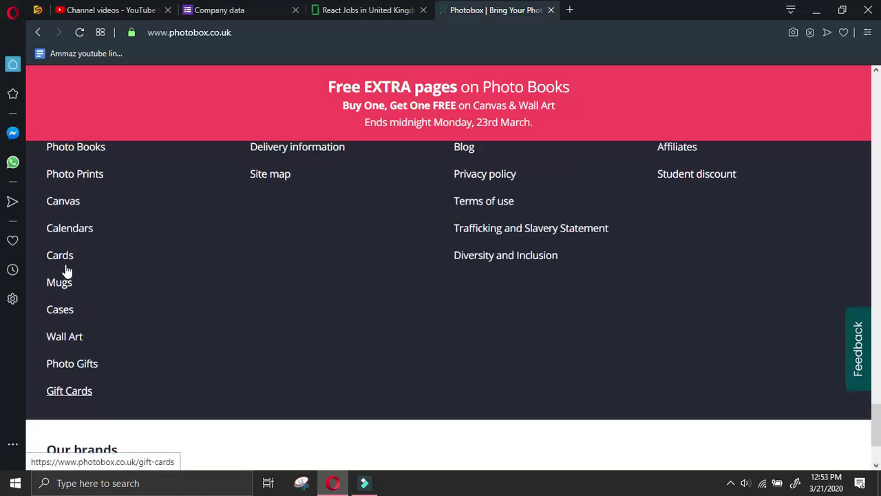
pyautogui.scroll(2, 78, 234)
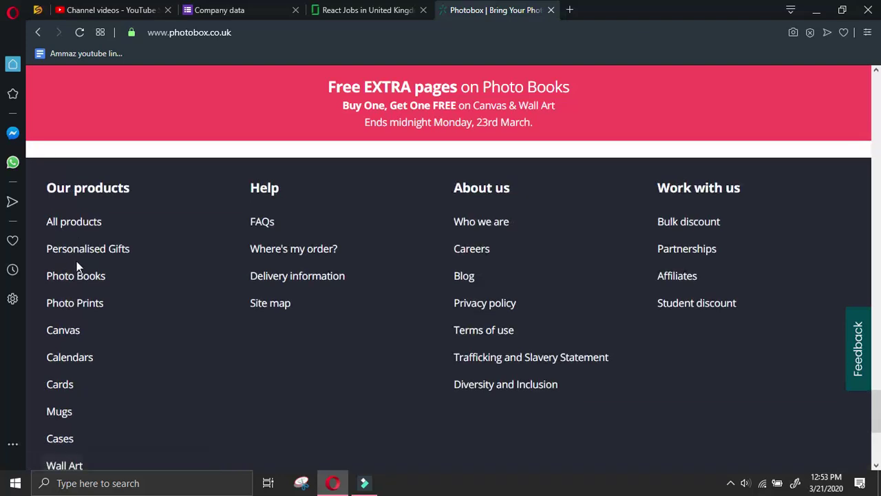
pyautogui.scroll(2, 289, 344)
pyautogui.scroll(-2, 470, 347)
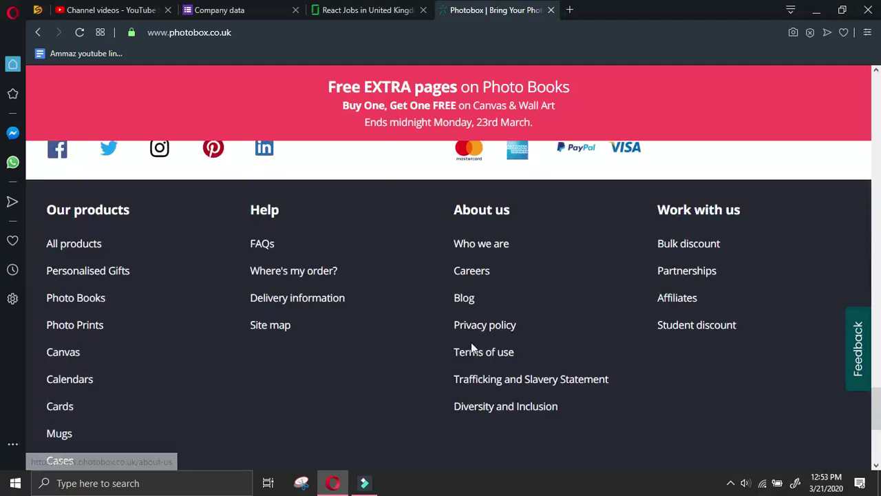
pyautogui.click(479, 249)
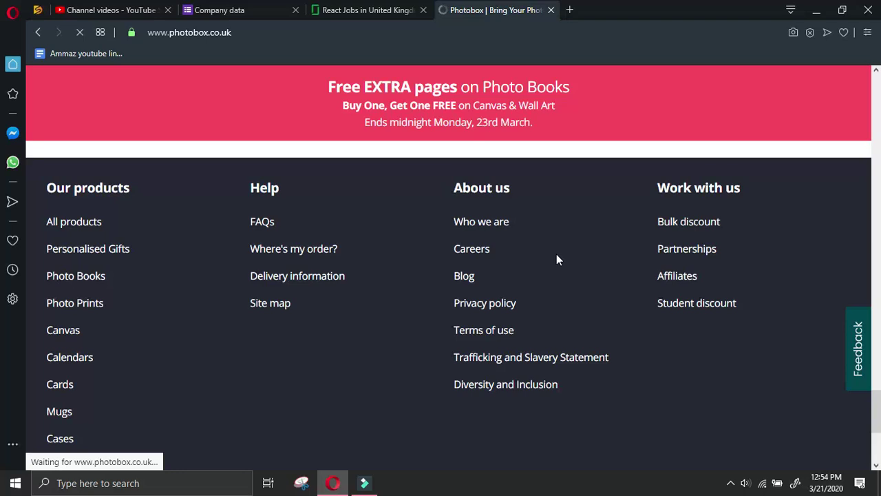
pyautogui.scroll(-3, 583, 360)
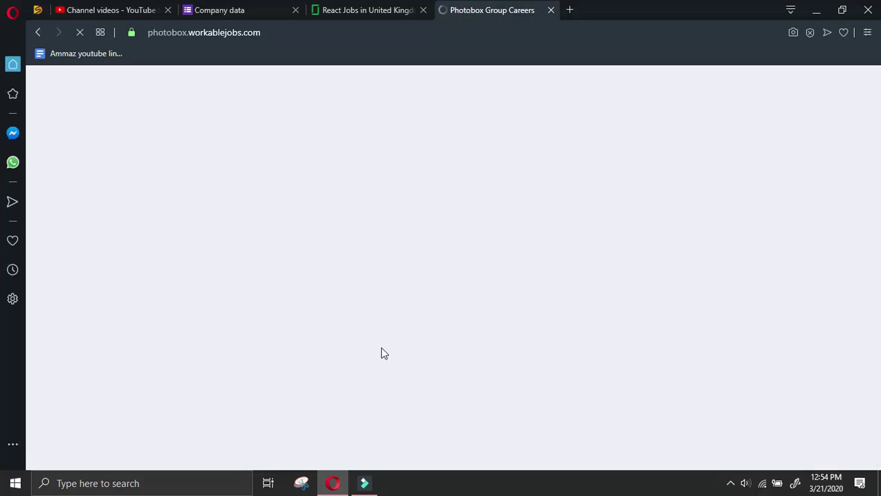
pyautogui.click(113, 8)
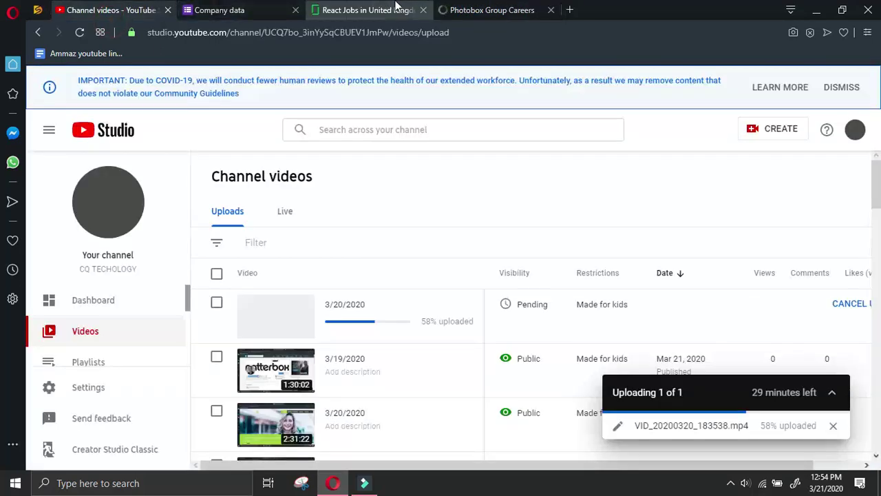
pyautogui.click(397, 7)
pyautogui.click(495, 8)
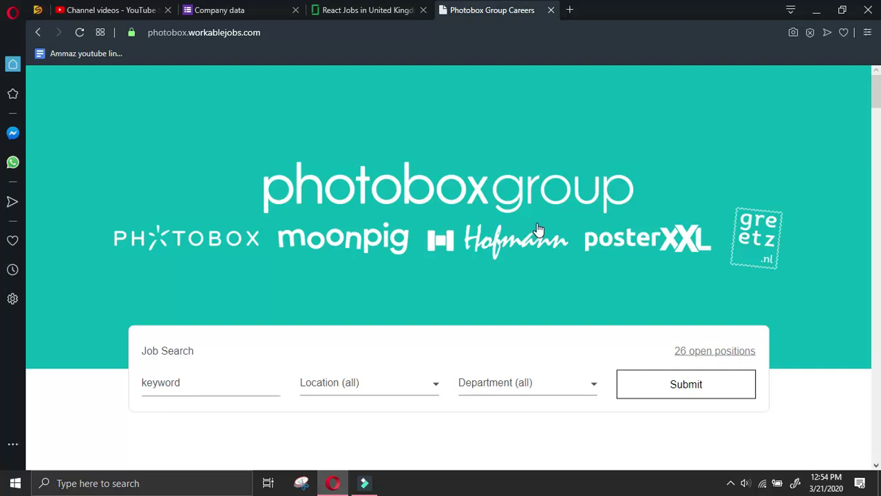
# Find the S&OP Manager role under Latest Vacancies and open its job details
pyautogui.scroll(-2, 492, 212)
pyautogui.scroll(-11, 541, 204)
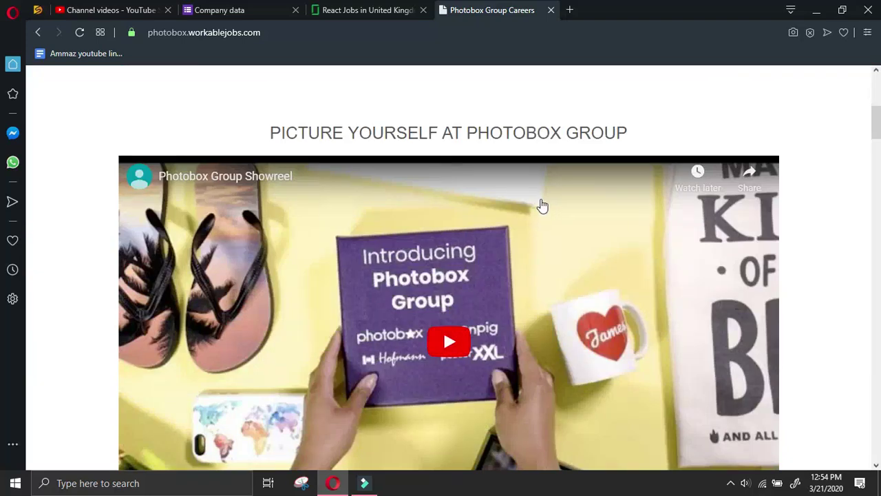
pyautogui.scroll(4, 680, 165)
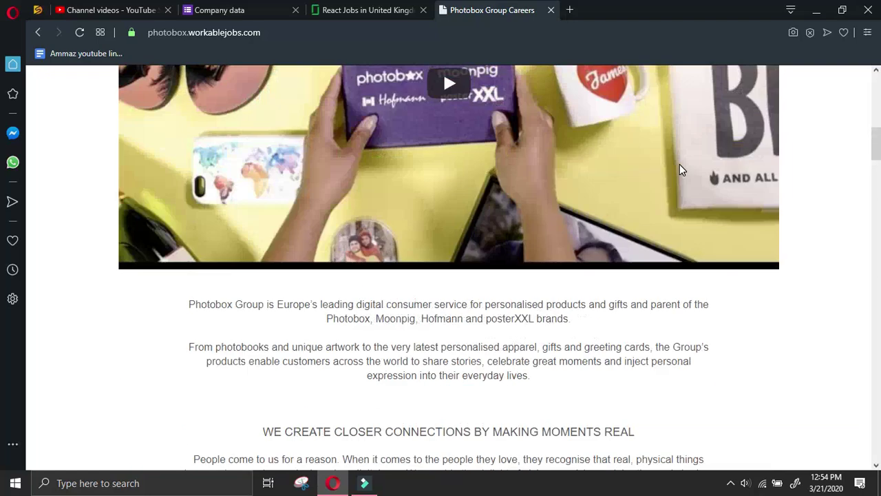
pyautogui.scroll(-13, 680, 165)
pyautogui.scroll(-11, 682, 170)
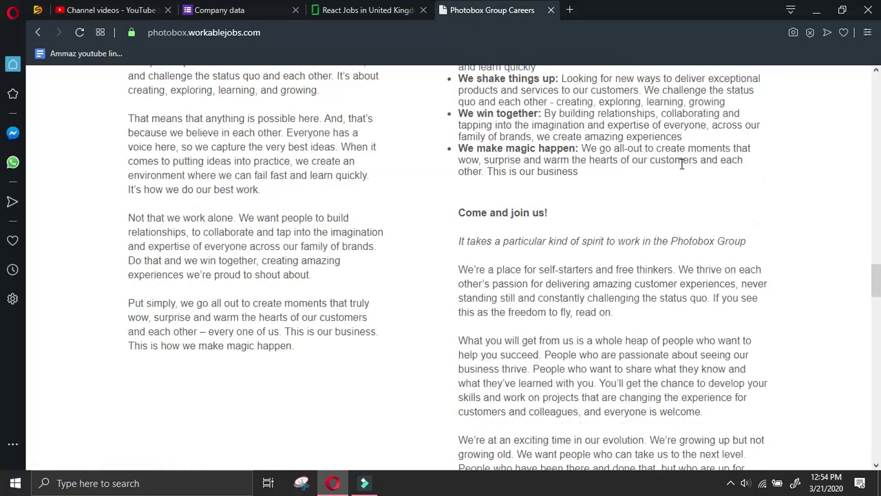
pyautogui.scroll(-15, 681, 165)
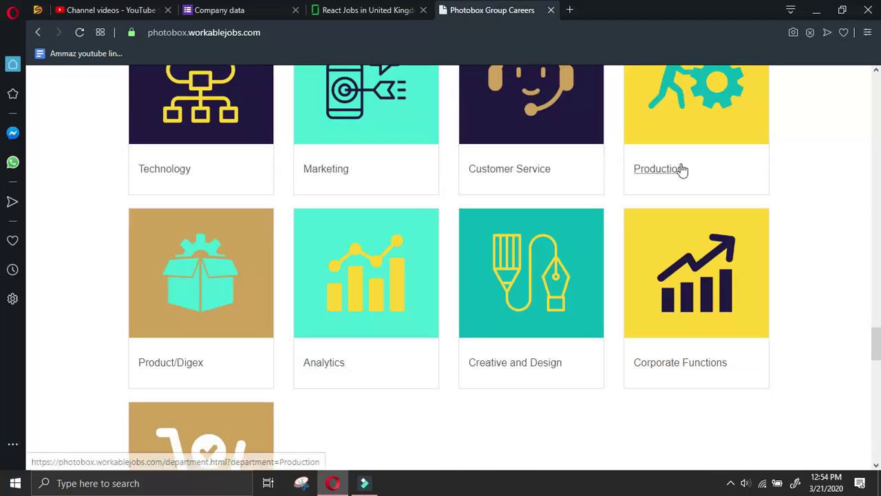
pyautogui.scroll(-4, 682, 168)
pyautogui.scroll(-7, 393, 305)
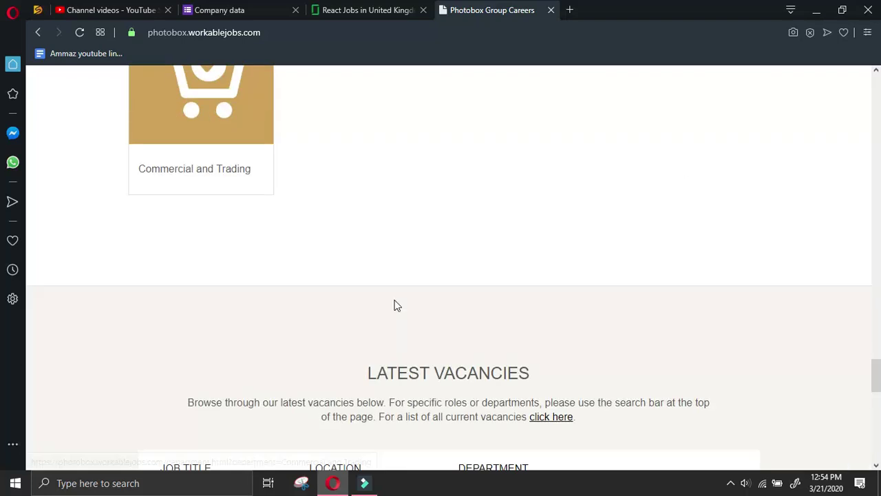
pyautogui.scroll(4, 402, 301)
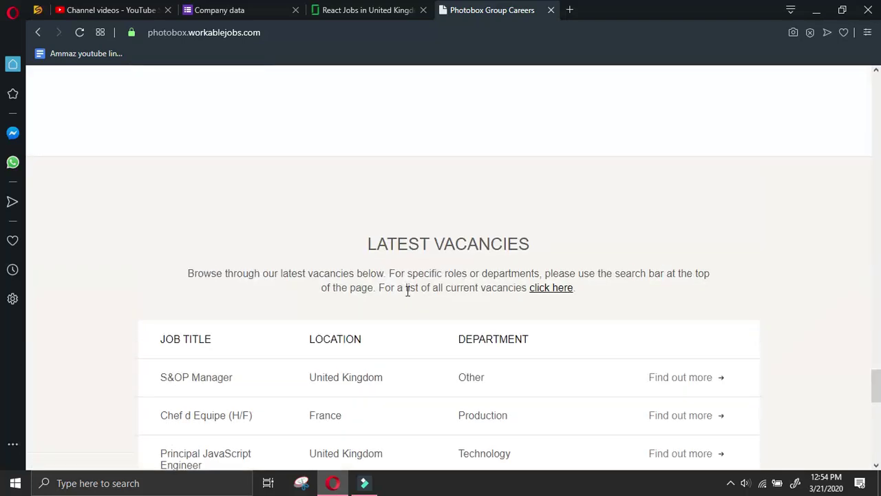
pyautogui.scroll(-10, 408, 290)
pyautogui.scroll(10, 444, 269)
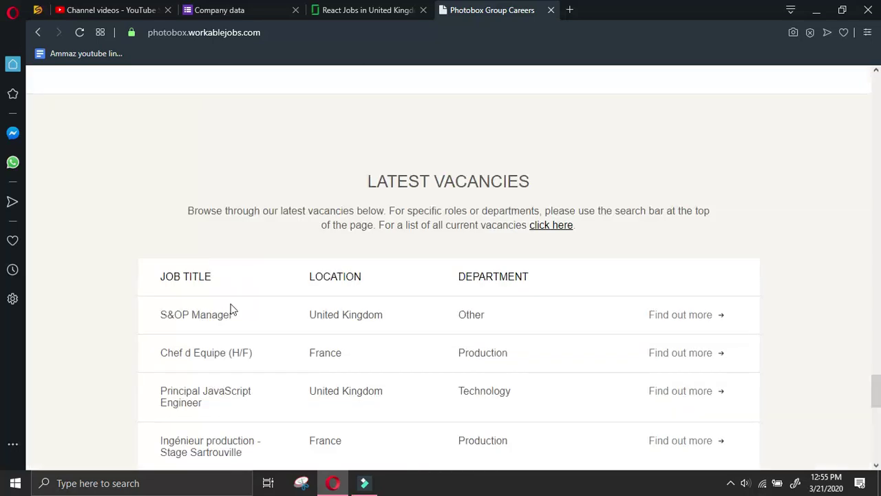
pyautogui.click(673, 318)
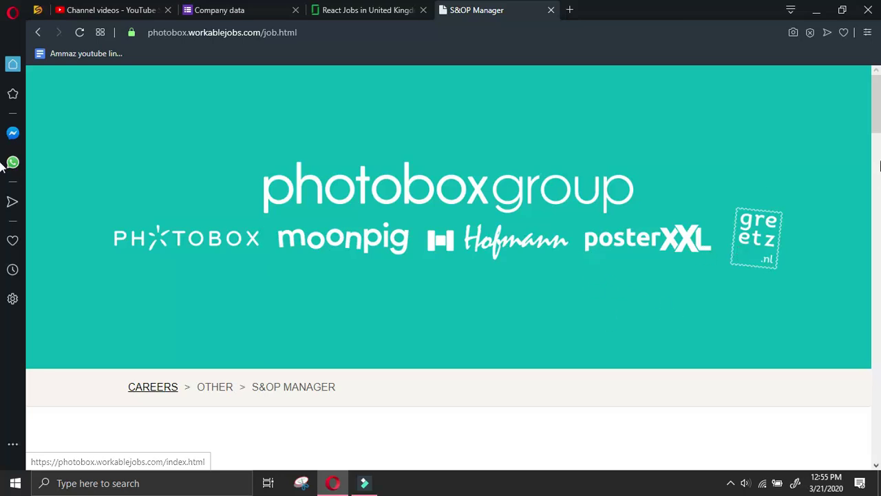
# Look over the S&OP Manager application form, then go back two pages
pyautogui.scroll(-6, 878, 110)
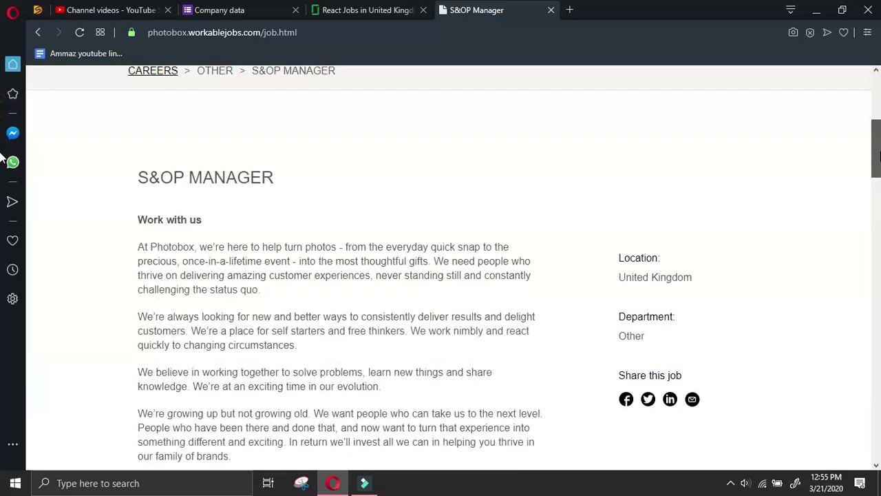
pyautogui.moveTo(879, 173); pyautogui.dragTo(879, 405)
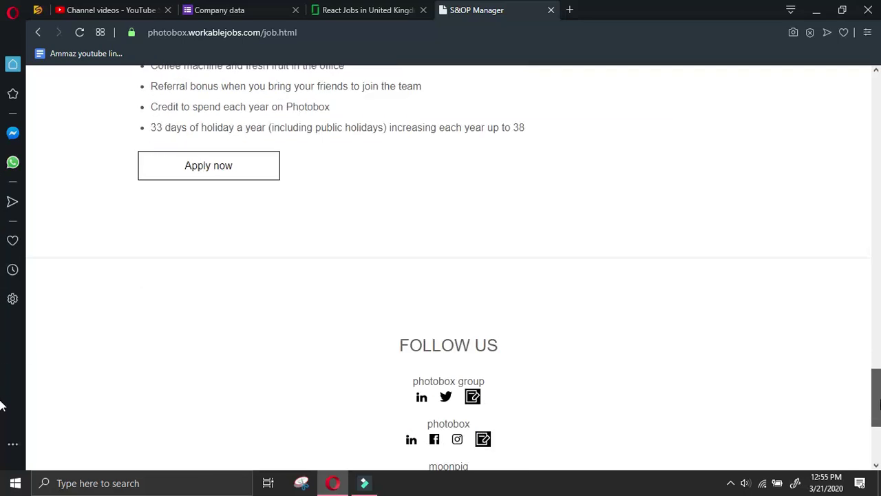
pyautogui.click(255, 170)
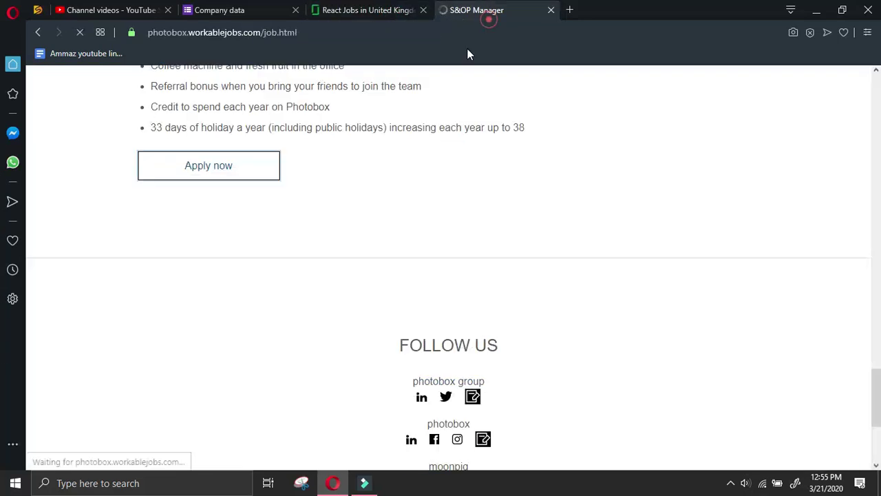
pyautogui.scroll(-4, 535, 292)
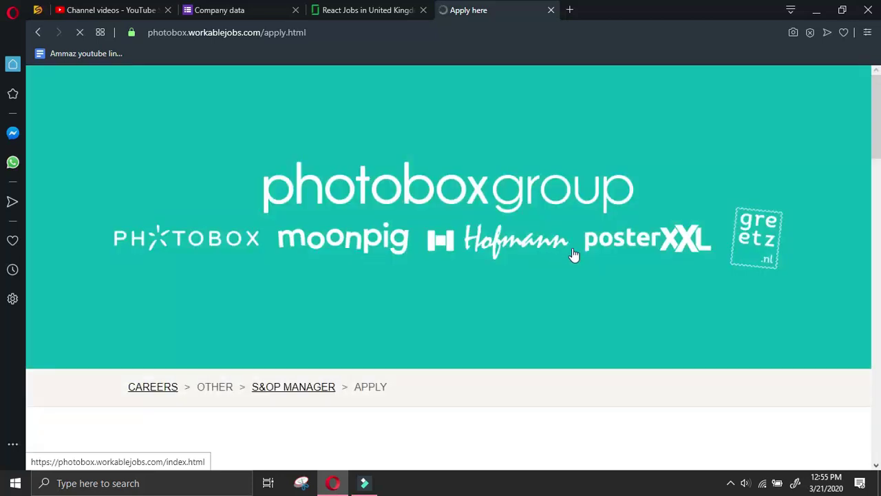
pyautogui.scroll(-5, 581, 193)
pyautogui.moveTo(876, 227); pyautogui.dragTo(878, 105)
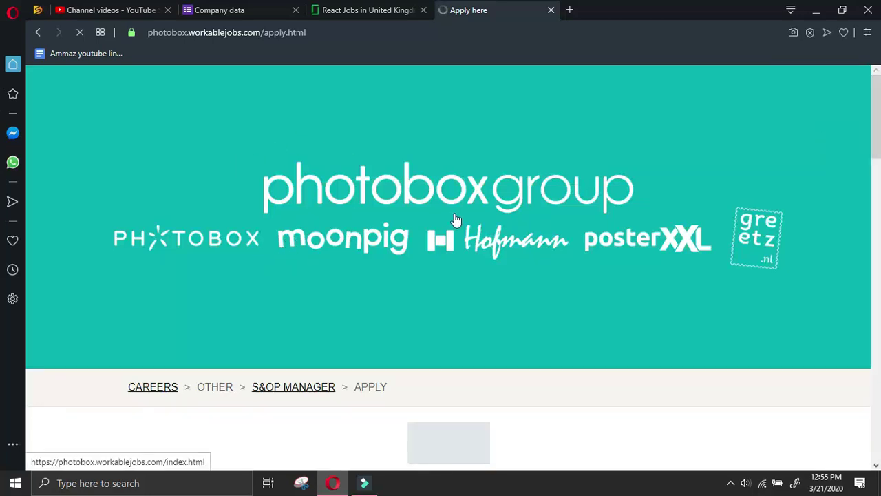
pyautogui.scroll(-2, 465, 215)
pyautogui.scroll(-4, 472, 209)
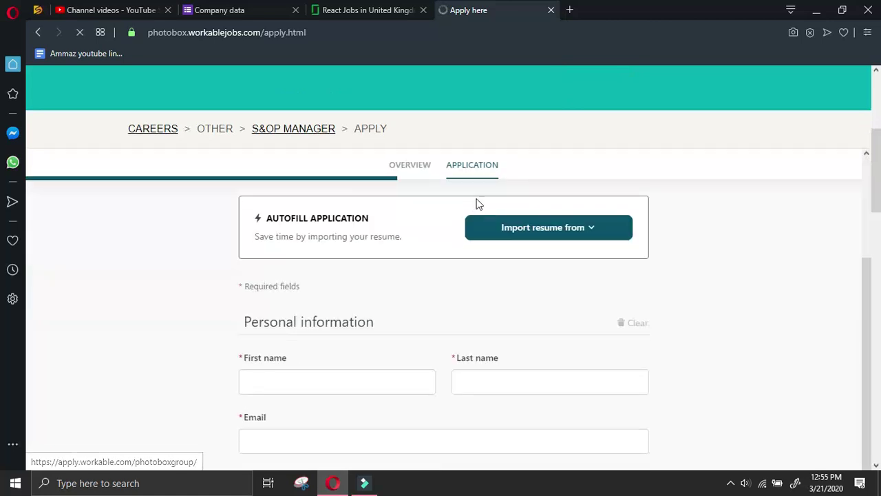
pyautogui.click(39, 32)
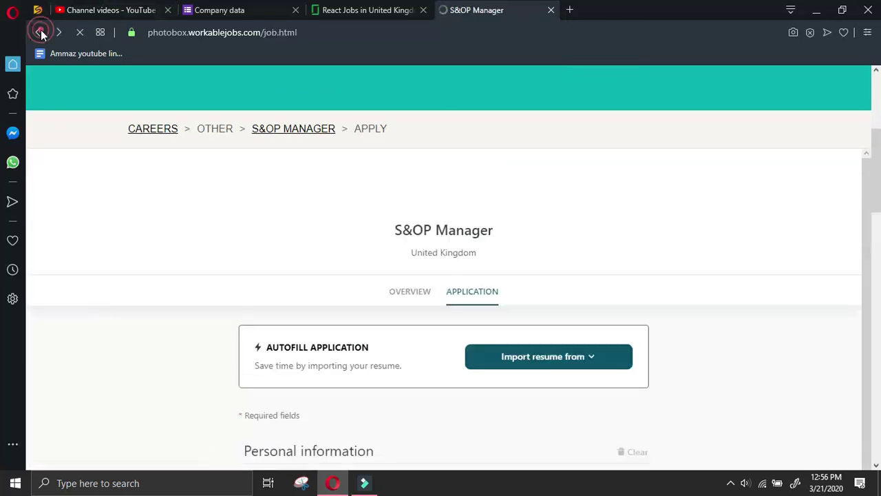
pyautogui.click(40, 33)
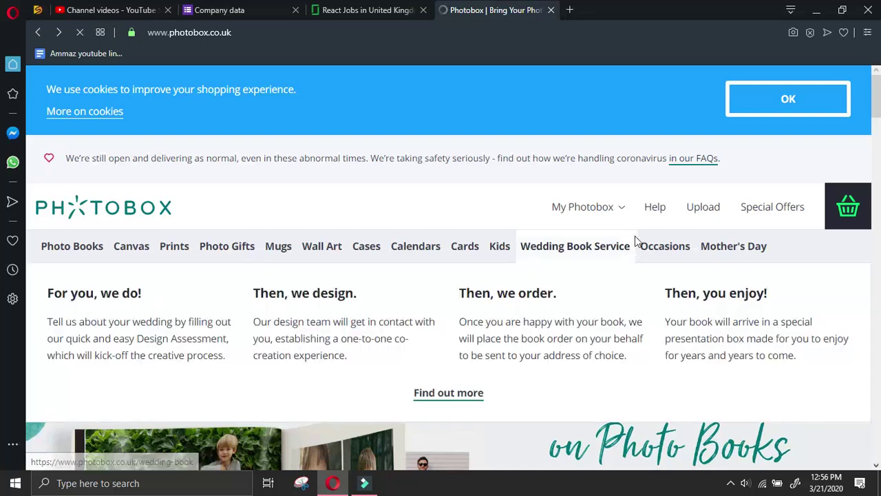
# Open Photobox's Who we are page
pyautogui.moveTo(573, 218)
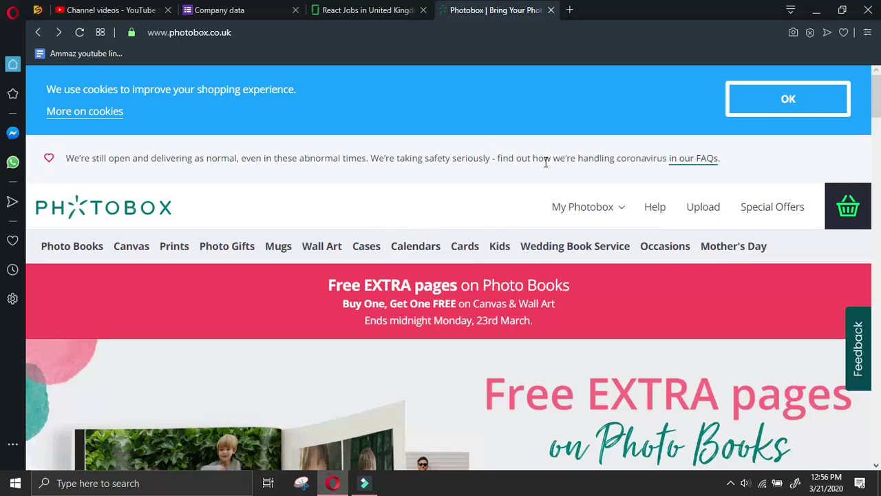
pyautogui.scroll(-15, 472, 205)
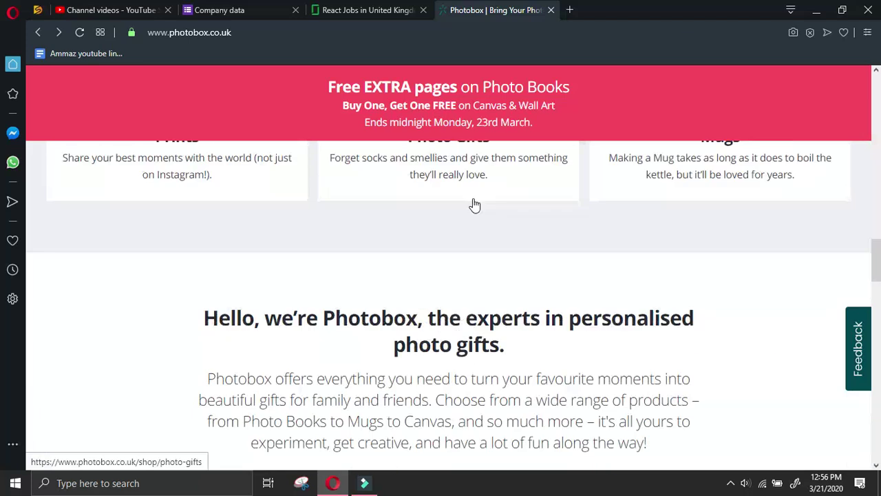
pyautogui.scroll(-10, 288, 371)
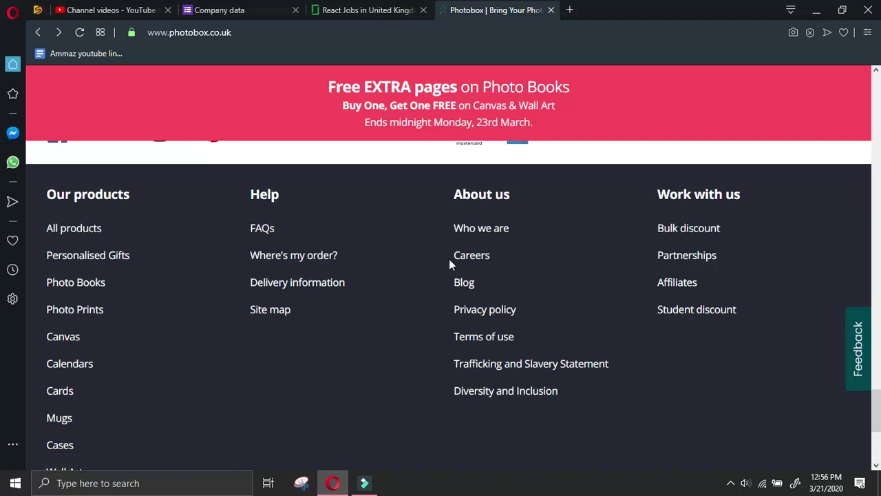
pyautogui.click(495, 229)
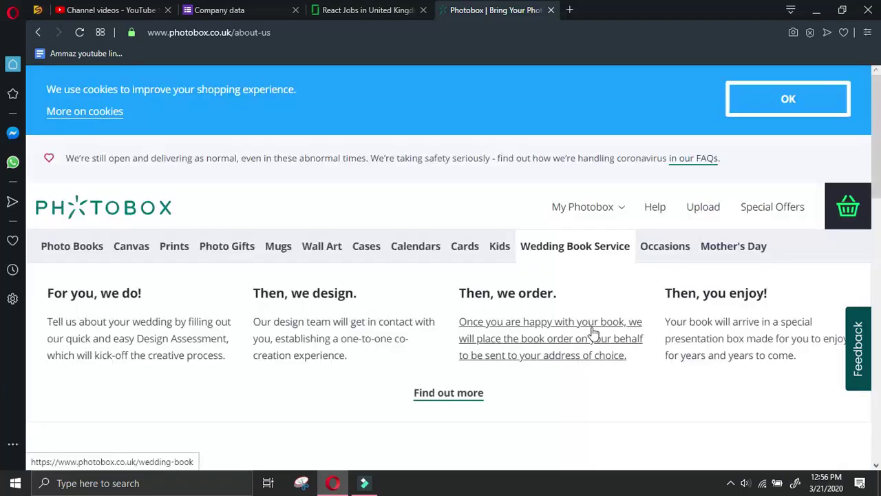
# Open the FAQs link under Help in the About us footer
pyautogui.scroll(-10, 591, 333)
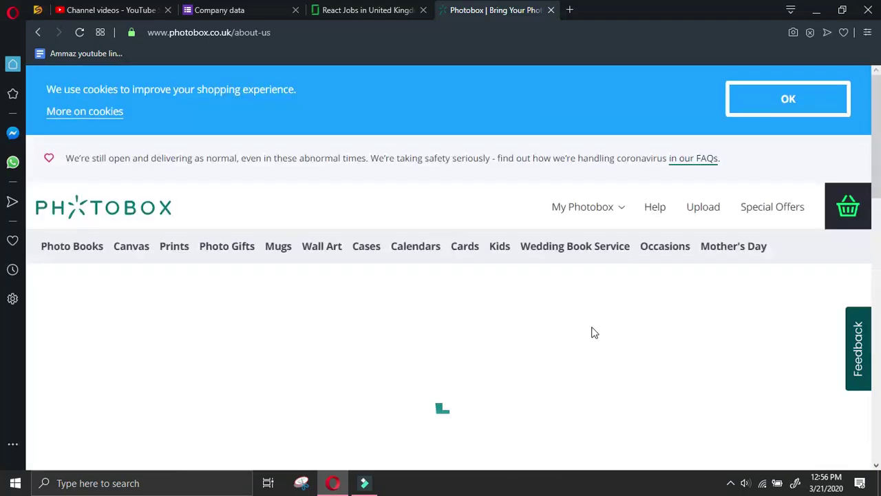
pyautogui.scroll(-8, 592, 330)
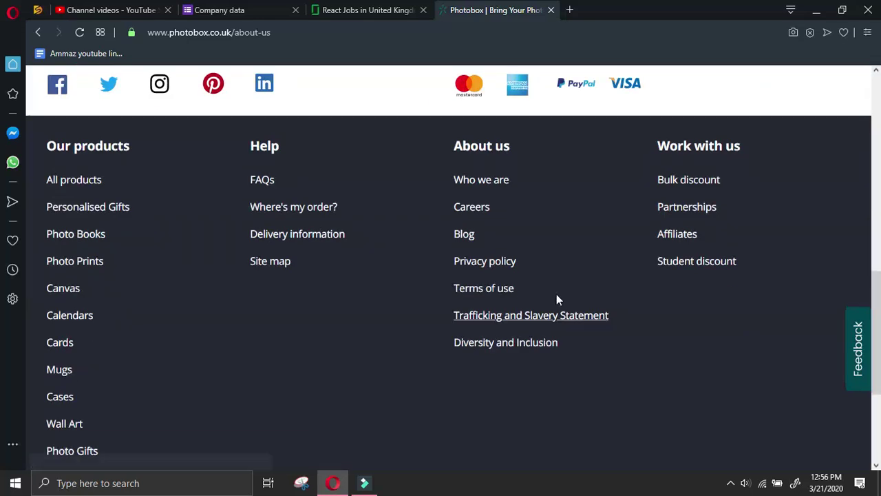
pyautogui.scroll(-3, 210, 331)
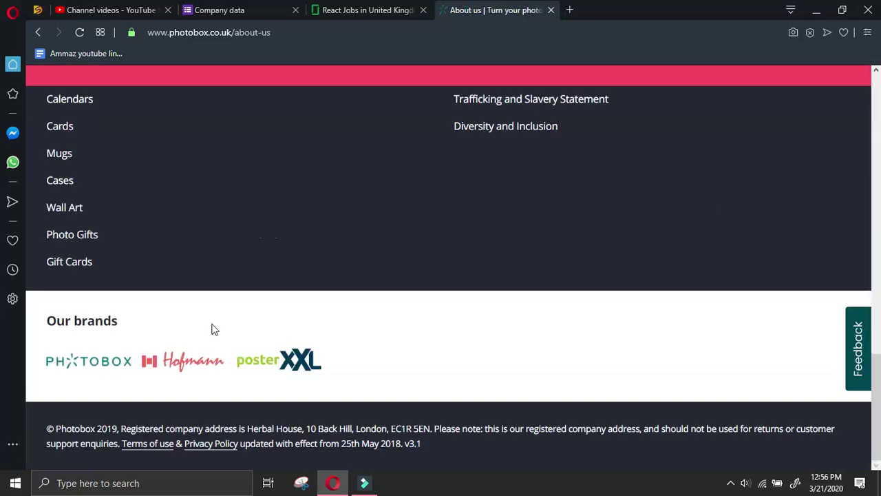
pyautogui.scroll(4, 211, 330)
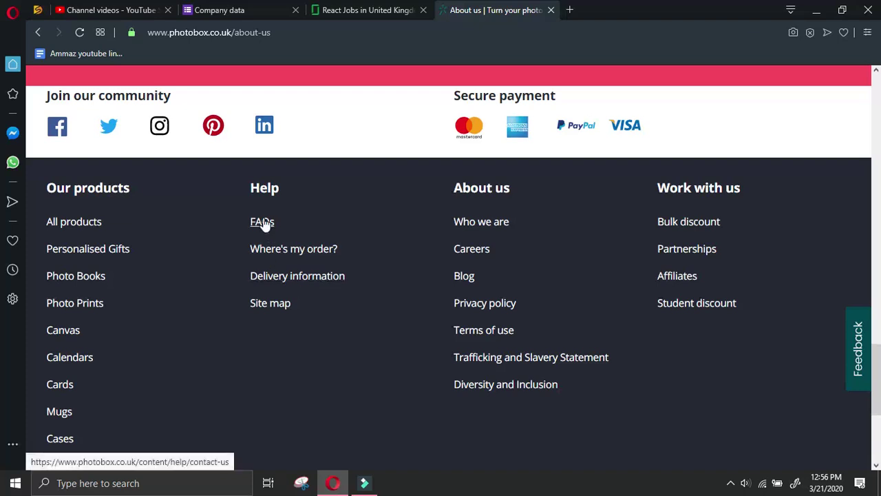
pyautogui.click(260, 225)
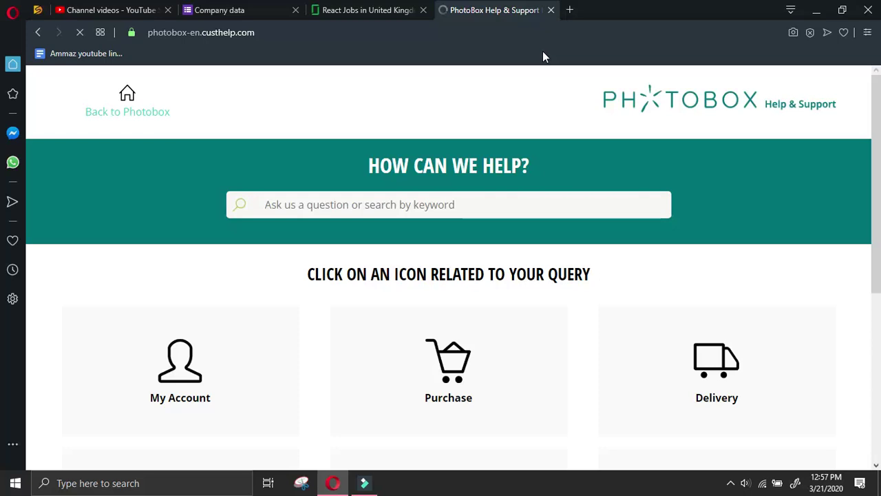
# Scroll the Help & Support home page and open Contact us
pyautogui.scroll(-4, 624, 338)
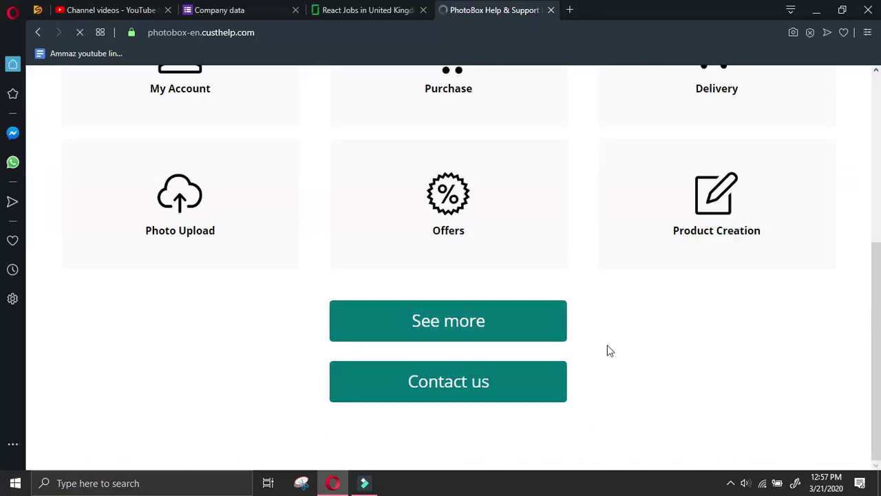
pyautogui.scroll(3, 605, 340)
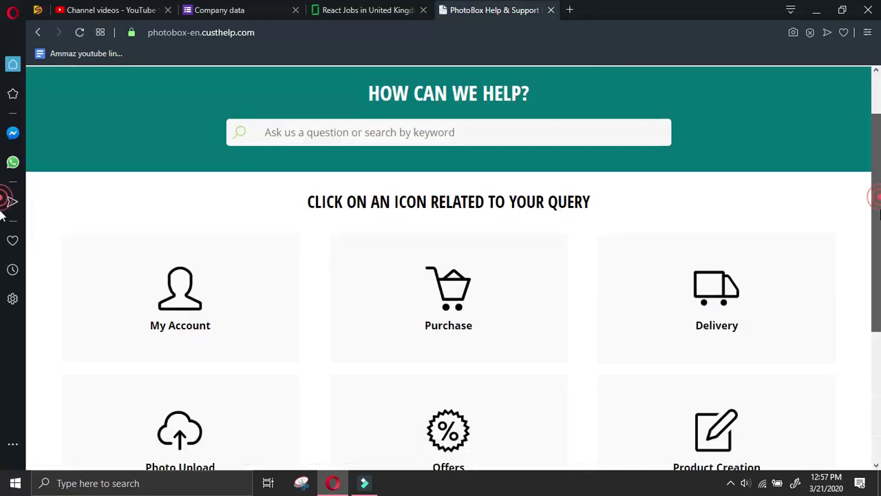
pyautogui.scroll(-3, 499, 301)
pyautogui.click(466, 364)
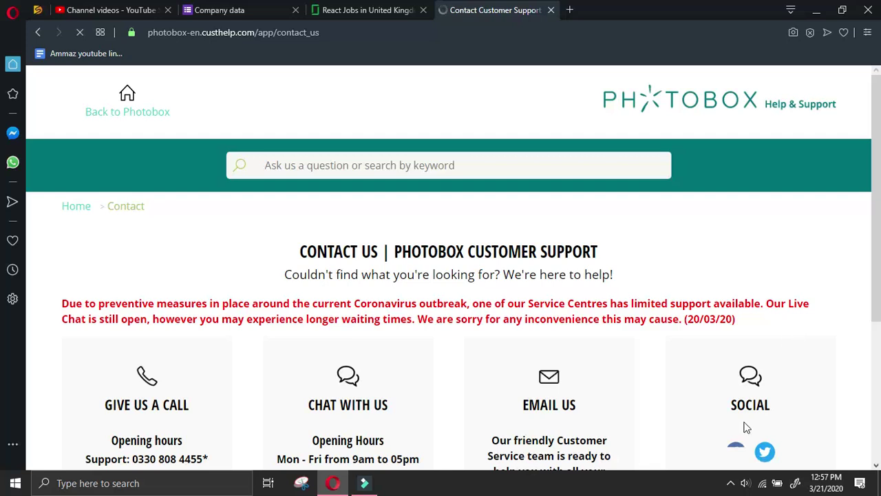
pyautogui.scroll(-3, 568, 380)
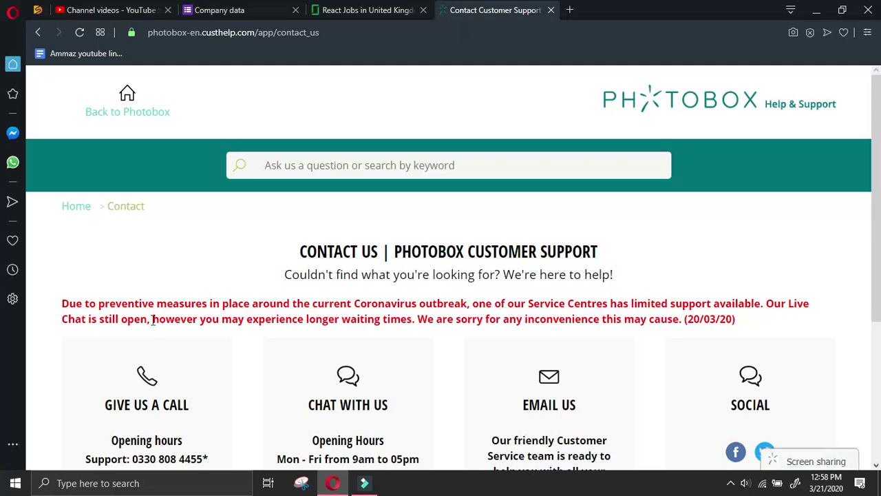
pyautogui.scroll(-2, 158, 330)
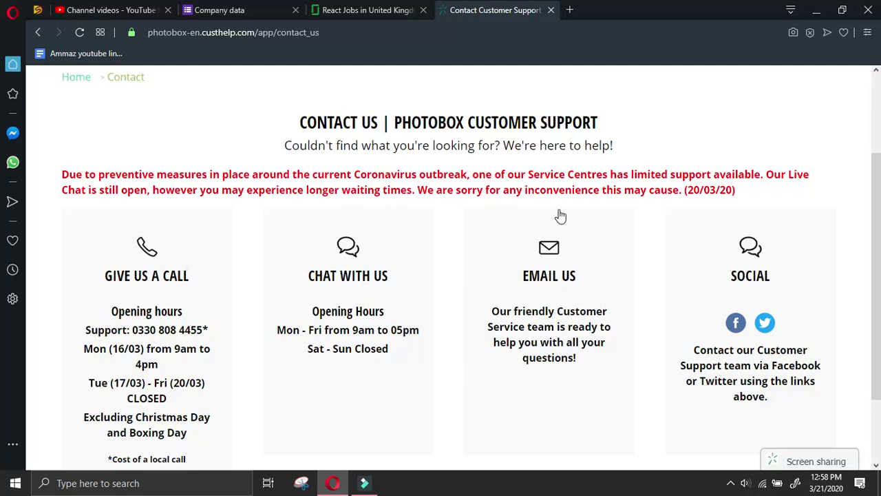
pyautogui.scroll(-2, 355, 324)
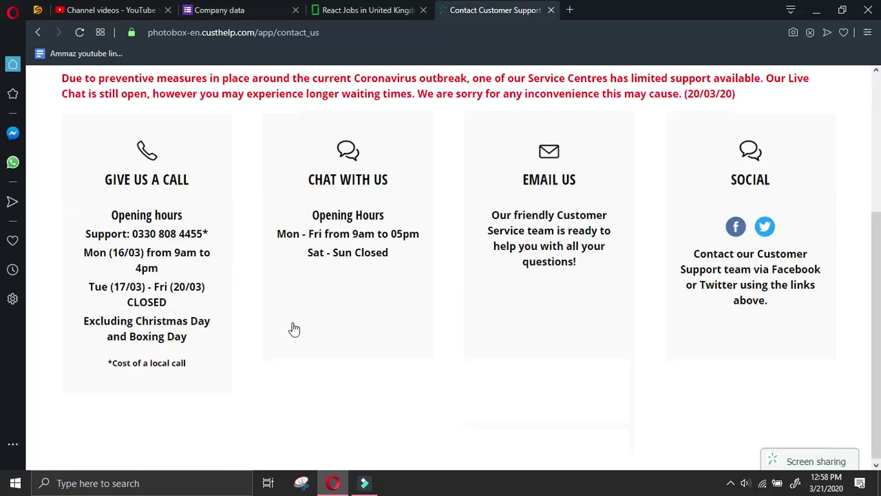
pyautogui.click(131, 230)
pyautogui.moveTo(131, 231); pyautogui.dragTo(205, 231)
pyautogui.hotkey('ctrl', 'c')
pyautogui.click(218, 10)
pyautogui.scroll(-5, 348, 336)
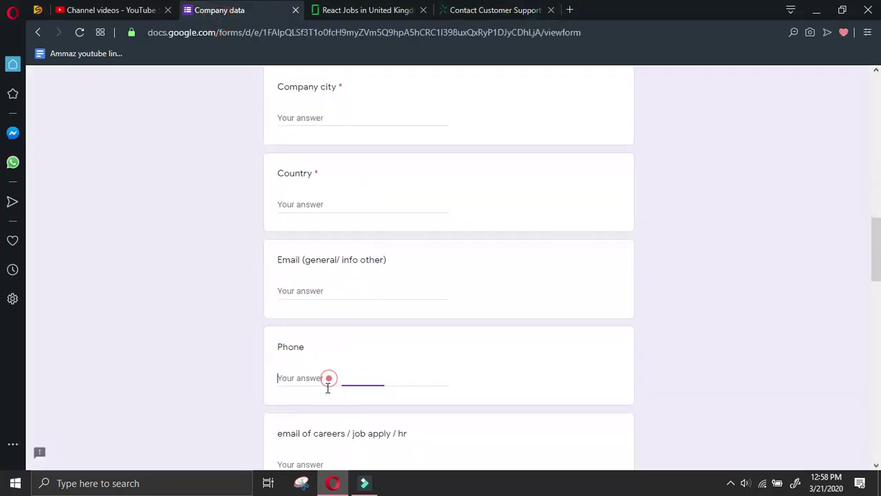
pyautogui.click(328, 377)
pyautogui.hotkey('ctrl', 'v')
pyautogui.hotkey('ctrl', 'Tab')
pyautogui.hotkey('ctrl', 'Tab')
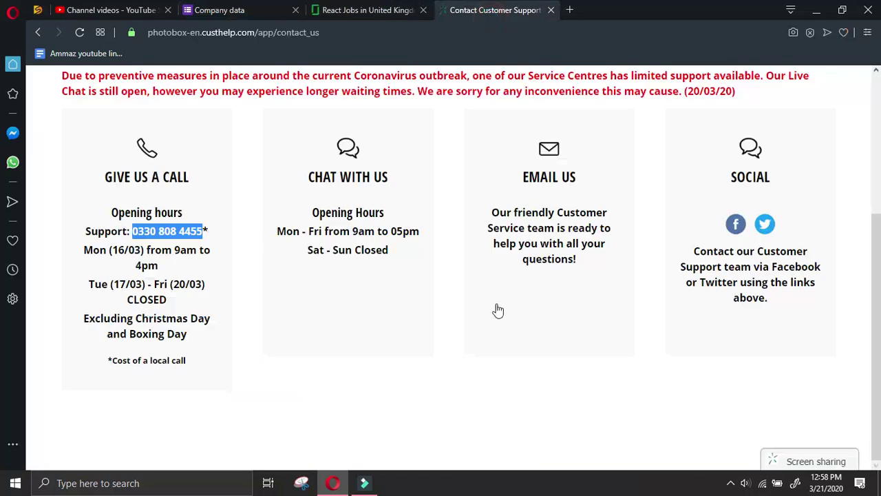
pyautogui.click(446, 416)
pyautogui.click(39, 32)
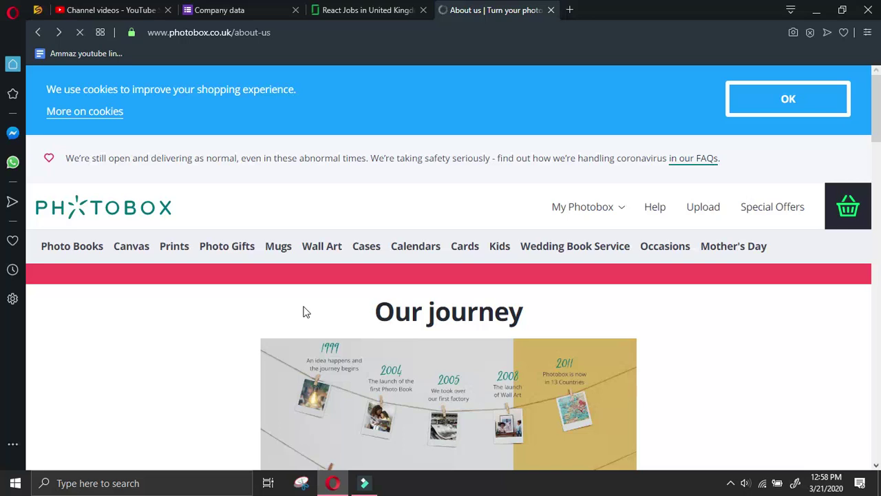
# Copy the footer's registered address and paste it into Company address
pyautogui.scroll(-10, 258, 265)
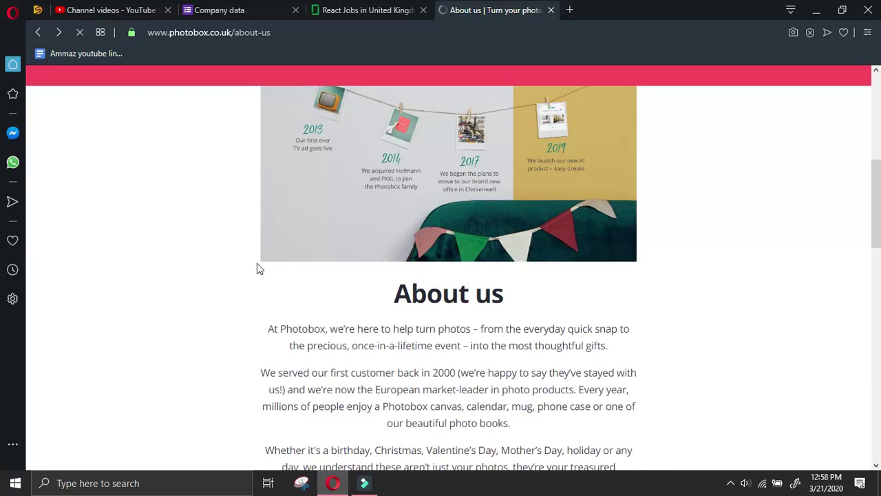
pyautogui.scroll(-10, 269, 256)
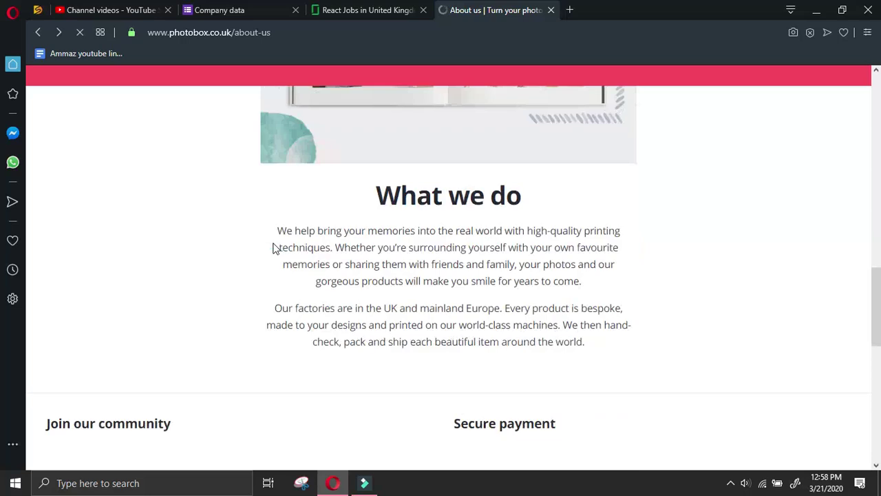
pyautogui.scroll(-5, 241, 310)
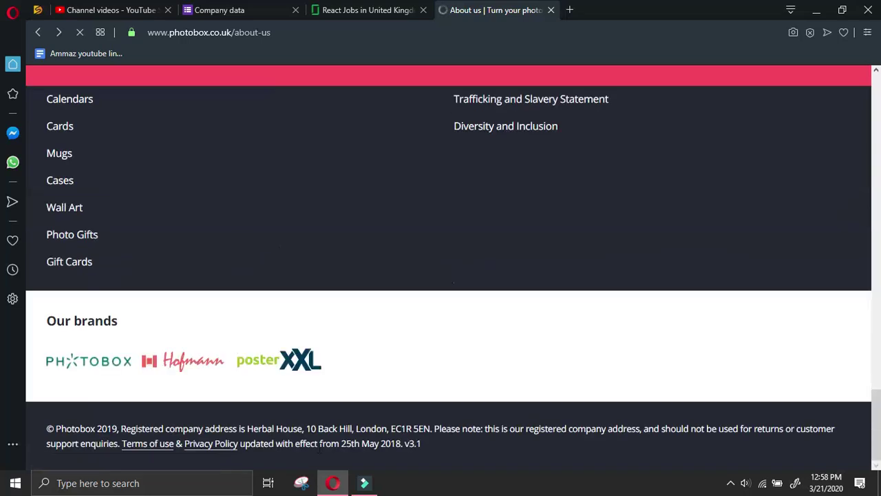
pyautogui.moveTo(247, 428); pyautogui.dragTo(430, 428)
pyautogui.hotkey('ctrl', 'c')
pyautogui.click(215, 7)
pyautogui.scroll(4, 344, 307)
pyautogui.click(336, 293)
pyautogui.hotkey('ctrl', 'v')
# Move London from the address into Company city, dropping the trailing comma
pyautogui.moveTo(409, 289); pyautogui.dragTo(381, 290)
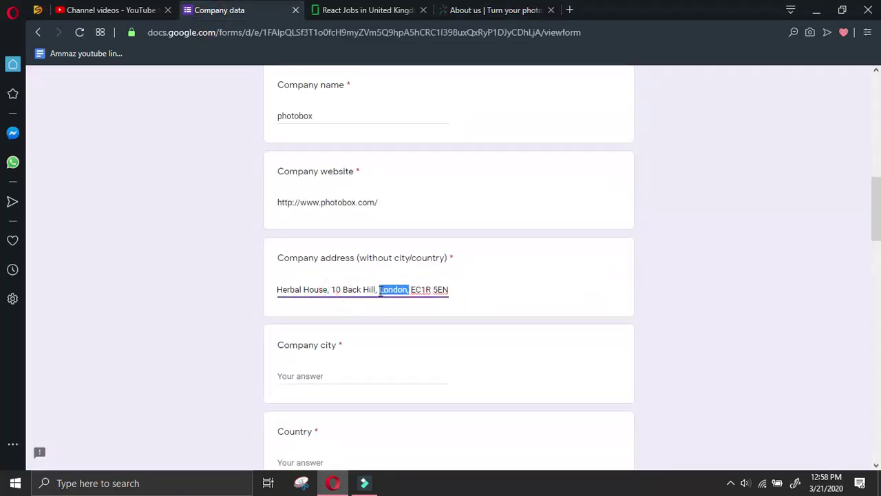
pyautogui.hotkey('ctrl', 'x')
pyautogui.click(431, 376)
pyautogui.hotkey('ctrl', 'v')
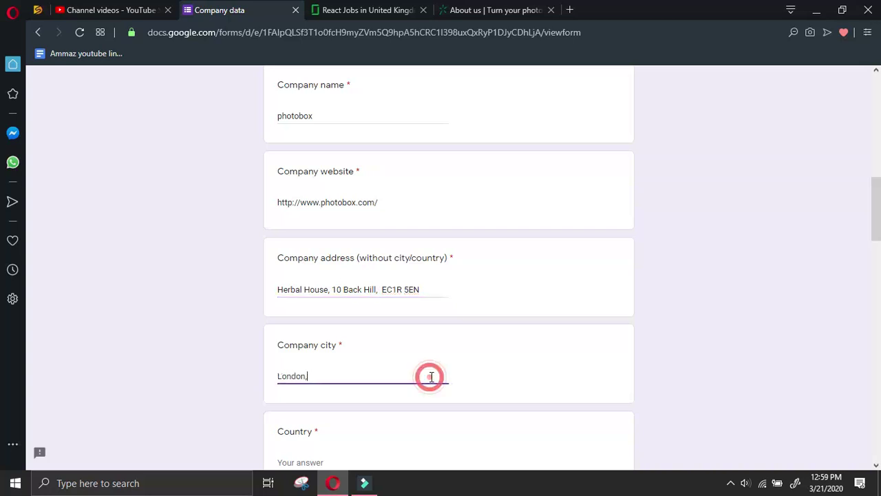
pyautogui.press('BackSpace')
# Enter UK as the Country
pyautogui.scroll(-2, 335, 340)
pyautogui.click(335, 335)
pyautogui.write('UK')
pyautogui.click(492, 10)
pyautogui.click(528, 301)
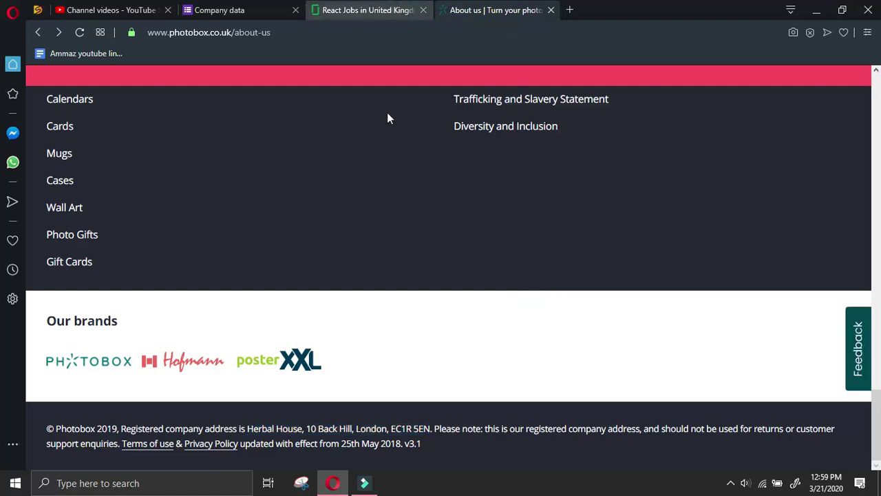
pyautogui.scroll(5, 350, 223)
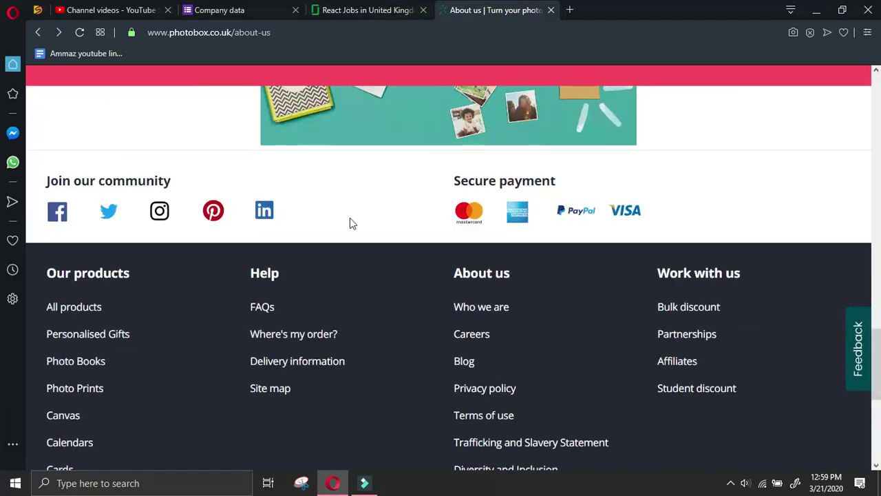
# Open Photobox's LinkedIn company page from the footer icon in a new tab
pyautogui.rightClick(271, 212)
pyautogui.click(295, 219)
pyautogui.click(607, 8)
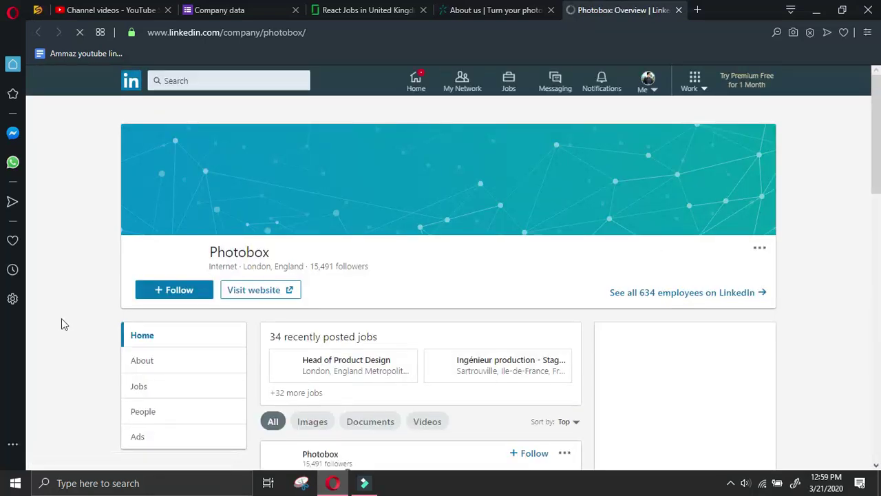
# Review Photobox's People breakdown (375 UK, 228 London, 182 France) and select the company name
pyautogui.scroll(-2, 64, 317)
pyautogui.scroll(2, 92, 256)
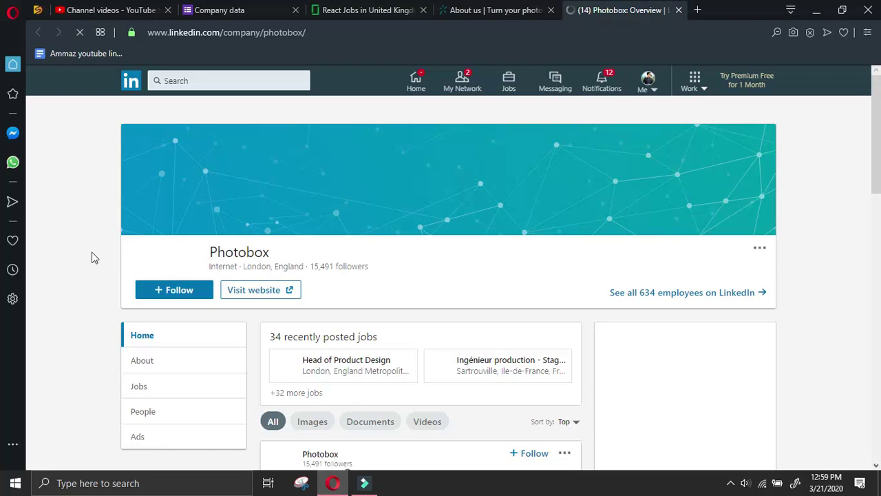
pyautogui.scroll(-2, 124, 252)
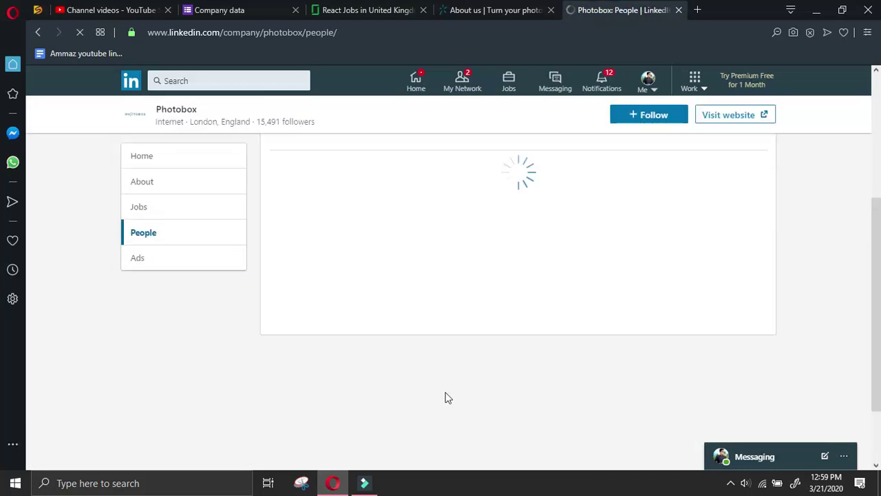
pyautogui.scroll(-3, 467, 378)
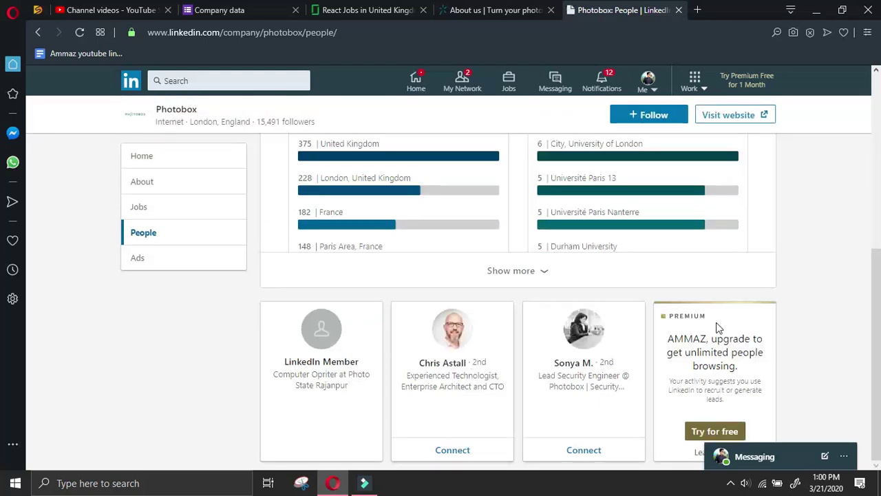
pyautogui.moveTo(230, 103); pyautogui.dragTo(154, 109)
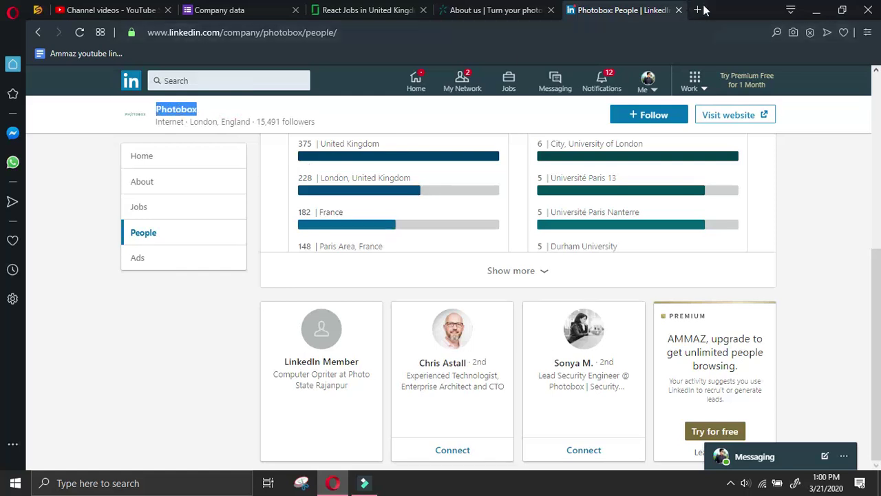
pyautogui.click(698, 9)
# Search the web for 'manager at Photobox linkedin' using the pasted company name
pyautogui.write('manager at')
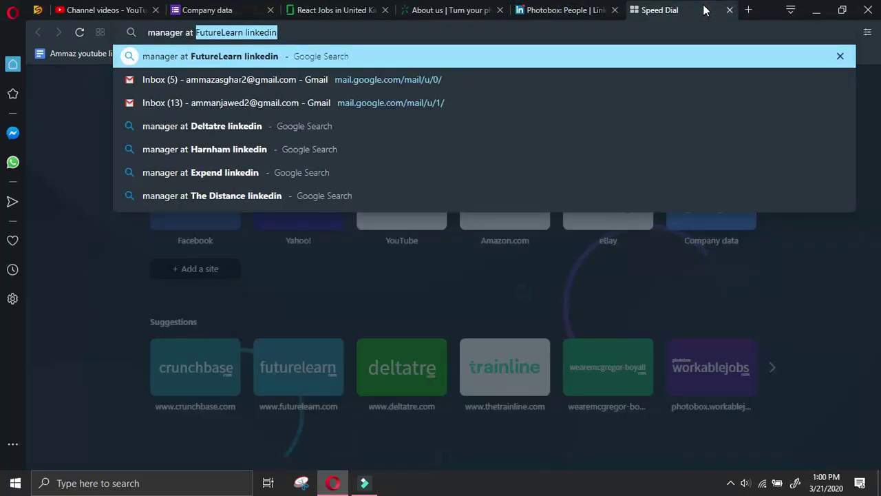
pyautogui.hotkey('ctrl', 'v')
pyautogui.write('li')
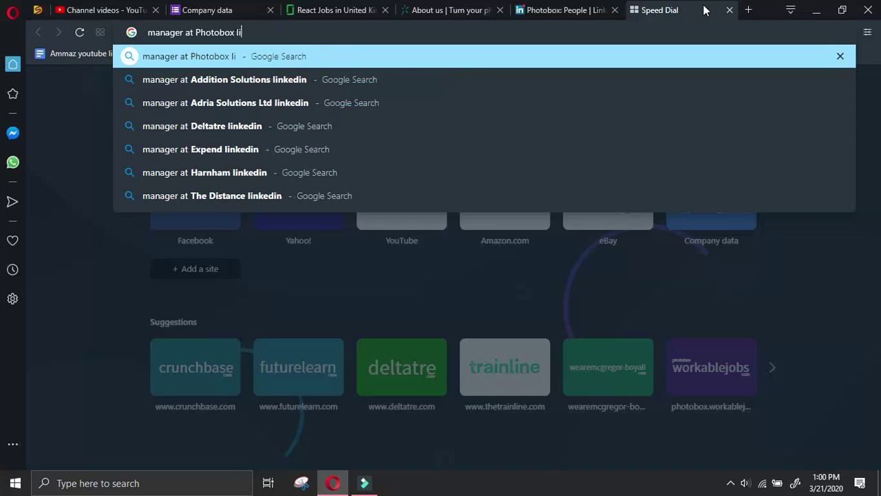
pyautogui.write('nkedin')
pyautogui.press('Return')
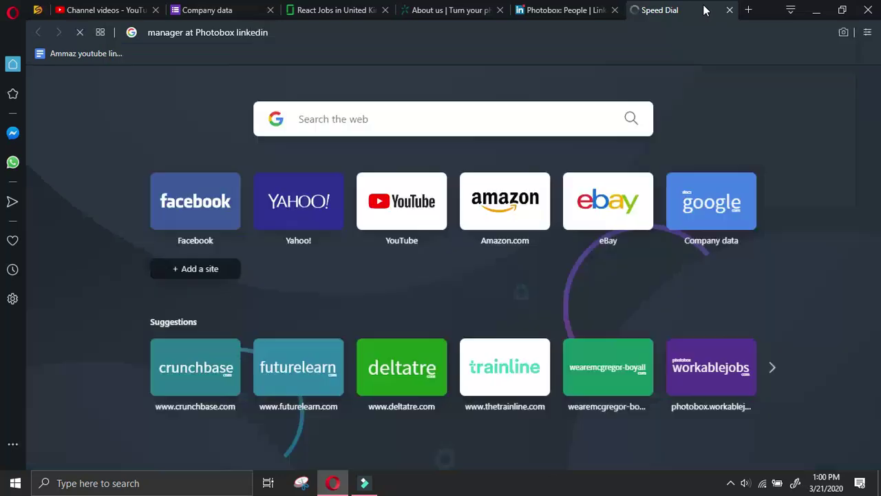
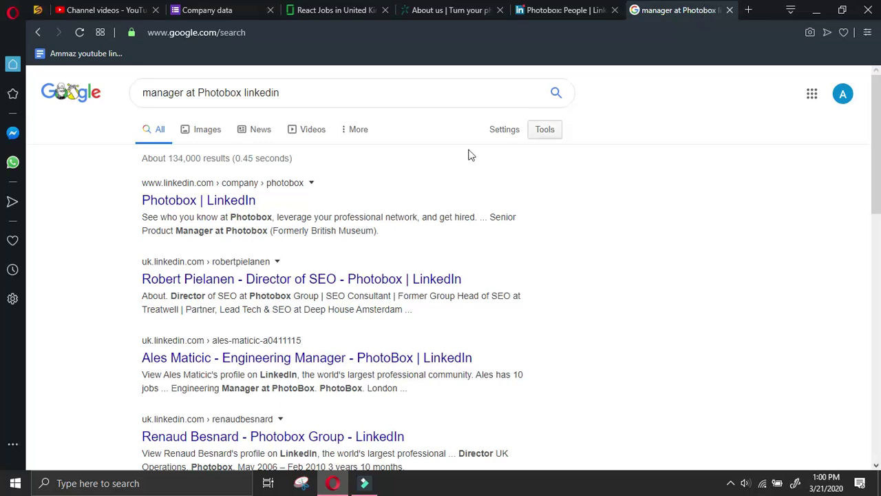
pyautogui.click(393, 359)
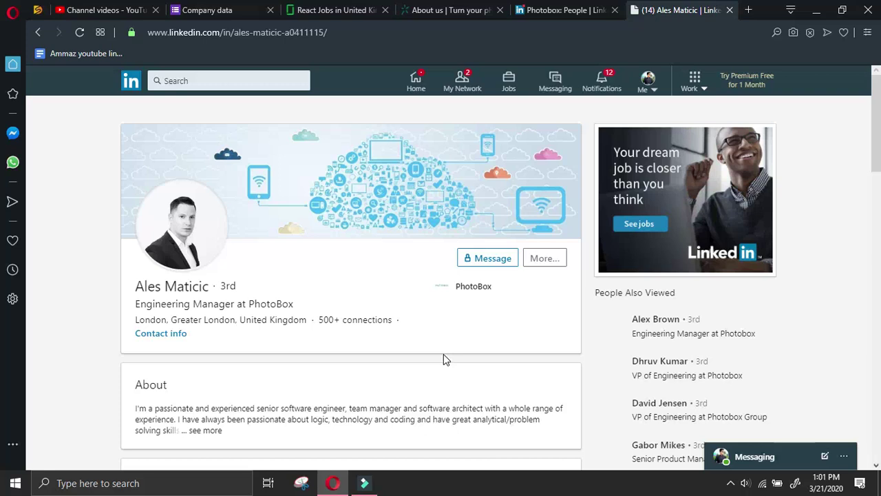
pyautogui.click(545, 257)
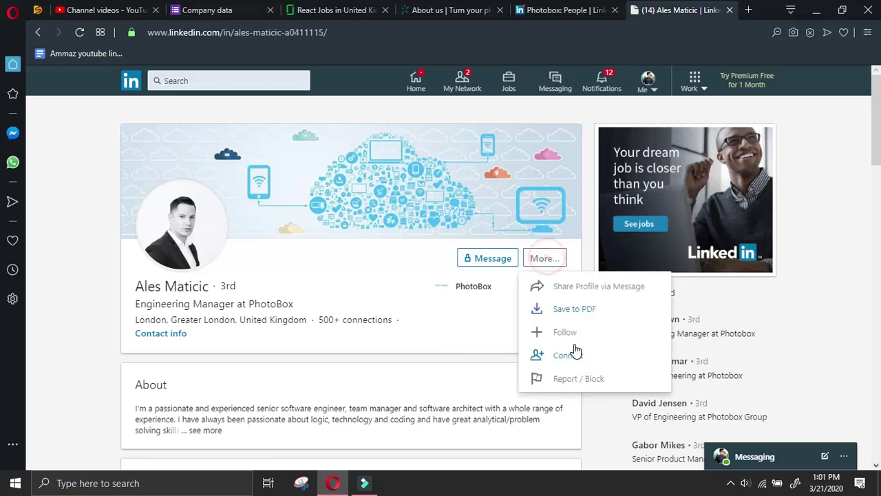
pyautogui.click(568, 353)
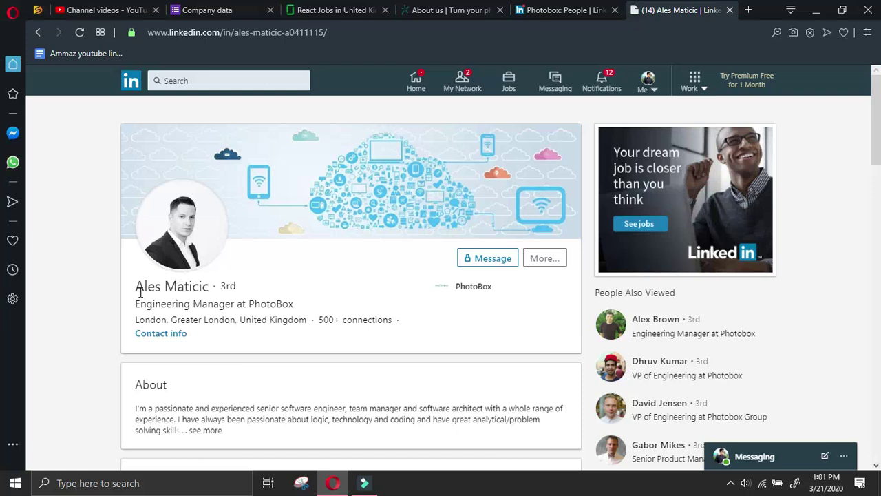
pyautogui.moveTo(136, 286); pyautogui.dragTo(213, 292)
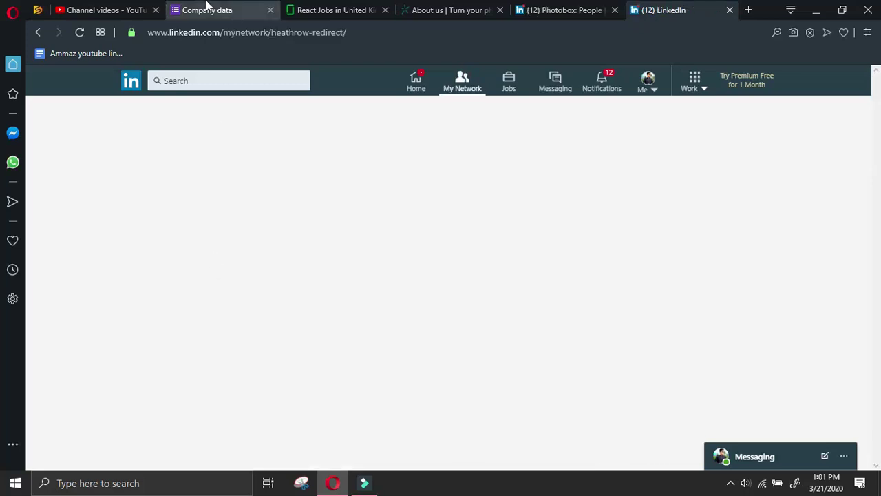
# Copy the manager's name from LinkedIn and paste it into Name of manager
pyautogui.click(206, 11)
pyautogui.scroll(-5, 311, 307)
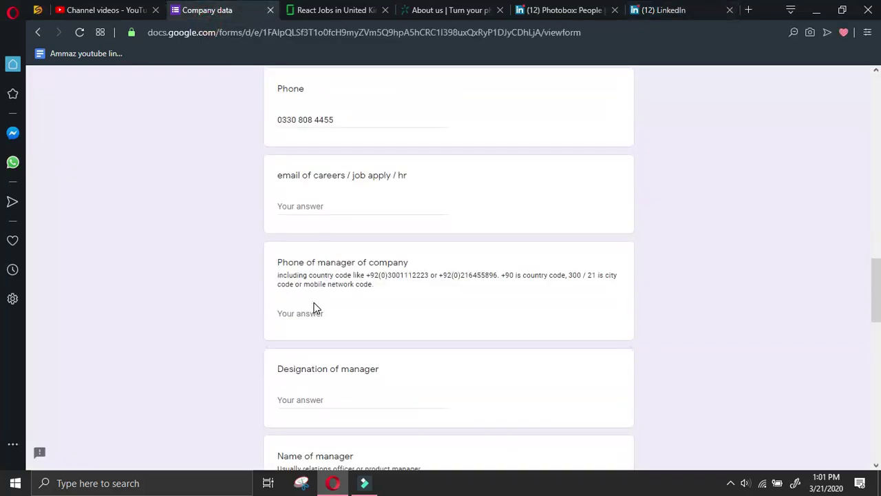
pyautogui.scroll(-2, 307, 394)
pyautogui.click(318, 367)
pyautogui.write('Photobox')
pyautogui.hotkey('ctrl', 'a')
pyautogui.press('BackSpace')
pyautogui.click(658, 9)
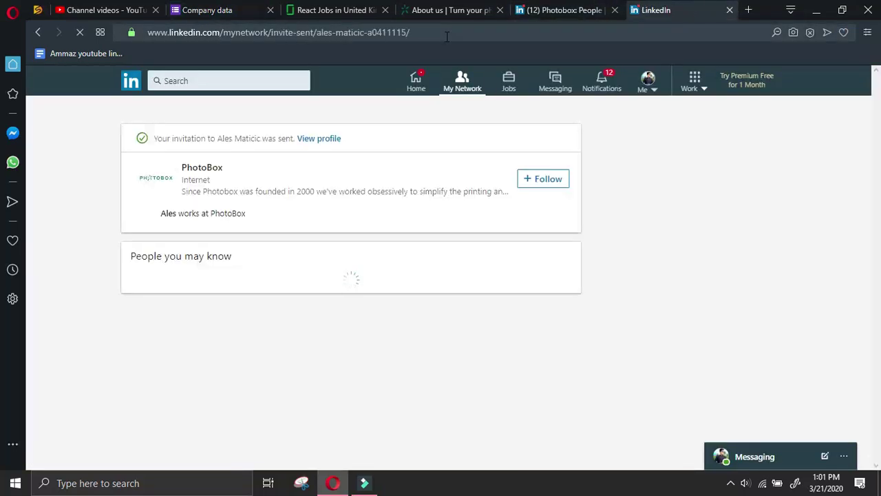
pyautogui.click(325, 139)
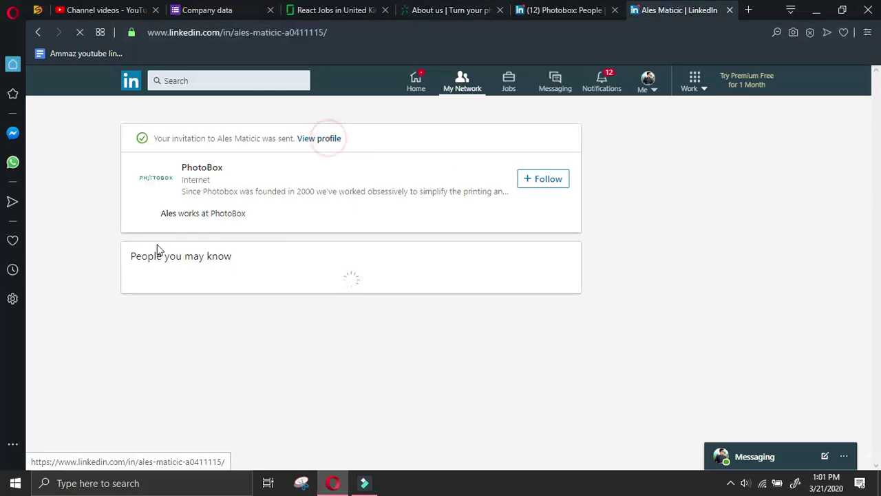
pyautogui.moveTo(136, 285); pyautogui.dragTo(209, 286)
pyautogui.hotkey('ctrl', 'c')
pyautogui.click(193, 16)
pyautogui.hotkey('ctrl', 'v')
# Fill Designation of manager with the Engineering Manager job title from the profile
pyautogui.click(336, 272)
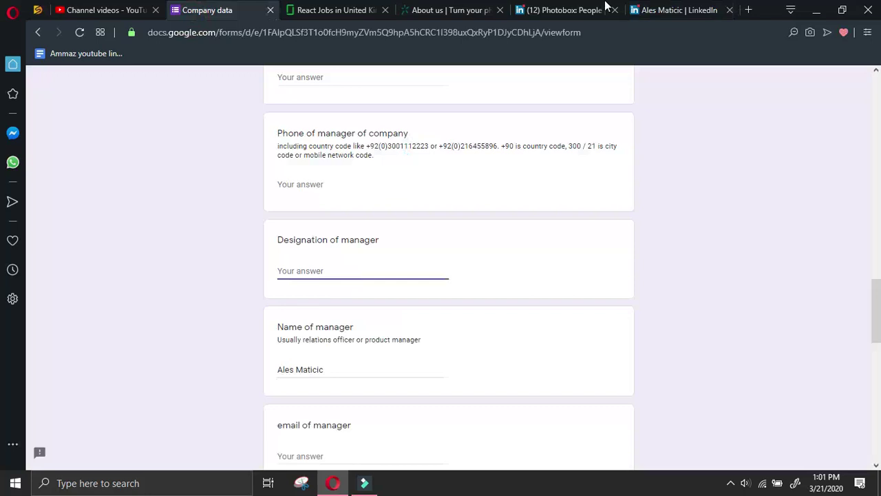
pyautogui.click(661, 12)
pyautogui.moveTo(235, 304); pyautogui.dragTo(138, 305)
pyautogui.click(186, 13)
pyautogui.click(378, 183)
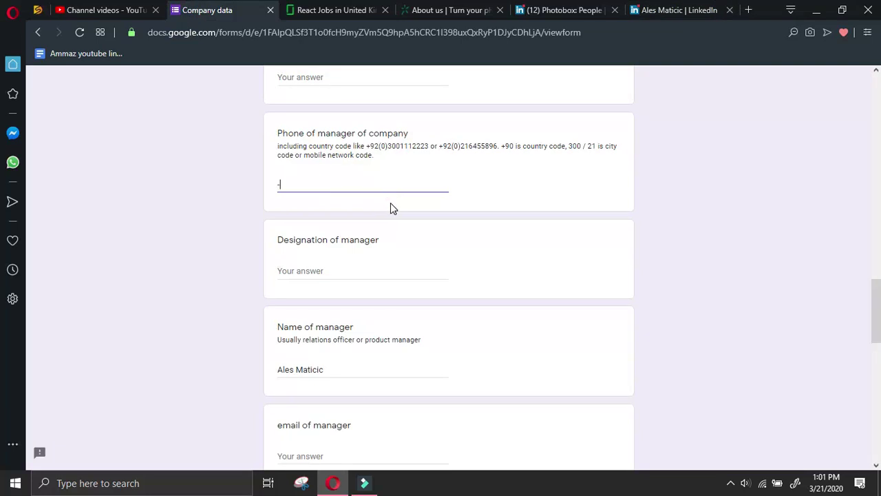
pyautogui.scroll(-2, 392, 206)
pyautogui.click(364, 137)
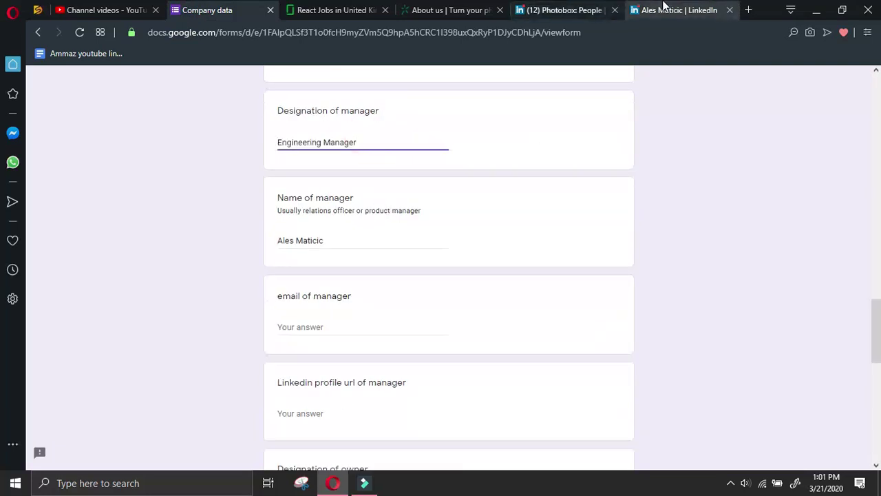
# Copy the manager's profile URL via Share Profile and paste it into LinkedIn profile url
pyautogui.click(653, 11)
pyautogui.click(544, 257)
pyautogui.click(561, 284)
pyautogui.tripleClick(593, 434)
pyautogui.hotkey('ctrl', 'c')
pyautogui.click(241, 9)
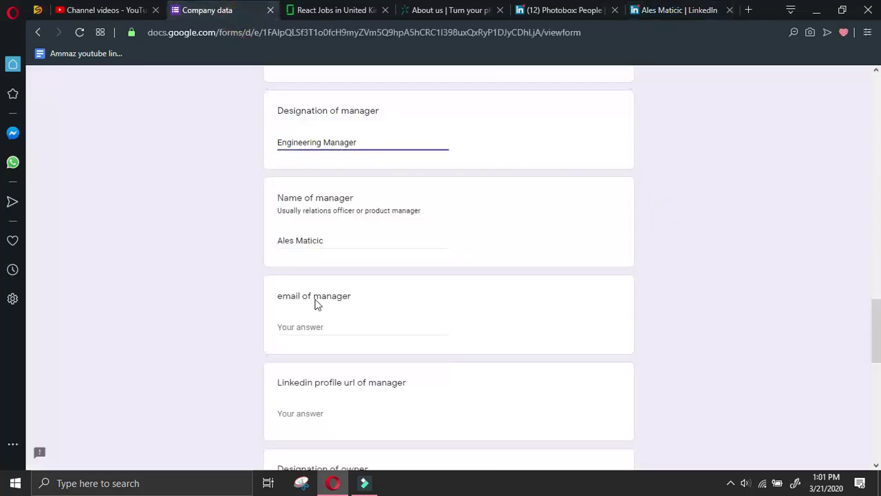
pyautogui.click(319, 416)
pyautogui.hotkey('ctrl', 'v')
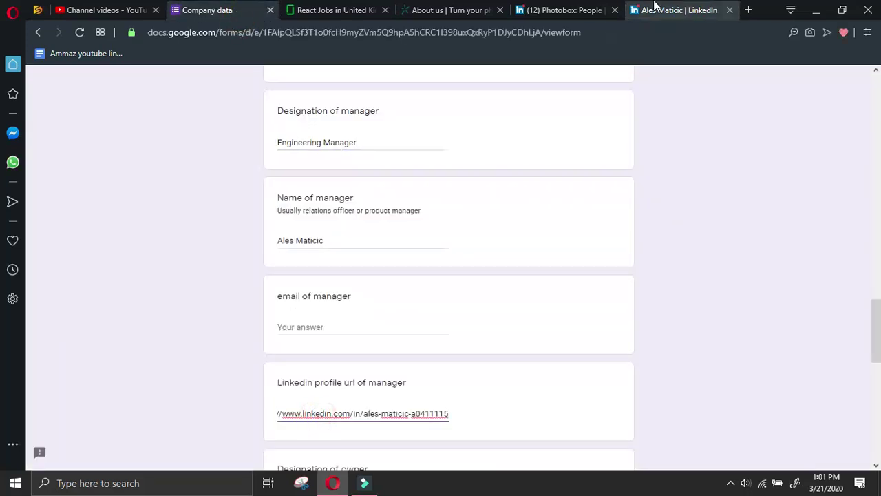
# Go back from LinkedIn to the 'manager at Photobox linkedin' Google results
pyautogui.click(671, 9)
pyautogui.click(38, 31)
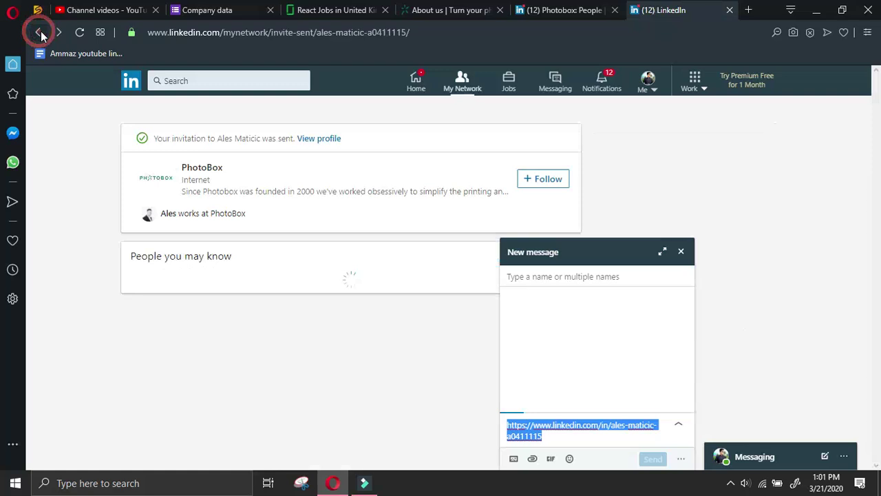
pyautogui.click(39, 31)
pyautogui.click(38, 31)
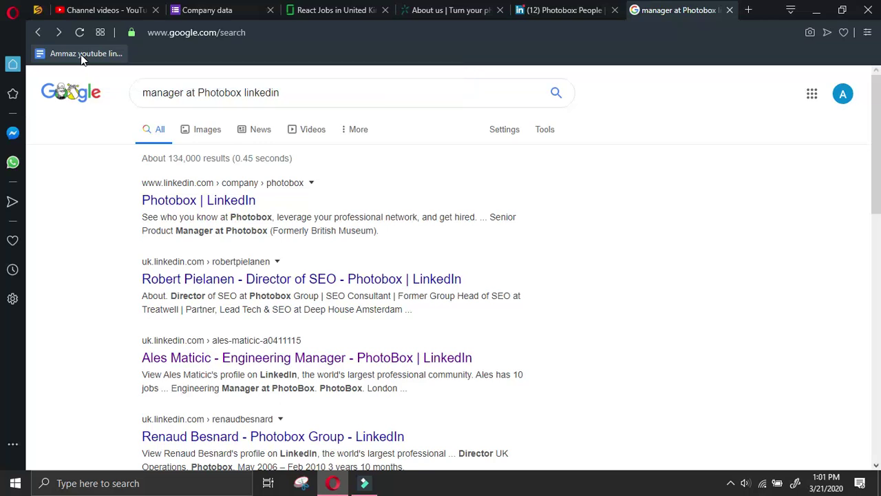
# Rerun the Google search as 'ceo at Photobox linkedin' and open the former Group CEO's profile
pyautogui.scroll(-4, 468, 234)
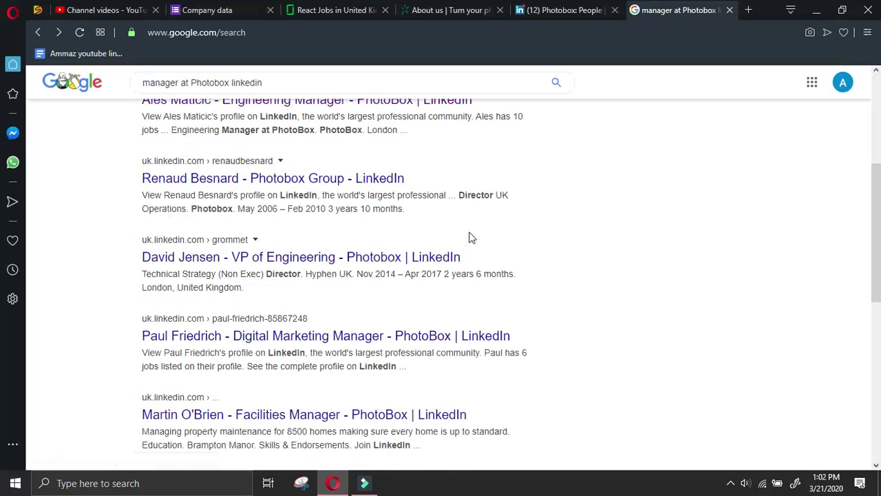
pyautogui.scroll(4, 468, 238)
pyautogui.doubleClick(181, 92)
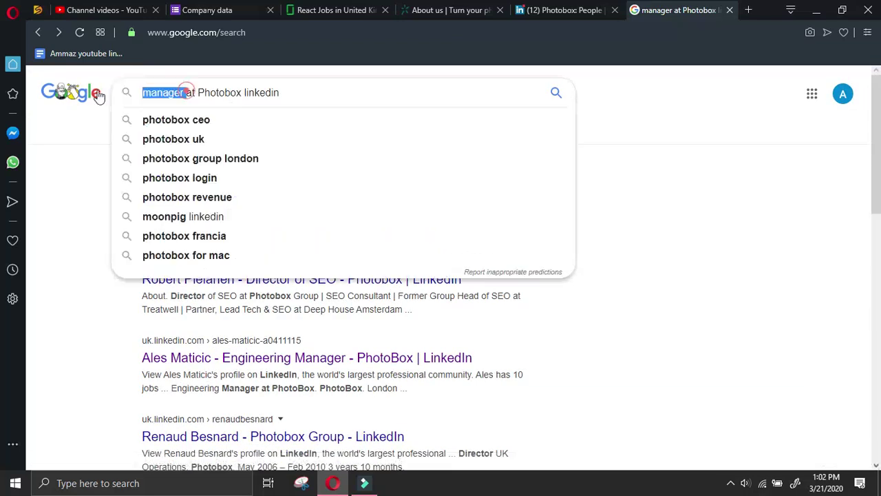
pyautogui.write('ceo')
pyautogui.press('Return')
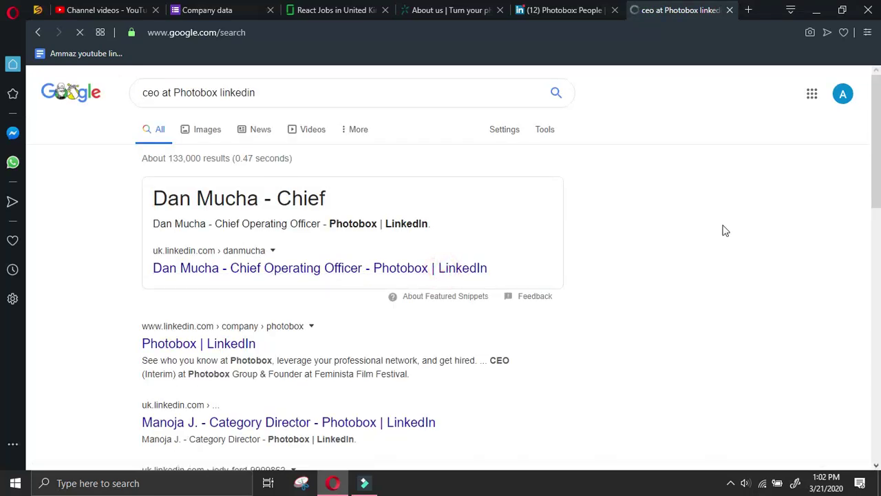
pyautogui.scroll(-2, 623, 249)
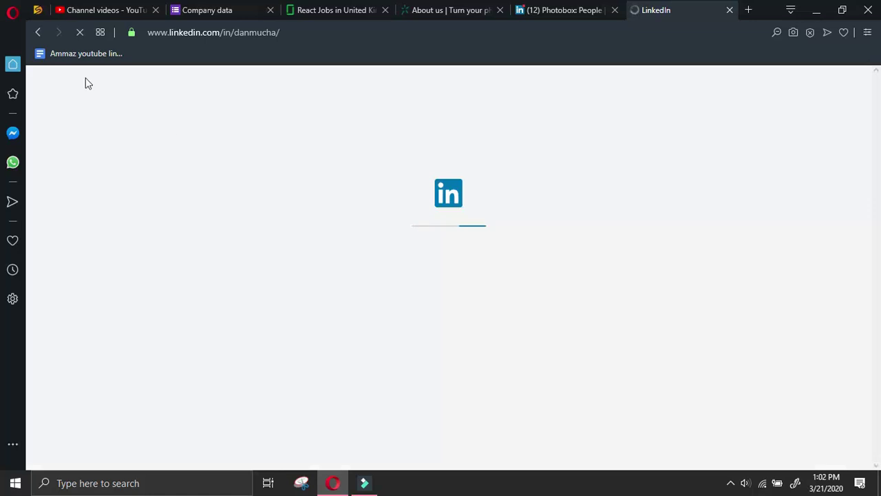
pyautogui.click(36, 33)
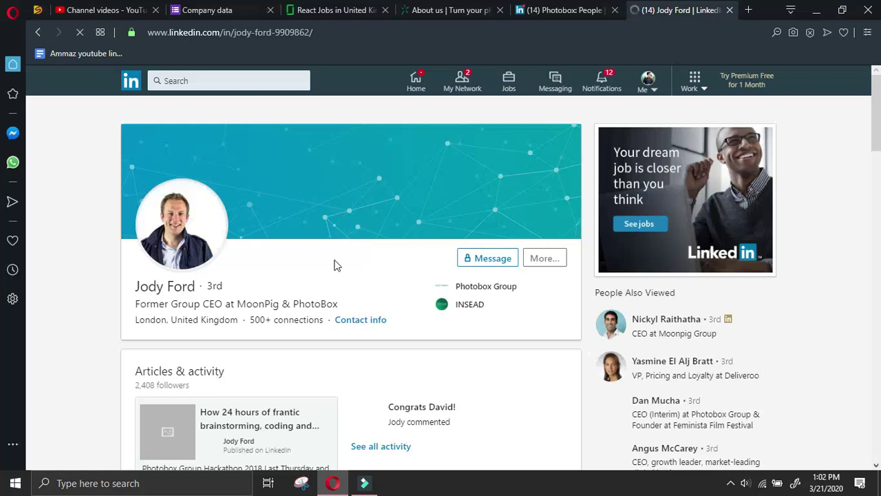
pyautogui.scroll(-6, 336, 265)
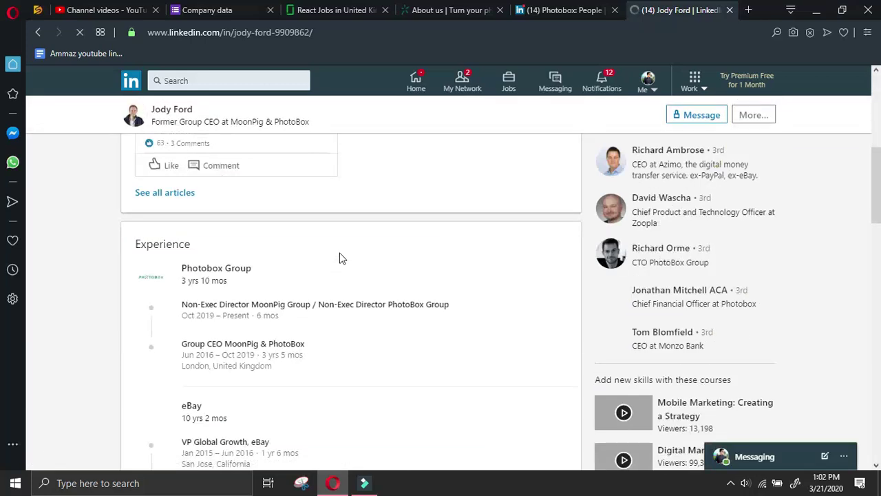
pyautogui.click(39, 33)
pyautogui.scroll(3, 412, 261)
pyautogui.click(336, 293)
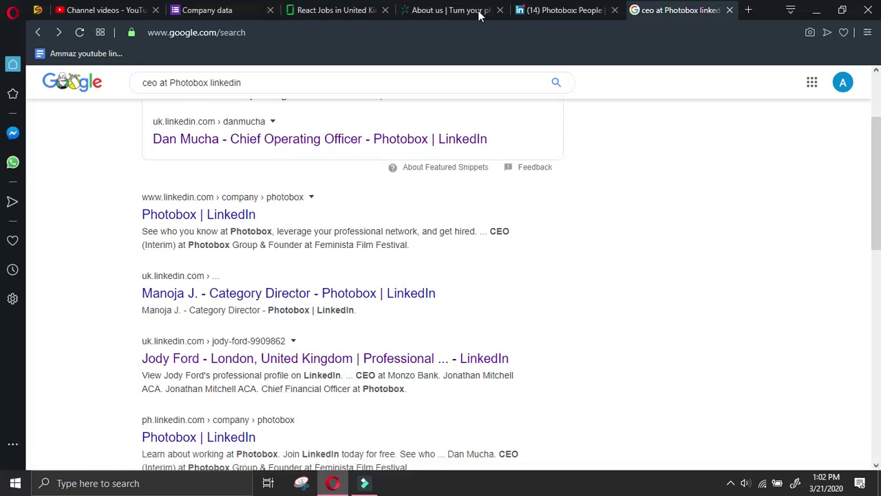
# On Photobox's LinkedIn About page, list the Paris-region locations and copy the Le Marais address
pyautogui.click(365, 294)
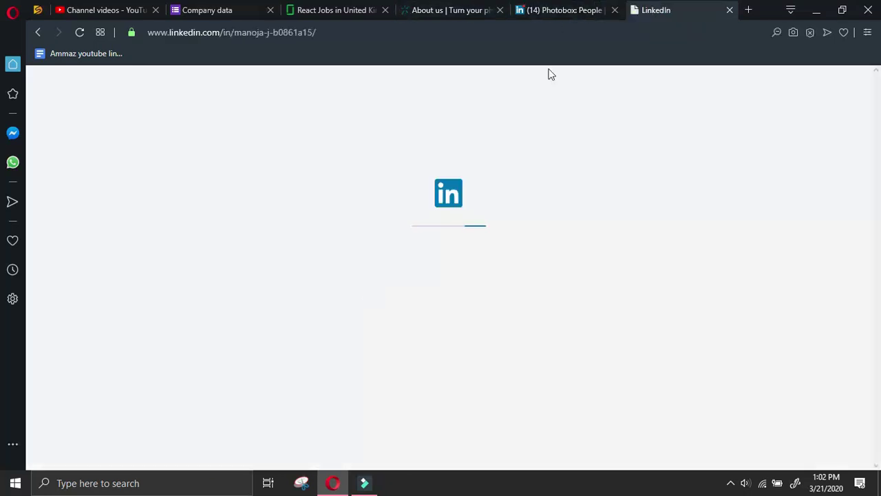
pyautogui.hotkey('ctrl', 'Tab')
pyautogui.click(176, 185)
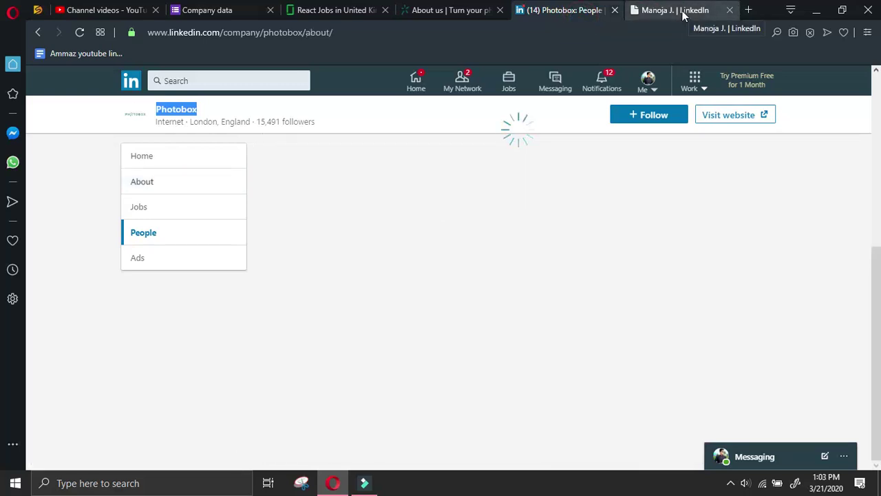
pyautogui.scroll(-2, 391, 350)
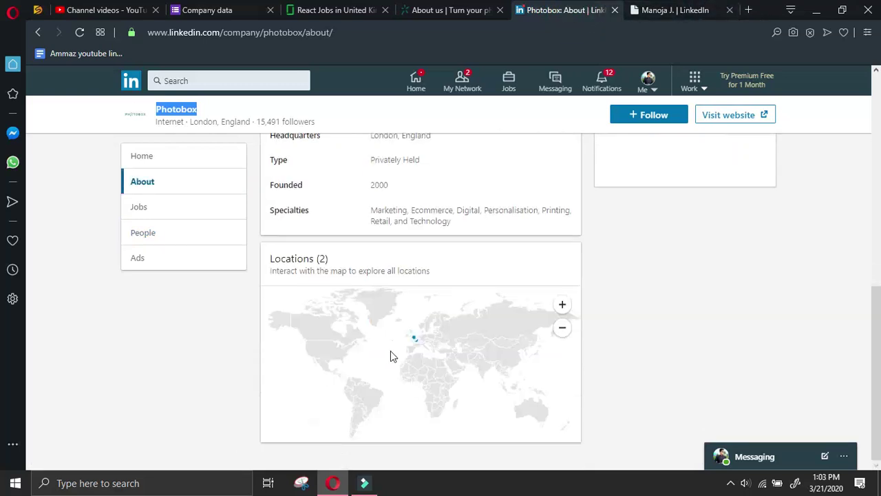
pyautogui.scroll(3, 380, 352)
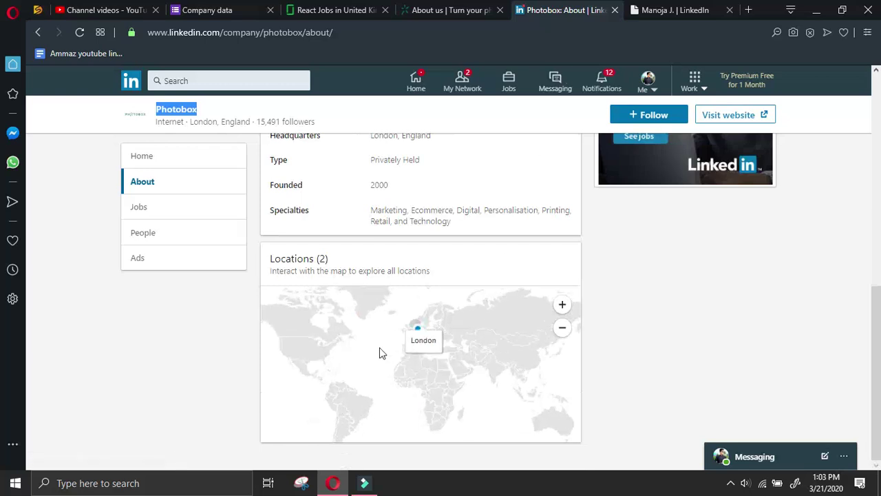
pyautogui.scroll(3, 449, 315)
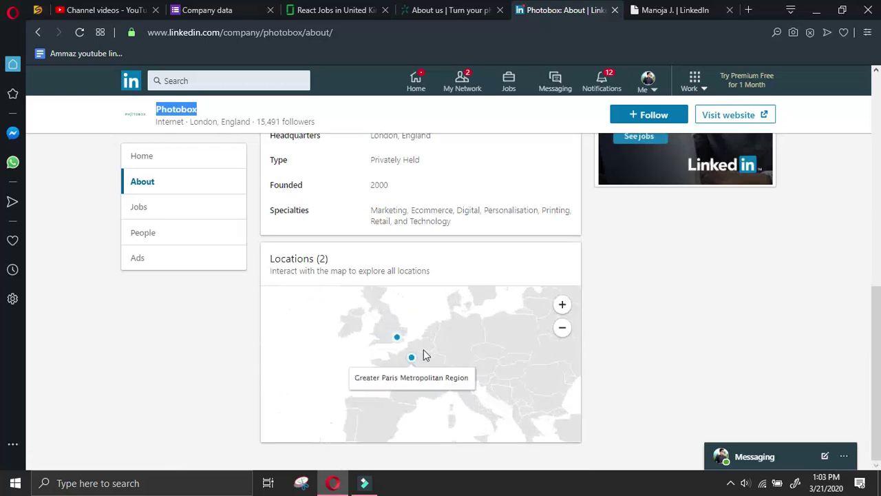
pyautogui.click(412, 360)
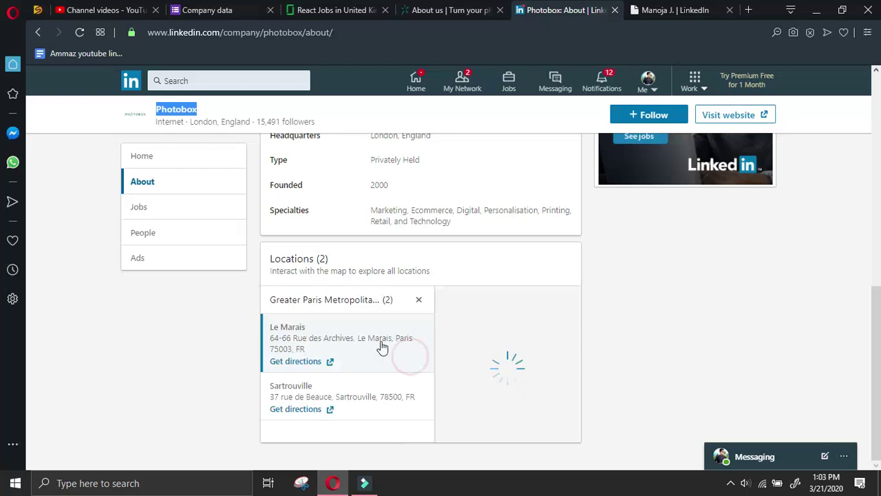
pyautogui.moveTo(269, 338); pyautogui.dragTo(318, 358)
pyautogui.hotkey('ctrl', 'c')
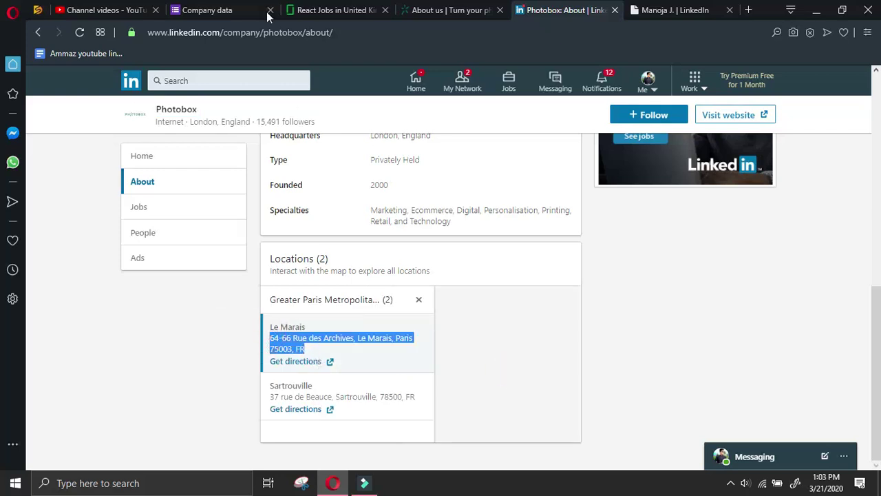
pyautogui.click(268, 13)
pyautogui.moveTo(875, 322); pyautogui.dragTo(875, 422)
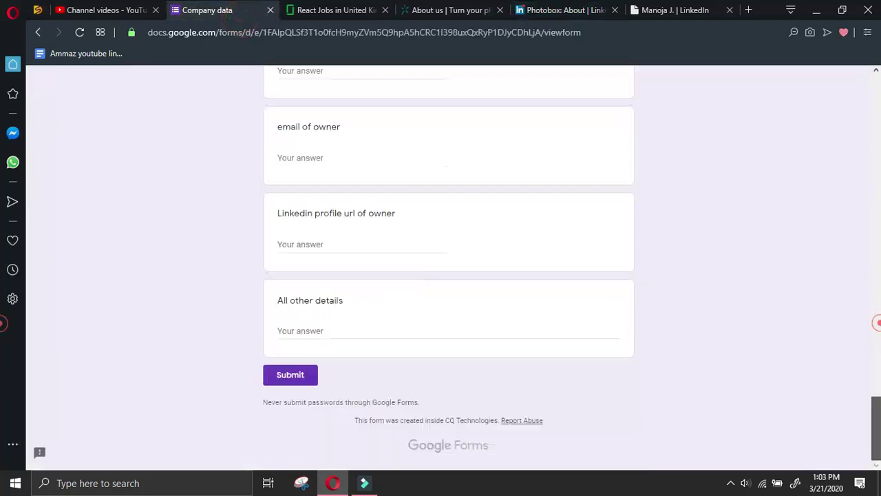
# Paste the Le Marais and Sartrouville addresses into All other details, then close the Photobox tab
pyautogui.click(500, 335)
pyautogui.hotkey('ctrl', 'v')
pyautogui.click(553, 10)
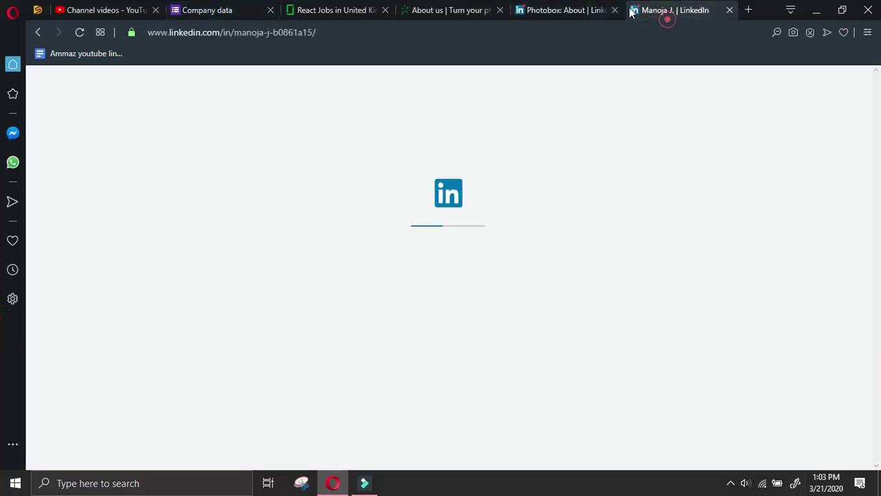
pyautogui.moveTo(266, 399); pyautogui.dragTo(420, 403)
pyautogui.click(217, 9)
pyautogui.write('57 rue de Beauce, Sartrouville, 78500, FR')
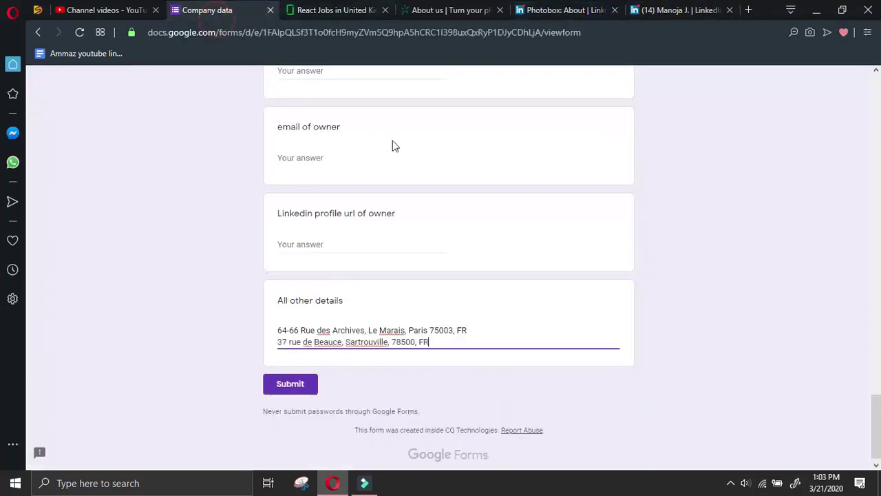
pyautogui.click(606, 10)
pyautogui.click(614, 9)
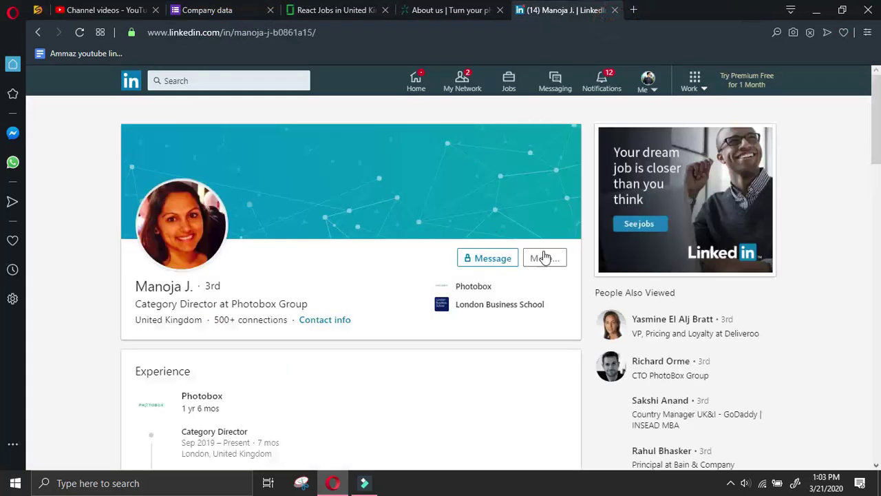
pyautogui.scroll(-2, 338, 311)
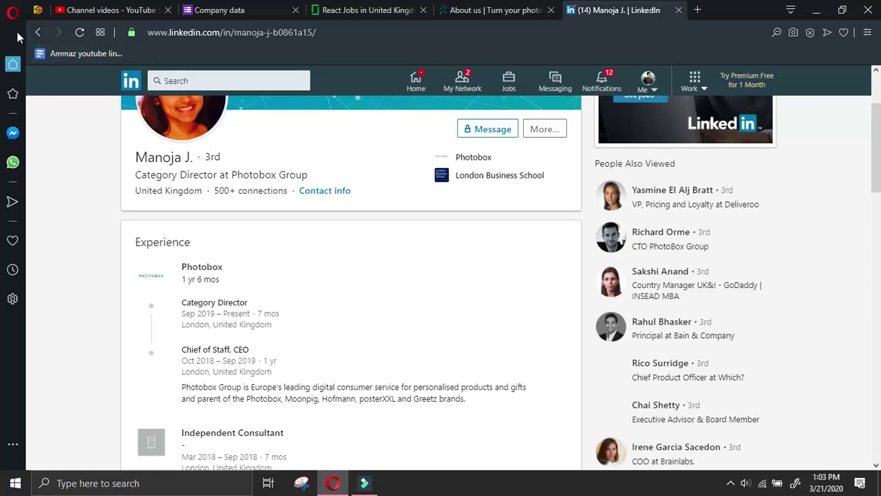
# Search Google for 'founder at Photobox linkedin', then submit the Company data response
pyautogui.click(39, 33)
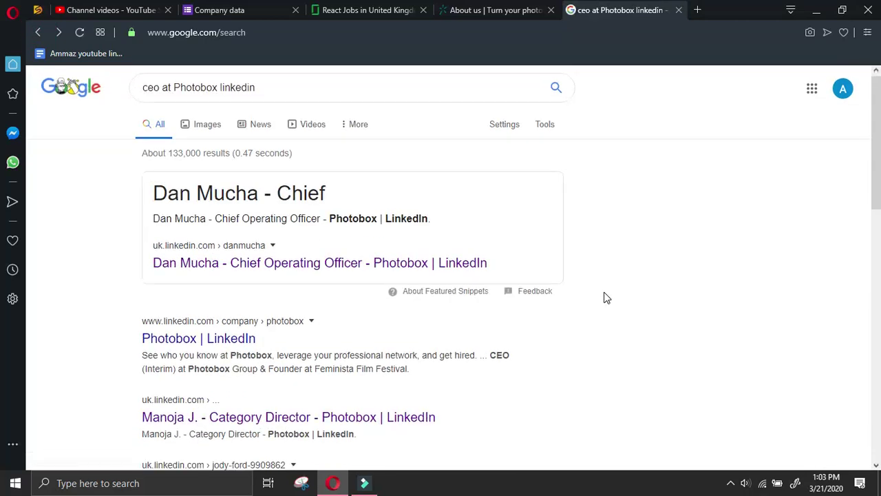
pyautogui.moveTo(161, 92); pyautogui.dragTo(102, 93)
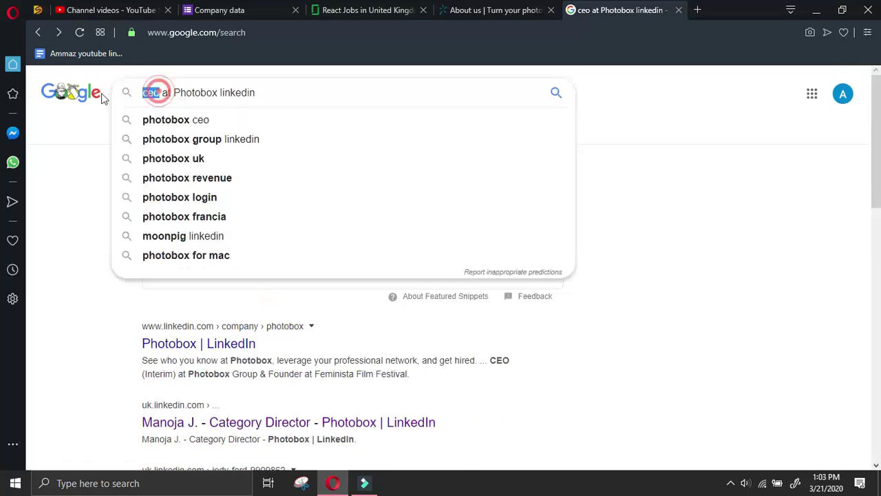
pyautogui.write('founde')
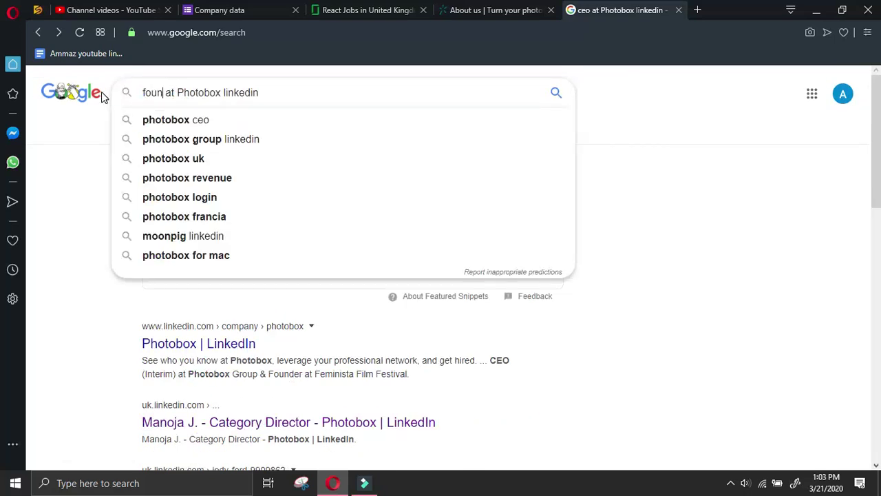
pyautogui.press('Return')
pyautogui.write('r')
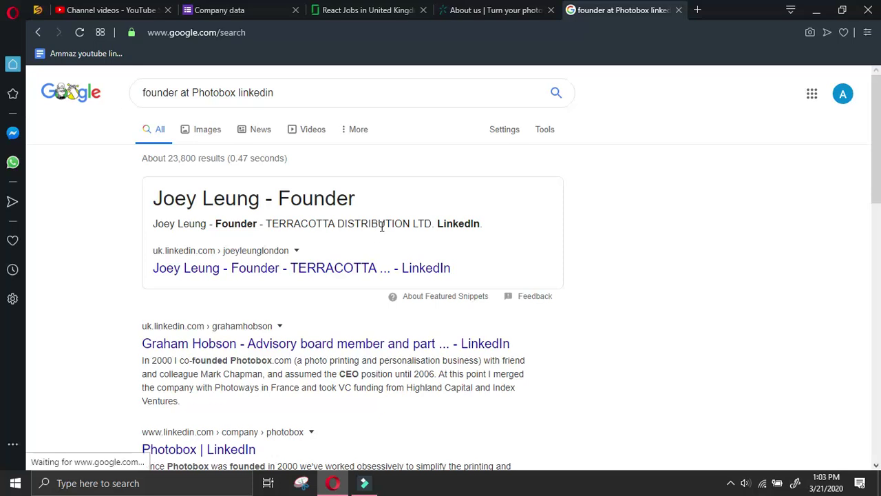
pyautogui.click(219, 10)
pyautogui.click(286, 370)
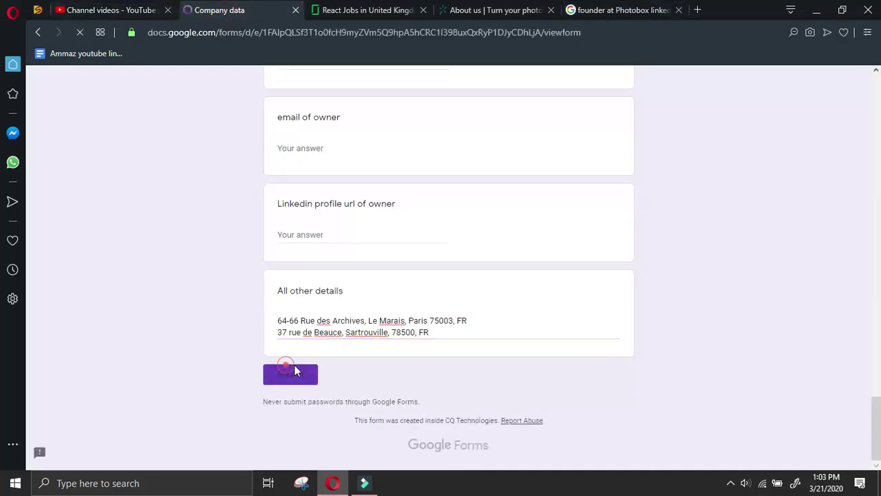
# Close the extra tabs and open the AdView Senior Front End Developer listing on Glassdoor
pyautogui.click(550, 9)
pyautogui.click(550, 10)
pyautogui.click(368, 9)
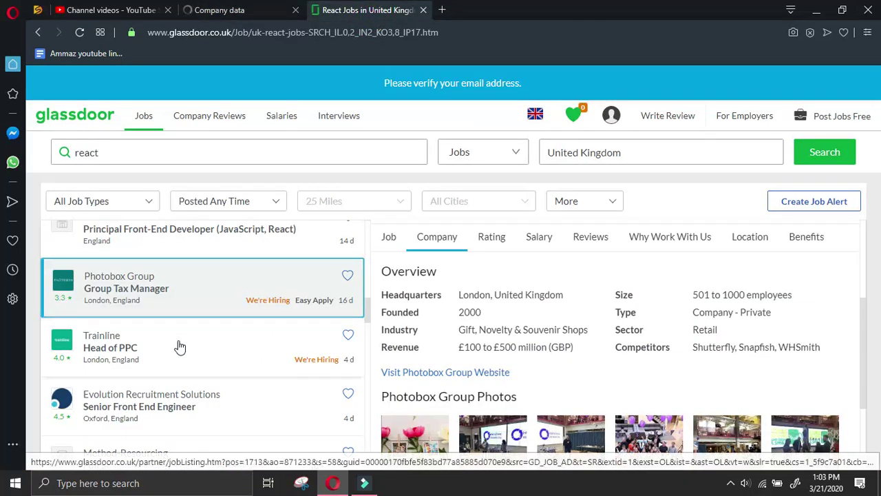
pyautogui.scroll(-3, 179, 344)
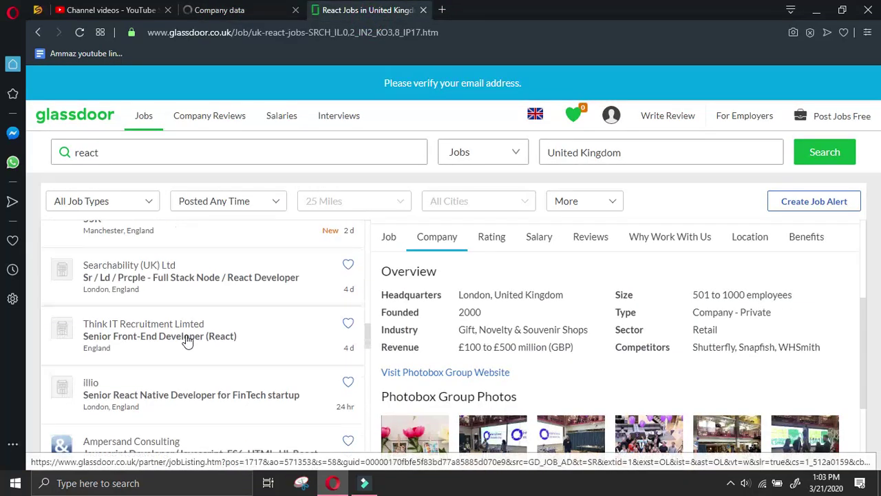
pyautogui.scroll(2, 187, 340)
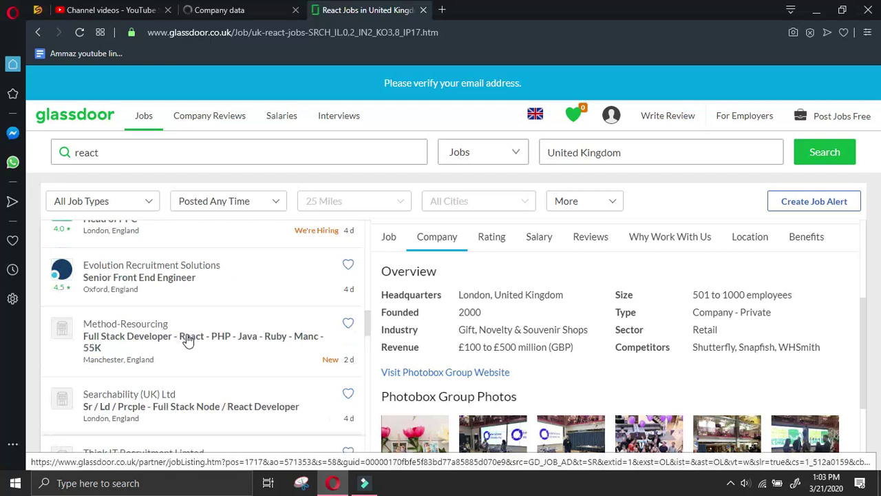
pyautogui.scroll(-2, 188, 341)
pyautogui.scroll(-2, 195, 335)
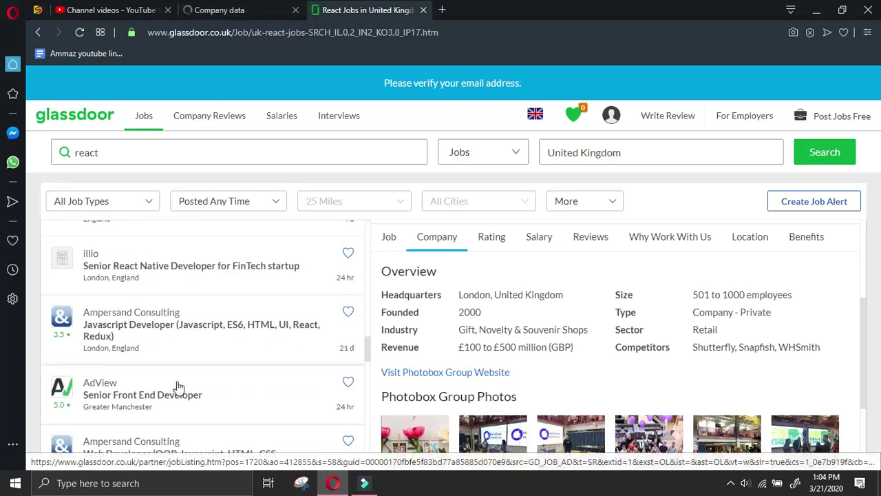
pyautogui.scroll(-3, 211, 386)
pyautogui.scroll(3, 212, 385)
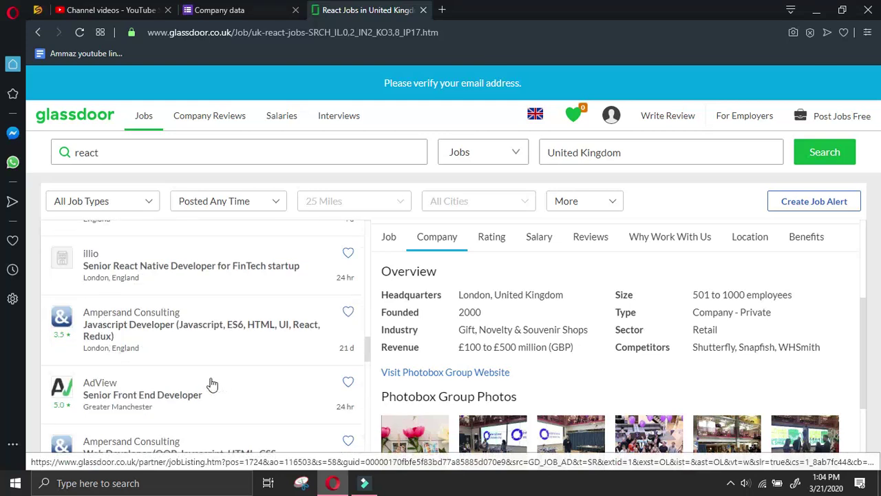
pyautogui.scroll(4, 212, 386)
pyautogui.scroll(-4, 212, 384)
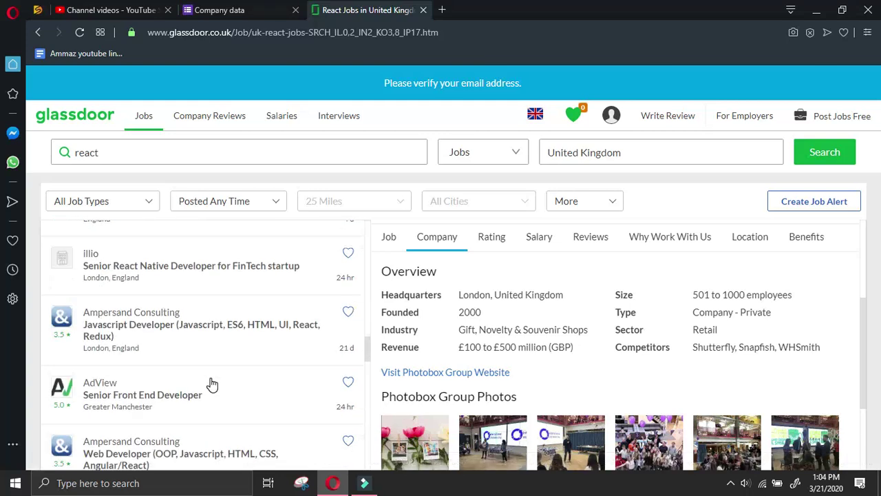
pyautogui.click(190, 373)
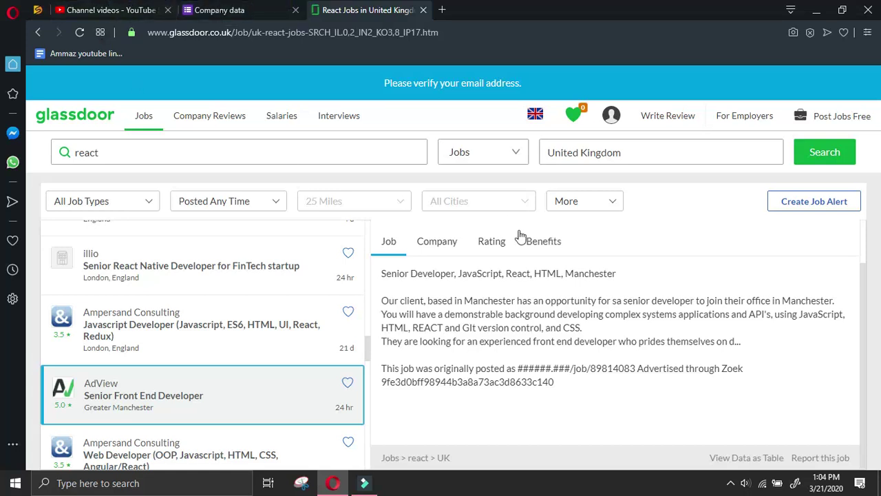
# Copy AdView's website link from the Company tab and start another Company data response
pyautogui.click(441, 241)
pyautogui.scroll(1, 458, 302)
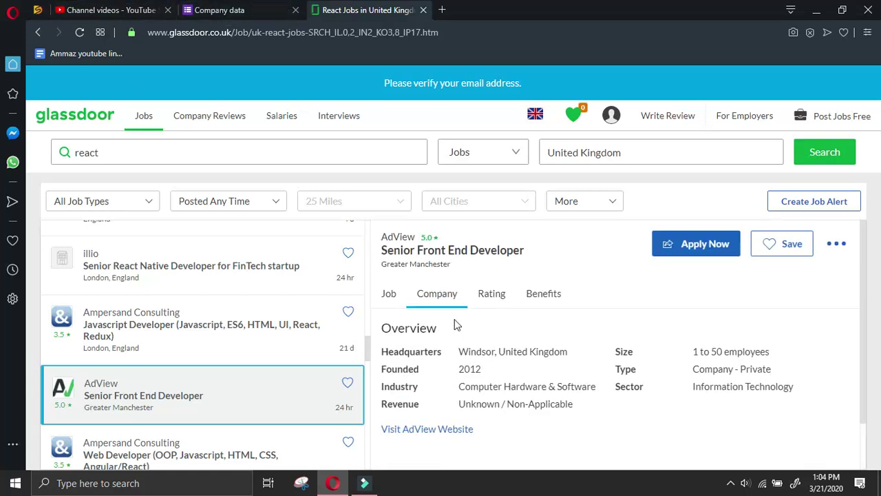
pyautogui.rightClick(435, 430)
pyautogui.click(473, 341)
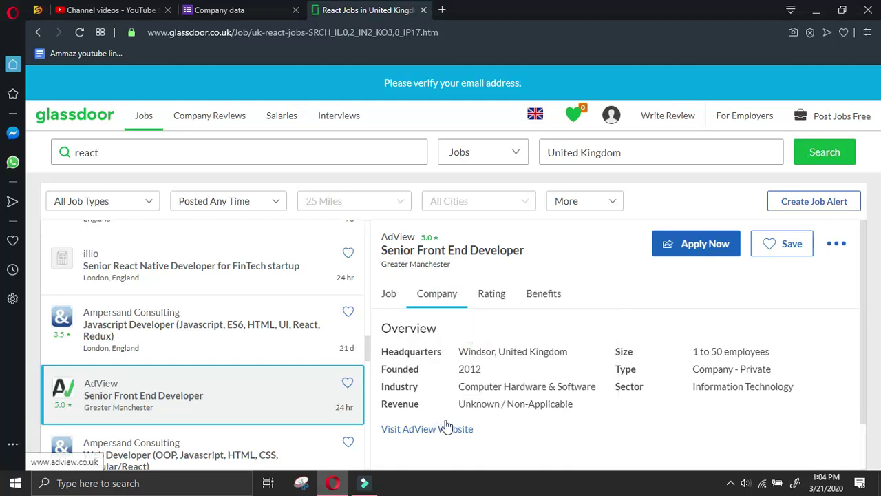
pyautogui.click(219, 9)
pyautogui.click(316, 159)
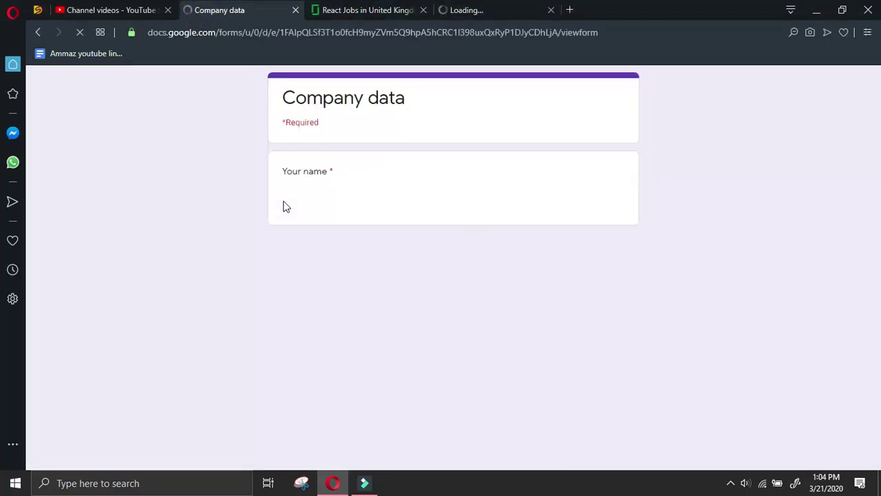
# Select the submitter's name and the react glassdoor.co.uk follow type in the new response
pyautogui.click(283, 200)
pyautogui.click(282, 349)
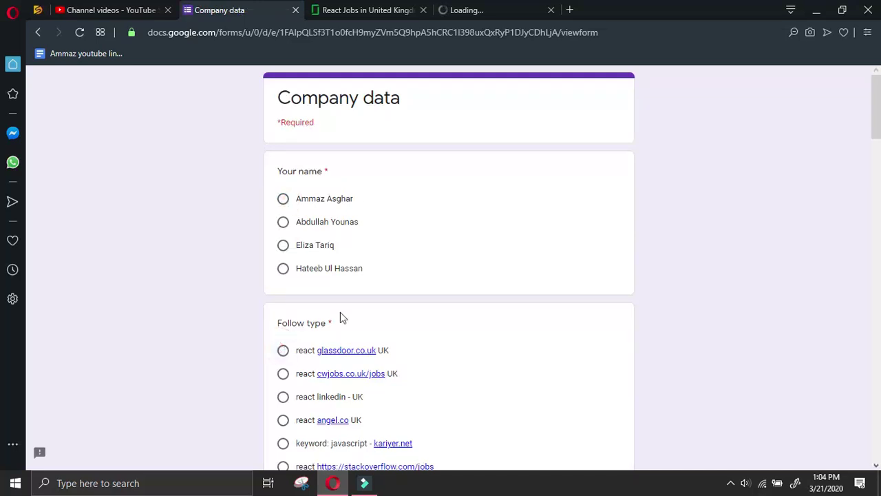
pyautogui.click(285, 199)
pyautogui.click(283, 199)
pyautogui.click(321, 202)
pyautogui.click(307, 229)
pyautogui.click(316, 199)
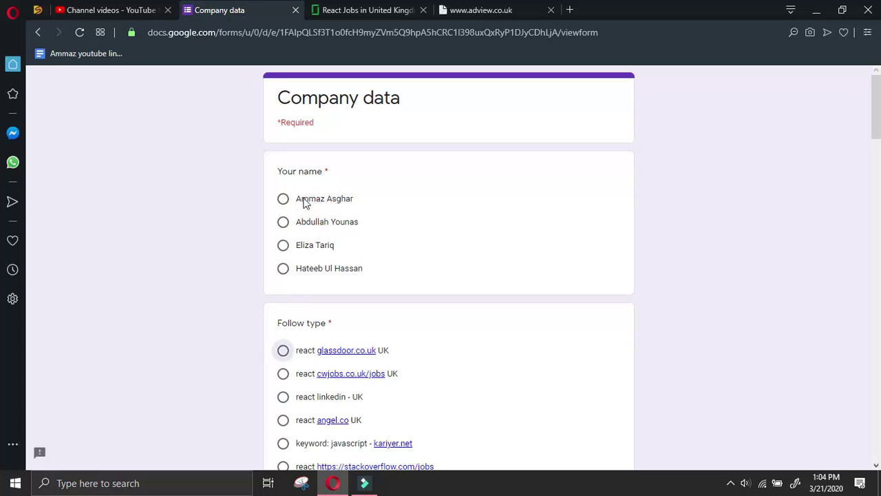
pyautogui.click(283, 199)
pyautogui.scroll(-5, 295, 338)
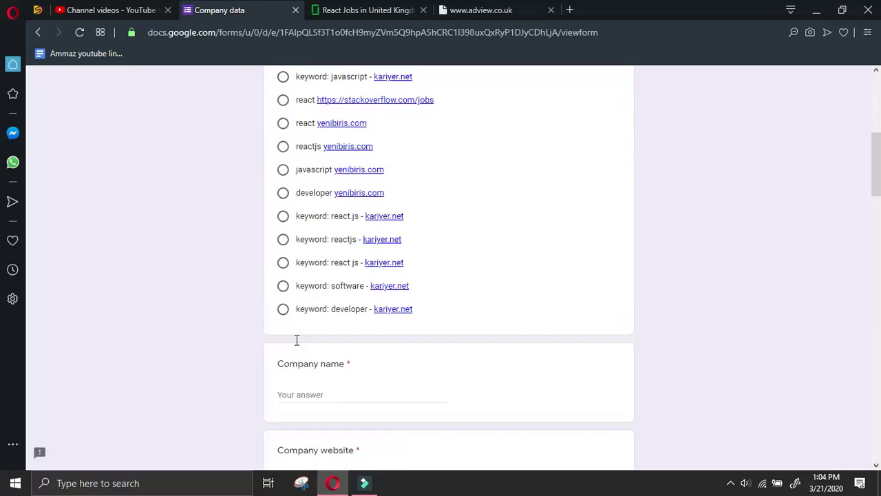
pyautogui.scroll(3, 299, 344)
pyautogui.click(283, 222)
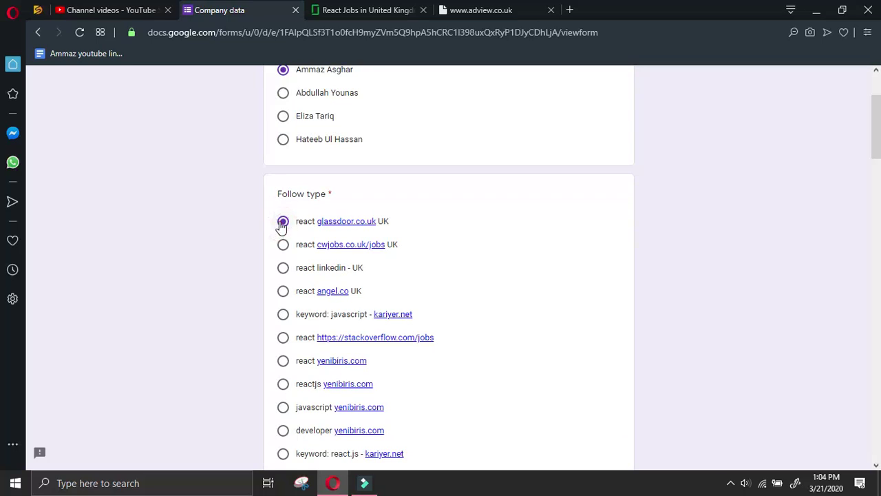
# Paste AdView's URL into Company website and enter 'adview' as Company name
pyautogui.scroll(-6, 315, 230)
pyautogui.click(358, 330)
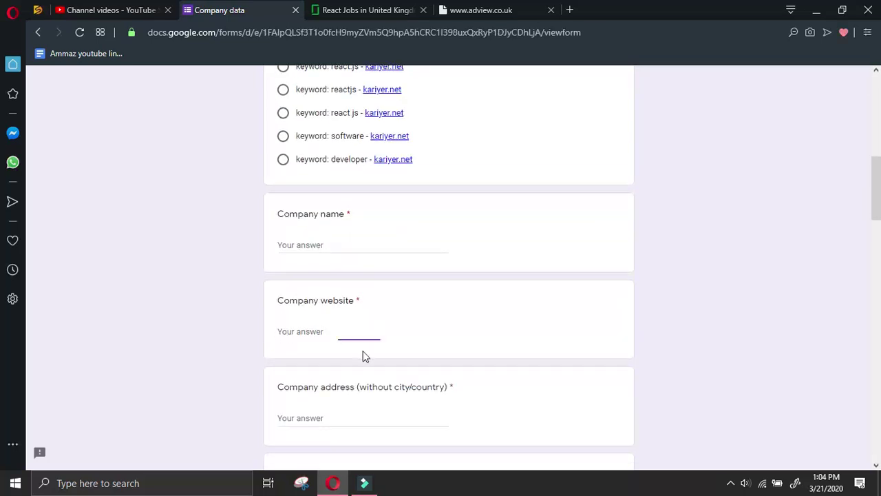
pyautogui.hotkey('ctrl', 'v')
pyautogui.doubleClick(341, 331)
pyautogui.hotkey('ctrl', 'c')
pyautogui.click(341, 245)
pyautogui.hotkey('ctrl', 'v')
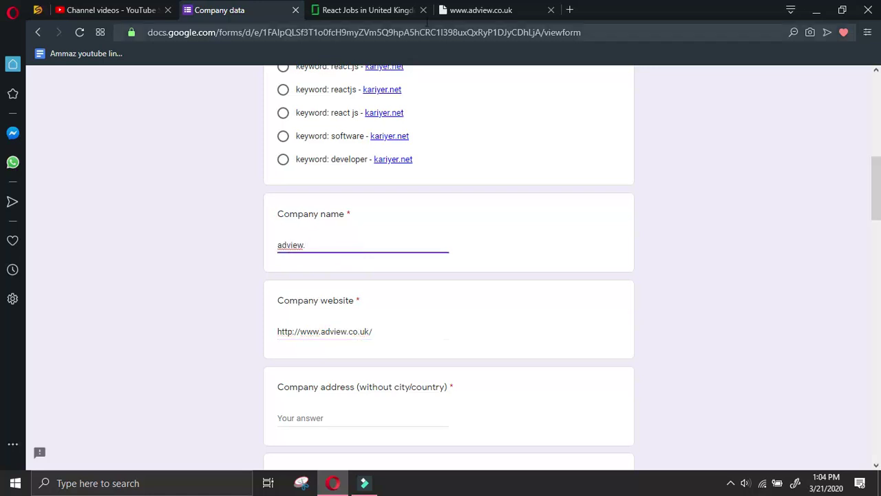
pyautogui.click(456, 6)
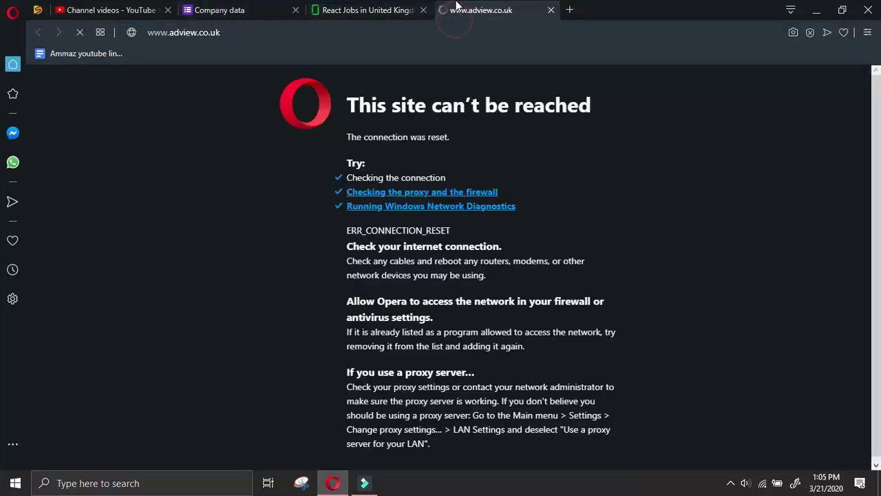
# Stop the adview.co.uk page loading and browse the YouTube channel videos page
pyautogui.click(81, 33)
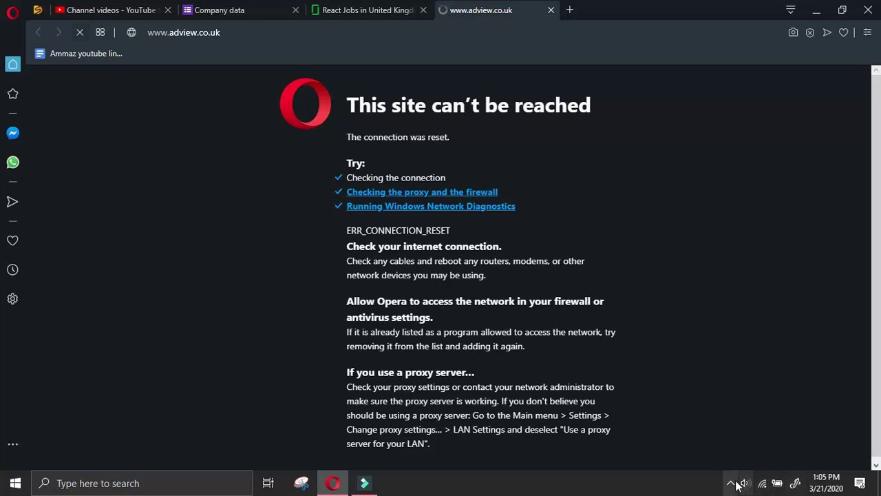
pyautogui.click(125, 9)
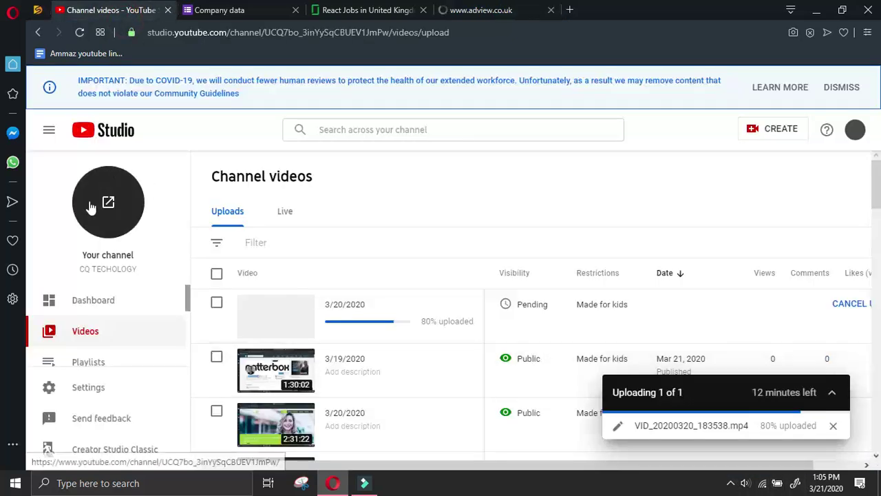
pyautogui.scroll(-10, 556, 206)
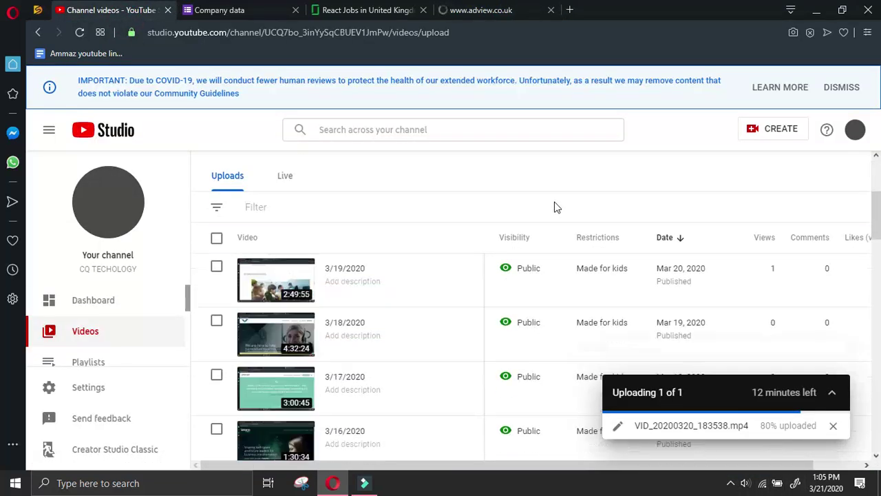
pyautogui.scroll(2, 453, 327)
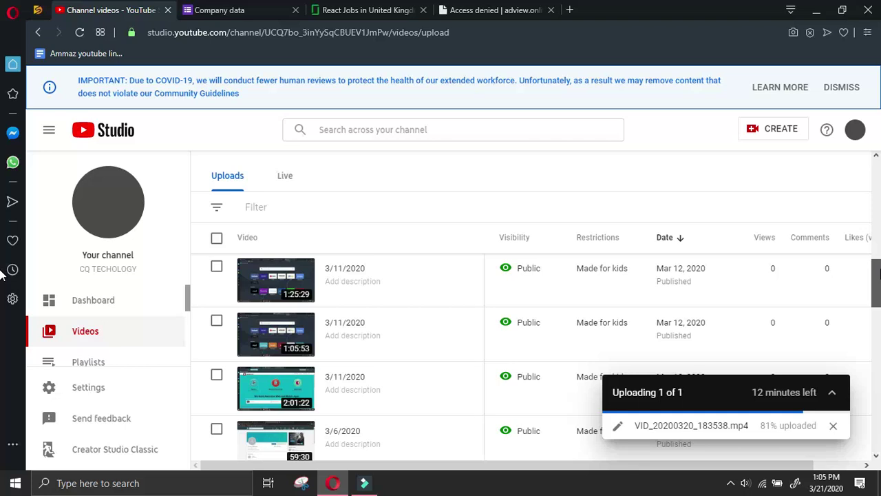
pyautogui.scroll(2, 4, 273)
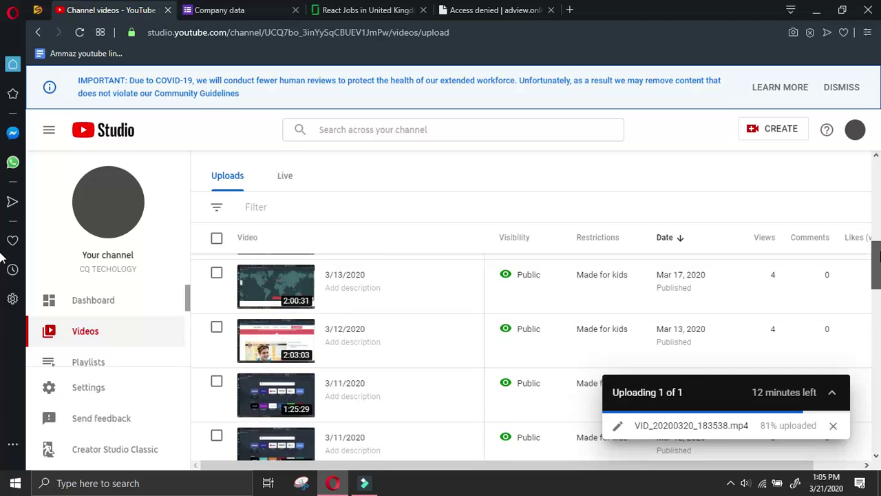
pyautogui.scroll(1, 2, 256)
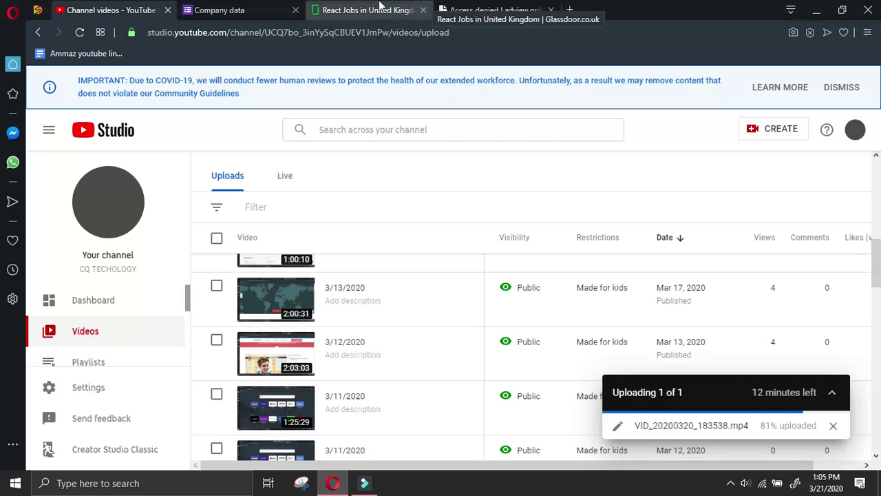
# Reload the access-denied adview.online page, close it, and scroll the Glassdoor React listings
pyautogui.click(517, 14)
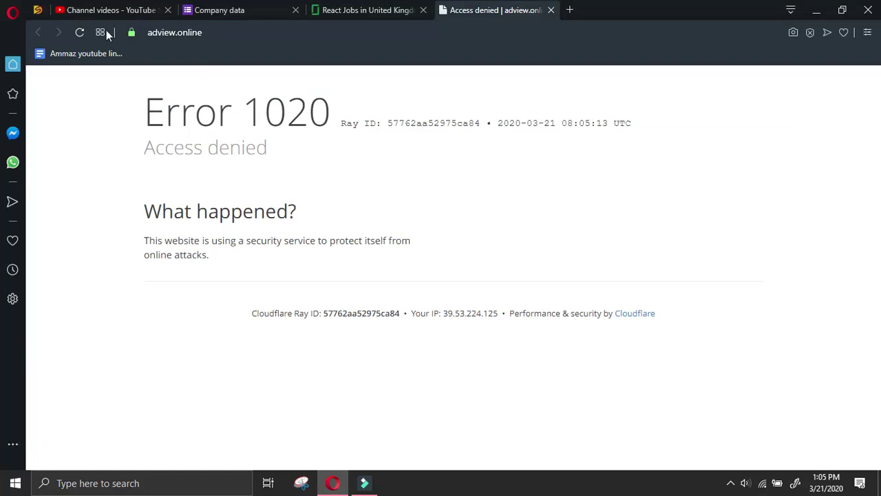
pyautogui.click(80, 34)
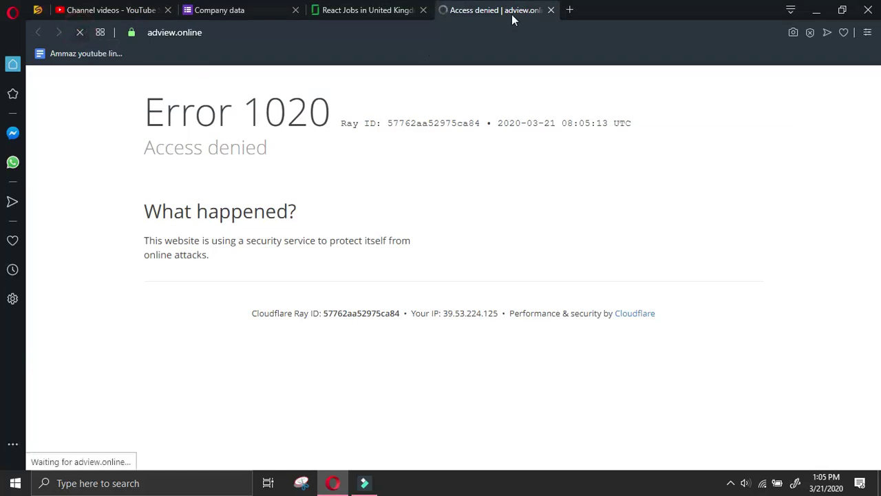
pyautogui.click(550, 11)
pyautogui.scroll(-2, 218, 371)
pyautogui.scroll(-8, 219, 372)
pyautogui.scroll(-1, 227, 372)
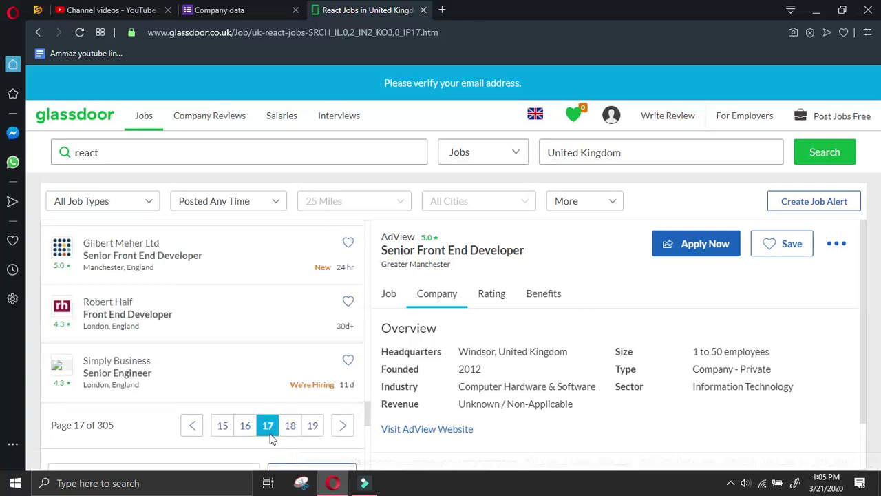
# Copy the company website link from Glassdoor's Simply Business Senior Engineer company overview
pyautogui.click(197, 366)
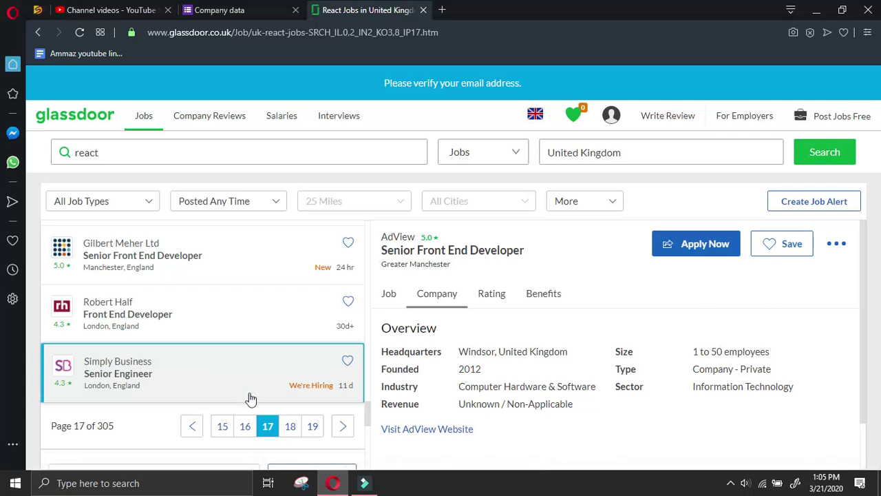
pyautogui.click(440, 365)
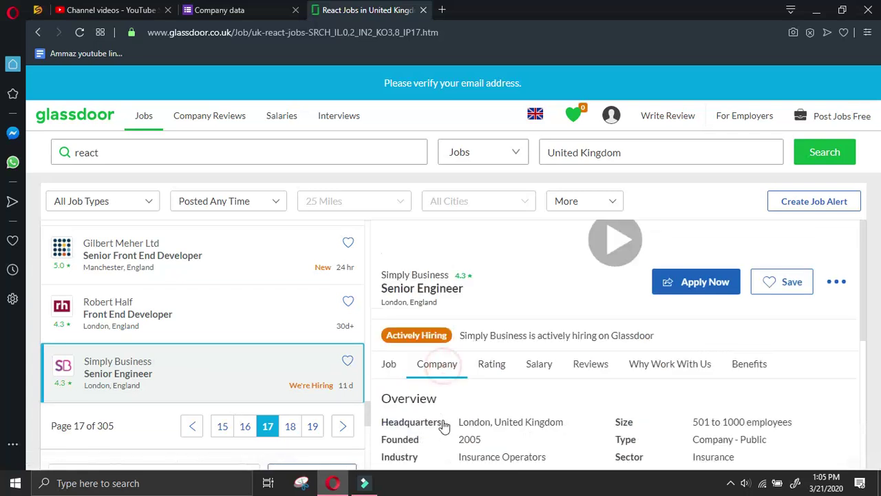
pyautogui.rightClick(442, 375)
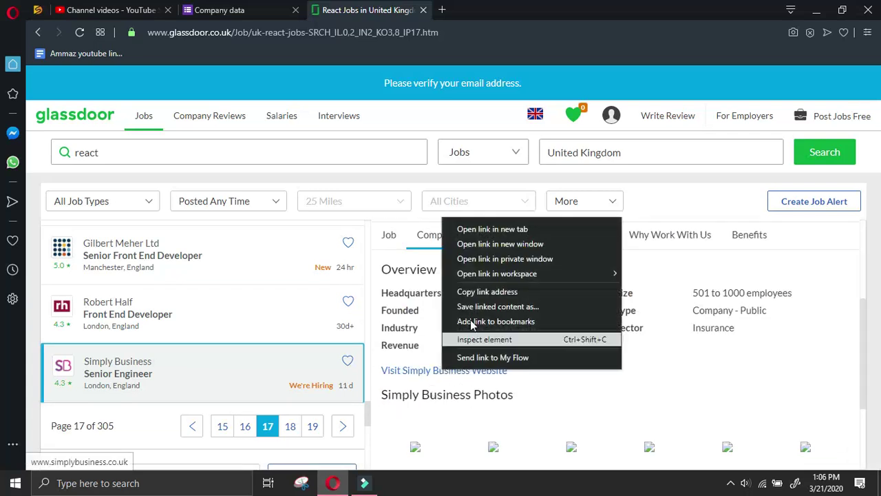
pyautogui.click(482, 291)
pyautogui.click(218, 10)
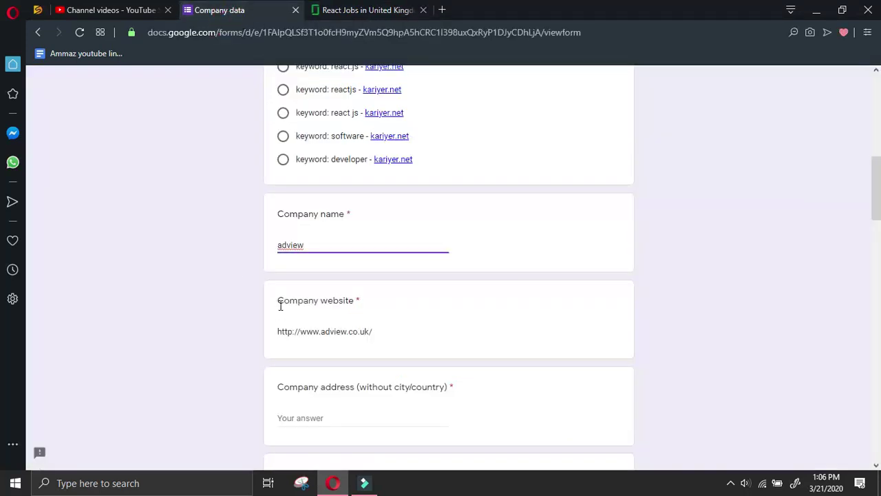
pyautogui.scroll(-2, 312, 321)
pyautogui.click(334, 290)
pyautogui.hotkey('ctrl', 'v')
pyautogui.moveTo(379, 289); pyautogui.dragTo(326, 290)
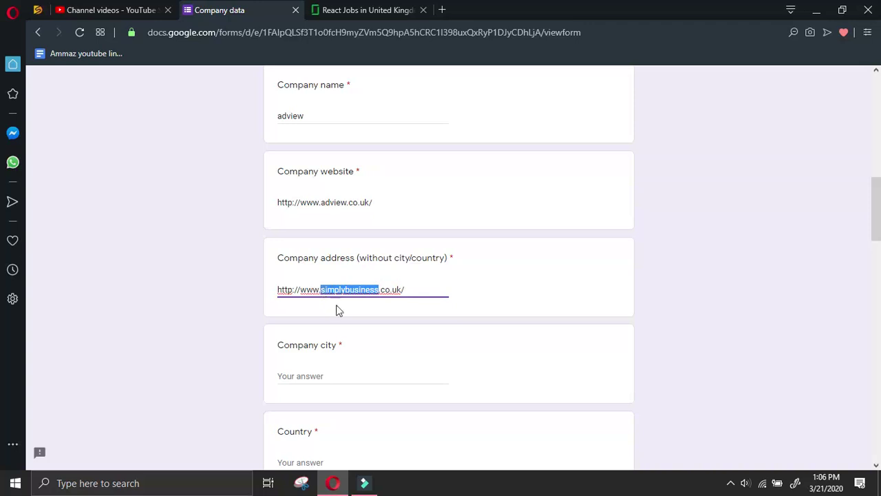
pyautogui.click(328, 379)
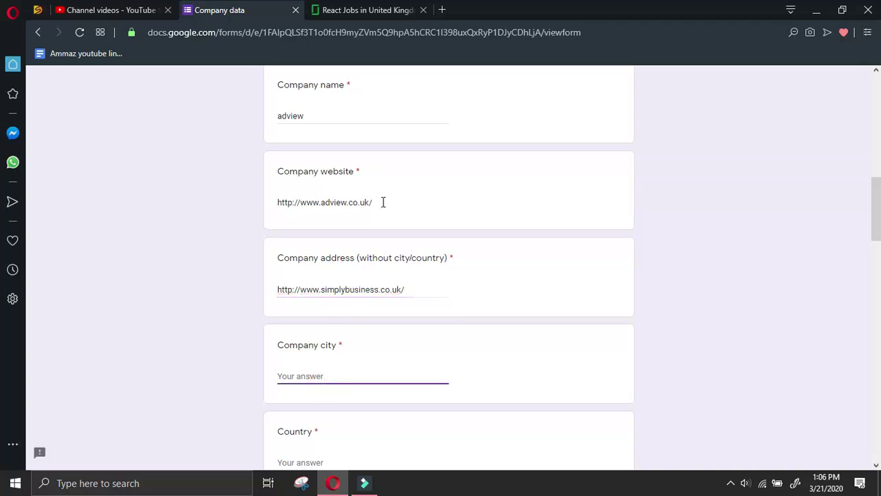
pyautogui.tripleClick(415, 285)
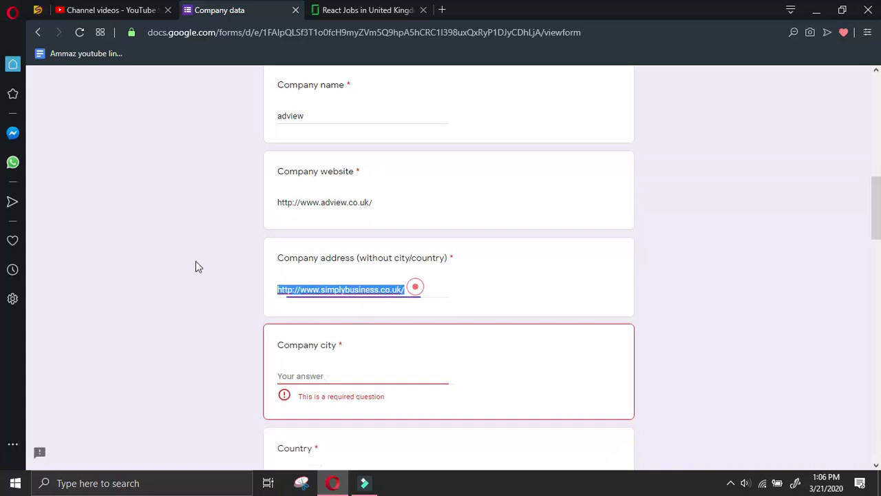
pyautogui.hotkey('ctrl', 'c')
pyautogui.tripleClick(379, 203)
pyautogui.hotkey('ctrl', 'v')
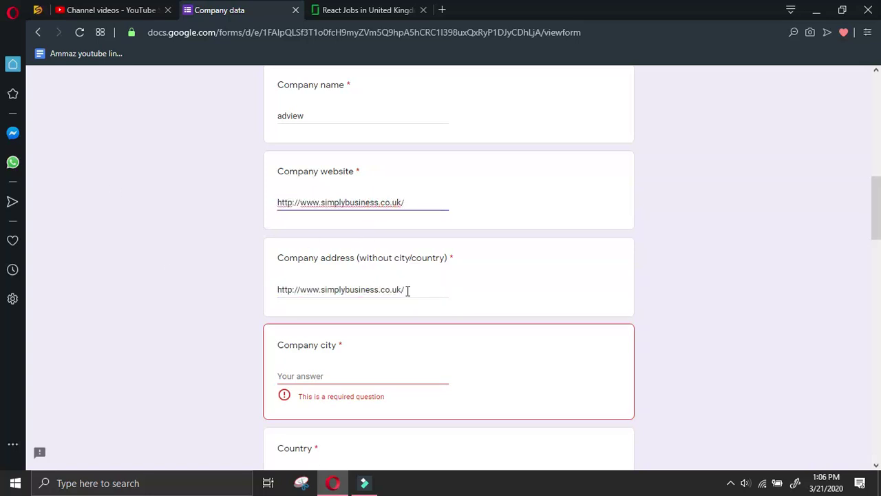
# Clear the Company address answer and change the company name from adview to simplybusiness
pyautogui.tripleClick(407, 290)
pyautogui.press('BackSpace')
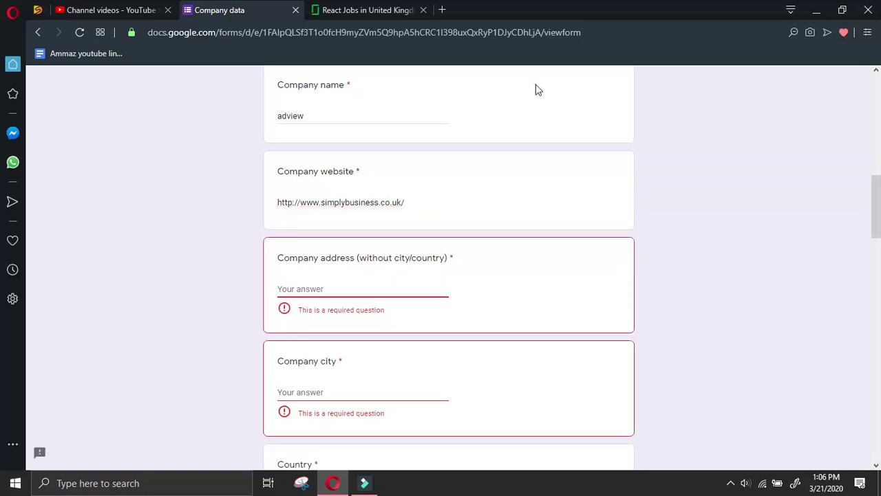
pyautogui.doubleClick(363, 201)
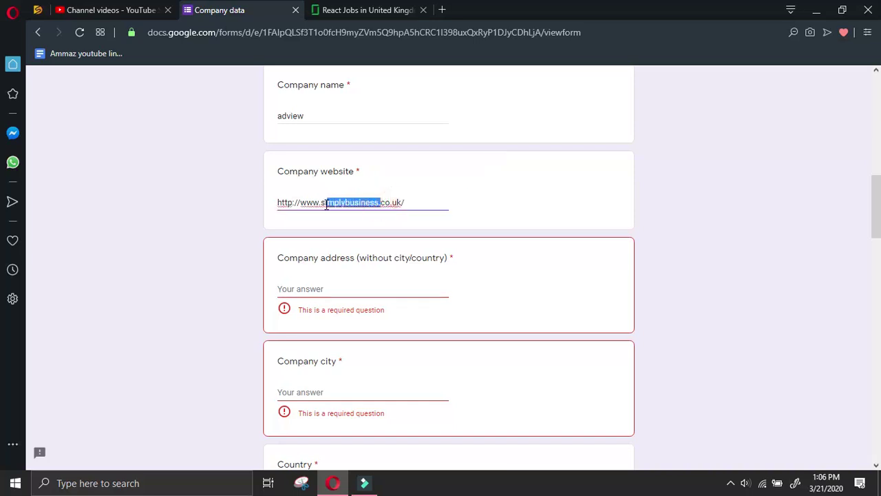
pyautogui.hotkey('ctrl', 'c')
pyautogui.doubleClick(371, 115)
pyautogui.hotkey('ctrl', 'v')
pyautogui.press('BackSpace')
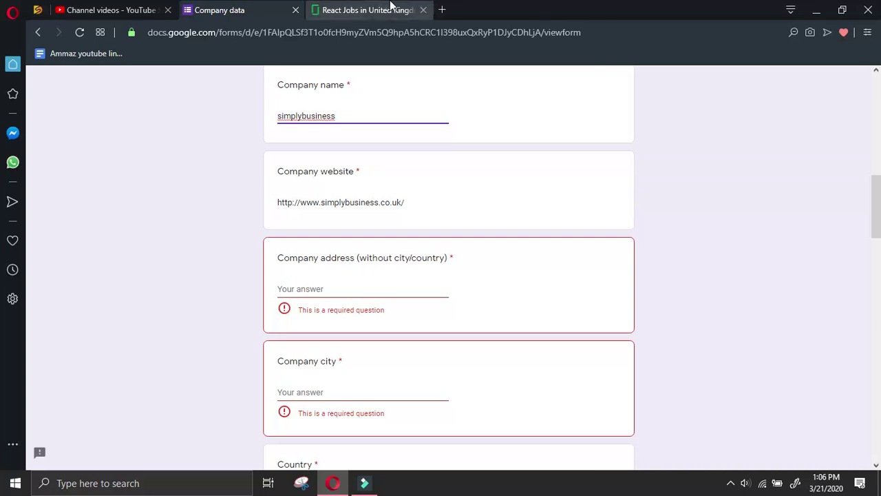
pyautogui.click(392, 8)
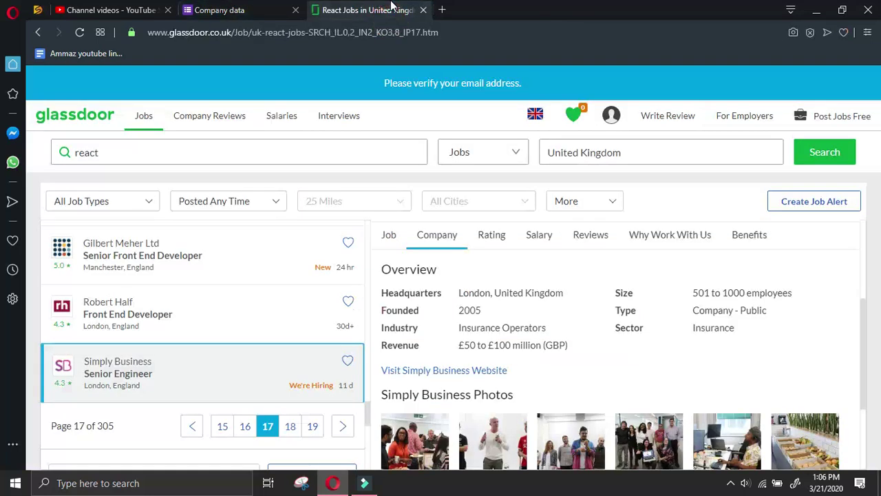
pyautogui.scroll(-3, 554, 256)
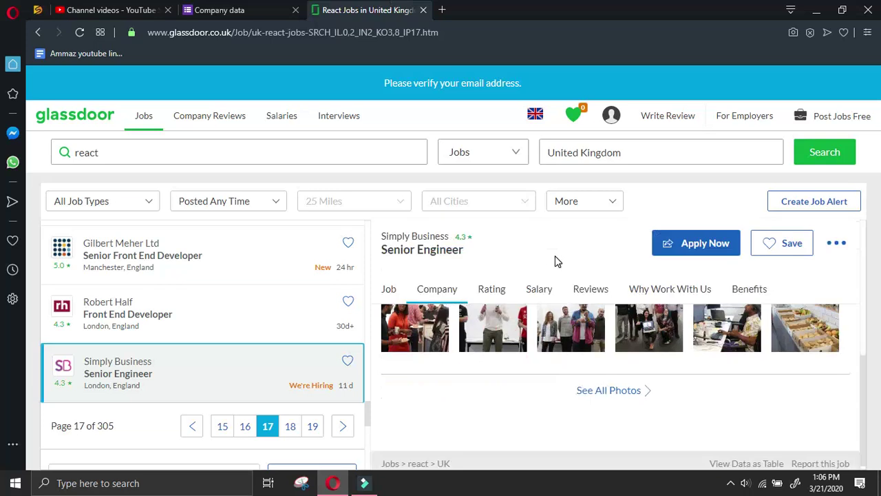
pyautogui.scroll(2, 443, 378)
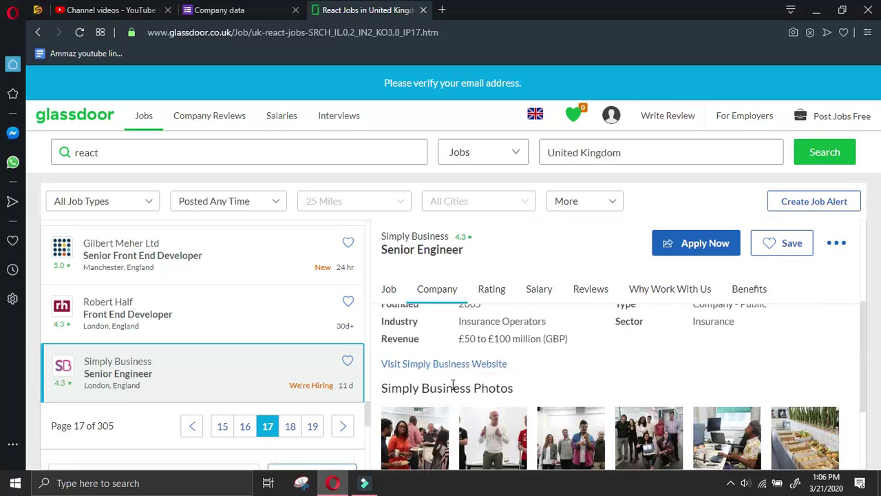
pyautogui.click(455, 365)
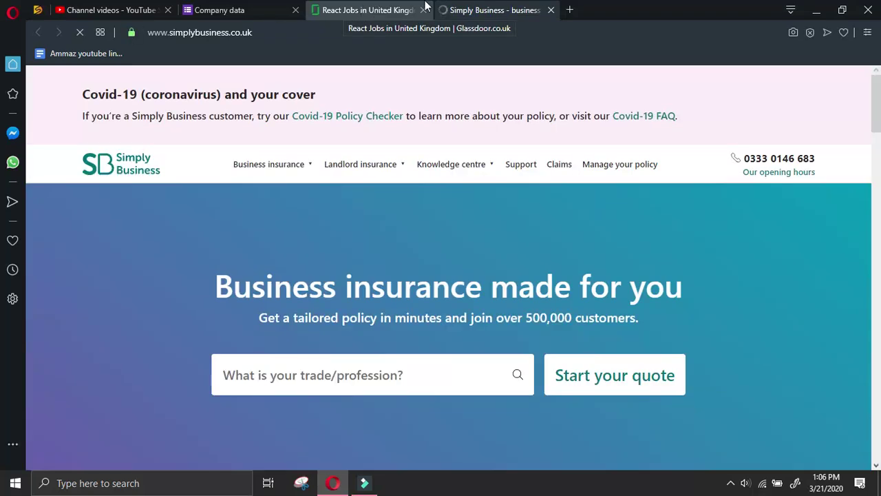
# Select the London office address lines under ADDRESS in the Simply Business website footer
pyautogui.moveTo(879, 110); pyautogui.dragTo(878, 165)
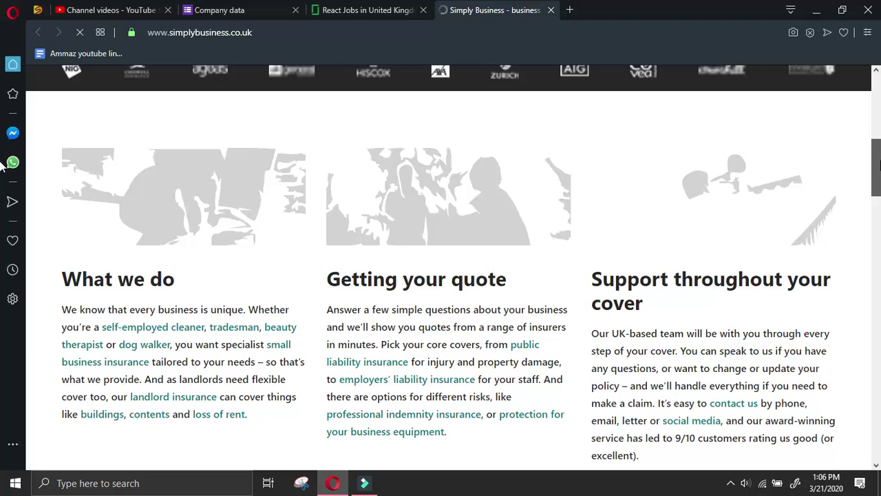
pyautogui.scroll(-5, 566, 187)
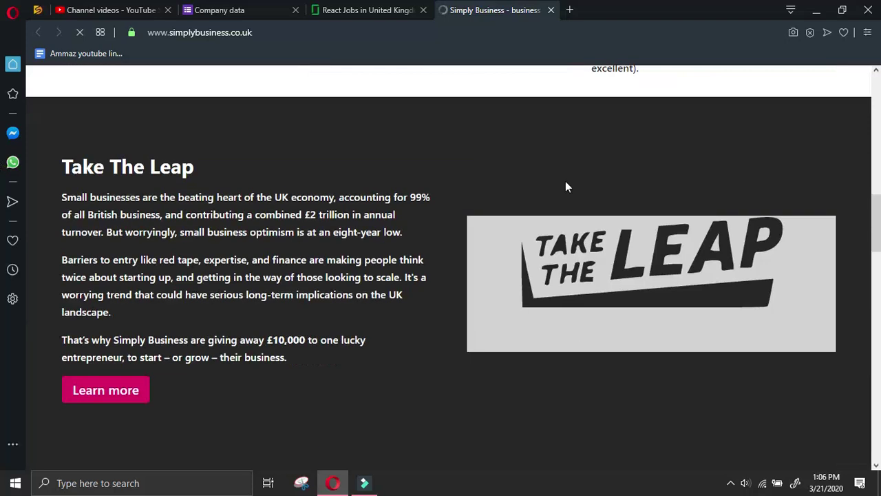
pyautogui.scroll(-10, 567, 187)
pyautogui.scroll(-6, 627, 191)
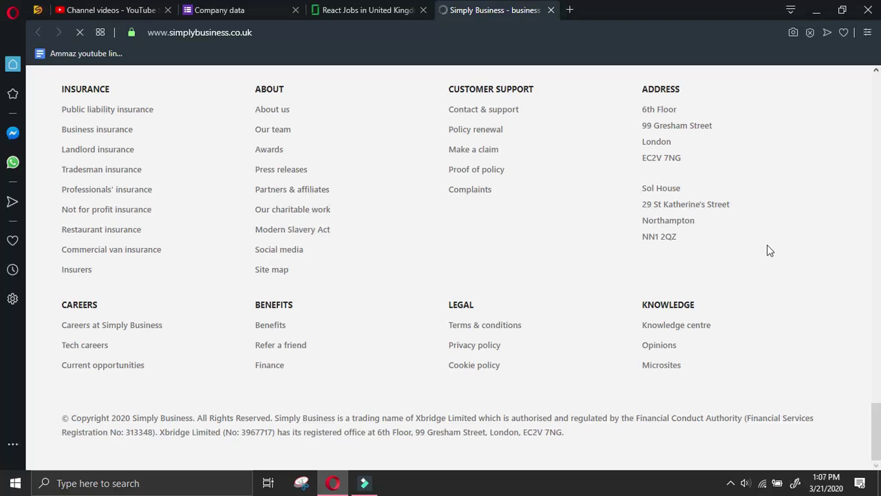
pyautogui.scroll(2, 771, 249)
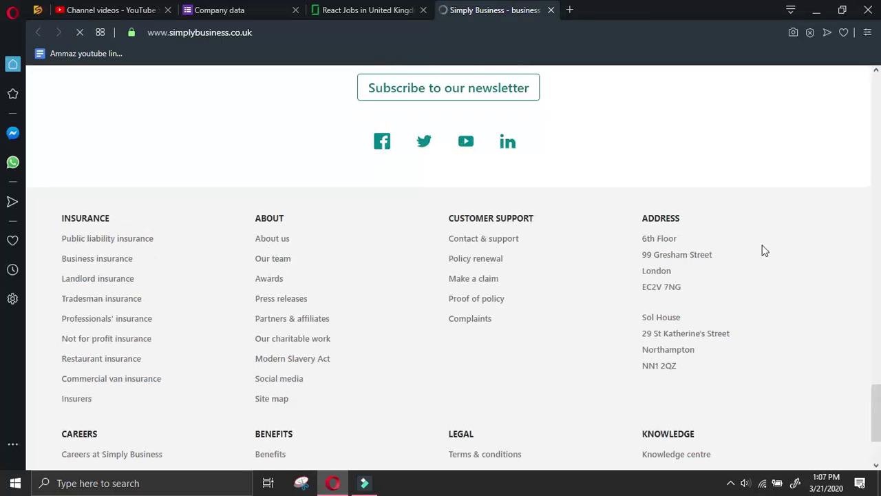
pyautogui.moveTo(644, 241); pyautogui.dragTo(686, 297)
pyautogui.click(688, 292)
pyautogui.moveTo(642, 237); pyautogui.dragTo(699, 289)
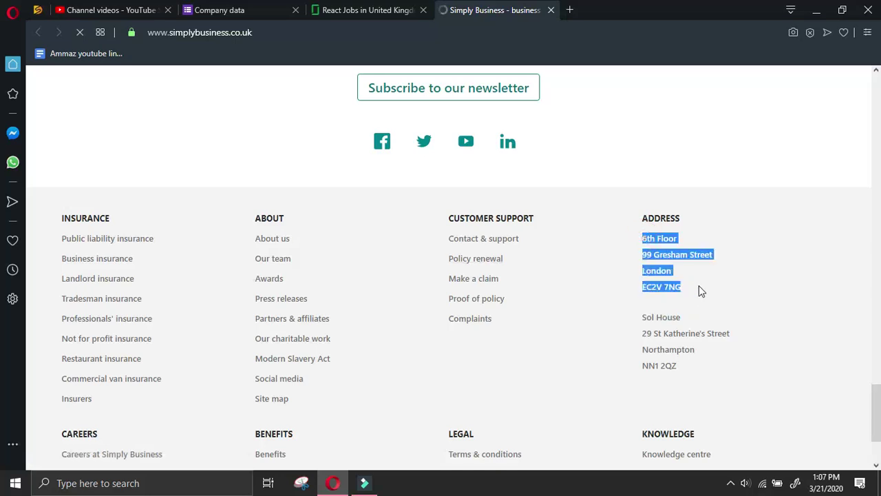
pyautogui.click(218, 10)
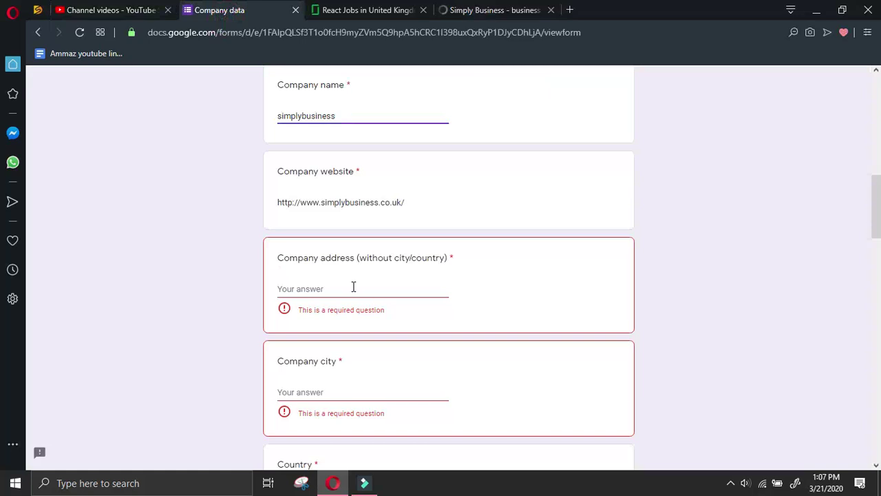
# Paste the London office address into Company address, removing the word London from it
pyautogui.click(353, 285)
pyautogui.hotkey('ctrl', 'v')
pyautogui.moveTo(412, 289); pyautogui.dragTo(383, 290)
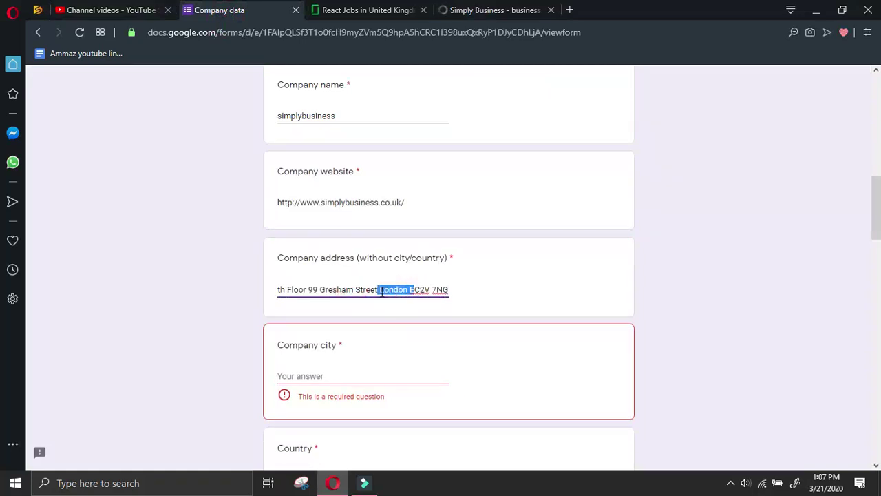
pyautogui.click(546, 277)
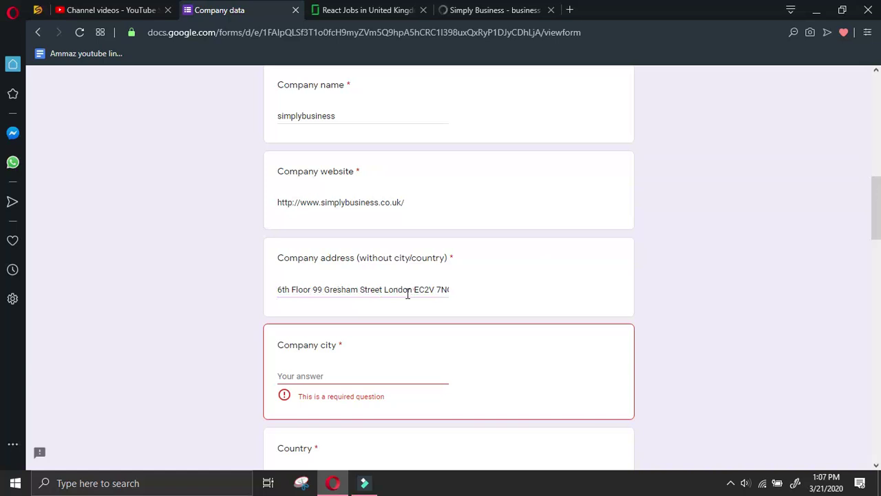
pyautogui.moveTo(415, 289); pyautogui.dragTo(385, 290)
pyautogui.press('BackSpace')
pyautogui.click(400, 371)
pyautogui.hotkey('ctrl', 'v')
pyautogui.scroll(-2, 400, 372)
pyautogui.hotkey('ctrl', 'z')
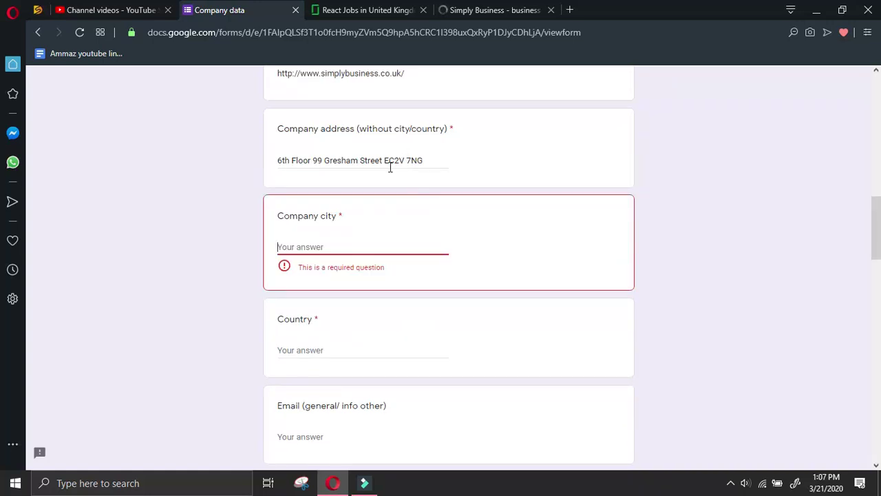
pyautogui.click(386, 165)
pyautogui.hotkey('ctrl', 'z')
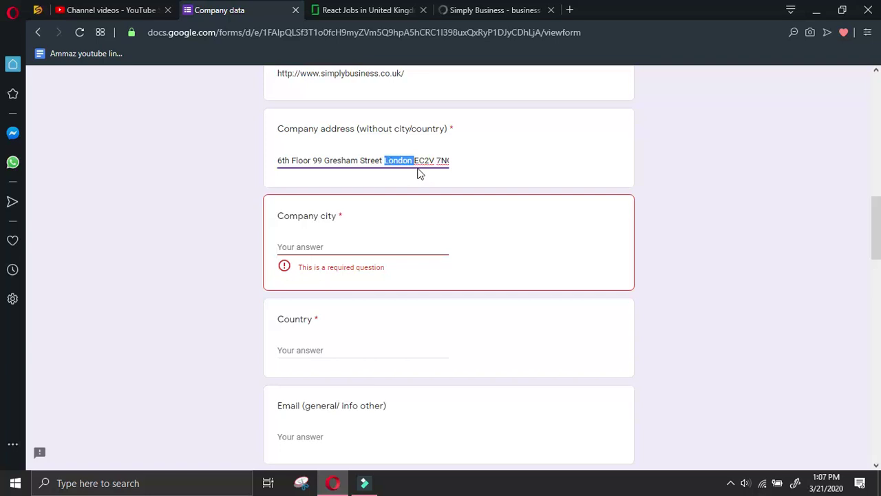
pyautogui.press('BackSpace')
# Set Company city to London and Country to UK
pyautogui.click(403, 245)
pyautogui.hotkey('ctrl', 'v')
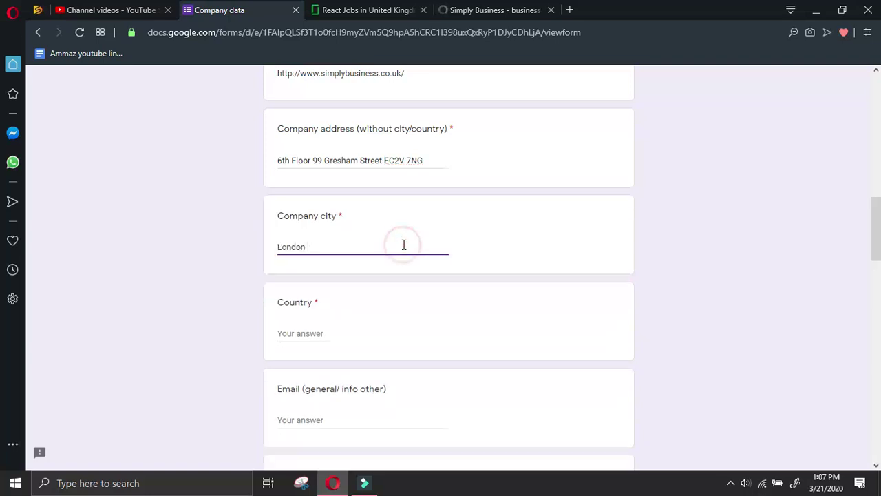
pyautogui.scroll(-2, 371, 234)
pyautogui.click(342, 208)
pyautogui.write('UK')
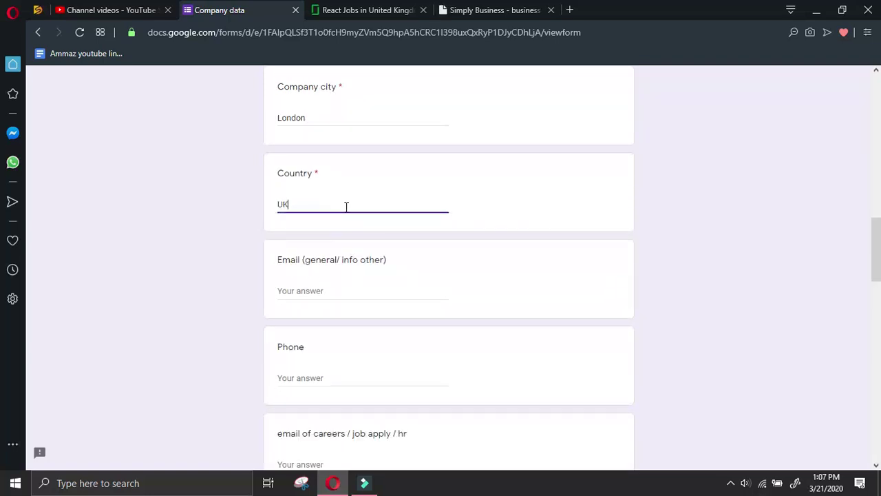
# Copy the Sol House Northampton address from the footer into All other details
pyautogui.click(498, 14)
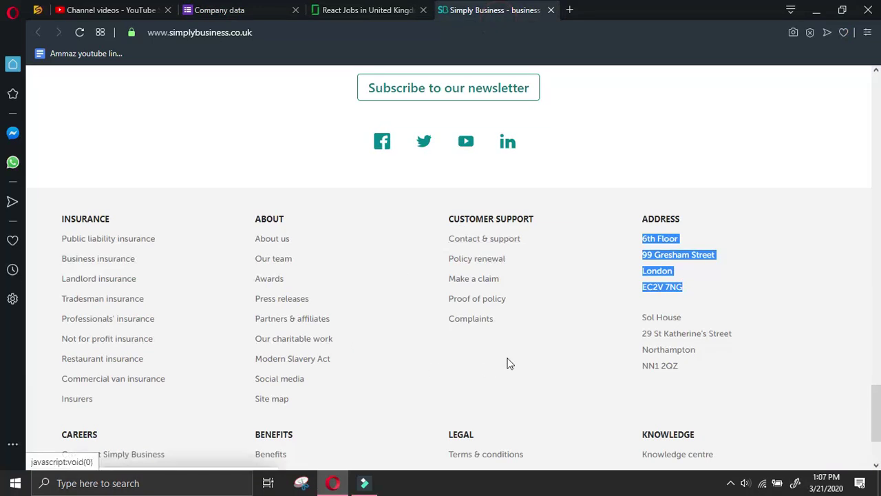
pyautogui.click(507, 358)
pyautogui.moveTo(647, 317); pyautogui.dragTo(702, 367)
pyautogui.hotkey('ctrl', 'c')
pyautogui.click(236, 10)
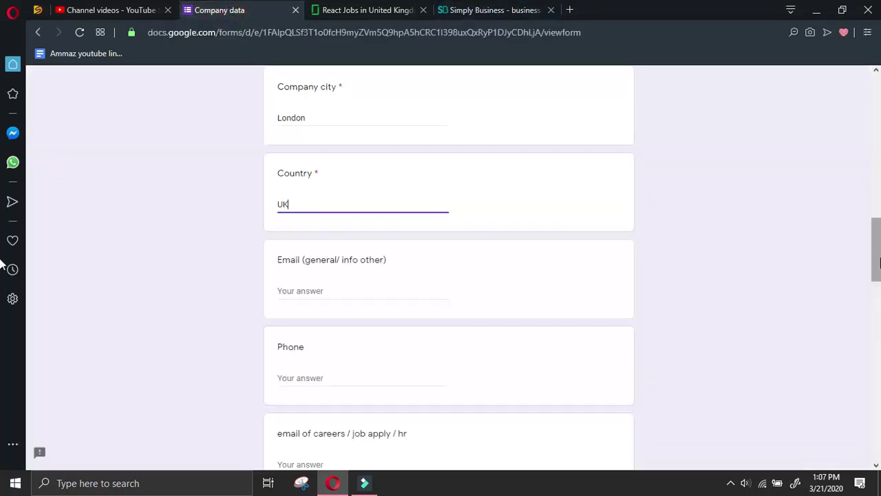
pyautogui.scroll(-10, 545, 353)
pyautogui.click(542, 336)
pyautogui.hotkey('ctrl', 'v')
# Join the Sol House Northampton address lines into one line, followed by an empty line
pyautogui.click(278, 364)
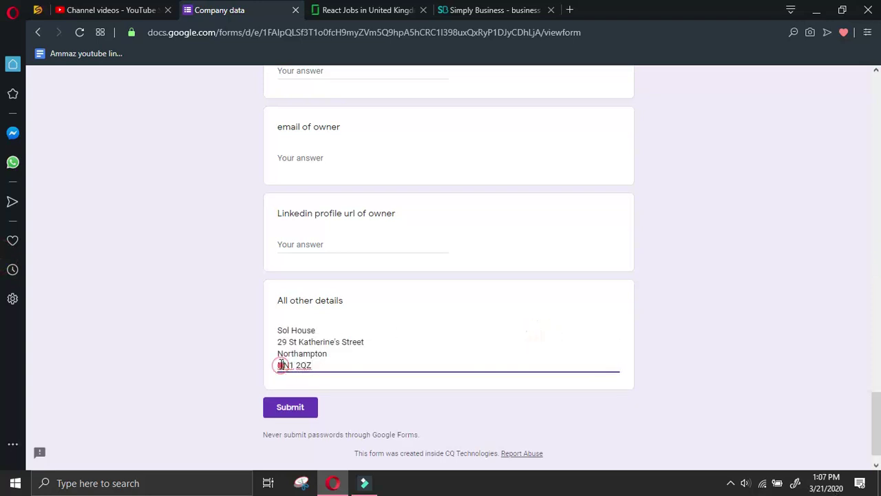
pyautogui.press('BackSpace')
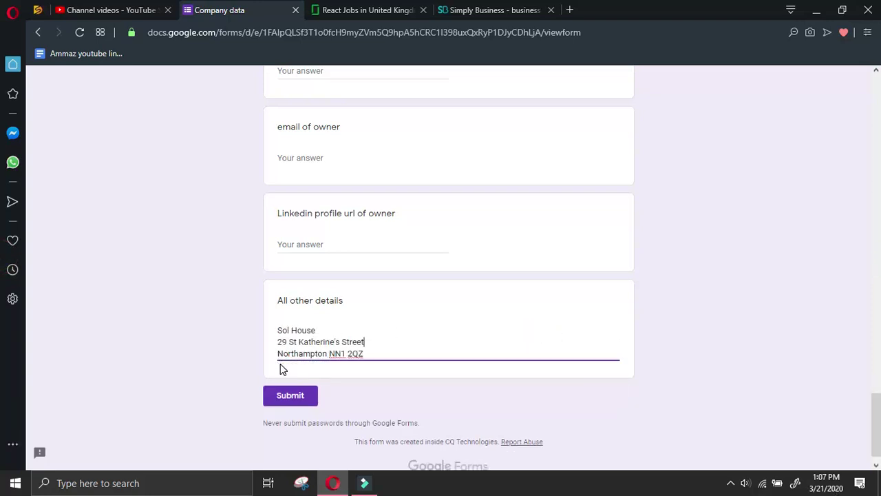
pyautogui.press('BackSpace')
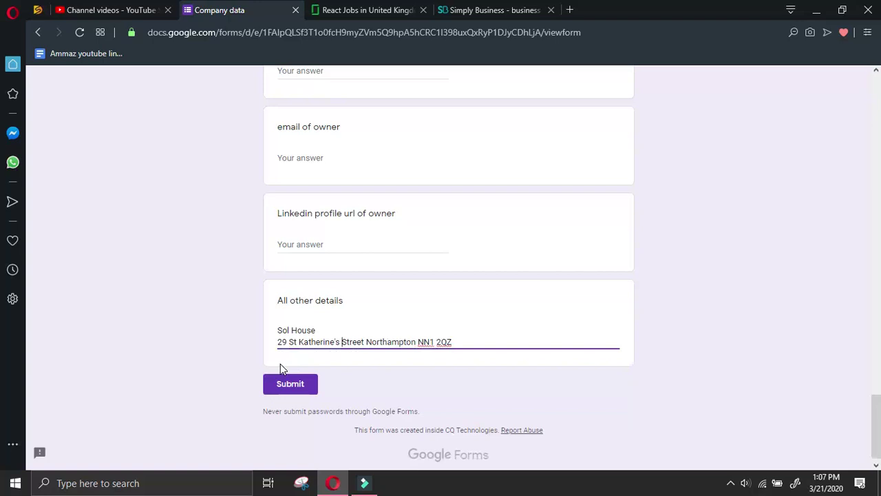
pyautogui.press('Home')
pyautogui.press('BackSpace')
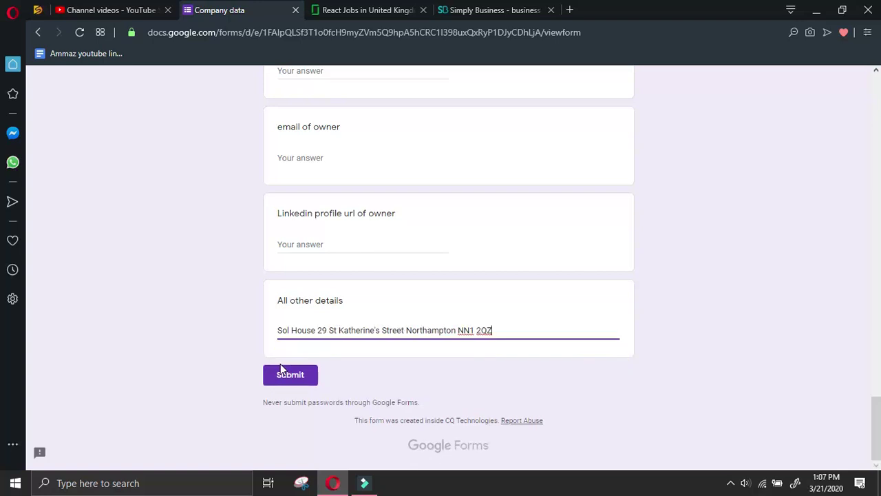
pyautogui.press('Return')
# On the Simply Business website, dismiss the cookie notice and clear the address selection
pyautogui.hotkey('ctrl', 'Tab')
pyautogui.click(261, 336)
pyautogui.click(431, 387)
pyautogui.scroll(-2, 466, 377)
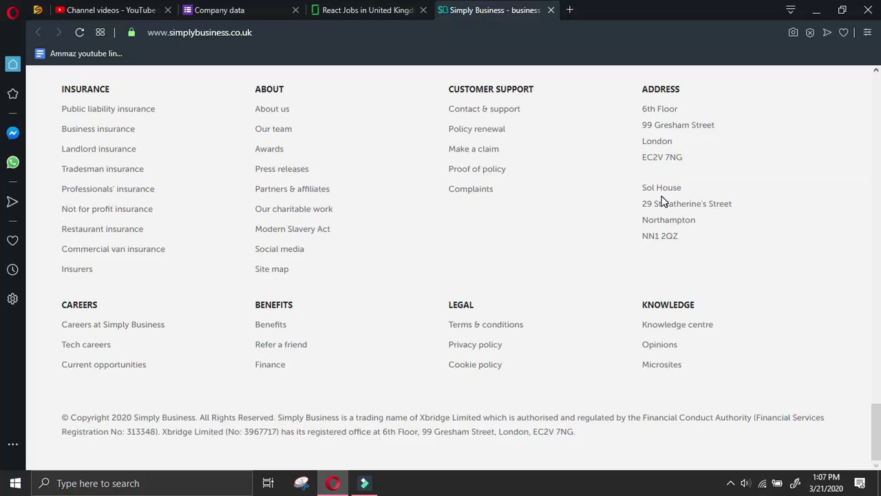
# Open the Simply Business Contact & support page and select the company's phone number
pyautogui.scroll(2, 482, 258)
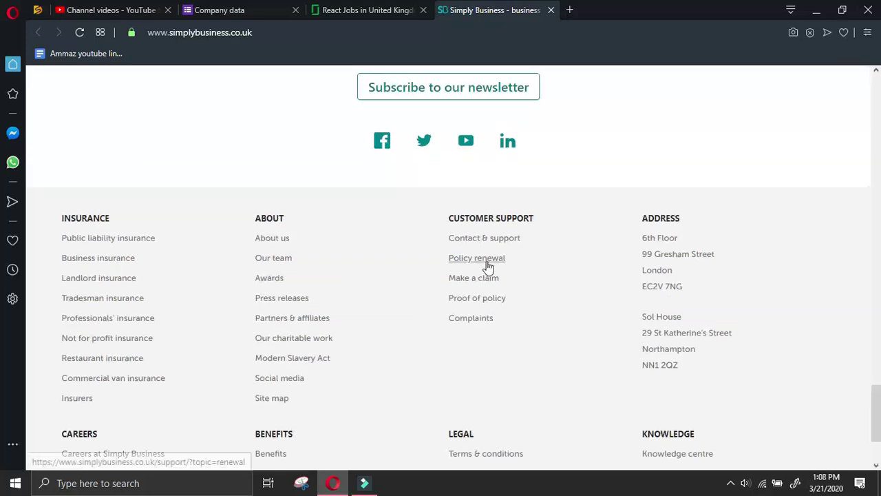
pyautogui.click(274, 238)
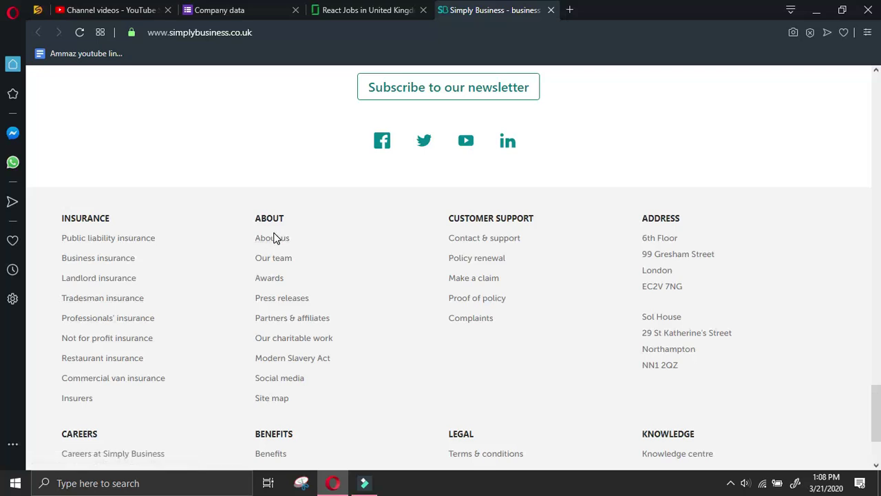
pyautogui.click(495, 239)
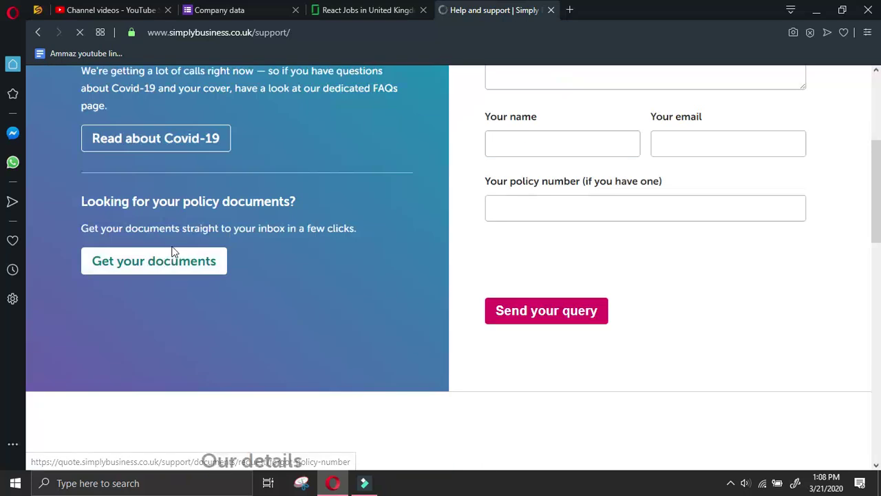
pyautogui.scroll(2, 260, 224)
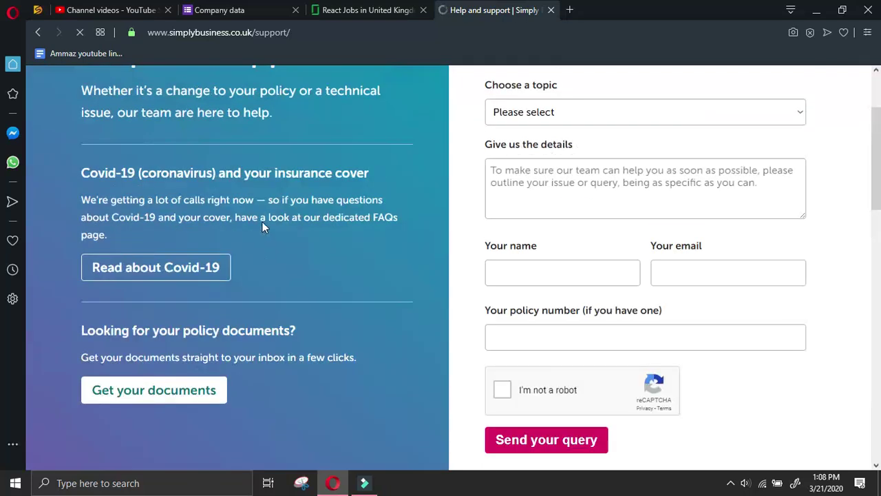
pyautogui.scroll(2, 384, 186)
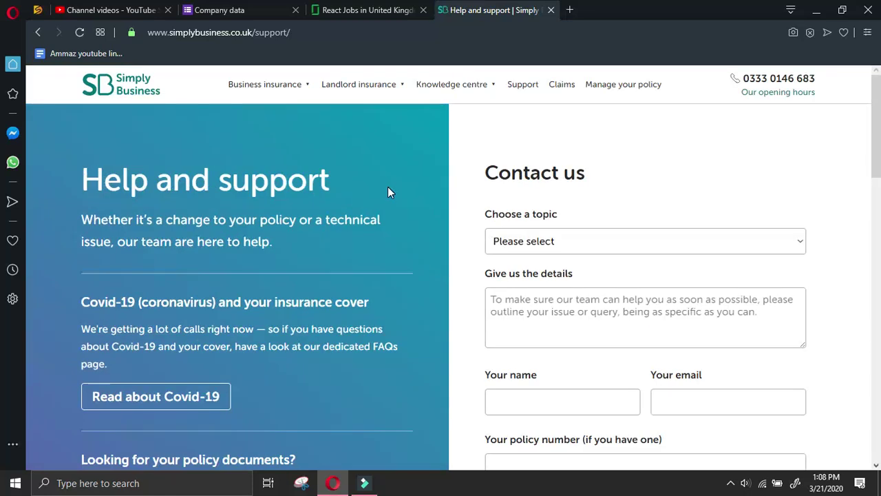
pyautogui.scroll(-10, 388, 186)
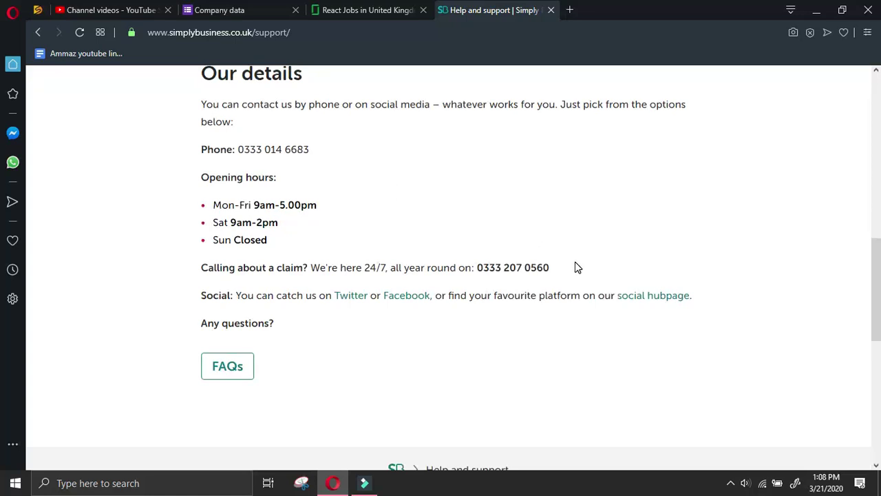
pyautogui.moveTo(319, 151); pyautogui.dragTo(243, 153)
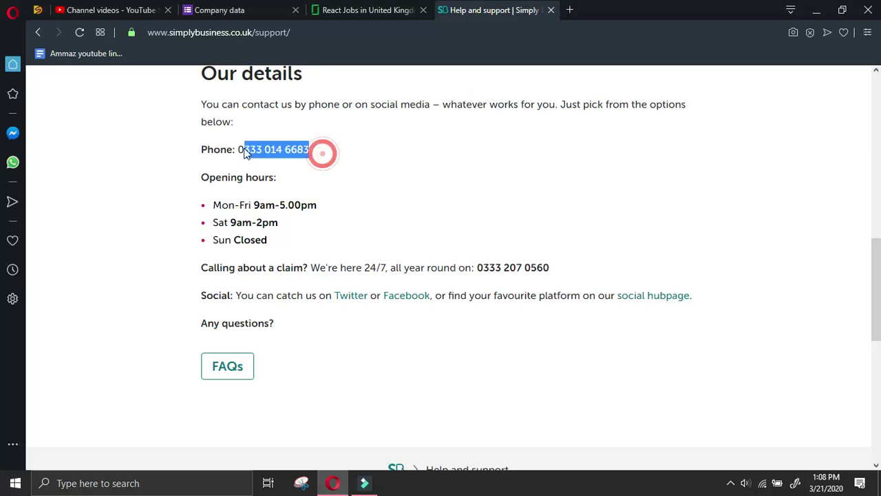
# Paste the copied phone number into the form's Phone answer
pyautogui.click(242, 11)
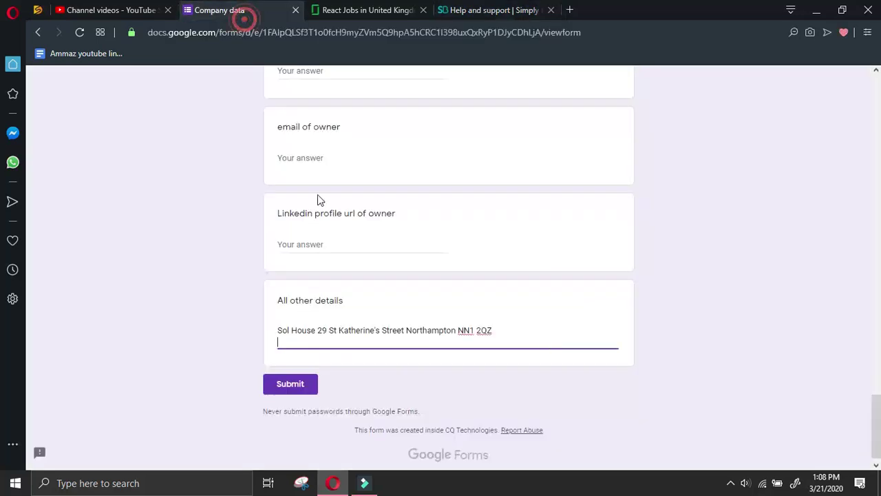
pyautogui.scroll(12, 319, 248)
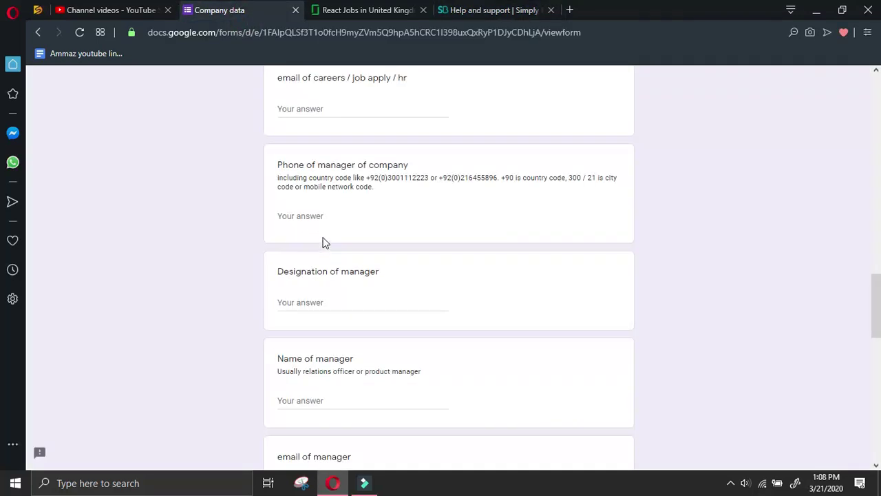
pyautogui.click(326, 276)
pyautogui.hotkey('ctrl', 'v')
pyautogui.click(471, 9)
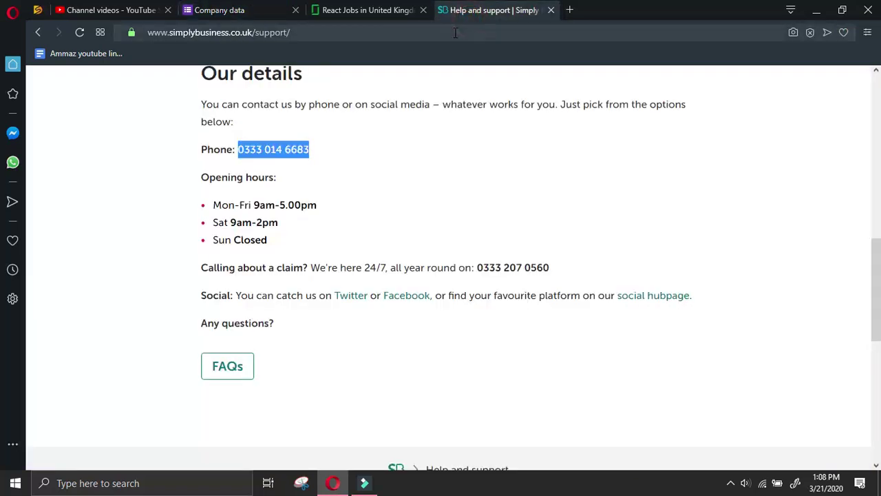
pyautogui.scroll(-4, 397, 309)
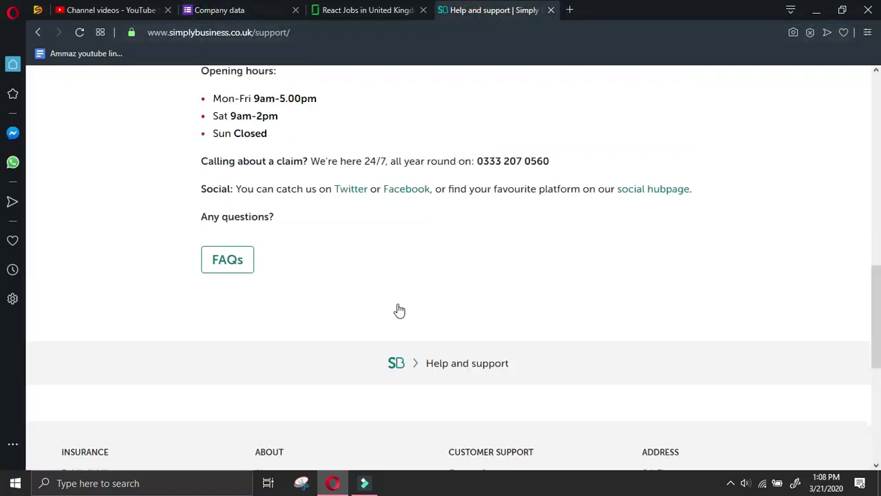
pyautogui.moveTo(433, 211); pyautogui.dragTo(397, 280)
pyautogui.scroll(-3, 397, 279)
pyautogui.click(421, 160)
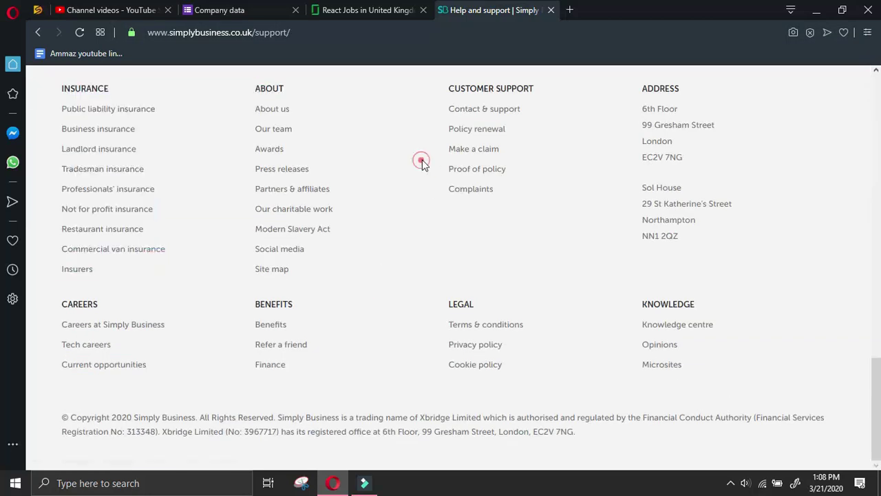
# From the About us page, open the company's LinkedIn page in a new tab
pyautogui.click(275, 114)
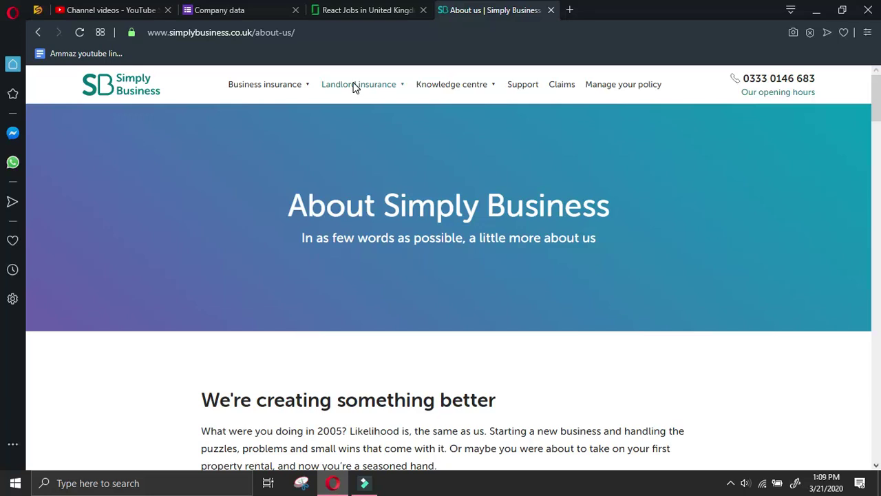
pyautogui.scroll(-4, 403, 69)
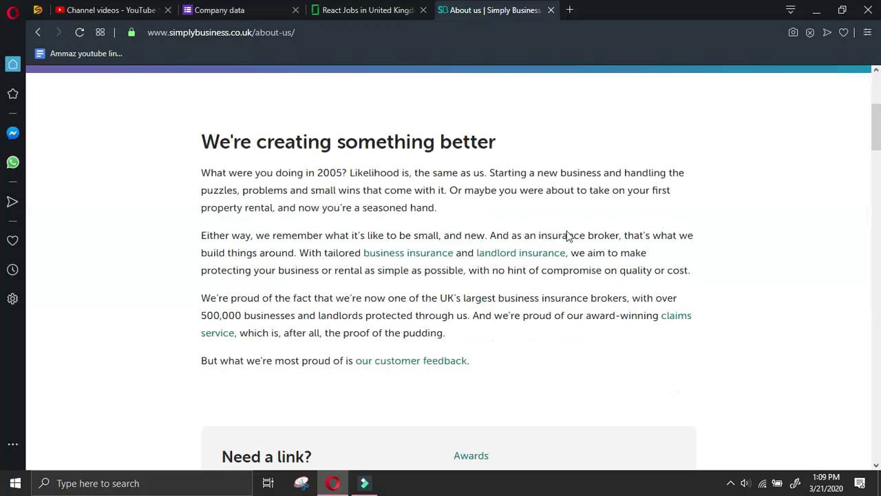
pyautogui.scroll(-4, 716, 203)
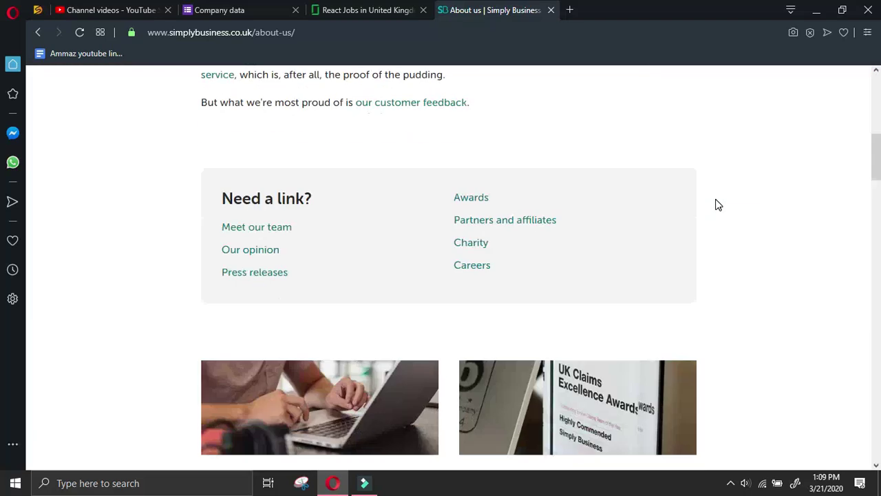
pyautogui.scroll(-8, 613, 248)
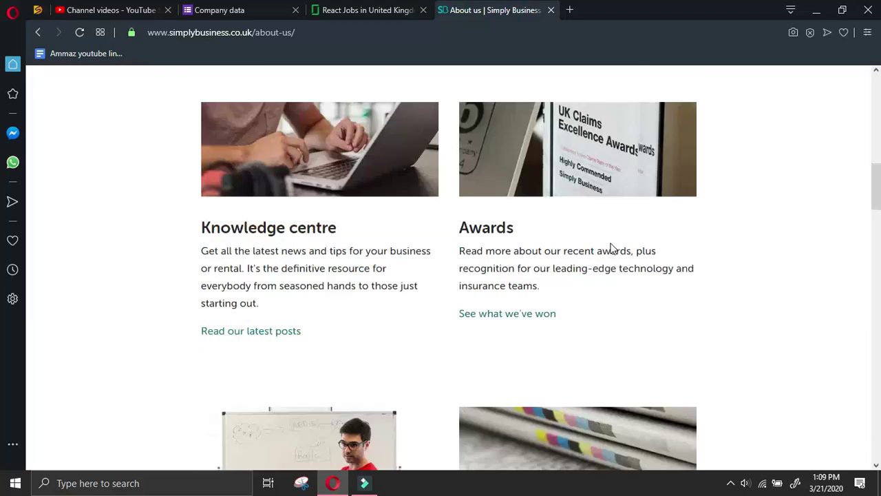
pyautogui.scroll(-15, 616, 235)
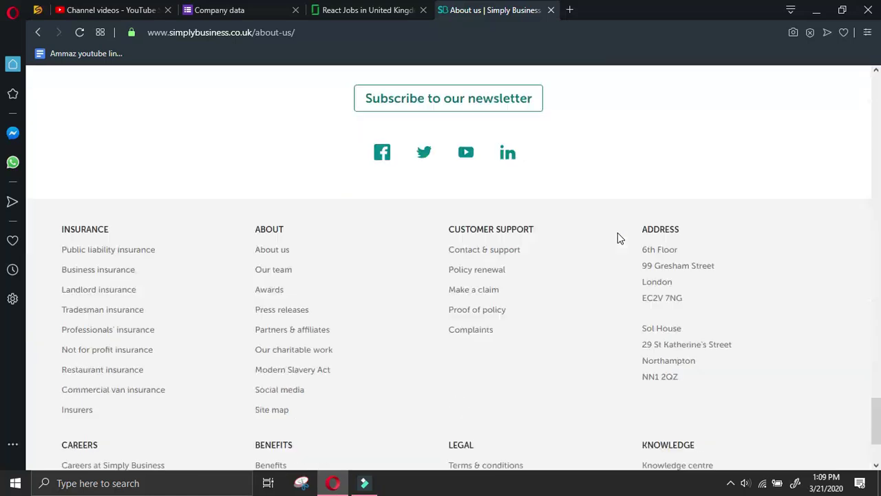
pyautogui.rightClick(502, 125)
pyautogui.click(520, 135)
# Go to Careers at Simply Business and open the Current opportunities jobs board
pyautogui.scroll(-2, 385, 334)
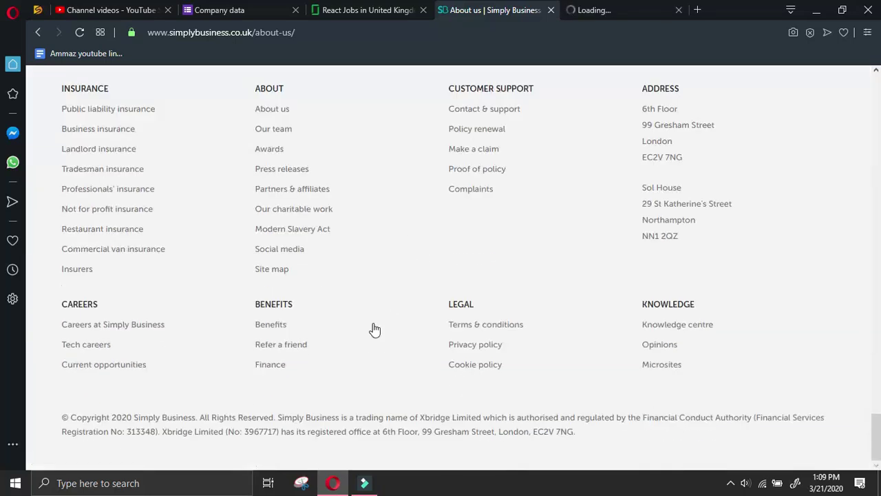
pyautogui.click(142, 326)
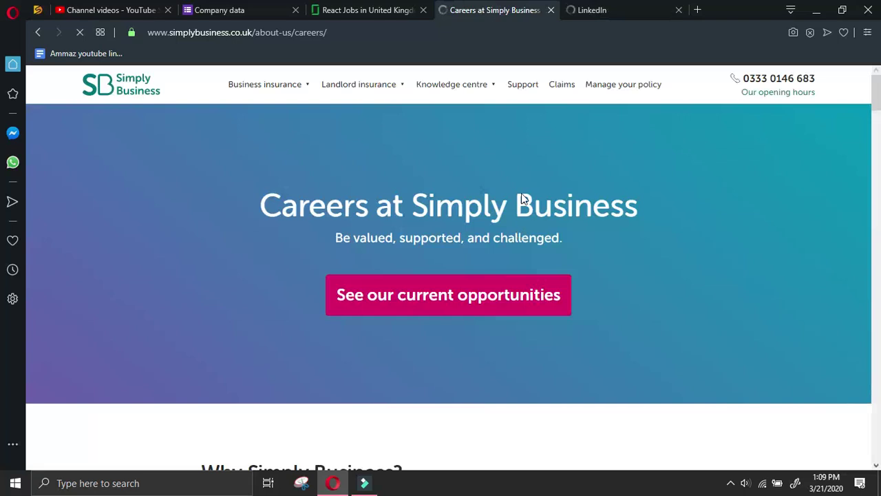
pyautogui.scroll(-3, 478, 268)
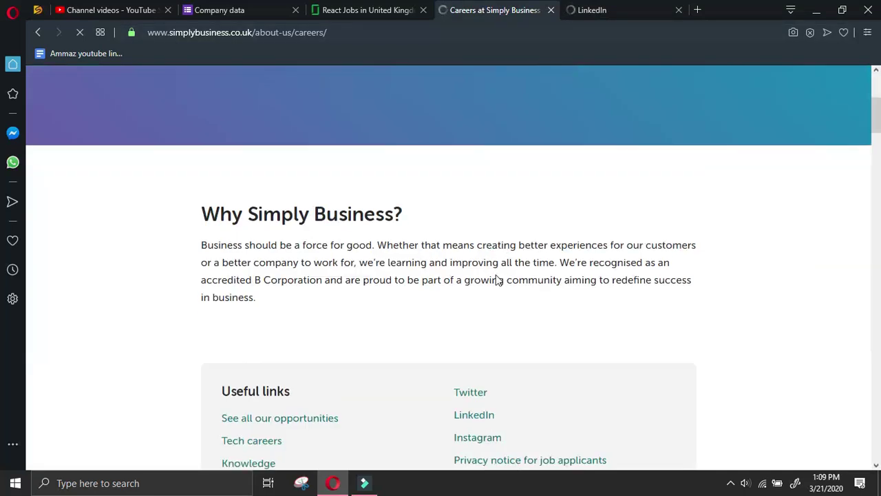
pyautogui.scroll(-5, 498, 301)
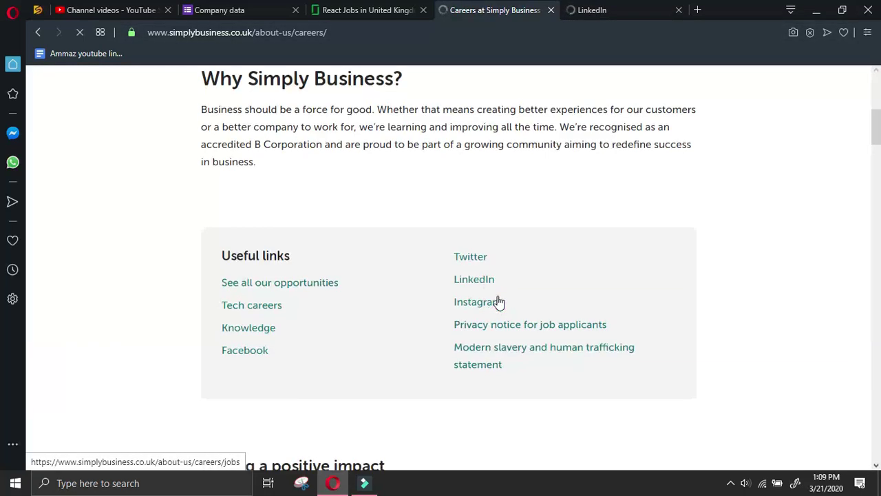
pyautogui.scroll(-5, 499, 301)
pyautogui.scroll(-10, 523, 222)
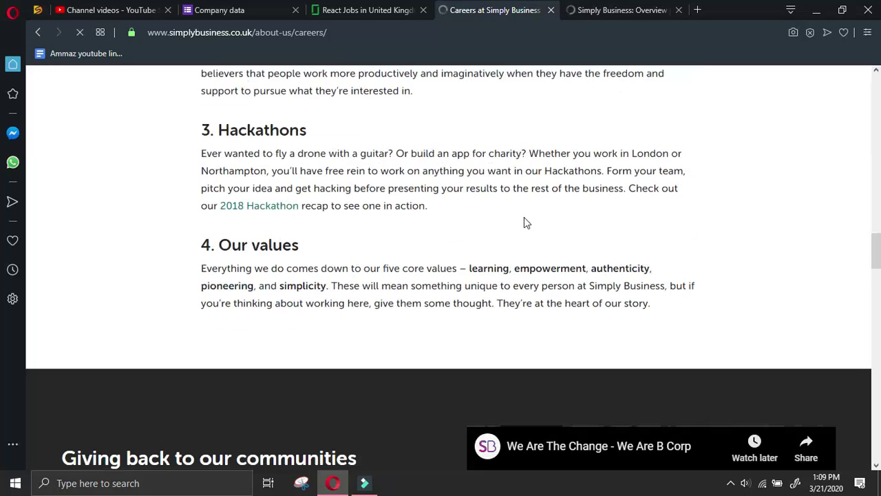
pyautogui.scroll(-7, 524, 222)
pyautogui.click(529, 217)
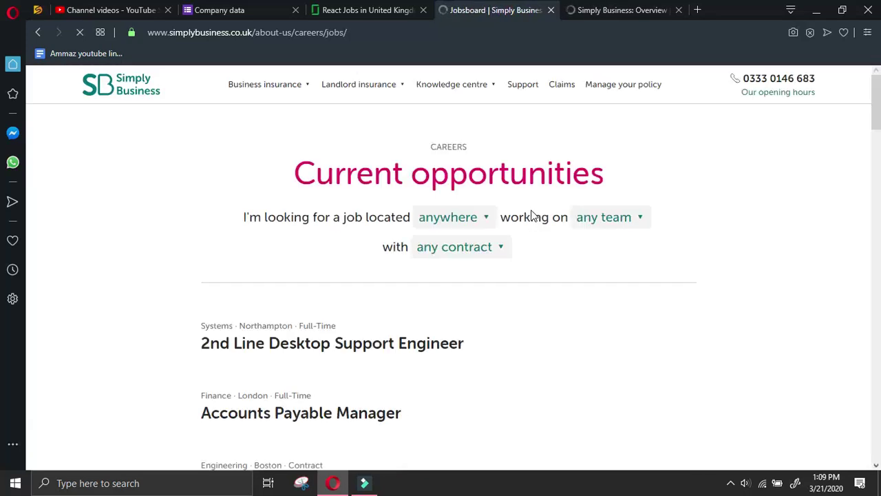
# Open the DevOps Engineer posting from the Simply Business job openings list
pyautogui.scroll(-3, 527, 210)
pyautogui.click(633, 9)
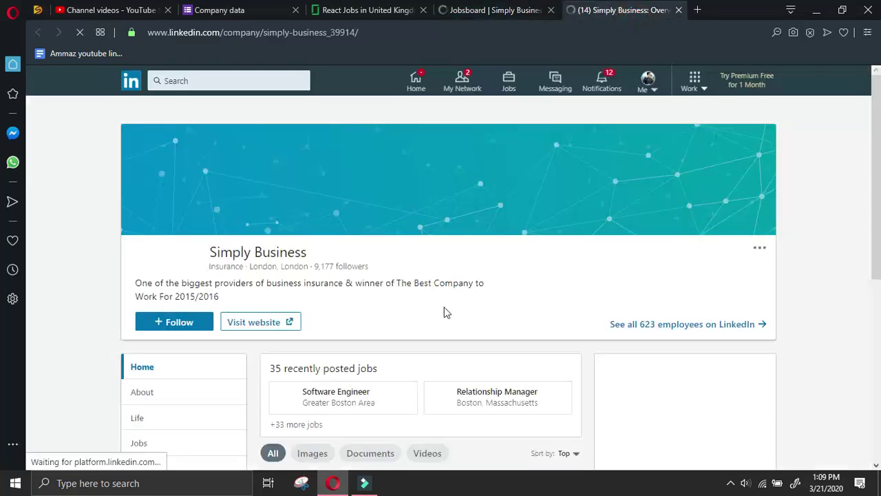
pyautogui.scroll(-2, 198, 273)
pyautogui.click(198, 273)
pyautogui.hotkey('ctrl', 'Tab')
pyautogui.scroll(-5, 404, 270)
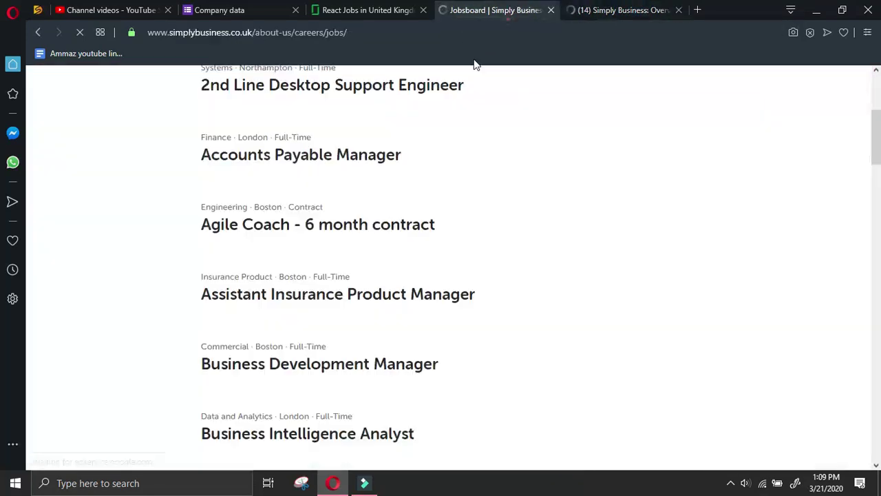
pyautogui.scroll(-7, 462, 242)
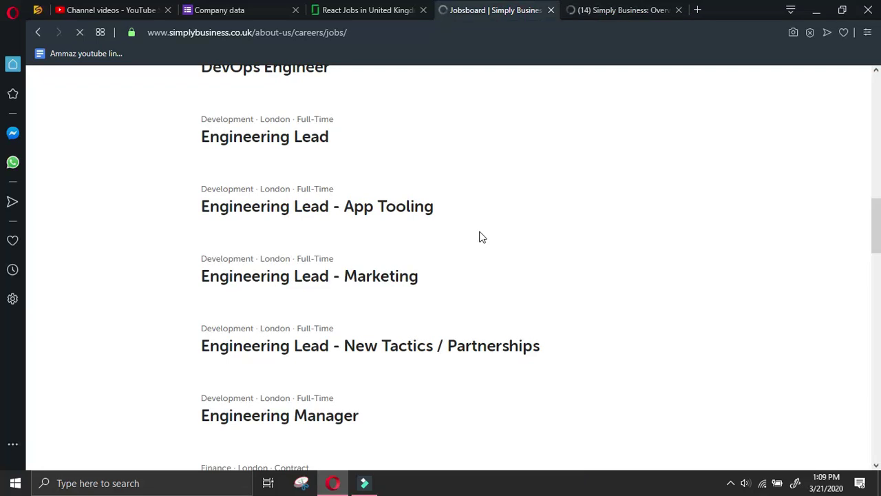
pyautogui.scroll(-7, 482, 236)
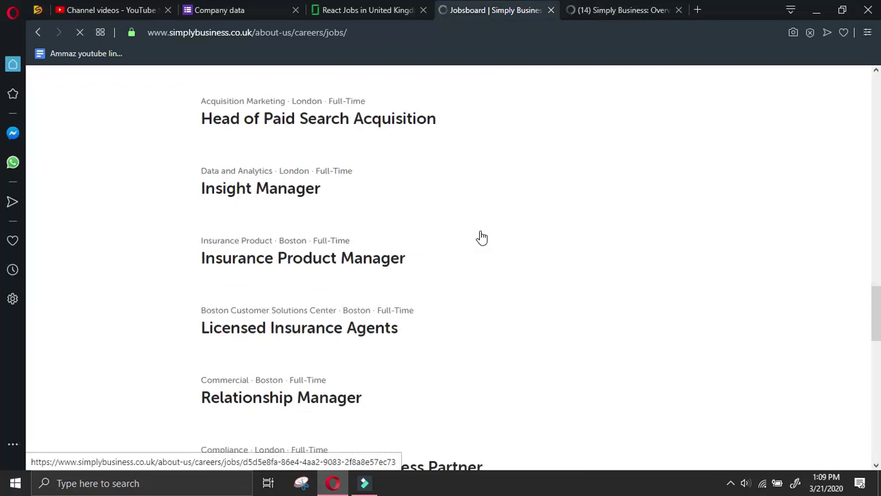
pyautogui.scroll(-2, 482, 237)
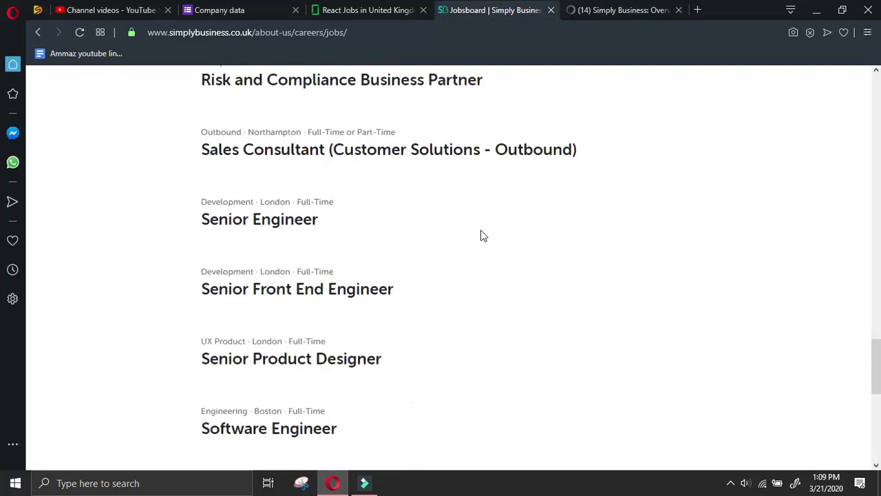
pyautogui.scroll(5, 483, 236)
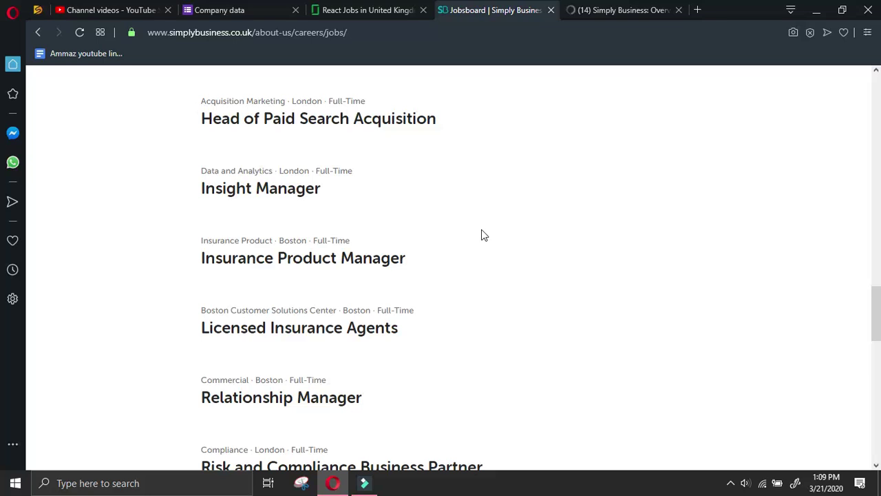
pyautogui.scroll(4, 482, 234)
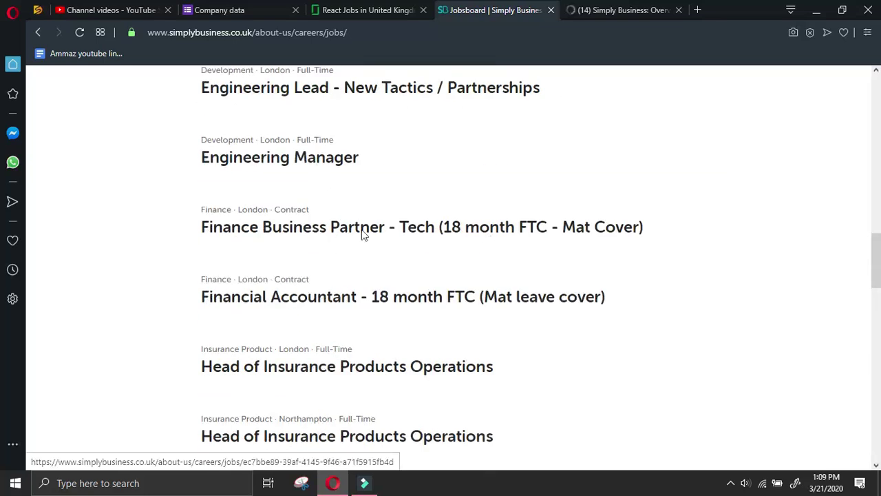
pyautogui.scroll(5, 341, 213)
pyautogui.click(265, 196)
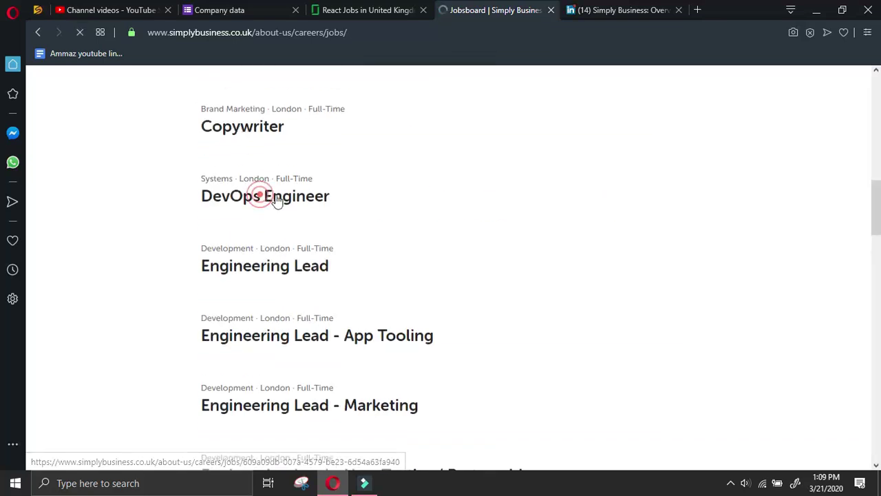
# On the LinkedIn About page, select the Boston office's full address line
pyautogui.hotkey('ctrl', 'Tab')
pyautogui.scroll(-3, 291, 271)
pyautogui.click(182, 179)
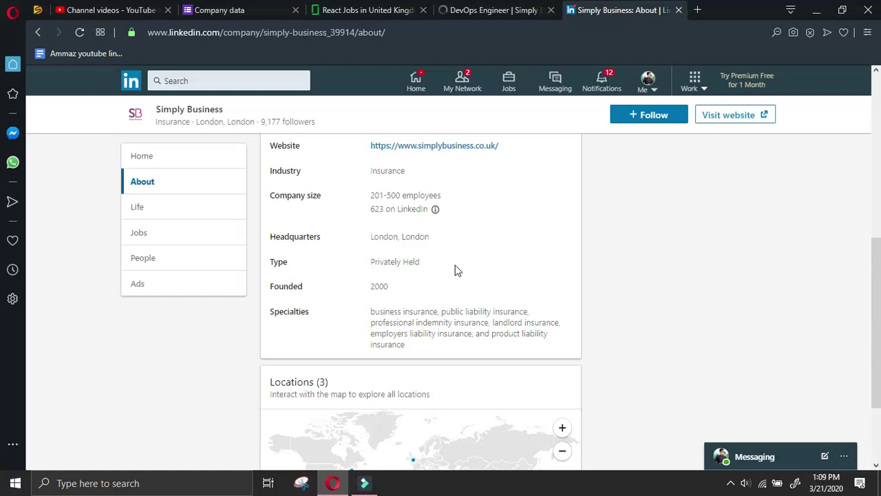
pyautogui.scroll(2, 456, 272)
pyautogui.scroll(-4, 456, 269)
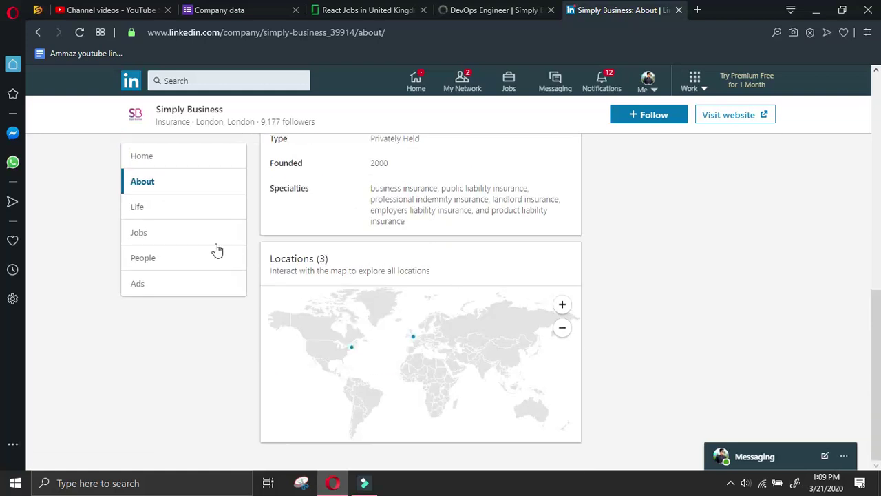
pyautogui.scroll(3, 401, 341)
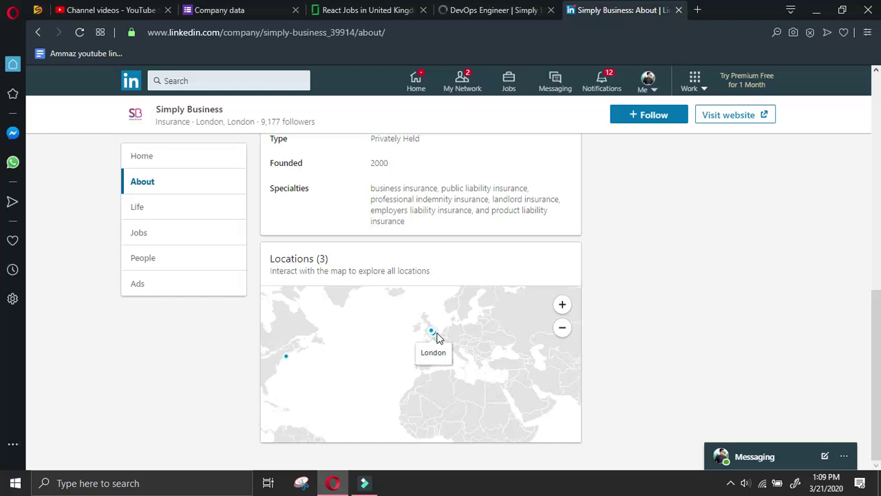
pyautogui.moveTo(432, 335)
pyautogui.moveTo(287, 357)
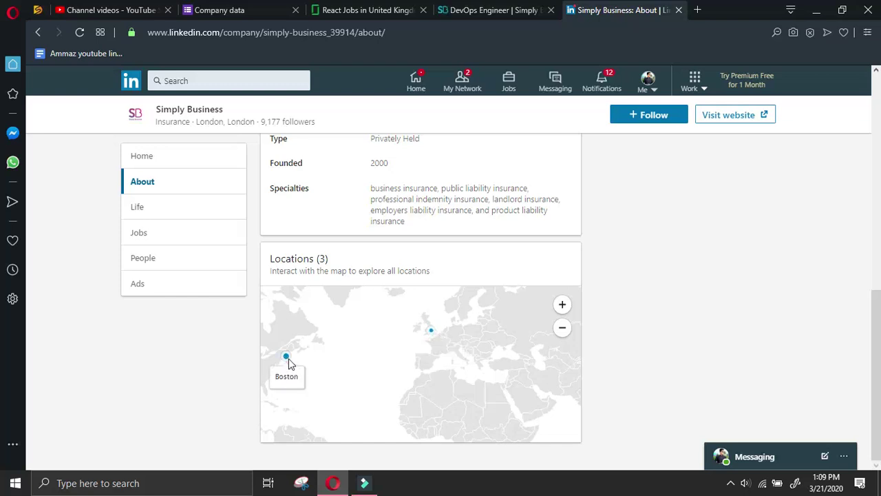
pyautogui.click(287, 357)
pyautogui.tripleClick(270, 338)
pyautogui.hotkey('ctrl', 'c')
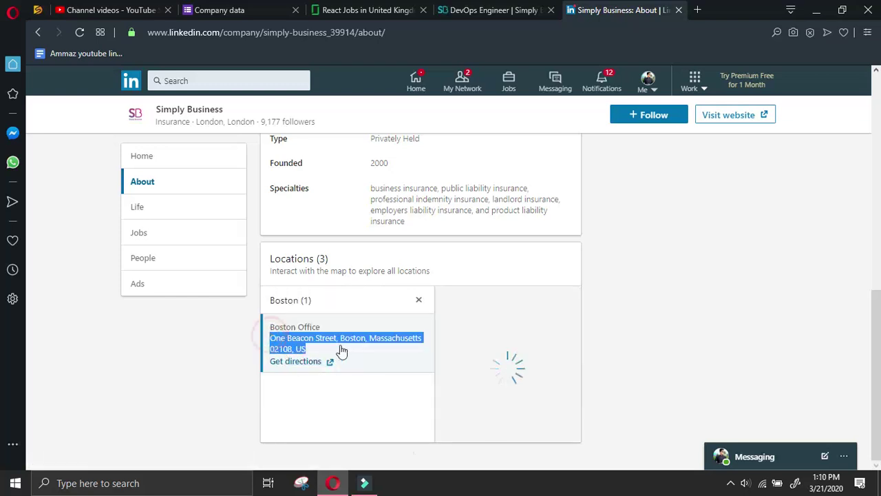
# Add the Boston office address on a new line in All other details
pyautogui.click(219, 10)
pyautogui.scroll(-15, 399, 392)
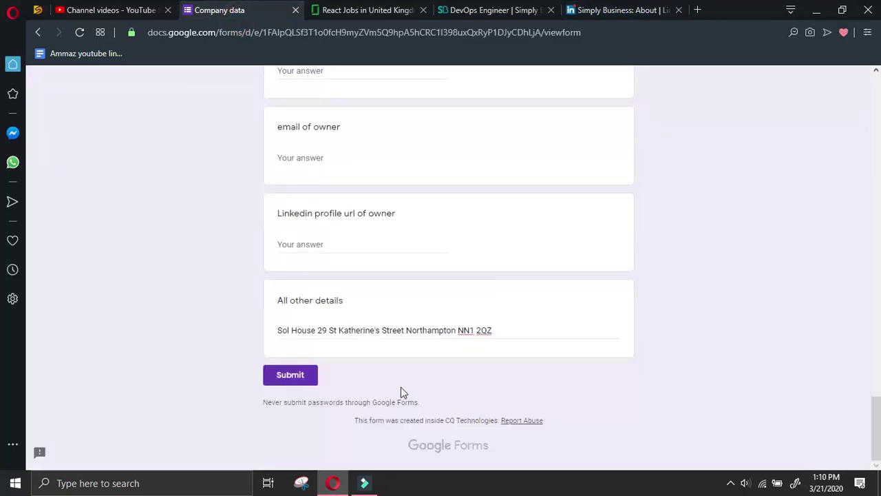
pyautogui.click(525, 335)
pyautogui.press('Return')
pyautogui.hotkey('ctrl', 'v')
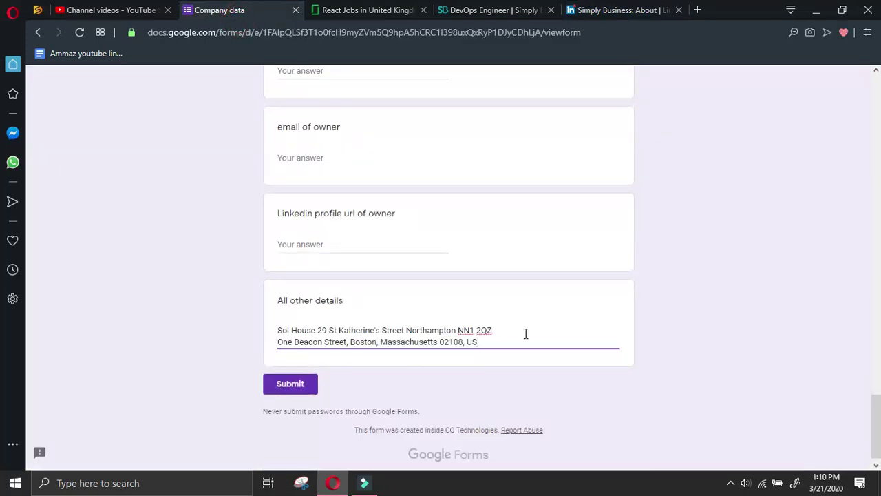
pyautogui.click(639, 10)
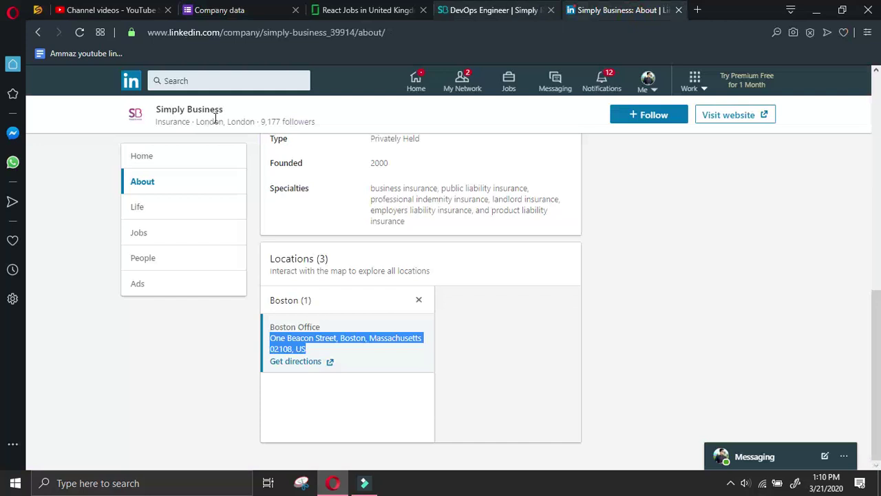
# Open the Simply Business People list on LinkedIn and scroll the DevOps Engineer posting
pyautogui.click(177, 264)
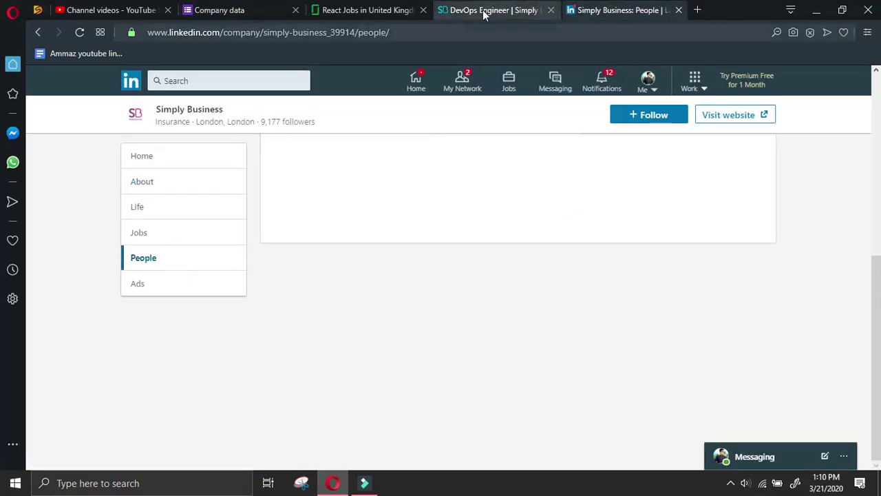
pyautogui.click(486, 11)
pyautogui.click(511, 177)
pyautogui.scroll(-10, 509, 199)
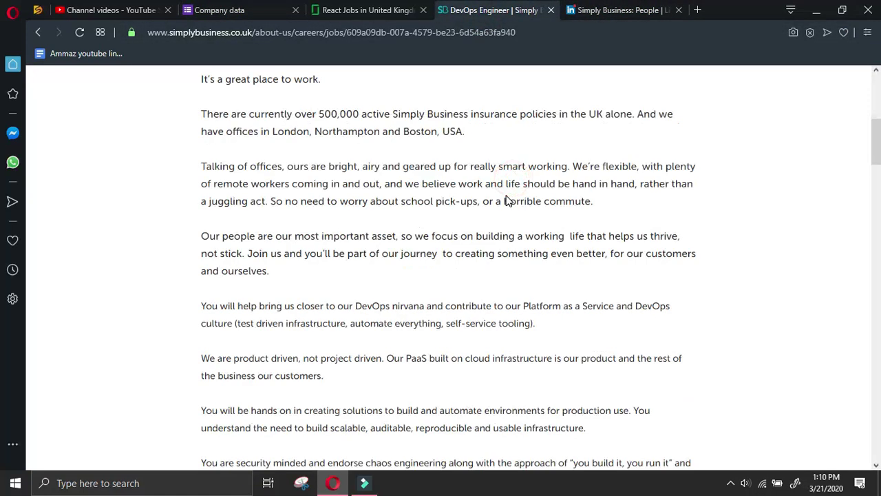
pyautogui.scroll(-20, 510, 199)
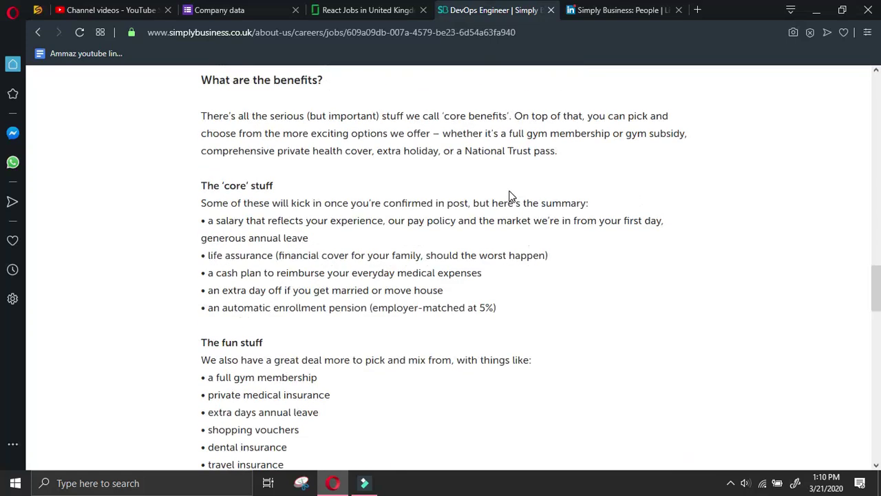
pyautogui.scroll(-12, 510, 196)
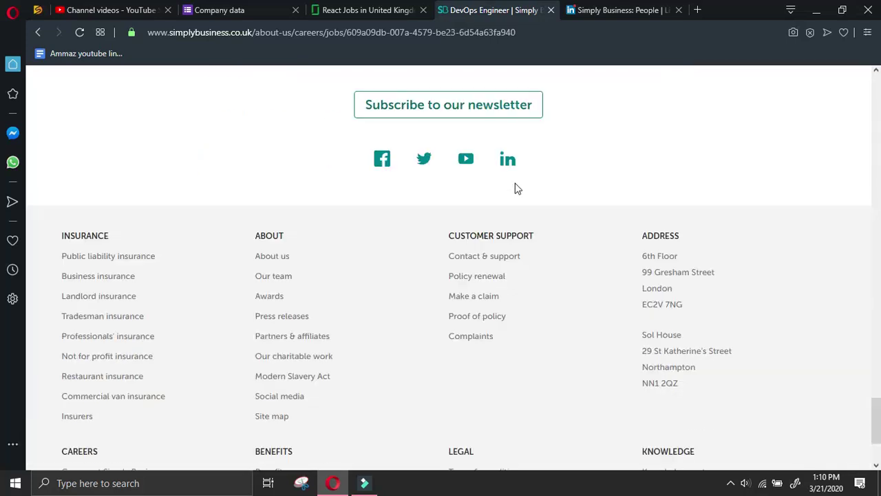
# Select the company name on LinkedIn and 'simplybusiness' in the job site's web address
pyautogui.click(575, 8)
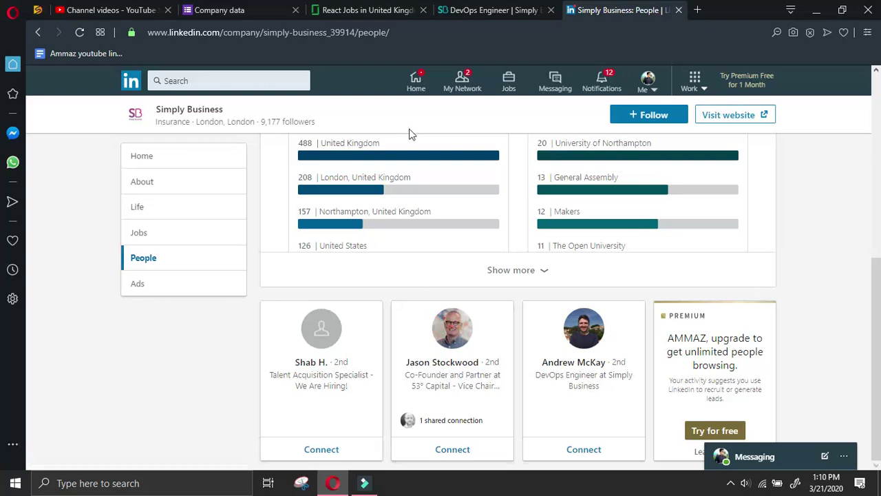
pyautogui.moveTo(228, 106); pyautogui.dragTo(158, 112)
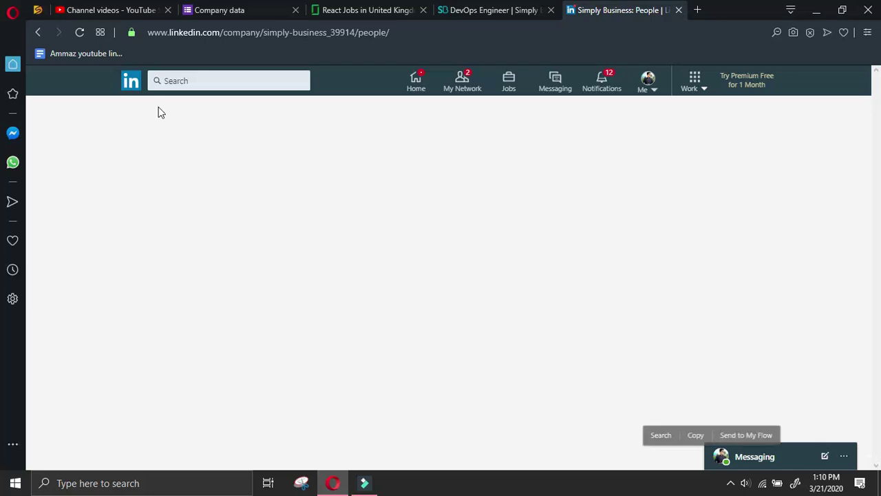
pyautogui.click(526, 10)
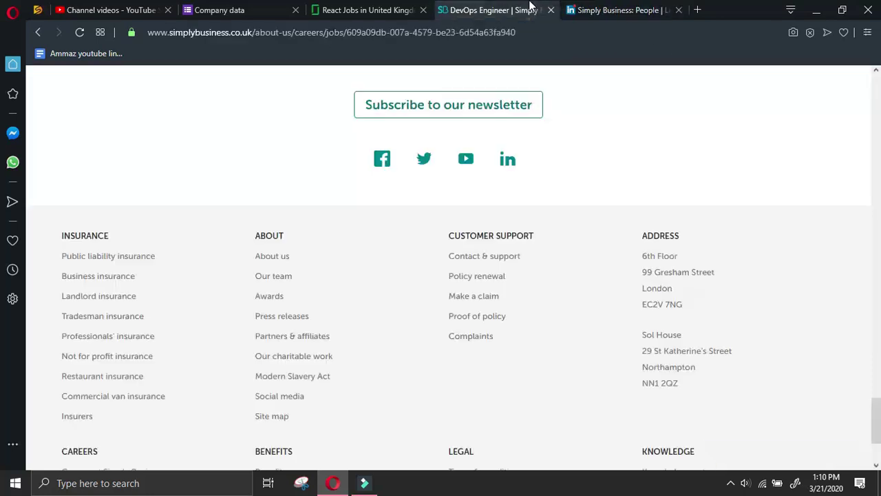
pyautogui.moveTo(236, 32); pyautogui.dragTo(170, 33)
pyautogui.hotkey('ctrl', 'c')
# In a new tab, search Google for 'manager at simplybusiness linkedin'
pyautogui.click(696, 10)
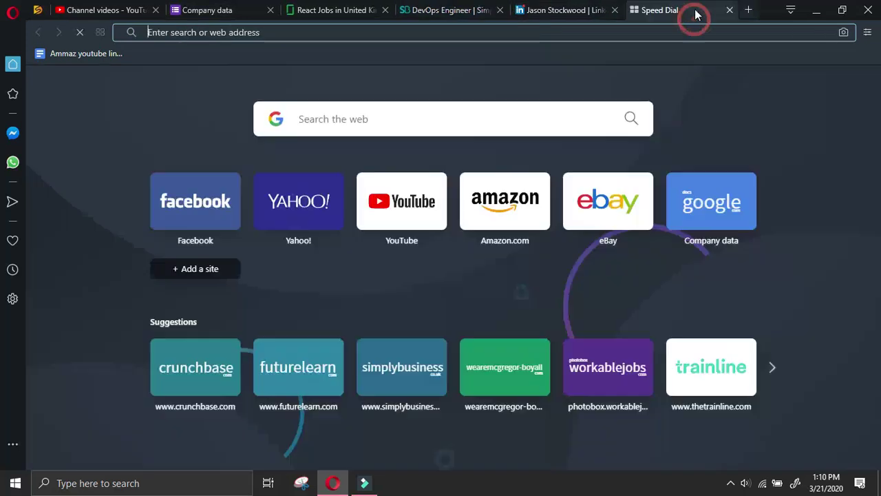
pyautogui.write('manager at')
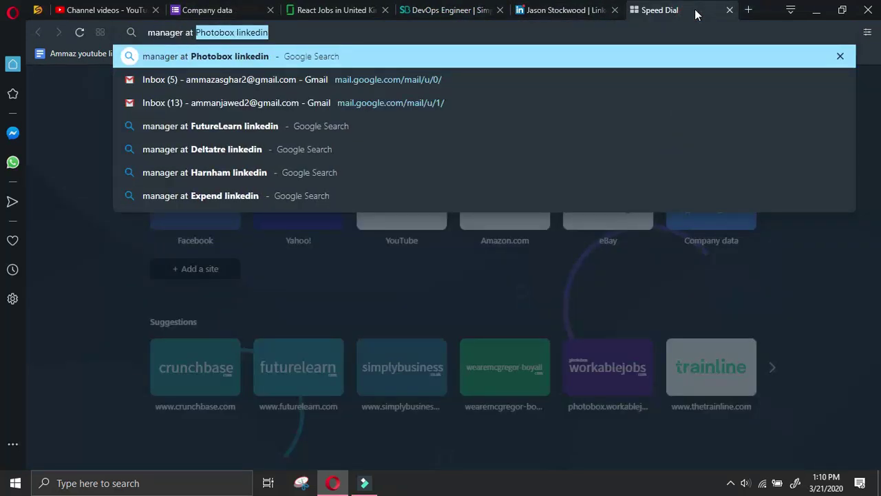
pyautogui.hotkey('ctrl', 'v')
pyautogui.write('linkedin')
pyautogui.press('Return')
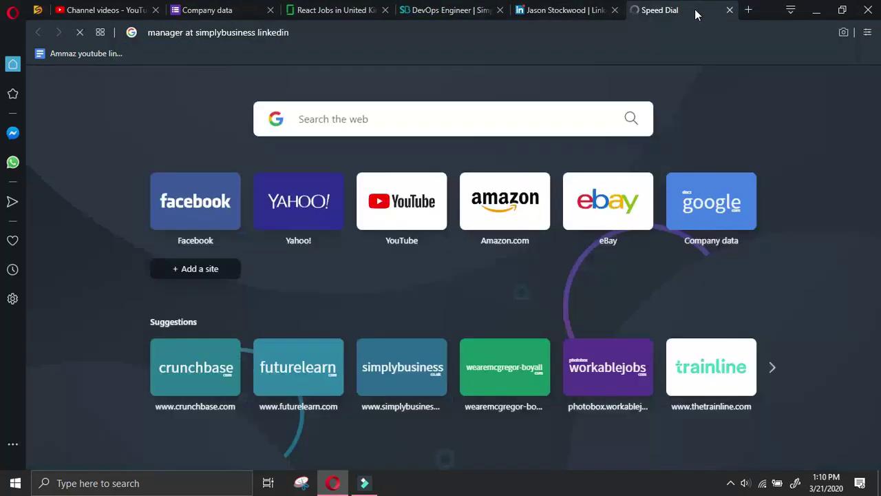
# Scroll through the Simply Business co-founder's LinkedIn profile
pyautogui.click(564, 10)
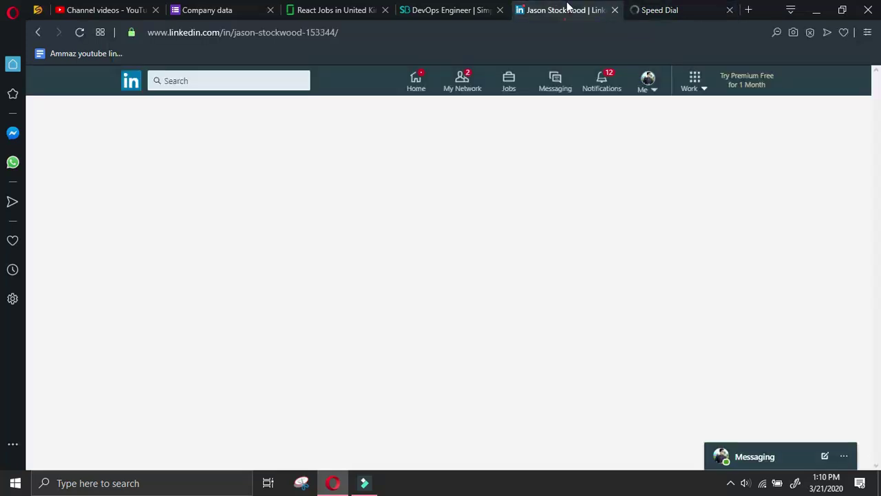
pyautogui.scroll(-5, 261, 227)
pyautogui.scroll(-2, 268, 228)
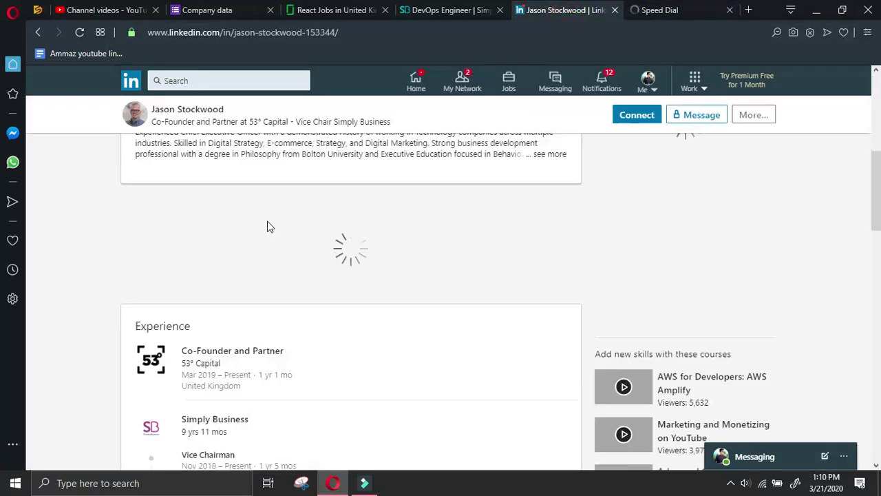
pyautogui.scroll(-1, 269, 227)
pyautogui.scroll(-3, 269, 227)
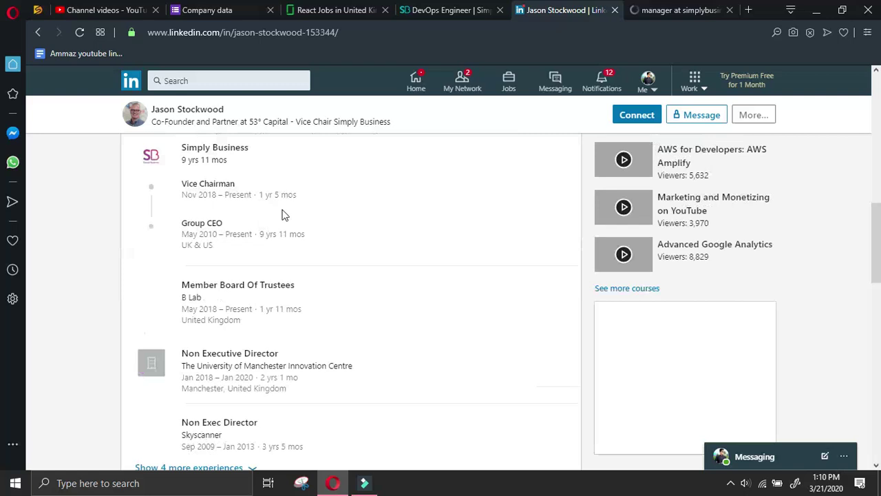
pyautogui.scroll(8, 335, 200)
pyautogui.scroll(2, 362, 171)
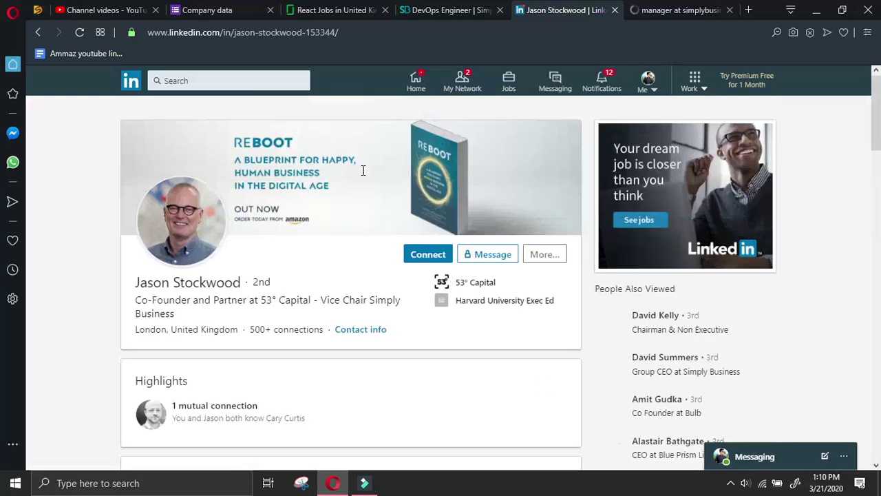
# Rerun the search as 'manager at simply business linkedin' and open a manager's LinkedIn result in a new tab
pyautogui.click(664, 11)
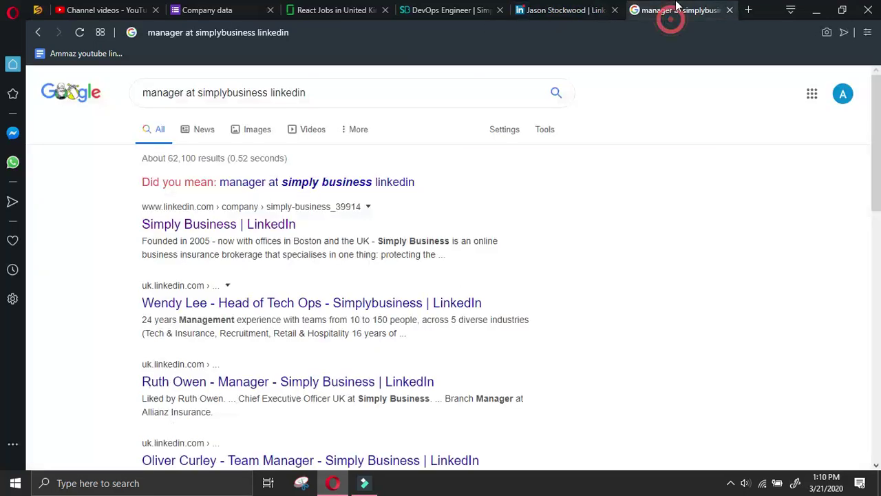
pyautogui.click(393, 181)
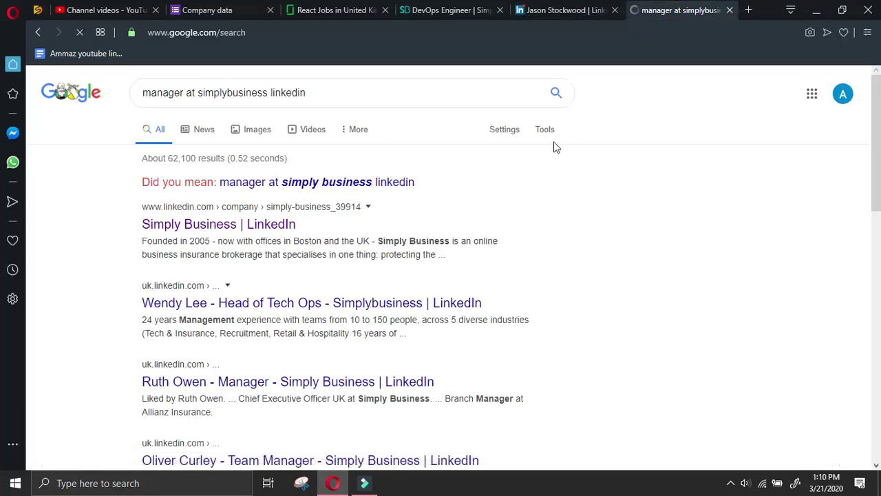
pyautogui.click(565, 10)
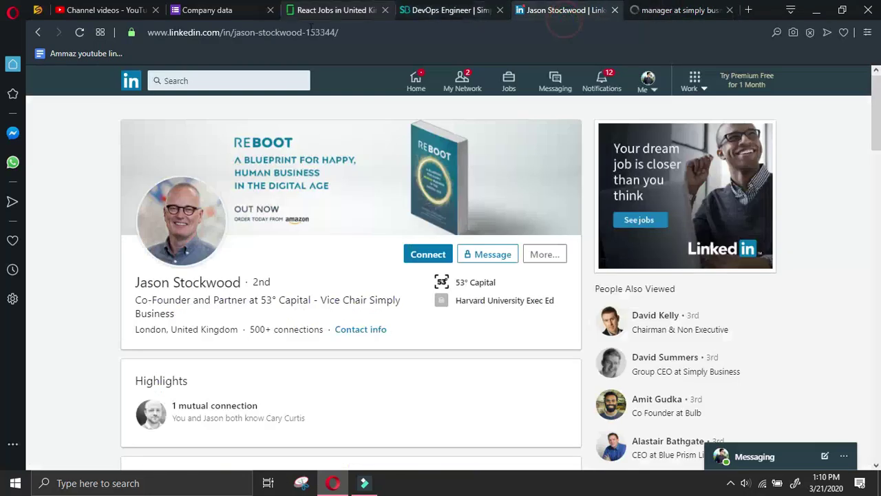
pyautogui.click(697, 8)
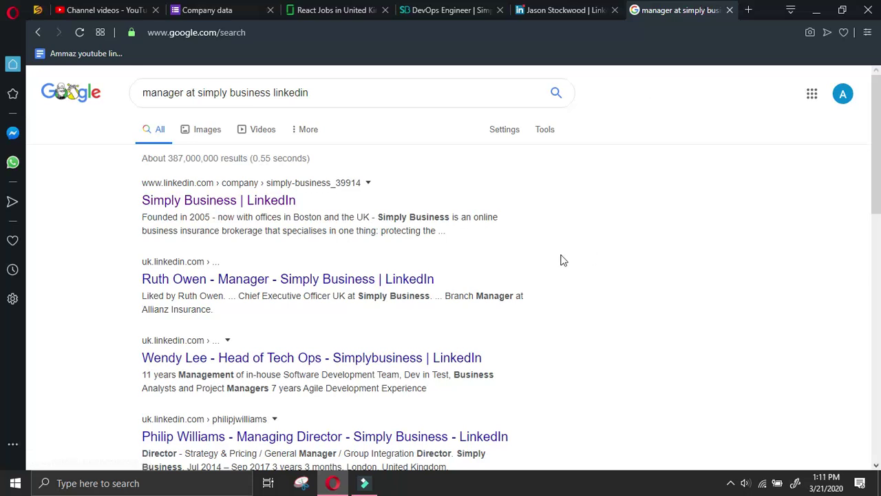
pyautogui.click(376, 276)
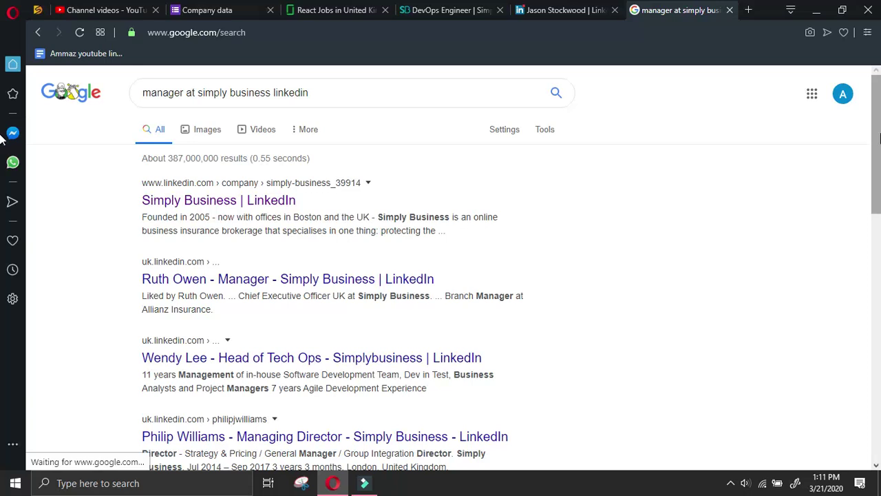
pyautogui.click(327, 272)
pyautogui.click(329, 270)
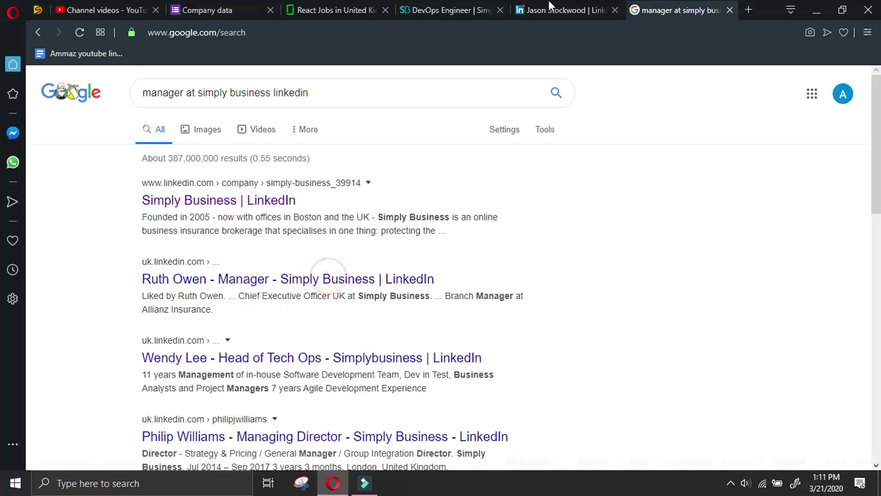
pyautogui.click(561, 10)
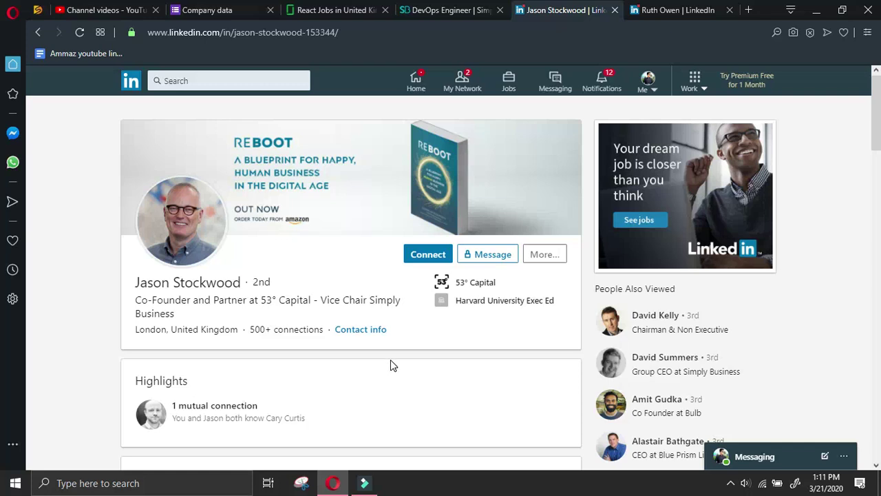
# Send the Simply Business manager a LinkedIn connection invitation without a personal note
pyautogui.click(700, 14)
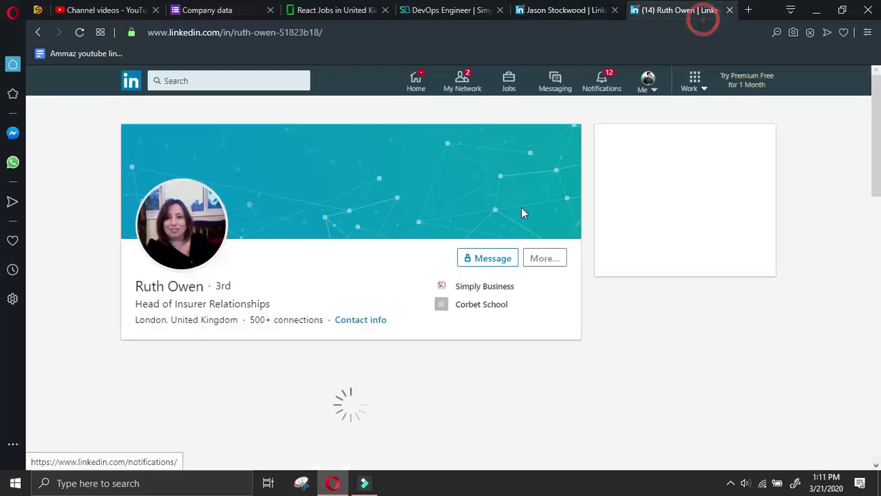
pyautogui.scroll(-2, 322, 267)
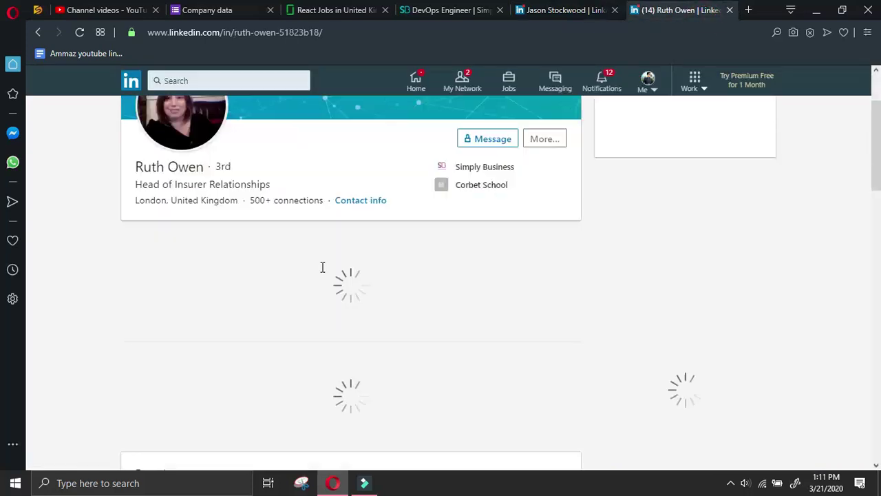
pyautogui.scroll(-2, 323, 268)
pyautogui.scroll(2, 324, 268)
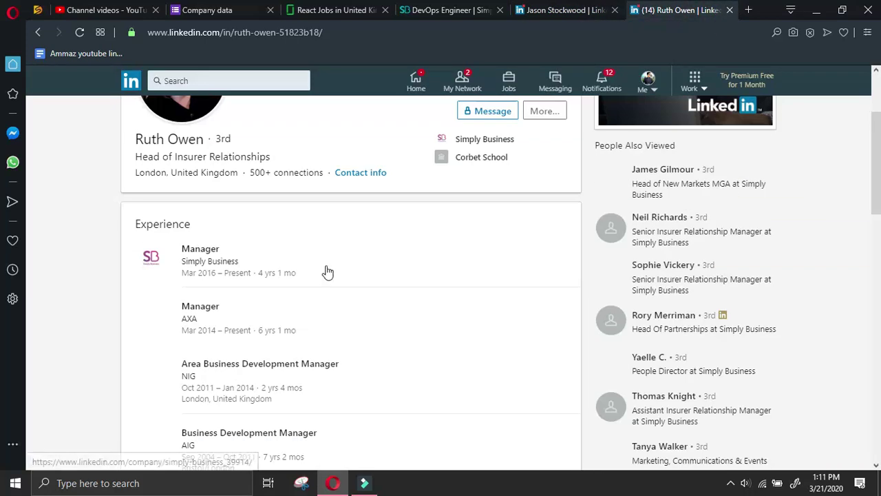
pyautogui.scroll(2, 340, 264)
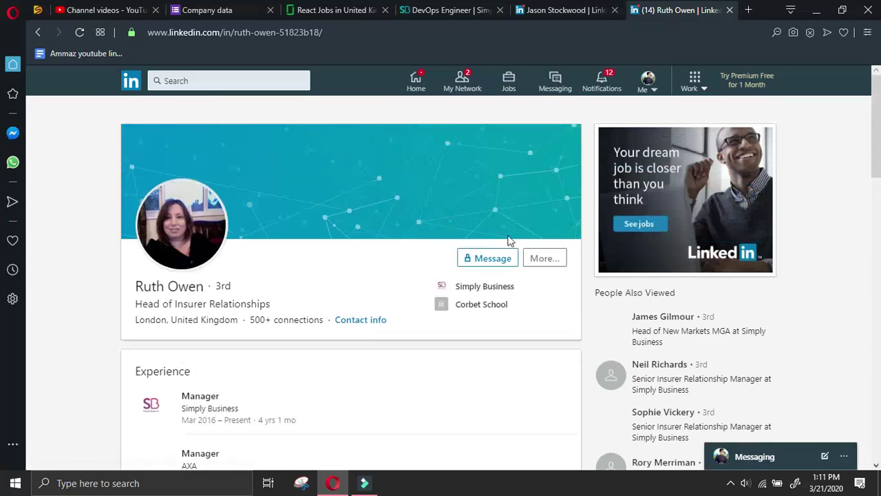
pyautogui.click(561, 259)
pyautogui.click(541, 330)
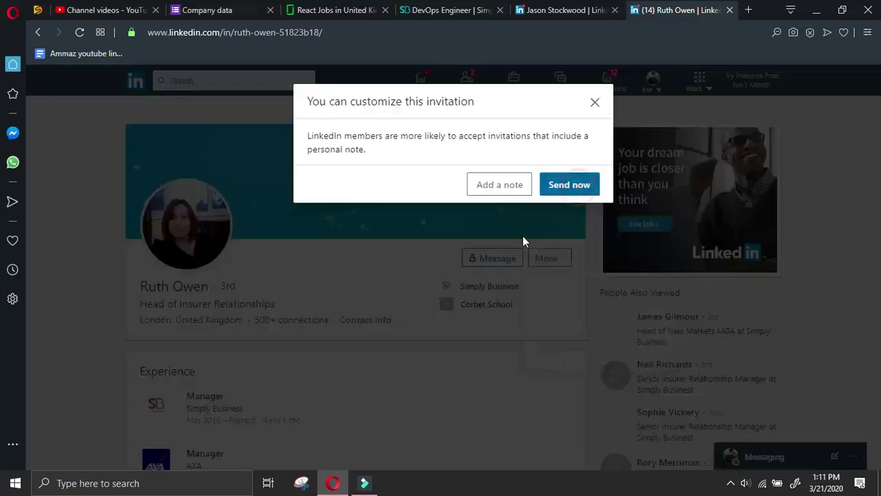
pyautogui.click(141, 288)
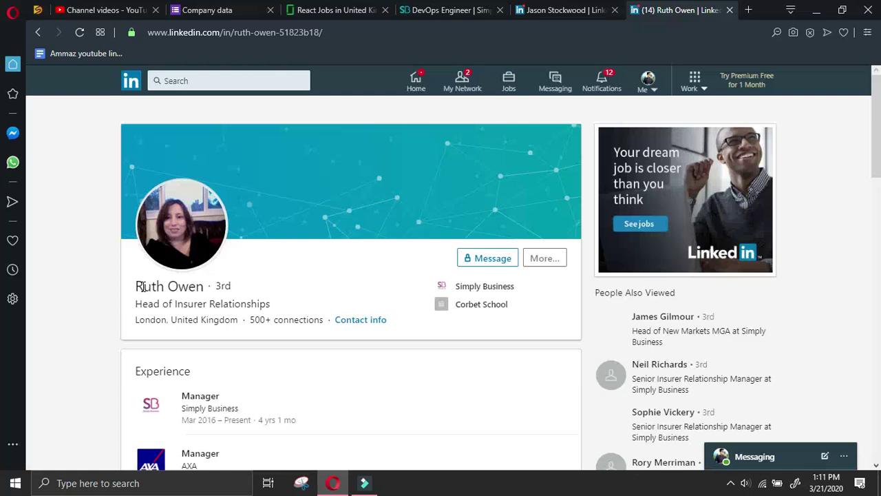
# Copy her name into Name of manager and enter Manager as the designation
pyautogui.moveTo(135, 286); pyautogui.dragTo(209, 273)
pyautogui.hotkey('ctrl', 'c')
pyautogui.click(206, 10)
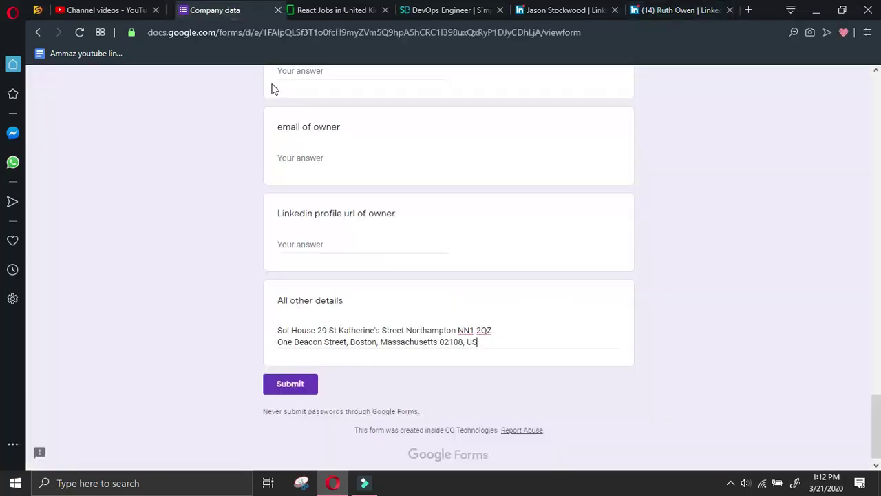
pyautogui.scroll(10, 336, 331)
pyautogui.hotkey('ctrl', 'v')
pyautogui.click(338, 298)
pyautogui.write('Man')
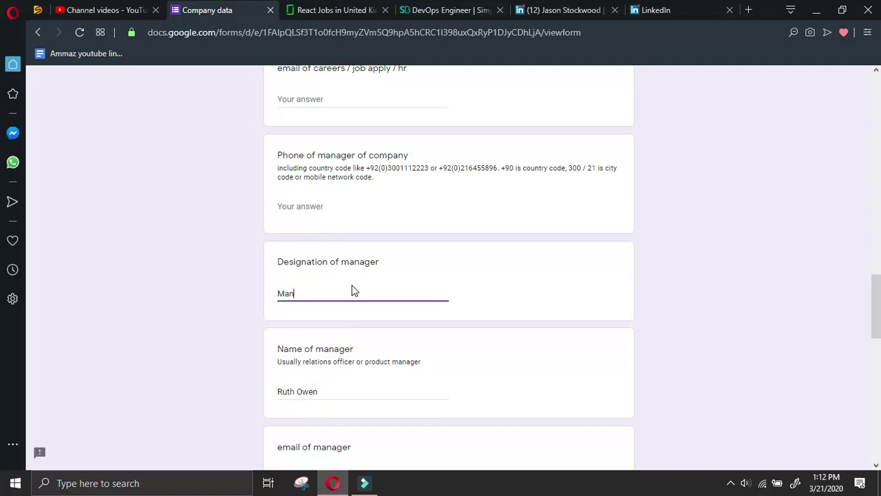
# Copy her LinkedIn profile URL via Share and paste it into the manager URL field
pyautogui.click(688, 11)
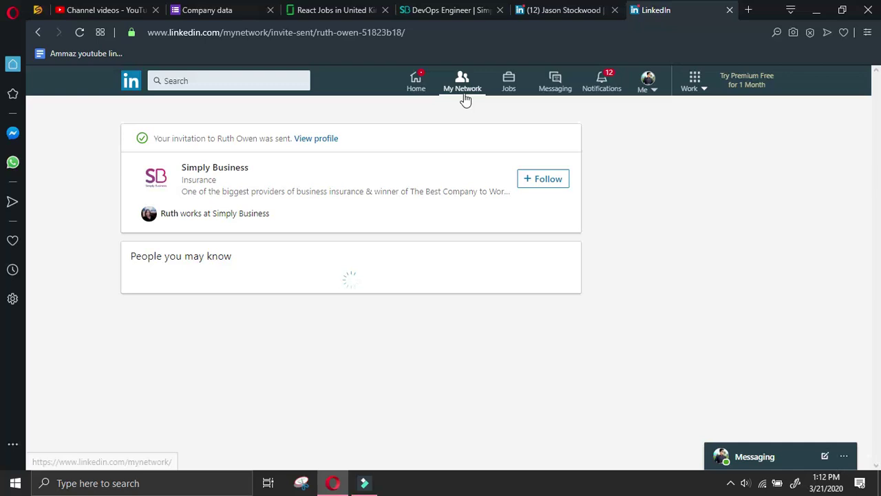
pyautogui.click(307, 139)
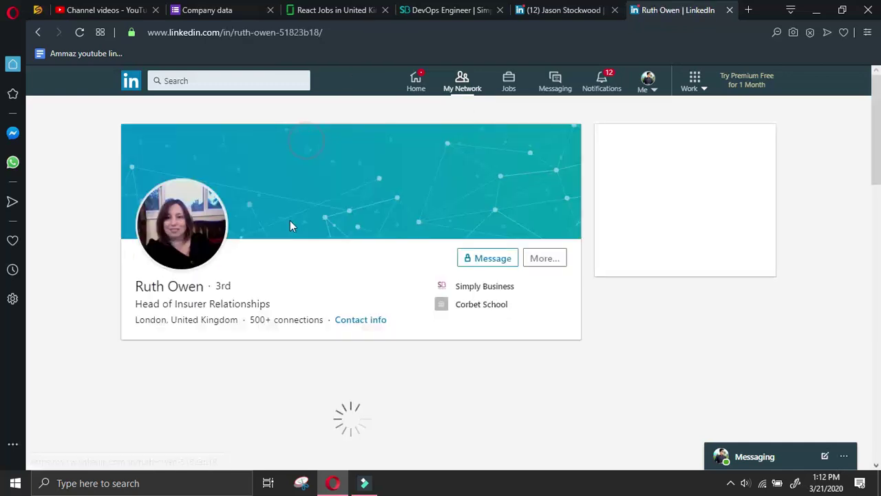
pyautogui.click(542, 259)
pyautogui.click(559, 284)
pyautogui.hotkey('ctrl', 'a')
pyautogui.hotkey('ctrl', 'c')
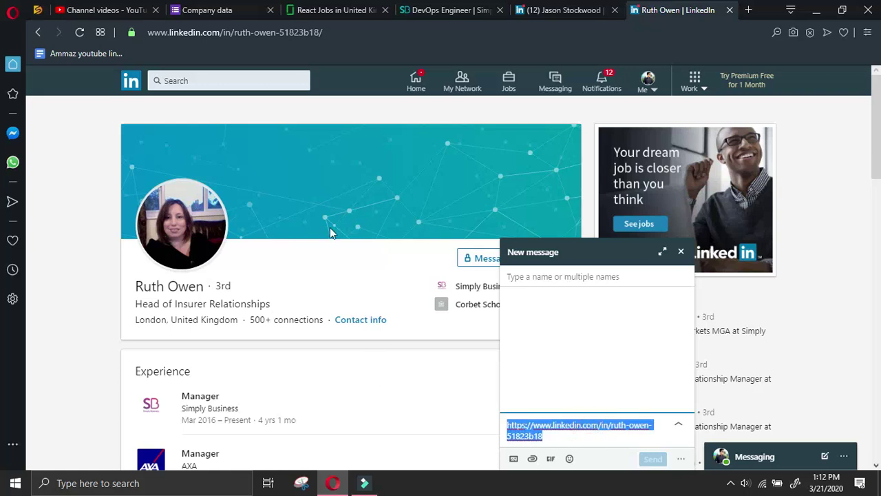
pyautogui.click(202, 10)
pyautogui.scroll(-4, 335, 346)
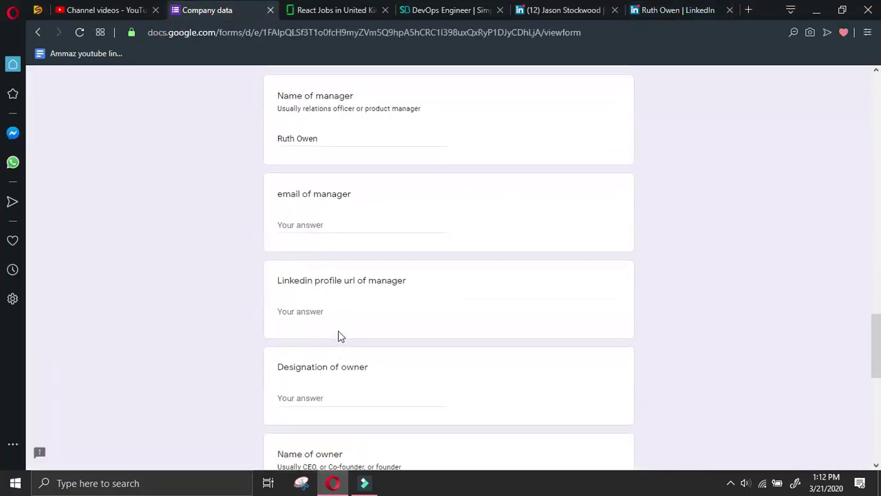
pyautogui.scroll(2, 338, 337)
pyautogui.hotkey('ctrl', 'v')
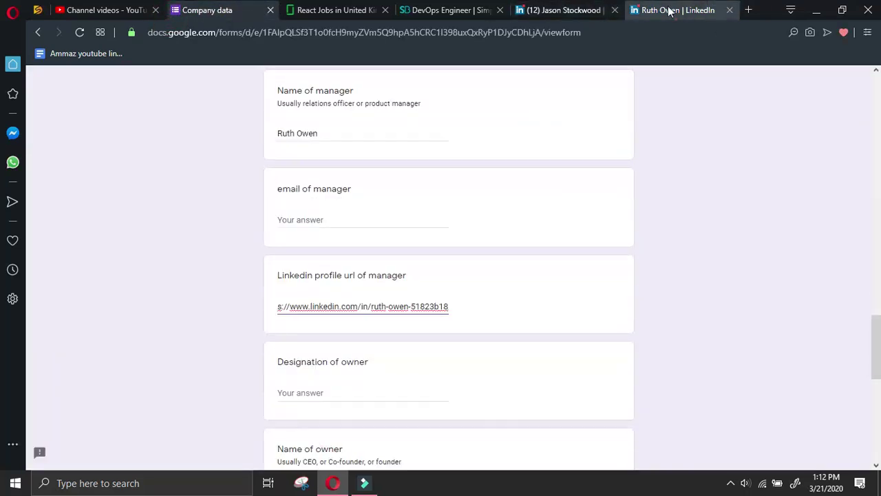
pyautogui.click(678, 10)
pyautogui.click(38, 33)
pyautogui.click(38, 32)
# Change the query to 'ceo at simply business linkedin' and open the Group CEO's LinkedIn result in a new tab
pyautogui.click(38, 32)
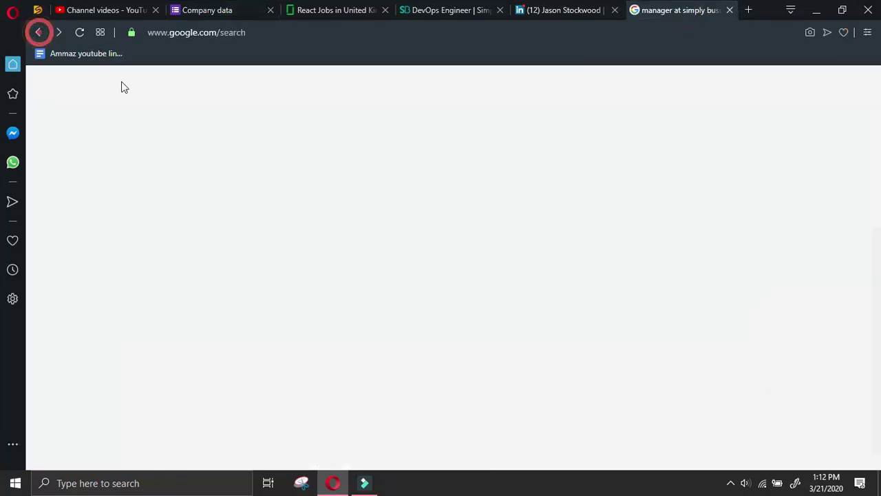
pyautogui.doubleClick(186, 92)
pyautogui.write('ceoat simply business linkedin')
pyautogui.click(94, 90)
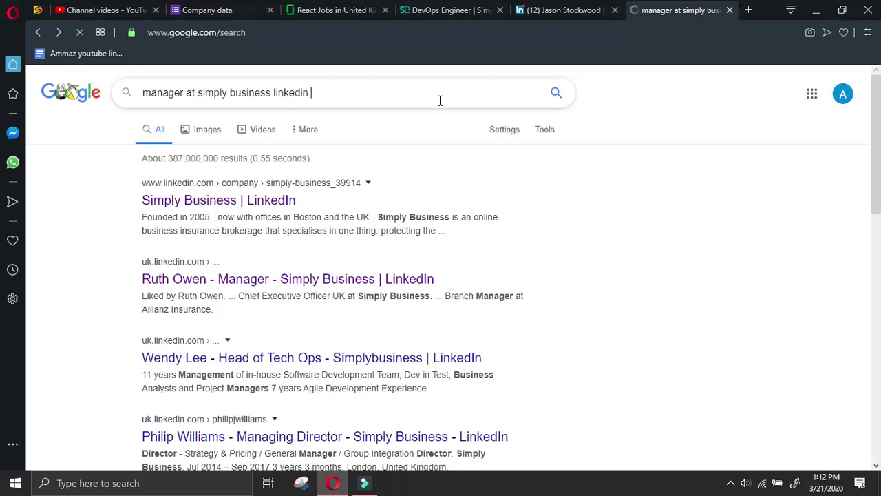
pyautogui.click(571, 11)
pyautogui.click(648, 10)
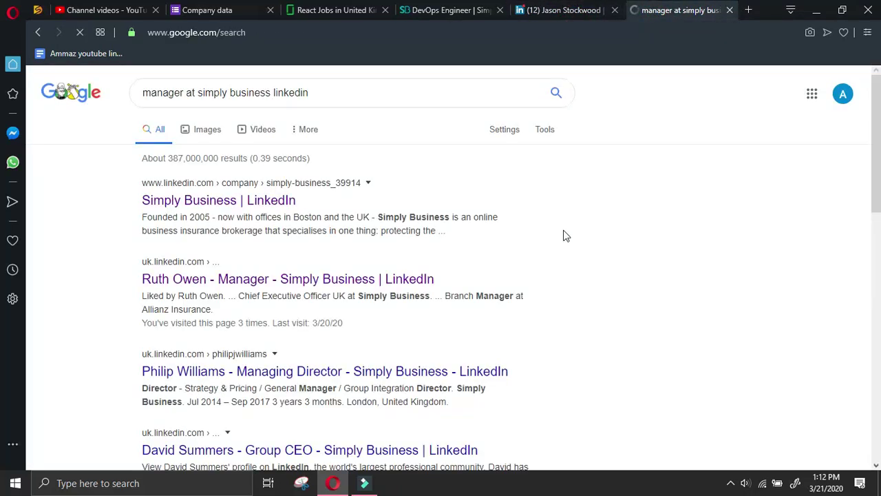
pyautogui.scroll(-2, 567, 234)
pyautogui.click(438, 321)
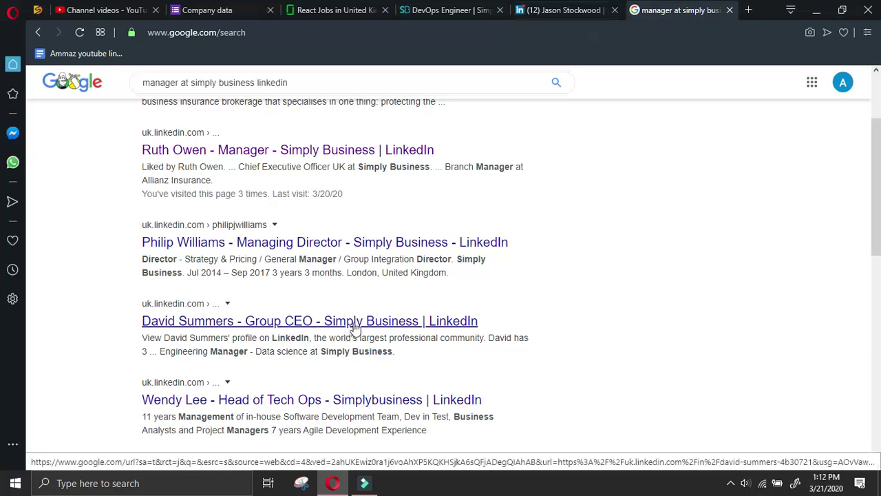
pyautogui.click(554, 12)
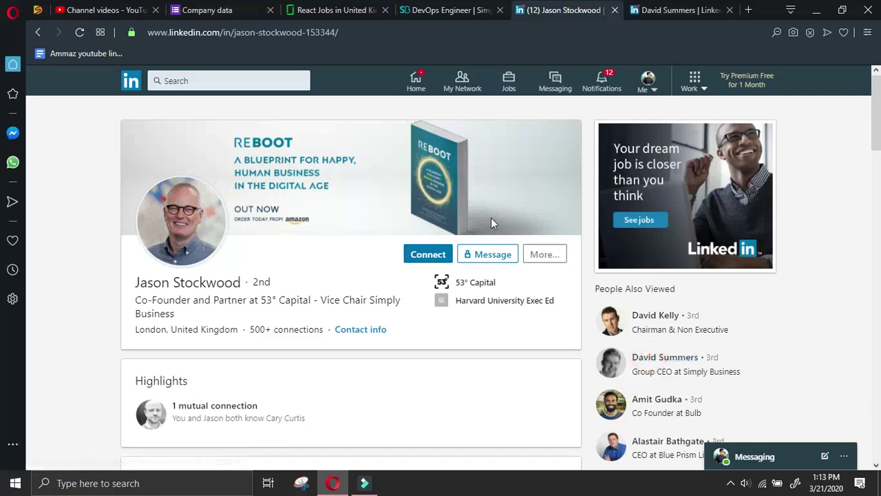
# Send the Group CEO a LinkedIn connection invitation and copy his name from the profile heading
pyautogui.click(640, 10)
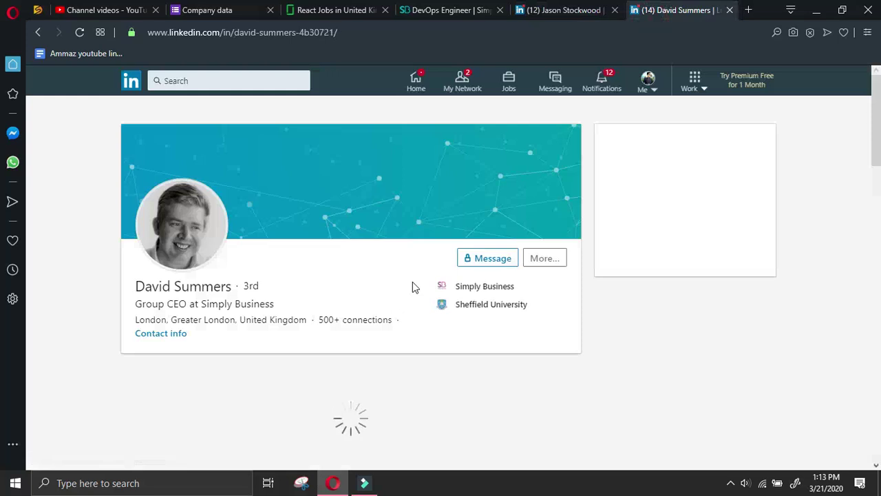
pyautogui.click(544, 258)
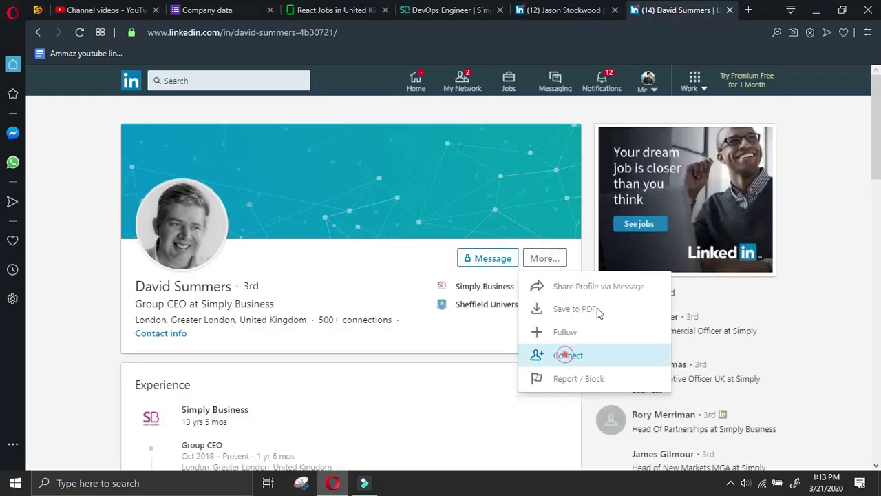
pyautogui.click(591, 349)
pyautogui.click(574, 14)
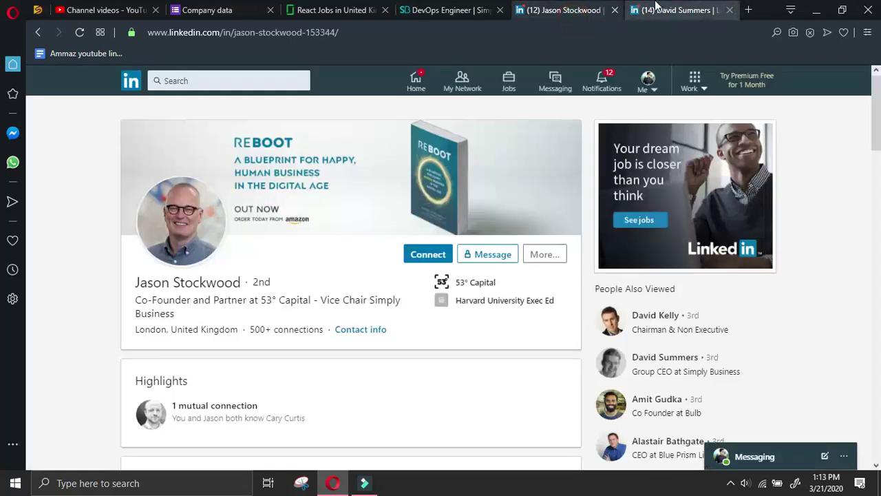
pyautogui.click(667, 14)
pyautogui.click(574, 187)
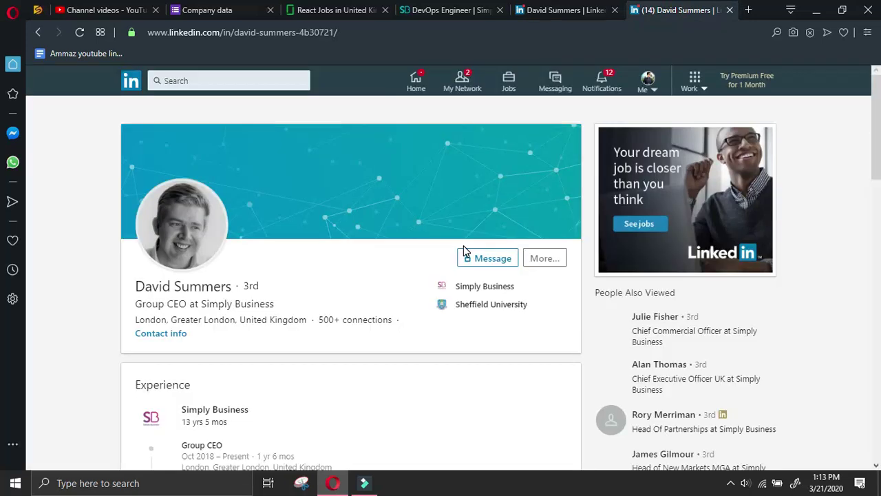
pyautogui.moveTo(137, 286); pyautogui.dragTo(232, 286)
pyautogui.hotkey('ctrl', 'c')
pyautogui.click(214, 10)
# Paste the Group CEO's name into Name of owner and enter Group CEO as the designation
pyautogui.scroll(-2, 339, 272)
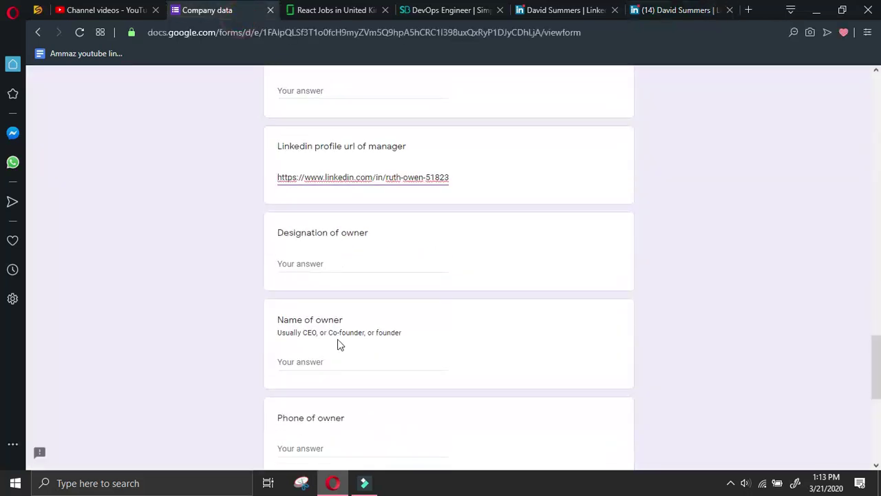
pyautogui.click(338, 360)
pyautogui.hotkey('ctrl', 'v')
pyautogui.hotkey('ctrl', 'a')
pyautogui.click(342, 263)
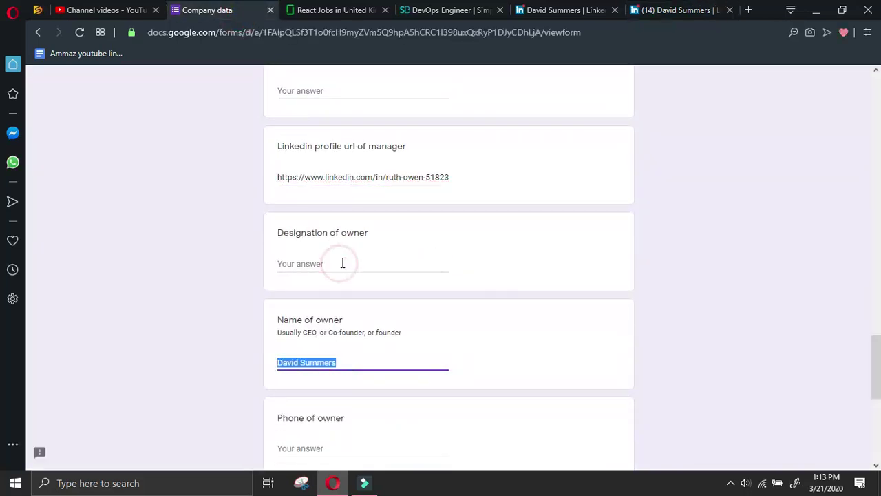
pyautogui.click(342, 263)
pyautogui.write('Group CEO')
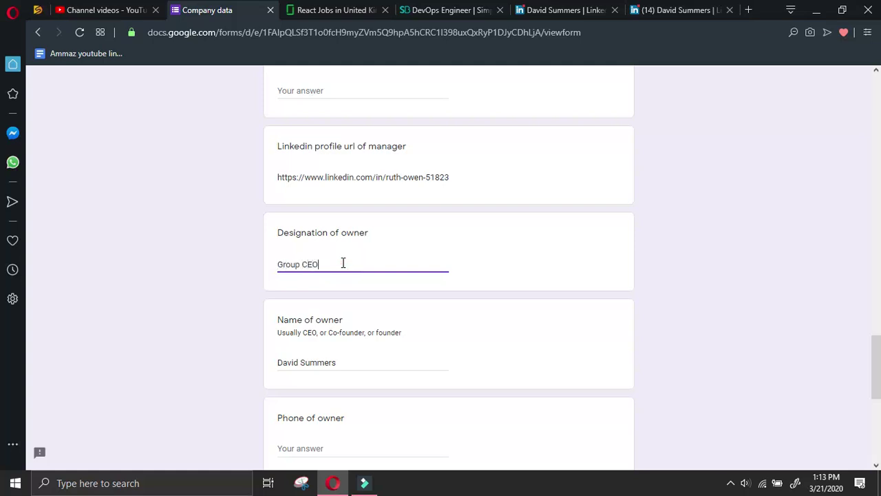
# Copy the CEO's LinkedIn URL via Share via message and paste it into the owner URL field
pyautogui.click(678, 11)
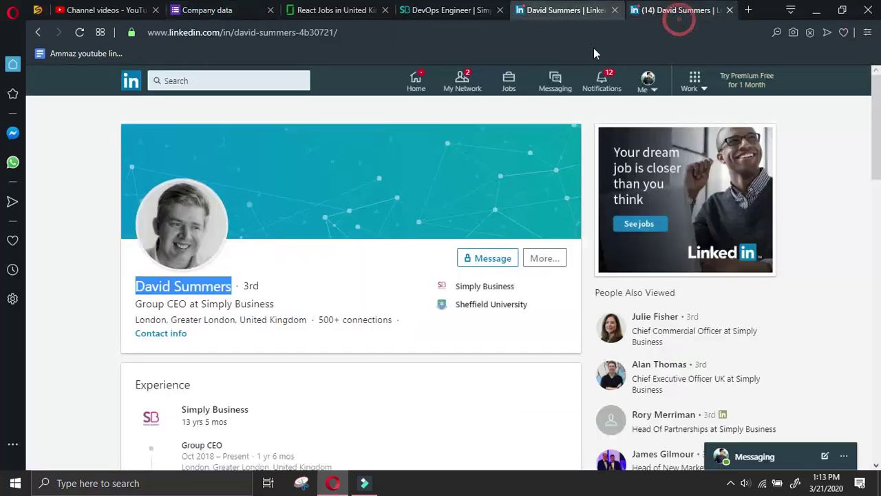
pyautogui.click(544, 257)
pyautogui.click(593, 289)
pyautogui.tripleClick(610, 432)
pyautogui.hotkey('ctrl', 'c')
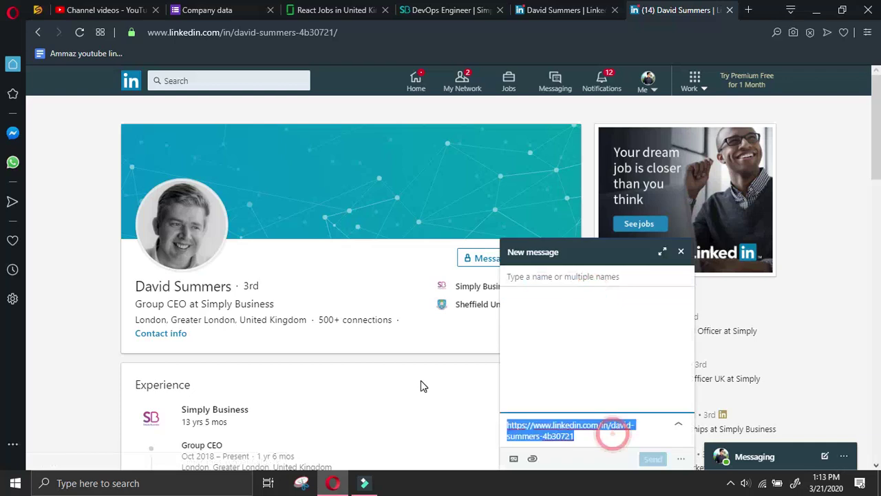
pyautogui.click(242, 7)
pyautogui.scroll(-4, 347, 413)
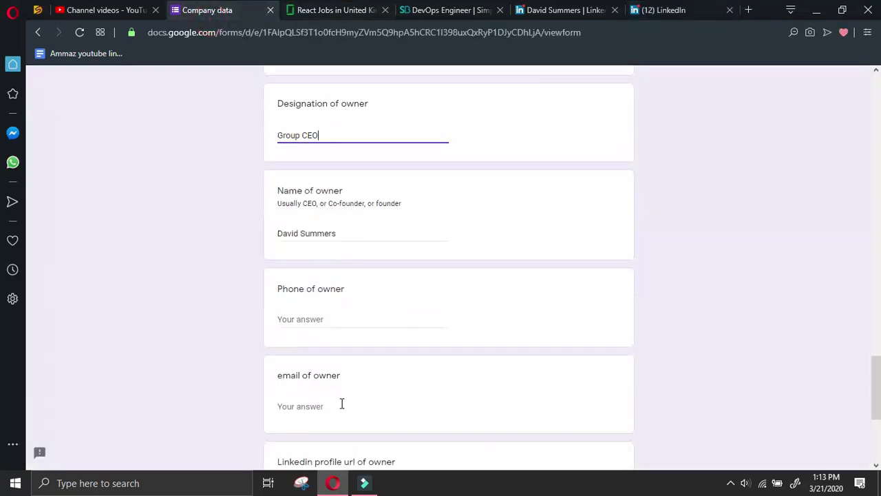
pyautogui.click(330, 363)
pyautogui.hotkey('ctrl', 'v')
pyautogui.click(314, 184)
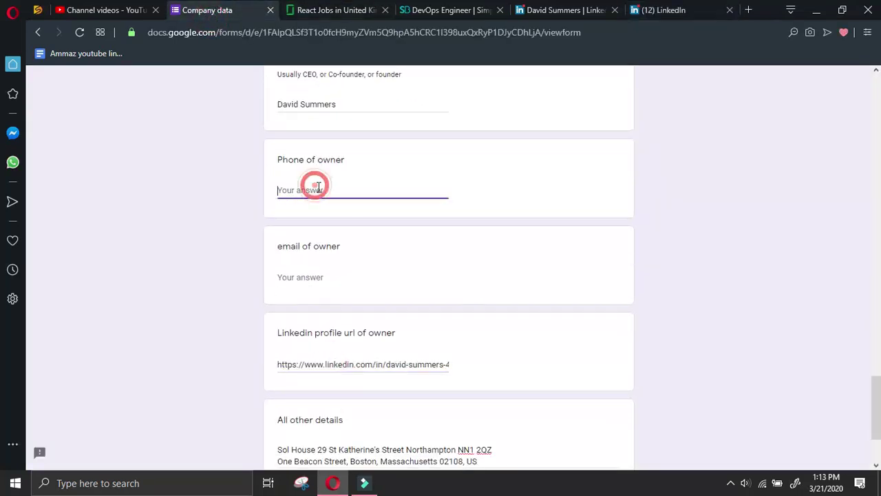
# Discard the LinkedIn message draft, return to the search results and view the Simply Business careers page
pyautogui.click(650, 8)
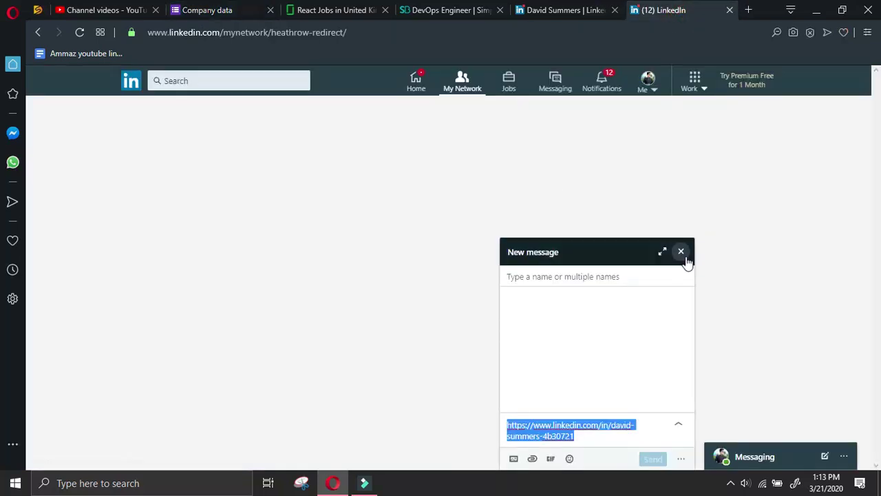
pyautogui.click(681, 253)
pyautogui.click(341, 141)
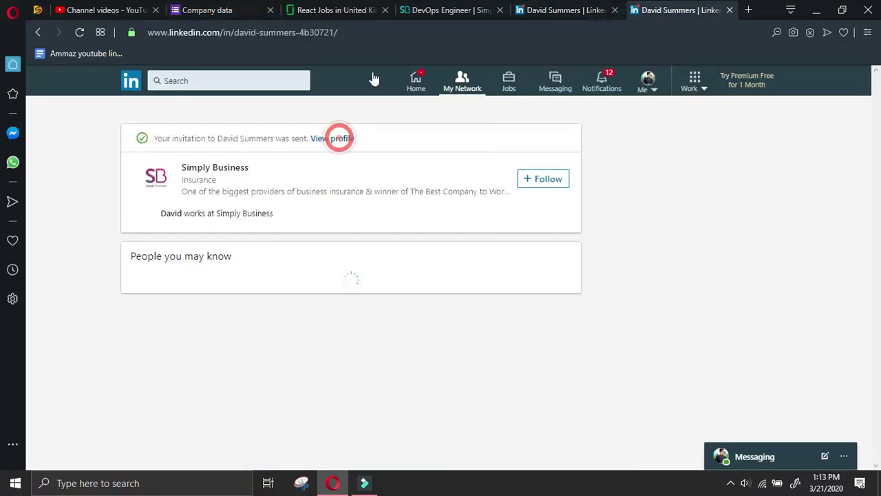
pyautogui.click(38, 33)
pyautogui.click(38, 33)
pyautogui.click(38, 33)
pyautogui.click(475, 10)
pyautogui.click(413, 350)
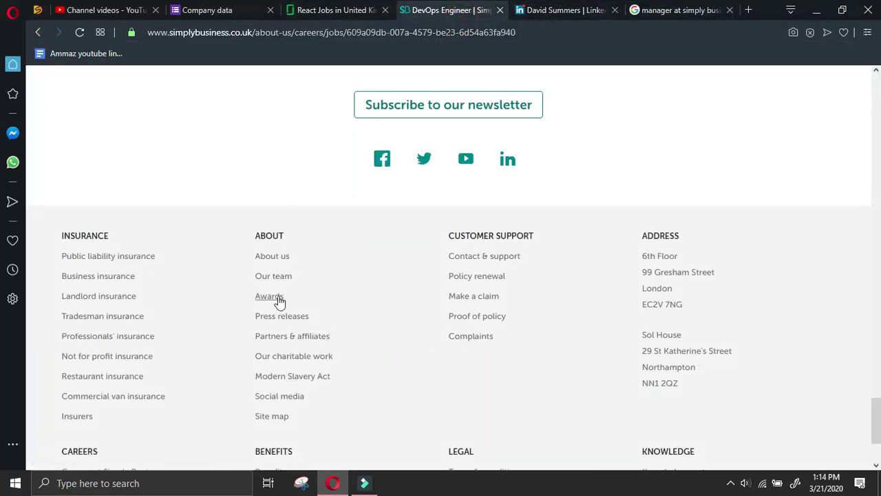
# Submit the Company data response and close the DevOps job, CEO profile and search tabs
pyautogui.click(214, 14)
pyautogui.scroll(-2, 386, 432)
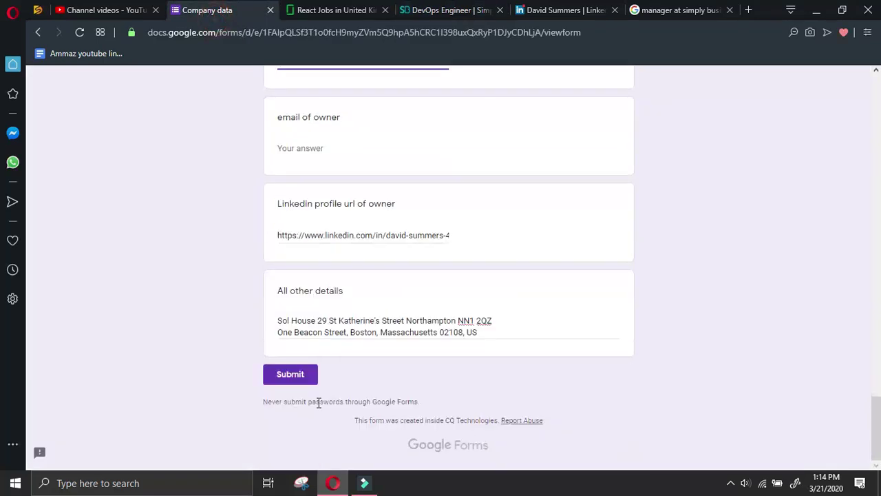
pyautogui.click(293, 378)
pyautogui.click(499, 11)
pyautogui.click(499, 10)
pyautogui.click(500, 11)
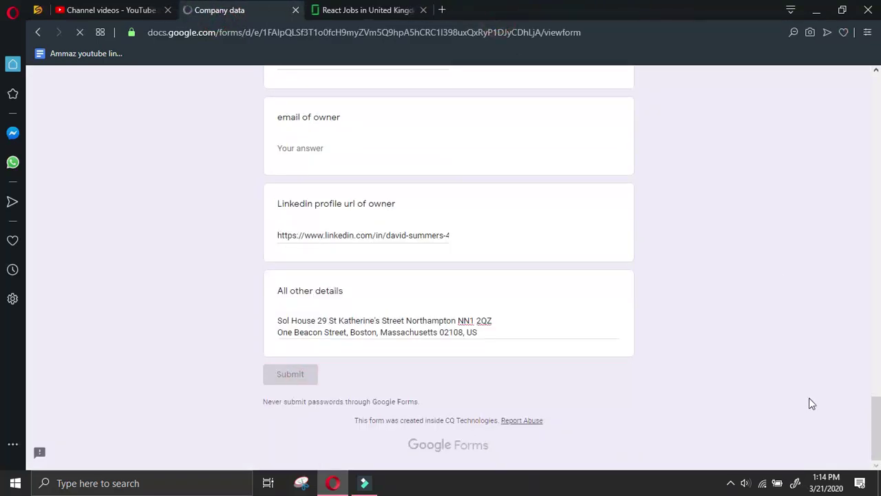
# Pause the screen recorder from the system tray
pyautogui.click(731, 482)
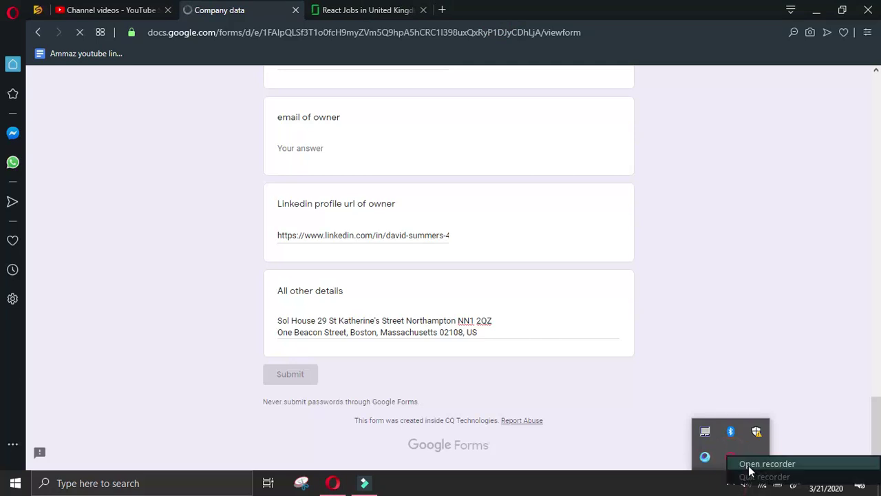
pyautogui.click(730, 456)
pyautogui.click(706, 457)
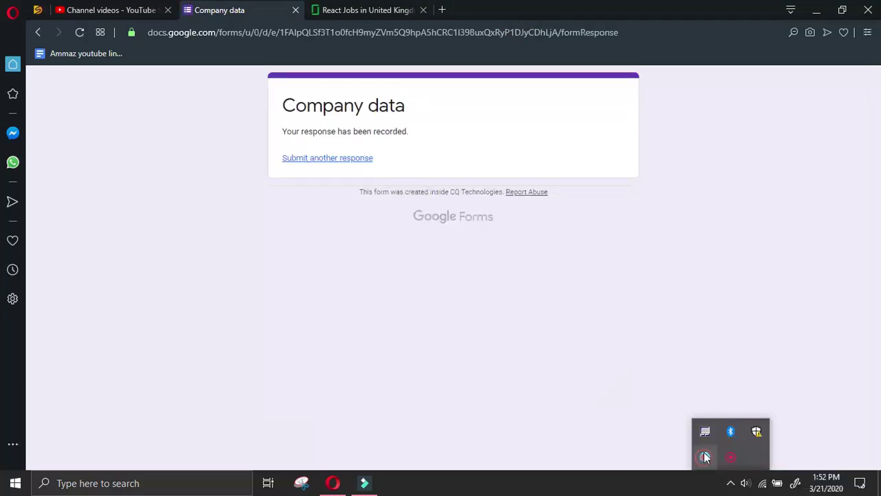
# Move the Glassdoor React listings to page 18 and close the YouTube Studio tab
pyautogui.click(377, 9)
pyautogui.click(290, 425)
pyautogui.click(235, 14)
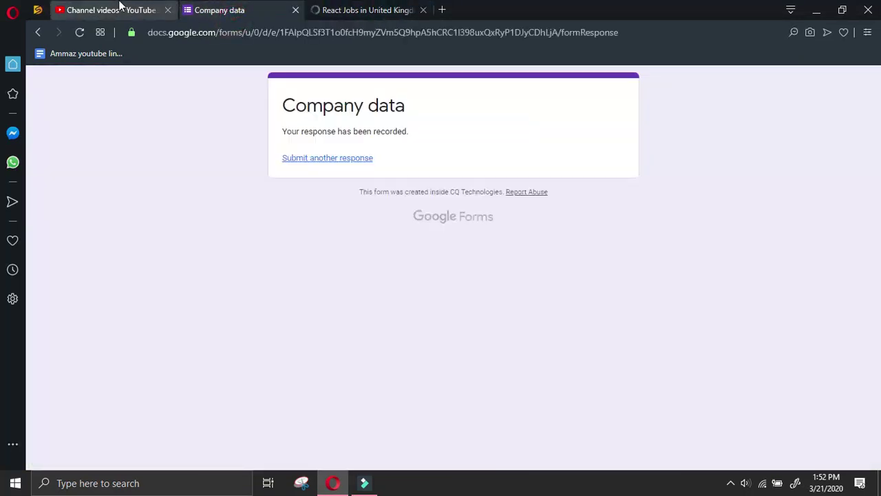
pyautogui.click(121, 9)
pyautogui.scroll(3, 353, 363)
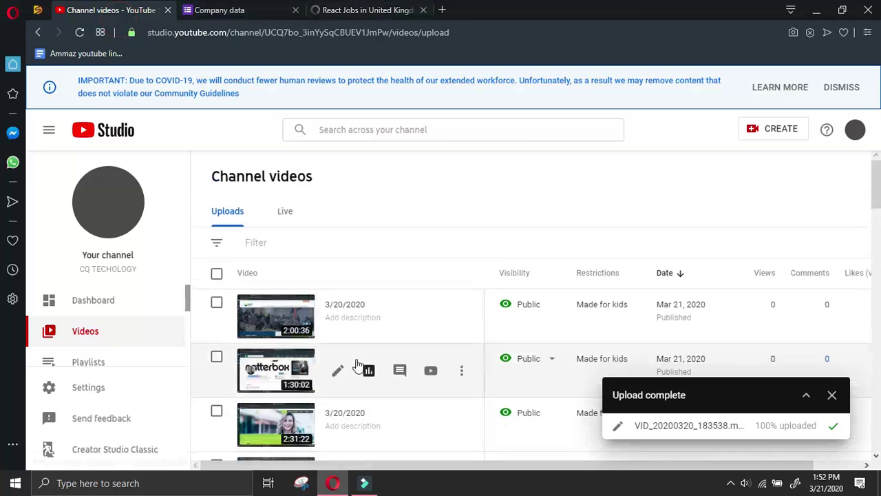
pyautogui.click(168, 9)
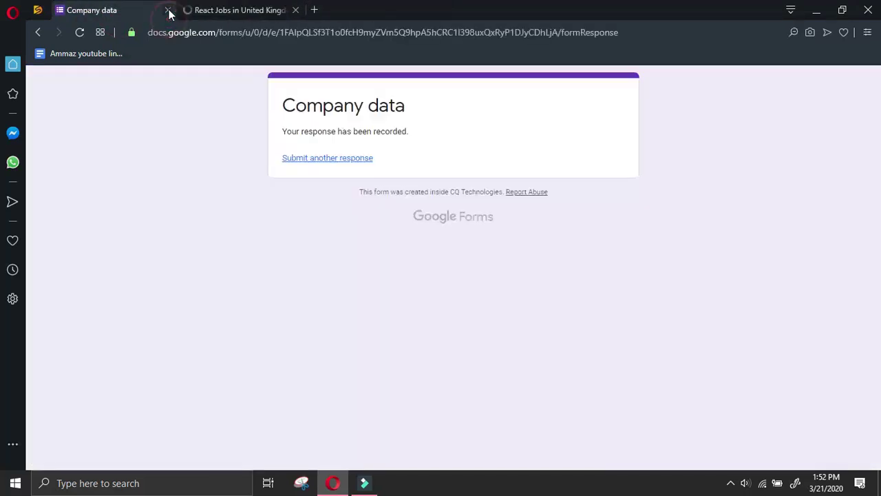
# Copy Vortexa's website link from its Glassdoor Full Stack Developer listing, open it, and start another form response
pyautogui.click(232, 8)
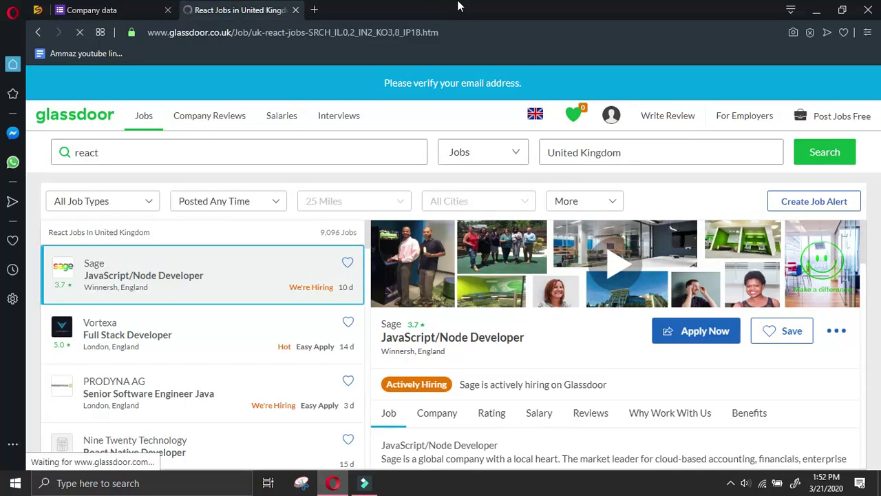
pyautogui.click(207, 332)
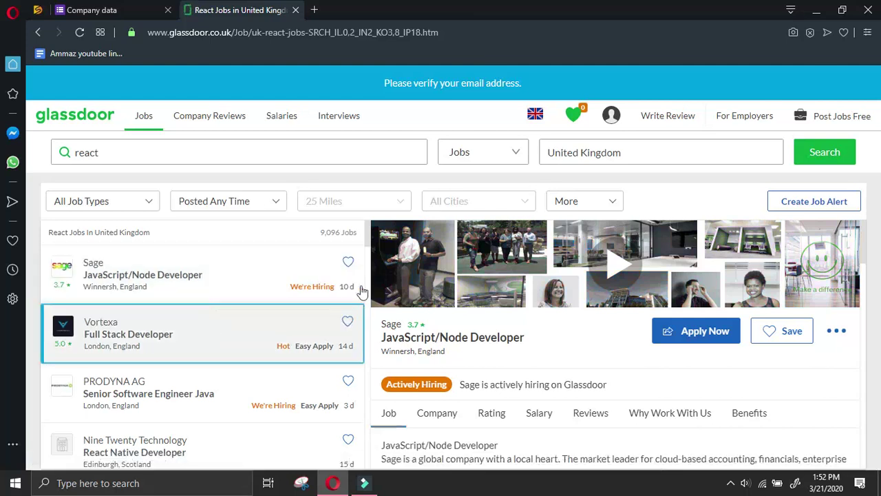
pyautogui.click(444, 331)
pyautogui.scroll(-3, 446, 330)
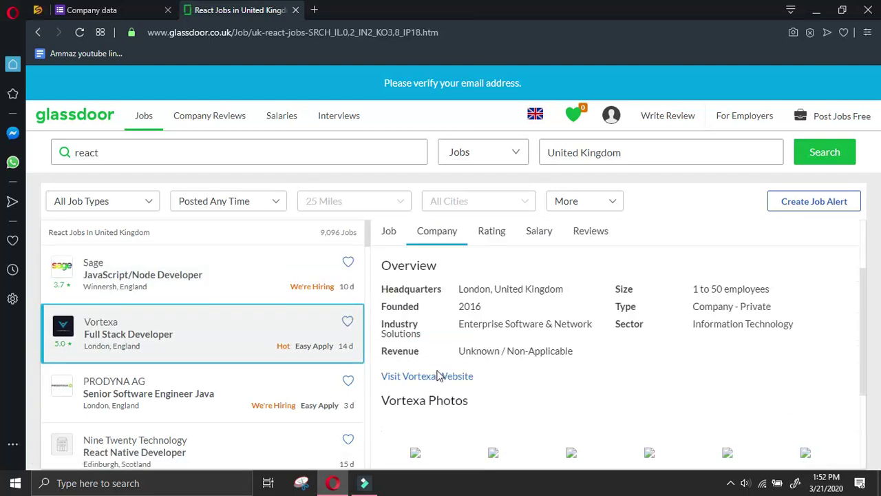
pyautogui.rightClick(440, 341)
pyautogui.click(484, 264)
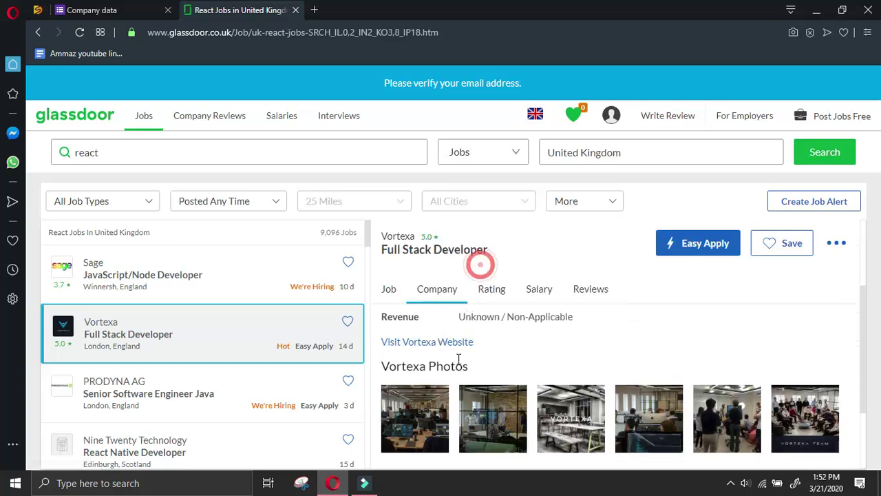
pyautogui.click(453, 339)
pyautogui.click(162, 9)
pyautogui.click(300, 158)
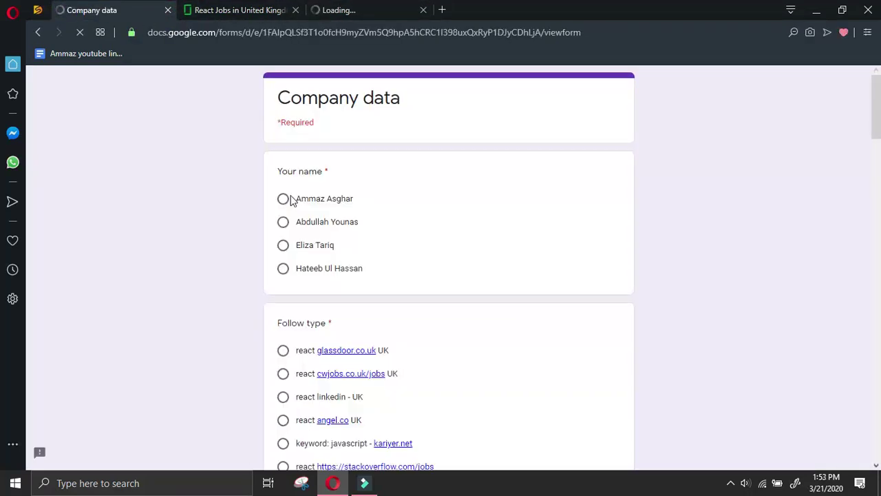
pyautogui.click(283, 199)
pyautogui.click(282, 348)
pyautogui.scroll(-5, 290, 341)
pyautogui.scroll(-2, 294, 338)
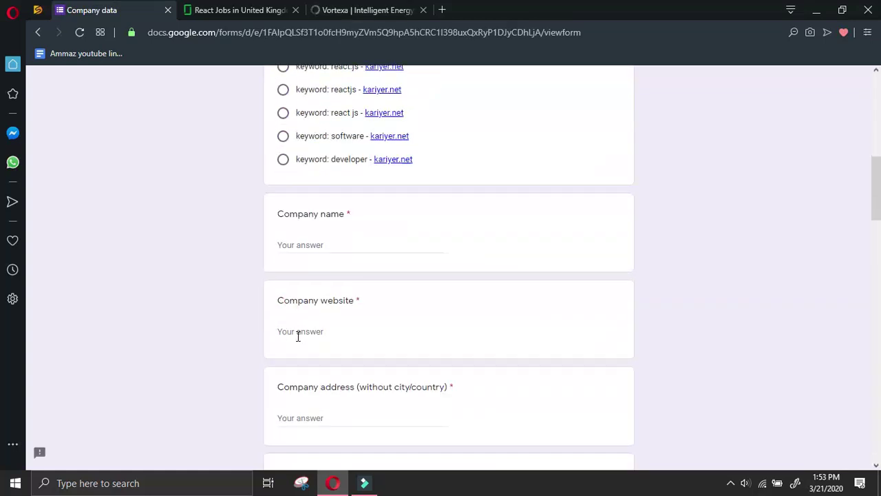
pyautogui.rightClick(334, 331)
pyautogui.click(375, 190)
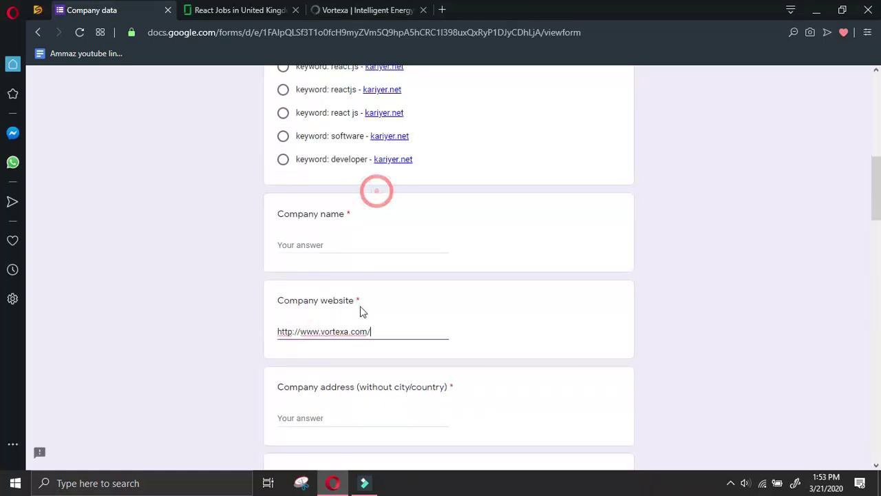
# Copy 'vortexa' from the website URL and paste it as the Company name
pyautogui.doubleClick(347, 331)
pyautogui.rightClick(323, 332)
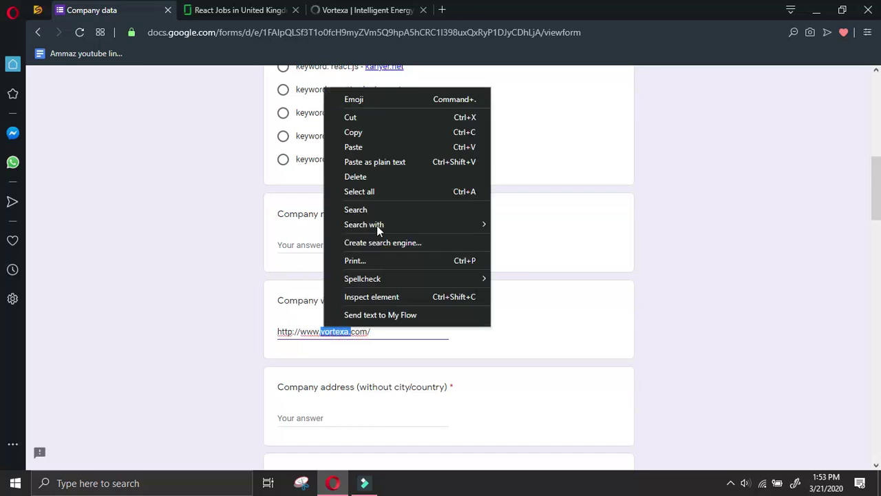
pyautogui.click(365, 131)
pyautogui.click(335, 245)
pyautogui.rightClick(334, 245)
pyautogui.click(383, 102)
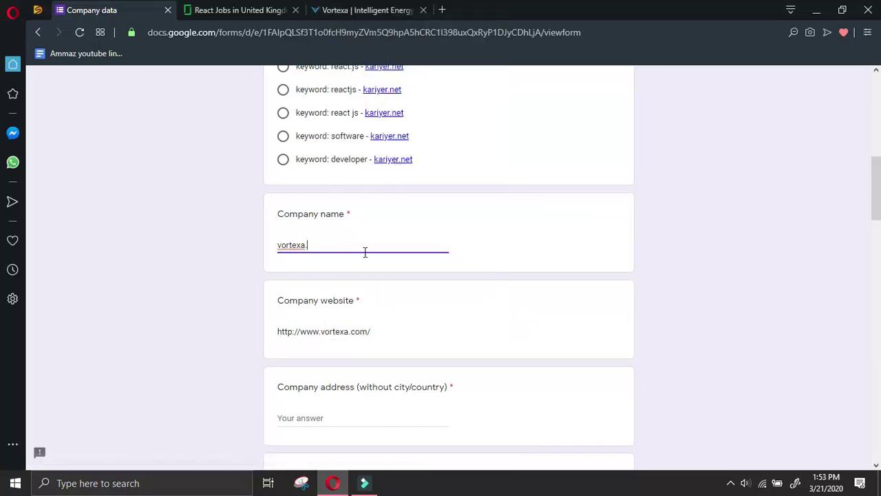
pyautogui.scroll(-2, 344, 289)
# Copy Vortexa's London office address from the website's contact section, declining cookies, and ready it for Company address
pyautogui.click(367, 10)
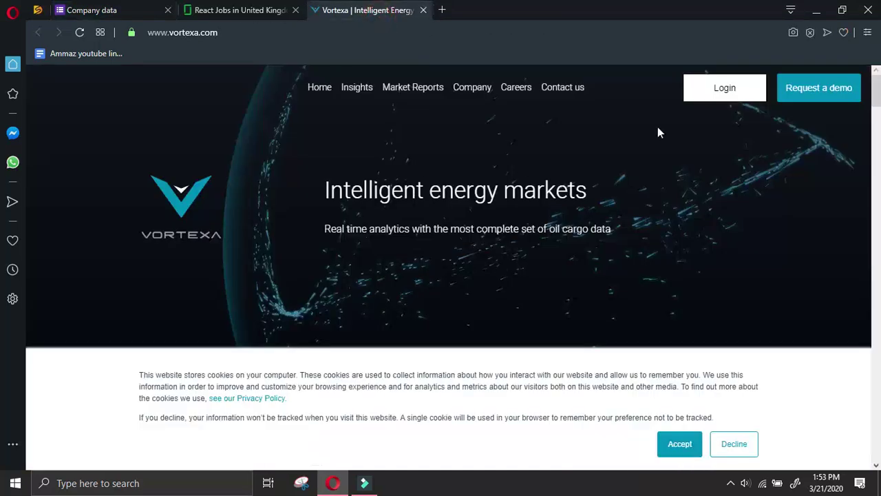
pyautogui.click(561, 92)
pyautogui.click(404, 273)
pyautogui.click(734, 444)
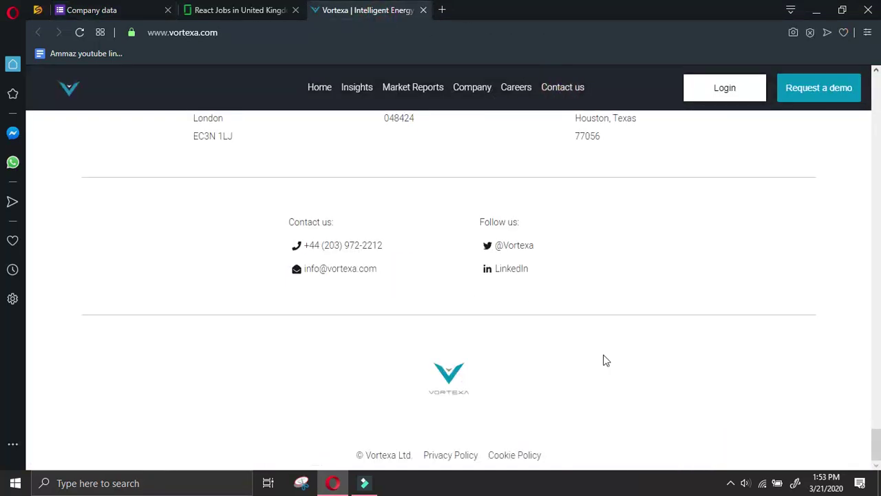
pyautogui.scroll(2, 601, 358)
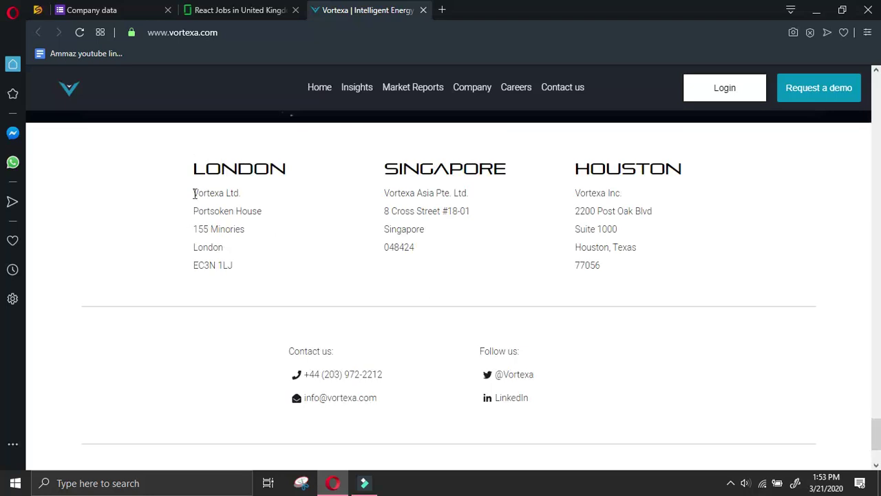
pyautogui.moveTo(195, 212); pyautogui.dragTo(238, 267)
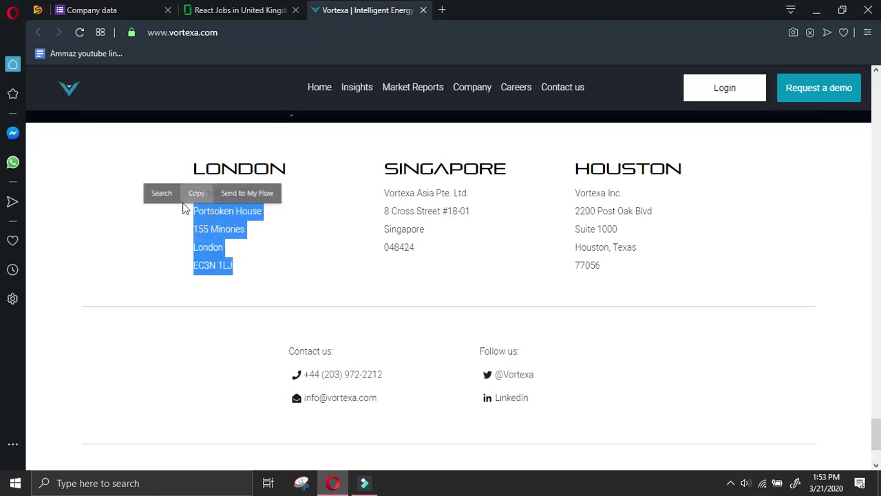
pyautogui.rightClick(216, 219)
pyautogui.click(245, 263)
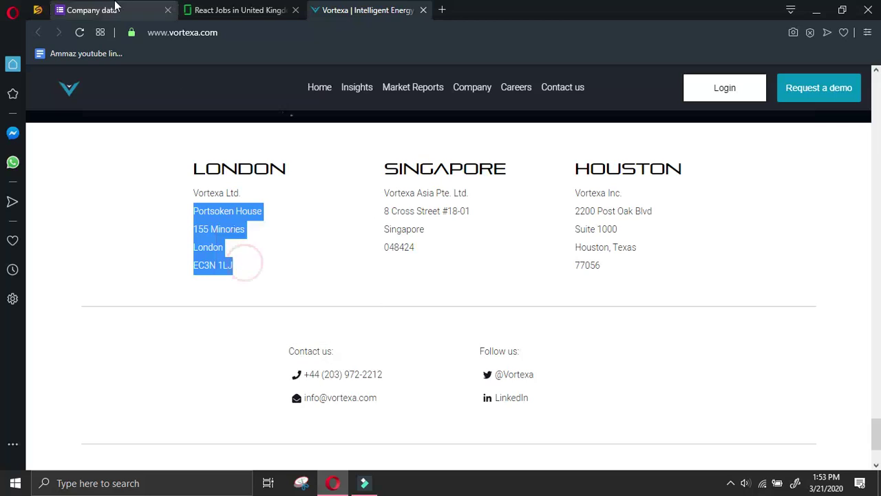
pyautogui.click(110, 10)
pyautogui.rightClick(298, 287)
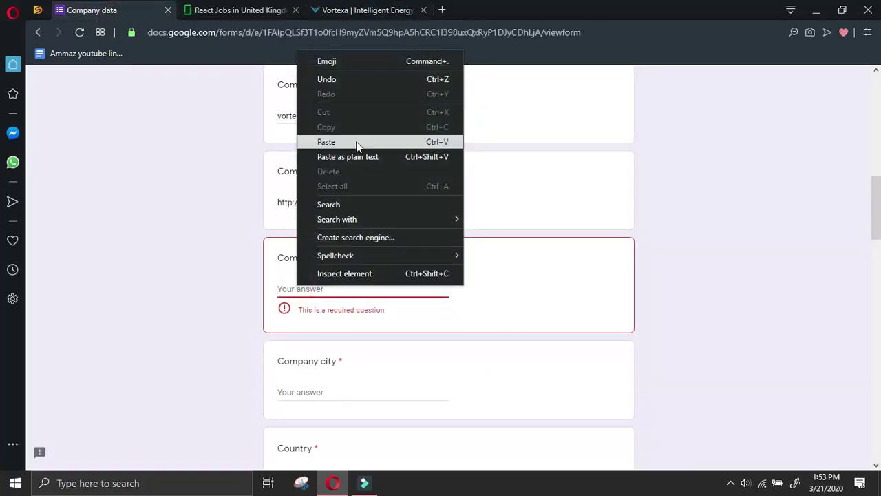
# Paste the Vortexa address, then move 'London' from it into the Company city answer
pyautogui.click(356, 142)
pyautogui.doubleClick(392, 290)
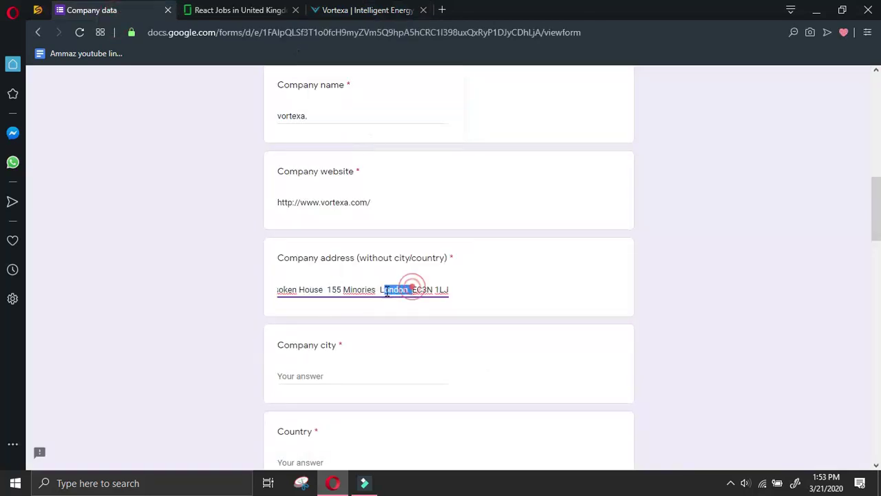
pyautogui.rightClick(394, 289)
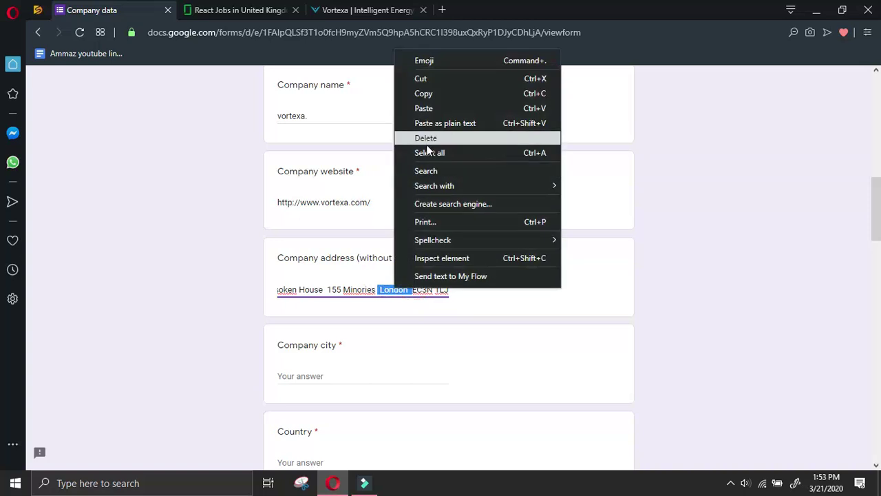
pyautogui.click(435, 94)
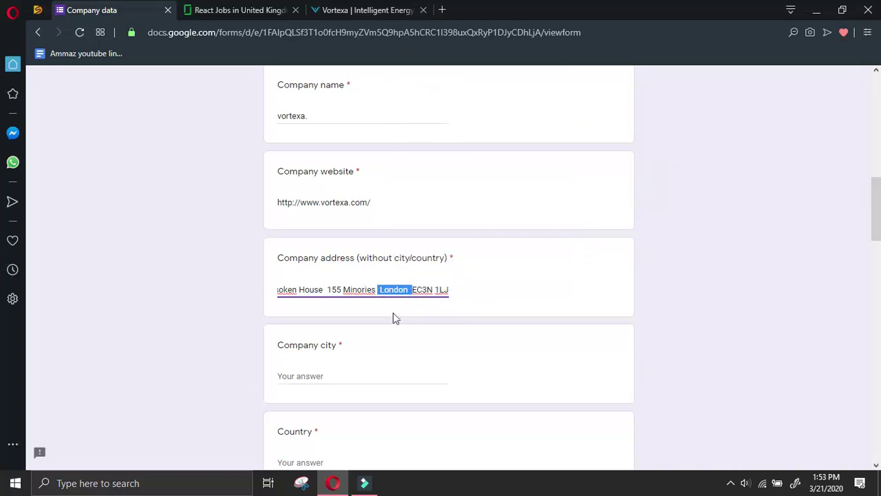
pyautogui.press('BackSpace')
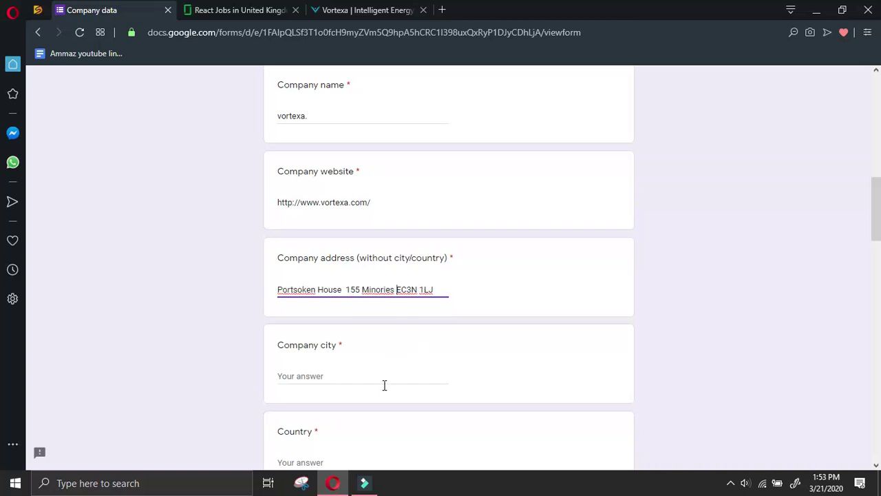
pyautogui.click(383, 379)
pyautogui.hotkey('ctrl', 'v')
# Enter UK as the Country answer
pyautogui.scroll(-2, 380, 413)
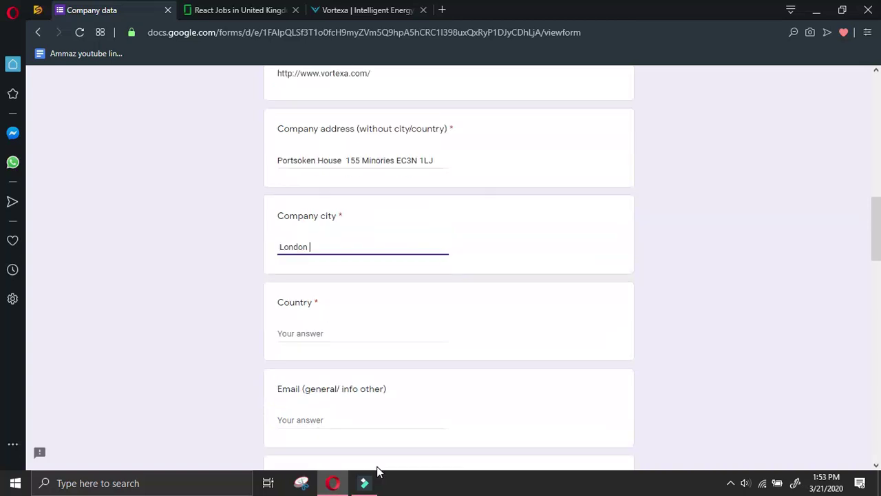
pyautogui.click(402, 334)
pyautogui.write('UK')
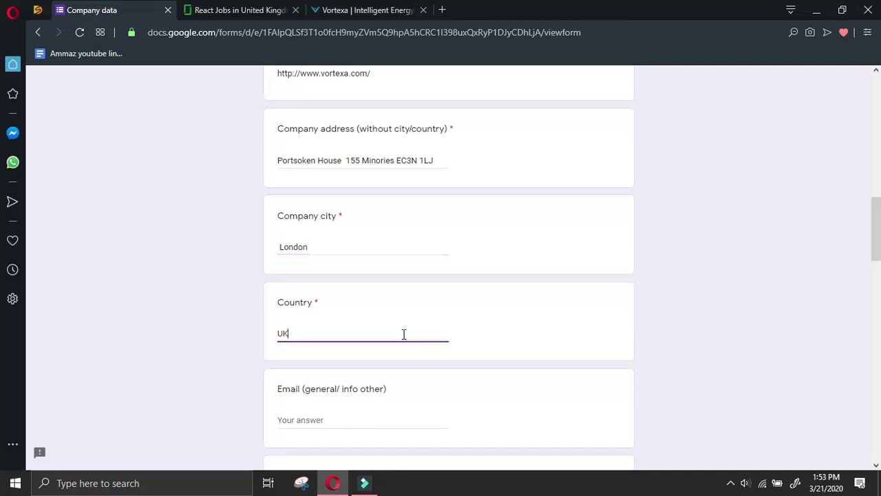
# Return to the Vortexa website and bring up options for its contact email link
pyautogui.click(385, 10)
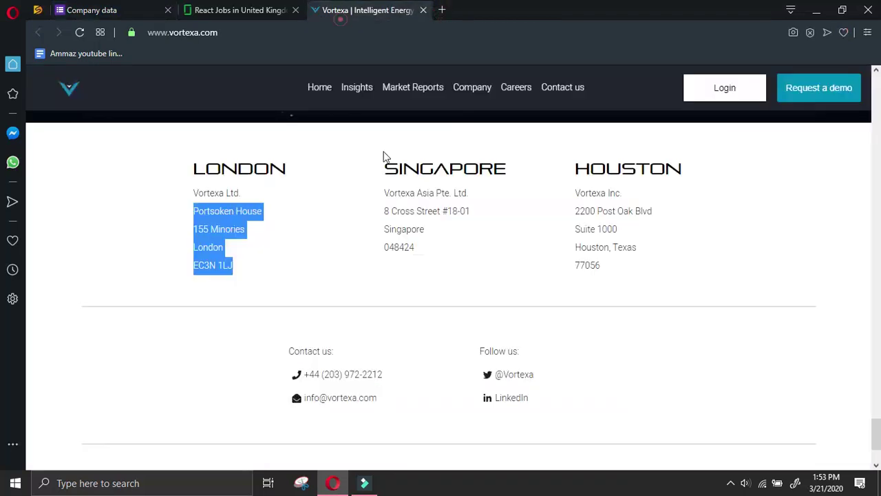
pyautogui.click(323, 284)
pyautogui.rightClick(356, 404)
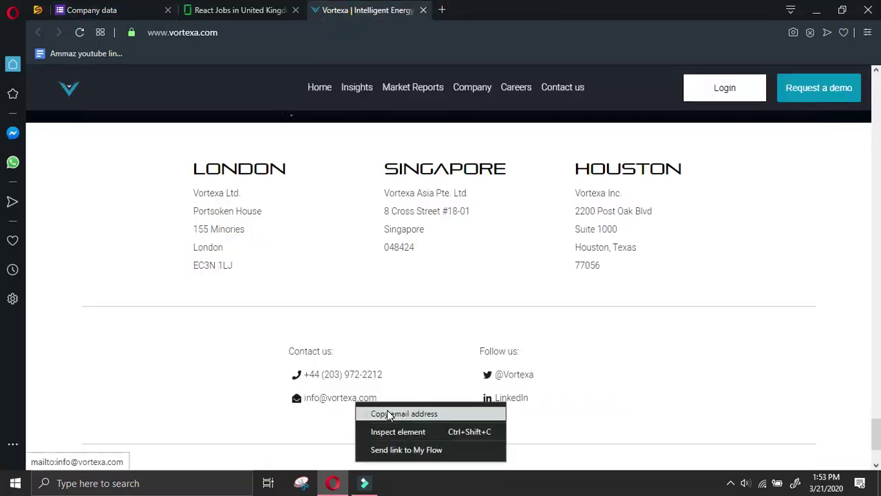
# Copy Vortexa's contact email address from the site footer and return to the form
pyautogui.click(392, 414)
pyautogui.click(112, 8)
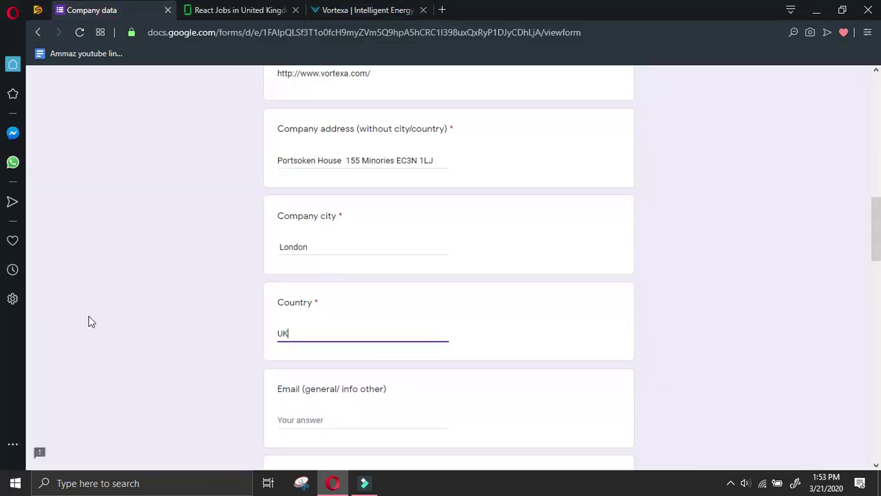
pyautogui.scroll(-2, 126, 348)
pyautogui.scroll(-2, 139, 342)
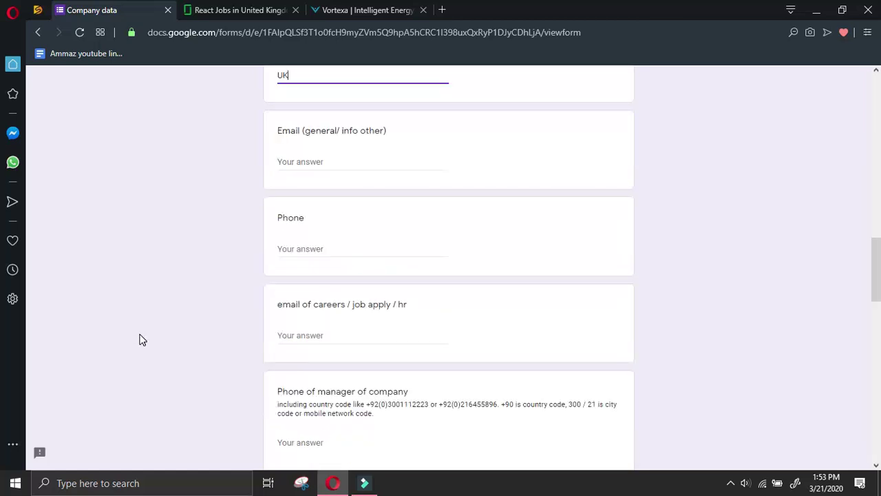
pyautogui.scroll(-2, 177, 352)
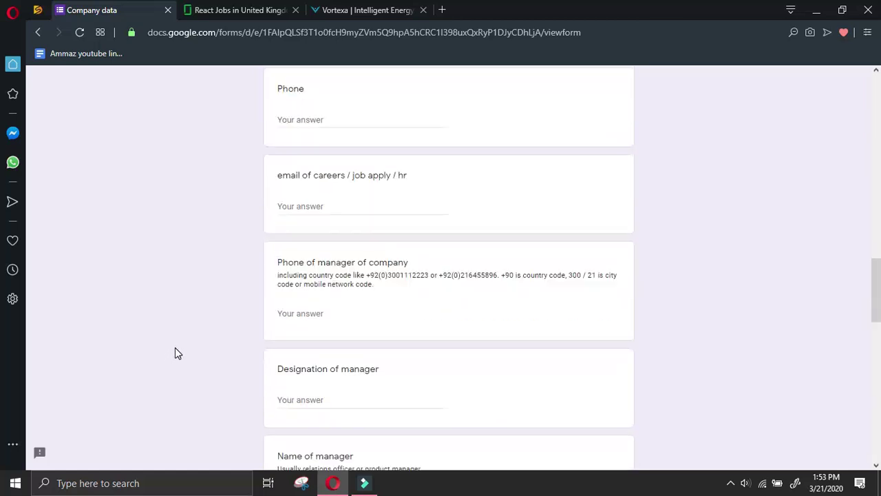
pyautogui.scroll(-2, 175, 349)
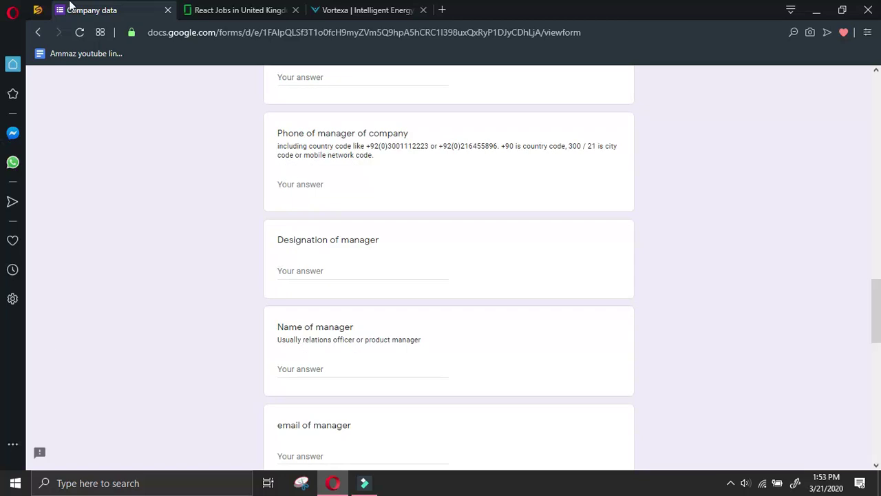
# Paste the copied company email into the form's general Email answer
pyautogui.click(230, 10)
pyautogui.click(387, 10)
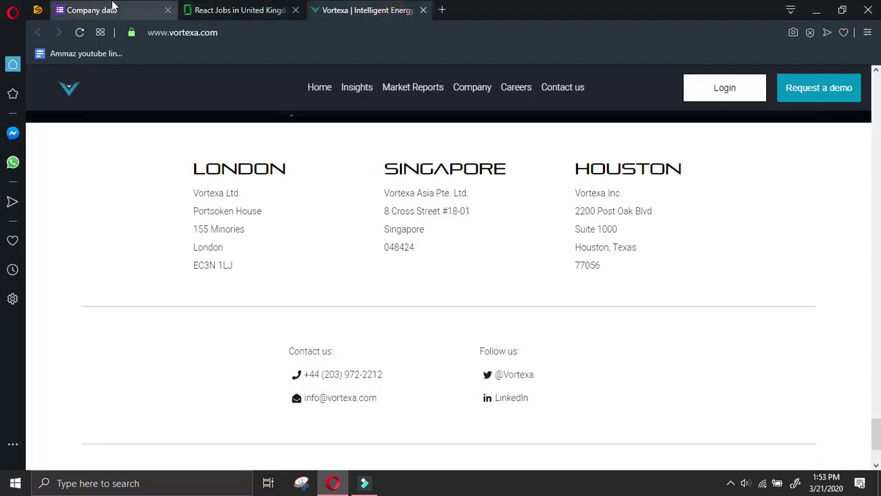
pyautogui.click(145, 8)
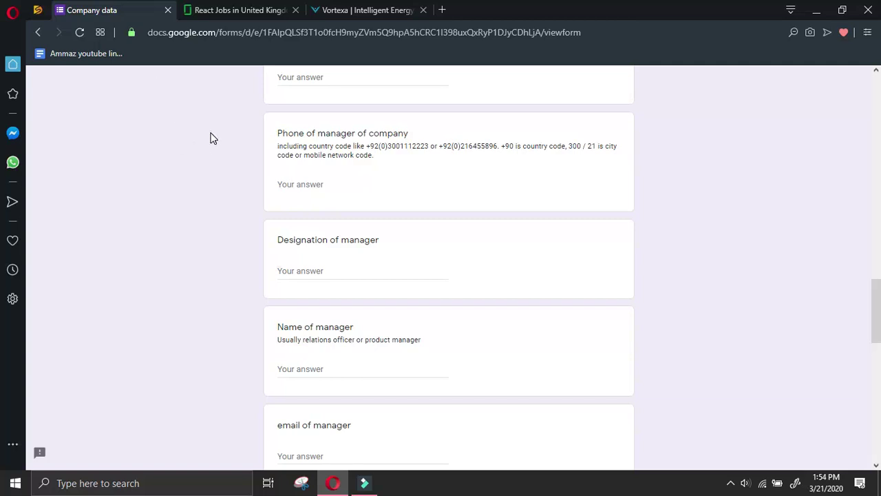
pyautogui.scroll(-2, 268, 230)
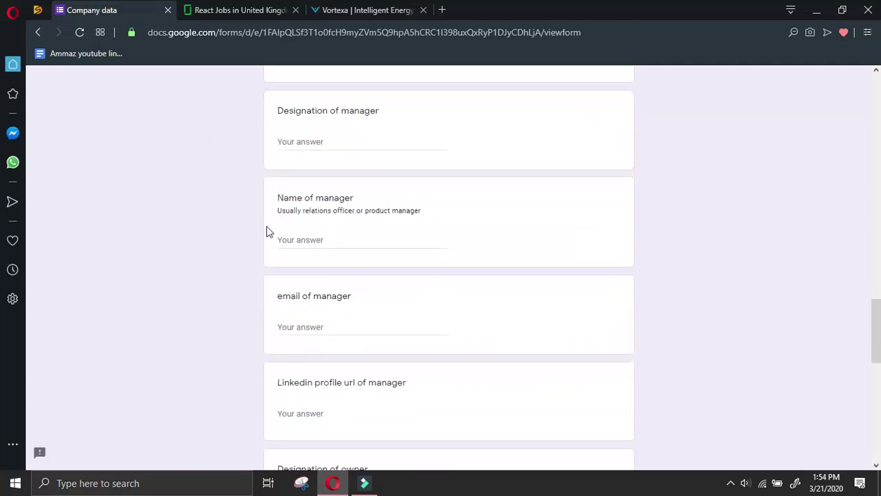
pyautogui.scroll(-3, 337, 356)
pyautogui.scroll(10, 344, 356)
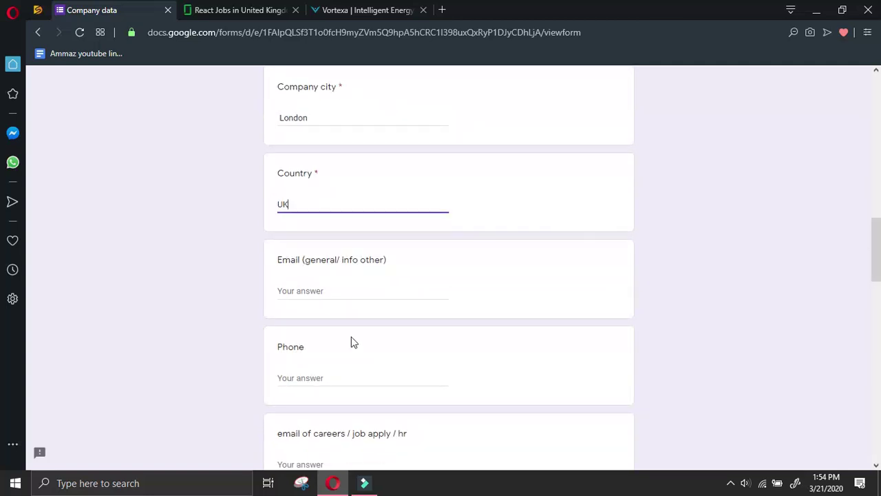
pyautogui.scroll(2, 337, 333)
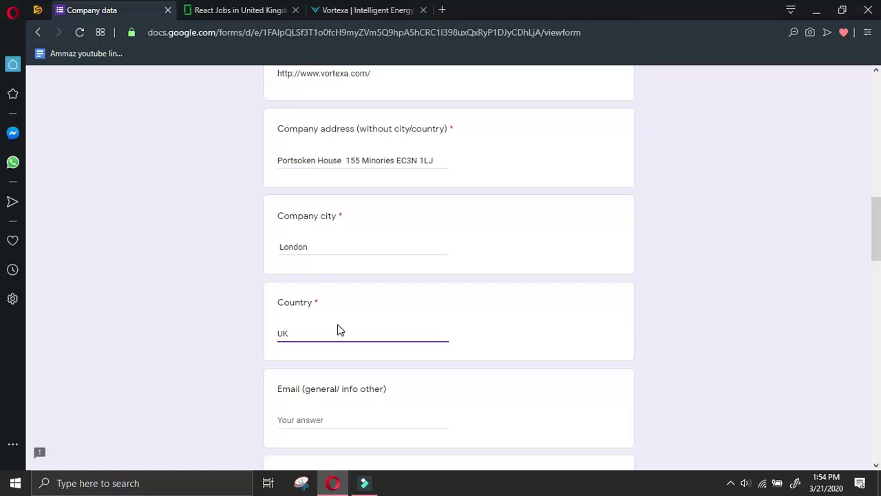
pyautogui.scroll(2, 296, 267)
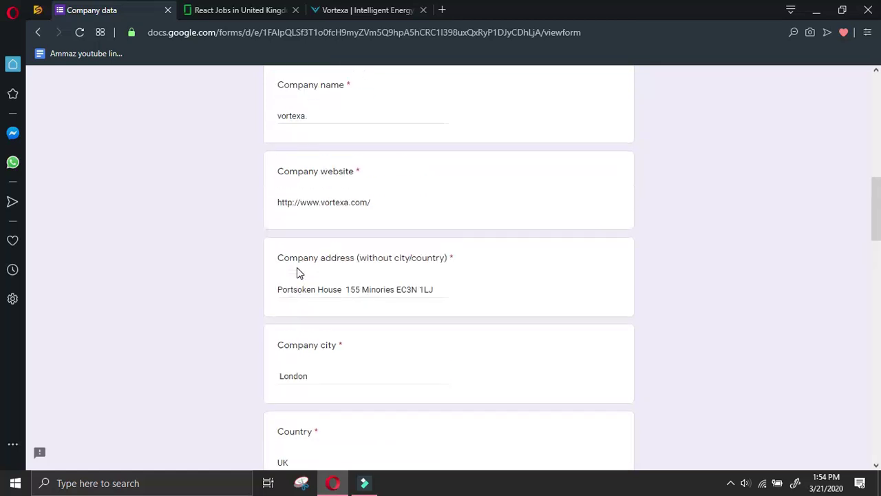
pyautogui.scroll(-4, 328, 365)
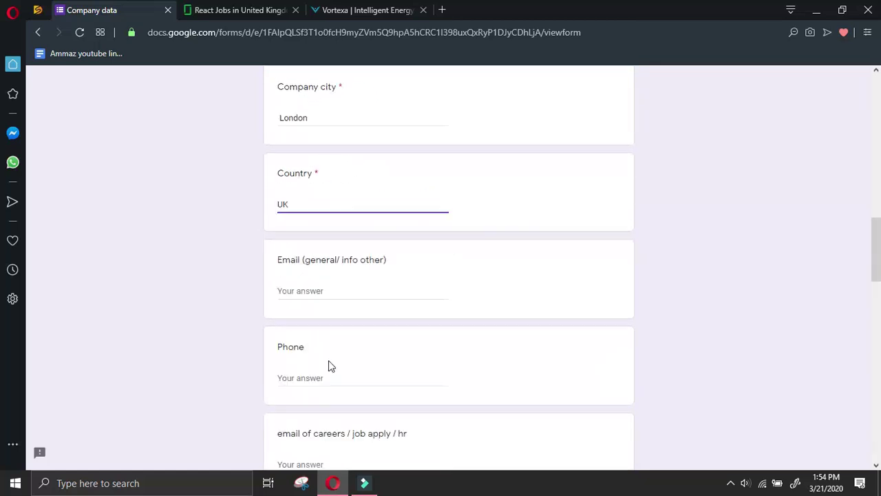
pyautogui.click(320, 290)
pyautogui.hotkey('ctrl', 'v')
# Copy Vortexa's contact phone number from the footer and paste it into the Phone answer
pyautogui.click(333, 378)
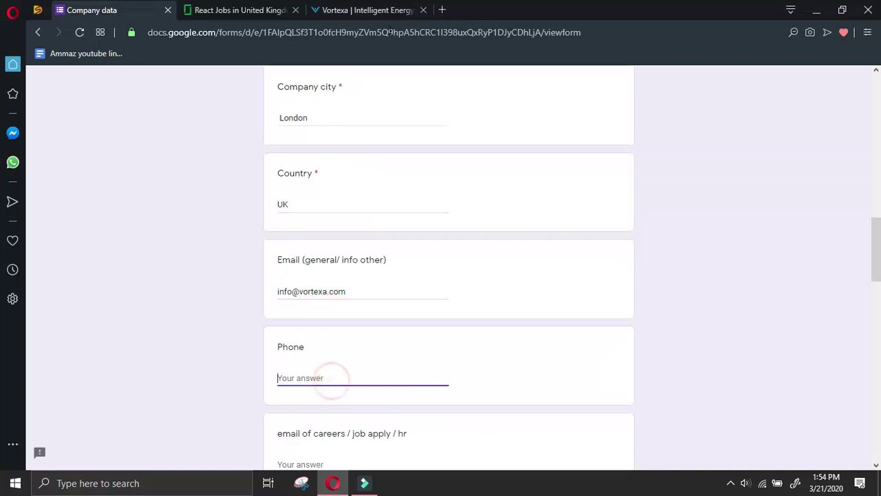
pyautogui.click(398, 7)
pyautogui.moveTo(393, 373); pyautogui.dragTo(304, 374)
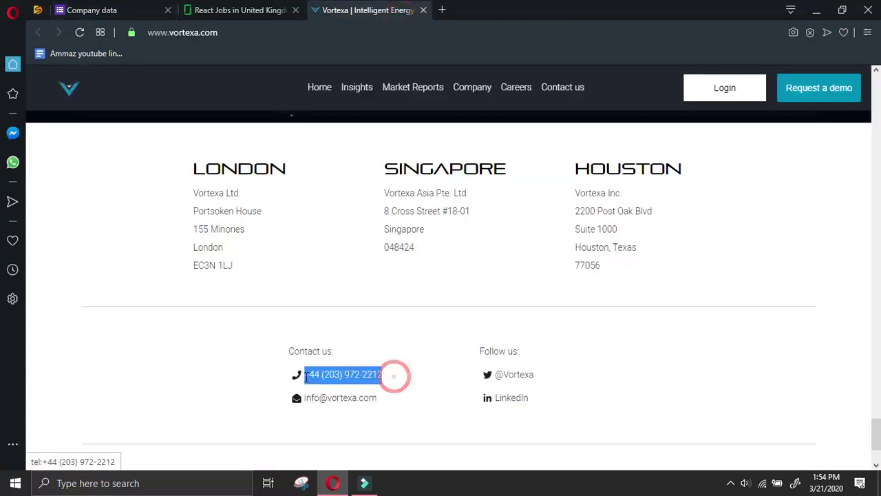
pyautogui.hotkey('ctrl', 'c')
pyautogui.click(237, 9)
pyautogui.click(148, 13)
pyautogui.scroll(-2, 254, 303)
pyautogui.hotkey('ctrl', 'v')
# Select the Singapore office address lines on the Vortexa website
pyautogui.click(384, 14)
pyautogui.click(494, 279)
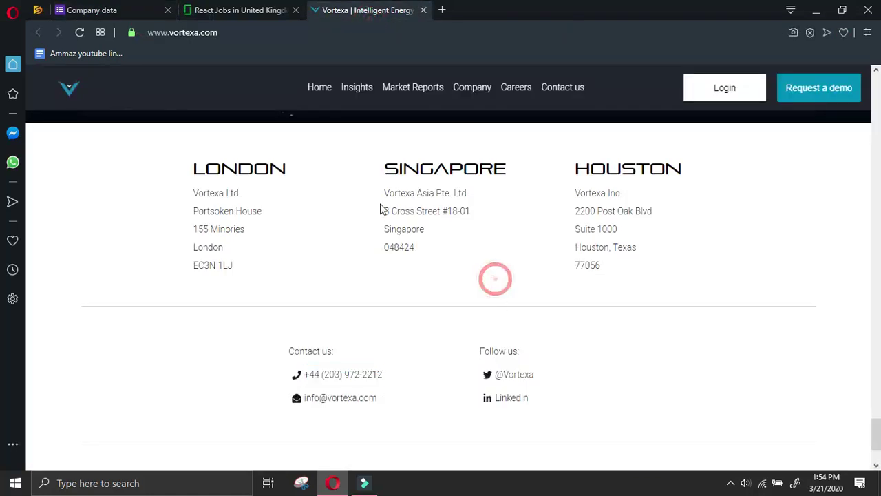
pyautogui.moveTo(387, 212); pyautogui.dragTo(434, 246)
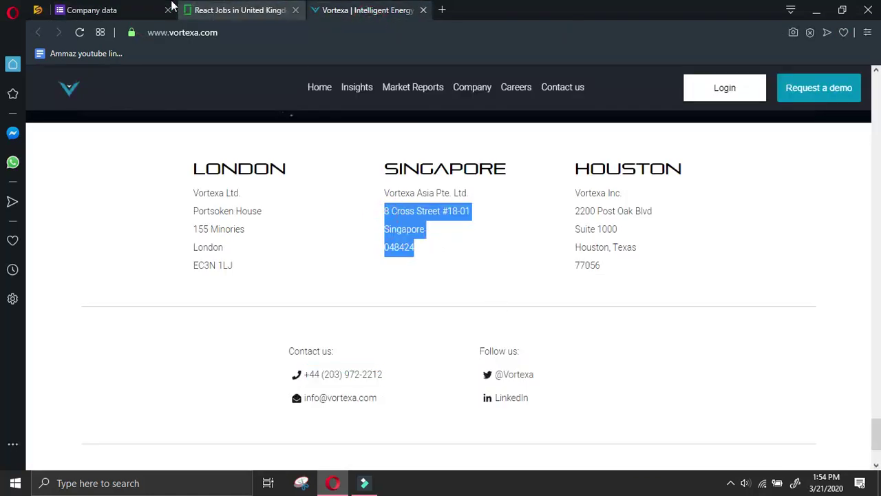
# Paste the Singapore address into All other details, remove blank lines, and add a new line
pyautogui.click(162, 7)
pyautogui.scroll(-10, 338, 314)
pyautogui.click(338, 333)
pyautogui.hotkey('ctrl', 'v')
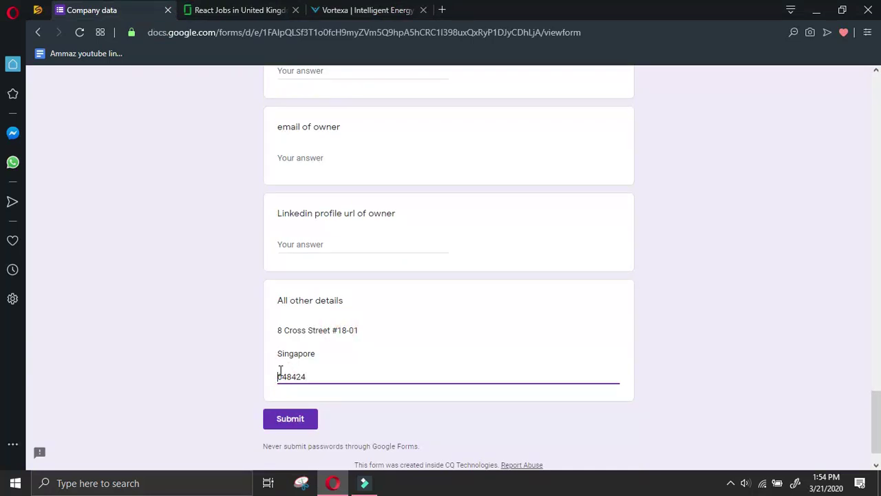
pyautogui.click(278, 377)
pyautogui.press('BackSpace')
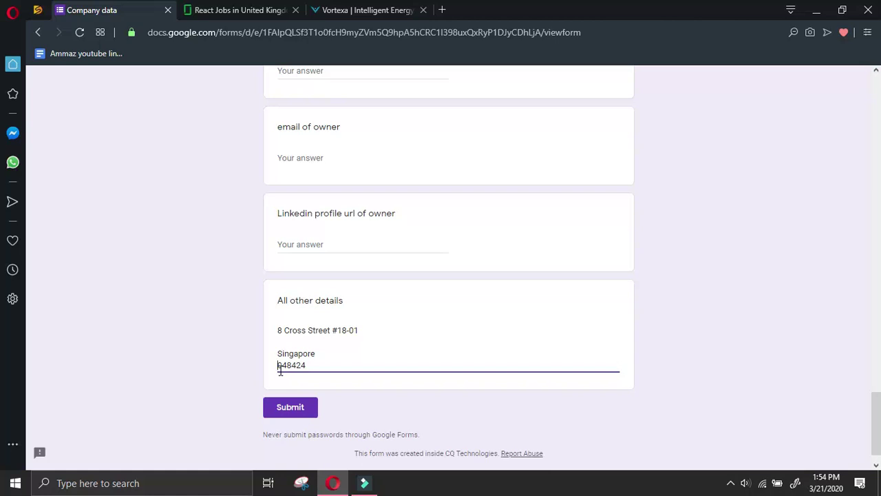
pyautogui.press('BackSpace')
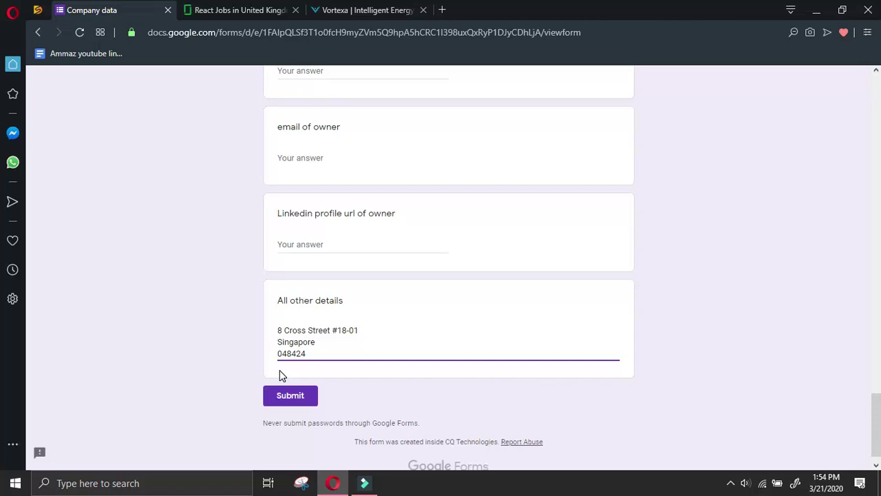
pyautogui.press('BackSpace')
pyautogui.press('Down')
pyautogui.press('Return')
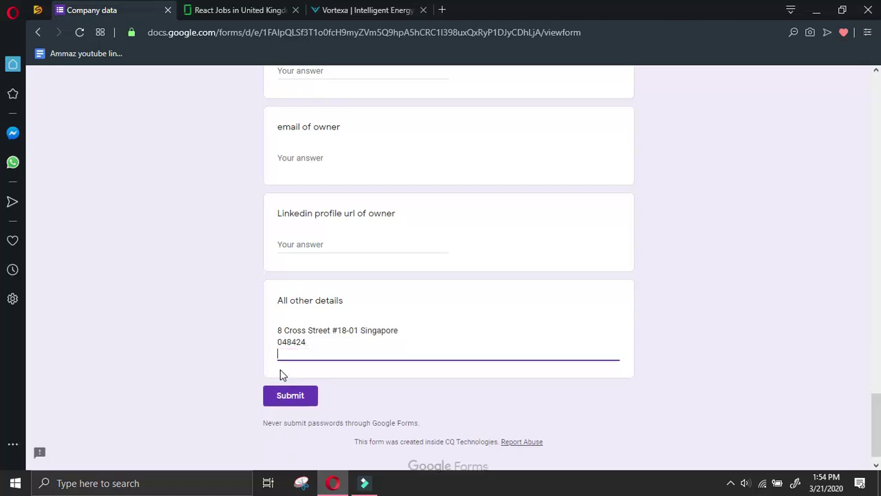
# Copy the Houston office address and paste it below, joining its parts into one line
pyautogui.click(365, 10)
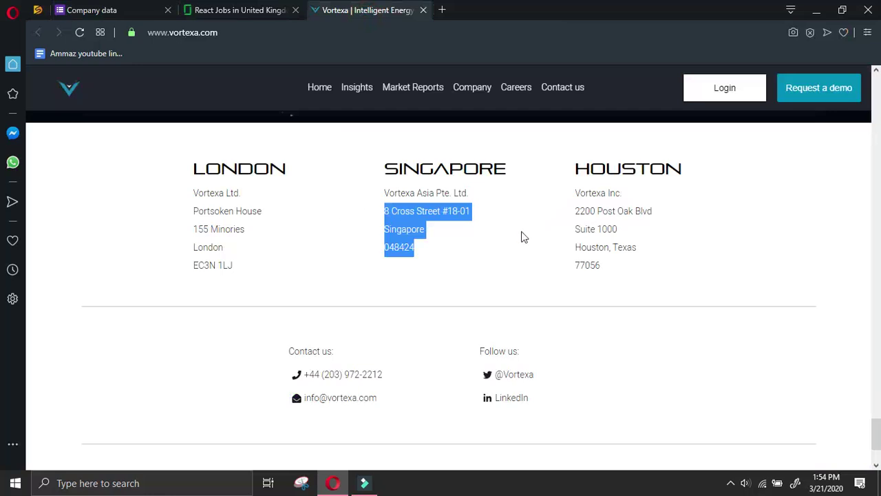
pyautogui.moveTo(576, 210); pyautogui.dragTo(638, 268)
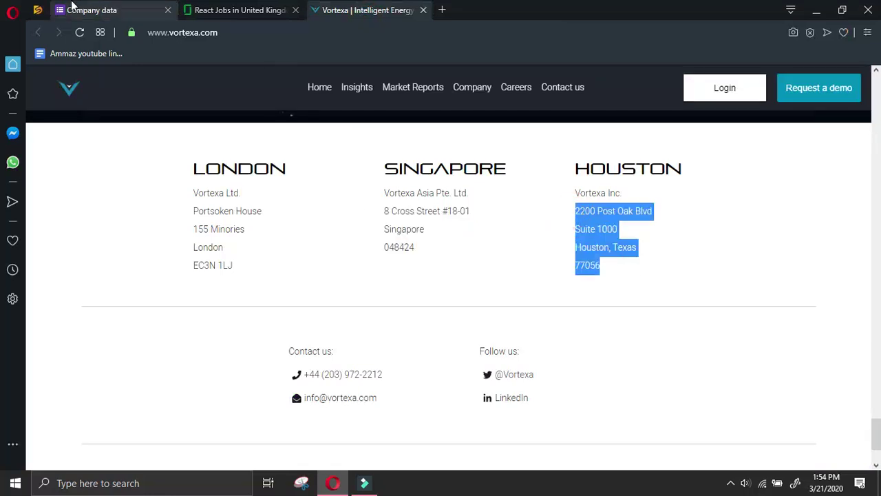
pyautogui.click(117, 7)
pyautogui.hotkey('ctrl', 'v')
pyautogui.click(282, 420)
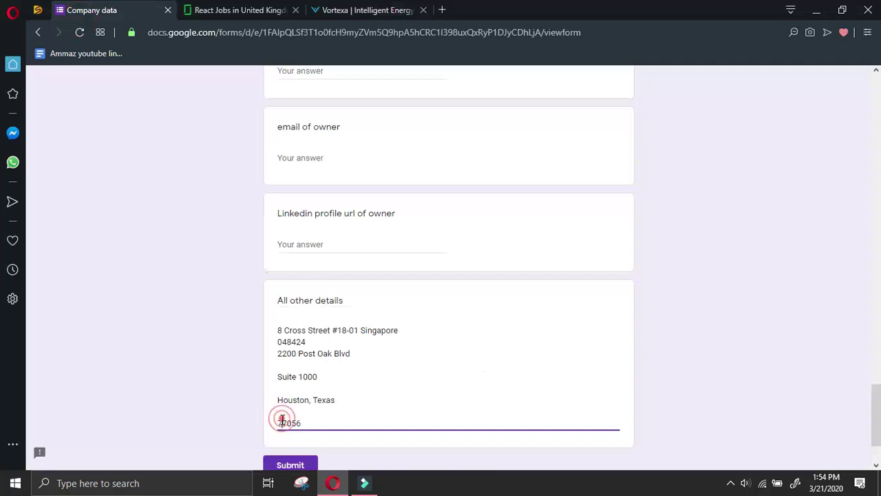
pyautogui.press('BackSpace')
pyautogui.press('BackSpace')
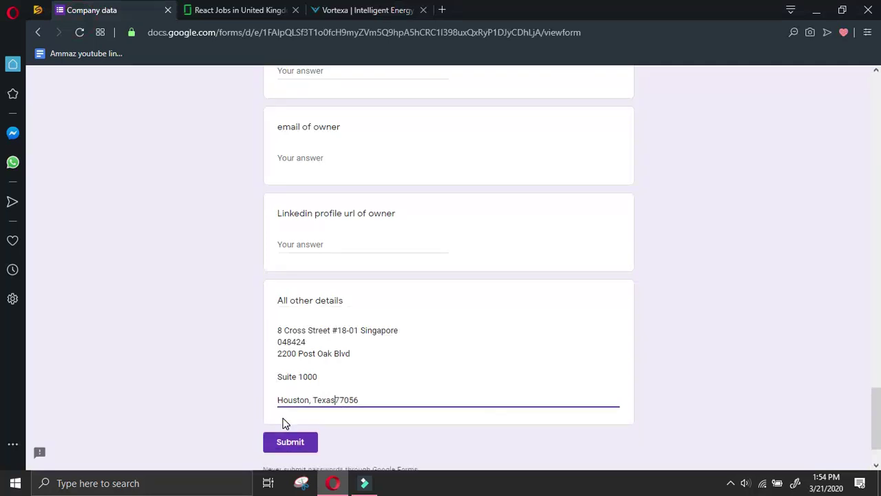
pyautogui.press('BackSpace')
pyautogui.press('BackSpace')
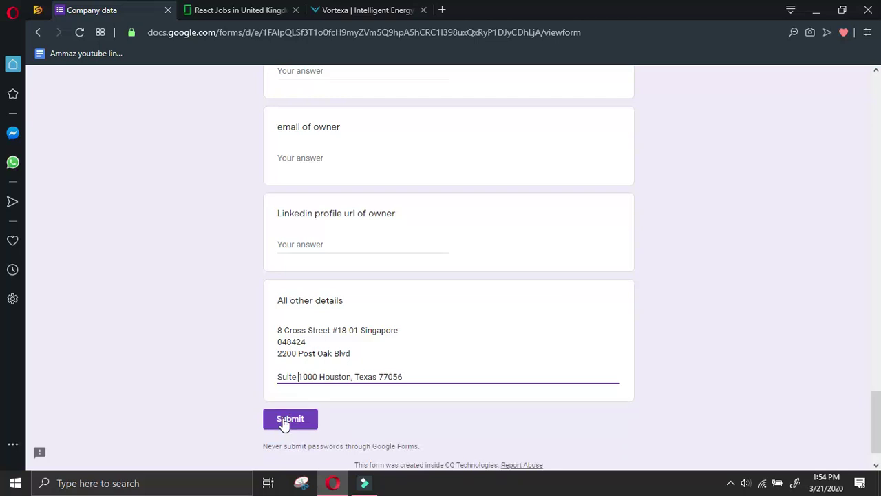
pyautogui.press('BackSpace')
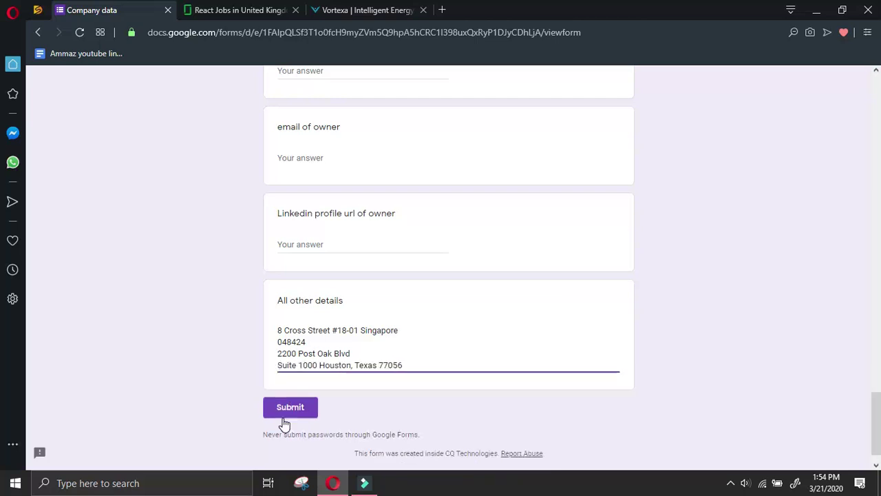
pyautogui.press('BackSpace')
pyautogui.press('Return')
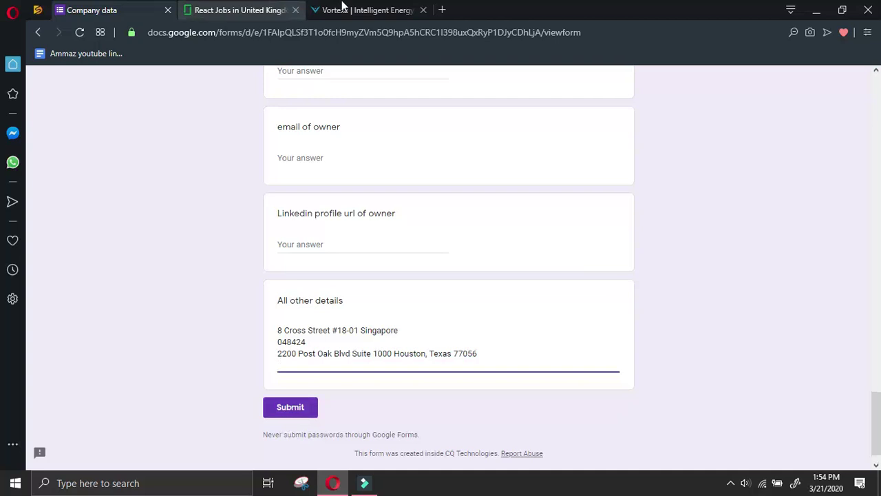
pyautogui.click(365, 9)
# Open Vortexa's LinkedIn company page in a new tab
pyautogui.click(533, 267)
pyautogui.scroll(2, 620, 375)
pyautogui.scroll(-2, 585, 399)
pyautogui.rightClick(511, 404)
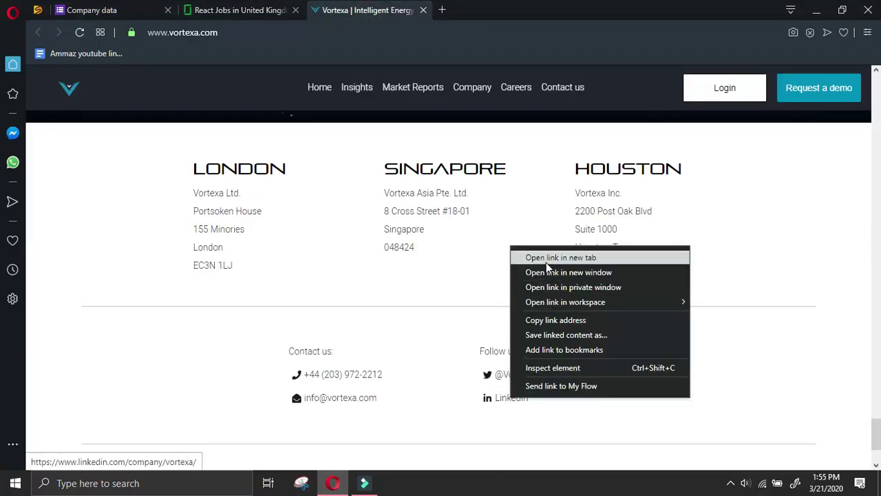
pyautogui.click(545, 260)
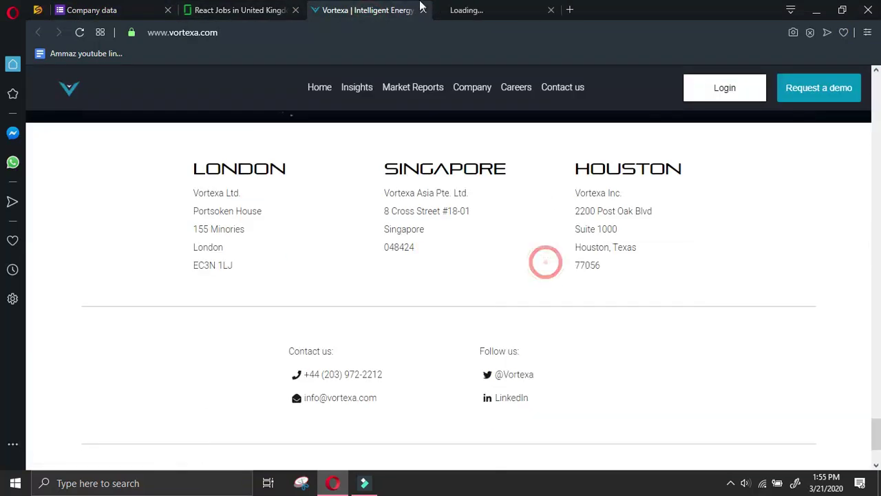
# Browse the job list on Vortexa's Workable careers page
pyautogui.click(513, 88)
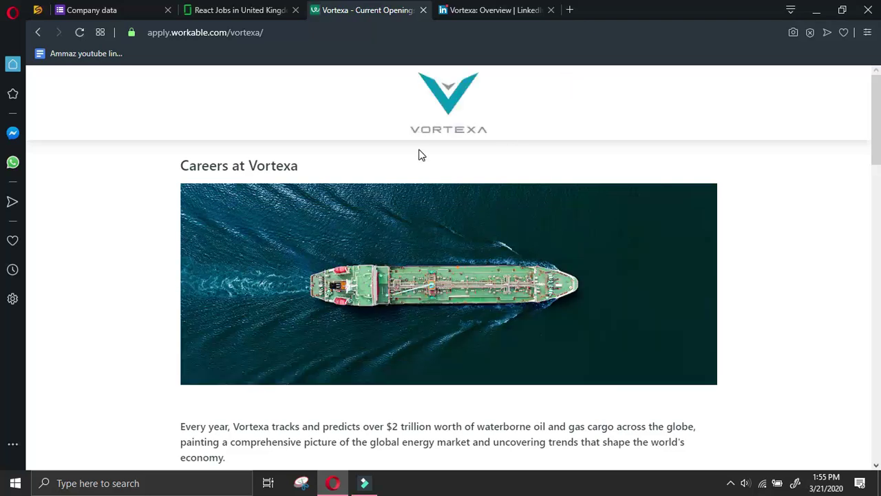
pyautogui.scroll(-2, 422, 145)
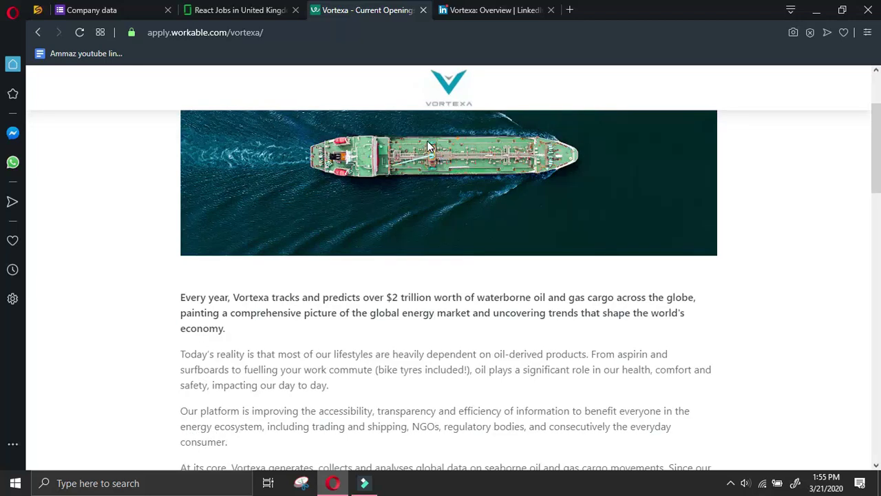
pyautogui.scroll(-2, 427, 146)
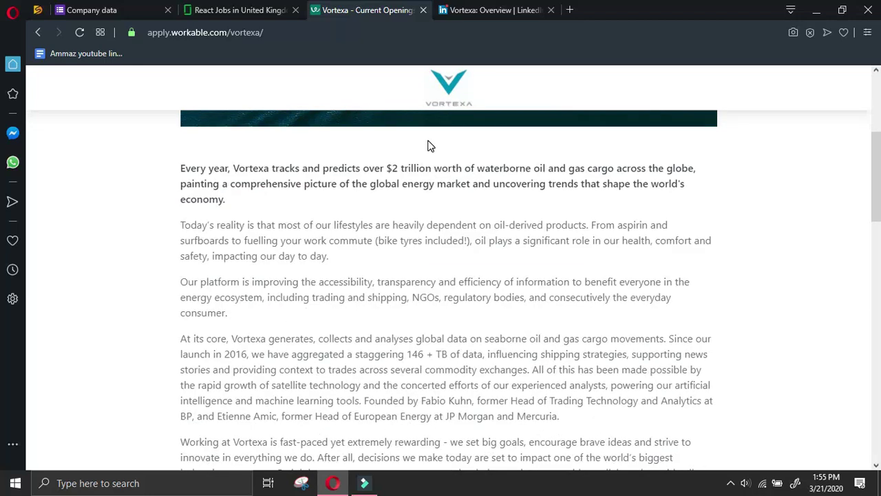
pyautogui.scroll(-10, 424, 150)
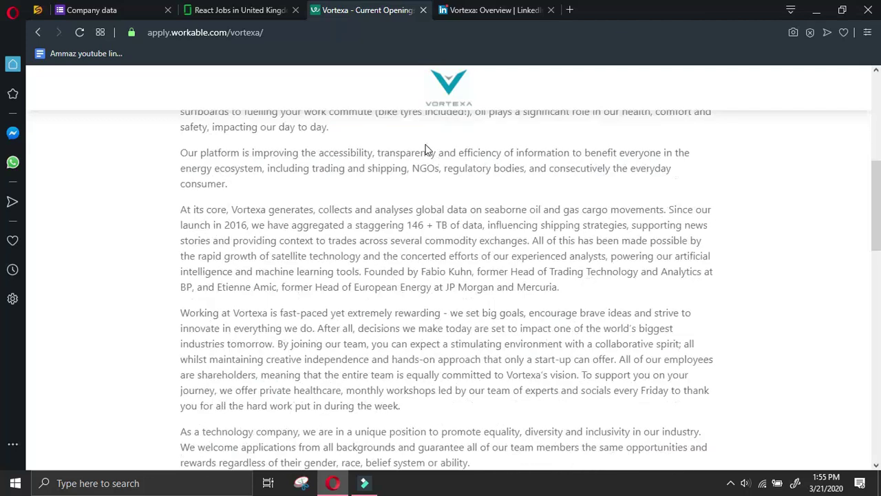
pyautogui.scroll(-4, 417, 214)
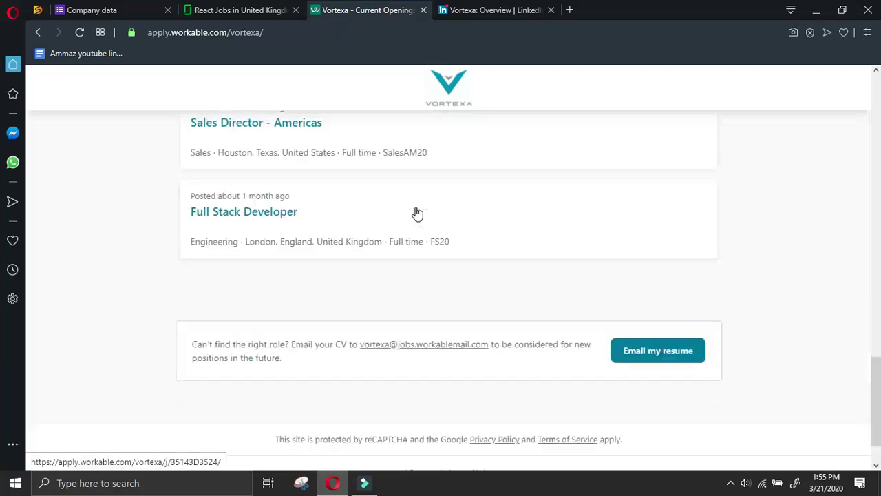
pyautogui.scroll(15, 416, 213)
pyautogui.scroll(-5, 434, 200)
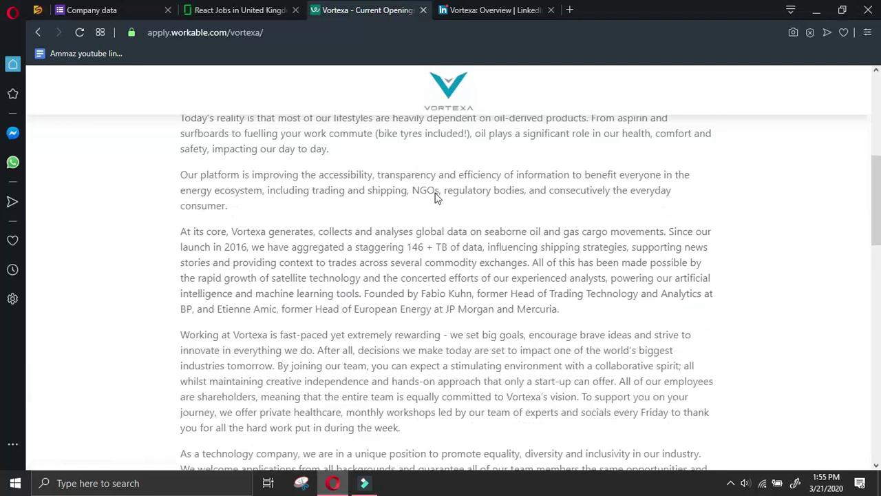
pyautogui.scroll(2, 437, 197)
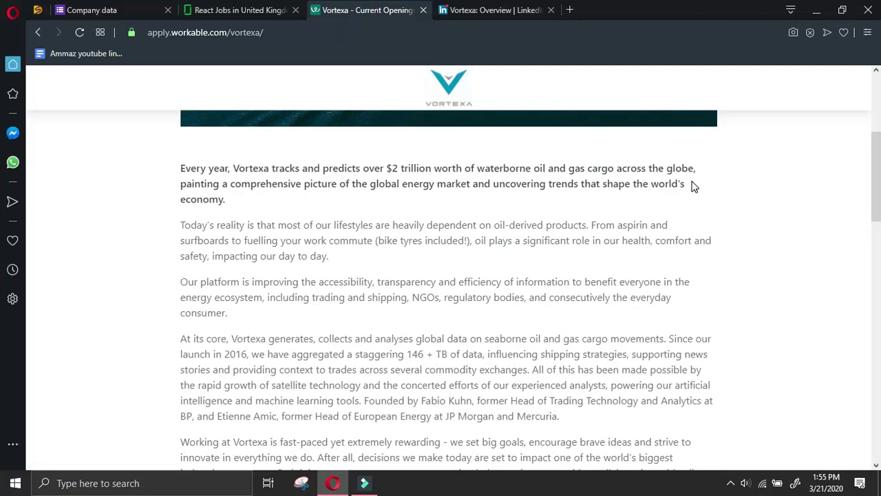
pyautogui.scroll(-2, 693, 185)
pyautogui.scroll(2, 693, 186)
pyautogui.scroll(-1, 693, 186)
pyautogui.scroll(1, 693, 186)
pyautogui.scroll(-12, 693, 186)
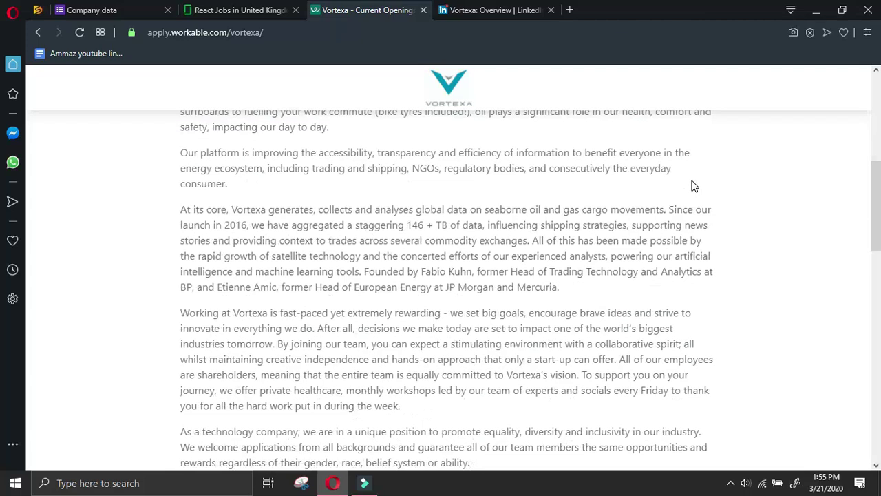
pyautogui.scroll(2, 308, 148)
# Open the full-time London Customer & IT Support Specialist posting
pyautogui.click(308, 148)
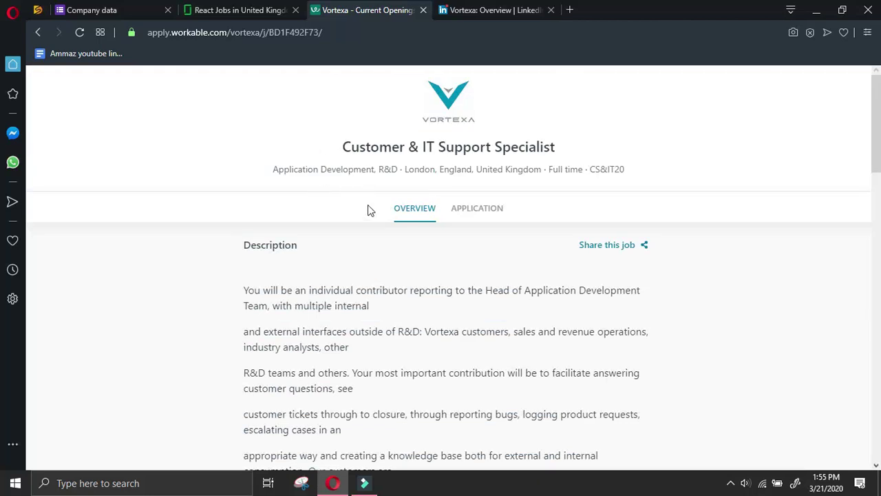
pyautogui.scroll(-20, 448, 287)
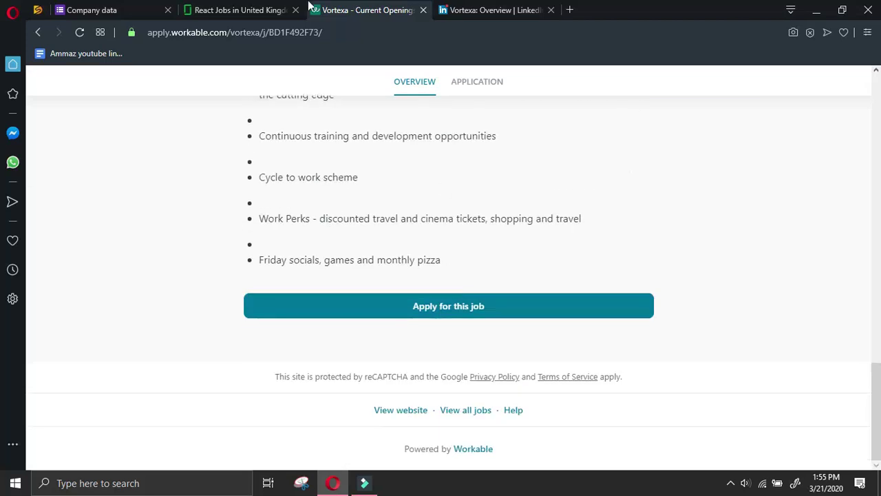
pyautogui.click(490, 9)
pyautogui.scroll(-2, 168, 331)
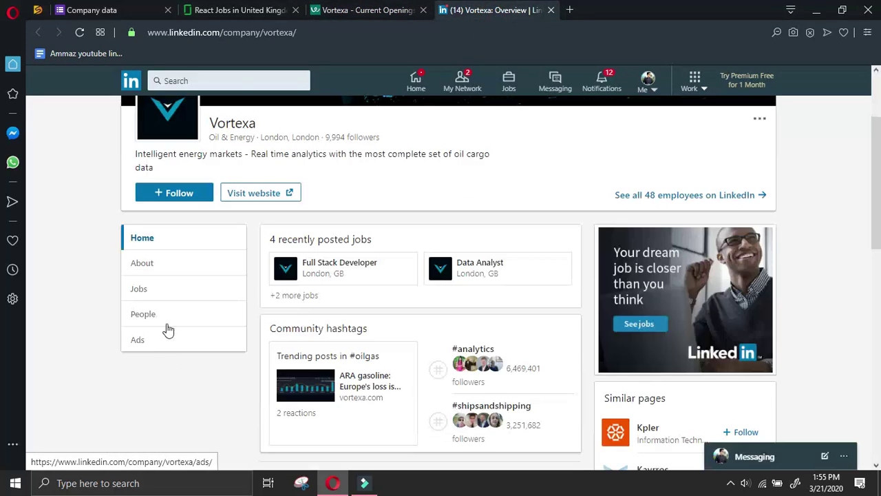
pyautogui.click(170, 314)
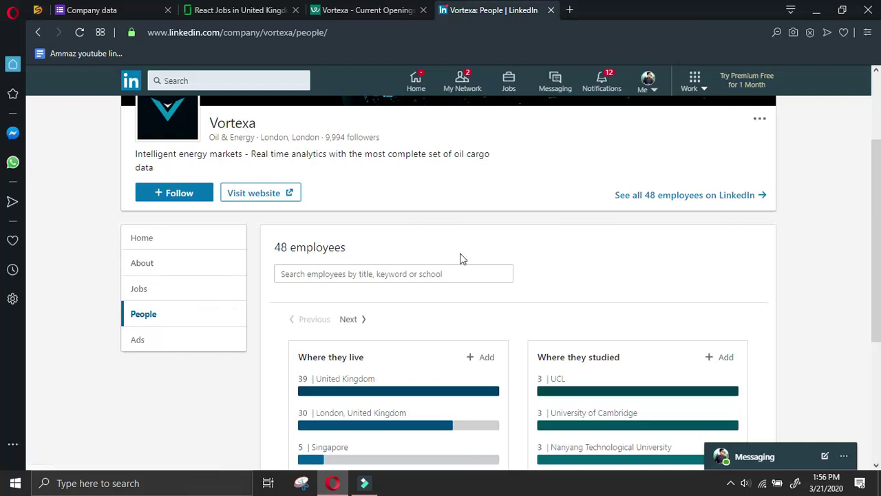
pyautogui.scroll(-3, 458, 262)
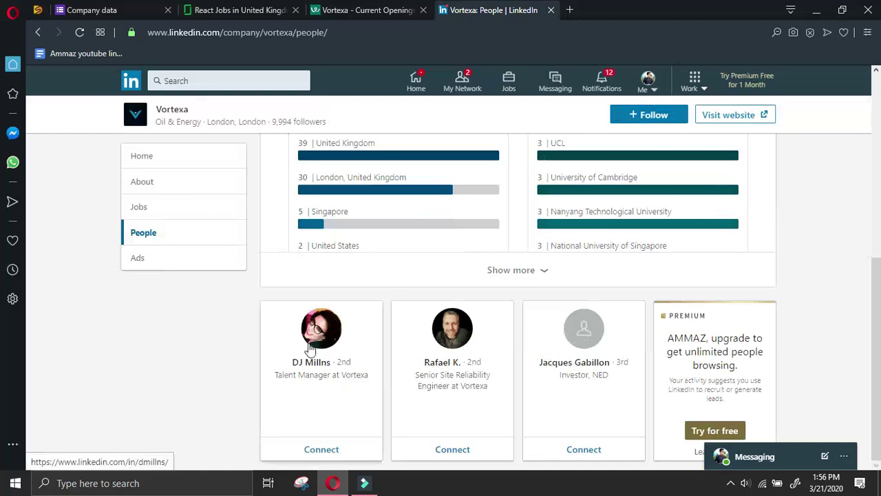
pyautogui.click(316, 344)
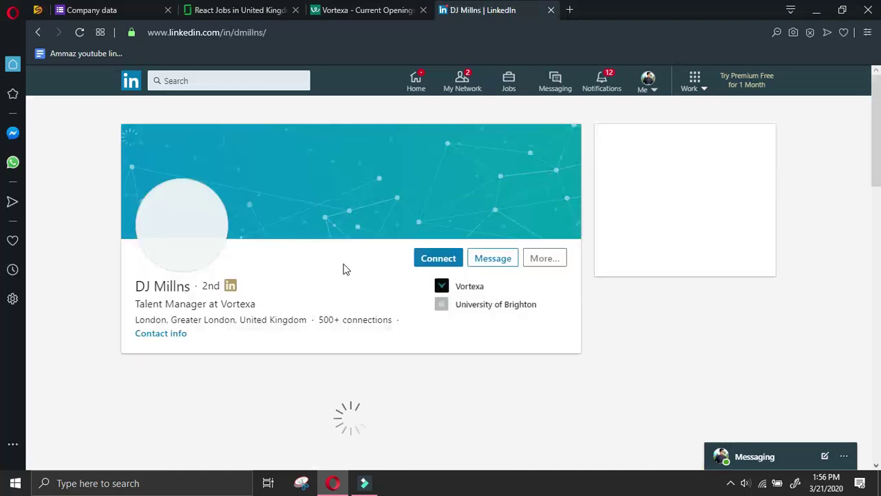
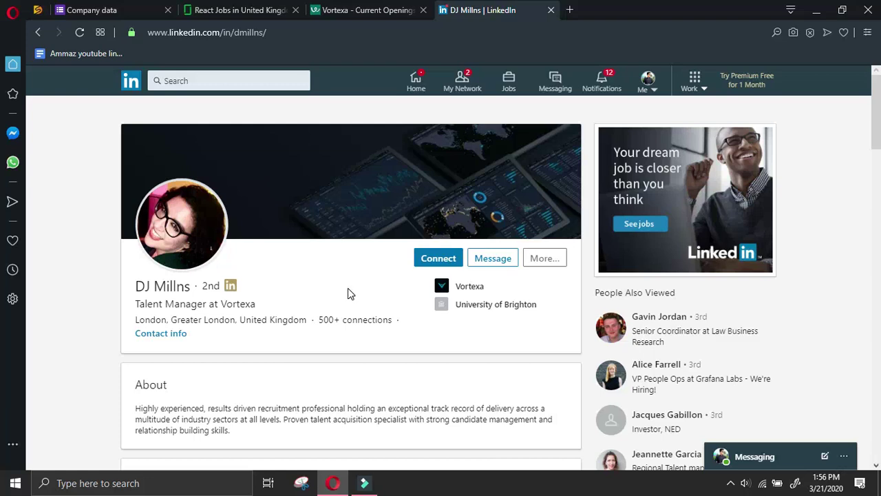
# Send Vortexa's talent manager a LinkedIn connection invitation
pyautogui.scroll(-2, 347, 293)
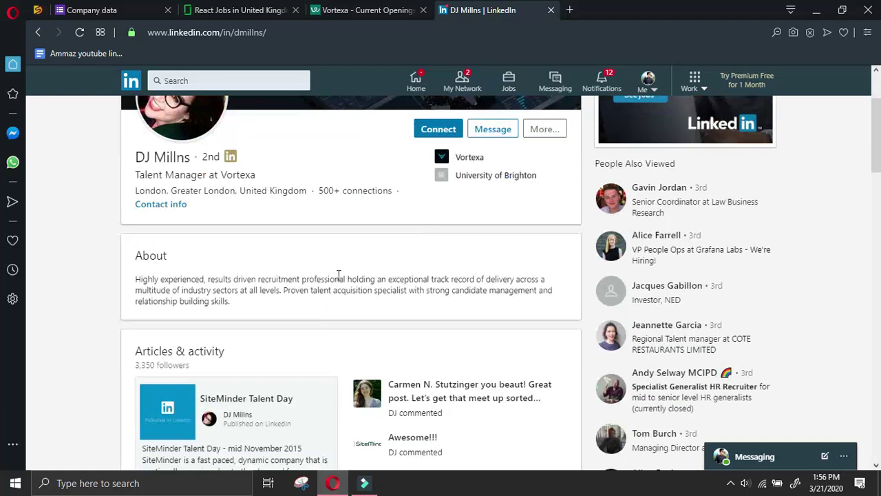
pyautogui.scroll(-2, 338, 275)
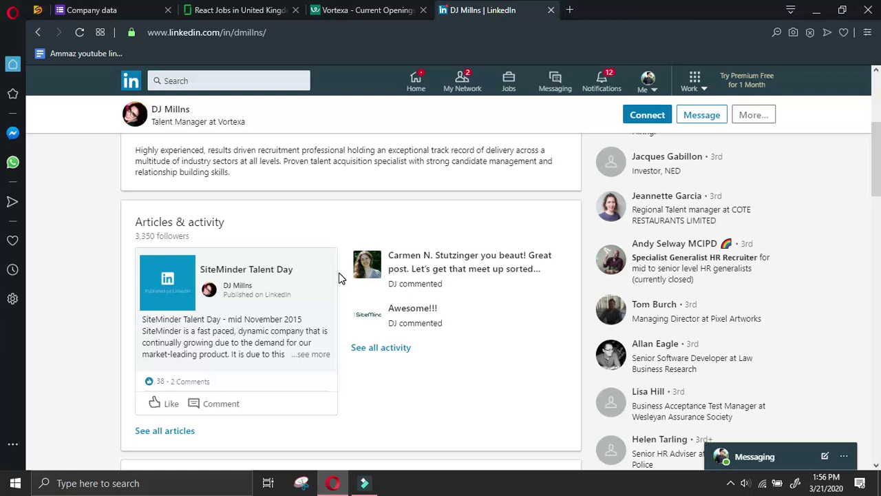
pyautogui.scroll(4, 341, 275)
pyautogui.click(439, 258)
pyautogui.press('Return')
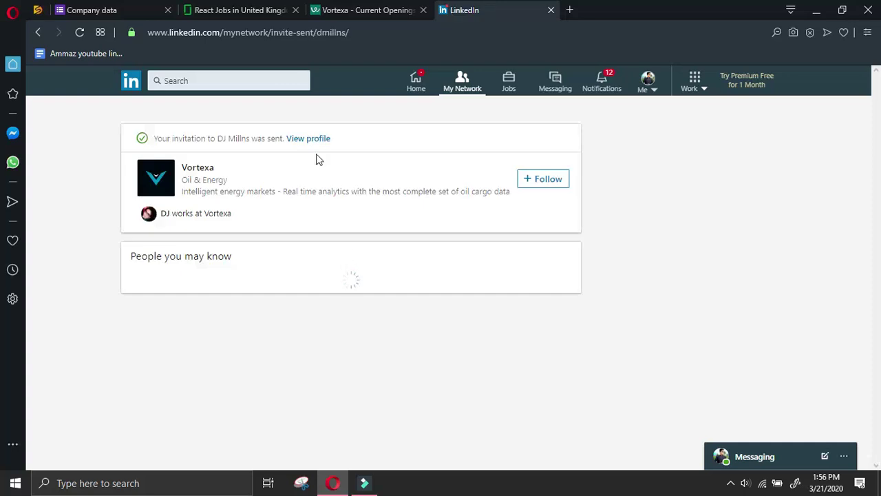
# Select the talent manager's name on her profile and go back to the Company data form
pyautogui.click(317, 139)
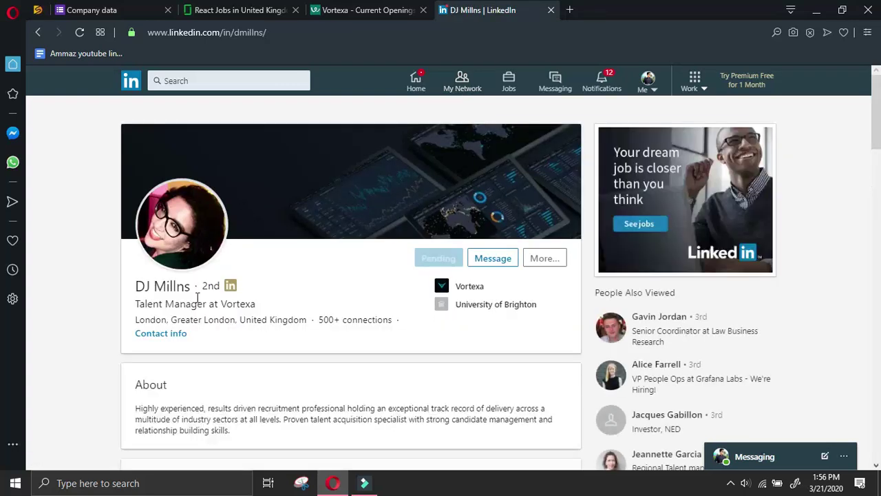
pyautogui.moveTo(195, 288); pyautogui.dragTo(146, 286)
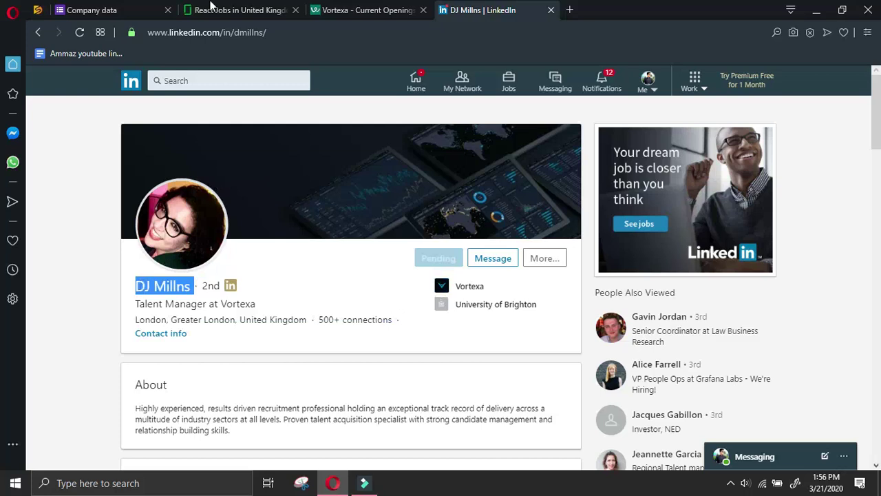
pyautogui.click(128, 8)
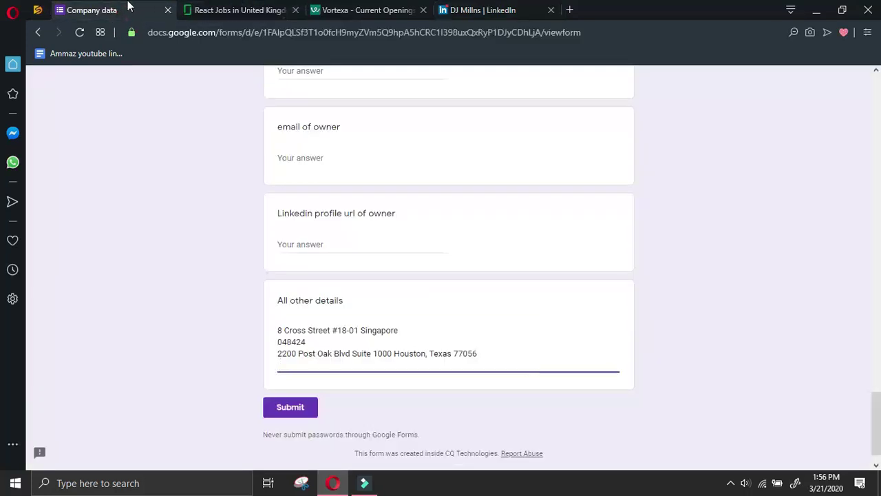
# Paste the manager's name and enter 'Talent Manager' as the manager's designation
pyautogui.press('BackSpace')
pyautogui.scroll(4, 301, 262)
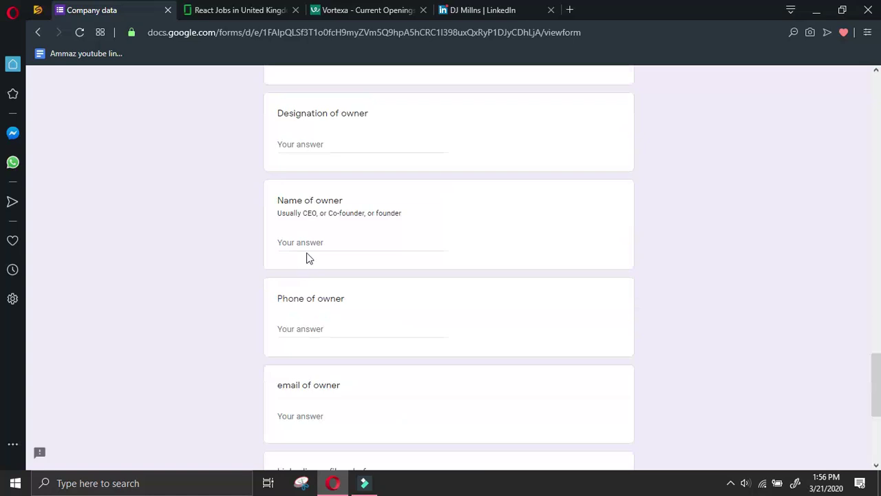
pyautogui.scroll(5, 323, 210)
pyautogui.click(316, 268)
pyautogui.click(342, 172)
pyautogui.write('T')
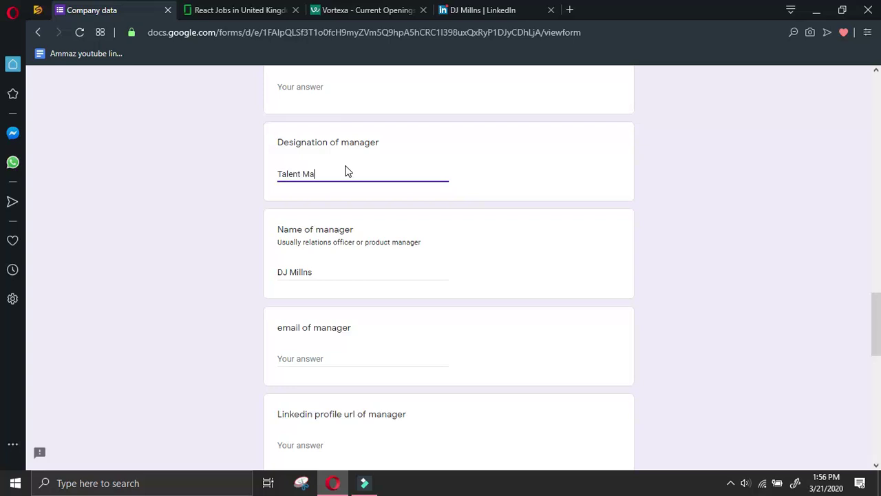
# Copy the talent manager's profile URL from Share Profile into the manager's LinkedIn url answer
pyautogui.click(481, 9)
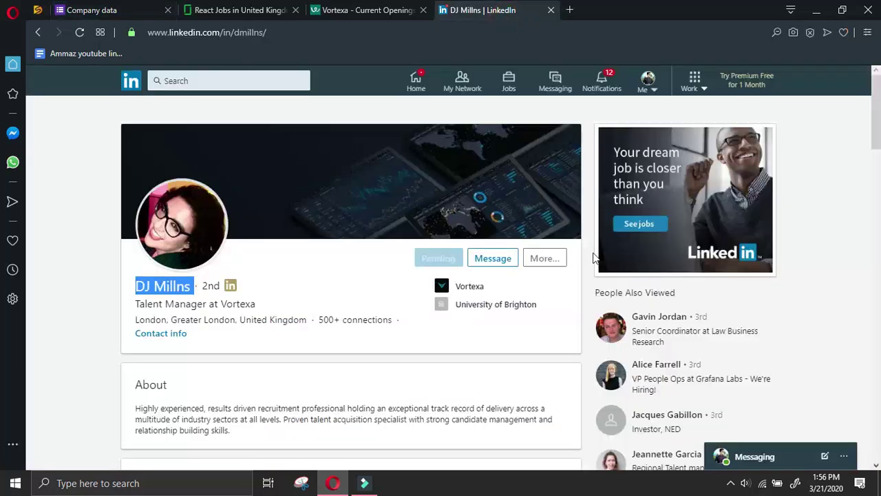
pyautogui.click(544, 258)
pyautogui.click(574, 308)
pyautogui.click(546, 286)
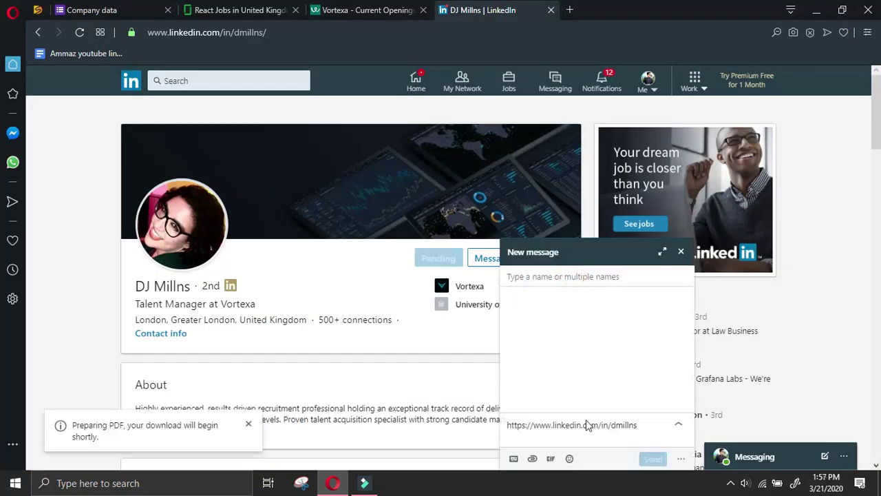
pyautogui.tripleClick(656, 421)
pyautogui.hotkey('ctrl', 'c')
pyautogui.click(138, 9)
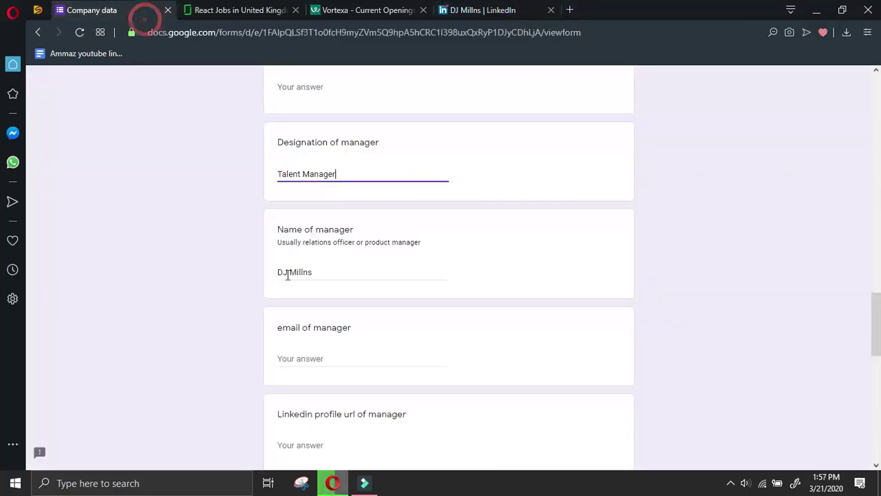
pyautogui.click(315, 445)
pyautogui.hotkey('ctrl', 'v')
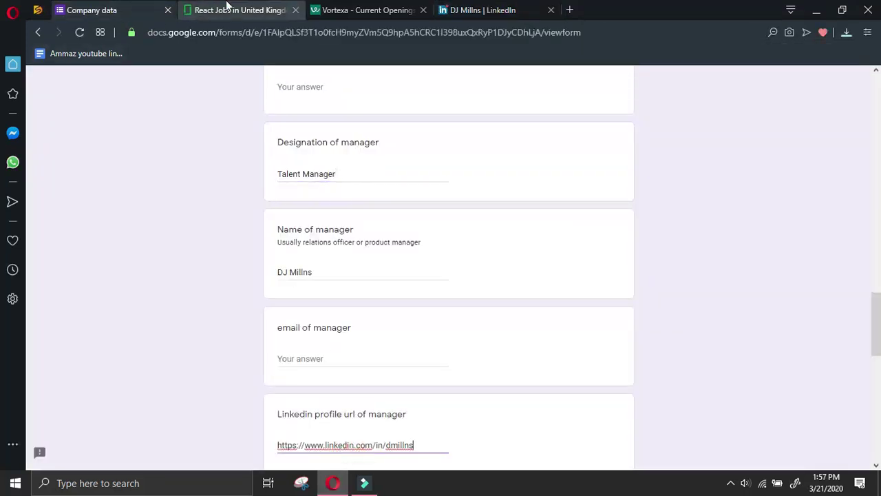
# Go back to Vortexa's LinkedIn people page and select the company name Vortexa
pyautogui.click(386, 8)
pyautogui.click(482, 10)
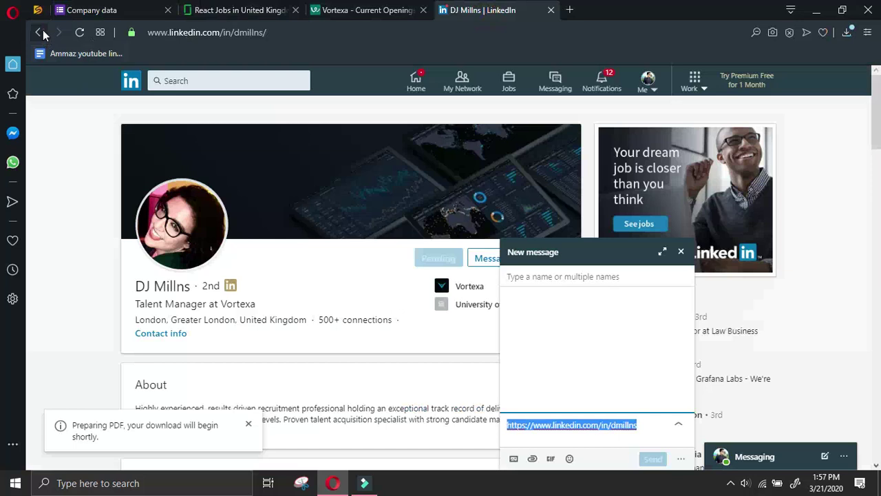
pyautogui.click(39, 32)
pyautogui.click(40, 32)
pyautogui.click(681, 252)
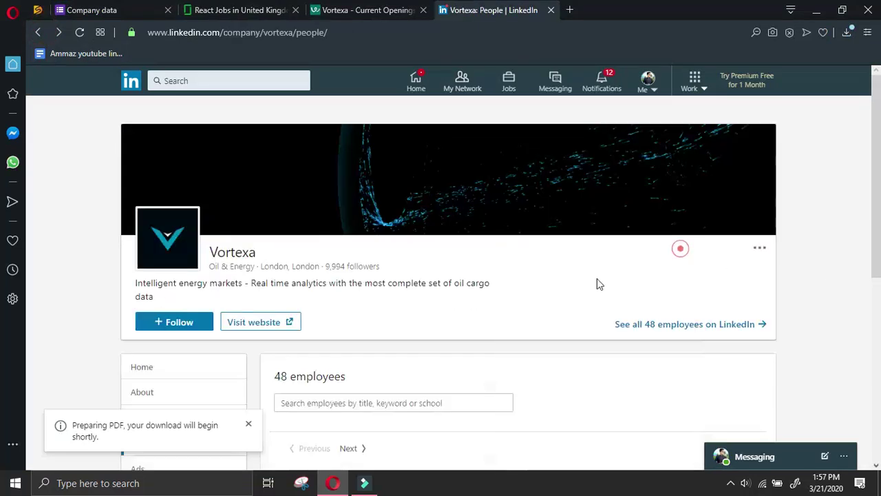
pyautogui.scroll(-5, 545, 286)
pyautogui.moveTo(226, 104); pyautogui.dragTo(150, 107)
pyautogui.hotkey('ctrl', 'c')
# Search Google for 'ceo at Vortexa linkedin' and open the managing director's LinkedIn profile
pyautogui.click(570, 10)
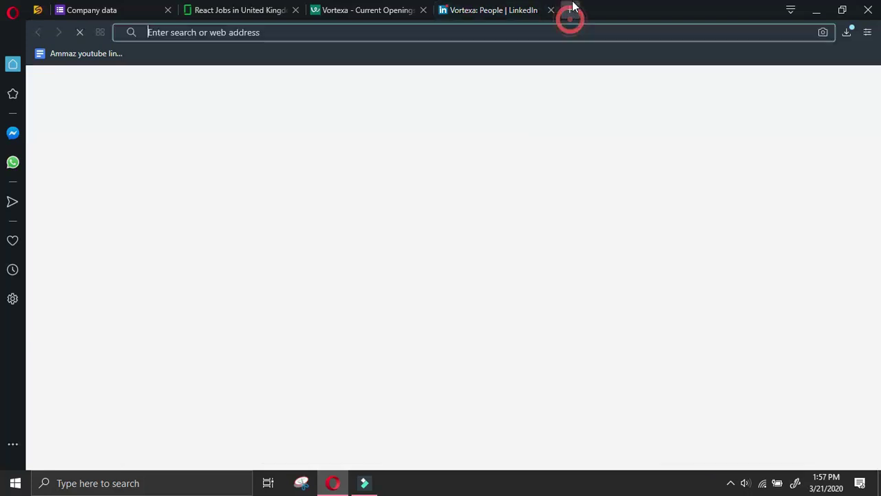
pyautogui.write('ceo at')
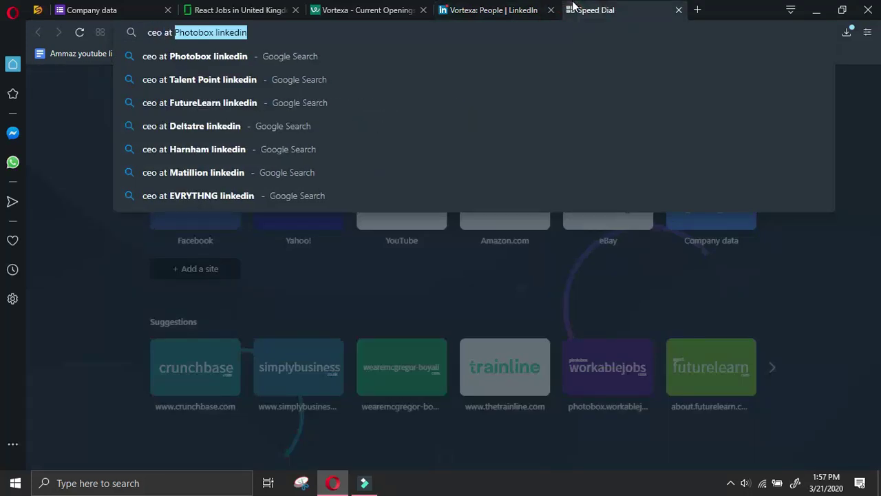
pyautogui.hotkey('ctrl', 'v')
pyautogui.write('linkedin')
pyautogui.press('Return')
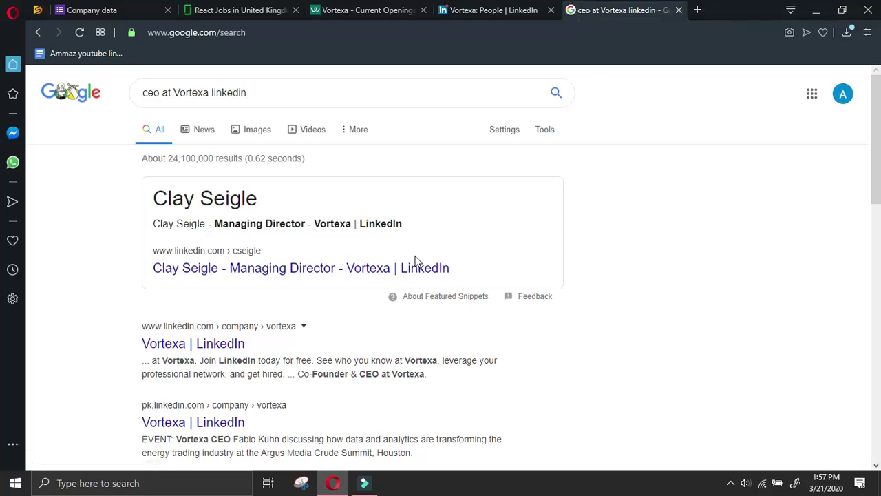
pyautogui.click(413, 269)
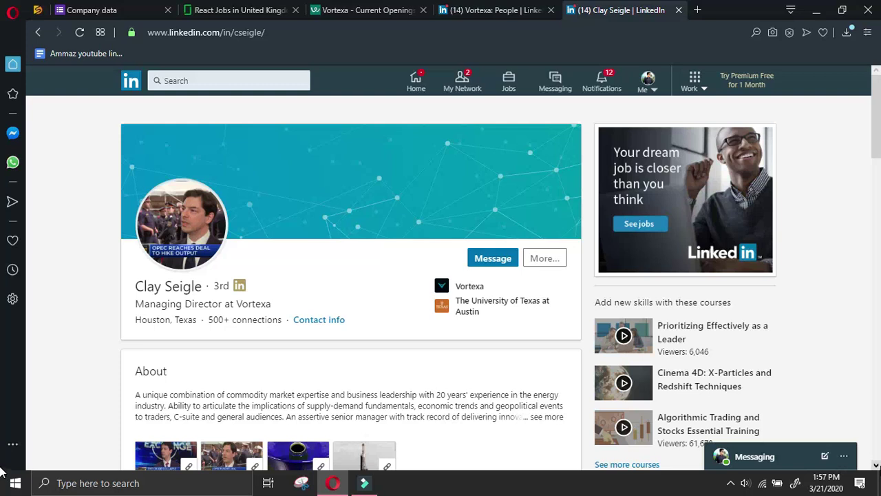
# Send Vortexa's managing director a LinkedIn connection invitation
pyautogui.click(544, 259)
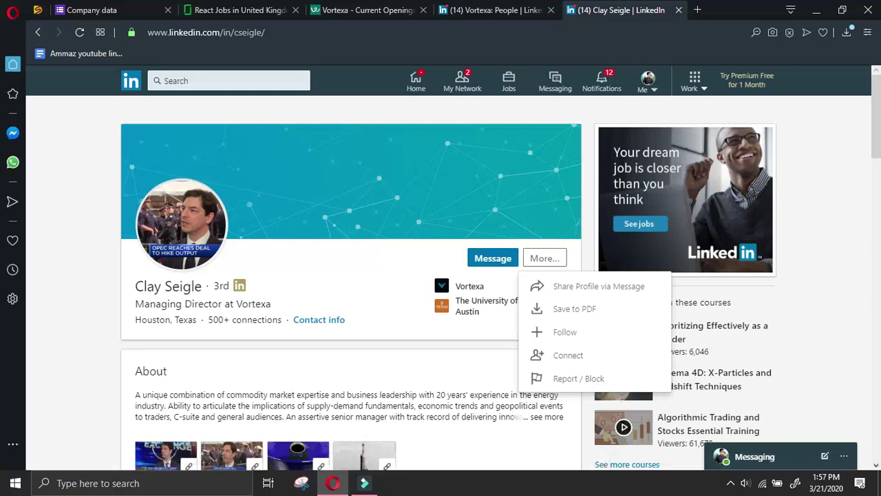
pyautogui.click(593, 358)
pyautogui.click(554, 184)
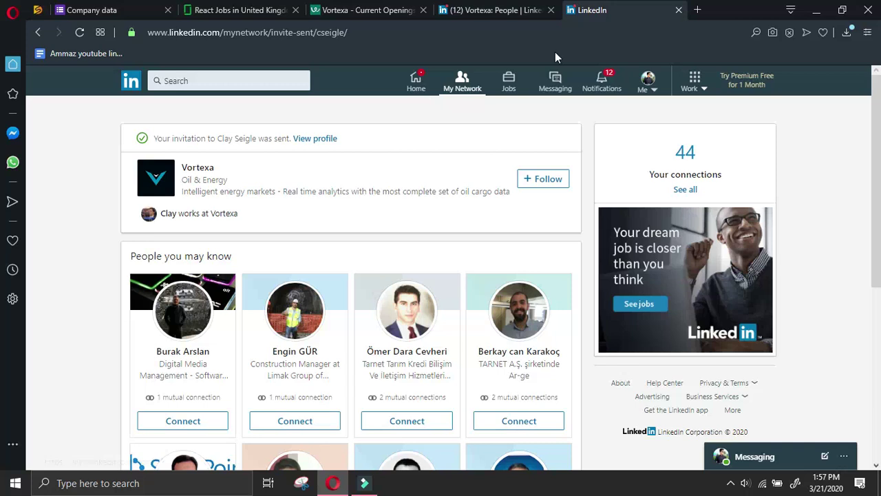
# Copy the managing director's name and move to the form's Name of owner answer
pyautogui.click(324, 139)
pyautogui.moveTo(205, 285); pyautogui.dragTo(135, 286)
pyautogui.rightClick(147, 278)
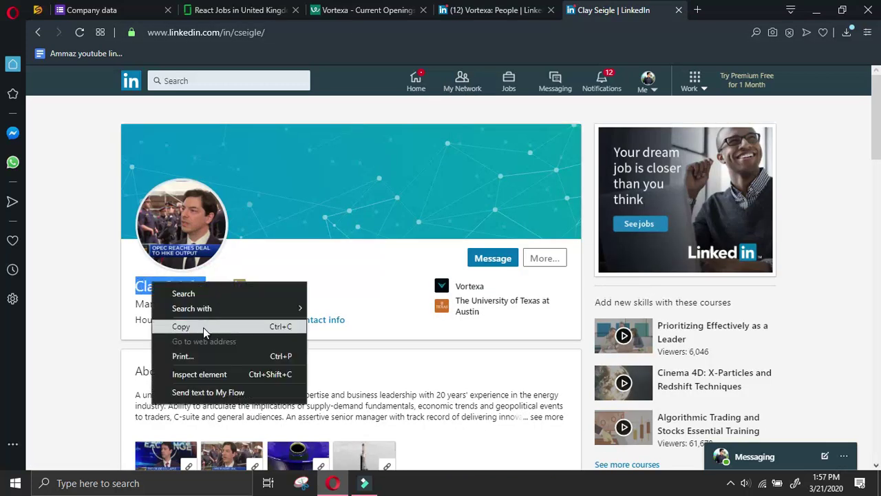
pyautogui.click(202, 325)
pyautogui.click(140, 8)
pyautogui.scroll(-2, 292, 384)
pyautogui.scroll(-2, 298, 384)
pyautogui.click(324, 375)
# Paste the managing director's name as owner and start entering the owner's designation
pyautogui.click(324, 371)
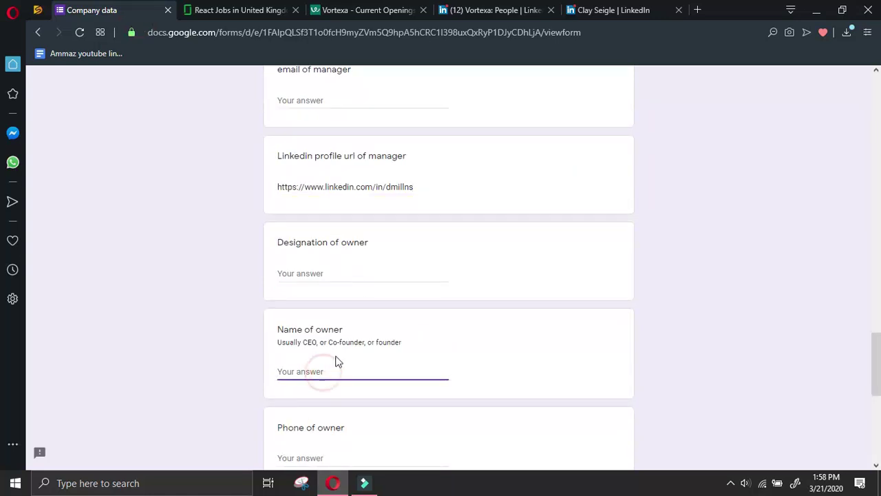
pyautogui.hotkey('ctrl', 'v')
pyautogui.click(331, 275)
pyautogui.write('M')
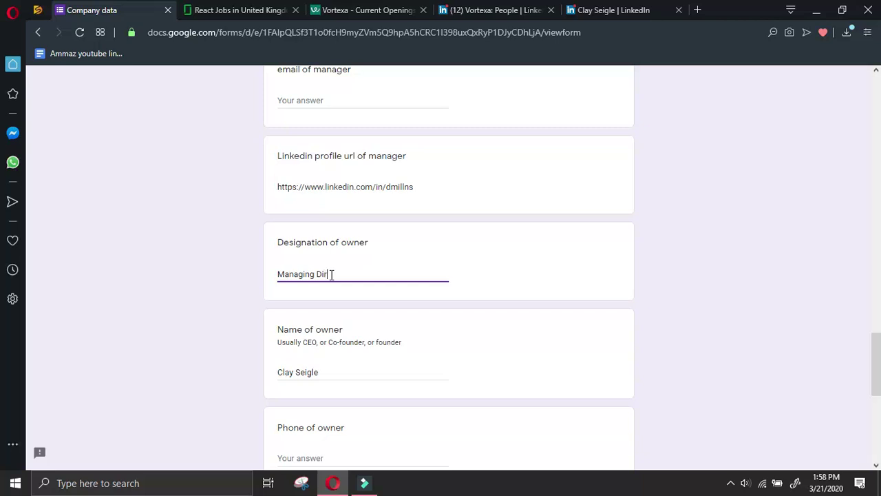
# Enter '-' for the owner's phone and paste into the owner's LinkedIn profile url answer
pyautogui.click(606, 10)
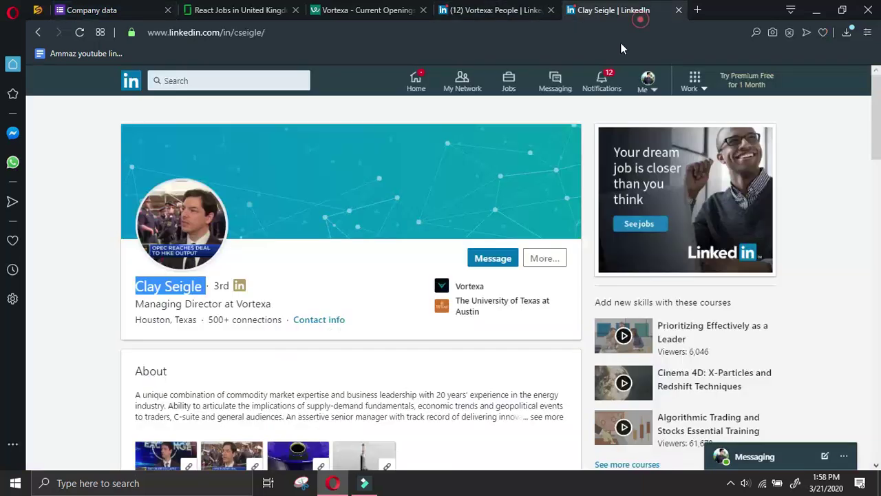
pyautogui.click(543, 258)
pyautogui.click(589, 307)
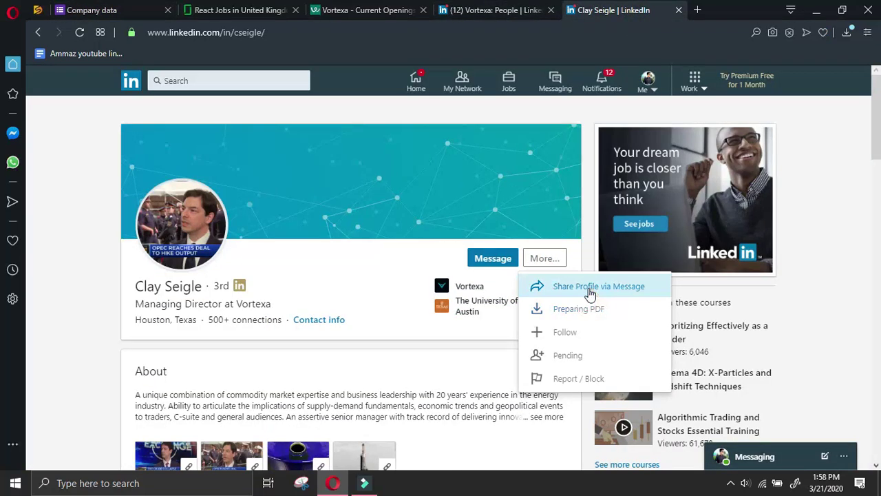
pyautogui.click(586, 287)
pyautogui.hotkey('ctrl', 'a')
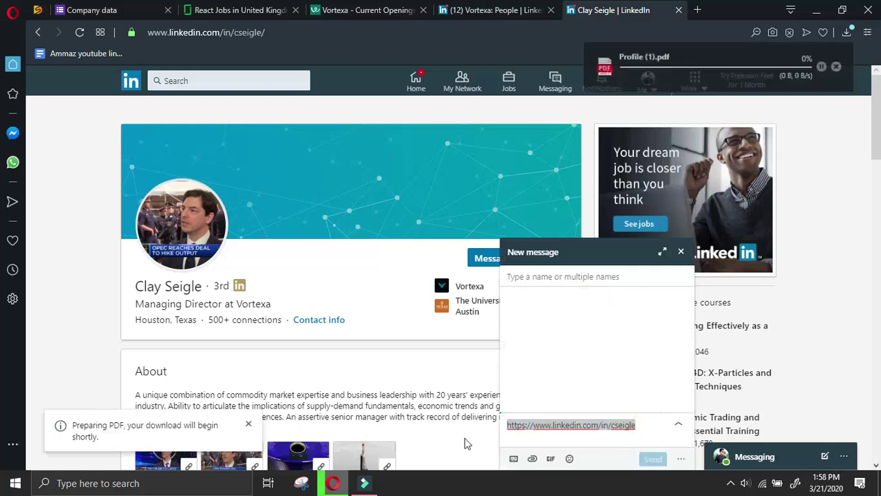
pyautogui.hotkey('ctrl', 'Tab')
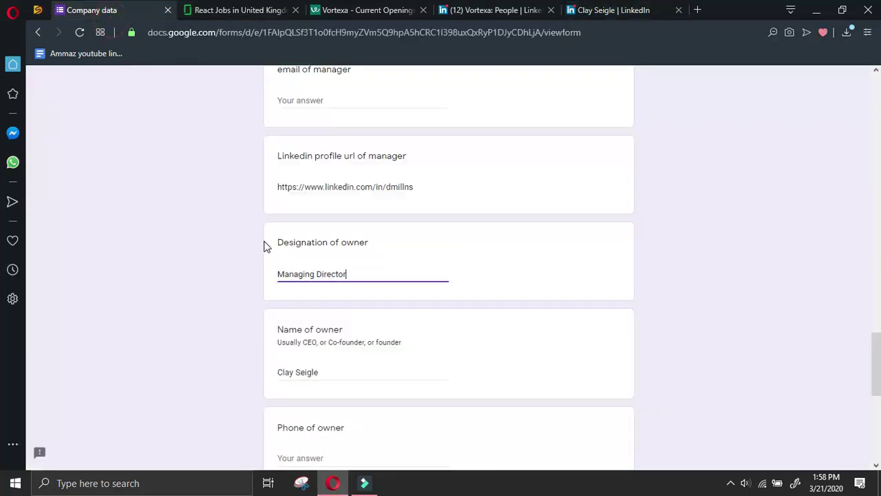
pyautogui.scroll(-2, 344, 324)
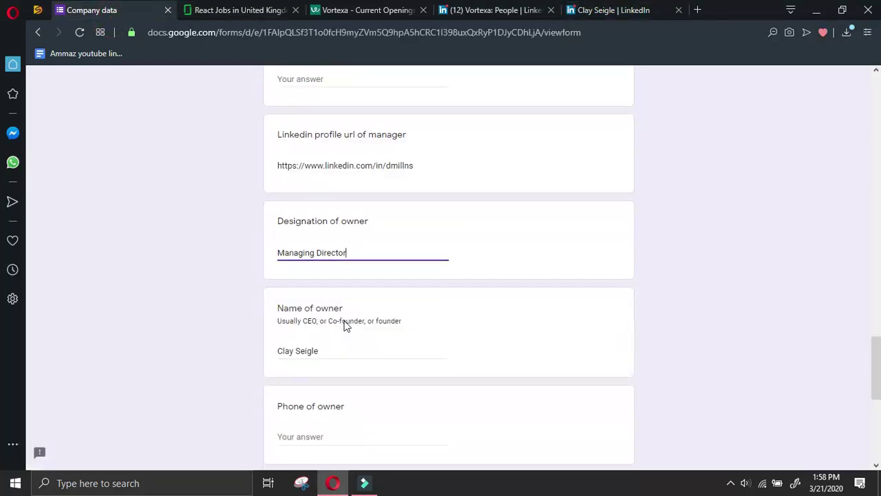
pyautogui.click(335, 329)
pyautogui.scroll(-2, 335, 330)
pyautogui.write('-')
pyautogui.click(335, 369)
pyautogui.hotkey('ctrl', 'v')
# Look over Vortexa's LinkedIn About page, then return to the form
pyautogui.hotkey('ctrl', 'Tab')
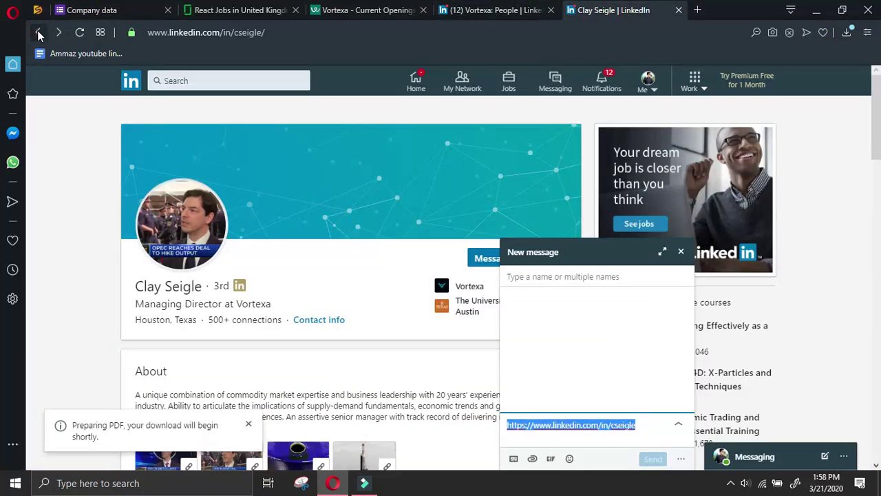
pyautogui.click(39, 32)
pyautogui.click(46, 32)
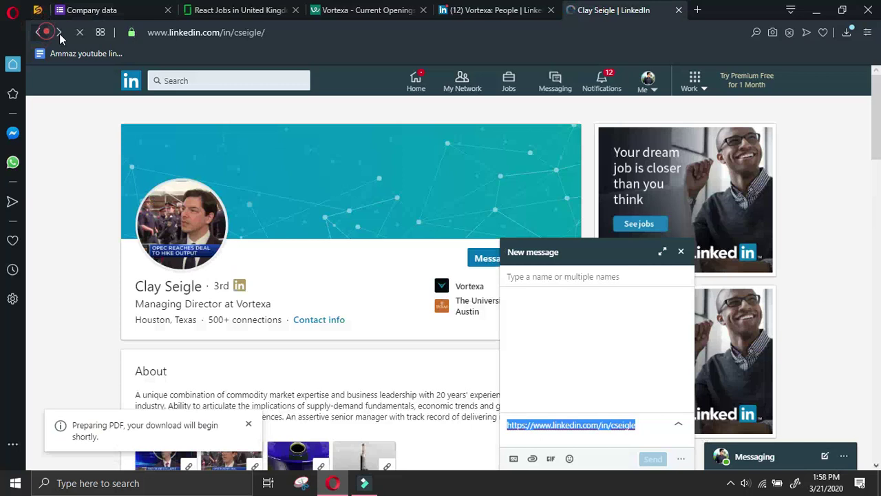
pyautogui.hotkey('ctrl', 'shift', 'Tab')
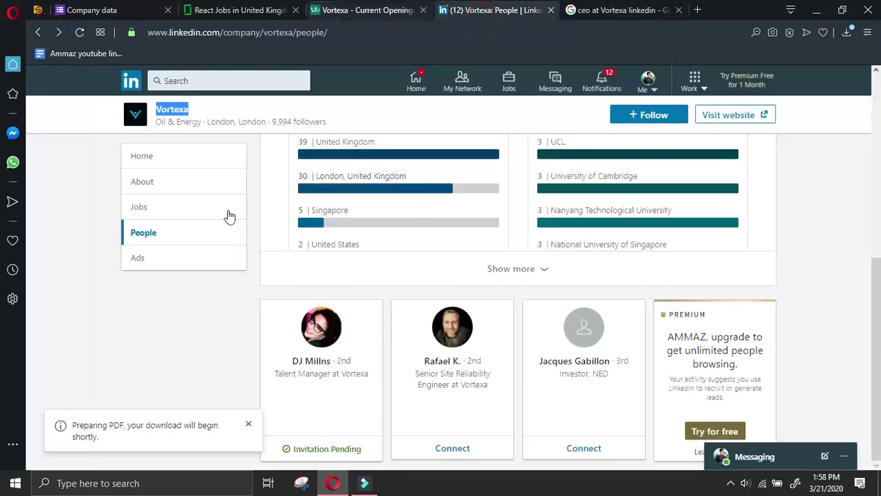
pyautogui.click(179, 181)
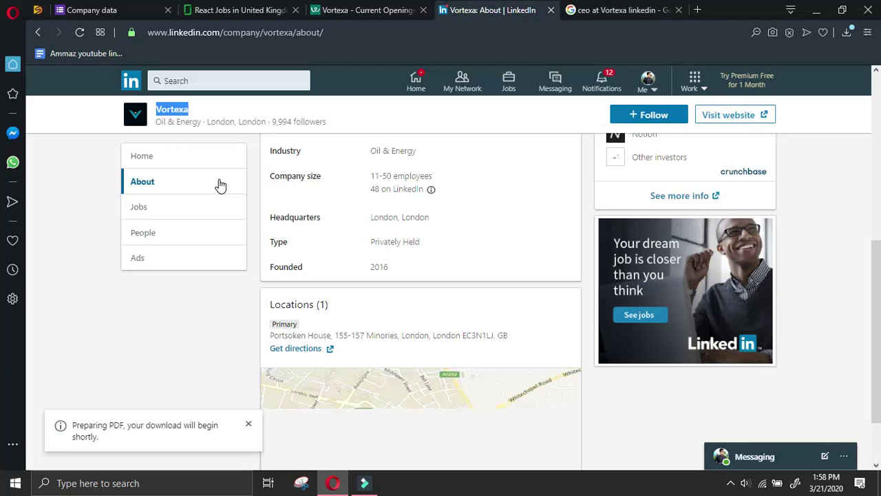
pyautogui.scroll(-2, 627, 404)
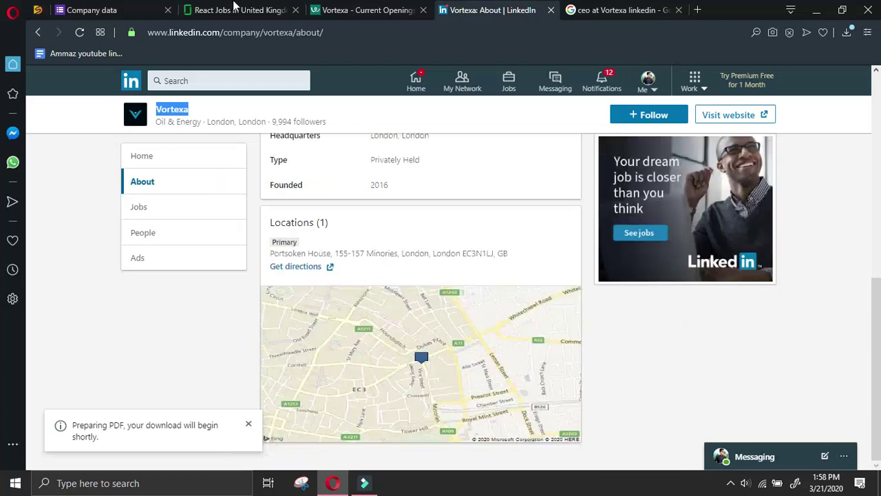
pyautogui.click(386, 10)
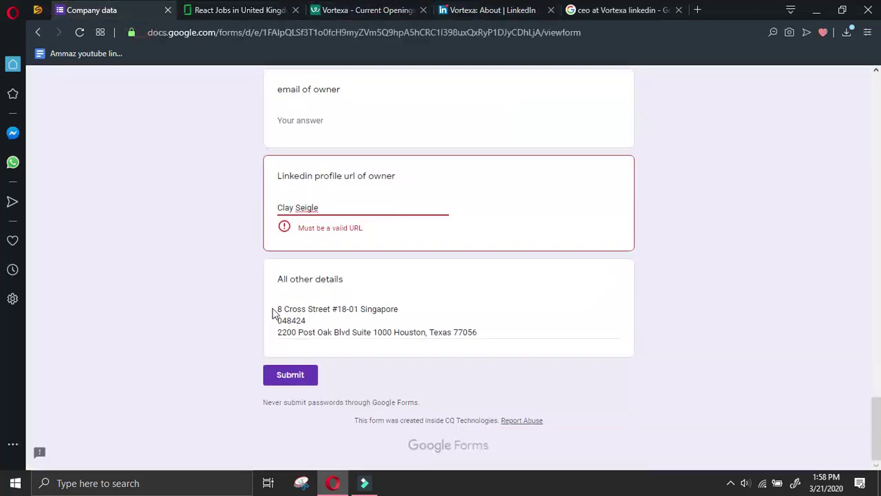
# Reopen the managing director's profile from the search results and copy its share link
pyautogui.tripleClick(313, 207)
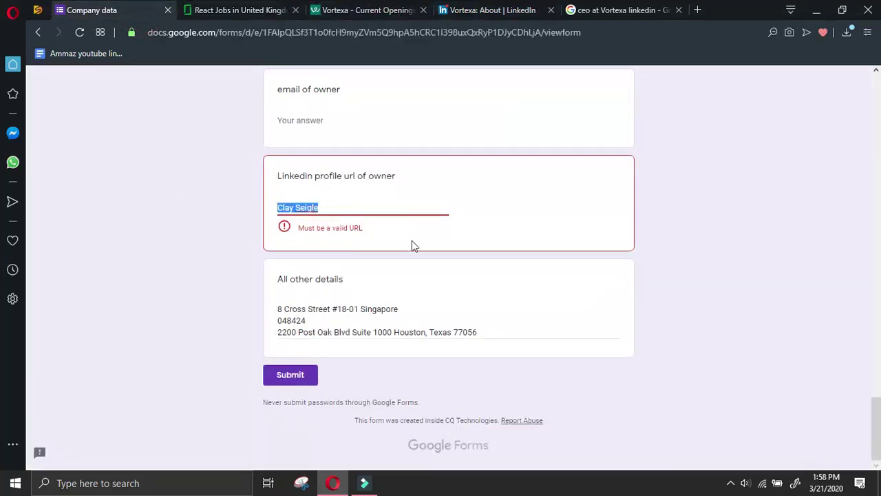
pyautogui.click(492, 10)
pyautogui.click(619, 10)
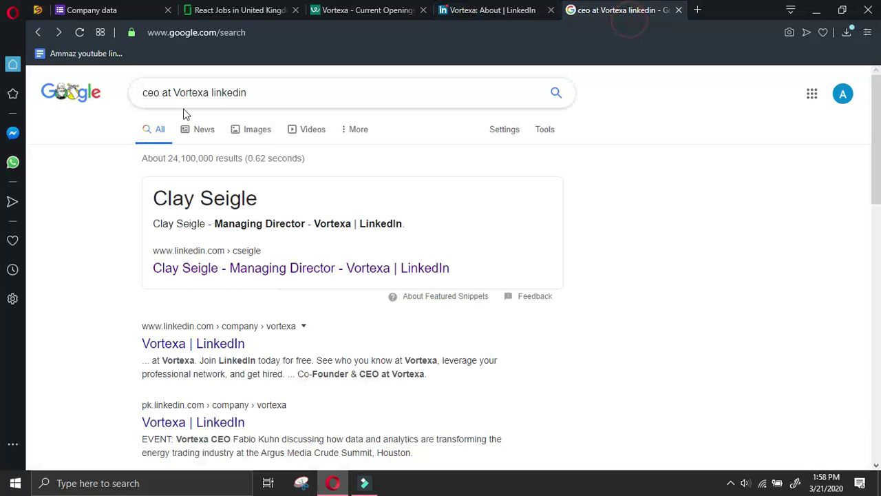
pyautogui.click(335, 267)
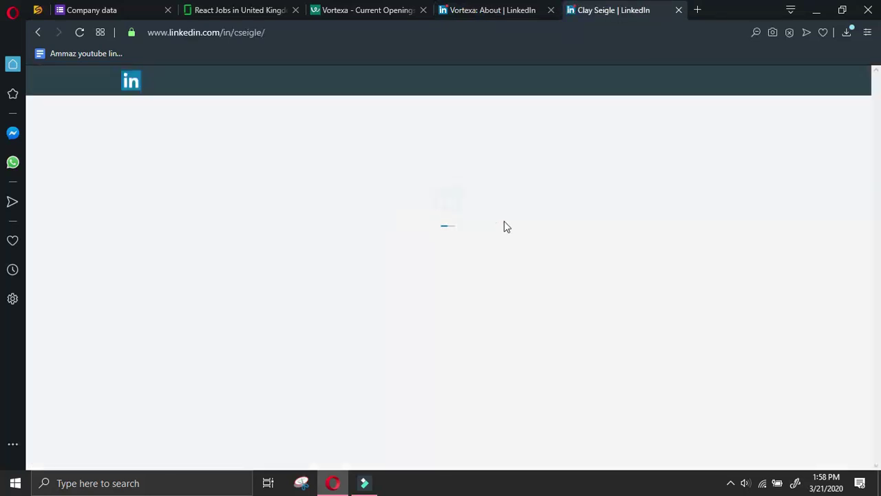
pyautogui.click(557, 258)
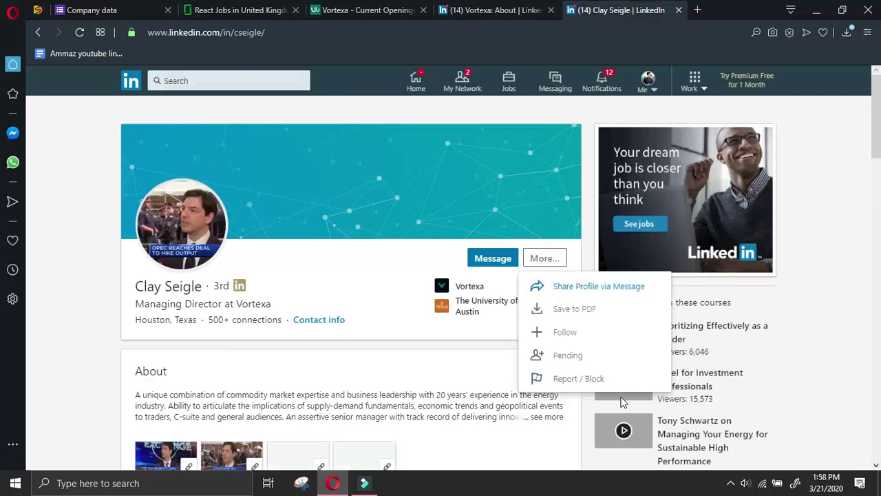
pyautogui.click(602, 288)
pyautogui.tripleClick(639, 427)
pyautogui.hotkey('ctrl', 'c')
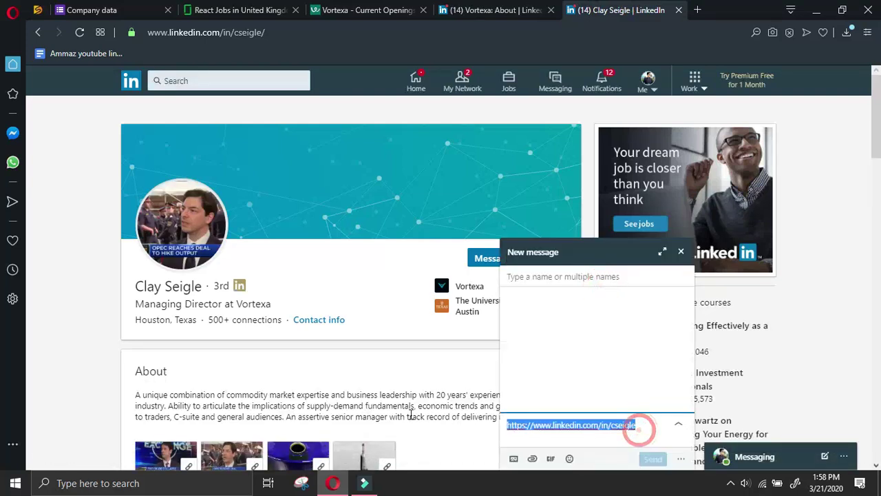
# Replace the name in the owner's LinkedIn url answer with the profile link and submit
pyautogui.click(92, 10)
pyautogui.scroll(3, 284, 222)
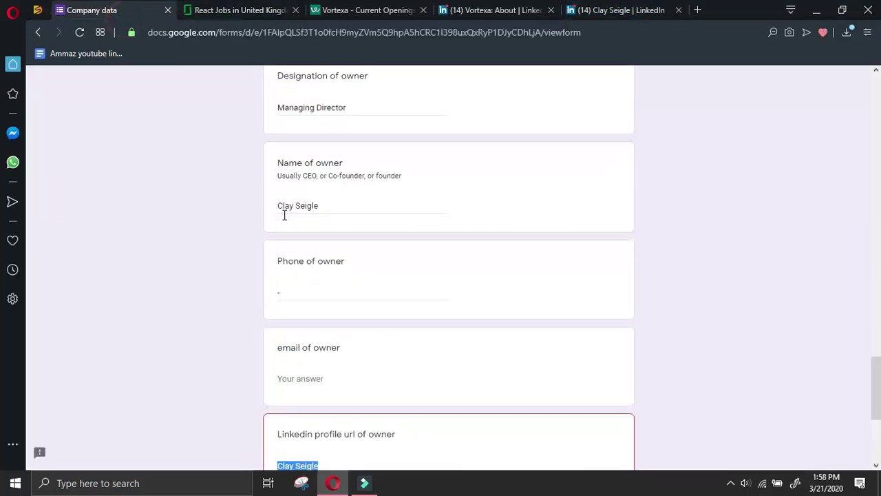
pyautogui.scroll(-3, 327, 256)
pyautogui.moveTo(335, 210); pyautogui.dragTo(346, 225)
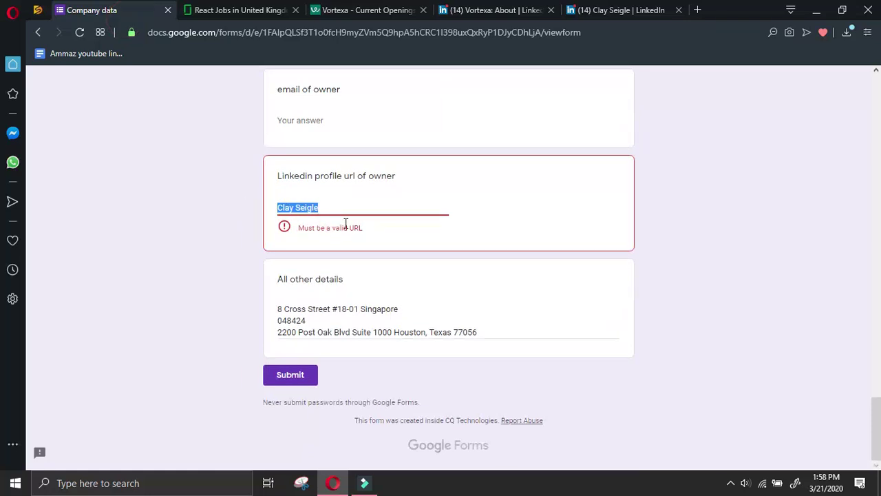
pyautogui.hotkey('ctrl', 'v')
pyautogui.click(291, 375)
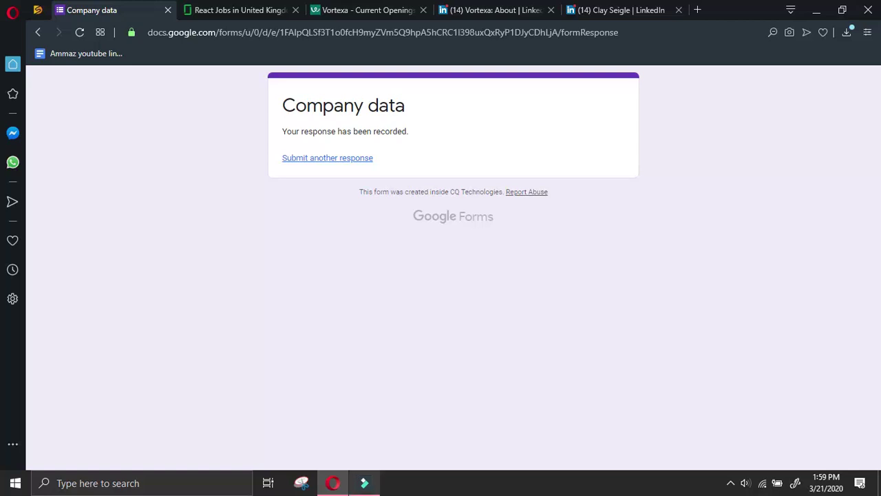
# Start another response and close the Vortexa LinkedIn, profile and Current Openings tabs
pyautogui.click(350, 157)
pyautogui.click(550, 10)
pyautogui.click(550, 10)
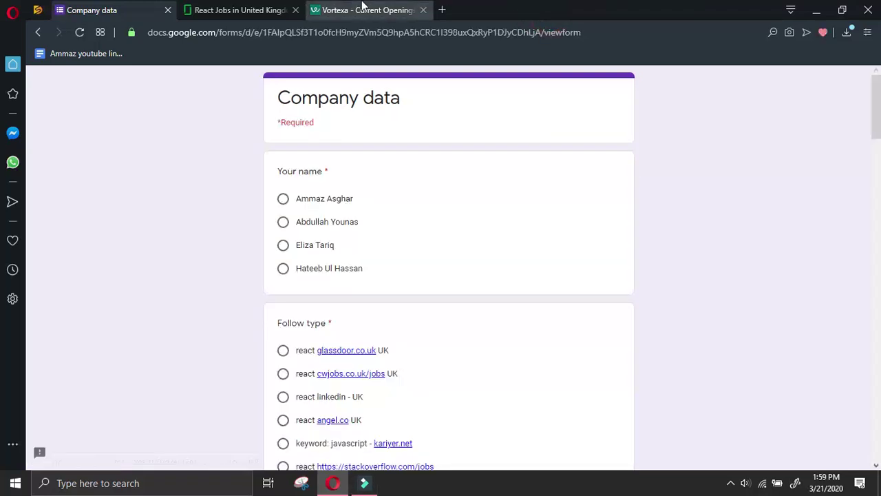
pyautogui.click(361, 10)
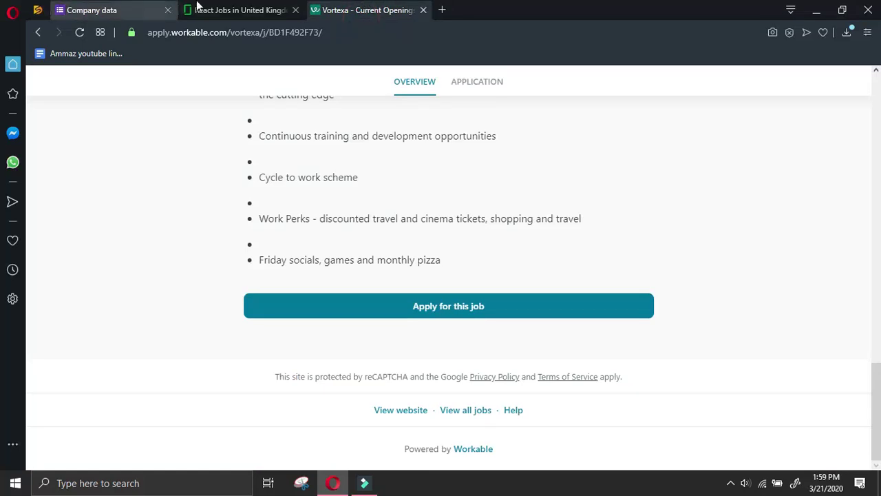
pyautogui.click(227, 11)
pyautogui.click(424, 11)
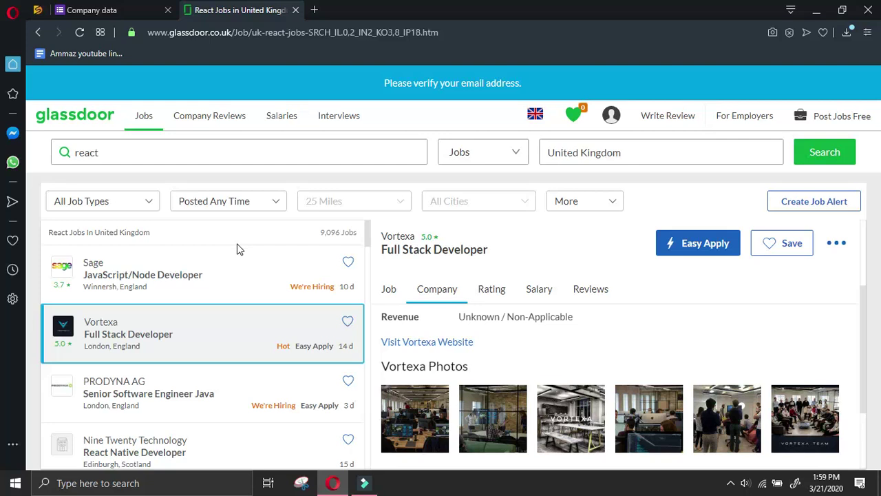
# Browse the Glassdoor React jobs and open QuantumBlack's Senior Software Engineer listing
pyautogui.scroll(-1, 201, 382)
pyautogui.scroll(-6, 200, 382)
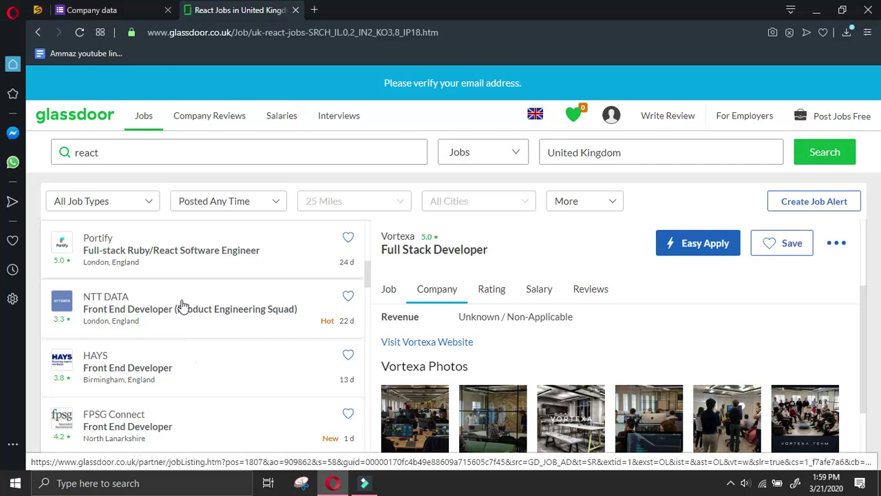
pyautogui.scroll(-2, 181, 306)
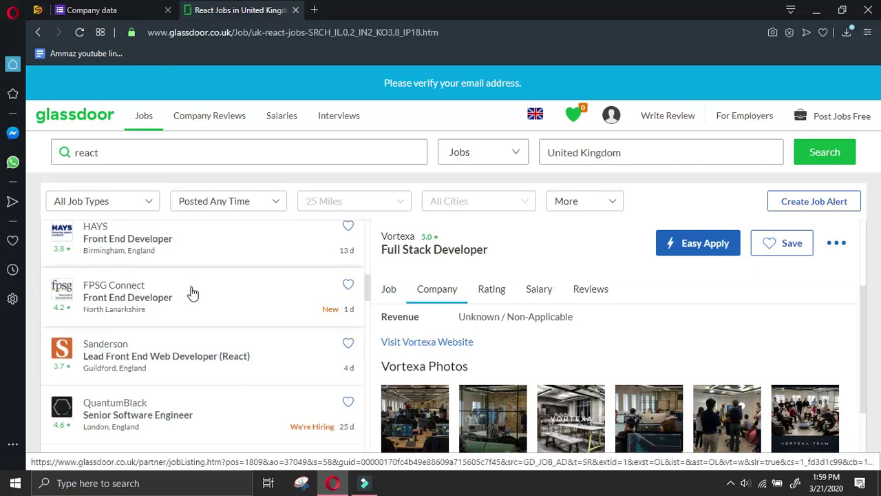
pyautogui.click(193, 292)
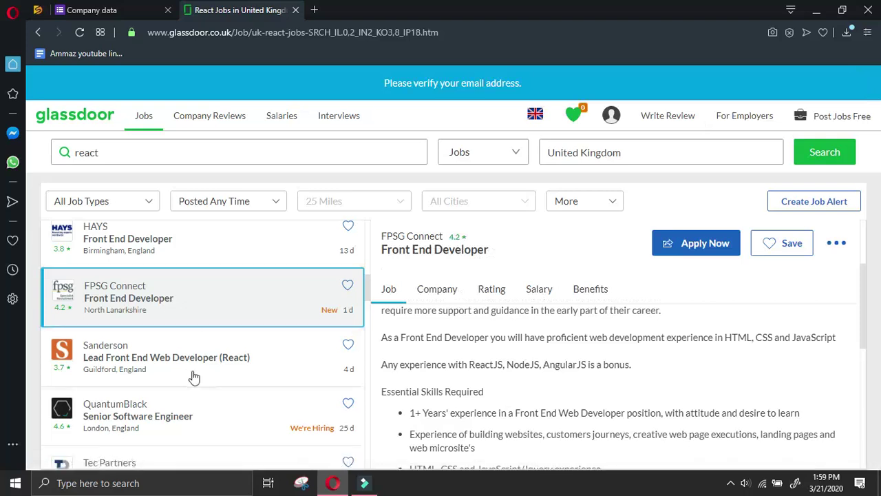
pyautogui.scroll(-2, 202, 372)
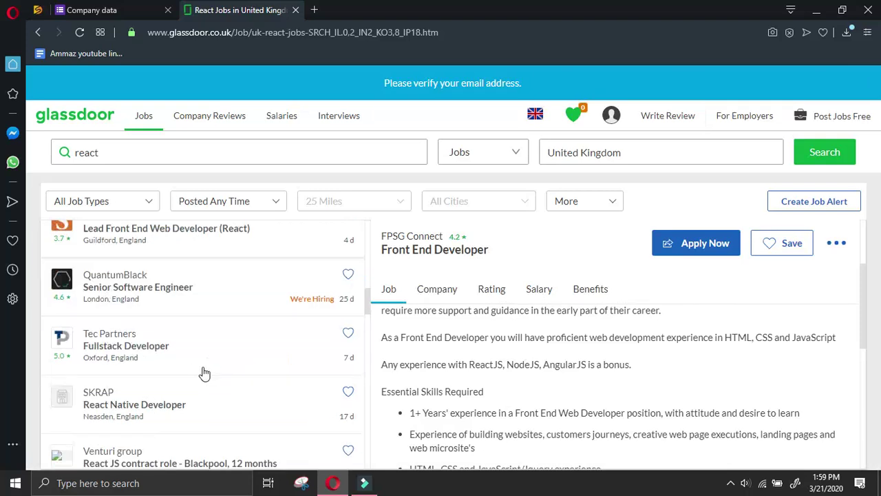
pyautogui.click(218, 279)
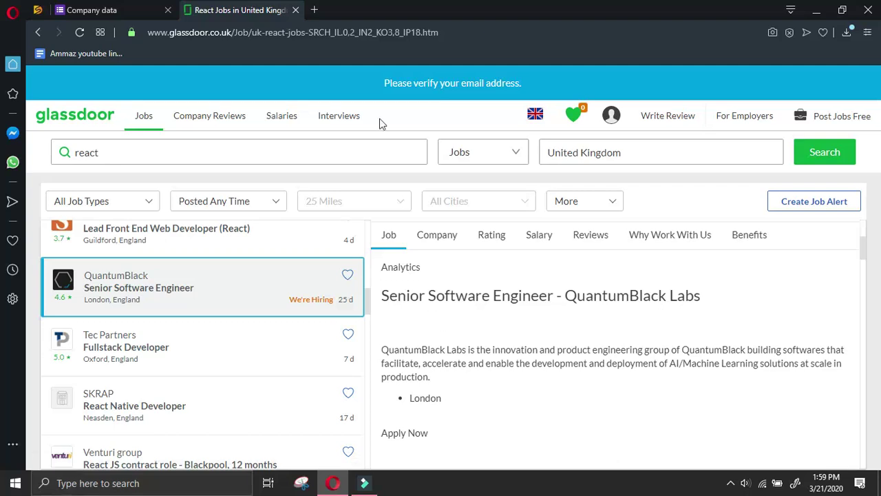
# Check QuantumBlack's company overview, copy its website link and open the site in a new tab
pyautogui.click(439, 237)
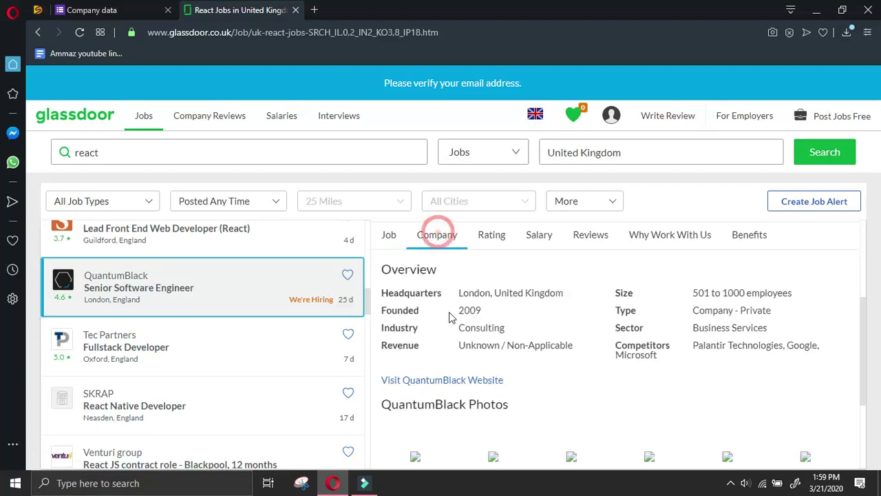
pyautogui.rightClick(452, 381)
pyautogui.click(521, 302)
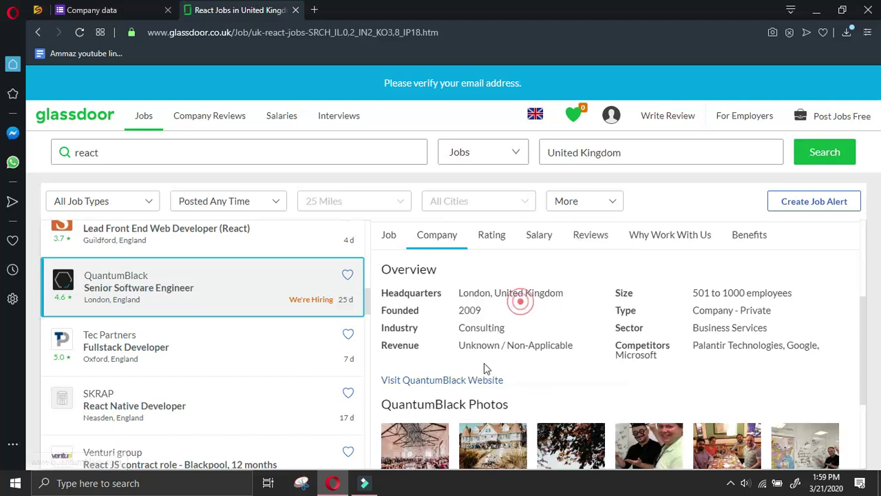
pyautogui.click(474, 380)
pyautogui.click(143, 8)
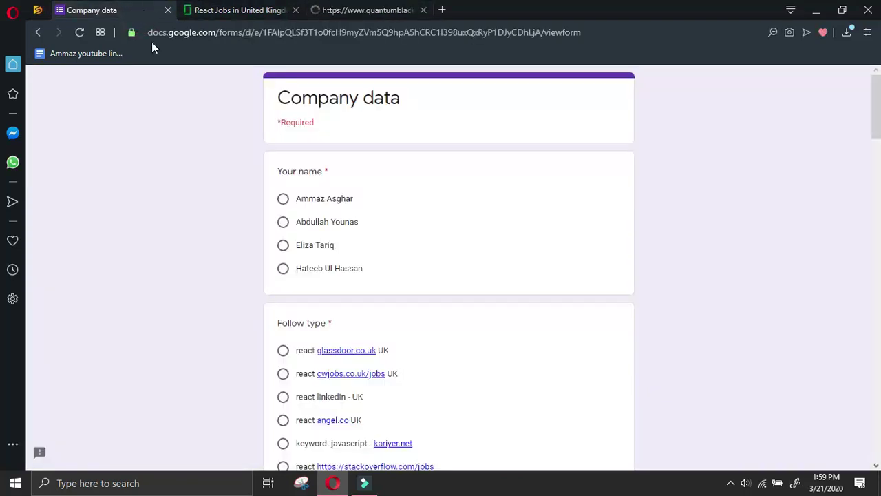
# Choose the responder, set follow type 'react glassdoor.co.uk UK', and enter company name 'quantumblack'
pyautogui.click(281, 197)
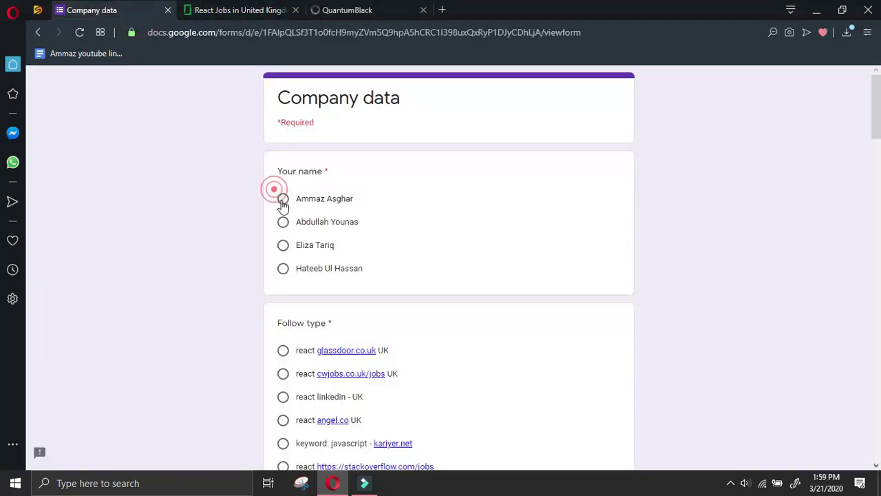
pyautogui.click(283, 350)
pyautogui.scroll(-7, 289, 344)
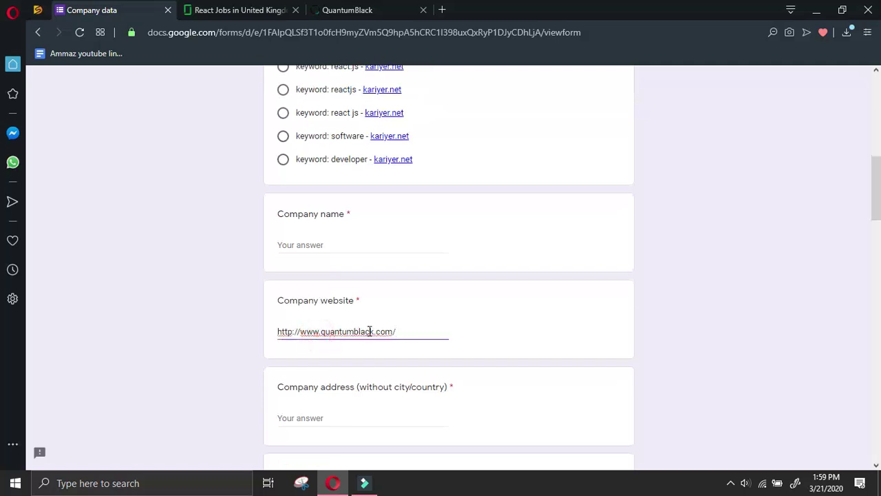
pyautogui.moveTo(374, 331); pyautogui.dragTo(322, 332)
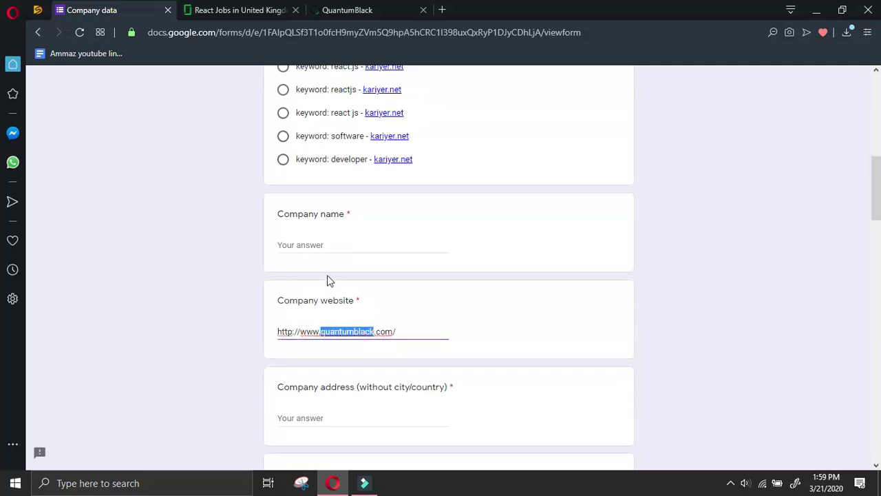
pyautogui.hotkey('ctrl', 'c')
pyautogui.click(331, 246)
pyautogui.hotkey('ctrl', 'v')
# Dismiss the cookie notice on quantumblack.com and select the London office address on its contact page
pyautogui.click(365, 11)
pyautogui.scroll(-2, 550, 282)
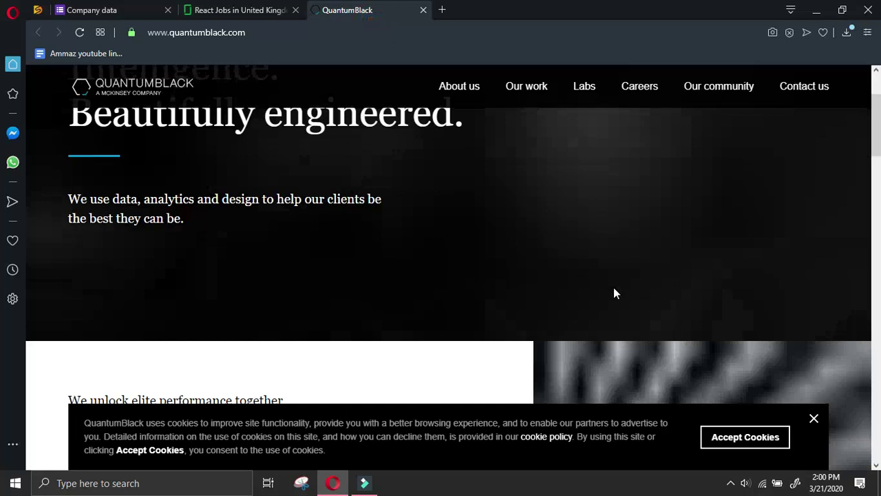
pyautogui.click(814, 418)
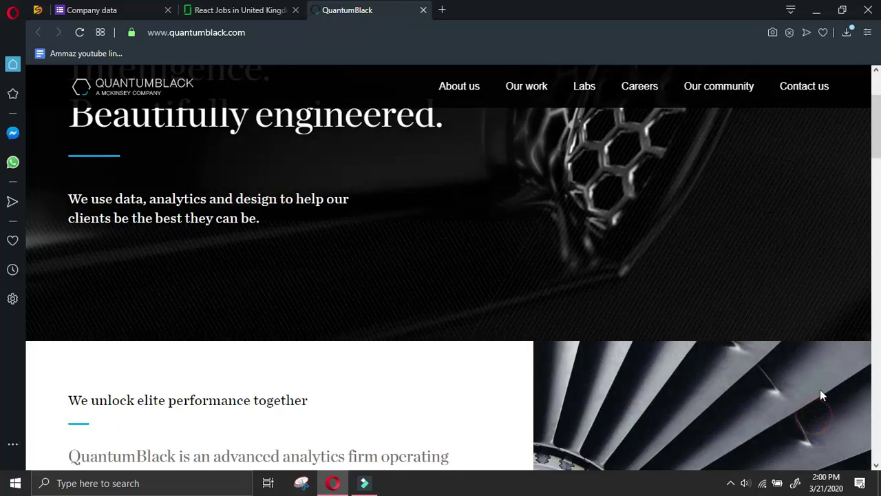
pyautogui.click(809, 87)
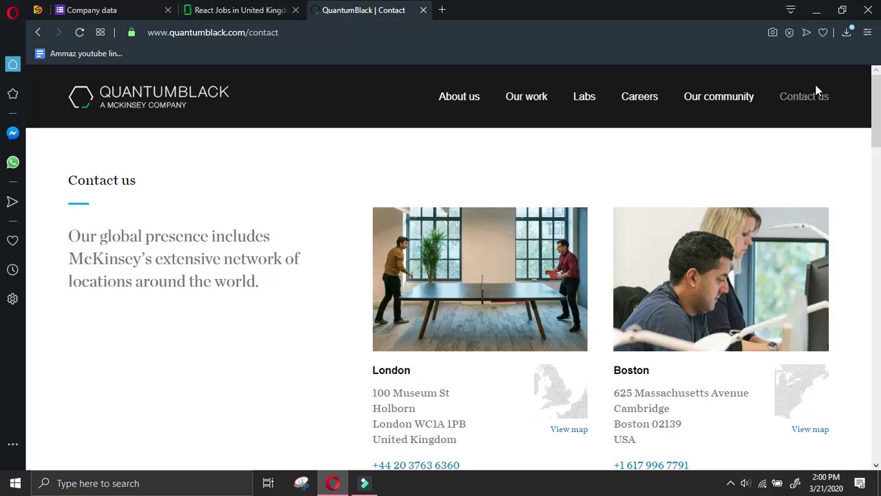
pyautogui.scroll(-4, 366, 360)
pyautogui.scroll(4, 399, 330)
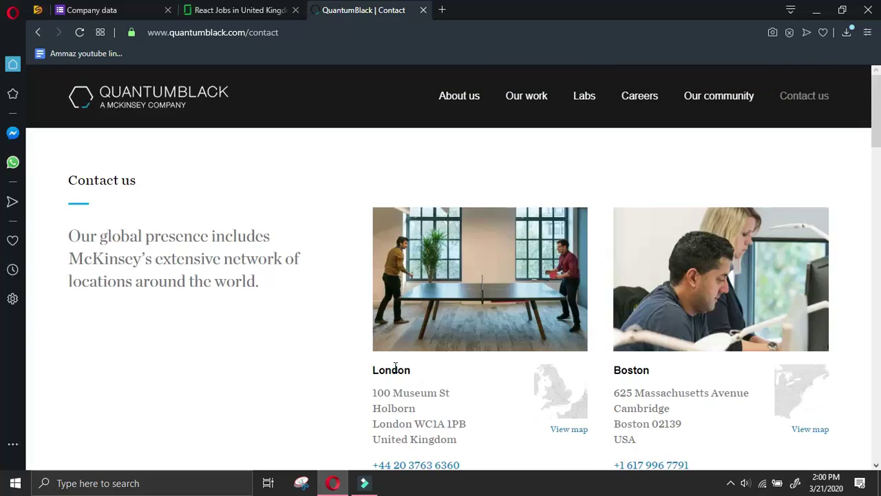
pyautogui.scroll(-2, 385, 289)
pyautogui.moveTo(372, 264); pyautogui.dragTo(481, 299)
pyautogui.click(161, 14)
# Paste QuantumBlack's London street address, move 'London' into the city answer, and enter UK as the country
pyautogui.scroll(-2, 328, 267)
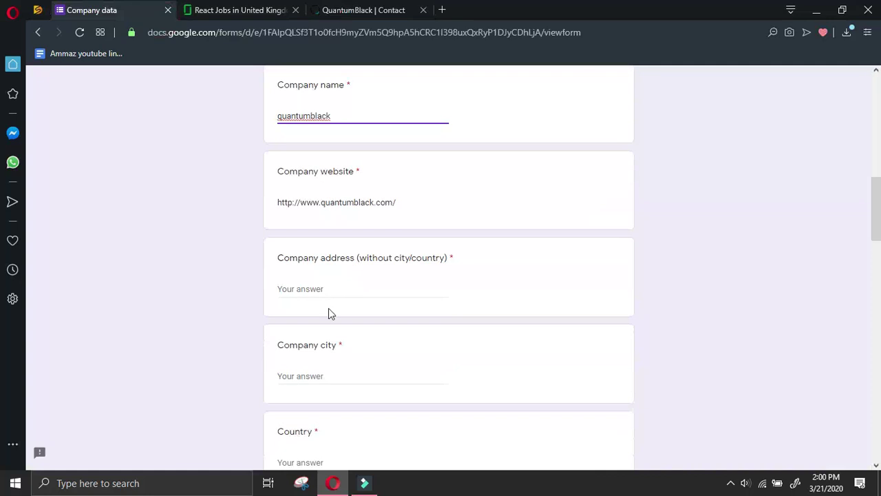
pyautogui.click(333, 281)
pyautogui.hotkey('ctrl', 'v')
pyautogui.moveTo(400, 290); pyautogui.dragTo(368, 288)
pyautogui.press('BackSpace')
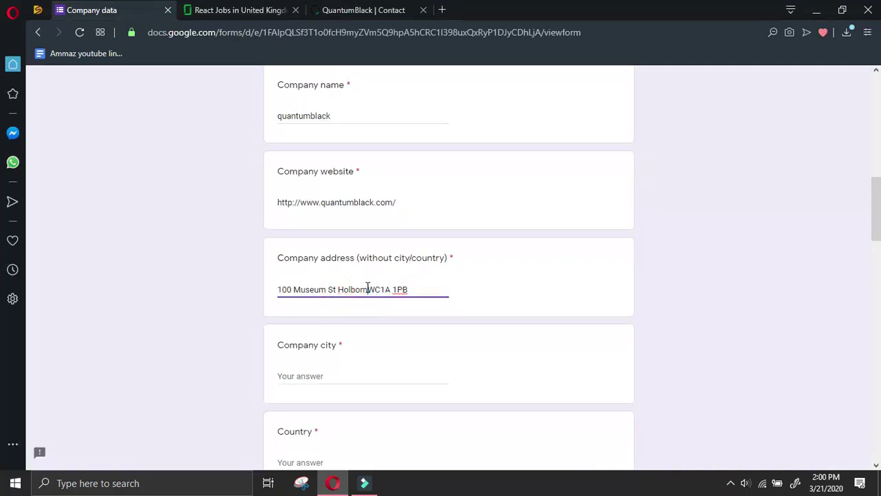
pyautogui.hotkey('ctrl', 'v')
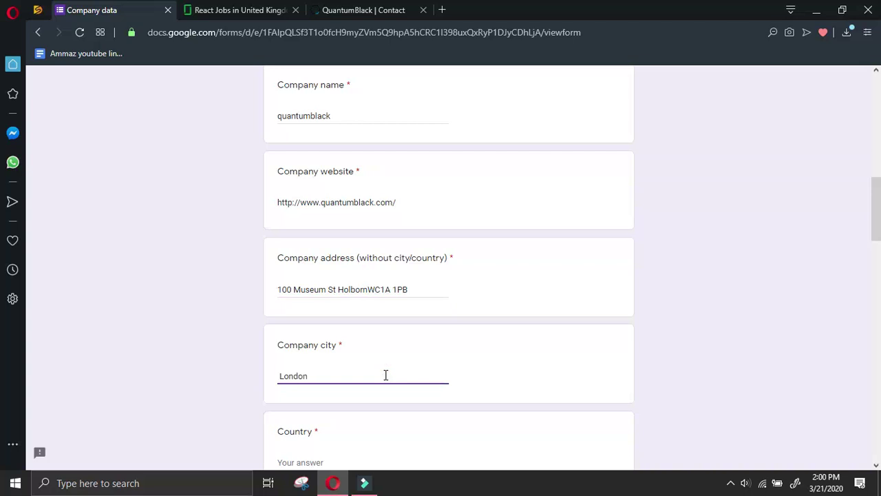
pyautogui.scroll(-2, 386, 375)
pyautogui.click(349, 334)
pyautogui.write('UK')
# Copy QuantumBlack's general email address from the contact page into the form's email answer
pyautogui.click(375, 10)
pyautogui.click(267, 326)
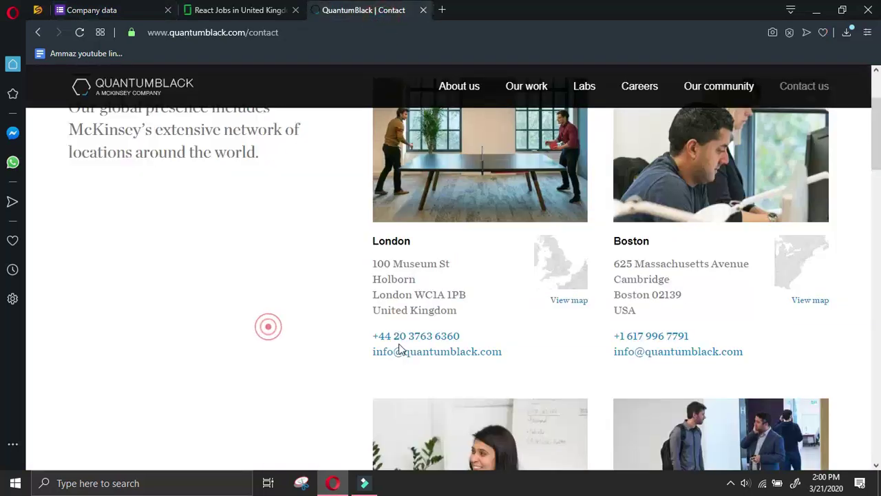
pyautogui.rightClick(409, 351)
pyautogui.click(443, 359)
pyautogui.click(131, 11)
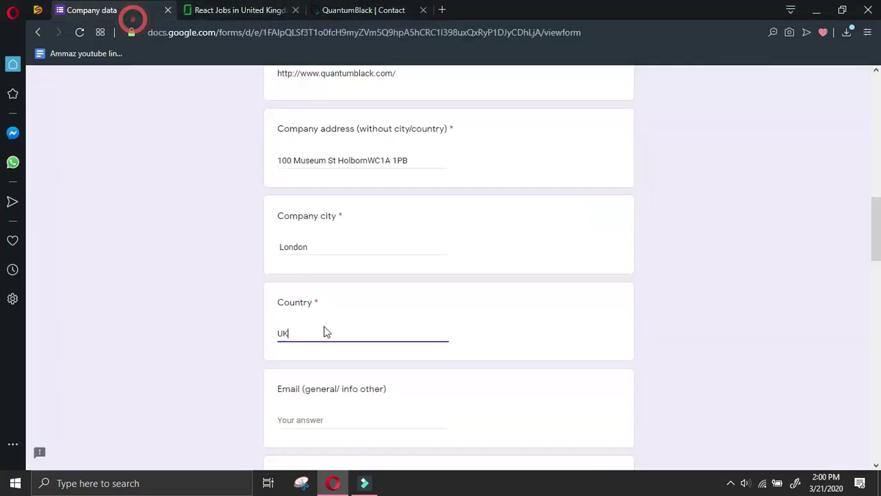
pyautogui.scroll(-2, 331, 369)
pyautogui.click(318, 287)
pyautogui.hotkey('ctrl', 'v')
# Copy the London office phone number into the form's Phone answer
pyautogui.click(356, 19)
pyautogui.moveTo(466, 335); pyautogui.dragTo(373, 337)
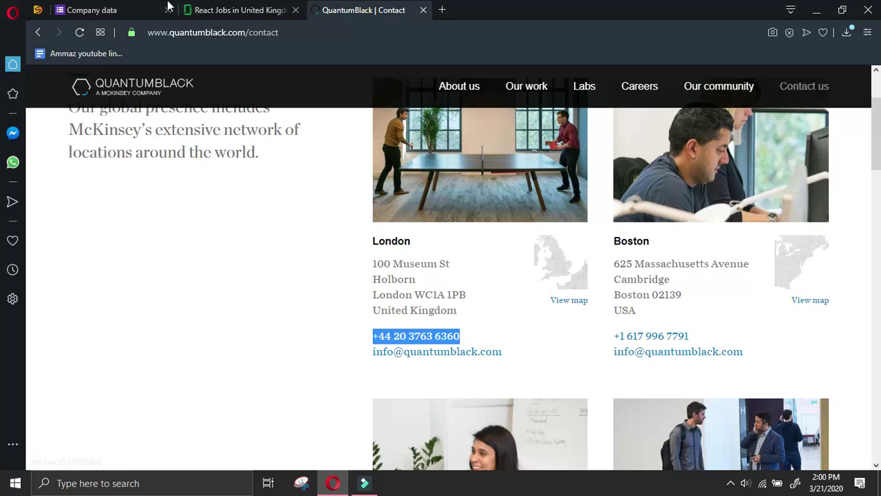
pyautogui.click(91, 10)
pyautogui.click(335, 371)
pyautogui.hotkey('ctrl', 'v')
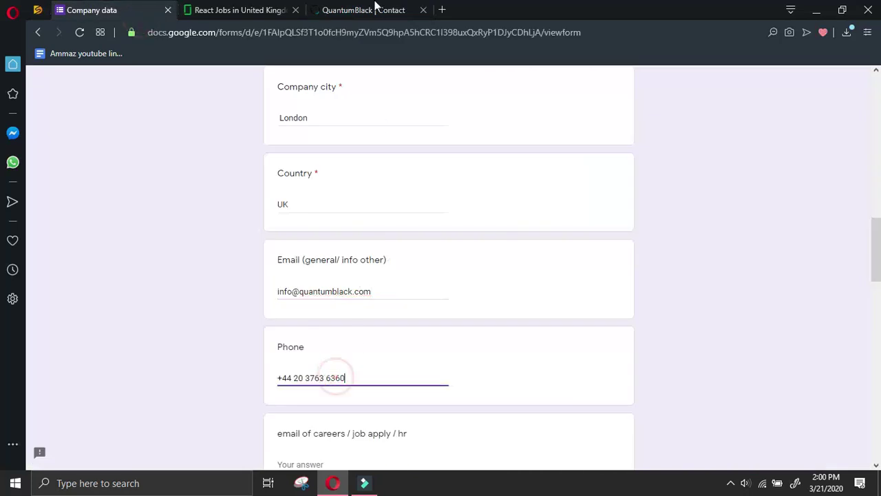
# Select the Boston office address on the contact page for the next answer
pyautogui.click(353, 19)
pyautogui.moveTo(616, 263); pyautogui.dragTo(679, 318)
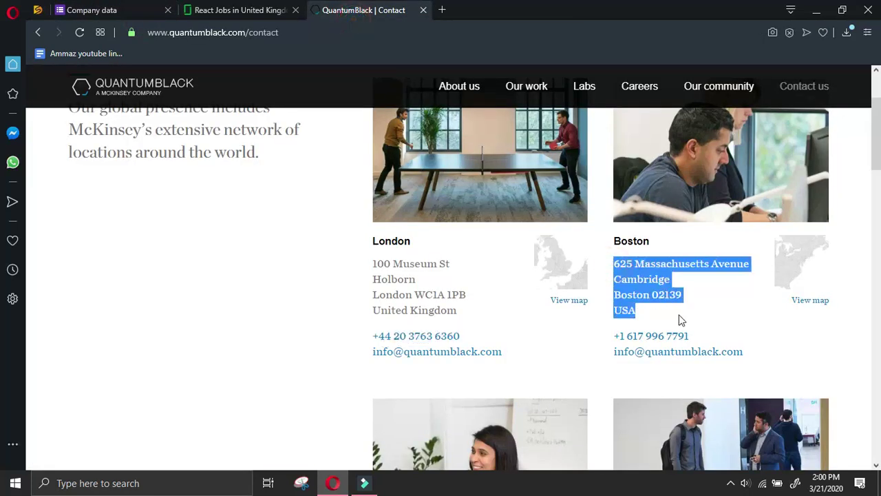
pyautogui.click(92, 10)
pyautogui.scroll(-10, 527, 378)
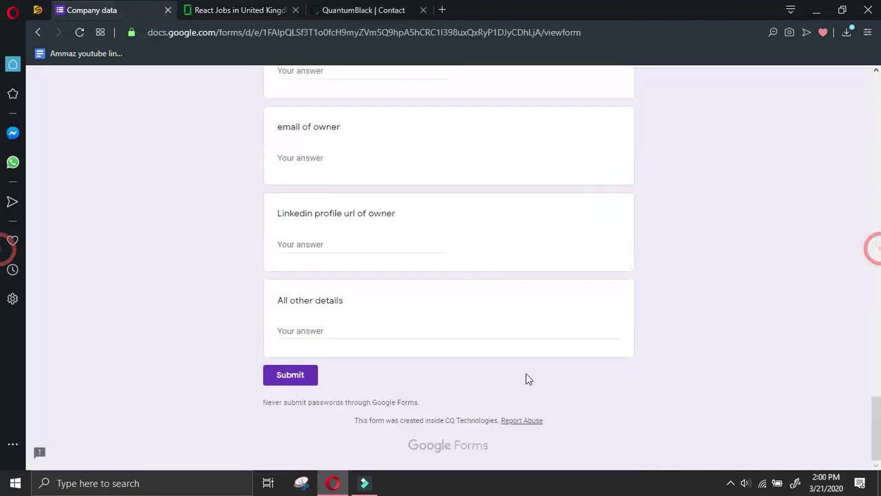
# Add the Boston office address on one line, followed by its phone number, to All other details
pyautogui.click(450, 325)
pyautogui.hotkey('ctrl', 'v')
pyautogui.click(279, 362)
pyautogui.press('BackSpace')
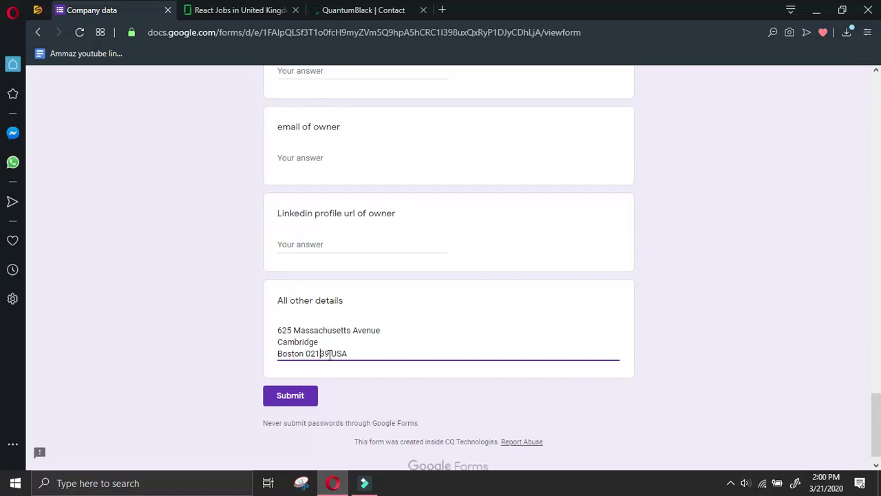
pyautogui.press('BackSpace')
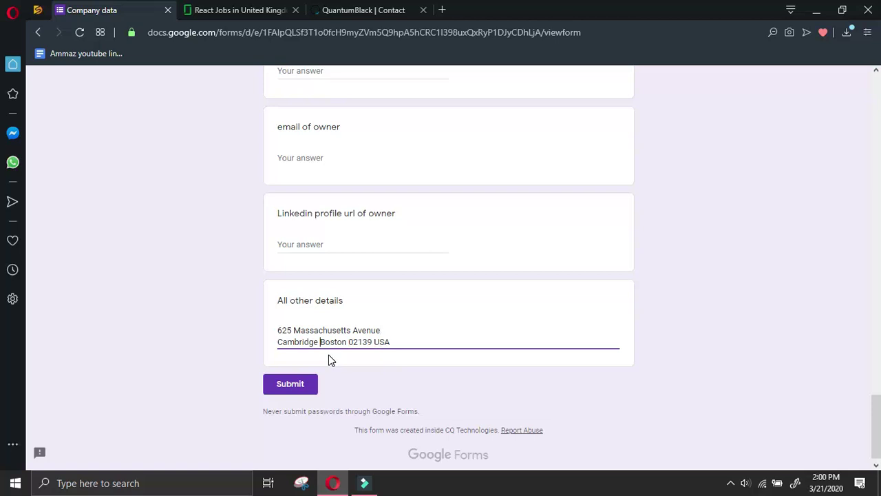
pyautogui.press('Home')
pyautogui.press('BackSpace')
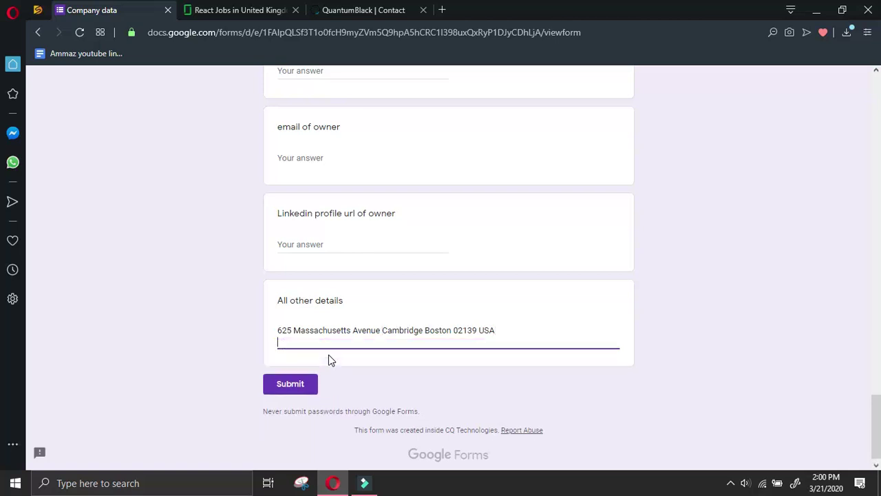
pyautogui.click(363, 10)
pyautogui.scroll(-2, 403, 256)
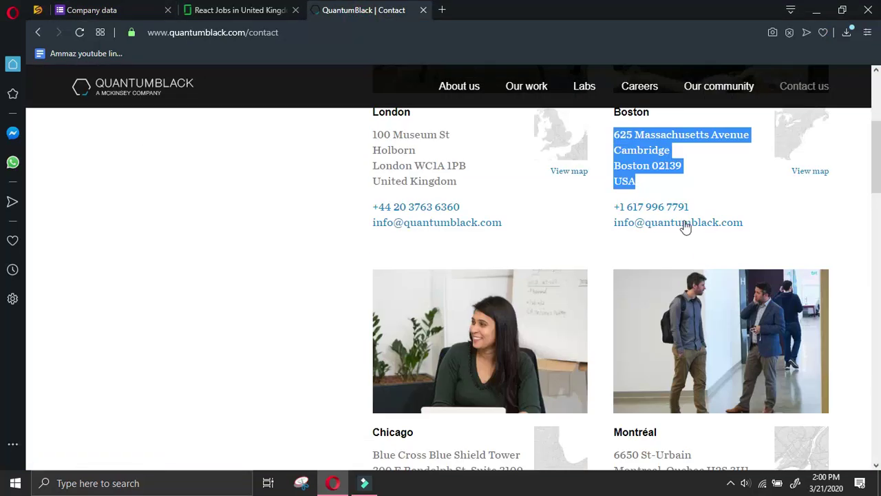
pyautogui.moveTo(719, 207); pyautogui.dragTo(615, 206)
pyautogui.hotkey('ctrl', 'c')
pyautogui.click(134, 8)
pyautogui.press('Return')
pyautogui.hotkey('ctrl', 'v')
# Add the Chicago office address and phone, joining USA onto the Chicago line
pyautogui.click(363, 10)
pyautogui.scroll(-1, 465, 247)
pyautogui.scroll(-1, 465, 247)
pyautogui.moveTo(374, 327); pyautogui.dragTo(495, 403)
pyautogui.hotkey('ctrl', 'c')
pyautogui.click(137, 9)
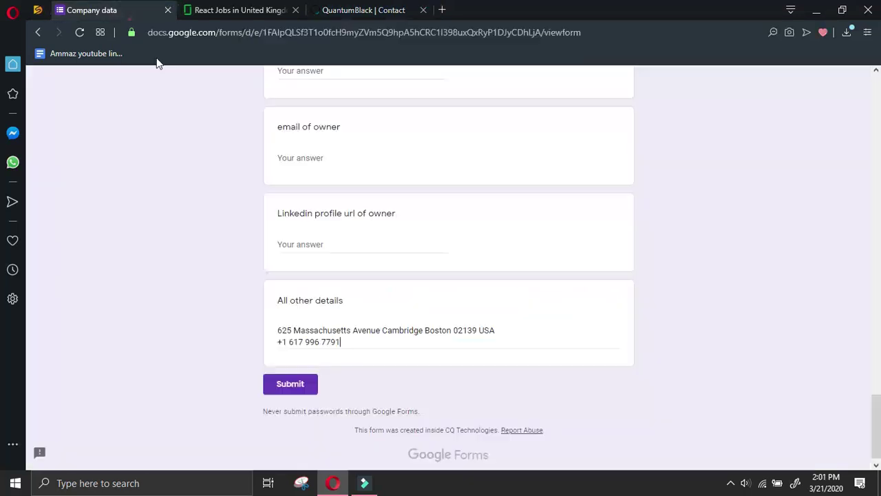
pyautogui.click(320, 309)
pyautogui.hotkey('ctrl', 'v')
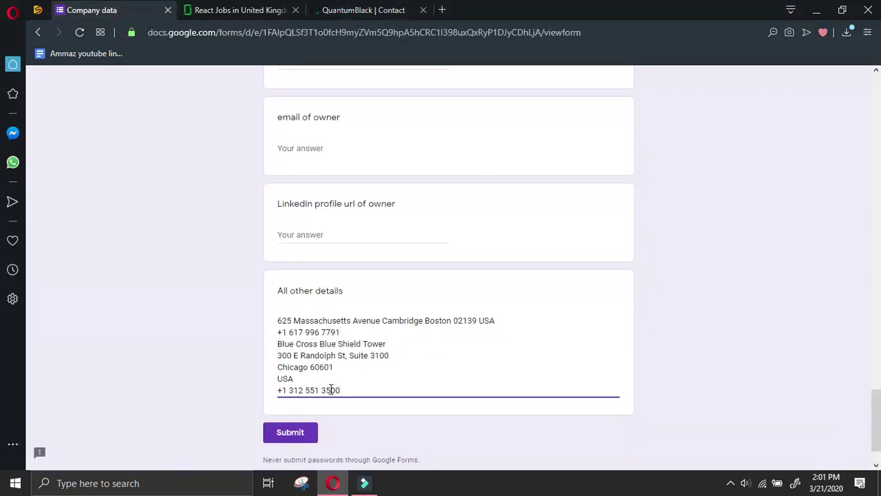
pyautogui.click(277, 379)
pyautogui.press('BackSpace')
pyautogui.press('BackSpace')
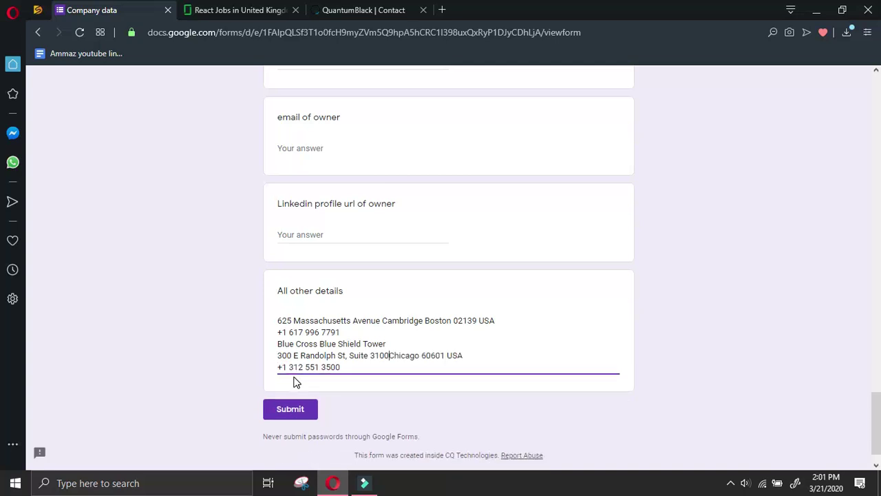
# Add the Montréal office address on one line with its phone, then start a new line
pyautogui.click(394, 6)
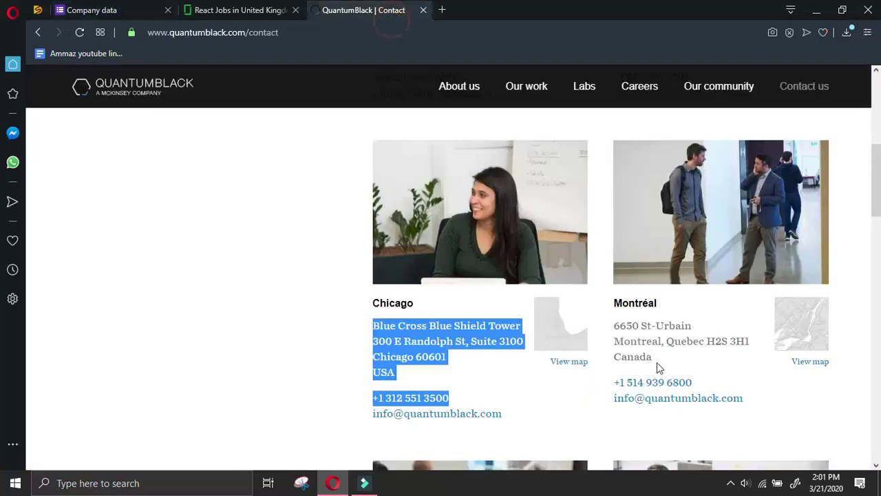
pyautogui.moveTo(615, 326); pyautogui.dragTo(741, 394)
pyautogui.hotkey('ctrl', 'c')
pyautogui.click(79, 8)
pyautogui.hotkey('ctrl', 'v')
pyautogui.click(278, 356)
pyautogui.press('BackSpace')
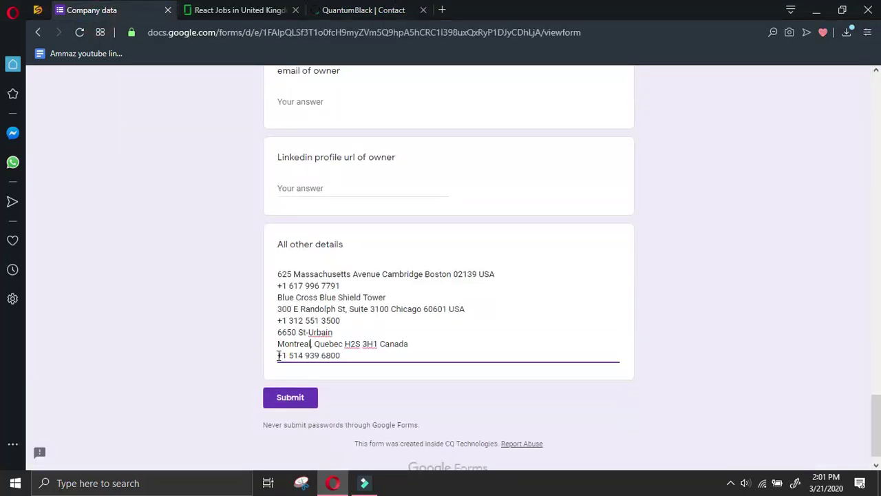
pyautogui.press('BackSpace')
pyautogui.hotkey('ctrl', 'End')
pyautogui.press('Return')
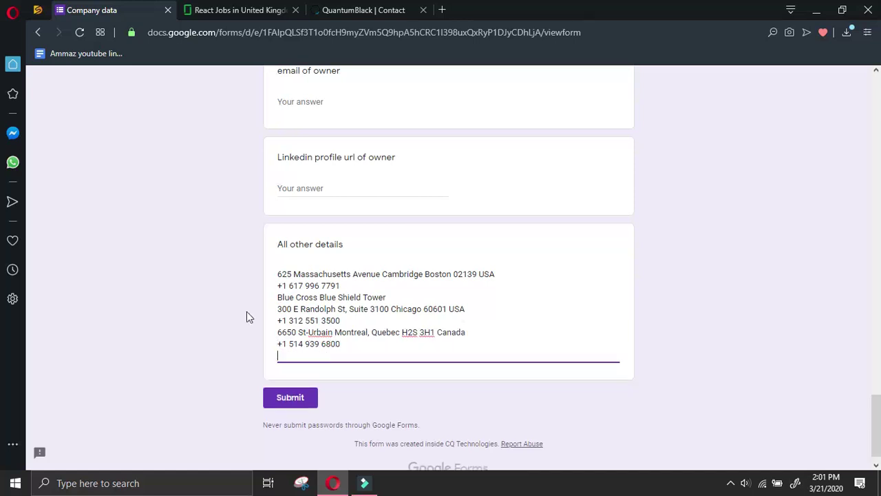
# Add the São Paulo office address merged onto one line with its phone number
pyautogui.click(364, 9)
pyautogui.scroll(-5, 470, 279)
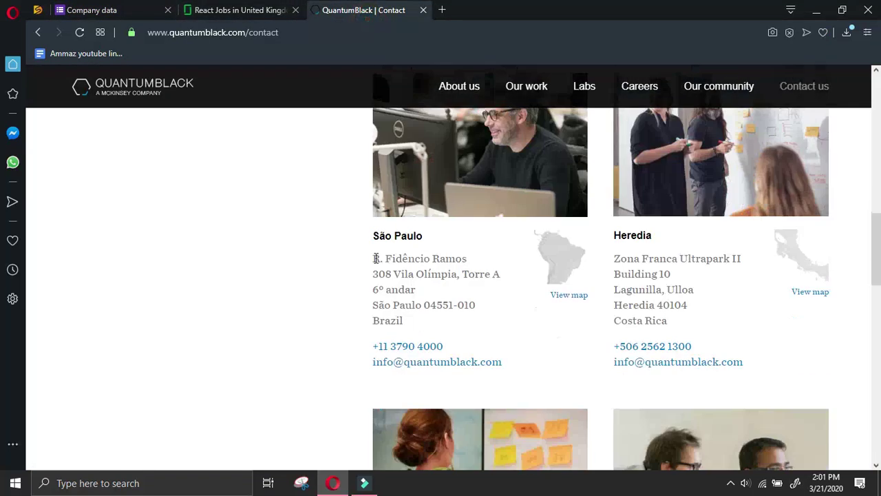
pyautogui.moveTo(372, 258); pyautogui.dragTo(473, 349)
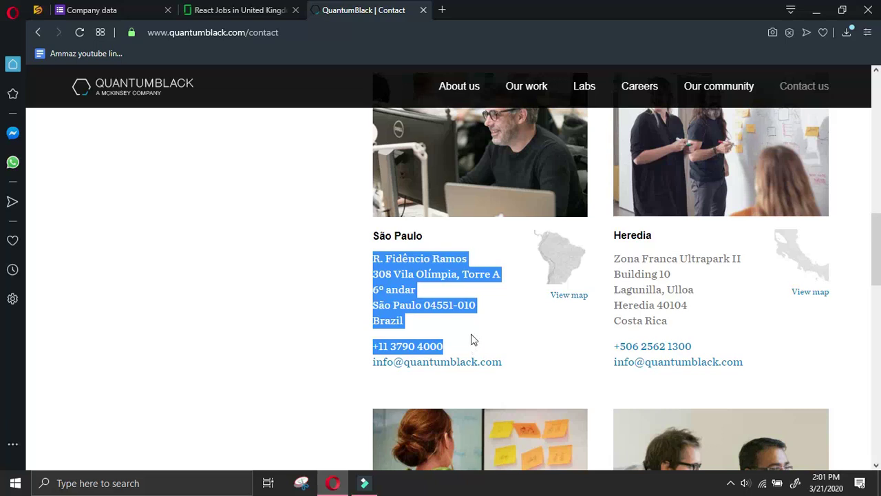
pyautogui.hotkey('ctrl', 'c')
pyautogui.hotkey('ctrl', 'Tab')
pyautogui.hotkey('ctrl', 'v')
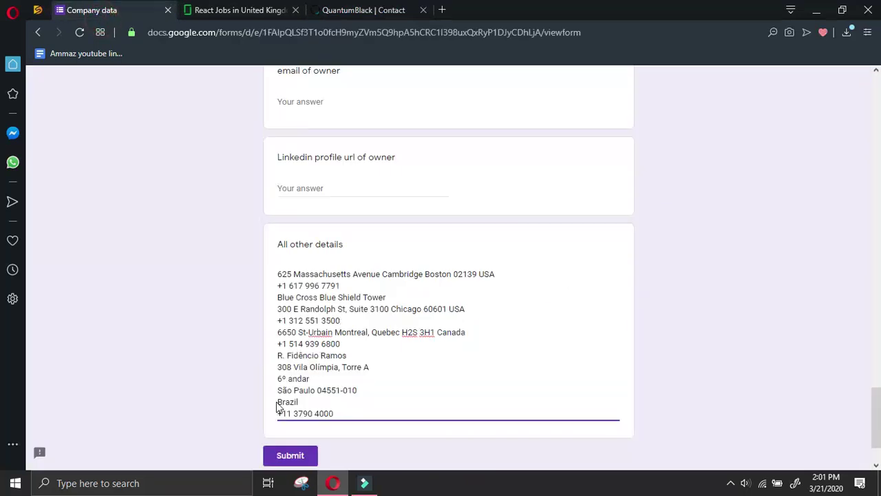
pyautogui.press('BackSpace')
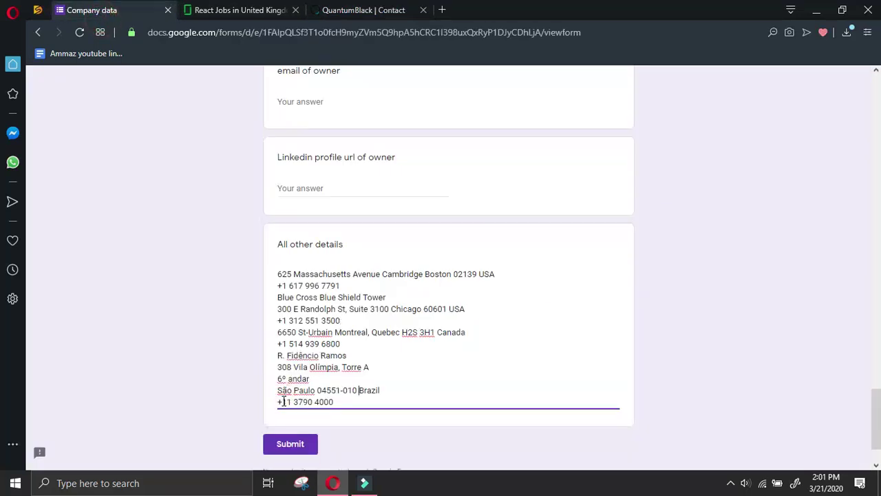
pyautogui.press('BackSpace')
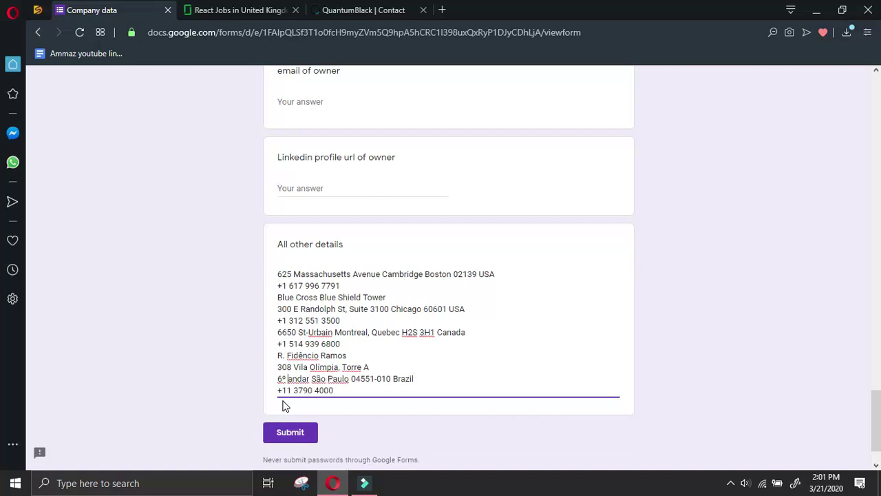
pyautogui.press('BackSpace')
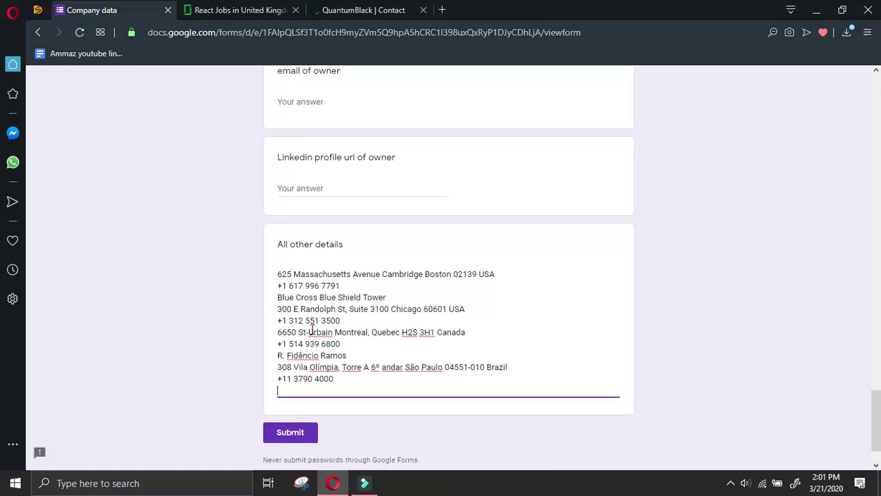
# Add the Heredia, Costa Rica office address as one line with its phone number
pyautogui.click(323, 9)
pyautogui.moveTo(615, 258); pyautogui.dragTo(734, 344)
pyautogui.hotkey('ctrl', 'c')
pyautogui.click(81, 10)
pyautogui.hotkey('ctrl', 'v')
pyautogui.click(277, 425)
pyautogui.press('BackSpace')
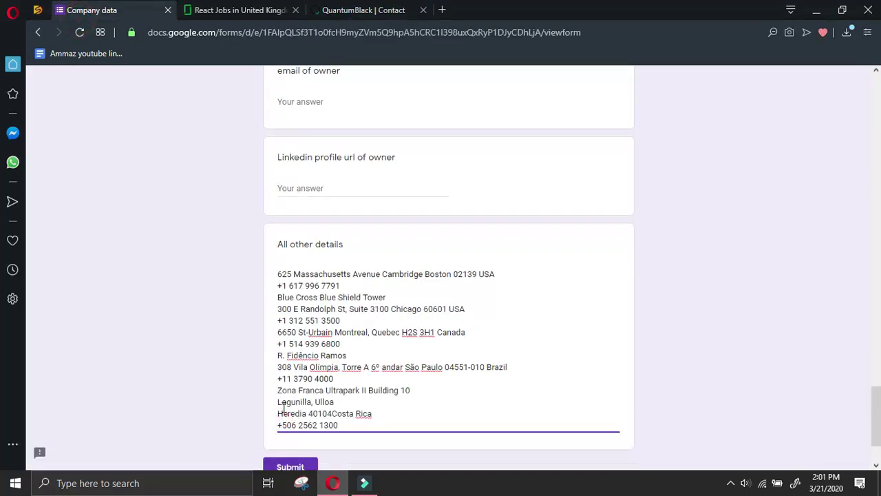
pyautogui.press('BackSpace')
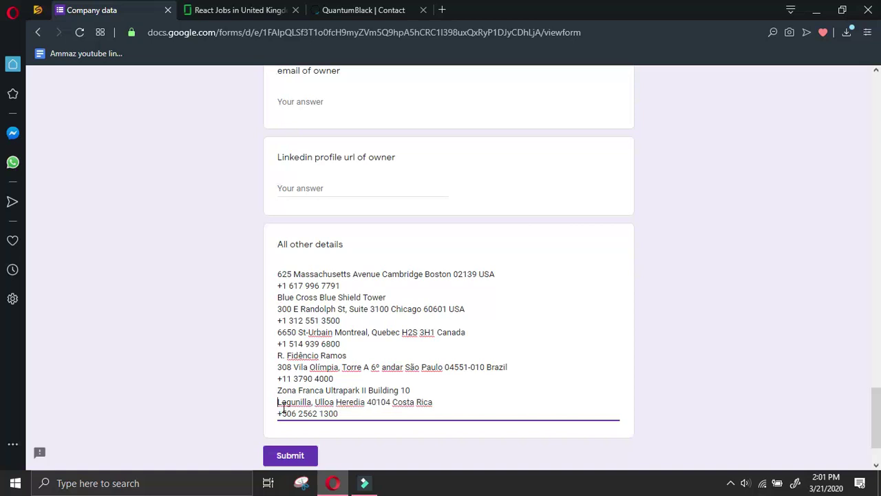
pyautogui.press('BackSpace')
pyautogui.hotkey('ctrl', 'End')
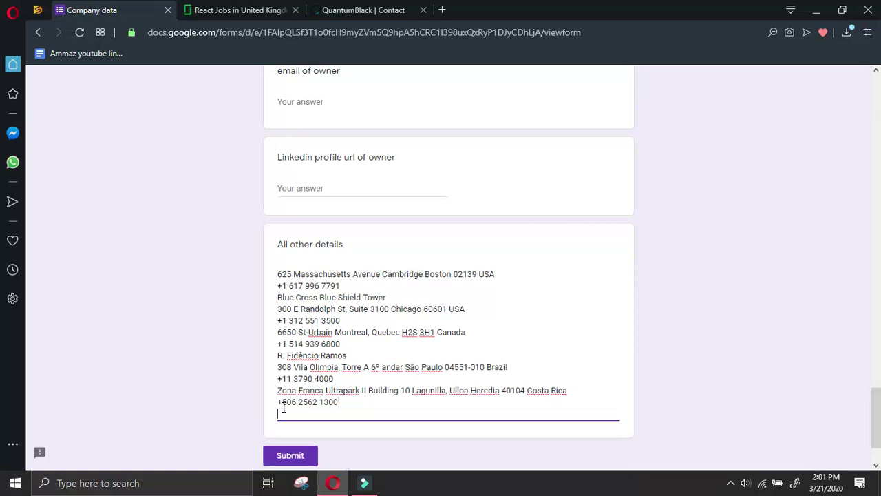
# Add the Sydney office (Level 35, 88 Phillip Street) on one line with its phone
pyautogui.click(385, 10)
pyautogui.scroll(-3, 451, 413)
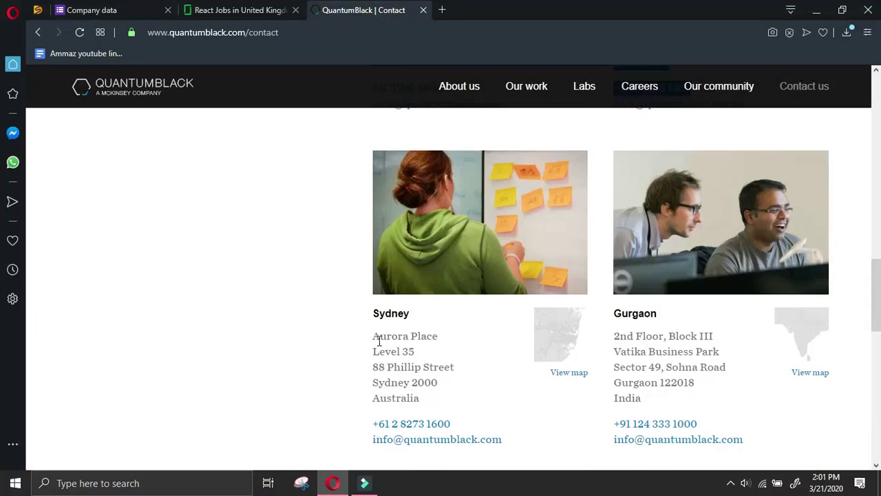
pyautogui.moveTo(373, 335); pyautogui.dragTo(480, 417)
pyautogui.click(152, 10)
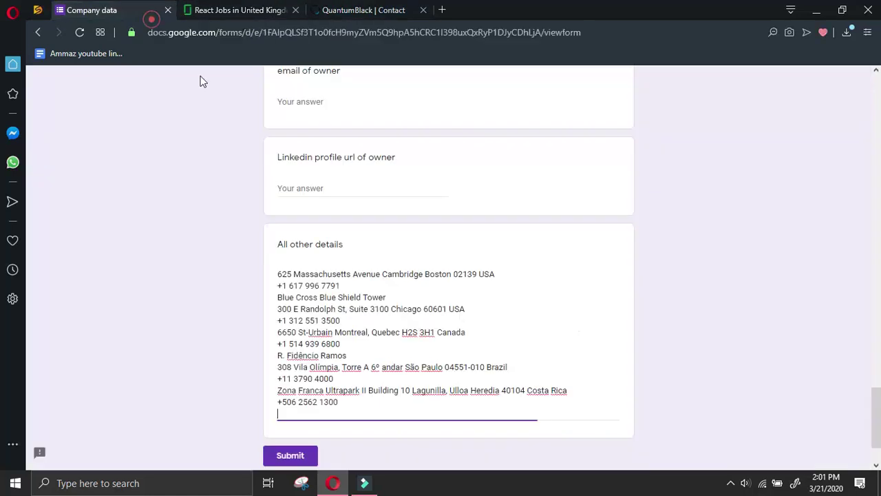
pyautogui.hotkey('ctrl', 'v')
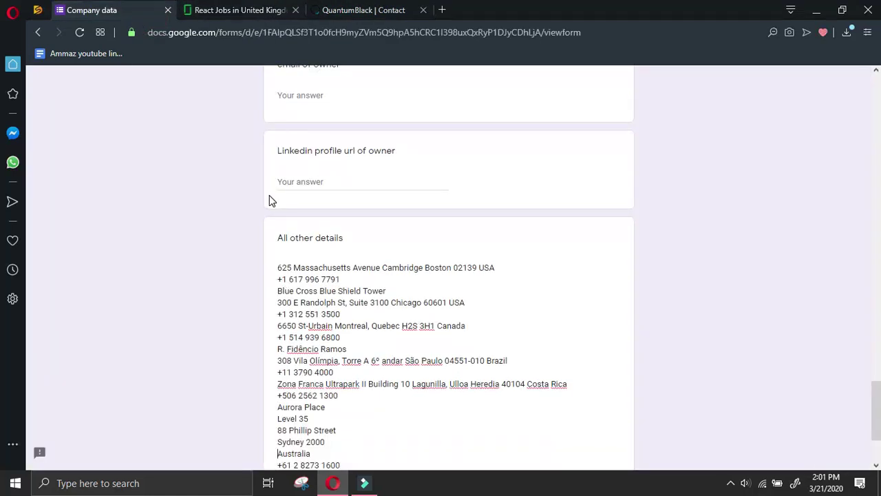
pyautogui.press('BackSpace')
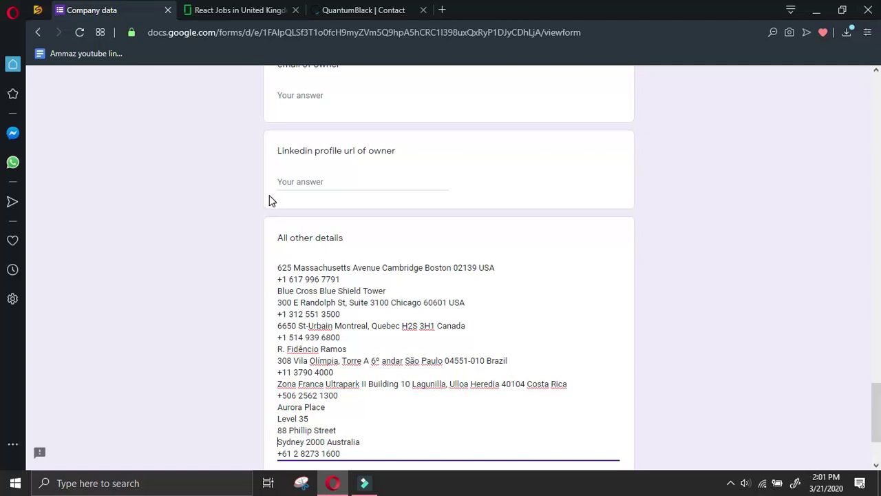
pyautogui.press('BackSpace')
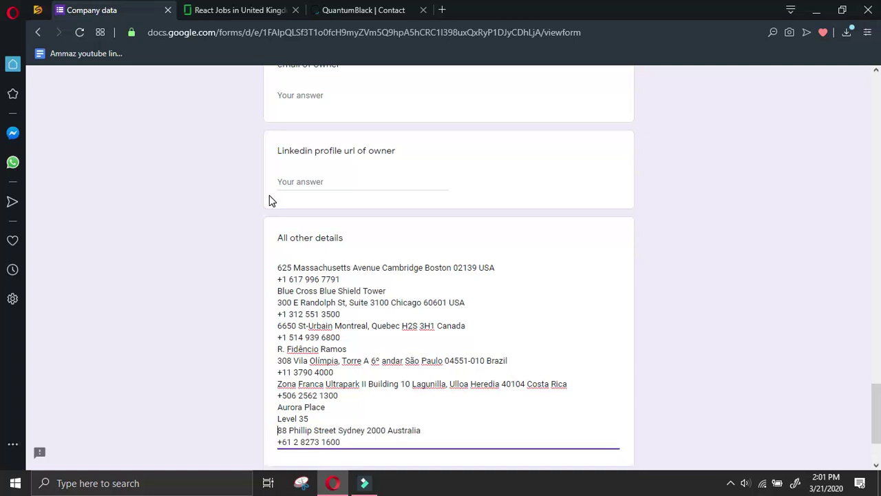
pyautogui.press('BackSpace')
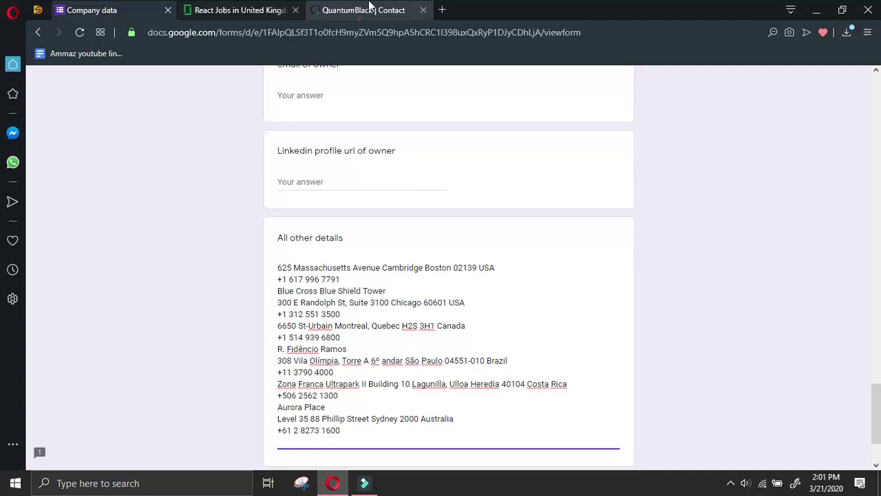
# Add the Gurgaon office (Vatika Business Park, Sector 49) on one line with its phone
pyautogui.click(367, 9)
pyautogui.scroll(2, 516, 278)
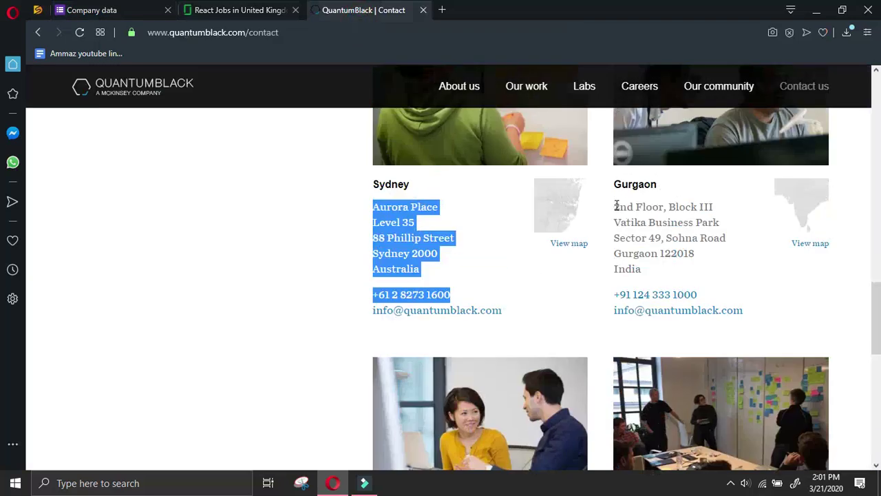
pyautogui.moveTo(616, 205); pyautogui.dragTo(720, 293)
pyautogui.click(103, 10)
pyautogui.scroll(-2, 361, 381)
pyautogui.hotkey('ctrl', 'v')
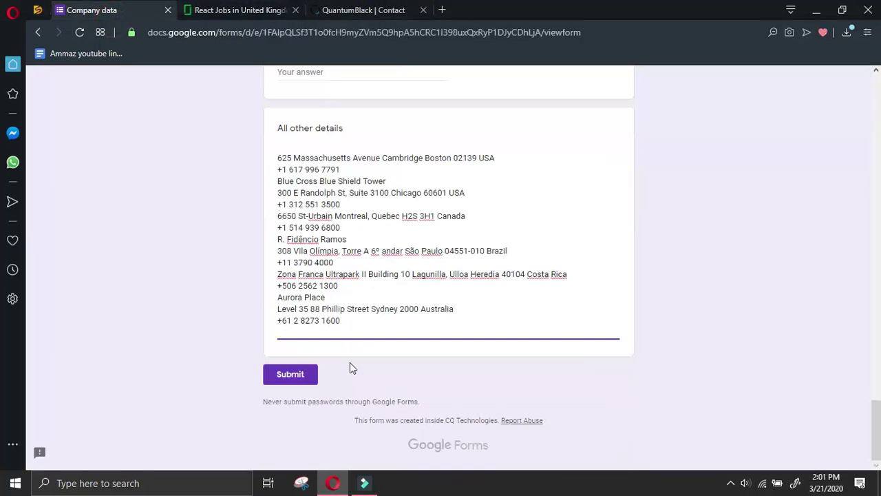
pyautogui.click(278, 378)
pyautogui.press('BackSpace')
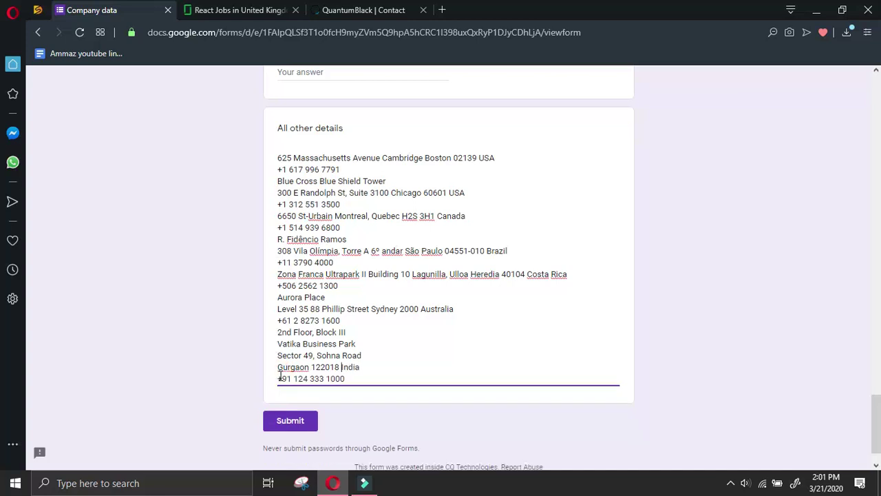
pyautogui.press('BackSpace')
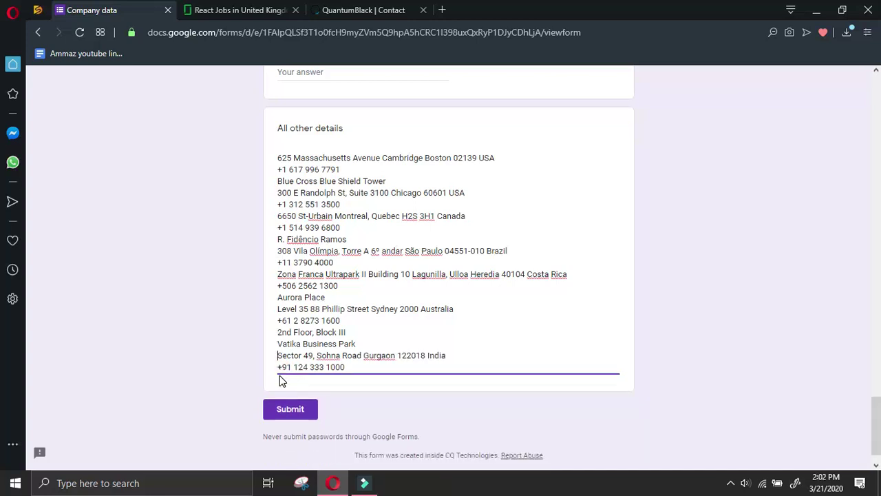
pyautogui.press('BackSpace')
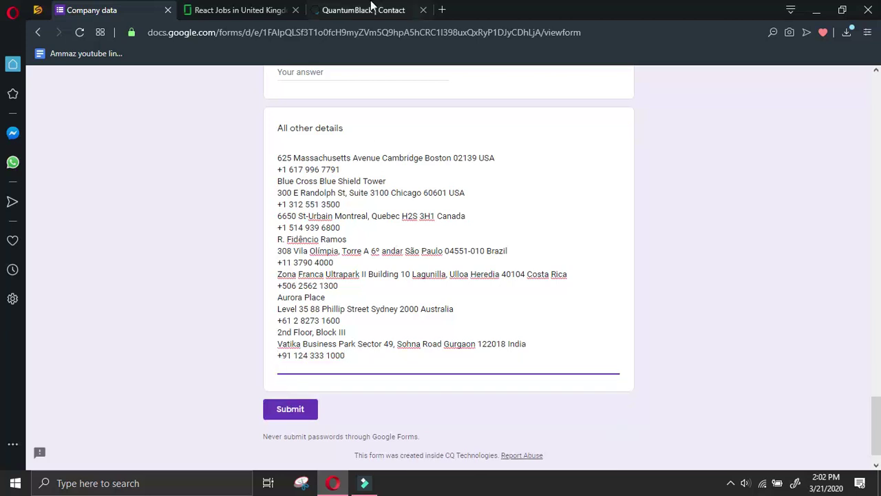
# Add the Tokyo office (Ark Hills, 106-0032) on one line with its phone, then a new line
pyautogui.click(383, 6)
pyautogui.scroll(-5, 450, 287)
pyautogui.scroll(1, 383, 163)
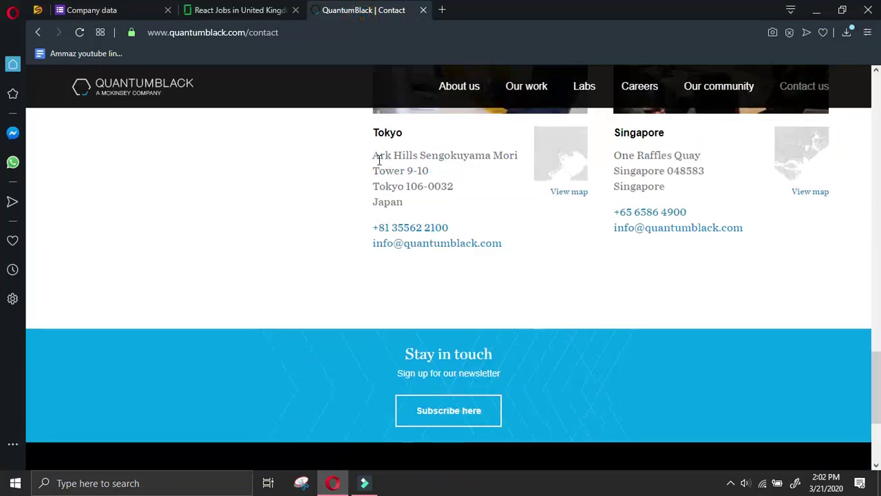
pyautogui.moveTo(372, 159); pyautogui.dragTo(476, 230)
pyautogui.click(478, 216)
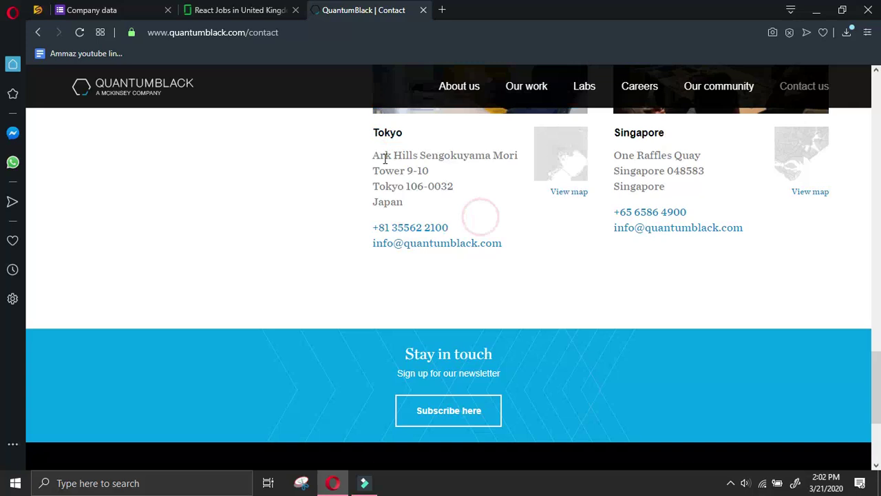
pyautogui.moveTo(374, 156); pyautogui.dragTo(461, 223)
pyautogui.hotkey('ctrl', 'c')
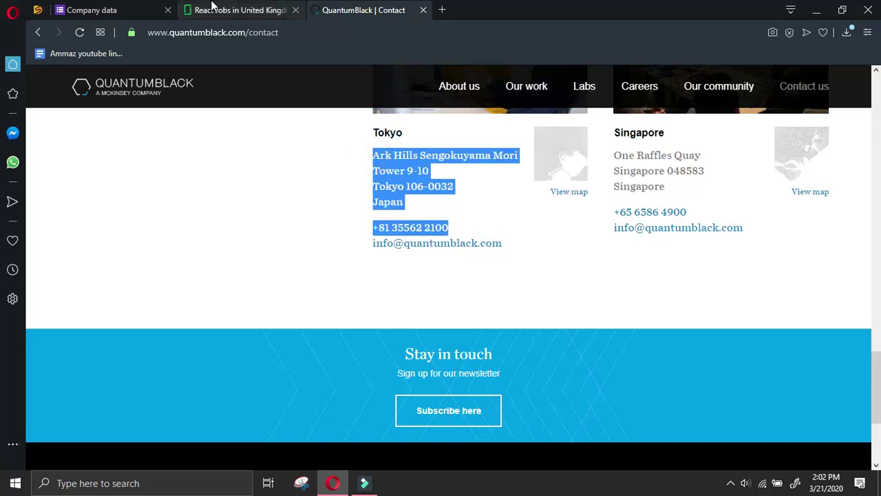
pyautogui.click(213, 11)
pyautogui.click(154, 6)
pyautogui.hotkey('ctrl', 'v')
pyautogui.click(278, 391)
pyautogui.press('BackSpace')
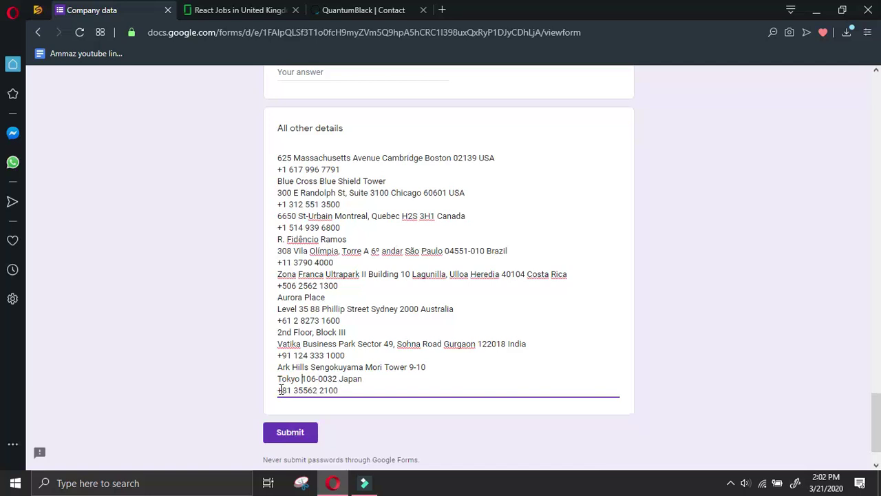
pyautogui.press('BackSpace')
pyautogui.hotkey('ctrl', 'End')
pyautogui.press('Return')
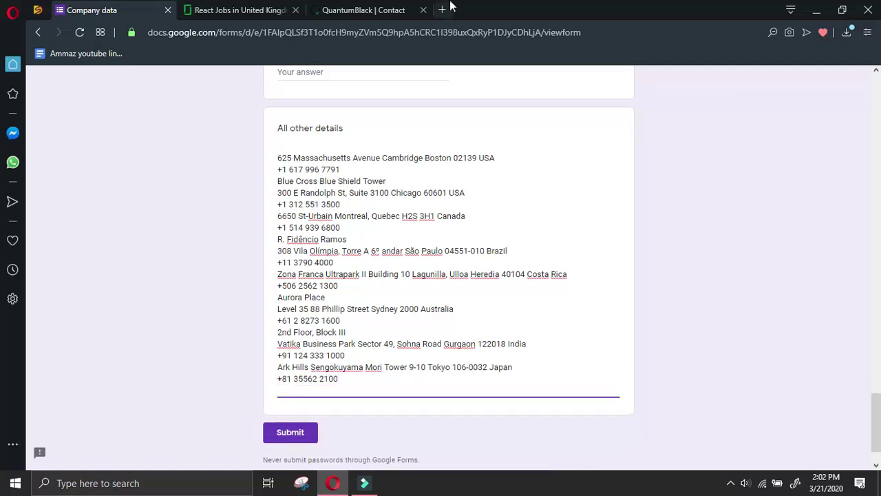
# Add the Singapore office (One Raffles Quay, 048583) on one line with its phone, removing the trailing empty line
pyautogui.click(345, 10)
pyautogui.moveTo(619, 158); pyautogui.dragTo(698, 208)
pyautogui.hotkey('ctrl', 'c')
pyautogui.click(130, 8)
pyautogui.hotkey('ctrl', 'v')
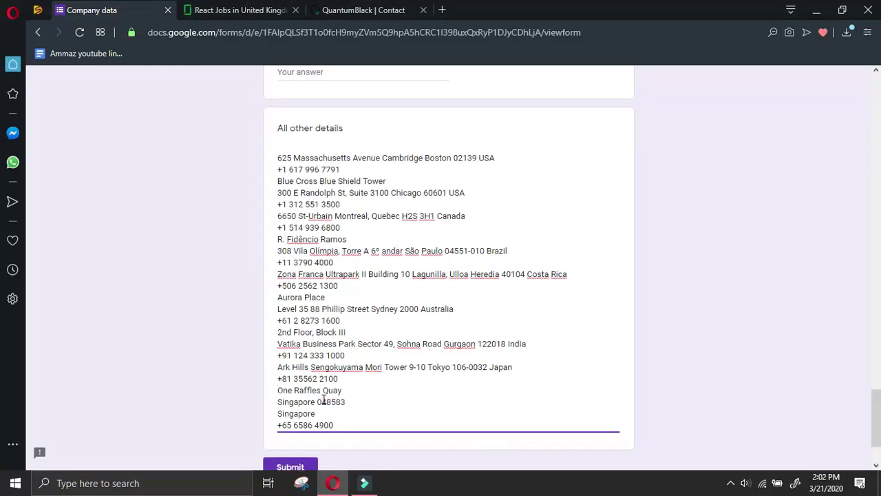
pyautogui.press('BackSpace')
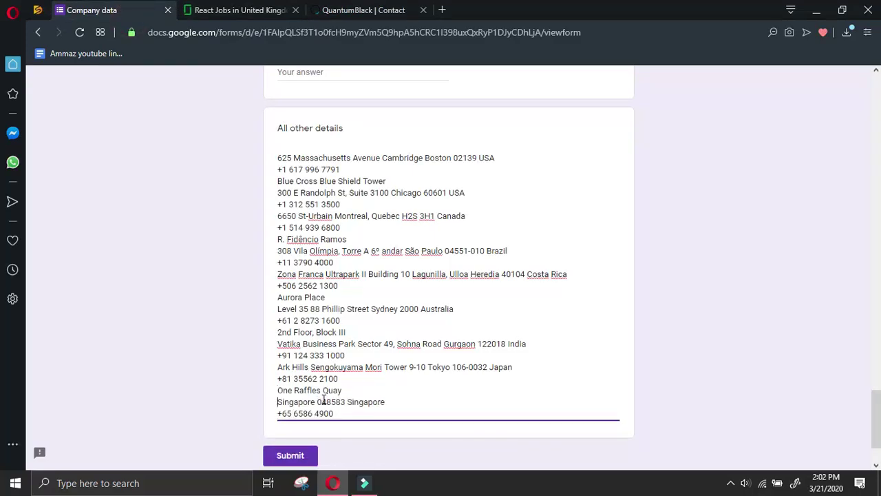
pyautogui.press('BackSpace')
pyautogui.hotkey('ctrl', 'End')
pyautogui.press('Return')
pyautogui.press('BackSpace')
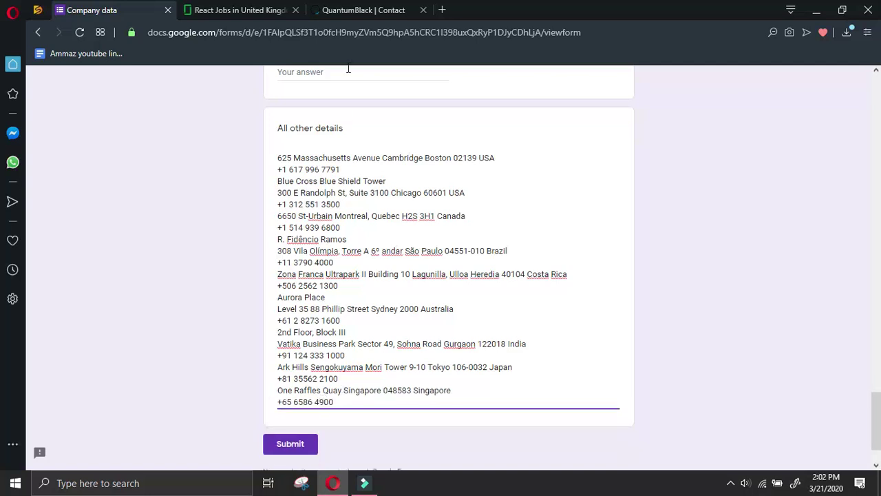
pyautogui.click(372, 11)
# Open the QuantumBlack careers page and open its LinkedIn company page in a new tab
pyautogui.scroll(-3, 551, 303)
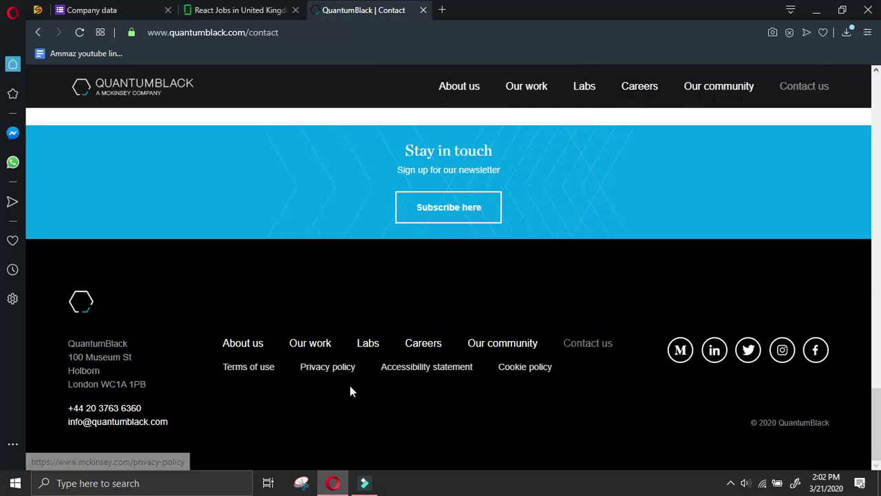
pyautogui.click(435, 347)
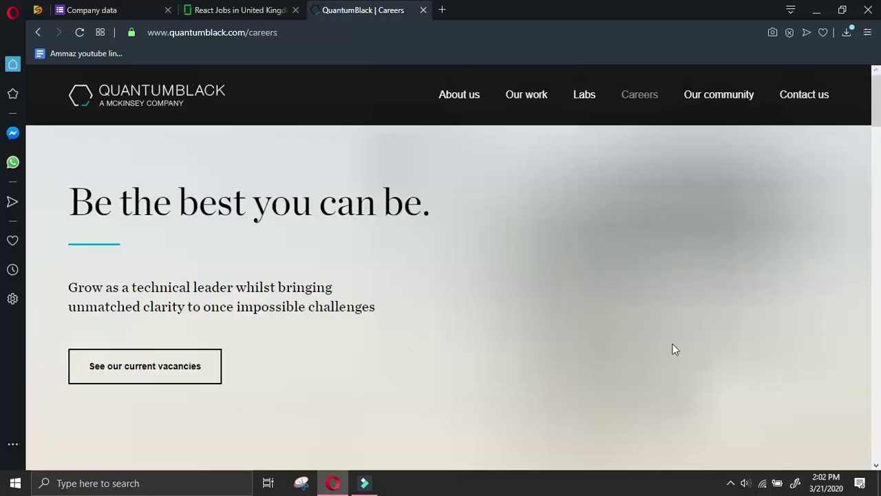
pyautogui.scroll(-5, 534, 257)
pyautogui.scroll(-5, 875, 175)
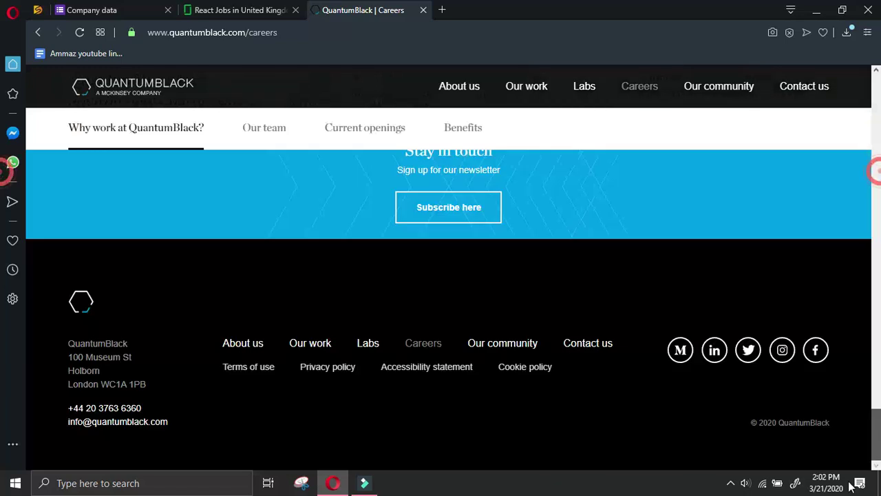
pyautogui.rightClick(727, 351)
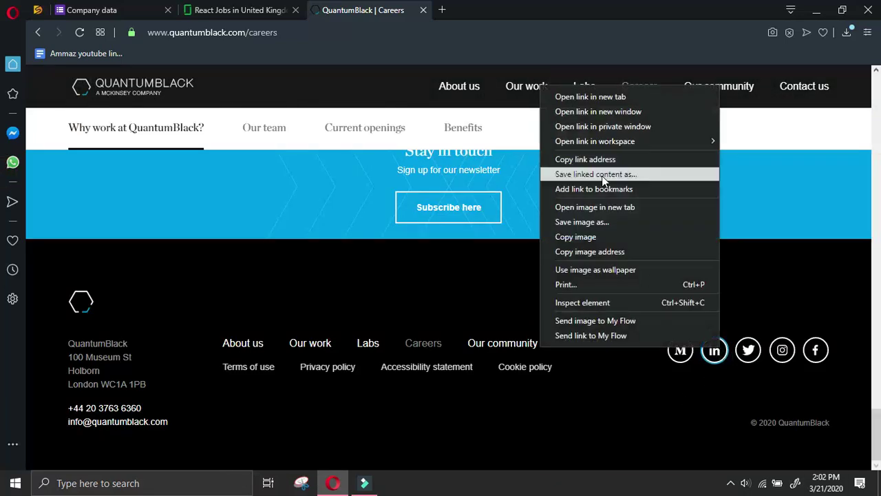
pyautogui.click(577, 96)
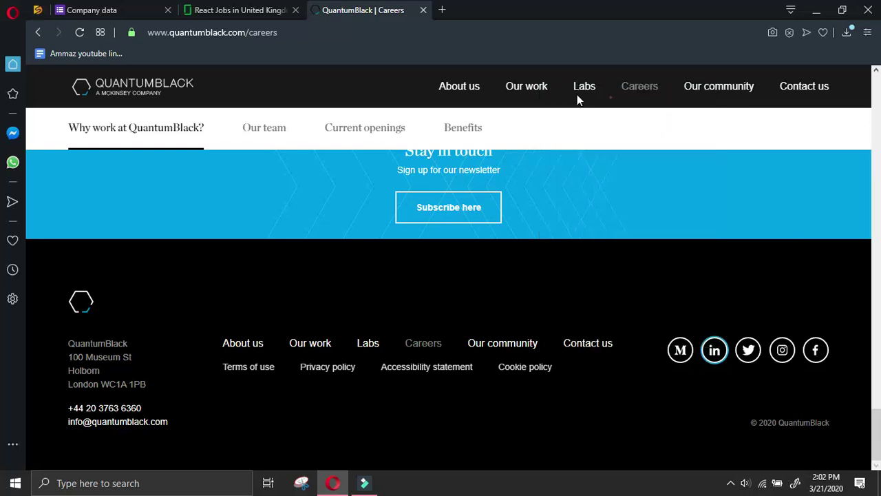
# Scroll through the QuantumBlack Careers page to review its content
pyautogui.scroll(15, 578, 276)
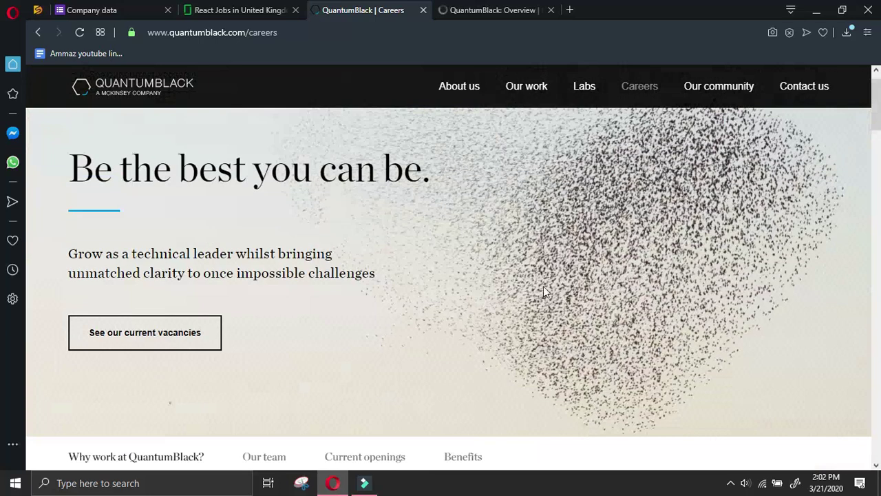
pyautogui.scroll(-5, 543, 286)
pyautogui.scroll(-4, 486, 282)
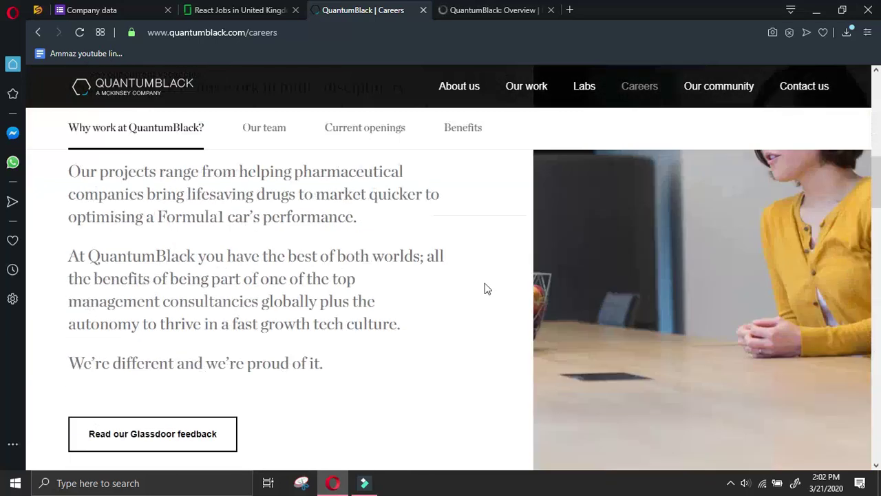
pyautogui.scroll(-5, 484, 279)
pyautogui.scroll(-5, 485, 280)
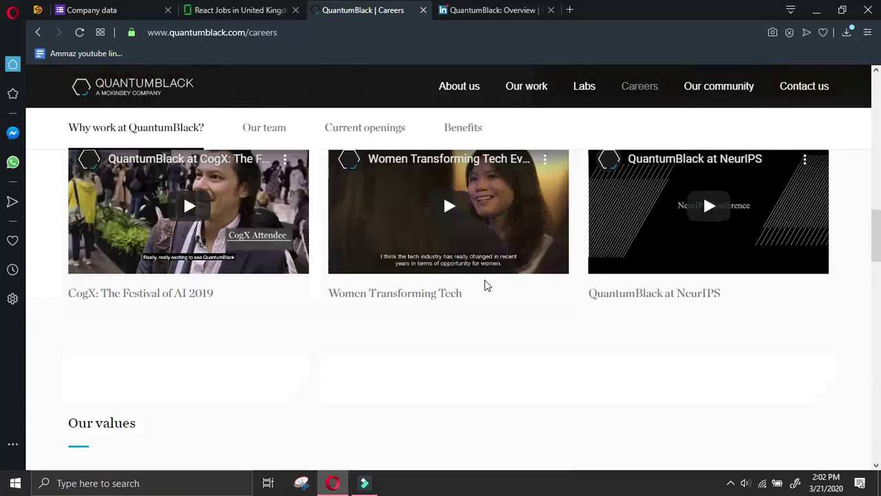
pyautogui.scroll(-4, 485, 279)
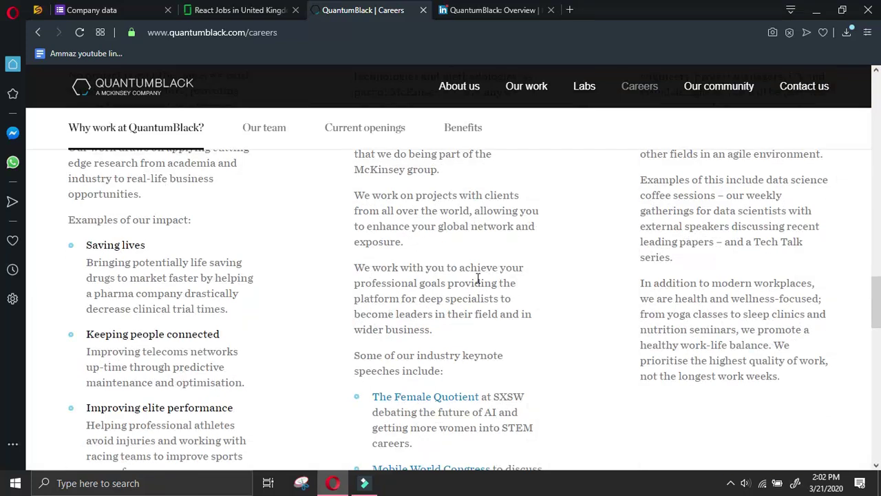
pyautogui.scroll(-2, 478, 277)
pyautogui.scroll(-6, 478, 278)
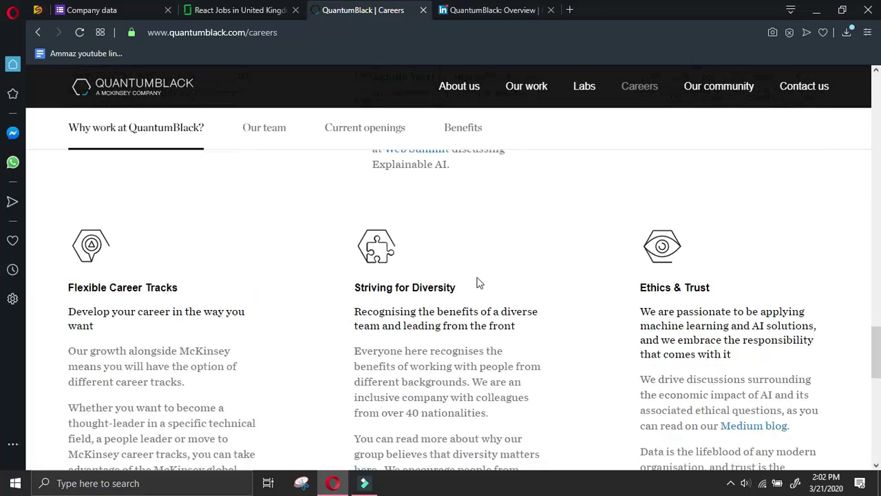
pyautogui.scroll(-9, 478, 278)
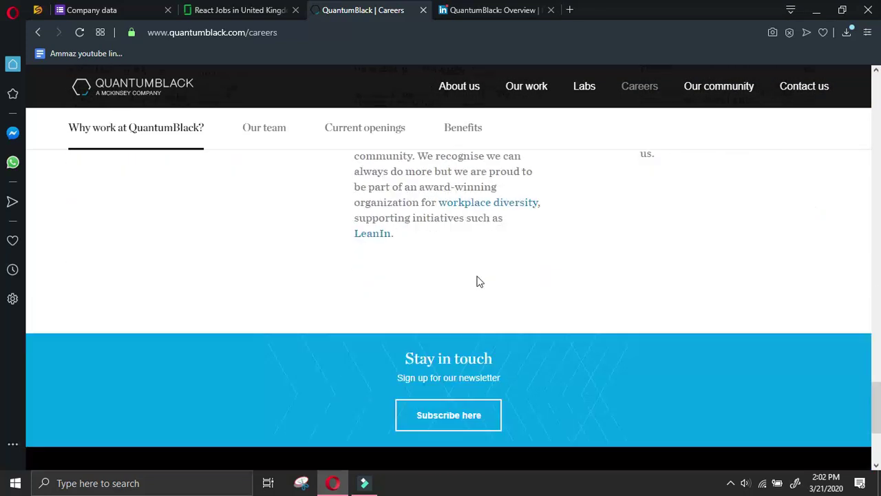
pyautogui.scroll(4, 478, 275)
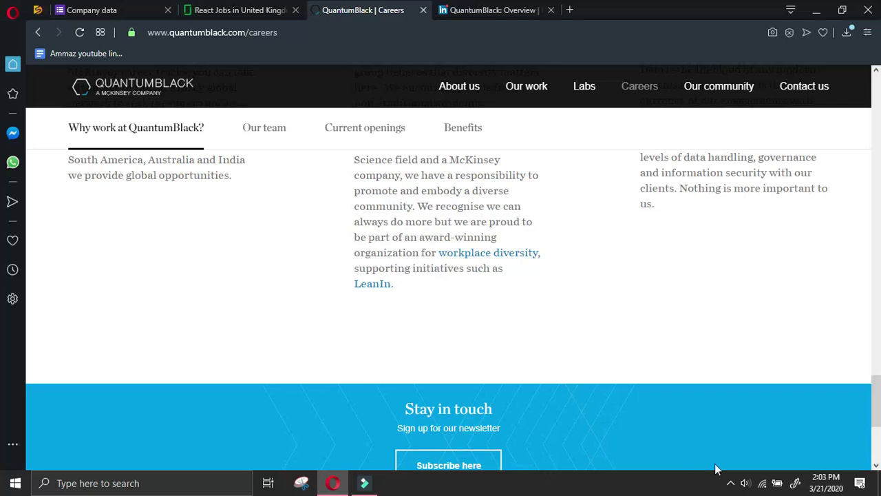
# Filter Current openings by Data Engineering and open the London Data Engineer posting
pyautogui.click(730, 483)
pyautogui.rightClick(730, 456)
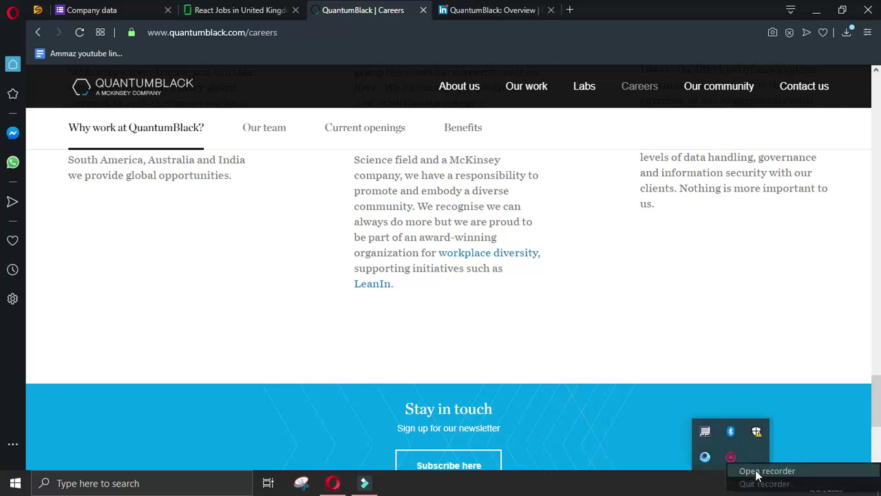
pyautogui.click(757, 475)
pyautogui.scroll(8, 655, 332)
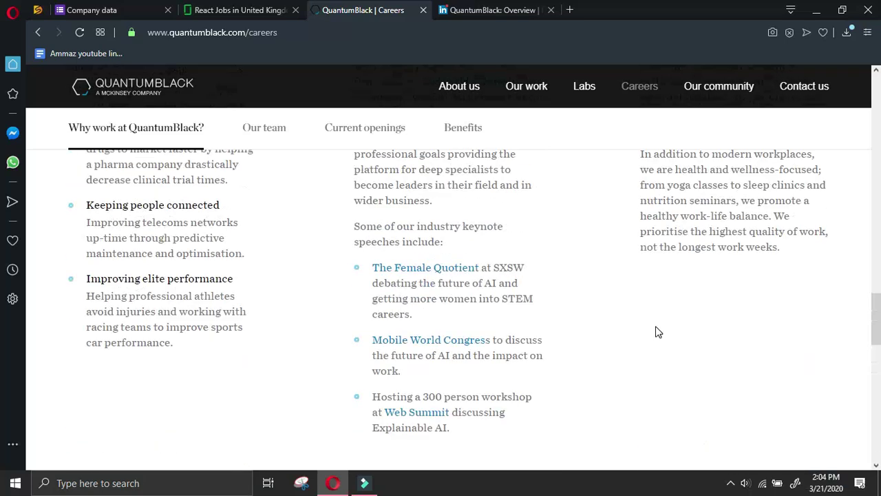
pyautogui.scroll(6, 655, 332)
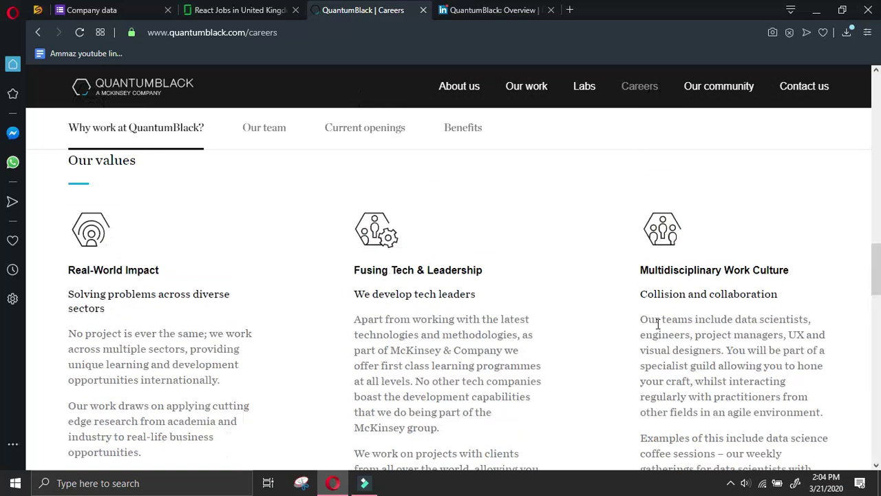
pyautogui.scroll(10, 657, 324)
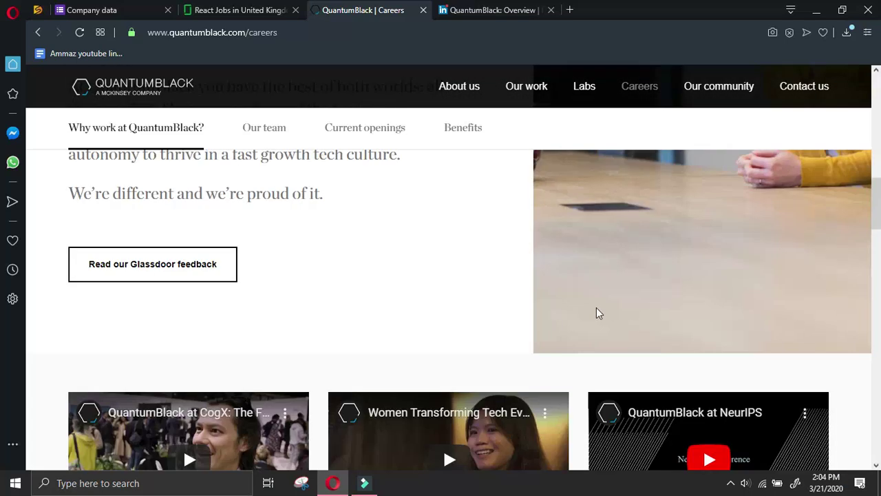
pyautogui.scroll(8, 479, 295)
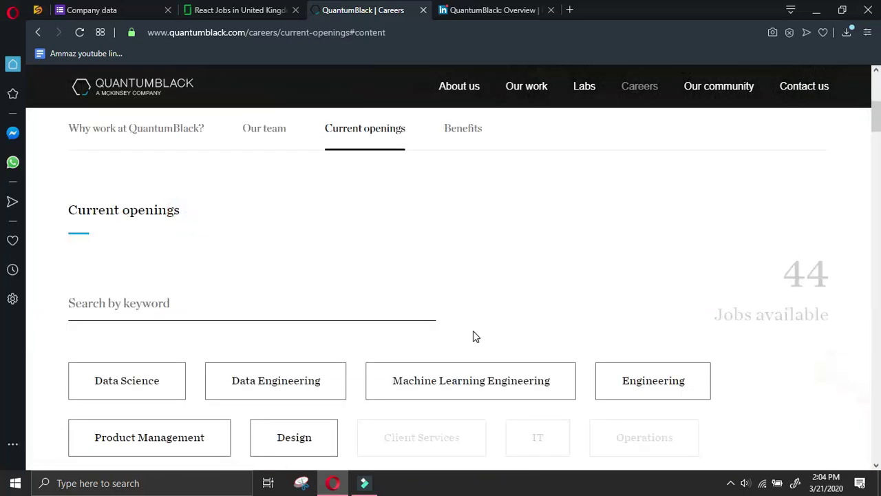
pyautogui.click(306, 261)
pyautogui.scroll(-5, 440, 354)
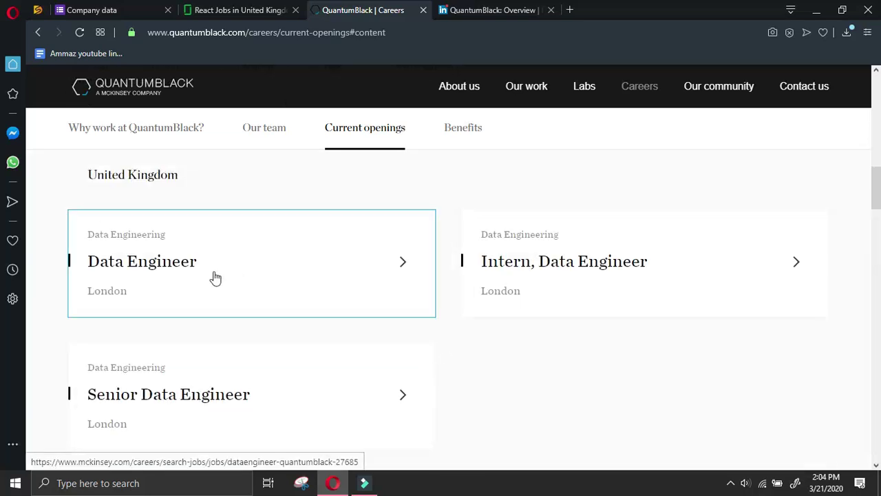
pyautogui.click(195, 265)
# List QuantumBlack's employees from its LinkedIn company page
pyautogui.click(597, 5)
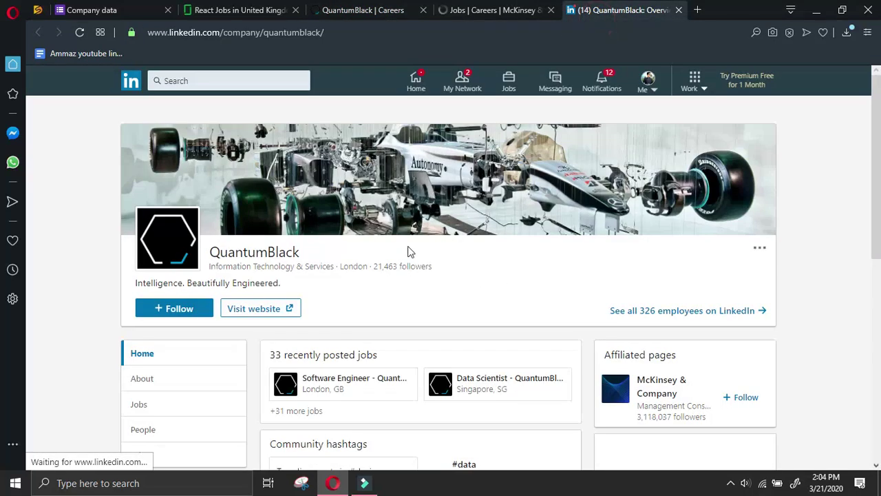
pyautogui.scroll(-5, 341, 319)
pyautogui.scroll(4, 174, 282)
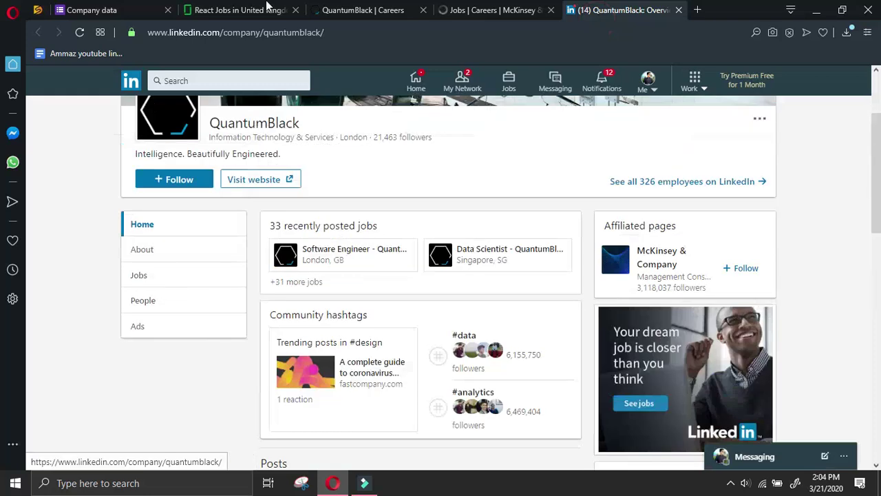
pyautogui.click(114, 10)
pyautogui.scroll(8, 330, 362)
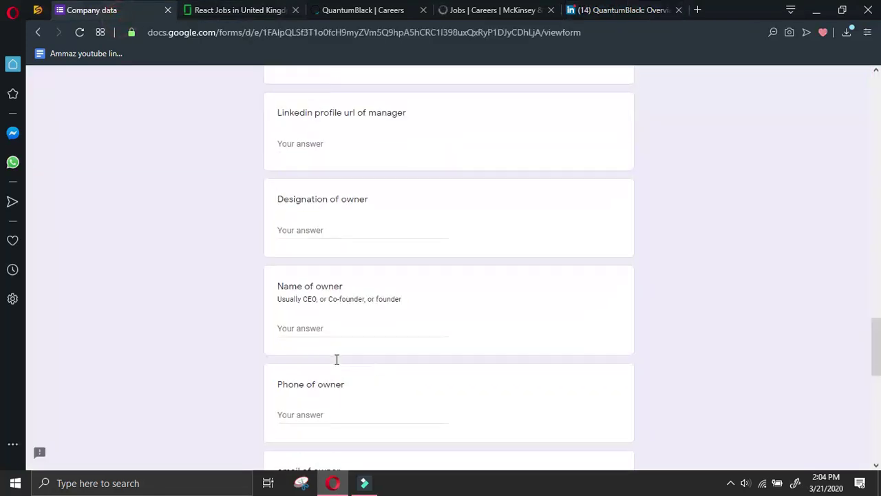
pyautogui.click(597, 7)
pyautogui.click(183, 301)
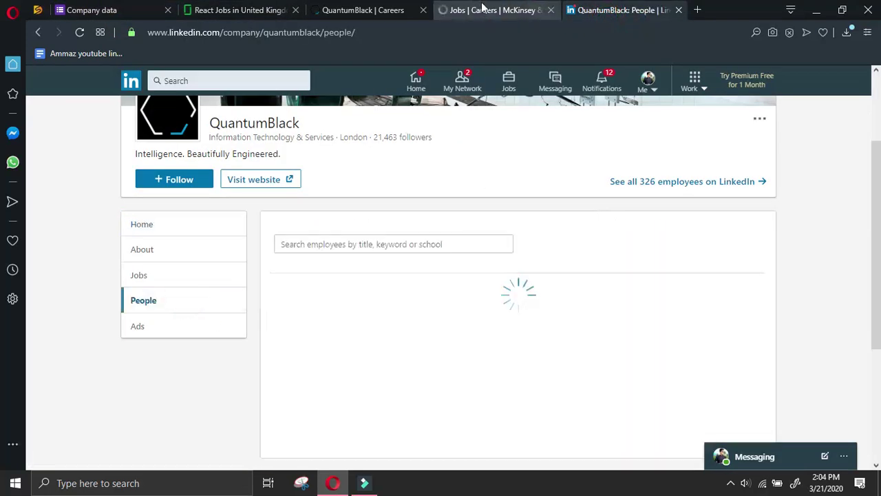
# Read the Data Engineer job description and start the application with Apply Now
pyautogui.click(485, 11)
pyautogui.scroll(-6, 551, 224)
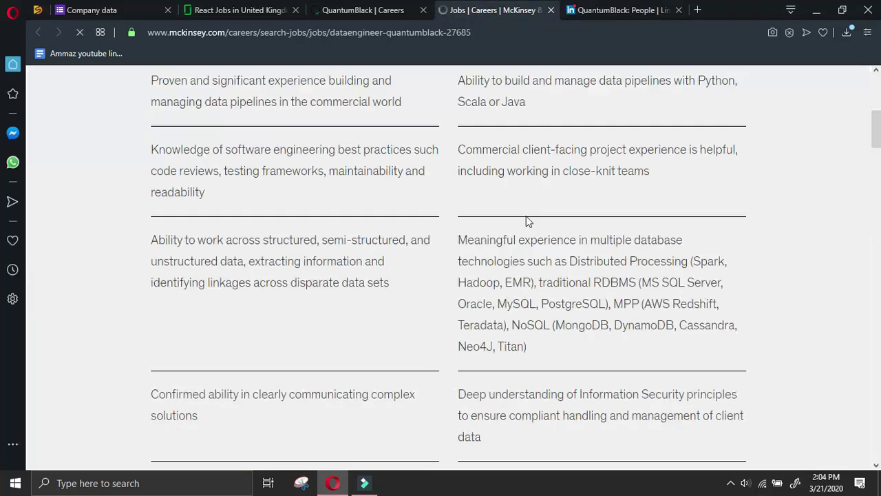
pyautogui.scroll(-12, 527, 218)
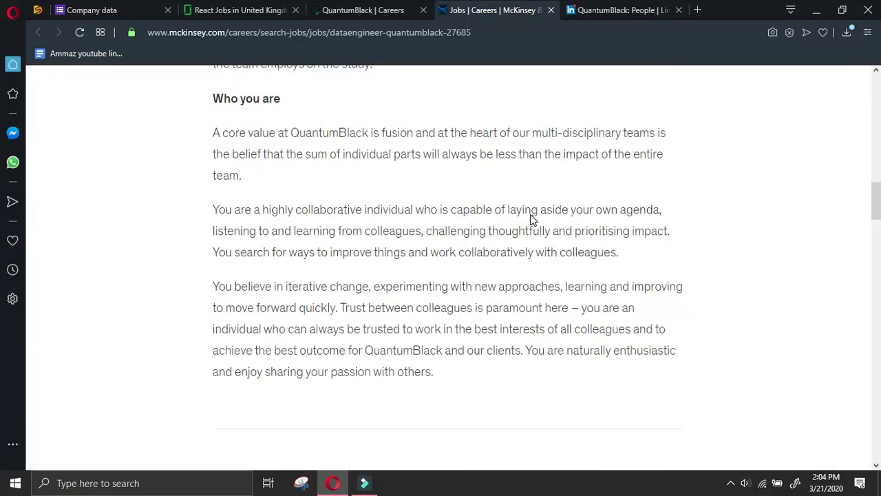
pyautogui.scroll(-2, 532, 214)
pyautogui.scroll(-15, 533, 218)
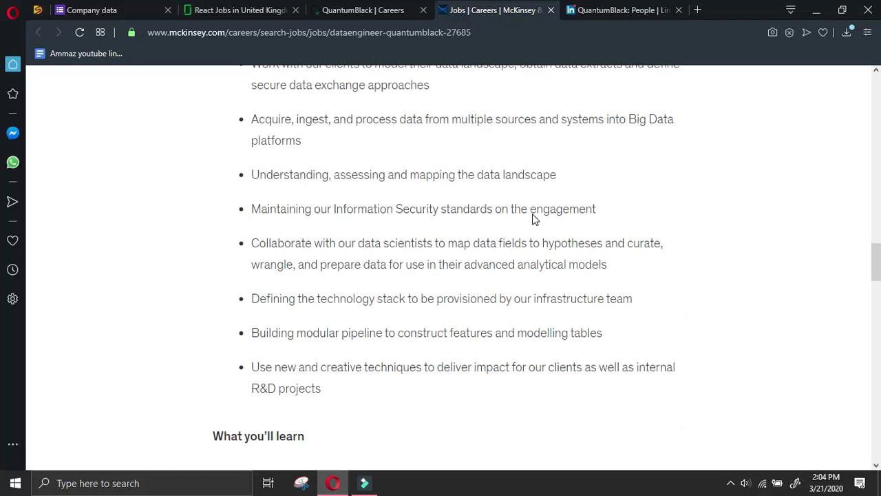
pyautogui.scroll(-6, 535, 219)
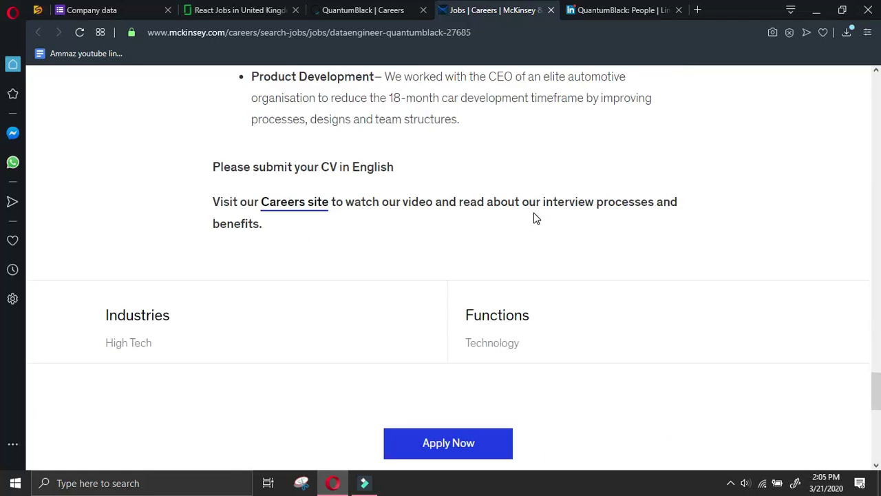
pyautogui.scroll(-2, 536, 219)
pyautogui.click(480, 317)
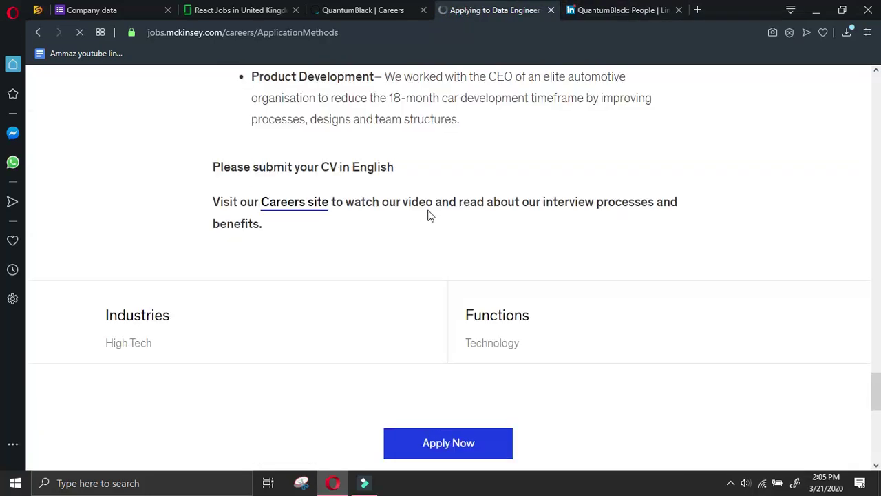
pyautogui.scroll(-2, 518, 215)
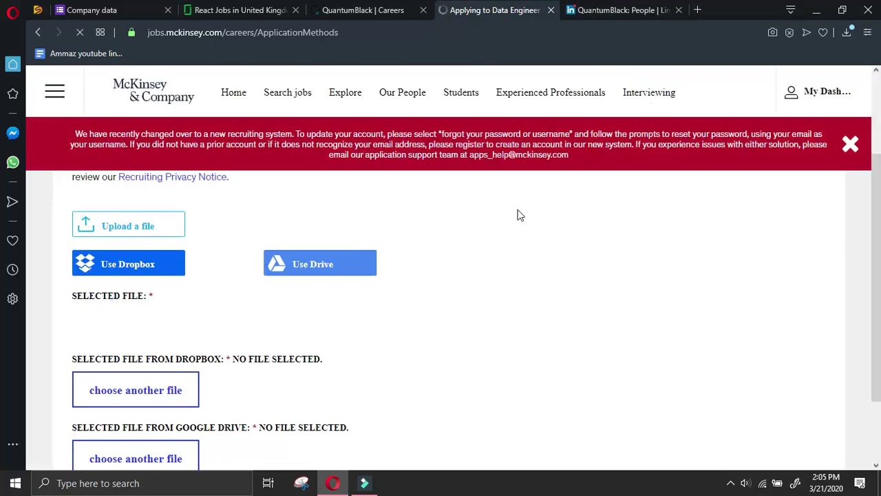
pyautogui.scroll(-2, 520, 214)
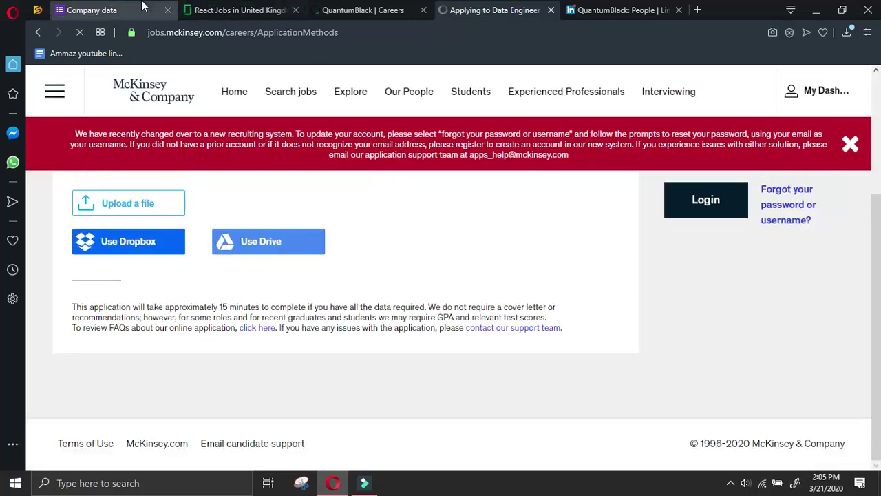
pyautogui.click(143, 9)
# Send the QuantumBlack engagement manager a connection invite without a note and copy their name
pyautogui.click(610, 9)
pyautogui.scroll(-3, 260, 338)
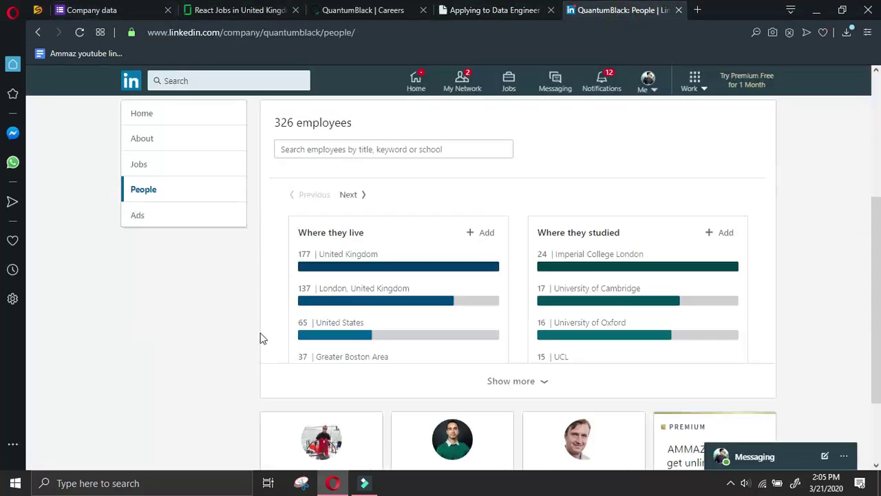
pyautogui.scroll(-2, 261, 337)
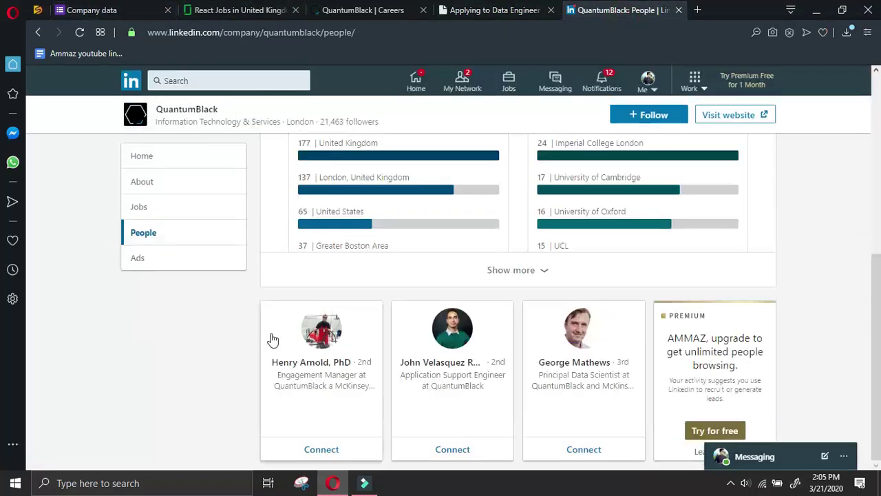
pyautogui.click(321, 343)
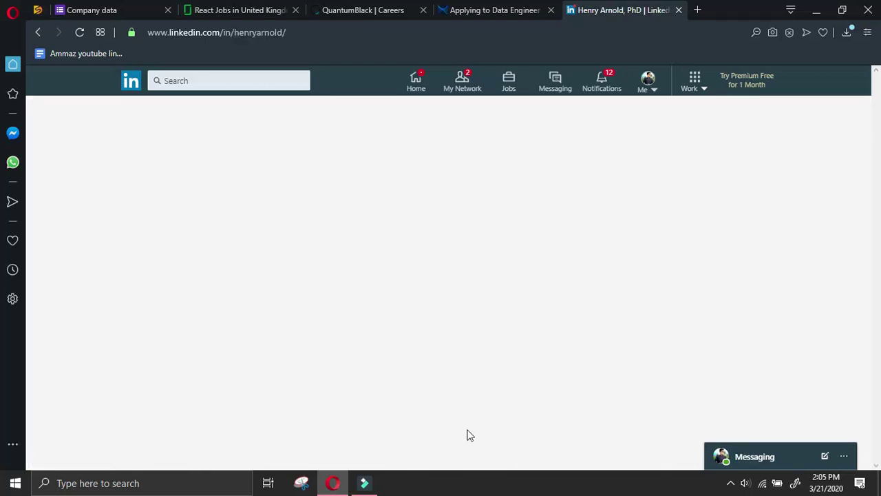
pyautogui.click(499, 260)
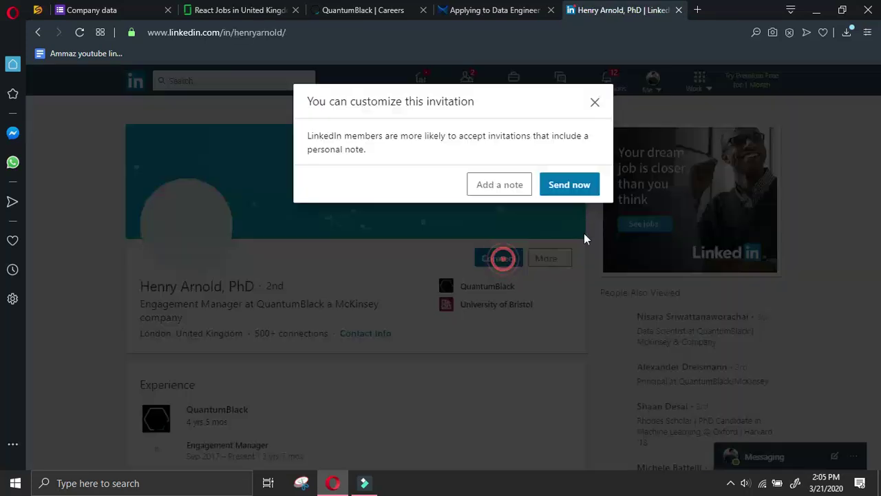
pyautogui.click(577, 185)
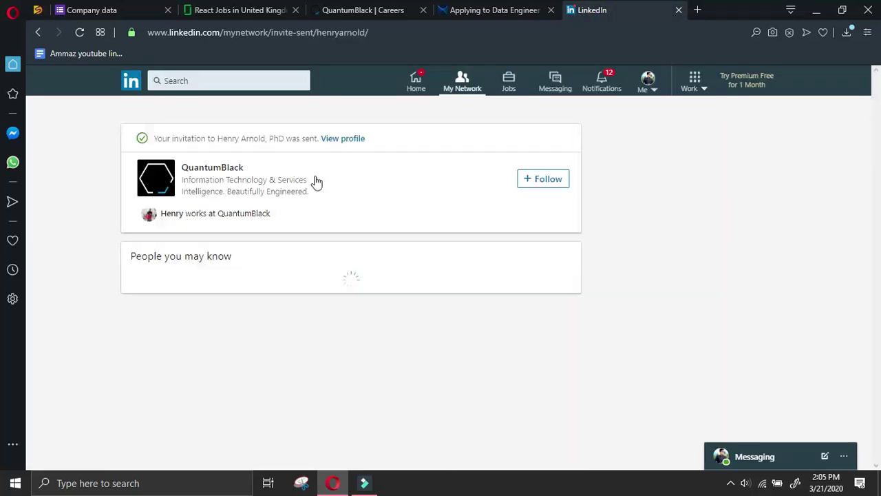
pyautogui.click(343, 139)
pyautogui.moveTo(137, 288); pyautogui.dragTo(220, 285)
pyautogui.hotkey('ctrl', 'c')
pyautogui.click(131, 10)
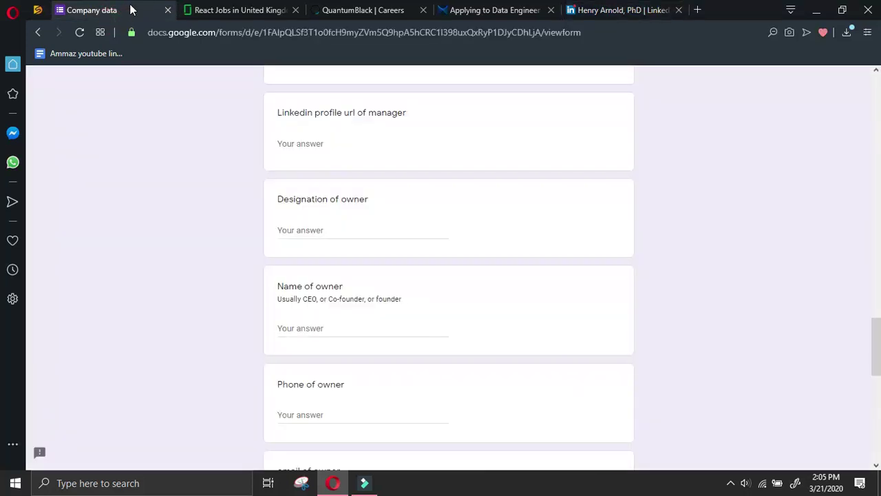
# Paste the manager's name into Name of manager and dismiss the recruiting-system notice
pyautogui.scroll(5, 307, 342)
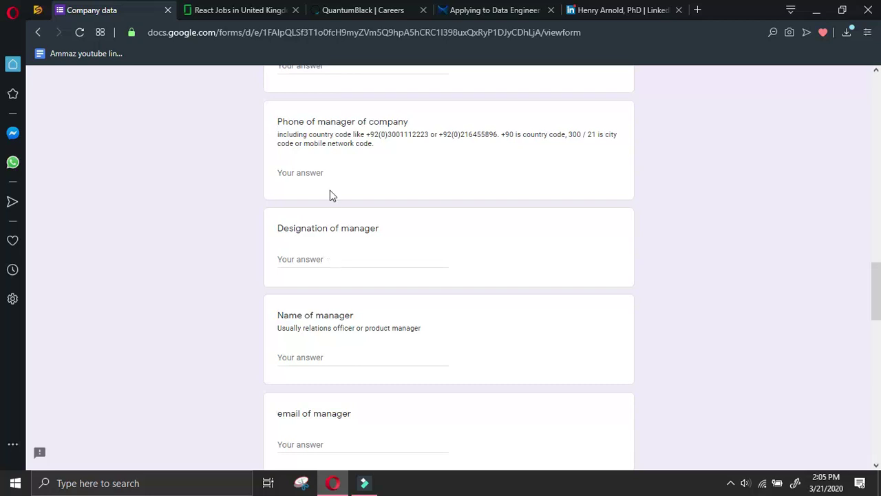
pyautogui.click(323, 357)
pyautogui.hotkey('ctrl', 'v')
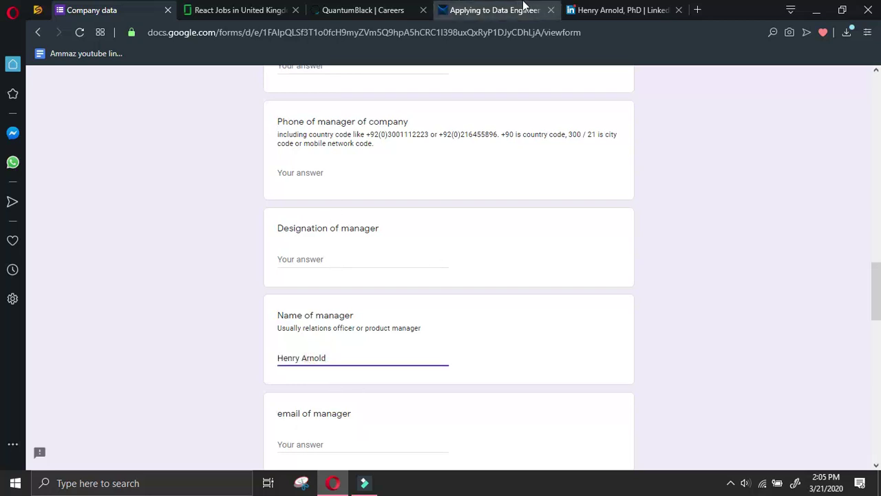
pyautogui.click(530, 9)
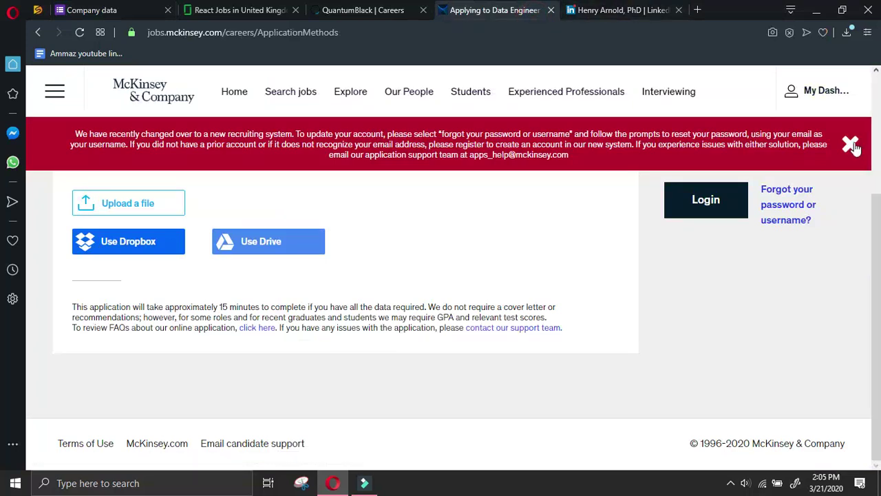
pyautogui.click(850, 142)
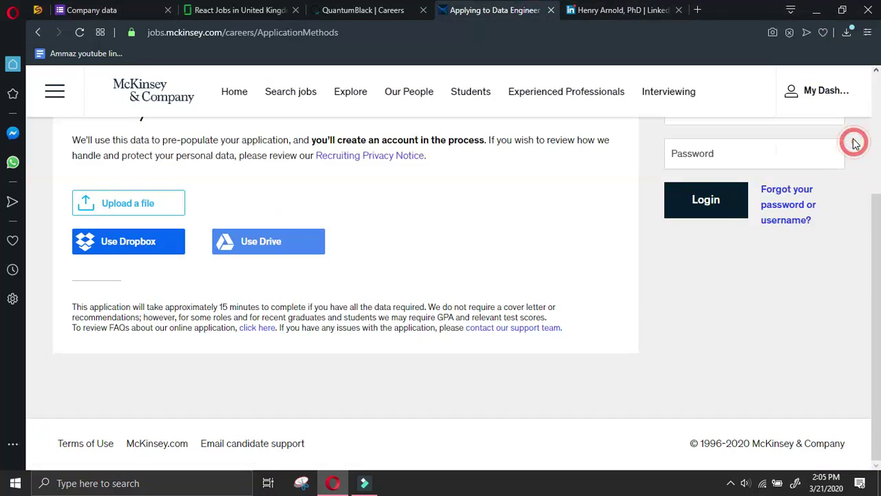
# Copy the manager's LinkedIn profile link into the LinkedIn profile url of manager field
pyautogui.click(632, 12)
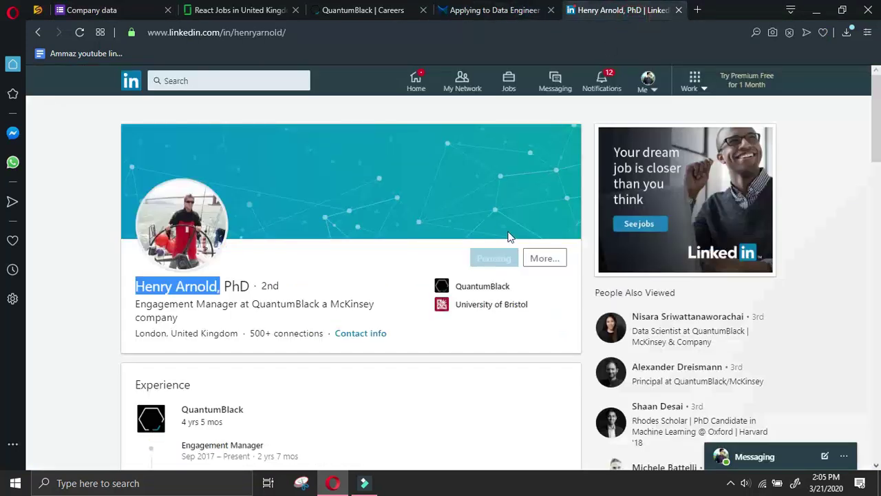
pyautogui.click(556, 260)
pyautogui.click(559, 231)
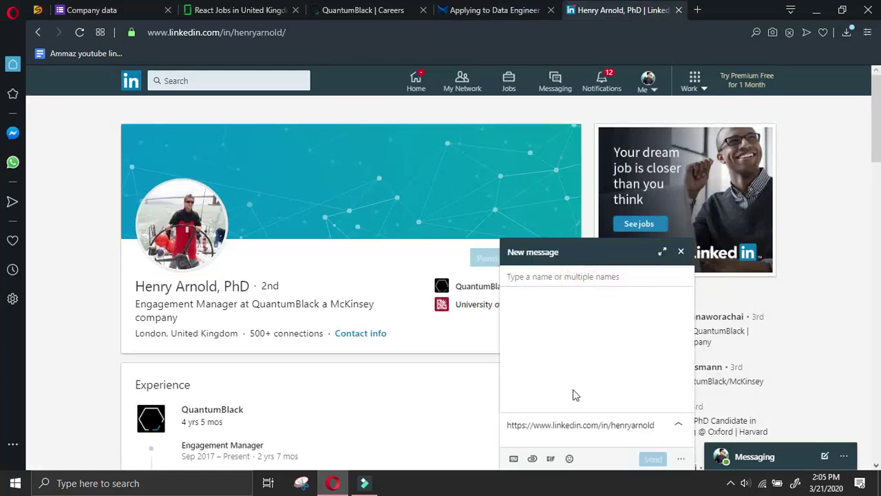
pyautogui.tripleClick(660, 425)
pyautogui.hotkey('ctrl', 'c')
pyautogui.click(234, 9)
pyautogui.click(111, 11)
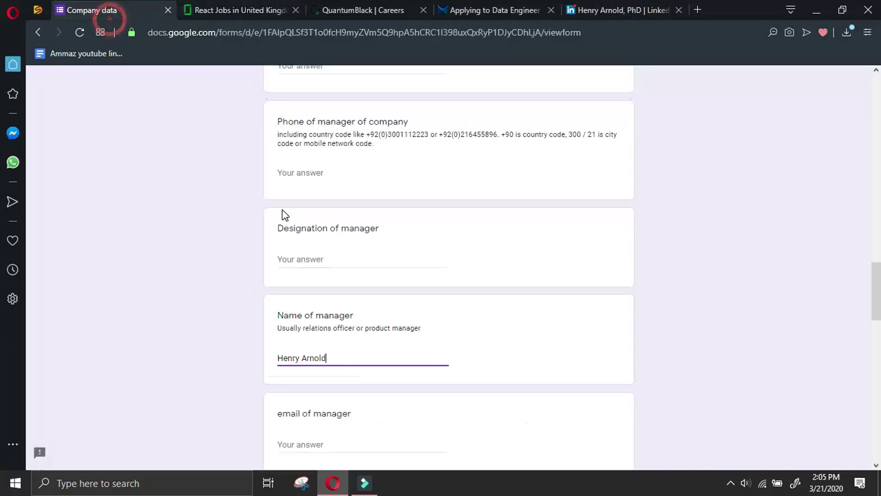
pyautogui.click(327, 259)
pyautogui.hotkey('ctrl', 'v')
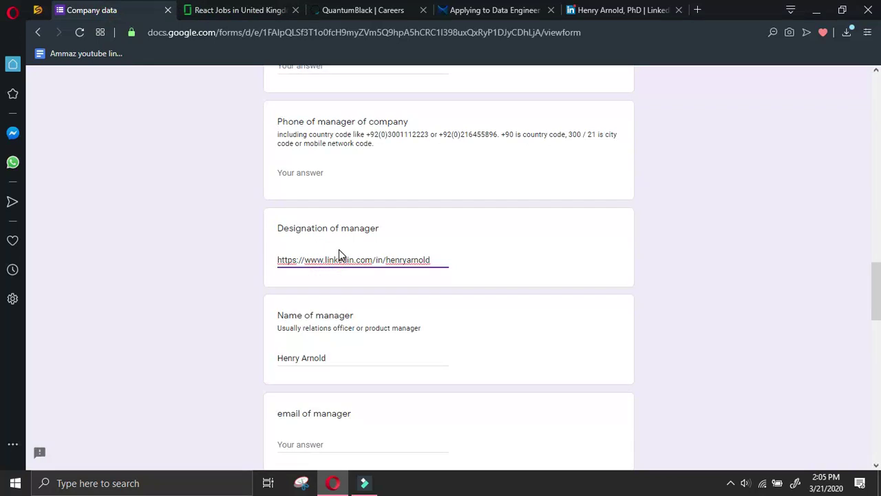
pyautogui.hotkey('ctrl', 'z')
pyautogui.scroll(-2, 340, 249)
pyautogui.click(317, 394)
# Enter 'Engagement Manager' from the LinkedIn headline as the manager's designation
pyautogui.scroll(2, 335, 386)
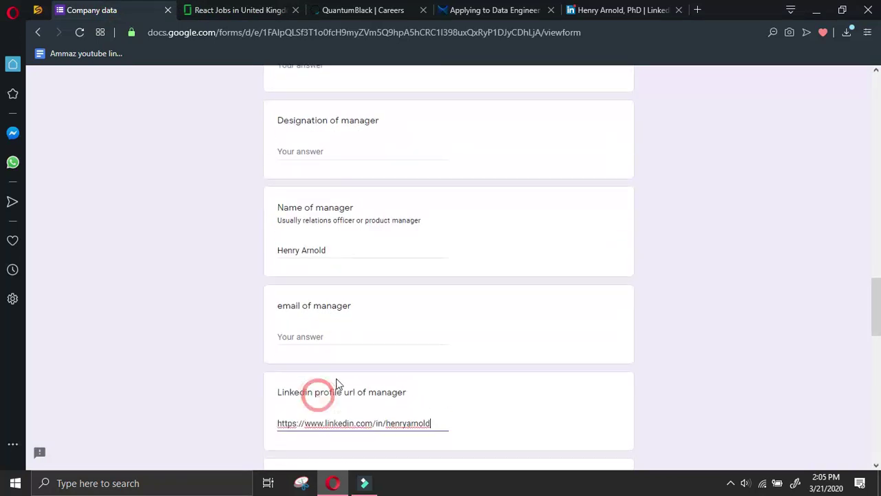
pyautogui.click(353, 177)
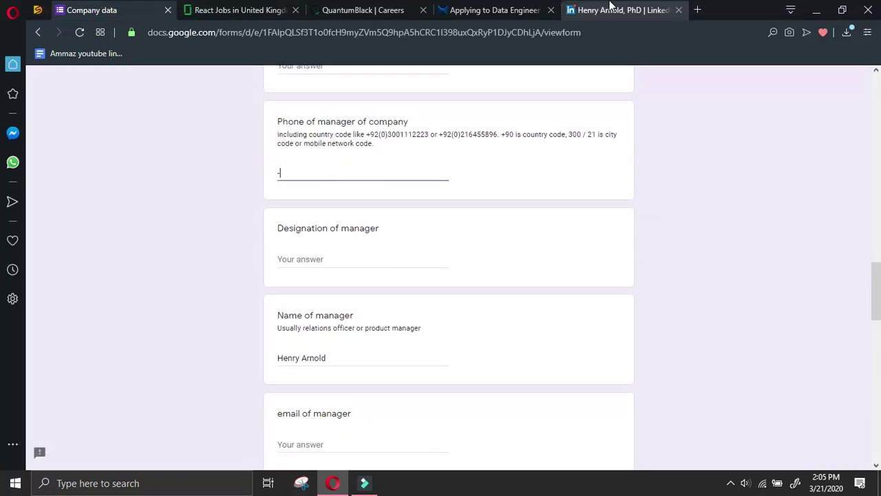
pyautogui.click(611, 13)
pyautogui.click(680, 252)
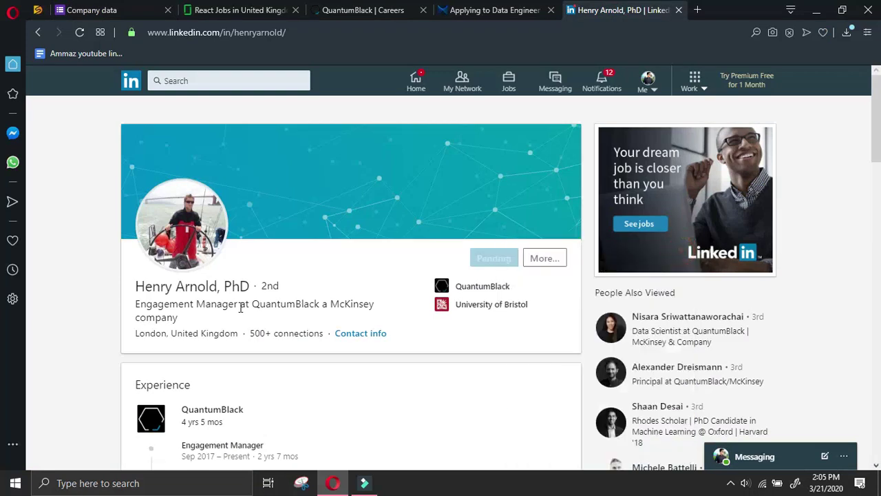
pyautogui.moveTo(241, 303); pyautogui.dragTo(138, 303)
pyautogui.click(91, 9)
pyautogui.click(334, 262)
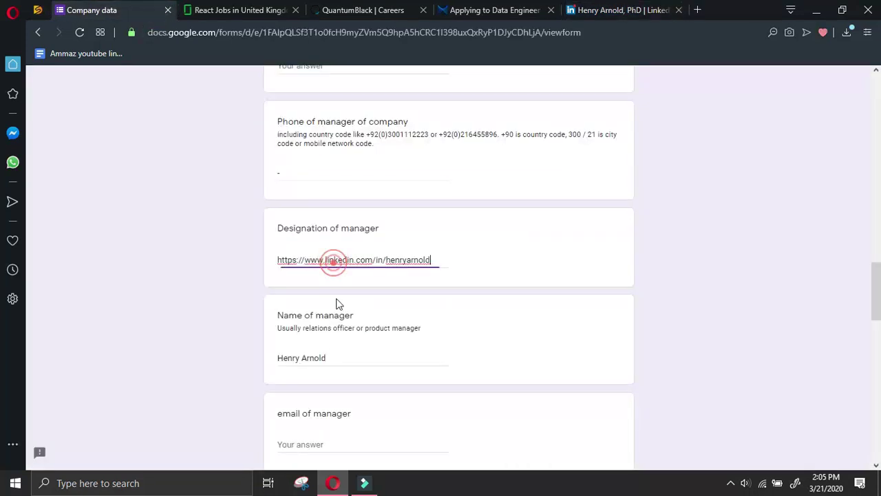
pyautogui.hotkey('ctrl', 'v')
pyautogui.scroll(-2, 453, 120)
pyautogui.hotkey('ctrl', 'z')
pyautogui.click(604, 9)
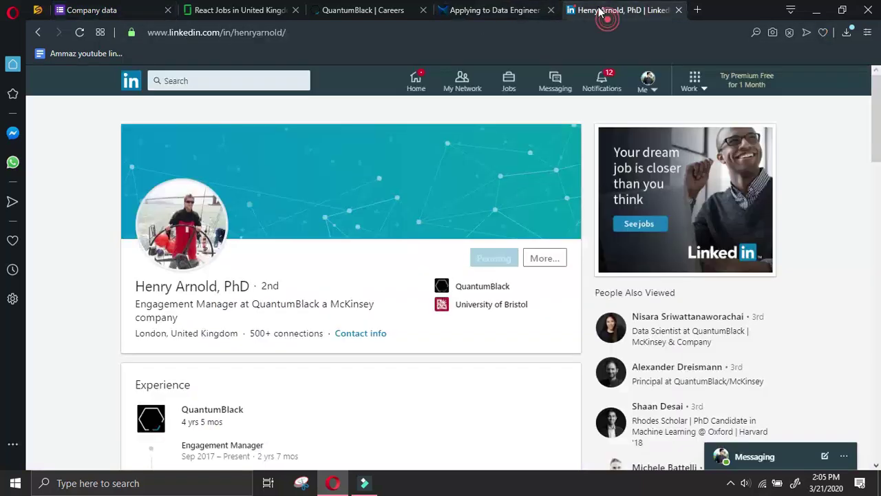
pyautogui.moveTo(238, 303); pyautogui.dragTo(136, 306)
pyautogui.hotkey('ctrl', 'c')
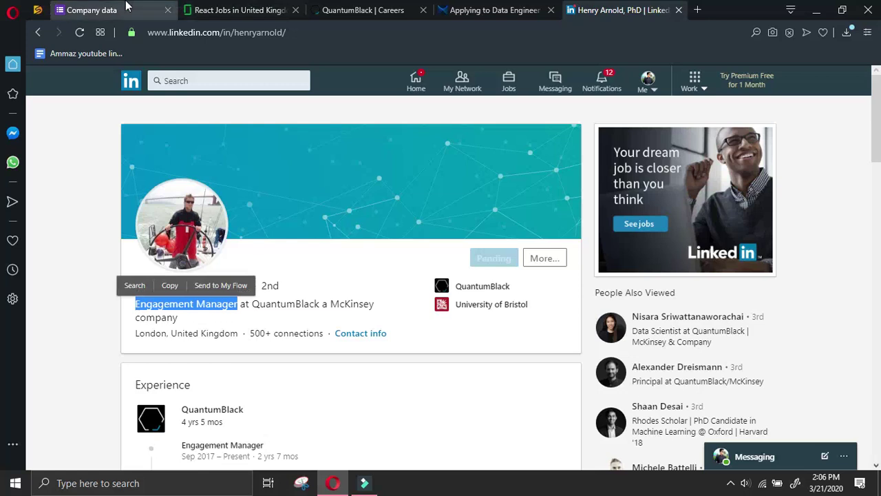
pyautogui.click(120, 11)
pyautogui.hotkey('ctrl', 'v')
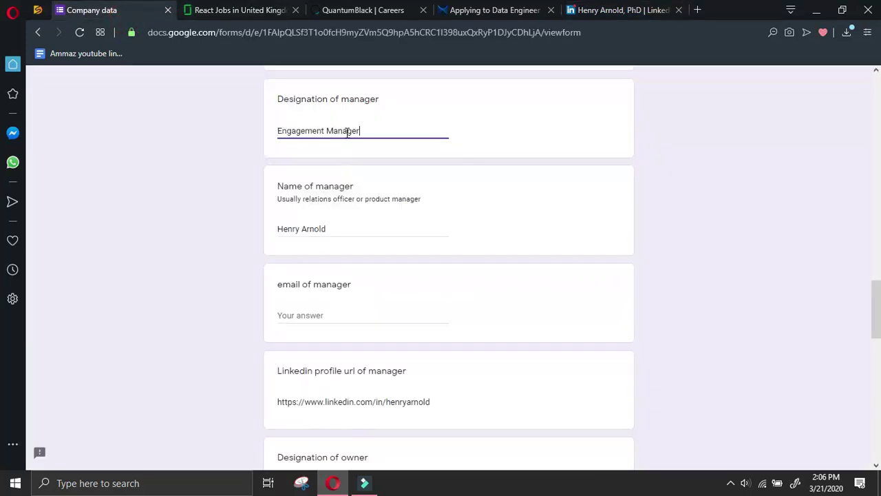
# Return to the QuantumBlack People page and copy the company name
pyautogui.click(590, 8)
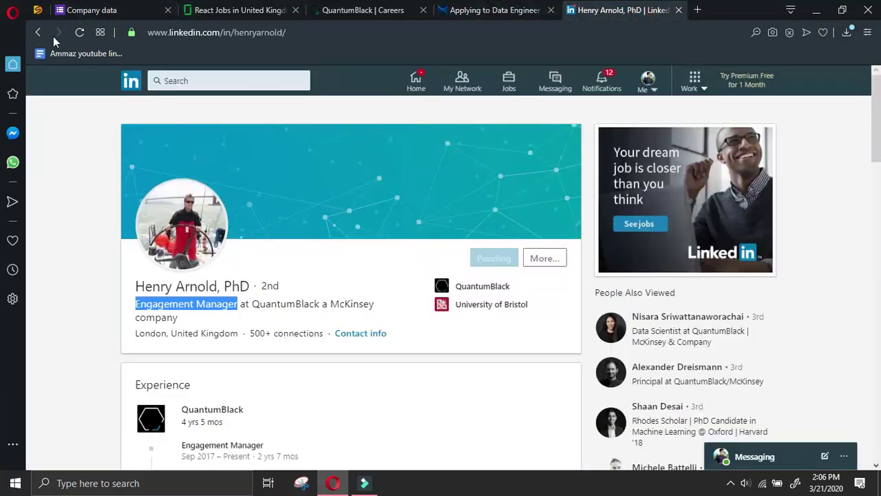
pyautogui.click(38, 32)
pyautogui.click(38, 32)
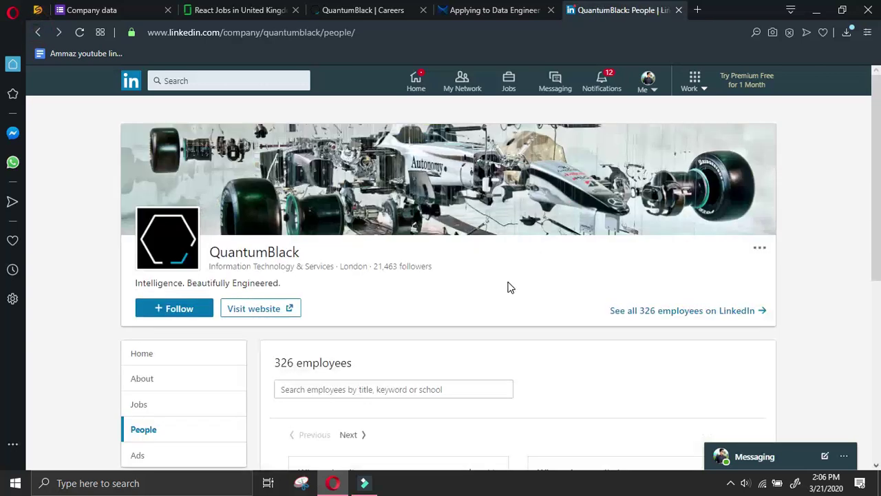
pyautogui.scroll(5, 511, 286)
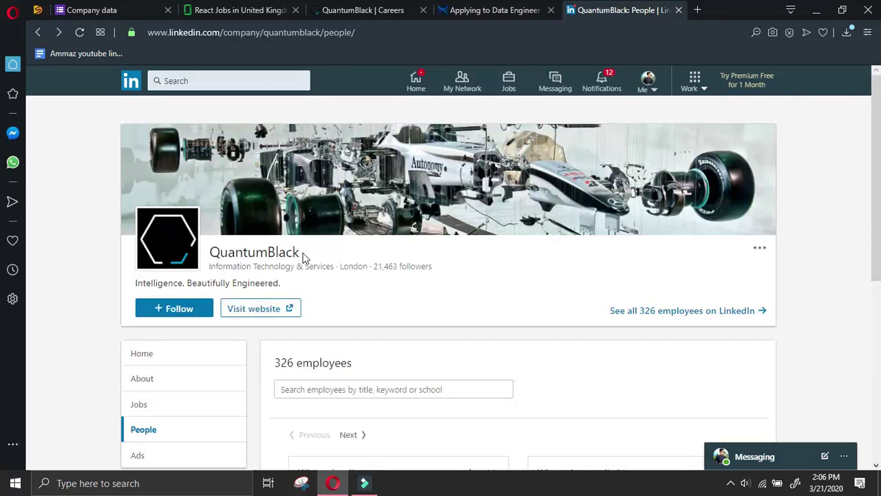
pyautogui.moveTo(313, 255); pyautogui.dragTo(213, 250)
pyautogui.hotkey('ctrl', 'c')
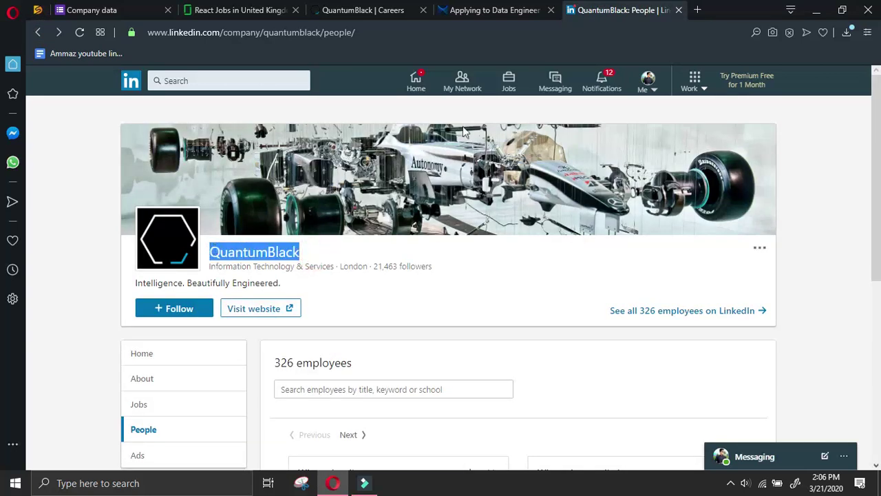
pyautogui.click(698, 10)
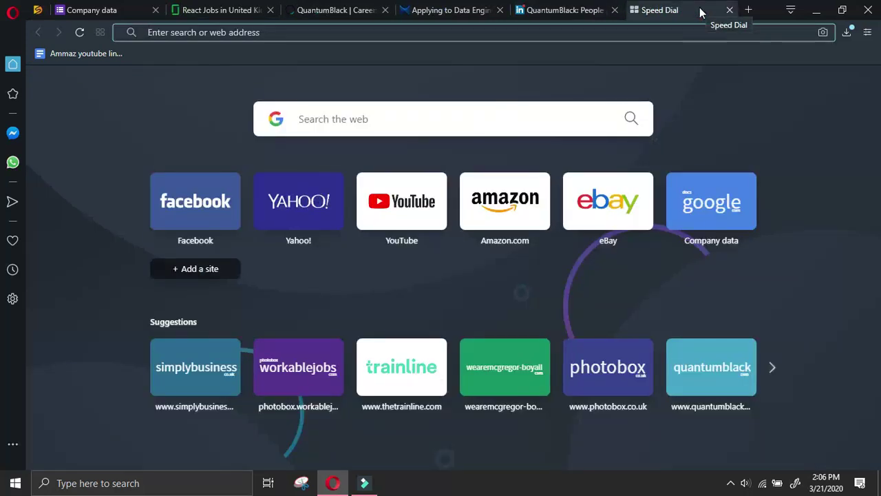
# Search Google for 'ceo at QuantumBlack linkedin' and scan the results
pyautogui.write('ceo at')
pyautogui.hotkey('ctrl', 'v')
pyautogui.write('l')
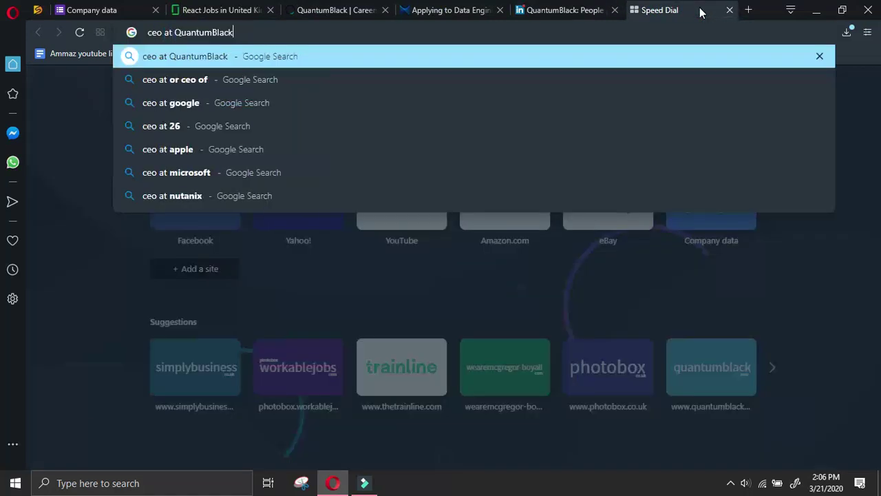
pyautogui.write('inkedin')
pyautogui.press('Return')
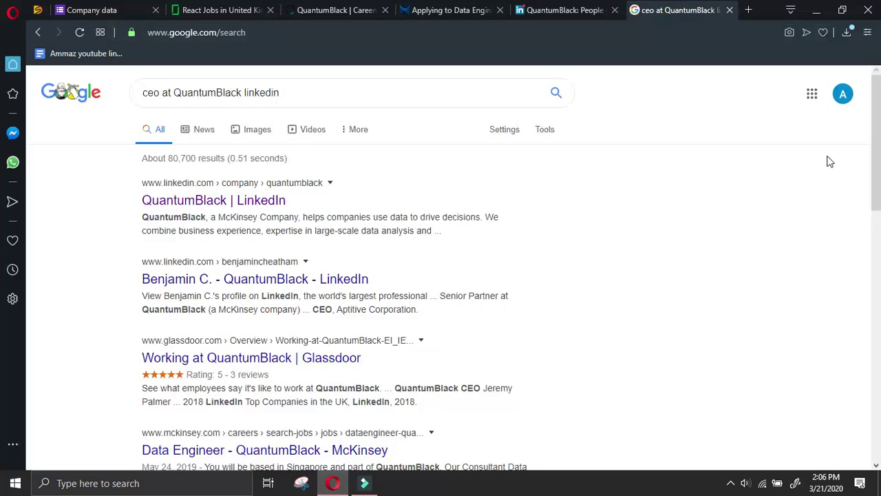
pyautogui.scroll(-4, 654, 202)
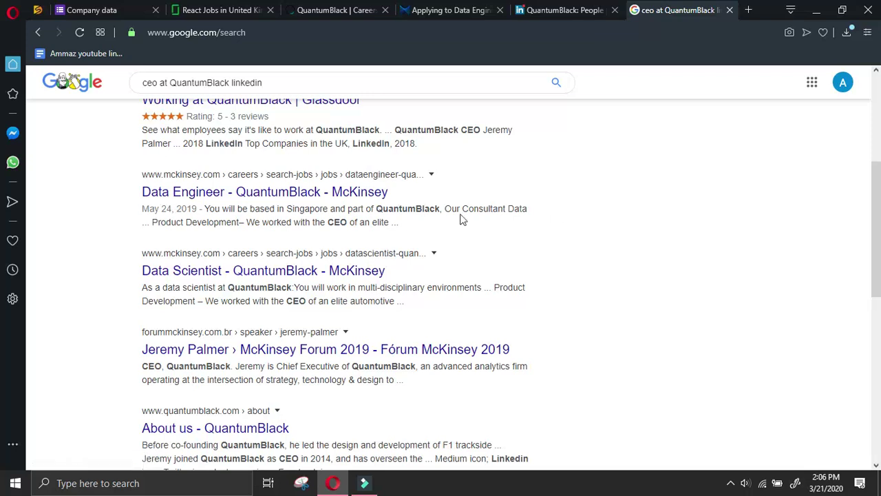
pyautogui.scroll(-6, 472, 209)
pyautogui.scroll(10, 472, 209)
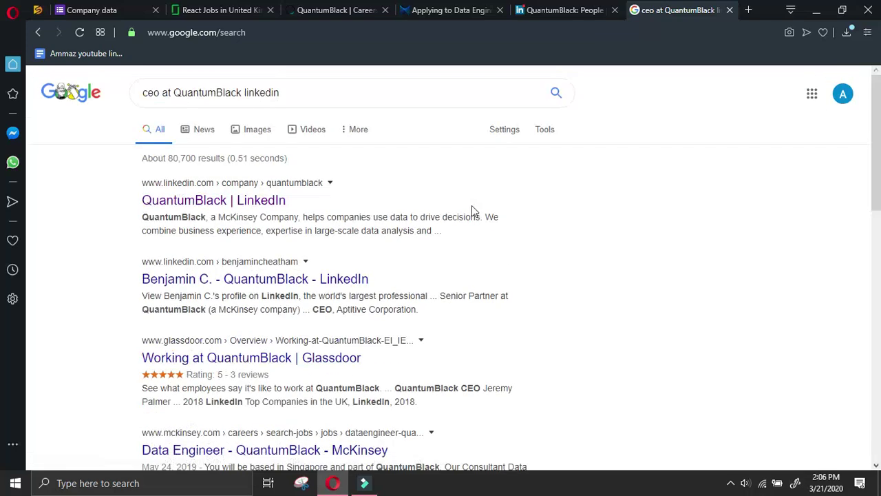
# Change the search to 'director at QuantumBlack linkedin' and review the results
pyautogui.click(157, 92)
pyautogui.doubleClick(157, 92)
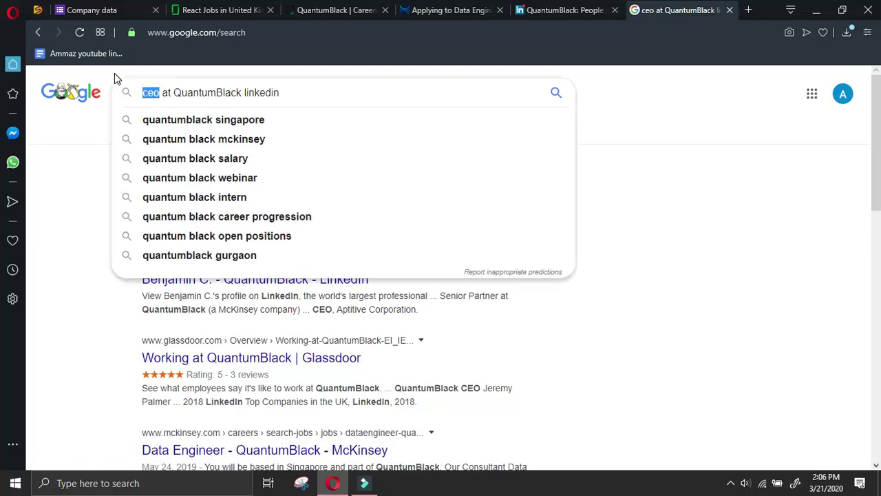
pyautogui.write('director')
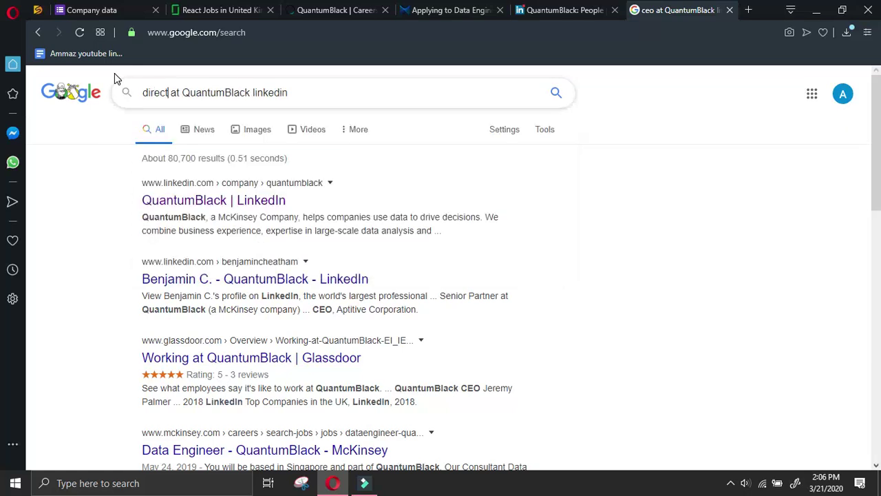
pyautogui.press('Return')
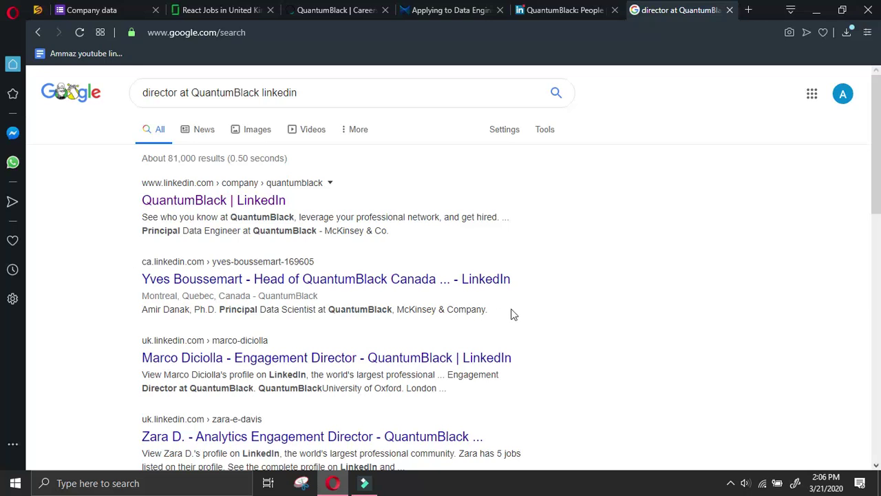
pyautogui.scroll(-2, 569, 318)
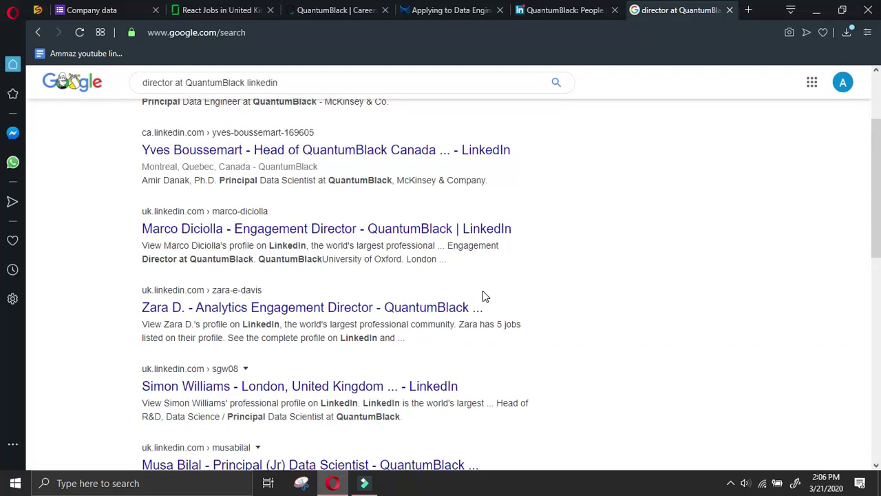
pyautogui.scroll(1, 482, 291)
pyautogui.scroll(-3, 483, 289)
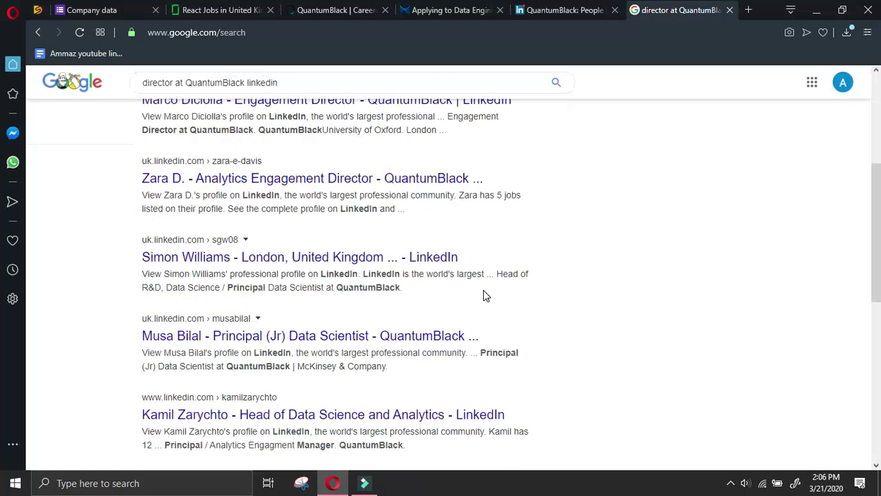
pyautogui.scroll(4, 502, 299)
# Search 'founder at QuantumBlack linkedin' and scroll down to the chairman's LinkedIn result
pyautogui.moveTo(179, 92); pyautogui.dragTo(79, 95)
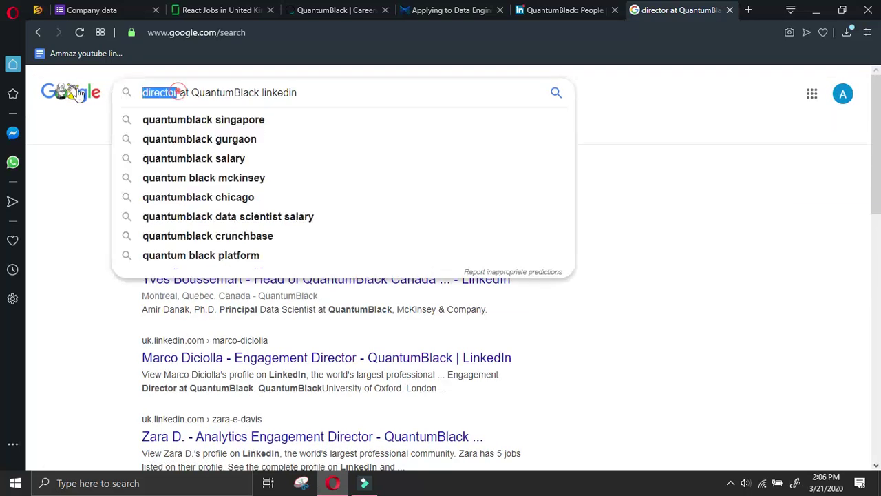
pyautogui.write('founder')
pyautogui.press('Return')
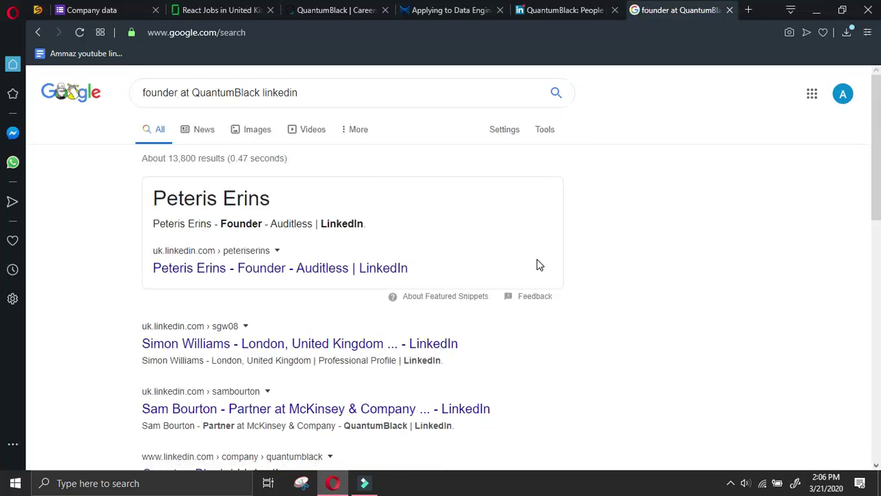
pyautogui.scroll(-2, 540, 263)
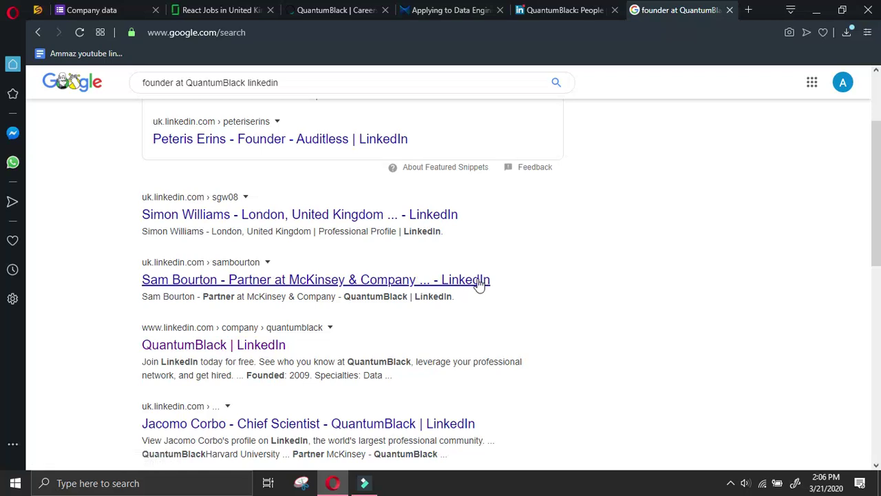
pyautogui.scroll(-2, 491, 289)
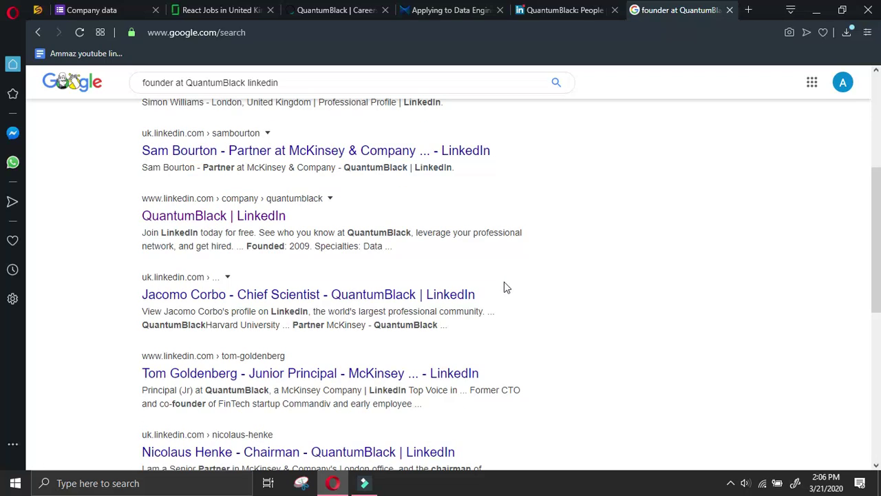
pyautogui.scroll(-2, 509, 285)
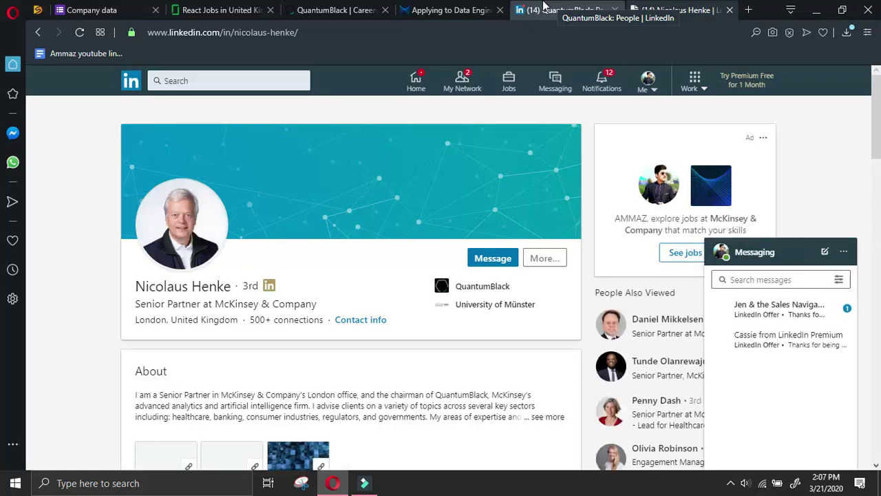
# Collapse Messaging and send the chairman a connection invite through More… > Connect
pyautogui.click(757, 254)
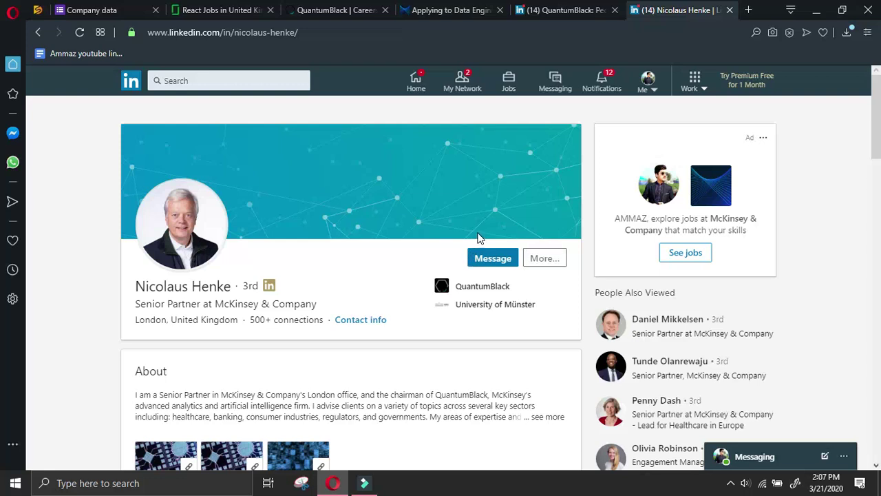
pyautogui.click(543, 260)
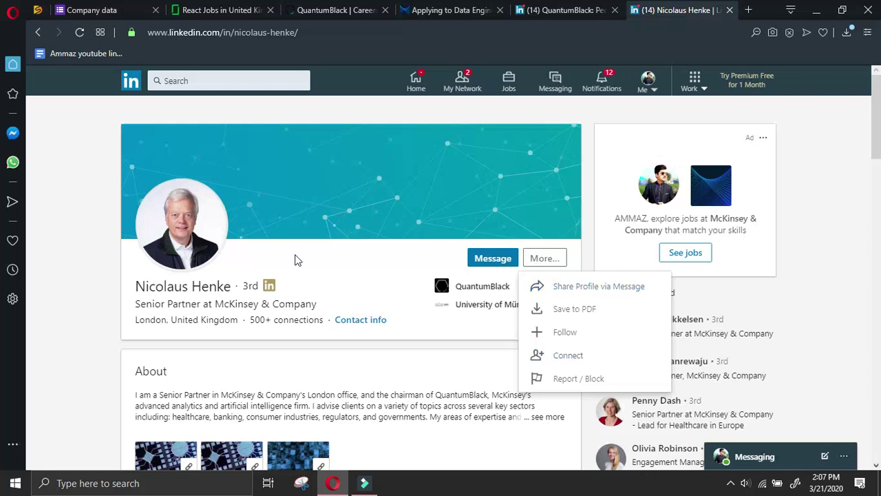
pyautogui.click(365, 278)
pyautogui.scroll(-10, 365, 279)
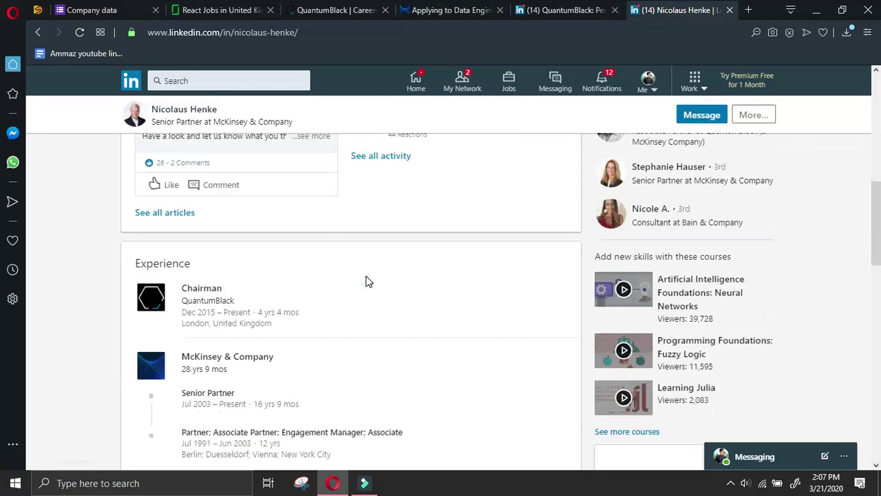
pyautogui.scroll(10, 468, 220)
pyautogui.click(544, 258)
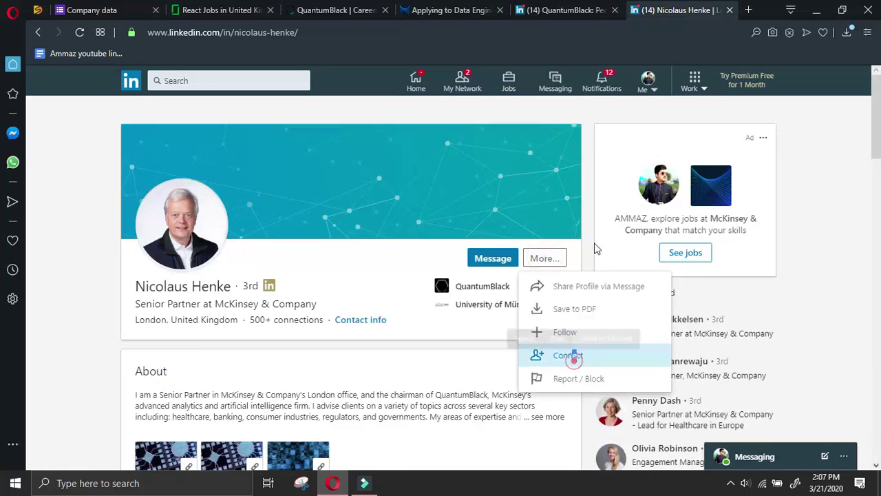
pyautogui.click(572, 355)
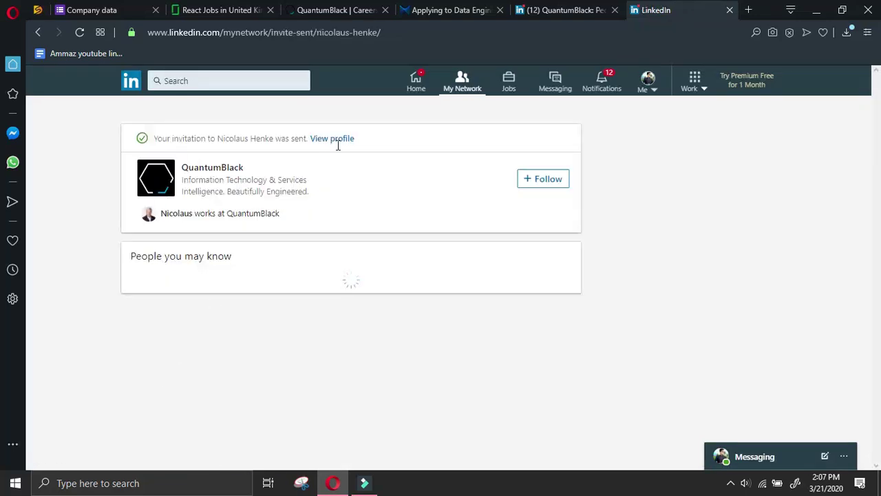
pyautogui.click(335, 138)
# Enter QuantumBlack's chairman as Name of owner with designation 'Chairman'
pyautogui.moveTo(134, 286); pyautogui.dragTo(239, 285)
pyautogui.hotkey('ctrl', 'c')
pyautogui.click(220, 10)
pyautogui.click(91, 10)
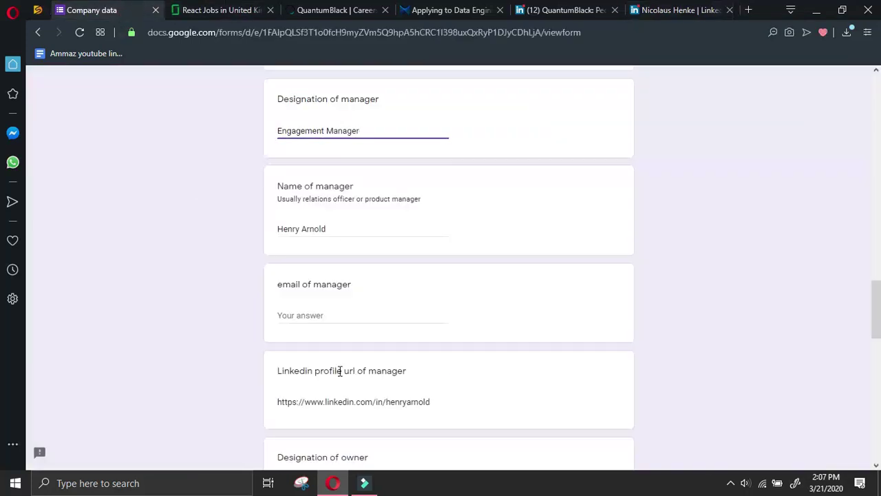
pyautogui.scroll(-6, 338, 369)
pyautogui.click(335, 200)
pyautogui.hotkey('ctrl', 'v')
pyautogui.scroll(2, 335, 204)
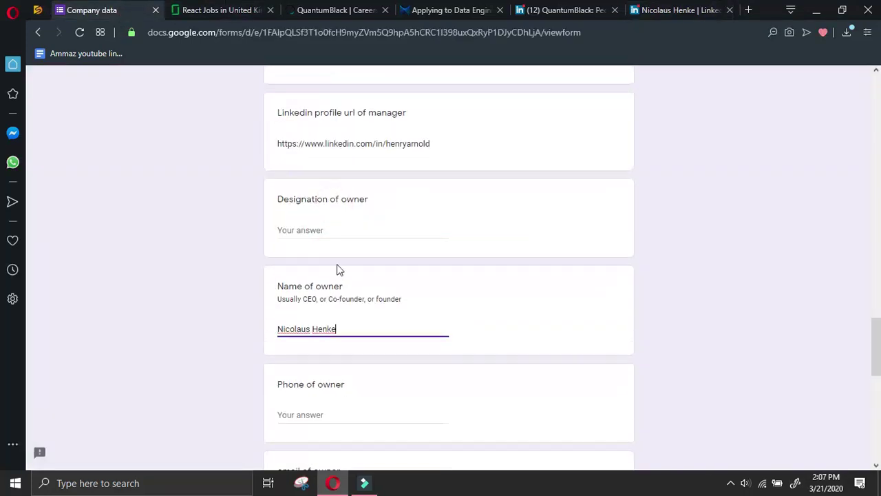
pyautogui.click(345, 228)
pyautogui.write('Chai')
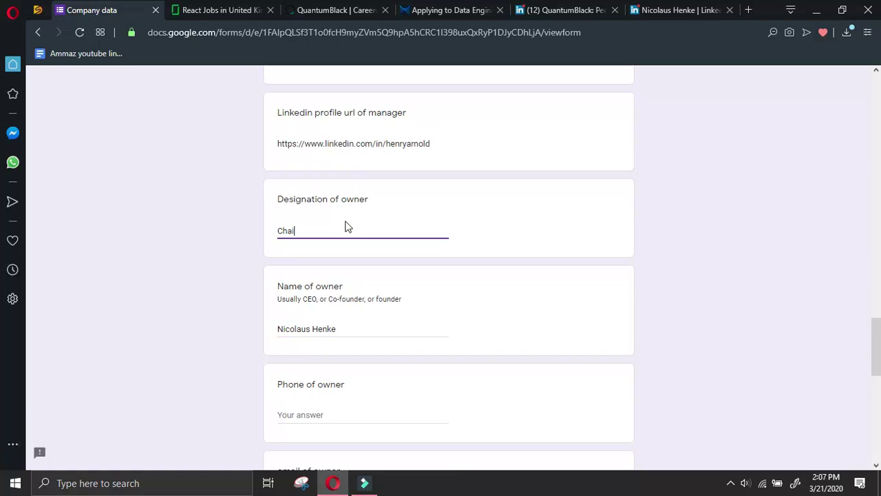
pyautogui.write('rman')
# Copy the chairman's LinkedIn profile link from Share Profile via Message
pyautogui.click(671, 10)
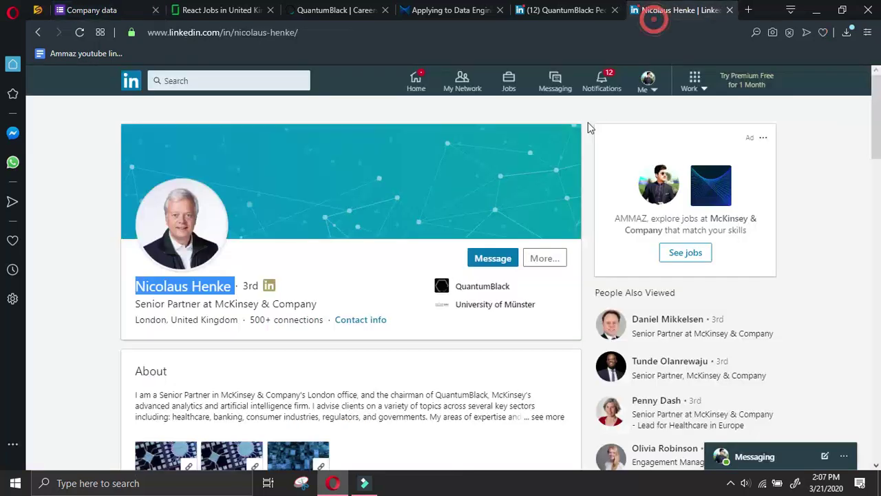
pyautogui.click(544, 258)
pyautogui.click(572, 289)
pyautogui.click(666, 425)
pyautogui.moveTo(577, 432); pyautogui.dragTo(507, 425)
pyautogui.hotkey('ctrl', 'c')
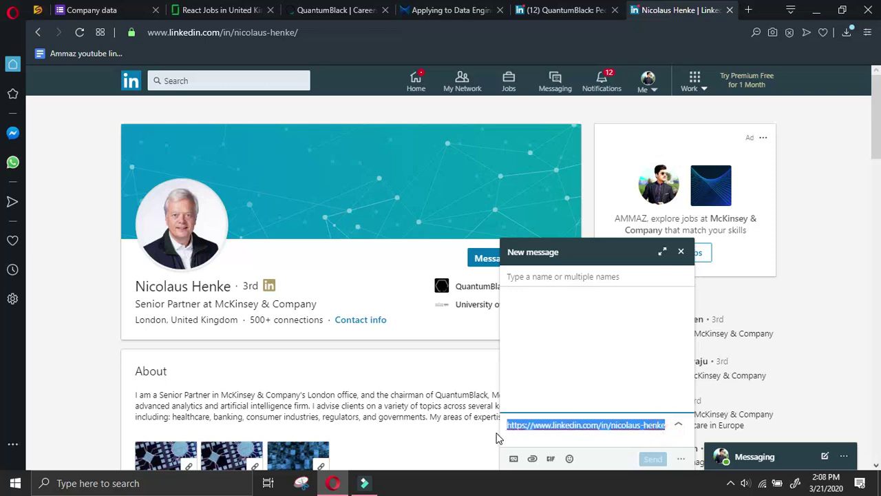
# Paste the profile link as the owner's LinkedIn URL and submit the Company data form
pyautogui.click(129, 12)
pyautogui.scroll(-2, 316, 274)
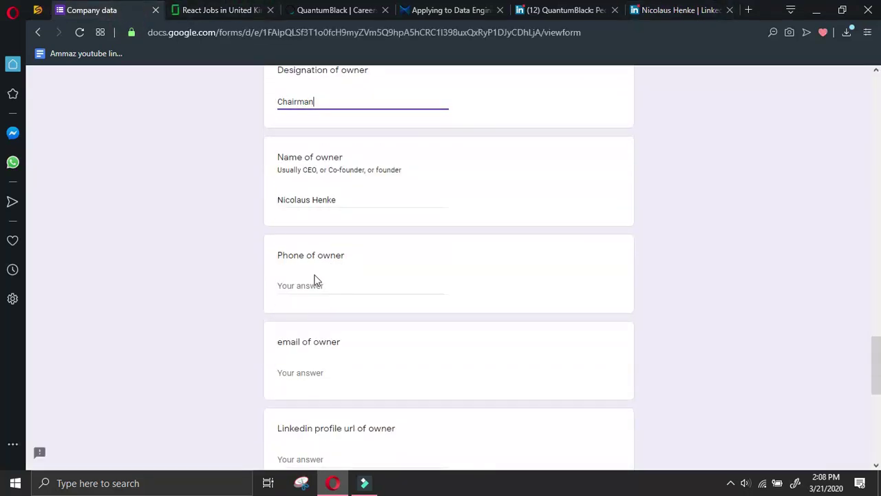
pyautogui.write('-')
pyautogui.scroll(-2, 324, 330)
pyautogui.click(329, 331)
pyautogui.hotkey('ctrl', 'v')
pyautogui.scroll(-5, 344, 327)
pyautogui.scroll(10, 355, 321)
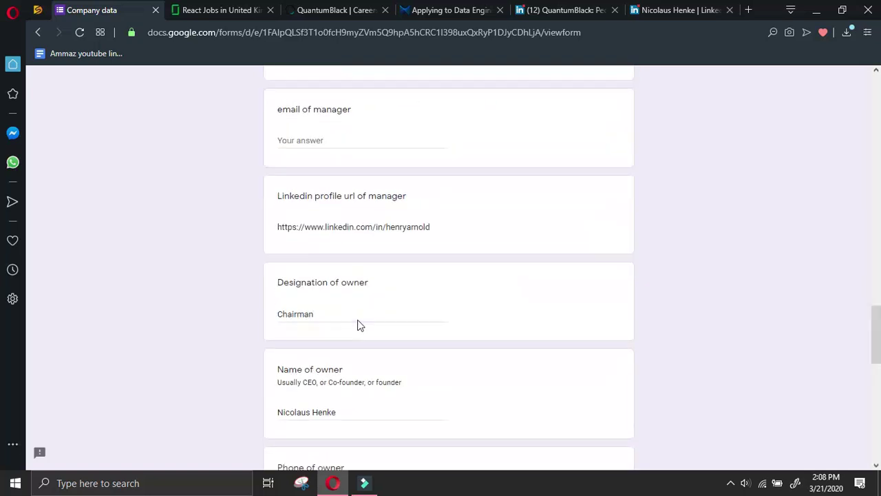
pyautogui.scroll(7, 357, 320)
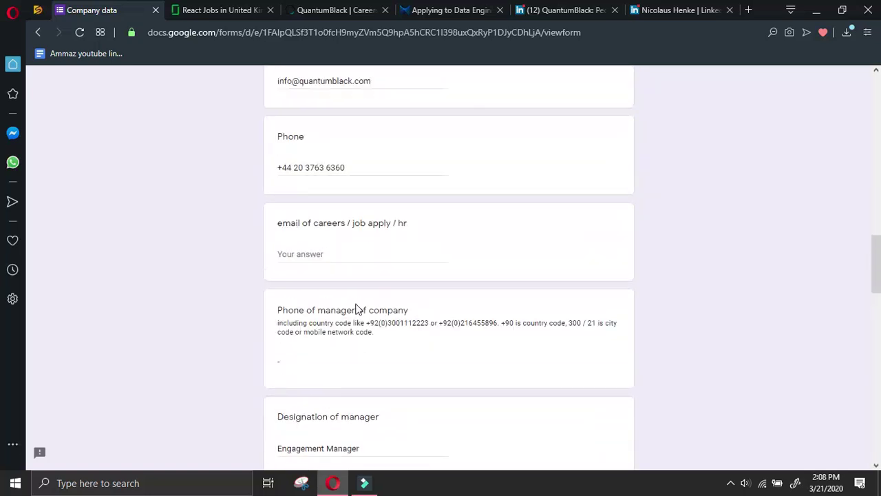
pyautogui.scroll(6, 358, 303)
pyautogui.scroll(-15, 385, 279)
pyautogui.click(292, 377)
# Close two finished research tabs and return to the QuantumBlack careers page
pyautogui.click(499, 9)
pyautogui.click(500, 10)
pyautogui.click(499, 10)
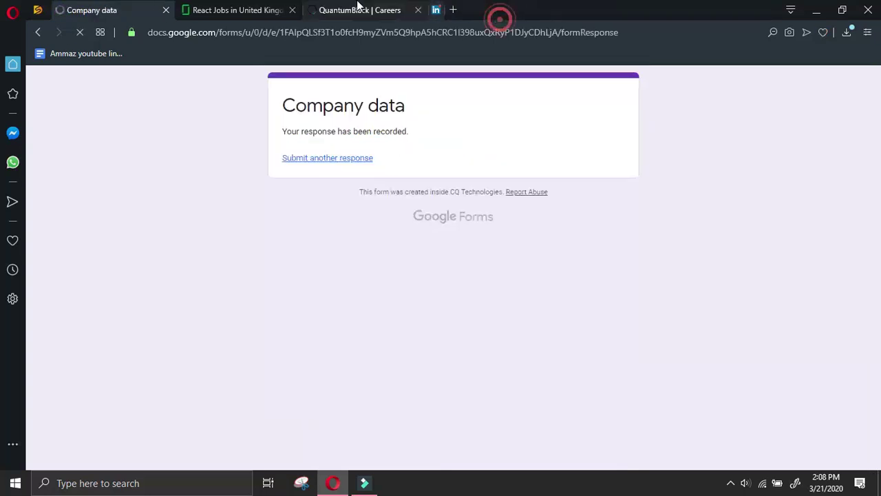
pyautogui.click(357, 8)
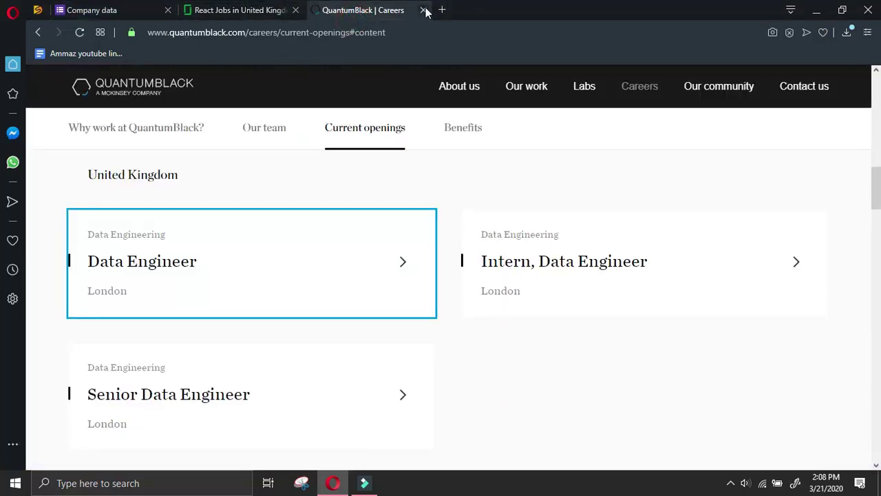
# Close the QuantumBlack tab and view the Lenses.io Senior Frontend Engineer listing's company details
pyautogui.click(423, 10)
pyautogui.scroll(-4, 112, 344)
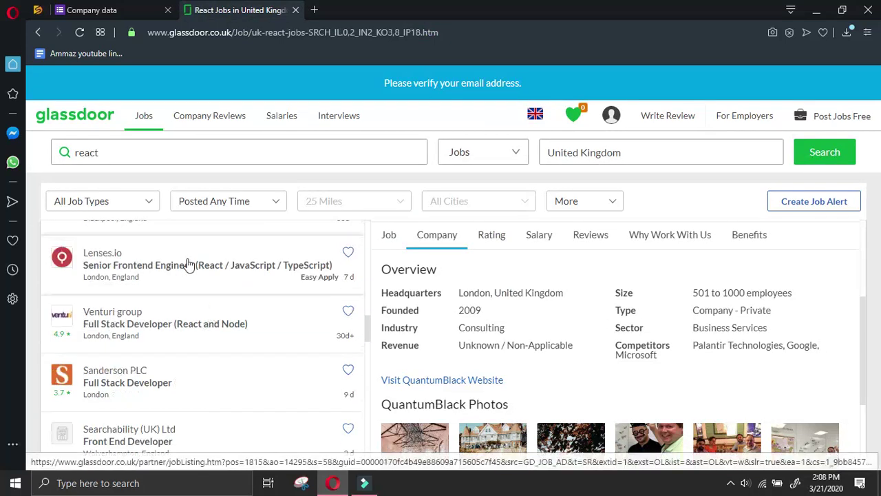
pyautogui.click(203, 256)
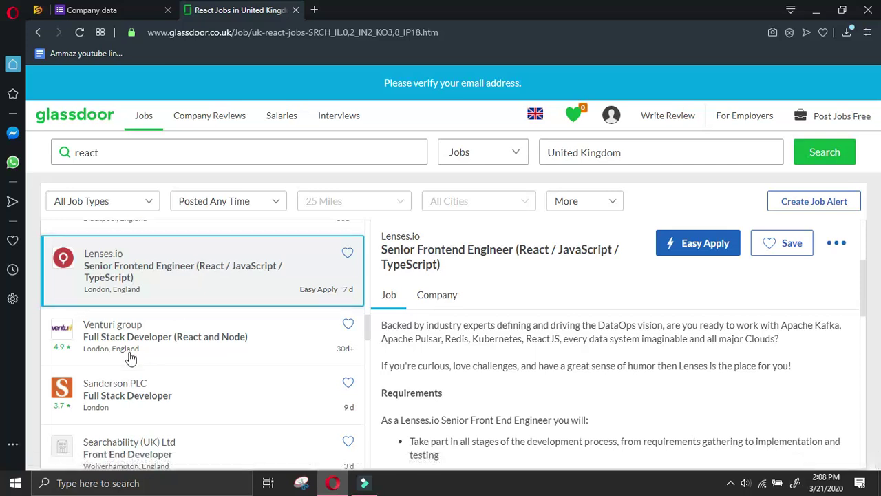
pyautogui.click(441, 296)
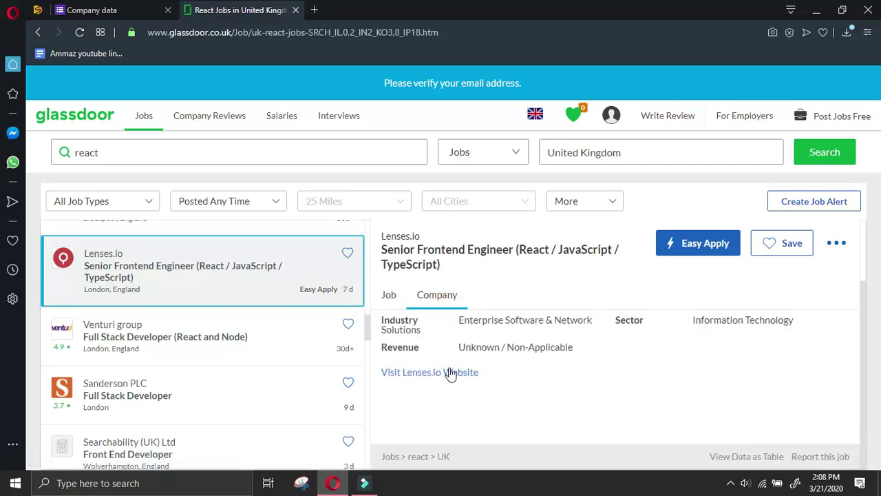
# Open the Lenses.io website in a new tab and return to the Company data form
pyautogui.rightClick(447, 370)
pyautogui.click(484, 294)
pyautogui.click(450, 373)
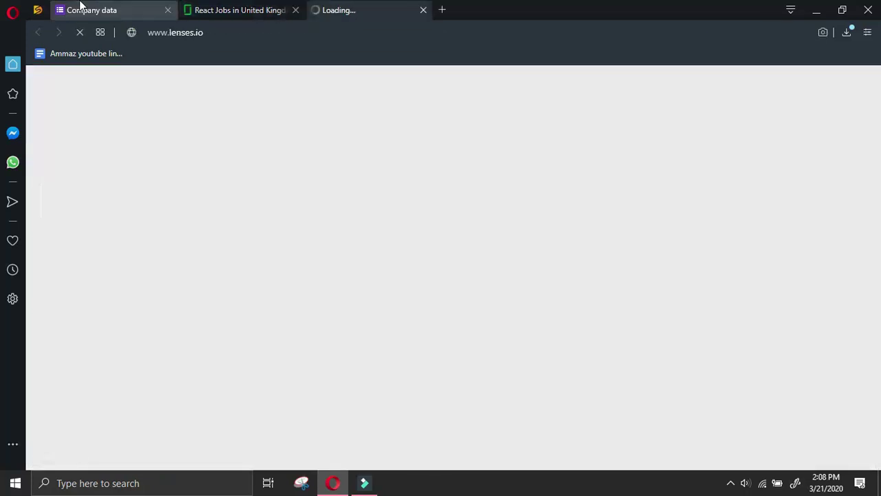
pyautogui.click(79, 10)
# Start another Company data response with yourself as submitter and the glassdoor follow type
pyautogui.click(339, 157)
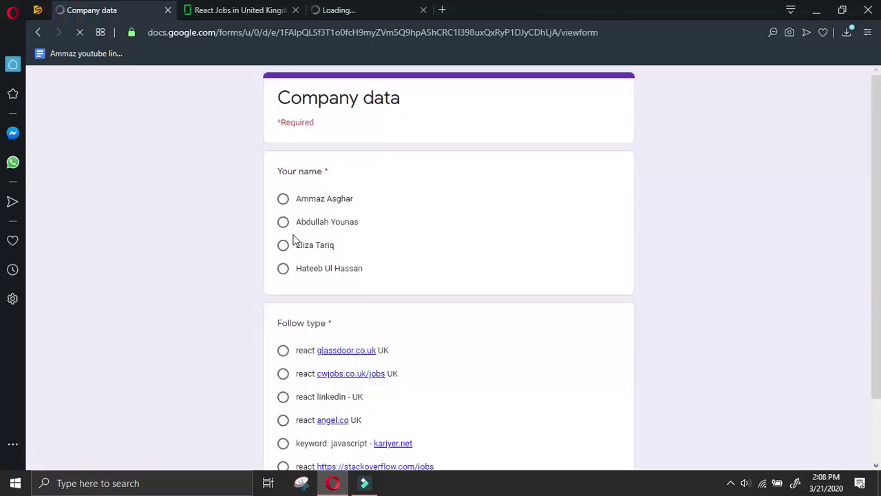
pyautogui.click(283, 199)
pyautogui.click(283, 350)
pyautogui.scroll(-8, 310, 356)
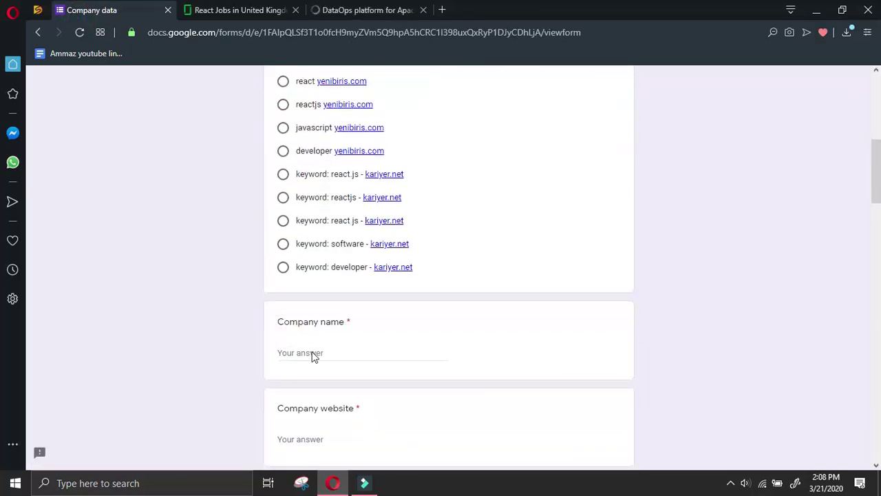
pyautogui.click(340, 331)
pyautogui.hotkey('ctrl', 'v')
pyautogui.doubleClick(343, 331)
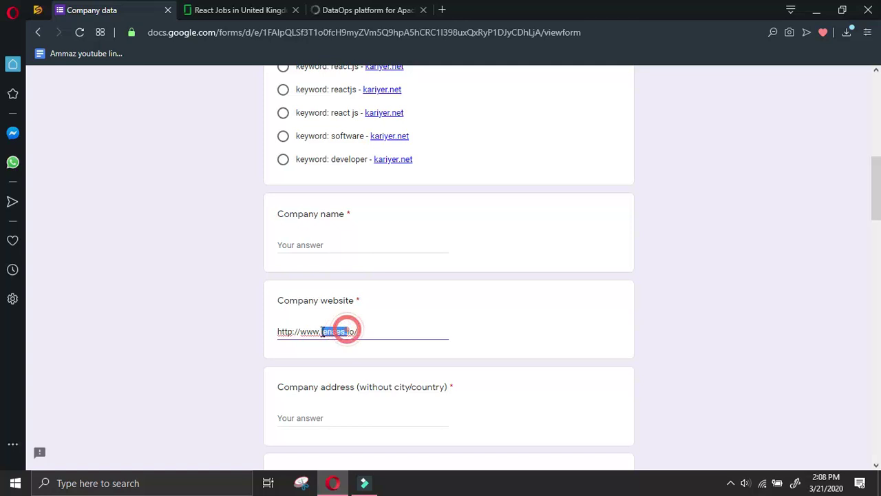
pyautogui.hotkey('ctrl', 'c')
pyautogui.click(337, 245)
pyautogui.hotkey('ctrl', 'v')
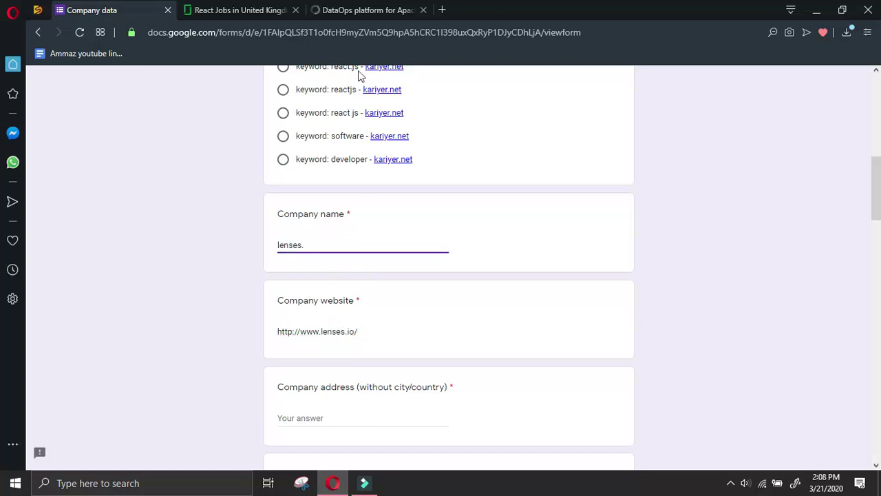
pyautogui.click(354, 10)
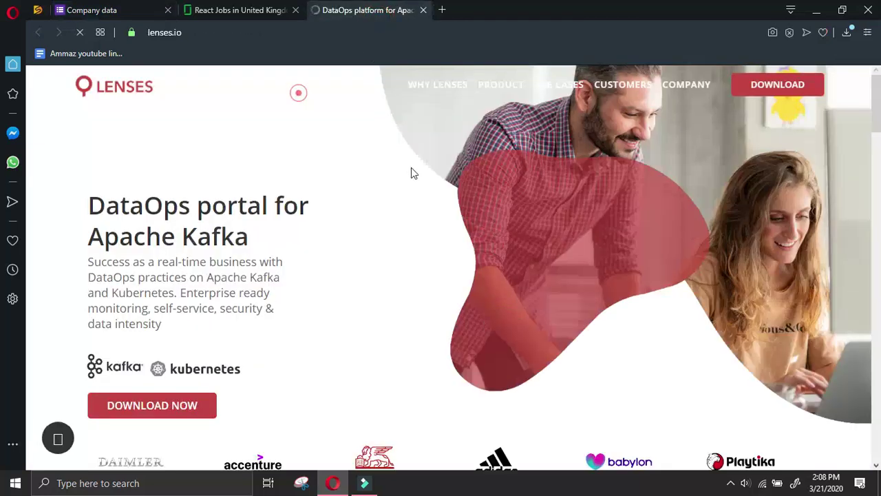
# Go to the Lenses.io Contact us page and dismiss the cookie notice
pyautogui.scroll(-5, 334, 147)
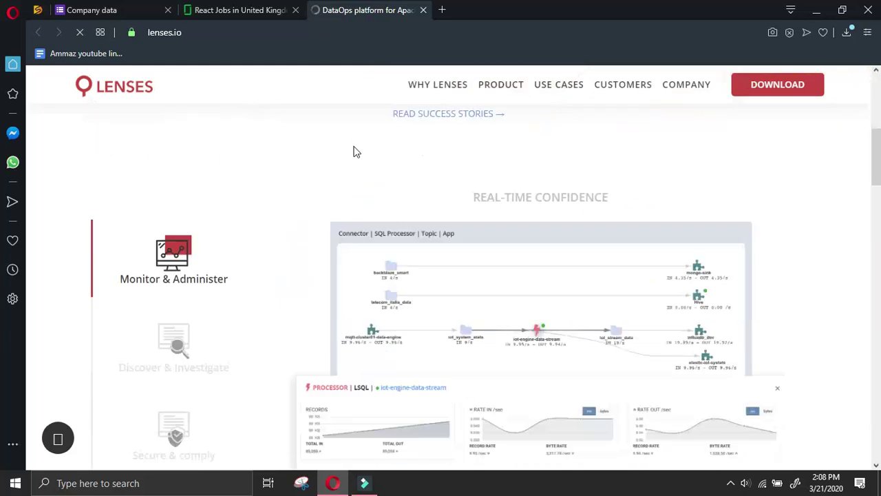
pyautogui.scroll(-3, 481, 206)
pyautogui.moveTo(876, 206); pyautogui.dragTo(877, 97)
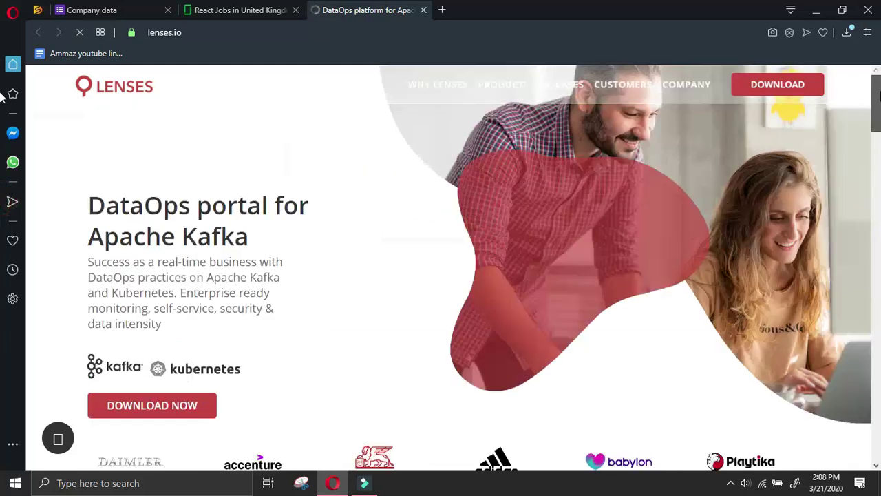
pyautogui.scroll(-2, 337, 214)
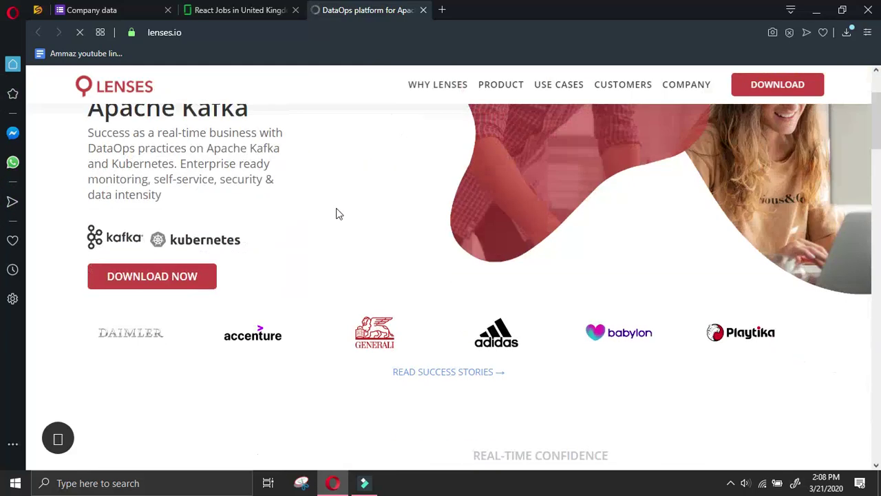
pyautogui.scroll(-4, 337, 215)
pyautogui.scroll(4, 657, 101)
pyautogui.moveTo(685, 88)
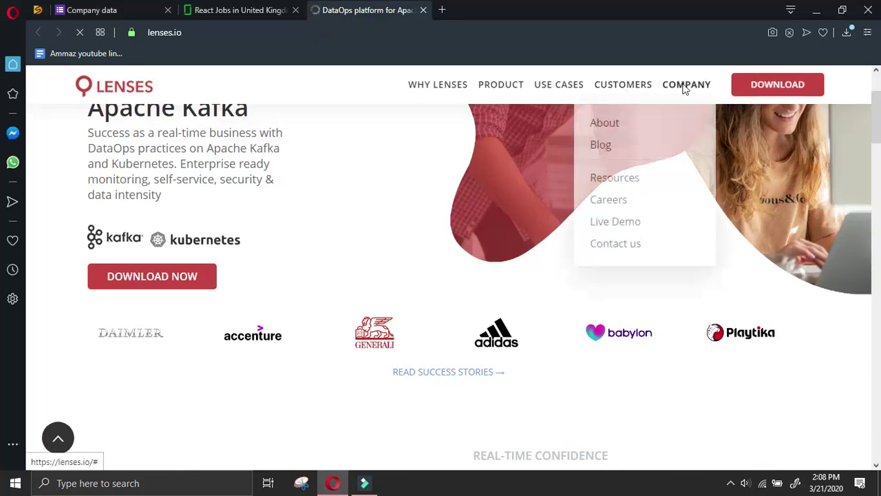
pyautogui.click(623, 245)
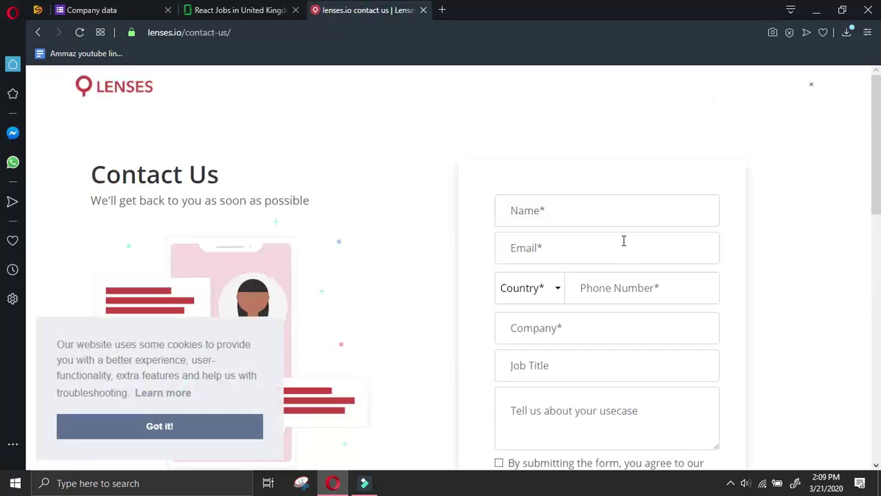
pyautogui.scroll(-4, 427, 303)
pyautogui.click(229, 427)
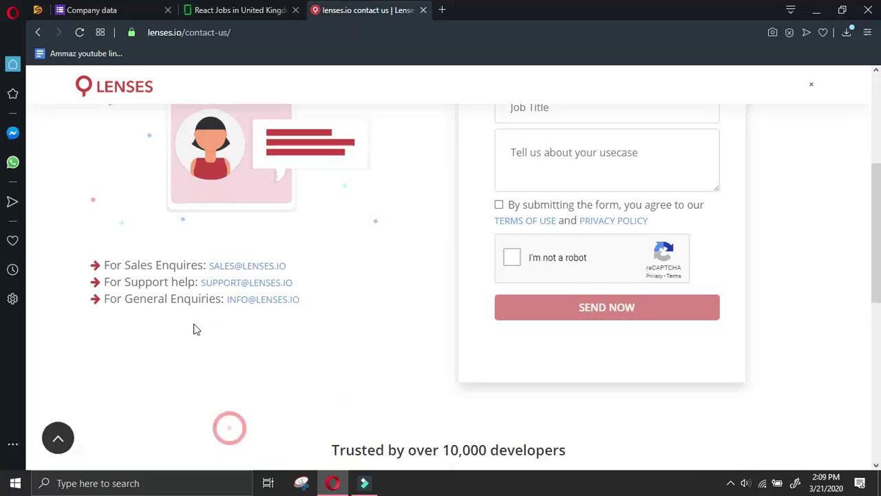
pyautogui.scroll(-6, 351, 335)
pyautogui.scroll(-1, 362, 323)
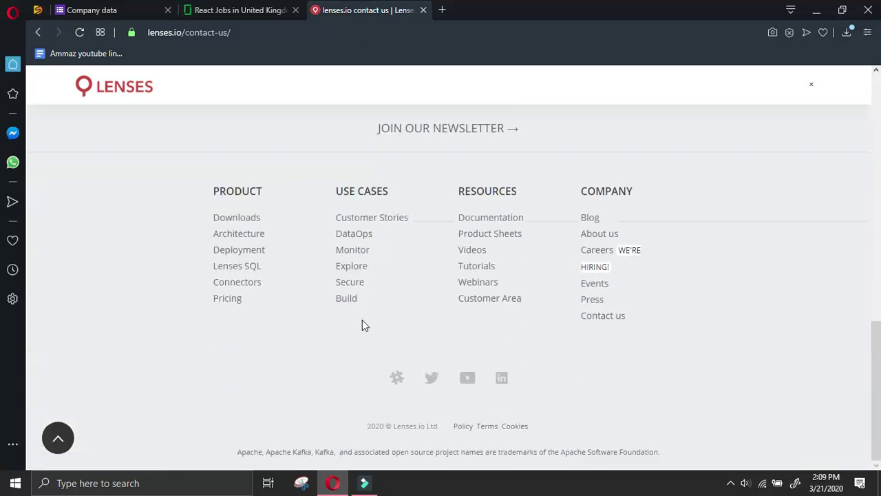
pyautogui.scroll(5, 364, 322)
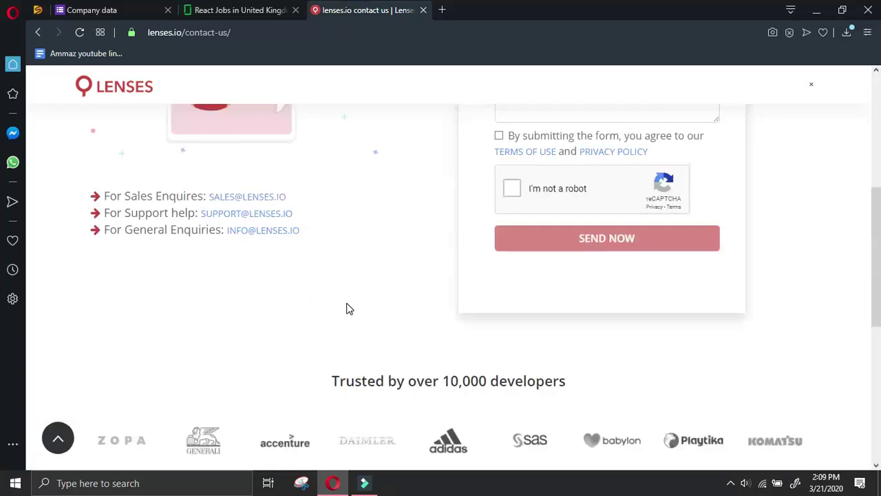
# Copy the general enquiries e-mail address into the form's Email field
pyautogui.rightClick(255, 232)
pyautogui.click(289, 241)
pyautogui.click(89, 9)
pyautogui.scroll(-5, 381, 365)
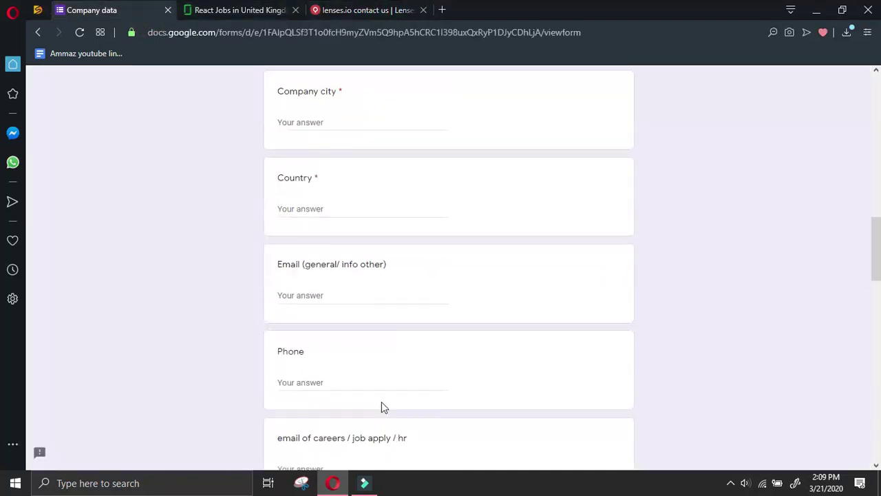
pyautogui.click(345, 294)
pyautogui.hotkey('ctrl', 'v')
# Paste the sales e-mail address into All other details, followed by a new line
pyautogui.click(373, 12)
pyautogui.click(340, 241)
pyautogui.rightClick(262, 198)
pyautogui.click(299, 207)
pyautogui.click(148, 9)
pyautogui.moveTo(876, 258); pyautogui.dragTo(875, 436)
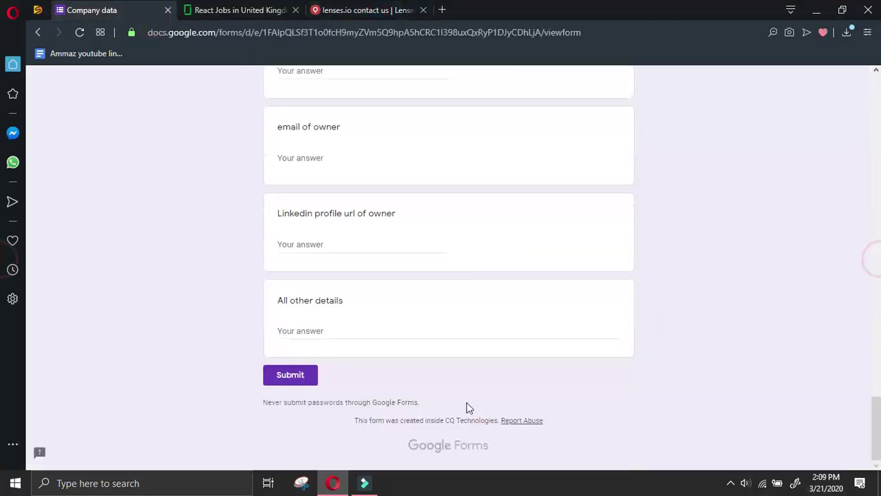
pyautogui.click(427, 335)
pyautogui.hotkey('ctrl', 'v')
pyautogui.press('Return')
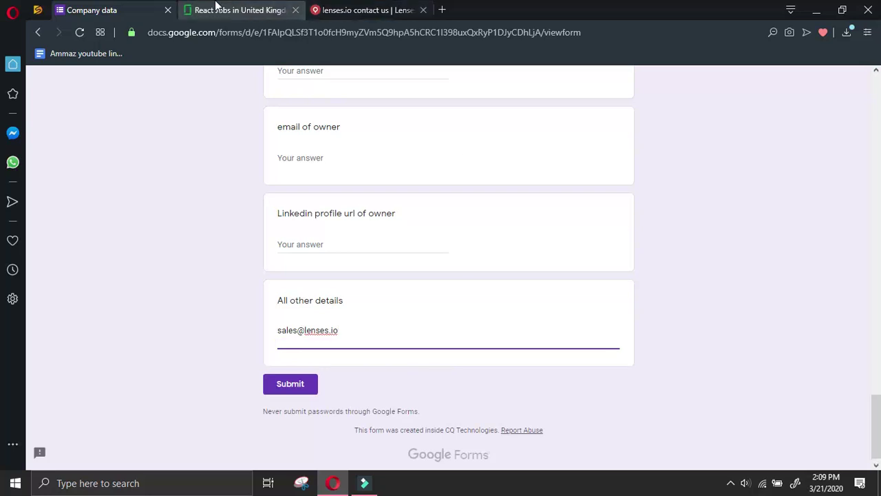
# Add the support e-mail address on the second line of All other details
pyautogui.click(320, 9)
pyautogui.rightClick(252, 212)
pyautogui.click(295, 222)
pyautogui.hotkey('ctrl', 'Tab')
pyautogui.hotkey('ctrl', 'v')
pyautogui.click(375, 10)
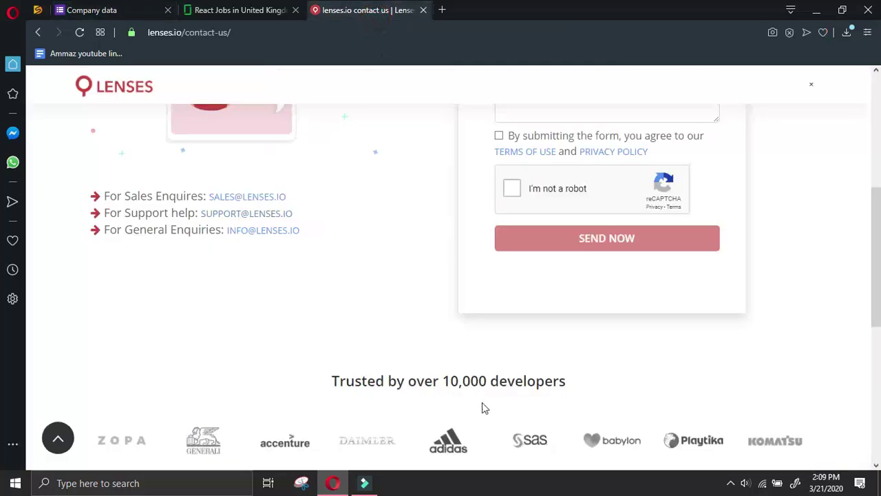
pyautogui.click(286, 324)
pyautogui.scroll(-5, 302, 313)
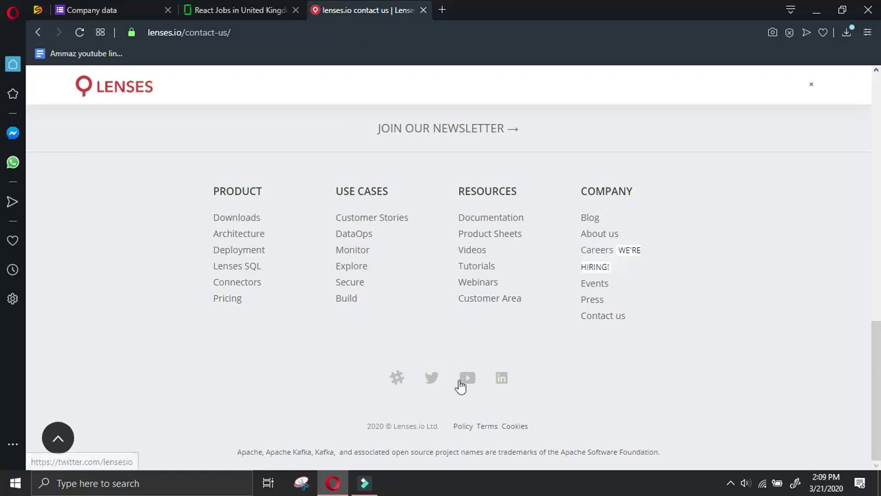
# Open the Lenses.io LinkedIn page in a new tab and list its people, plus the careers page
pyautogui.rightClick(505, 381)
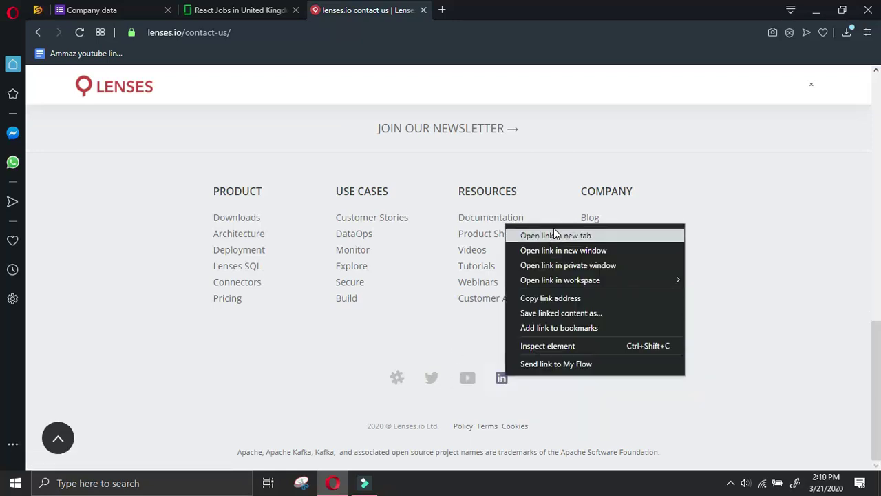
pyautogui.click(587, 235)
pyautogui.click(598, 250)
pyautogui.click(517, 8)
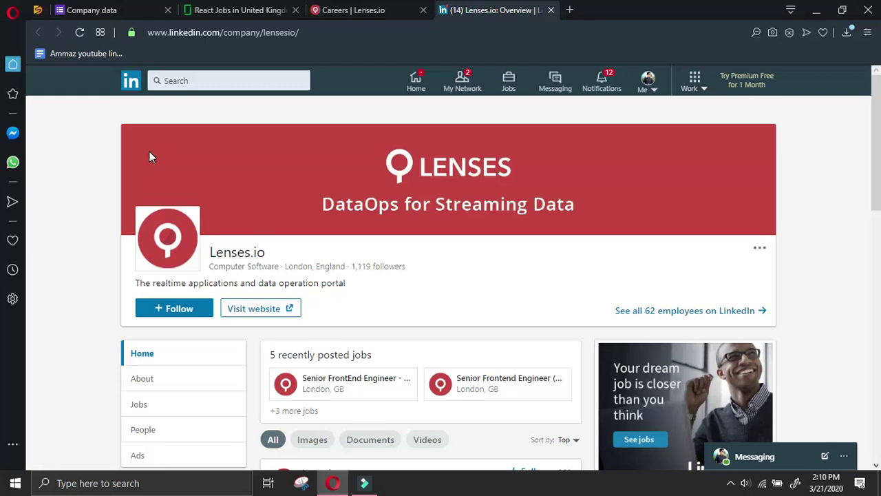
pyautogui.scroll(-3, 85, 181)
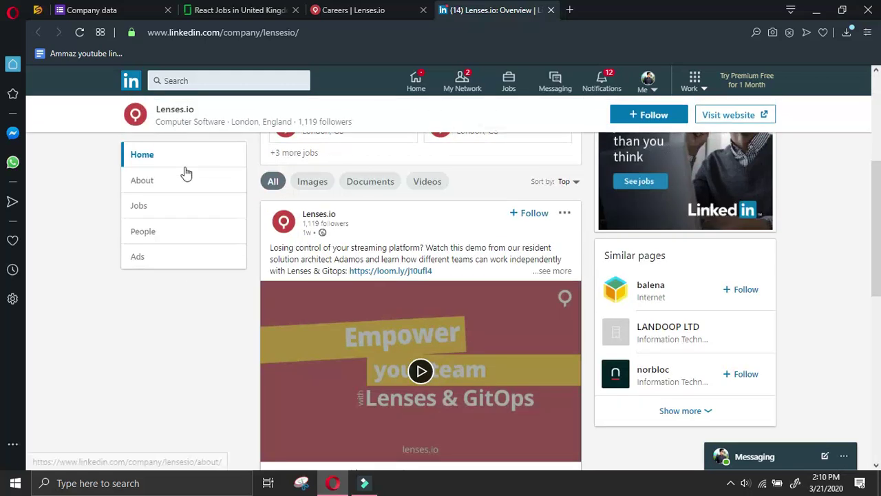
pyautogui.click(164, 239)
# Select the London office street address on the Lenses careers page
pyautogui.click(353, 9)
pyautogui.scroll(-4, 557, 231)
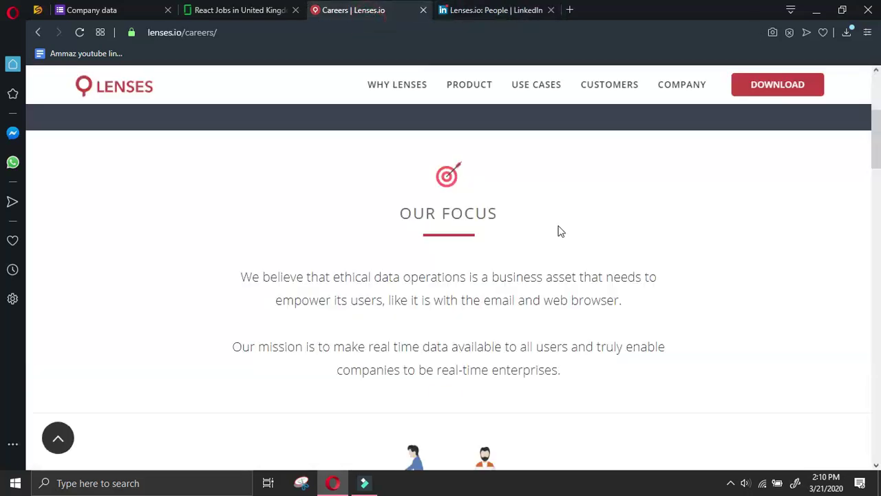
pyautogui.scroll(-10, 561, 227)
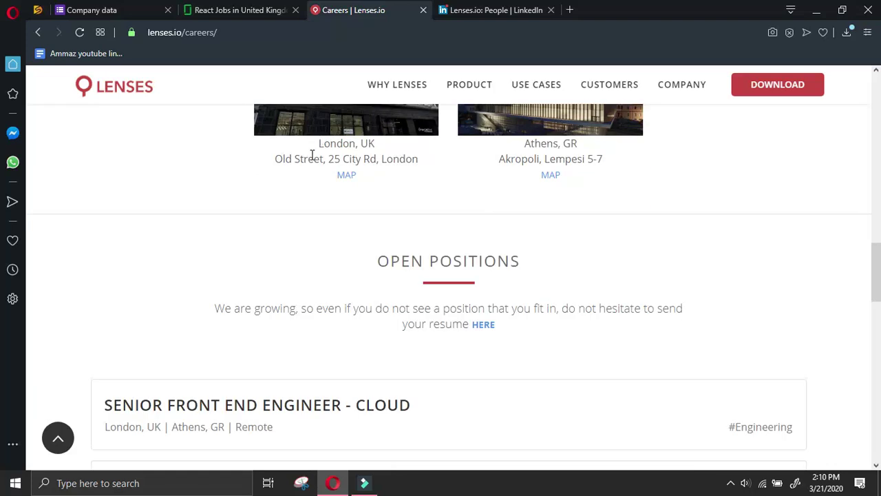
pyautogui.moveTo(275, 159); pyautogui.dragTo(378, 160)
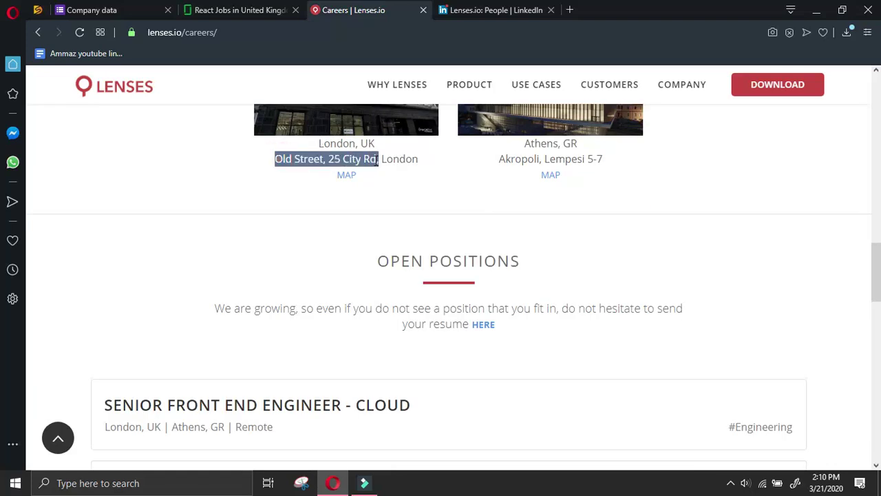
# Enter the London street address, city 'London' and country 'UK' in the form
pyautogui.click(138, 17)
pyautogui.scroll(8, 383, 293)
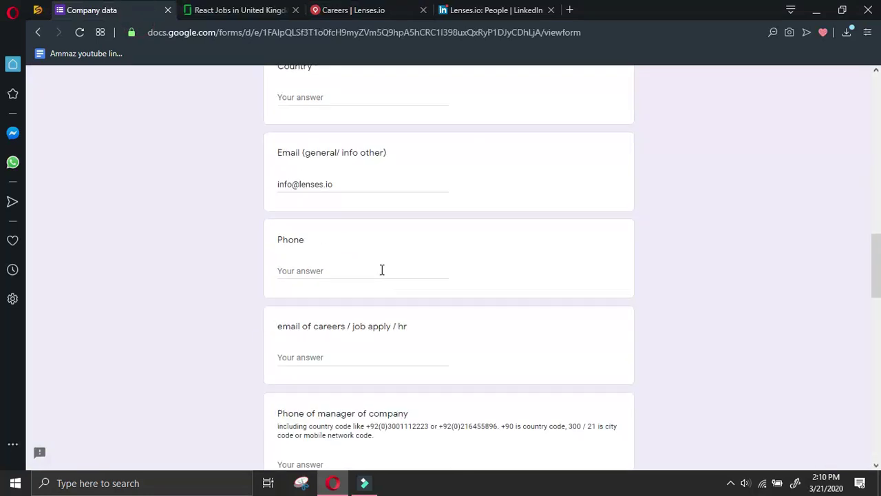
pyautogui.scroll(4, 351, 264)
pyautogui.click(339, 183)
pyautogui.hotkey('ctrl', 'v')
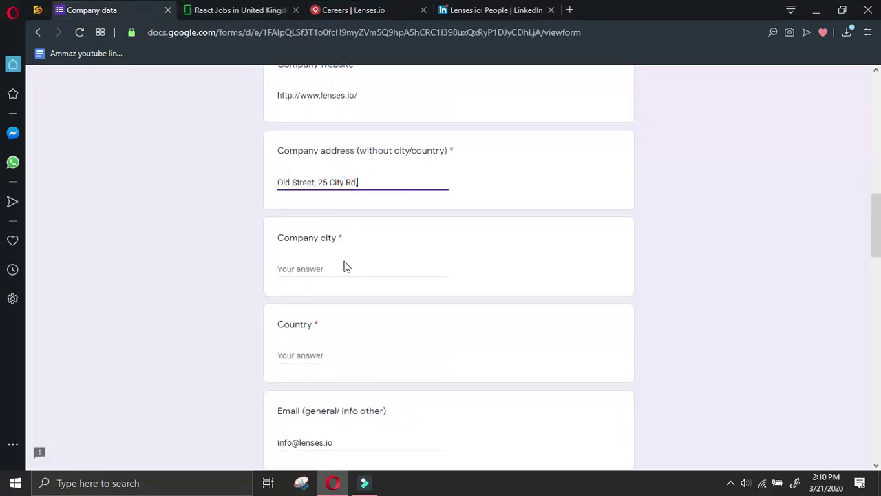
pyautogui.click(349, 264)
pyautogui.write('London')
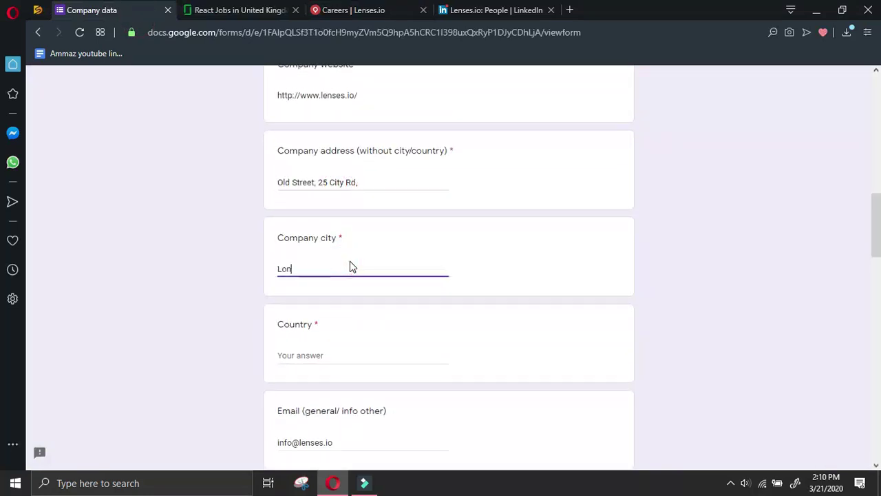
pyautogui.click(365, 361)
pyautogui.write('UK')
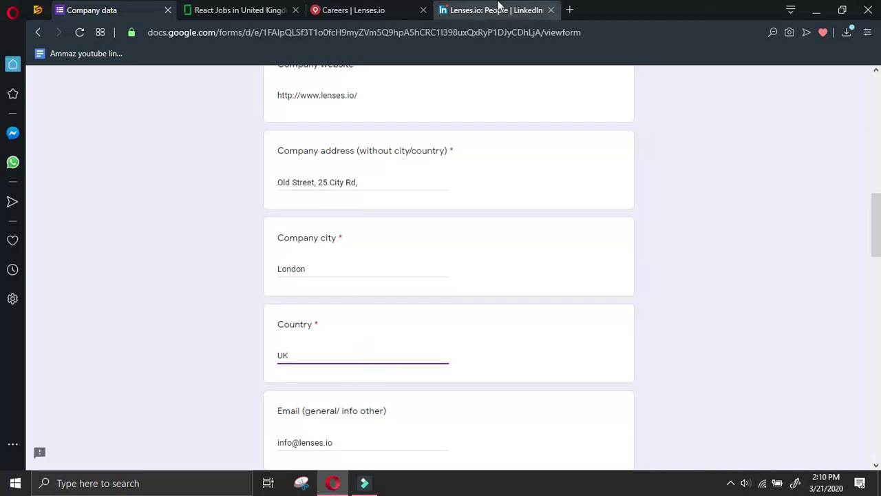
# Select the Athens office address on the Lenses careers page
pyautogui.click(497, 10)
pyautogui.click(337, 8)
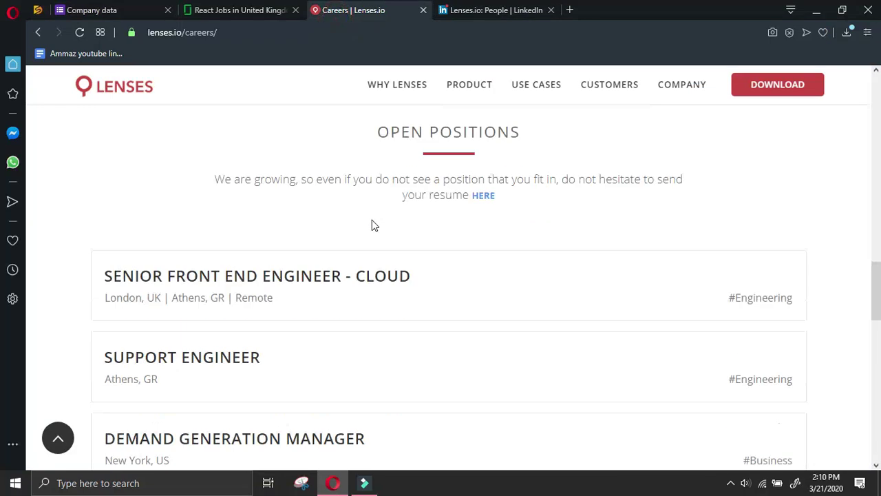
pyautogui.scroll(1, 385, 220)
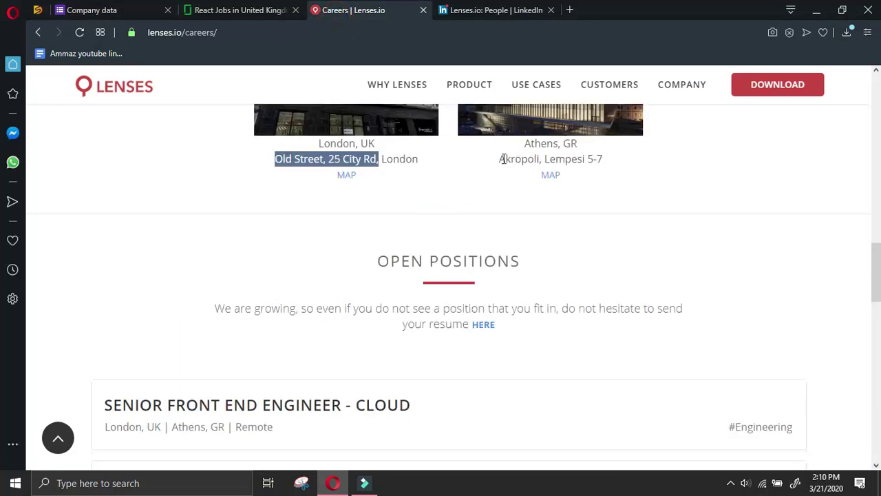
pyautogui.moveTo(527, 143); pyautogui.dragTo(625, 166)
pyautogui.hotkey('ctrl', 'c')
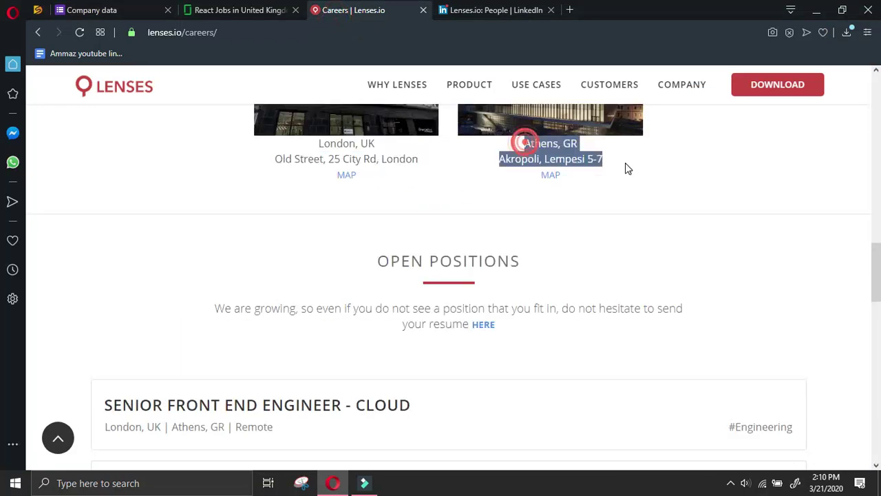
# Add the Athens address on one comma-separated line in All other details
pyautogui.click(172, 6)
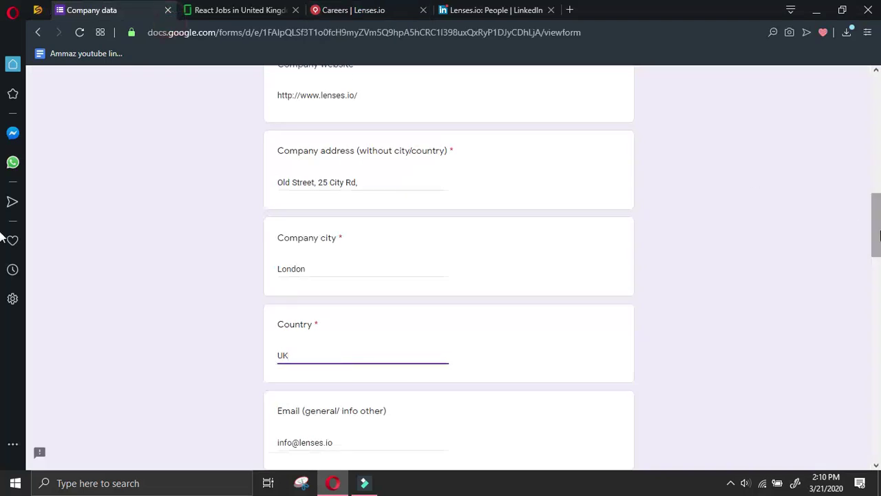
pyautogui.scroll(-10, 852, 210)
pyautogui.click(431, 324)
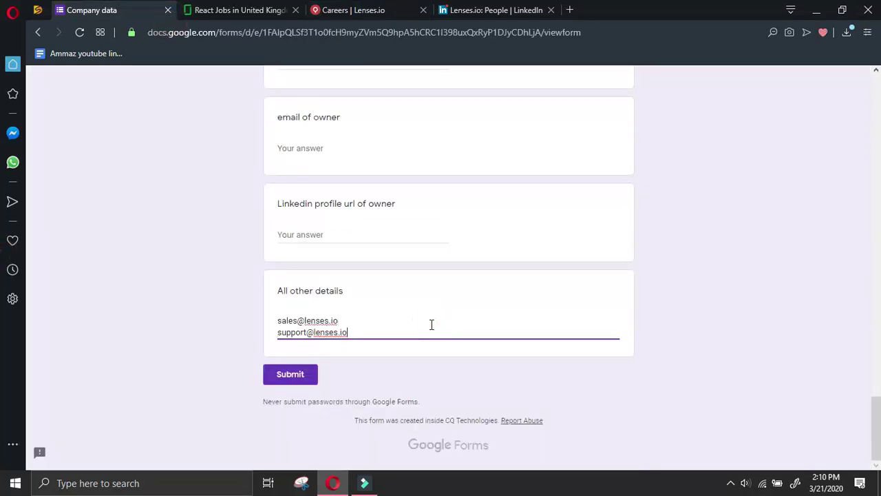
pyautogui.press('Return')
pyautogui.hotkey('ctrl', 'v')
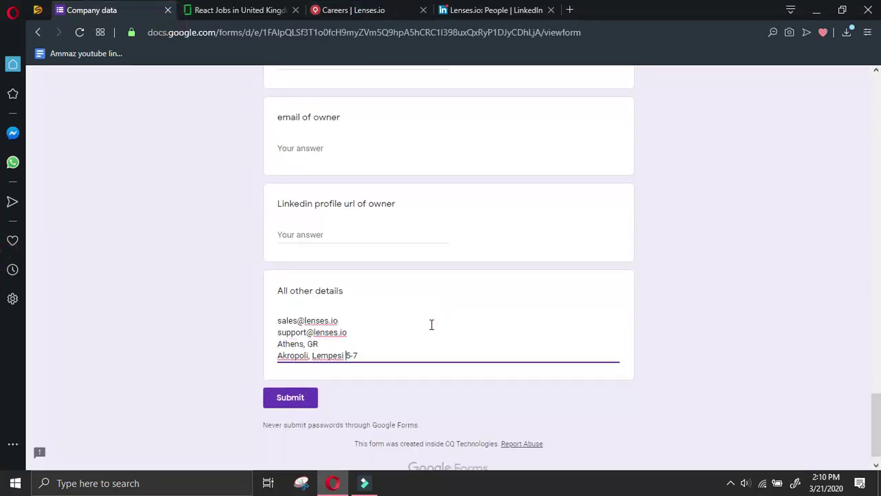
pyautogui.press('Home')
pyautogui.press('BackSpace')
pyautogui.write(',')
pyautogui.press('End')
pyautogui.press('Return')
pyautogui.click(490, 10)
# Open the Senior Front End Engineer - Cloud listing on the Lenses careers page
pyautogui.scroll(-2, 492, 266)
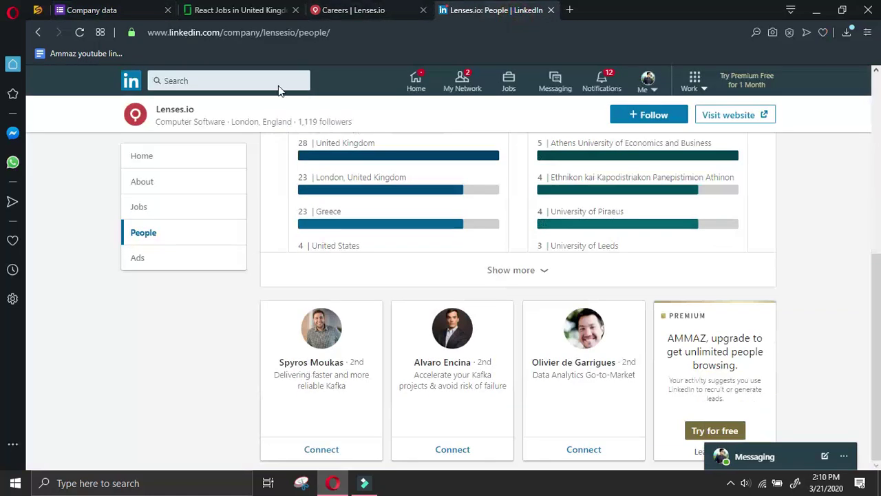
pyautogui.click(353, 10)
pyautogui.scroll(-4, 409, 303)
pyautogui.scroll(-10, 483, 290)
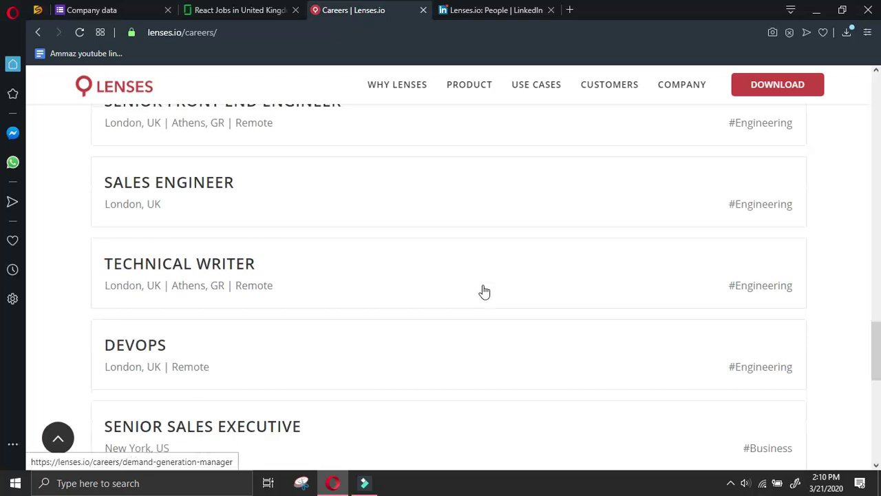
pyautogui.scroll(3, 563, 262)
pyautogui.scroll(3, 519, 263)
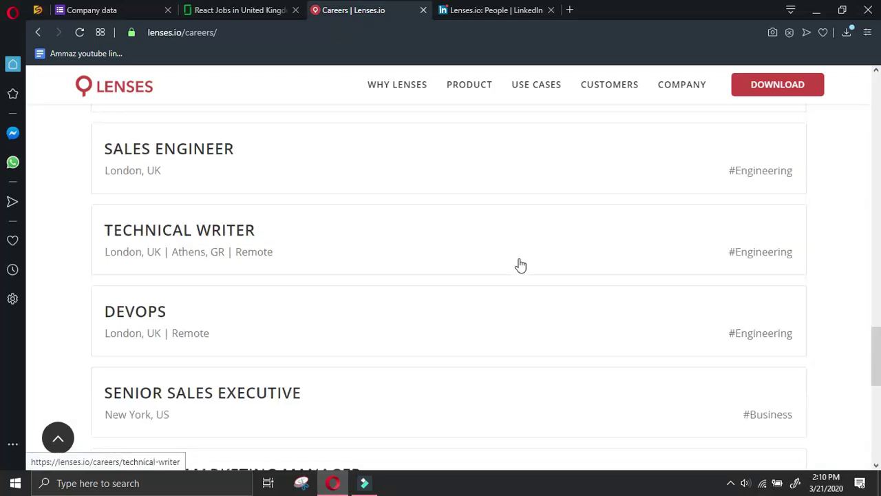
pyautogui.scroll(-2, 368, 299)
pyautogui.scroll(2, 301, 261)
pyautogui.scroll(3, 213, 258)
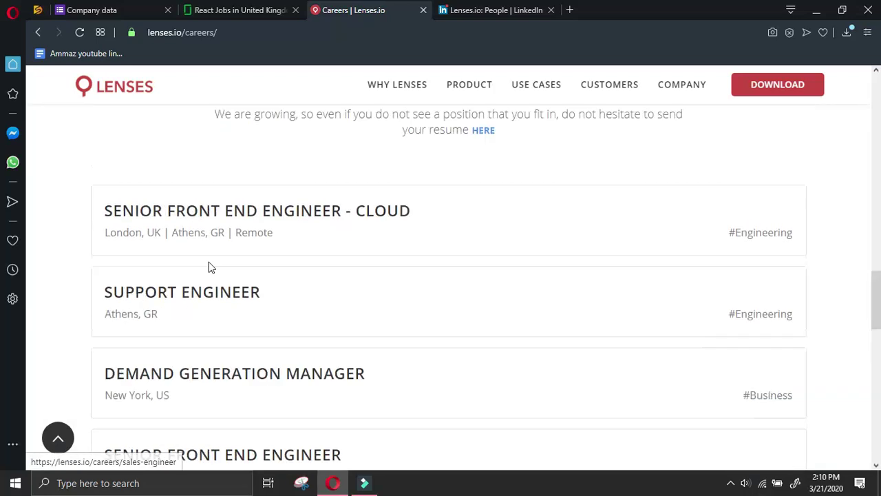
pyautogui.doubleClick(240, 212)
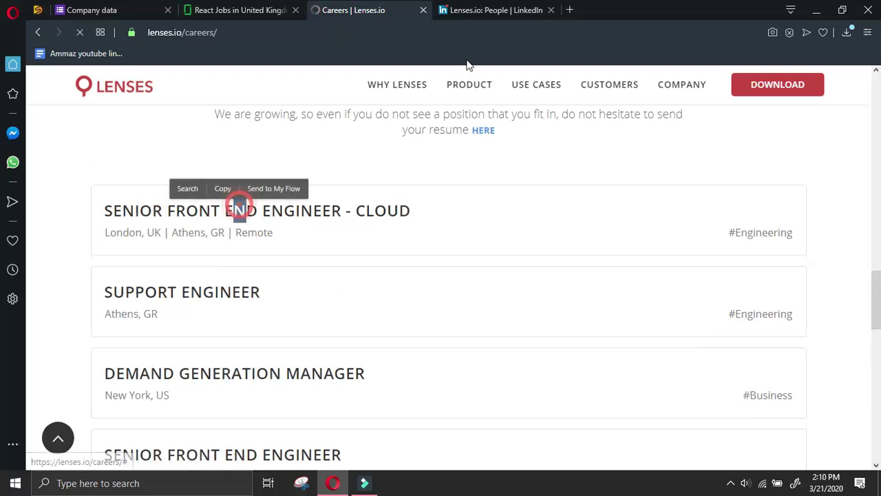
# Copy the company name 'Lenses.io' from LinkedIn and start a new blank tab
pyautogui.click(488, 12)
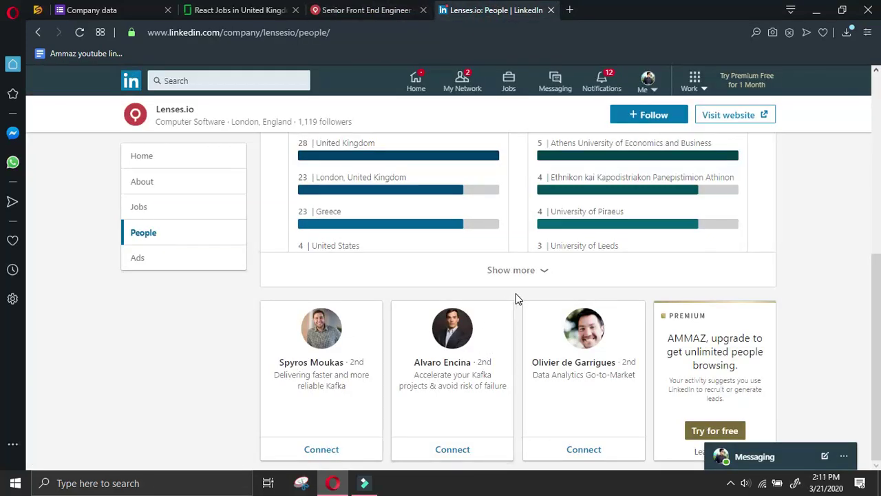
pyautogui.moveTo(234, 110); pyautogui.dragTo(146, 112)
pyautogui.hotkey('ctrl', 'c')
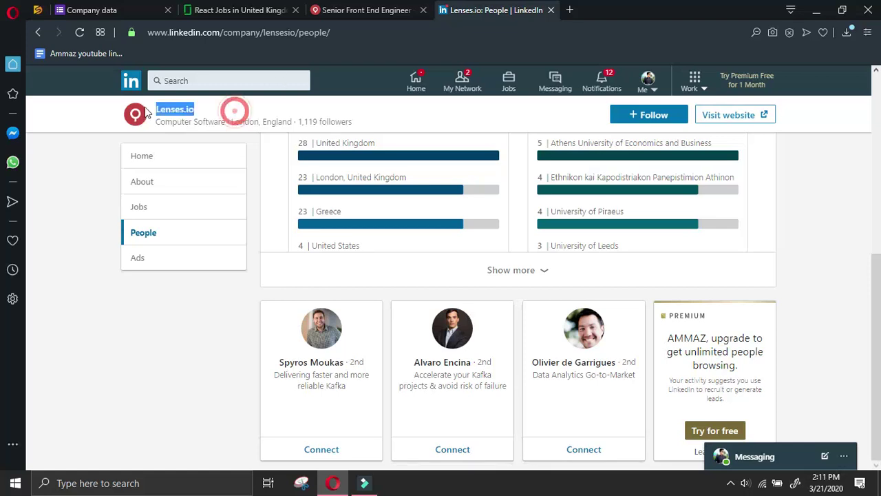
pyautogui.click(569, 10)
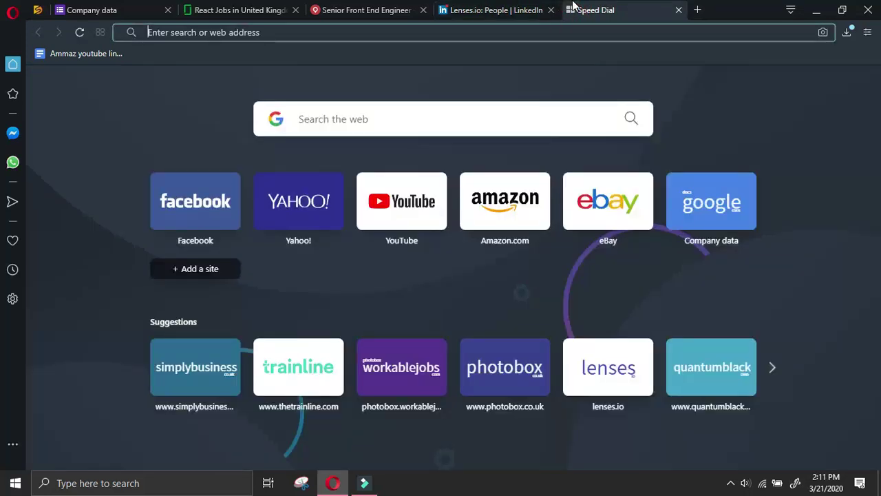
# Search 'manager at Lenses.io linkedin' and open the Lenses.io Founder & CEO's LinkedIn profile
pyautogui.write('manager at')
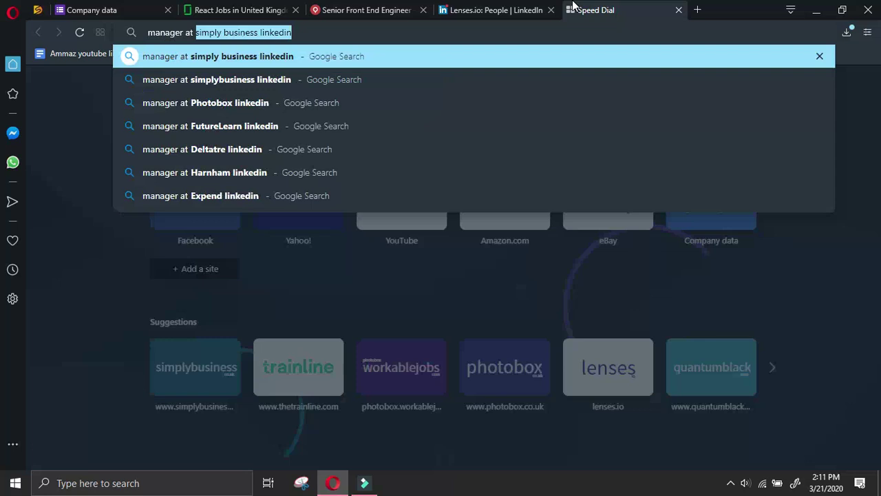
pyautogui.hotkey('ctrl', 'v')
pyautogui.write('linkedin')
pyautogui.press('Return')
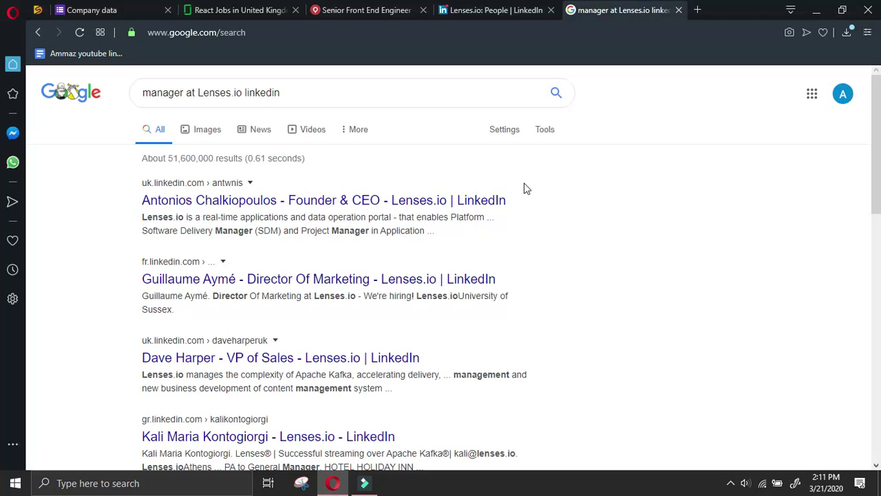
pyautogui.click(487, 201)
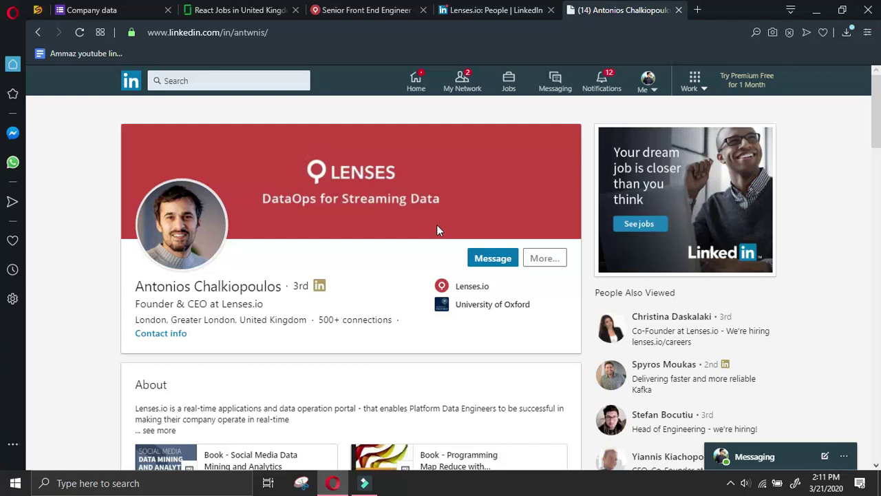
pyautogui.scroll(-2, 415, 314)
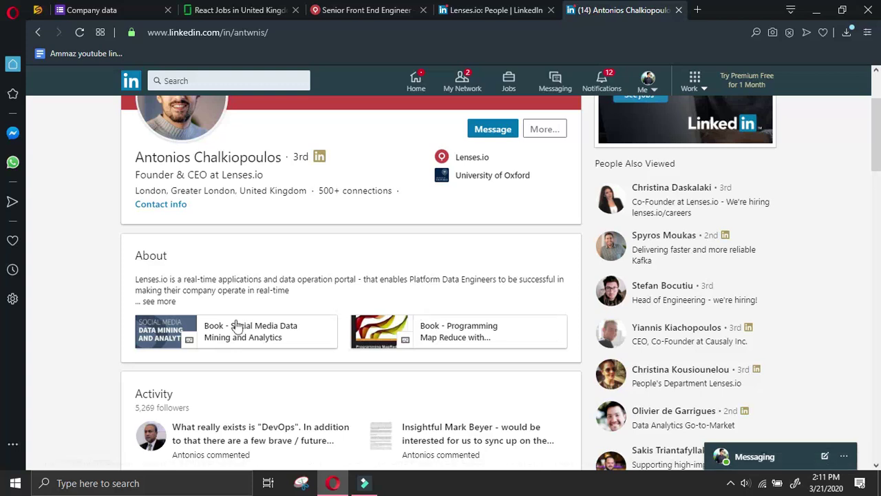
# Send the Lenses.io founder & CEO a LinkedIn connection invitation without a note
pyautogui.scroll(3, 521, 173)
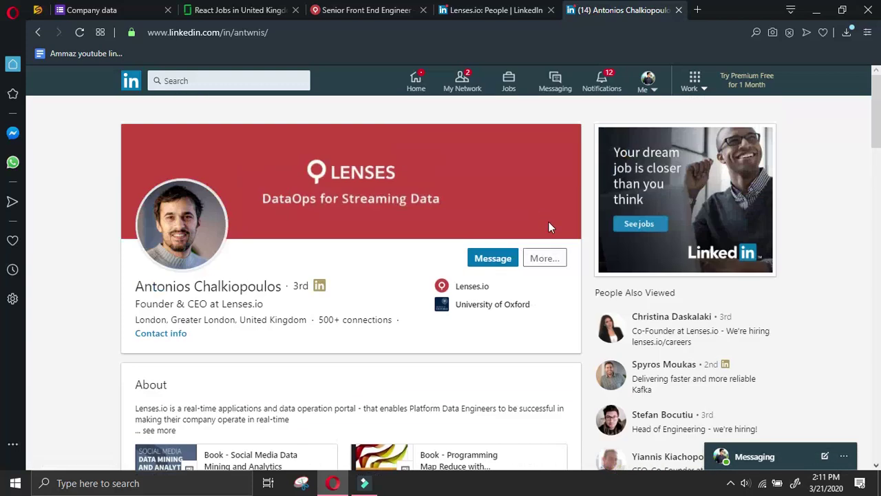
pyautogui.click(540, 259)
pyautogui.click(559, 354)
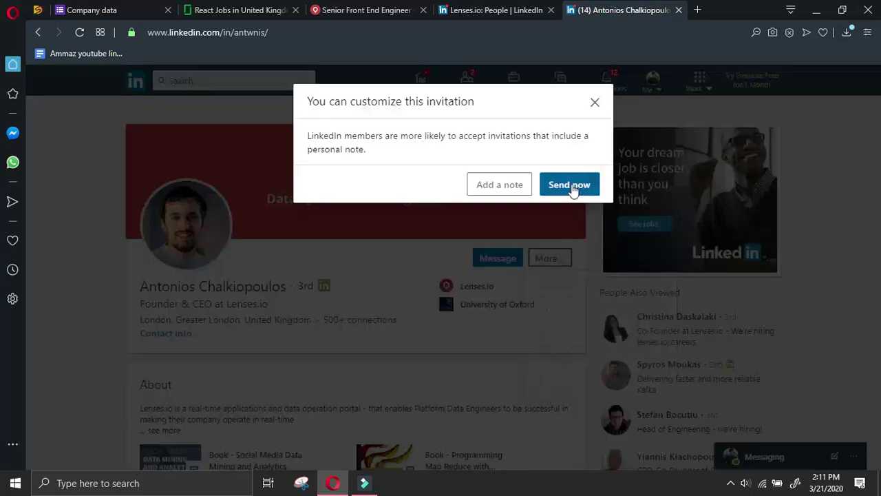
pyautogui.click(571, 184)
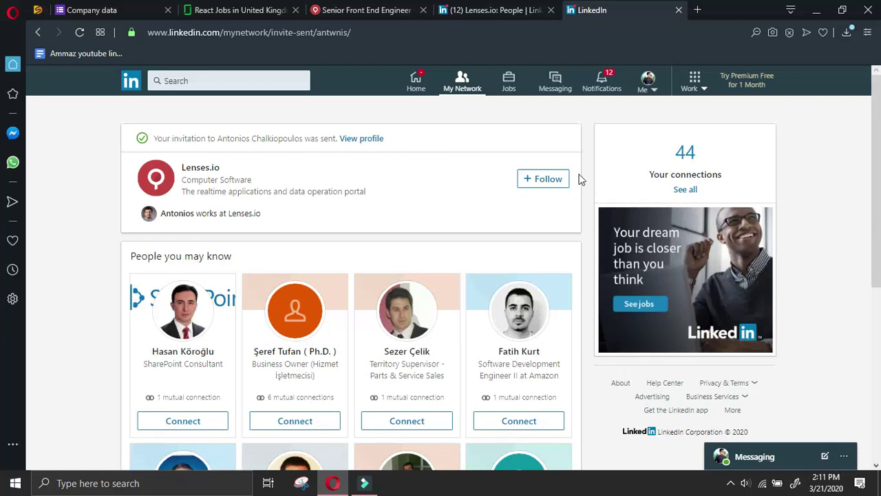
# Return to the CEO's LinkedIn profile and select his name to copy
pyautogui.click(372, 140)
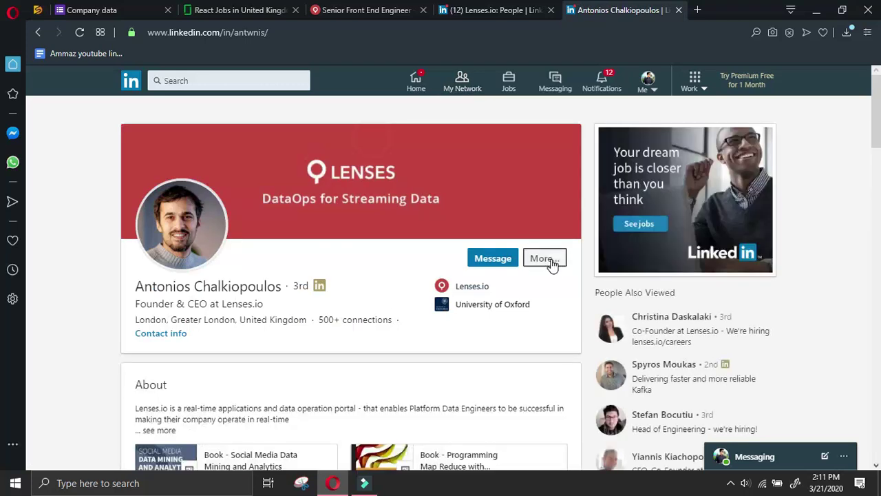
pyautogui.click(547, 258)
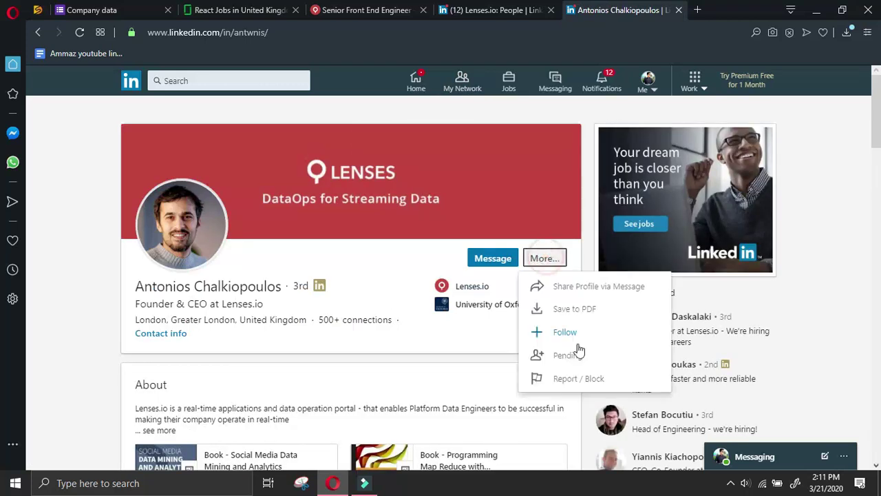
pyautogui.moveTo(141, 289); pyautogui.dragTo(279, 289)
# Paste the CEO's name into Name of owner and enter CEO as Designation of owner
pyautogui.click(141, 10)
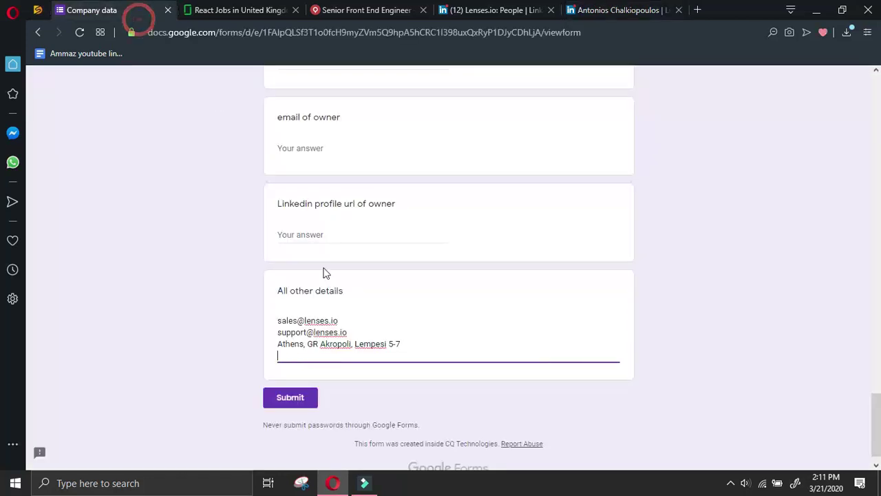
pyautogui.scroll(5, 329, 317)
pyautogui.scroll(-2, 328, 257)
pyautogui.click(328, 234)
pyautogui.click(339, 139)
pyautogui.write('C')
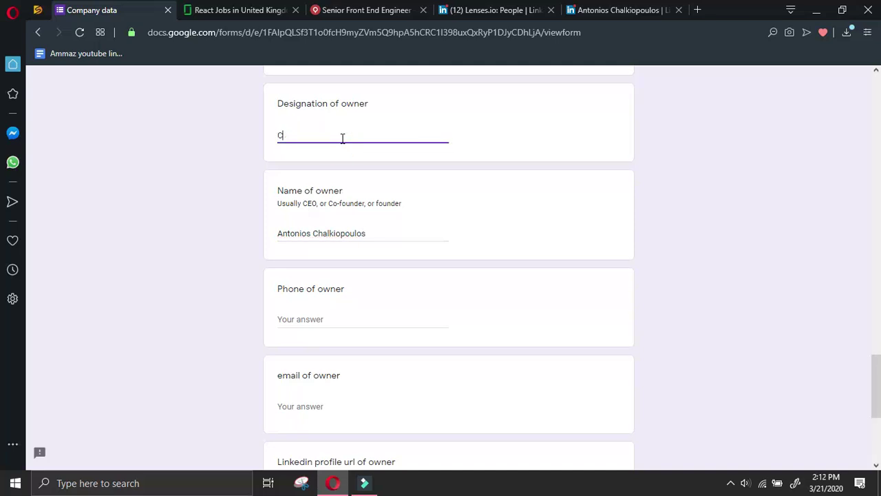
# Copy the CEO's LinkedIn profile URL via Share Profile and paste it into the owner URL field
pyautogui.click(605, 9)
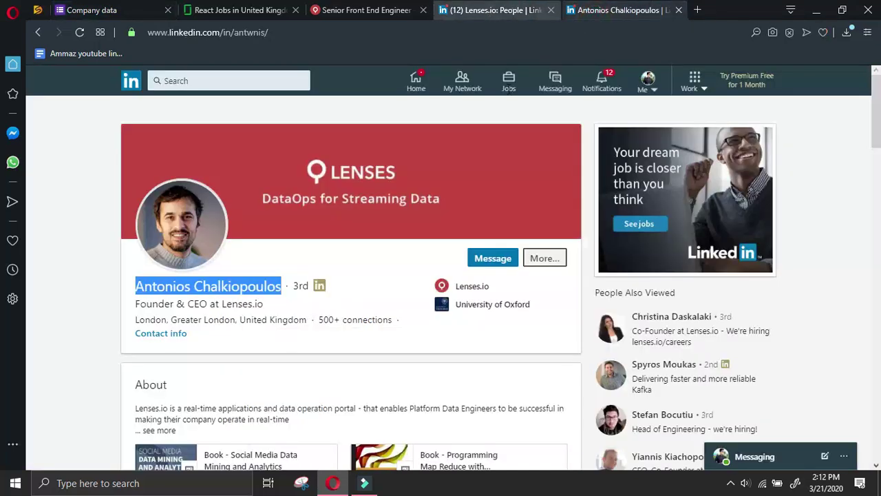
pyautogui.click(562, 262)
pyautogui.click(576, 287)
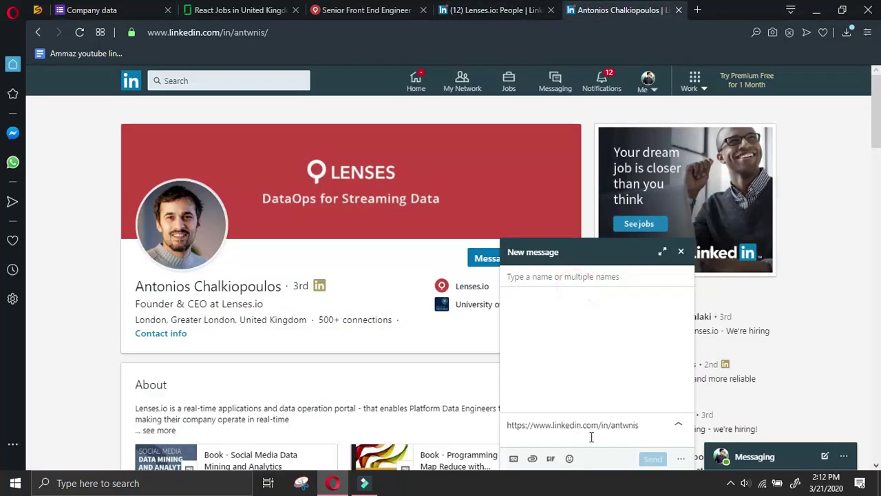
pyautogui.tripleClick(647, 424)
pyautogui.hotkey('ctrl', 'c')
pyautogui.click(161, 10)
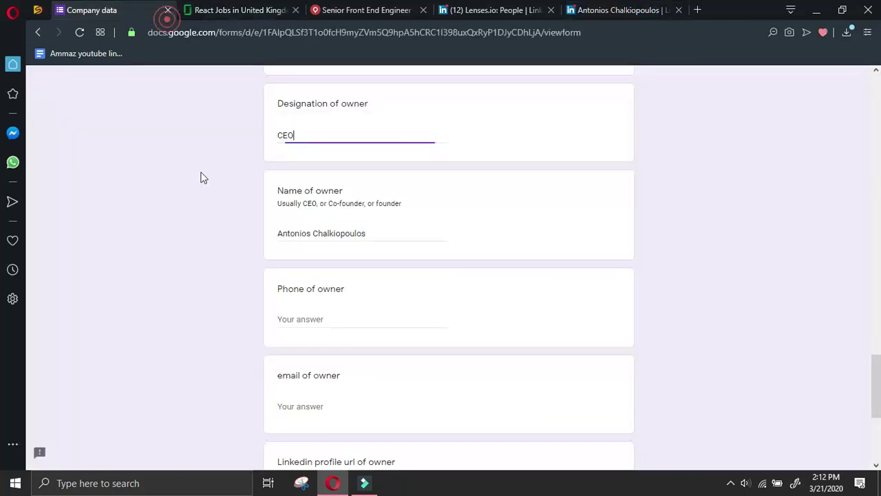
pyautogui.scroll(-2, 279, 265)
pyautogui.click(333, 369)
pyautogui.hotkey('ctrl', 'v')
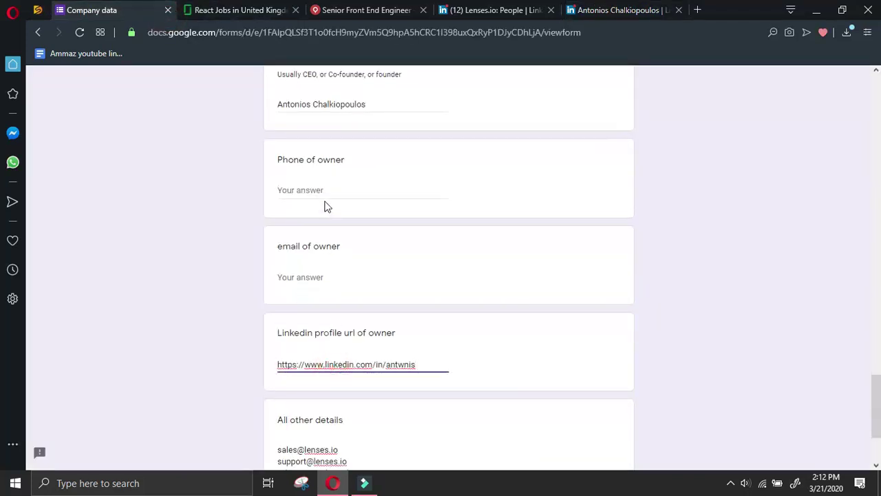
pyautogui.click(329, 190)
pyautogui.click(572, 7)
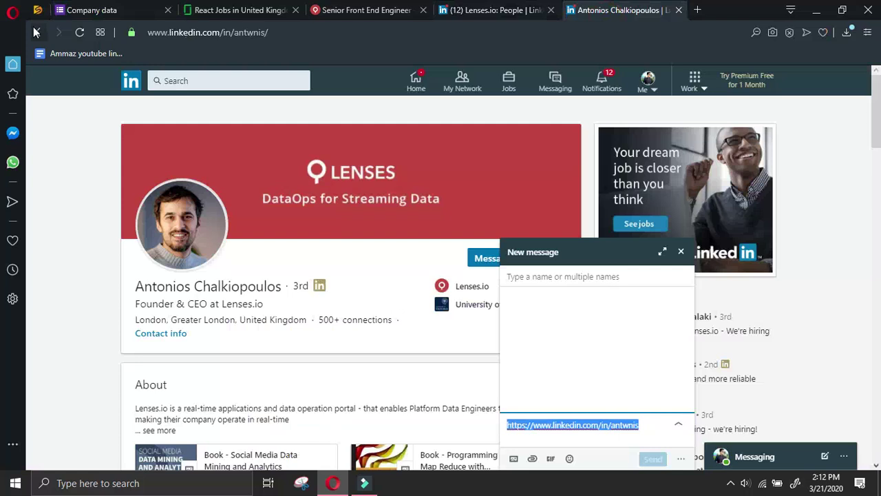
pyautogui.click(38, 33)
pyautogui.click(38, 32)
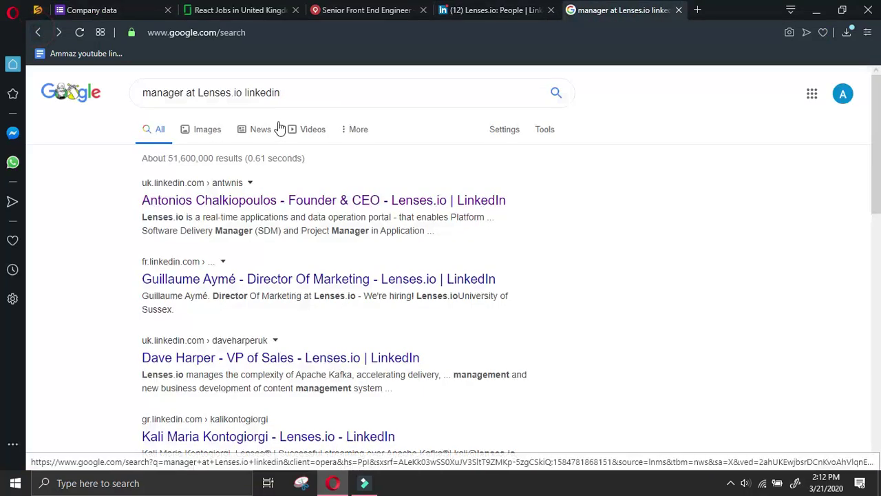
pyautogui.scroll(-4, 521, 224)
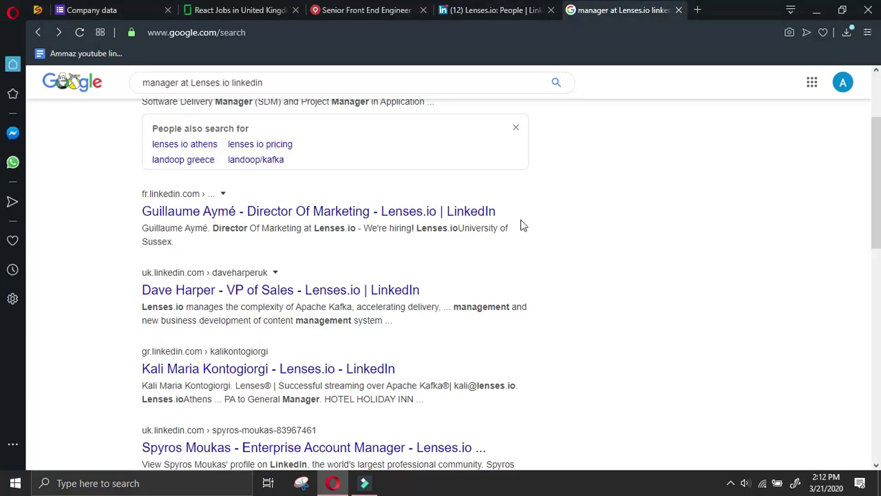
pyautogui.click(432, 319)
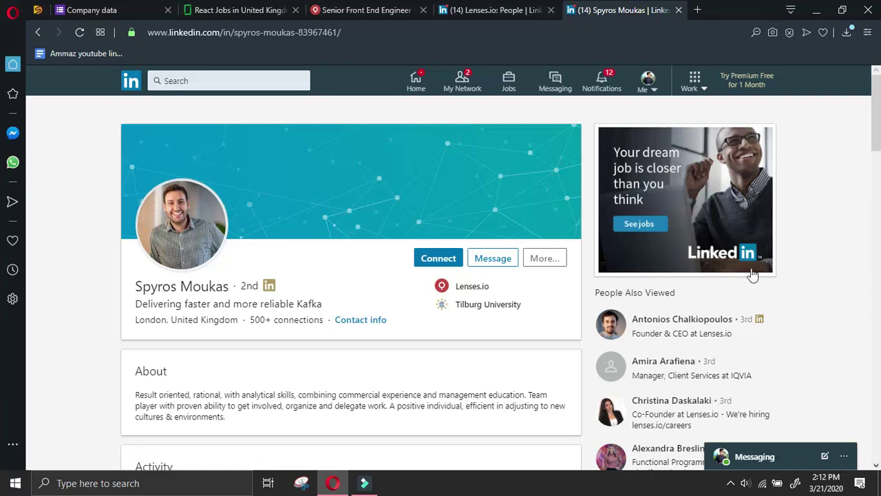
# Send the account manager a connection invitation without a note, then select his name
pyautogui.scroll(-6, 288, 260)
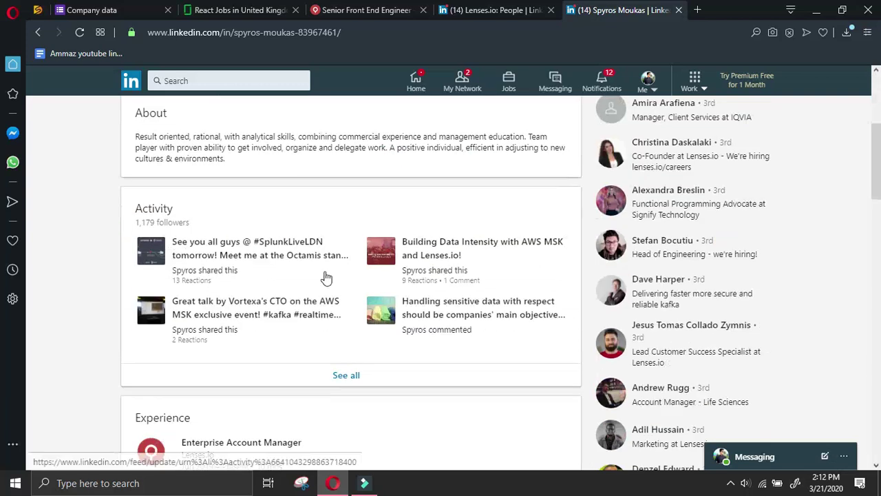
pyautogui.scroll(6, 506, 223)
pyautogui.scroll(-5, 515, 282)
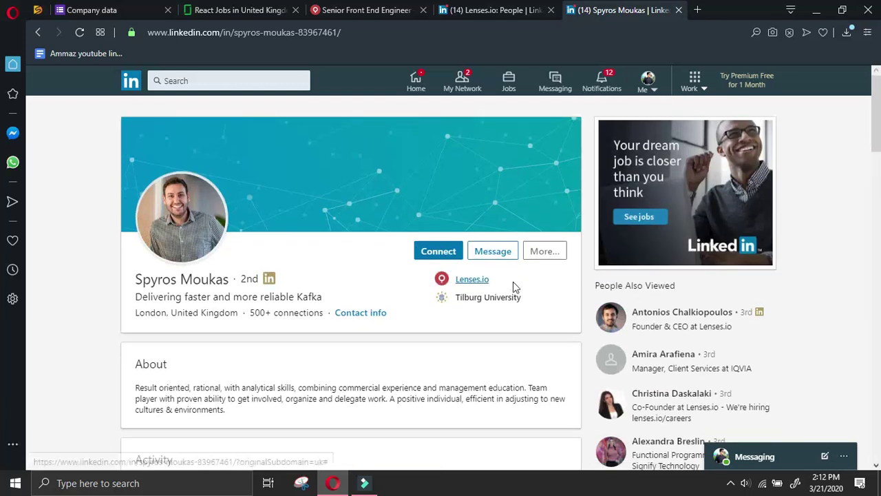
pyautogui.scroll(5, 515, 282)
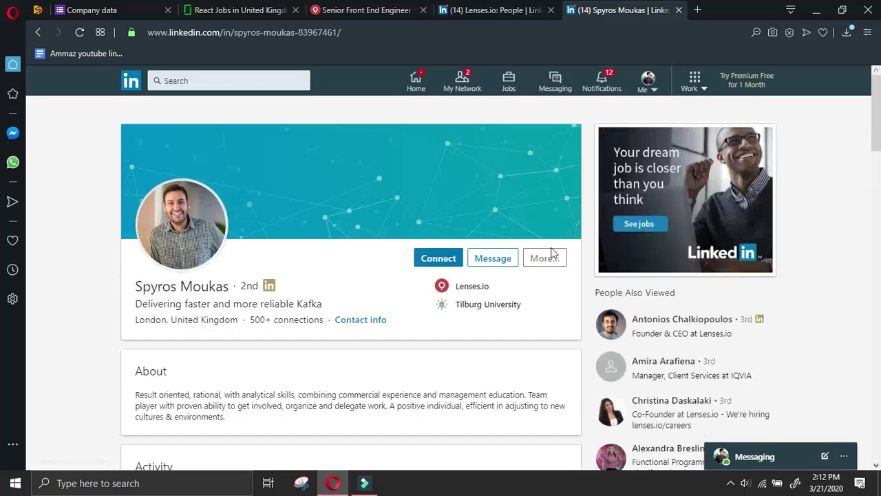
pyautogui.click(449, 253)
pyautogui.click(569, 184)
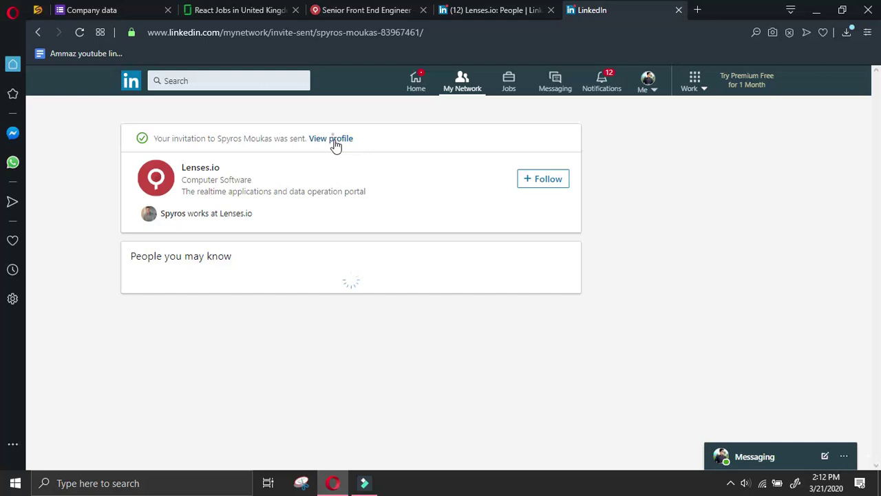
pyautogui.click(333, 140)
pyautogui.moveTo(137, 286); pyautogui.dragTo(230, 297)
pyautogui.hotkey('ctrl', 'c')
# Paste the account manager's name into the Name of manager field
pyautogui.click(114, 9)
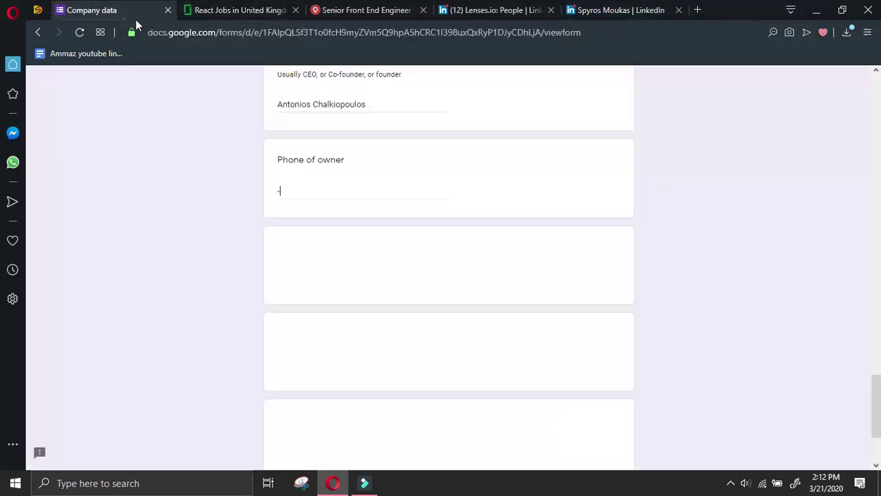
pyautogui.scroll(-2, 364, 291)
pyautogui.scroll(5, 374, 294)
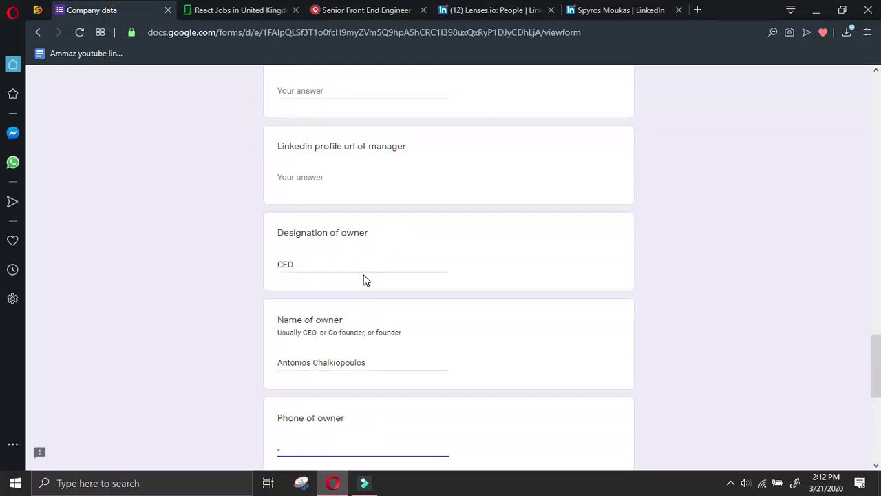
pyautogui.scroll(2, 364, 280)
pyautogui.scroll(2, 364, 275)
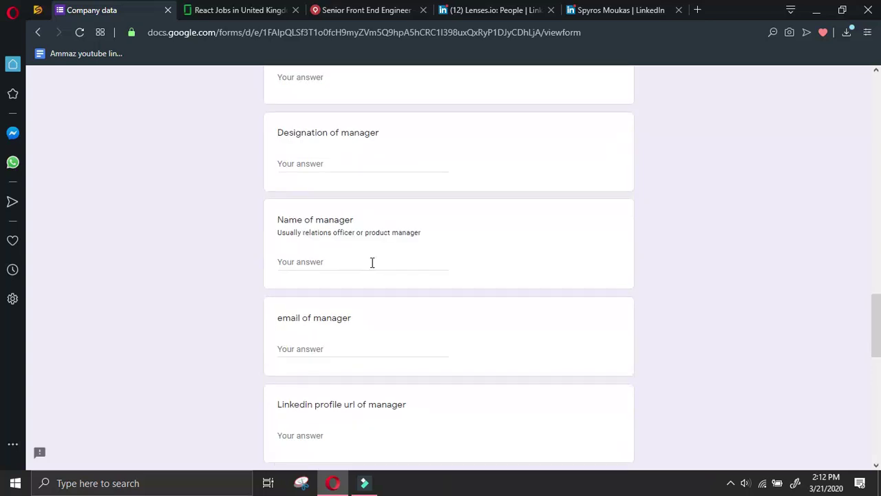
pyautogui.scroll(4, 366, 267)
pyautogui.scroll(-4, 459, 312)
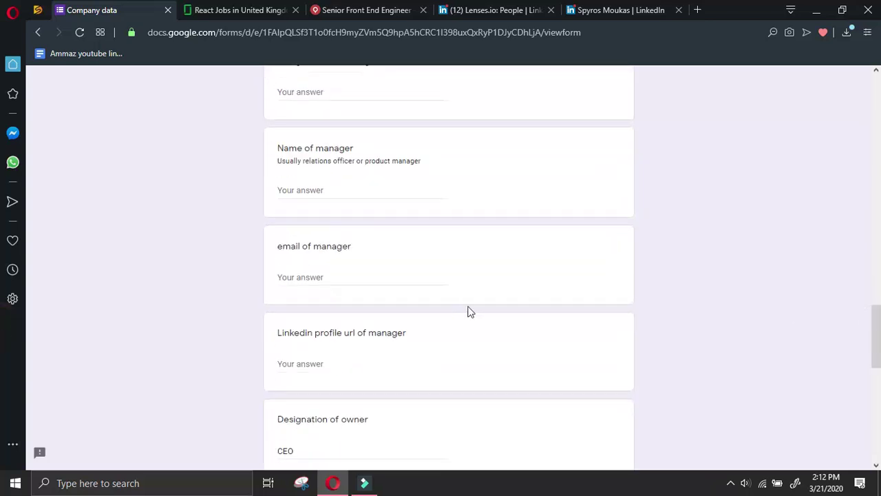
pyautogui.scroll(4, 300, 205)
pyautogui.click(616, 9)
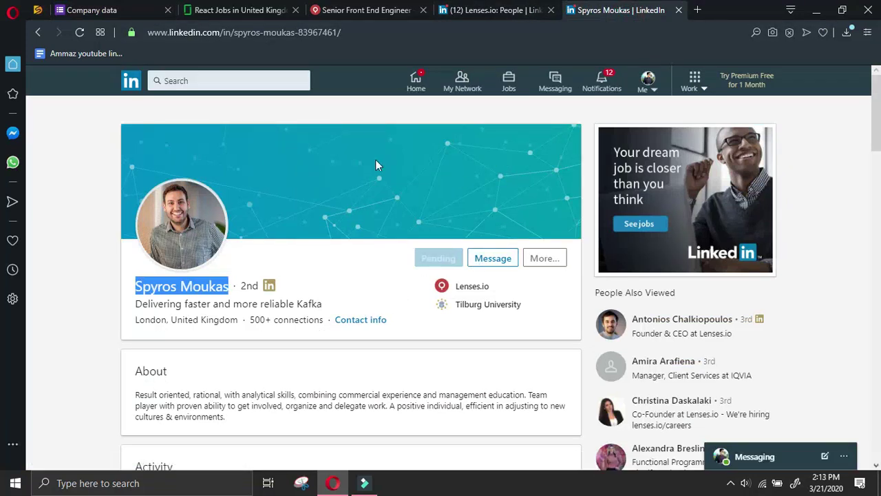
pyautogui.click(89, 10)
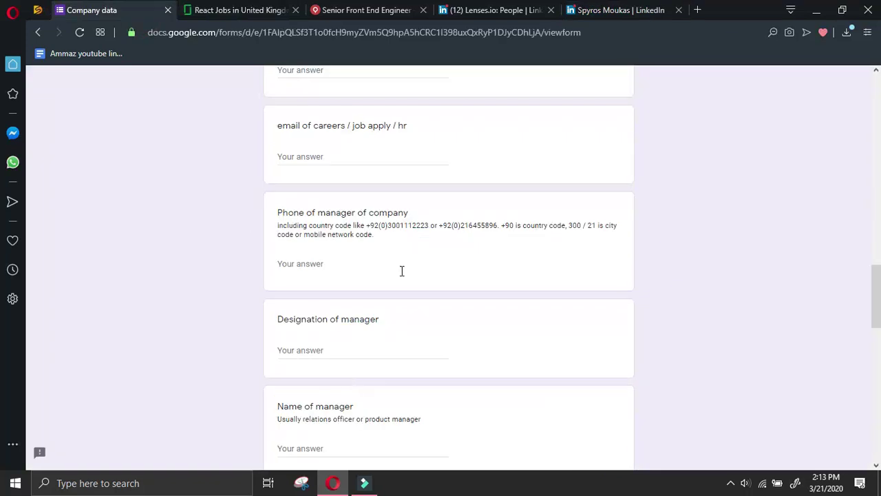
pyautogui.click(345, 448)
pyautogui.hotkey('ctrl', 'v')
# Enter '-' for Phone of manager and paste 'Enterprise Account Manager' as Designation of manager
pyautogui.click(351, 351)
pyautogui.click(613, 10)
pyautogui.scroll(-5, 418, 228)
pyautogui.tripleClick(311, 314)
pyautogui.hotkey('ctrl', 'c')
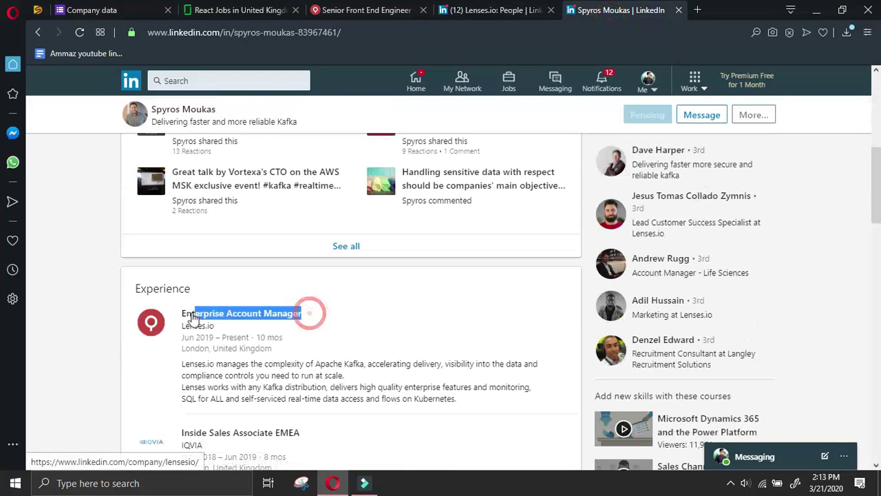
pyautogui.click(79, 10)
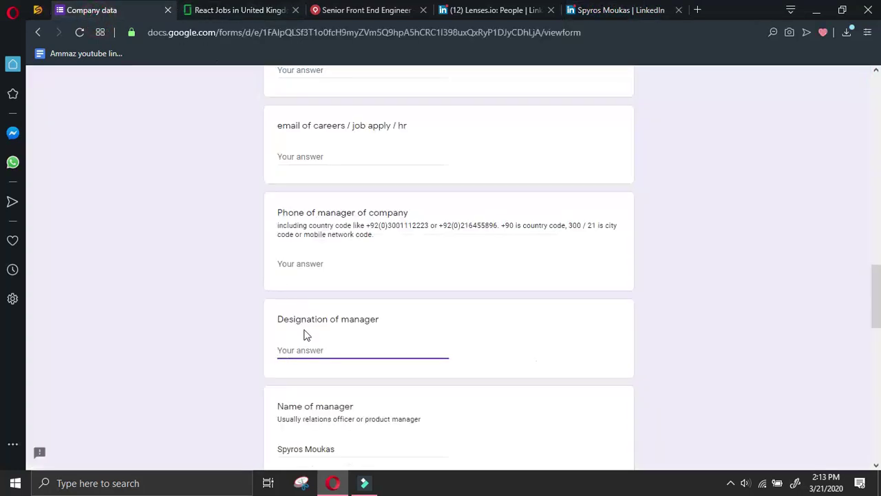
pyautogui.click(322, 261)
pyautogui.write('-')
pyautogui.scroll(-2, 330, 255)
pyautogui.click(351, 217)
pyautogui.hotkey('ctrl', 'v')
# Copy the manager's LinkedIn profile URL and paste it into LinkedIn profile url of manager
pyautogui.scroll(-2, 369, 444)
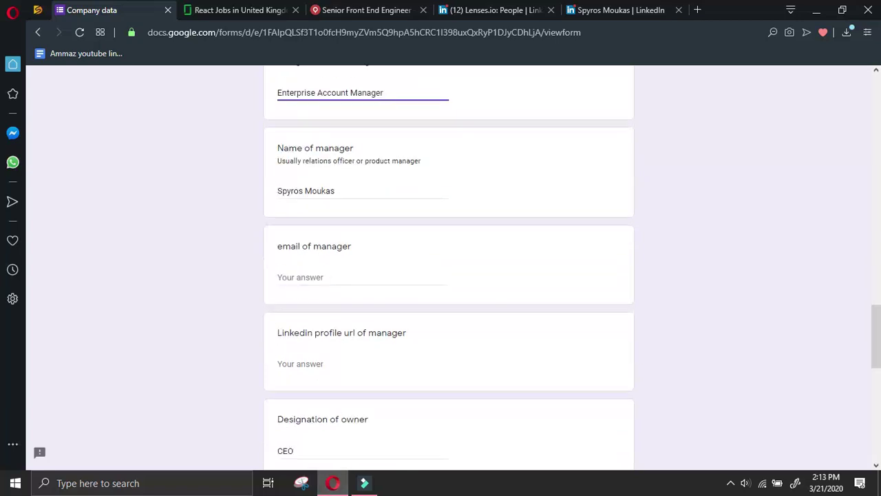
pyautogui.click(597, 9)
pyautogui.scroll(10, 463, 268)
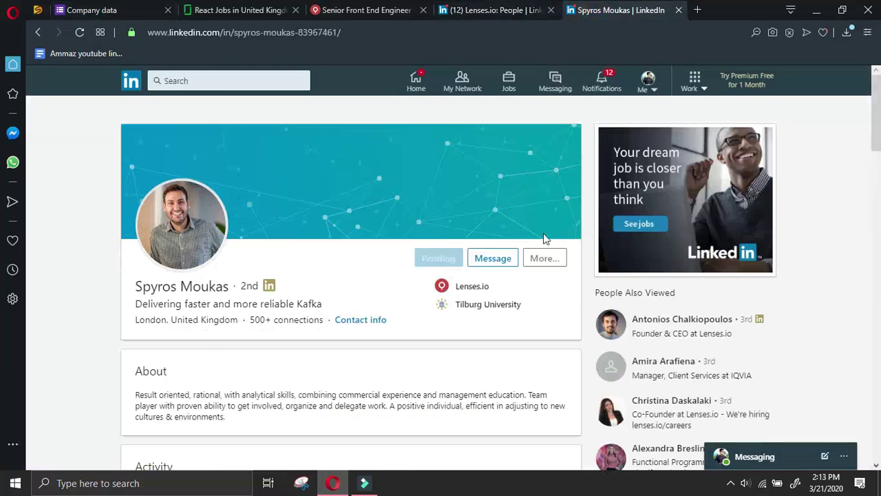
pyautogui.click(547, 260)
pyautogui.click(580, 285)
pyautogui.click(523, 415)
pyautogui.hotkey('ctrl', 'a')
pyautogui.click(92, 10)
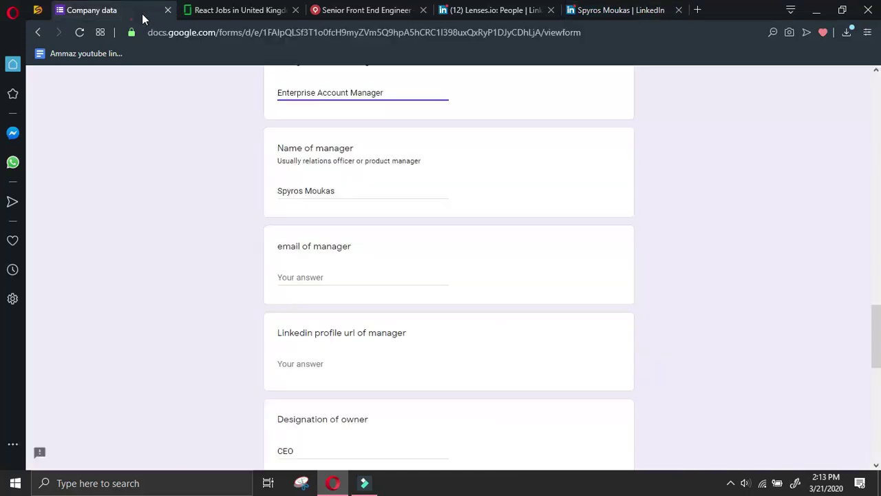
pyautogui.scroll(-2, 328, 266)
pyautogui.click(328, 234)
# Browse the Lenses.io job posting and review its JOIN US NOW application form
pyautogui.click(381, 9)
pyautogui.scroll(-4, 417, 257)
pyautogui.scroll(2, 419, 259)
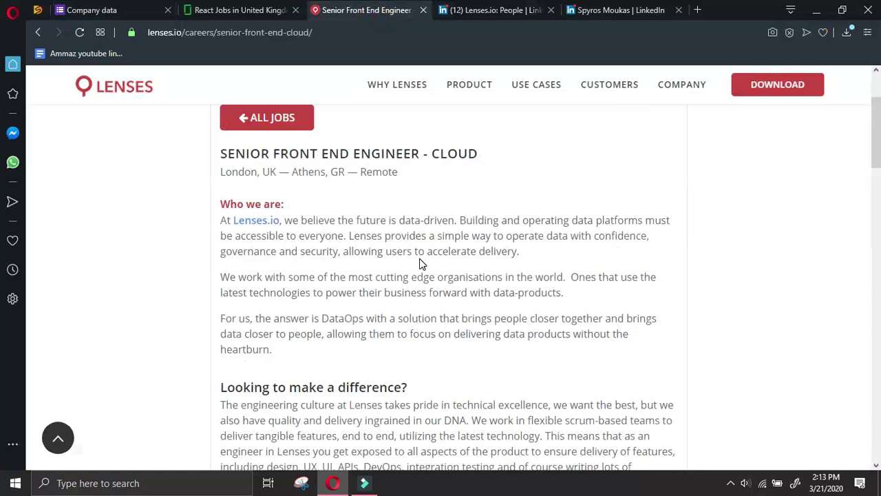
pyautogui.scroll(-4, 422, 256)
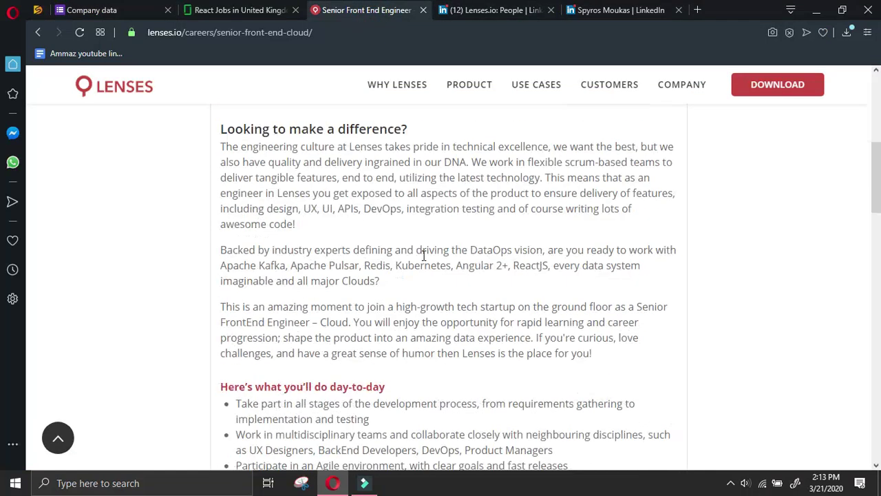
pyautogui.scroll(-12, 695, 228)
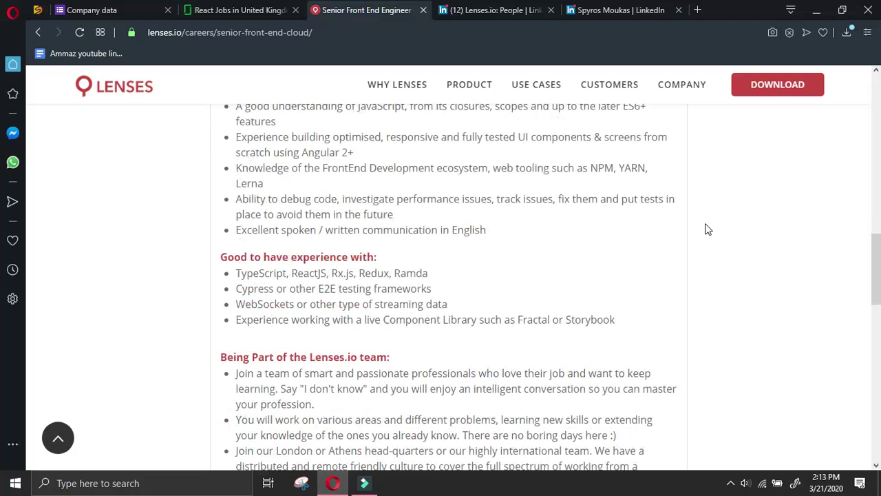
pyautogui.scroll(-6, 707, 229)
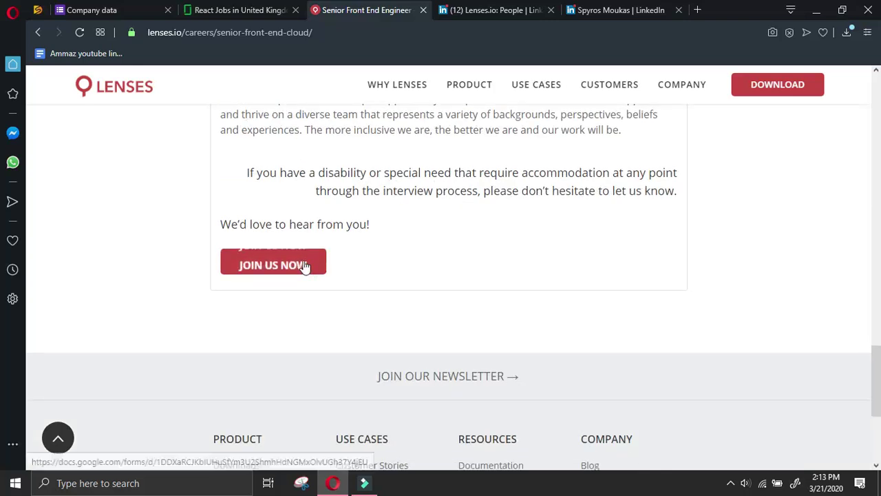
pyautogui.click(305, 267)
pyautogui.scroll(-4, 539, 262)
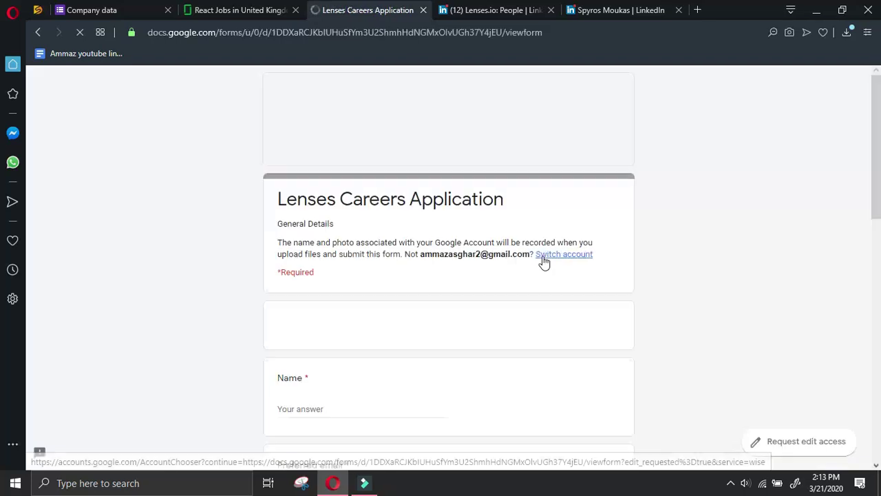
pyautogui.scroll(-15, 540, 274)
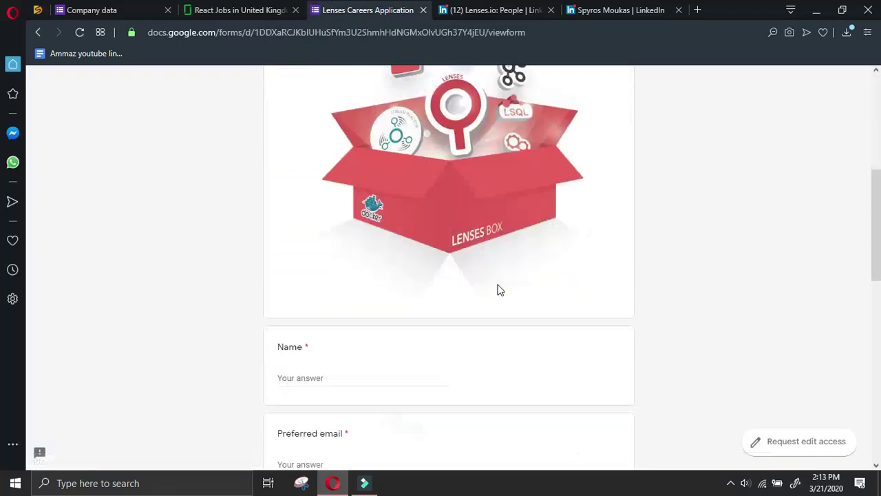
pyautogui.scroll(-3, 515, 278)
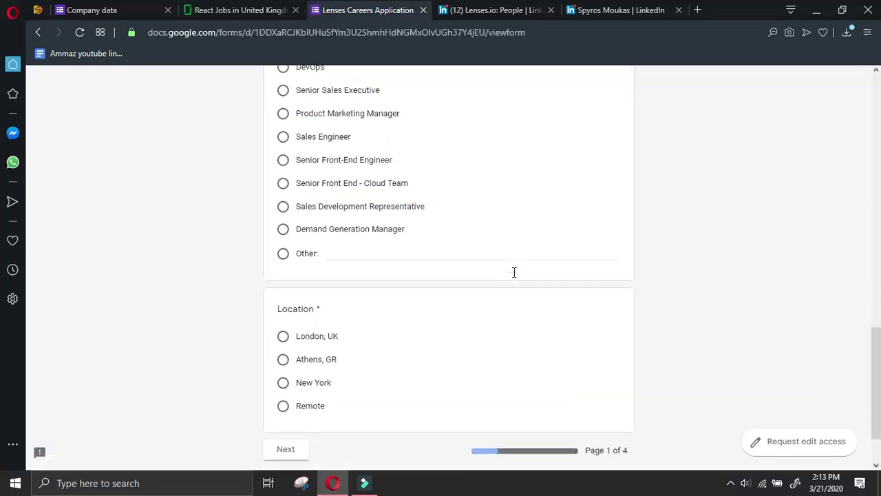
# Submit the Company data form and close the Lenses research tabs, returning to Glassdoor
pyautogui.click(126, 6)
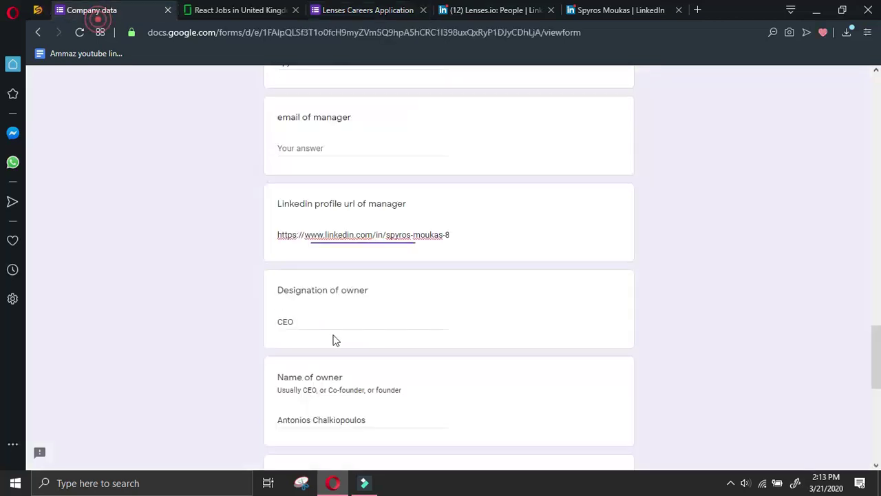
pyautogui.scroll(-5, 331, 330)
pyautogui.click(303, 374)
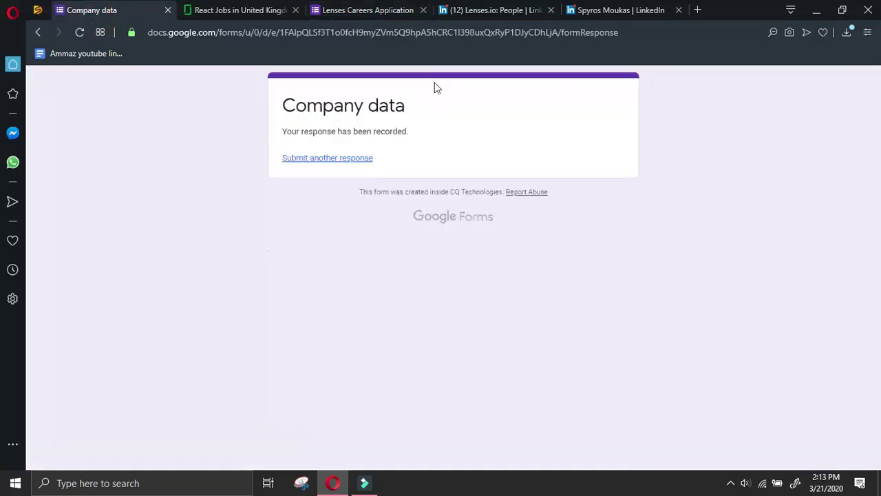
pyautogui.click(551, 10)
pyautogui.middleClick(477, 10)
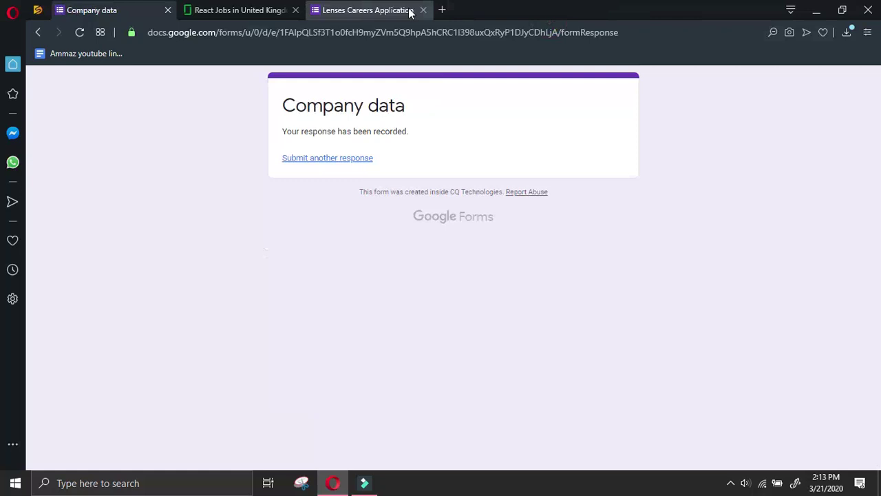
pyautogui.click(421, 9)
pyautogui.click(238, 9)
# Open the EDITED Front End Engineer job's company overview and copy the name EDITED
pyautogui.scroll(-4, 268, 310)
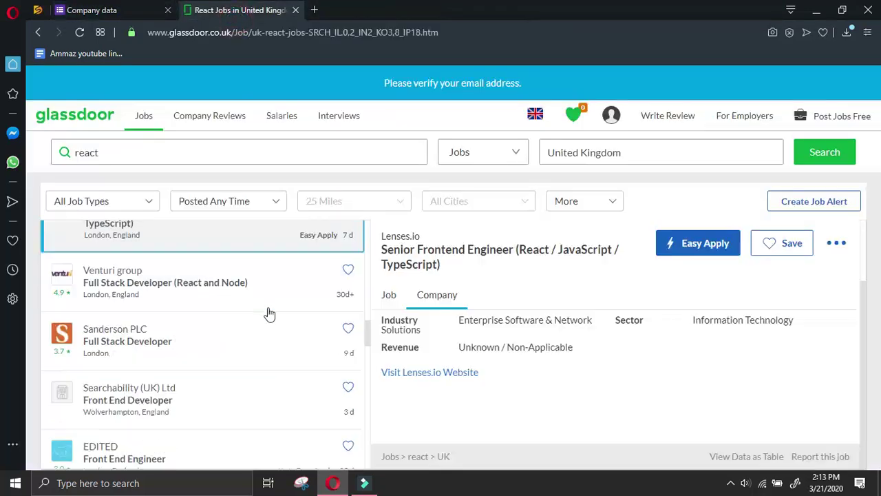
pyautogui.click(186, 244)
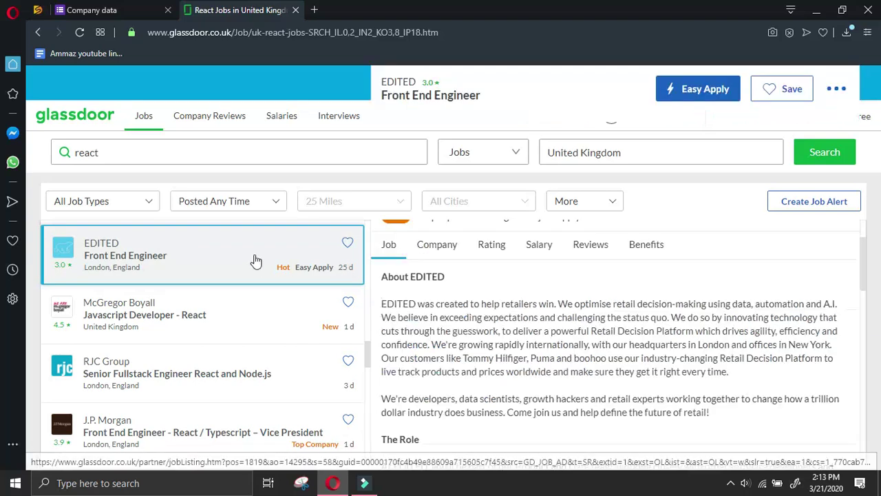
pyautogui.click(443, 246)
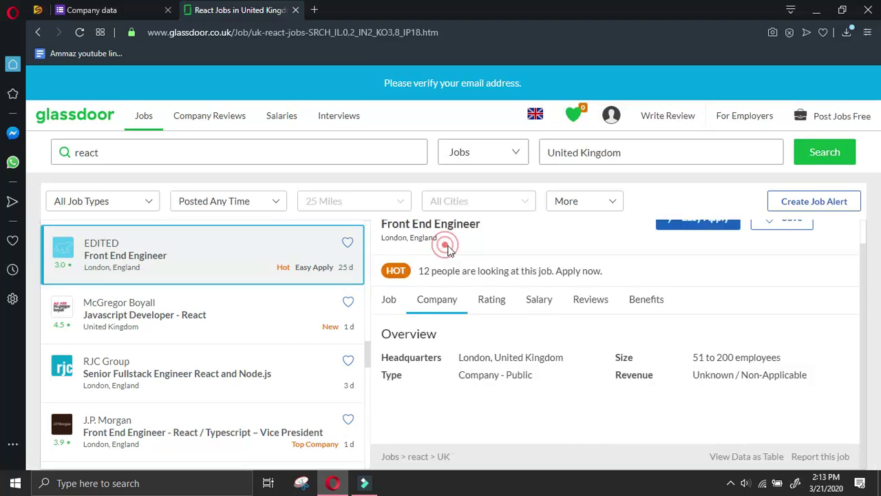
pyautogui.moveTo(135, 243); pyautogui.dragTo(86, 248)
pyautogui.hotkey('ctrl', 'c')
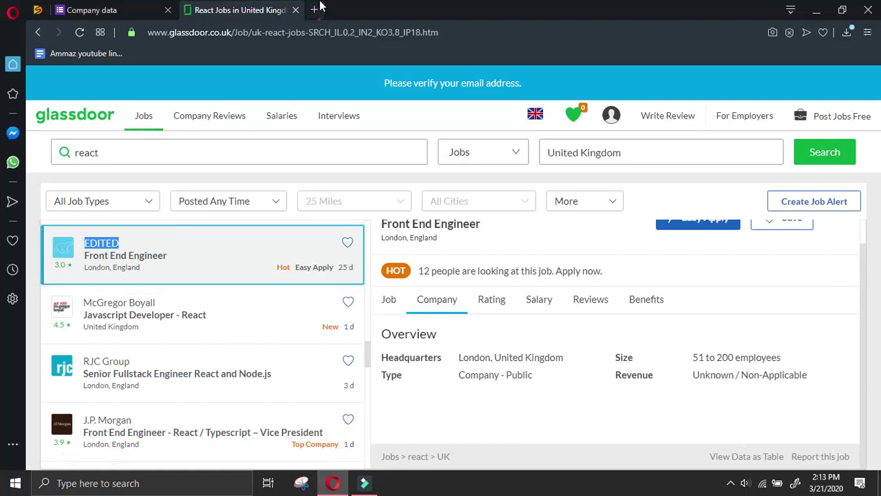
# Search Google for 'EDITED linkedin' in a new tab and open the EDITED LinkedIn result
pyautogui.click(314, 9)
pyautogui.hotkey('ctrl', 'v')
pyautogui.write('linkedi')
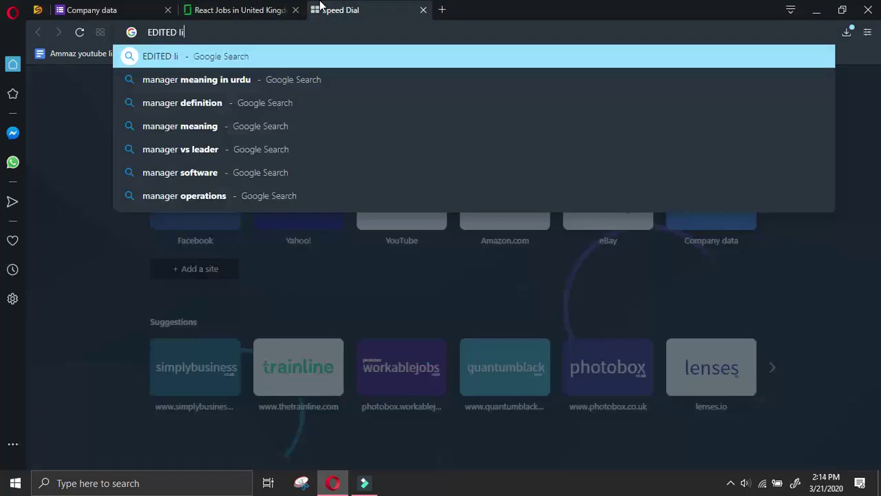
pyautogui.write('n')
pyautogui.press('Return')
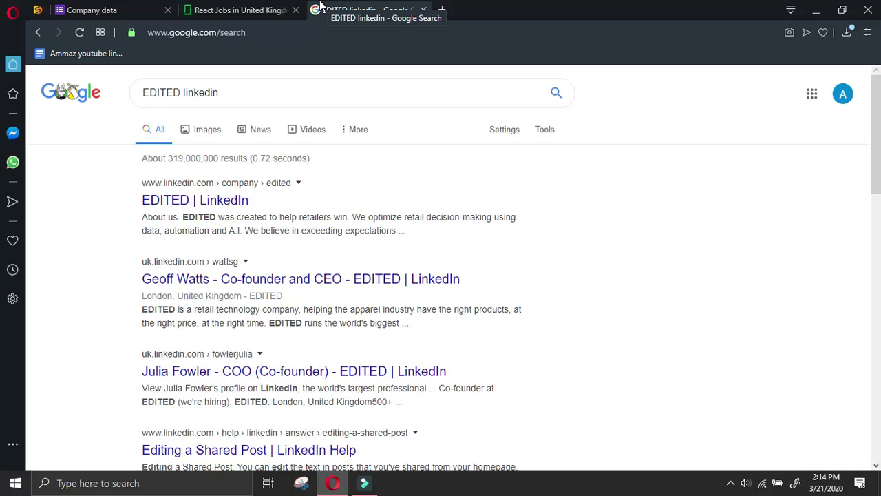
pyautogui.click(180, 204)
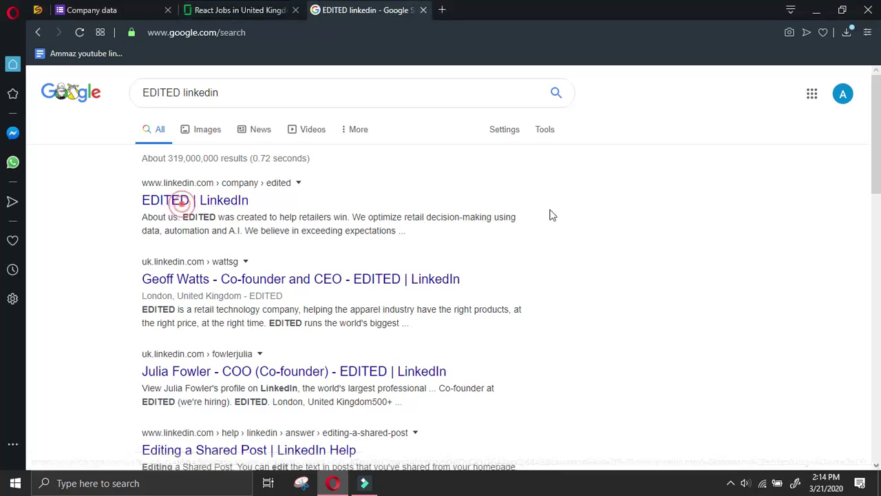
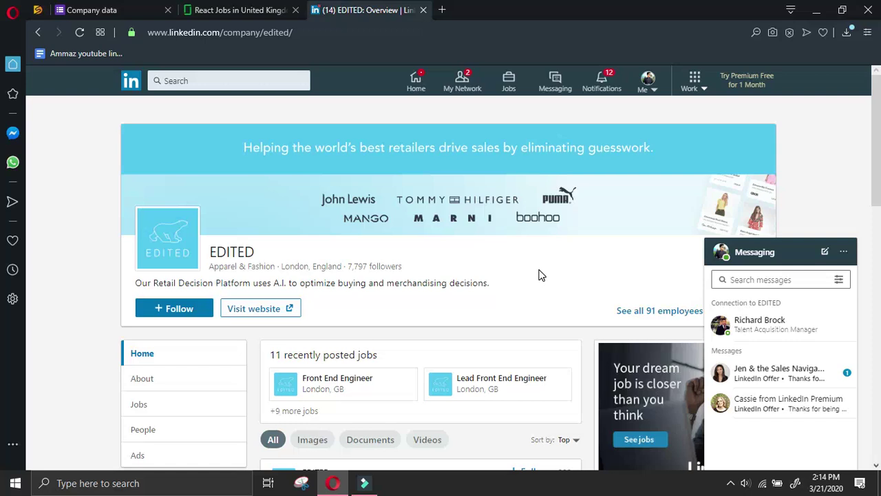
# Open EDITED's website in a new tab and view its LinkedIn People page
pyautogui.scroll(-2, 540, 273)
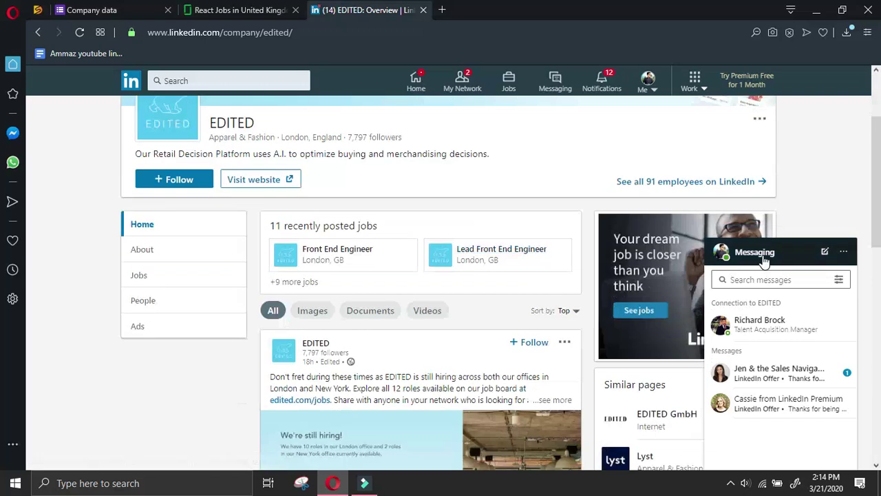
pyautogui.click(762, 257)
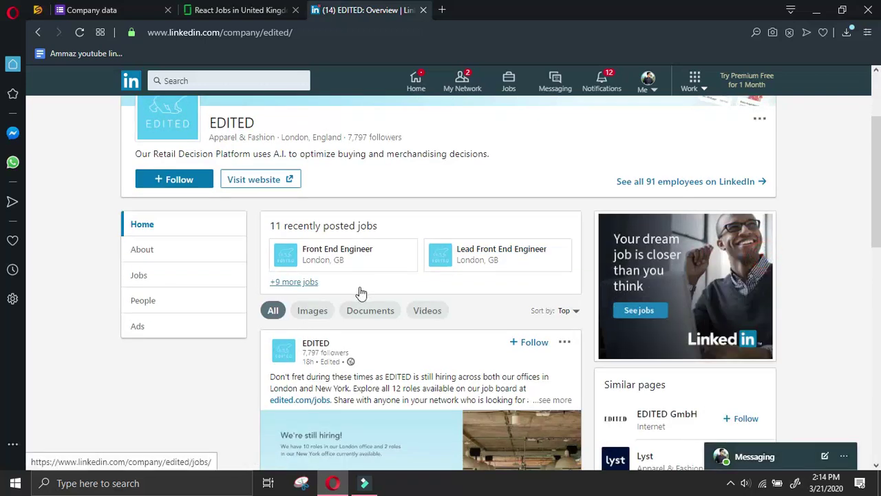
pyautogui.click(272, 179)
pyautogui.click(365, 9)
pyautogui.click(191, 299)
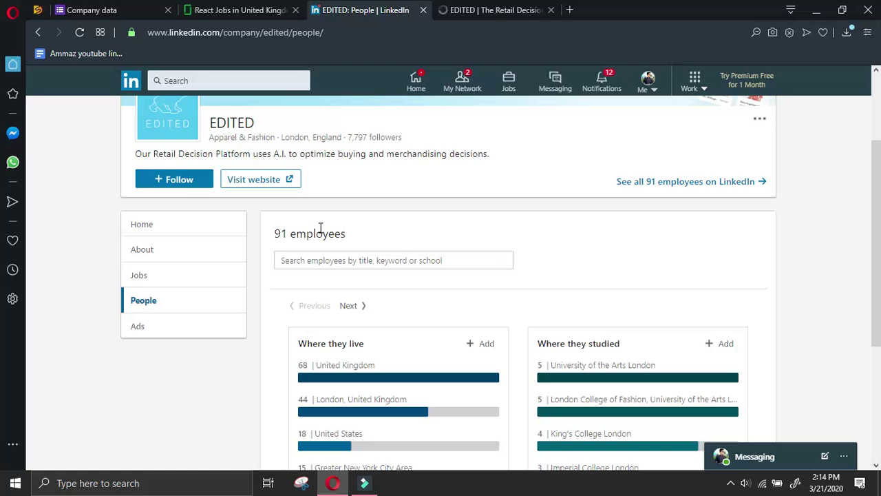
# Review the 91 EDITED employees, then switch to edited.com and select its web address
pyautogui.scroll(-2, 383, 365)
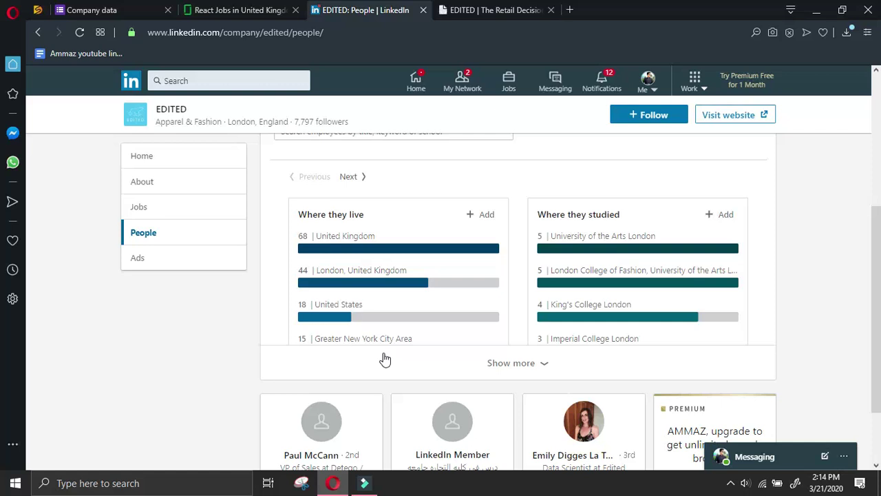
pyautogui.scroll(-1, 385, 359)
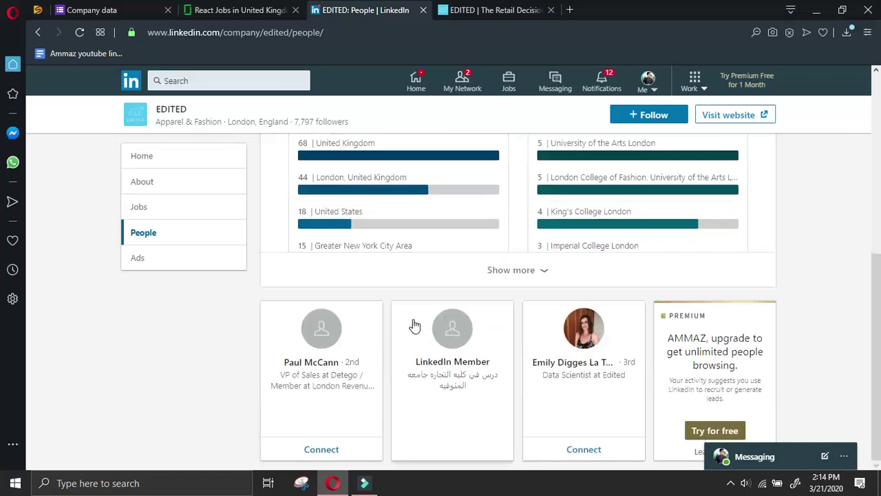
pyautogui.click(493, 10)
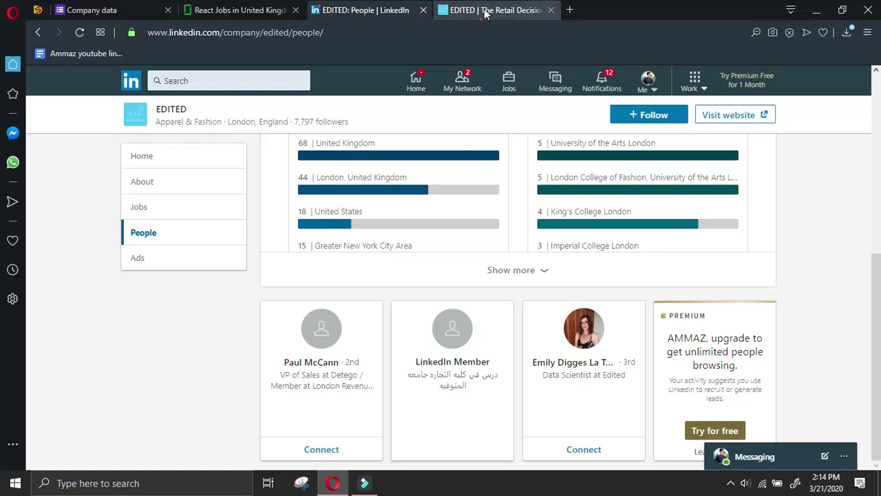
pyautogui.click(269, 33)
pyautogui.hotkey('ctrl', 'c')
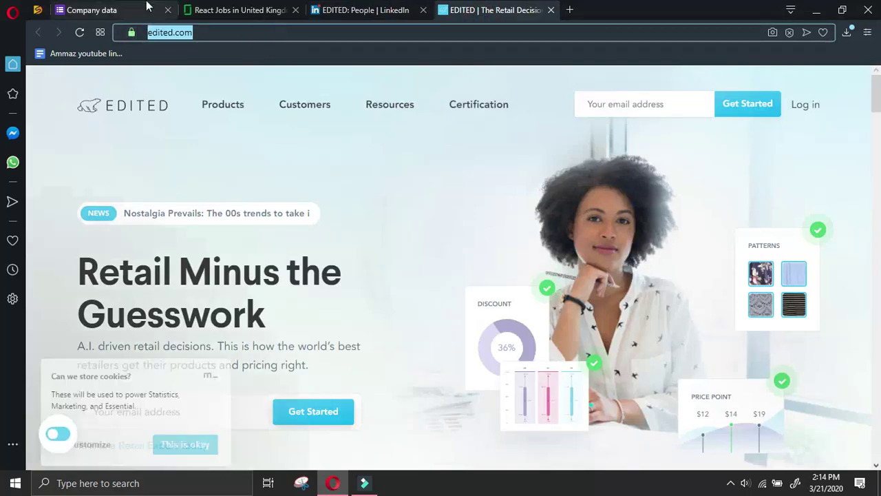
# Start another Company data response with the submitter's name and glassdoor as source
pyautogui.hotkey('ctrl', '1')
pyautogui.click(372, 165)
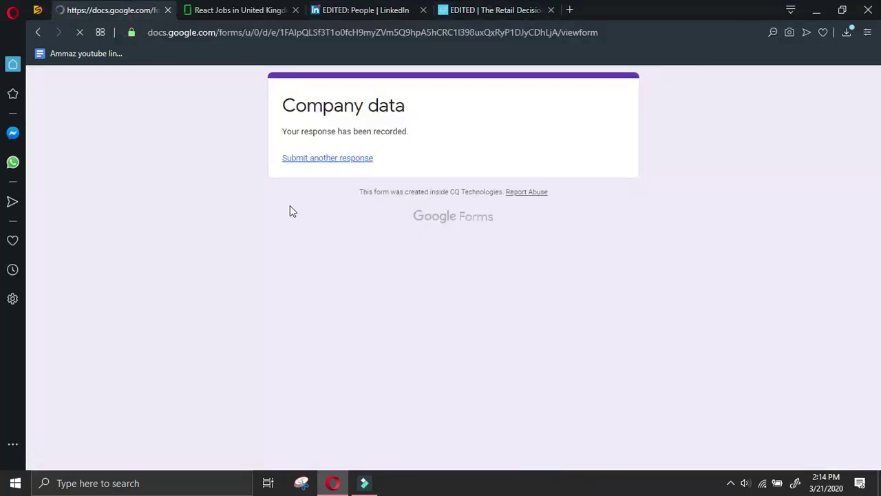
pyautogui.click(283, 198)
pyautogui.click(283, 349)
pyautogui.scroll(-7, 287, 353)
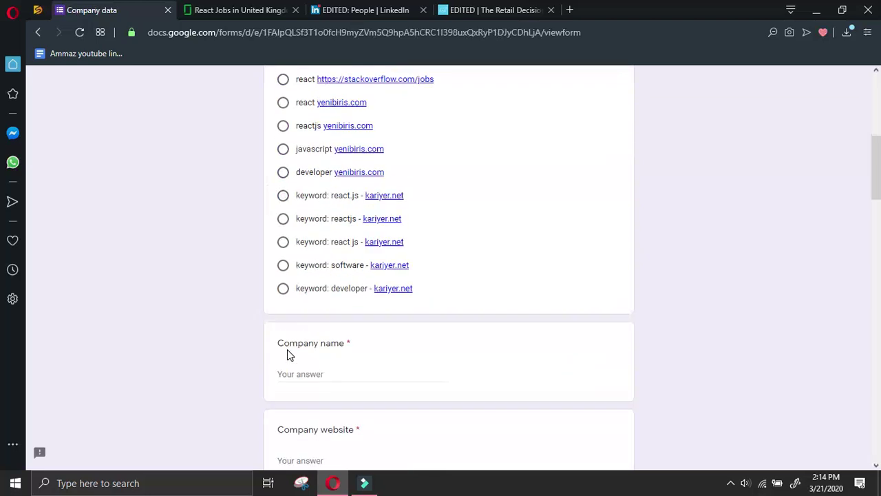
pyautogui.click(304, 329)
pyautogui.hotkey('ctrl', 'v')
pyautogui.moveTo(330, 331); pyautogui.dragTo(311, 331)
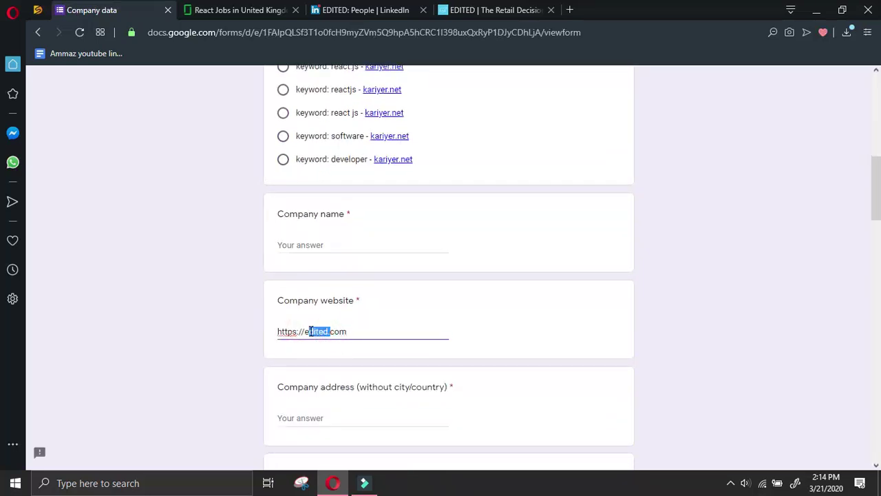
pyautogui.click(344, 245)
pyautogui.write('edited.')
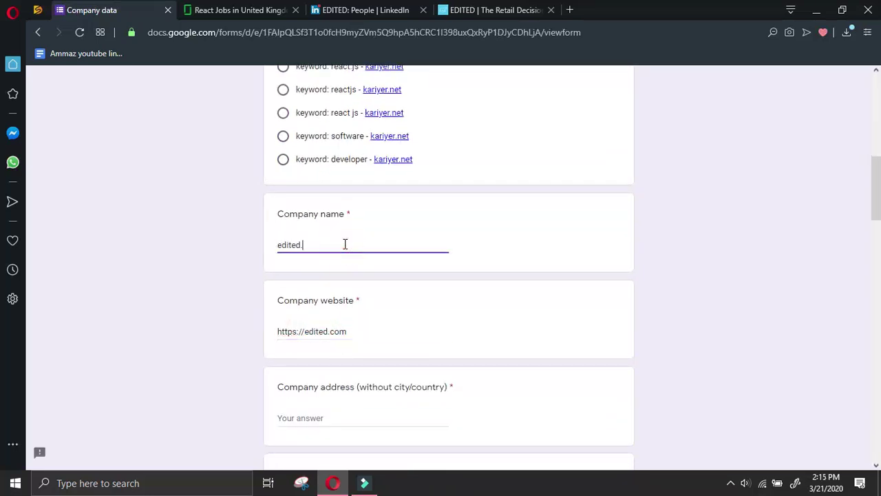
pyautogui.click(495, 10)
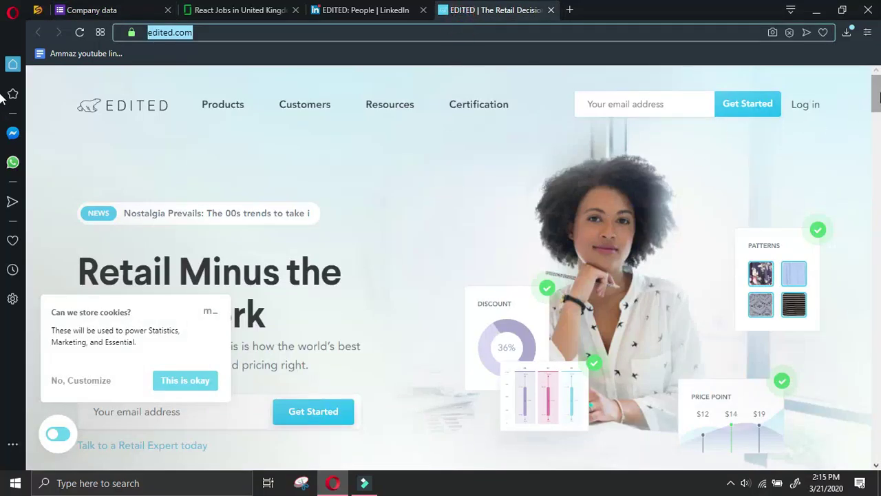
# Accept cookies on edited.com and scroll its contact page to the office list
pyautogui.scroll(-15, 869, 110)
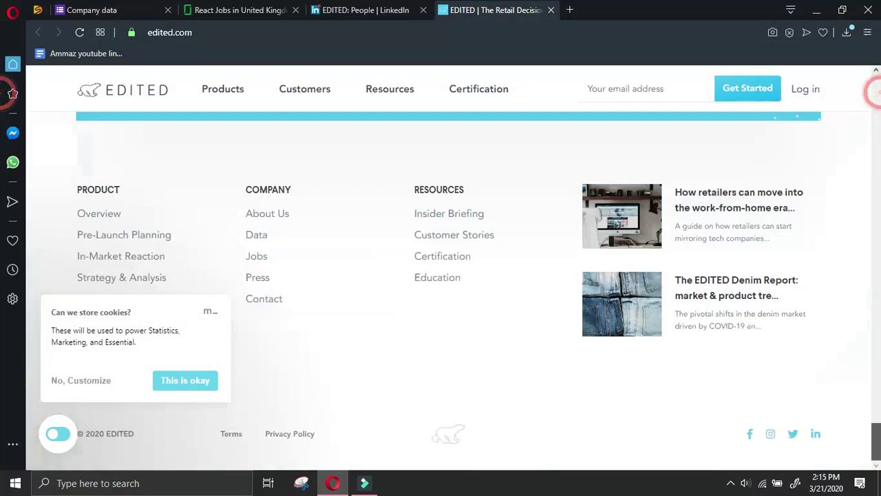
pyautogui.click(199, 382)
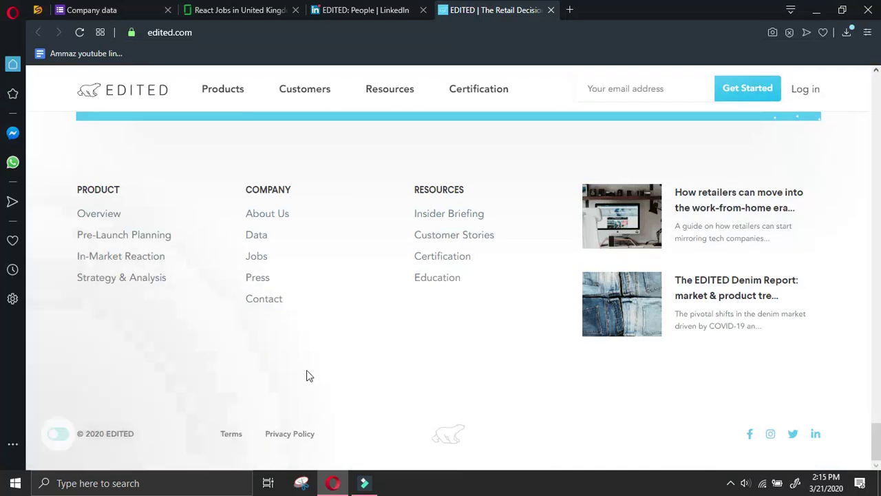
pyautogui.click(265, 300)
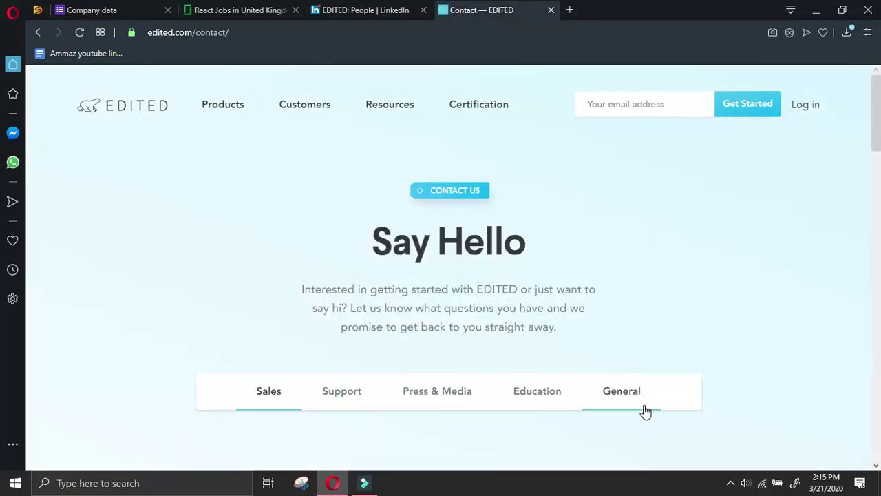
pyautogui.scroll(-2, 647, 410)
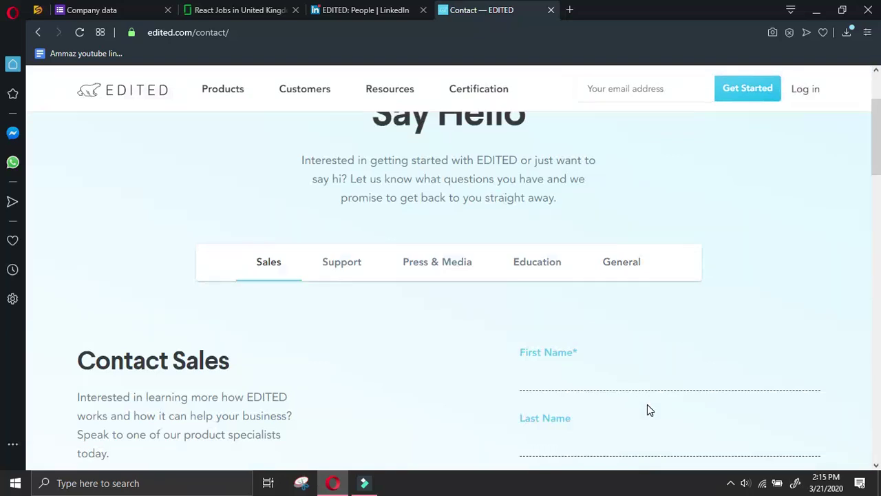
pyautogui.scroll(-4, 826, 453)
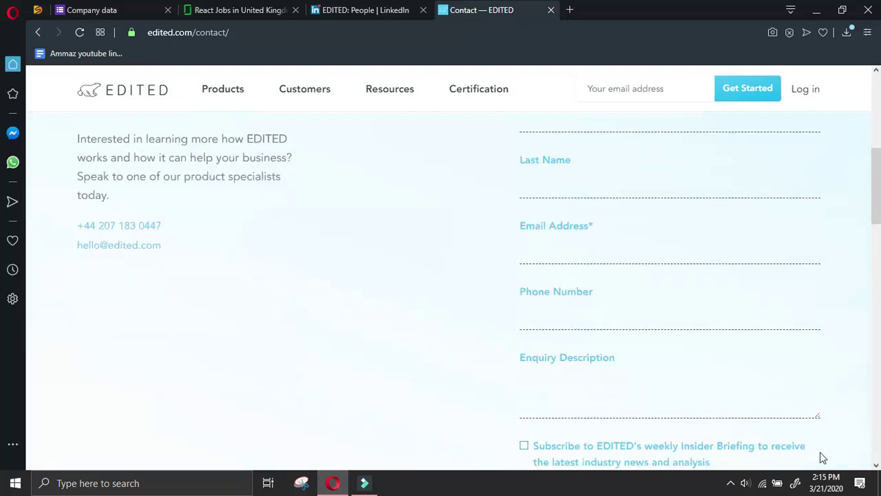
pyautogui.scroll(-4, 502, 423)
pyautogui.scroll(10, 205, 334)
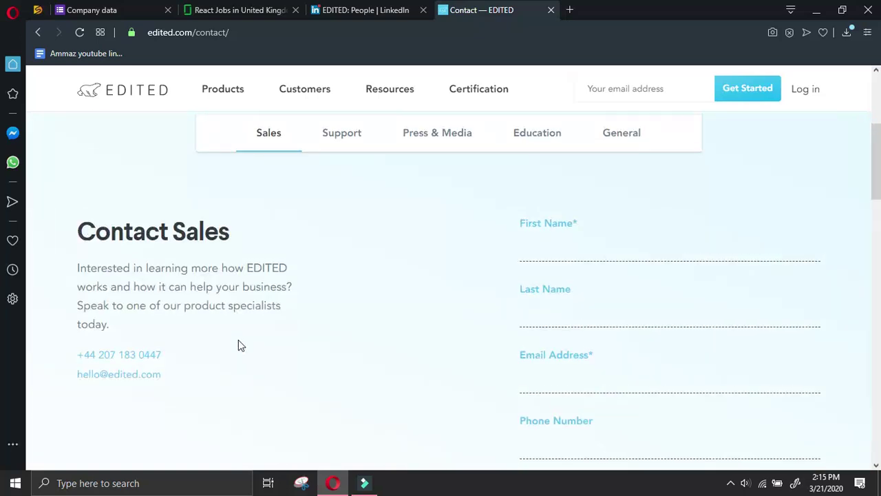
pyautogui.scroll(-10, 246, 338)
pyautogui.scroll(4, 247, 334)
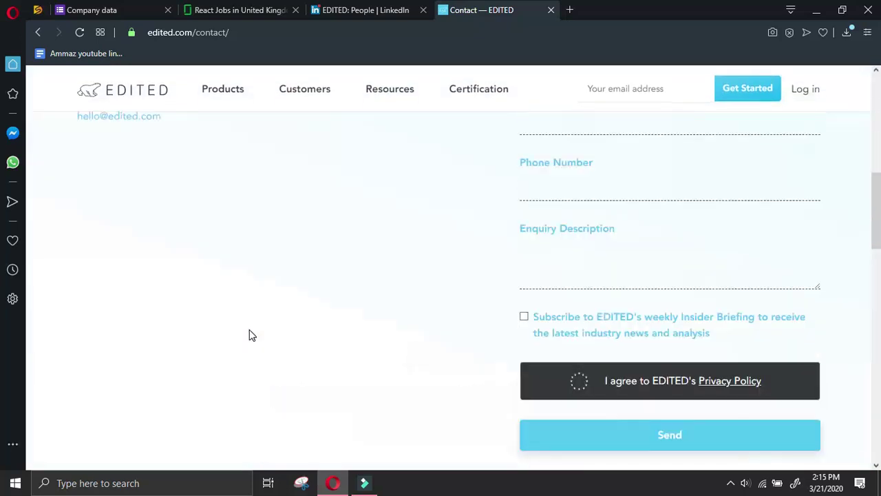
pyautogui.scroll(-8, 249, 335)
pyautogui.scroll(-2, 249, 335)
# Copy the London office address and return to the Company data form
pyautogui.click(203, 300)
pyautogui.moveTo(203, 300); pyautogui.dragTo(265, 311)
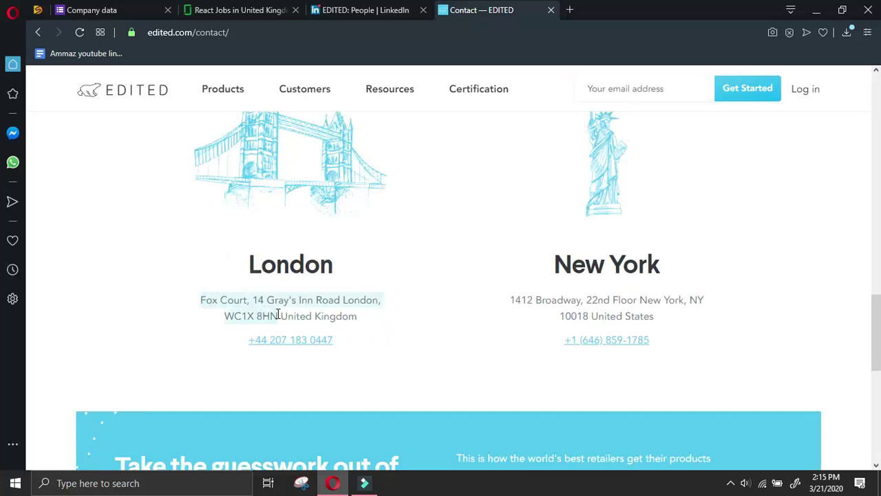
pyautogui.hotkey('ctrl', 'c')
pyautogui.click(90, 10)
# Fill Company address with the London address and move 'London' into Company city
pyautogui.scroll(-2, 370, 299)
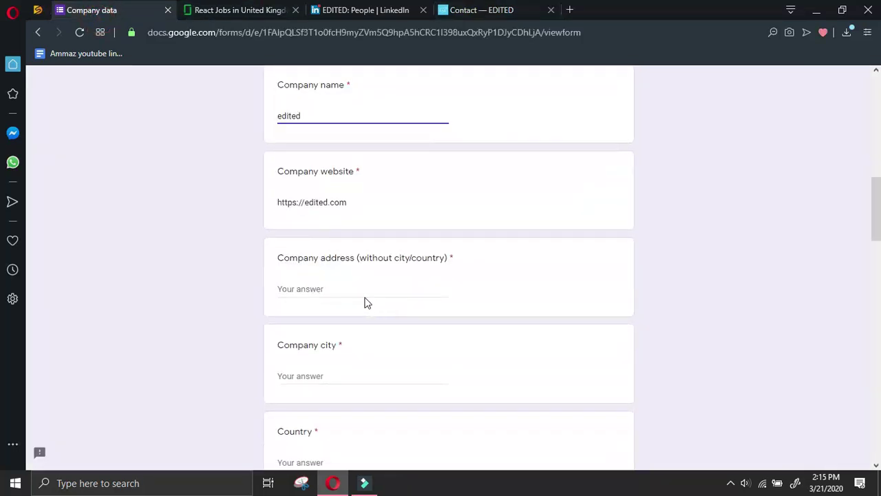
pyautogui.click(363, 289)
pyautogui.hotkey('ctrl', 'v')
pyautogui.doubleClick(406, 289)
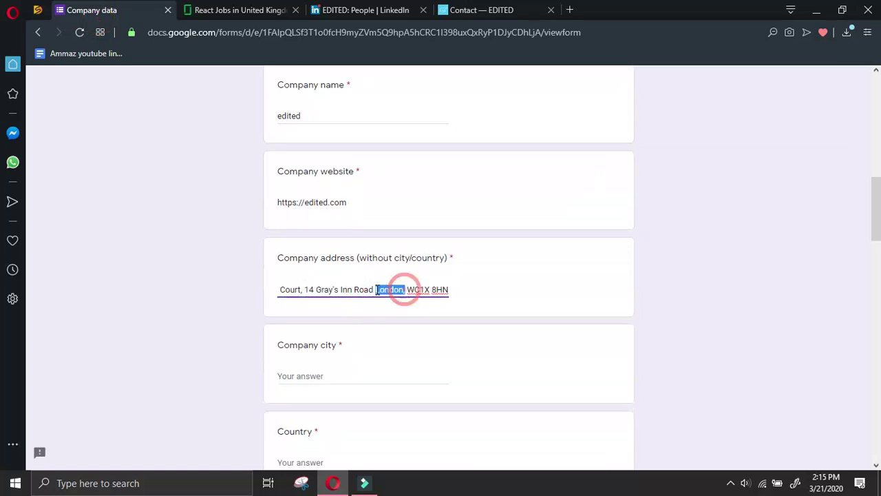
pyautogui.press('BackSpace')
pyautogui.click(362, 373)
pyautogui.hotkey('ctrl', 'v')
# Enter UK as the country after copying the New York office address and phone
pyautogui.scroll(-2, 359, 377)
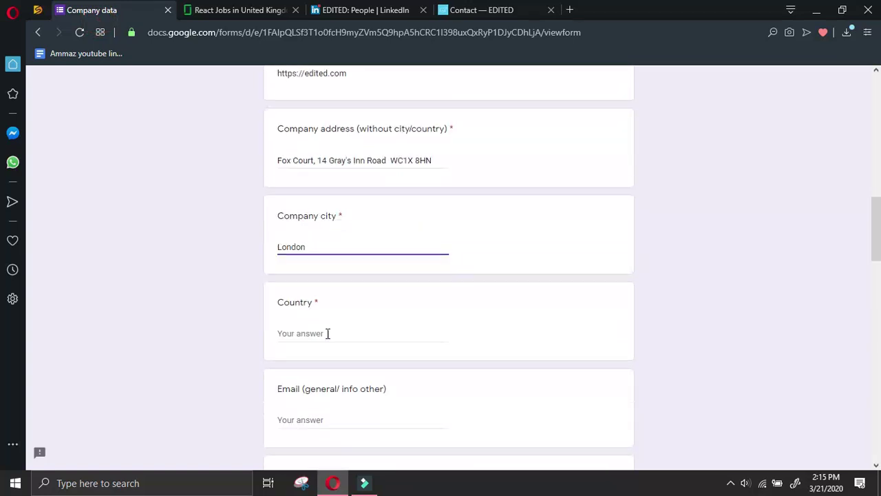
pyautogui.click(328, 330)
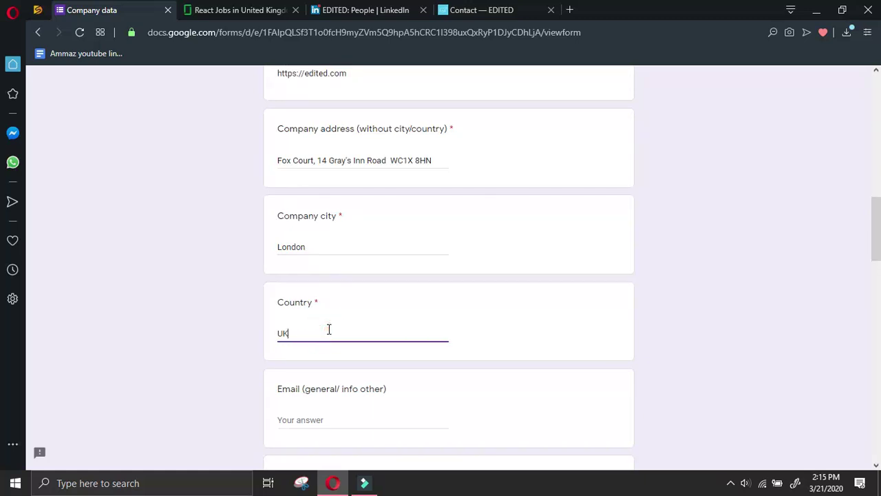
pyautogui.click(512, 12)
pyautogui.click(490, 284)
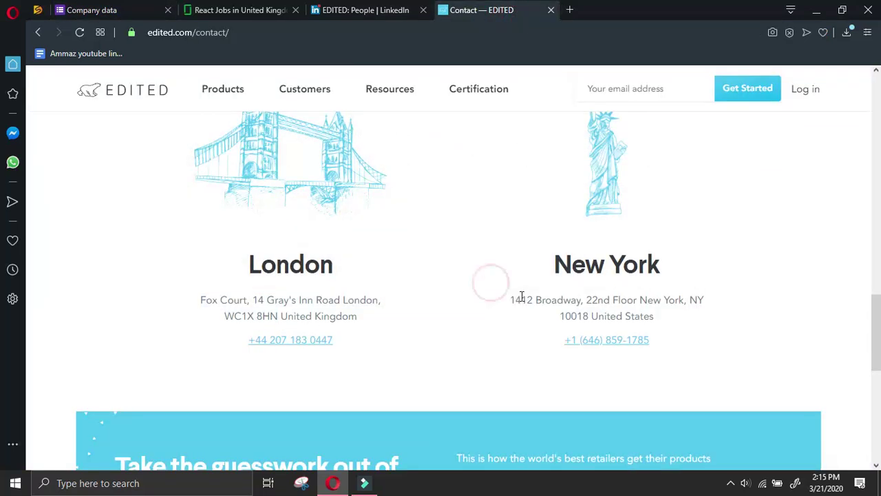
pyautogui.moveTo(512, 299); pyautogui.dragTo(698, 340)
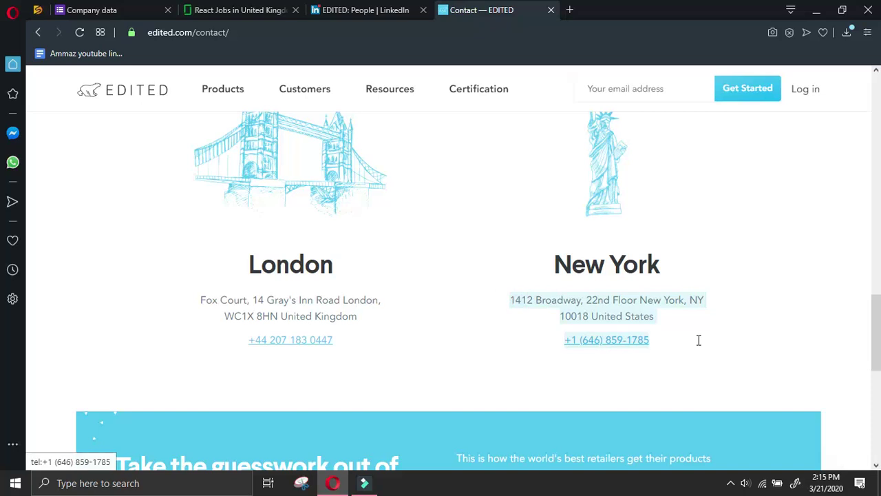
pyautogui.click(142, 6)
pyautogui.write('UK')
# Paste the New York address and phone into All other details, removing the blank line
pyautogui.moveTo(874, 234); pyautogui.dragTo(874, 440)
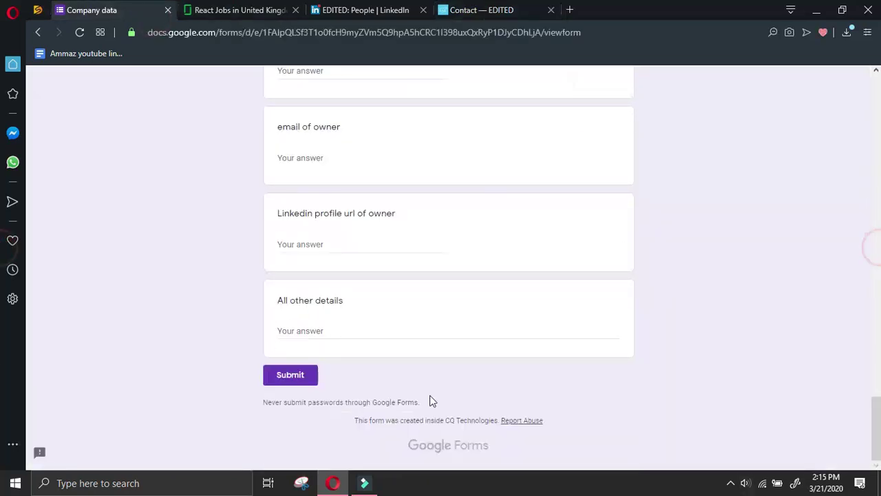
pyautogui.click(368, 334)
pyautogui.hotkey('ctrl', 'v')
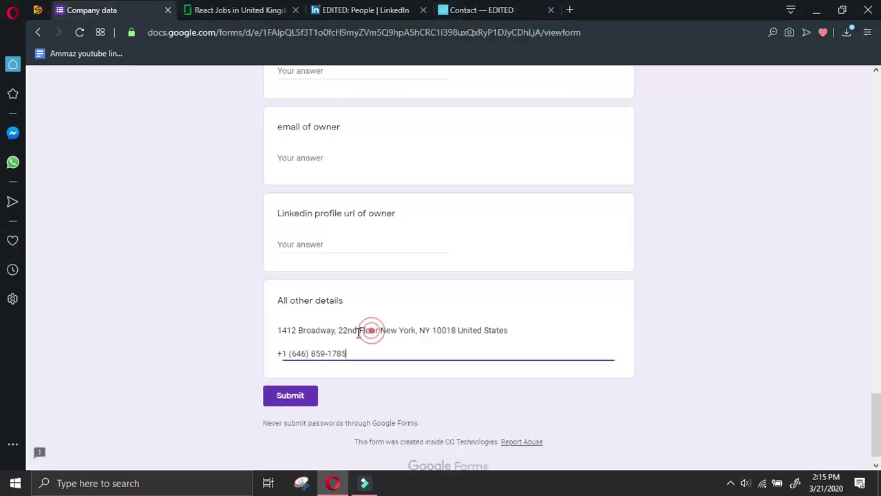
pyautogui.moveTo(276, 354); pyautogui.dragTo(283, 354)
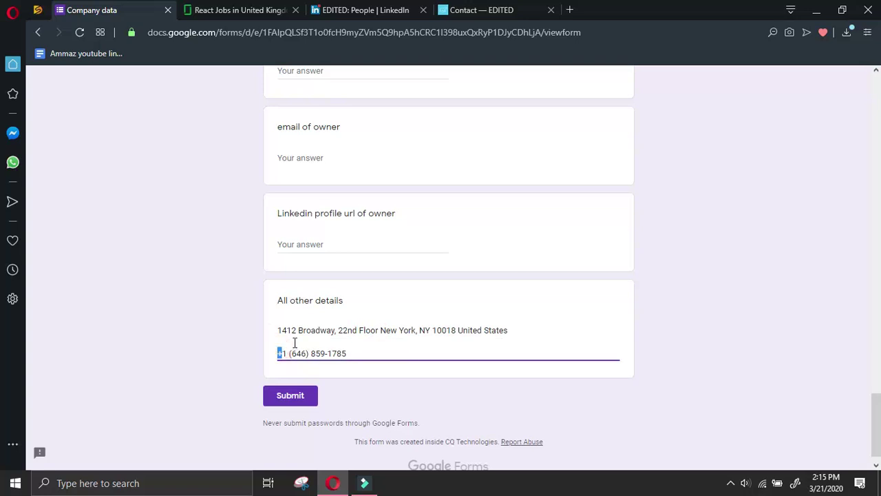
pyautogui.press('BackSpace')
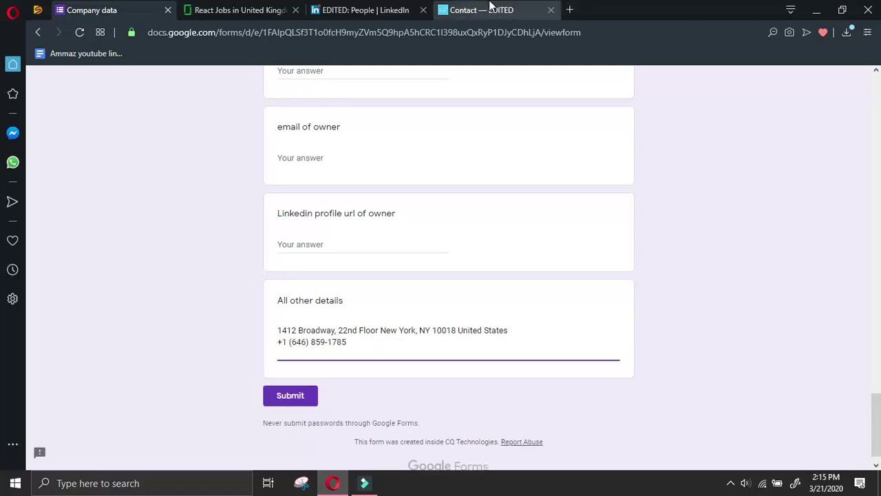
# Select the London office phone number on EDITED's contact page
pyautogui.click(541, 9)
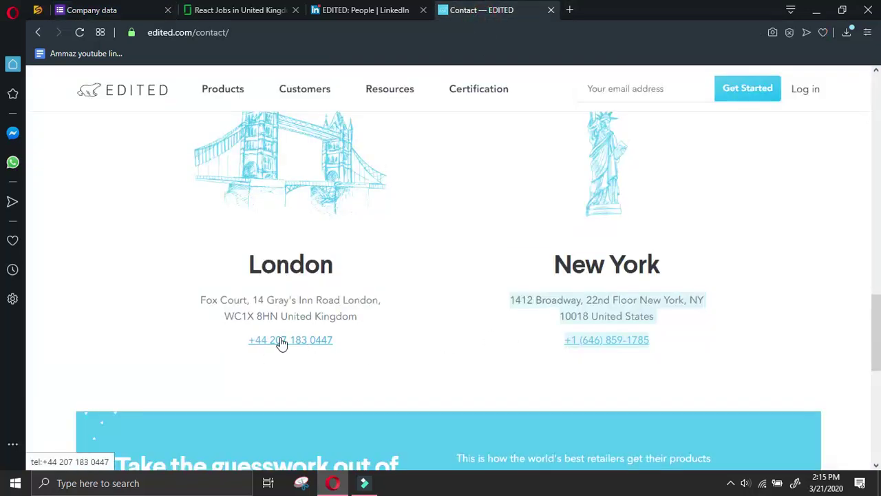
pyautogui.moveTo(351, 348); pyautogui.dragTo(234, 341)
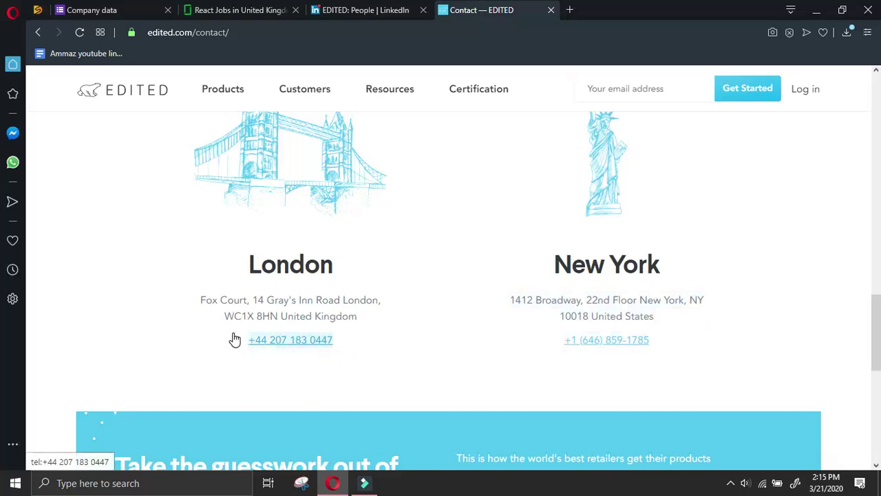
pyautogui.click(117, 8)
pyautogui.scroll(10, 360, 297)
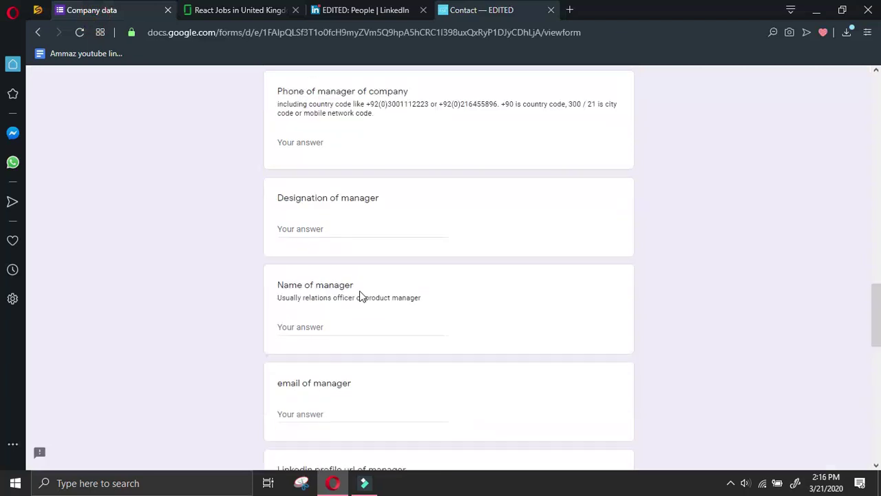
pyautogui.scroll(4, 344, 330)
pyautogui.click(346, 406)
pyautogui.click(475, 10)
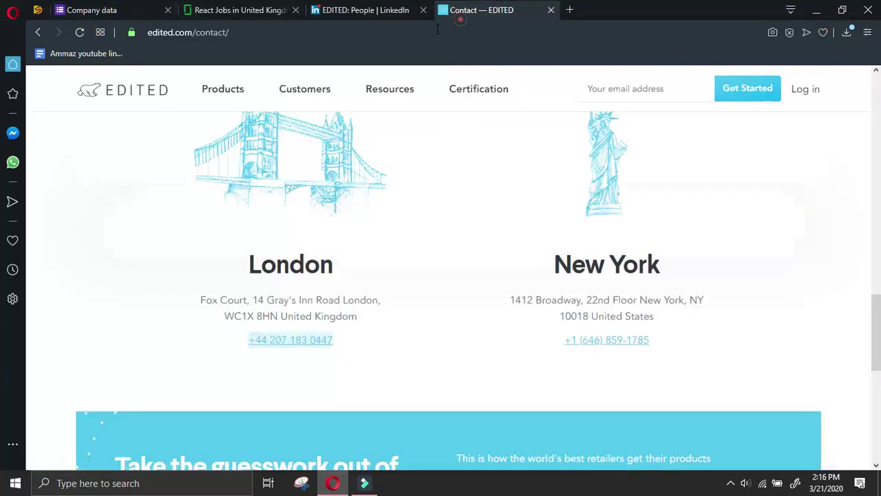
pyautogui.scroll(15, 359, 181)
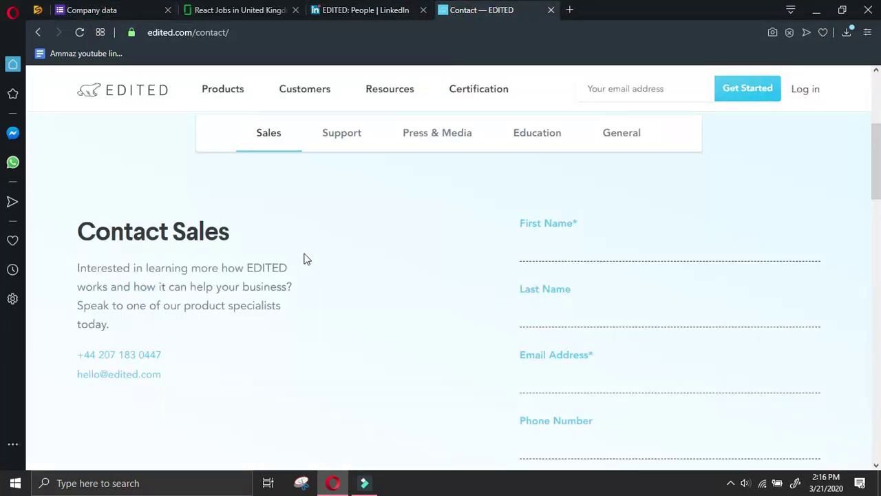
# Copy EDITED's contact e-mail address and paste it into the form's Email field
pyautogui.rightClick(146, 379)
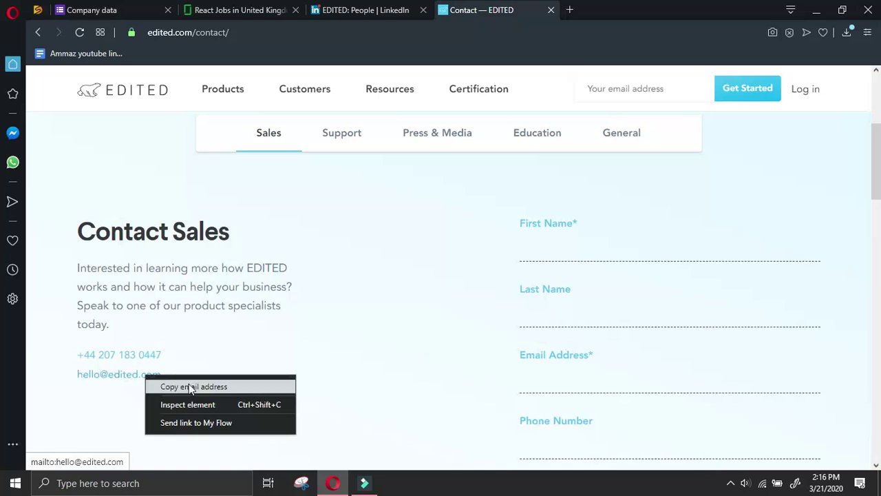
pyautogui.click(189, 385)
pyautogui.click(103, 10)
pyautogui.click(339, 321)
pyautogui.hotkey('ctrl', 'v')
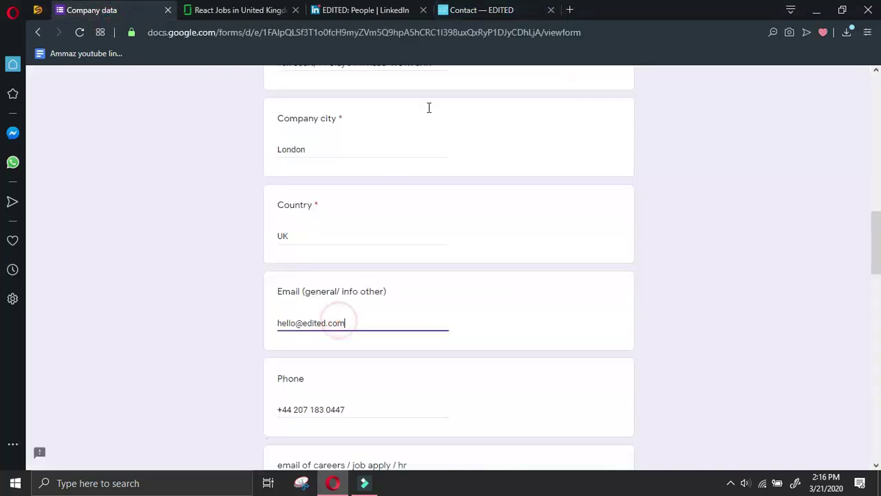
# Open EDITED's Press page, then start a new-tab search for 'manager at EDITED linkedin'
pyautogui.click(481, 9)
pyautogui.scroll(4, 364, 240)
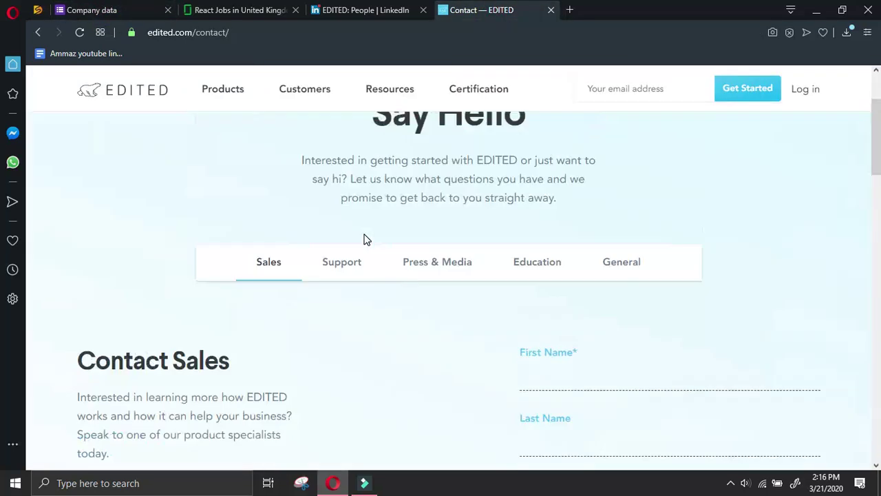
pyautogui.scroll(-7, 371, 238)
pyautogui.scroll(-10, 372, 235)
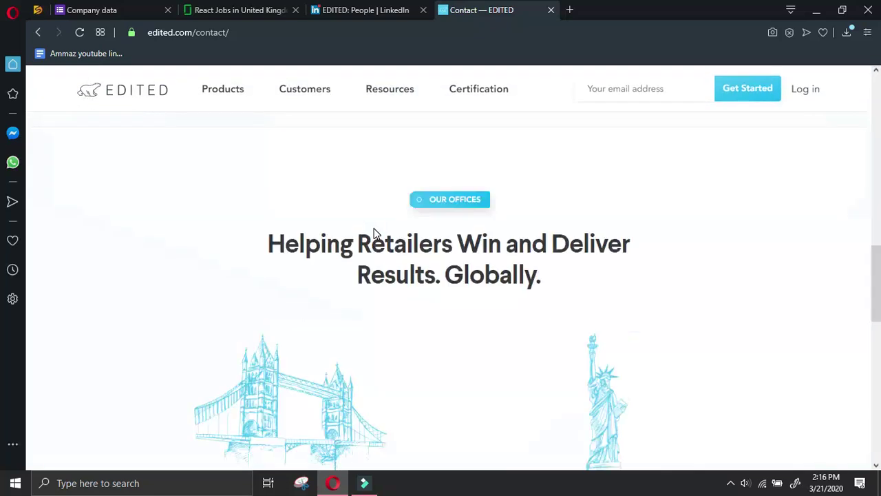
pyautogui.scroll(-5, 396, 230)
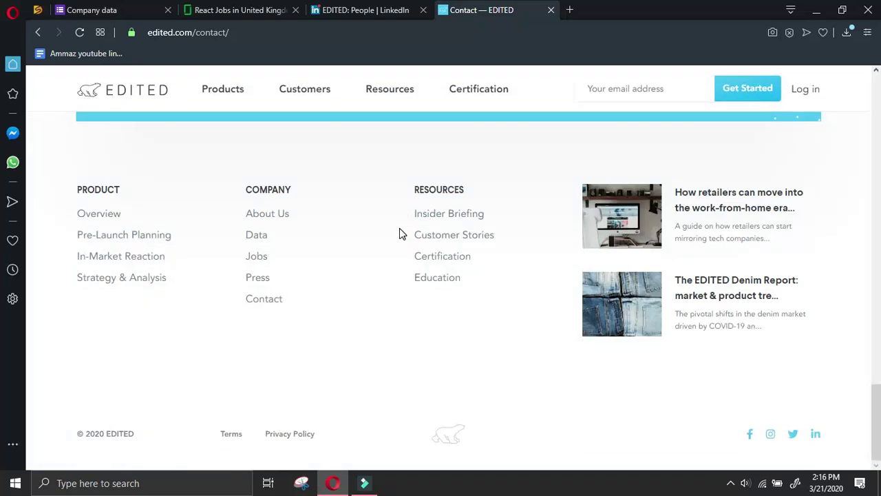
pyautogui.click(262, 282)
pyautogui.hotkey('ctrl', 'Tab')
pyautogui.moveTo(226, 108); pyautogui.dragTo(160, 108)
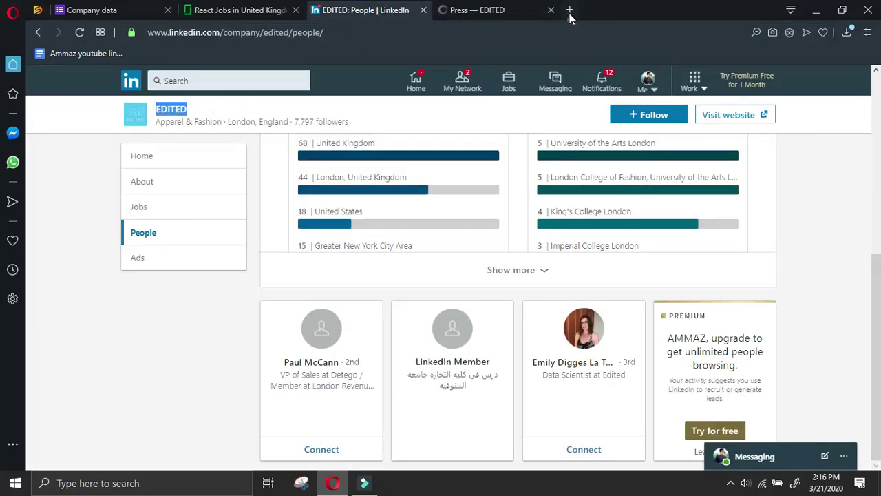
pyautogui.click(569, 10)
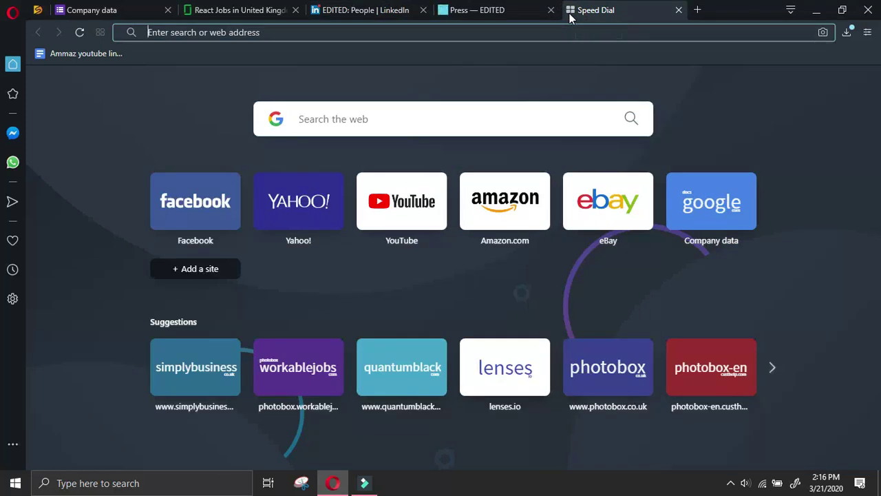
pyautogui.write('manager')
pyautogui.write(' at EDITED linke')
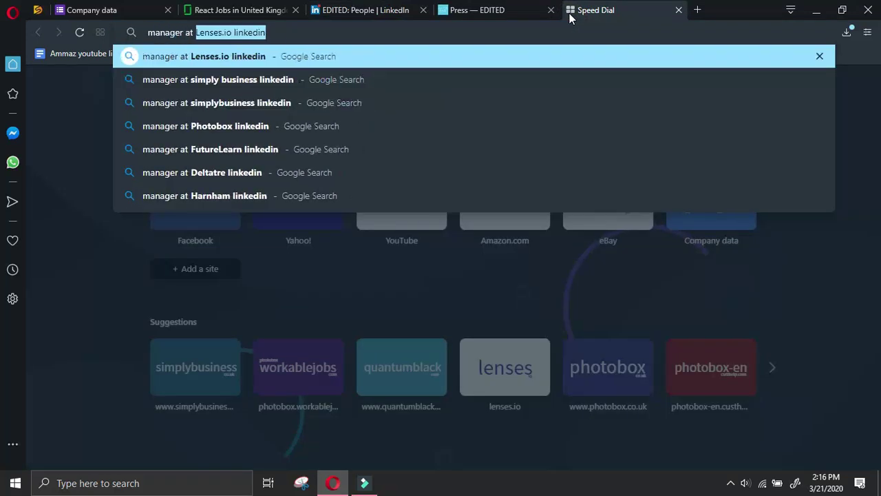
pyautogui.write('din')
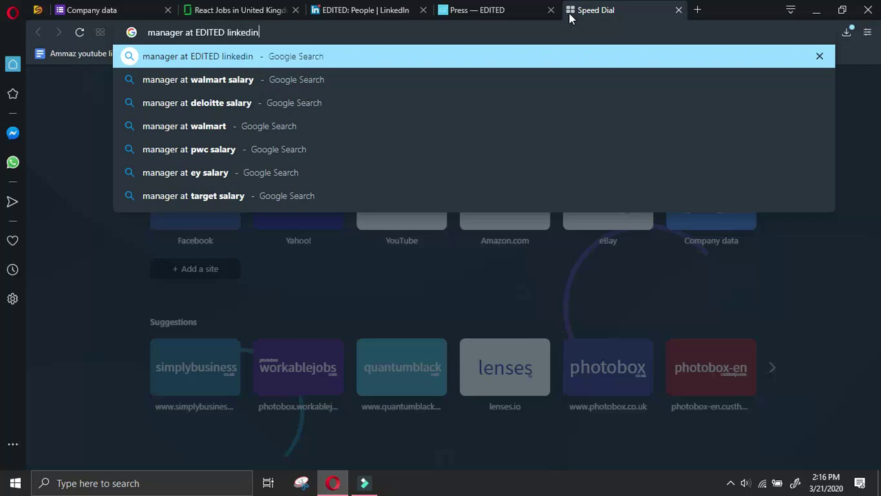
# Search 'manager at EDITED linkedin', refine it to 'ceo at EDITED linkedin', and open the CEO's profile
pyautogui.press('Return')
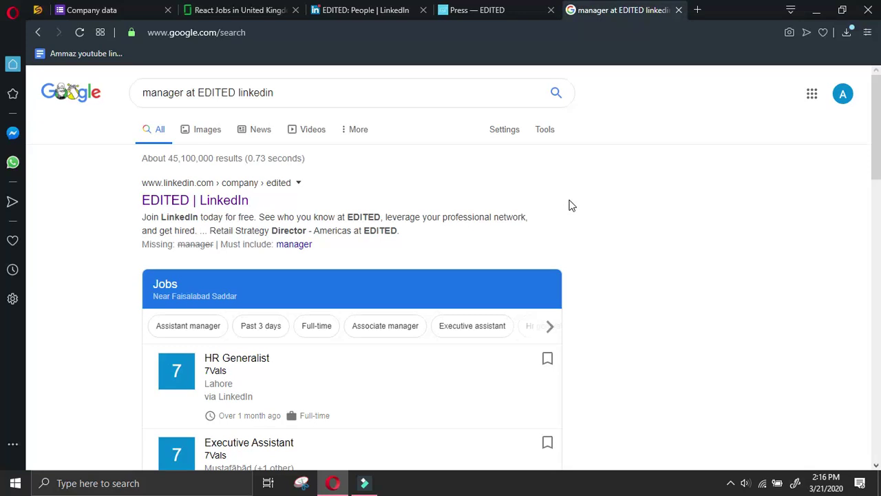
pyautogui.scroll(-5, 571, 205)
pyautogui.scroll(5, 571, 202)
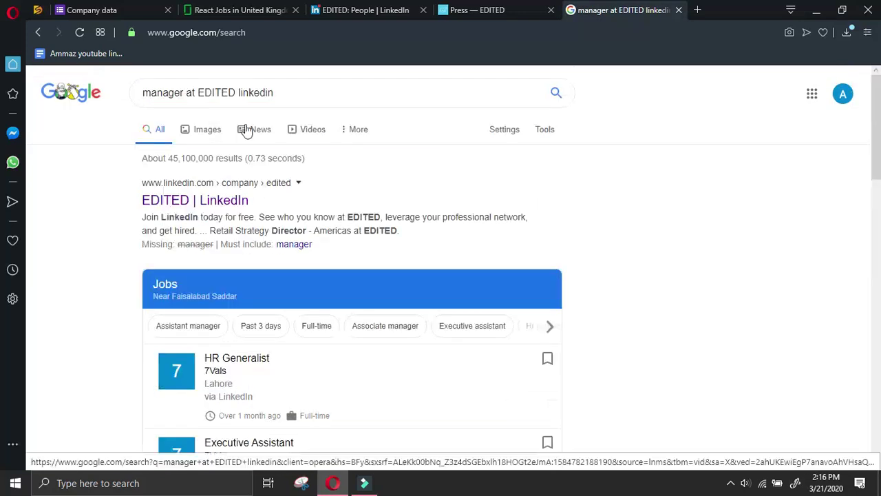
pyautogui.scroll(-10, 440, 207)
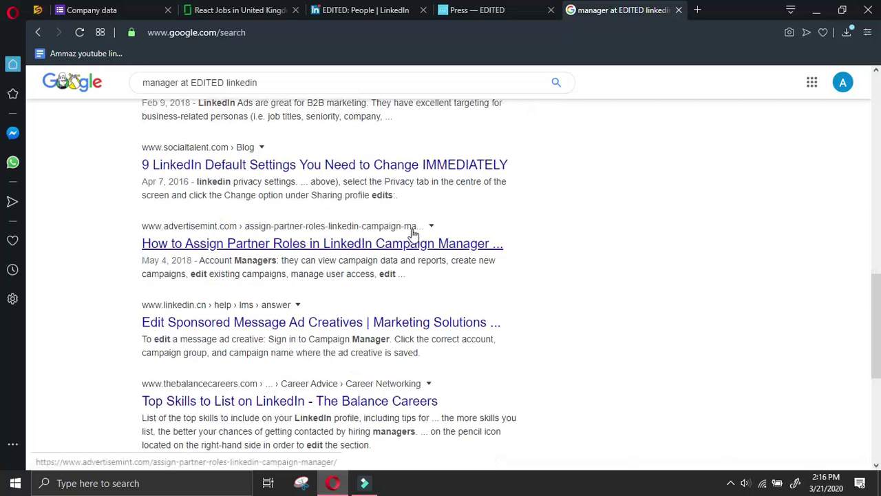
pyautogui.scroll(10, 289, 172)
pyautogui.doubleClick(185, 93)
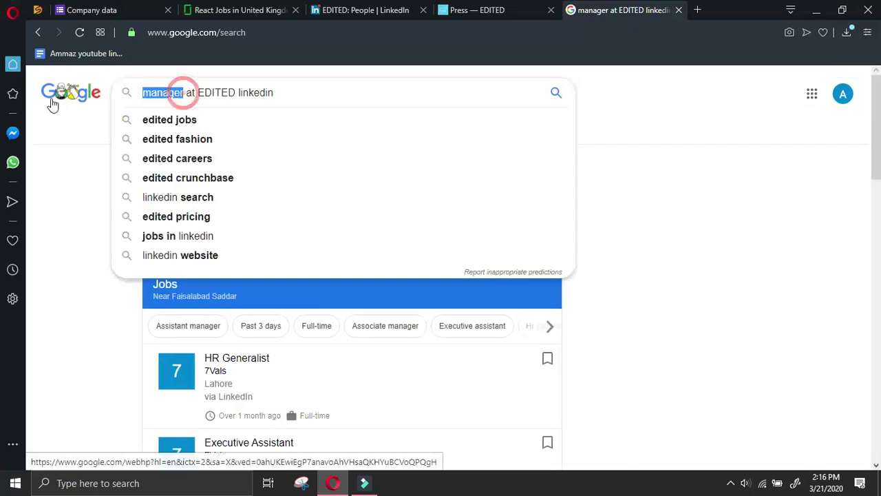
pyautogui.write('ceo')
pyautogui.press('Return')
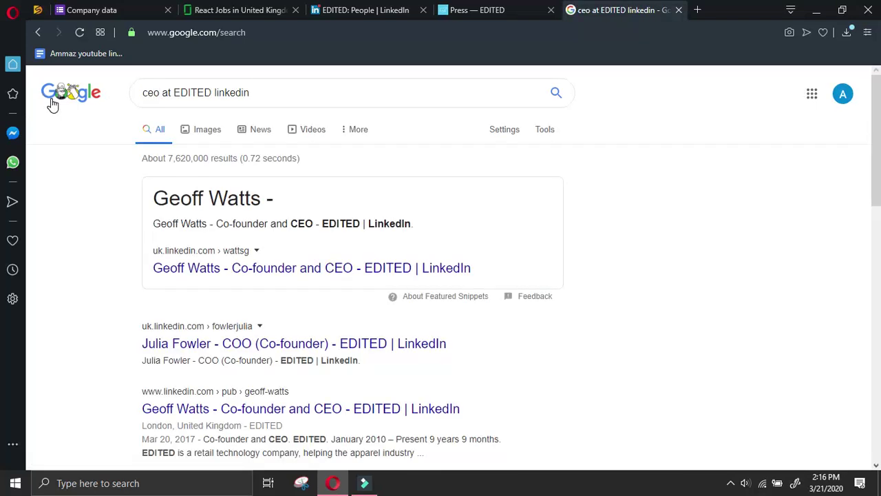
pyautogui.scroll(-2, 43, 317)
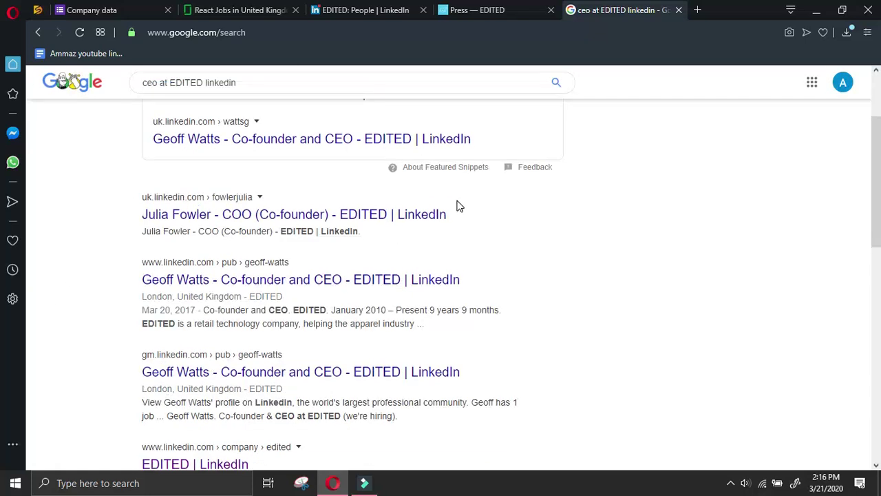
pyautogui.click(411, 144)
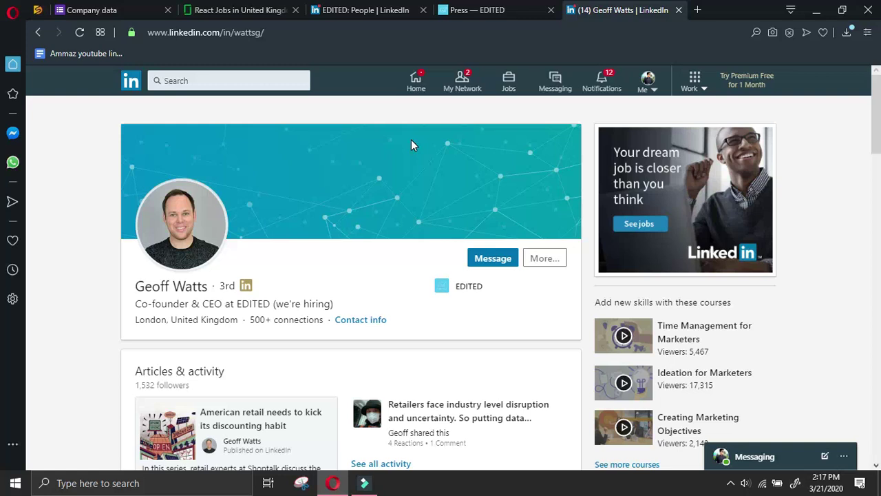
# Send EDITED's co-founder and CEO a LinkedIn connection invitation
pyautogui.scroll(-2, 407, 161)
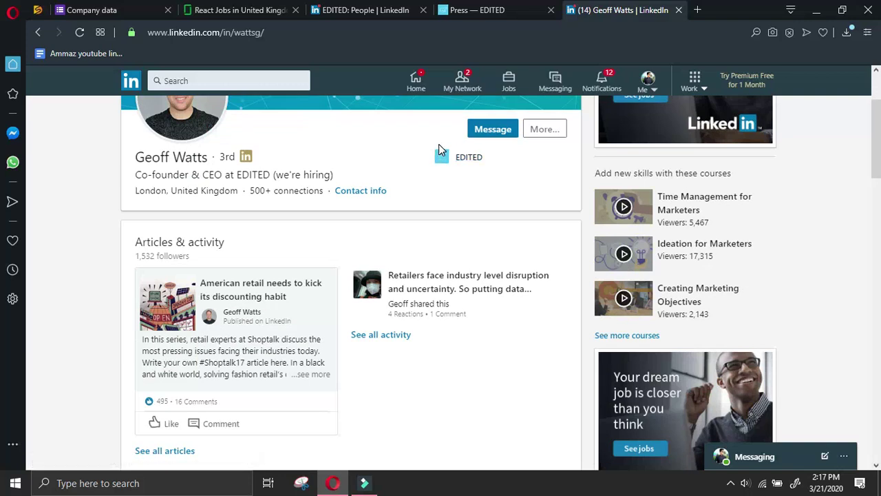
pyautogui.scroll(2, 413, 198)
pyautogui.click(537, 256)
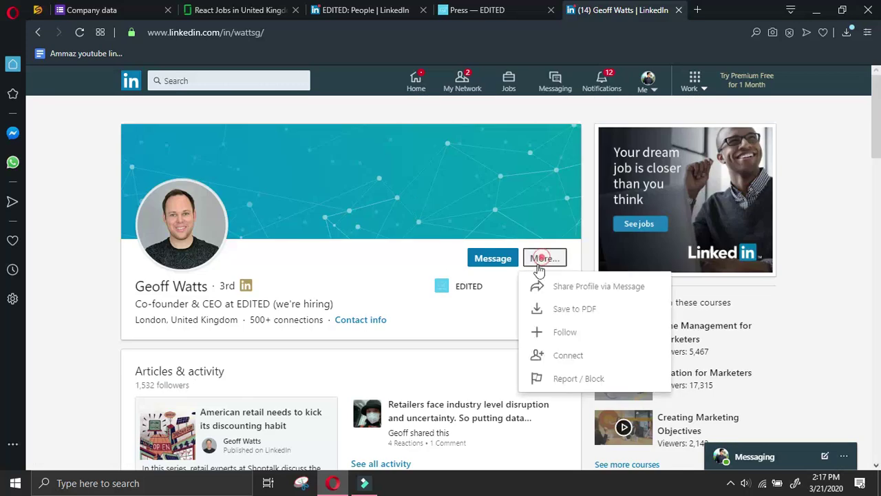
pyautogui.click(571, 355)
pyautogui.click(576, 195)
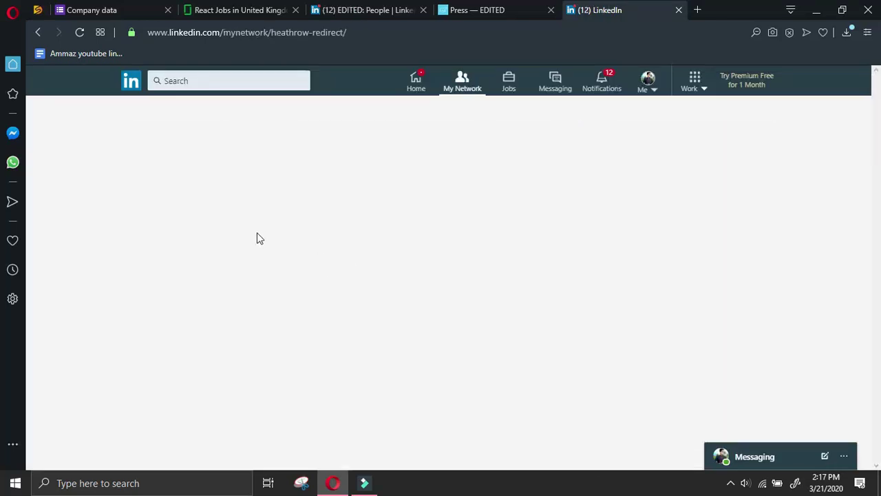
# Copy the CEO's name from his profile and scroll the form to the owner fields
pyautogui.click(321, 138)
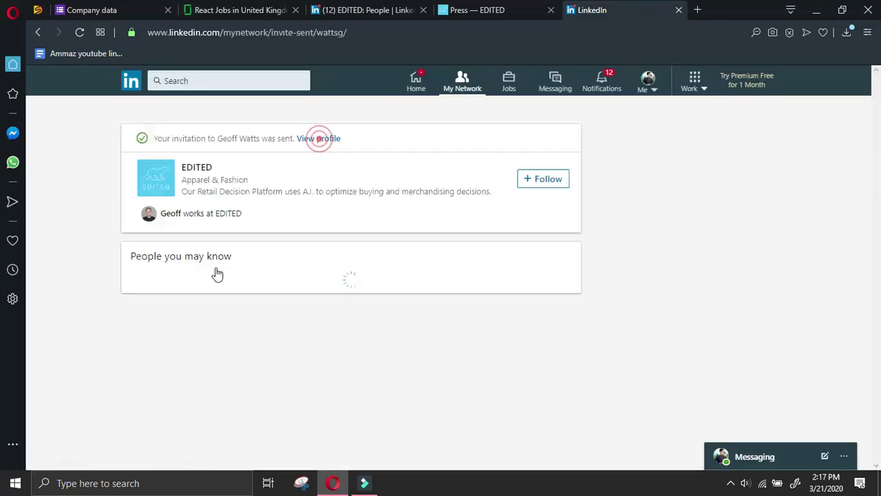
pyautogui.moveTo(135, 287); pyautogui.dragTo(214, 288)
pyautogui.hotkey('ctrl', 'c')
pyautogui.click(236, 10)
pyautogui.click(118, 8)
pyautogui.scroll(-3, 352, 296)
pyautogui.scroll(-5, 352, 303)
pyautogui.scroll(-4, 326, 386)
# Paste the CEO's name into Name of owner, then copy his LinkedIn profile URL
pyautogui.click(325, 366)
pyautogui.hotkey('ctrl', 'v')
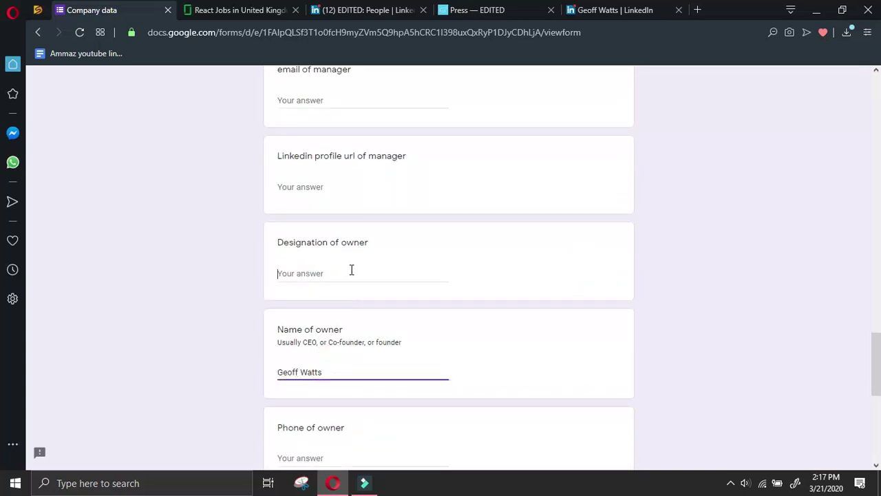
pyautogui.click(350, 271)
pyautogui.click(614, 9)
pyautogui.click(545, 258)
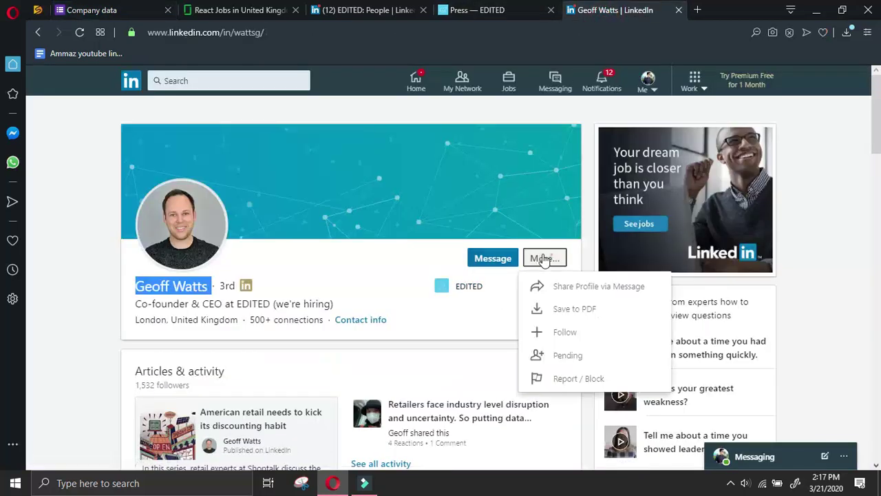
pyautogui.click(582, 287)
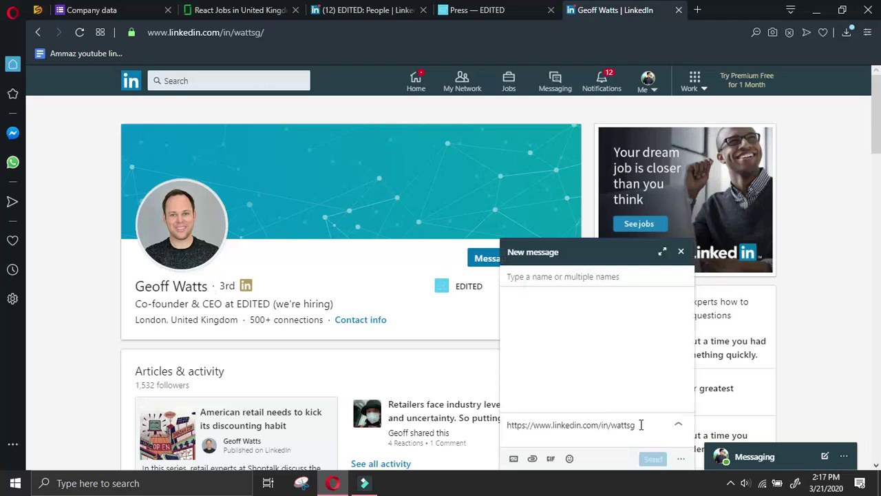
pyautogui.tripleClick(638, 424)
pyautogui.hotkey('ctrl', 'c')
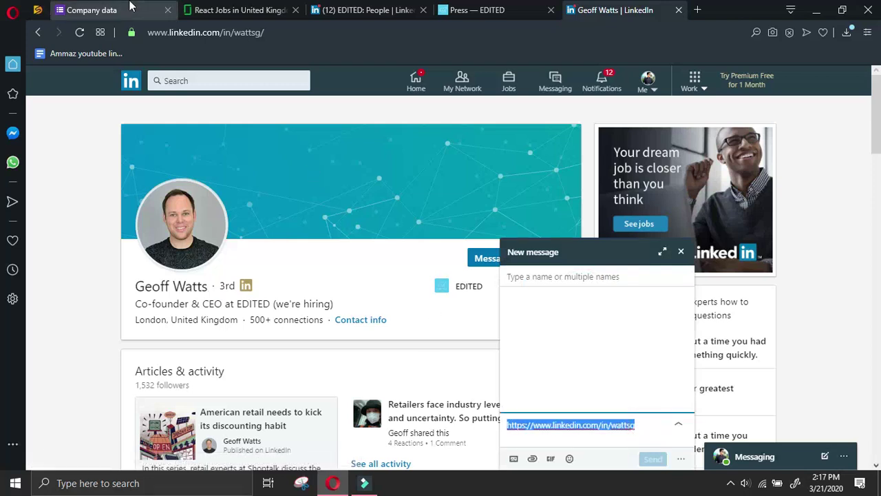
pyautogui.click(103, 10)
# Paste the CEO's profile URL into the owner's LinkedIn profile url field
pyautogui.scroll(-2, 309, 164)
pyautogui.hotkey('ctrl', 'v')
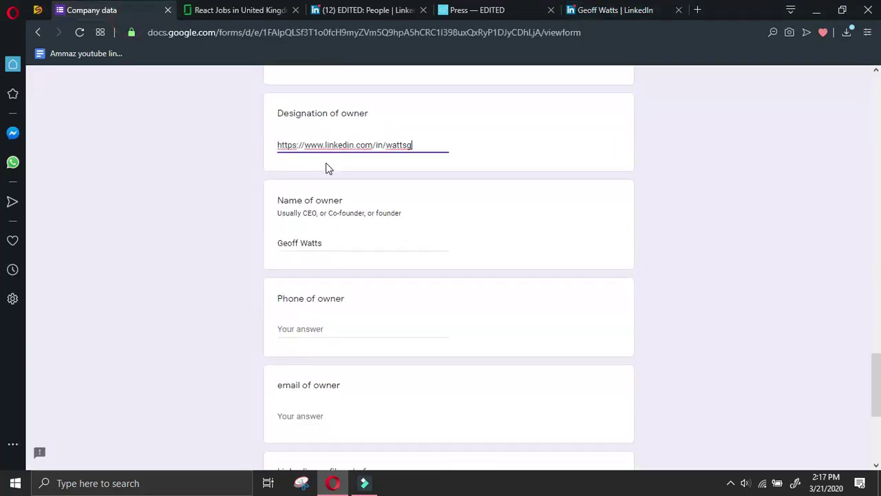
pyautogui.scroll(2, 329, 180)
pyautogui.click(329, 183)
pyautogui.scroll(-2, 327, 289)
pyautogui.click(330, 329)
pyautogui.scroll(-2, 330, 344)
pyautogui.click(330, 372)
pyautogui.hotkey('ctrl', 'v')
# Overwrite Designation of owner with CEO and go back to the CEO search results
pyautogui.scroll(6, 340, 358)
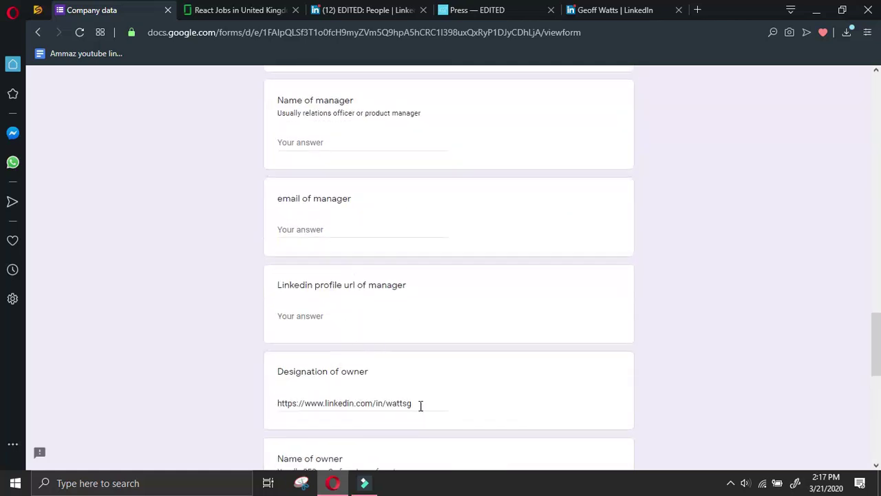
pyautogui.moveTo(424, 405); pyautogui.dragTo(188, 370)
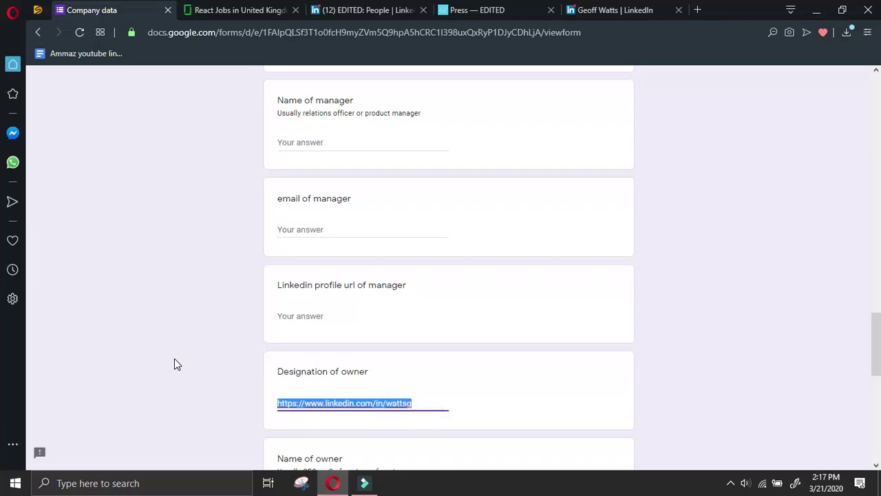
pyautogui.write('CEO')
pyautogui.click(639, 9)
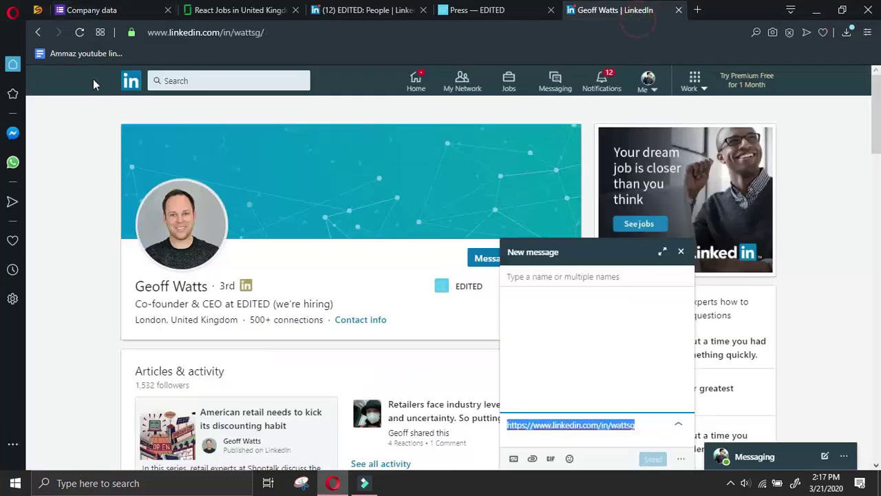
pyautogui.click(40, 33)
pyautogui.click(39, 33)
pyautogui.click(39, 32)
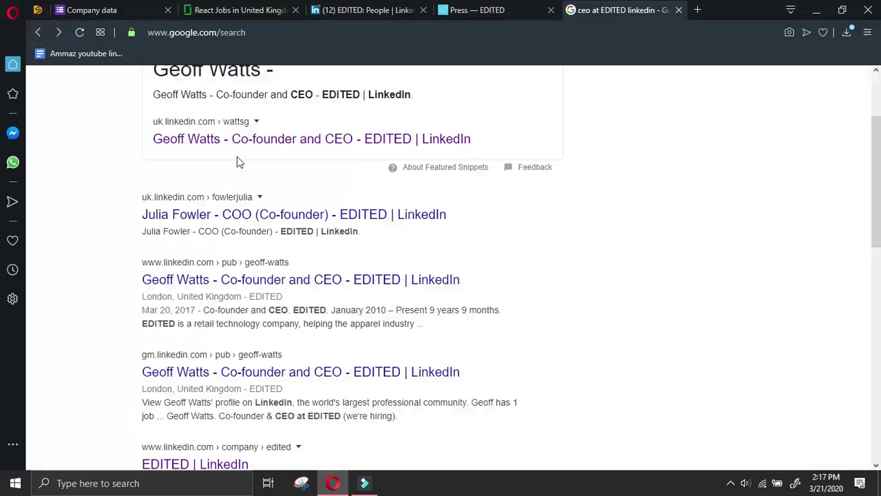
pyautogui.scroll(-8, 563, 196)
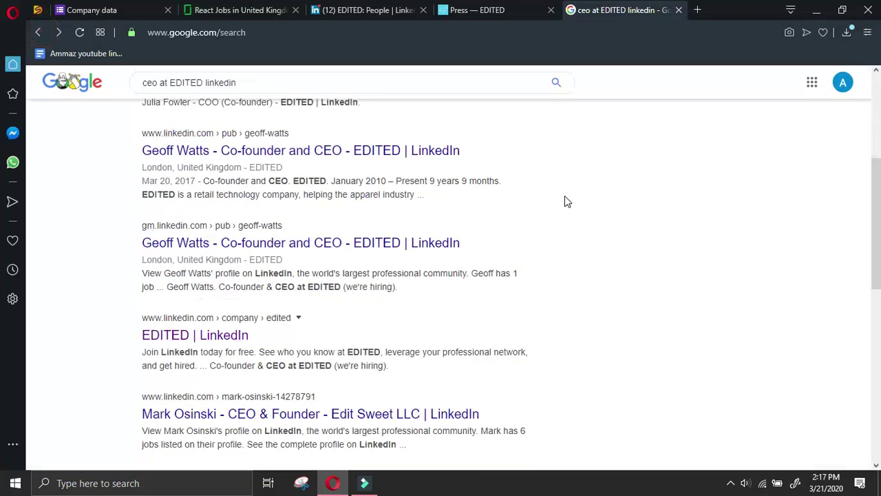
pyautogui.scroll(-2, 564, 199)
pyautogui.scroll(10, 564, 197)
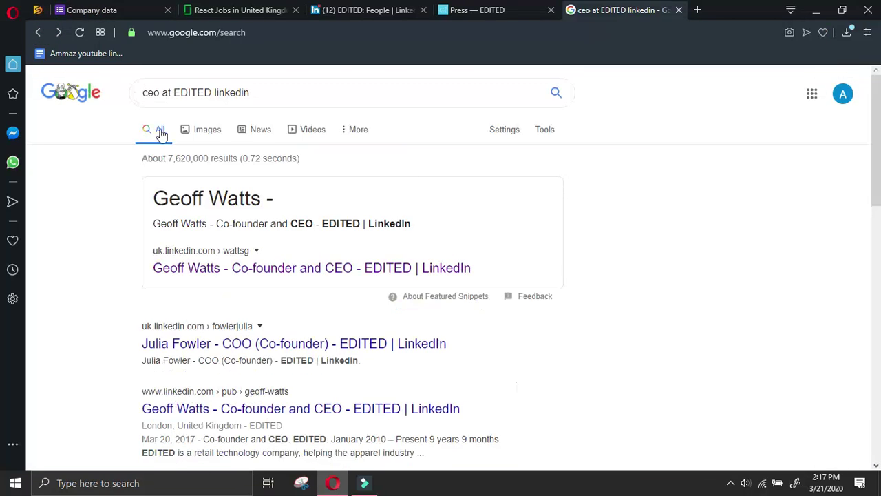
# Search 'manager at EDITED linkedin' and open the Product Manager's LinkedIn profile
pyautogui.doubleClick(160, 92)
pyautogui.write('mana')
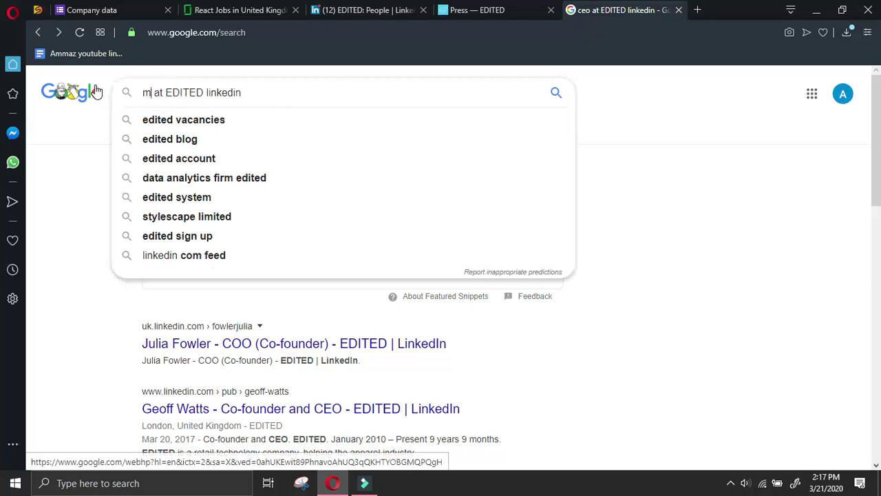
pyautogui.write('ger')
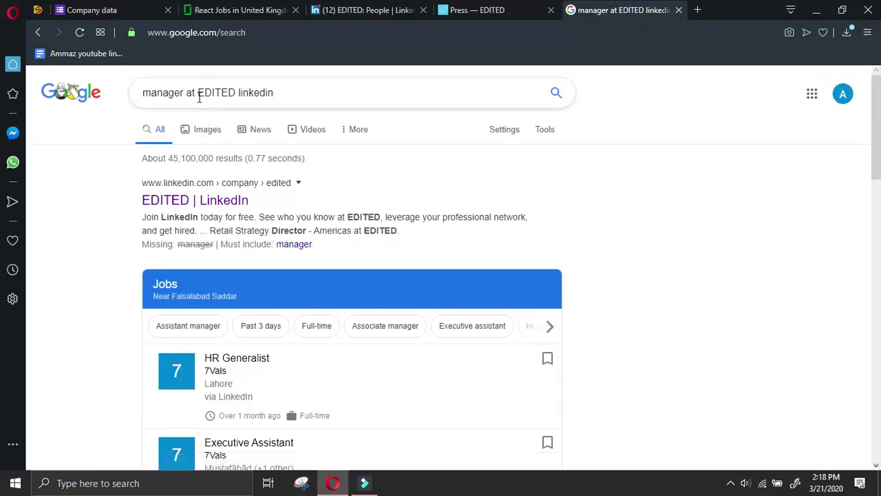
pyautogui.click(199, 92)
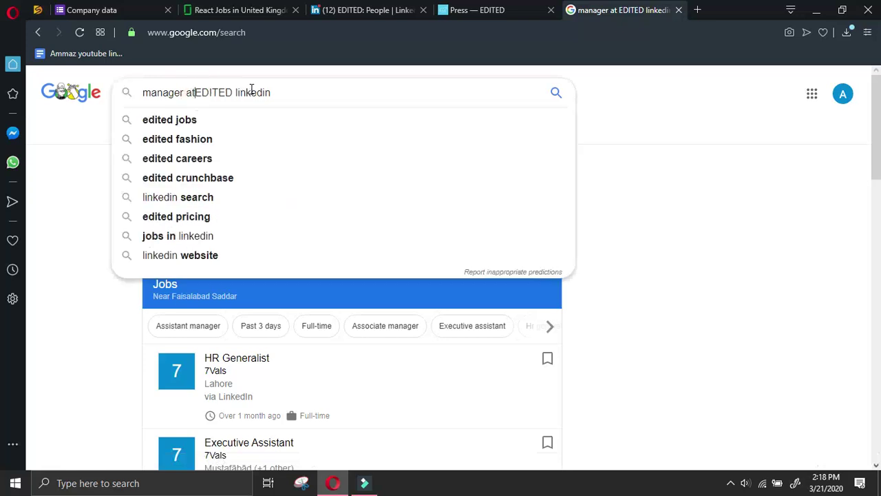
pyautogui.press('Return')
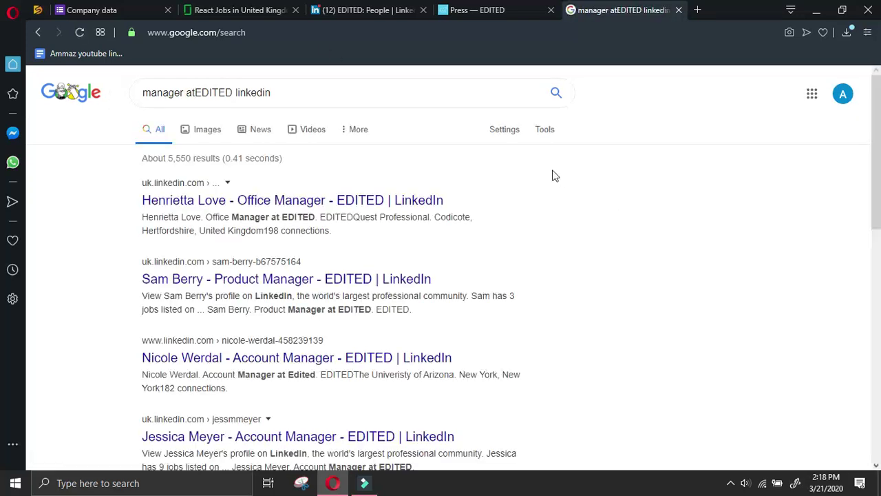
pyautogui.click(347, 278)
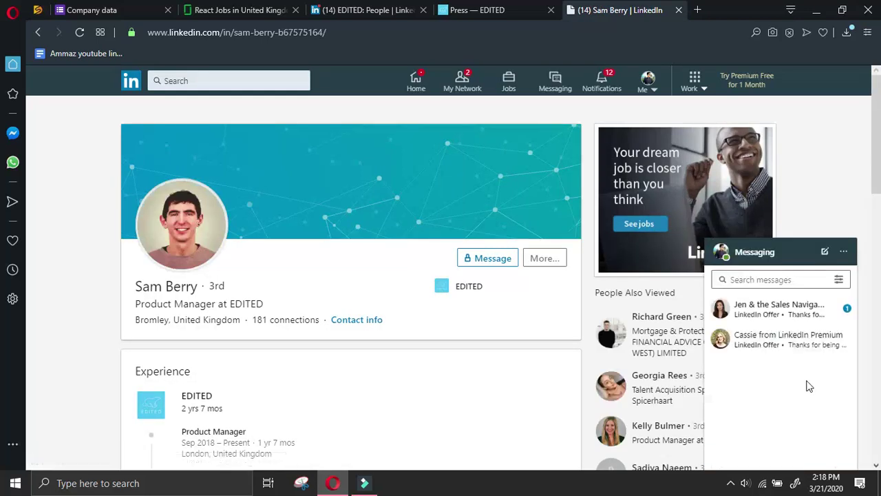
# Send the Product Manager a connection invitation and select their name
pyautogui.click(544, 265)
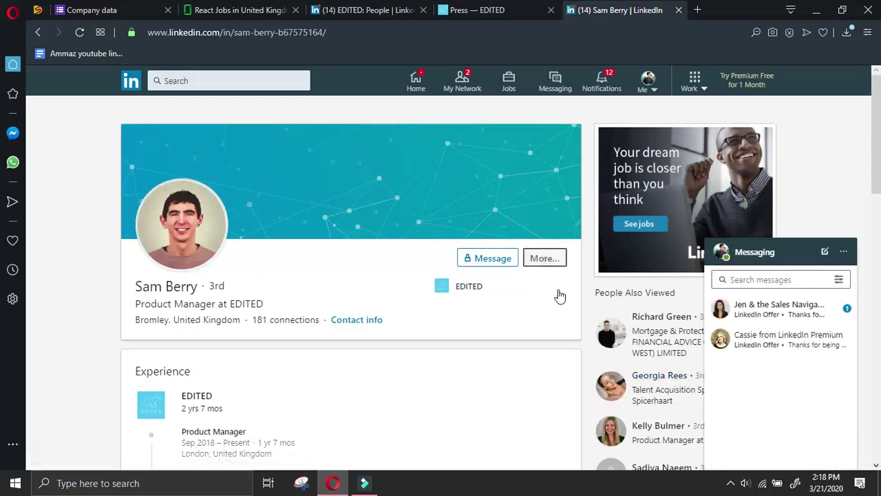
pyautogui.click(563, 385)
pyautogui.click(571, 185)
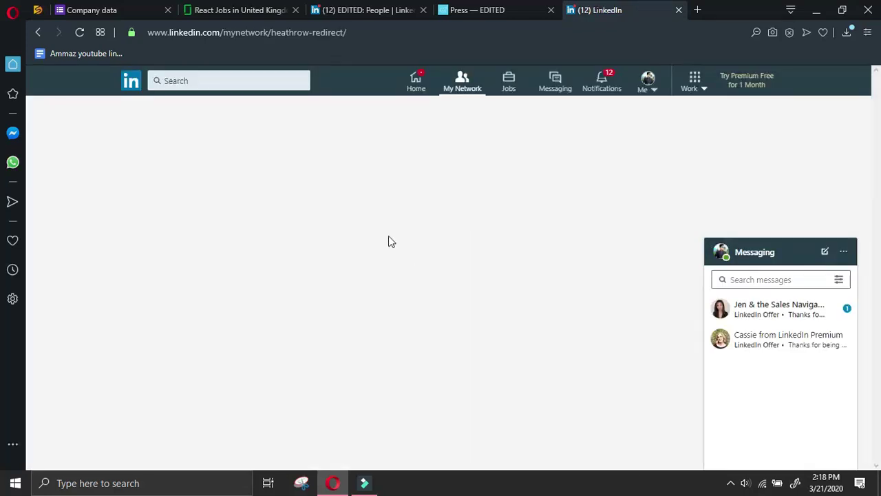
pyautogui.click(313, 137)
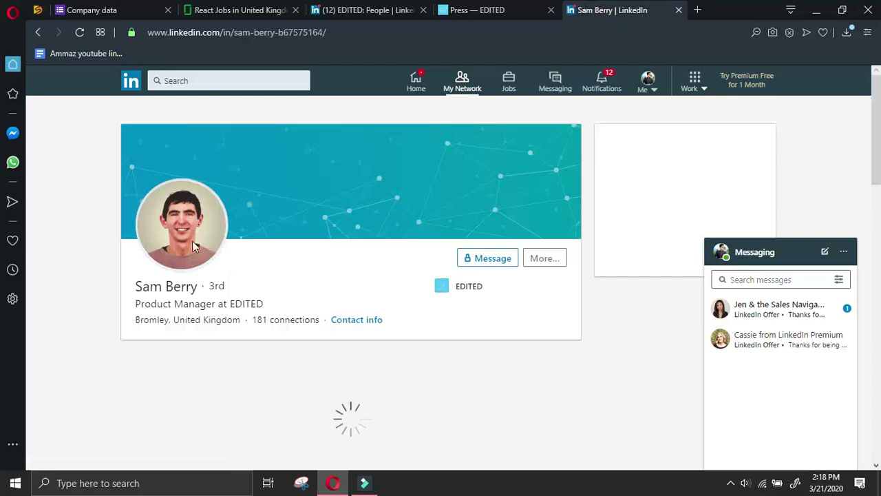
pyautogui.moveTo(134, 286); pyautogui.dragTo(199, 286)
pyautogui.hotkey('ctrl', 'c')
pyautogui.click(163, 288)
pyautogui.click(135, 285)
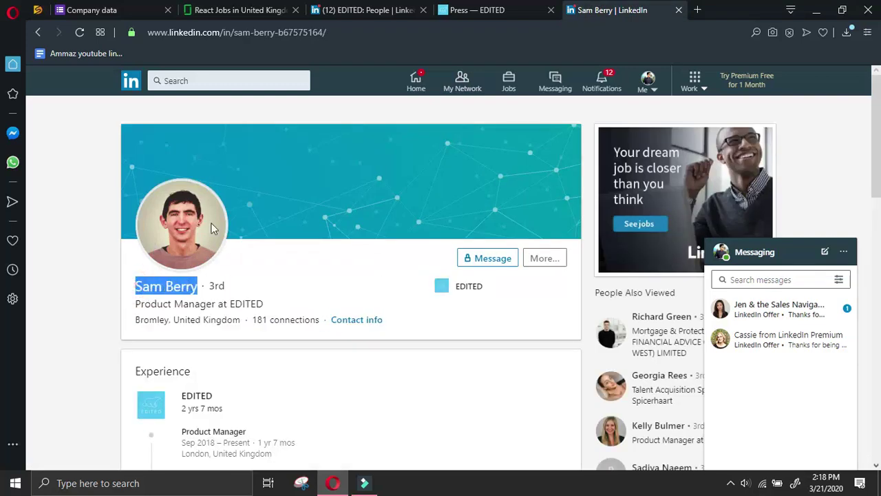
pyautogui.click(131, 11)
pyautogui.scroll(-6, 295, 310)
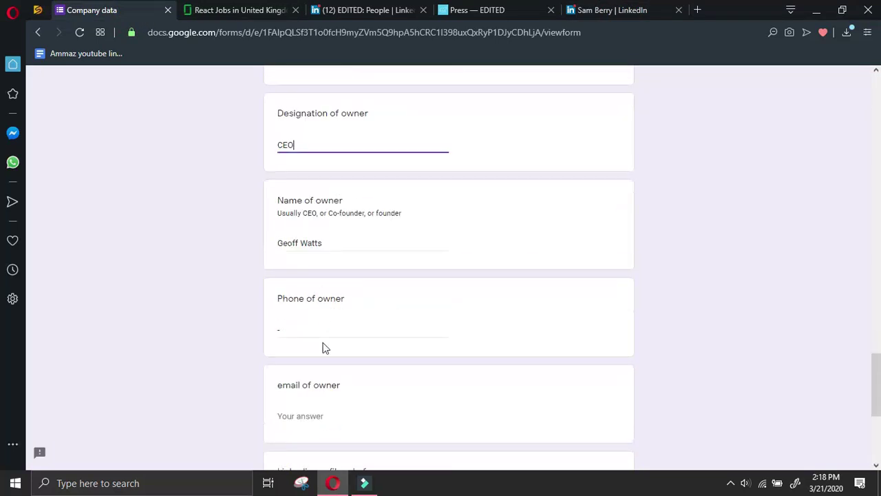
# Paste the manager's name and enter Product Manager as the manager's designation
pyautogui.scroll(-1, 330, 311)
pyautogui.scroll(9, 344, 306)
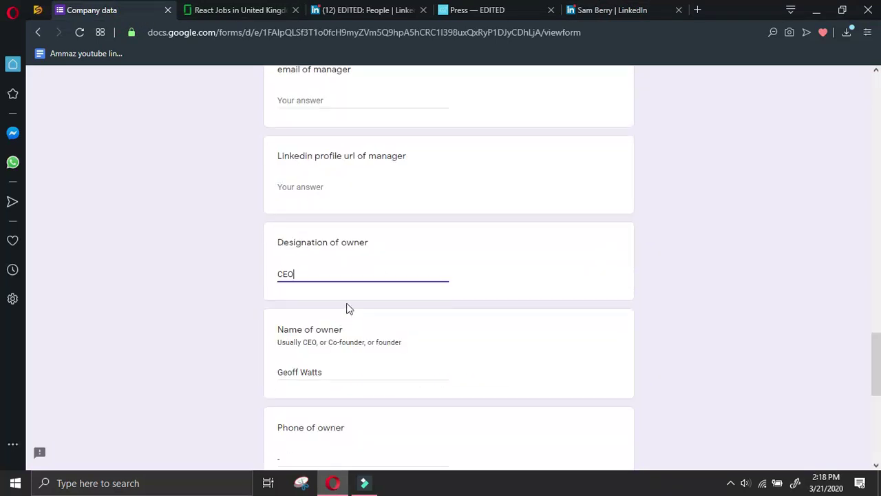
pyautogui.click(335, 275)
pyautogui.hotkey('ctrl', 'v')
pyautogui.click(330, 174)
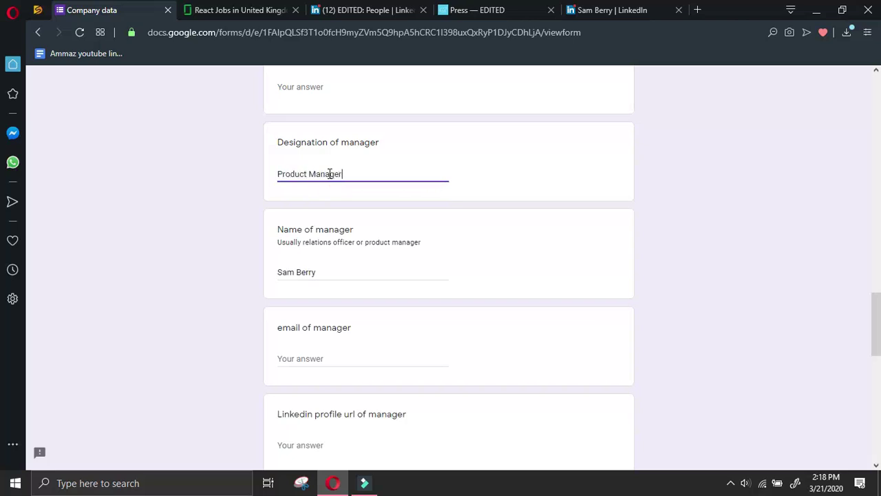
# Copy the manager's LinkedIn profile link and paste it into the manager URL field
pyautogui.click(654, 6)
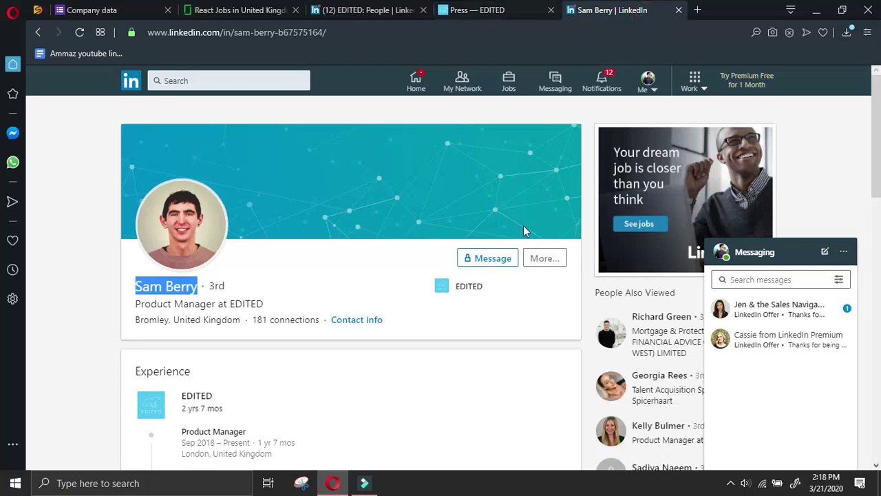
pyautogui.click(545, 258)
pyautogui.click(534, 282)
pyautogui.tripleClick(623, 433)
pyautogui.hotkey('ctrl', 'c')
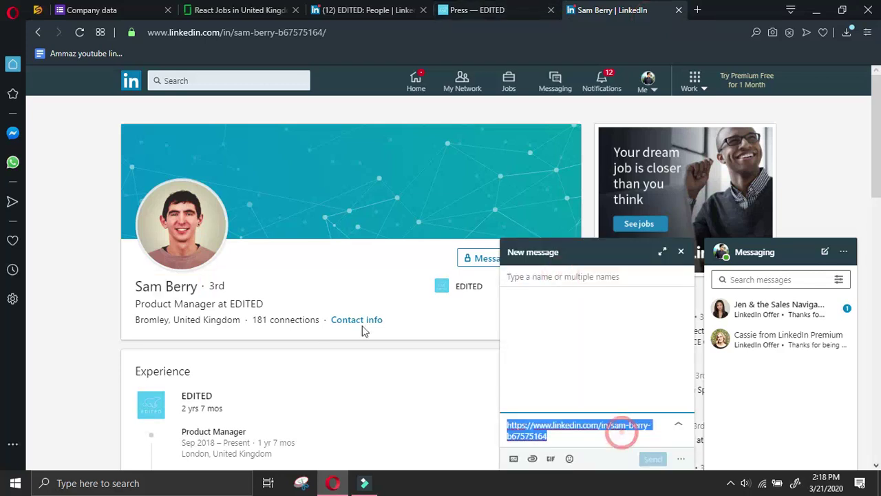
pyautogui.click(139, 7)
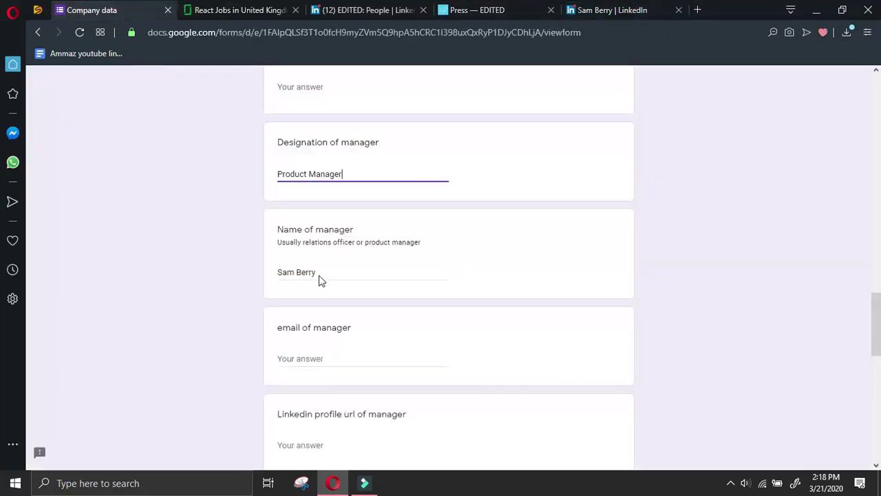
pyautogui.click(324, 87)
pyautogui.scroll(-2, 309, 227)
pyautogui.click(309, 316)
pyautogui.hotkey('ctrl', 'v')
# Return to EDITED's Press page
pyautogui.click(634, 12)
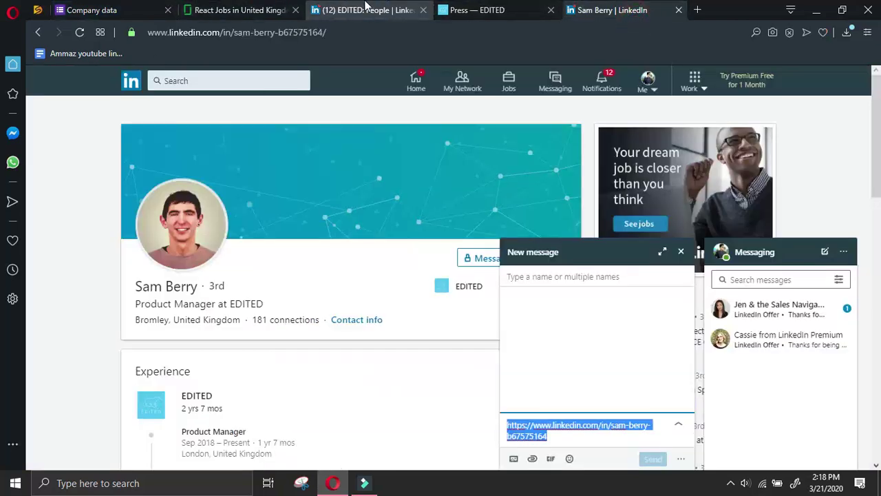
pyautogui.click(365, 12)
pyautogui.click(484, 8)
pyautogui.scroll(-10, 474, 213)
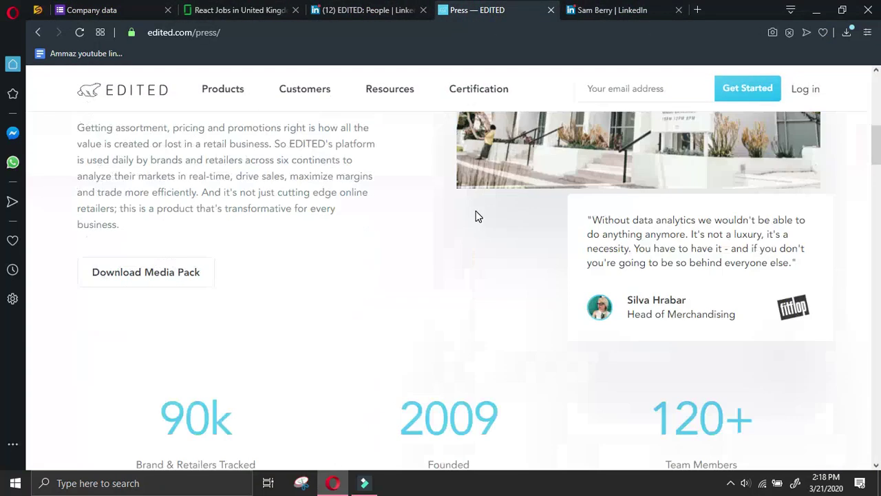
# Scroll EDITED's Press page down to the press contact e-mail and US/UK phone numbers
pyautogui.scroll(-4, 478, 215)
pyautogui.scroll(-5, 478, 213)
pyautogui.scroll(-10, 482, 212)
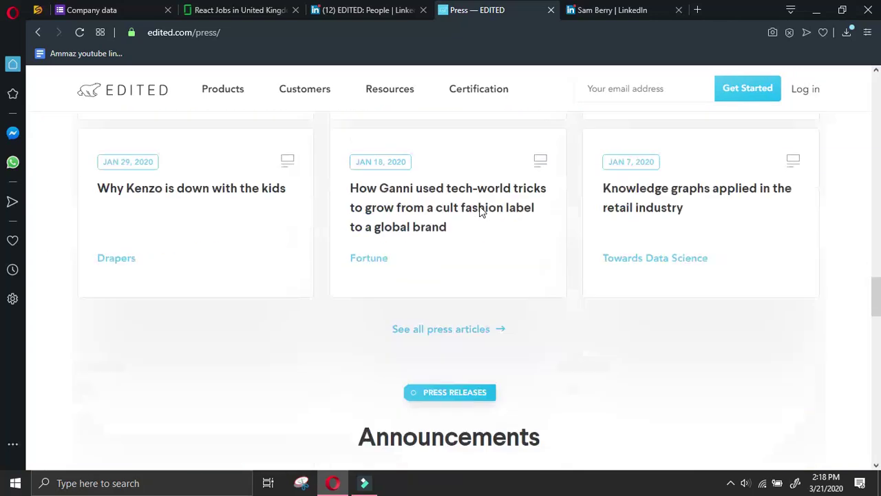
pyautogui.scroll(3, 482, 212)
pyautogui.scroll(-5, 482, 212)
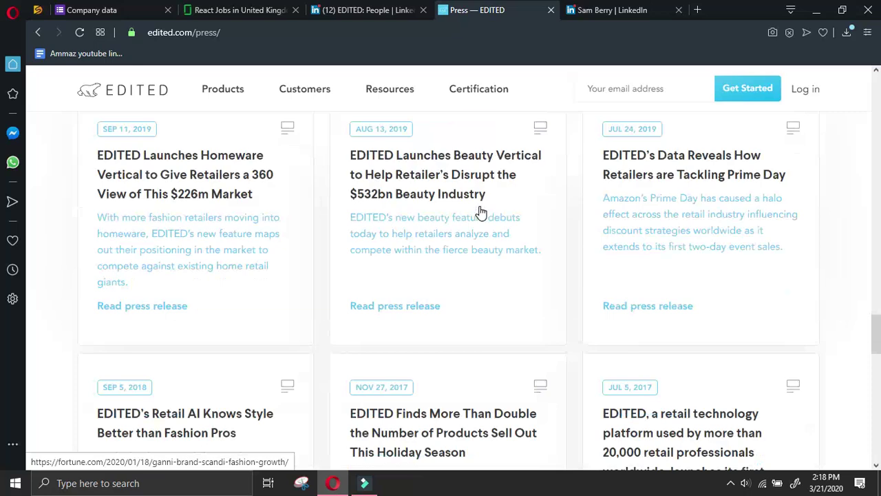
pyautogui.scroll(-8, 480, 212)
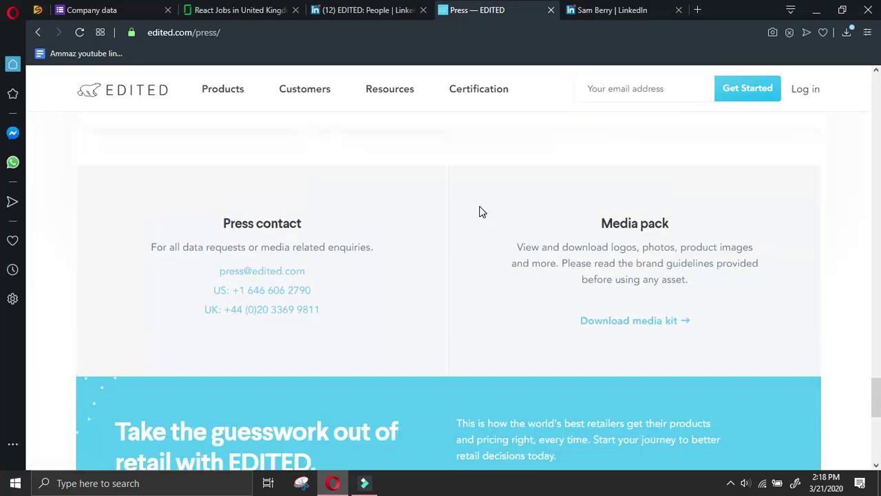
# Copy EDITED's press e-mail into the All other details answer, starting a new line
pyautogui.moveTo(243, 268); pyautogui.dragTo(286, 213)
pyautogui.hotkey('ctrl', 'Tab')
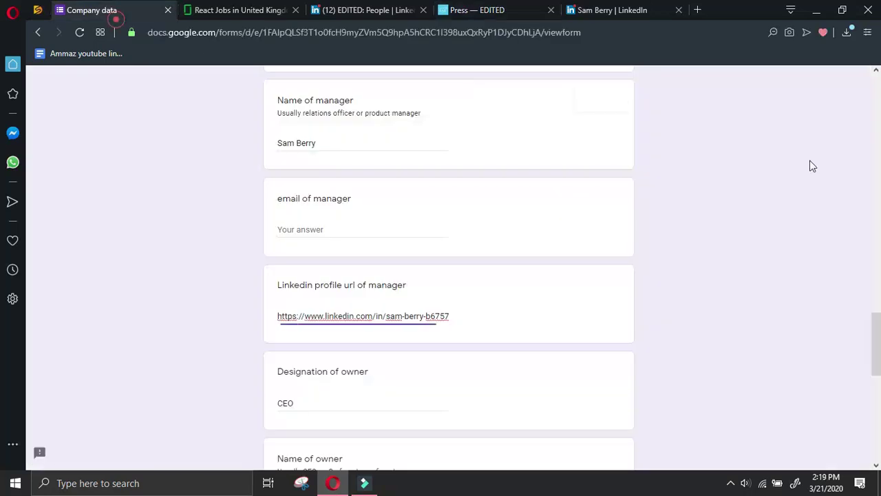
pyautogui.scroll(-6, 511, 412)
pyautogui.click(480, 333)
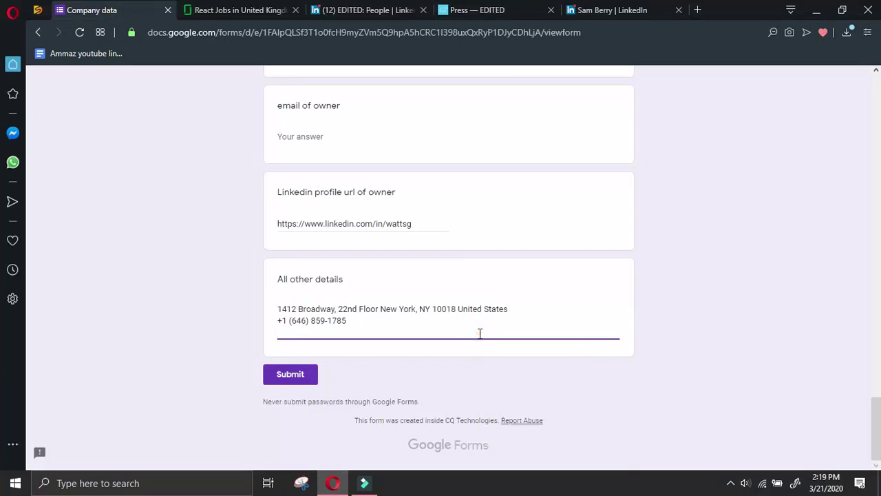
pyautogui.hotkey('ctrl', 'v')
pyautogui.press('Return')
# Add the US and UK press phone numbers below it, removing the 'UK' label
pyautogui.click(584, 18)
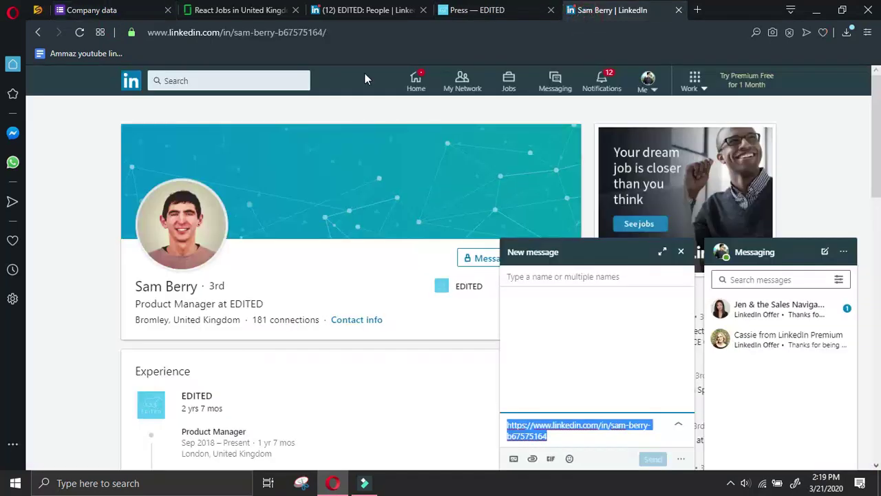
pyautogui.click(504, 11)
pyautogui.click(234, 290)
pyautogui.click(124, 7)
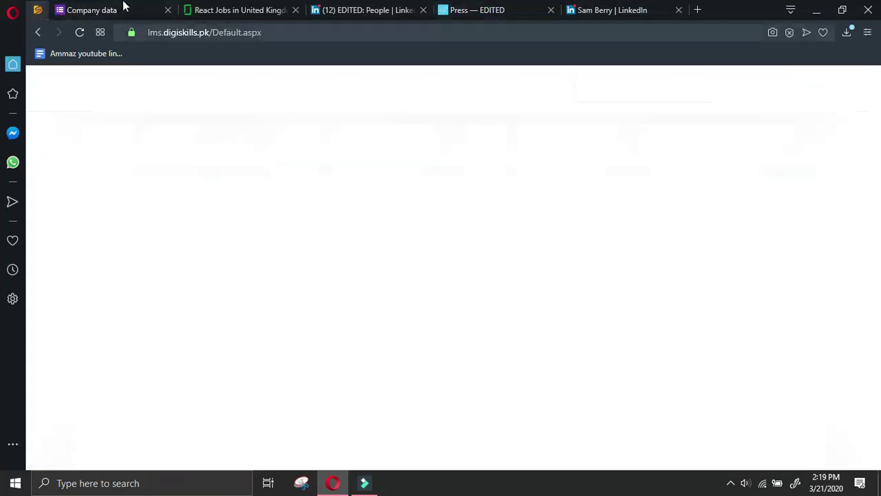
pyautogui.hotkey('ctrl', 'v')
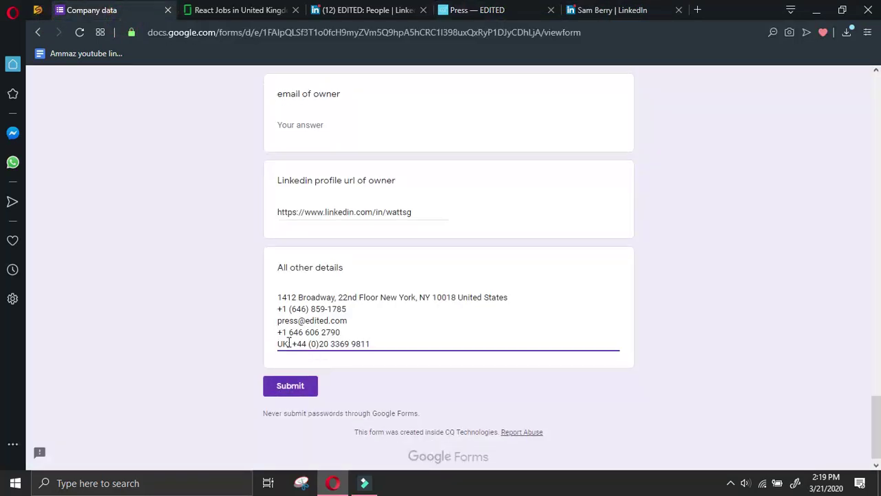
pyautogui.doubleClick(282, 343)
pyautogui.press('BackSpace')
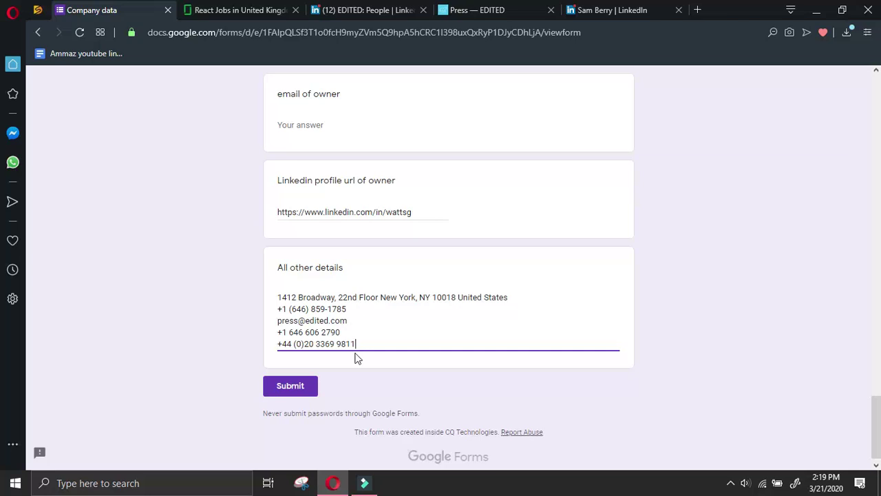
pyautogui.click(482, 9)
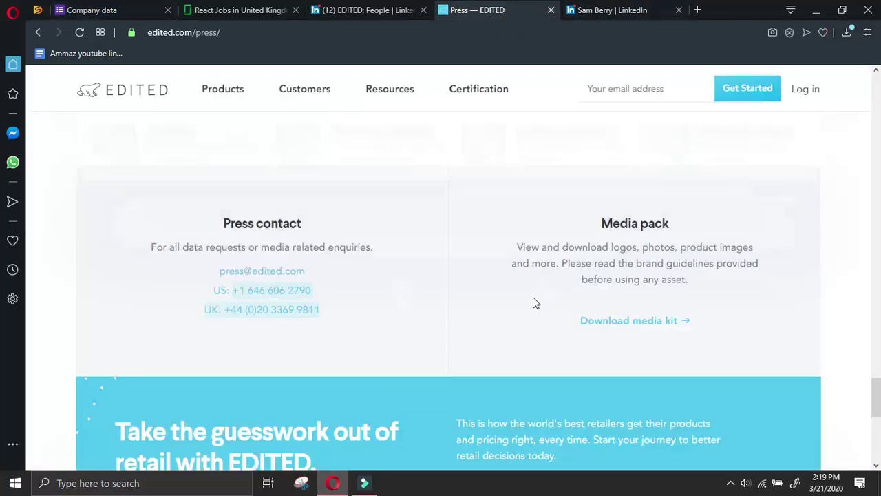
pyautogui.scroll(-5, 534, 298)
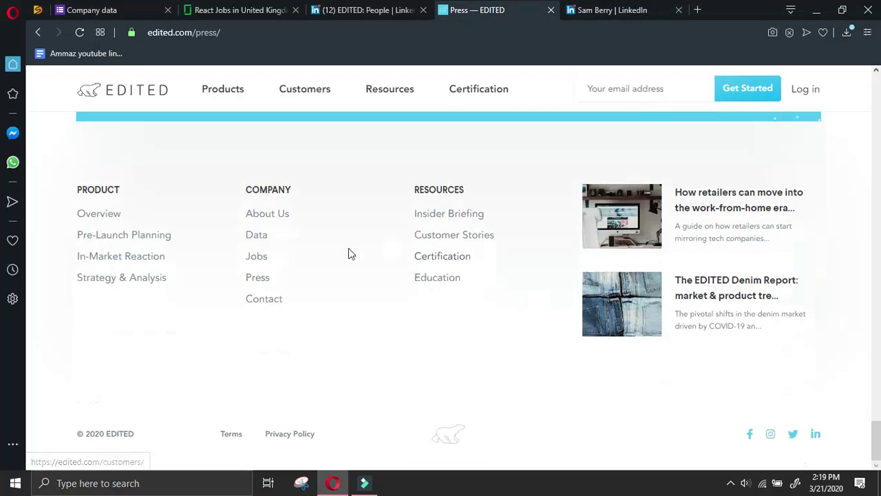
# Open EDITED's DevOps Engineer job posting from the Jobs page's open positions
pyautogui.click(255, 254)
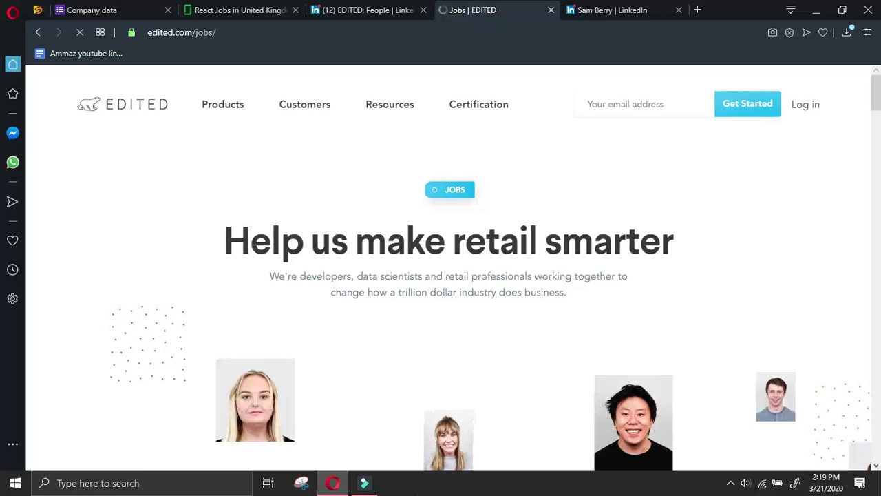
pyautogui.scroll(-8, 413, 318)
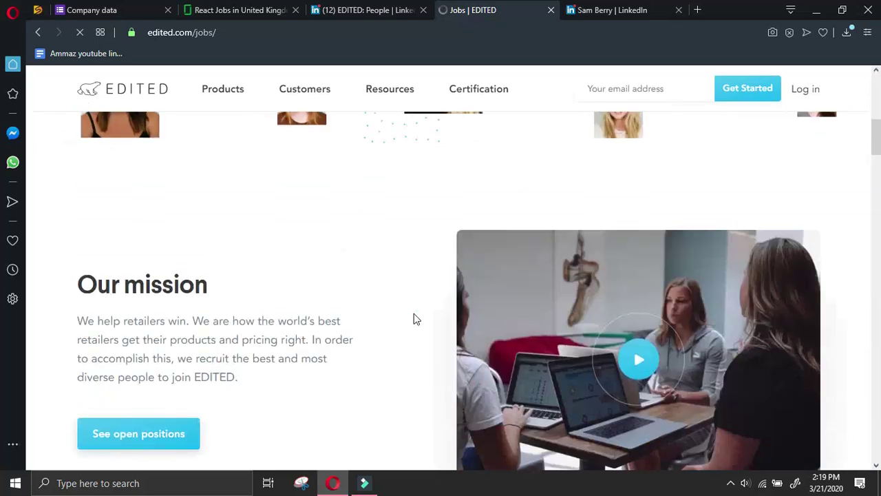
pyautogui.scroll(-2, 415, 312)
pyautogui.click(120, 298)
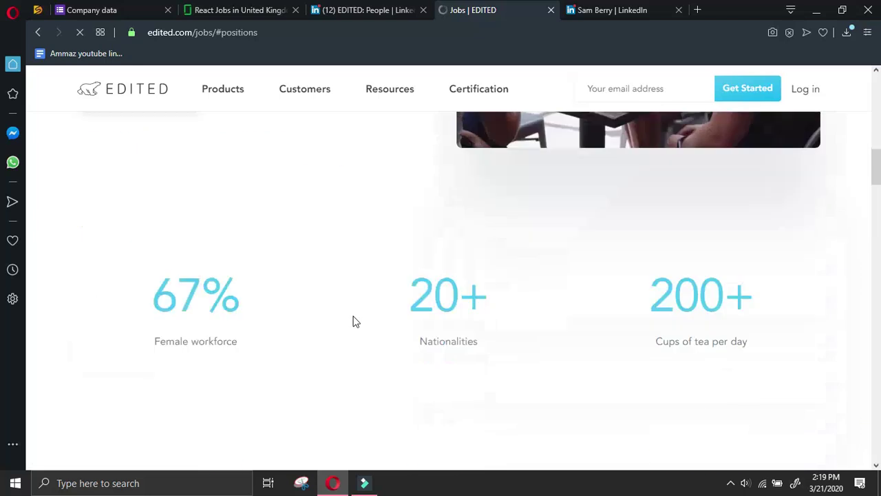
pyautogui.scroll(-2, 365, 324)
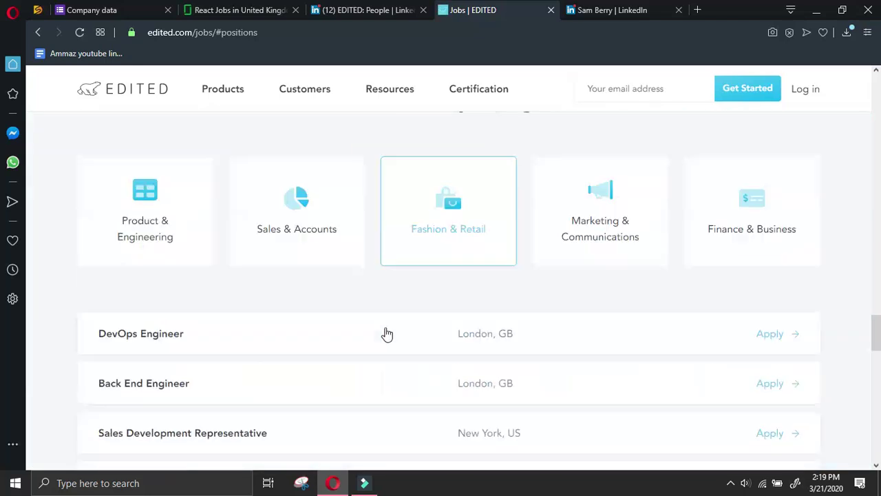
pyautogui.click(348, 331)
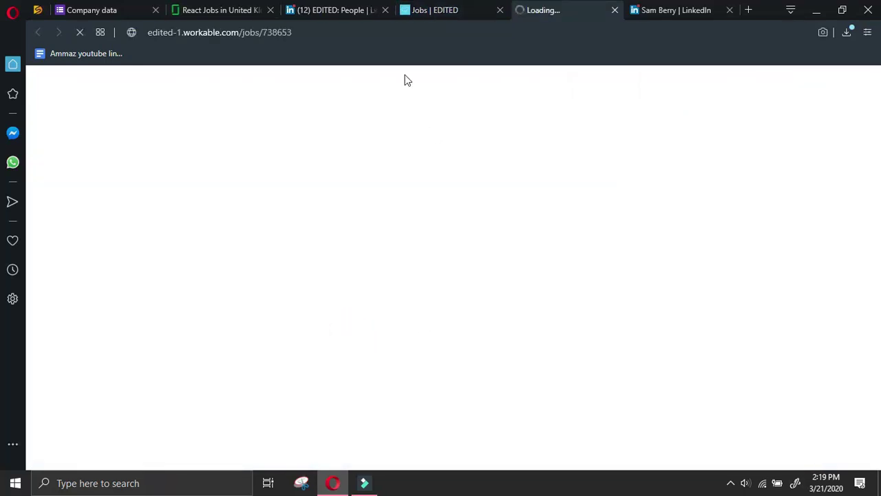
# Close the old EDITED jobs and LinkedIn profile tabs and return to the Company data form
pyautogui.click(500, 11)
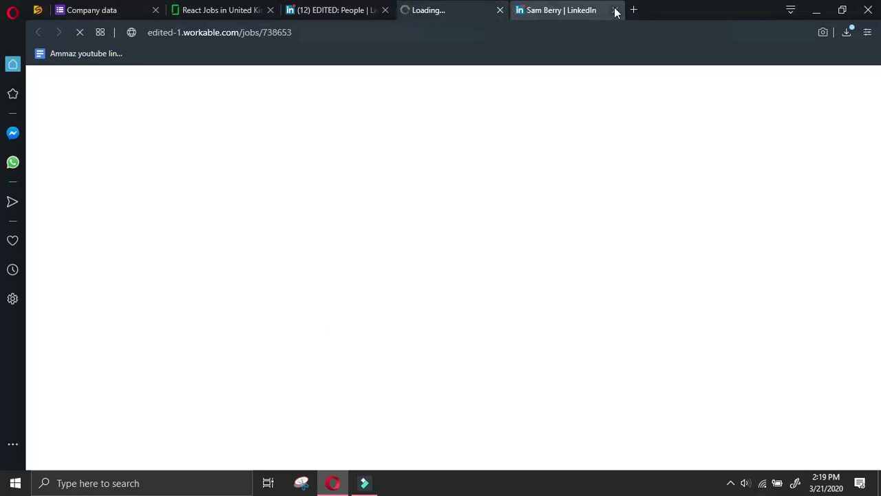
pyautogui.click(615, 10)
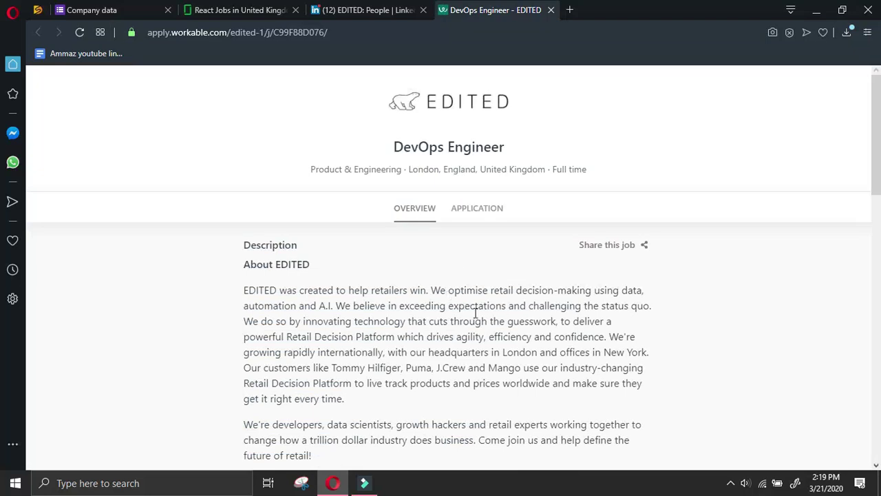
pyautogui.scroll(-4, 528, 336)
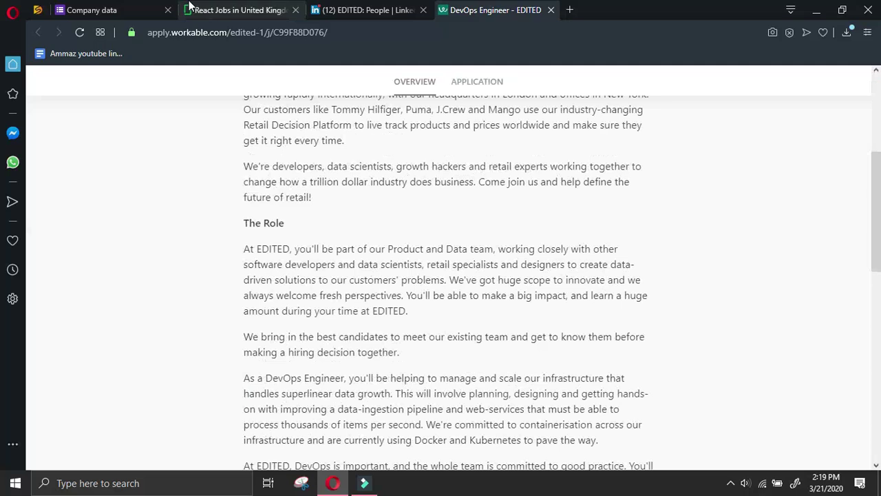
pyautogui.click(124, 10)
# Submit the EDITED company response
pyautogui.click(305, 375)
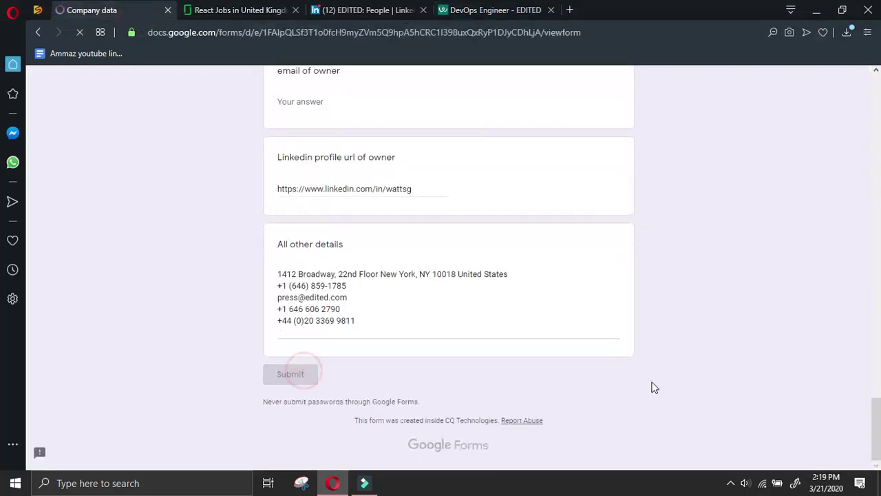
pyautogui.click(730, 483)
pyautogui.click(731, 457)
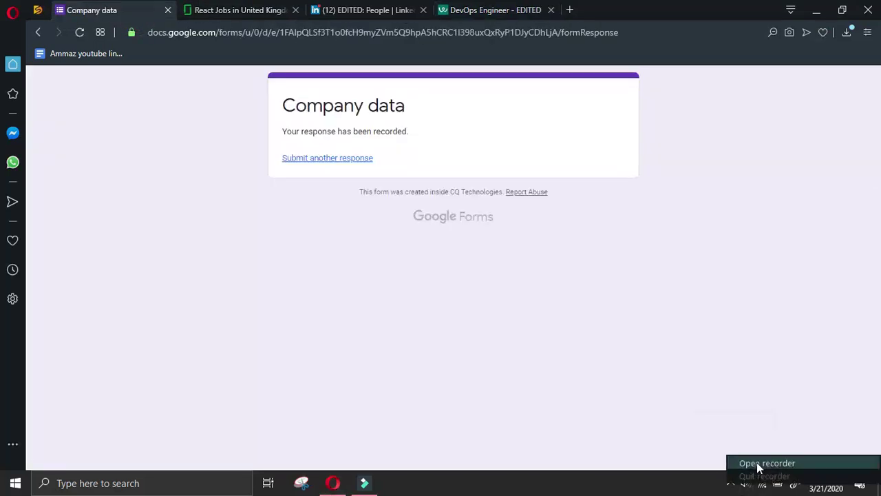
pyautogui.click(484, 294)
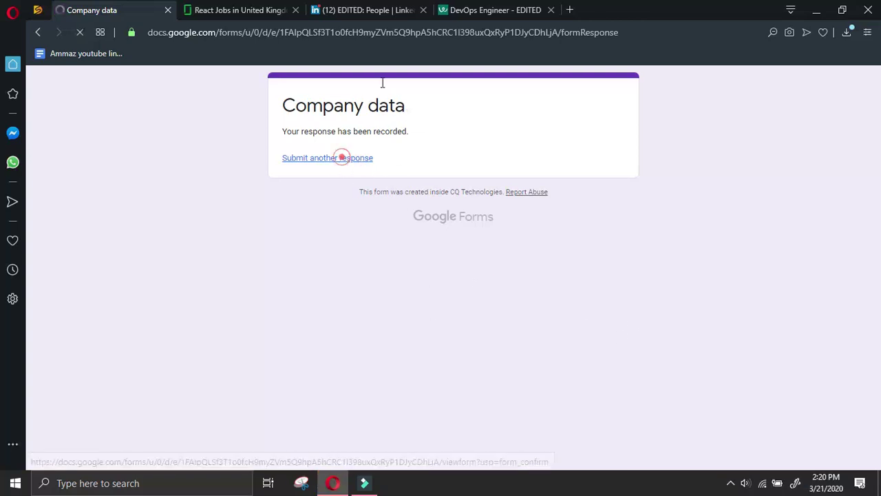
# Start another blank response and close the DevOps job and LinkedIn EDITED People tabs
pyautogui.click(385, 10)
pyautogui.click(550, 10)
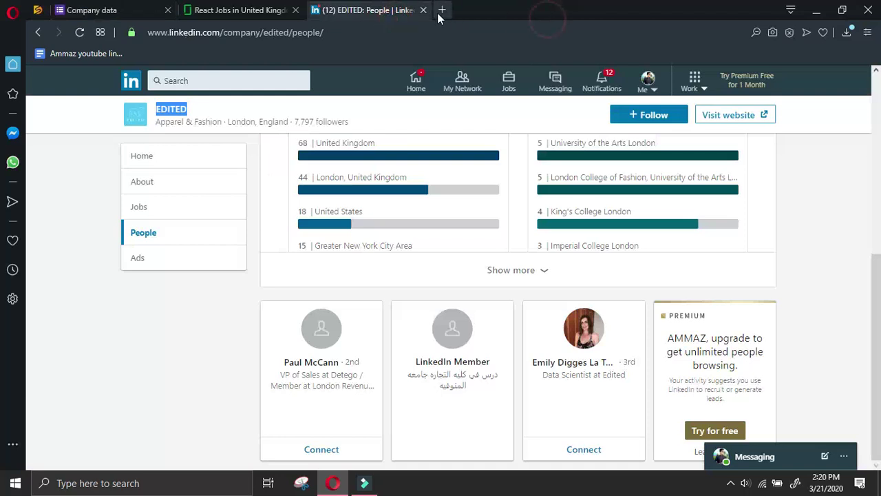
pyautogui.click(423, 10)
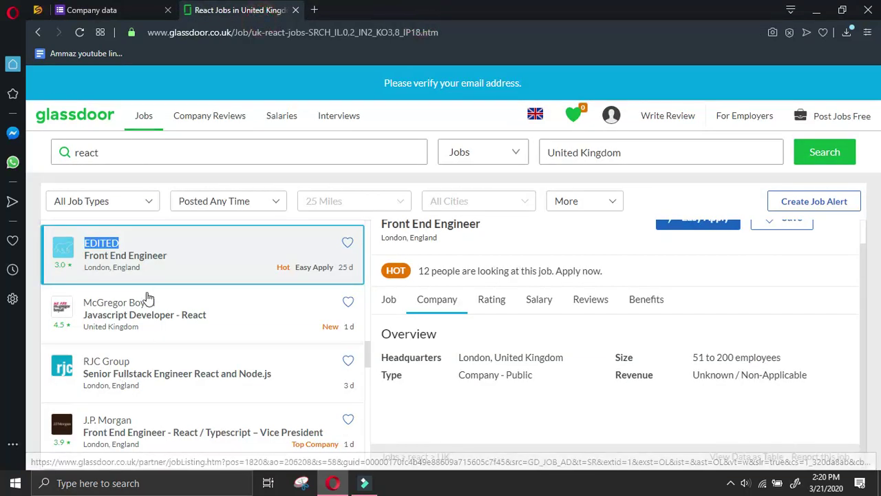
# Open the RJC Group listing's company overview, copy its website link, and open the site
pyautogui.click(174, 364)
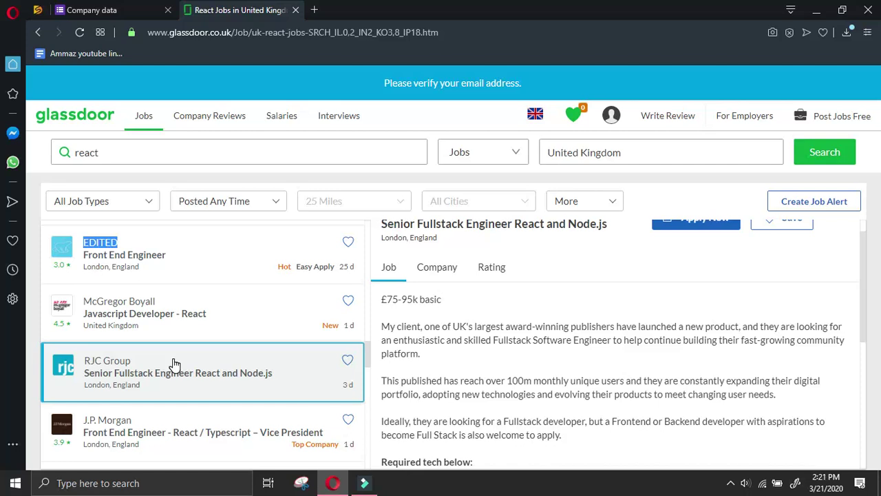
pyautogui.click(450, 267)
pyautogui.rightClick(452, 385)
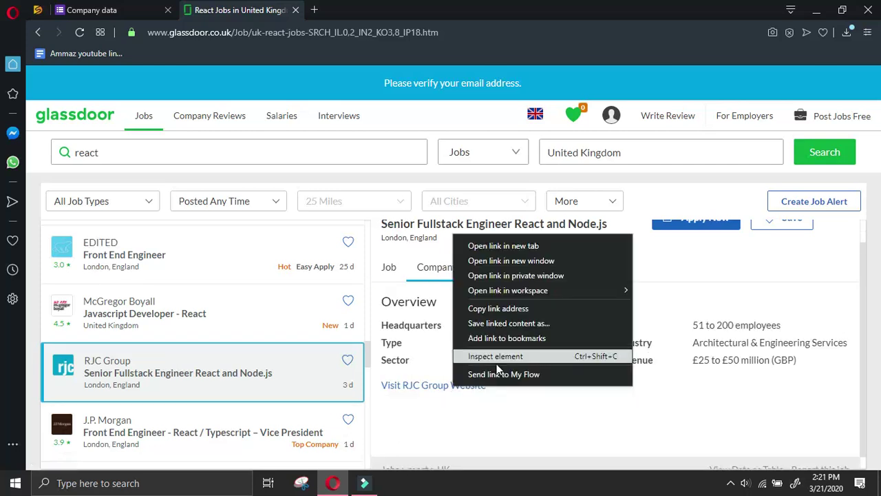
pyautogui.click(508, 308)
pyautogui.click(449, 384)
pyautogui.click(152, 6)
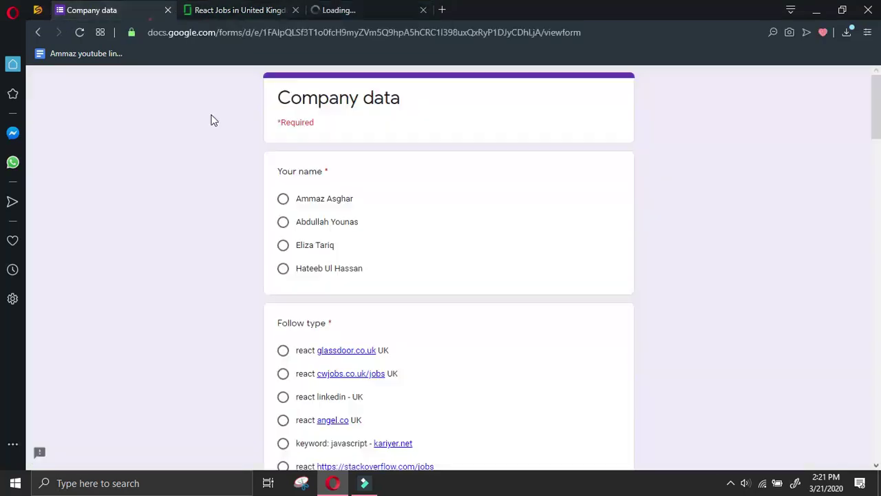
pyautogui.scroll(-8, 282, 354)
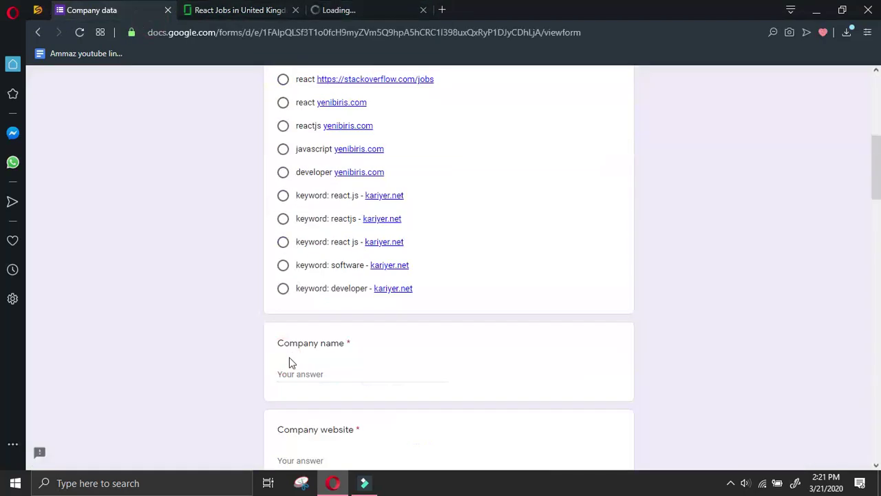
pyautogui.rightClick(278, 335)
pyautogui.click(346, 187)
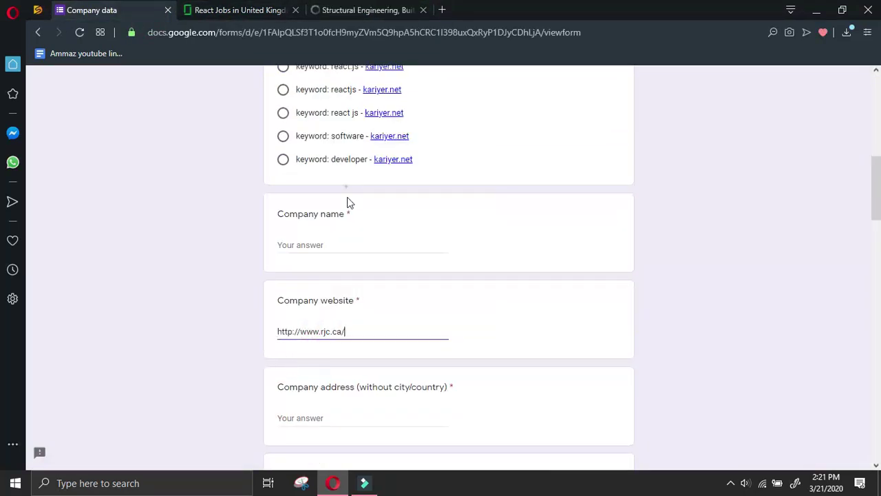
pyautogui.doubleClick(331, 332)
pyautogui.rightClick(322, 333)
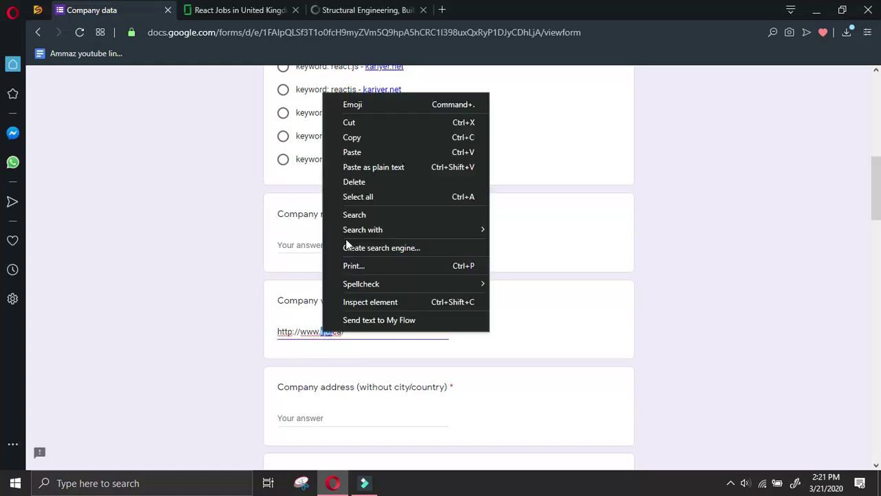
pyautogui.click(352, 137)
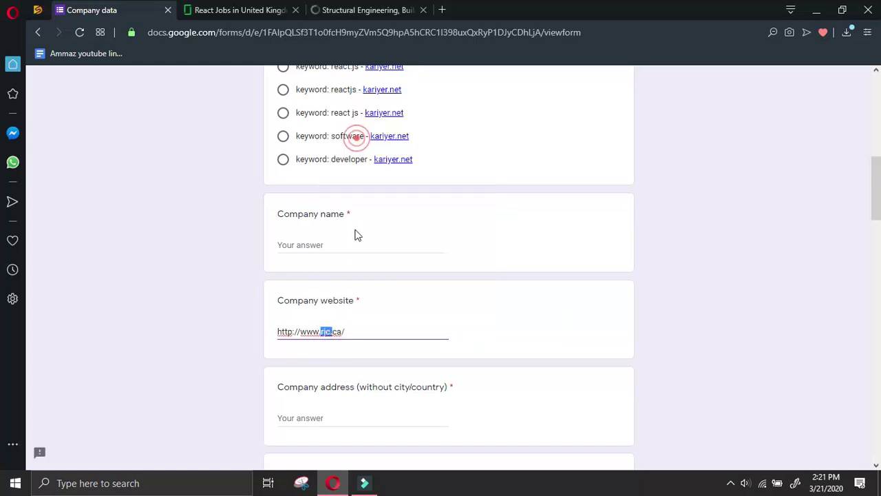
pyautogui.click(354, 242)
pyautogui.rightClick(354, 242)
pyautogui.click(371, 122)
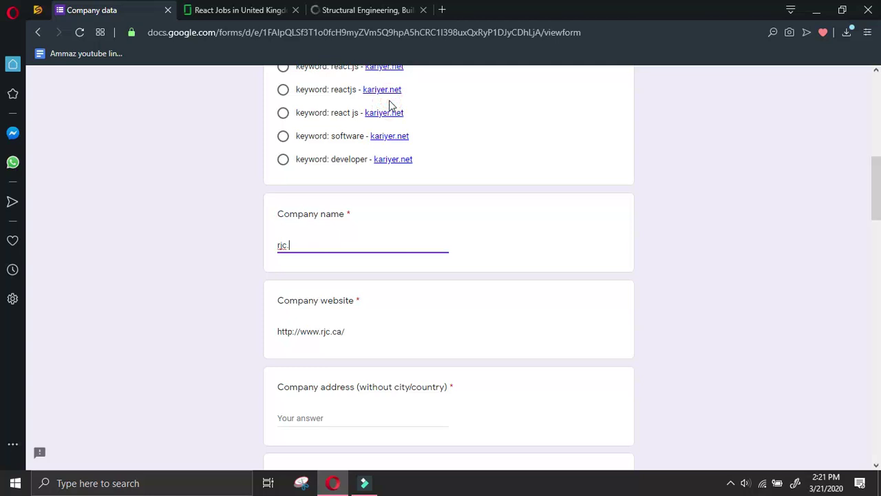
pyautogui.click(365, 10)
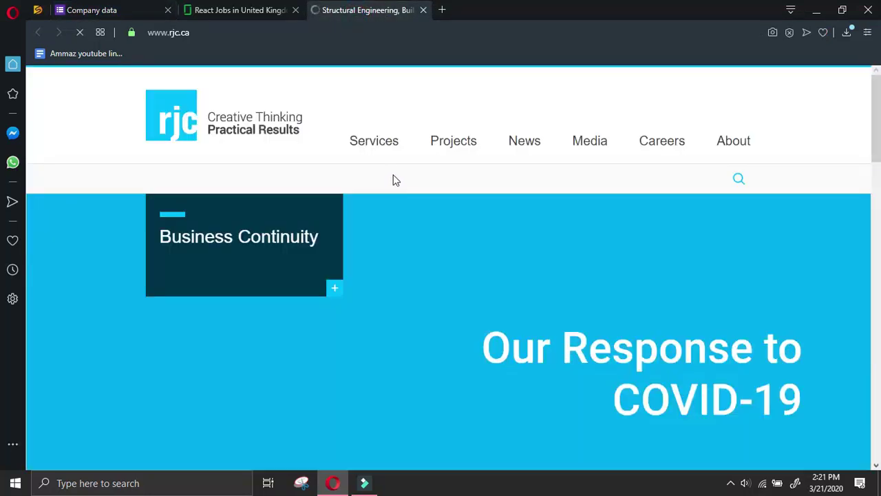
# Open RJC's contact page and scroll through its Canadian office addresses and phone numbers
pyautogui.scroll(-20, 396, 180)
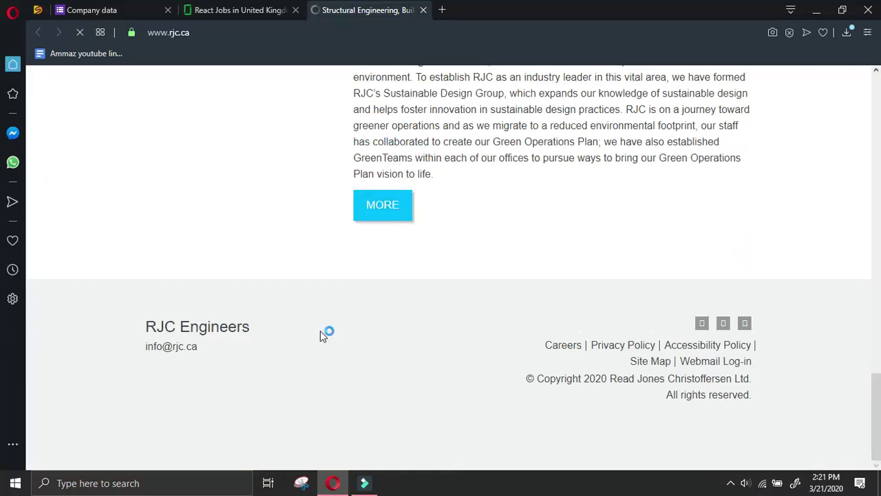
pyautogui.scroll(10, 324, 334)
pyautogui.scroll(5, 328, 337)
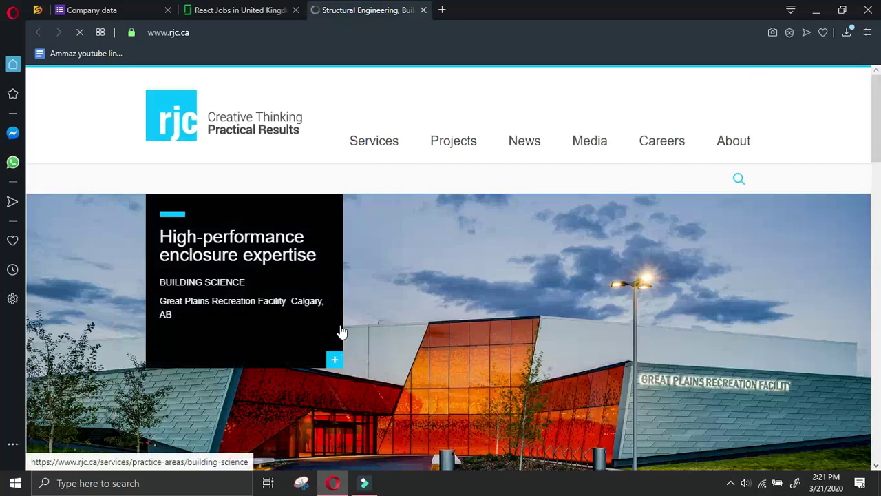
pyautogui.moveTo(725, 147)
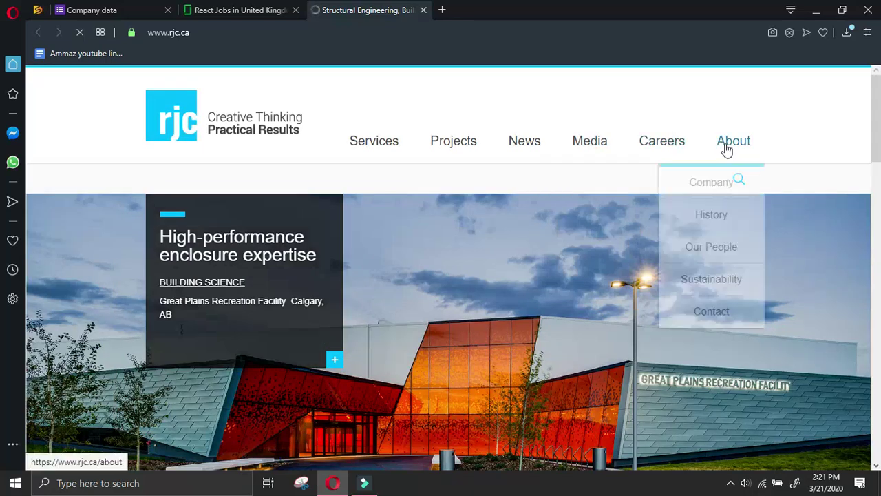
pyautogui.click(721, 310)
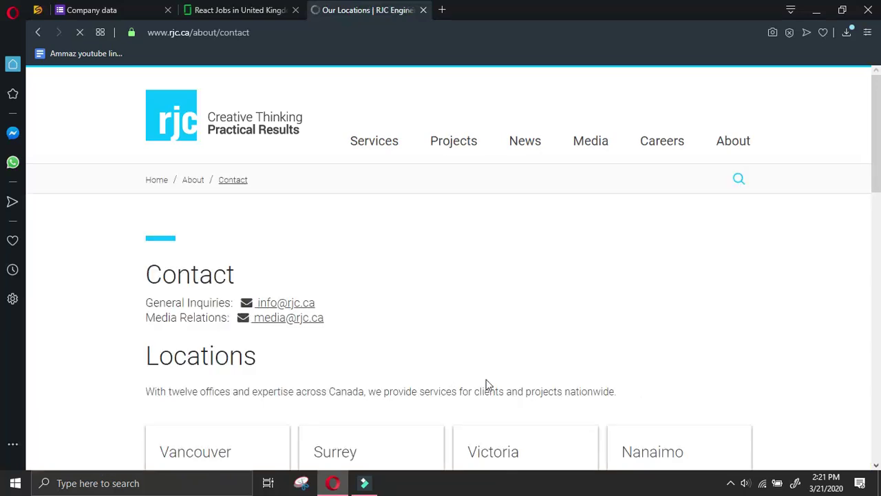
pyautogui.scroll(-2, 486, 384)
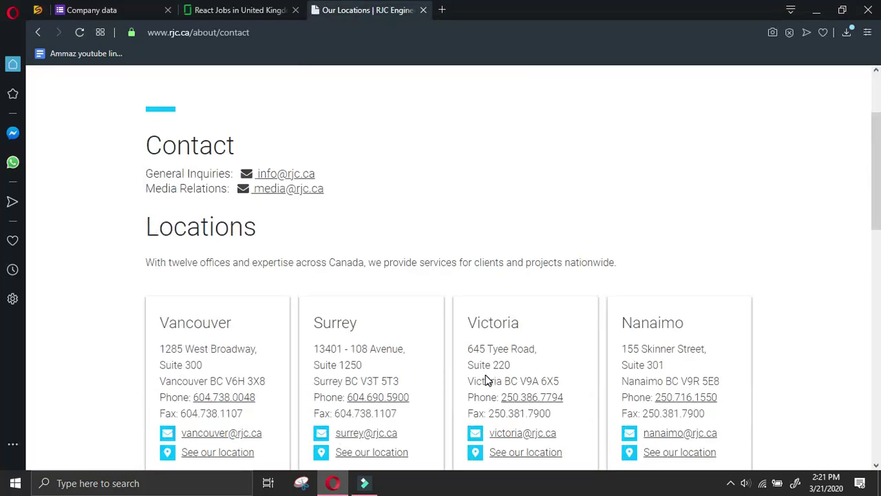
pyautogui.scroll(-4, 485, 375)
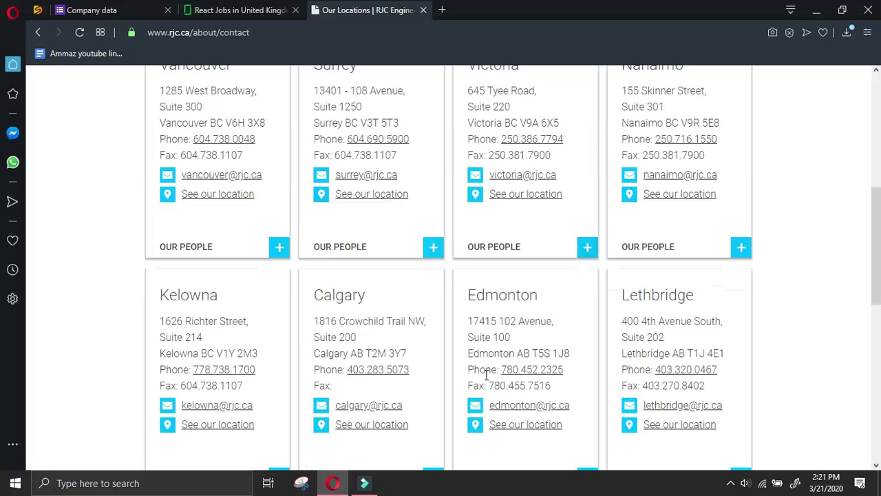
pyautogui.scroll(-4, 486, 374)
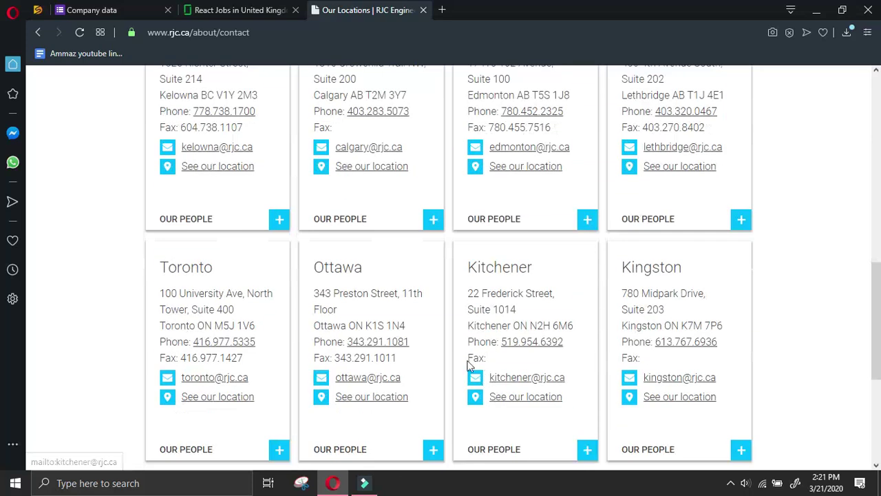
pyautogui.scroll(-4, 471, 366)
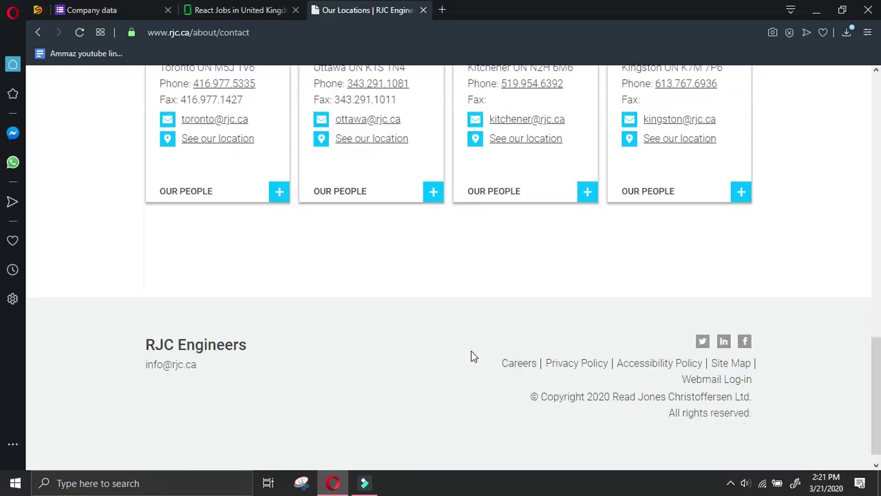
# Review the RJC office listings again, then close the RJC locations tab
pyautogui.click(241, 10)
pyautogui.click(365, 10)
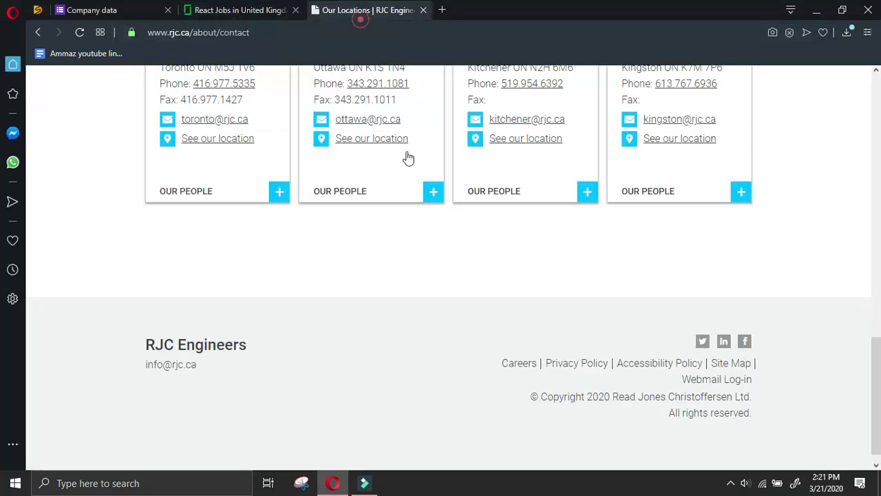
pyautogui.scroll(2, 560, 384)
pyautogui.scroll(4, 407, 421)
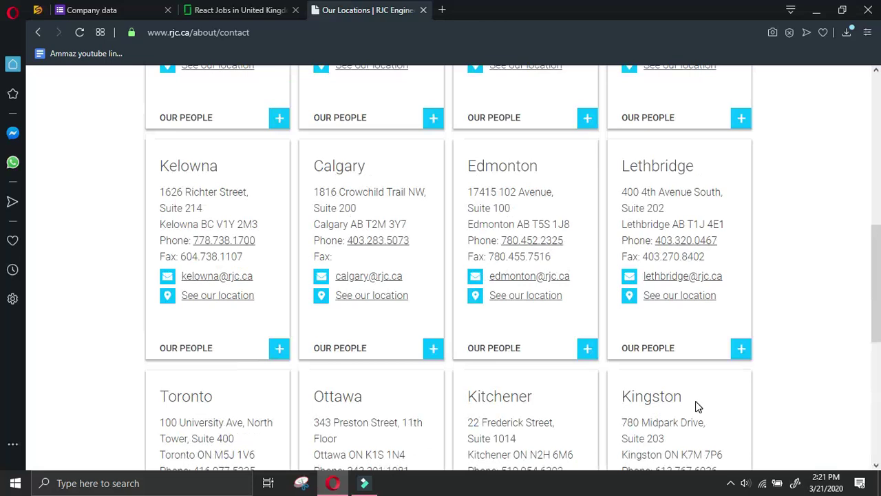
pyautogui.scroll(-2, 696, 402)
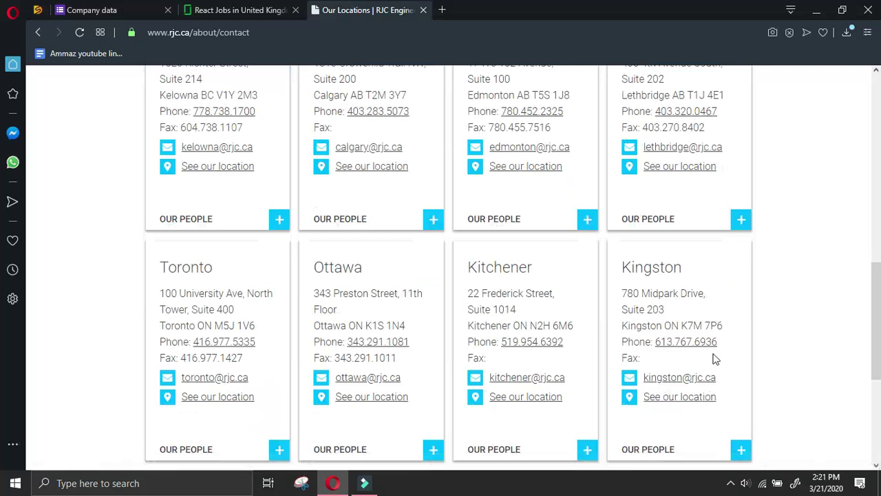
pyautogui.scroll(2, 725, 361)
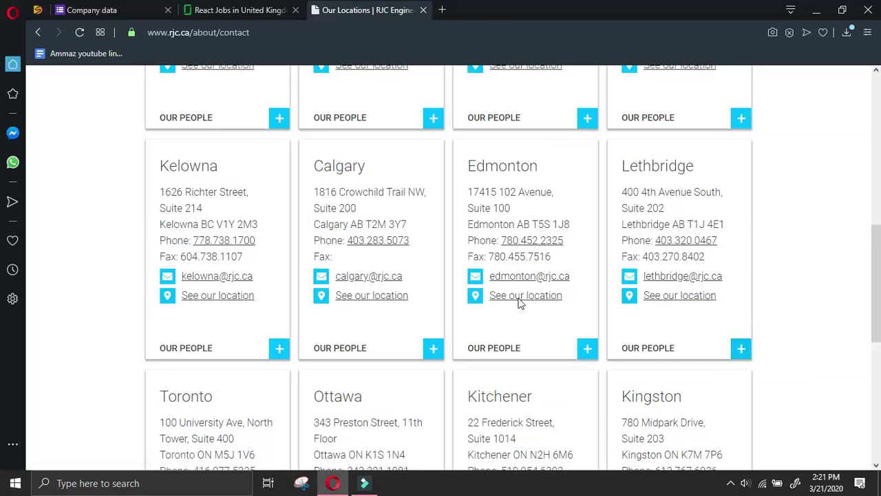
pyautogui.scroll(4, 385, 246)
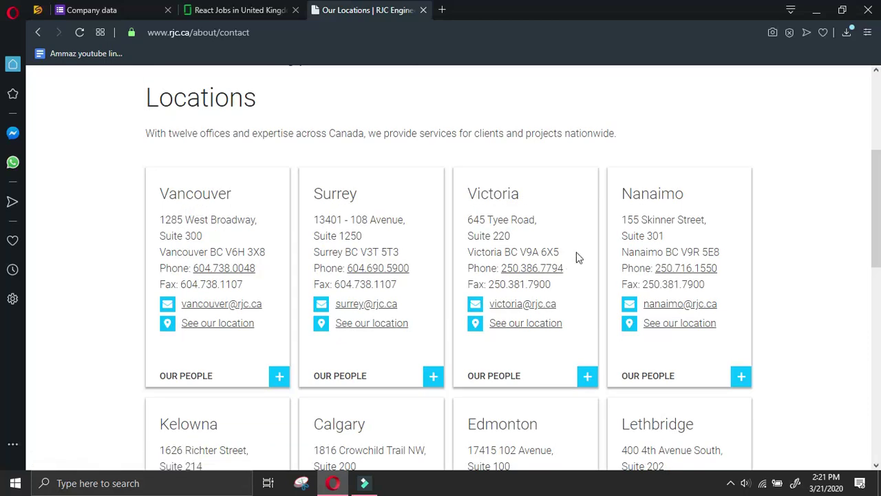
pyautogui.scroll(4, 439, 228)
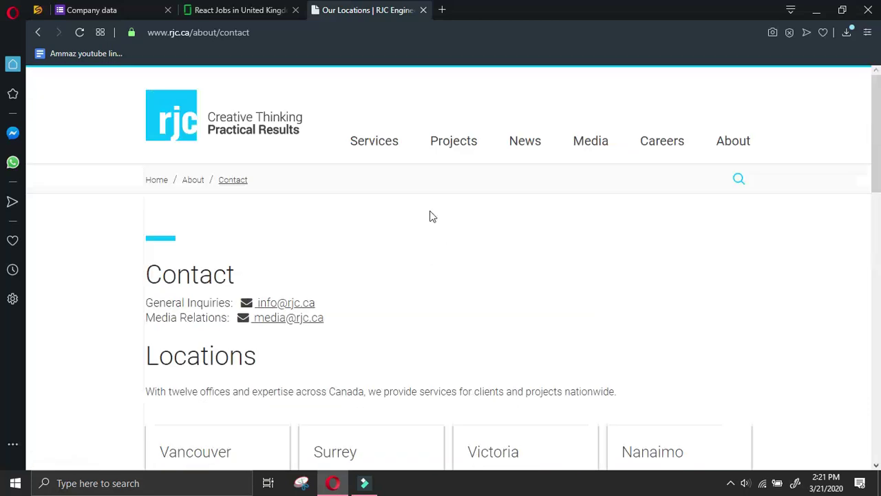
pyautogui.click(422, 11)
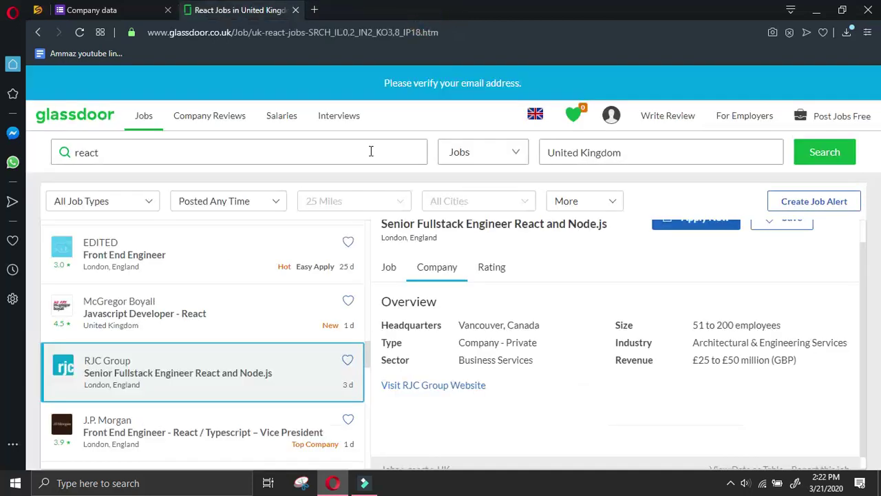
# Open the InterQuest Group Tech Lead (React-Node.JS) company overview and right-click its website link
pyautogui.scroll(-2, 210, 344)
pyautogui.scroll(-2, 210, 353)
pyautogui.scroll(-2, 209, 357)
pyautogui.scroll(-2, 210, 357)
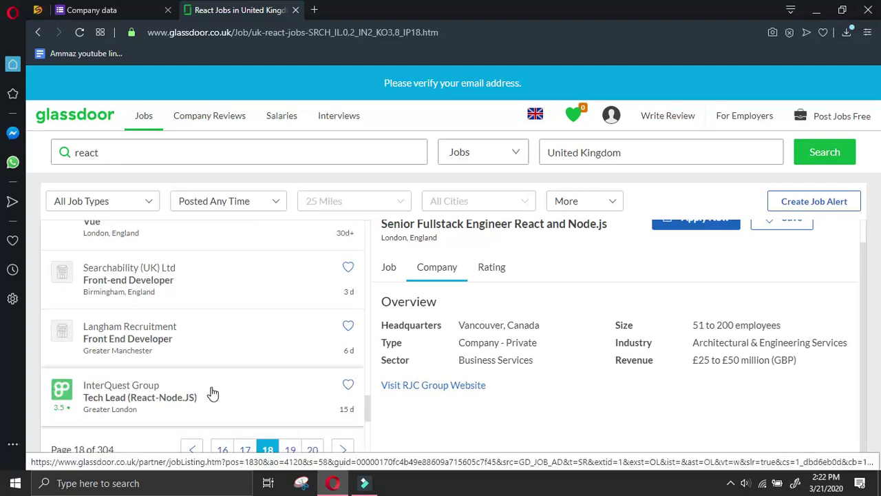
pyautogui.click(216, 383)
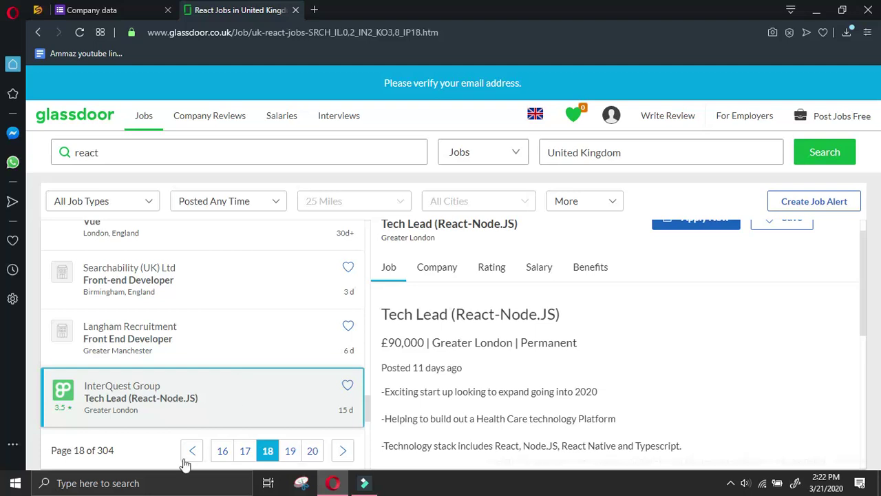
pyautogui.click(436, 267)
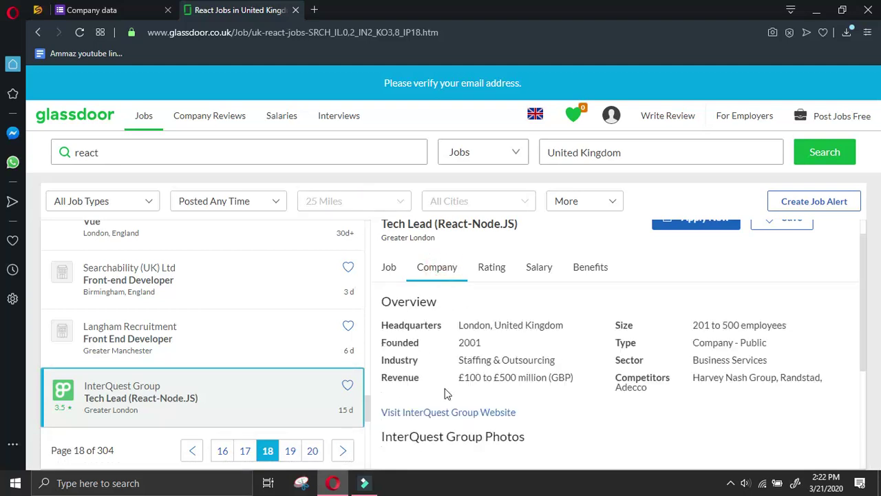
pyautogui.rightClick(471, 413)
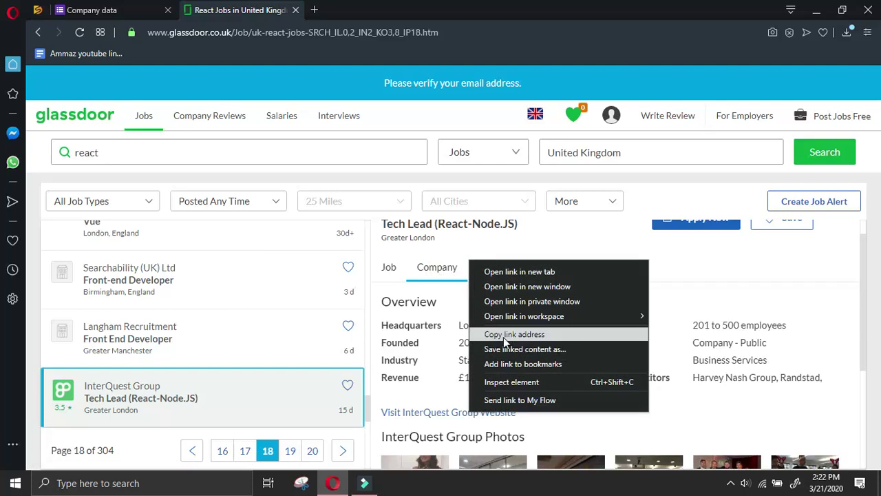
pyautogui.click(503, 335)
pyautogui.middleClick(472, 415)
pyautogui.click(145, 7)
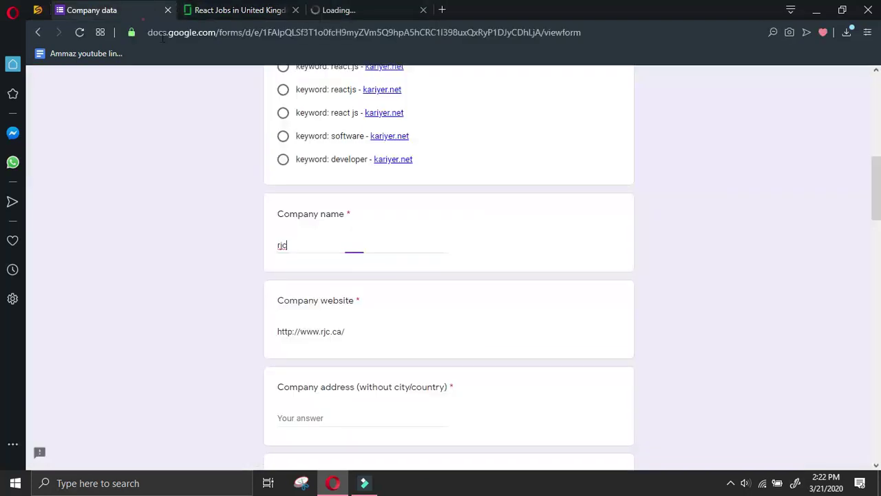
pyautogui.tripleClick(371, 331)
pyautogui.hotkey('ctrl', 'v')
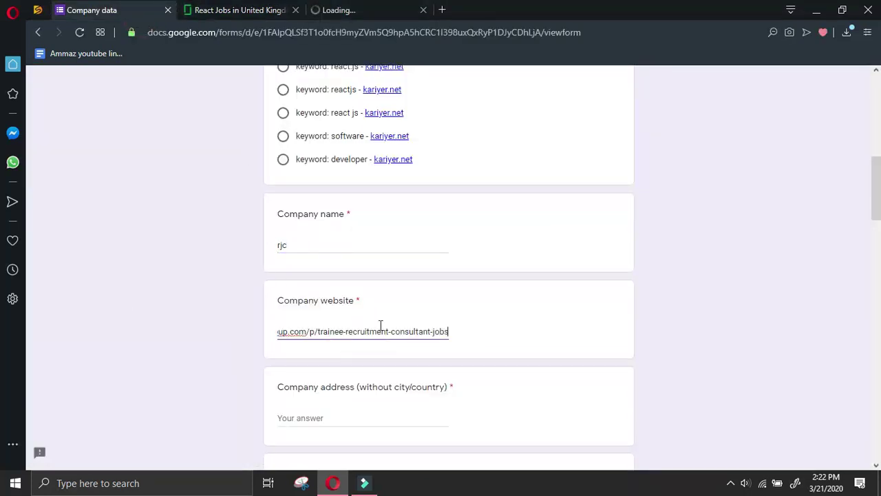
pyautogui.hotkey('ctrl', 'z')
pyautogui.click(365, 9)
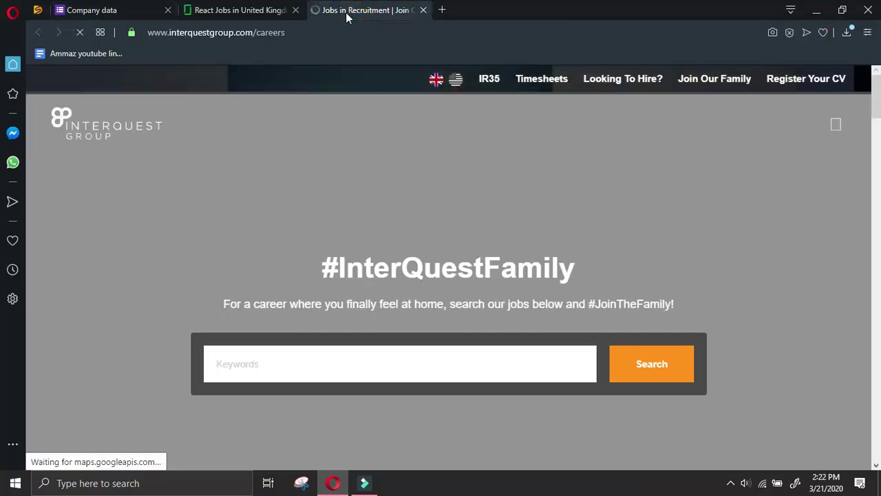
pyautogui.moveTo(256, 32); pyautogui.dragTo(141, 33)
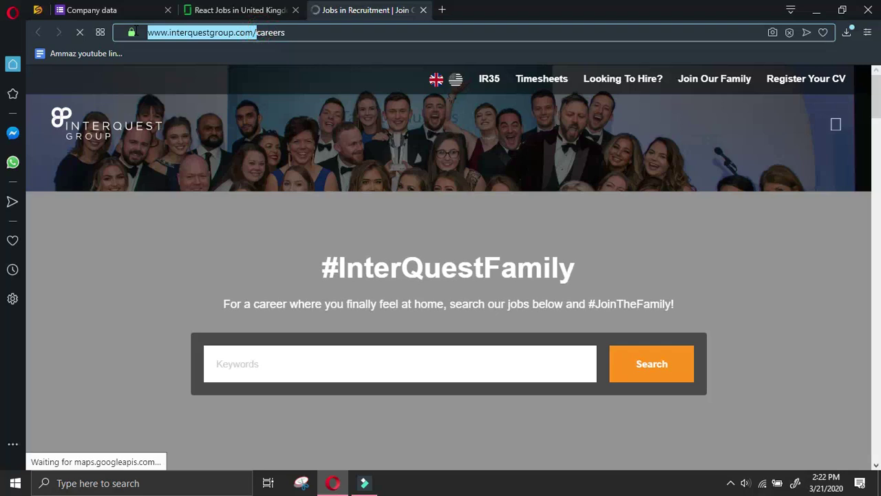
pyautogui.click(126, 6)
pyautogui.hotkey('ctrl', 'v')
# Replace 'rjc' with 'interquestgroup' in the Company name answer
pyautogui.click(385, 331)
pyautogui.moveTo(386, 331); pyautogui.dragTo(352, 333)
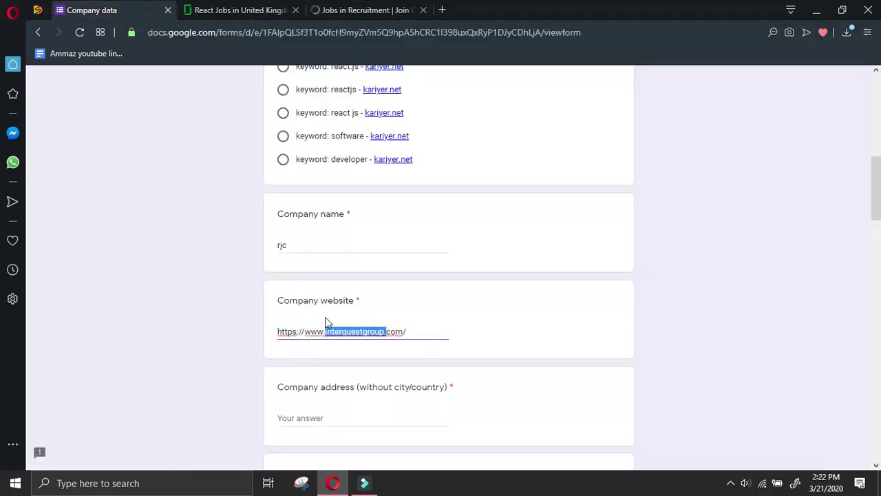
pyautogui.hotkey('ctrl', 'c')
pyautogui.tripleClick(314, 246)
pyautogui.hotkey('ctrl', 'v')
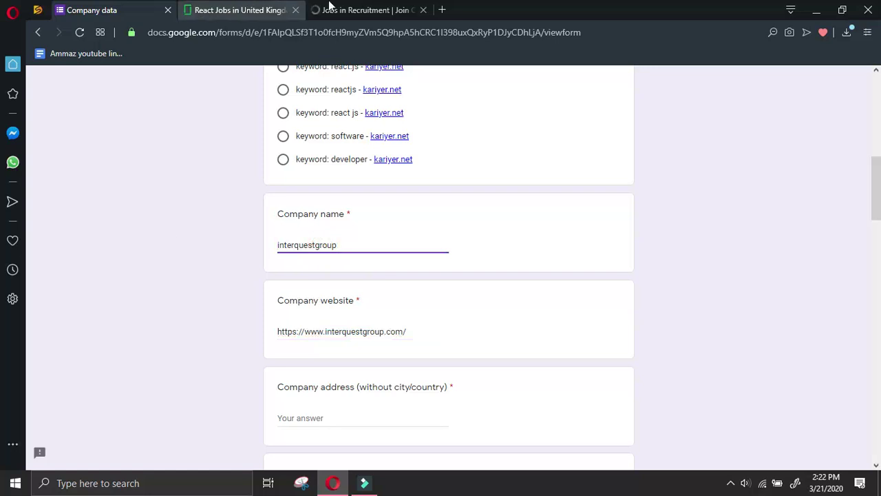
pyautogui.click(351, 9)
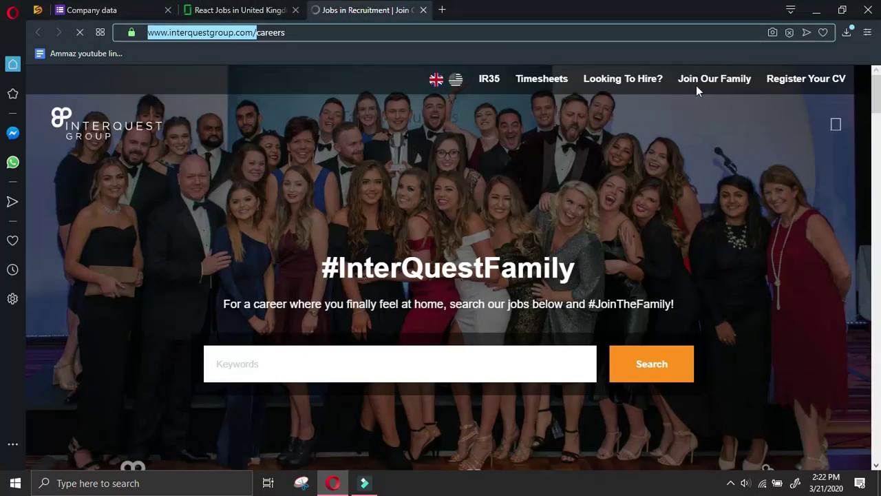
# Copy the careers e-mail address from InterQuest's #JoinTheFamily section, then return to the form's contact fields
pyautogui.scroll(-10, 532, 126)
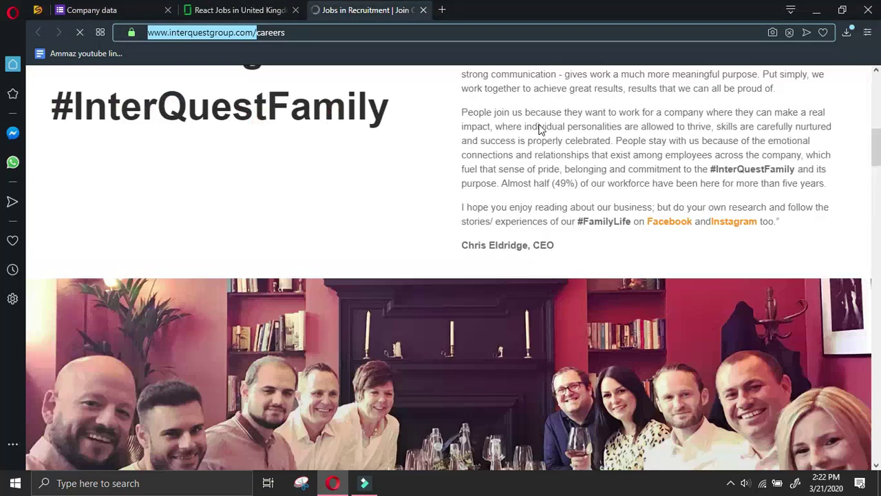
pyautogui.scroll(-5, 541, 127)
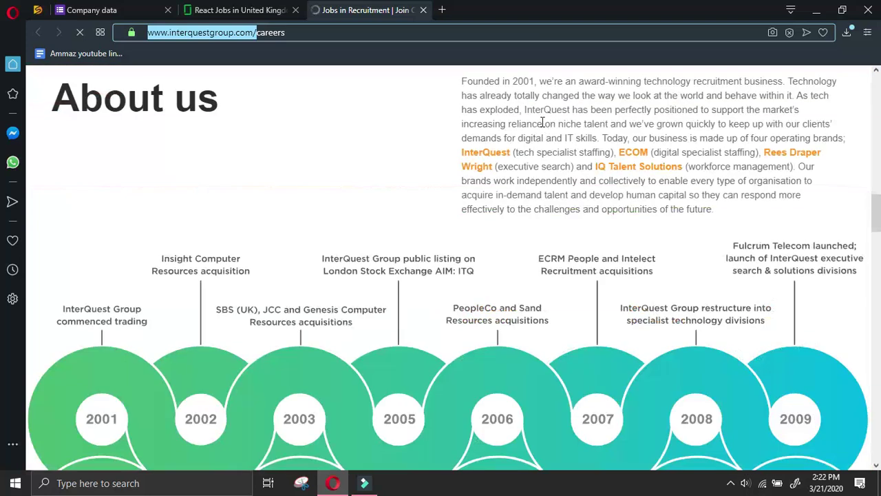
pyautogui.scroll(-4, 542, 121)
pyautogui.scroll(-12, 542, 122)
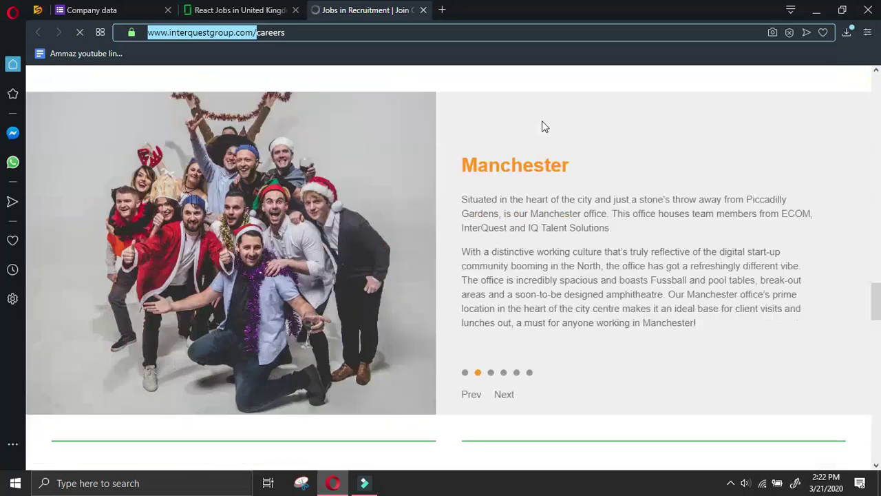
pyautogui.scroll(5, 544, 123)
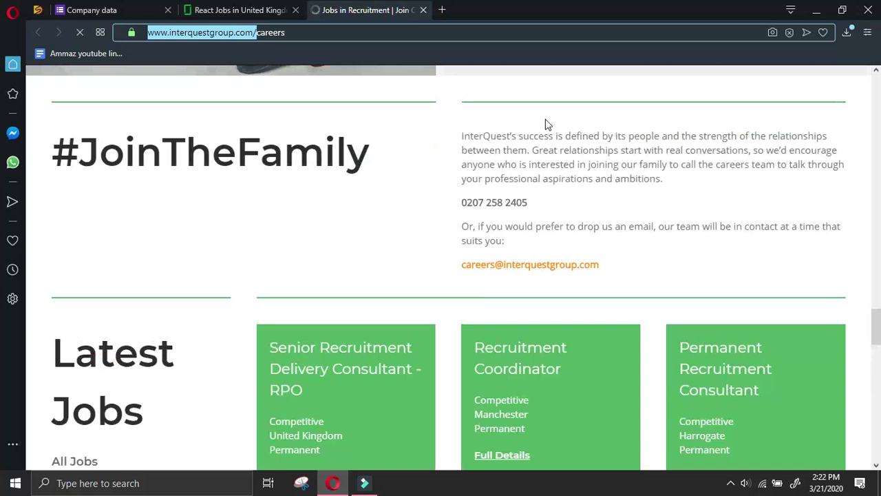
pyautogui.rightClick(556, 269)
pyautogui.click(572, 280)
pyautogui.click(102, 18)
pyautogui.scroll(-6, 315, 261)
pyautogui.scroll(-4, 340, 302)
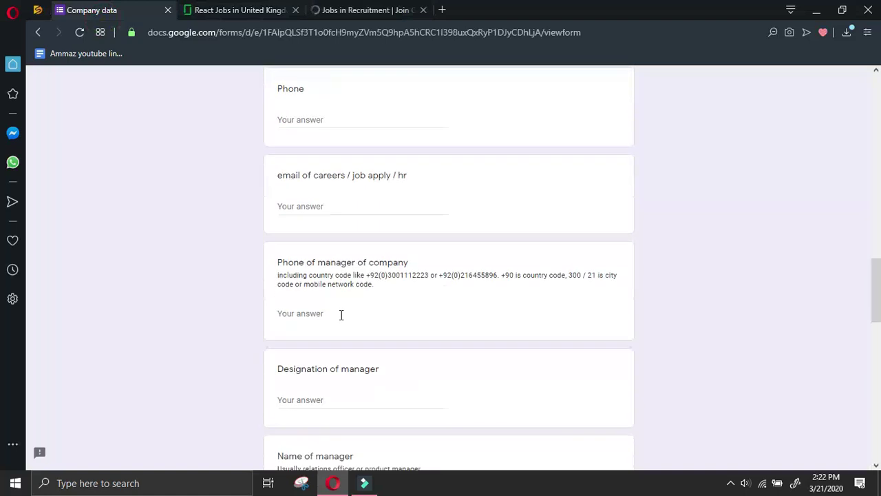
# Paste the careers e-mail into its question and the careers phone number into All other details
pyautogui.click(357, 207)
pyautogui.hotkey('ctrl', 'v')
pyautogui.click(366, 10)
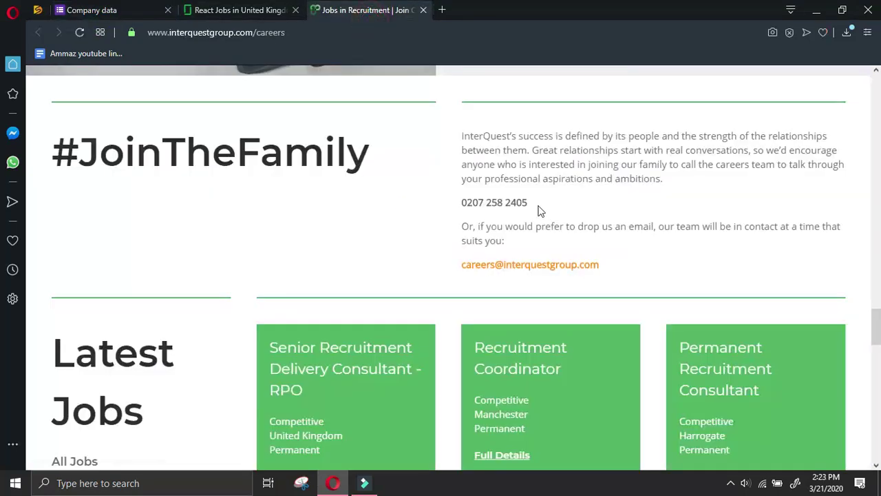
pyautogui.moveTo(540, 210); pyautogui.dragTo(454, 211)
pyautogui.click(92, 9)
pyautogui.scroll(-10, 421, 372)
pyautogui.click(393, 331)
pyautogui.hotkey('ctrl', 'v')
# Copy InterQuest's London office address from the careers page into Company address
pyautogui.click(361, 10)
pyautogui.scroll(-2, 262, 247)
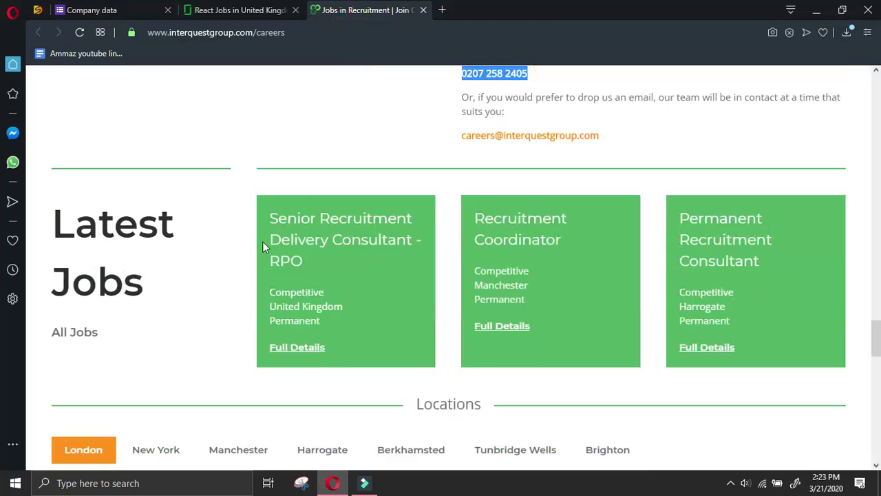
pyautogui.scroll(-3, 221, 310)
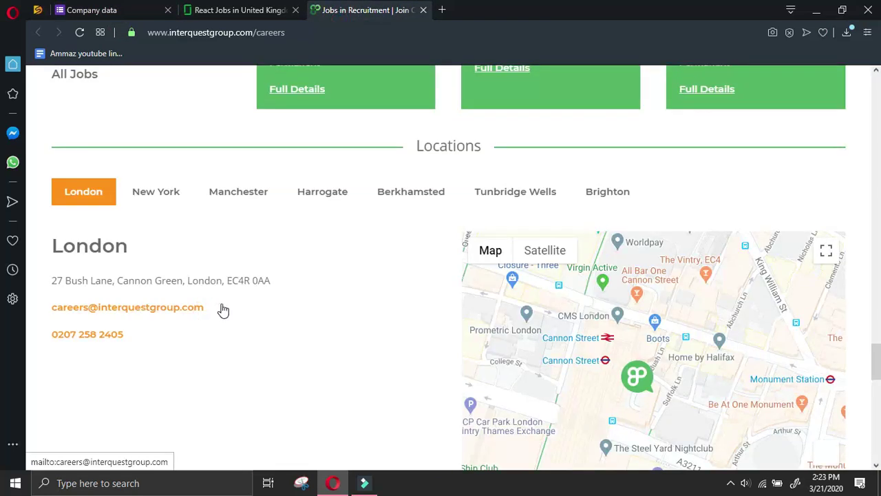
pyautogui.moveTo(283, 280); pyautogui.dragTo(54, 279)
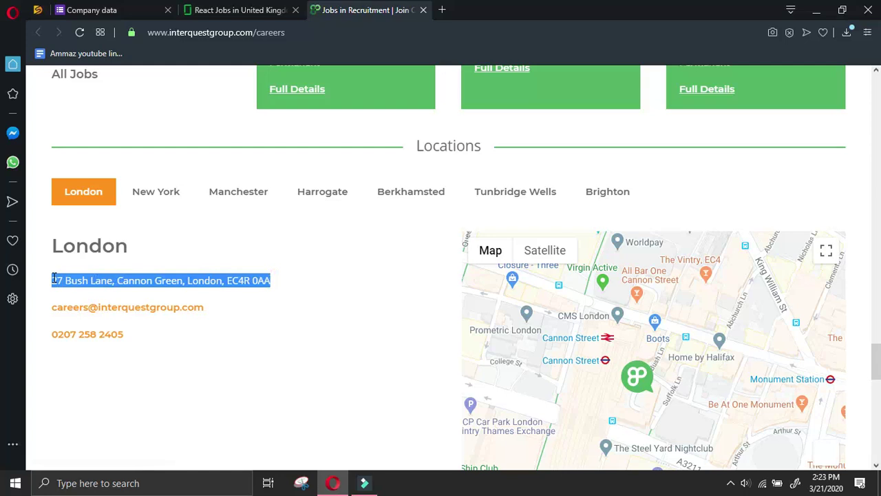
pyautogui.click(92, 10)
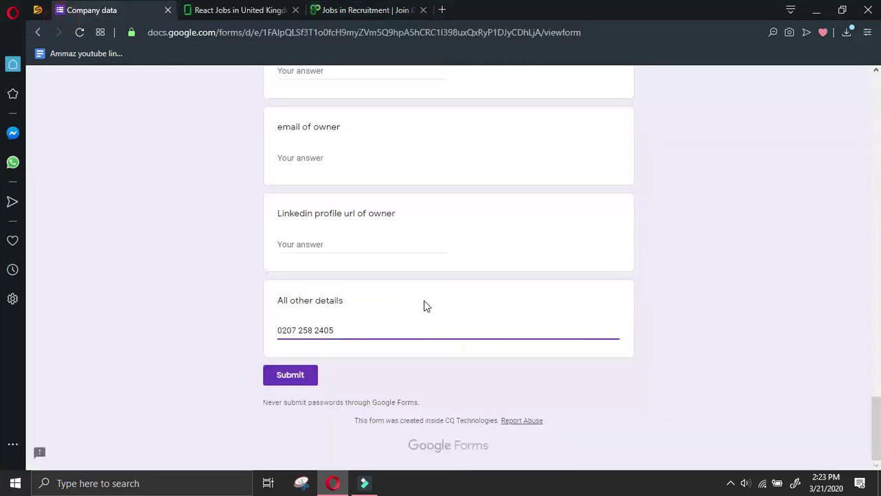
pyautogui.scroll(10, 422, 328)
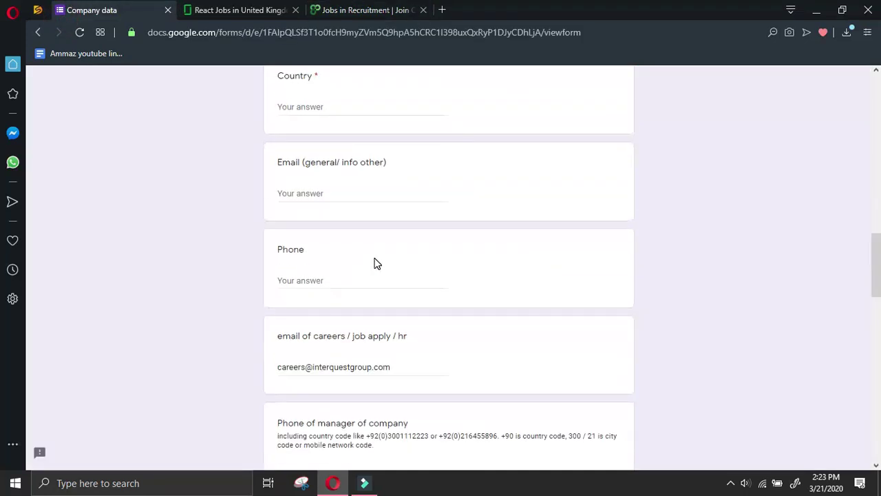
pyautogui.click(355, 190)
pyautogui.scroll(3, 378, 213)
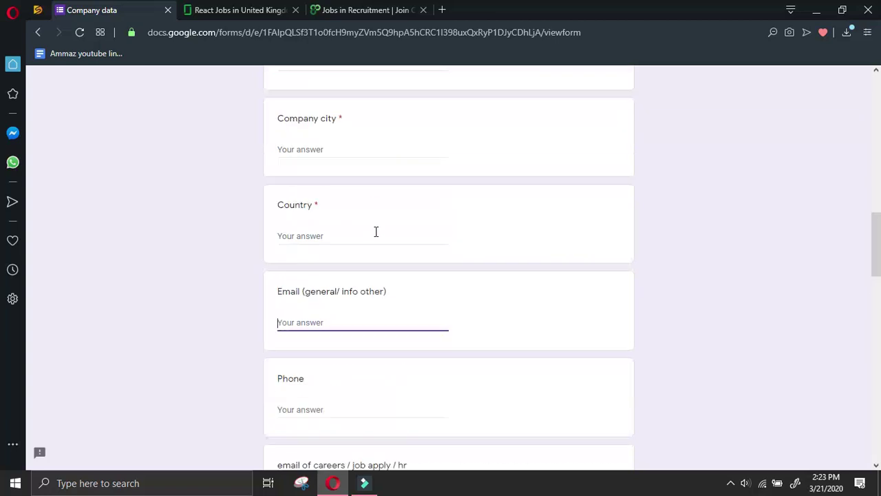
pyautogui.scroll(1, 333, 227)
pyautogui.click(346, 192)
pyautogui.hotkey('ctrl', 'v')
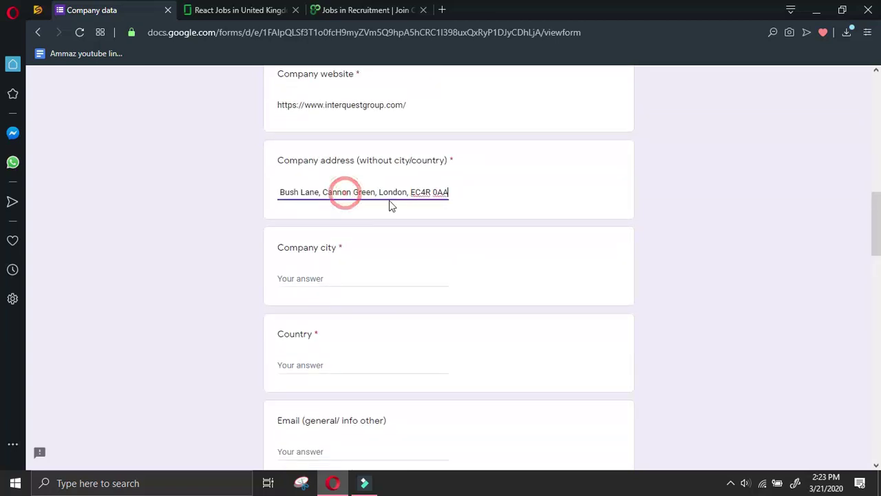
# Move 'London' from the address into Company city, then select the London office phone number
pyautogui.moveTo(411, 194); pyautogui.dragTo(380, 190)
pyautogui.press('BackSpace')
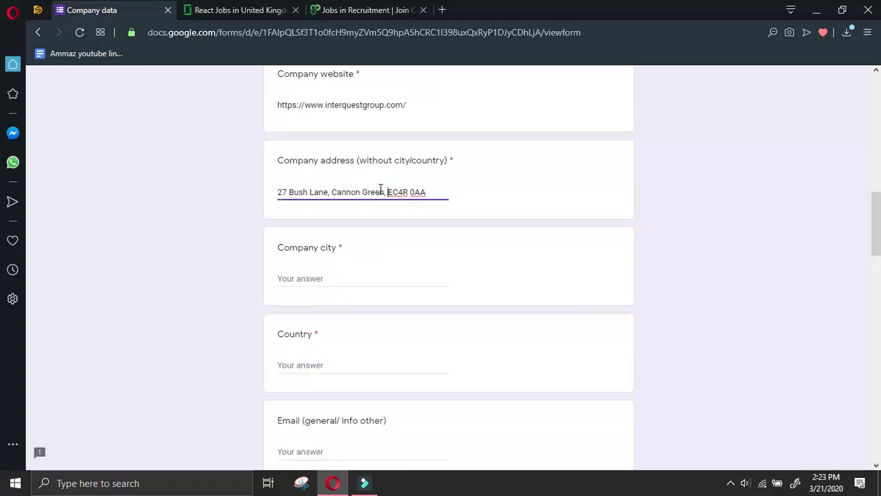
pyautogui.click(388, 272)
pyautogui.hotkey('ctrl', 'v')
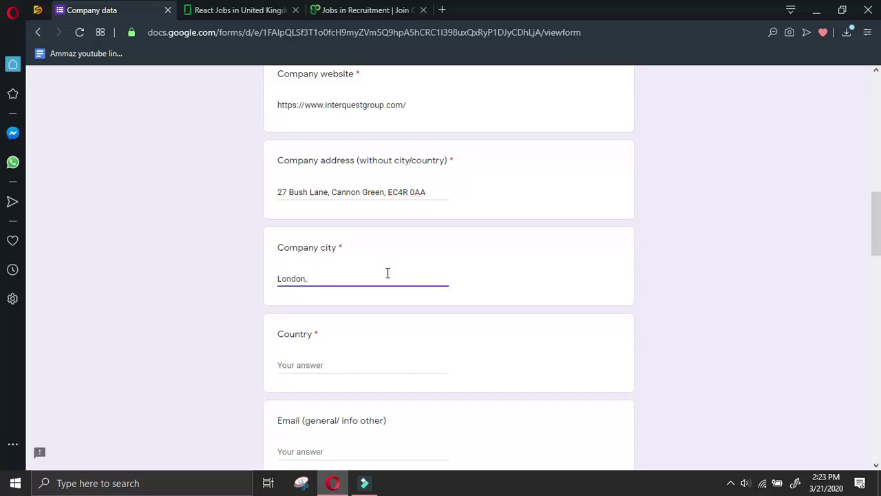
pyautogui.click(320, 364)
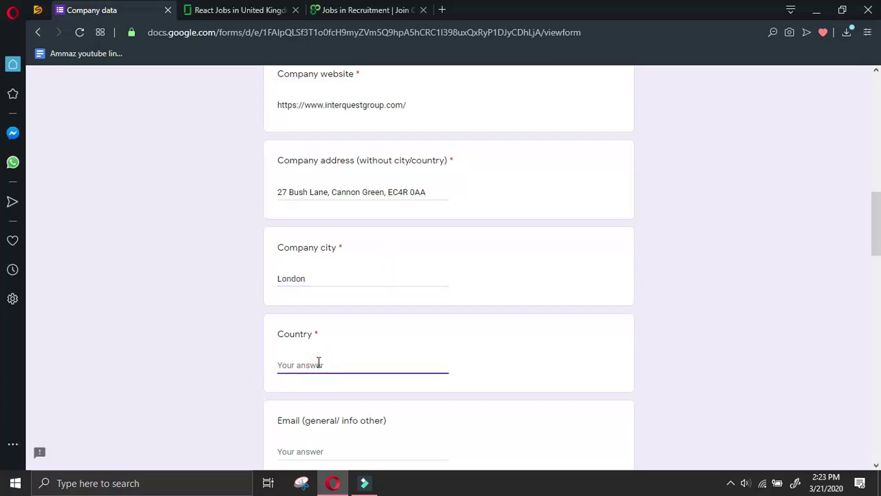
pyautogui.click(351, 14)
pyautogui.click(371, 346)
pyautogui.moveTo(128, 335); pyautogui.dragTo(55, 339)
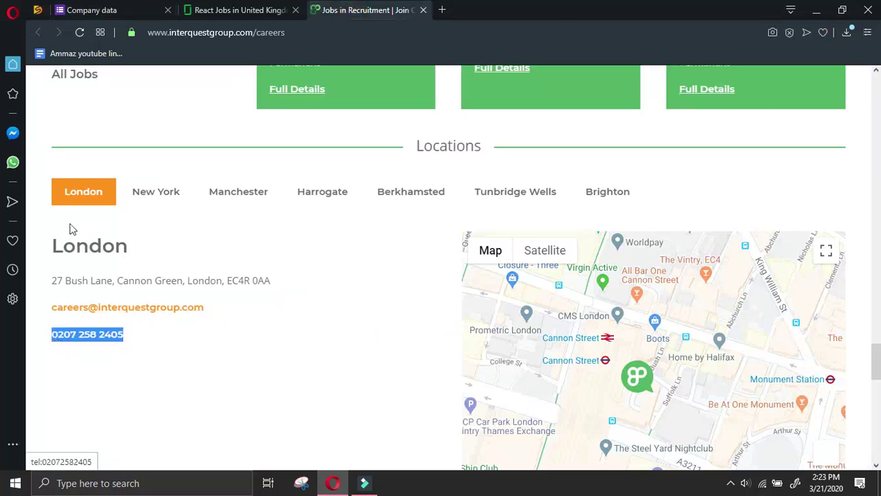
# Paste the London office number into Phone and delete its duplicate from All other details
pyautogui.click(112, 12)
pyautogui.scroll(-2, 332, 330)
pyautogui.click(334, 324)
pyautogui.click(324, 407)
pyautogui.hotkey('ctrl', 'v')
pyautogui.scroll(-2, 390, 401)
pyautogui.scroll(-10, 392, 388)
pyautogui.moveTo(368, 329); pyautogui.dragTo(156, 304)
pyautogui.press('BackSpace')
# Add the New York office address and phone number to All other details
pyautogui.click(372, 9)
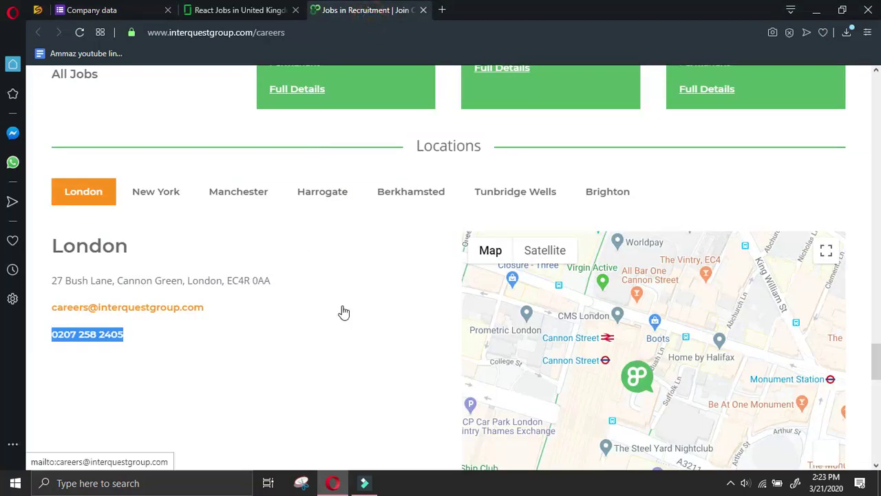
pyautogui.click(240, 198)
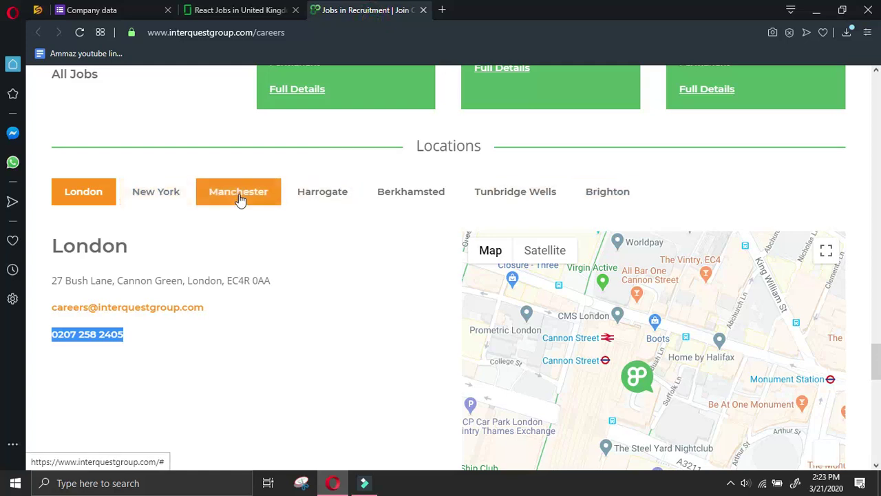
pyautogui.click(170, 196)
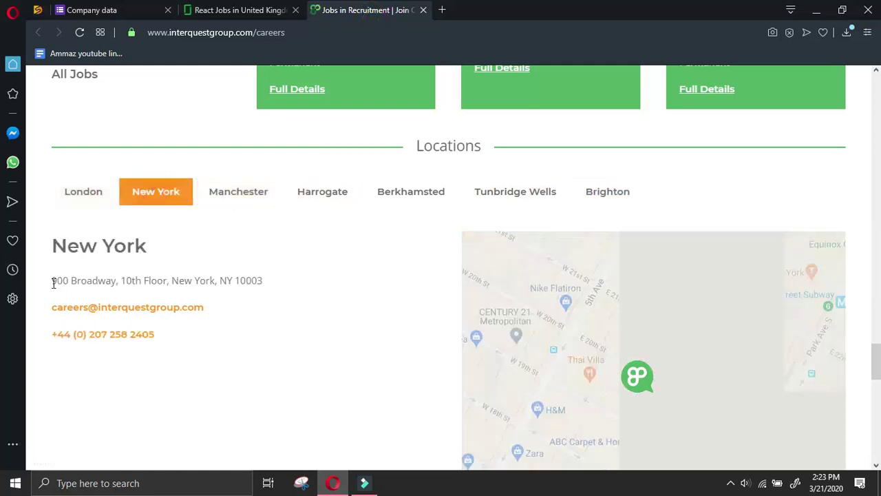
pyautogui.moveTo(53, 281); pyautogui.dragTo(273, 282)
pyautogui.hotkey('ctrl', 'c')
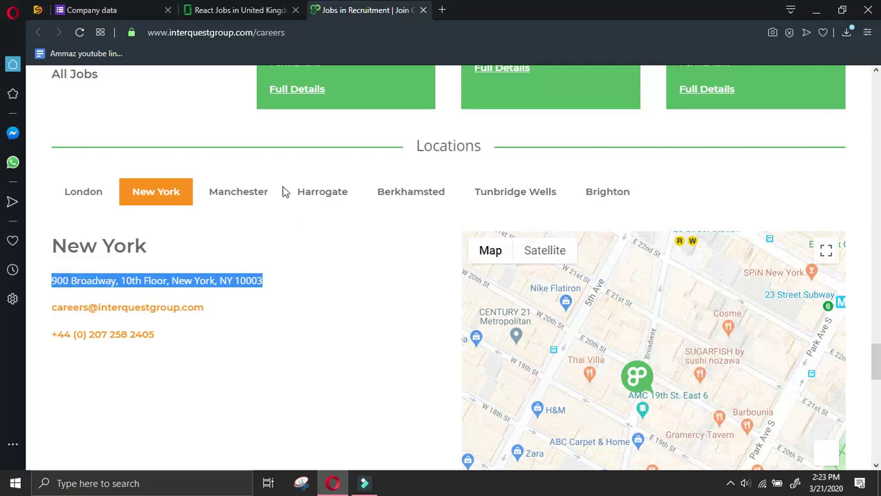
pyautogui.click(96, 10)
pyautogui.hotkey('ctrl', 'v')
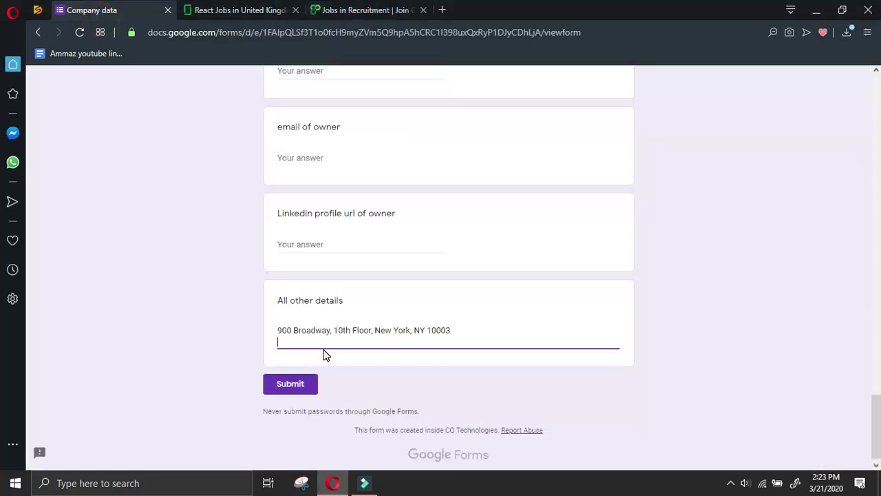
pyautogui.click(404, 10)
pyautogui.click(174, 340)
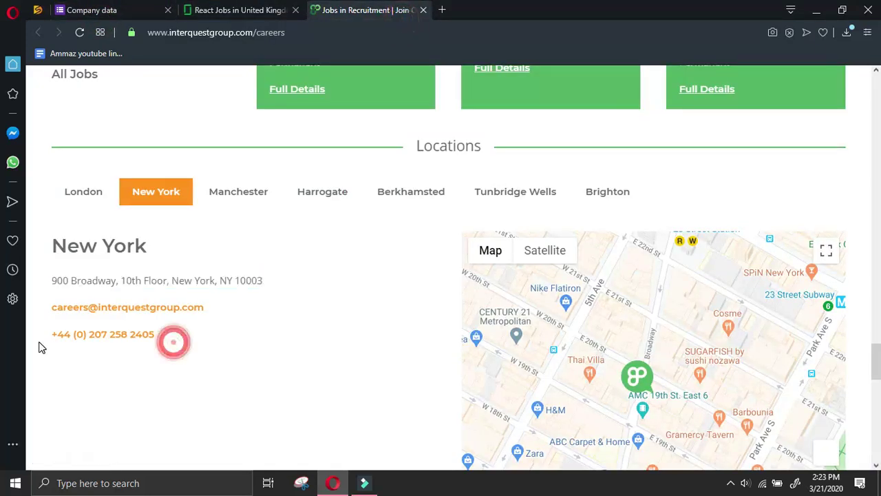
pyautogui.tripleClick(44, 334)
pyautogui.click(49, 334)
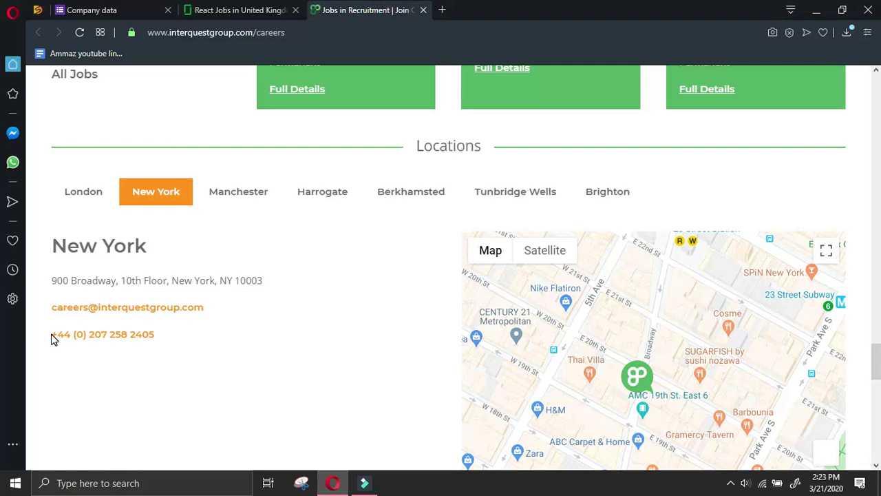
pyautogui.tripleClick(55, 334)
pyautogui.hotkey('ctrl', 'c')
pyautogui.click(117, 10)
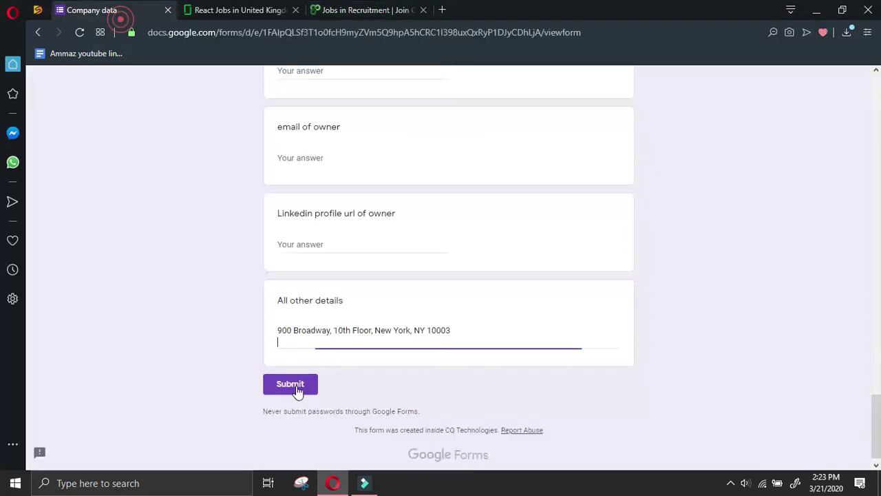
pyautogui.press('Return')
pyautogui.hotkey('ctrl', 'v')
# Add the Manchester and Harrogate office addresses on new lines in All other details
pyautogui.click(365, 9)
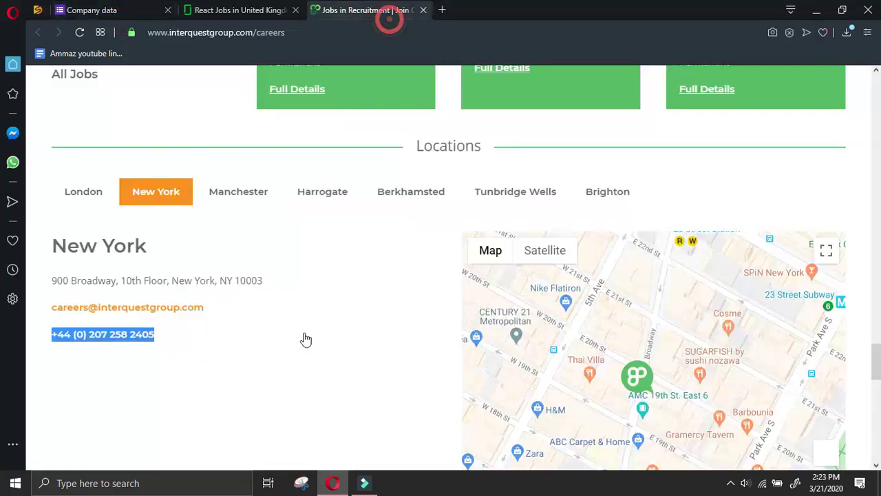
pyautogui.click(260, 200)
pyautogui.moveTo(50, 280)
pyautogui.mouseDown()
pyautogui.moveTo(229, 276)
pyautogui.moveTo(186, 286)
pyautogui.moveTo(61, 286)
pyautogui.mouseUp()
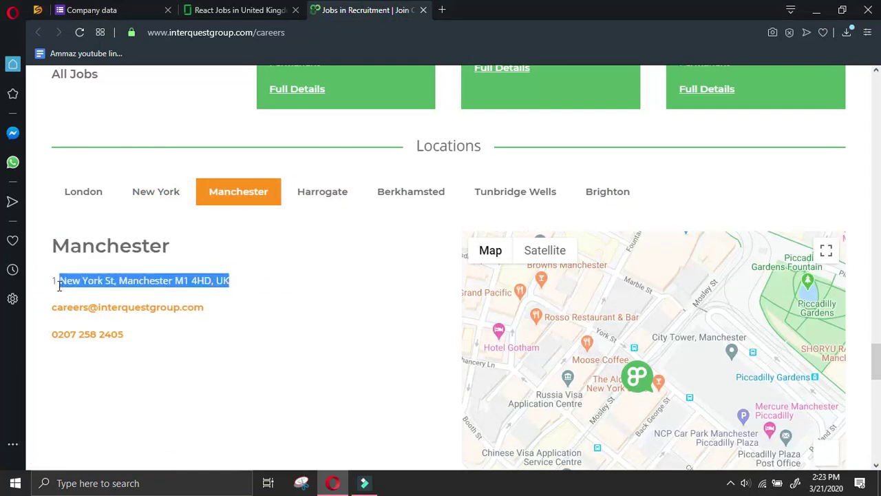
pyautogui.click(69, 11)
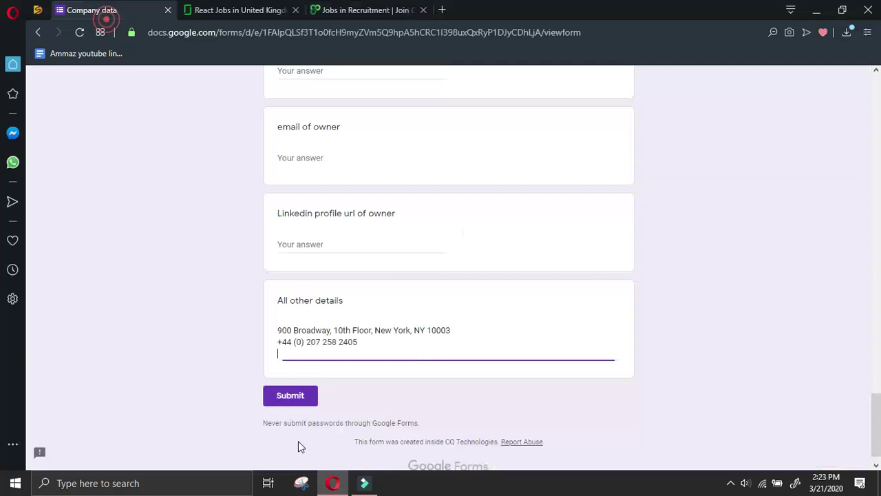
pyautogui.write('1 New York St, Manchester M1 4HD, UK')
pyautogui.press('Return')
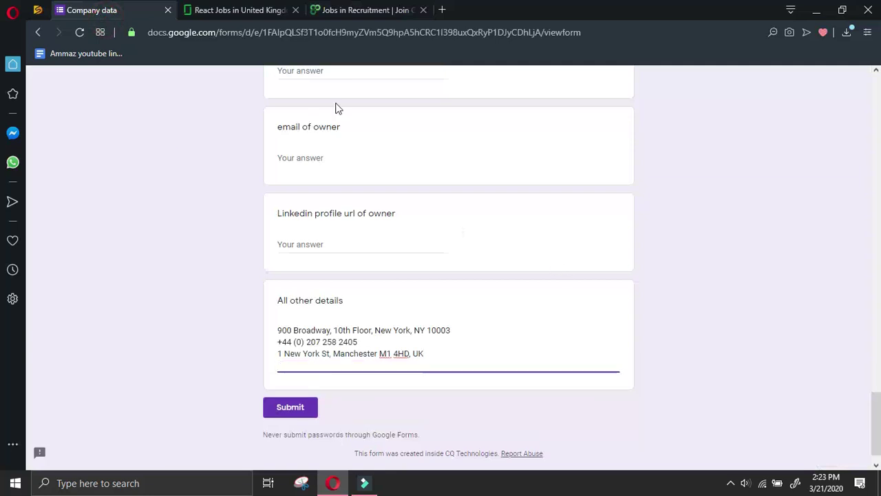
pyautogui.click(413, 9)
pyautogui.click(316, 199)
pyautogui.moveTo(288, 295); pyautogui.dragTo(261, 285)
pyautogui.click(59, 279)
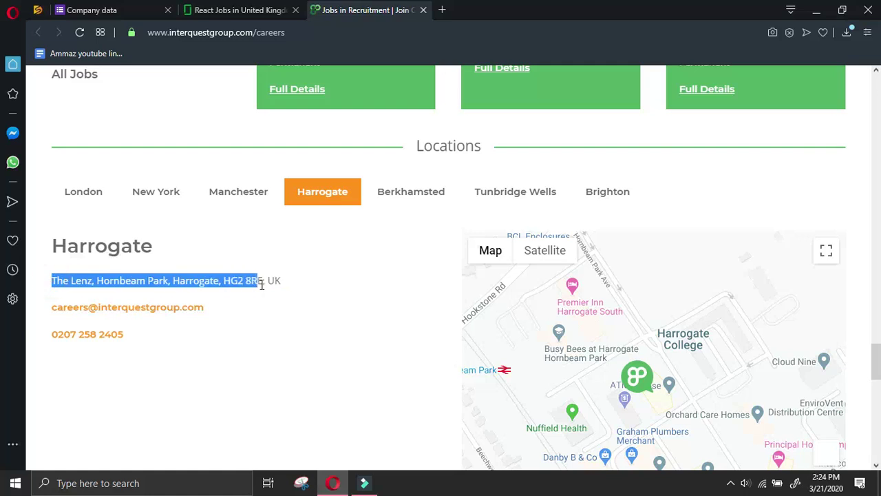
pyautogui.hotkey('ctrl', 'c')
pyautogui.click(82, 9)
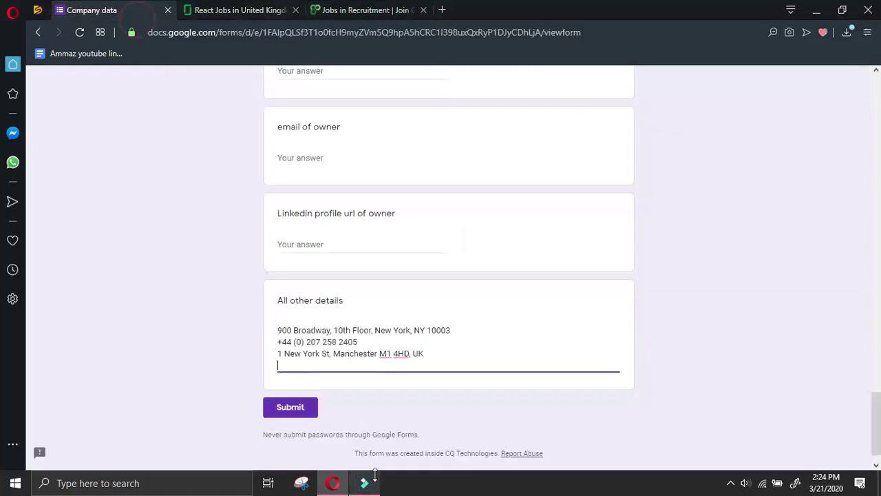
pyautogui.hotkey('ctrl', 'v')
pyautogui.press('Return')
# Add the Berkhamsted and Tunbridge Wells office addresses on new lines in All other details
pyautogui.click(404, 8)
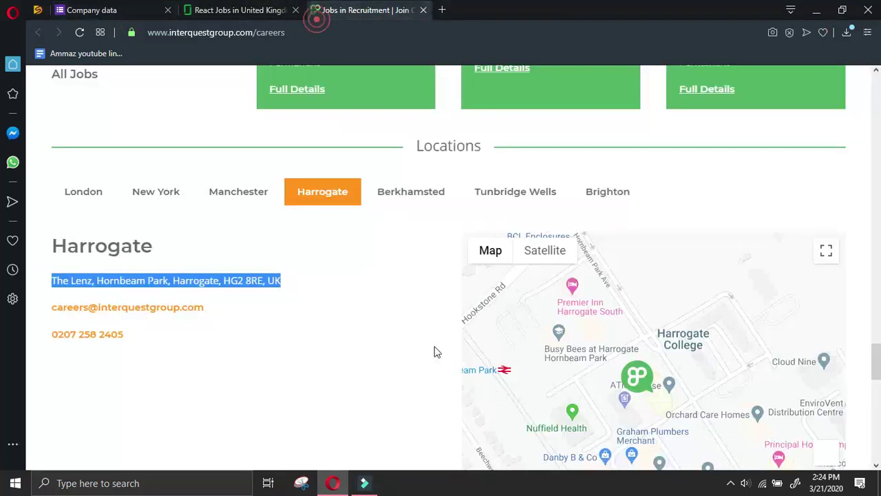
pyautogui.click(382, 199)
pyautogui.moveTo(313, 279); pyautogui.dragTo(54, 282)
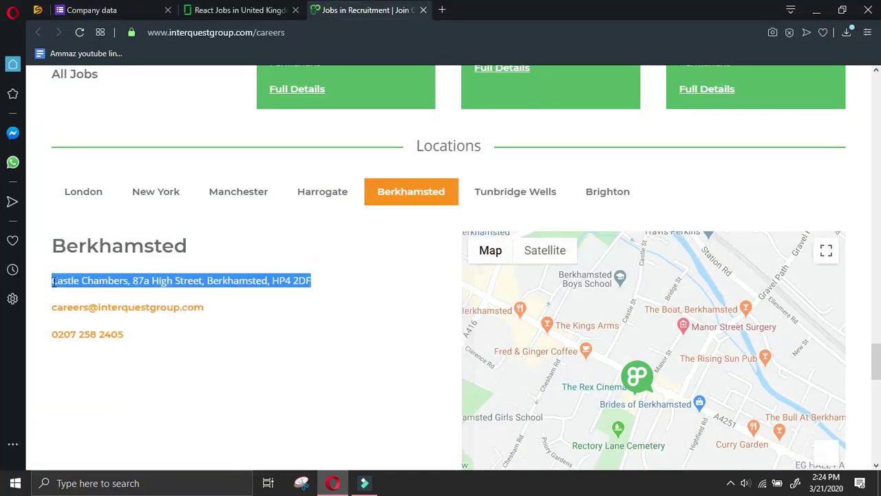
pyautogui.hotkey('ctrl', 'c')
pyautogui.click(114, 8)
pyautogui.hotkey('ctrl', 'v')
pyautogui.press('Return')
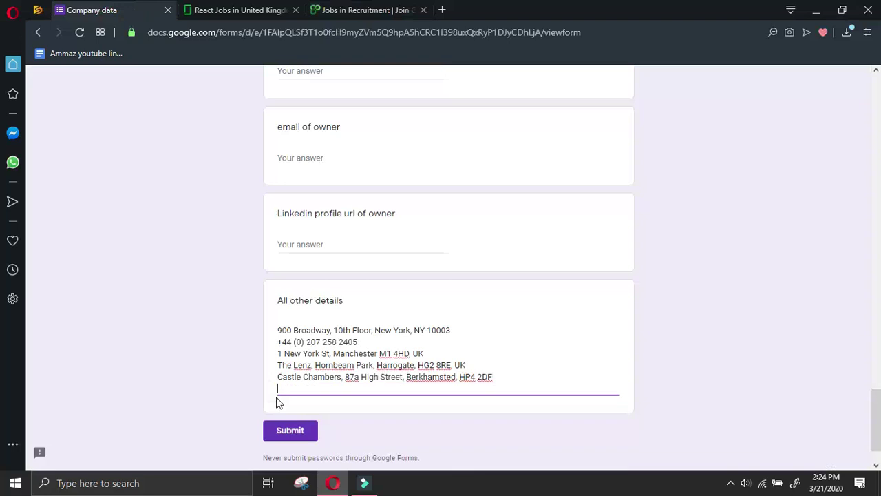
pyautogui.click(262, 10)
pyautogui.click(336, 14)
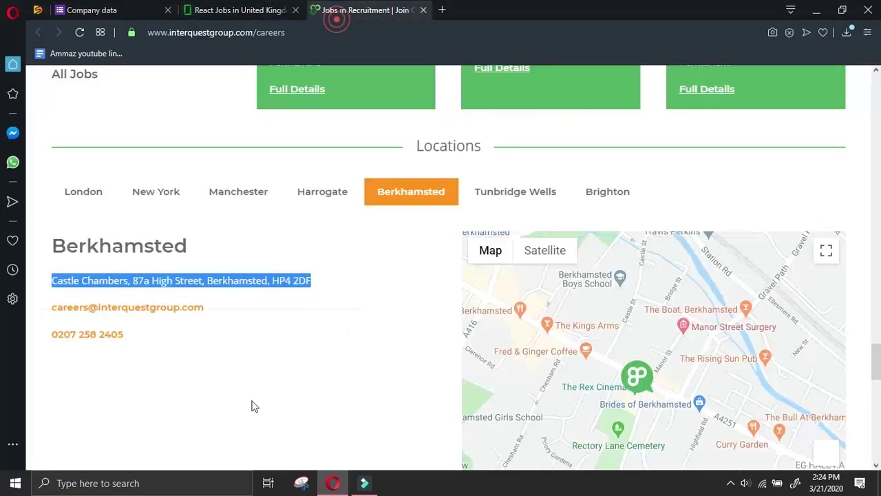
pyautogui.click(496, 193)
pyautogui.moveTo(377, 280); pyautogui.dragTo(53, 281)
pyautogui.hotkey('ctrl', 'c')
pyautogui.click(96, 10)
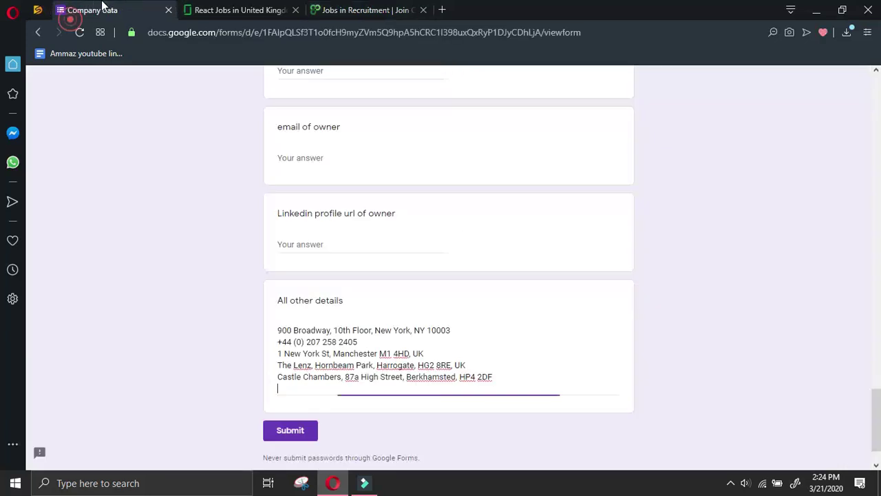
pyautogui.hotkey('ctrl', 'v')
pyautogui.press('Return')
# Copy the Brighton office address into All other details
pyautogui.click(369, 10)
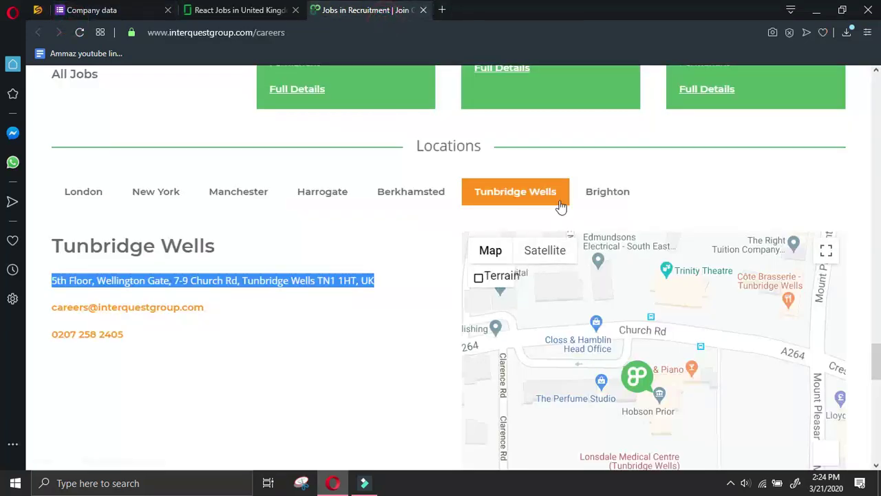
pyautogui.click(605, 193)
pyautogui.moveTo(303, 283); pyautogui.dragTo(53, 282)
pyautogui.hotkey('ctrl', 'c')
pyautogui.click(91, 10)
pyautogui.hotkey('ctrl', 'v')
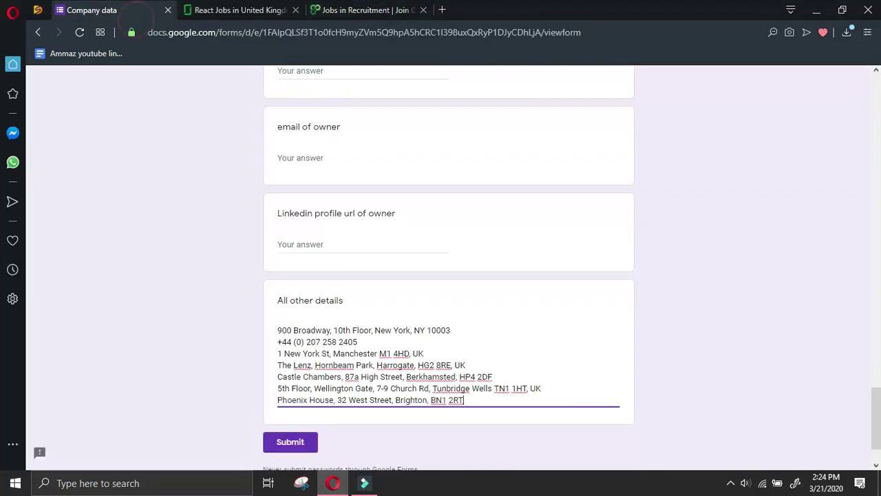
# Navigate from the InterQuest careers page to its Contact page via the site menu
pyautogui.click(368, 9)
pyautogui.scroll(3, 505, 353)
pyautogui.scroll(5, 505, 353)
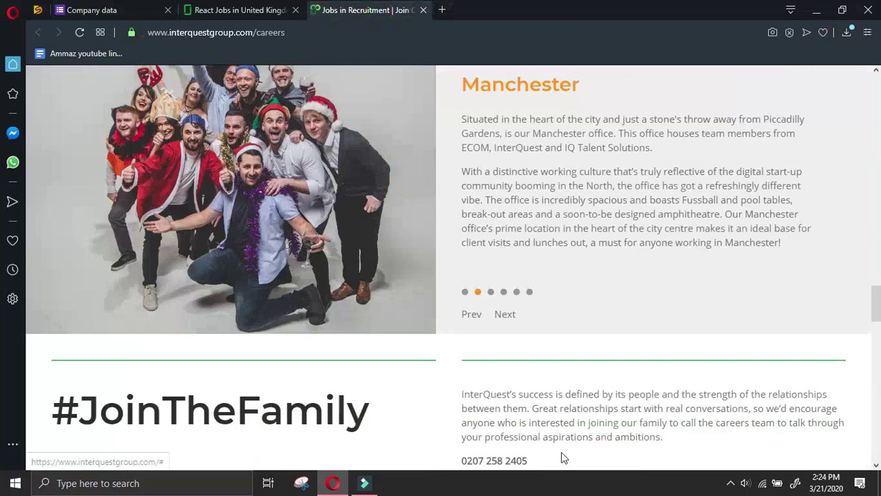
pyautogui.scroll(-1, 561, 455)
pyautogui.scroll(10, 561, 454)
pyautogui.scroll(-1, 565, 448)
pyautogui.scroll(5, 571, 447)
pyautogui.scroll(5, 581, 447)
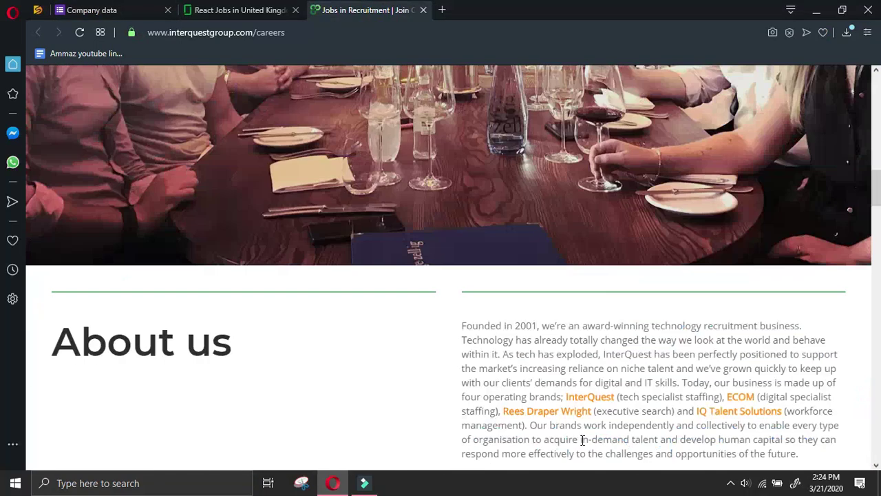
pyautogui.scroll(8, 581, 439)
pyautogui.scroll(-2, 598, 438)
pyautogui.scroll(2, 609, 436)
pyautogui.scroll(-4, 608, 436)
pyautogui.scroll(4, 610, 411)
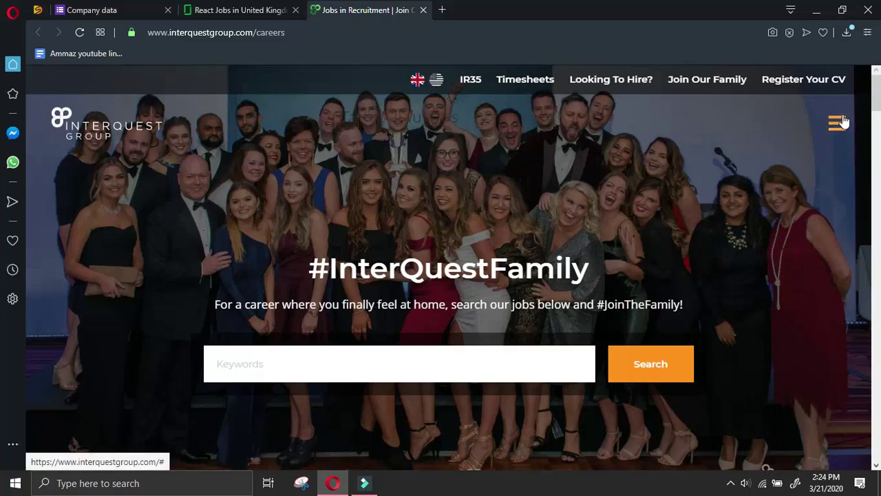
pyautogui.click(844, 122)
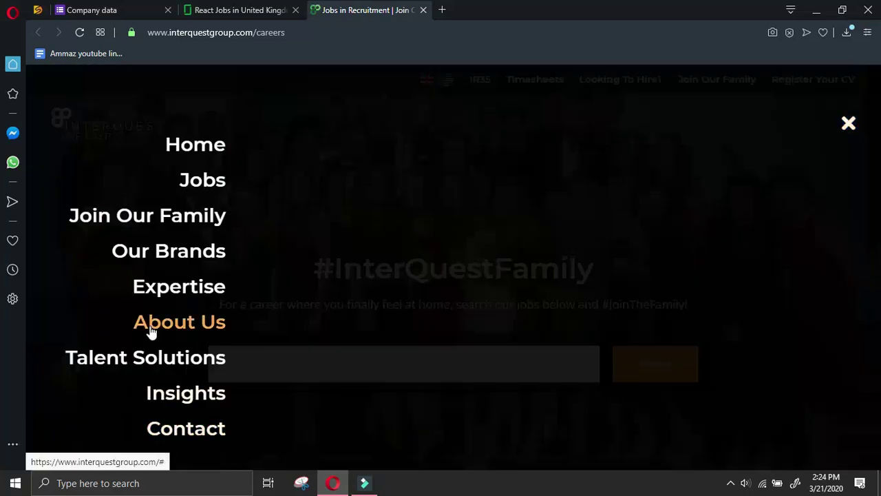
pyautogui.click(196, 431)
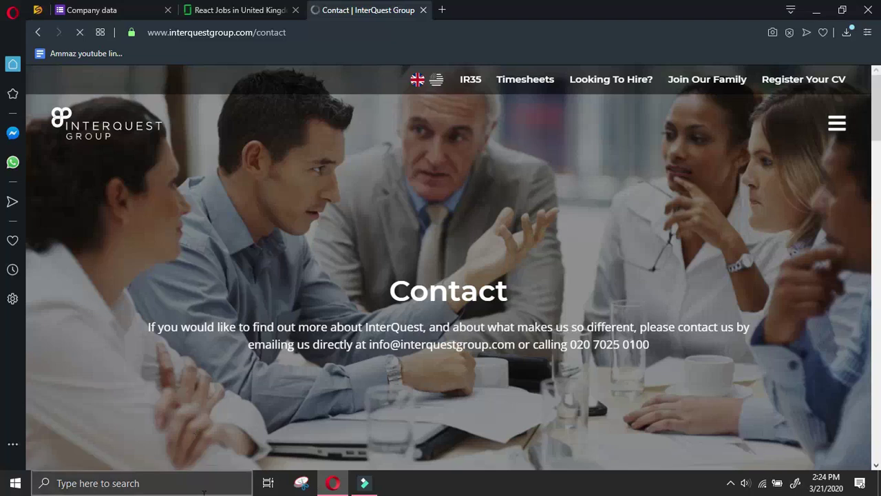
# Copy the general info e-mail from the Contact page into Email (general/ info other)
pyautogui.scroll(-3, 534, 285)
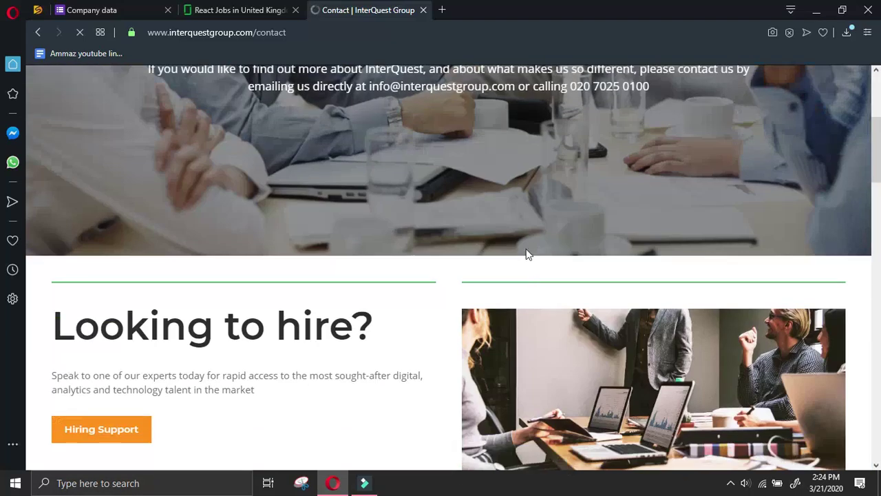
pyautogui.scroll(2, 498, 210)
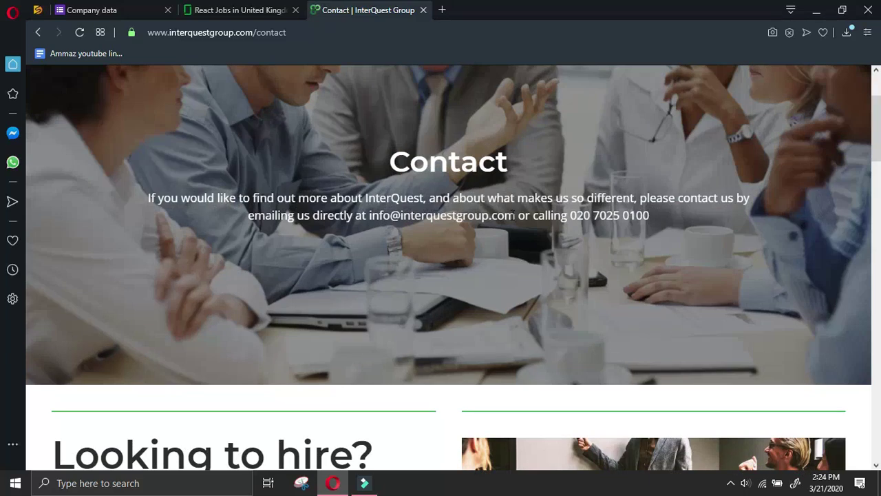
pyautogui.moveTo(517, 215); pyautogui.dragTo(369, 214)
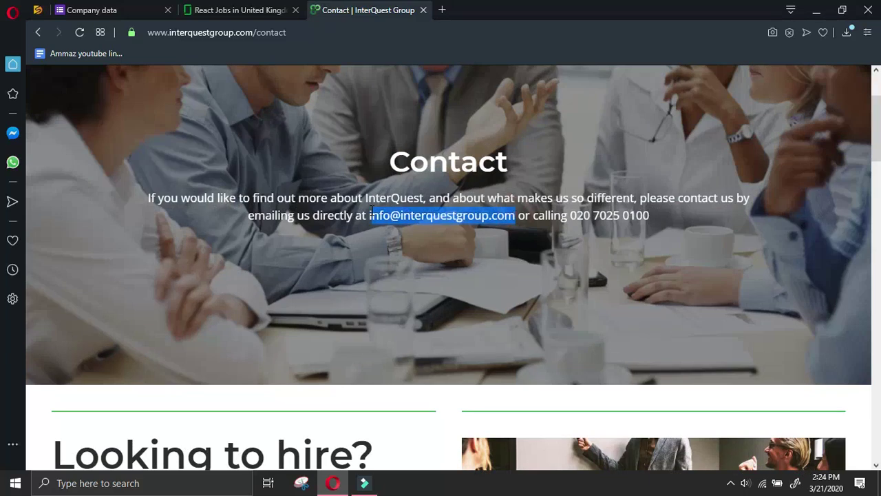
pyautogui.click(118, 10)
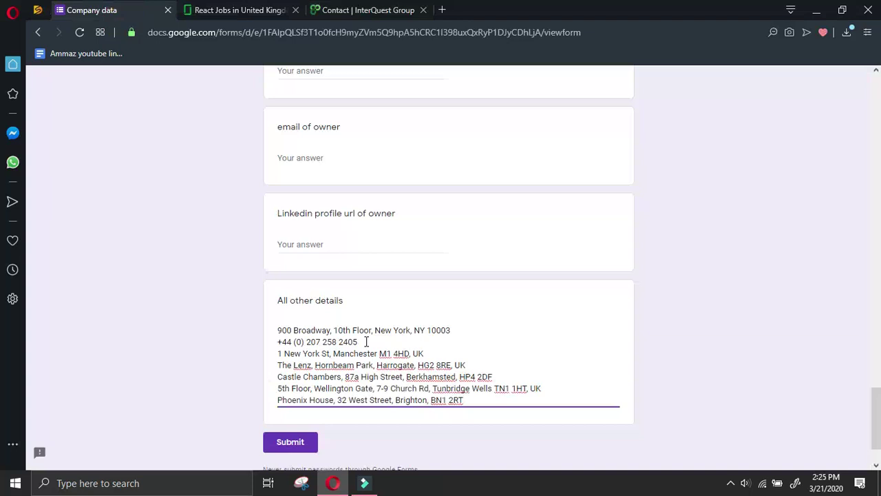
pyautogui.scroll(5, 379, 341)
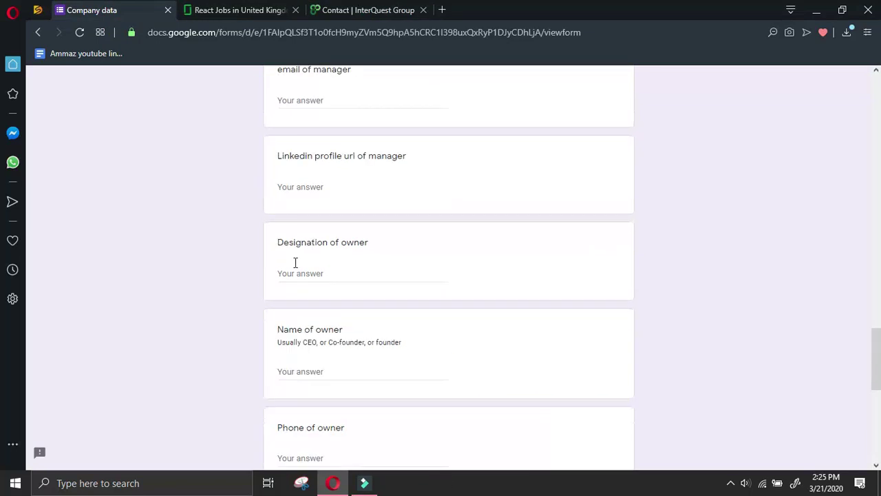
pyautogui.scroll(3, 360, 382)
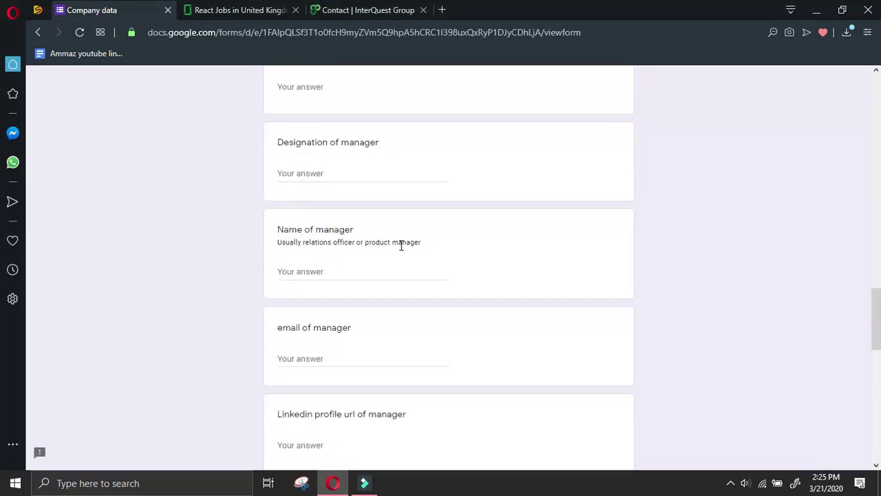
pyautogui.scroll(2, 385, 250)
pyautogui.scroll(4, 307, 148)
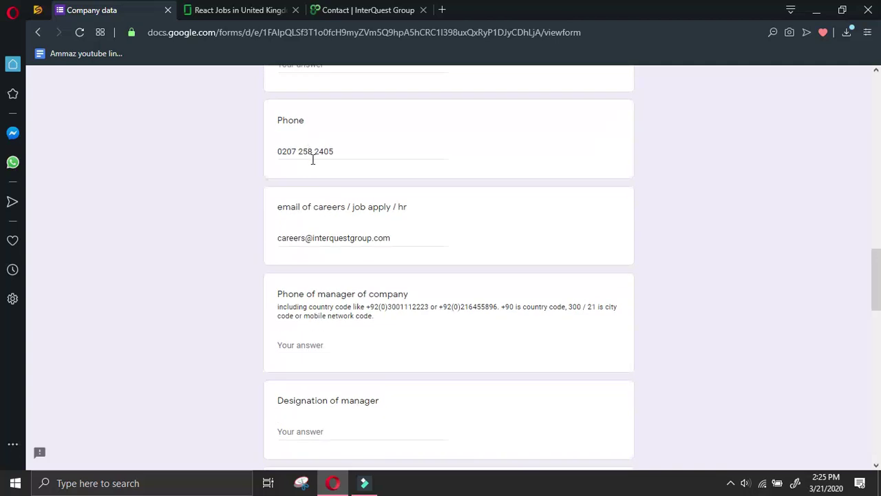
pyautogui.click(333, 193)
pyautogui.hotkey('ctrl', 'v')
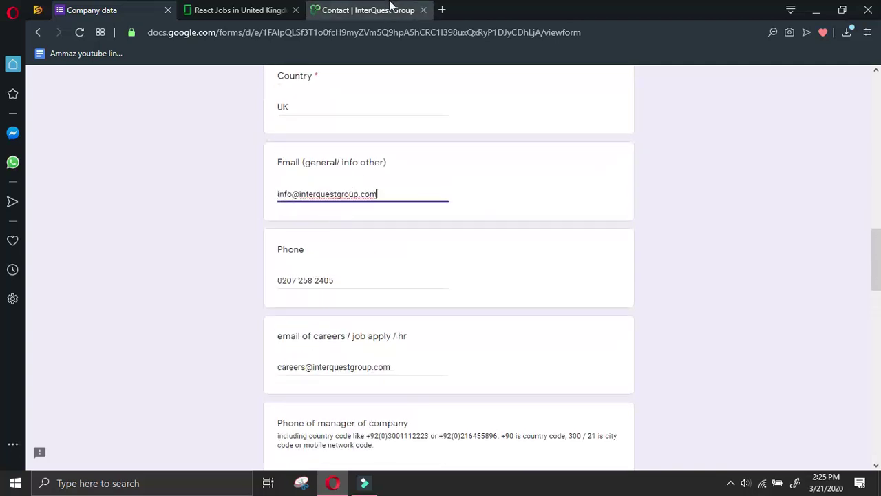
pyautogui.click(365, 10)
# Open InterQuest's footer LinkedIn link in a new browser tab
pyautogui.scroll(-15, 658, 264)
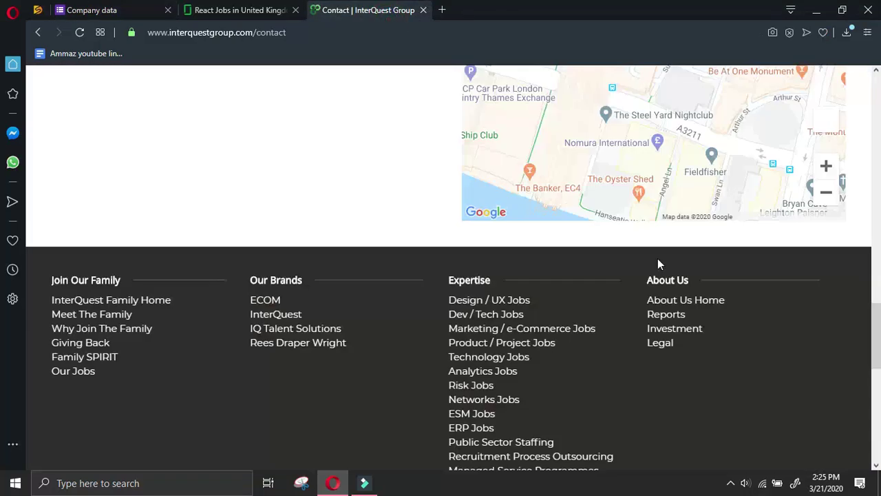
pyautogui.rightClick(749, 405)
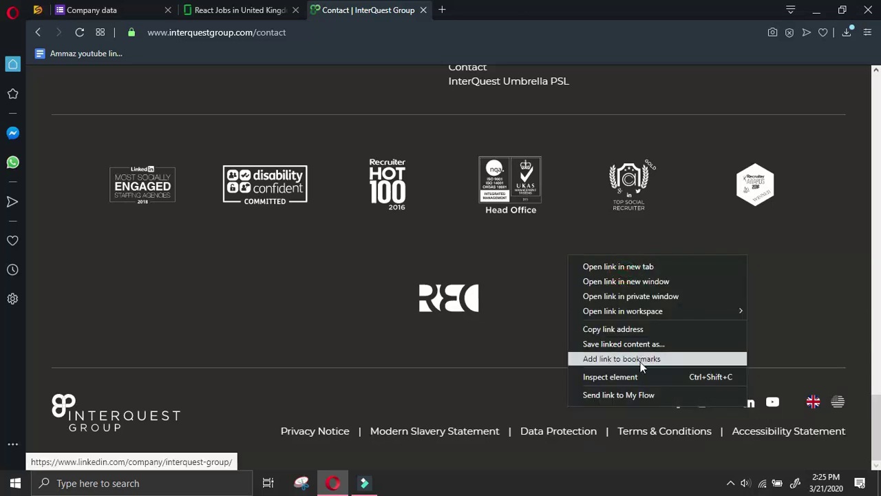
pyautogui.click(635, 266)
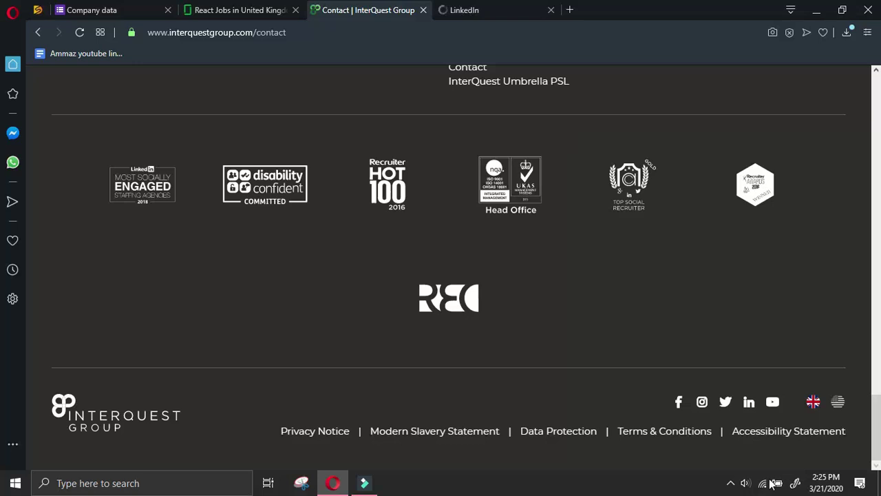
pyautogui.click(730, 482)
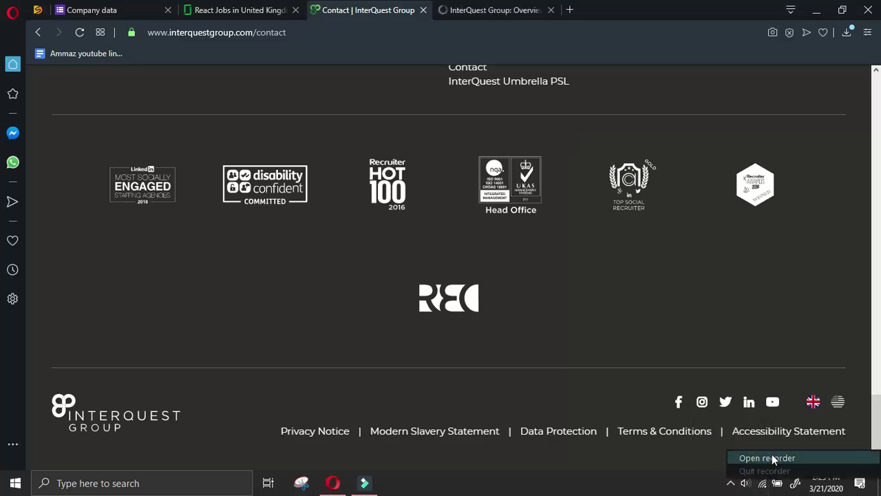
pyautogui.click(731, 456)
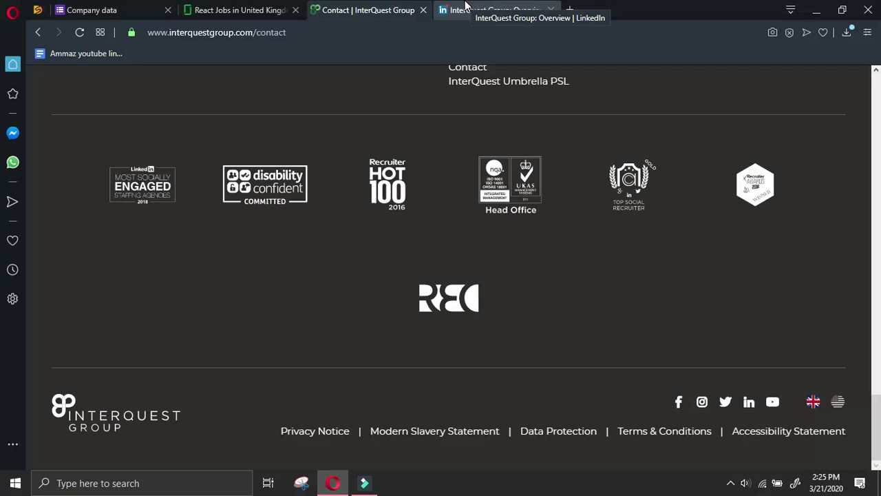
# Show the People section of InterQuest Group's LinkedIn page, collapsing the Messaging panel
pyautogui.click(493, 10)
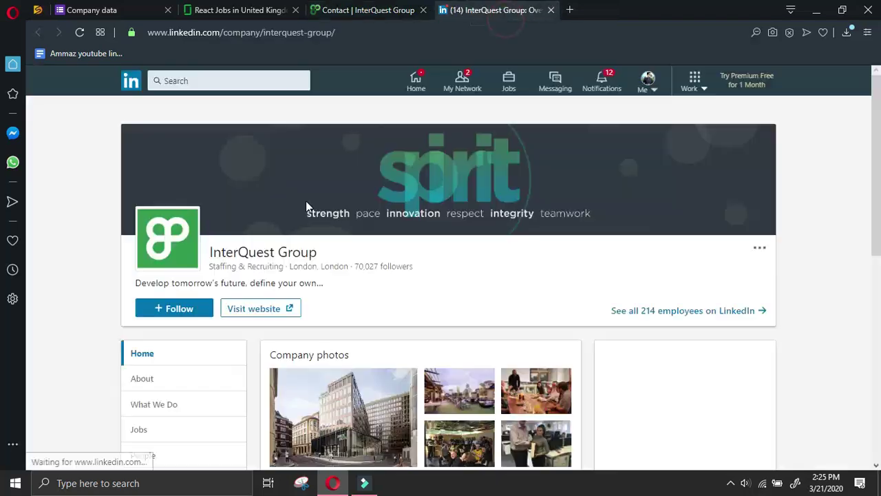
pyautogui.scroll(-3, 305, 206)
pyautogui.click(183, 261)
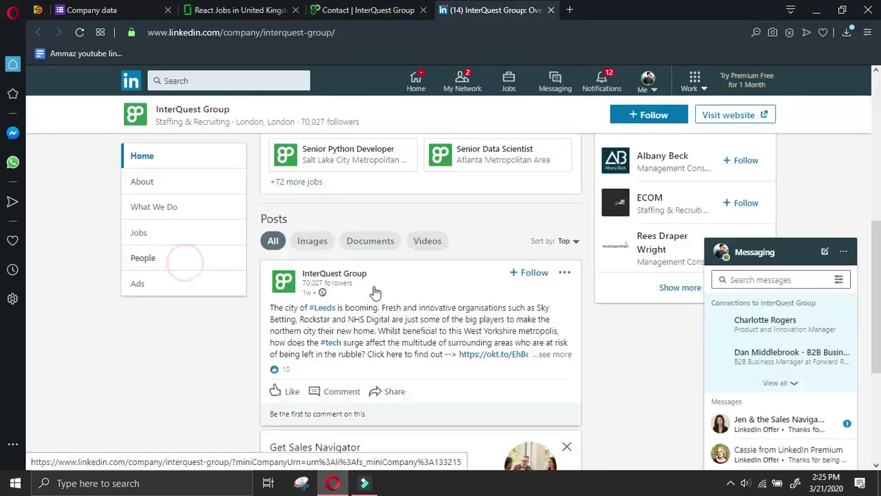
pyautogui.click(757, 251)
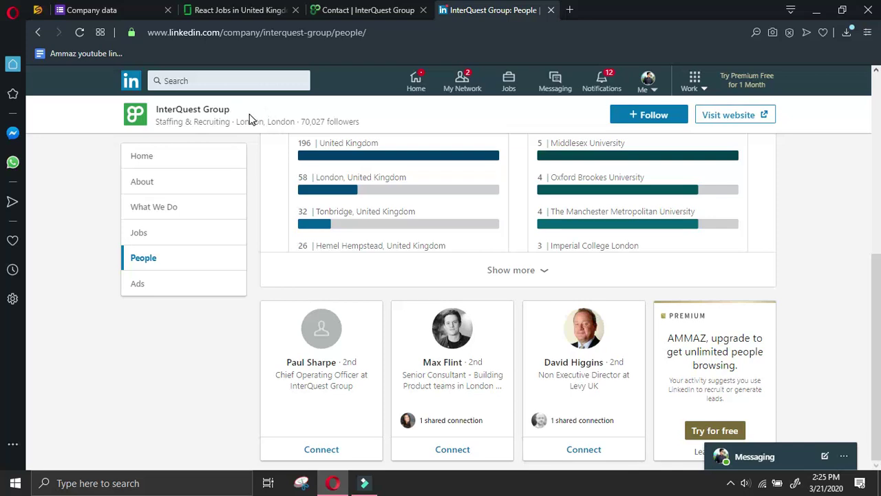
# Google 'manager at InterQuest Group linkedin' and open the Office Manager's LinkedIn profile result
pyautogui.moveTo(240, 109); pyautogui.dragTo(146, 109)
pyautogui.hotkey('ctrl', 'c')
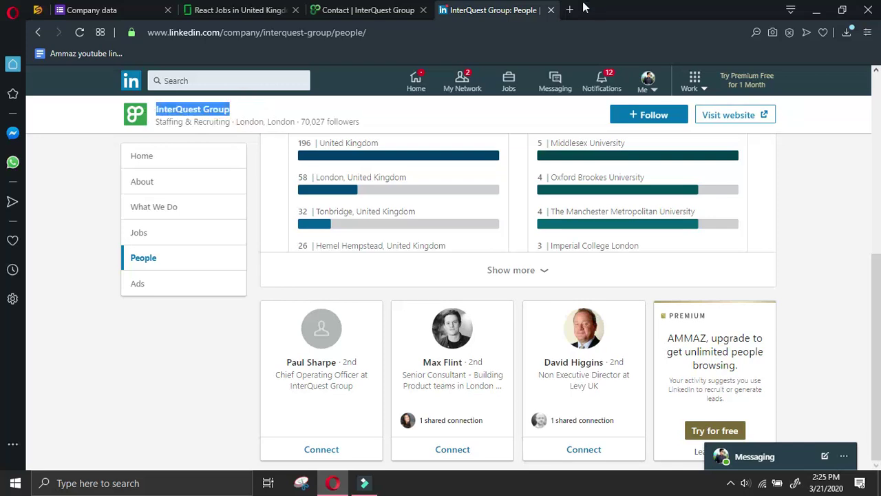
pyautogui.click(569, 9)
pyautogui.write('manager at')
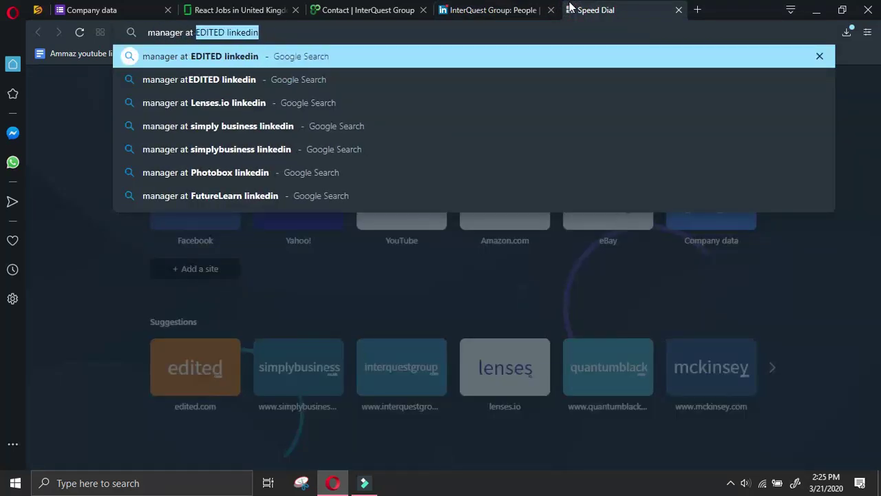
pyautogui.hotkey('ctrl', 'v')
pyautogui.write('linkedin')
pyautogui.press('Return')
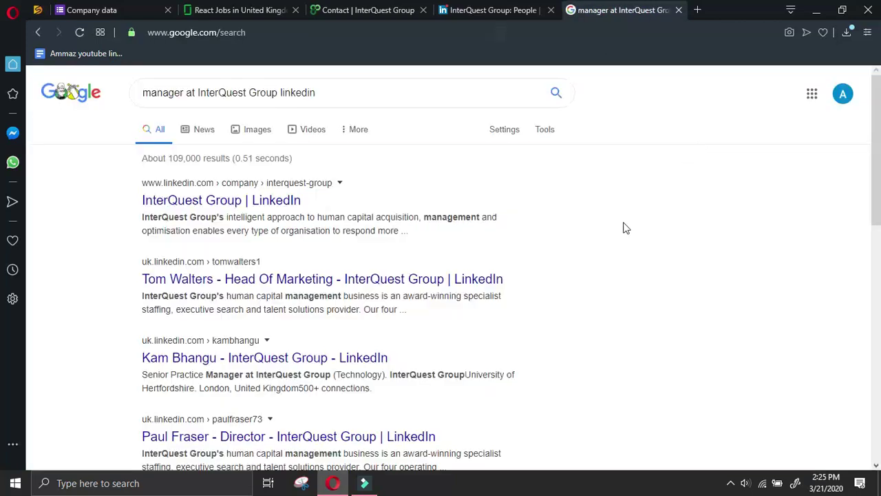
pyautogui.click(623, 226)
pyautogui.scroll(-2, 504, 318)
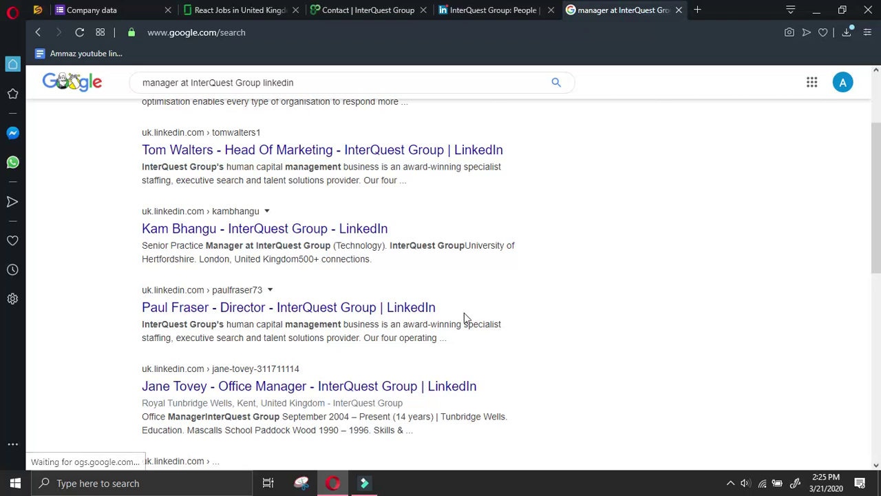
pyautogui.click(340, 380)
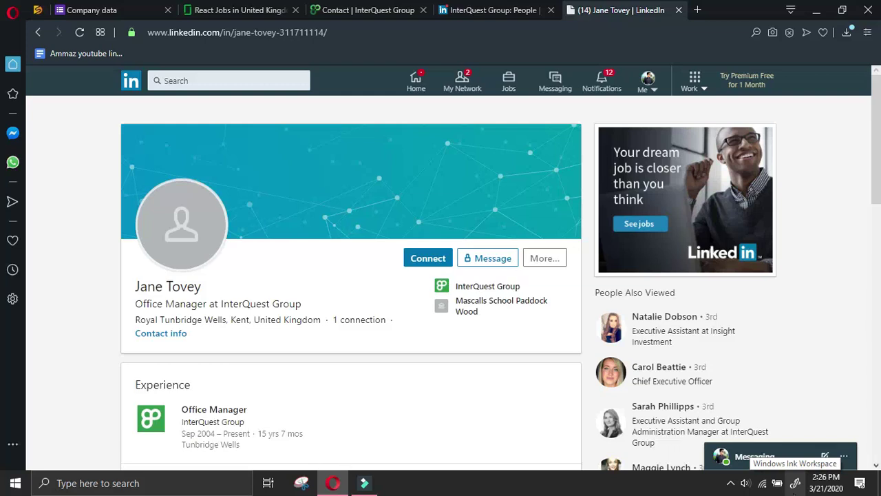
# Send InterQuest's Office Manager a connection invitation without a note and copy her name
pyautogui.click(449, 259)
pyautogui.click(556, 185)
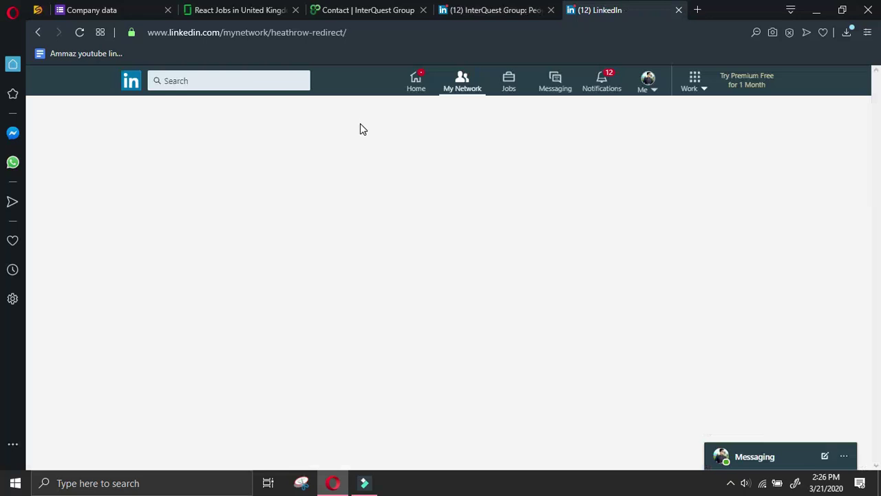
pyautogui.click(311, 138)
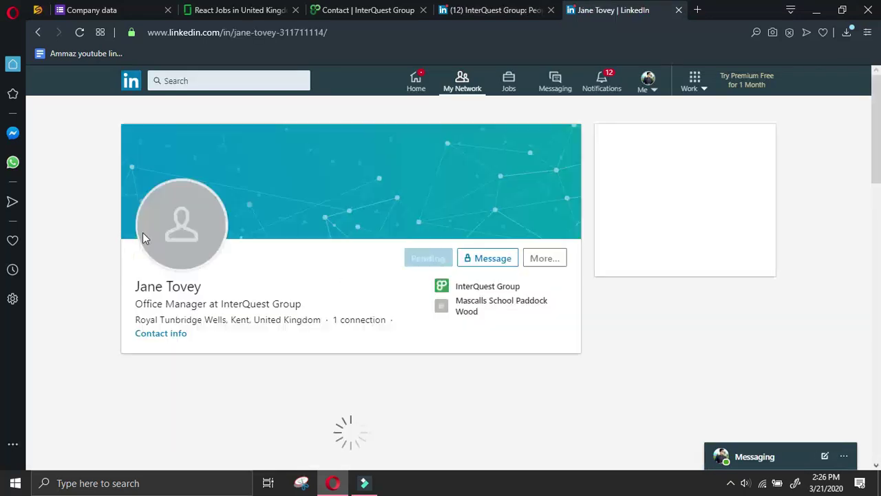
pyautogui.moveTo(206, 289); pyautogui.dragTo(130, 285)
pyautogui.click(176, 289)
pyautogui.moveTo(210, 301)
pyautogui.mouseDown()
pyautogui.moveTo(137, 281)
pyautogui.moveTo(203, 285)
pyautogui.mouseUp()
pyautogui.hotkey('ctrl', 'c')
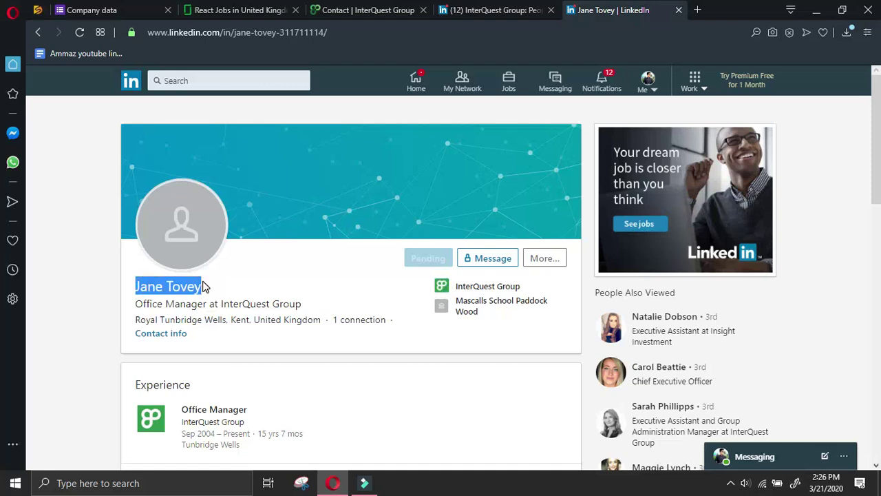
# Paste her name into Name of manager and enter 'Office Manager' as the designation
pyautogui.click(143, 10)
pyautogui.scroll(-5, 342, 396)
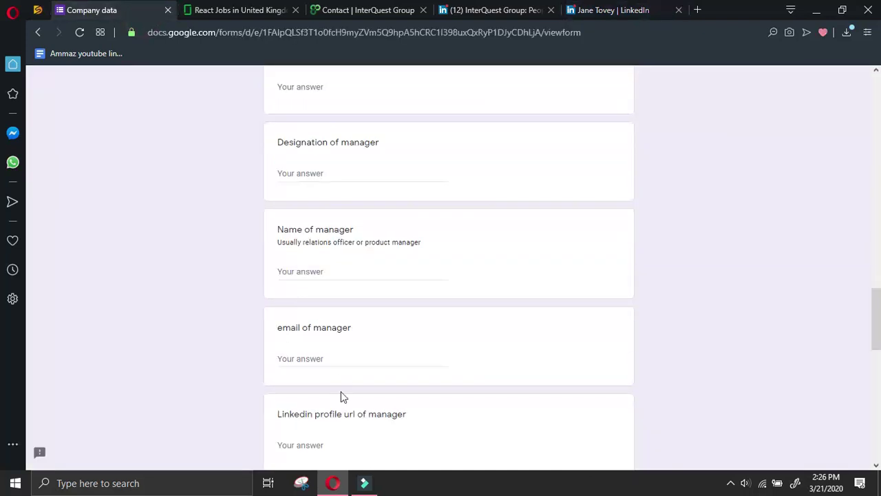
pyautogui.click(332, 267)
pyautogui.hotkey('ctrl', 'v')
pyautogui.moveTo(347, 146); pyautogui.dragTo(347, 177)
pyautogui.click(346, 173)
pyautogui.write('O')
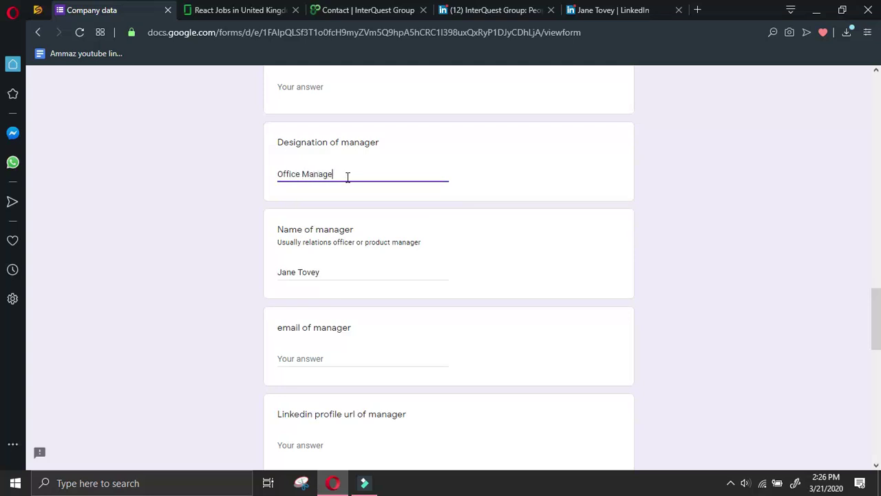
pyautogui.write('ffice Manager')
# Copy the manager's profile link via Share profile via message and paste it into the LinkedIn url field
pyautogui.click(606, 10)
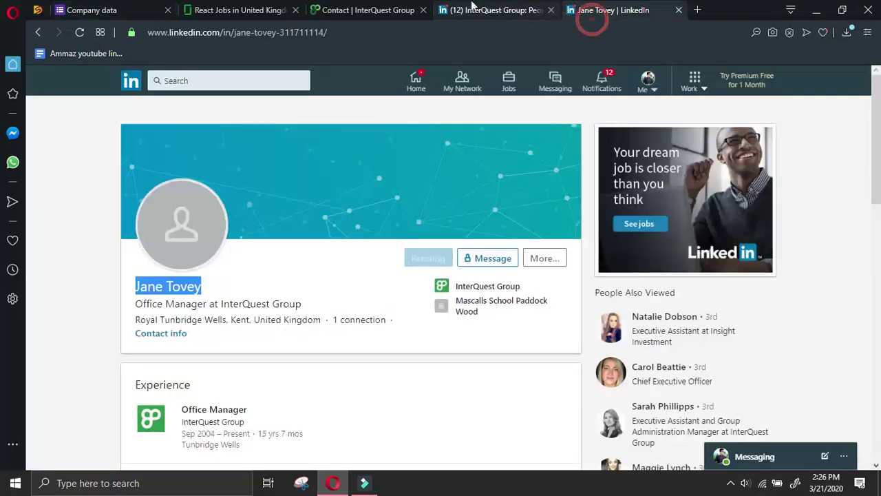
pyautogui.click(494, 10)
pyautogui.click(628, 11)
pyautogui.tripleClick(551, 257)
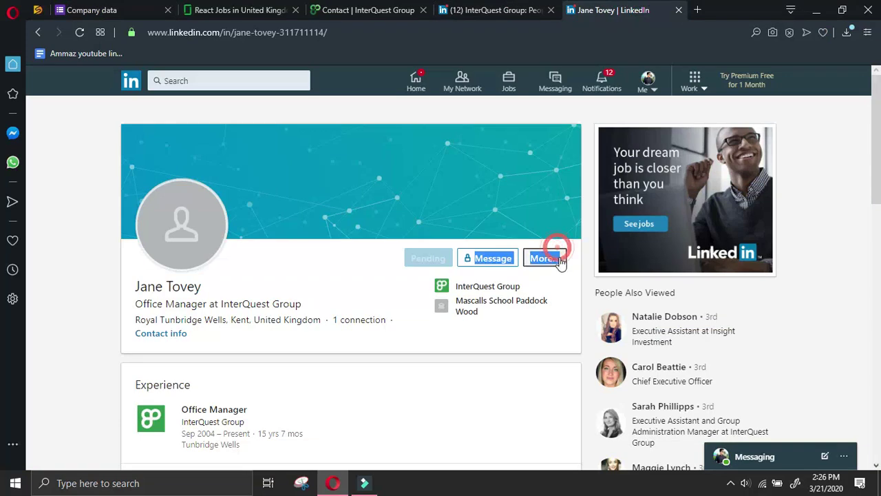
pyautogui.click(556, 286)
pyautogui.tripleClick(600, 430)
pyautogui.hotkey('ctrl', 'c')
pyautogui.click(92, 10)
pyautogui.scroll(-2, 310, 289)
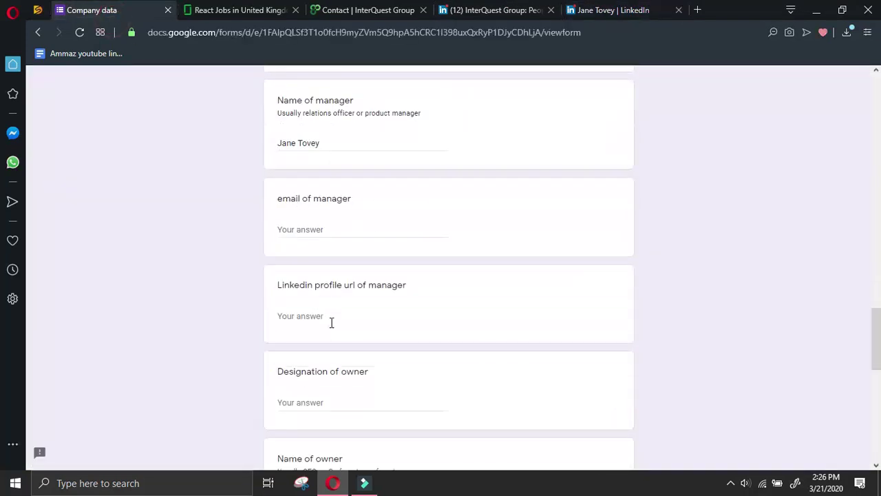
pyautogui.click(331, 322)
pyautogui.hotkey('ctrl', 'v')
# Open InterQuest Group's Director profile from the search results and send him a connection invitation
pyautogui.click(609, 10)
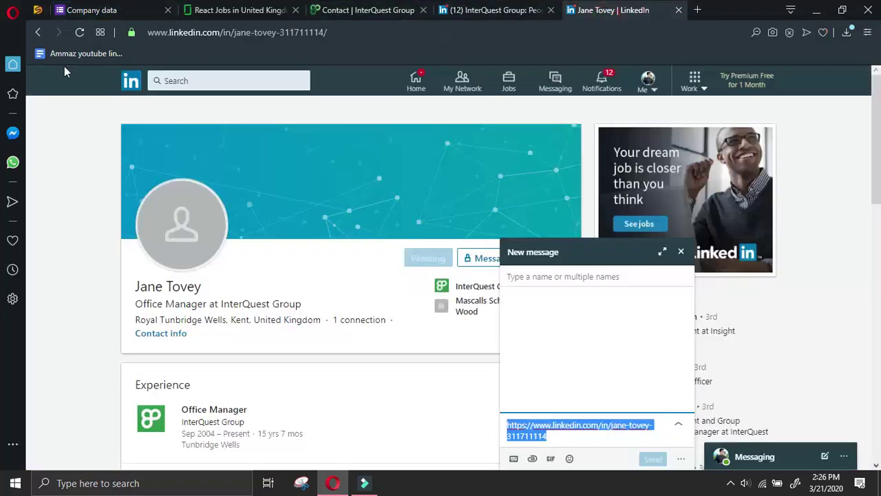
pyautogui.click(37, 32)
pyautogui.click(37, 33)
pyautogui.click(37, 32)
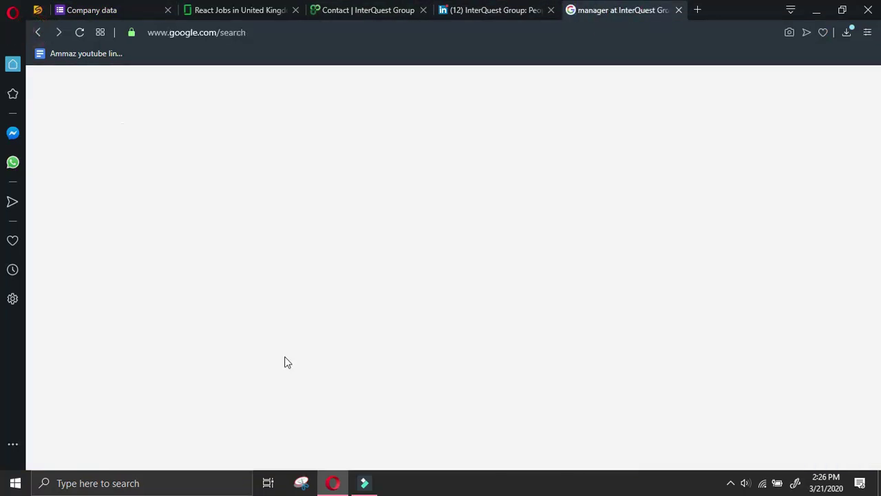
pyautogui.click(291, 314)
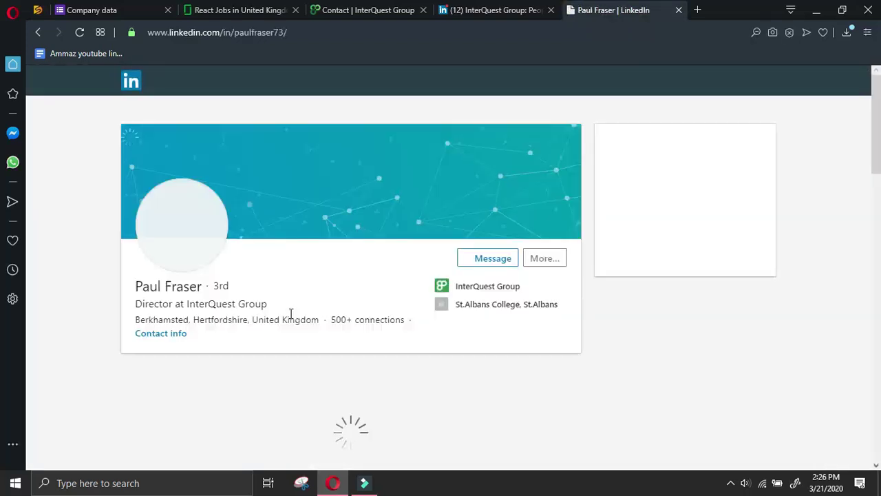
pyautogui.click(556, 258)
pyautogui.click(577, 357)
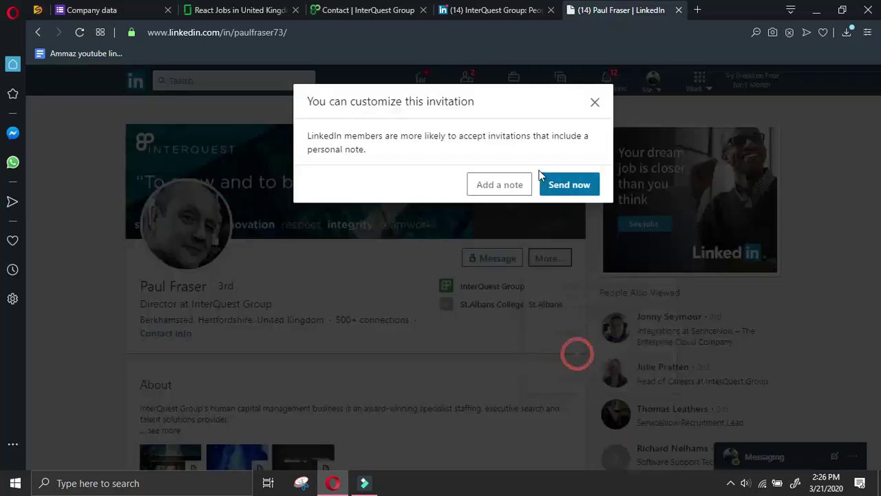
pyautogui.press('Return')
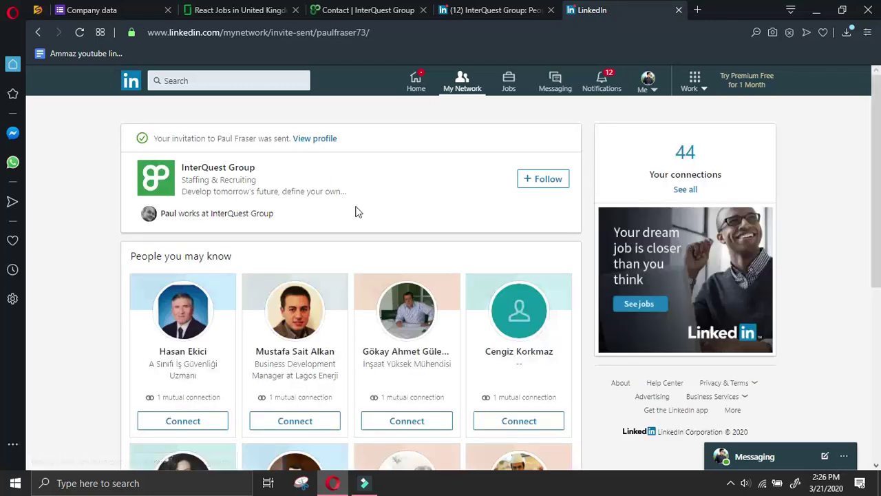
# Copy the Director's name from his profile and paste it into Name of owner
pyautogui.click(327, 138)
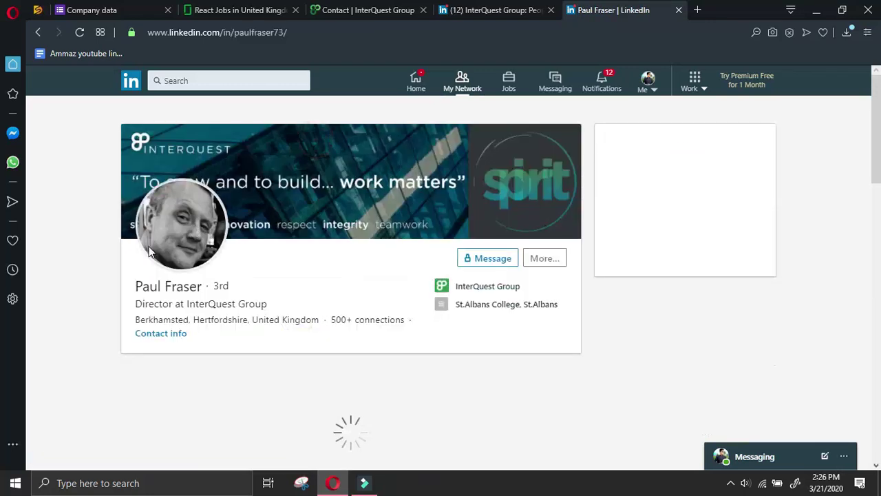
pyautogui.moveTo(202, 287); pyautogui.dragTo(131, 284)
pyautogui.hotkey('ctrl', 'c')
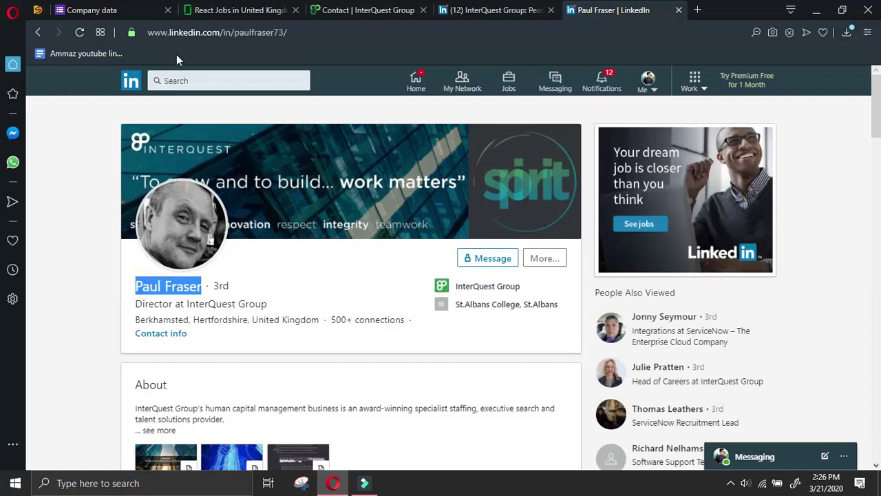
pyautogui.click(92, 10)
pyautogui.scroll(-2, 311, 333)
pyautogui.scroll(-2, 311, 333)
pyautogui.click(321, 244)
pyautogui.hotkey('ctrl', 'v')
pyautogui.click(335, 144)
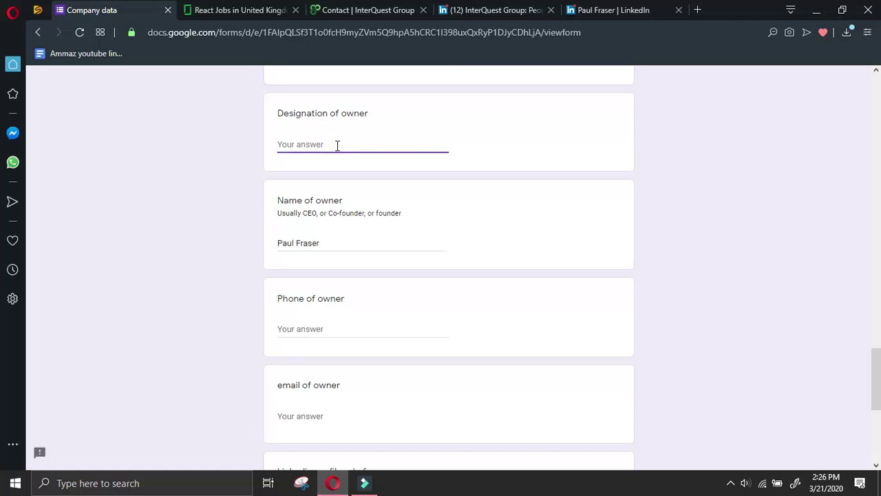
# Enter Director as the owner's designation and paste his LinkedIn profile link into LinkedIn url of owner
pyautogui.write('Director')
pyautogui.click(606, 10)
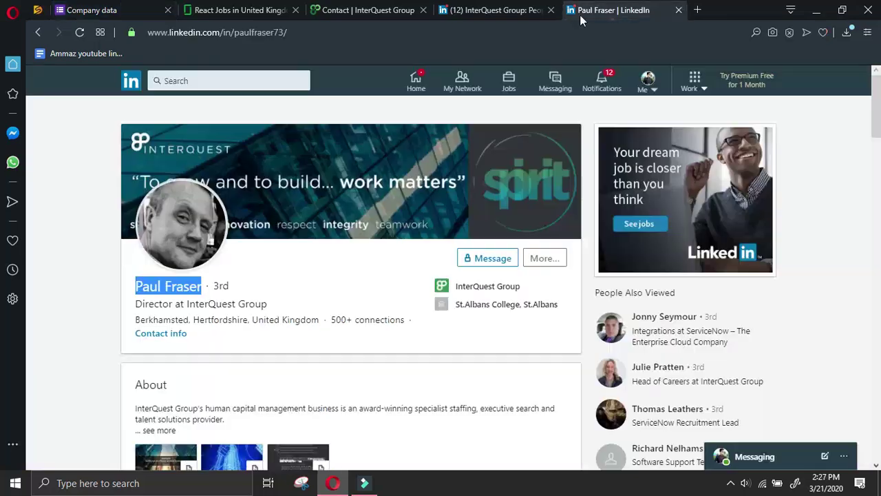
pyautogui.click(544, 261)
pyautogui.click(571, 292)
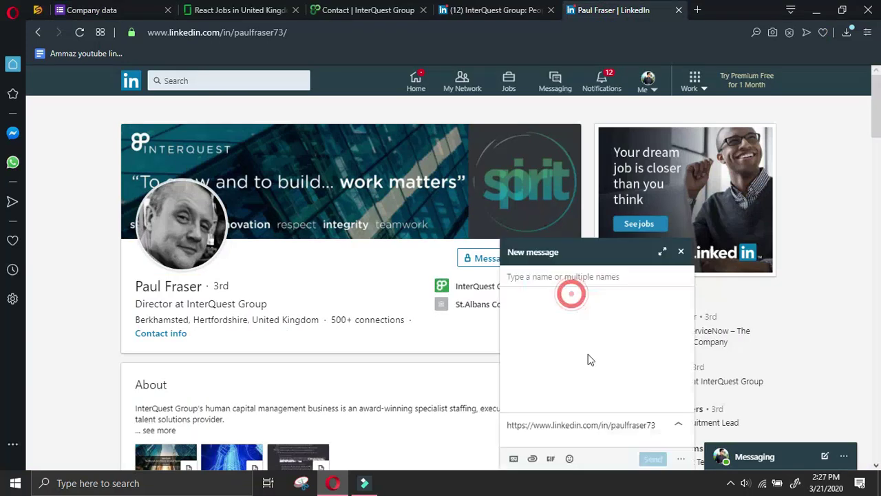
pyautogui.tripleClick(650, 424)
pyautogui.hotkey('ctrl', 'c')
pyautogui.click(74, 19)
pyautogui.scroll(-5, 289, 269)
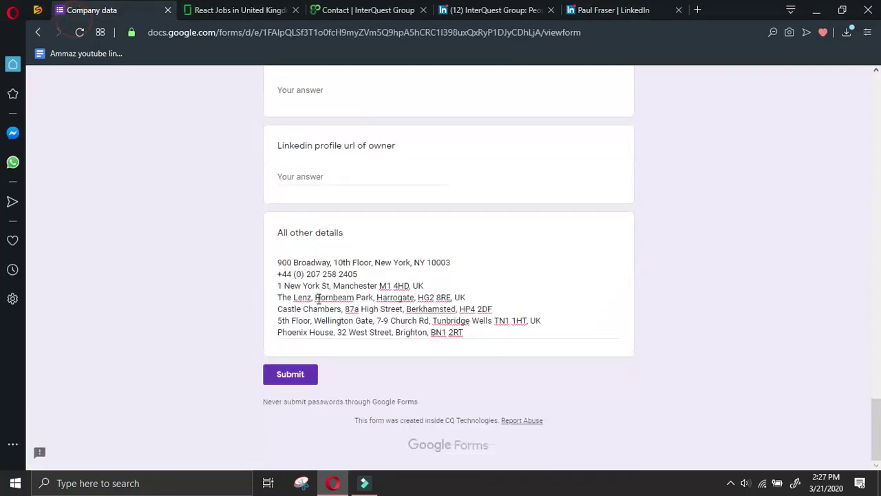
pyautogui.scroll(6, 321, 291)
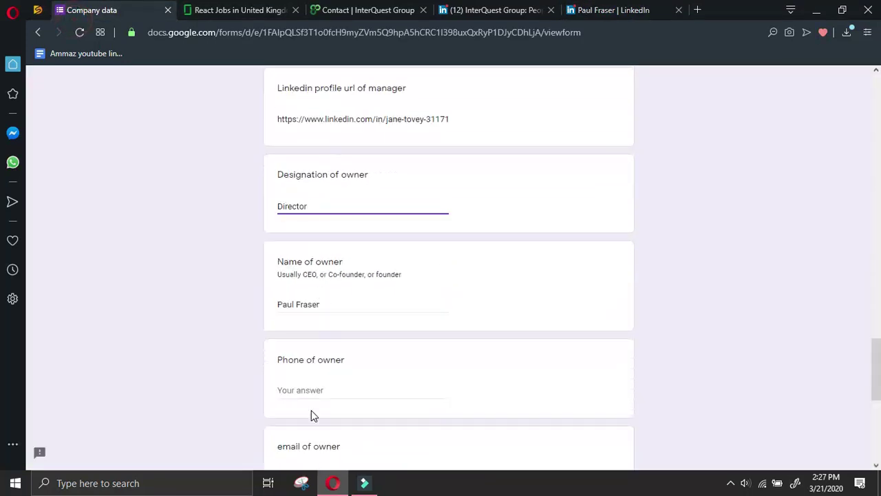
pyautogui.scroll(-2, 313, 415)
pyautogui.click(317, 432)
pyautogui.hotkey('ctrl', 'v')
# Submit the InterQuest Group response and close the leftover LinkedIn tabs
pyautogui.click(325, 261)
pyautogui.scroll(-4, 325, 261)
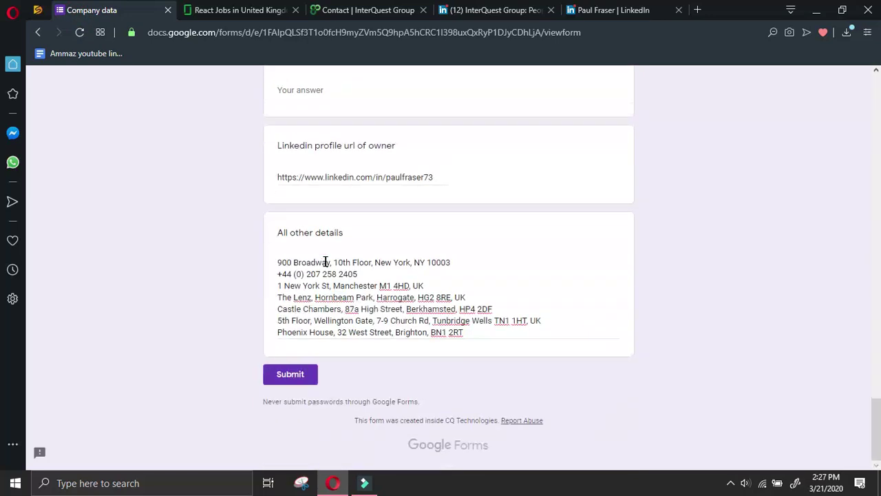
pyautogui.click(291, 375)
pyautogui.click(422, 9)
pyautogui.click(422, 10)
pyautogui.click(423, 9)
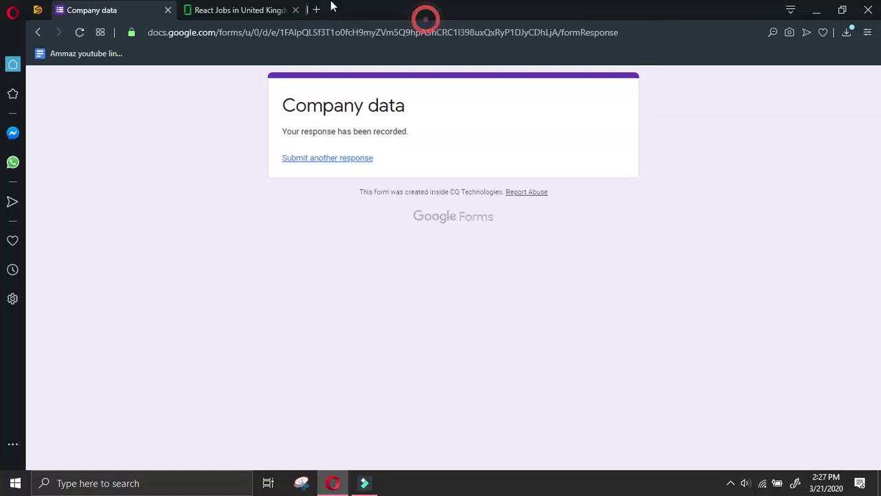
pyautogui.click(261, 9)
# Go to page 19 of the React job results and open the Bobtrade listing
pyautogui.click(291, 325)
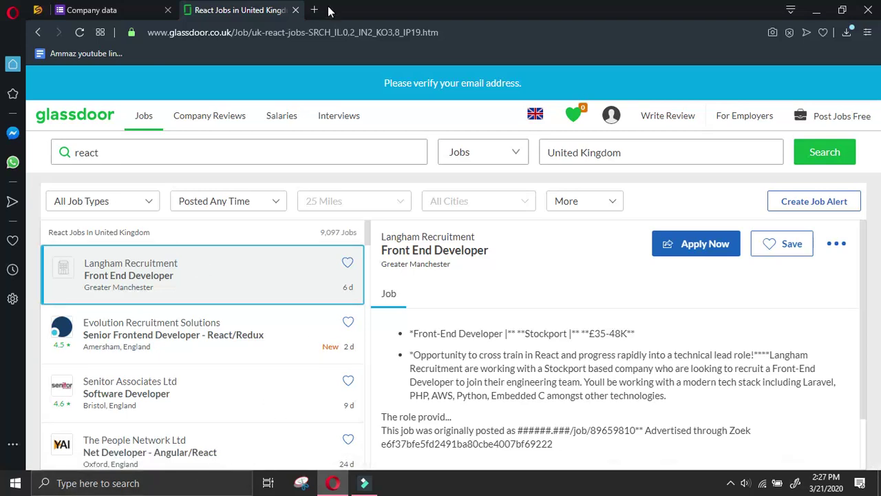
pyautogui.scroll(-1, 389, 297)
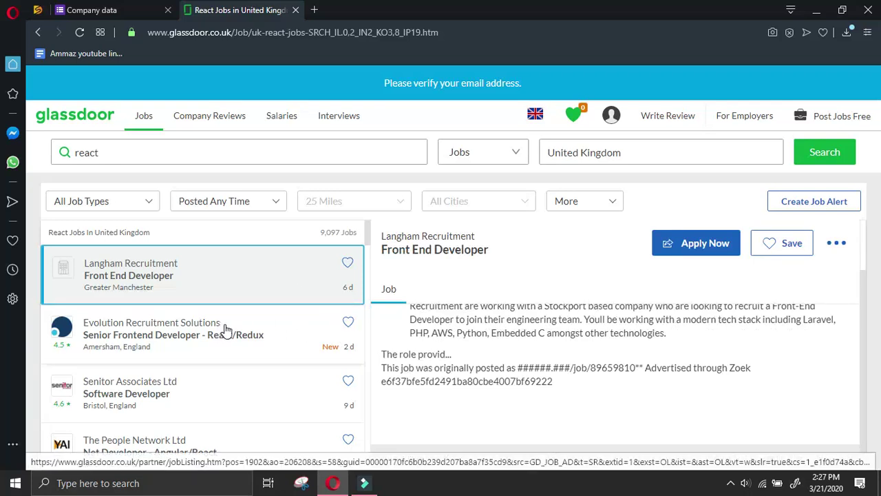
pyautogui.scroll(-5, 224, 329)
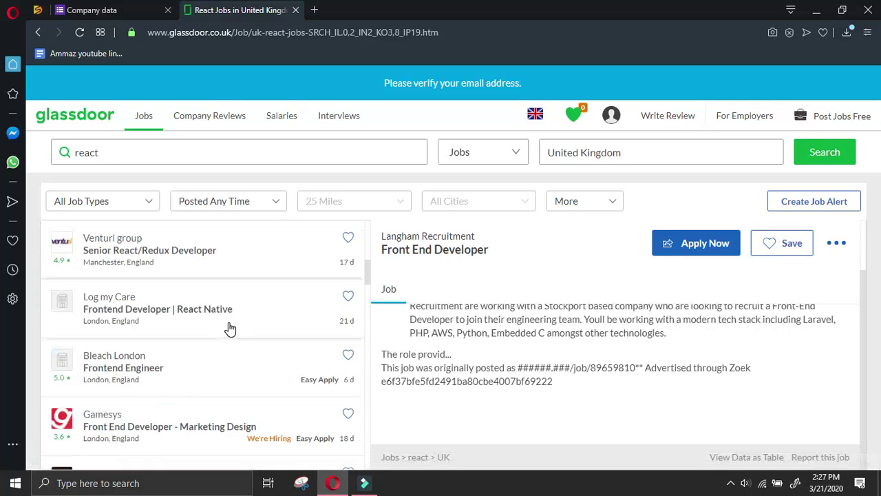
pyautogui.scroll(-2, 230, 329)
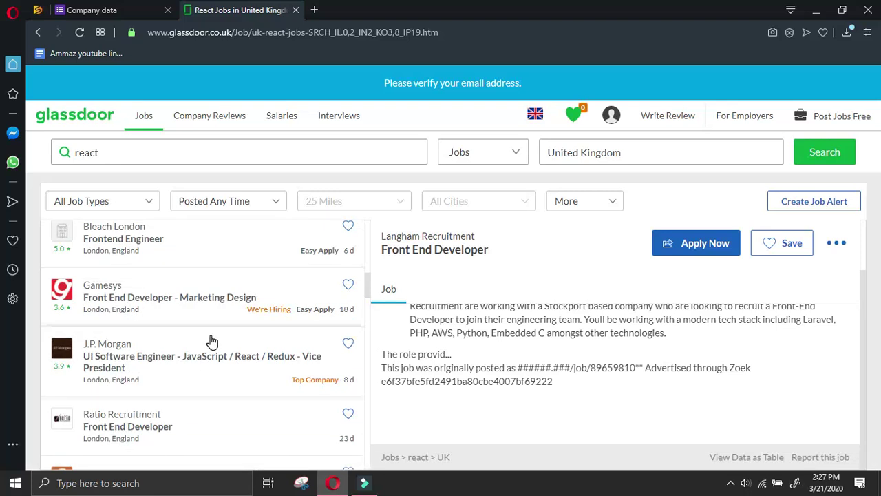
pyautogui.scroll(-2, 212, 342)
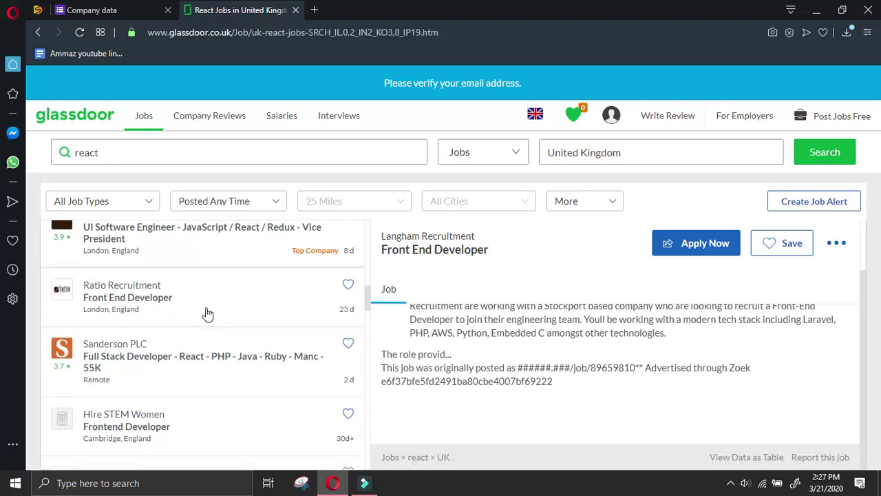
pyautogui.scroll(-4, 212, 282)
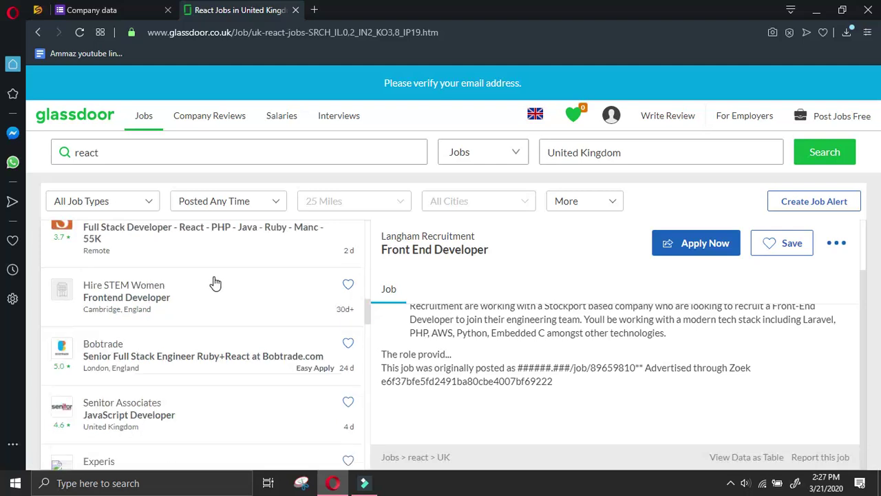
pyautogui.scroll(2, 212, 282)
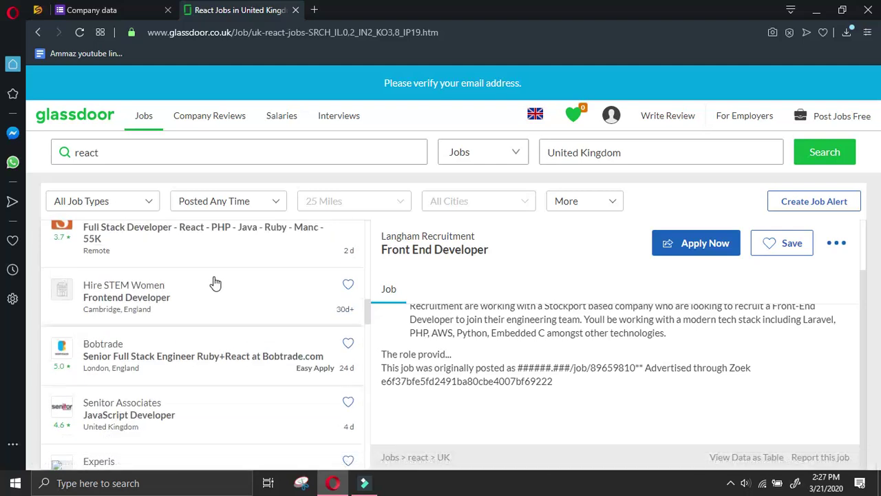
pyautogui.click(163, 343)
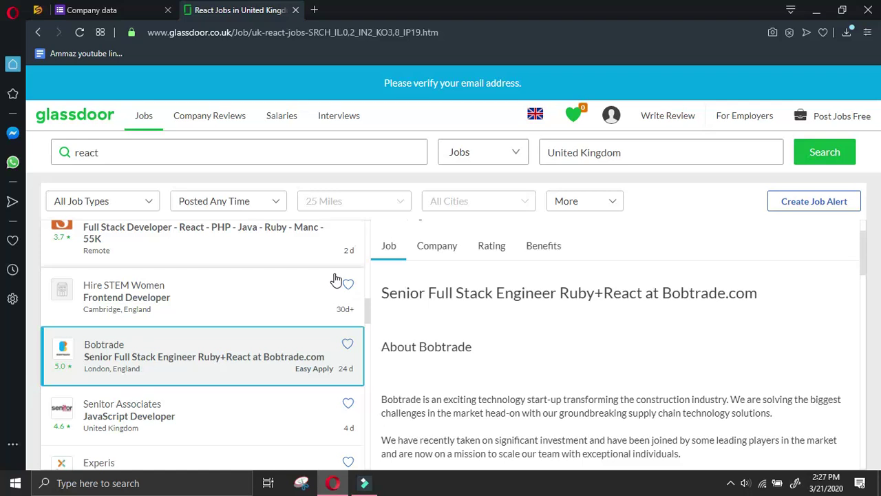
# Show Bobtrade's company overview and select the company name Bobtrade
pyautogui.click(436, 257)
pyautogui.moveTo(136, 344); pyautogui.dragTo(80, 350)
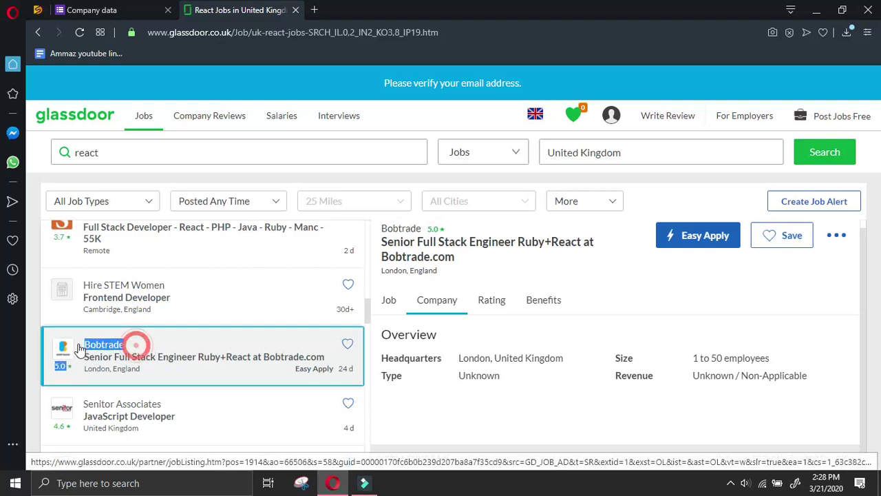
pyautogui.click(80, 350)
pyautogui.doubleClick(84, 349)
pyautogui.hotkey('ctrl', 'c')
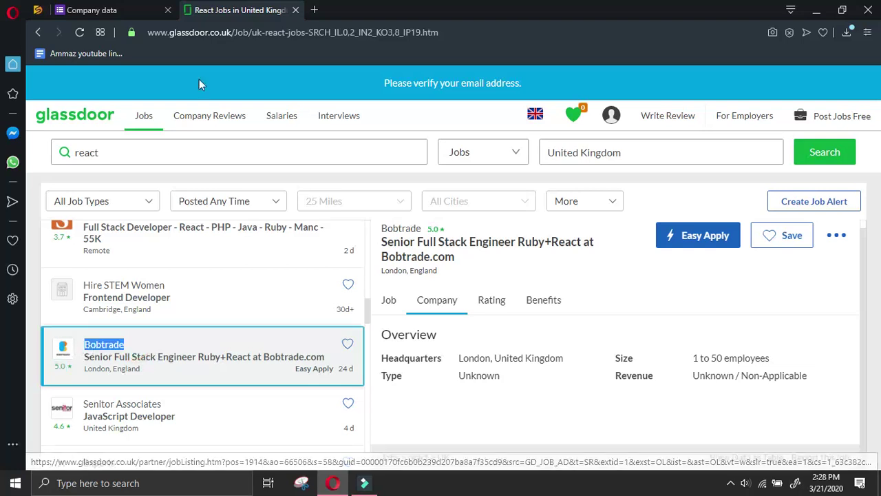
# Search 'Bobtrade linkedin' in a new tab and open Bobtrade's LinkedIn company page
pyautogui.click(314, 10)
pyautogui.hotkey('ctrl', 'v')
pyautogui.write('linkedin')
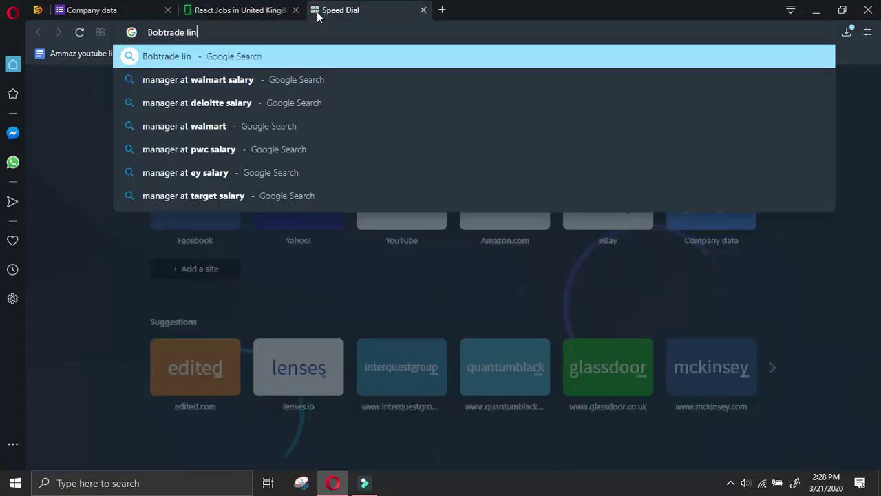
pyautogui.press('Return')
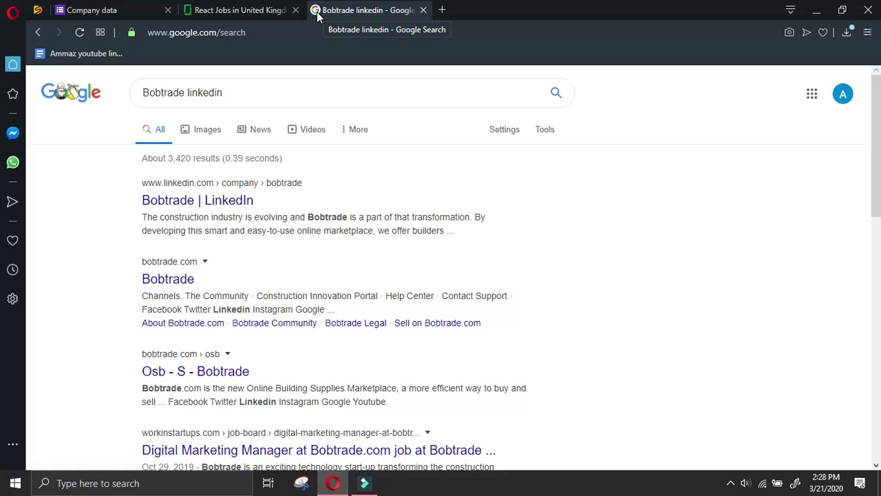
pyautogui.click(602, 228)
pyautogui.scroll(-2, 571, 242)
pyautogui.scroll(2, 487, 223)
pyautogui.scroll(-2, 584, 218)
pyautogui.scroll(-2, 534, 219)
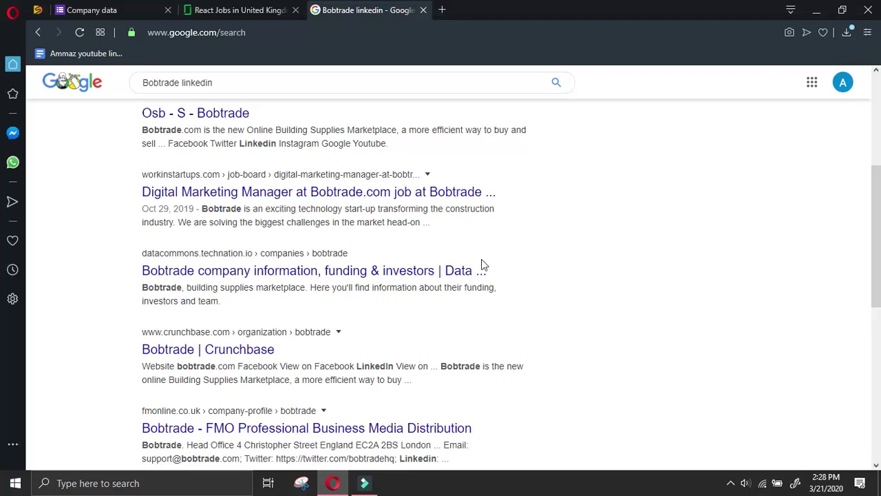
pyautogui.scroll(4, 360, 128)
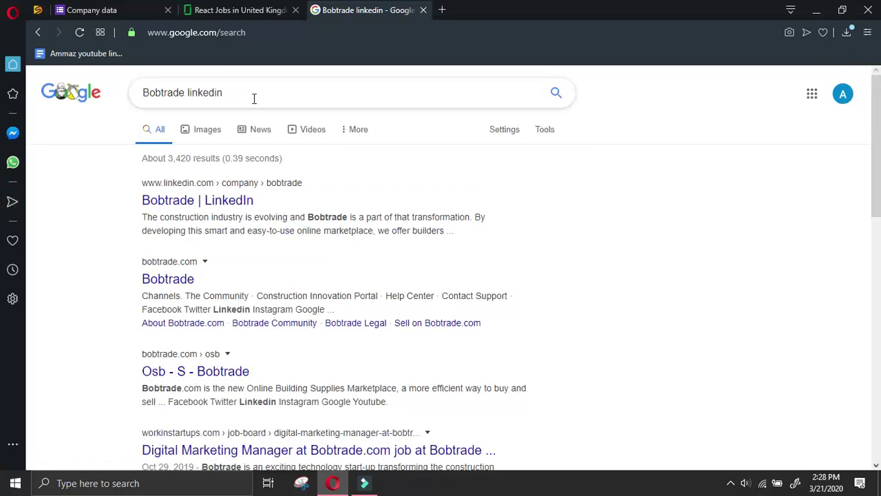
pyautogui.click(249, 200)
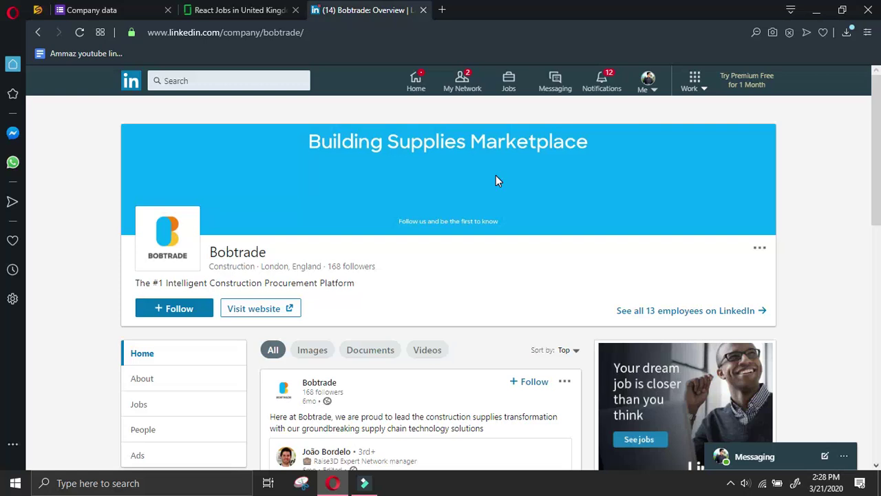
# Open Bobtrade's website in a new tab, copy its link address, and return to the form
pyautogui.scroll(-2, 488, 227)
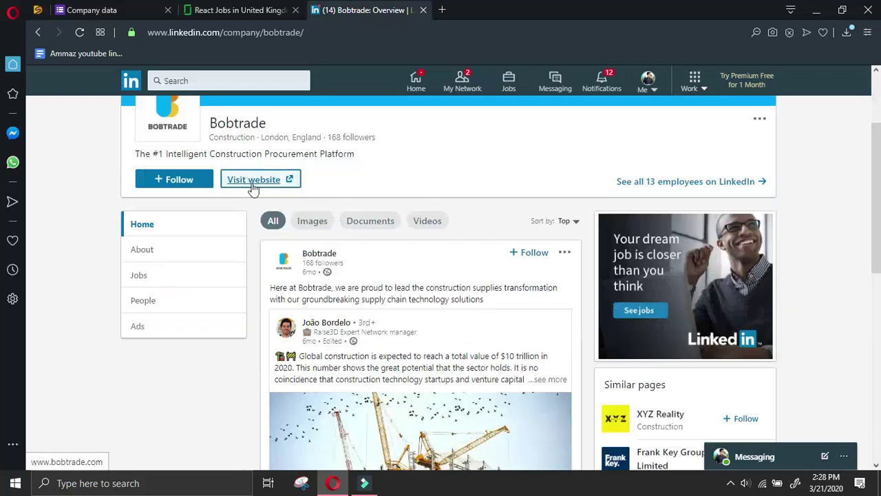
pyautogui.click(298, 193)
pyautogui.rightClick(299, 193)
pyautogui.click(313, 257)
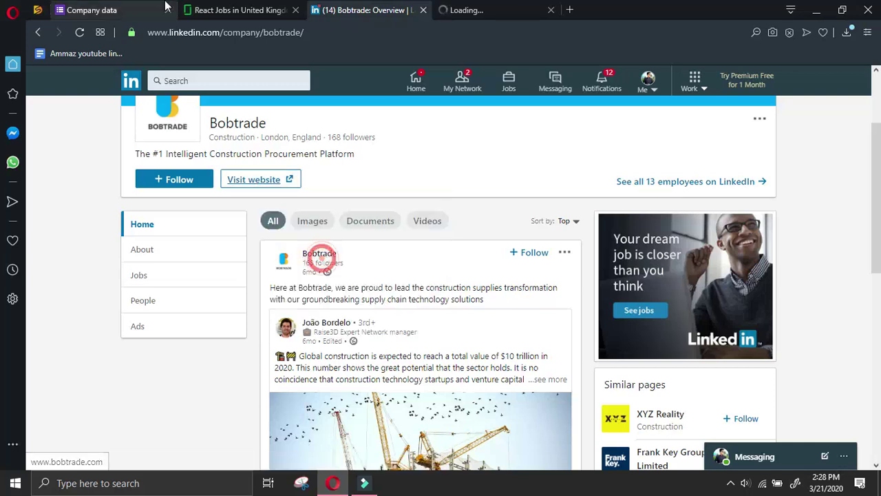
pyautogui.click(132, 12)
# Start another response, choosing the submitter's name and follow type react glassdoor.co.uk UK
pyautogui.click(340, 159)
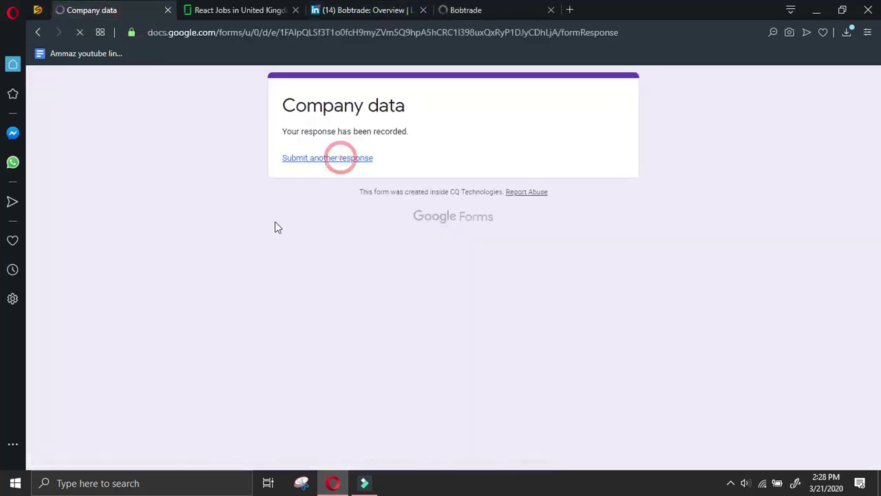
pyautogui.click(283, 198)
pyautogui.click(283, 351)
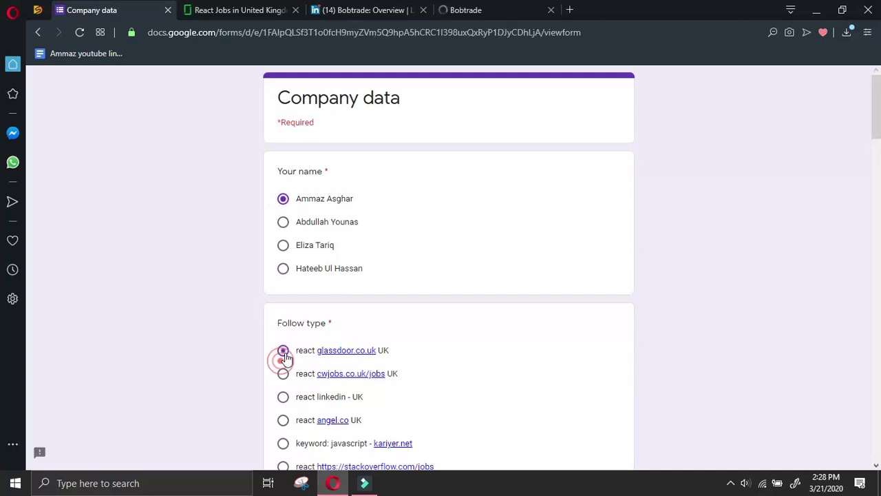
pyautogui.scroll(-10, 285, 356)
pyautogui.click(324, 205)
pyautogui.hotkey('ctrl', 'v')
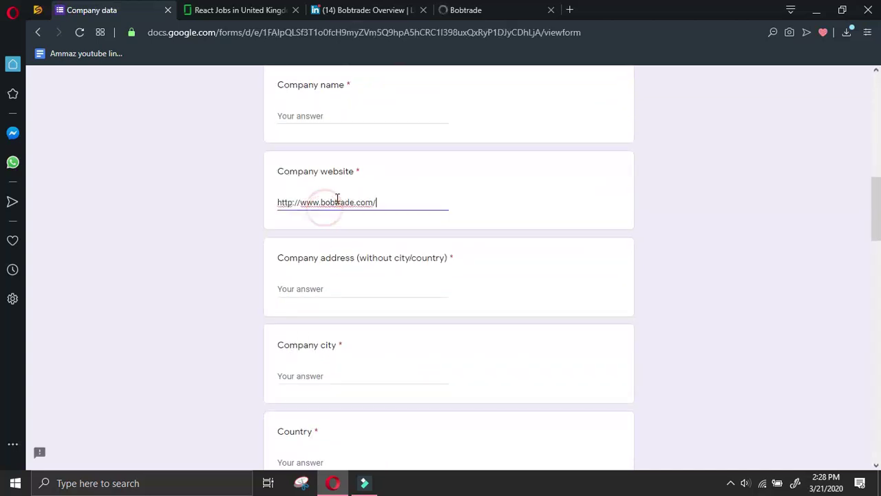
pyautogui.moveTo(354, 202); pyautogui.dragTo(323, 201)
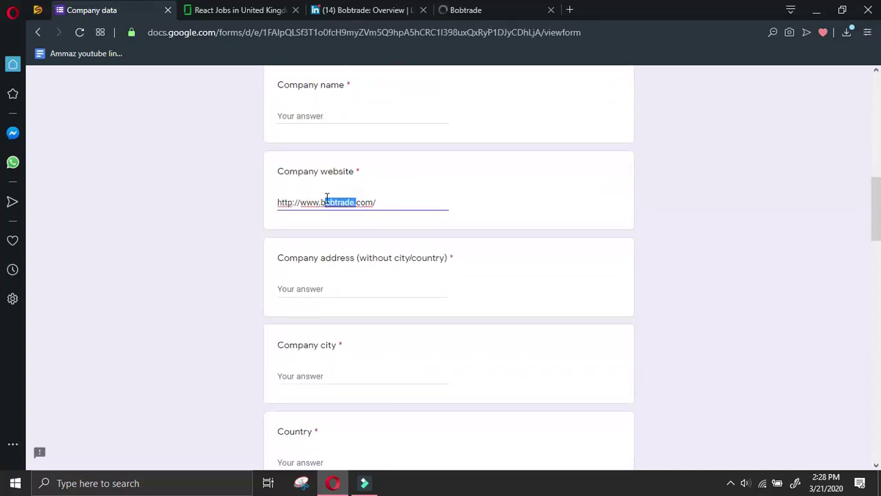
pyautogui.hotkey('ctrl', 'c')
pyautogui.click(404, 114)
pyautogui.hotkey('ctrl', 'v')
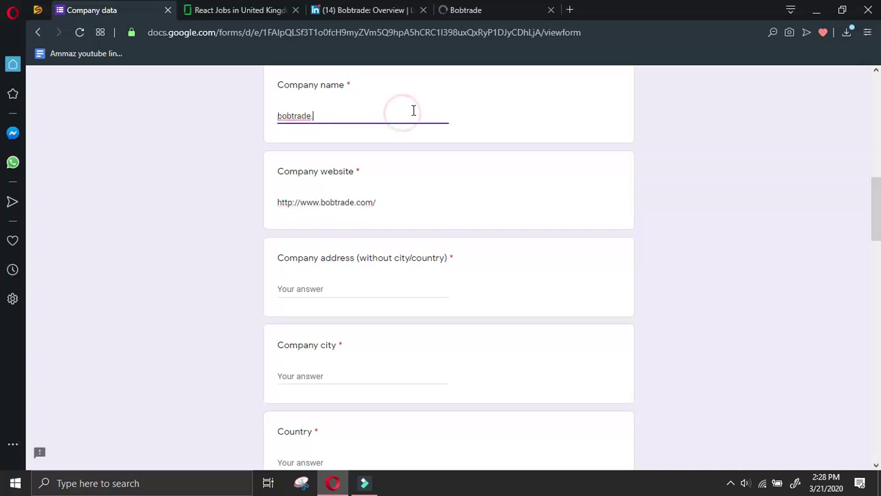
pyautogui.click(462, 17)
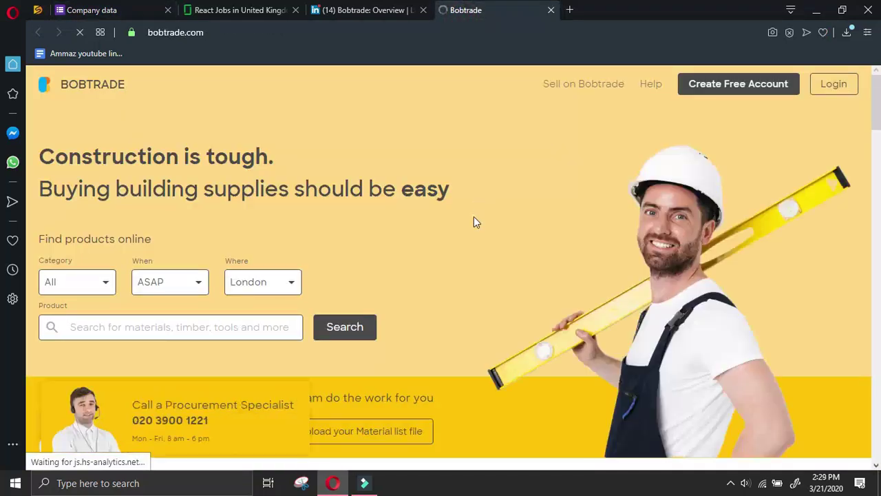
# Decline cookies on the Bobtrade site and open Bobtrade's People list on LinkedIn
pyautogui.moveTo(873, 93); pyautogui.dragTo(873, 412)
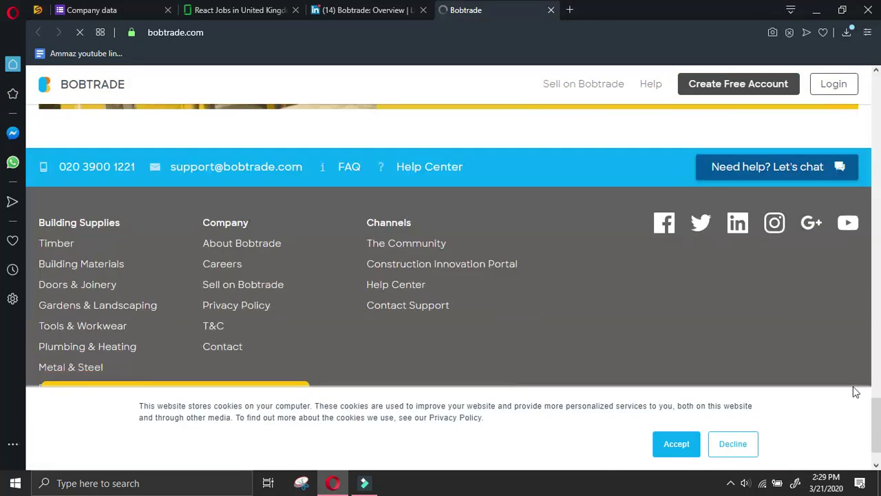
pyautogui.click(719, 445)
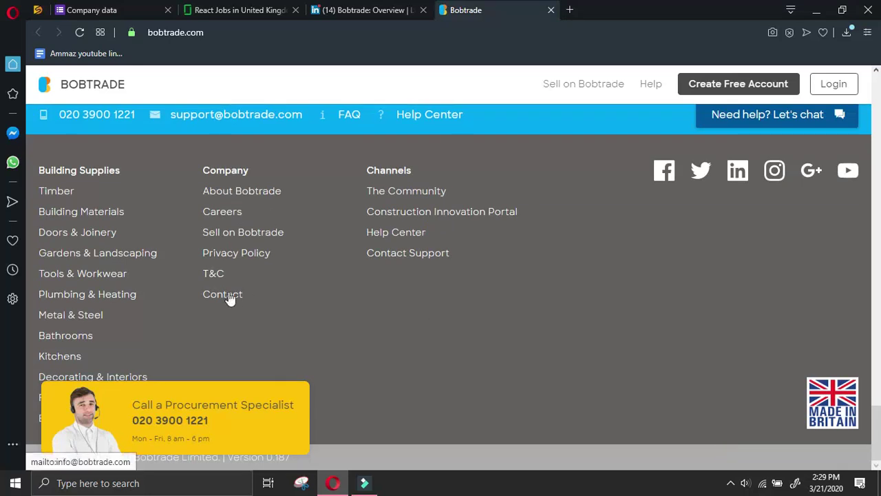
pyautogui.click(395, 10)
pyautogui.scroll(-3, 172, 213)
pyautogui.click(173, 232)
pyautogui.click(462, 9)
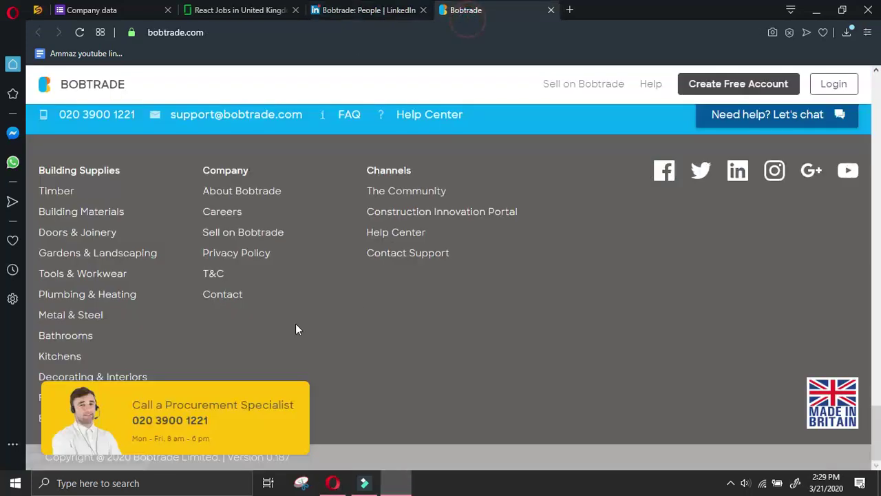
# Try the site's Contact e-mail link, close the Mail prompt, then open Contact Support
pyautogui.click(225, 296)
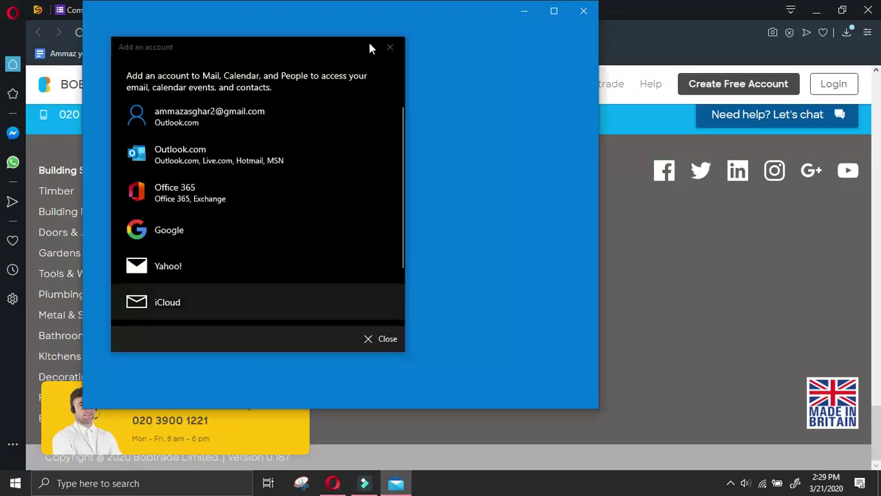
pyautogui.click(390, 46)
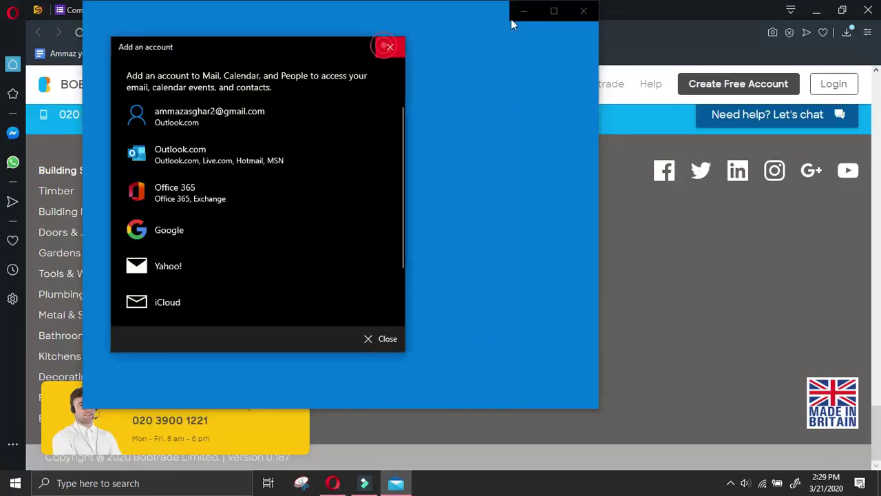
pyautogui.click(584, 12)
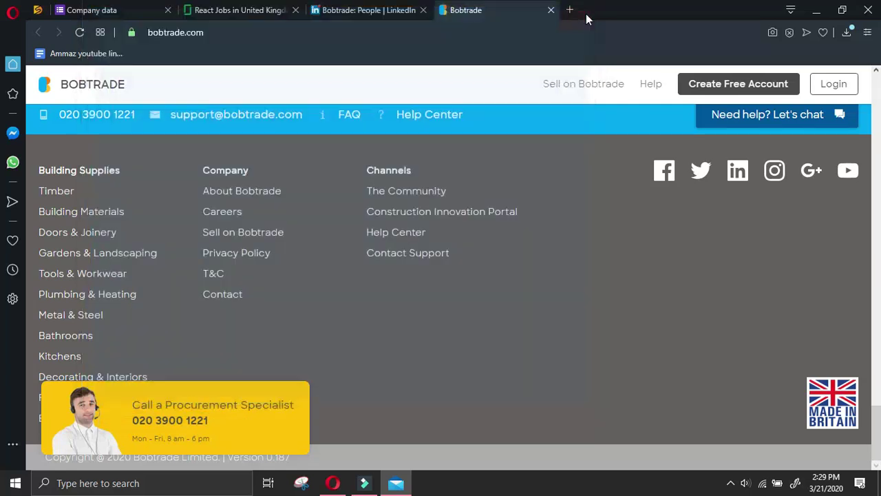
pyautogui.click(407, 256)
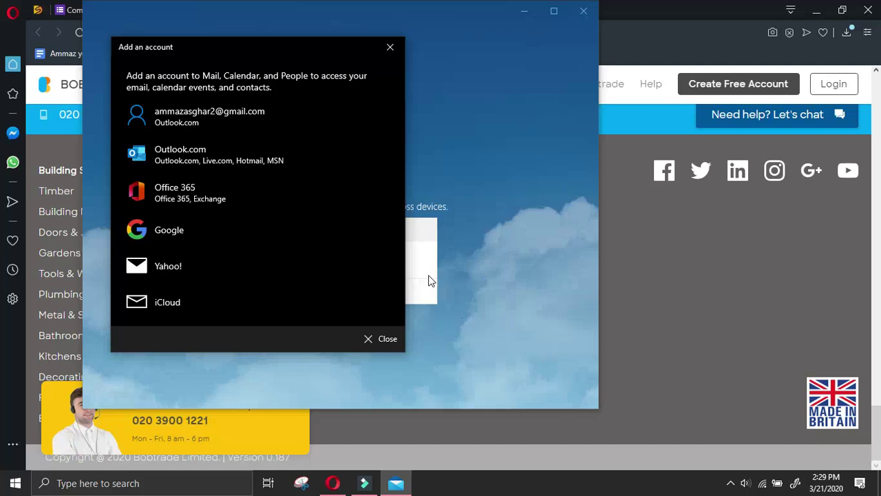
# Close Windows Mail's add-account prompt and the Mail app, then open the About Bobtrade page
pyautogui.click(390, 47)
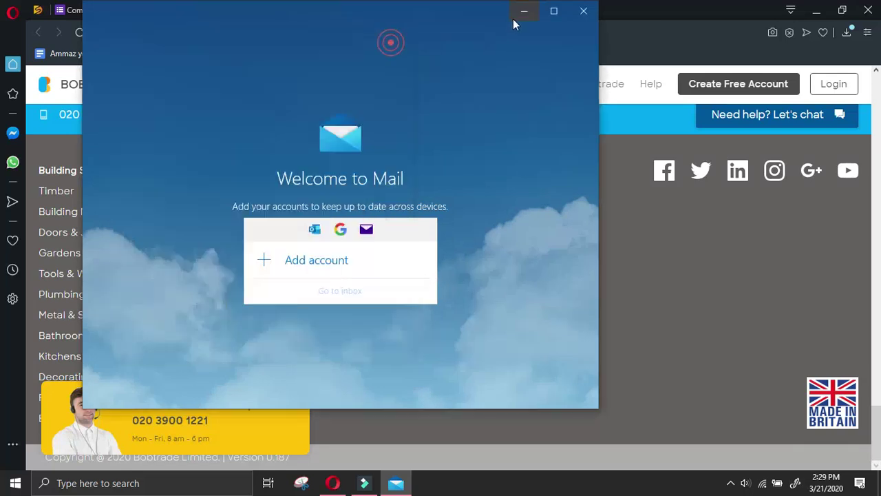
pyautogui.click(582, 12)
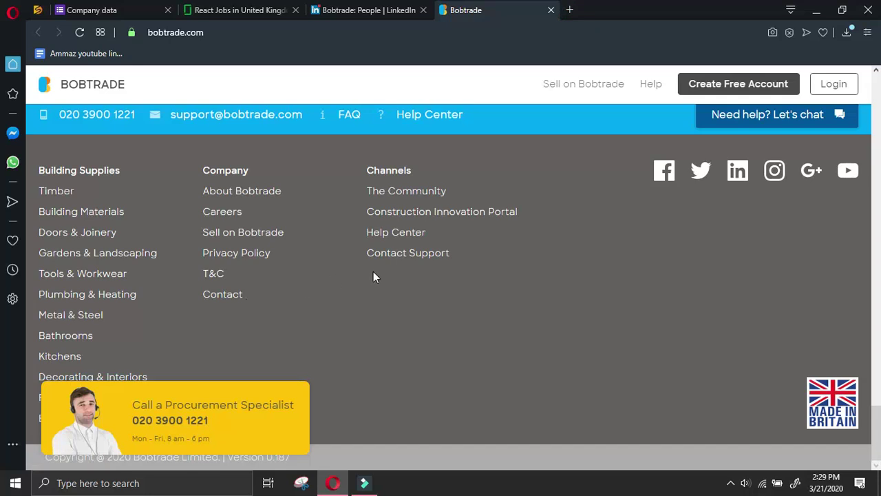
pyautogui.click(238, 191)
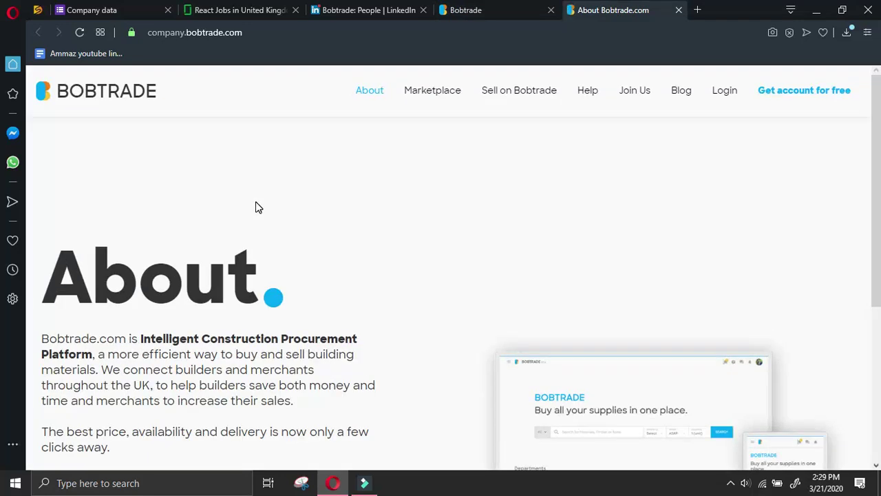
# Read through the About Bobtrade page, close it, and switch to Bobtrade's LinkedIn People page
pyautogui.scroll(-4, 258, 205)
pyautogui.scroll(4, 259, 199)
pyautogui.scroll(-4, 262, 200)
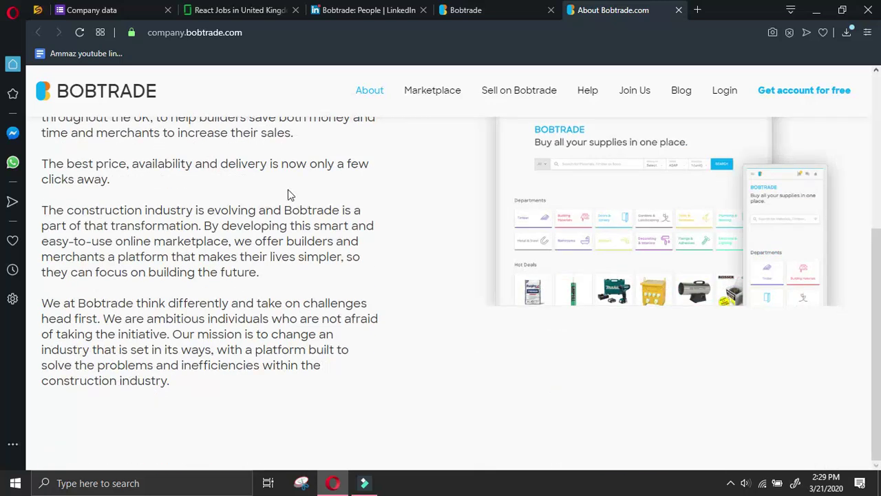
pyautogui.scroll(4, 288, 192)
pyautogui.scroll(-1, 209, 165)
pyautogui.scroll(1, 289, 103)
pyautogui.click(678, 11)
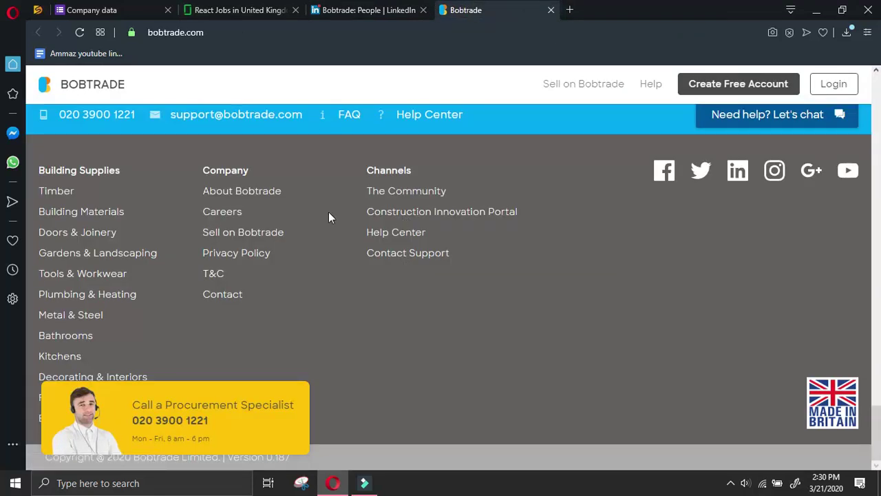
pyautogui.click(368, 9)
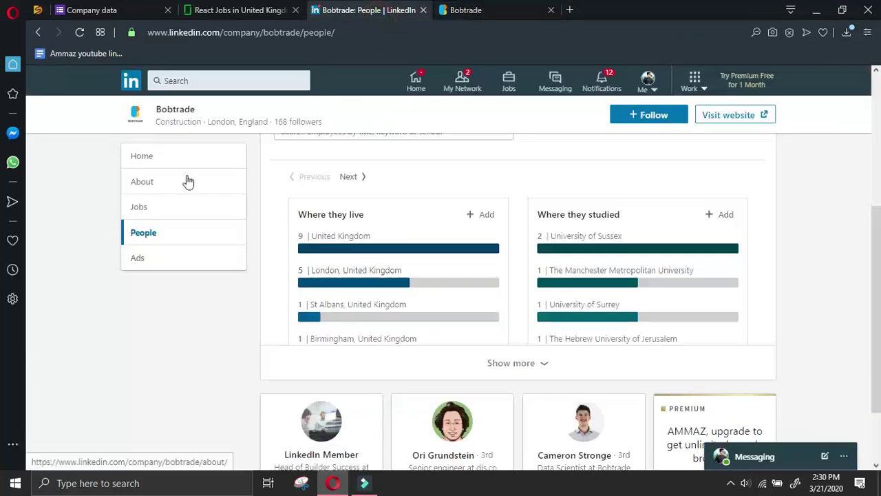
# Copy Bobtrade's street address from its LinkedIn About page into the Company address field
pyautogui.click(187, 176)
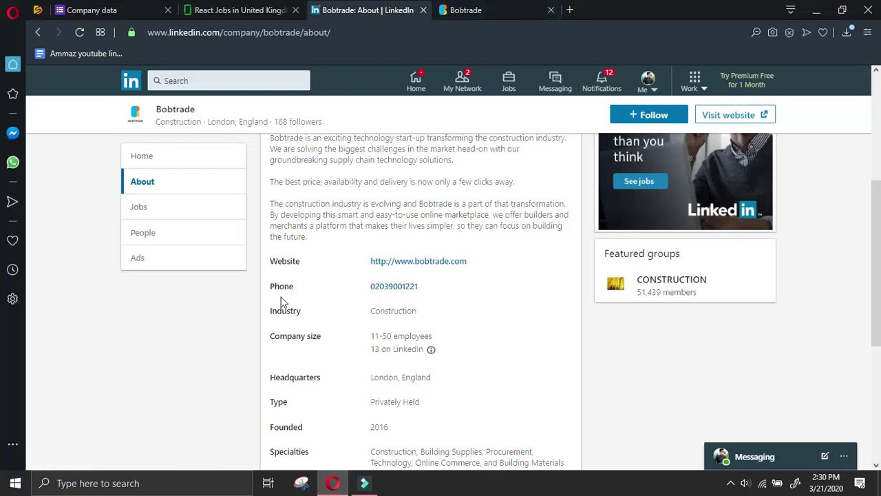
pyautogui.scroll(-4, 346, 359)
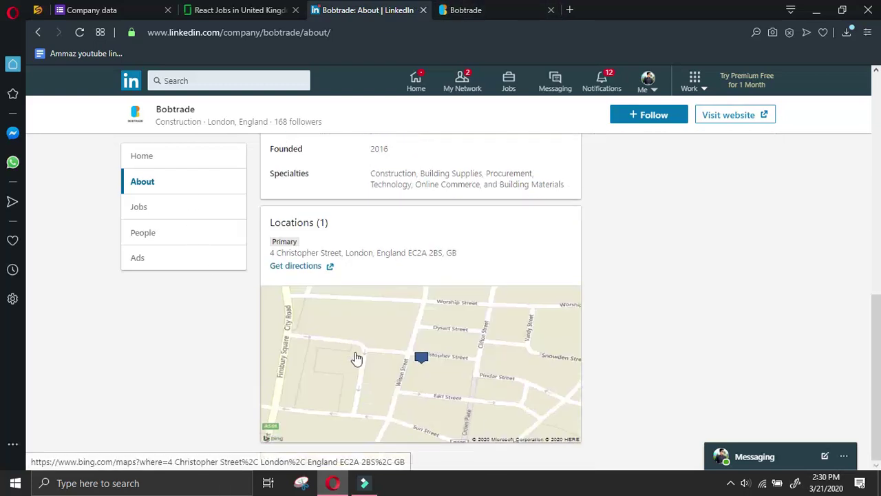
pyautogui.moveTo(270, 253); pyautogui.dragTo(446, 252)
pyautogui.hotkey('ctrl', 'c')
pyautogui.click(96, 9)
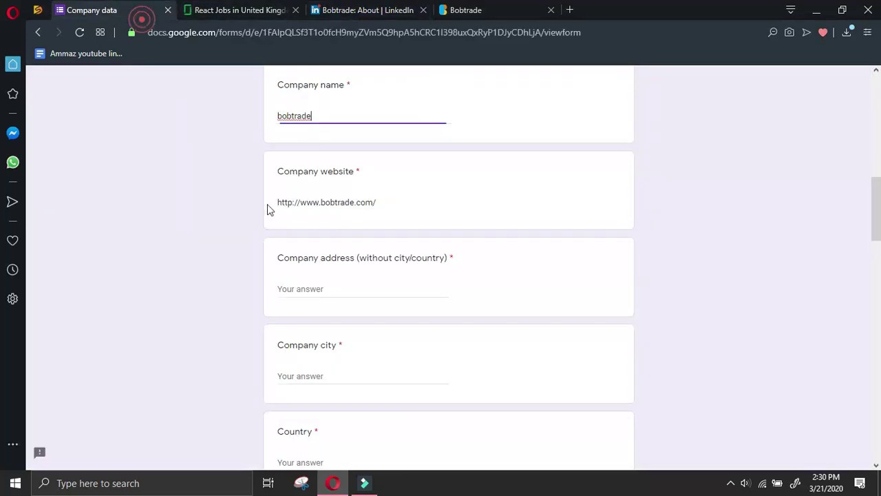
pyautogui.click(317, 290)
pyautogui.hotkey('ctrl', 'v')
# Move London from the address into Company city and enter UK as the country
pyautogui.moveTo(375, 289); pyautogui.dragTo(347, 288)
pyautogui.hotkey('ctrl', 'c')
pyautogui.press('BackSpace')
pyautogui.click(342, 373)
pyautogui.hotkey('ctrl', 'v')
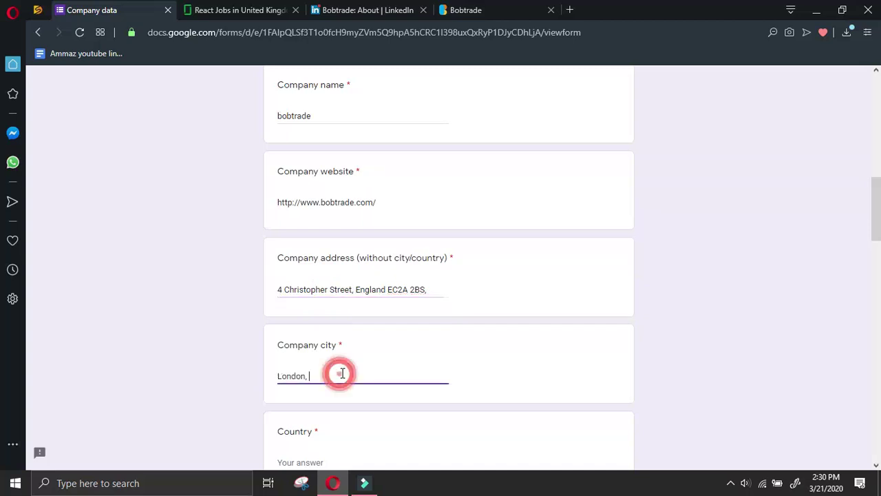
pyautogui.scroll(-2, 337, 375)
pyautogui.click(335, 333)
pyautogui.write('UK')
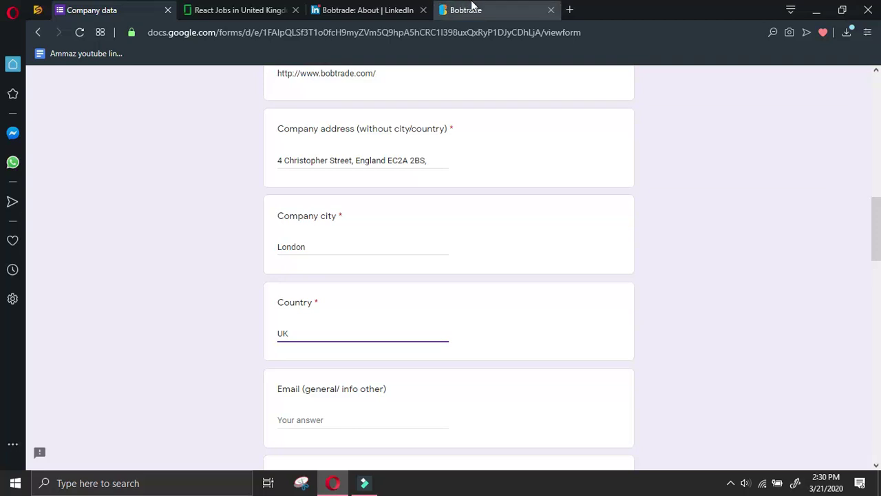
pyautogui.click(465, 8)
pyautogui.hotkey('ctrl', 'shift', 'Tab')
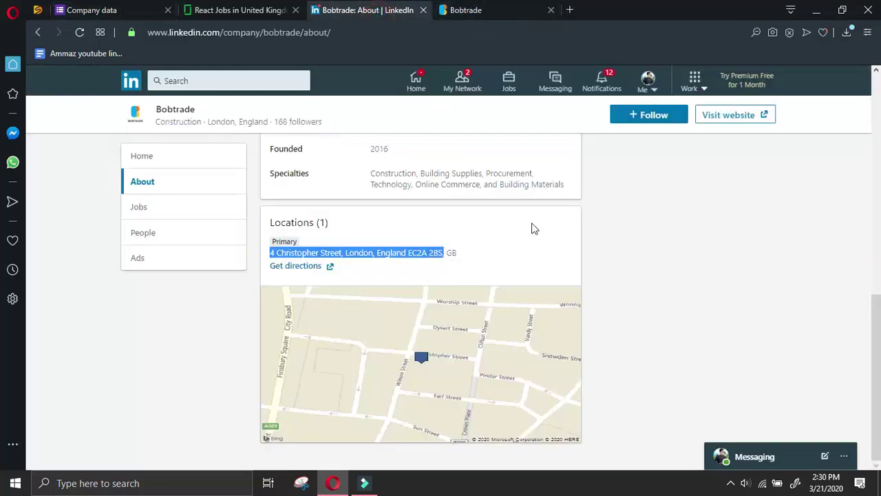
pyautogui.scroll(2, 422, 183)
pyautogui.moveTo(427, 145); pyautogui.dragTo(368, 144)
pyautogui.hotkey('ctrl', 'c')
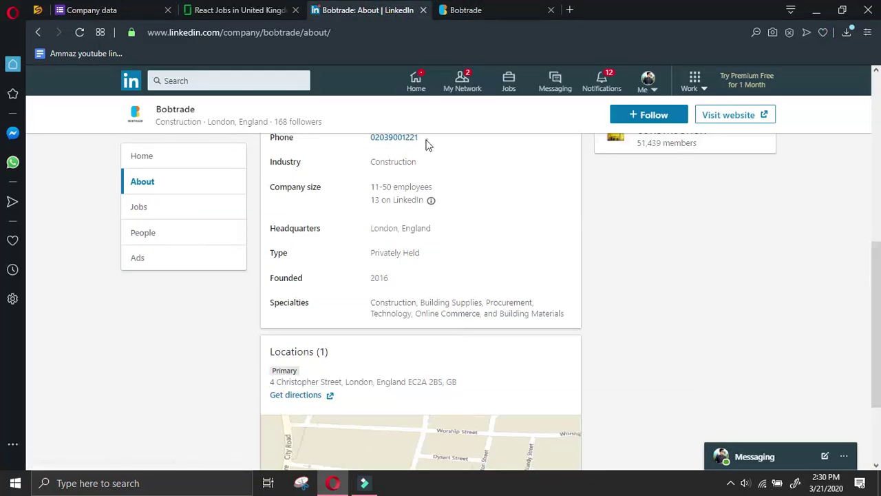
pyautogui.click(144, 8)
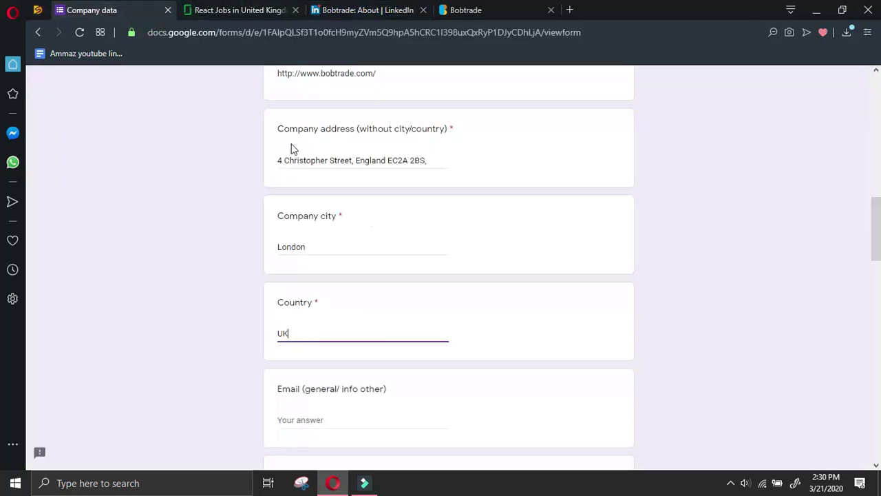
pyautogui.scroll(-2, 320, 215)
pyautogui.click(315, 374)
pyautogui.hotkey('ctrl', 'v')
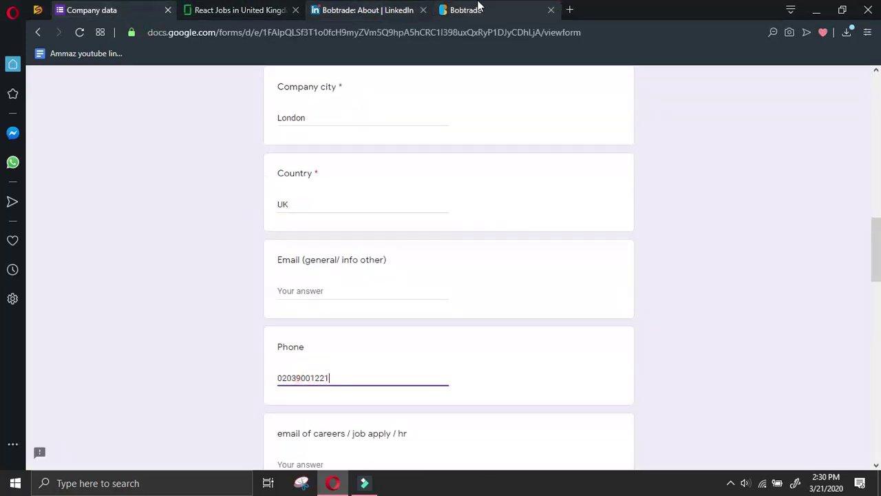
pyautogui.click(486, 19)
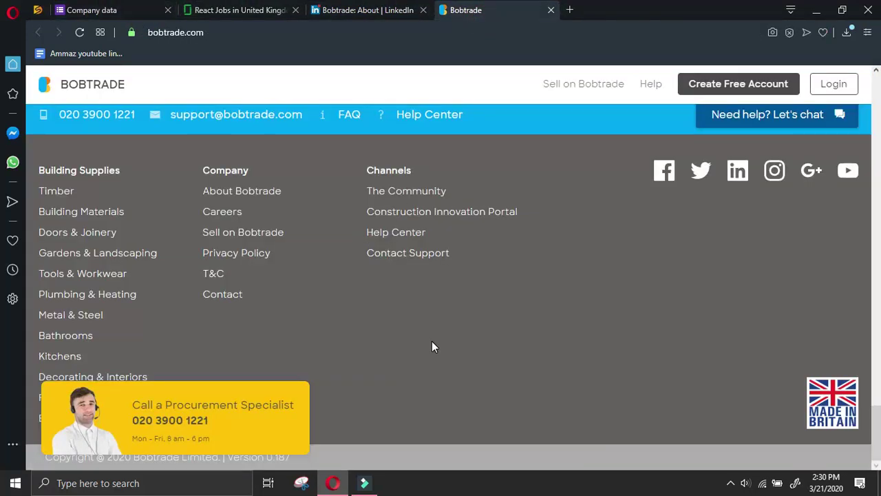
# Return to Bobtrade's LinkedIn About page, list its employees and select the company name
pyautogui.click(236, 212)
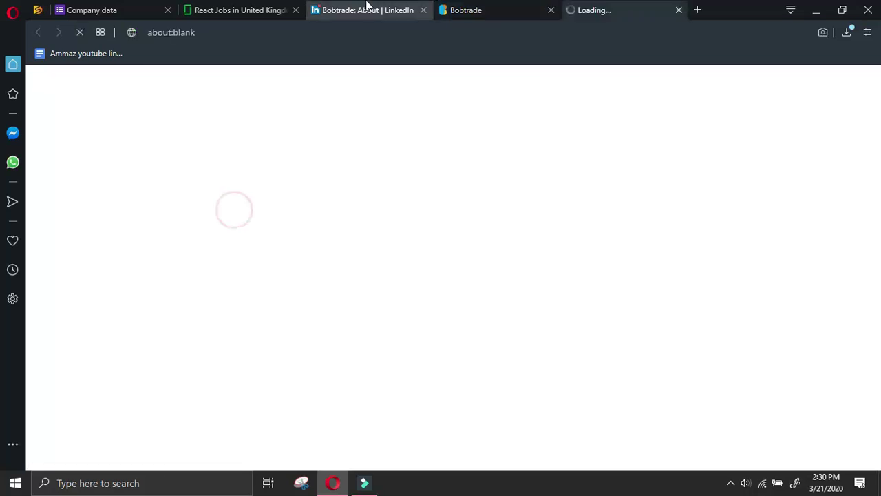
pyautogui.click(364, 10)
pyautogui.click(182, 234)
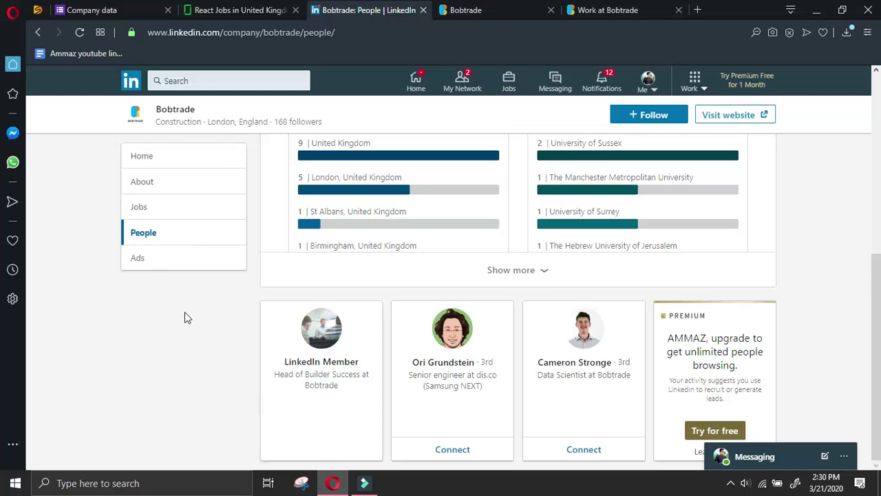
pyautogui.moveTo(198, 107); pyautogui.dragTo(121, 111)
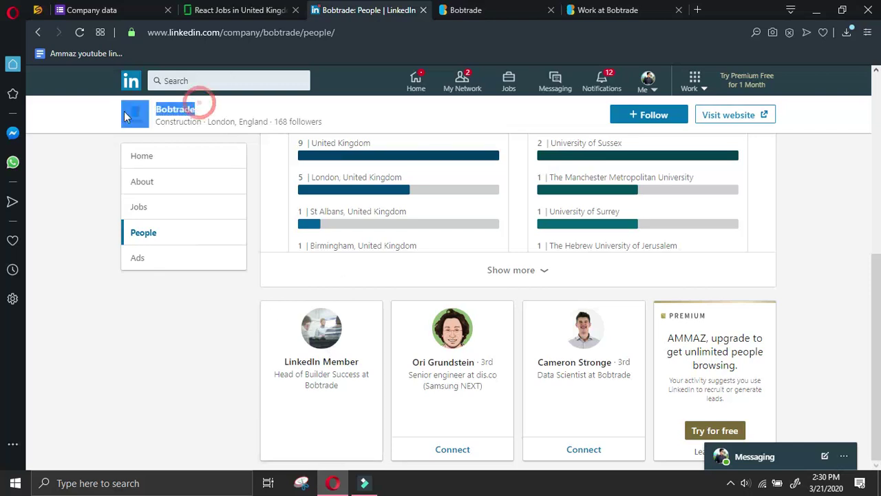
# Google 'manager at Bobtrade linkedin' and open the Founder & CEO's LinkedIn profile
pyautogui.click(696, 9)
pyautogui.click(600, 10)
pyautogui.click(615, 9)
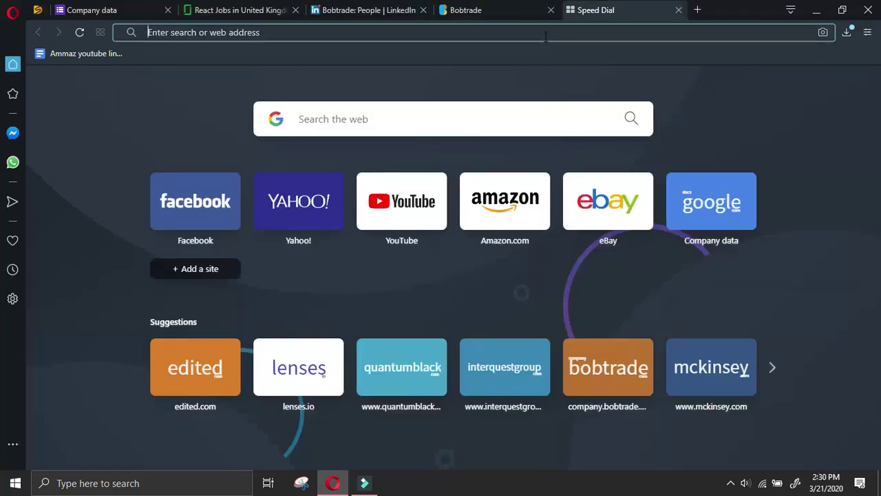
pyautogui.write('manager at ')
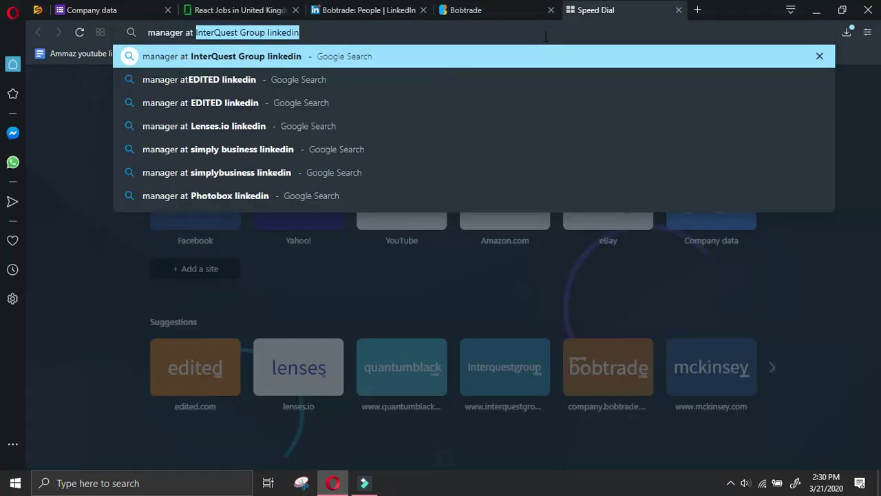
pyautogui.write('Bobtrade linkedin')
pyautogui.press('Return')
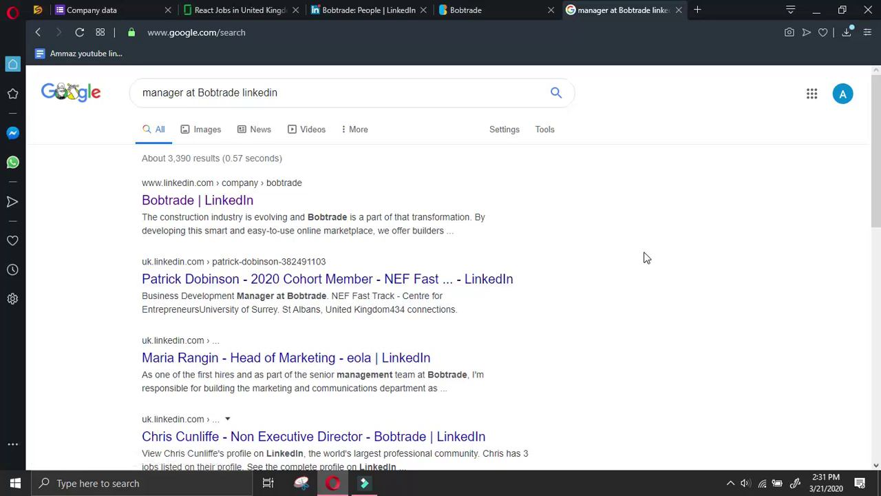
pyautogui.scroll(-4, 646, 257)
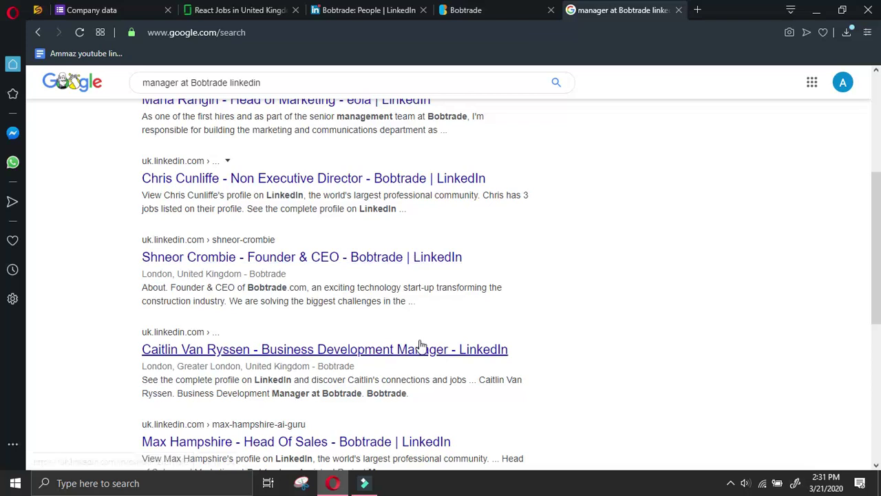
pyautogui.click(437, 256)
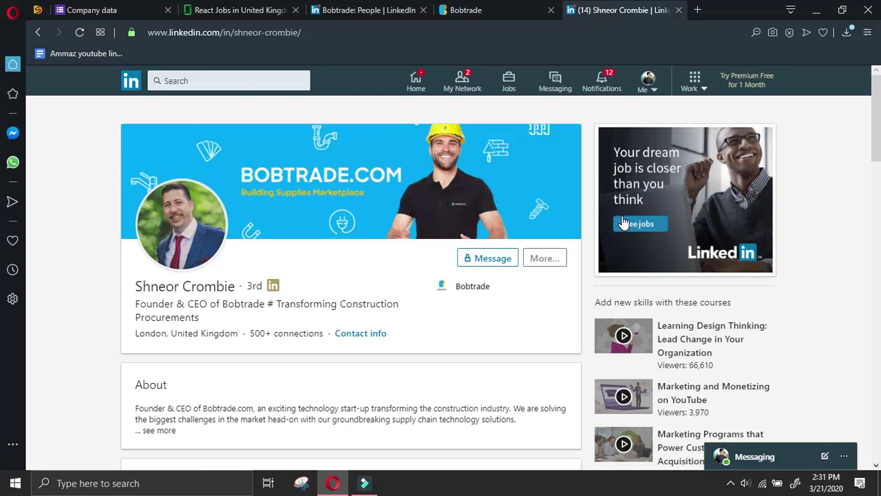
# Send a LinkedIn connection request to Bobtrade's founder
pyautogui.click(547, 267)
pyautogui.click(573, 352)
pyautogui.click(559, 189)
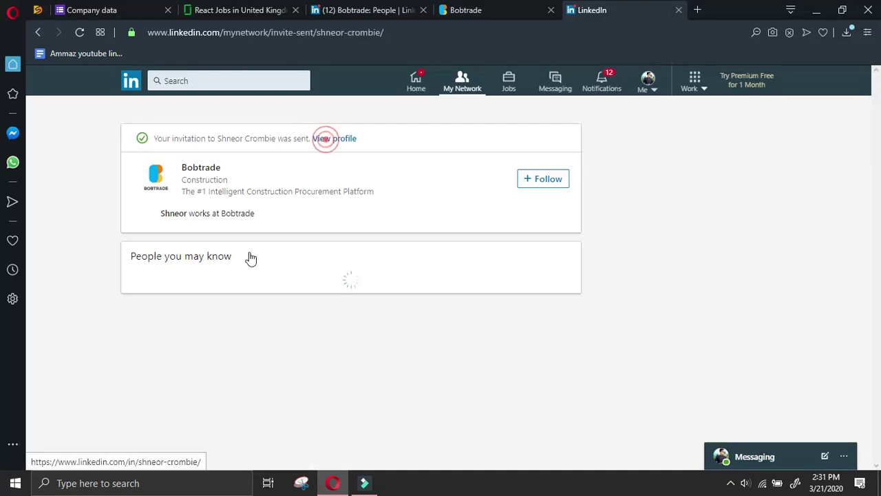
pyautogui.click(318, 139)
# Paste the founder's name into Name of owner and enter CEO as Designation of owner
pyautogui.moveTo(134, 284); pyautogui.dragTo(238, 286)
pyautogui.hotkey('ctrl', 'c')
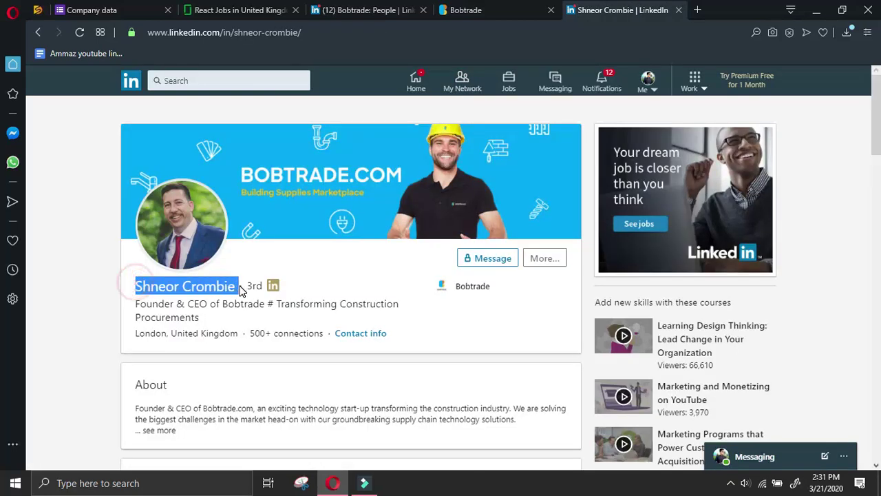
pyautogui.click(133, 10)
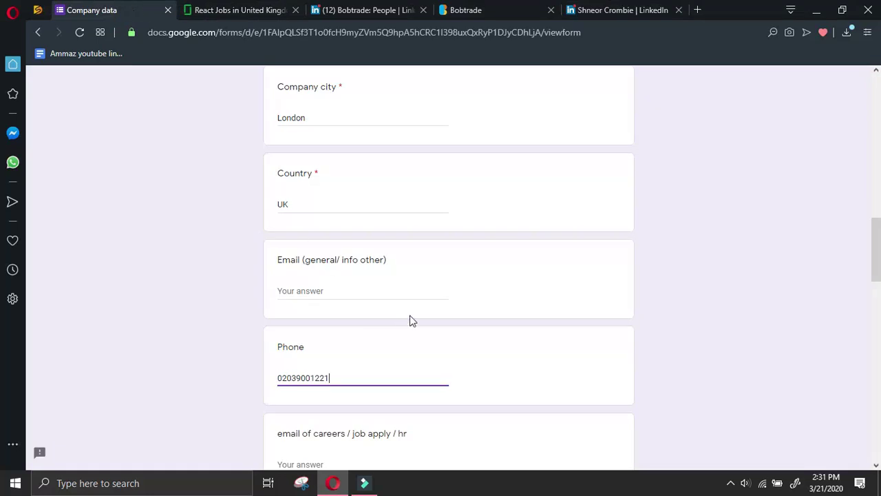
pyautogui.scroll(-3, 314, 331)
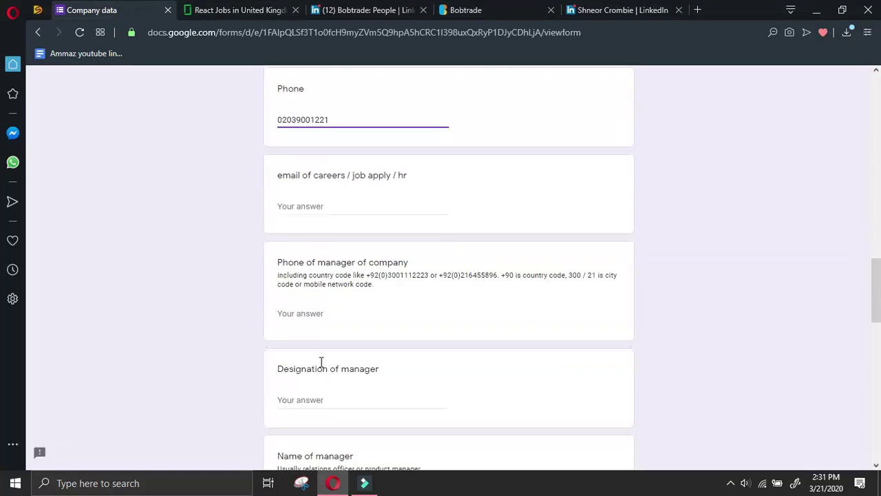
pyautogui.scroll(-7, 370, 330)
pyautogui.click(338, 338)
pyautogui.hotkey('ctrl', 'v')
pyautogui.click(343, 244)
pyautogui.write('CE')
# Copy the founder's shared profile link into the form's LinkedIn profile url field
pyautogui.click(633, 8)
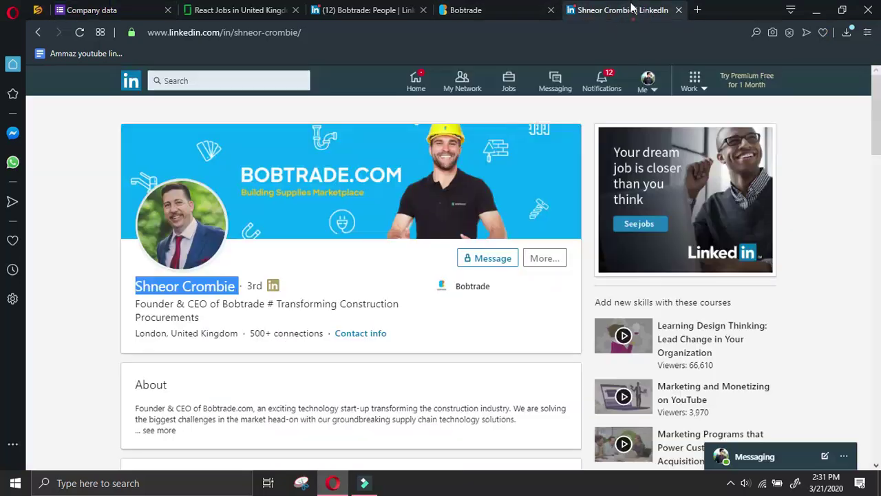
pyautogui.click(544, 265)
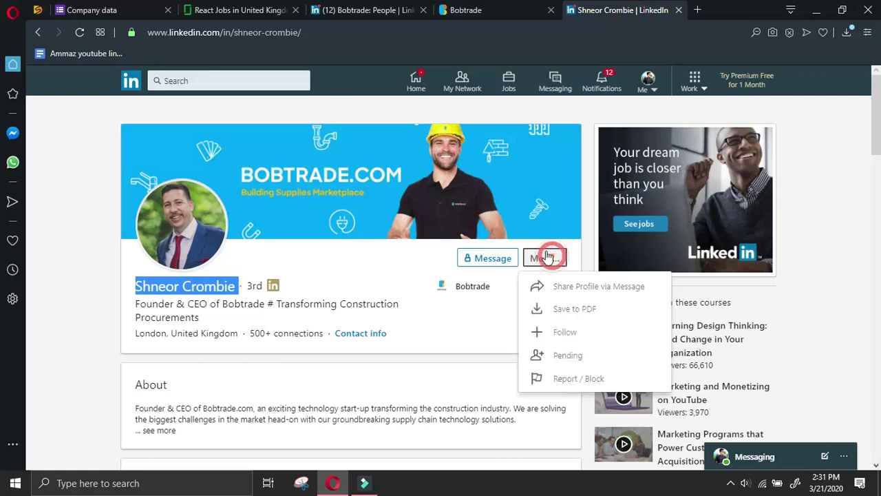
pyautogui.click(587, 287)
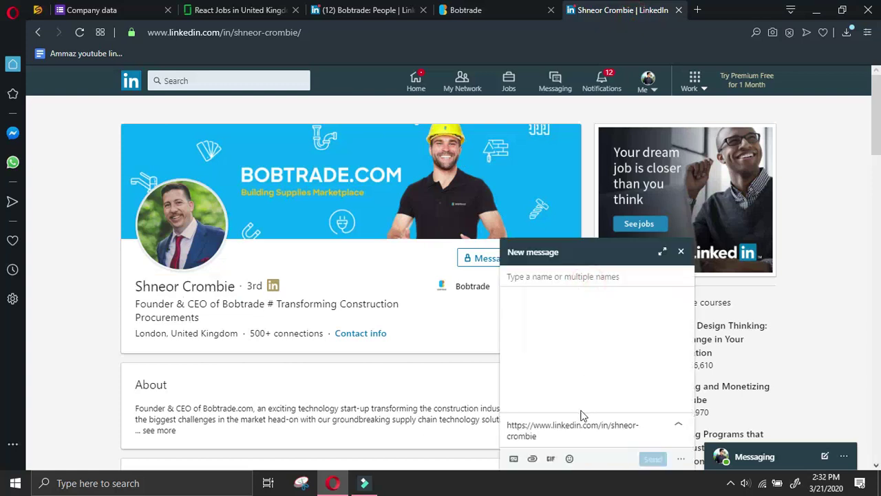
pyautogui.moveTo(583, 439); pyautogui.dragTo(437, 395)
pyautogui.hotkey('ctrl', 'c')
pyautogui.click(158, 10)
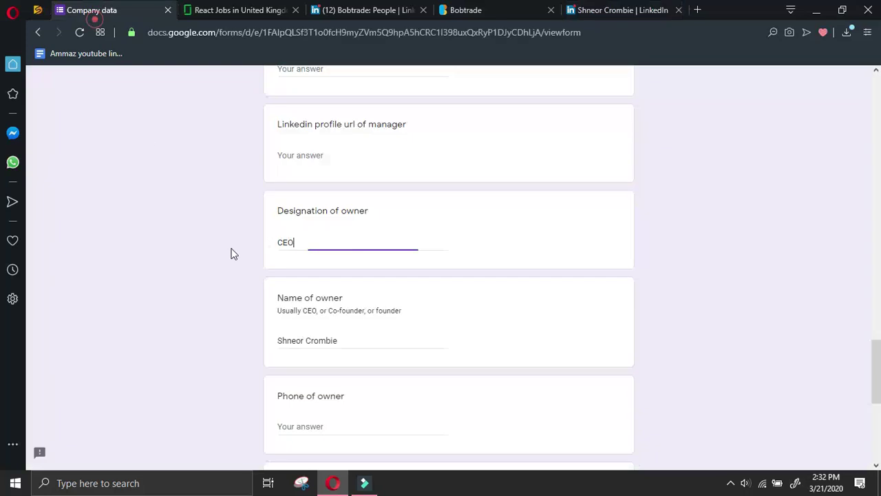
pyautogui.scroll(-1, 236, 259)
pyautogui.scroll(-2, 237, 258)
pyautogui.write('-')
pyautogui.scroll(-2, 322, 310)
pyautogui.click(326, 338)
pyautogui.hotkey('ctrl', 'v')
pyautogui.click(599, 10)
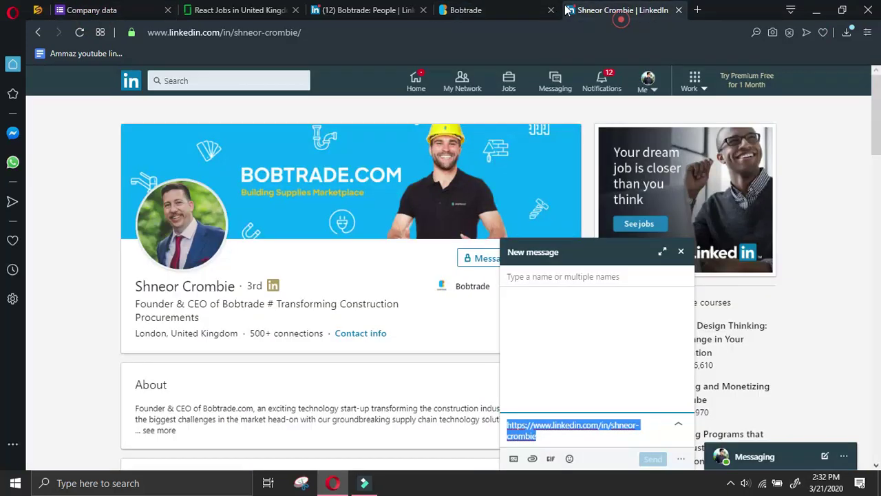
pyautogui.click(680, 250)
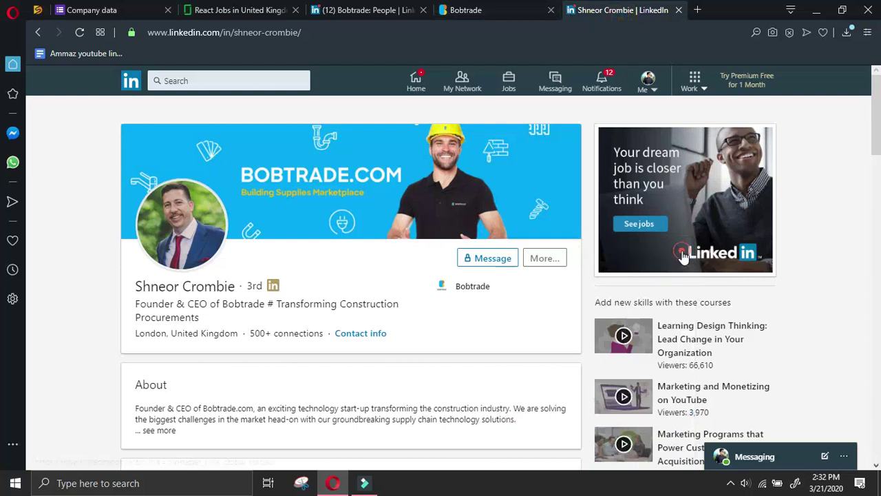
pyautogui.click(37, 33)
pyautogui.click(37, 32)
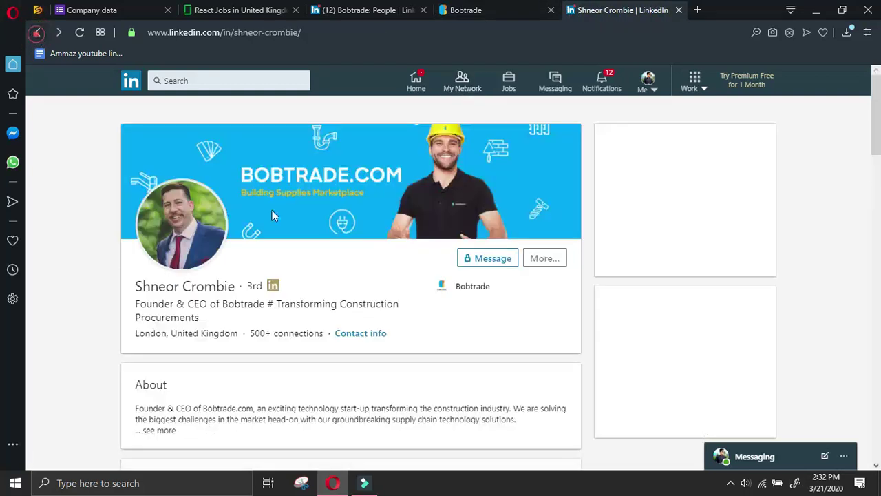
pyautogui.click(37, 32)
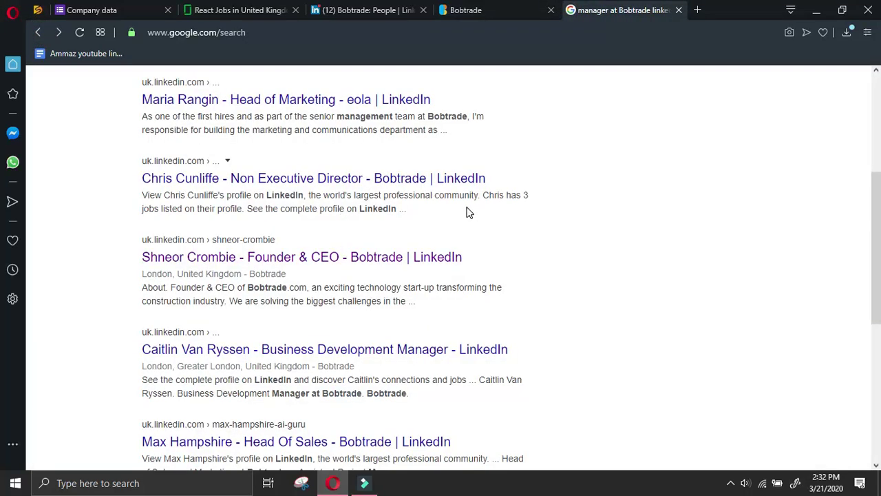
pyautogui.scroll(-1, 2, 251)
pyautogui.scroll(1, 635, 230)
pyautogui.scroll(-2, 448, 358)
pyautogui.click(459, 235)
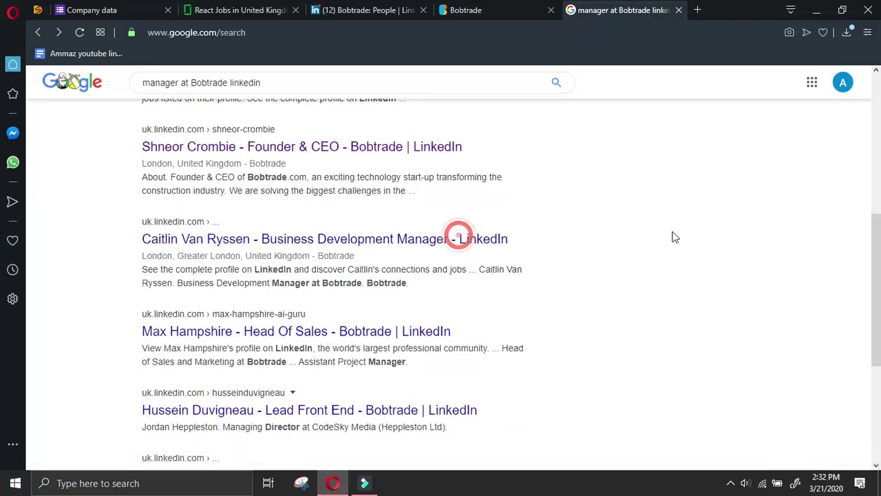
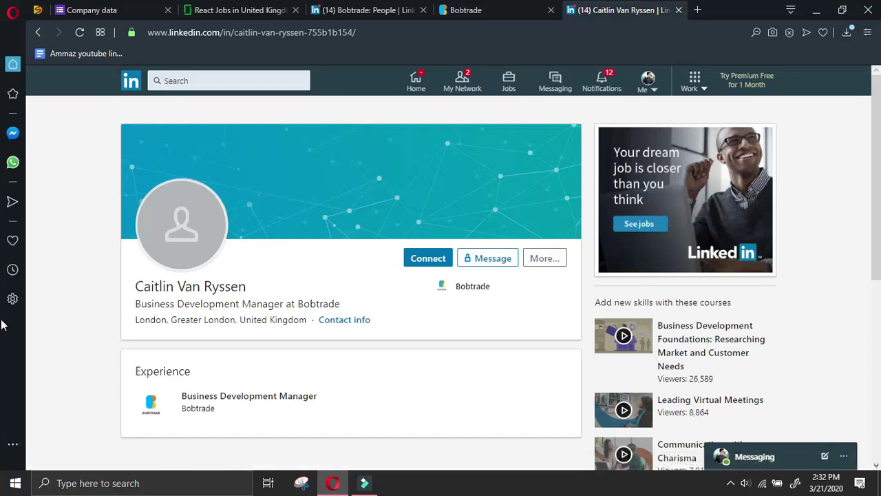
# Send a connection invite to Bobtrade's Business Development Manager and select her full name
pyautogui.click(415, 260)
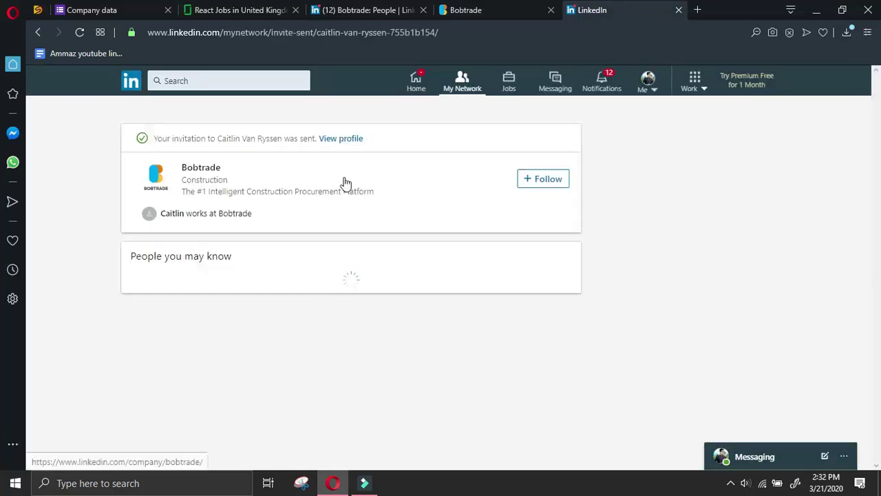
pyautogui.click(348, 138)
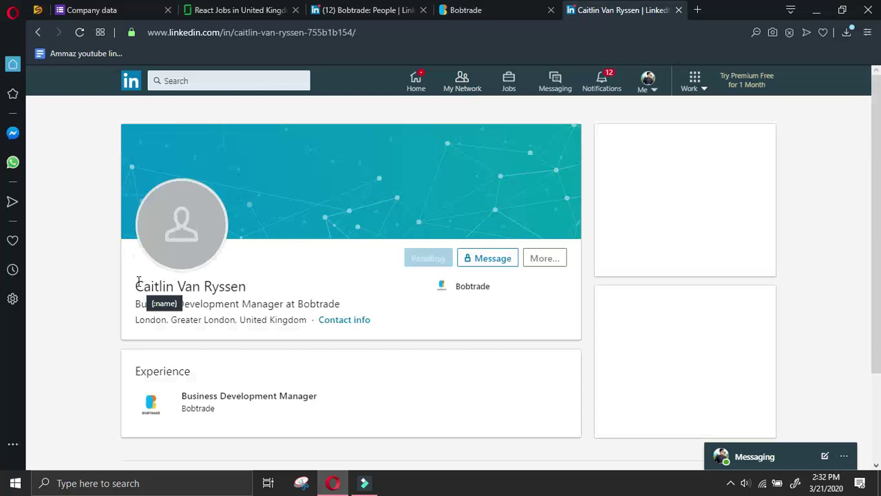
pyautogui.moveTo(133, 284); pyautogui.dragTo(248, 287)
pyautogui.hotkey('ctrl', 'c')
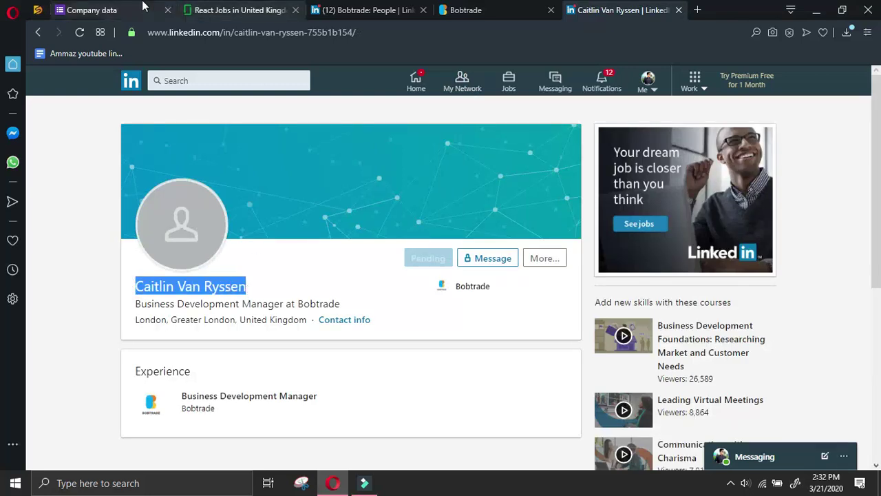
pyautogui.click(141, 9)
pyautogui.scroll(-2, 350, 268)
# Review the form's manager fields above All other details, then revisit the Bobtrade and LinkedIn profile tabs
pyautogui.click(356, 324)
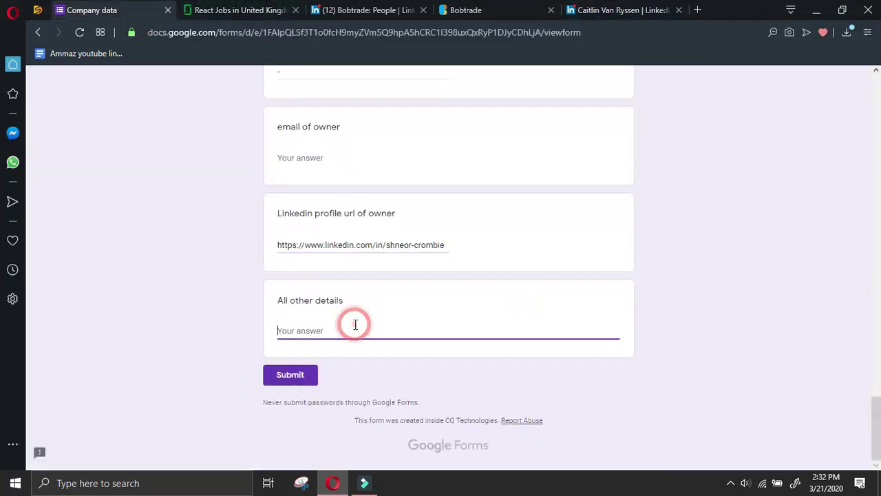
pyautogui.scroll(4, 357, 326)
pyautogui.scroll(2, 384, 285)
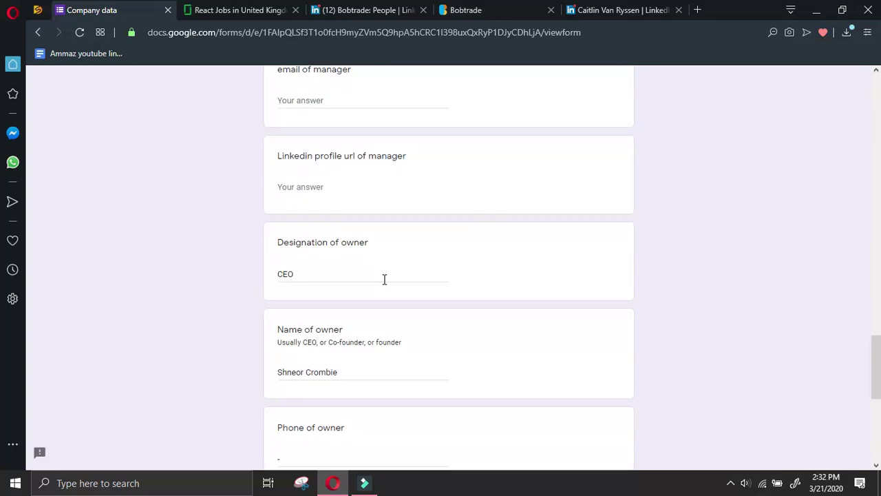
pyautogui.scroll(2, 386, 279)
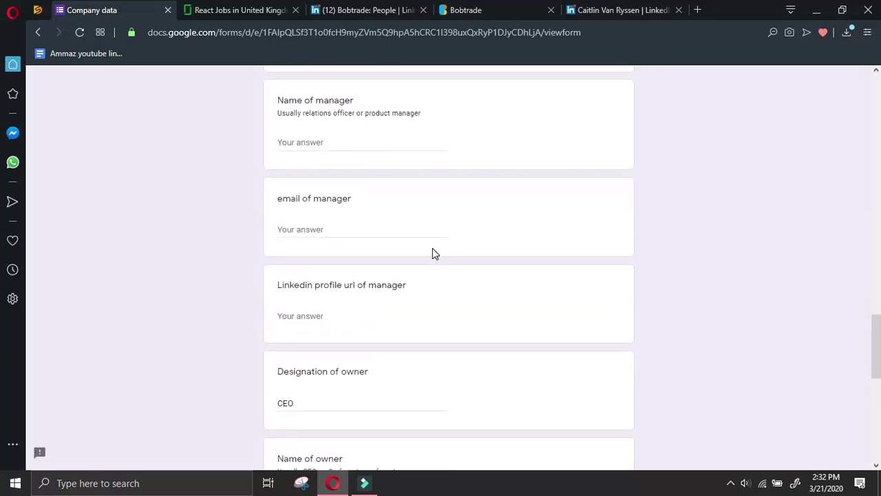
pyautogui.scroll(2, 433, 249)
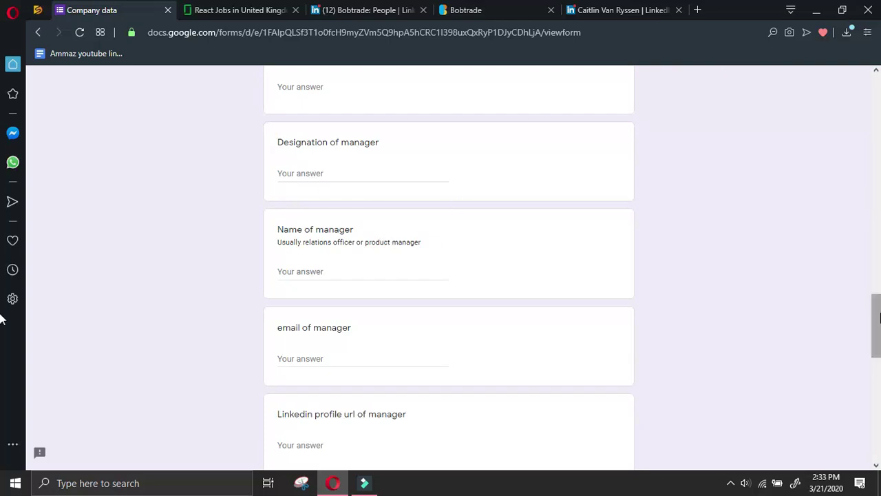
pyautogui.scroll(1, 411, 277)
pyautogui.scroll(2, 413, 230)
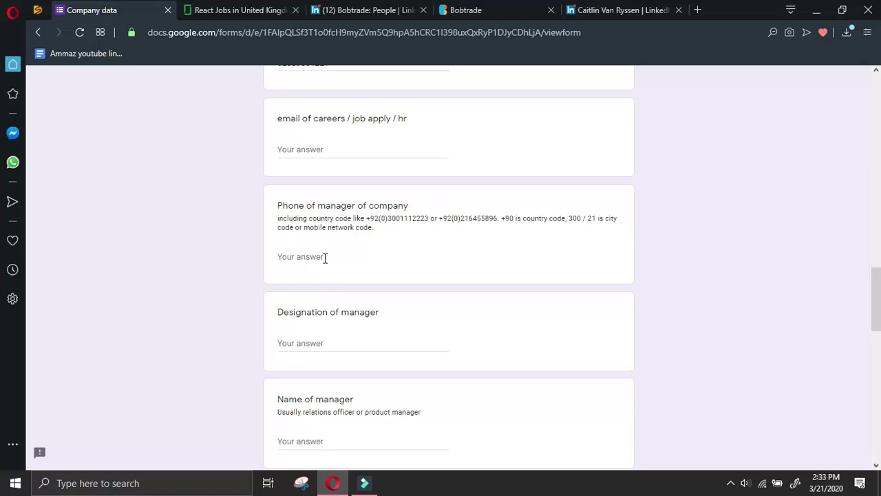
pyautogui.click(620, 12)
pyautogui.click(487, 12)
pyautogui.click(612, 13)
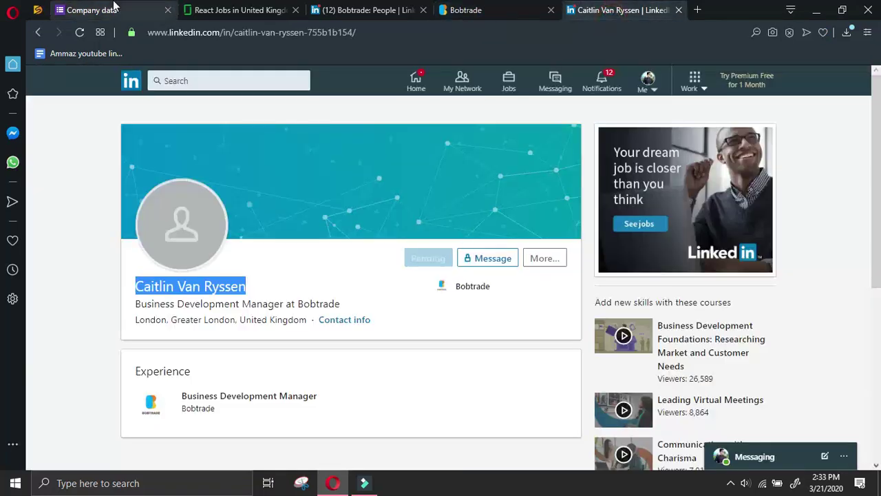
# Paste the manager's copied name into Name of manager
pyautogui.click(121, 9)
pyautogui.click(305, 446)
pyautogui.hotkey('ctrl', 'v')
# Copy the headline 'Business Development Manager' from LinkedIn into Designation of manager
pyautogui.click(620, 9)
pyautogui.moveTo(282, 304); pyautogui.dragTo(137, 304)
pyautogui.hotkey('ctrl', 'c')
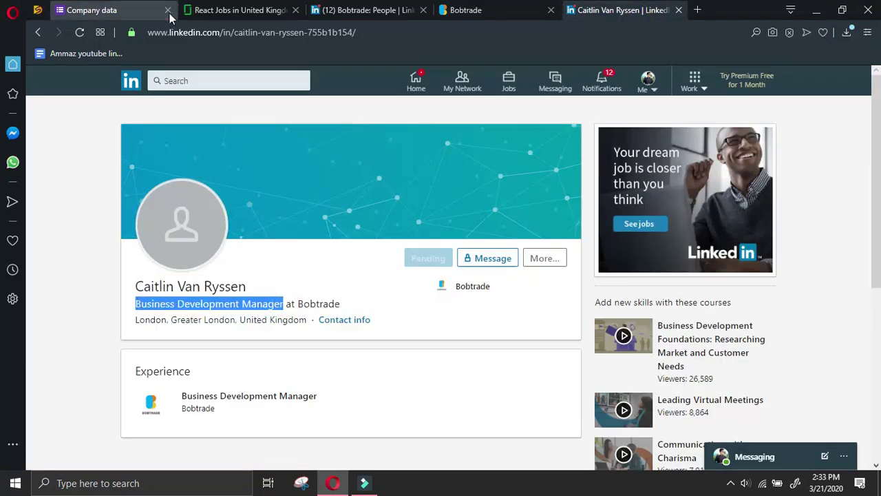
pyautogui.click(96, 10)
pyautogui.click(327, 345)
pyautogui.hotkey('ctrl', 'v')
pyautogui.click(356, 256)
pyautogui.click(468, 9)
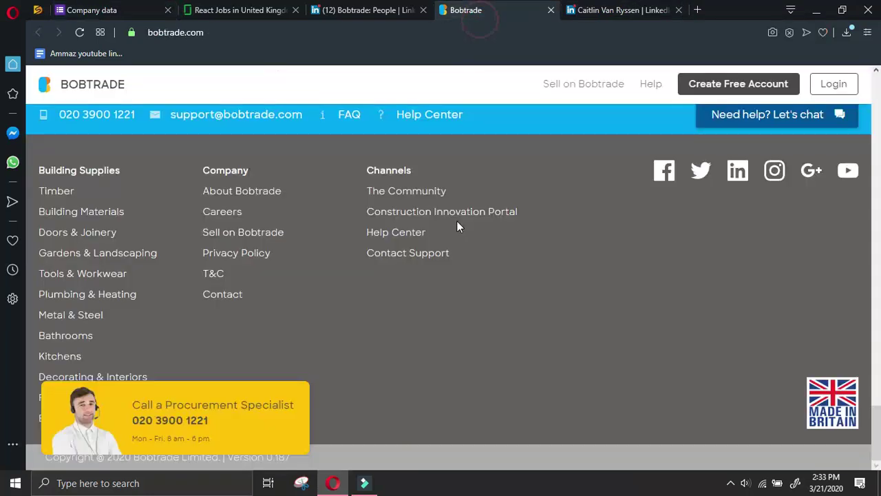
# Open Bobtrade's Careers page and its B2B Business Development Manager job posting
pyautogui.click(222, 211)
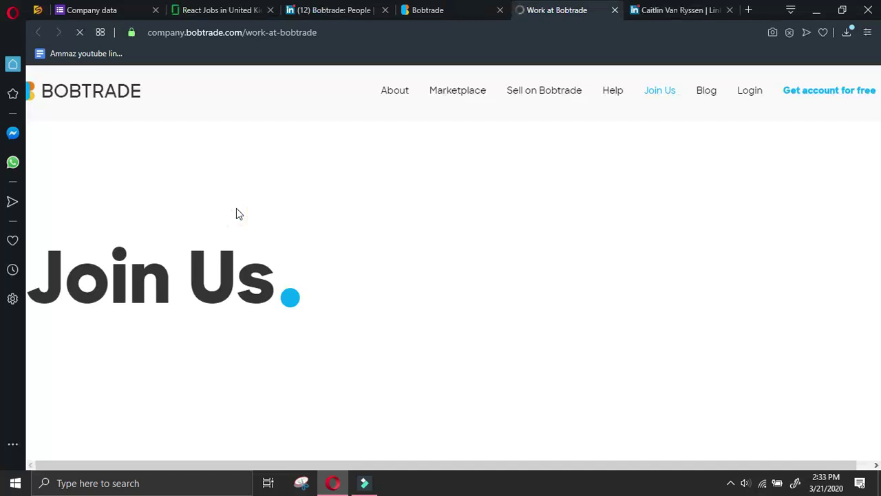
pyautogui.scroll(-3, 692, 206)
pyautogui.click(296, 230)
# Close the Bobtrade homepage and LinkedIn profile tabs and read through the job posting
pyautogui.click(499, 9)
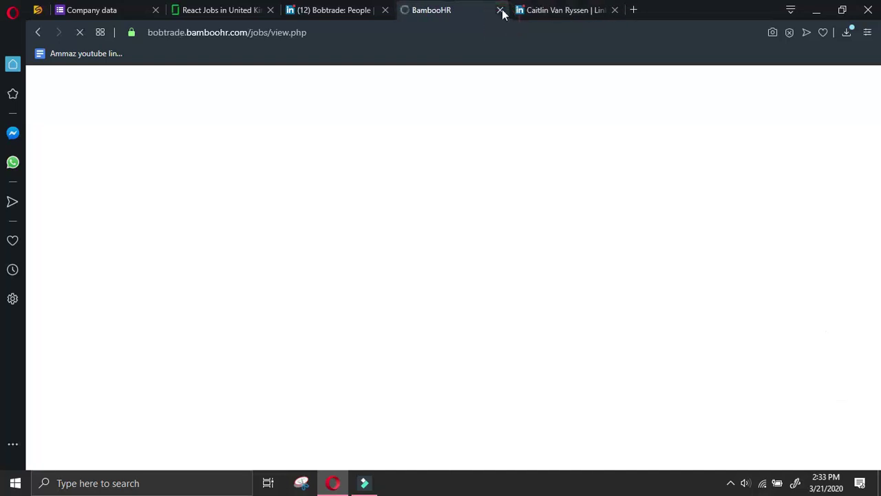
pyautogui.click(558, 10)
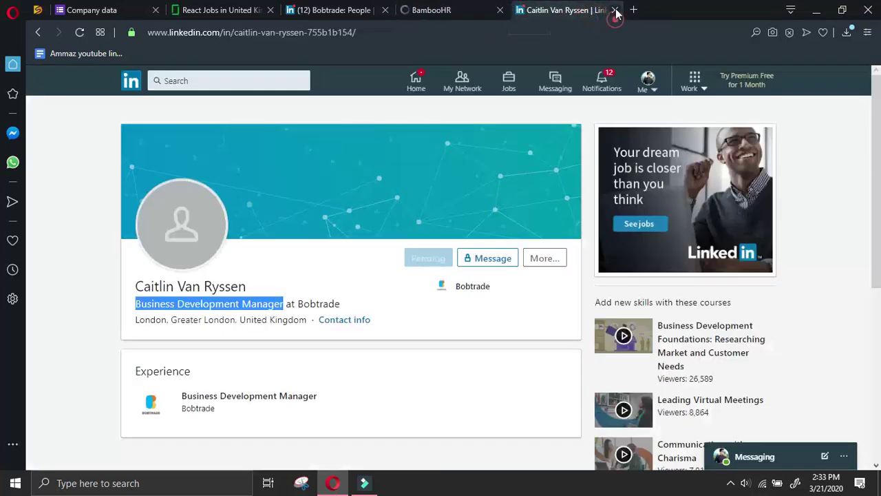
pyautogui.click(615, 11)
pyautogui.scroll(-10, 426, 239)
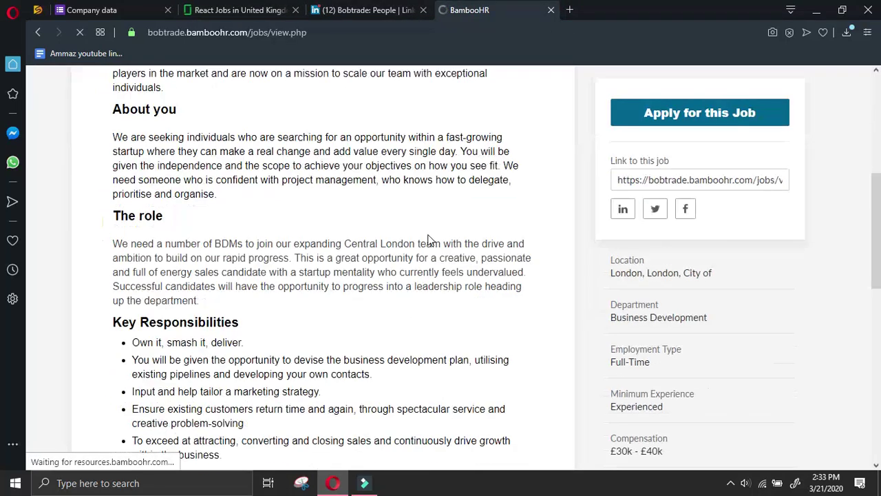
pyautogui.scroll(-4, 432, 236)
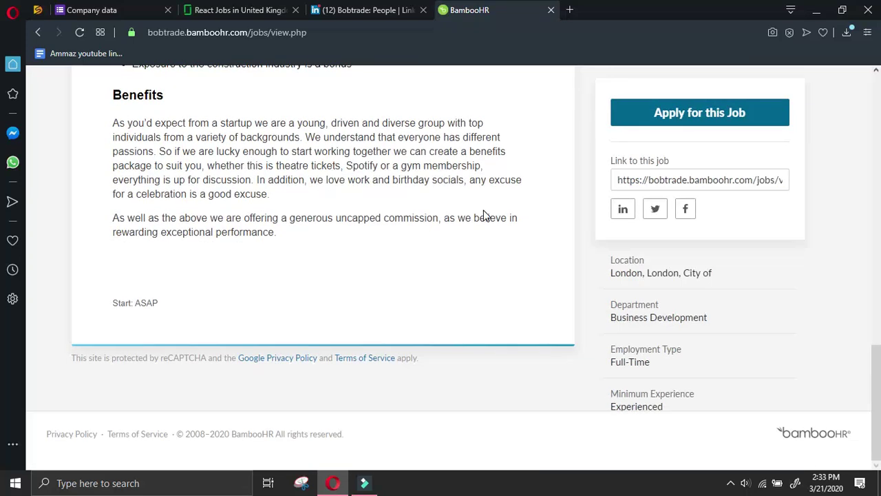
pyautogui.scroll(10, 485, 212)
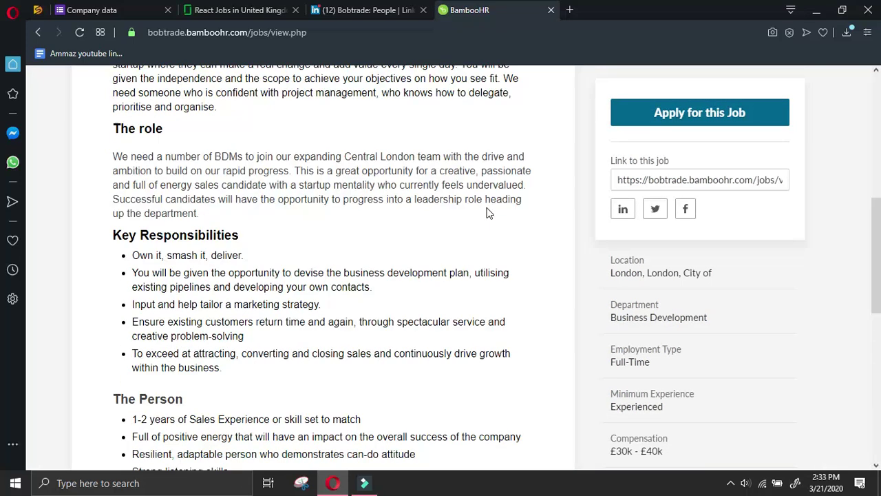
pyautogui.scroll(3, 488, 210)
pyautogui.scroll(-7, 375, 221)
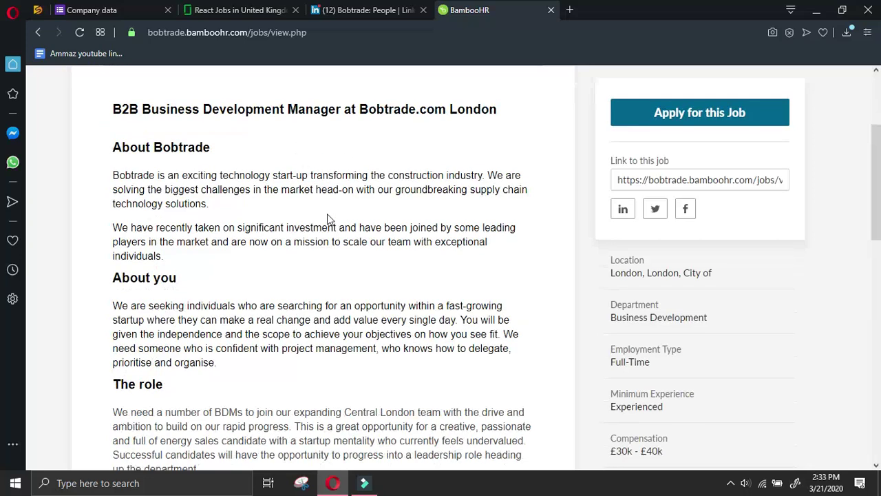
pyautogui.scroll(-5, 645, 274)
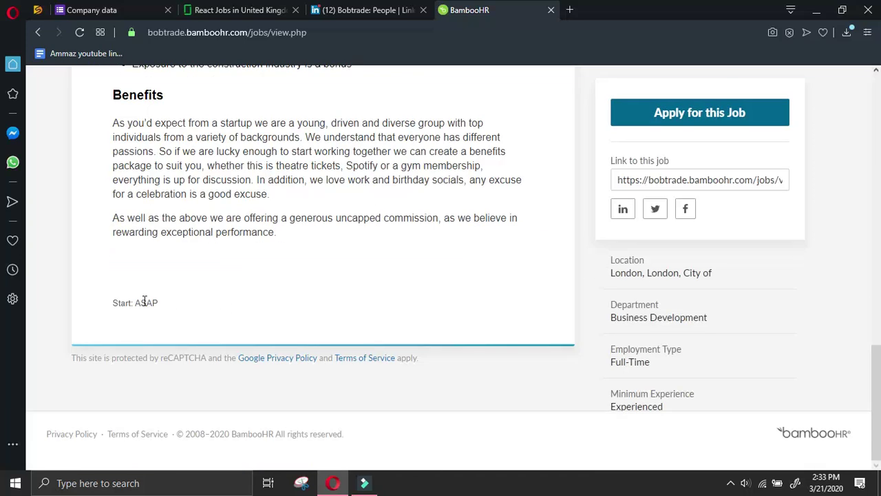
pyautogui.click(110, 9)
pyautogui.scroll(-5, 268, 301)
# Submit the Bobtrade form entry and close the LinkedIn people and BambooHR job tabs
pyautogui.click(300, 377)
pyautogui.click(423, 10)
pyautogui.click(423, 10)
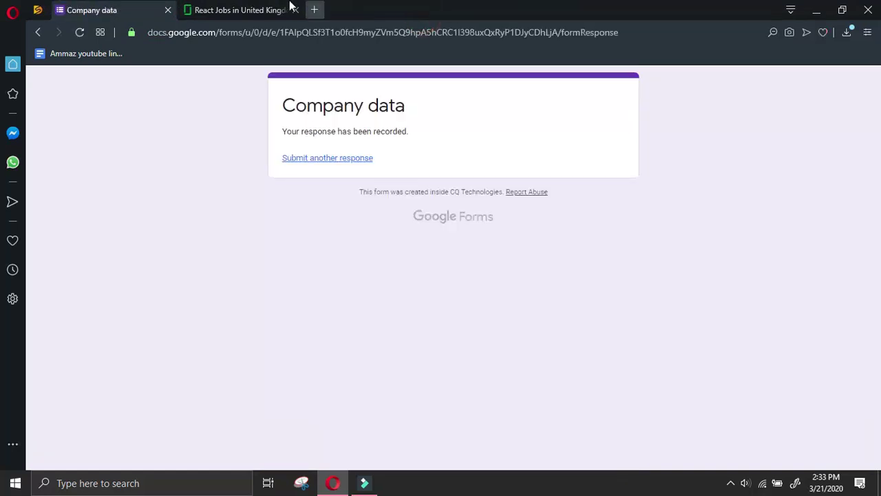
pyautogui.click(289, 5)
# Open Hive Learning's Glassdoor company overview and its website in a new tab
pyautogui.scroll(-2, 285, 255)
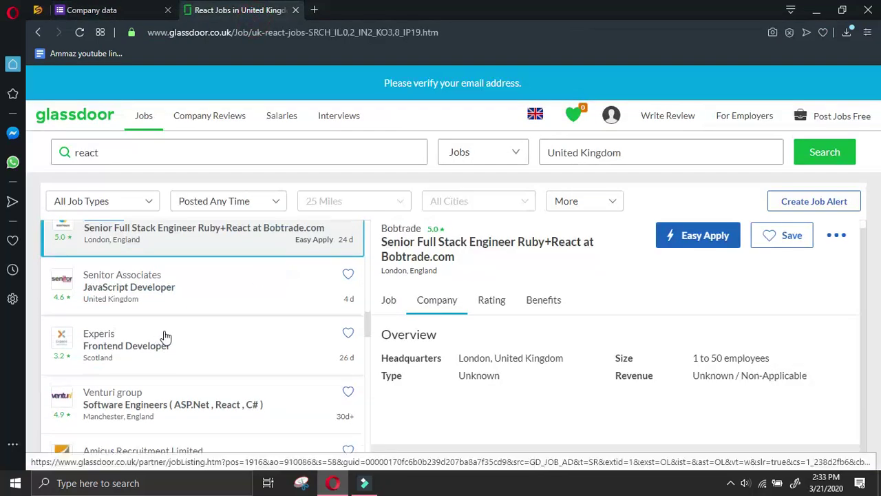
pyautogui.scroll(-4, 165, 336)
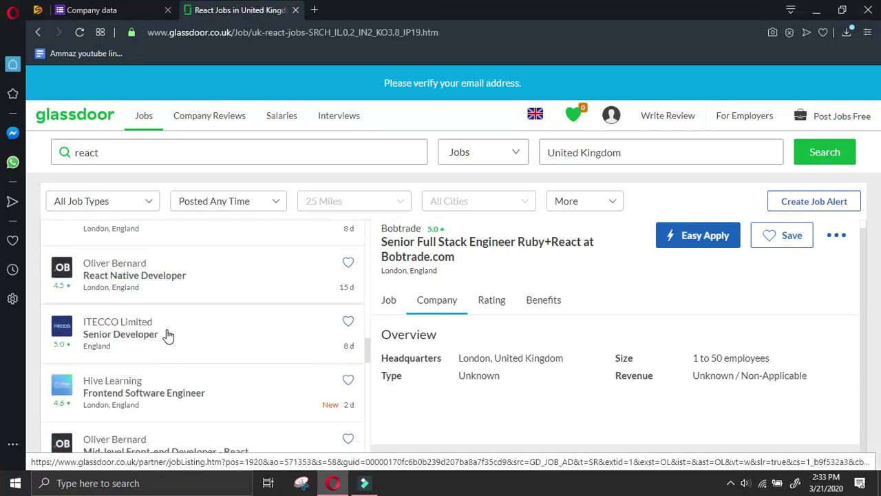
pyautogui.scroll(-2, 168, 335)
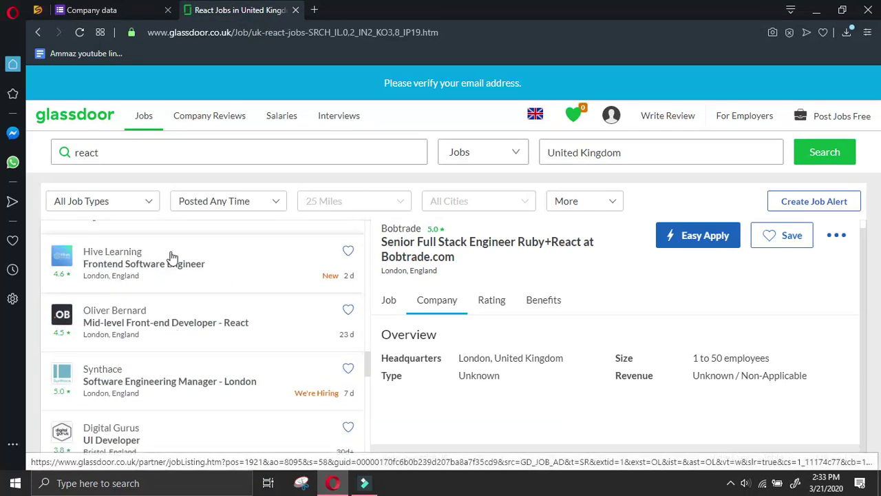
pyautogui.click(191, 247)
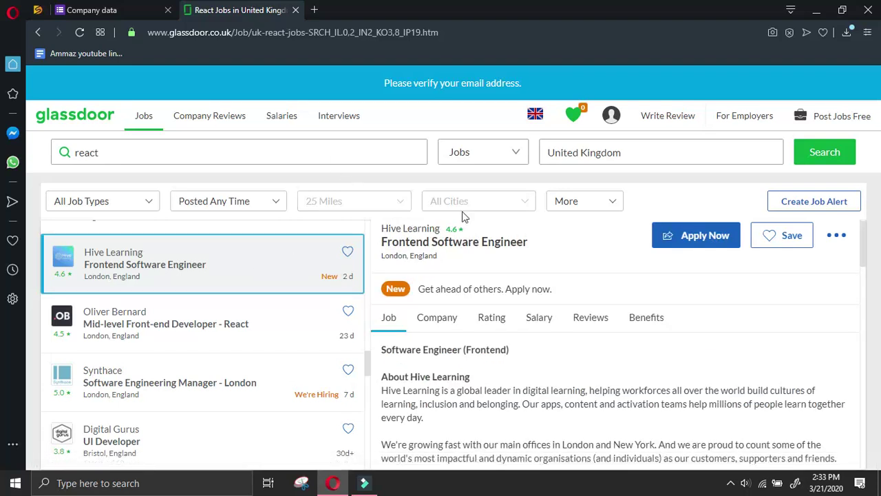
pyautogui.click(437, 317)
pyautogui.scroll(-1, 440, 335)
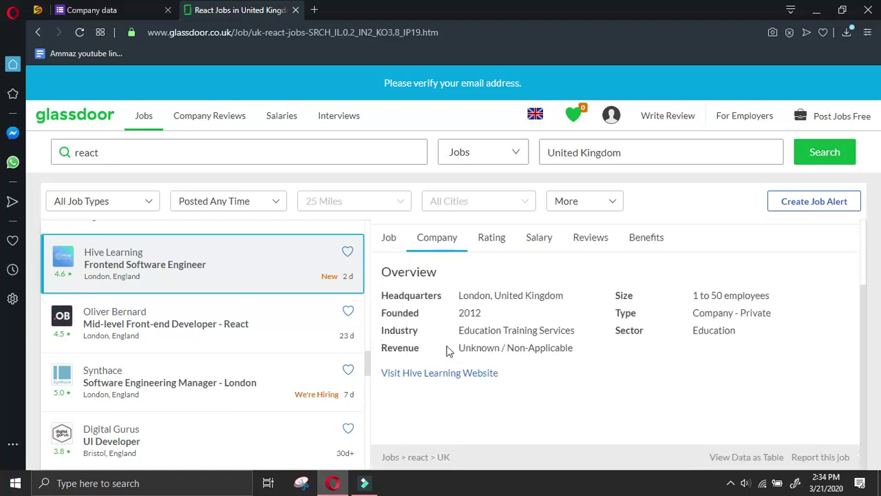
pyautogui.rightClick(445, 377)
pyautogui.click(487, 293)
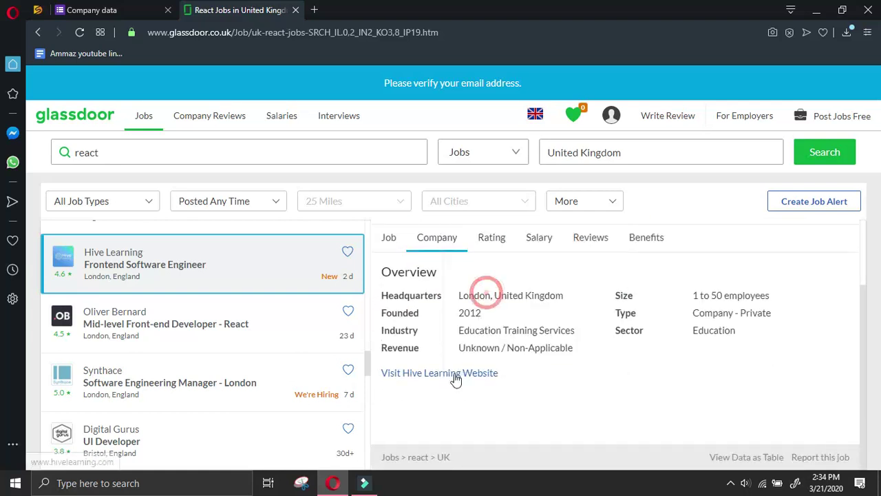
pyautogui.click(454, 380)
pyautogui.click(108, 10)
# Start another response with the researcher's name and the react glassdoor.co.uk UK keyword source
pyautogui.click(352, 159)
pyautogui.click(283, 198)
pyautogui.click(285, 348)
pyautogui.scroll(-10, 287, 344)
pyautogui.click(289, 334)
pyautogui.write('http://www.hivelearning.com/')
pyautogui.moveTo(364, 333); pyautogui.dragTo(324, 335)
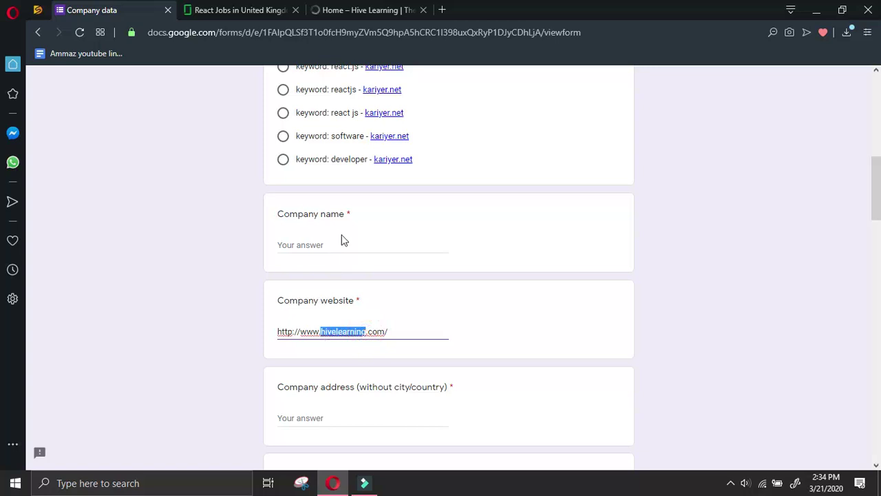
pyautogui.hotkey('ctrl', 'c')
pyautogui.click(344, 242)
pyautogui.hotkey('ctrl', 'v')
pyautogui.click(403, 10)
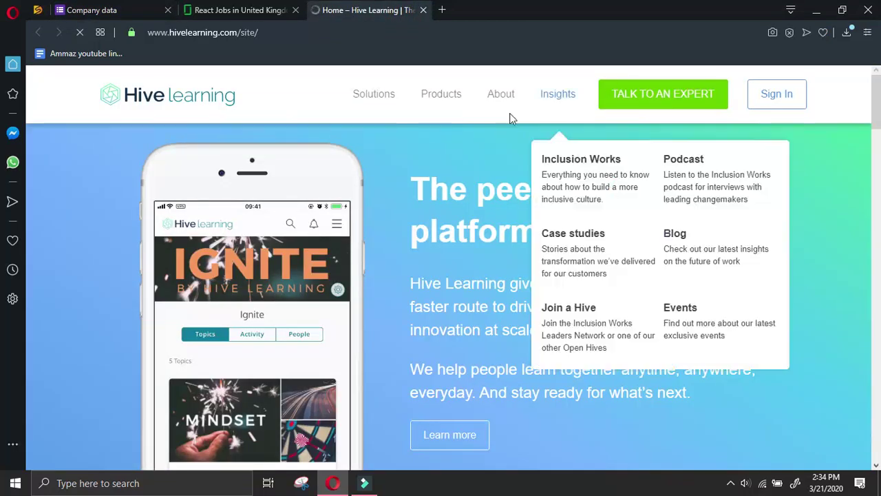
# Select the footer's registered office address, 1 Hammersmith Broadway, London W6 9DL, on Hive Learning's About page
pyautogui.scroll(-4, 794, 155)
pyautogui.moveTo(876, 138); pyautogui.dragTo(877, 447)
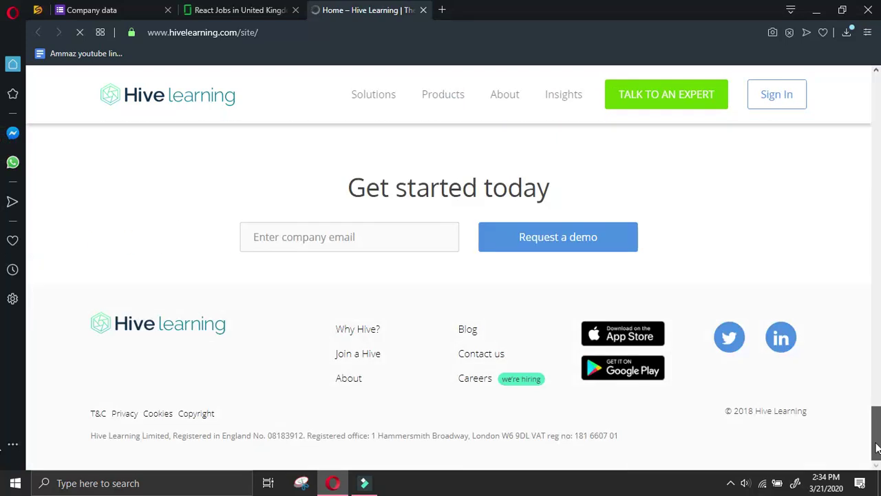
pyautogui.click(478, 358)
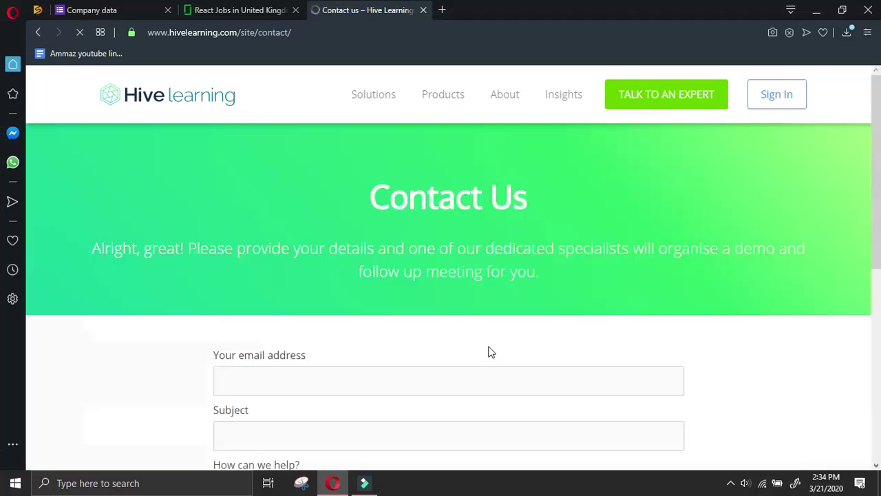
pyautogui.scroll(-6, 488, 352)
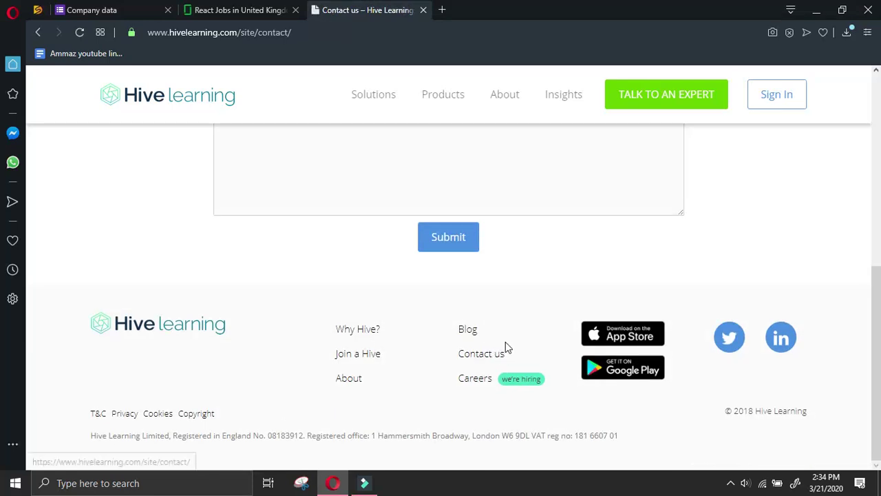
pyautogui.click(476, 356)
pyautogui.scroll(-6, 467, 353)
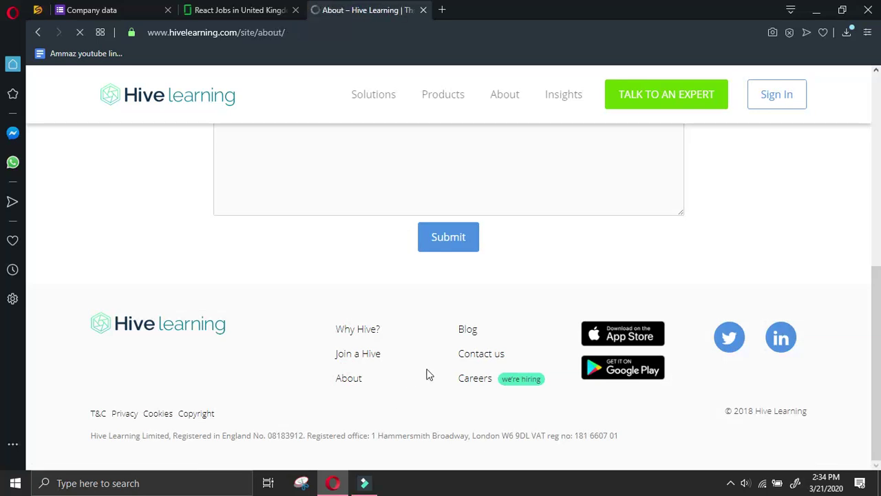
pyautogui.scroll(-6, 435, 366)
pyautogui.scroll(-5, 434, 366)
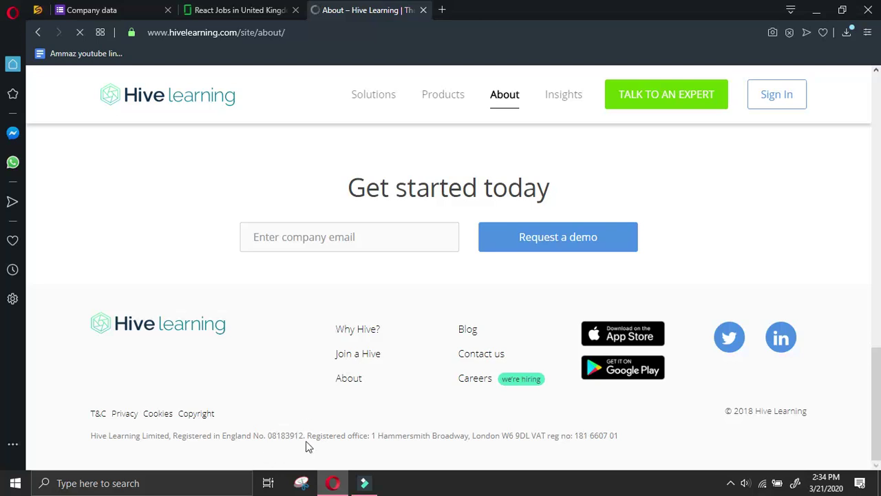
pyautogui.moveTo(371, 435); pyautogui.dragTo(527, 439)
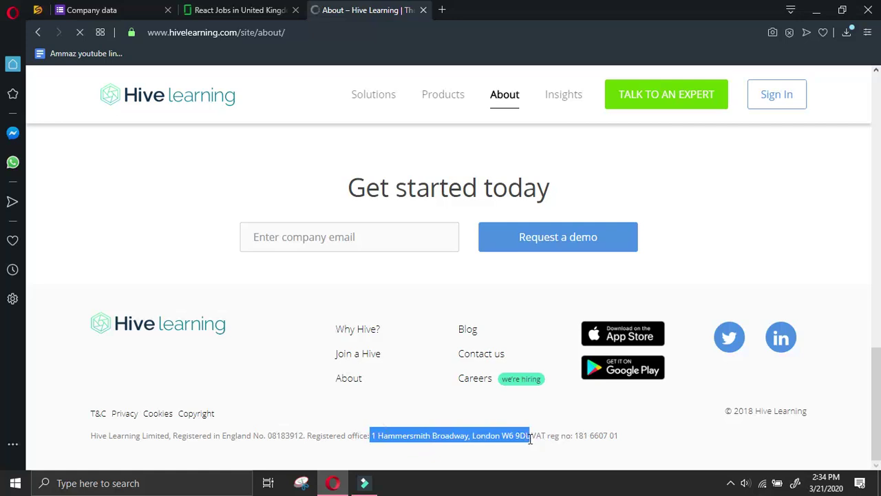
pyautogui.click(141, 8)
# Paste the office address into Company address and move 'London' into Company city
pyautogui.scroll(-4, 332, 330)
pyautogui.scroll(2, 338, 256)
pyautogui.click(336, 287)
pyautogui.hotkey('ctrl', 'v')
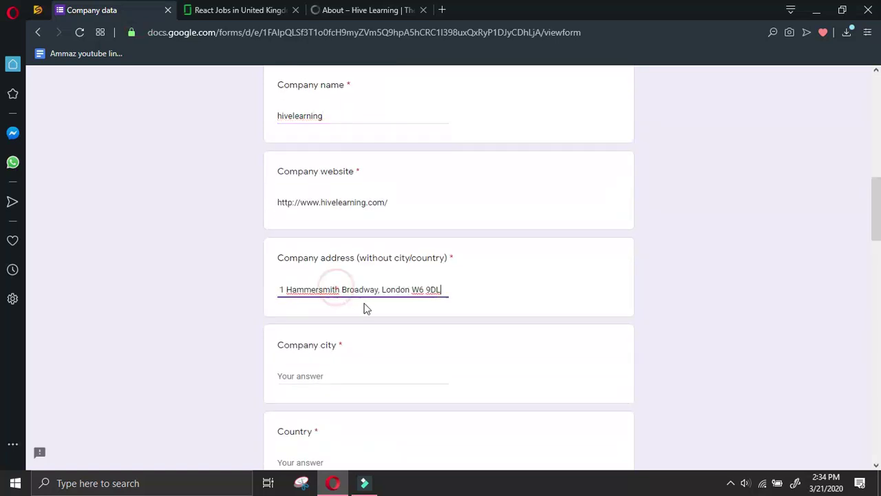
pyautogui.moveTo(412, 289); pyautogui.dragTo(385, 286)
pyautogui.press('BackSpace')
pyautogui.hotkey('ctrl', 'v')
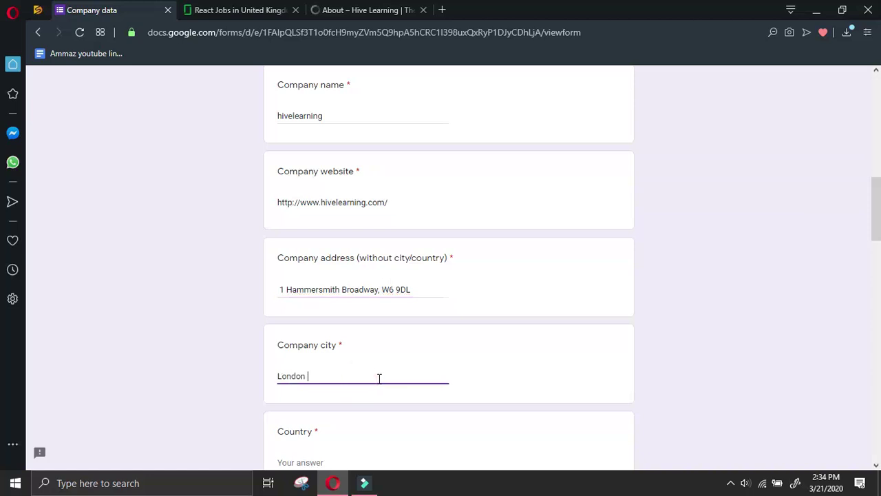
# Enter UK as the Country and return to Hive Learning's About page footer
pyautogui.scroll(-2, 361, 379)
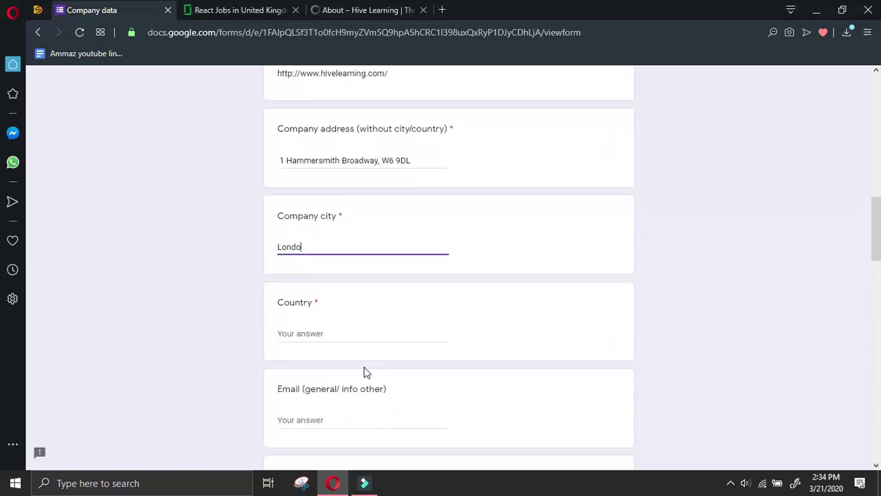
pyautogui.click(427, 331)
pyautogui.write('UK')
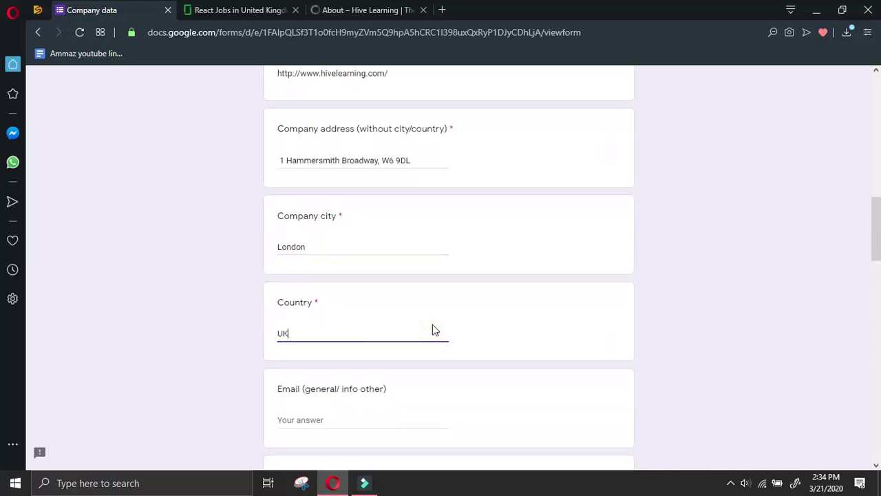
pyautogui.click(394, 15)
pyautogui.scroll(-1, 271, 236)
pyautogui.click(346, 407)
# Copy the company number 08183912. and open Hive Learning's LinkedIn page in a new tab
pyautogui.moveTo(306, 435); pyautogui.dragTo(269, 432)
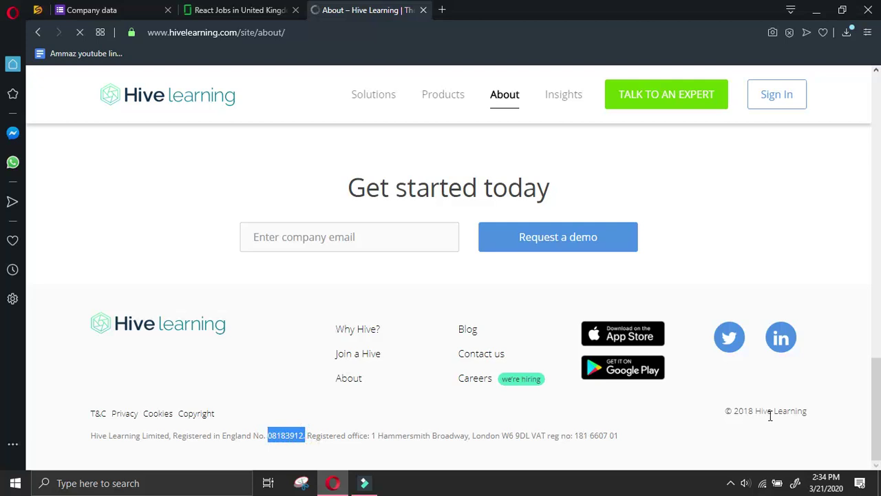
pyautogui.rightClick(796, 353)
pyautogui.click(683, 87)
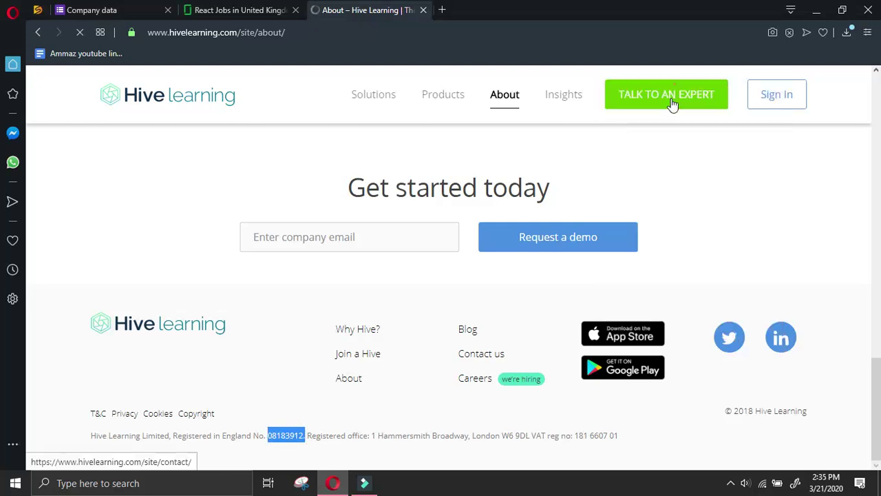
# Paste 08183912. into the form's Phone field, then view the LinkedIn company page
pyautogui.click(96, 9)
pyautogui.scroll(-3, 322, 352)
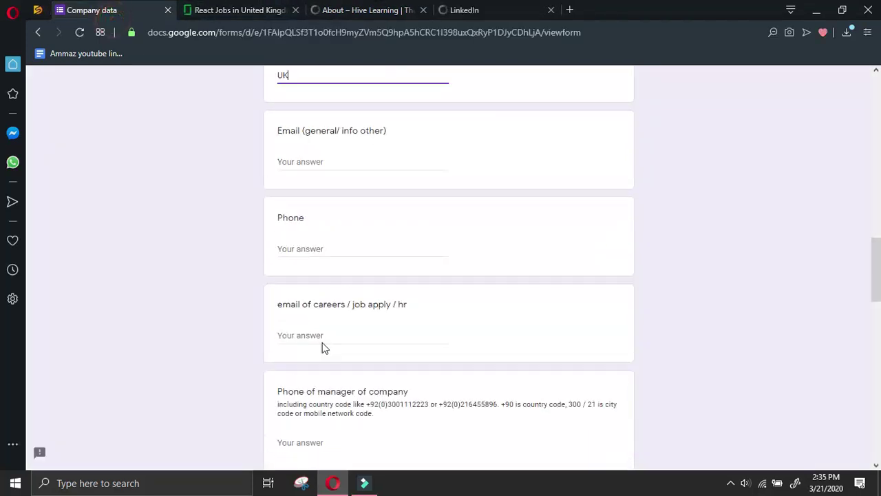
pyautogui.click(324, 250)
pyautogui.hotkey('ctrl', 'v')
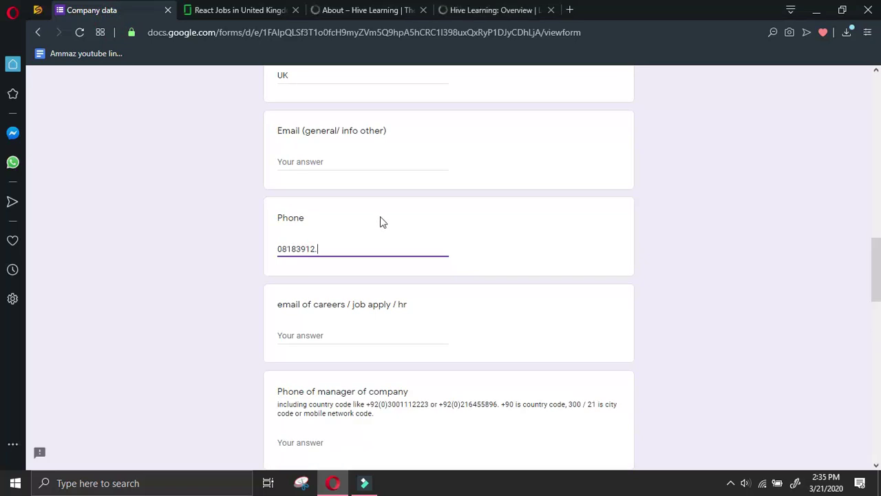
pyautogui.click(494, 10)
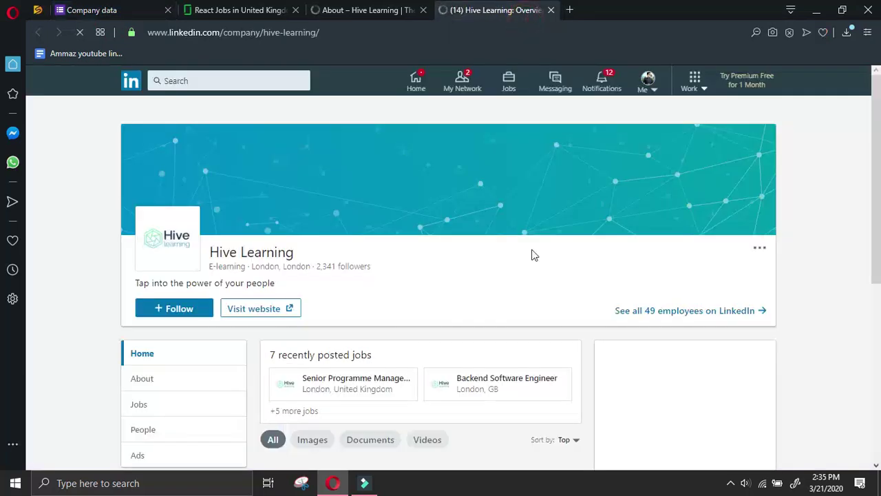
pyautogui.scroll(-2, 482, 298)
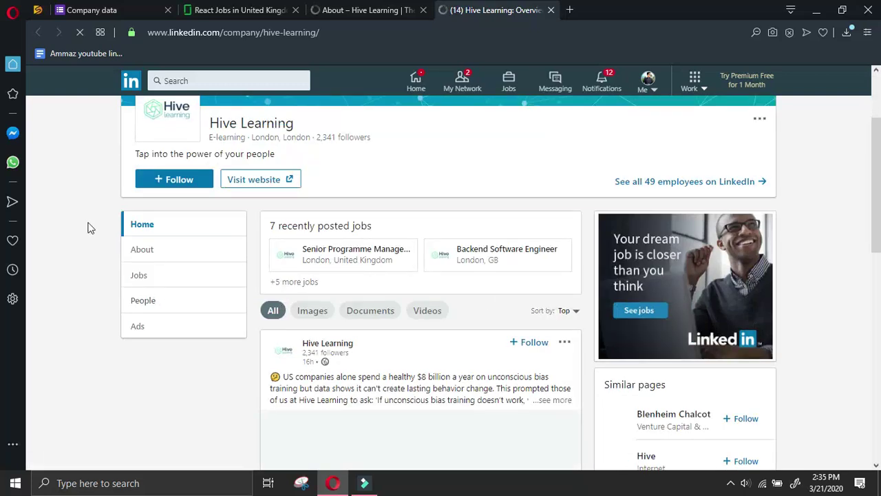
# Dismiss the Hive Learning site's email signup popup and open the LinkedIn company's About section
pyautogui.scroll(-2, 364, 178)
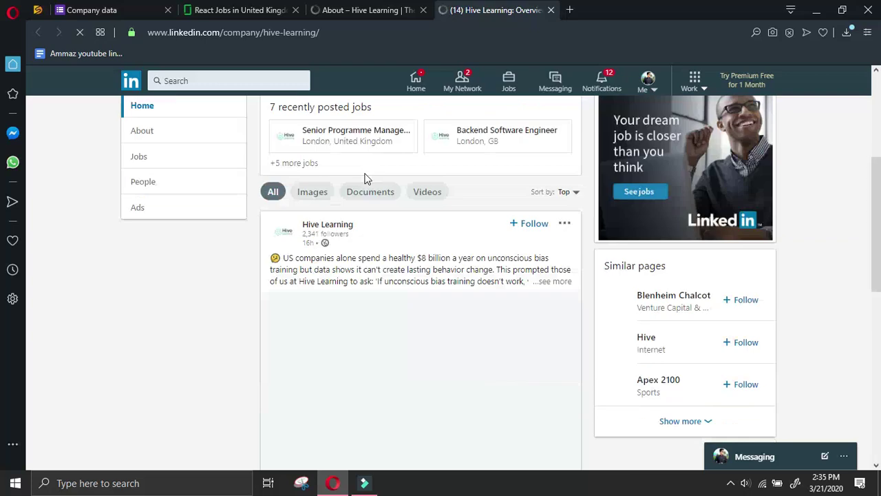
pyautogui.click(387, 8)
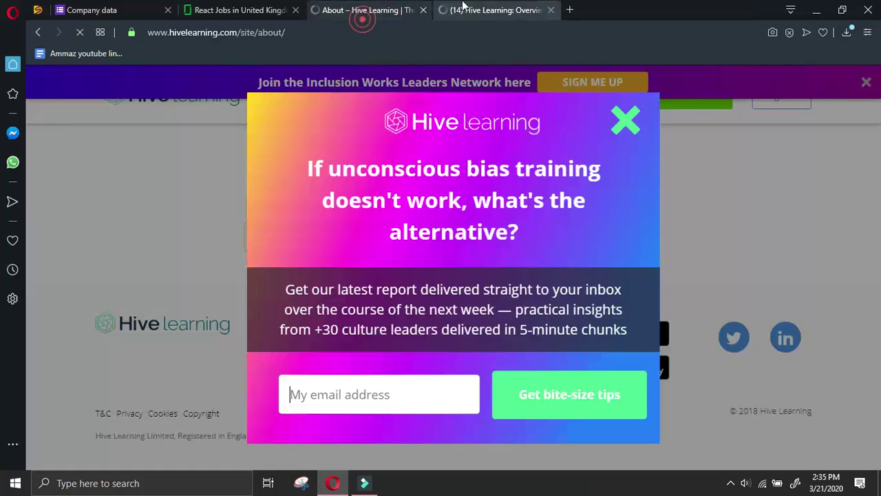
pyautogui.click(527, 18)
pyautogui.click(369, 8)
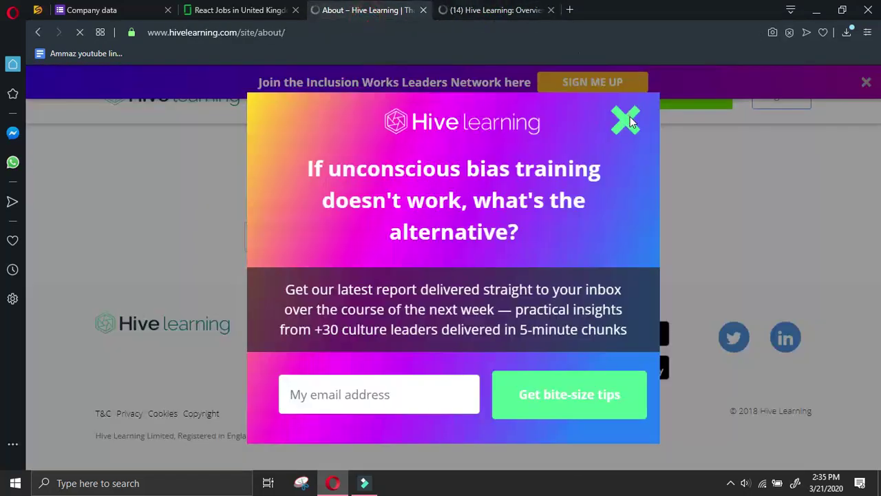
pyautogui.click(627, 121)
pyautogui.click(489, 10)
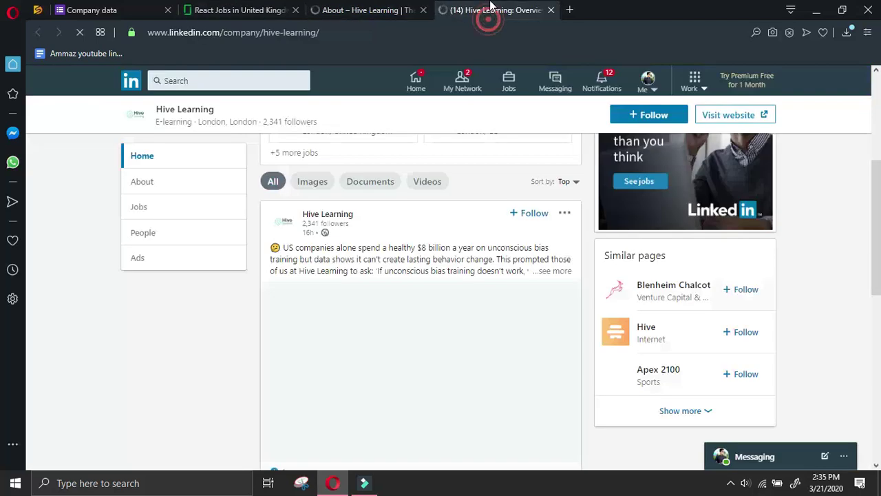
pyautogui.scroll(3, 189, 240)
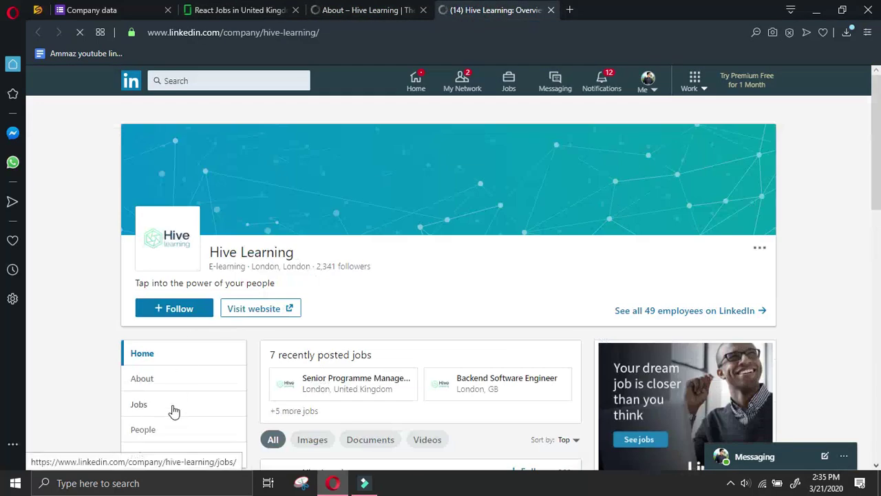
pyautogui.click(177, 383)
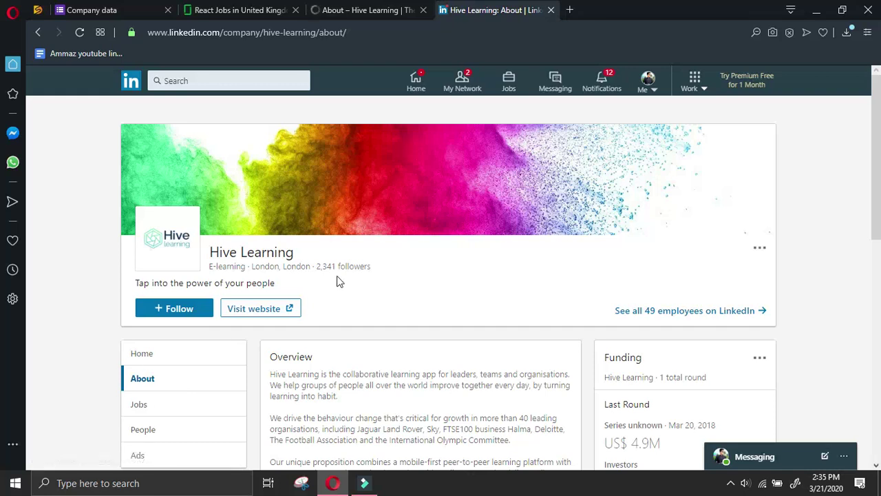
# Compare LinkedIn's Hive Learning About details and location map with the company site footer
pyautogui.scroll(-2, 338, 281)
pyautogui.scroll(-6, 210, 276)
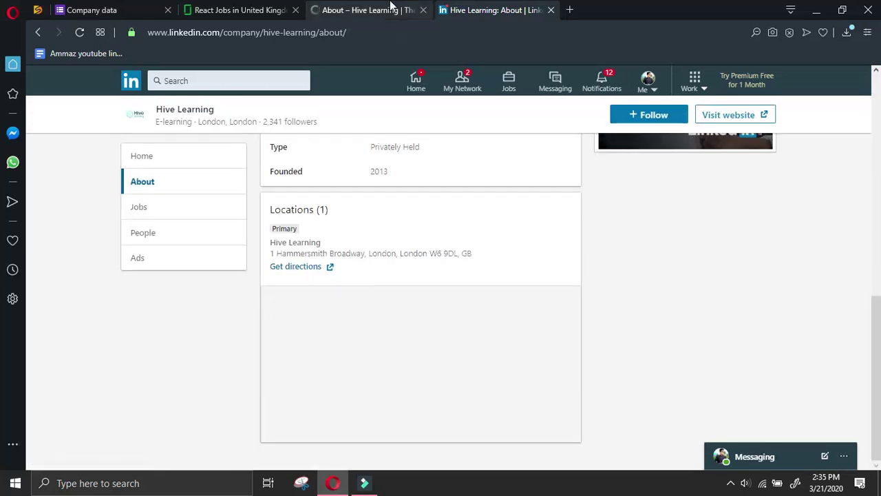
pyautogui.click(388, 10)
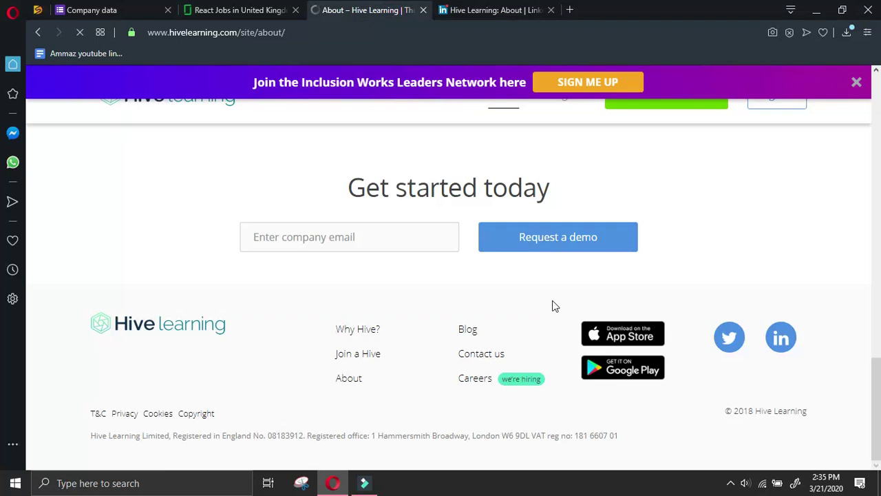
pyautogui.click(470, 378)
pyautogui.click(430, 10)
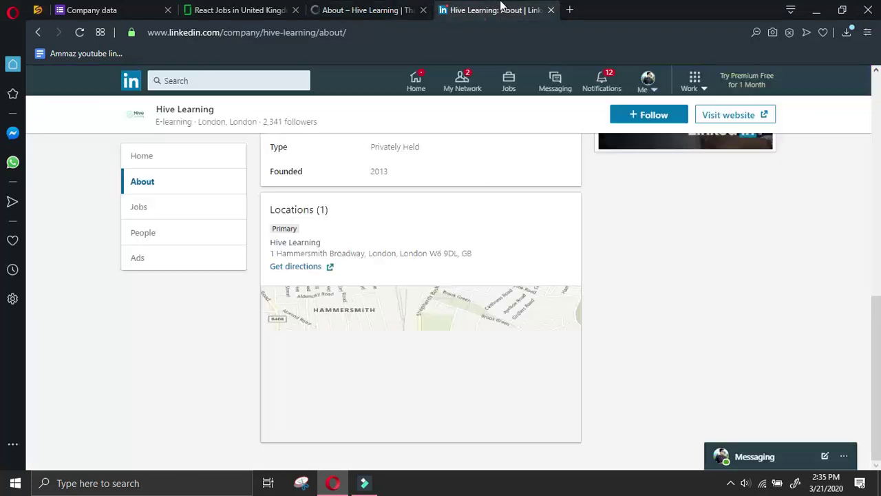
pyautogui.click(356, 10)
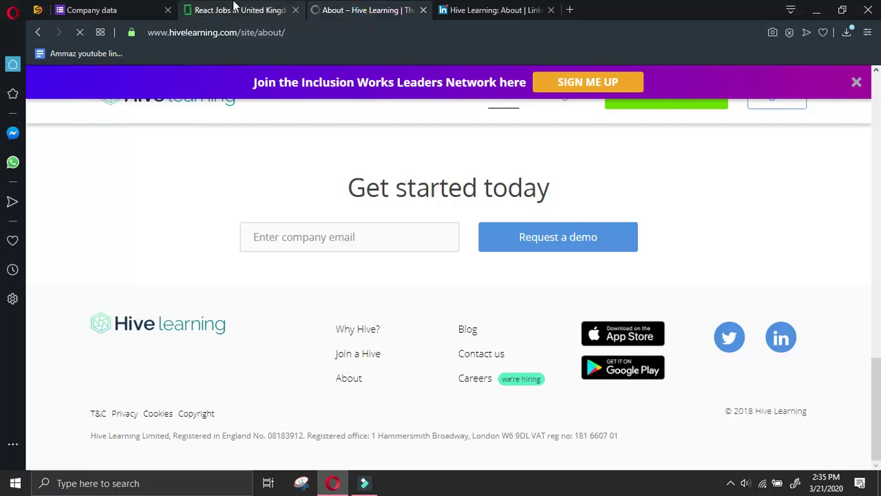
pyautogui.click(240, 11)
pyautogui.click(488, 8)
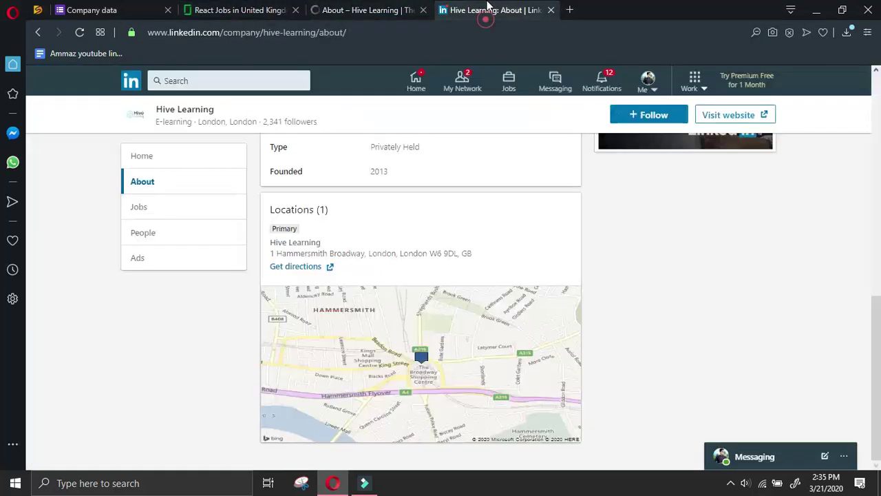
pyautogui.click(371, 10)
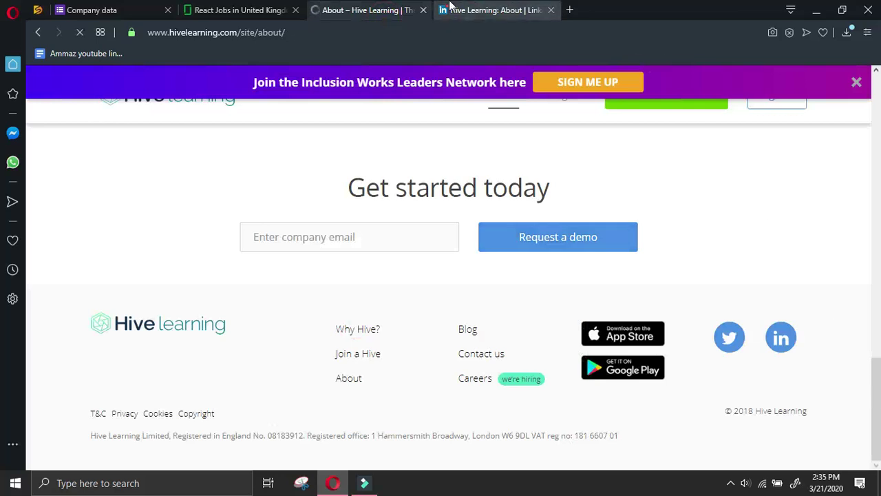
pyautogui.click(448, 16)
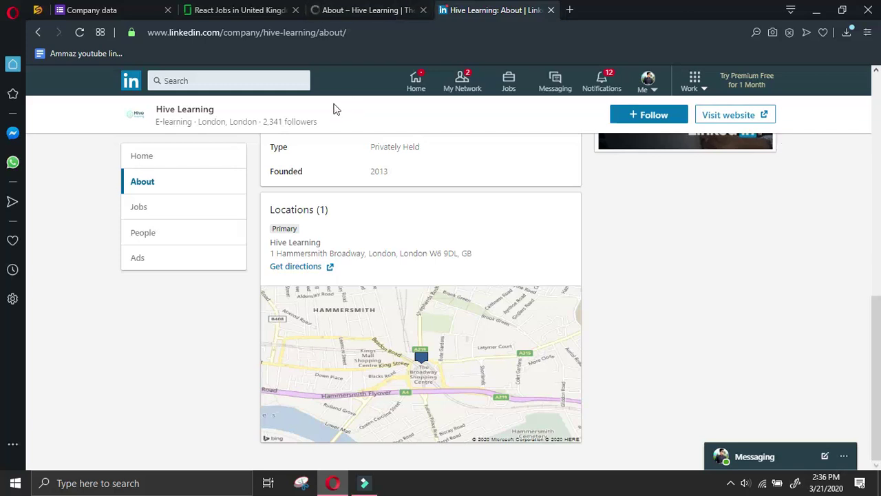
# Open Hive Learning's LinkedIn People page and select the company name
pyautogui.click(183, 237)
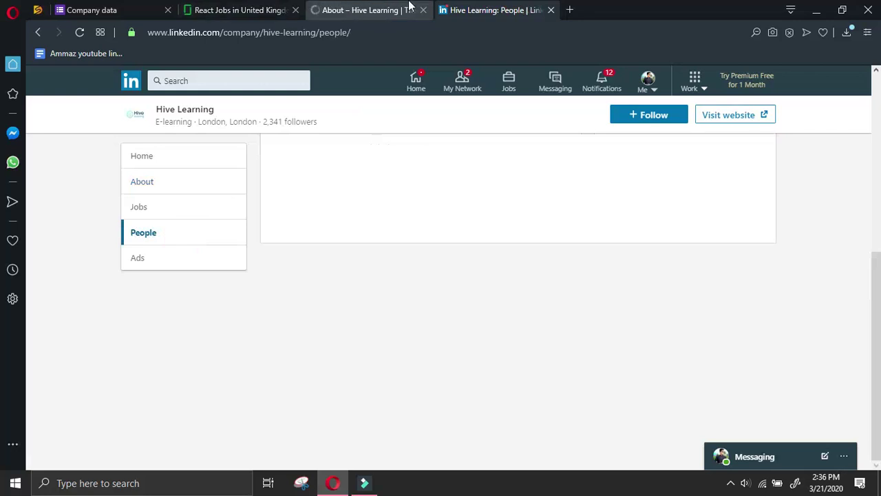
pyautogui.click(351, 10)
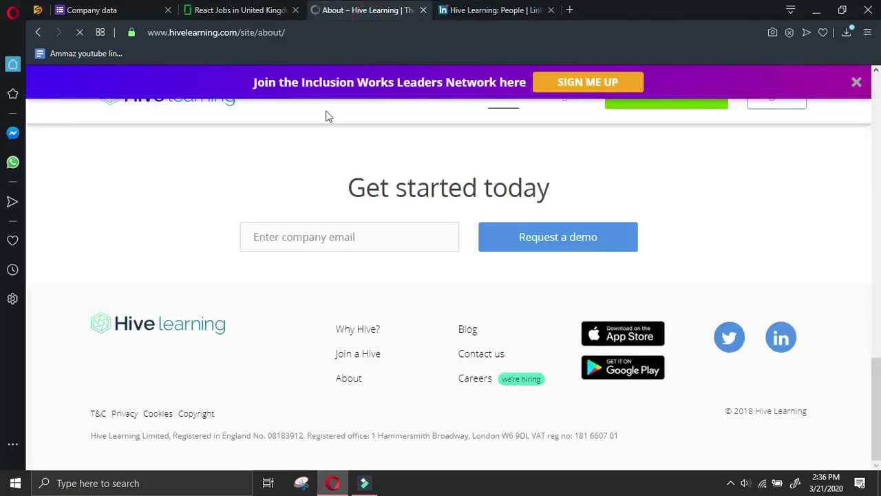
pyautogui.click(440, 12)
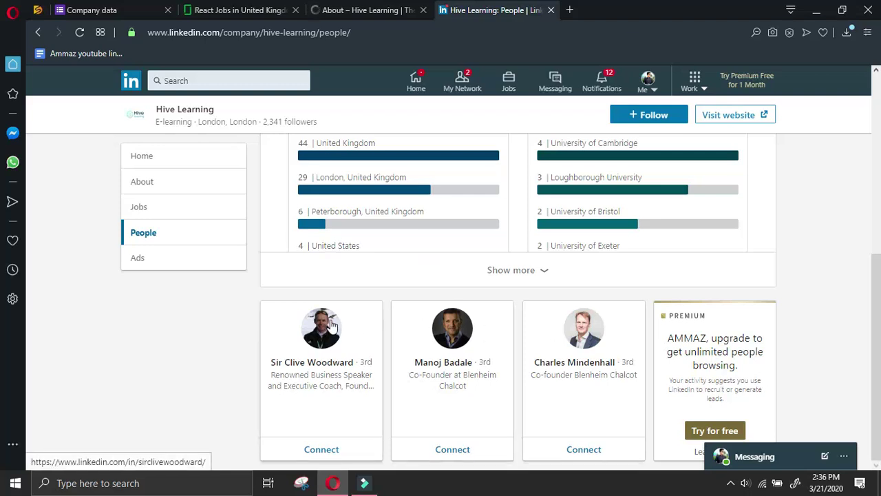
pyautogui.moveTo(226, 104); pyautogui.dragTo(156, 110)
pyautogui.hotkey('ctrl', 'c')
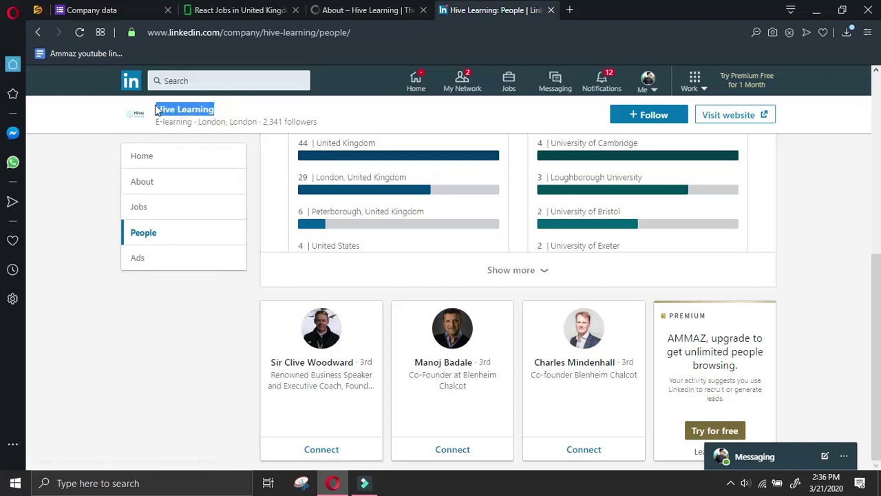
# In a new tab, search Google for 'manager at Hive Learning linkedin'
pyautogui.click(567, 9)
pyautogui.write('mana')
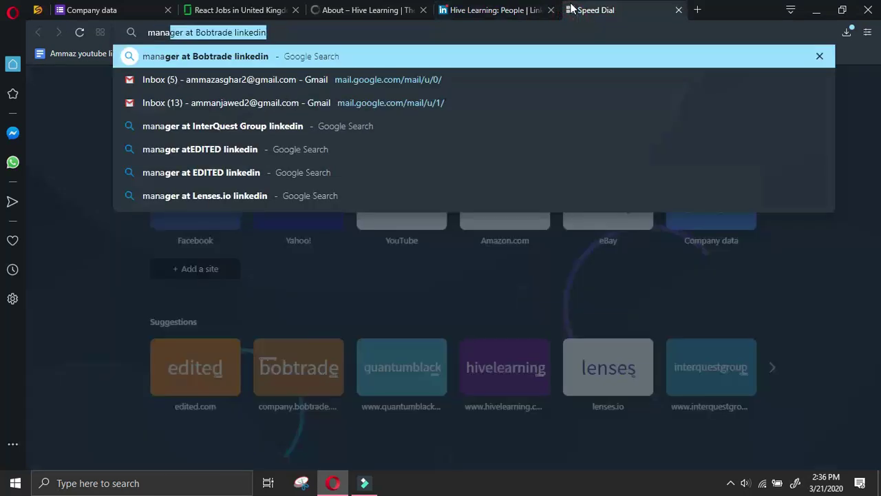
pyautogui.write('ger at')
pyautogui.hotkey('ctrl', 'v')
pyautogui.write('linke')
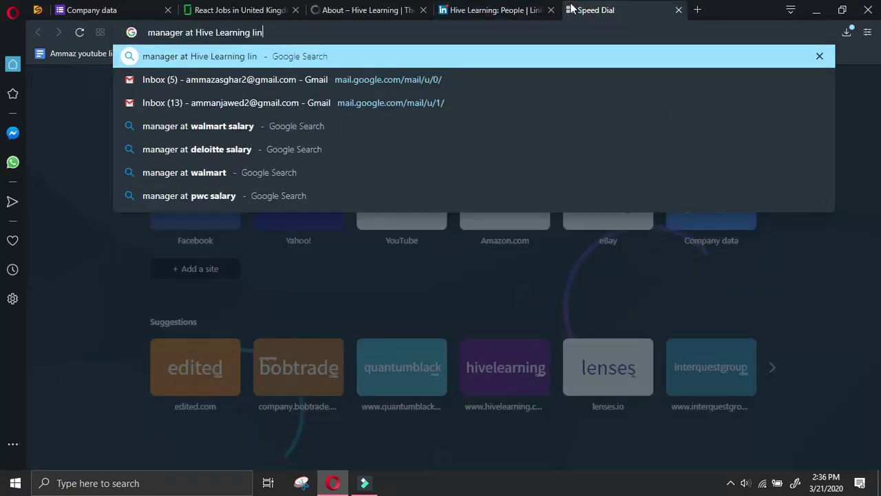
pyautogui.write('din')
pyautogui.press('Return')
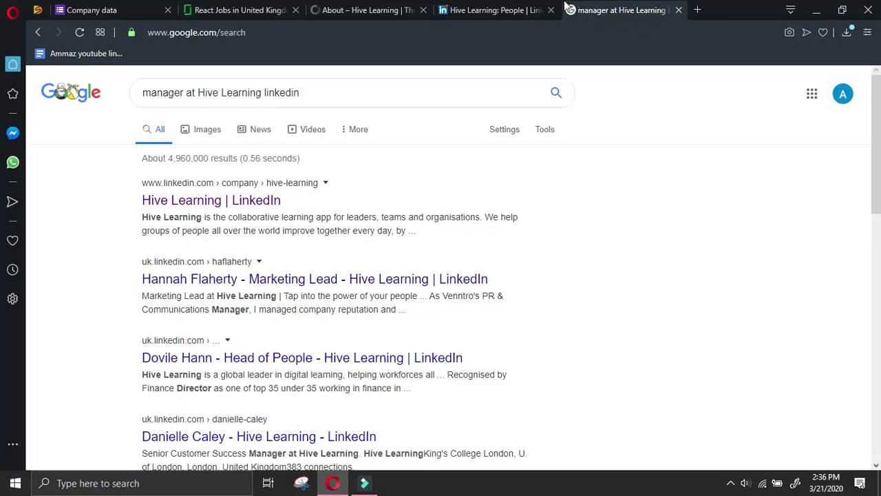
# Open the Partnerships Manager's LinkedIn profile, then return to the search results
pyautogui.scroll(-2, 544, 252)
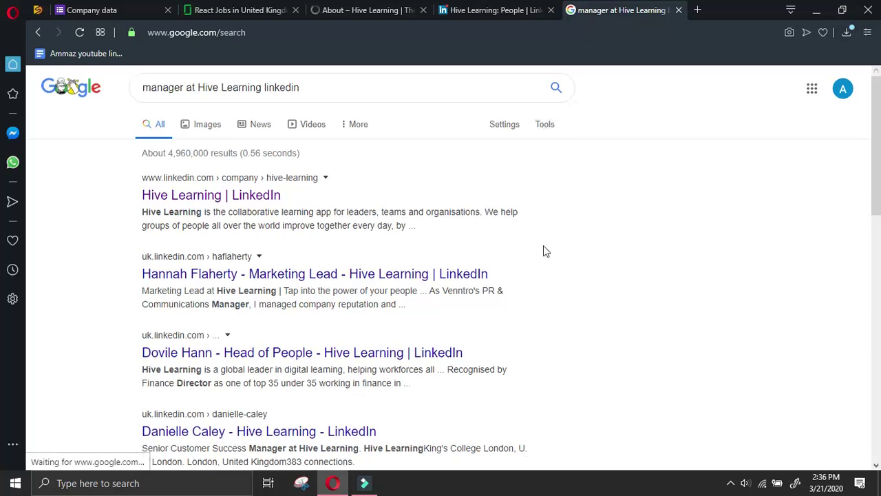
pyautogui.scroll(-4, 546, 251)
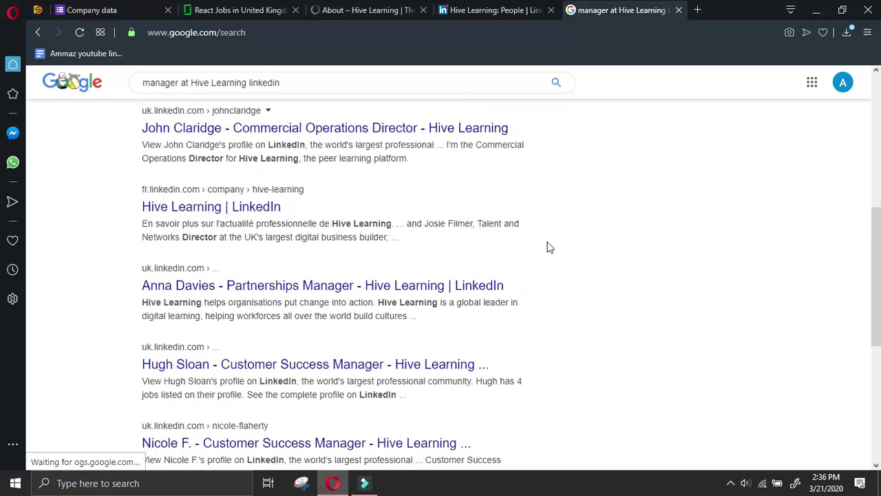
pyautogui.click(480, 284)
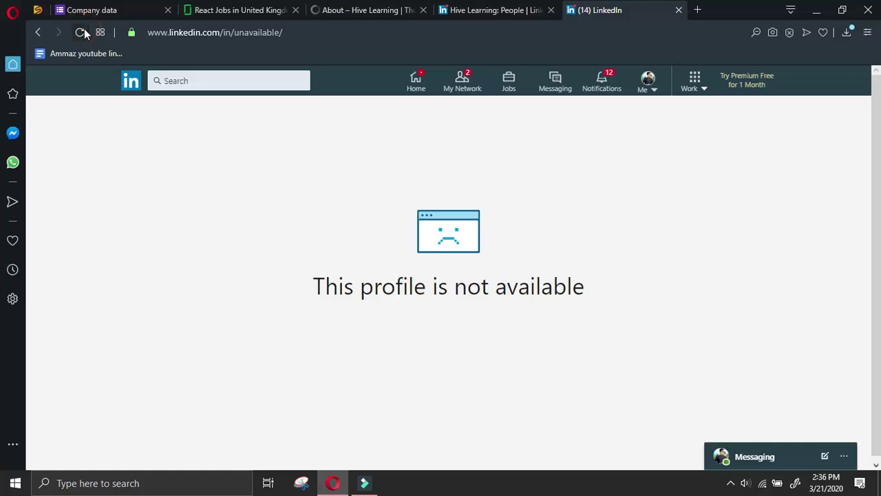
pyautogui.click(38, 32)
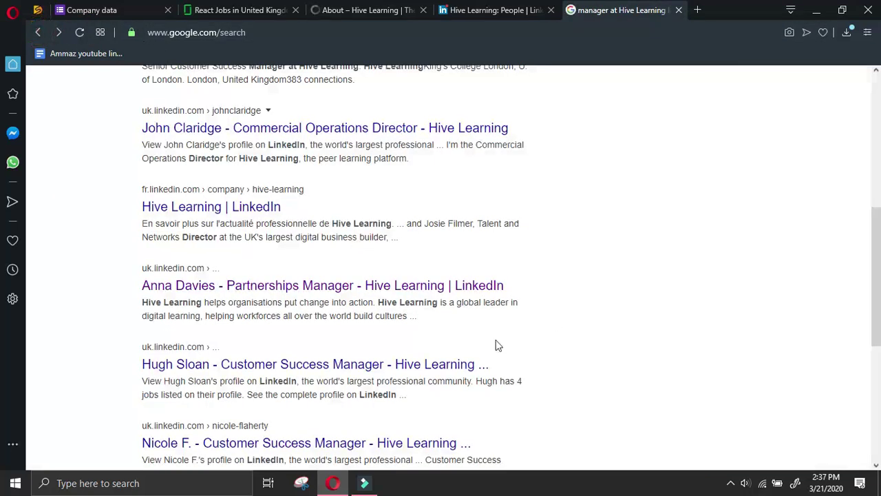
# Send Hive Learning's Customer Success Manager a connection invitation without a note, then select their name
pyautogui.click(454, 364)
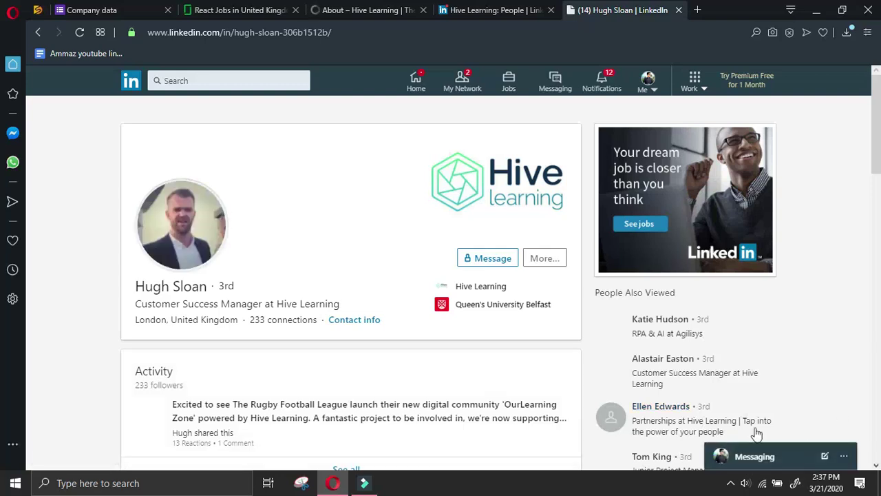
pyautogui.click(542, 265)
pyautogui.click(570, 353)
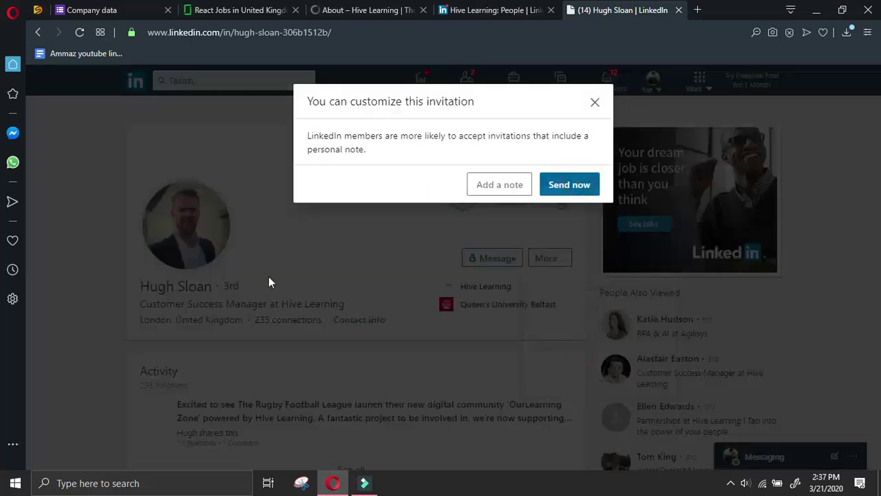
pyautogui.click(315, 238)
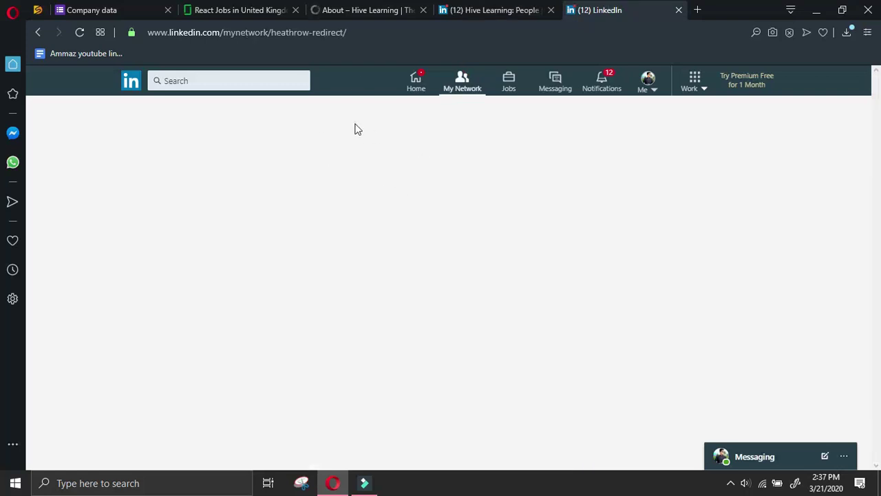
pyautogui.click(317, 138)
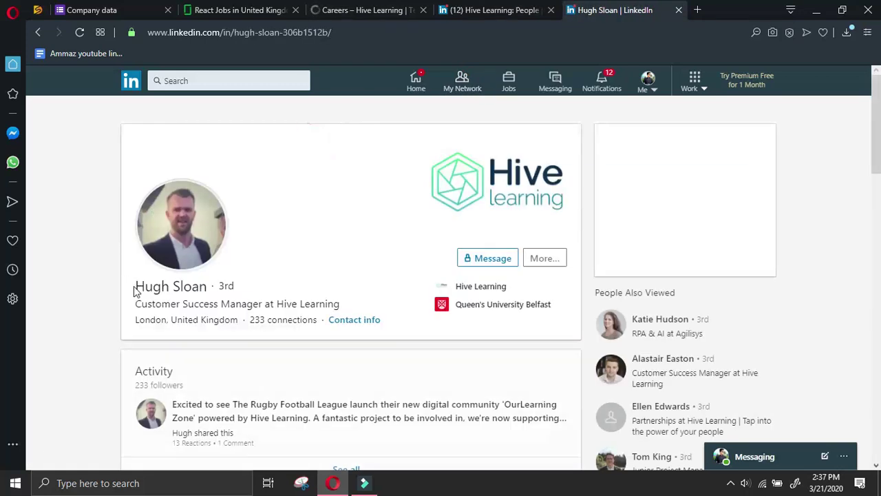
pyautogui.moveTo(135, 289); pyautogui.dragTo(205, 287)
pyautogui.hotkey('ctrl', 'c')
# Paste the manager's name into Name of manager on the Company data form
pyautogui.click(150, 19)
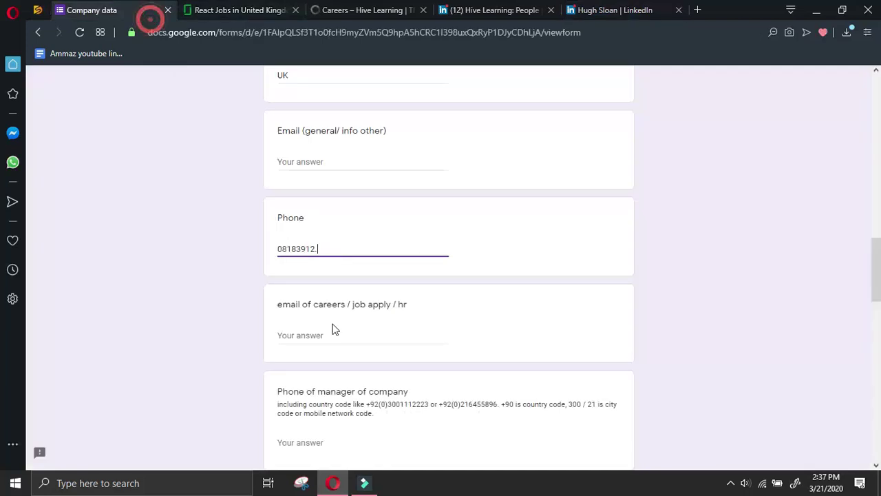
pyautogui.scroll(-4, 334, 350)
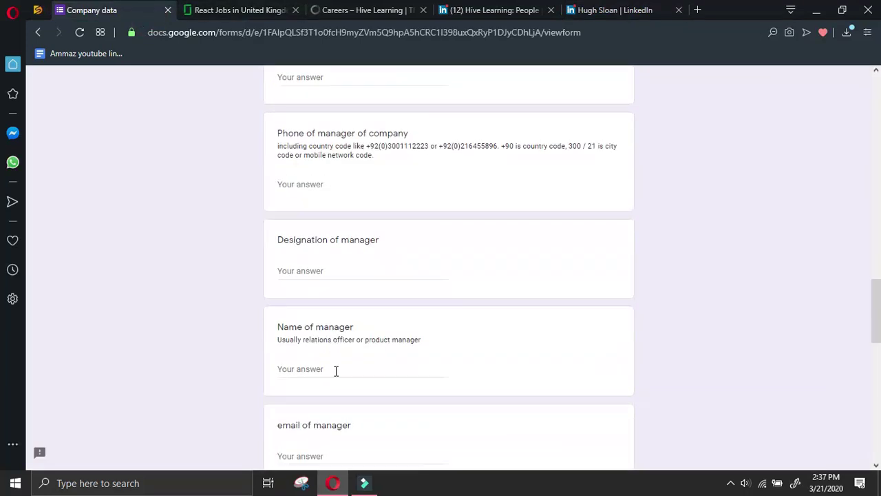
pyautogui.scroll(-2, 336, 370)
pyautogui.click(346, 243)
pyautogui.hotkey('ctrl', 'v')
# Copy the job title Customer Success Manager from LinkedIn into Designation of manager
pyautogui.click(362, 142)
pyautogui.click(650, 10)
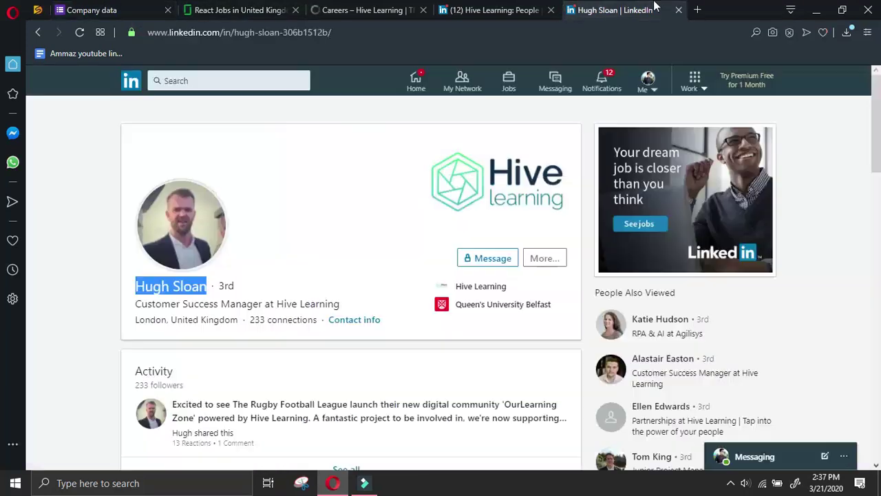
pyautogui.moveTo(264, 304); pyautogui.dragTo(143, 299)
pyautogui.click(92, 10)
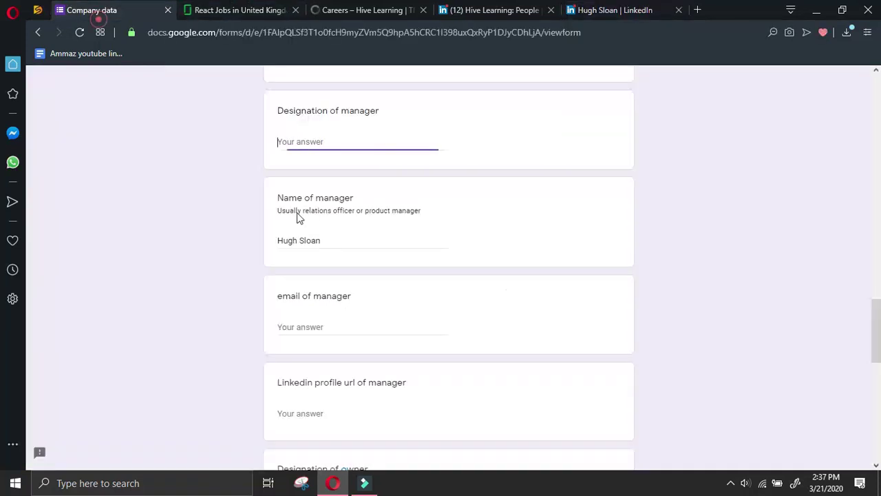
pyautogui.write('Customer Success Manager')
# Copy the manager's profile URL via Share profile into Linkedin profile url of manager
pyautogui.click(314, 412)
pyautogui.click(612, 10)
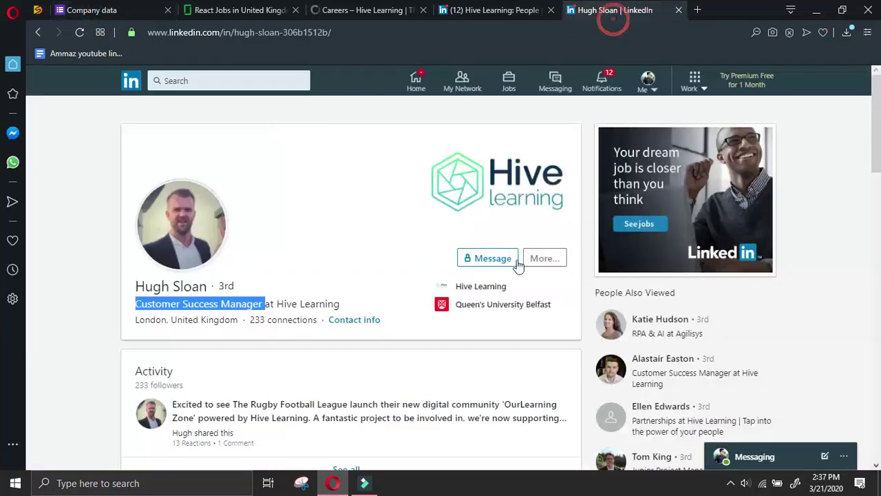
pyautogui.click(544, 258)
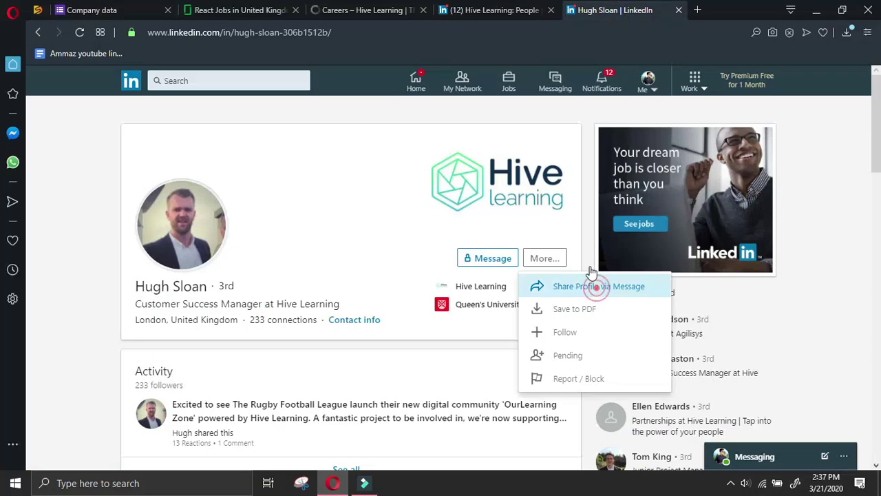
pyautogui.click(590, 285)
pyautogui.moveTo(604, 437); pyautogui.dragTo(425, 398)
pyautogui.hotkey('ctrl', 'c')
pyautogui.click(114, 9)
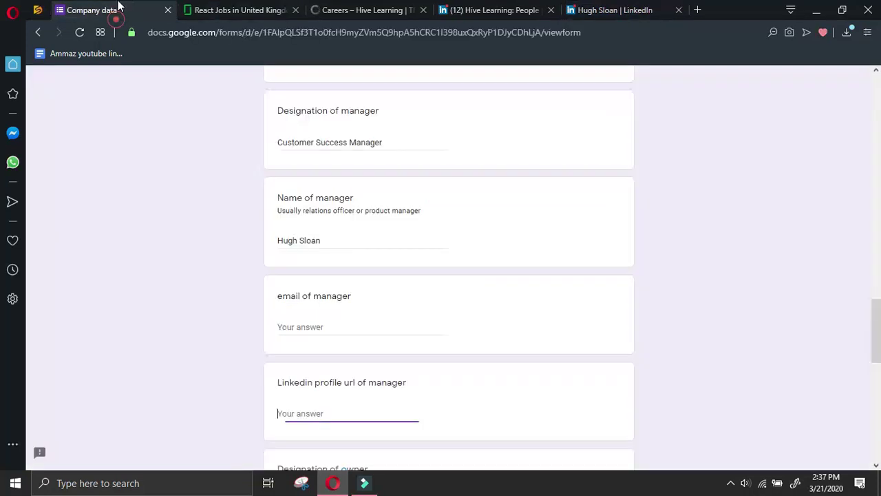
pyautogui.hotkey('ctrl', 'v')
# Close the share message box and go back to the Hive Learning manager search results
pyautogui.click(497, 9)
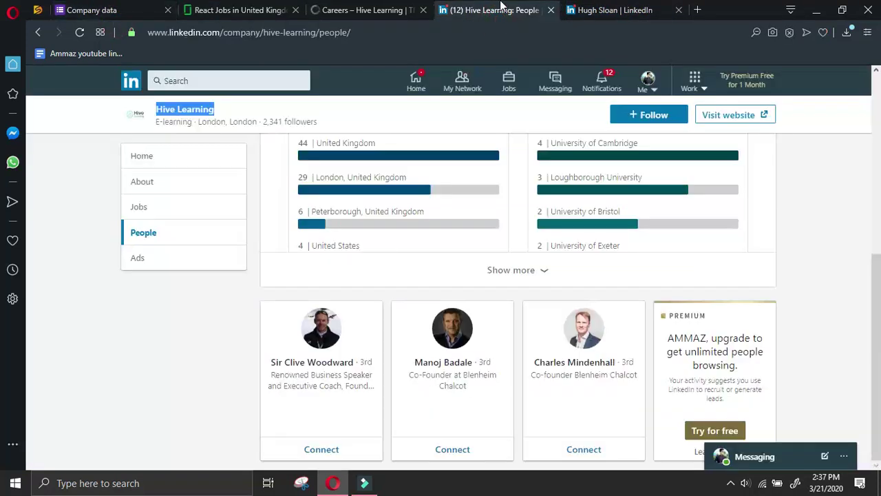
pyautogui.click(597, 9)
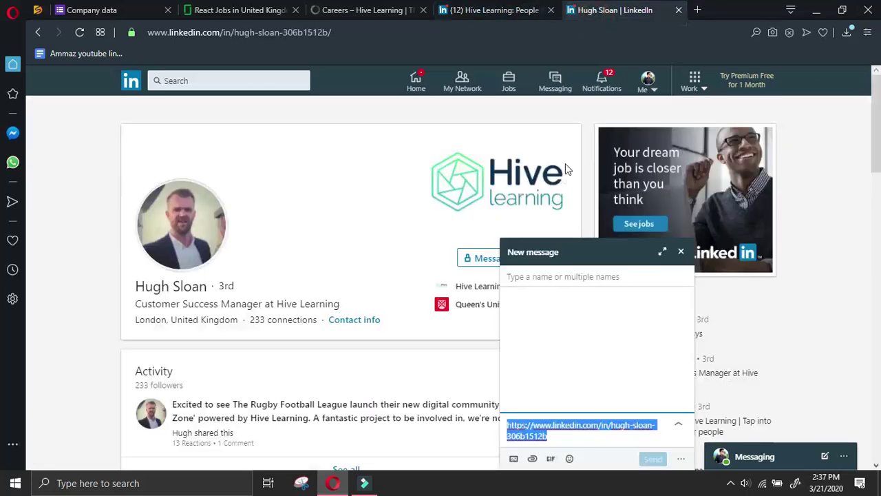
pyautogui.click(680, 251)
pyautogui.click(39, 32)
pyautogui.click(38, 32)
pyautogui.click(38, 32)
pyautogui.scroll(5, 196, 110)
# Change the search to the CEO of Hive Learning and open his Crunchbase profile
pyautogui.doubleClick(163, 92)
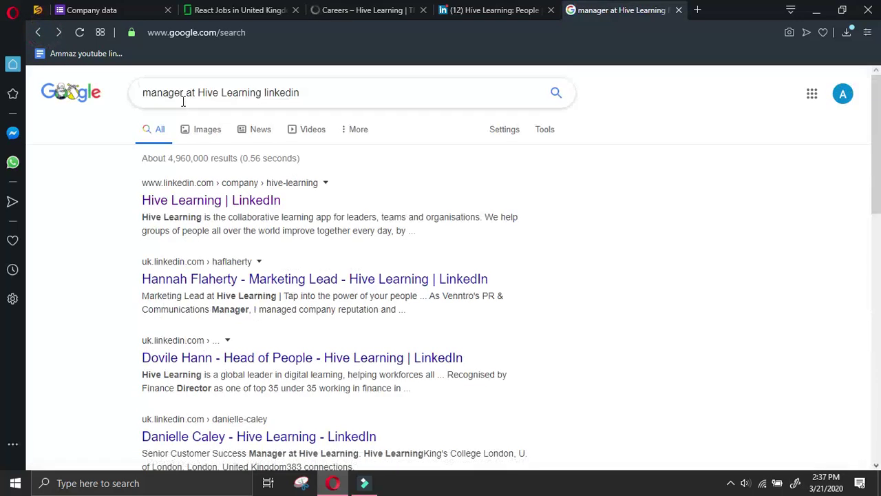
pyautogui.write('ceo')
pyautogui.press('Return')
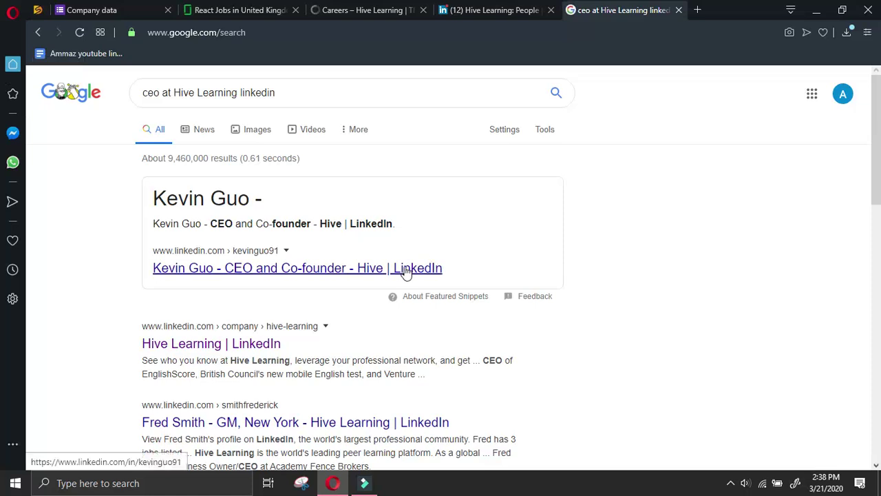
pyautogui.scroll(-2, 583, 236)
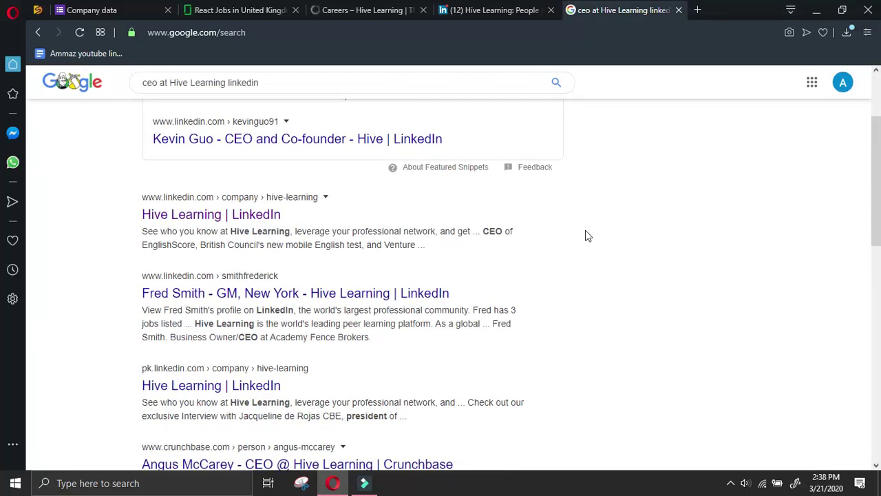
pyautogui.scroll(-2, 585, 236)
pyautogui.click(394, 335)
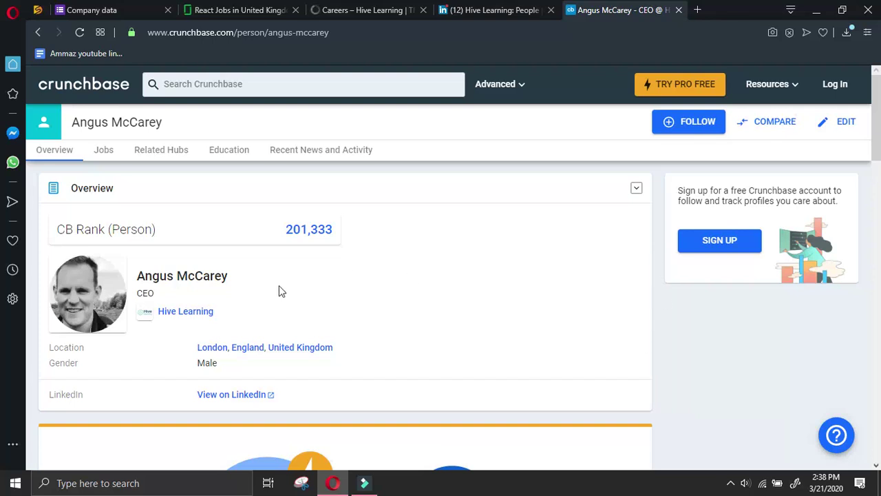
# Open the CEO's LinkedIn profile from Crunchbase and close the Crunchbase page
pyautogui.click(237, 395)
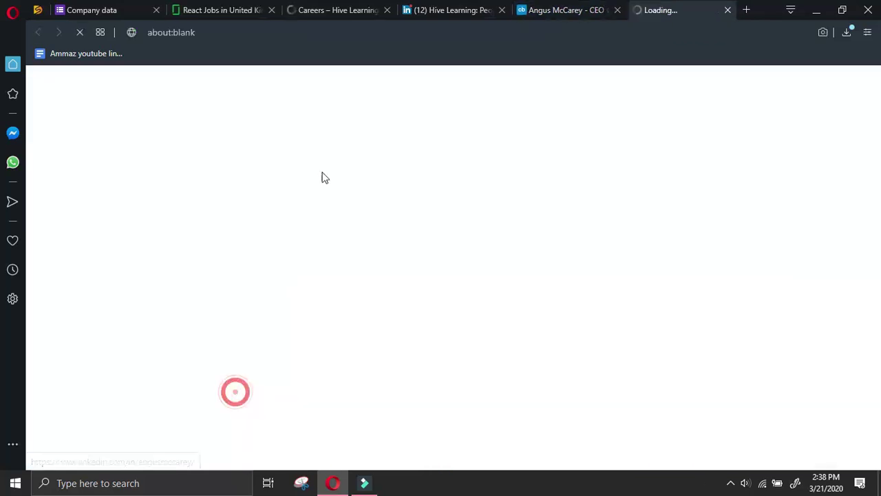
pyautogui.click(557, 10)
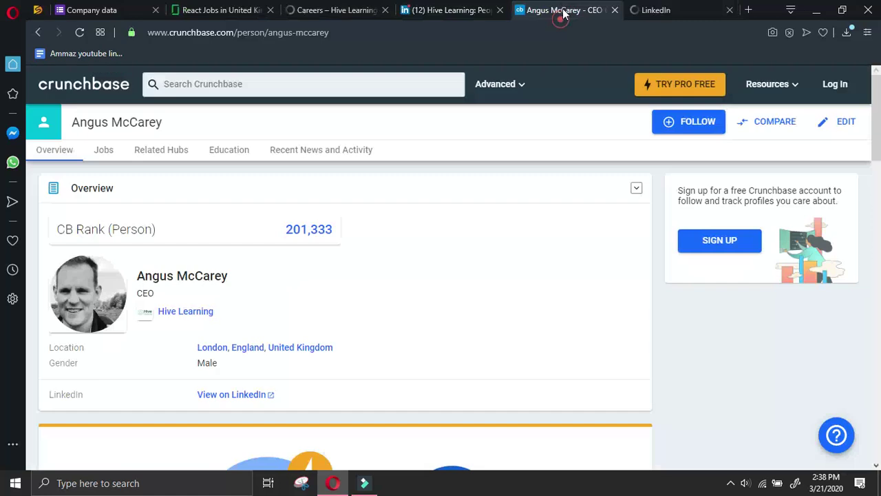
pyautogui.click(614, 12)
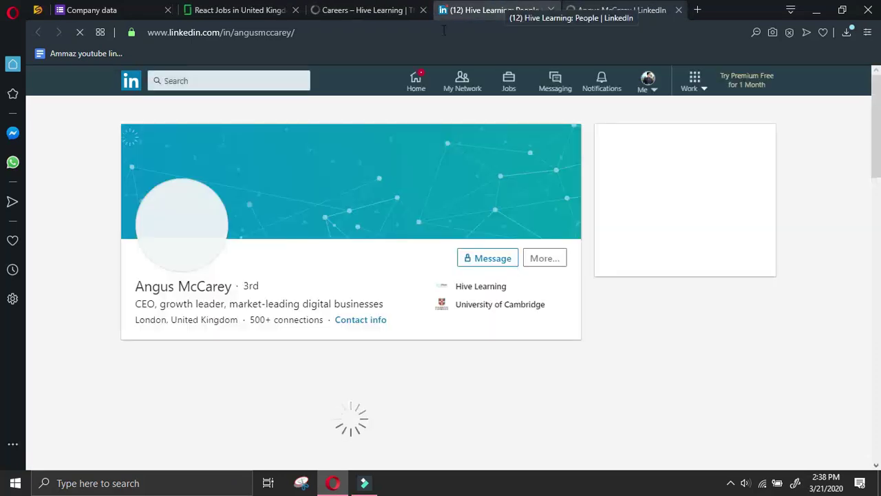
# Send the Hive Learning CEO a connection invitation without a note and select his name
pyautogui.click(543, 257)
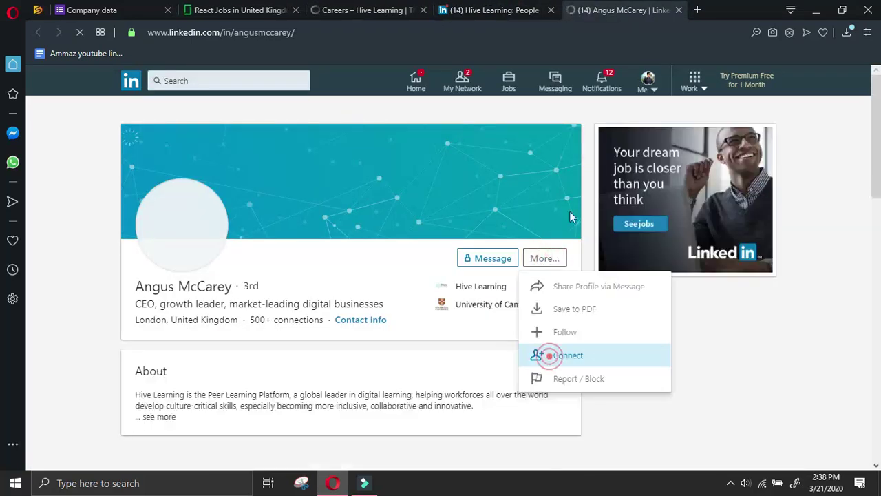
pyautogui.click(550, 359)
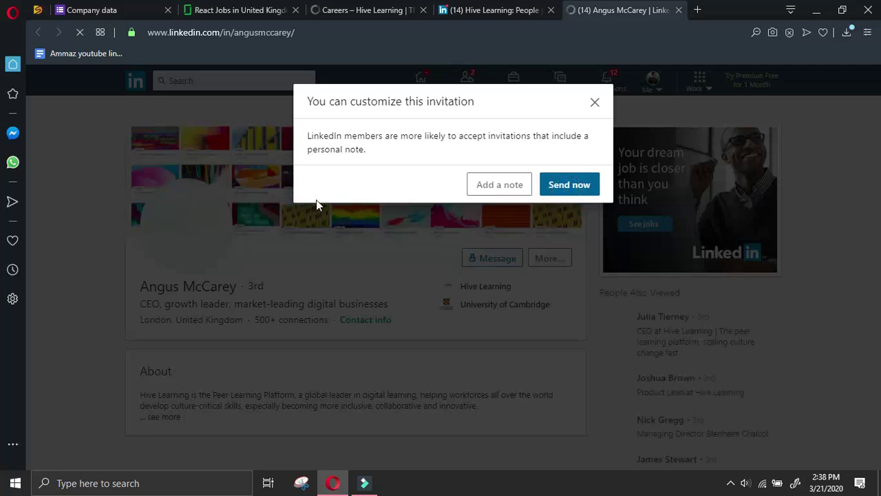
pyautogui.click(557, 190)
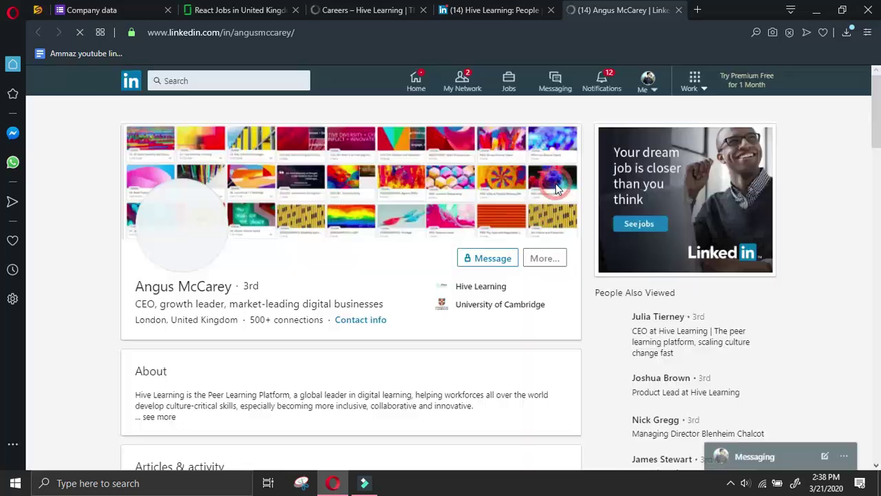
pyautogui.moveTo(139, 286); pyautogui.dragTo(234, 292)
pyautogui.click(133, 7)
# Paste the CEO's name into the Name of owner field
pyautogui.scroll(-4, 309, 296)
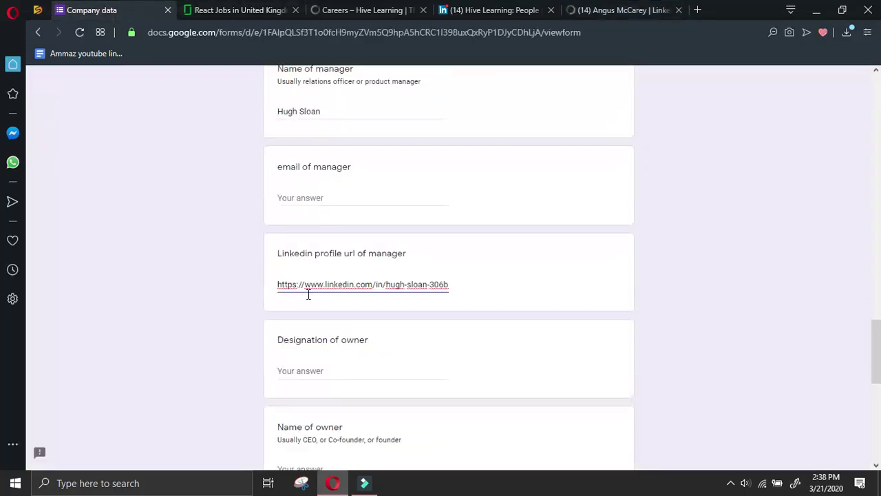
pyautogui.click(310, 339)
pyautogui.hotkey('ctrl', 'v')
pyautogui.click(350, 239)
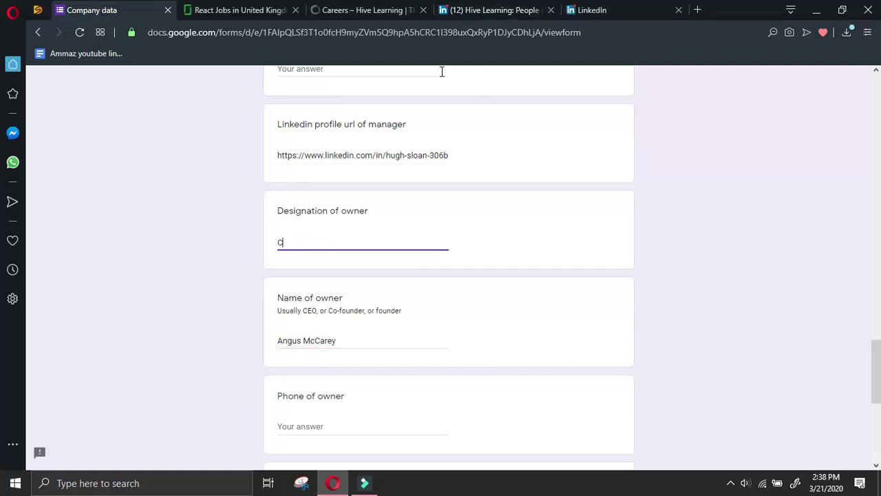
# Select the CEO's LinkedIn profile URL from the Share profile message
pyautogui.click(589, 9)
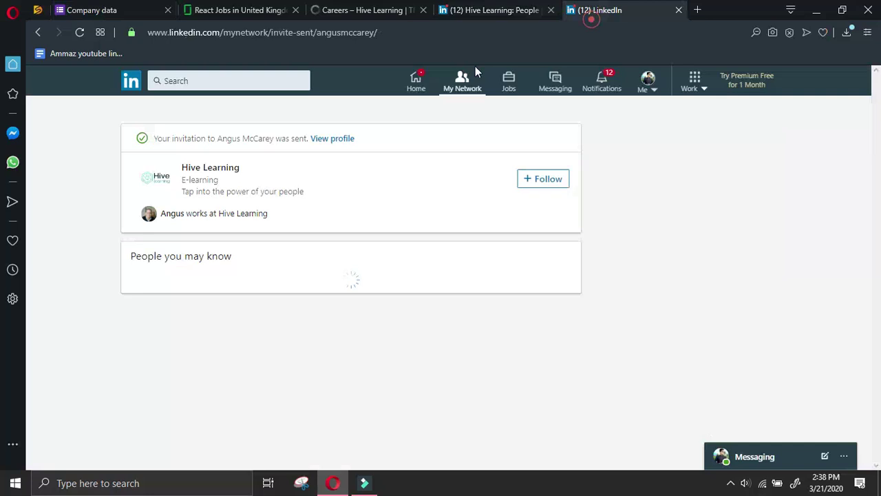
pyautogui.click(332, 138)
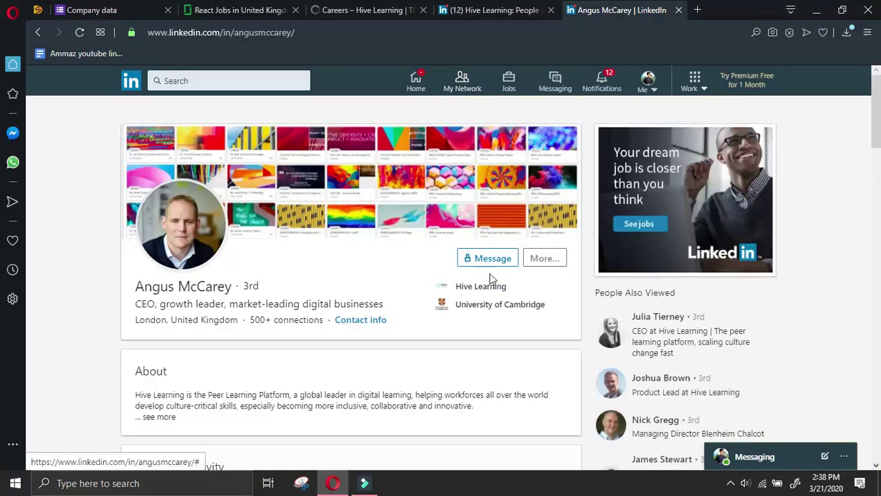
pyautogui.click(544, 259)
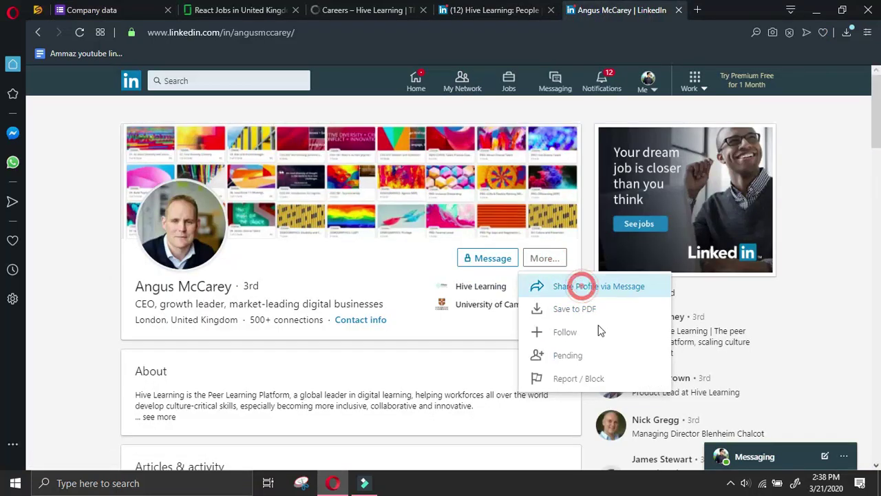
pyautogui.click(582, 286)
pyautogui.tripleClick(667, 425)
pyautogui.hotkey('ctrl', 'c')
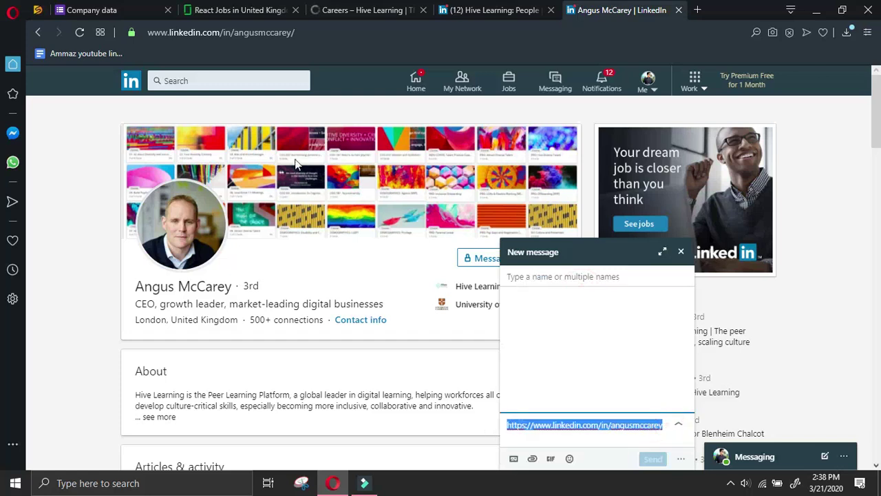
pyautogui.click(92, 10)
# Paste the CEO's profile URL into the owner's LinkedIn profile url field
pyautogui.scroll(-2, 410, 397)
pyautogui.click(356, 300)
pyautogui.scroll(-2, 356, 303)
pyautogui.click(334, 338)
pyautogui.hotkey('ctrl', 'v')
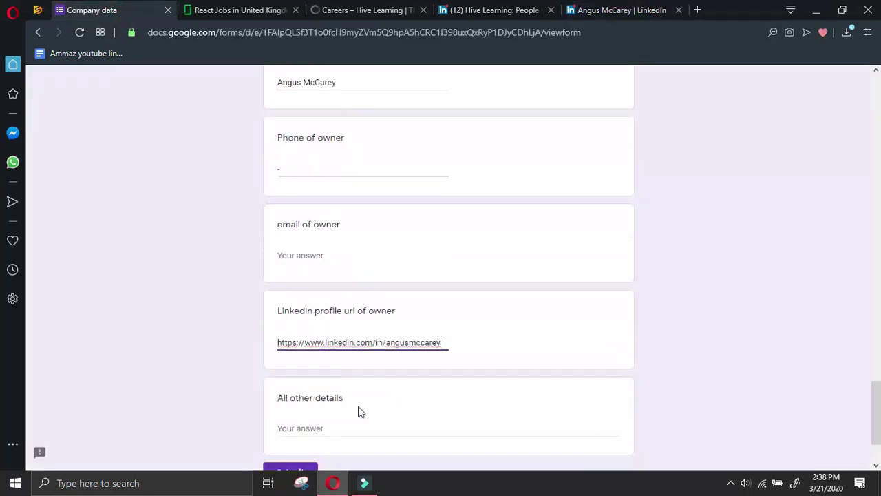
# Discard the share message and close the CEO's LinkedIn profile tab
pyautogui.click(575, 9)
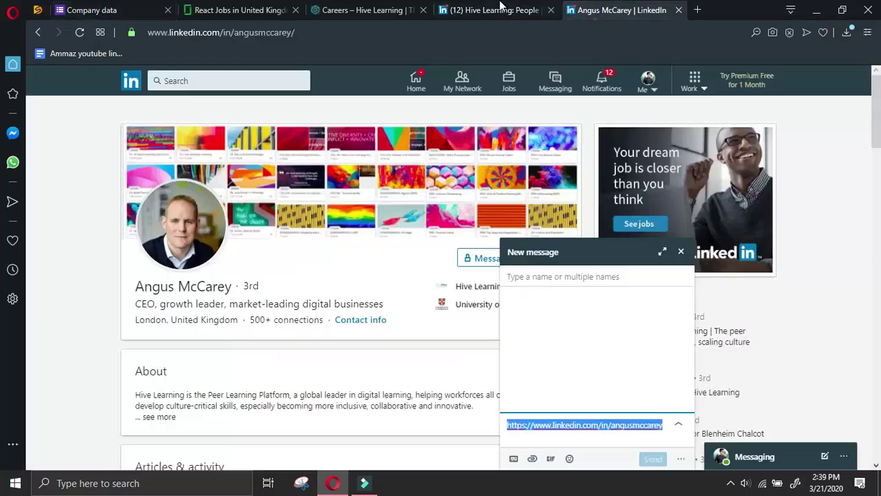
pyautogui.click(680, 252)
pyautogui.click(40, 33)
pyautogui.click(40, 31)
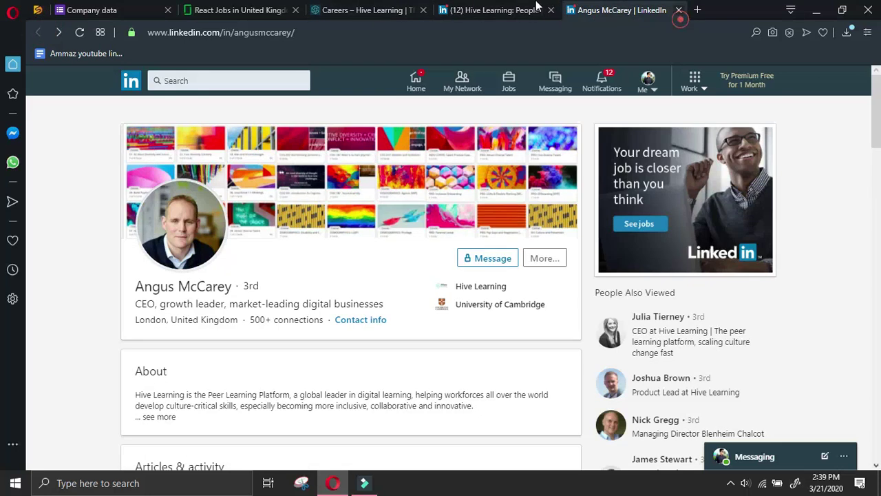
pyautogui.click(678, 10)
# Submit the Hive Learning response and close the careers and People tabs
pyautogui.click(138, 10)
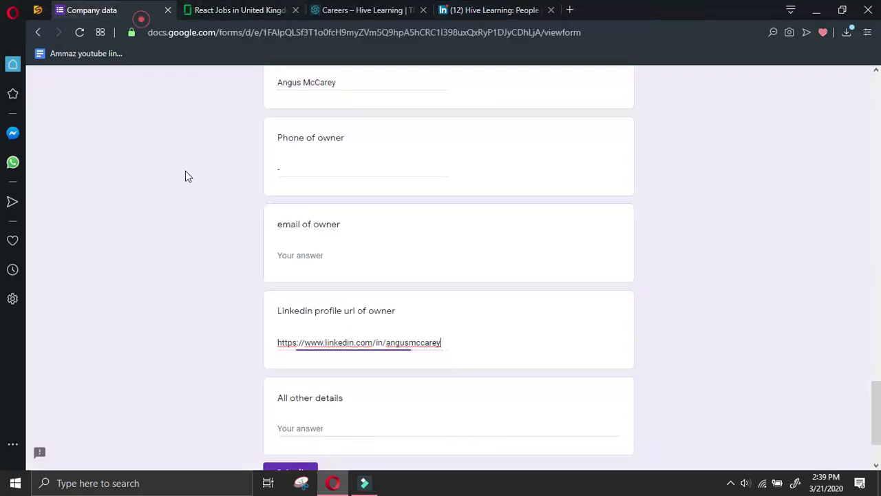
pyautogui.scroll(-2, 246, 267)
pyautogui.click(349, 332)
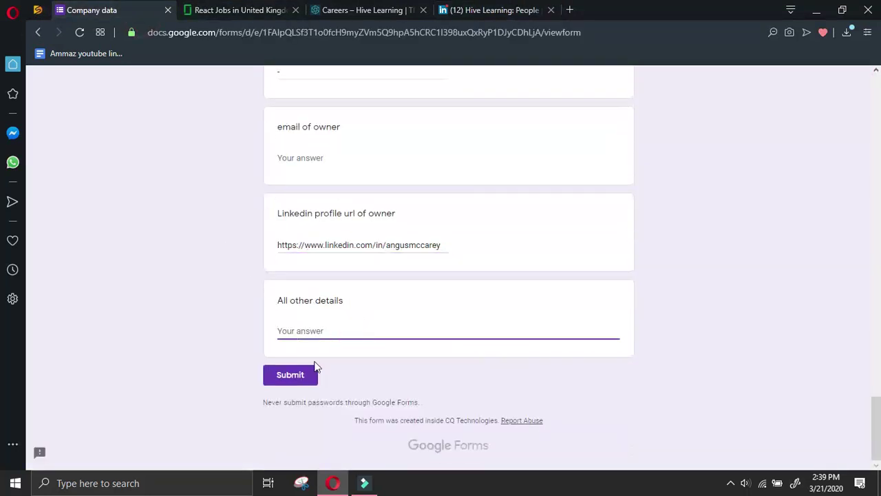
pyautogui.click(301, 377)
pyautogui.click(422, 11)
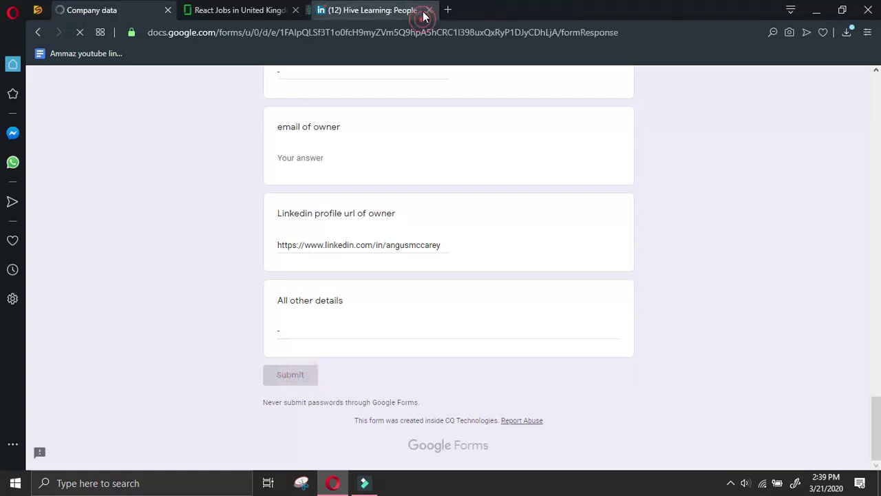
pyautogui.click(422, 10)
# Open the Lawrence Harvey JavaScript Developer listing in the Glassdoor results
pyautogui.click(261, 7)
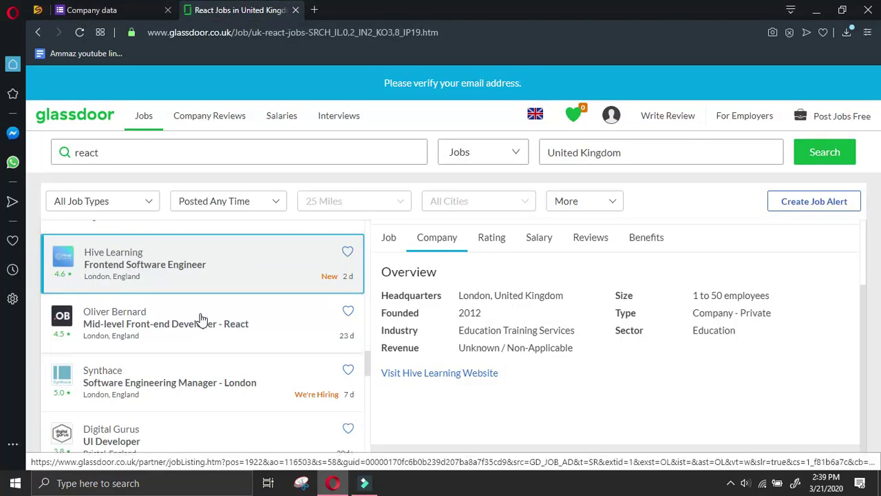
pyautogui.scroll(-2, 206, 310)
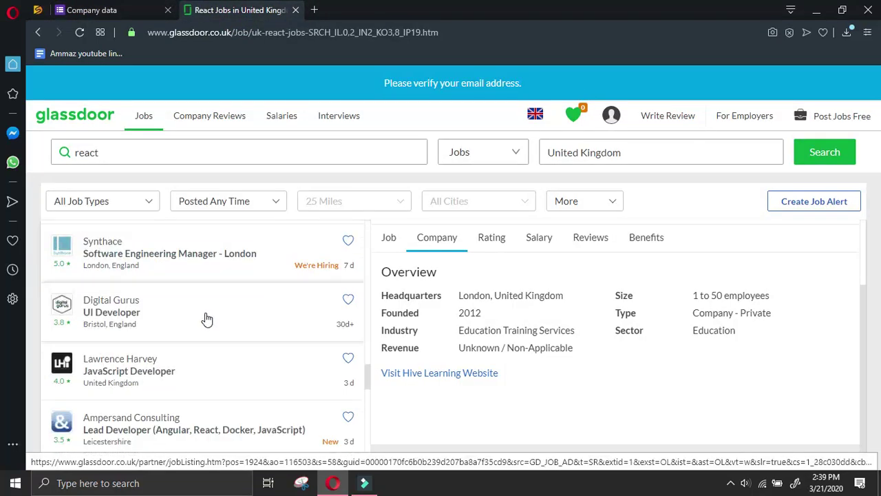
pyautogui.click(216, 354)
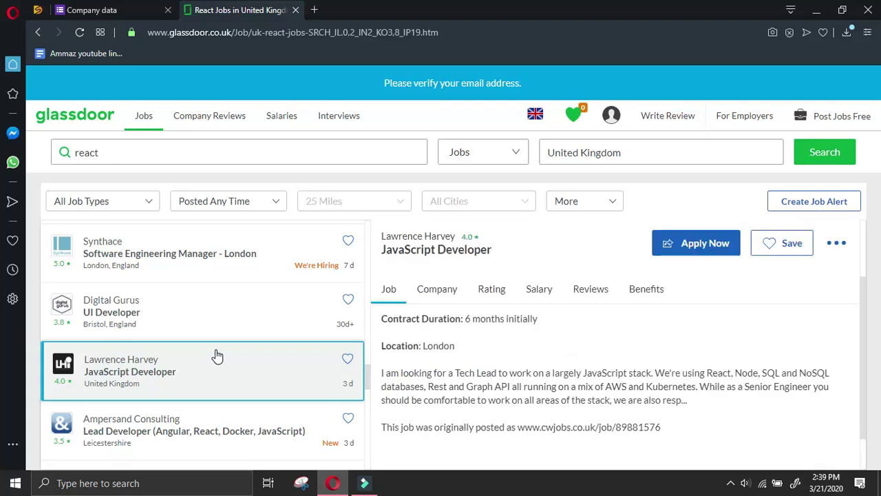
# Visit the Lawrence Harvey website from its company details and start another form response
pyautogui.click(432, 291)
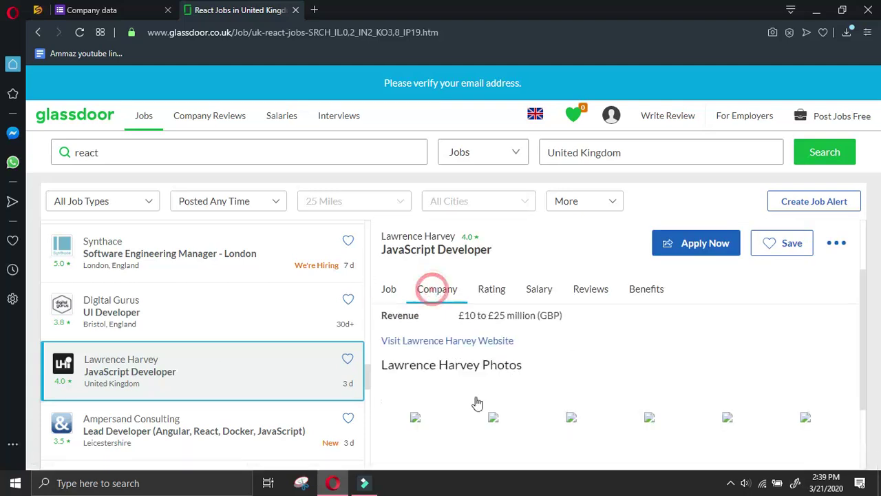
pyautogui.rightClick(466, 347)
pyautogui.click(503, 276)
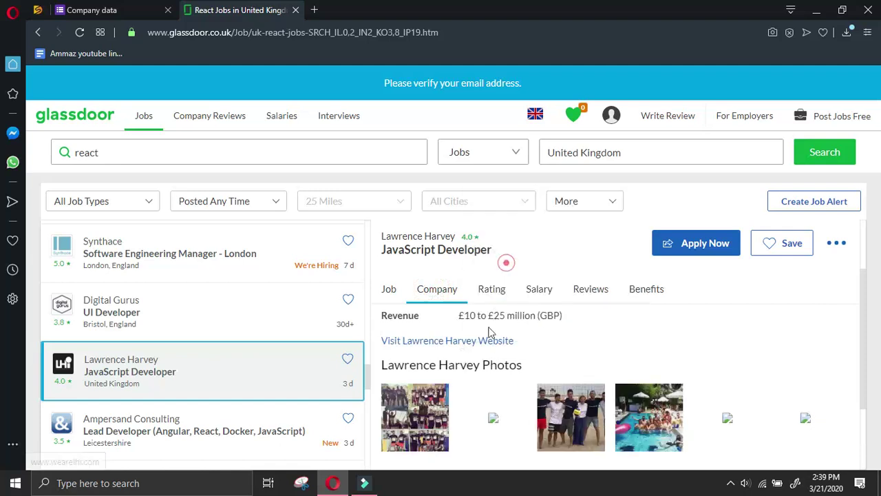
pyautogui.click(486, 340)
pyautogui.click(154, 10)
pyautogui.click(288, 158)
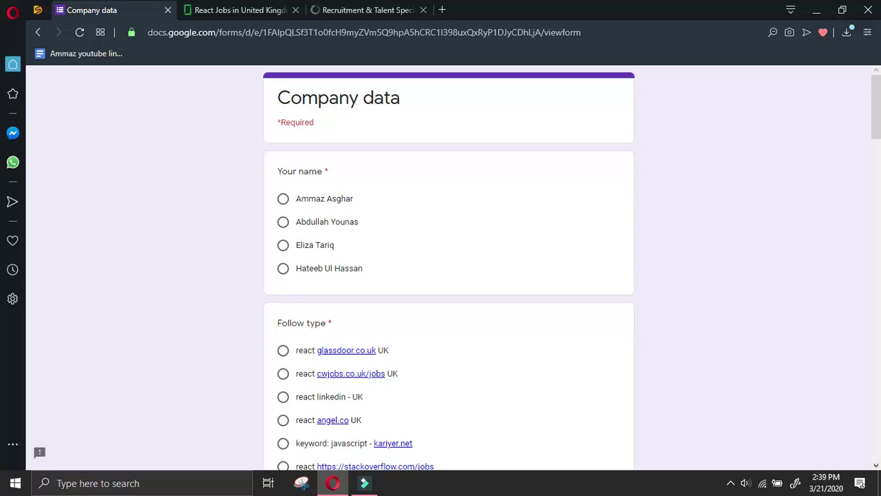
pyautogui.click(283, 199)
pyautogui.scroll(-7, 282, 344)
pyautogui.click(316, 332)
pyautogui.write('http://www.wearelh.com/')
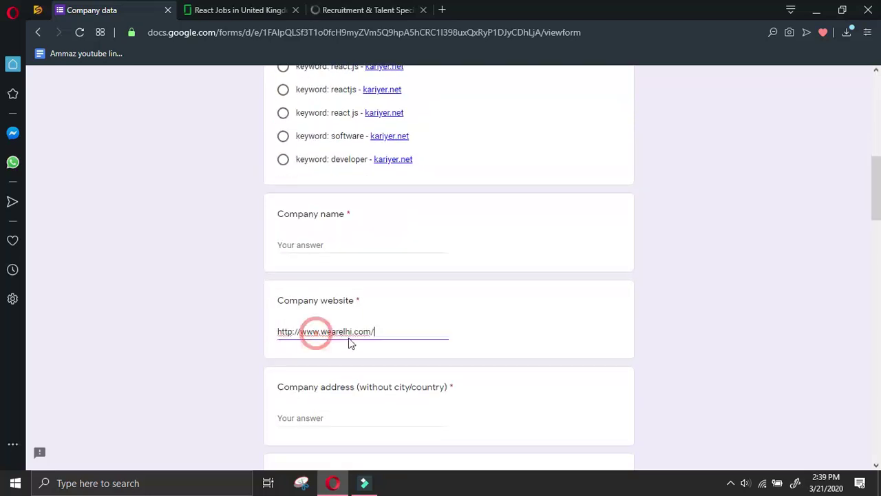
pyautogui.moveTo(351, 331); pyautogui.dragTo(323, 331)
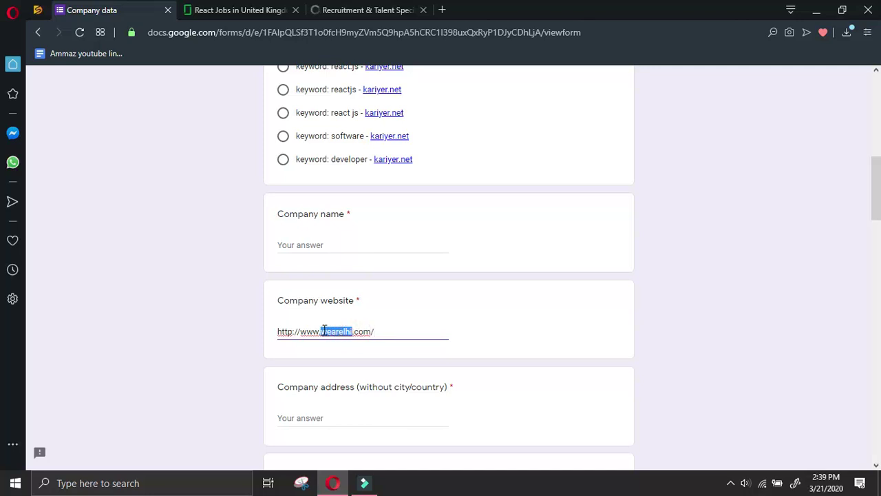
pyautogui.hotkey('ctrl', 'c')
pyautogui.click(348, 246)
pyautogui.hotkey('ctrl', 'v')
pyautogui.click(371, 10)
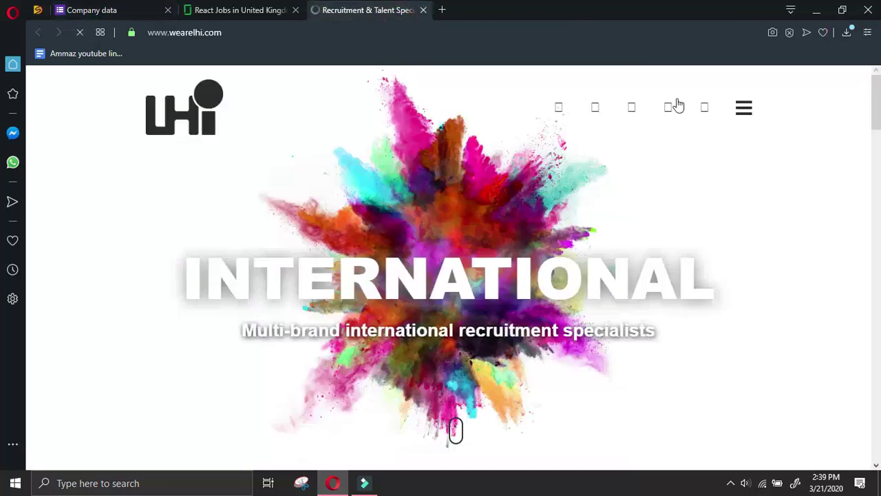
# Open the LHi site's navigation menu and go to the Contact Us office addresses
pyautogui.scroll(-3, 824, 112)
pyautogui.scroll(3, 791, 124)
pyautogui.click(743, 110)
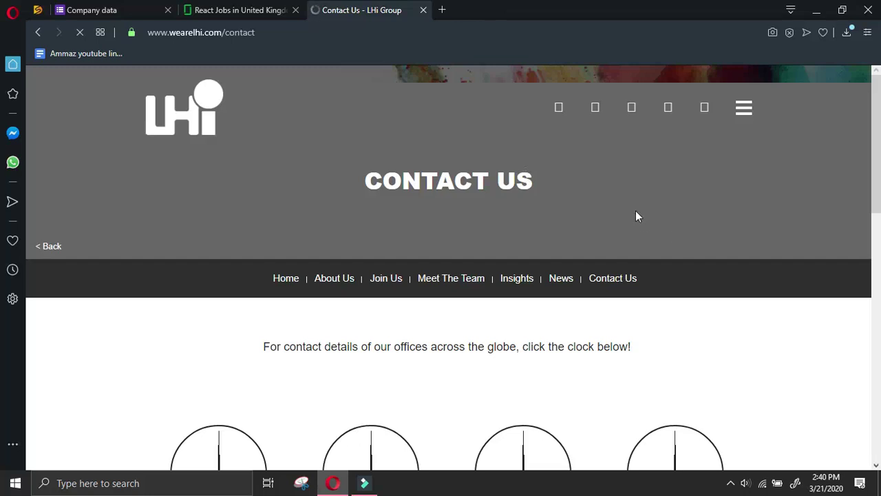
pyautogui.scroll(-2, 635, 211)
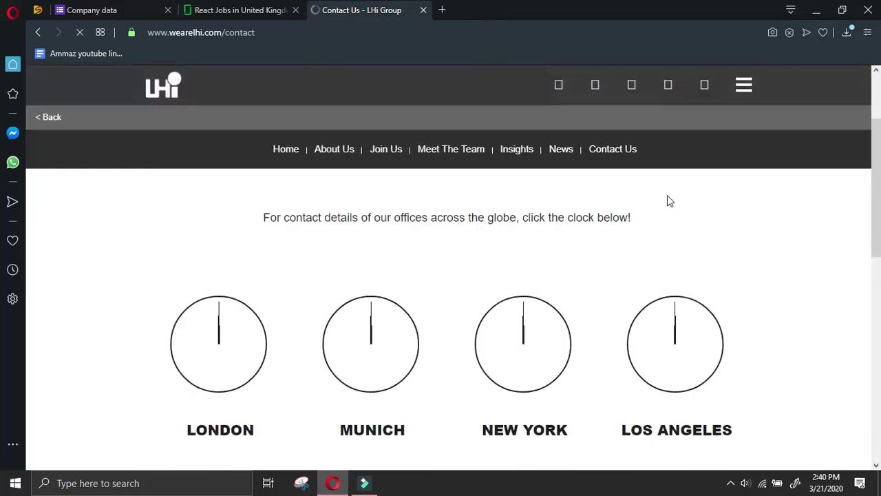
pyautogui.scroll(1, 538, 213)
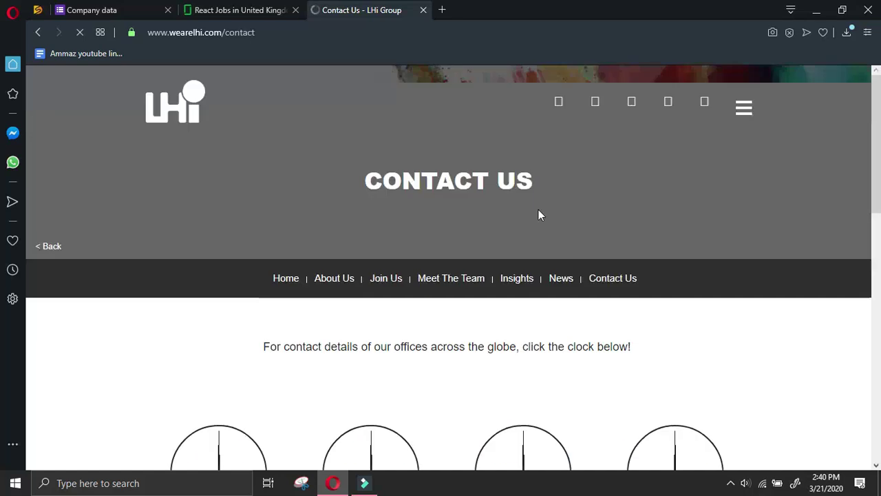
pyautogui.scroll(-8, 544, 213)
pyautogui.scroll(4, 391, 270)
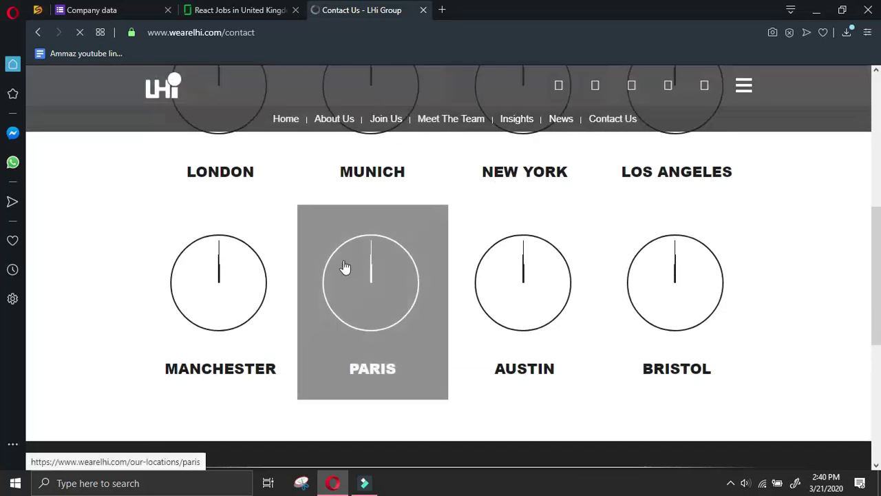
pyautogui.scroll(-5, 390, 289)
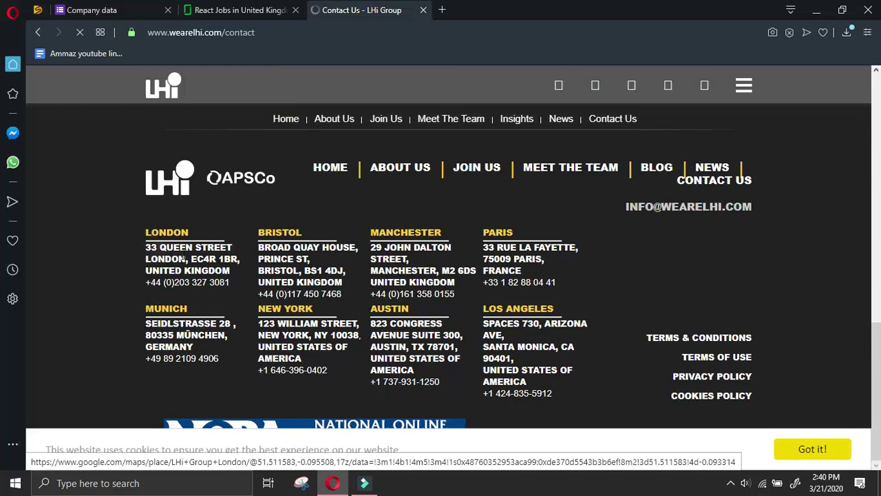
# Select the London office street address lines in the contact page footer
pyautogui.doubleClick(151, 246)
pyautogui.click(150, 245)
pyautogui.click(139, 246)
pyautogui.doubleClick(224, 277)
pyautogui.click(223, 270)
pyautogui.doubleClick(158, 262)
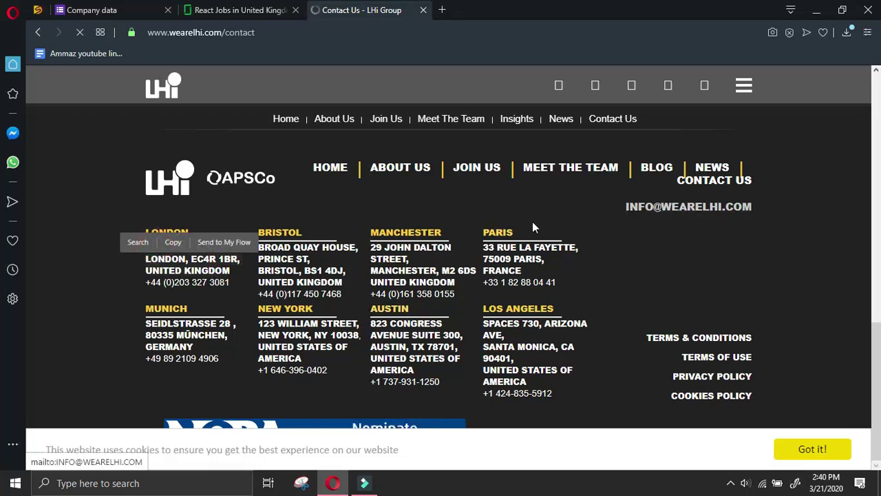
pyautogui.scroll(10, 459, 244)
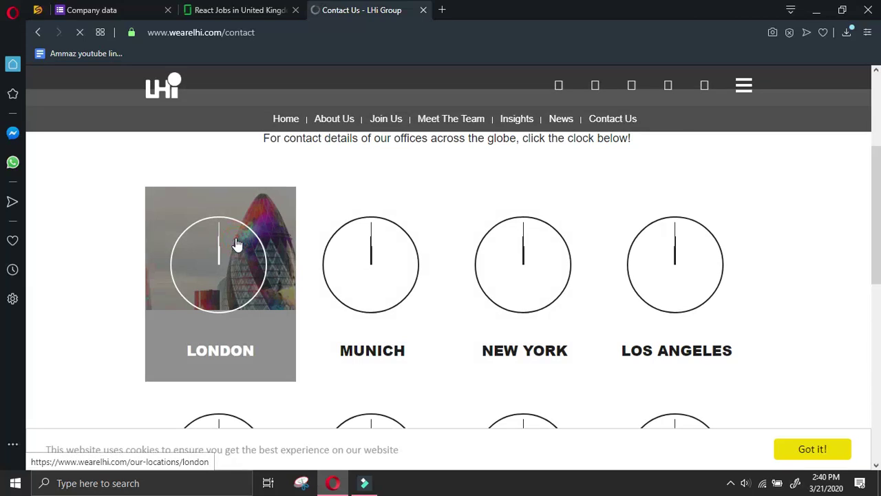
pyautogui.scroll(-3, 237, 244)
pyautogui.scroll(3, 238, 245)
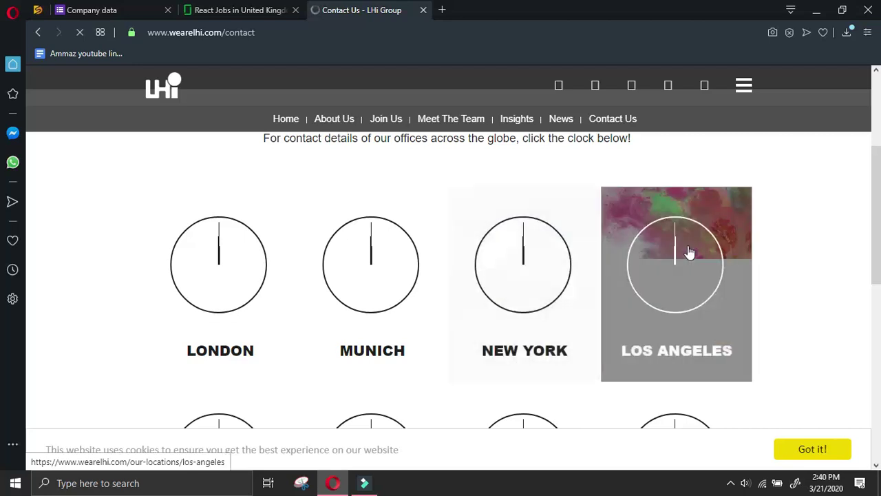
pyautogui.scroll(-2, 688, 253)
pyautogui.scroll(2, 684, 279)
pyautogui.scroll(-2, 682, 282)
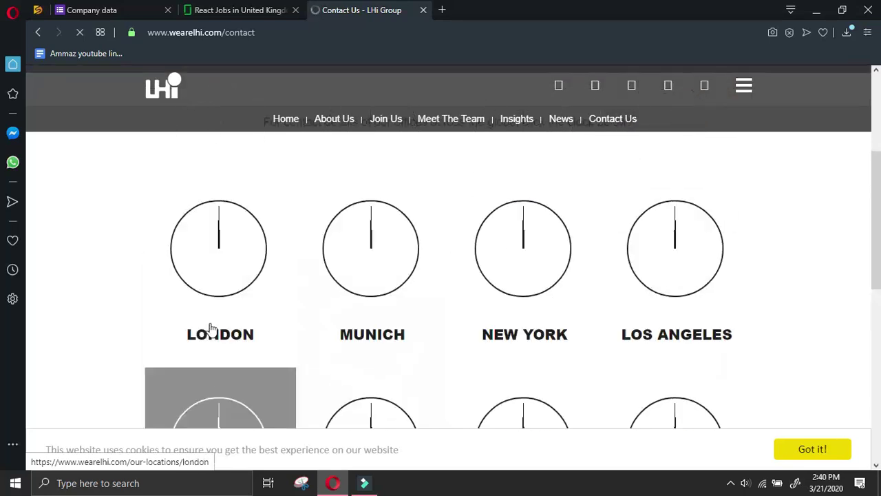
pyautogui.scroll(4, 213, 333)
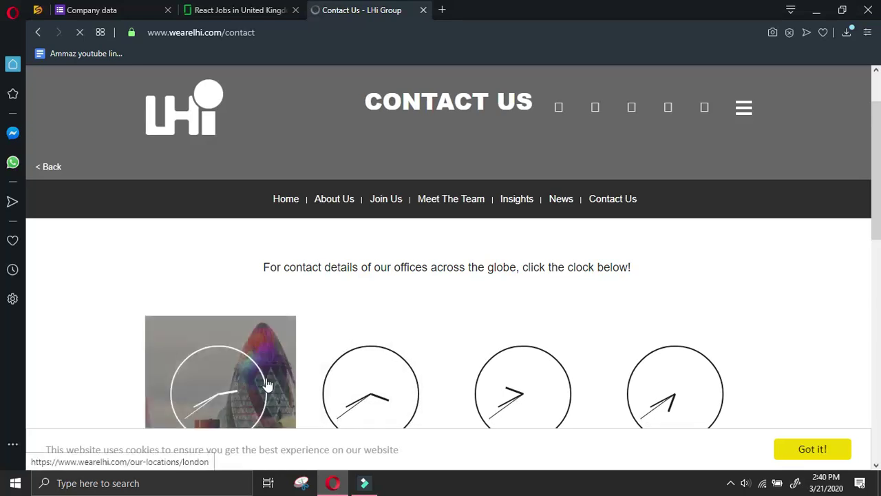
pyautogui.scroll(-5, 378, 315)
pyautogui.scroll(-4, 380, 311)
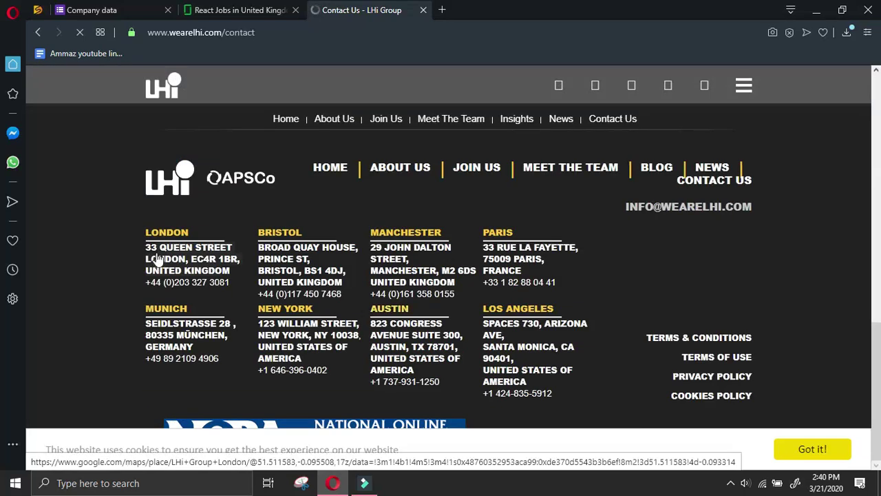
pyautogui.doubleClick(213, 274)
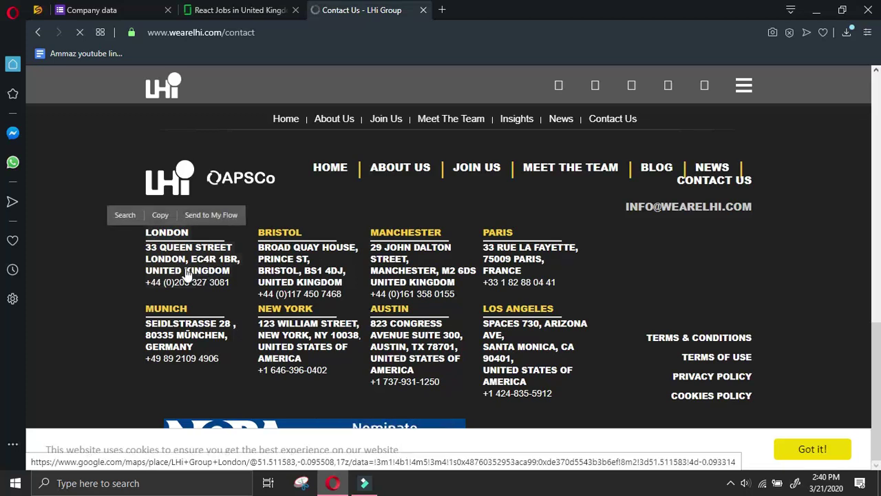
pyautogui.click(113, 260)
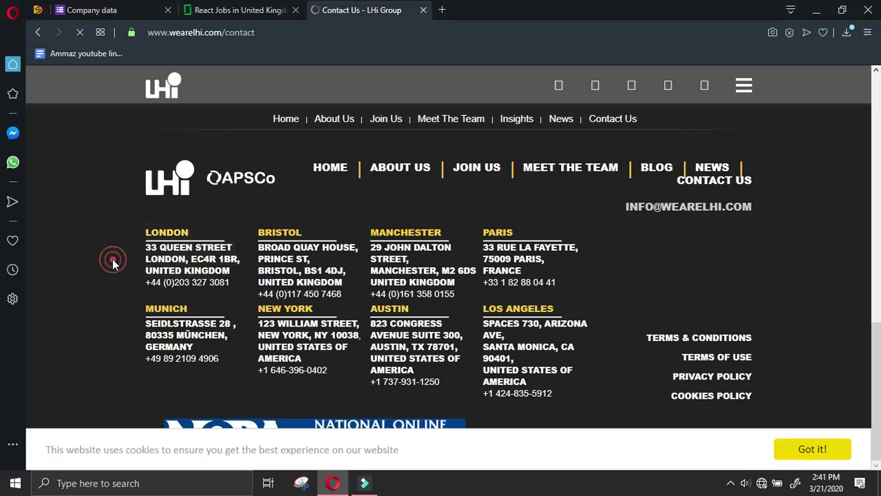
pyautogui.click(147, 252)
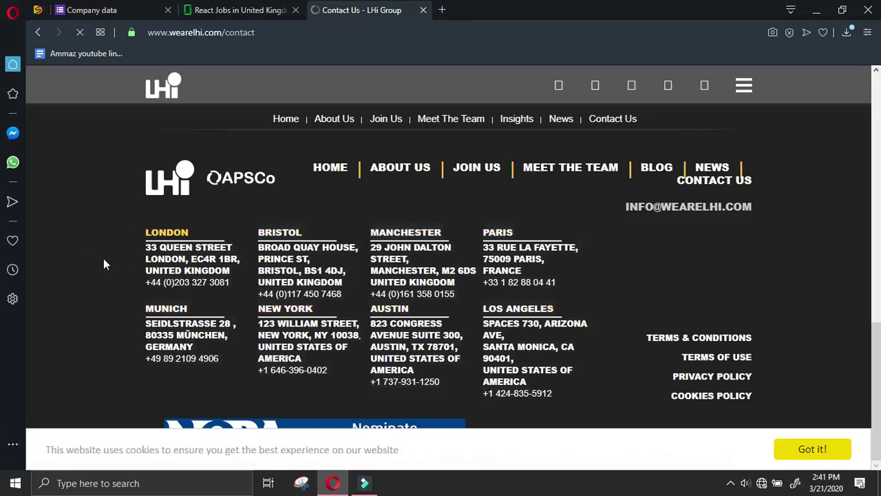
pyautogui.scroll(3, 131, 252)
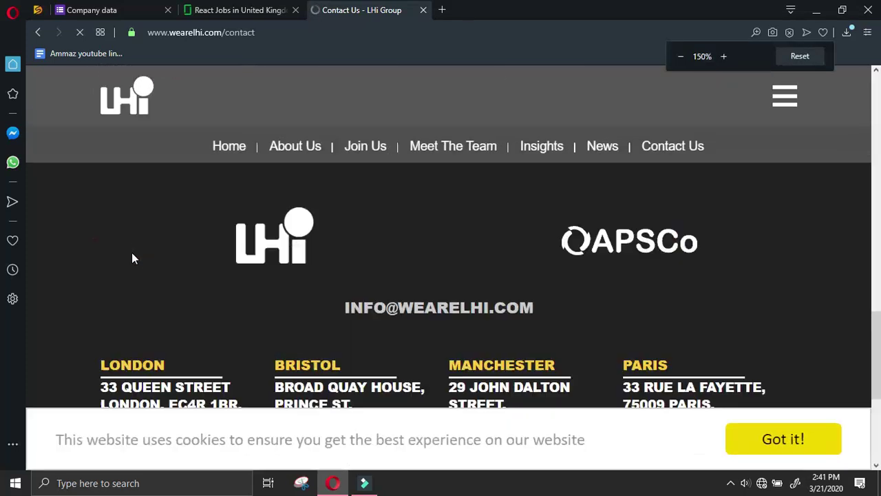
pyautogui.scroll(-1, 273, 274)
pyautogui.moveTo(103, 254)
pyautogui.mouseDown()
pyautogui.moveTo(92, 234)
pyautogui.moveTo(145, 258)
pyautogui.moveTo(103, 257)
pyautogui.mouseUp()
pyautogui.click(86, 258)
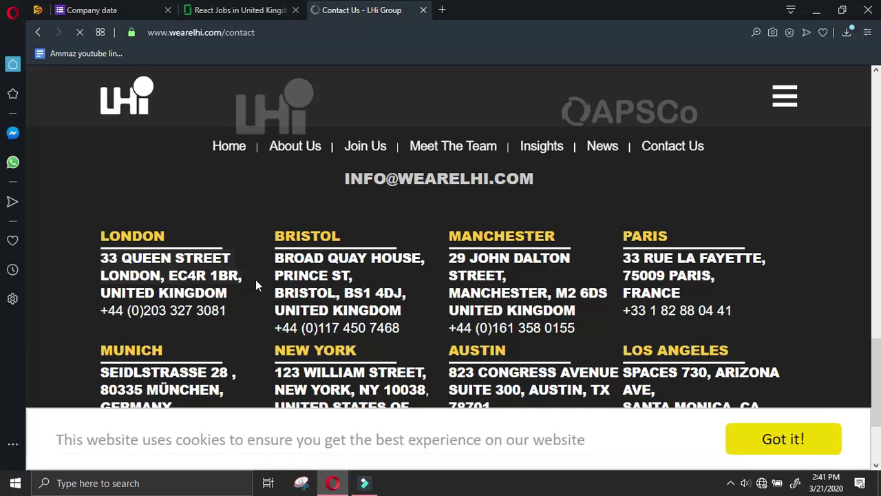
pyautogui.click(160, 17)
pyautogui.scroll(-2, 307, 213)
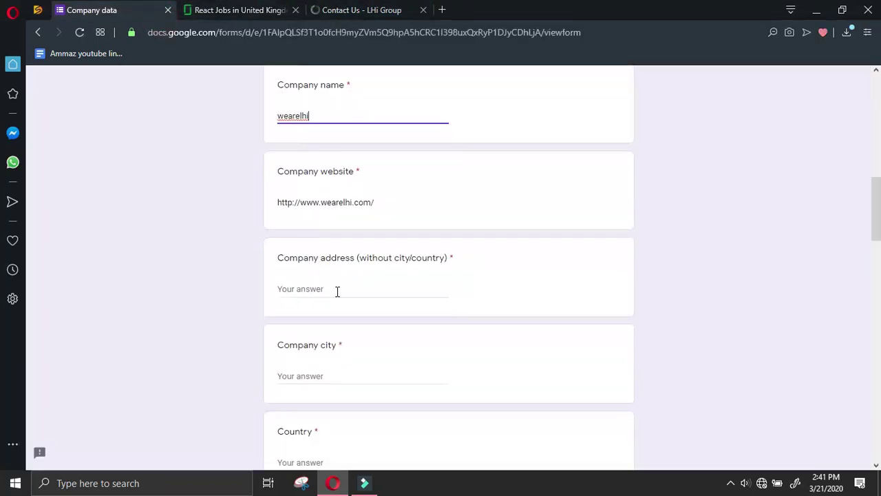
pyautogui.click(337, 291)
pyautogui.write('33 QUEEN STREET LONDON, EC4R 1BR')
pyautogui.moveTo(364, 287); pyautogui.dragTo(353, 287)
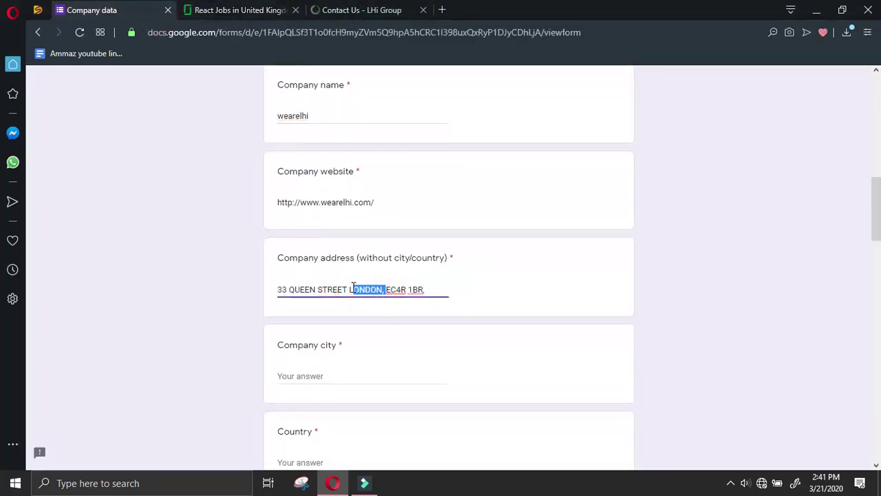
pyautogui.press('BackSpace')
pyautogui.click(330, 381)
pyautogui.write('LONDON,')
pyautogui.scroll(-2, 323, 309)
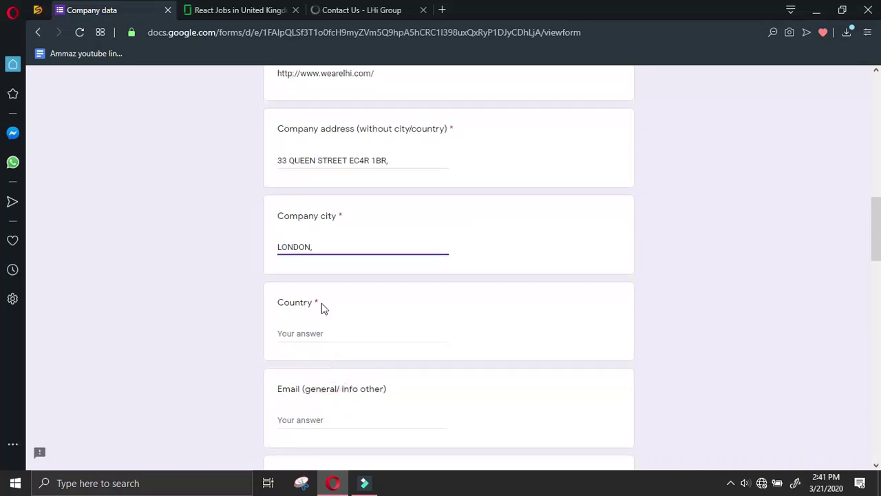
pyautogui.click(331, 332)
pyautogui.write('UK')
pyautogui.hotkey('ctrl', 'Tab')
pyautogui.hotkey('ctrl', 'Tab')
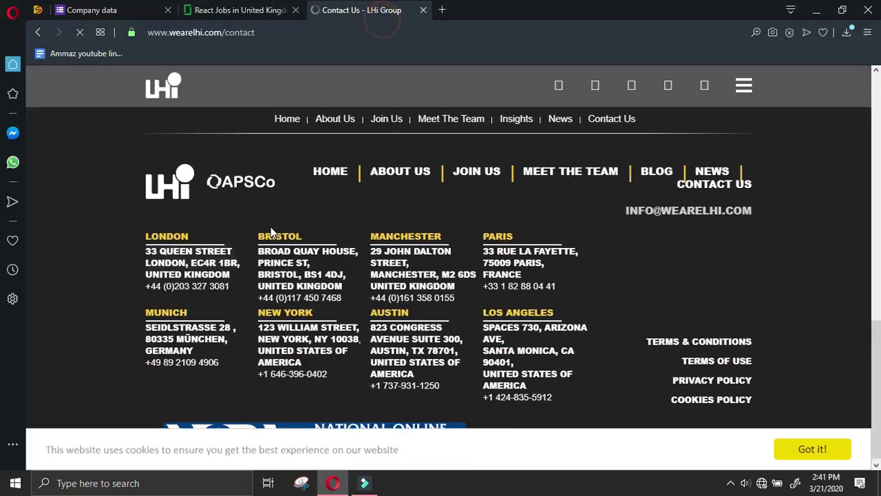
# Paste LHi's London phone number into the form's Phone field
pyautogui.click(145, 286)
pyautogui.click(88, 14)
pyautogui.scroll(-2, 337, 365)
pyautogui.click(324, 375)
pyautogui.hotkey('ctrl', 'v')
# Add the Bristol office address and phone to All other details, tidying the line breaks
pyautogui.click(383, 6)
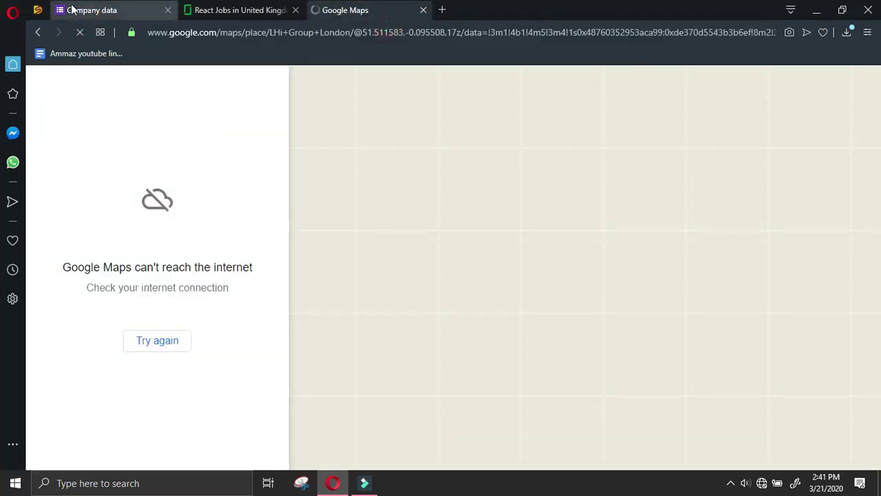
pyautogui.click(44, 33)
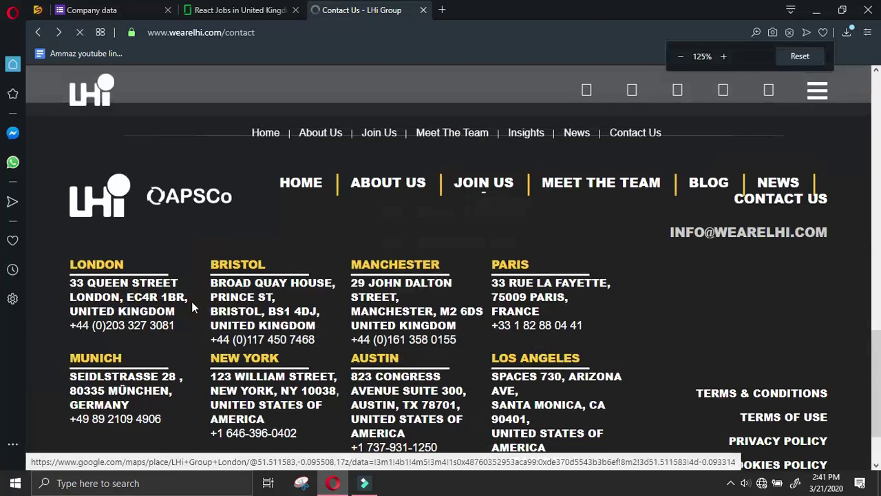
pyautogui.click(212, 280)
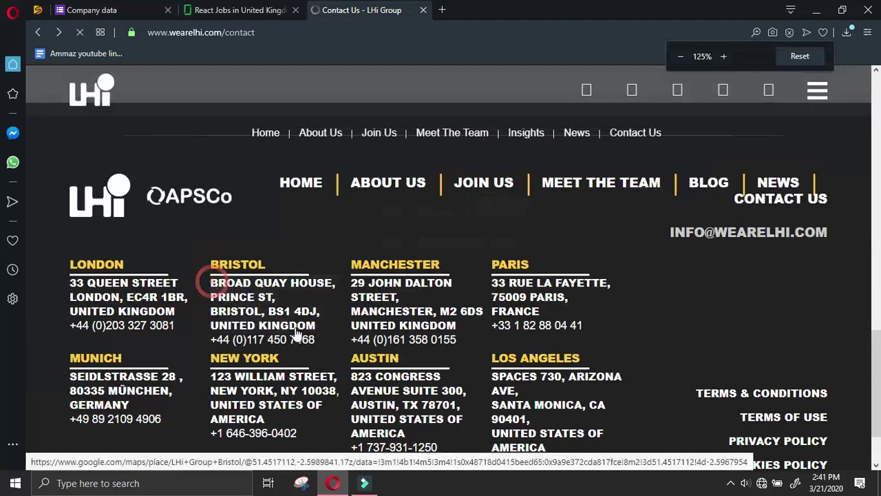
pyautogui.hotkey('ctrl', 'Tab')
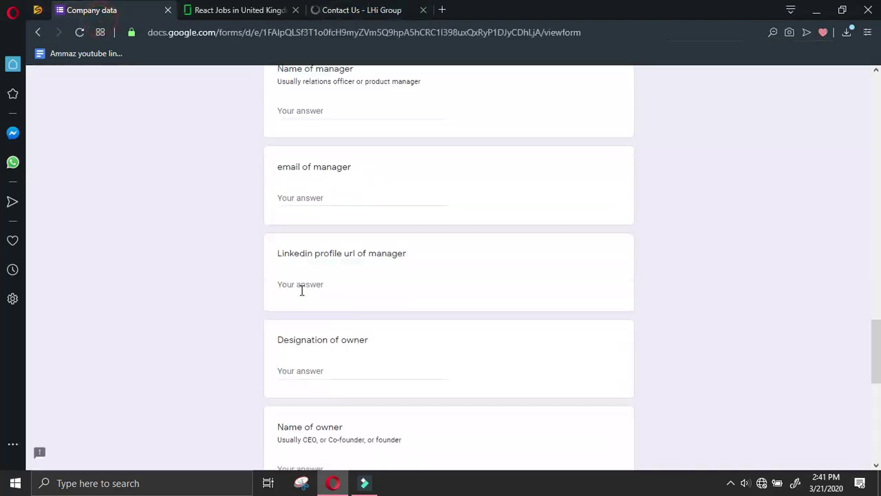
pyautogui.hotkey('ctrl', 'v')
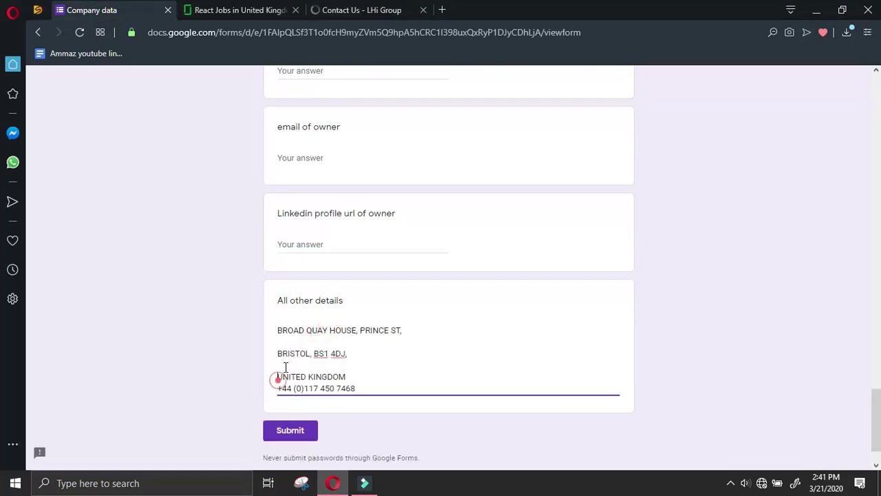
pyautogui.press('BackSpace')
pyautogui.press('Up')
pyautogui.press('BackSpace')
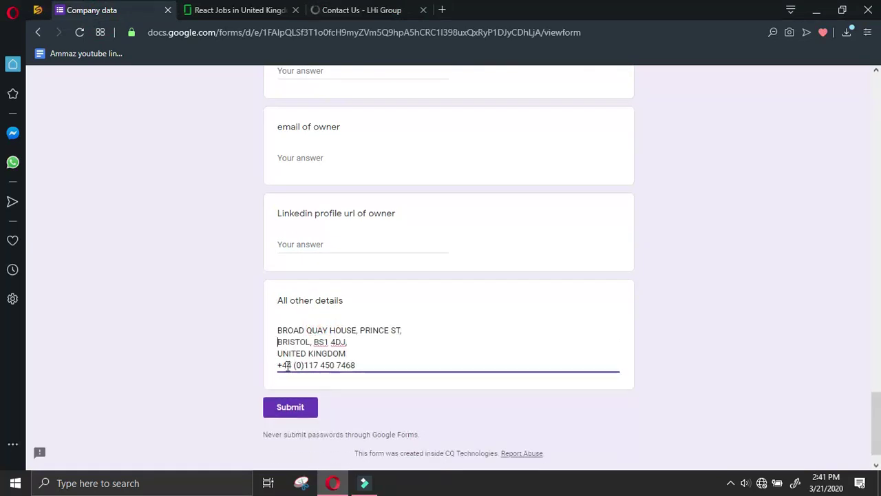
pyautogui.press('Down')
pyautogui.press('Down')
pyautogui.press('Return')
# Paste the Manchester office address and phone on a new line after Bristol
pyautogui.click(361, 10)
pyautogui.click(354, 283)
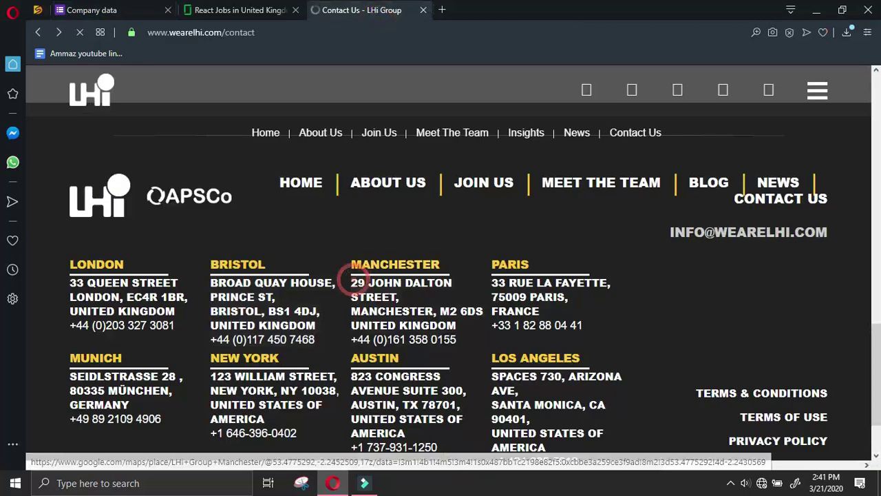
pyautogui.click(107, 11)
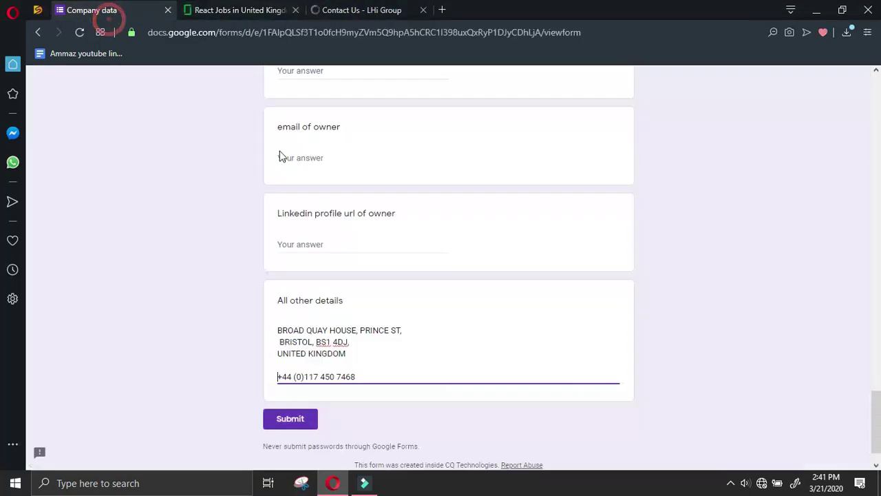
pyautogui.press('BackSpace')
pyautogui.press('End')
pyautogui.press('Return')
pyautogui.hotkey('ctrl', 'v')
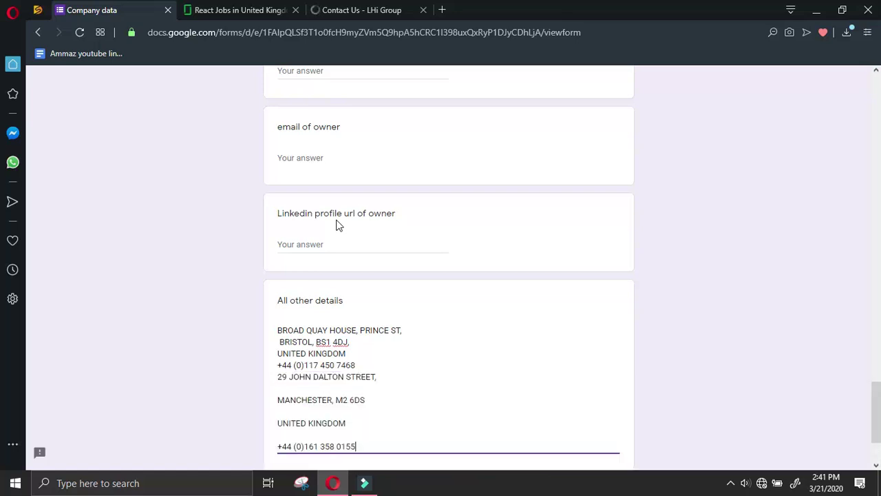
# Remove the blank lines in the Manchester entry and start a new line after its phone
pyautogui.click(278, 446)
pyautogui.press('BackSpace')
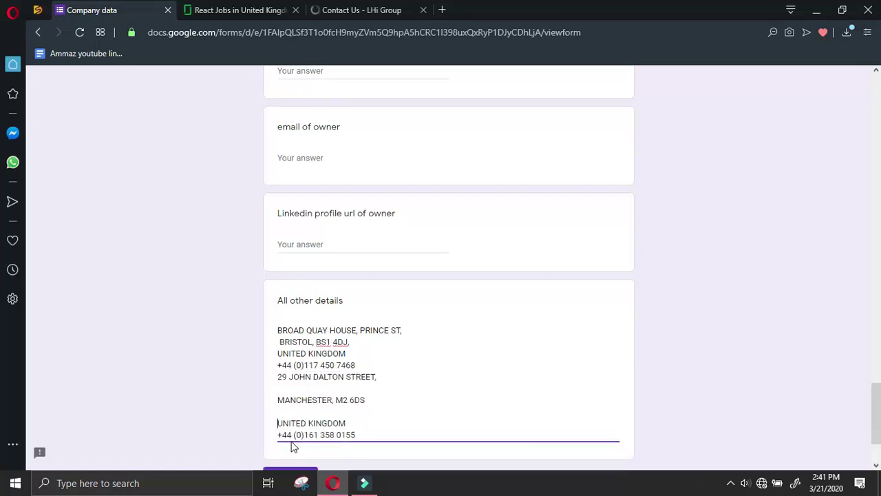
pyautogui.press('Up')
pyautogui.press('BackSpace')
pyautogui.press('BackSpace')
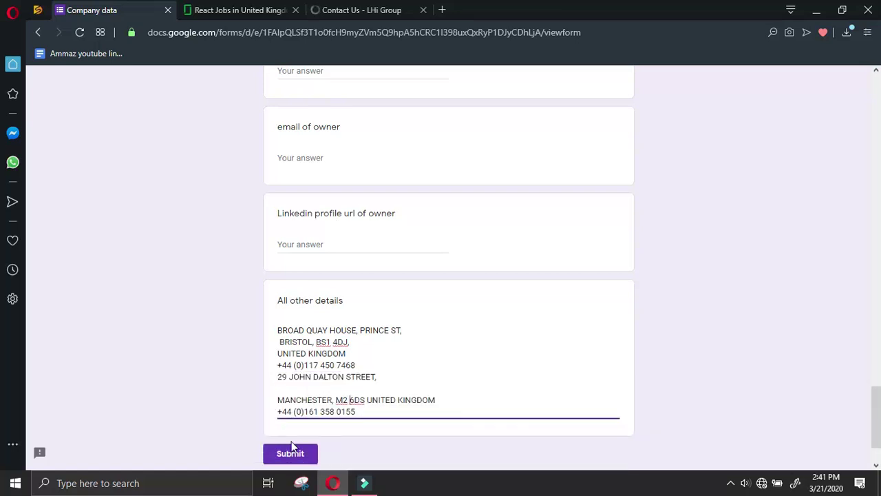
pyautogui.press('Home')
pyautogui.press('BackSpace')
pyautogui.press('BackSpace')
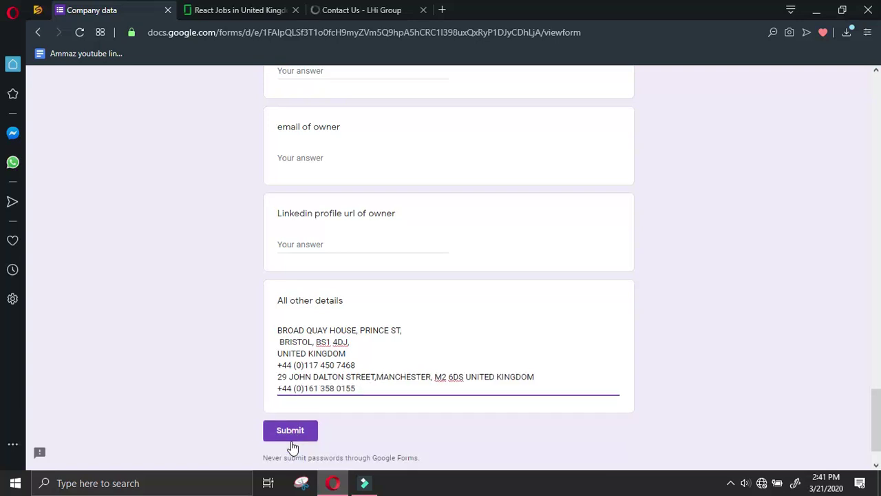
pyautogui.press('Return')
pyautogui.click(350, 11)
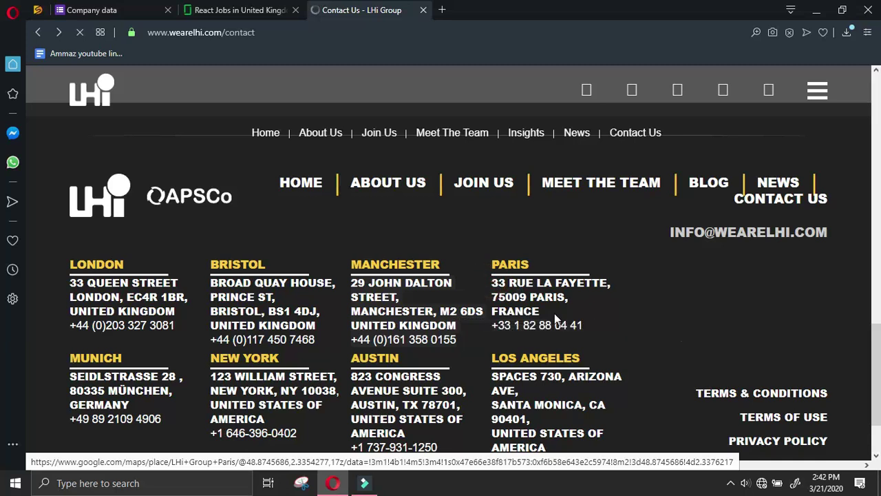
# Add the Paris office address and phone to All other details, joining FRANCE onto the 75009 PARIS line
pyautogui.click(495, 285)
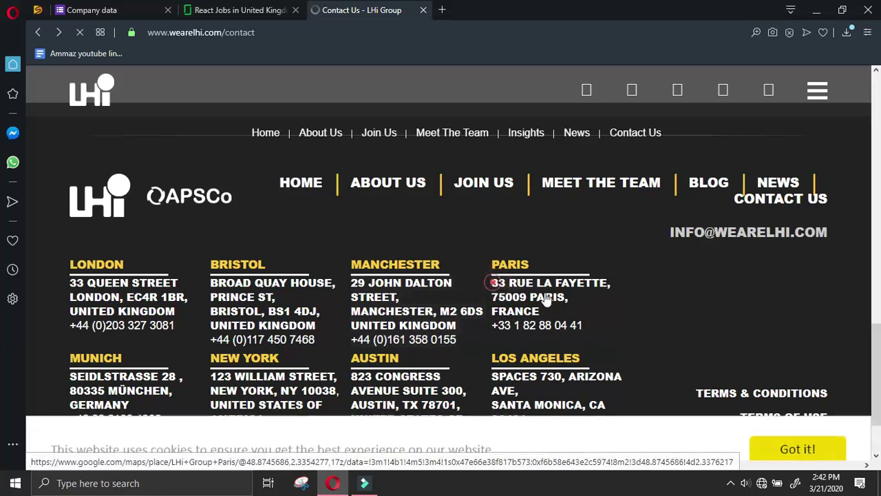
pyautogui.moveTo(584, 327); pyautogui.dragTo(492, 282)
pyautogui.hotkey('ctrl', 'c')
pyautogui.click(110, 10)
pyautogui.hotkey('ctrl', 'v')
pyautogui.click(277, 401)
pyautogui.press('BackSpace')
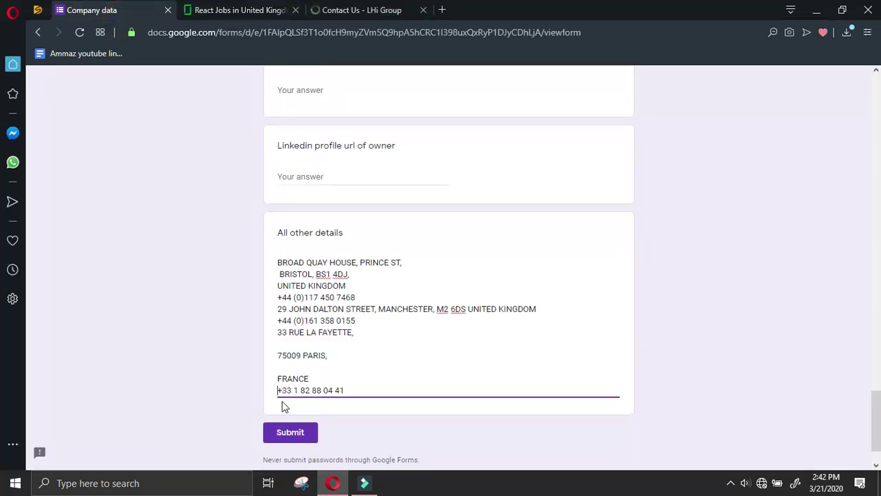
pyautogui.press('Up')
pyautogui.press('BackSpace')
pyautogui.press('BackSpace')
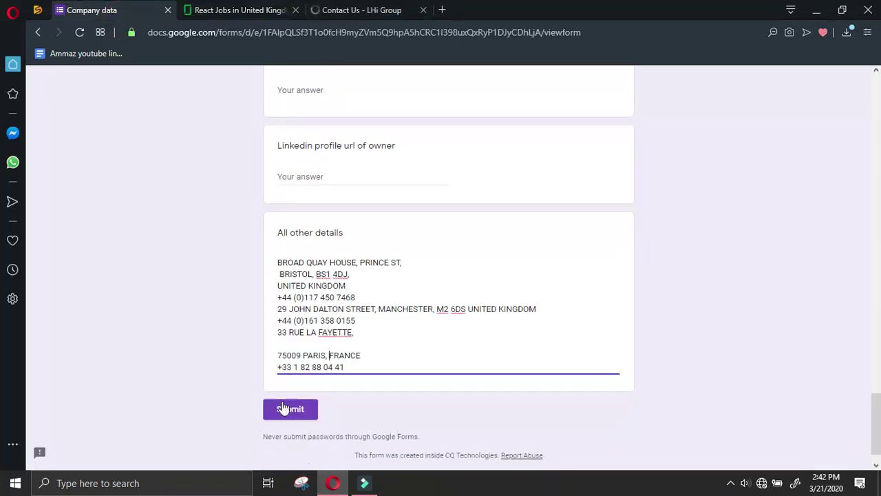
pyautogui.press('BackSpace')
pyautogui.press('BackSpace')
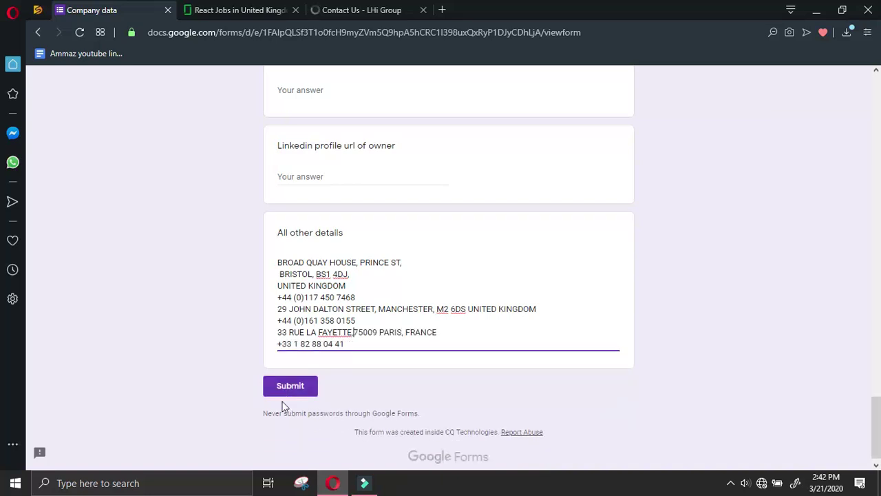
pyautogui.press('Return')
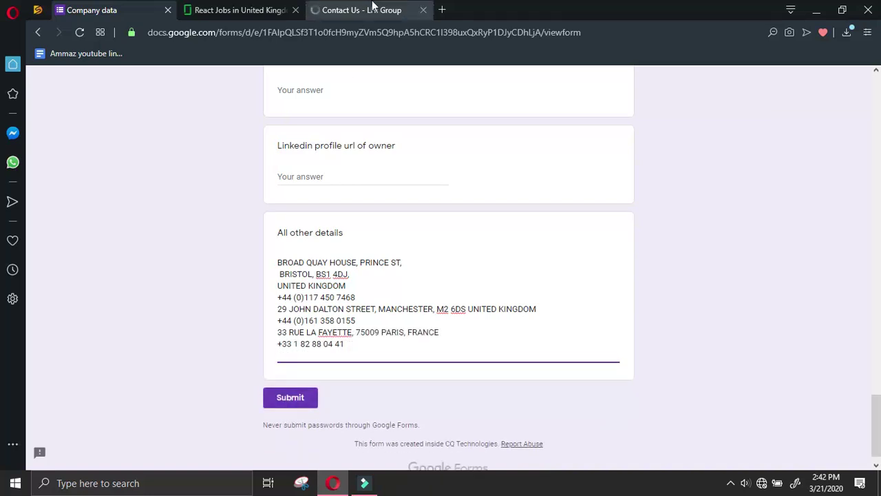
# Copy the Munich office address and phone into All other details
pyautogui.click(368, 9)
pyautogui.click(146, 313)
pyautogui.keyDown('shift'); pyautogui.click(219, 349); pyautogui.keyUp('shift')
pyautogui.hotkey('ctrl', 'c')
pyautogui.hotkey('ctrl', 'Tab')
pyautogui.hotkey('ctrl', 'v')
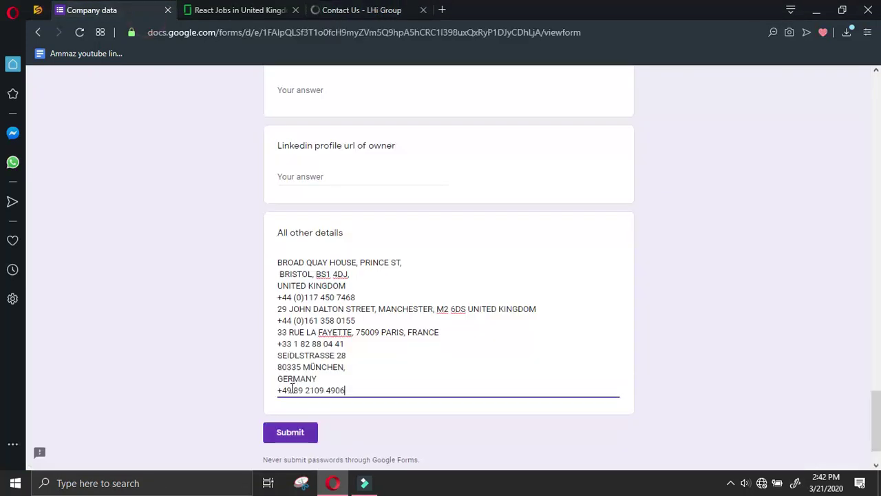
pyautogui.press('Return')
# Add the New York office address and phone, removing its blank lines
pyautogui.click(334, 14)
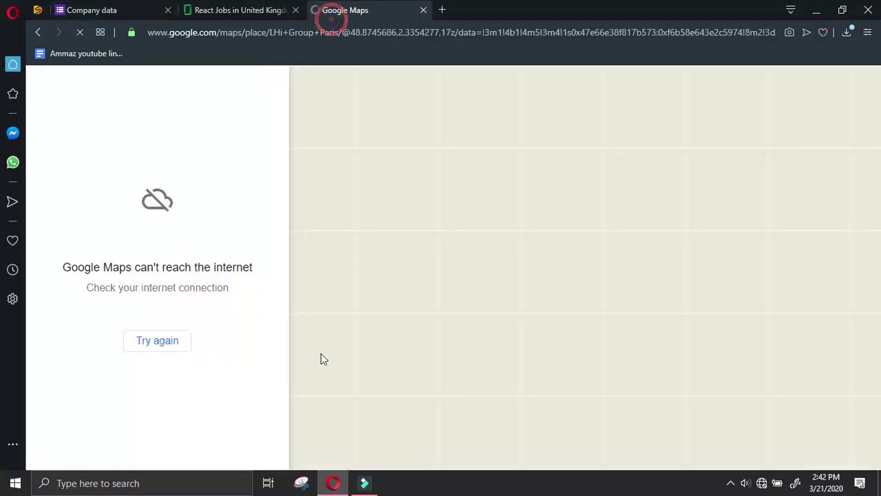
pyautogui.click(40, 32)
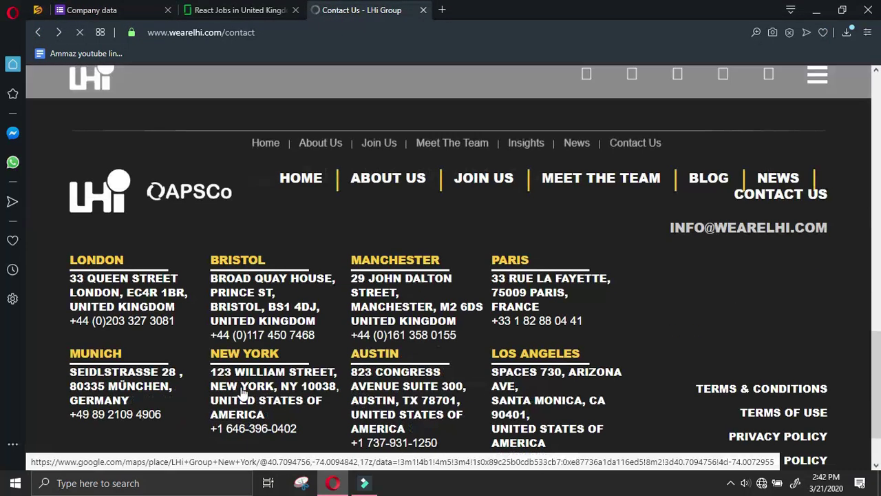
pyautogui.click(208, 369)
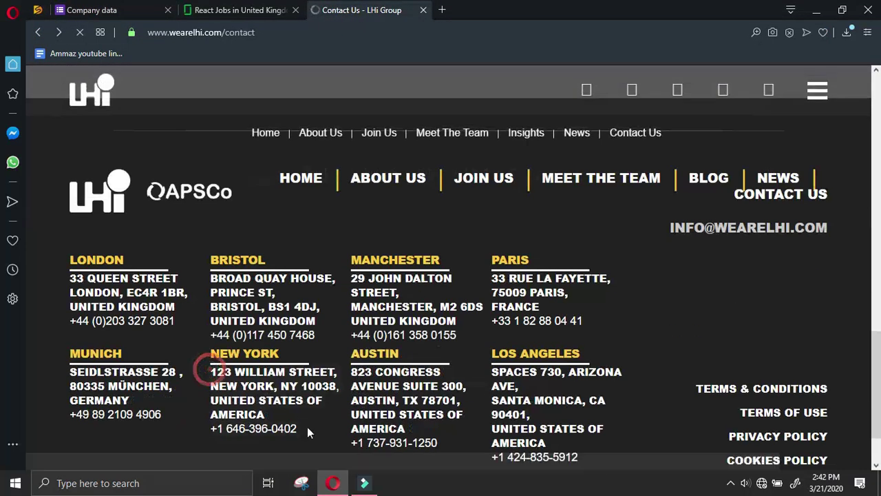
pyautogui.hotkey('ctrl', 'Tab')
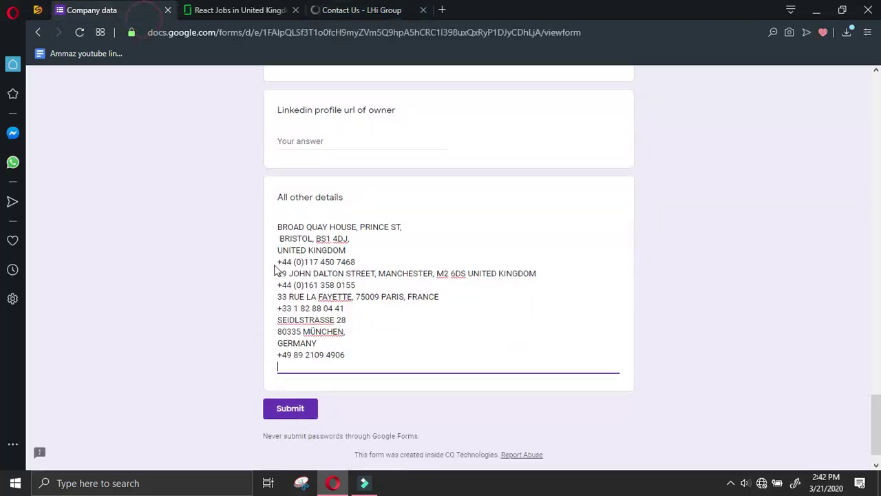
pyautogui.hotkey('ctrl', 'v')
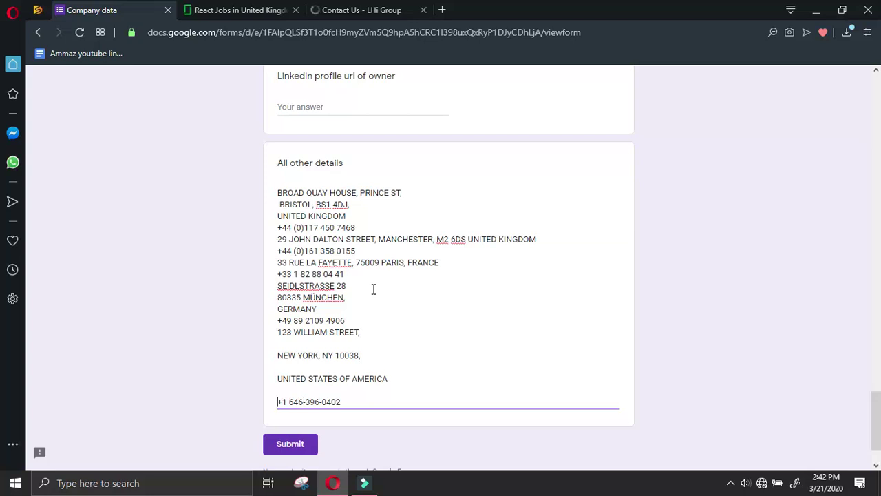
pyautogui.press('BackSpace')
pyautogui.press('BackSpace')
pyautogui.press('BackSpace')
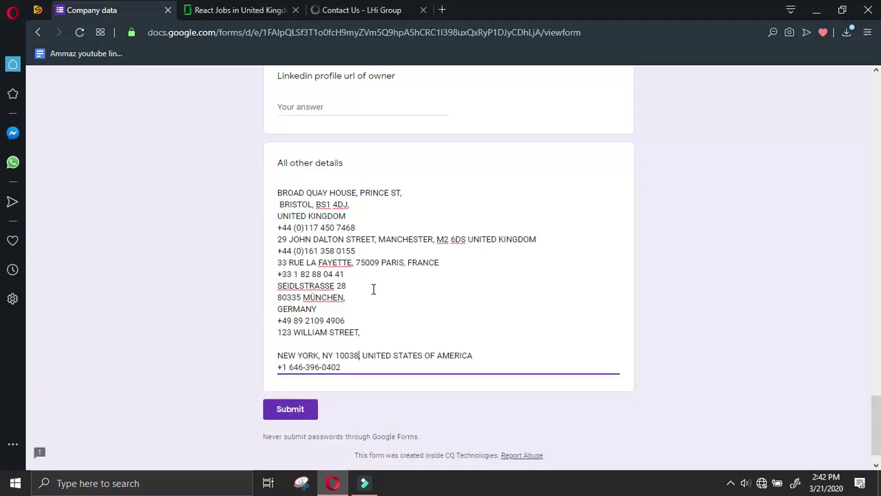
pyautogui.press('BackSpace')
pyautogui.press('BackSpace')
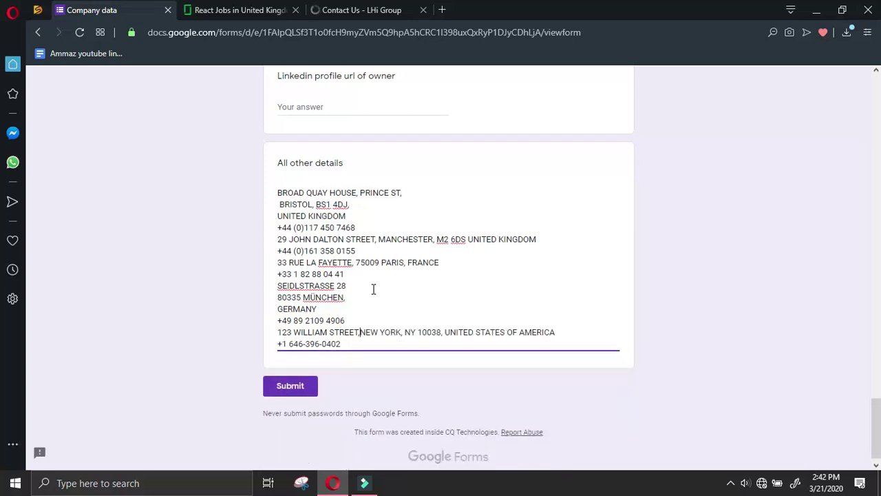
pyautogui.press('Return')
pyautogui.hotkey('ctrl', 'Tab')
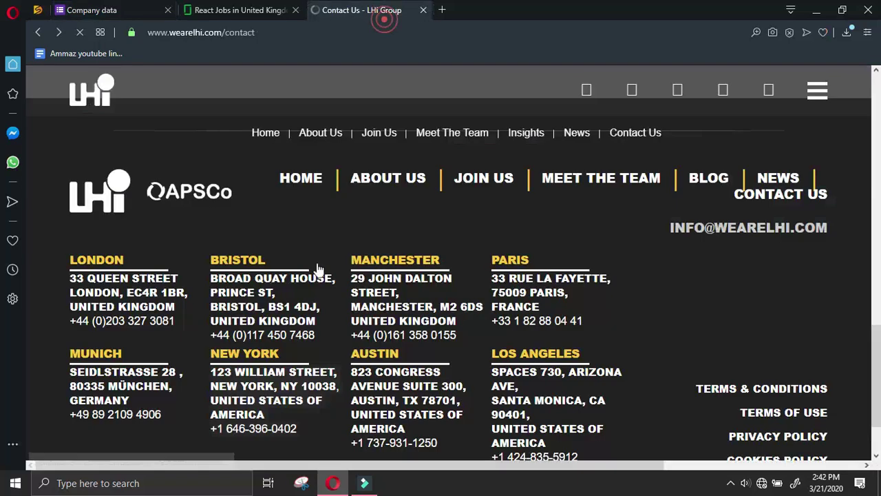
# Add the Austin office address and phone, joining AUSTIN and UNITED STATES OF AMERICA onto the street lines
pyautogui.click(353, 372)
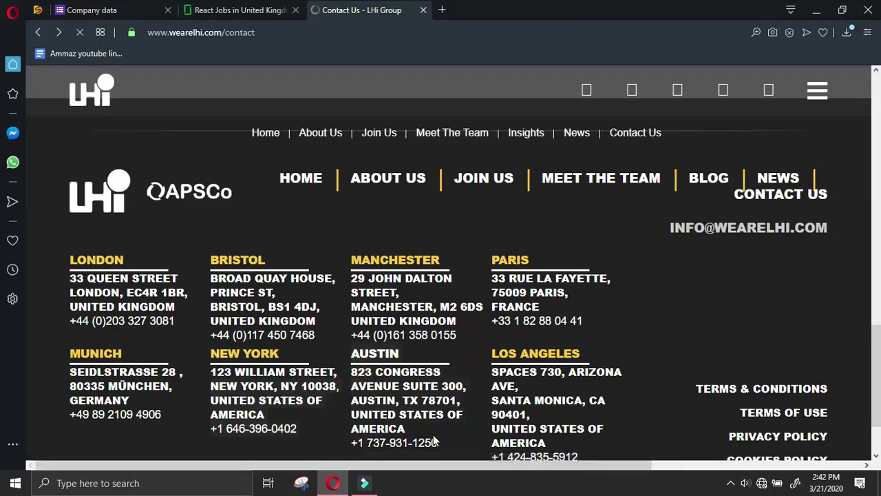
pyautogui.hotkey('ctrl', 'Tab')
pyautogui.hotkey('ctrl', 'v')
pyautogui.press('BackSpace')
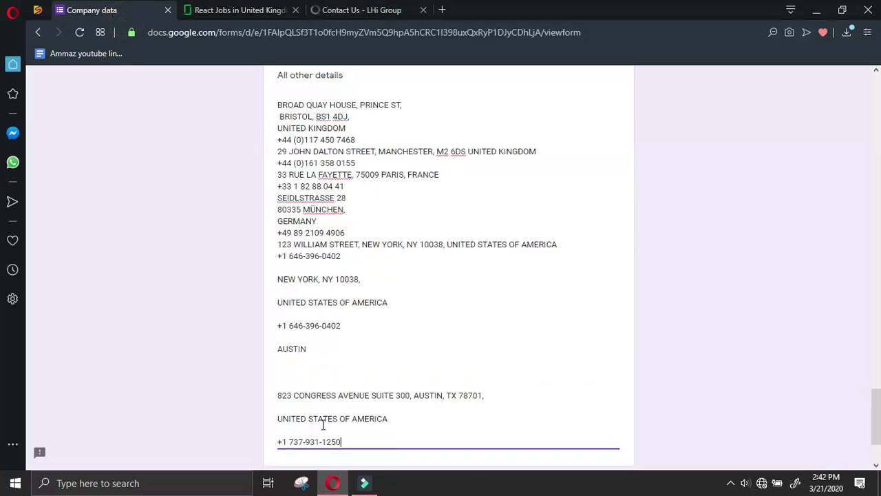
pyautogui.press('Left')
pyautogui.press('Left')
pyautogui.press('BackSpace')
pyautogui.press('Up')
pyautogui.press('BackSpace')
pyautogui.press('BackSpace')
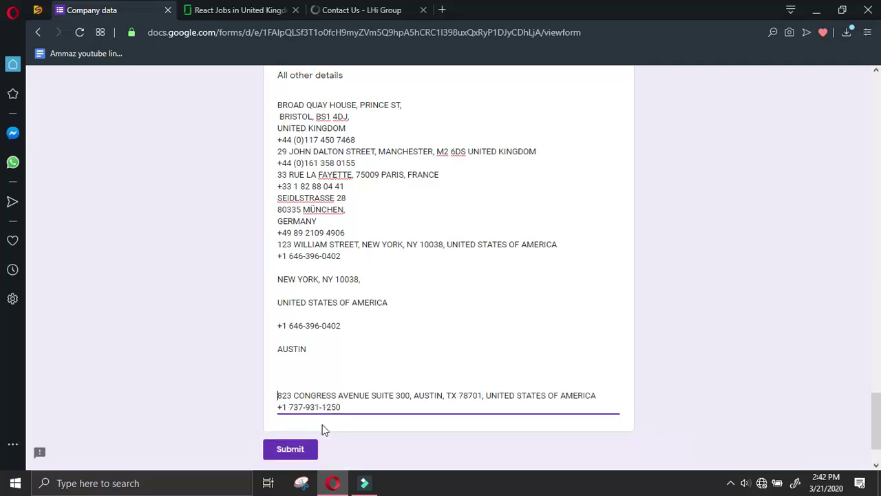
pyautogui.press('BackSpace')
pyautogui.press('BackSpace')
pyautogui.press('BackSpace')
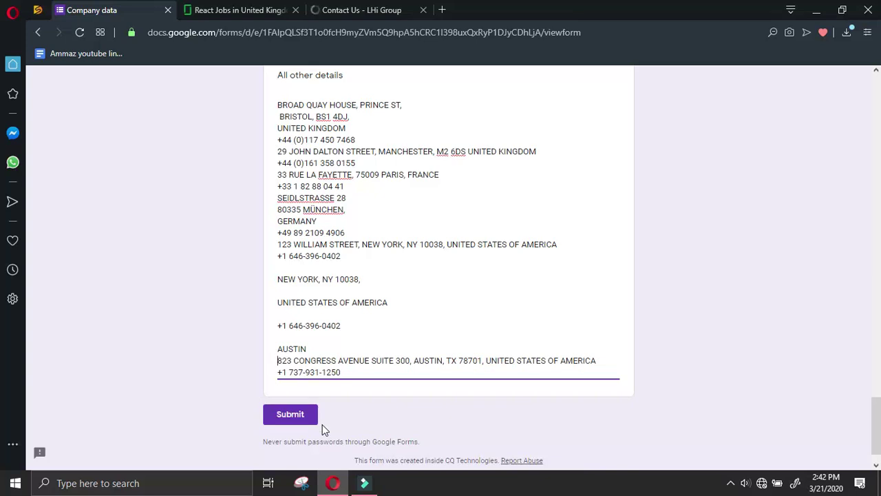
pyautogui.press('BackSpace')
pyautogui.press('BackSpace')
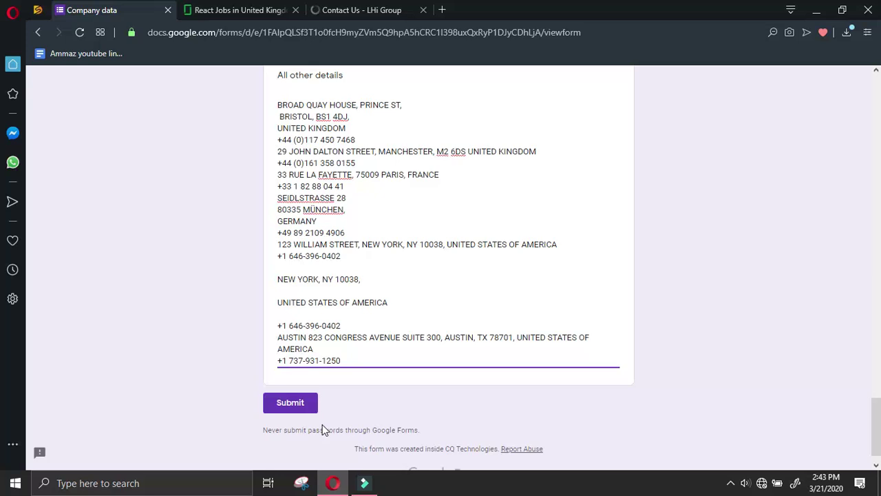
# Remove the leftover blank lines in the New York entry and start a new line after Austin
pyautogui.press('BackSpace')
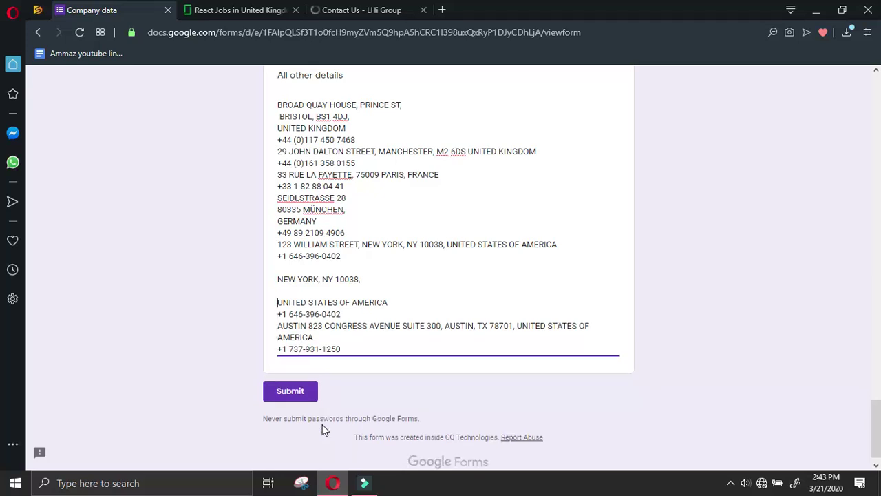
pyautogui.press('BackSpace')
pyautogui.press('BackSpace')
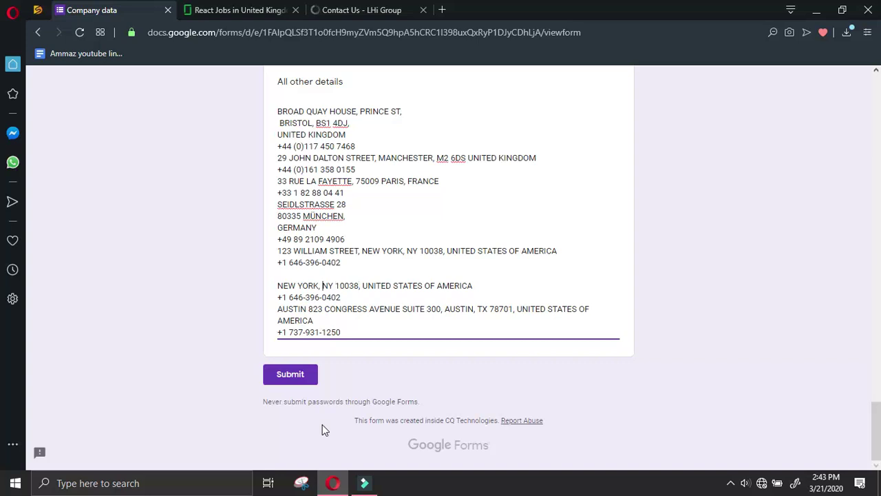
pyautogui.press('BackSpace')
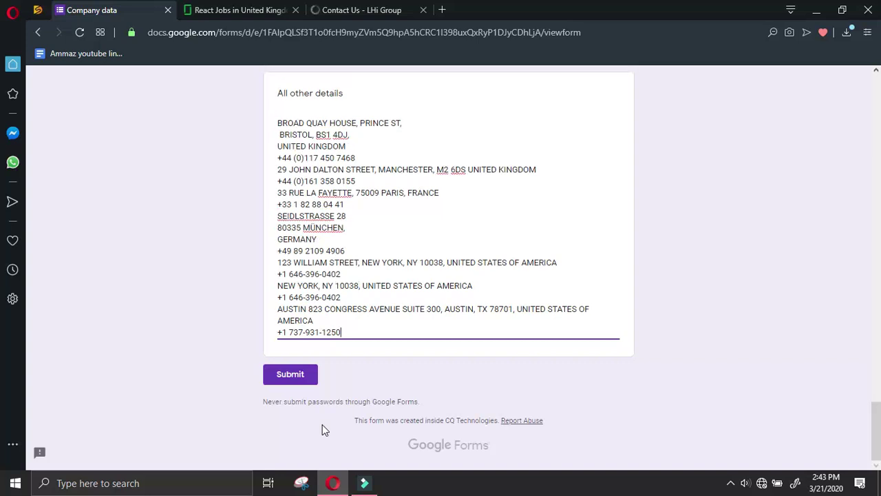
pyautogui.press('Return')
# Add the Los Angeles (Santa Monica) office address and phone, removing blank lines
pyautogui.click(385, 9)
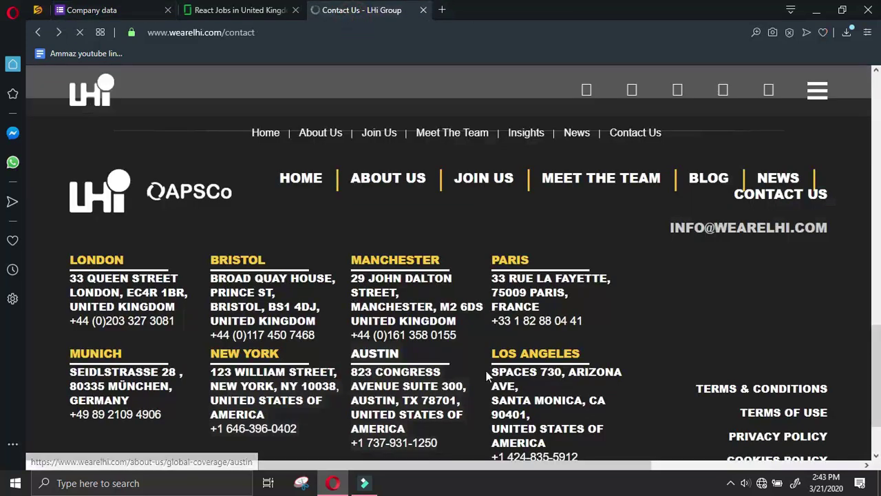
pyautogui.click(220, 11)
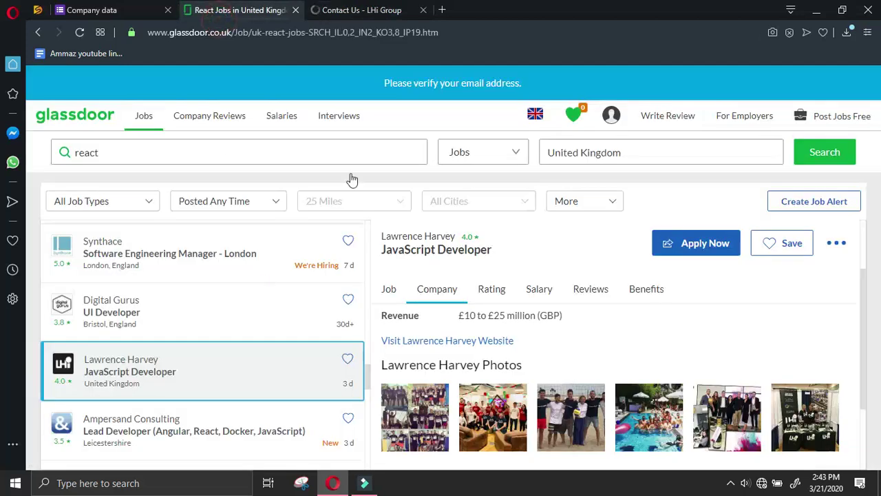
pyautogui.click(396, 13)
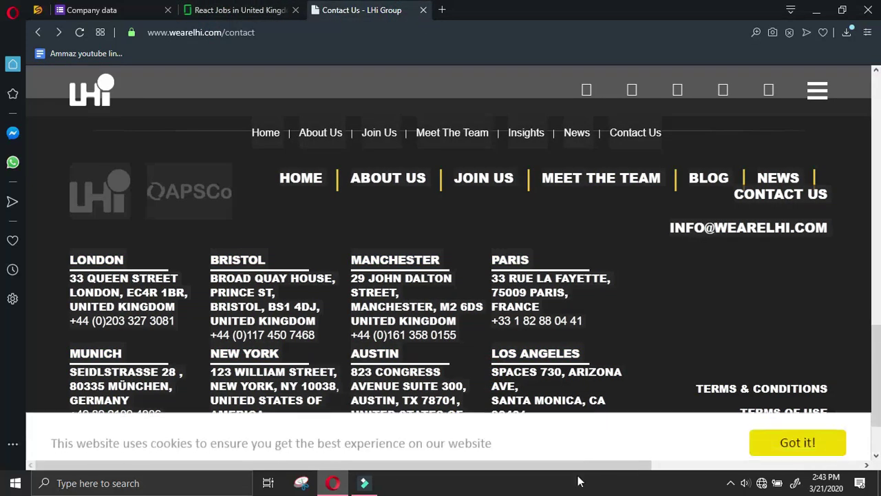
pyautogui.scroll(-2, 585, 392)
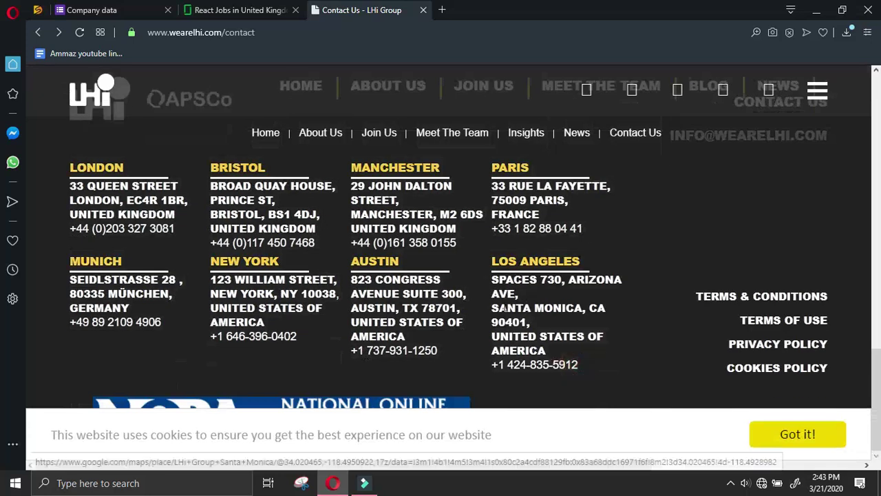
pyautogui.click(110, 10)
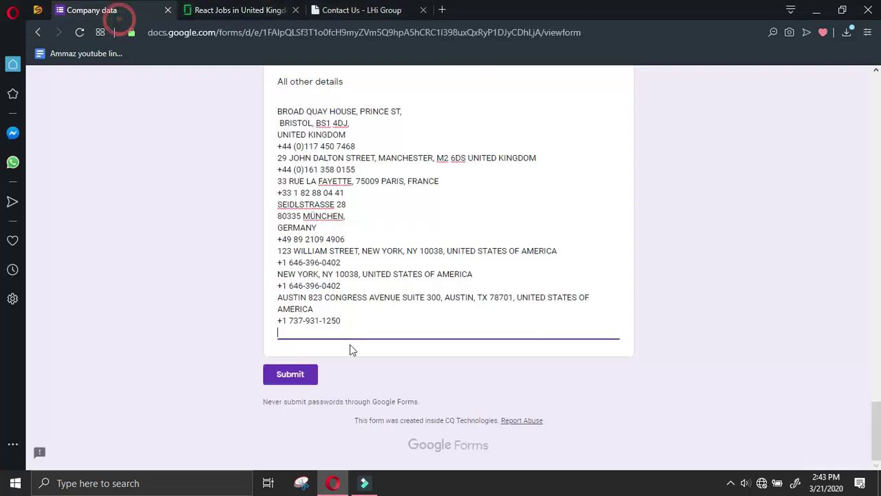
pyautogui.hotkey('ctrl', 'v')
pyautogui.click(279, 394)
pyautogui.press('BackSpace')
pyautogui.press('Up')
pyautogui.press('BackSpace')
pyautogui.press('BackSpace')
pyautogui.press('Left')
pyautogui.press('Left')
pyautogui.press('Left')
pyautogui.press('Left')
pyautogui.press('Left')
pyautogui.press('Left')
pyautogui.press('Left')
pyautogui.press('Left')
pyautogui.press('Left')
pyautogui.press('Left')
pyautogui.press('Left')
pyautogui.press('Left')
pyautogui.press('BackSpace')
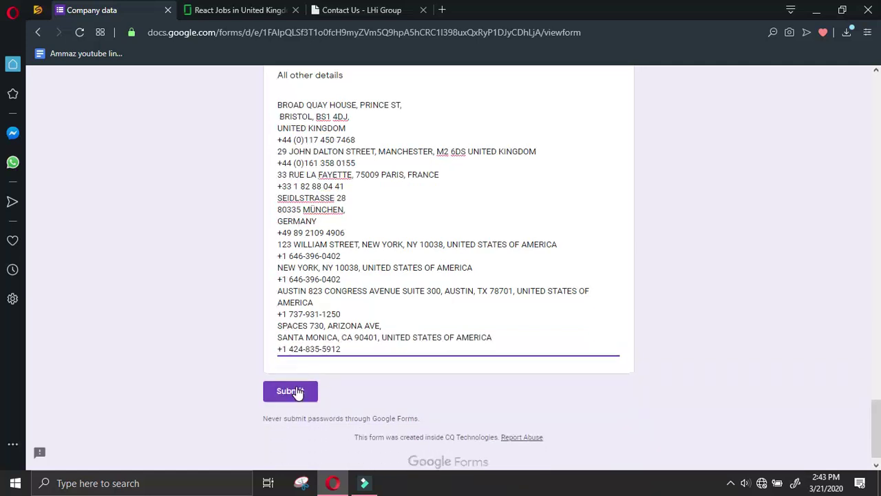
pyautogui.press('BackSpace')
# Copy LHi's general info email address from the Contact Us page
pyautogui.click(337, 11)
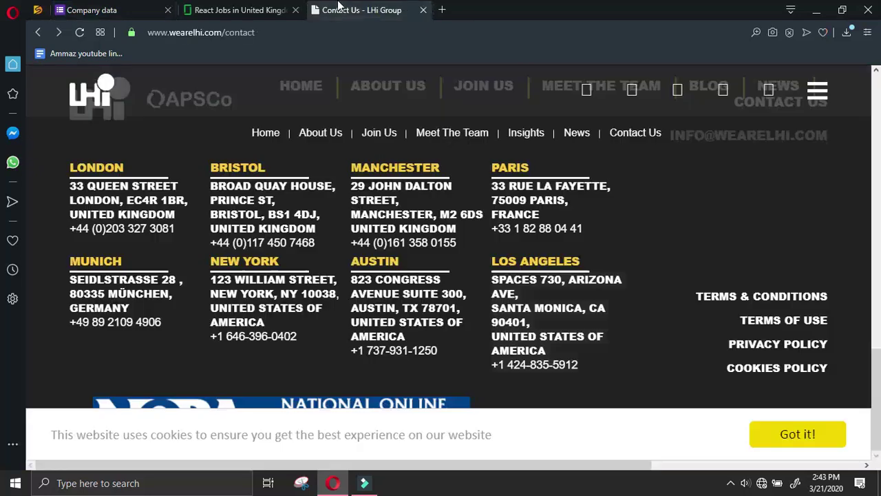
pyautogui.scroll(2, 764, 243)
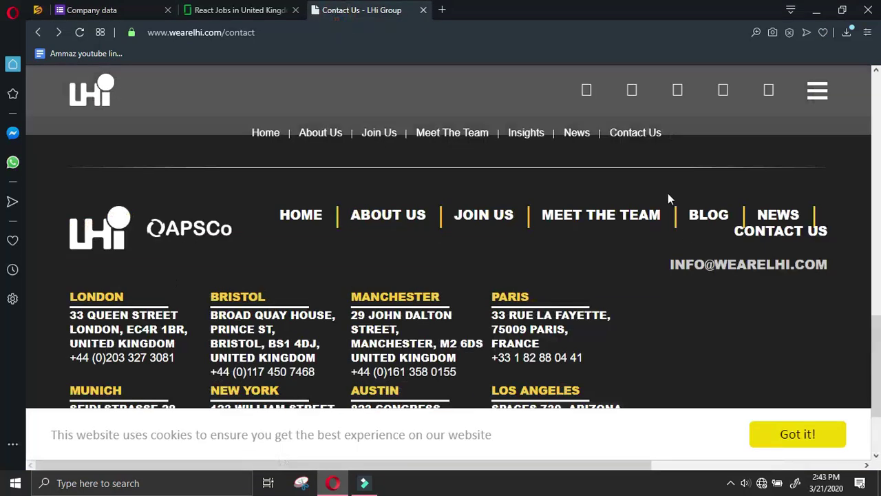
pyautogui.rightClick(781, 269)
pyautogui.click(716, 284)
# Paste the info email into the form's Email field
pyautogui.click(103, 10)
pyautogui.scroll(15, 323, 222)
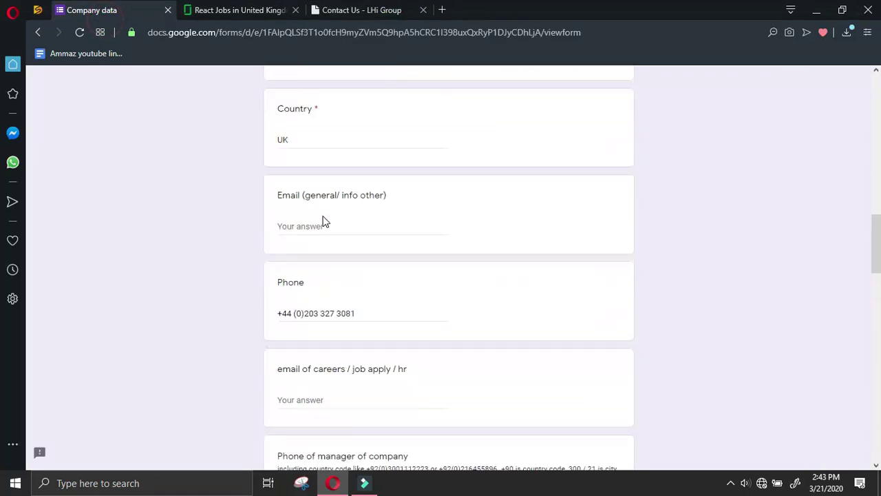
pyautogui.click(331, 229)
pyautogui.hotkey('ctrl', 'v')
# Go to LHi's Join Us page and dismiss the cookie notice
pyautogui.click(361, 10)
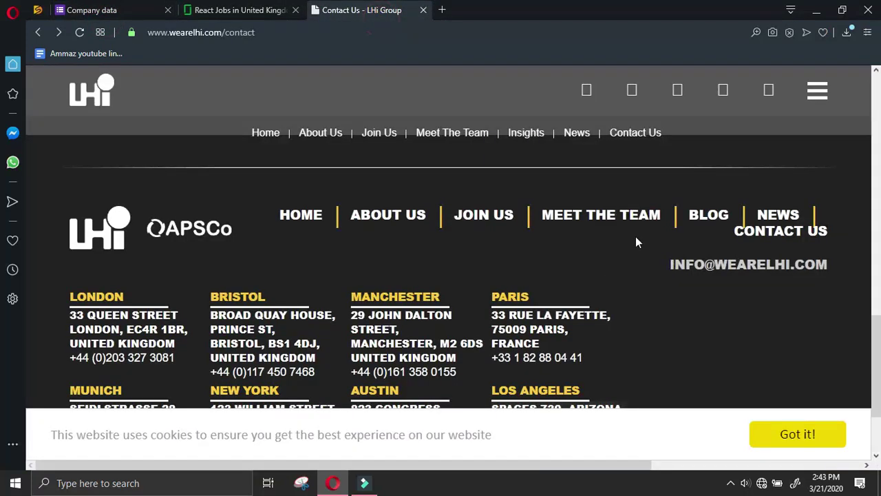
pyautogui.click(484, 215)
pyautogui.scroll(-2, 719, 208)
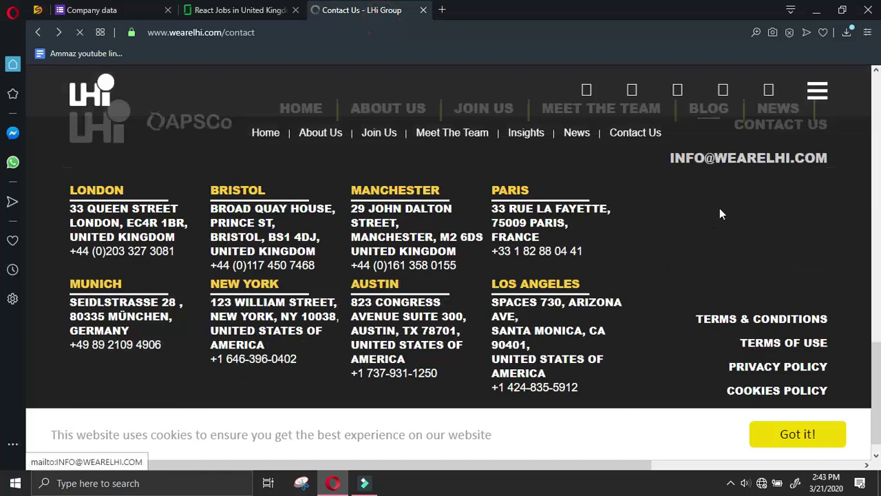
pyautogui.click(788, 435)
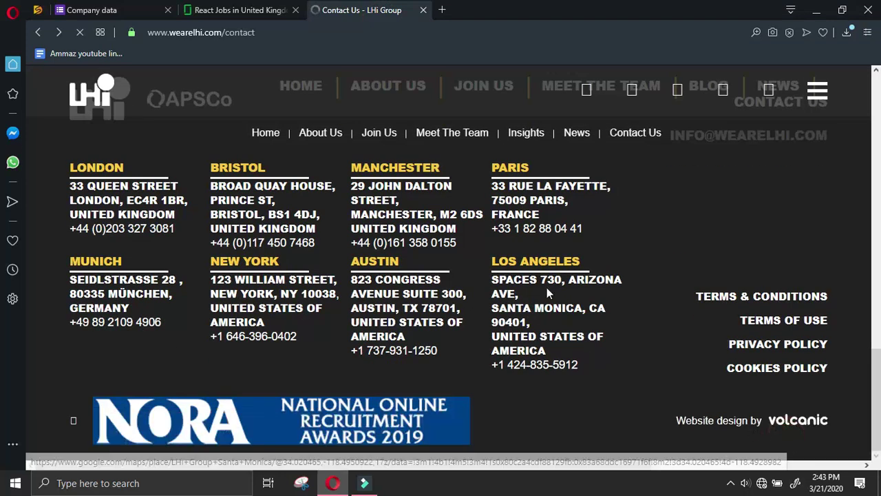
pyautogui.scroll(4, 550, 289)
pyautogui.scroll(-2, 676, 269)
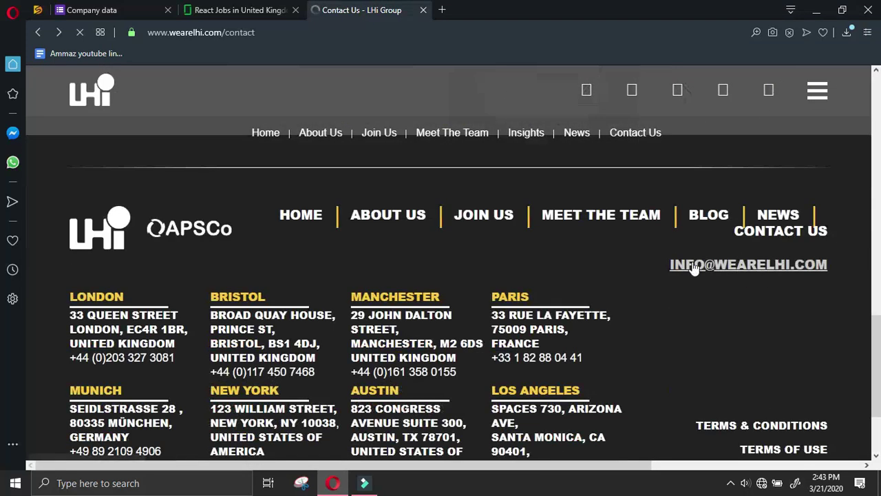
pyautogui.scroll(2, 693, 267)
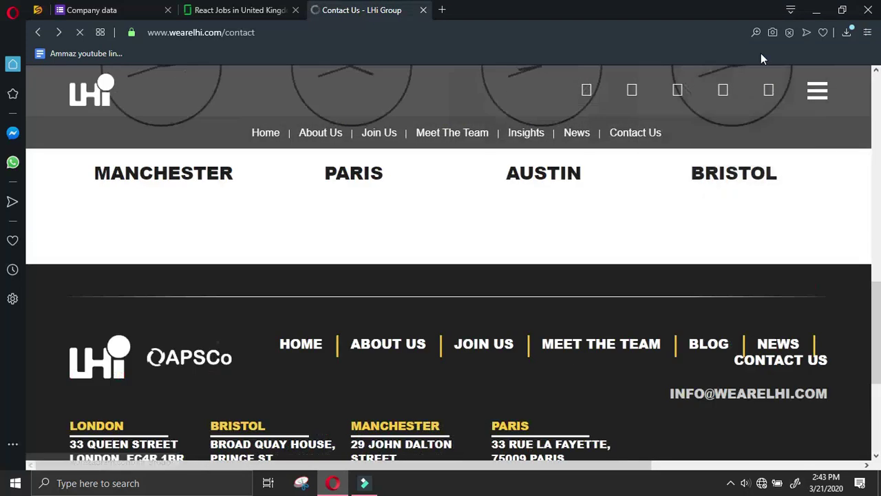
# Open LHi's YouTube, Instagram, Facebook, LinkedIn and Twitter links in new tabs
pyautogui.rightClick(769, 97)
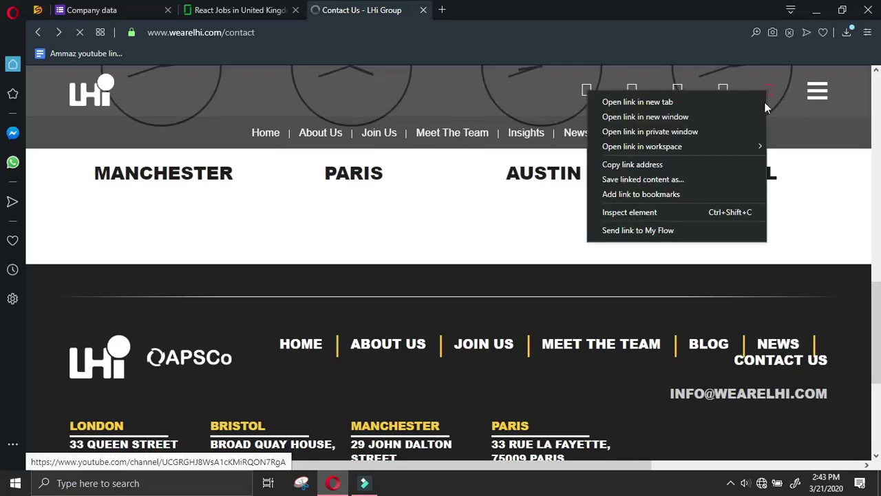
pyautogui.click(764, 102)
pyautogui.rightClick(721, 102)
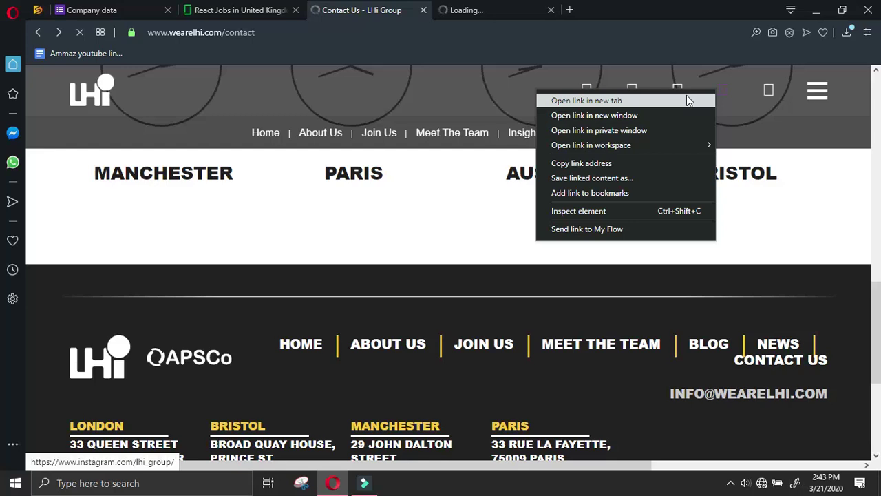
pyautogui.click(689, 100)
pyautogui.rightClick(676, 89)
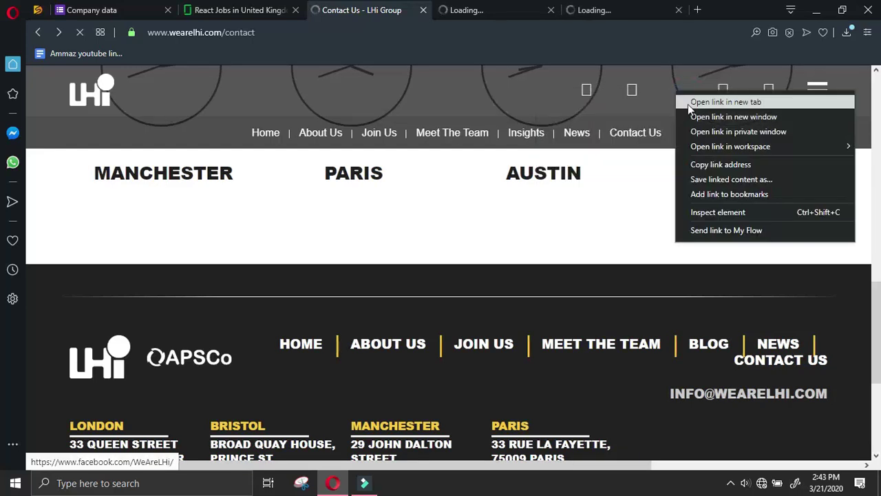
pyautogui.click(687, 104)
pyautogui.rightClick(628, 94)
pyautogui.click(642, 102)
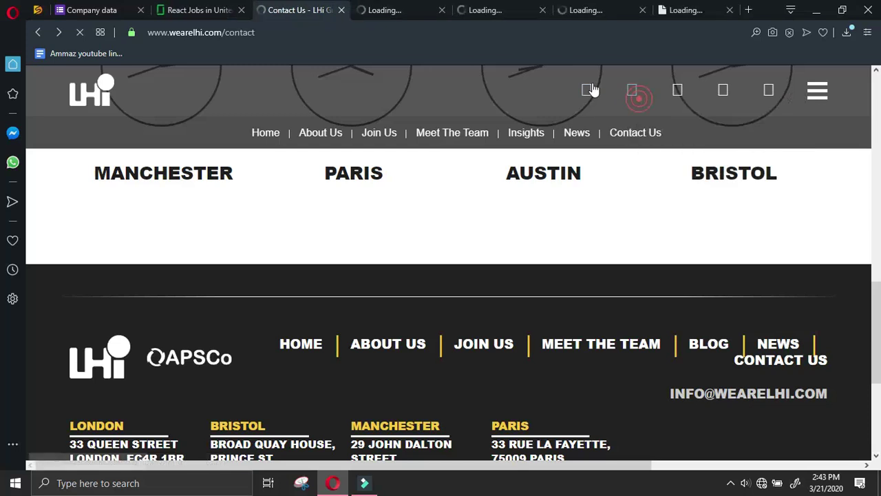
pyautogui.rightClick(601, 90)
pyautogui.click(609, 94)
pyautogui.click(379, 10)
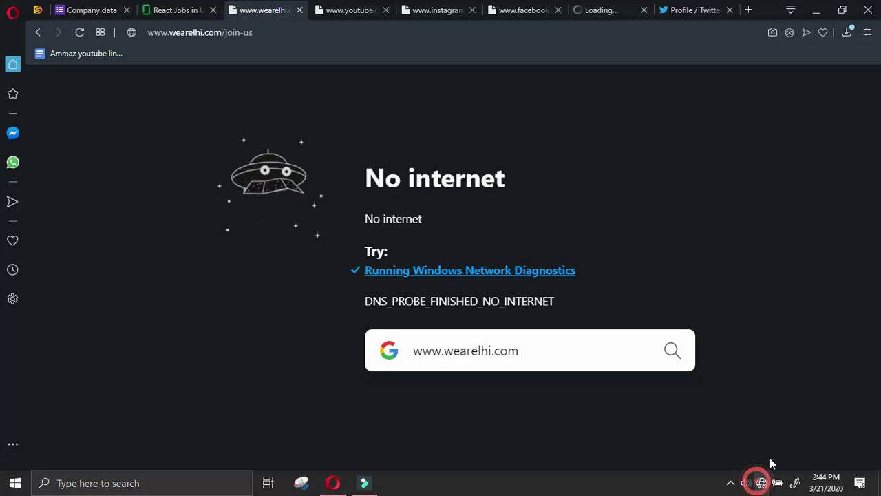
# Disconnect from the Wi-Fi, then reconnect to the Apna Net Lagwao network
pyautogui.click(759, 482)
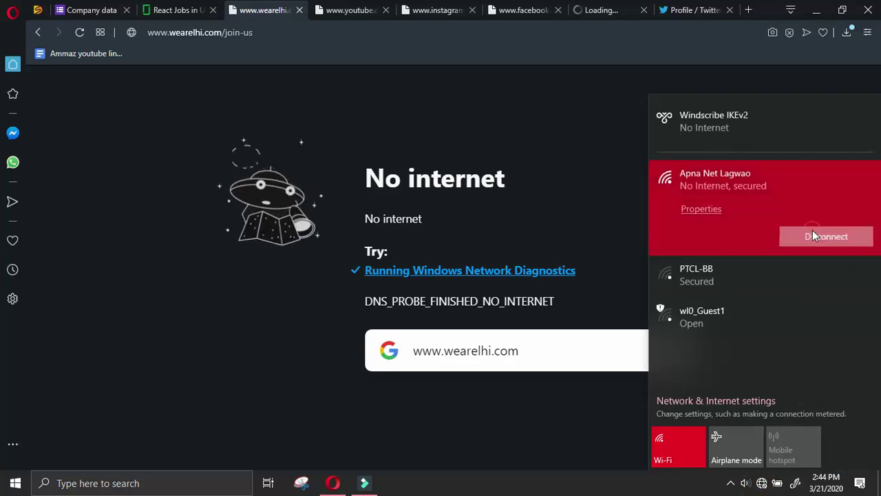
pyautogui.click(816, 237)
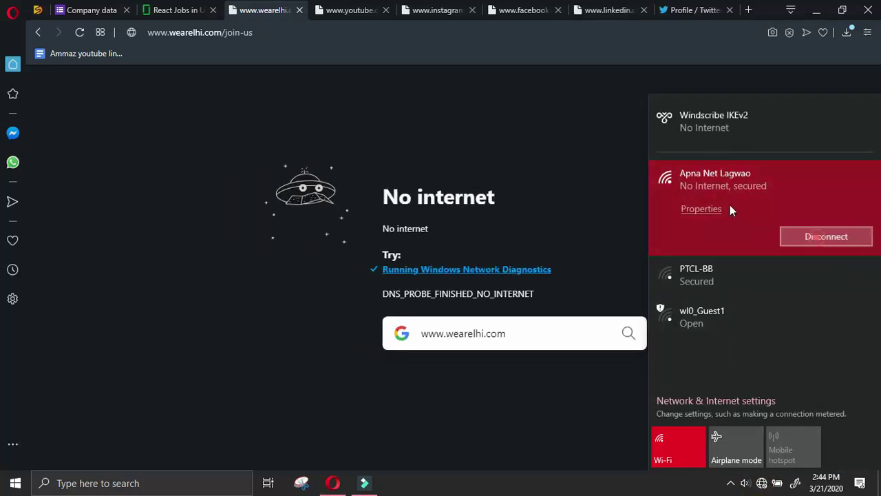
pyautogui.click(600, 145)
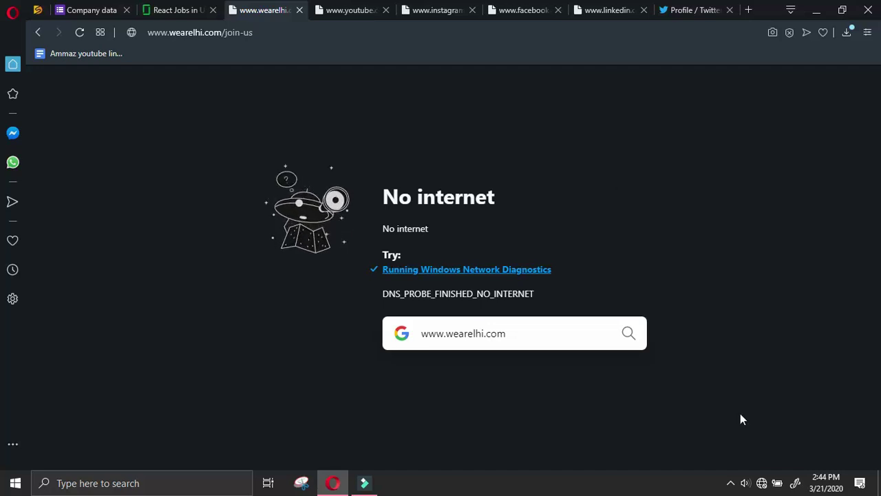
pyautogui.click(761, 482)
pyautogui.click(729, 183)
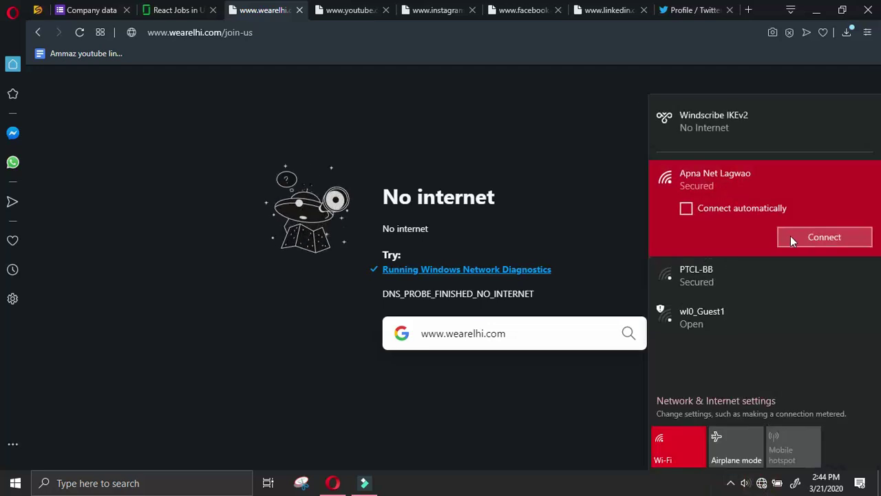
pyautogui.click(787, 235)
pyautogui.click(622, 143)
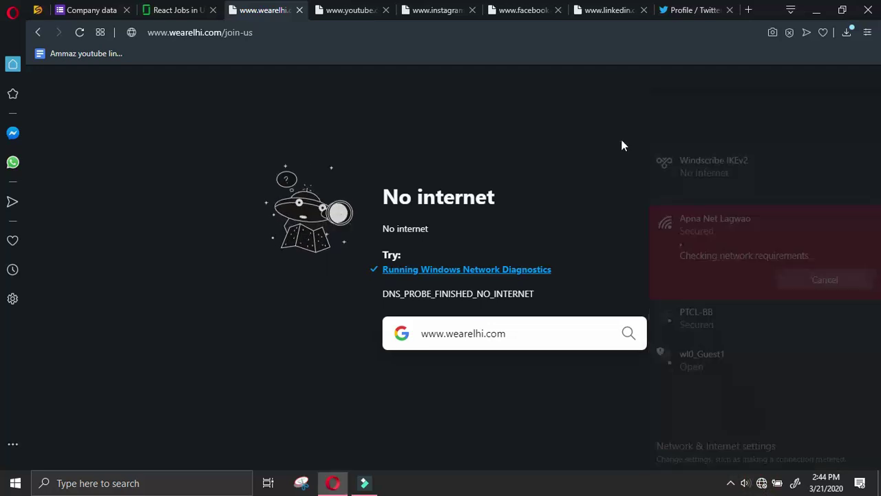
# Pause the screen recording from the system tray and bring the browser back to the front
pyautogui.click(733, 485)
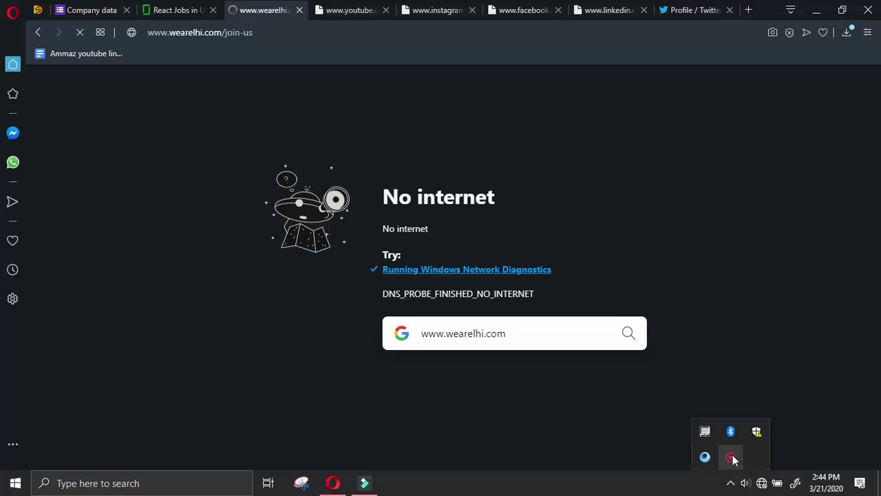
pyautogui.rightClick(731, 457)
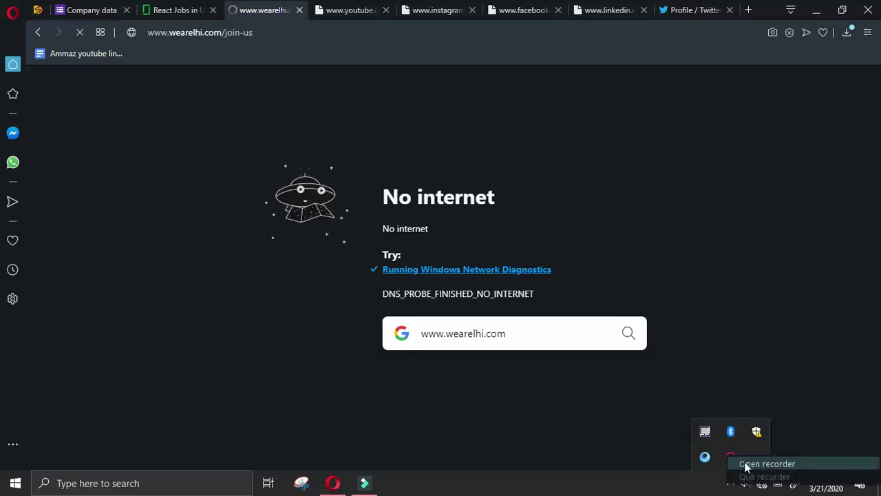
pyautogui.click(743, 464)
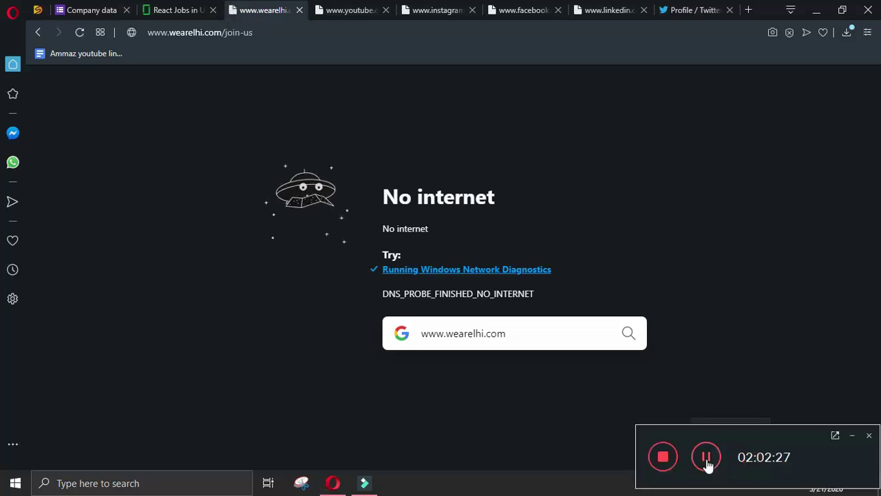
pyautogui.click(707, 458)
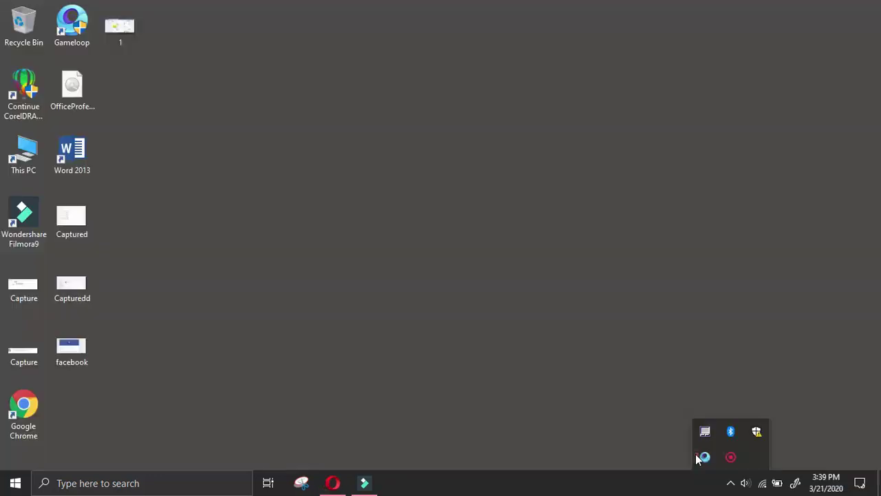
pyautogui.click(333, 483)
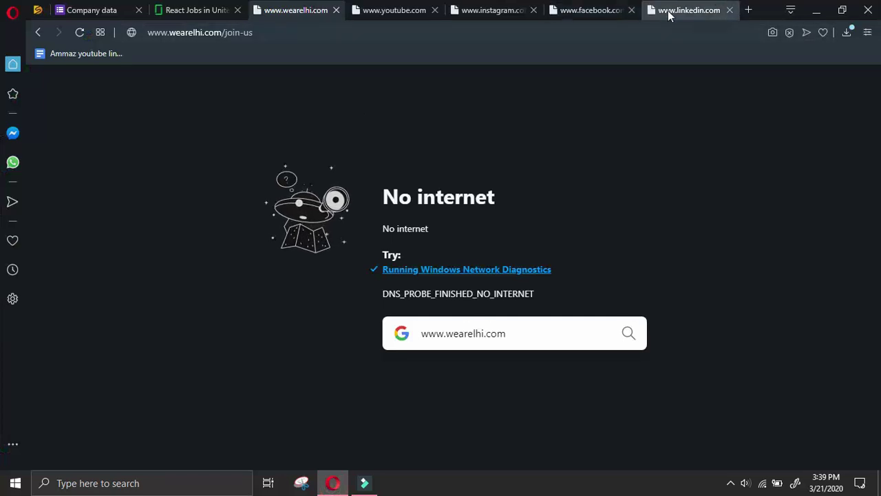
# Close the Facebook, Instagram and YouTube tabs and reload LHi's Join Us page
pyautogui.click(630, 10)
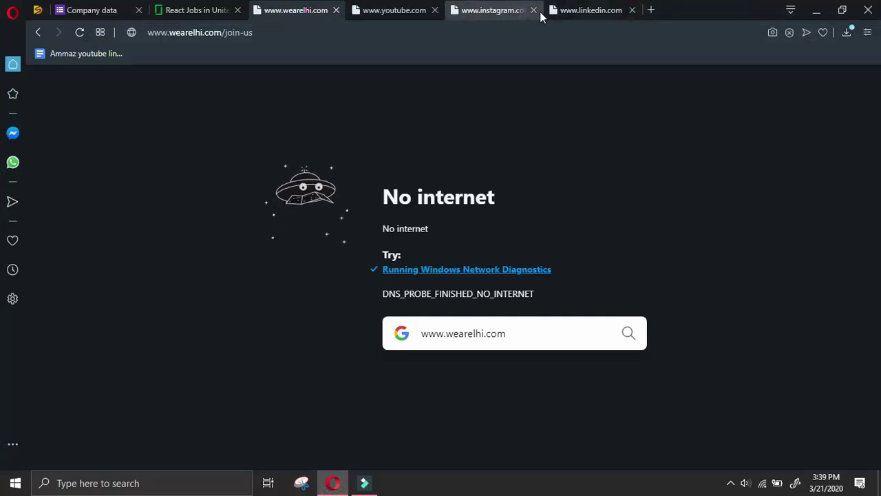
pyautogui.click(534, 10)
pyautogui.click(407, 15)
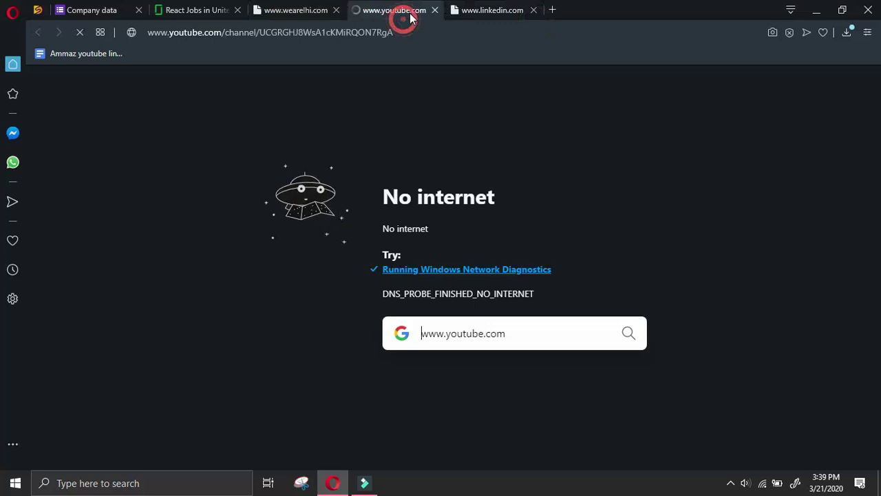
pyautogui.click(286, 15)
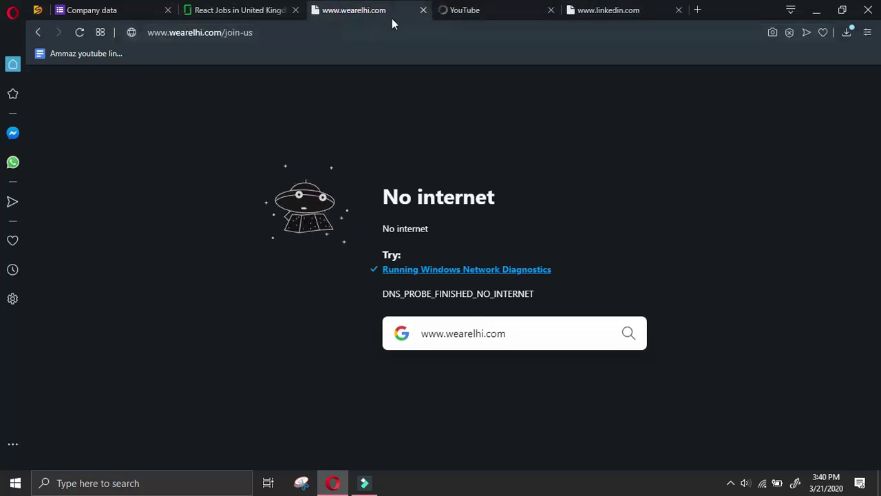
pyautogui.click(550, 9)
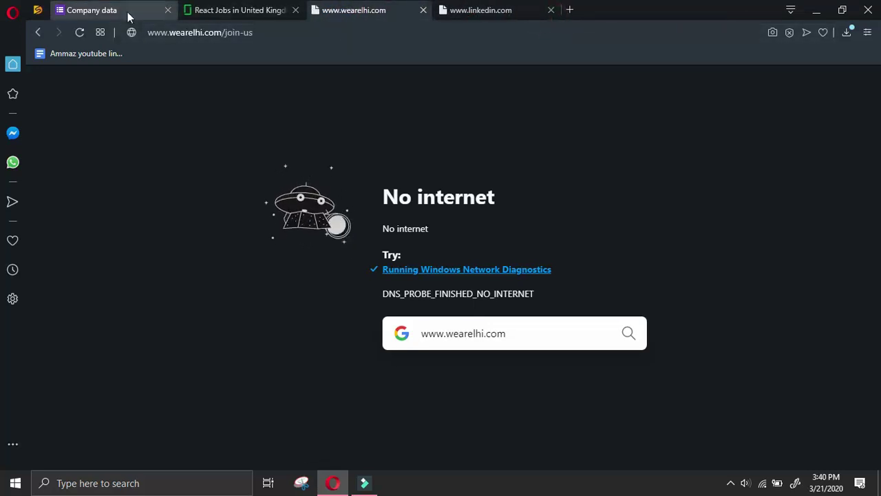
pyautogui.click(80, 32)
# Reload LHi Group Ltd.'s LinkedIn page and open its People list
pyautogui.click(447, 8)
pyautogui.click(80, 32)
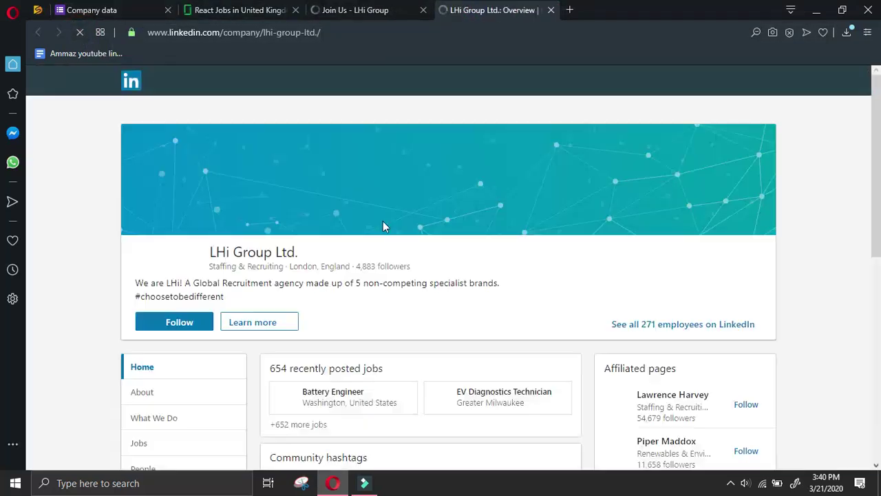
pyautogui.scroll(-2, 383, 221)
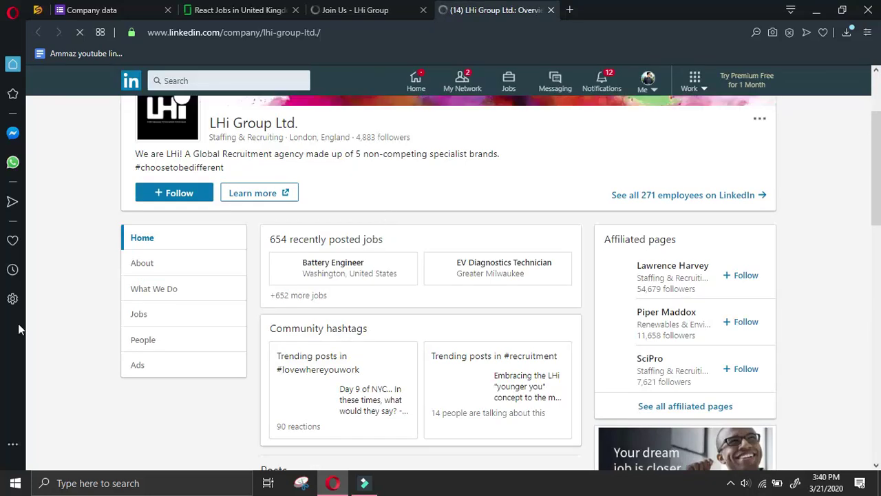
pyautogui.click(179, 346)
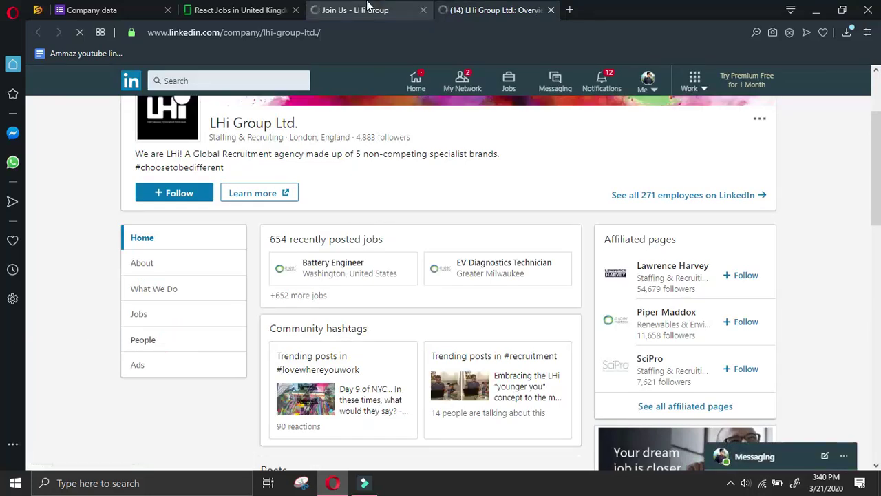
# Check the Company data form, then scroll the LinkedIn People page to the location figures
pyautogui.click(363, 11)
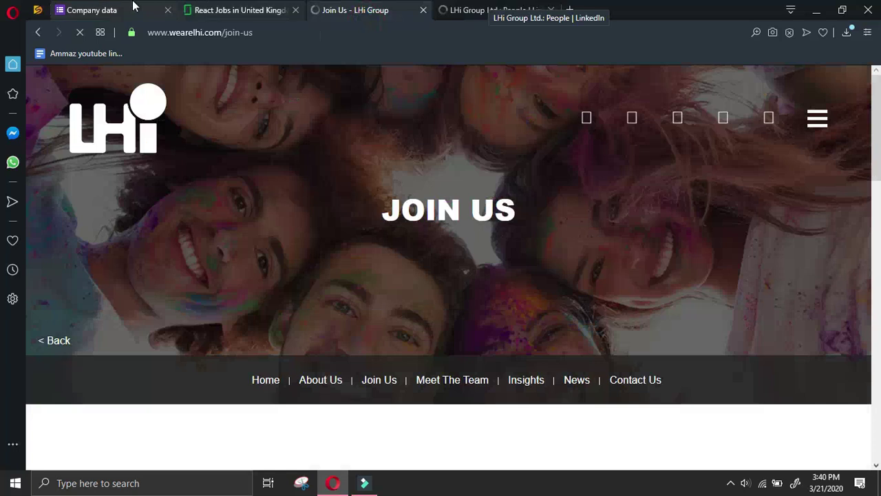
pyautogui.click(117, 10)
pyautogui.scroll(-7, 379, 230)
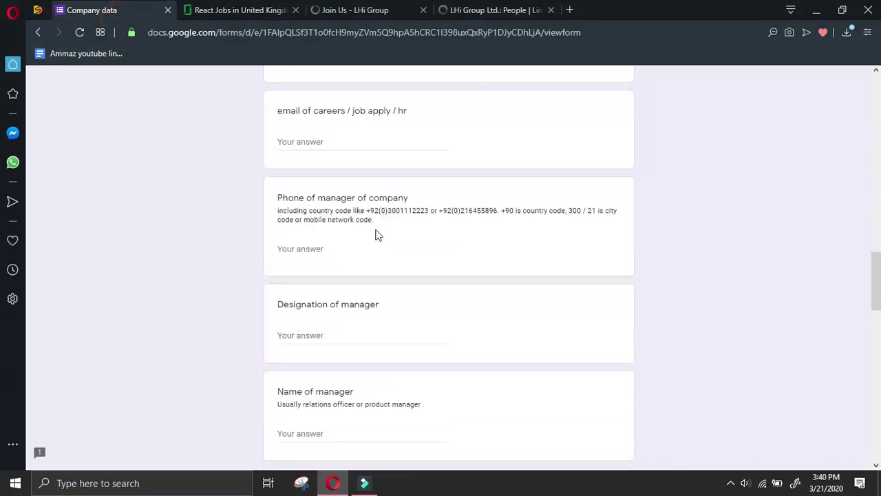
pyautogui.click(492, 9)
pyautogui.scroll(-3, 350, 374)
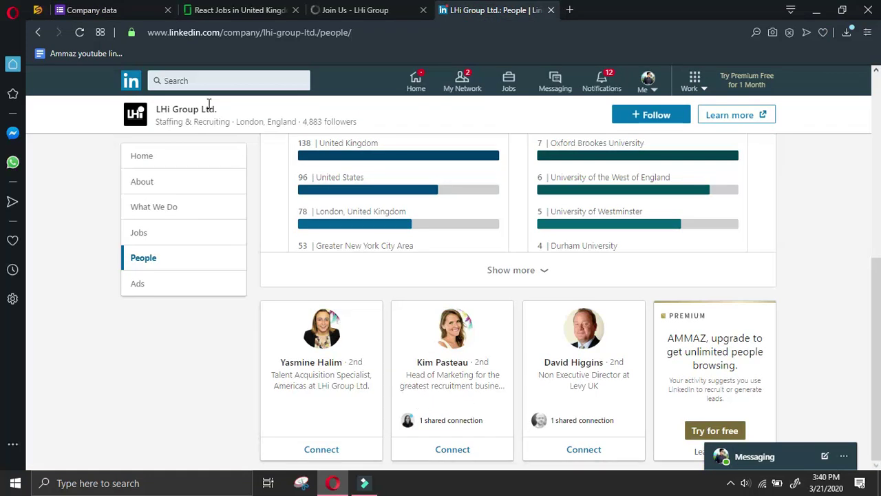
# Search Google in a new tab for 'manager at' plus the copied company name and 'li kedin'
pyautogui.tripleClick(231, 109)
pyautogui.hotkey('ctrl', 'c')
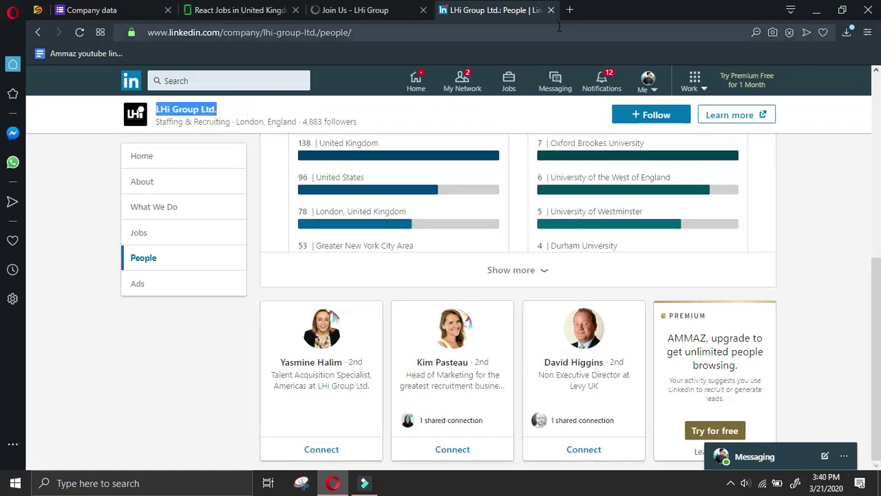
pyautogui.click(570, 10)
pyautogui.write('manager')
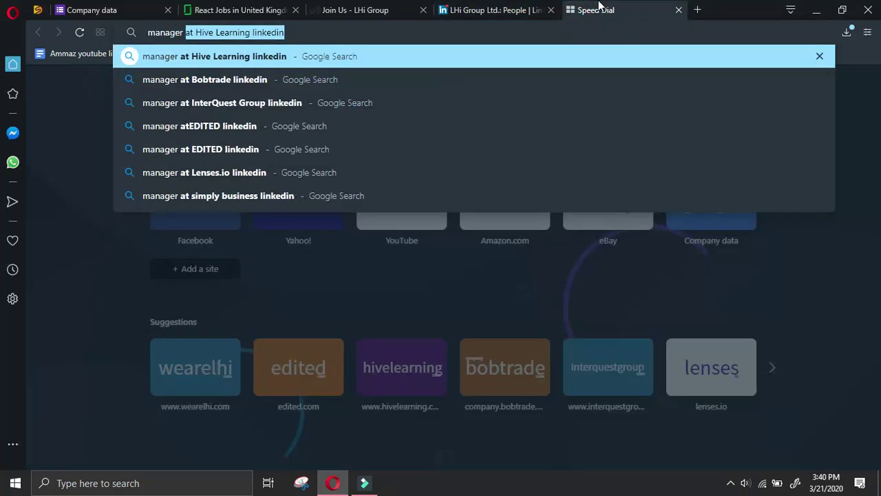
pyautogui.write(' at')
pyautogui.hotkey('ctrl', 'v')
pyautogui.write('li kedin')
pyautogui.press('Return')
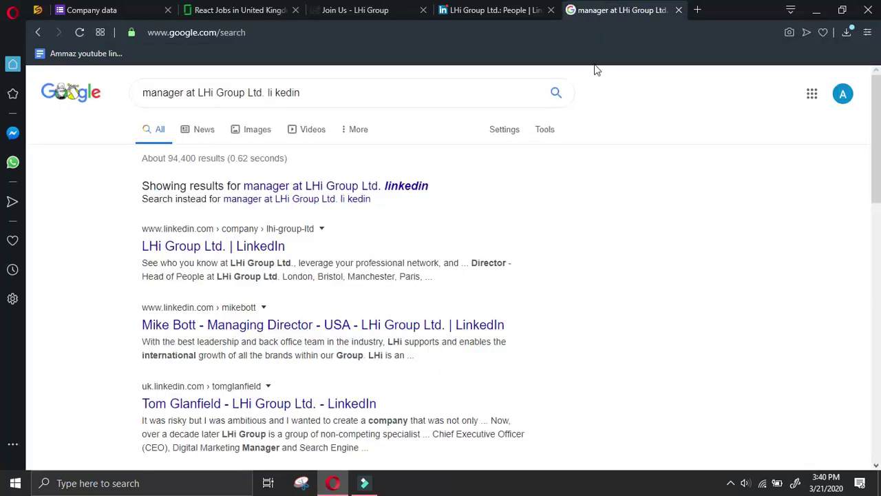
# Accept the 'linkedin' spelling correction and open the LHi Group director's LinkedIn profile
pyautogui.click(404, 189)
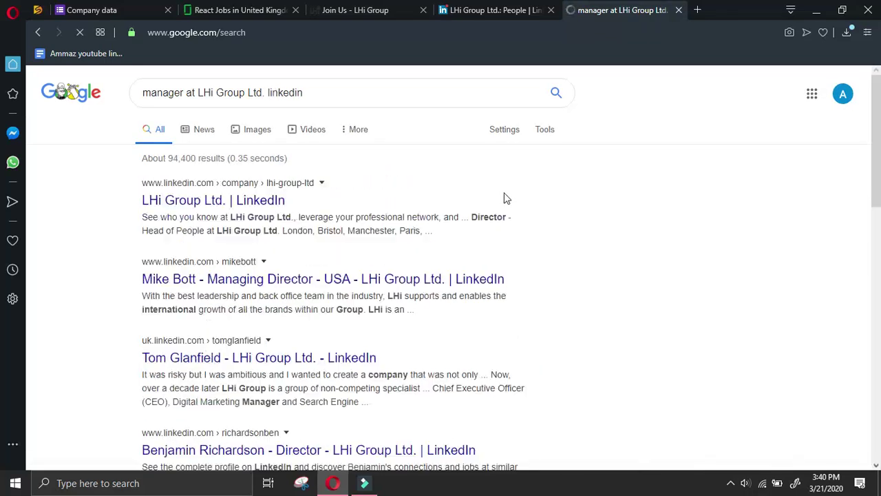
pyautogui.scroll(-4, 662, 275)
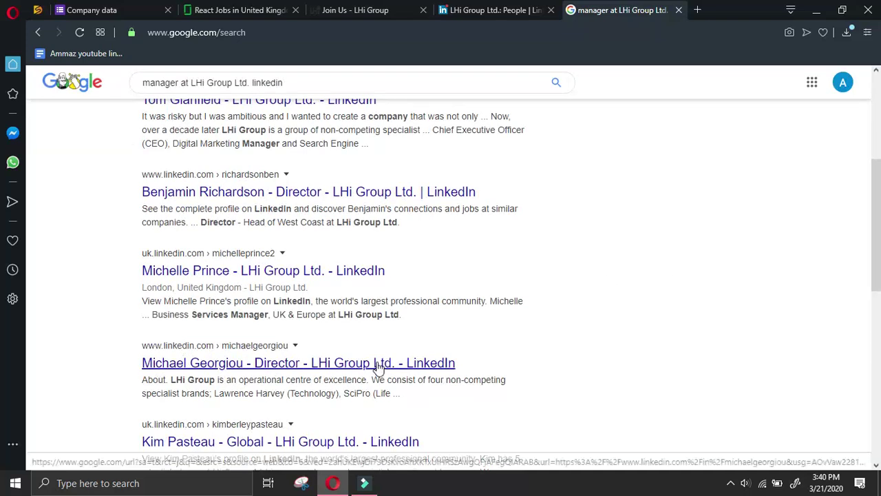
pyautogui.click(378, 365)
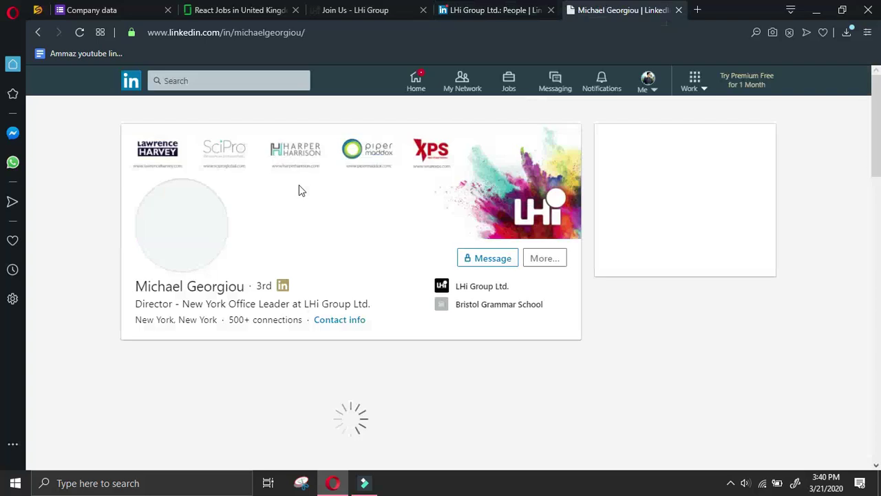
# Send the LHi Group director a LinkedIn connection invitation without a personal note
pyautogui.click(110, 10)
pyautogui.scroll(-1, 314, 289)
pyautogui.click(619, 10)
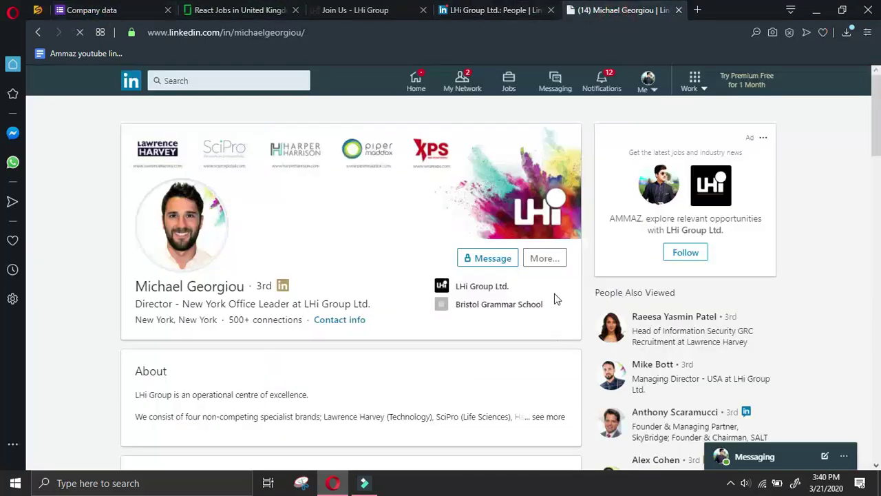
pyautogui.click(545, 262)
pyautogui.click(561, 355)
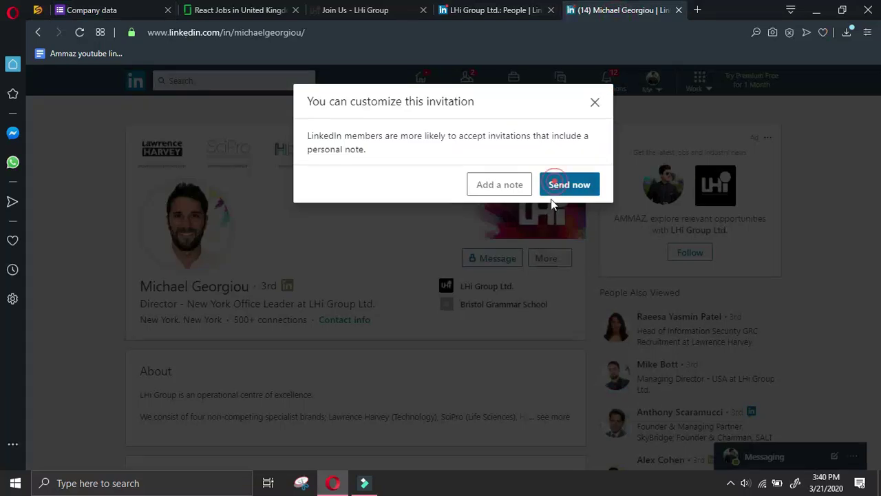
pyautogui.press('Return')
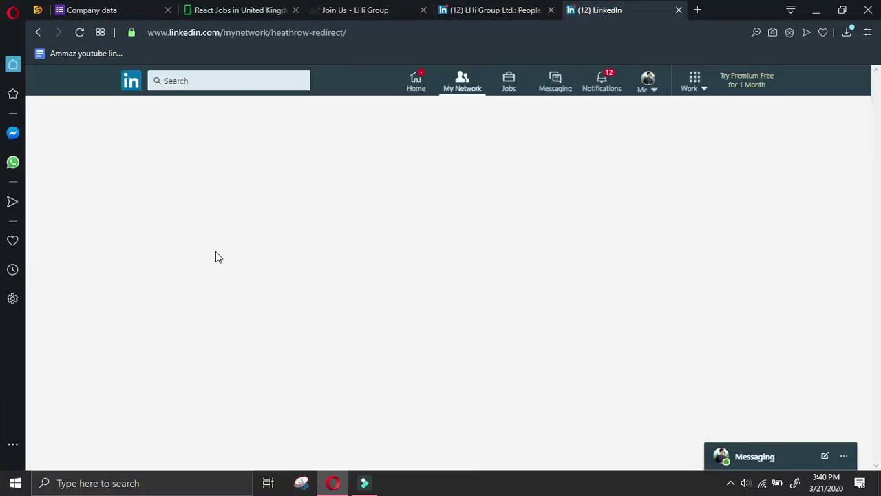
# Copy the director's name from his profile and return to the Company data form
pyautogui.click(328, 135)
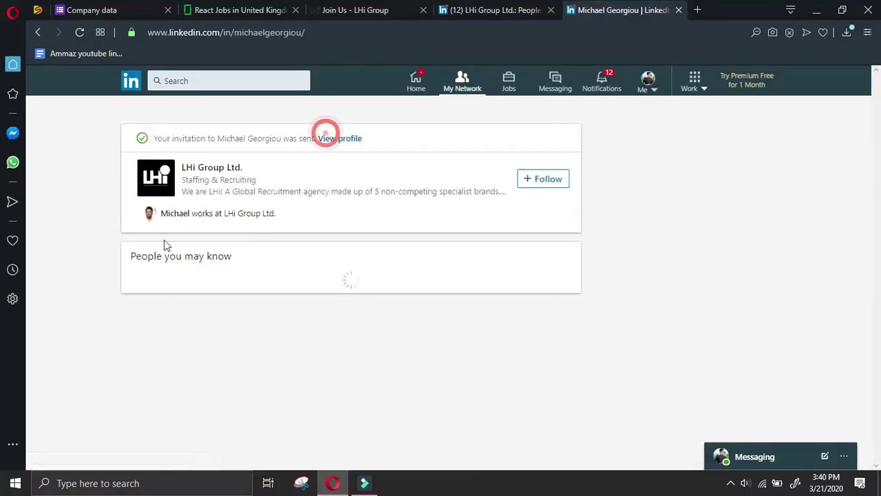
pyautogui.moveTo(135, 288); pyautogui.dragTo(242, 284)
pyautogui.hotkey('ctrl', 'c')
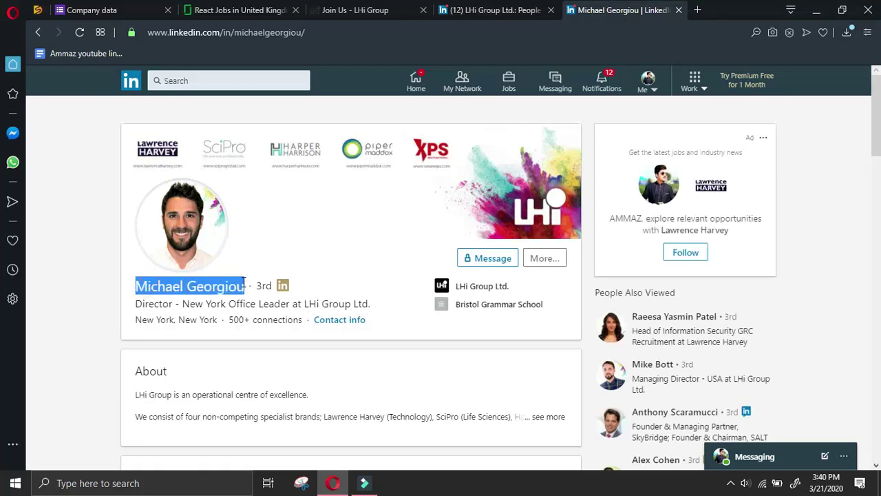
pyautogui.click(85, 11)
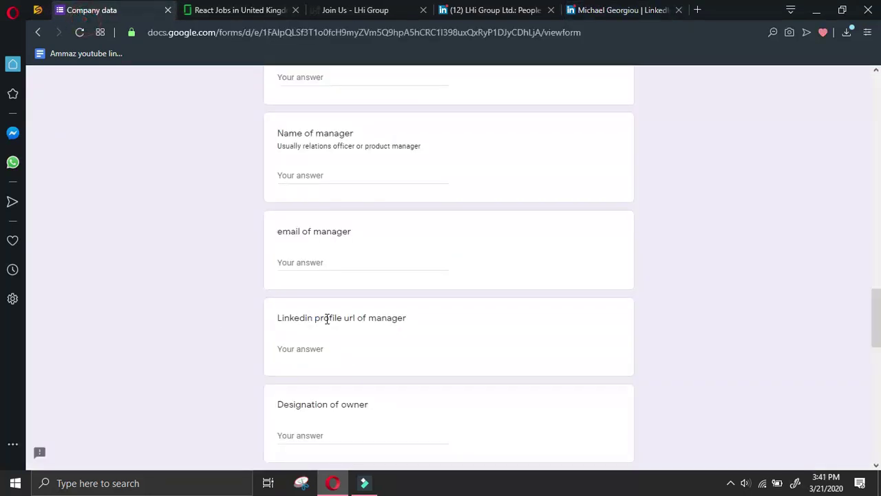
# Paste the director's name into the Name of owner answer
pyautogui.scroll(-4, 317, 386)
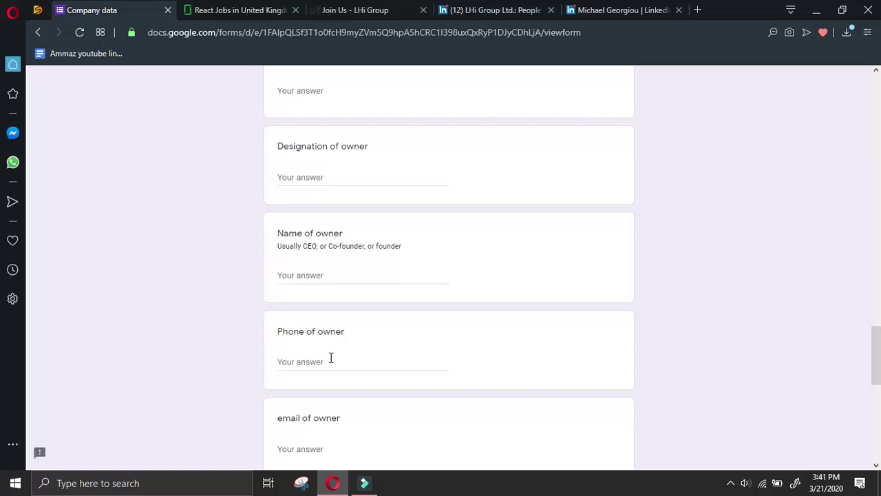
pyautogui.click(338, 275)
pyautogui.hotkey('ctrl', 'v')
pyautogui.click(345, 180)
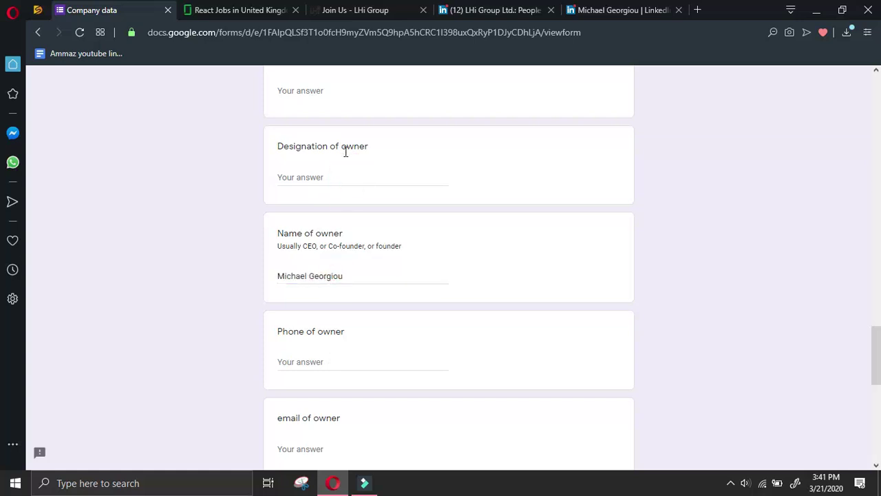
# Copy the director's LinkedIn profile URL through the profile's Share option
pyautogui.click(623, 8)
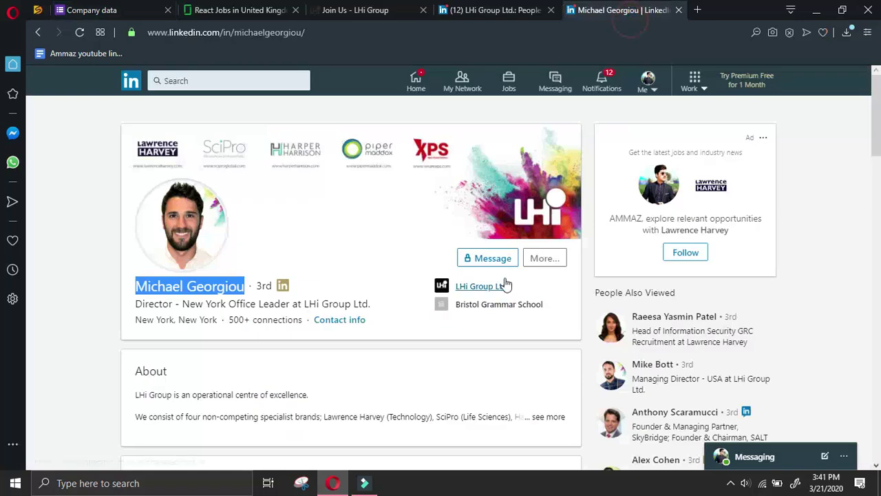
pyautogui.click(549, 258)
pyautogui.click(576, 286)
pyautogui.hotkey('ctrl', 'a')
pyautogui.hotkey('ctrl', 'c')
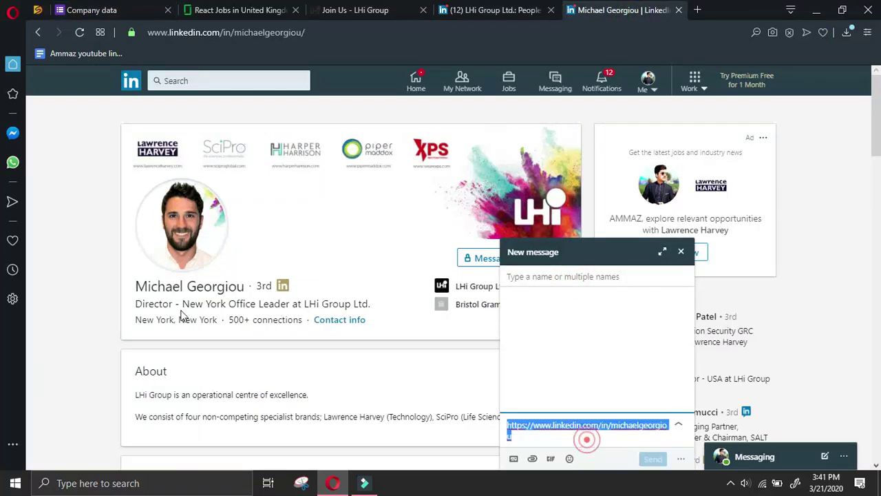
# Enter '-' for Phone of owner and paste the profile URL into the LinkedIn profile url of owner answer
pyautogui.click(113, 14)
pyautogui.click(313, 365)
pyautogui.write('-')
pyautogui.scroll(-2, 319, 365)
pyautogui.click(340, 404)
pyautogui.hotkey('ctrl', 'v')
# Review the filled form, then step back through the earlier LinkedIn pages
pyautogui.scroll(-2, 410, 324)
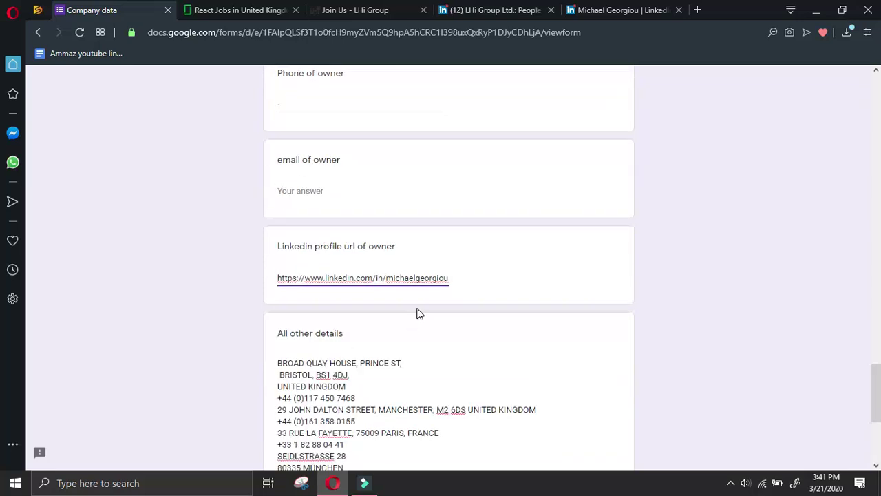
pyautogui.scroll(-2, 419, 314)
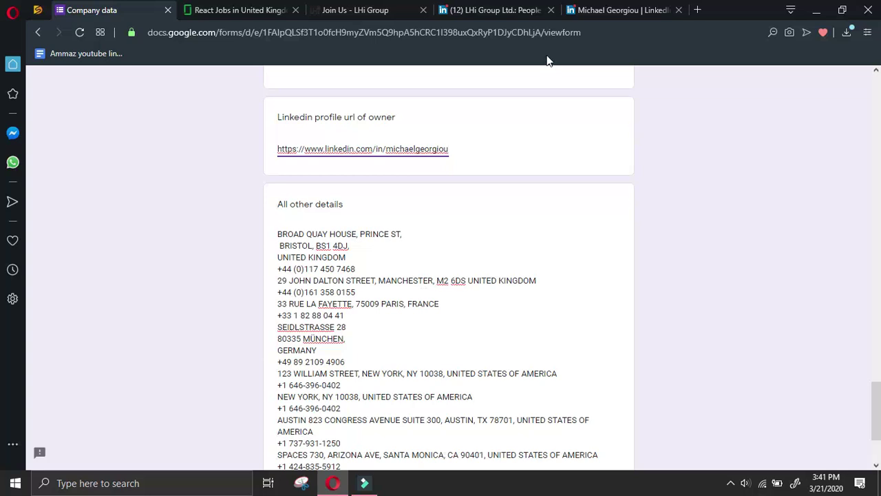
pyautogui.scroll(2, 476, 180)
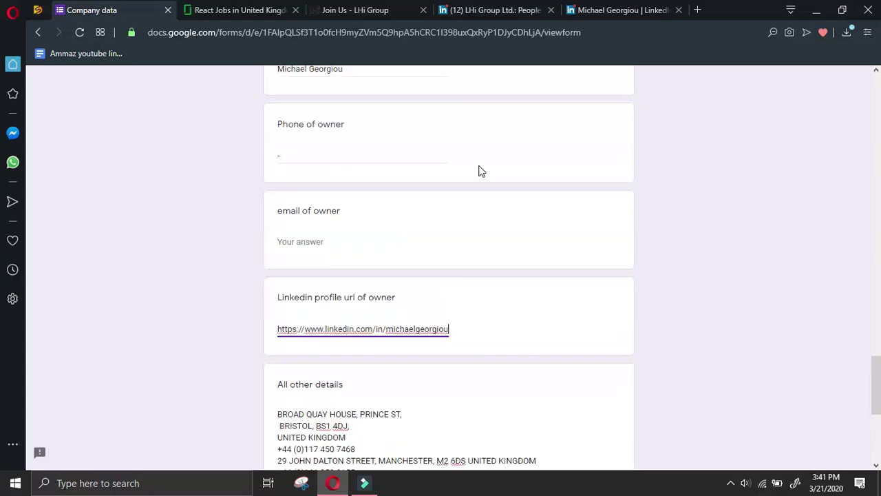
pyautogui.hotkey('ctrl', 'Tab')
pyautogui.click(36, 32)
pyautogui.click(36, 32)
# Return to the Google results and open another LHi Group director's LinkedIn profile
pyautogui.click(37, 32)
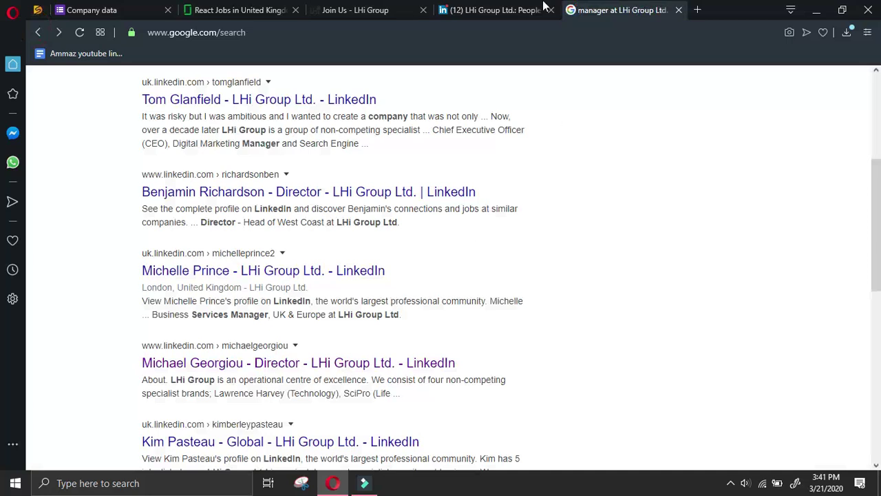
pyautogui.scroll(-2, 402, 265)
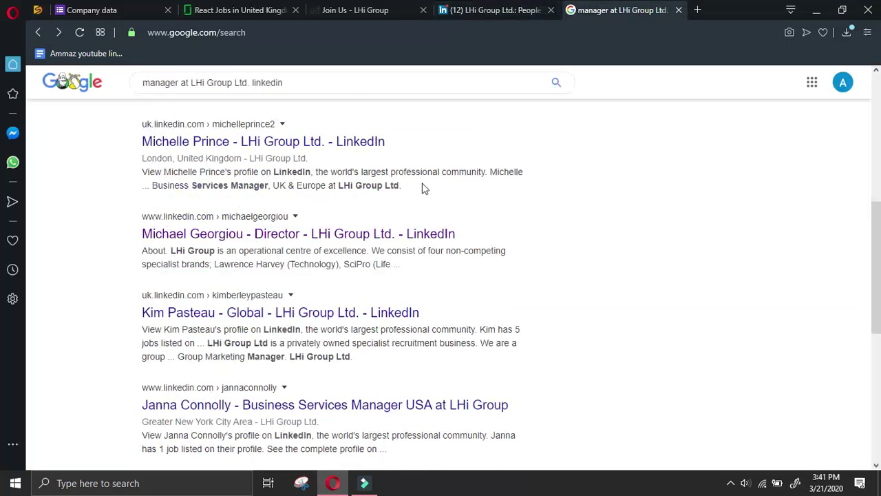
pyautogui.scroll(2, 403, 246)
pyautogui.scroll(-2, 403, 246)
pyautogui.scroll(3, 404, 248)
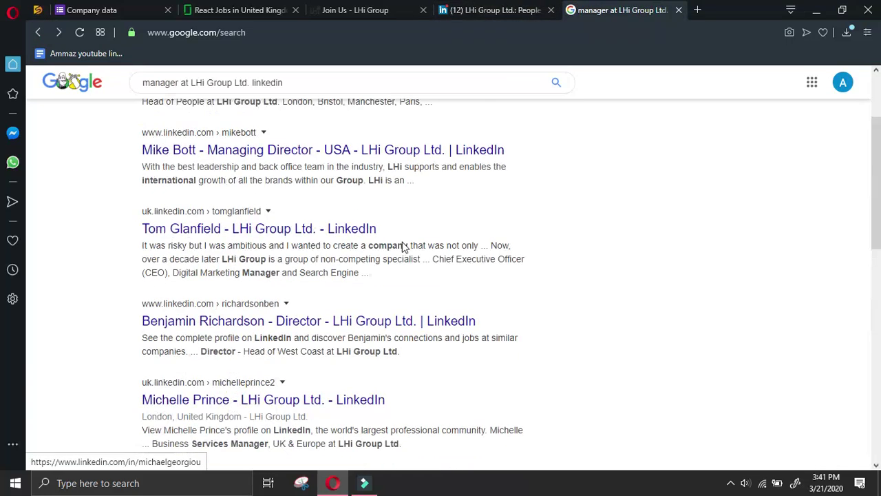
pyautogui.click(396, 328)
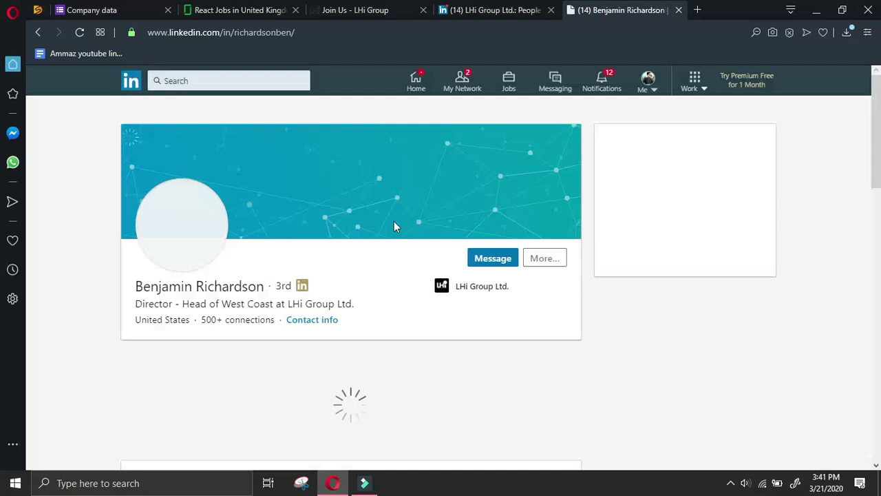
# Send this director a connection invitation without a personal note
pyautogui.scroll(-5, 403, 250)
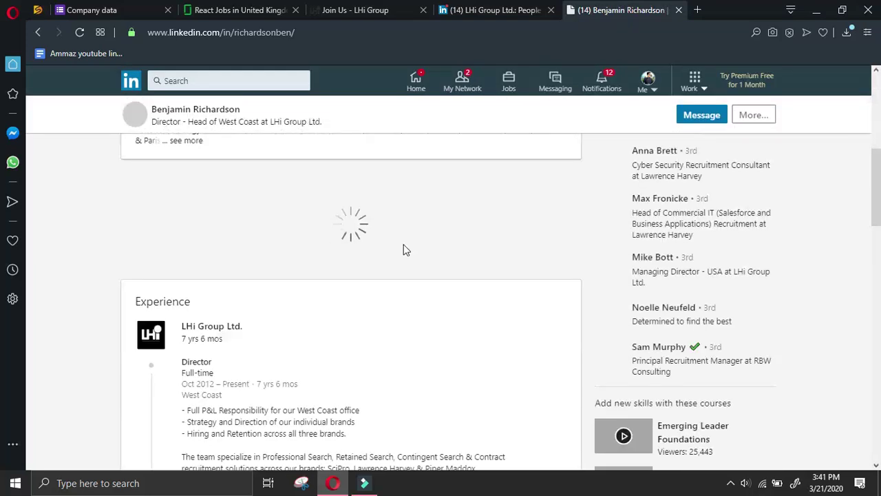
pyautogui.scroll(6, 403, 250)
pyautogui.click(486, 254)
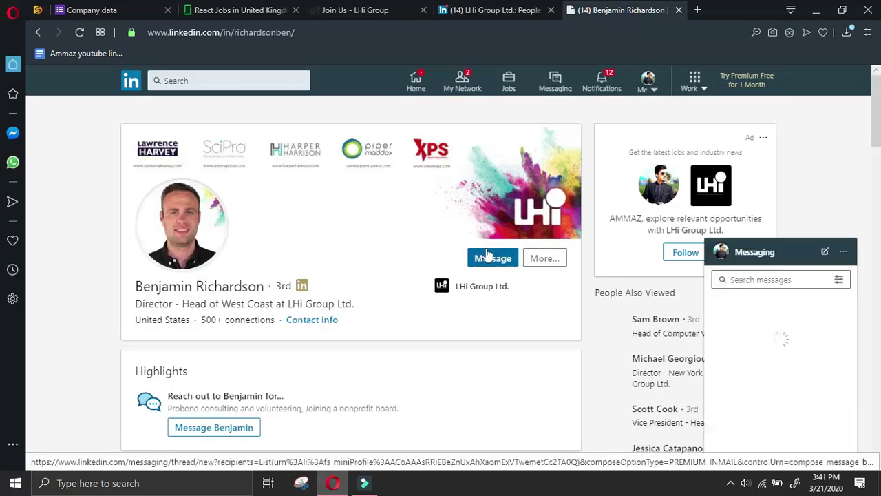
pyautogui.click(536, 258)
pyautogui.click(560, 352)
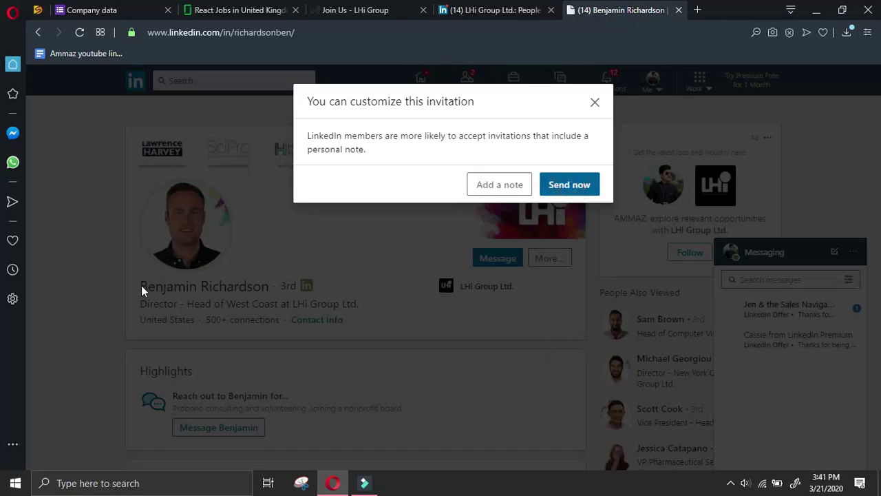
pyautogui.click(569, 184)
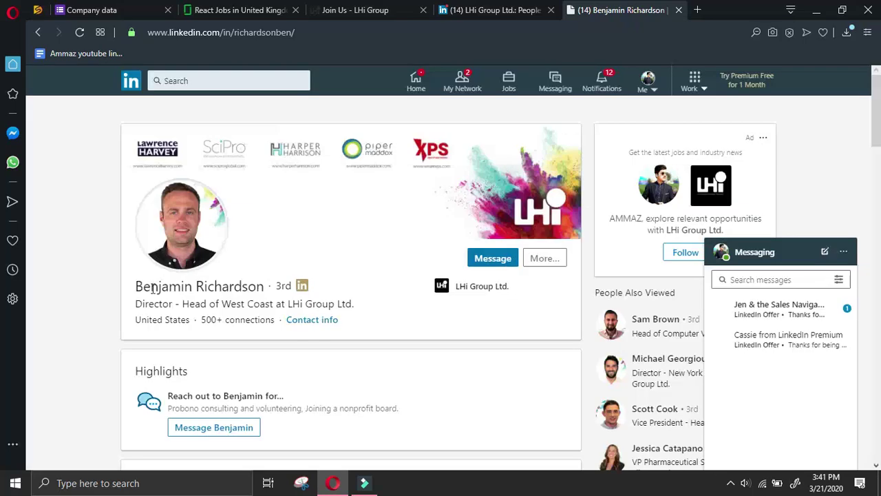
# Copy the invited director's full name from his profile and return to the Company data form
pyautogui.moveTo(135, 285); pyautogui.dragTo(269, 286)
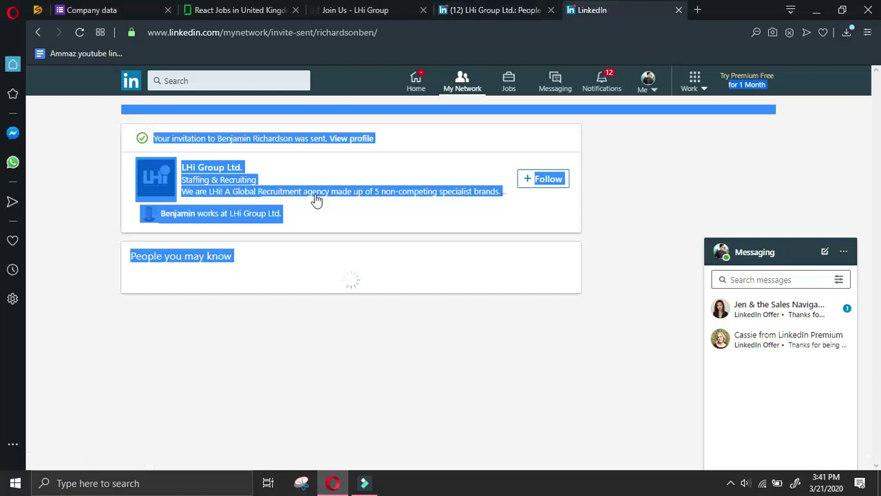
pyautogui.click(416, 141)
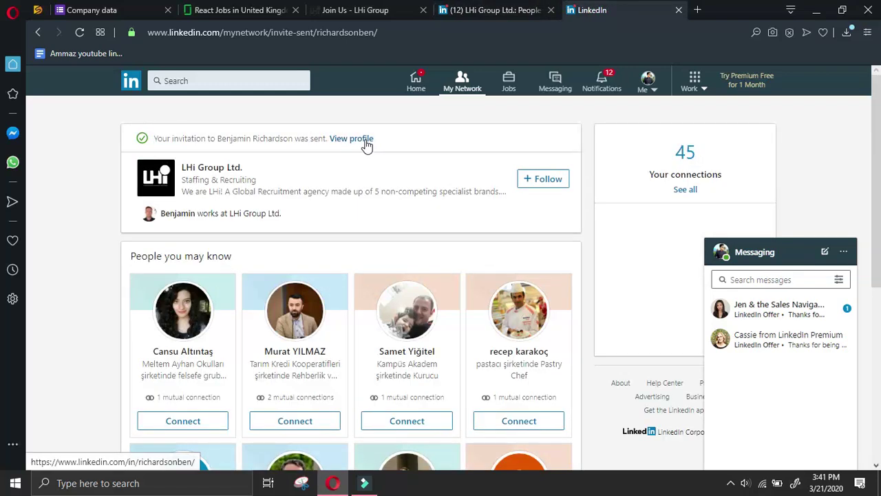
pyautogui.click(364, 138)
pyautogui.moveTo(137, 285); pyautogui.dragTo(261, 279)
pyautogui.hotkey('ctrl', 'c')
pyautogui.click(92, 9)
pyautogui.scroll(-2, 295, 351)
pyautogui.scroll(5, 296, 347)
# Replace the Name of owner answer with the new director's pasted name
pyautogui.scroll(-2, 323, 310)
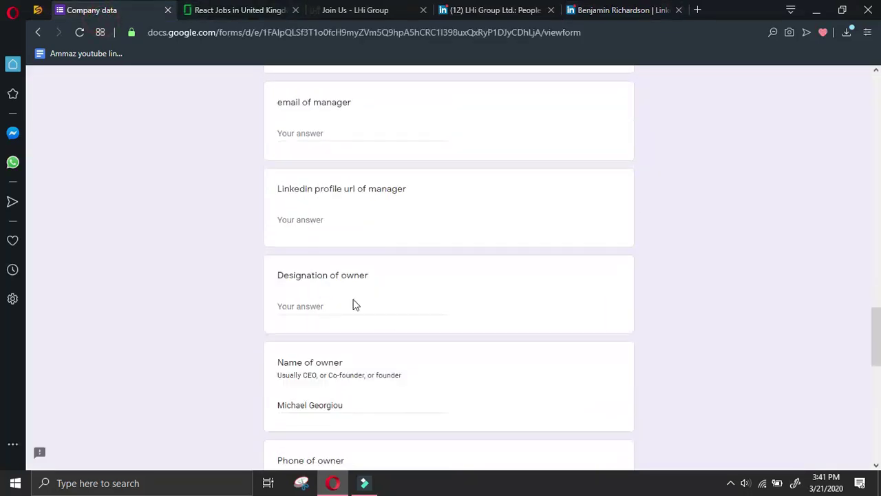
pyautogui.scroll(-2, 334, 343)
pyautogui.click(367, 276)
pyautogui.hotkey('ctrl', 'a')
pyautogui.hotkey('ctrl', 'v')
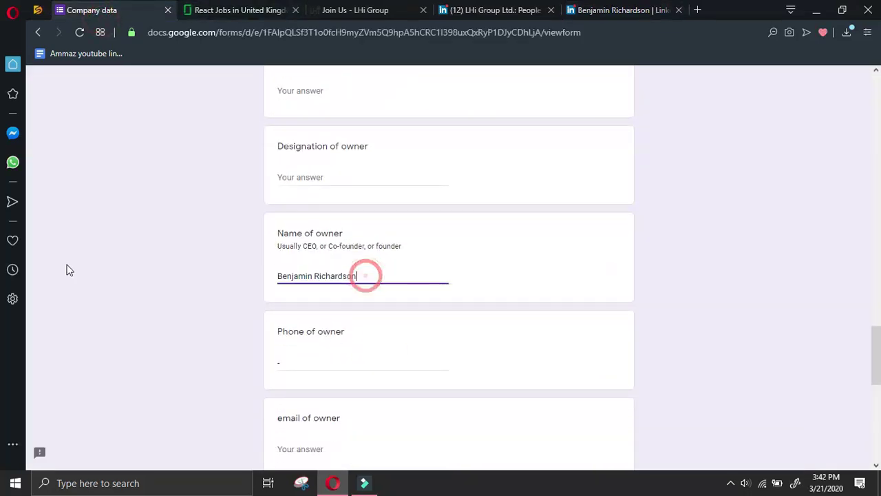
pyautogui.click(338, 174)
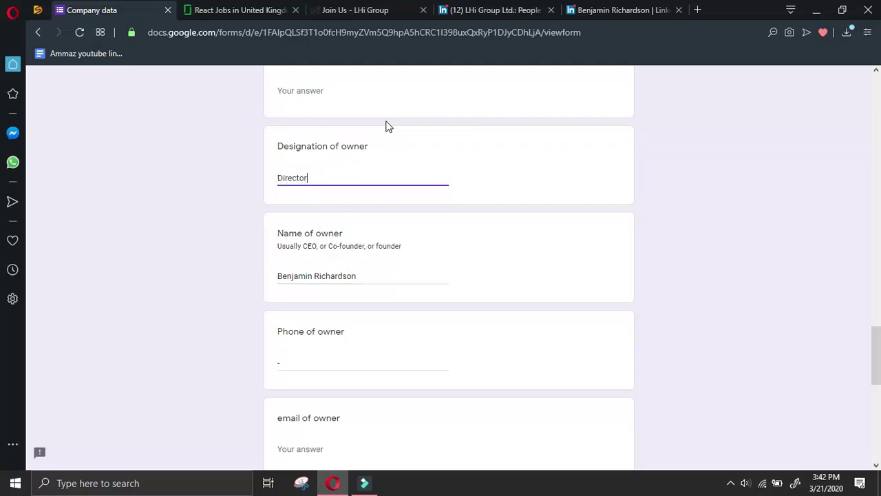
# Copy the director's profile URL from a LinkedIn Share via message draft
pyautogui.click(696, 9)
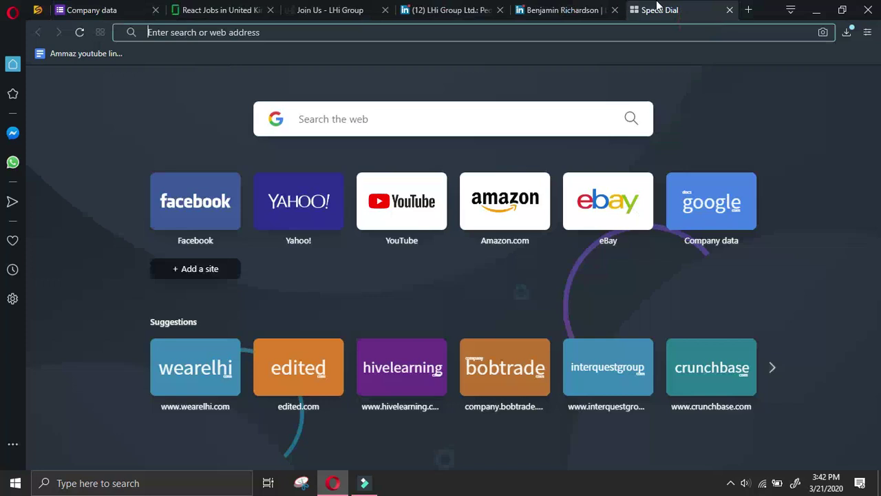
pyautogui.click(571, 9)
pyautogui.click(657, 10)
pyautogui.click(730, 10)
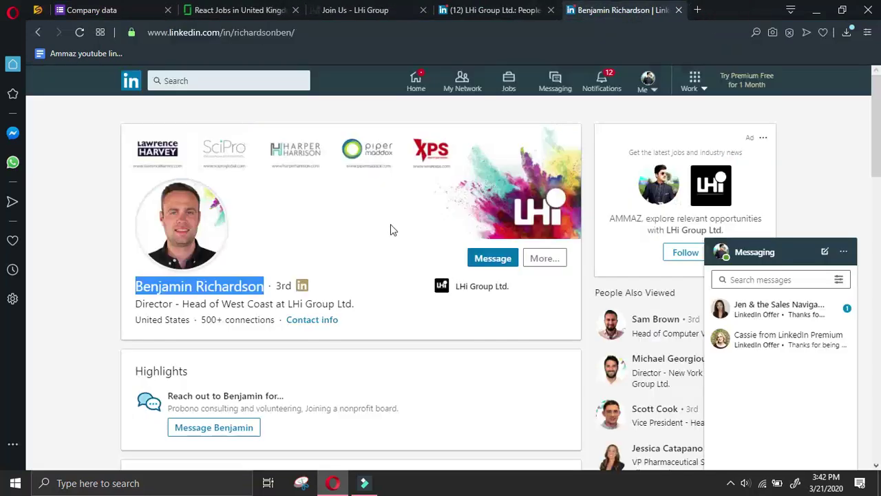
pyautogui.click(557, 258)
pyautogui.click(555, 286)
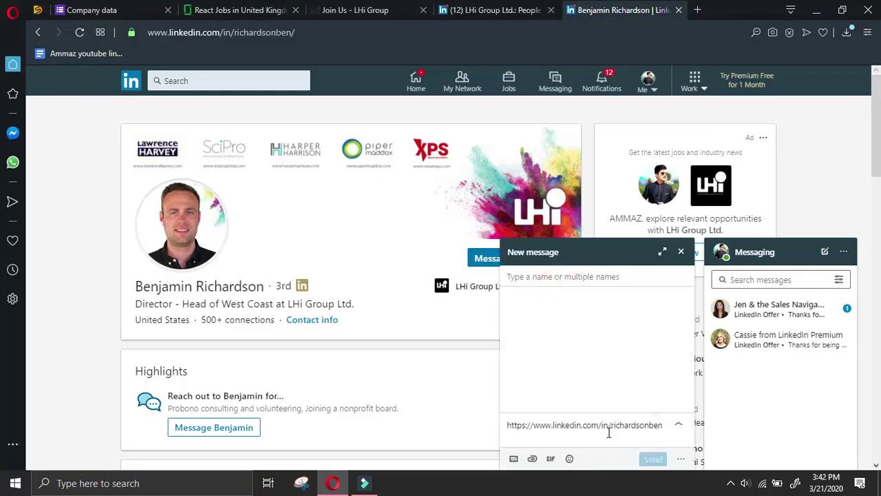
pyautogui.moveTo(666, 424); pyautogui.dragTo(468, 421)
pyautogui.hotkey('ctrl', 'c')
# Replace the old URL in the LinkedIn profile url of owner answer with the director's URL
pyautogui.click(91, 10)
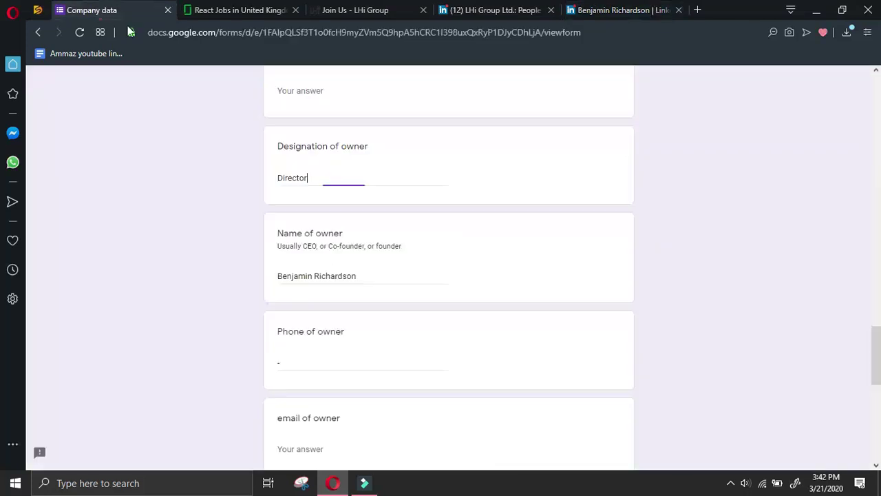
pyautogui.scroll(-2, 327, 390)
pyautogui.tripleClick(450, 407)
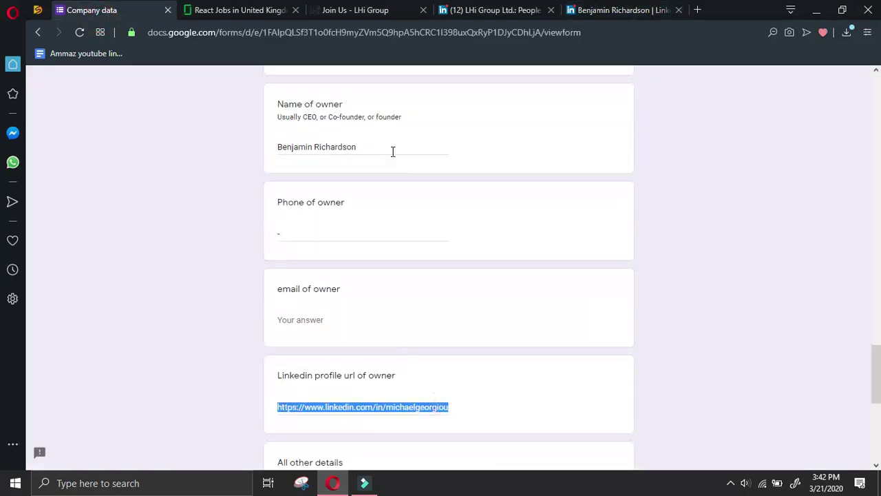
pyautogui.click(606, 10)
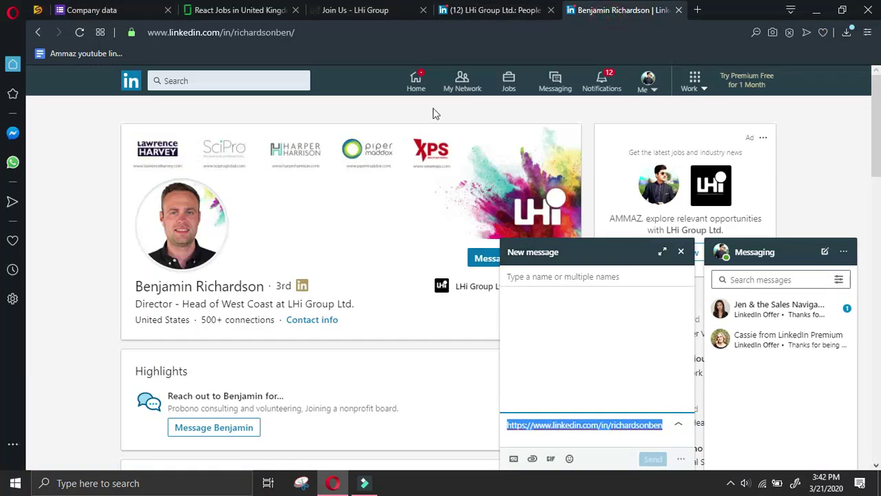
pyautogui.click(227, 10)
pyautogui.click(117, 13)
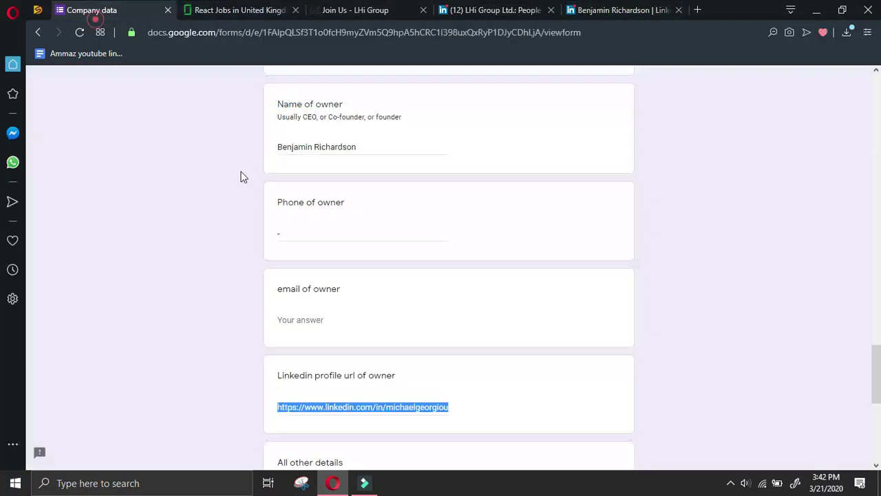
pyautogui.scroll(-1, 346, 289)
pyautogui.click(280, 277)
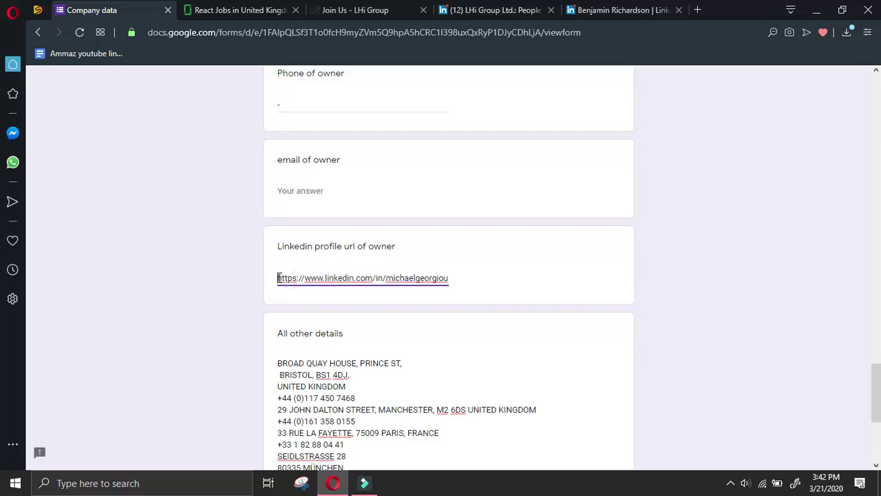
pyautogui.hotkey('ctrl', 'a')
pyautogui.hotkey('ctrl', 'v')
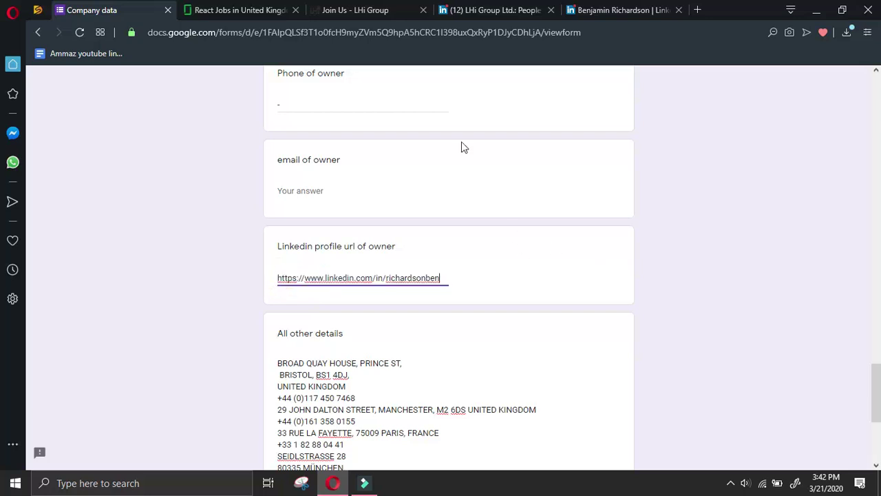
# Close the LinkedIn message draft and review the updated owner details in the form
pyautogui.click(539, 6)
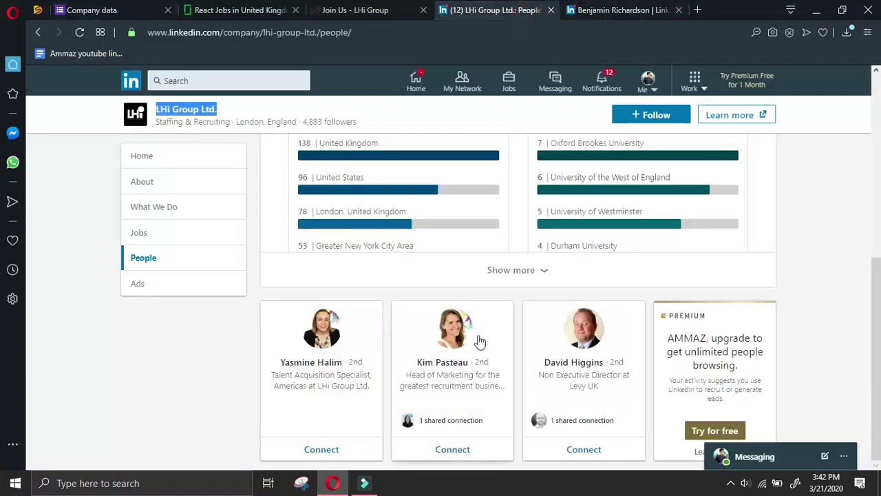
pyautogui.click(623, 7)
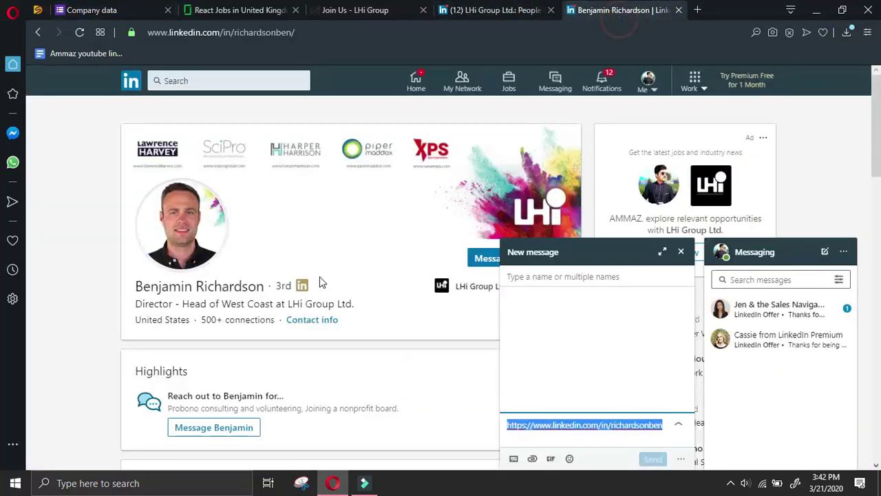
pyautogui.click(680, 251)
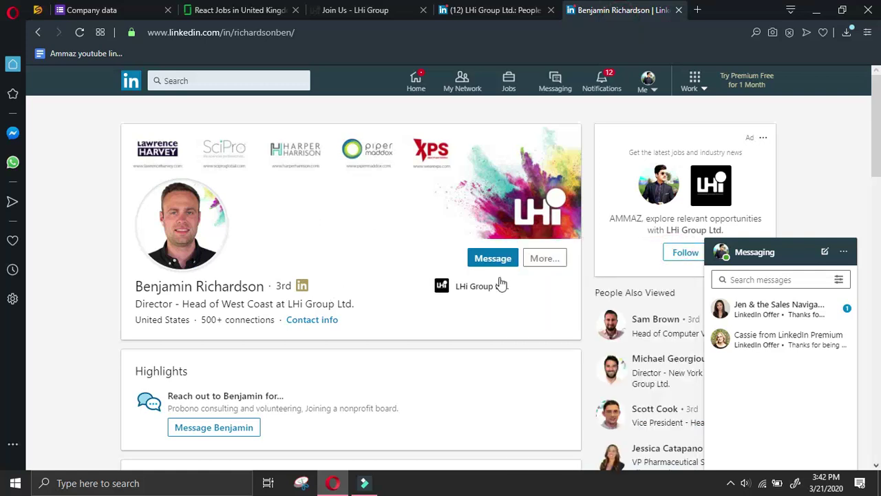
pyautogui.click(81, 9)
pyautogui.scroll(2, 173, 289)
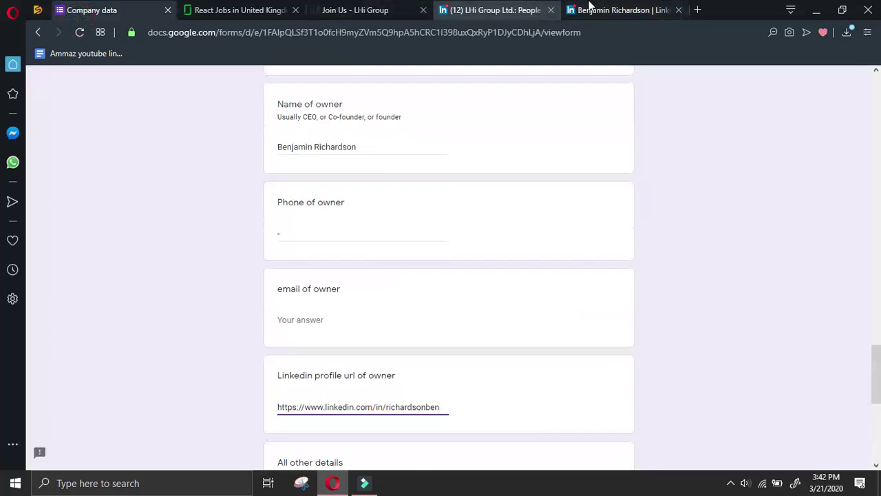
pyautogui.click(580, 8)
pyautogui.click(38, 33)
# Return to the Google results for 'manager at LHi Group Ltd. linkedin' and open page 2
pyautogui.click(39, 33)
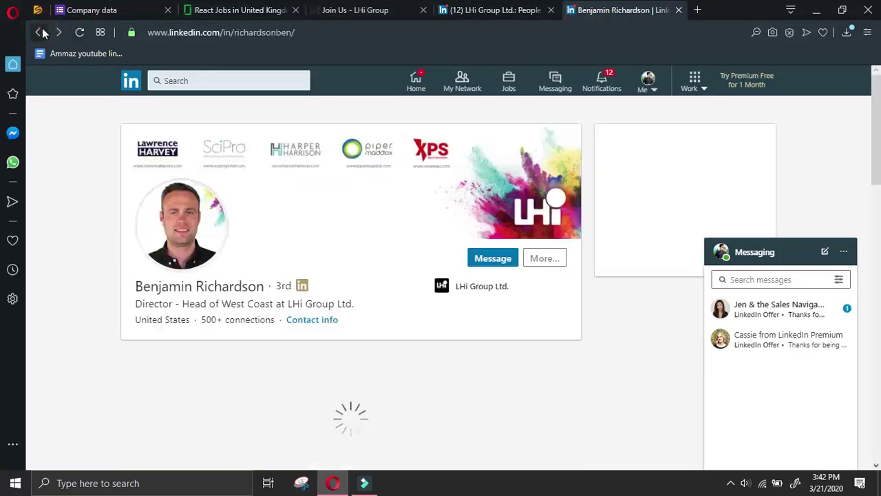
pyautogui.click(38, 32)
pyautogui.scroll(2, 472, 214)
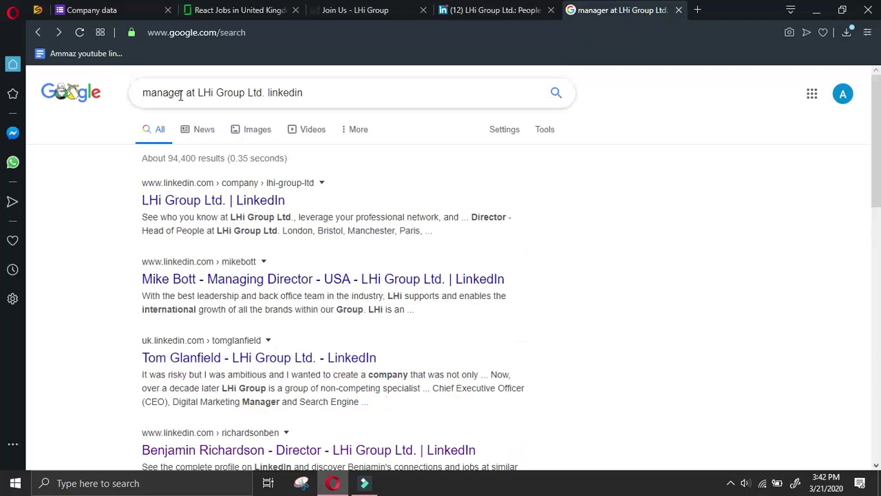
pyautogui.scroll(-8, 516, 298)
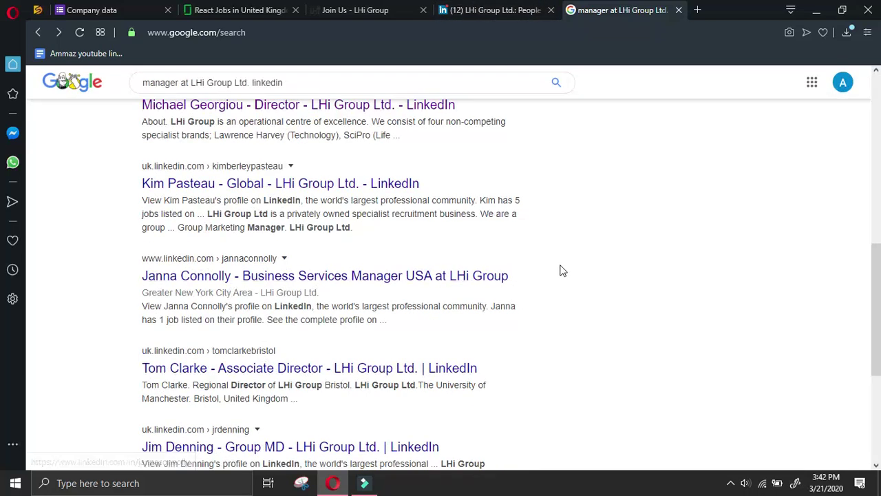
pyautogui.scroll(-2, 561, 270)
pyautogui.scroll(-2, 560, 270)
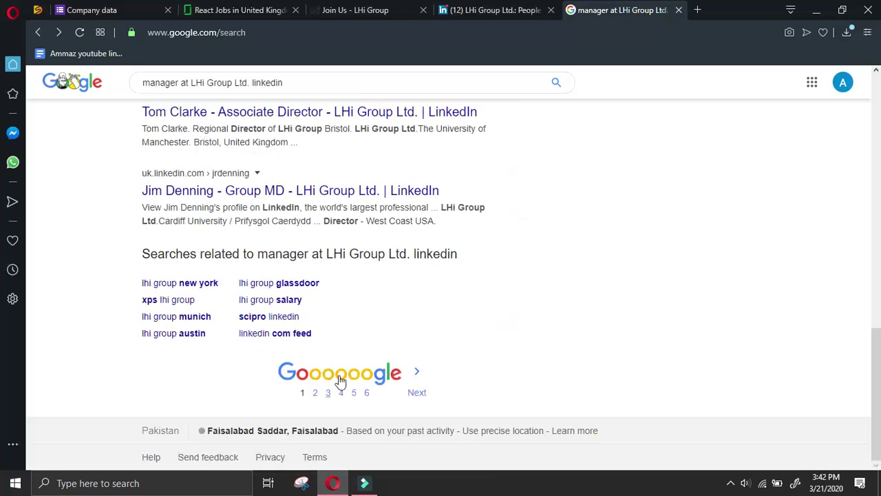
pyautogui.click(341, 389)
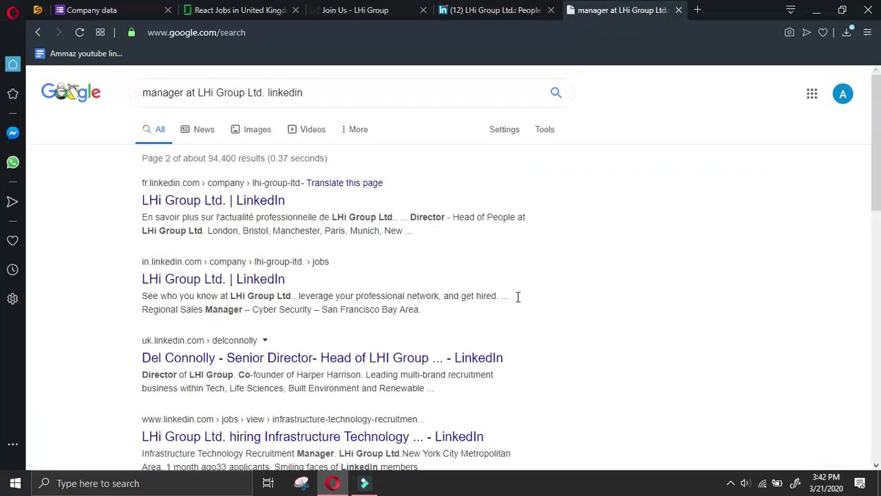
# Scroll through the page 2 profiles, then rerun the query from the search box
pyautogui.scroll(-2, 508, 302)
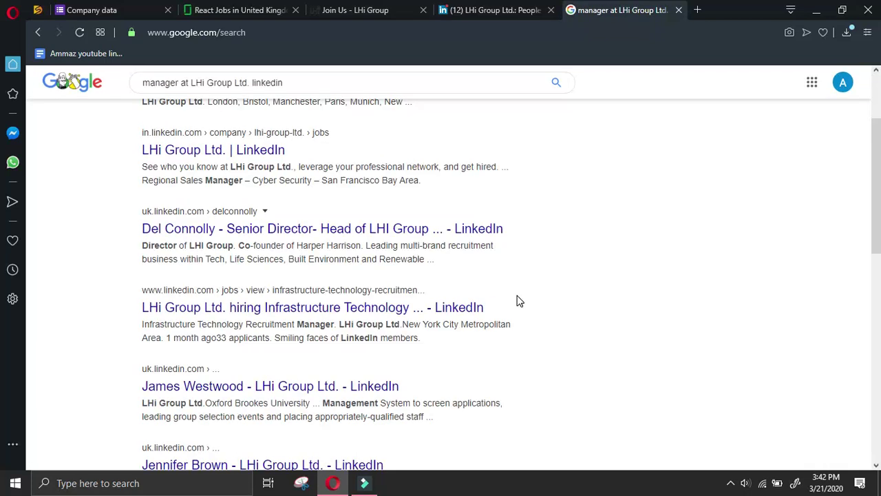
pyautogui.scroll(-6, 530, 293)
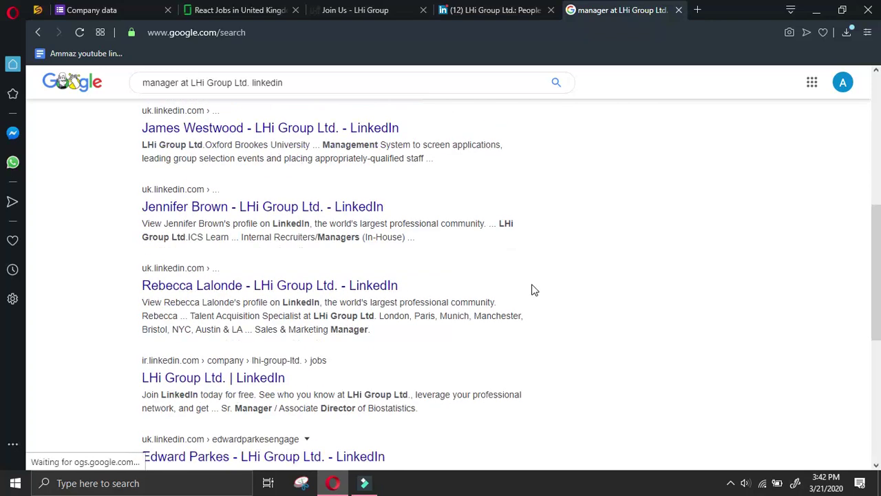
pyautogui.scroll(7, 535, 290)
pyautogui.scroll(-10, 536, 278)
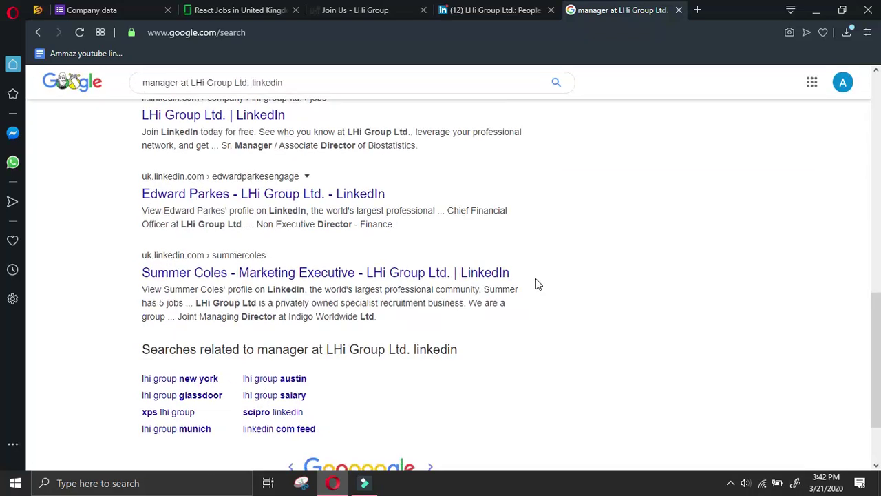
pyautogui.scroll(2, 537, 278)
pyautogui.scroll(6, 538, 283)
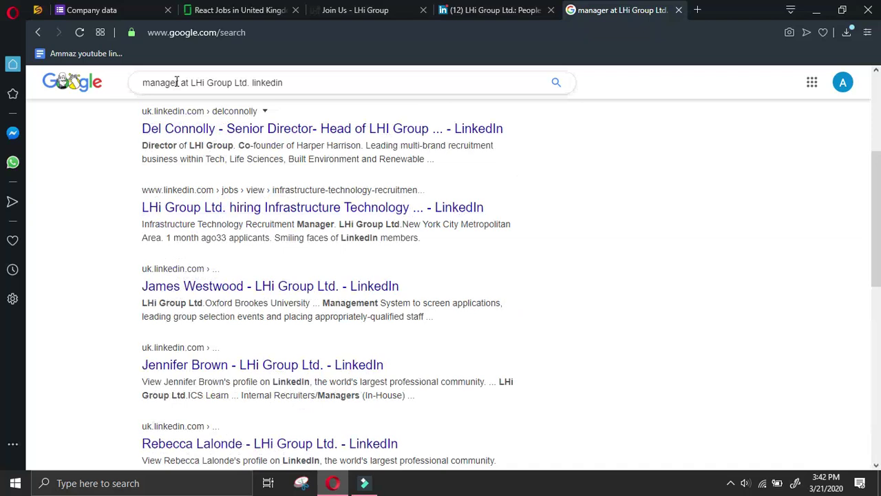
pyautogui.click(320, 83)
pyautogui.press('Return')
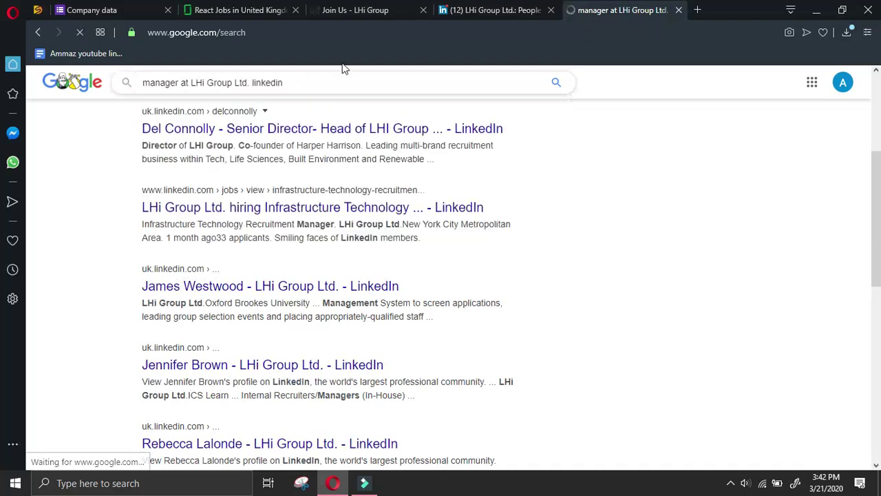
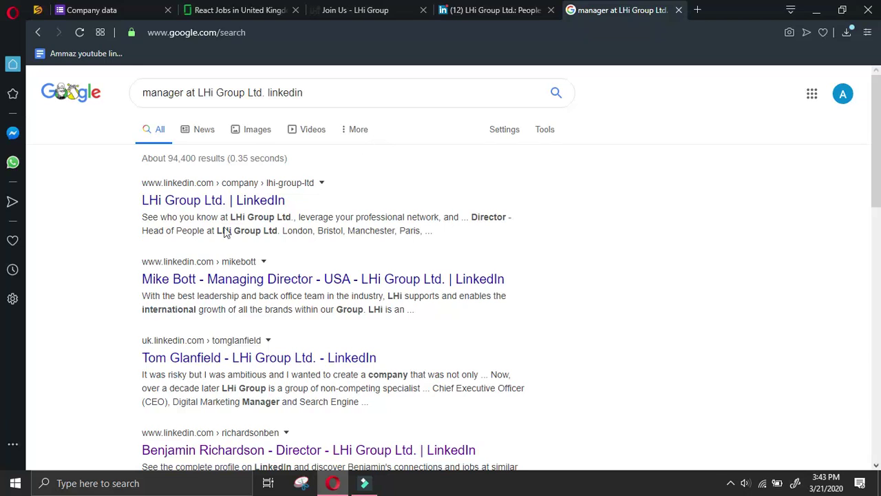
# Send the LHi Group talent acquisition specialist a LinkedIn connection invitation without a note
pyautogui.scroll(-6, 561, 228)
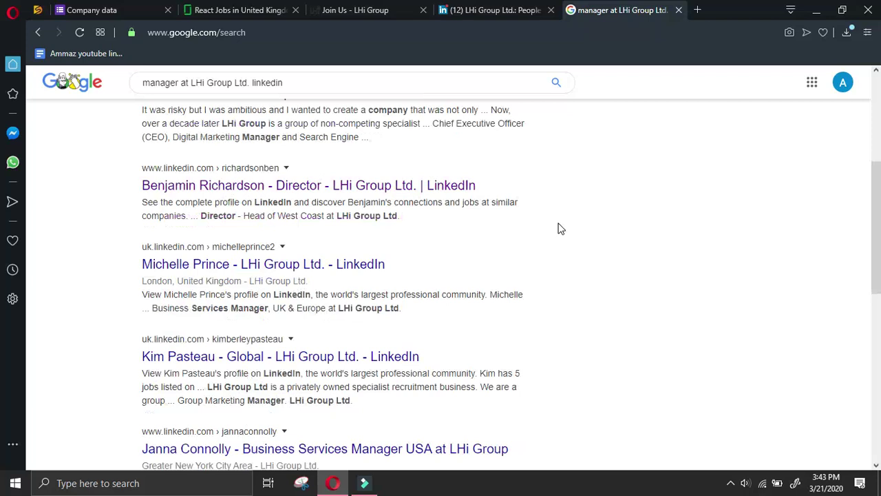
pyautogui.scroll(-2, 509, 301)
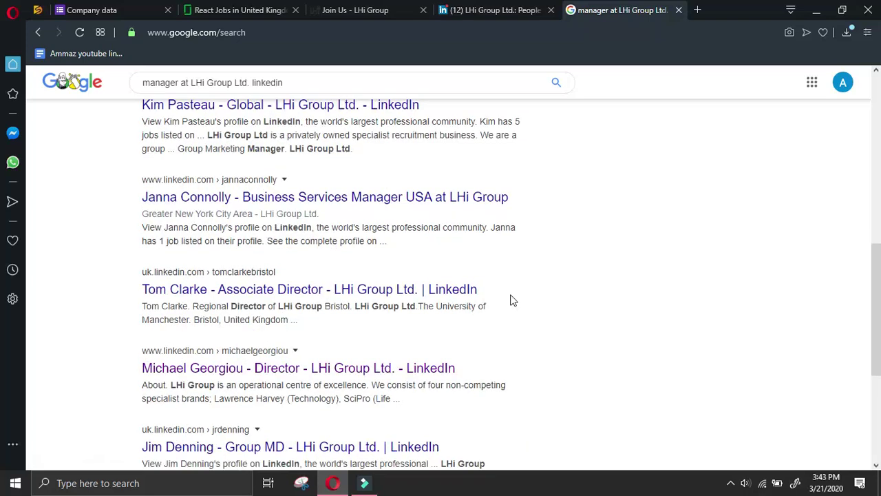
pyautogui.scroll(-2, 501, 279)
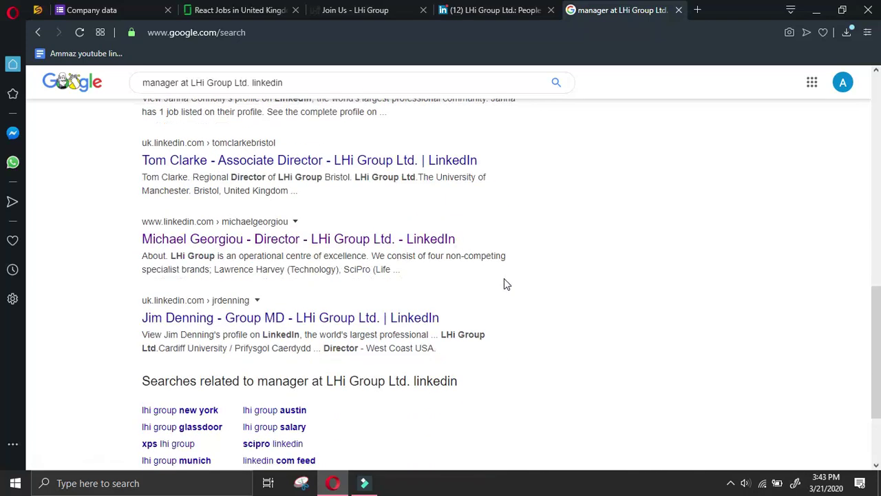
pyautogui.scroll(10, 510, 278)
pyautogui.hotkey('ctrl', 'Tab')
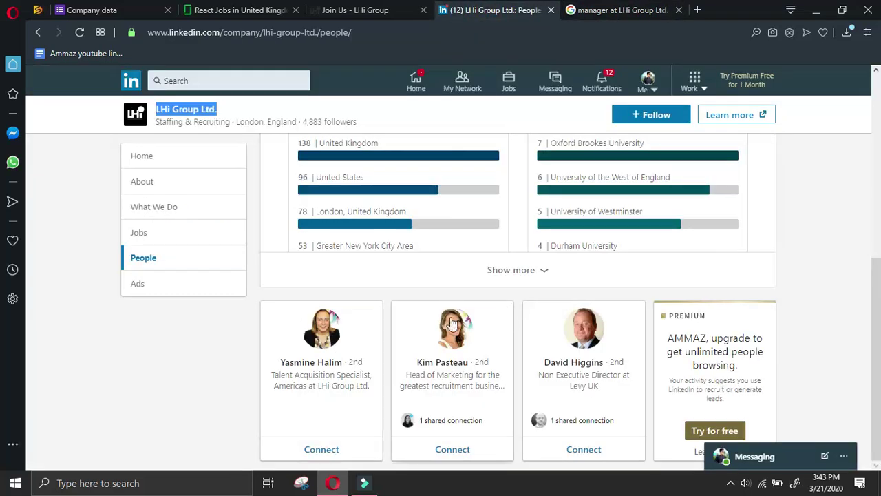
pyautogui.click(327, 333)
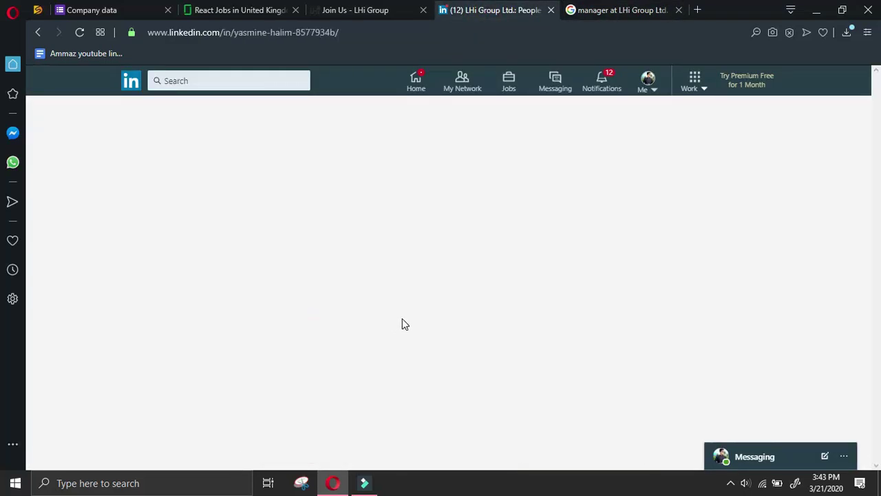
pyautogui.click(426, 259)
pyautogui.click(569, 186)
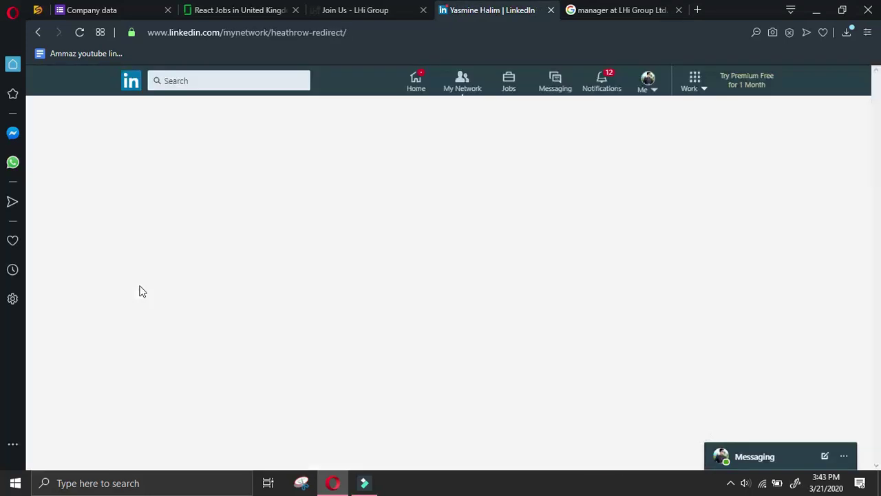
pyautogui.click(138, 284)
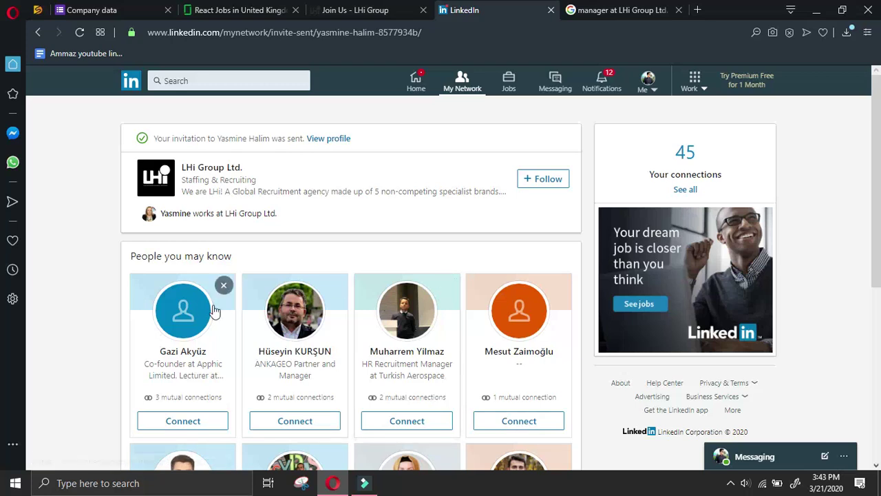
# Copy the specialist's name from LinkedIn into the form's Name of manager field
pyautogui.click(335, 138)
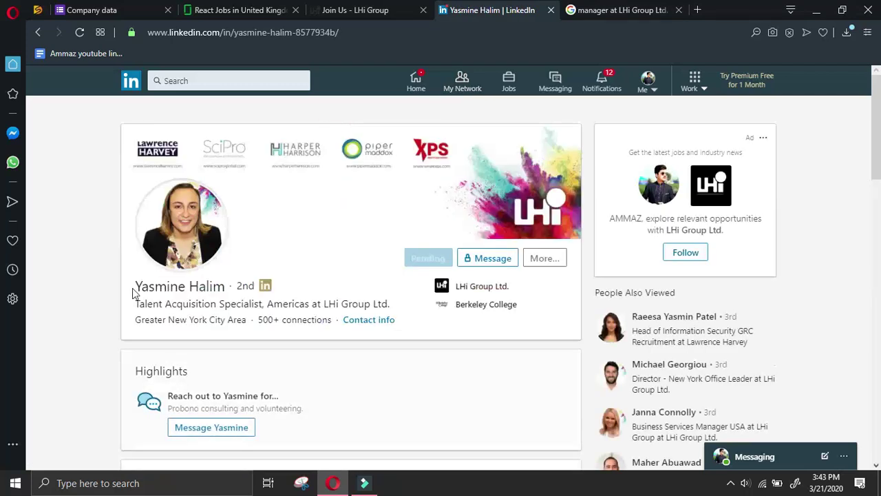
pyautogui.moveTo(136, 285); pyautogui.dragTo(227, 282)
pyautogui.hotkey('ctrl', 'c')
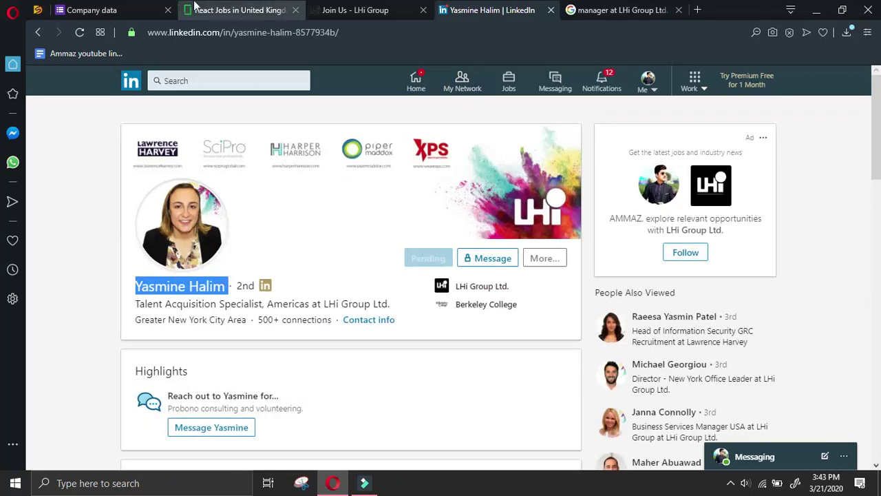
pyautogui.click(105, 9)
pyautogui.scroll(-2, 339, 380)
pyautogui.scroll(4, 358, 226)
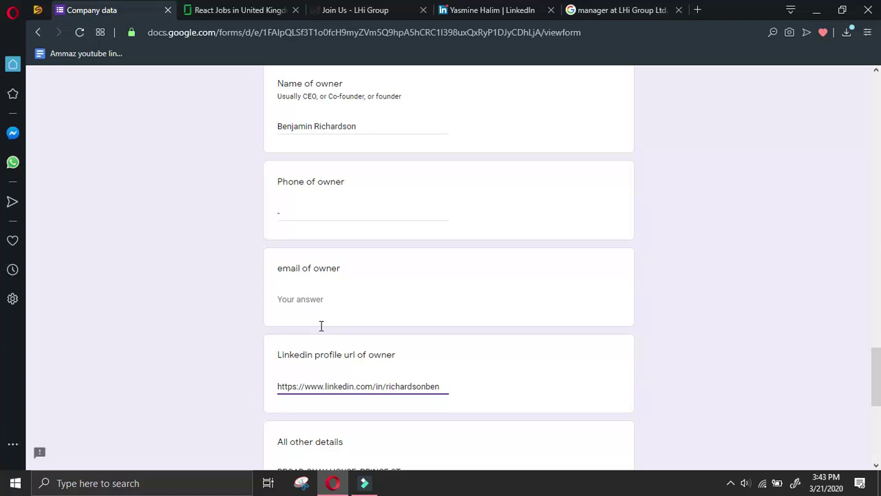
pyautogui.scroll(2, 339, 233)
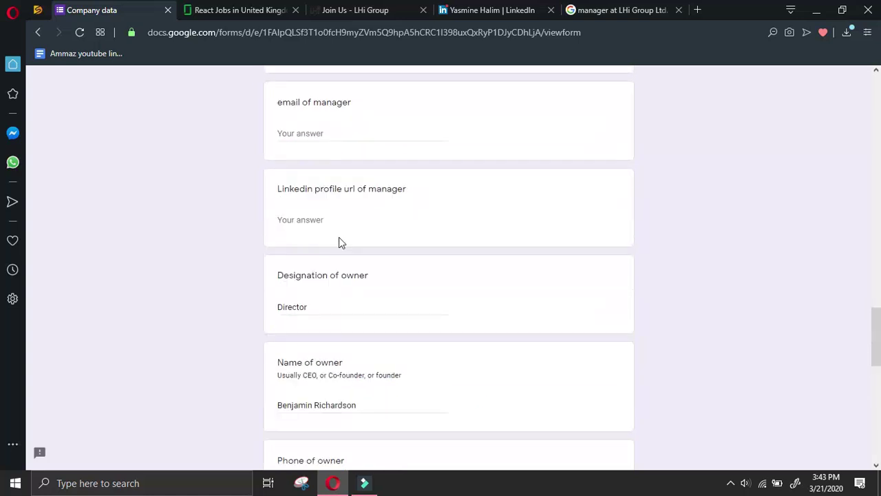
pyautogui.scroll(4, 341, 218)
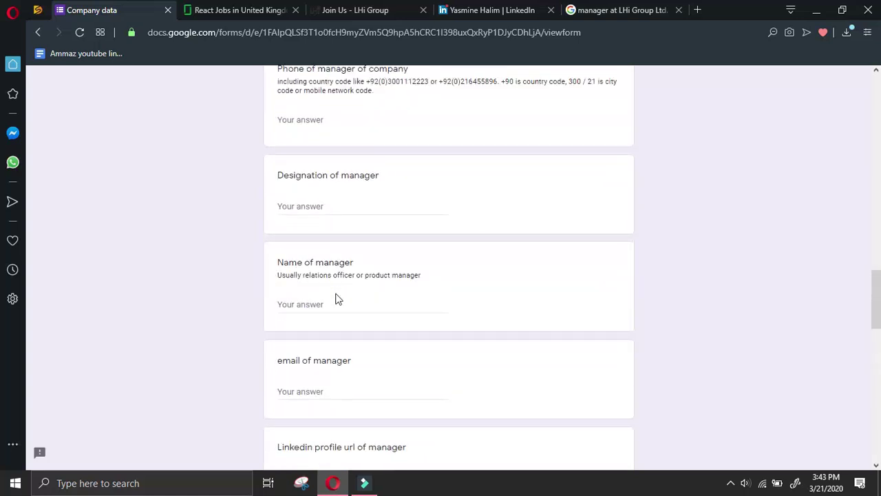
pyautogui.hotkey('ctrl', 'v')
pyautogui.click(334, 204)
# Expose the profile URL via Share via message and focus the form's LinkedIn profile url field
pyautogui.hotkey('ctrl', 'shift', 'Tab')
pyautogui.hotkey('ctrl', 'shift', 'Tab')
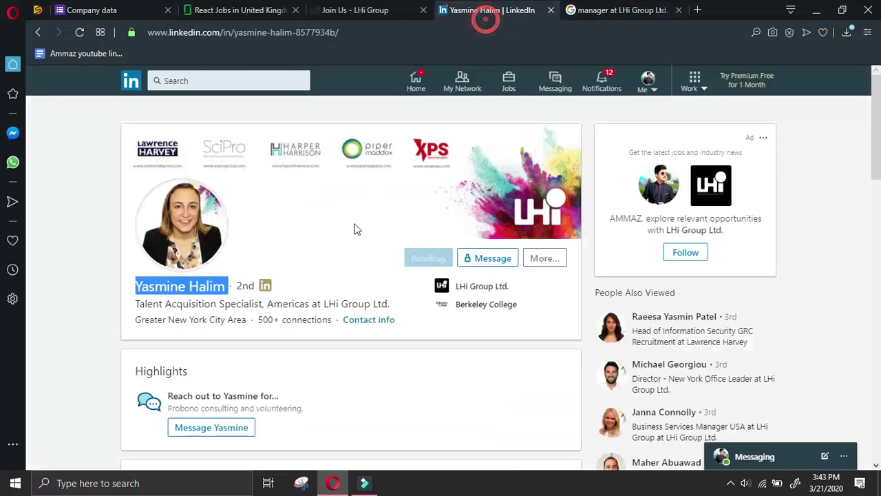
pyautogui.click(545, 258)
pyautogui.click(550, 285)
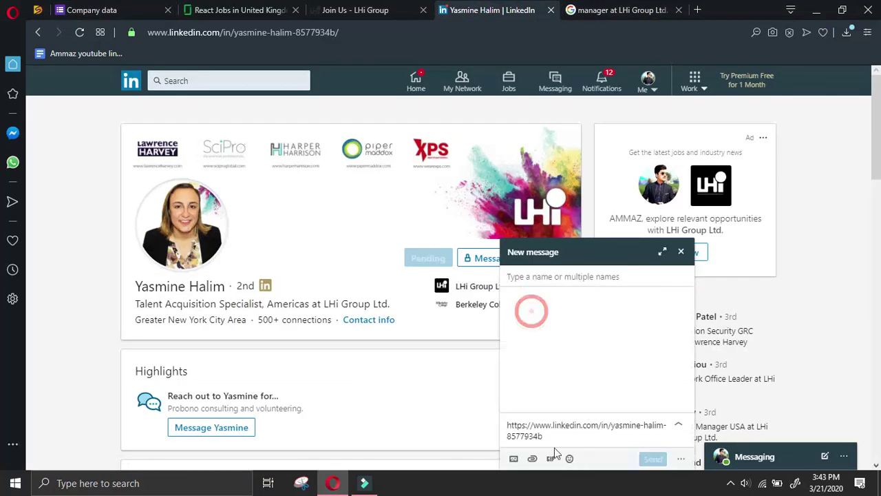
pyautogui.moveTo(443, 423); pyautogui.dragTo(413, 386)
pyautogui.hotkey('ctrl', 'c')
pyautogui.hotkey('ctrl', 'shift', 'Tab')
pyautogui.hotkey('ctrl', 'shift', 'Tab')
pyautogui.hotkey('ctrl', 'shift', 'Tab')
pyautogui.scroll(-2, 280, 308)
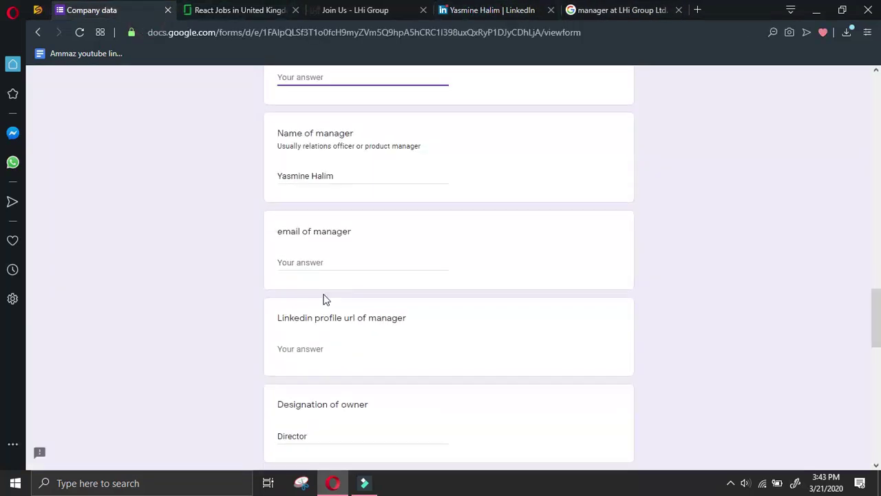
pyautogui.scroll(2, 350, 251)
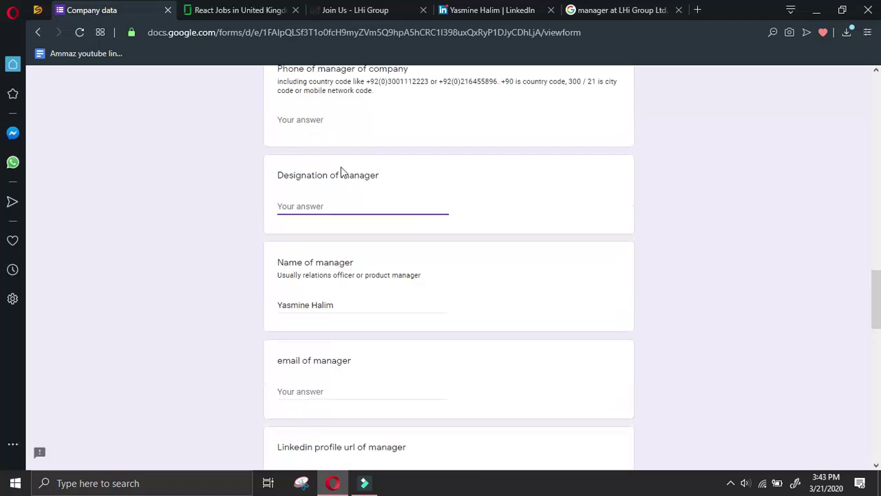
pyautogui.hotkey('ctrl', 'v')
pyautogui.hotkey('ctrl', 'z')
pyautogui.scroll(-2, 389, 299)
pyautogui.click(387, 348)
# Enter 'Talent Acquisition Specialist' as the Designation of manager
pyautogui.click(547, 7)
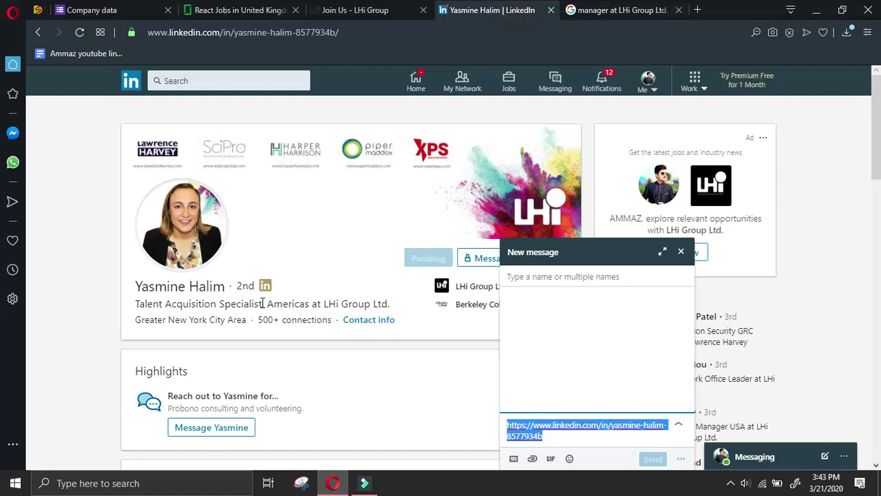
pyautogui.moveTo(262, 303); pyautogui.dragTo(137, 298)
pyautogui.hotkey('ctrl', 'c')
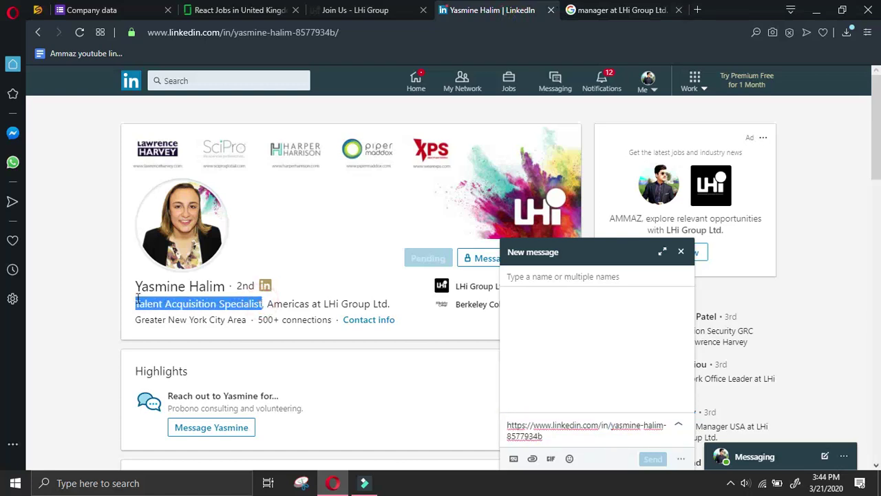
pyautogui.click(135, 7)
pyautogui.hotkey('ctrl', 'v')
pyautogui.scroll(-2, 378, 349)
pyautogui.hotkey('ctrl', 'z')
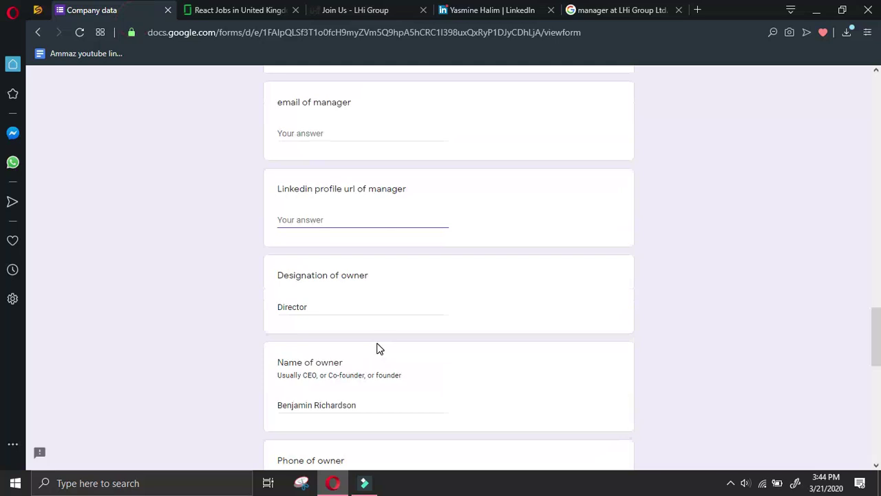
pyautogui.scroll(4, 377, 348)
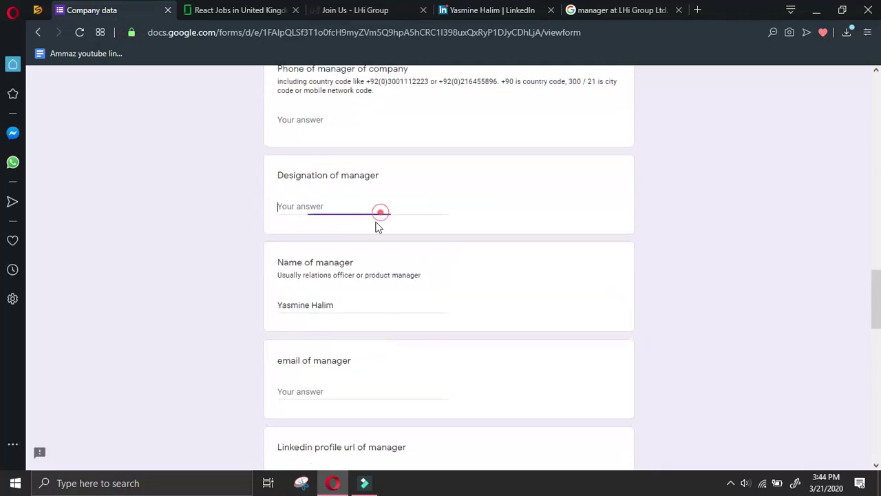
pyautogui.hotkey('ctrl', 'v')
# Paste the manager's LinkedIn profile URL into the form's profile url field
pyautogui.click(491, 10)
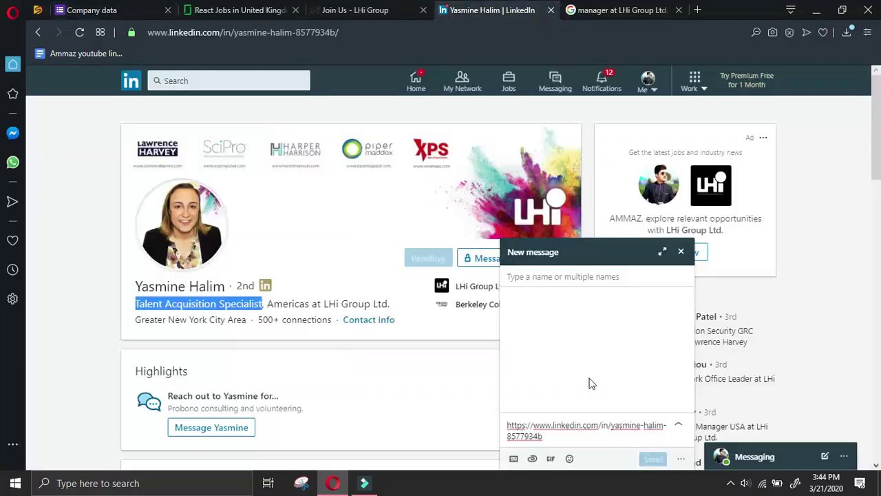
pyautogui.tripleClick(595, 439)
pyautogui.hotkey('ctrl', 'c')
pyautogui.click(91, 9)
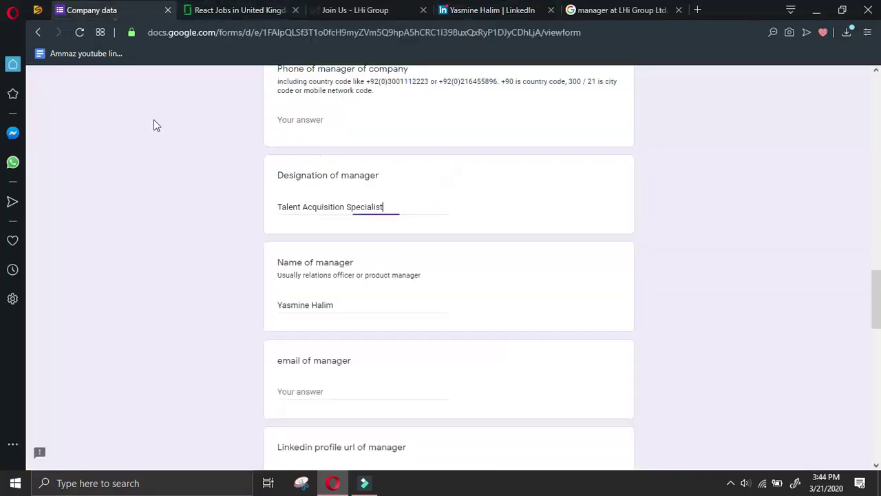
pyautogui.scroll(-1, 237, 277)
pyautogui.click(364, 351)
pyautogui.hotkey('ctrl', 'v')
pyautogui.scroll(2, 364, 351)
pyautogui.click(487, 13)
pyautogui.click(386, 8)
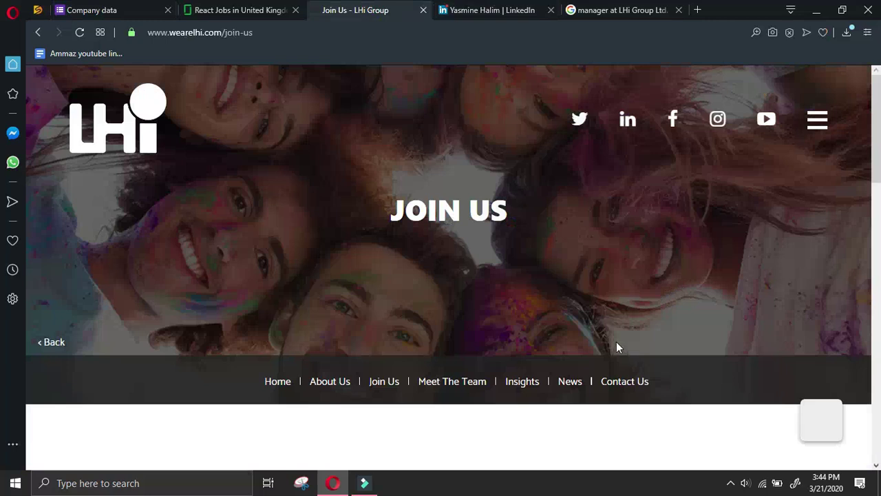
# Browse LHi Group's Join Us and Your Career Journey pages
pyautogui.click(384, 380)
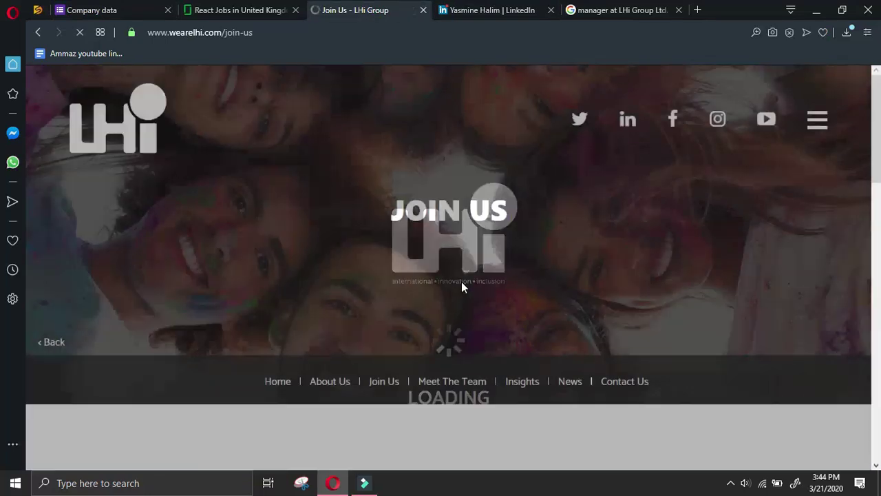
pyautogui.scroll(-2, 519, 264)
pyautogui.scroll(-3, 519, 258)
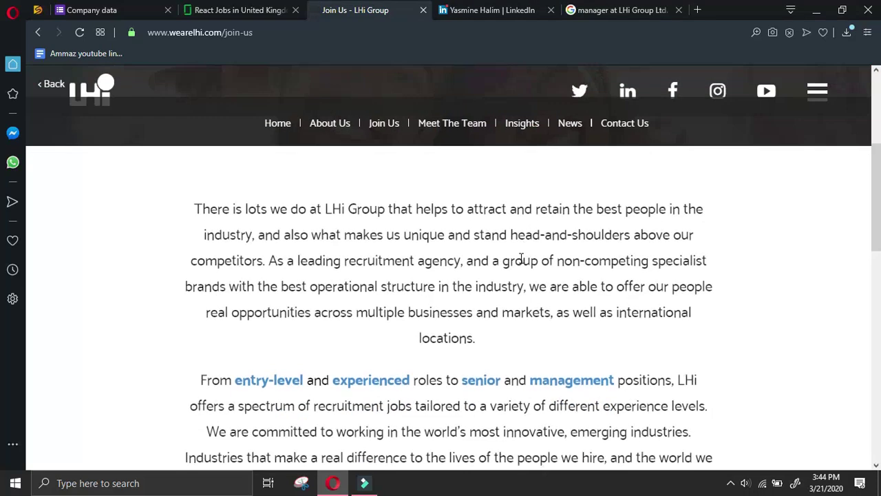
pyautogui.scroll(-5, 521, 258)
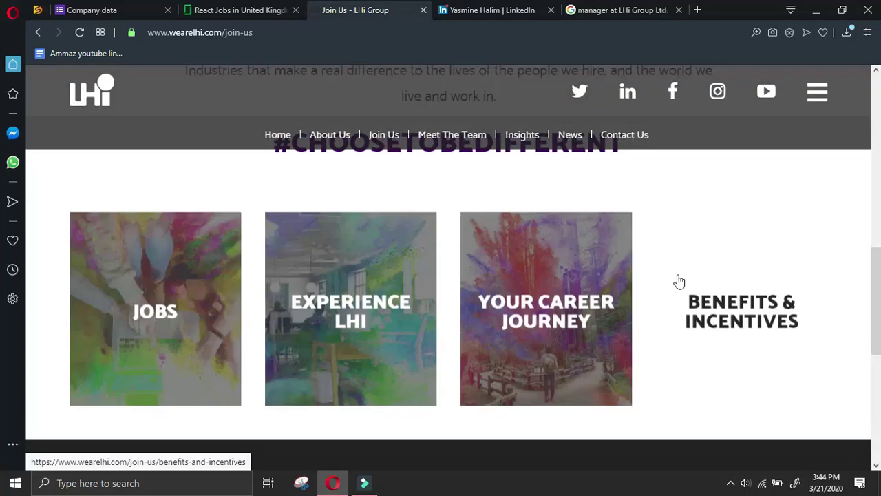
pyautogui.scroll(-3, 391, 293)
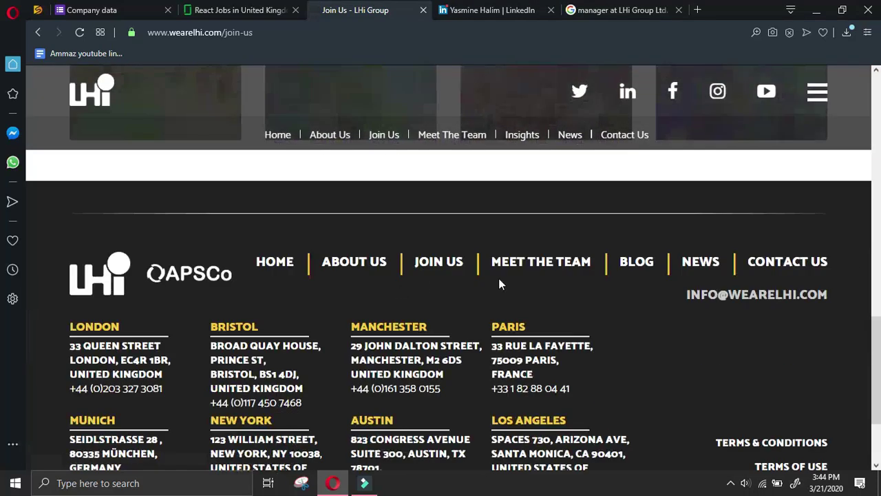
pyautogui.scroll(3, 597, 286)
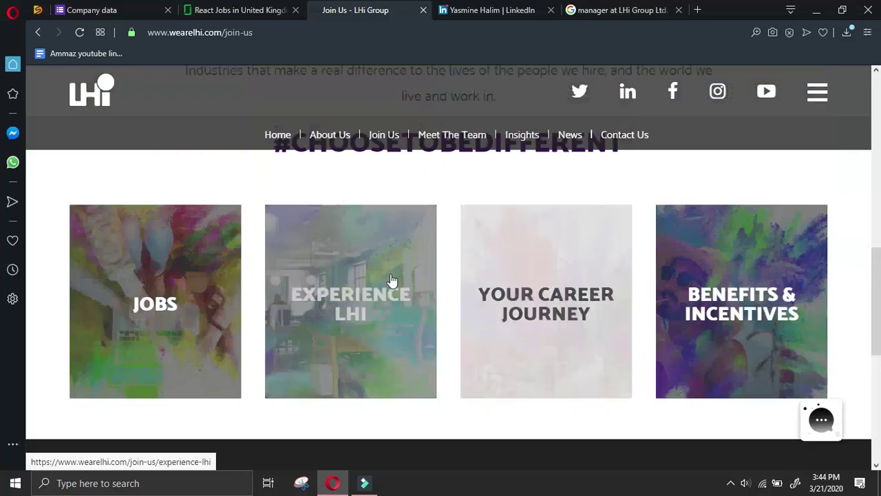
pyautogui.click(530, 267)
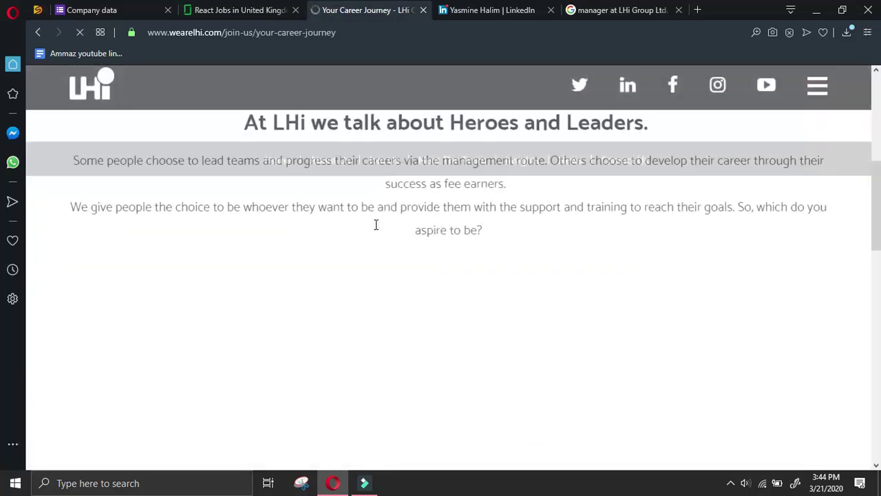
pyautogui.scroll(-10, 390, 219)
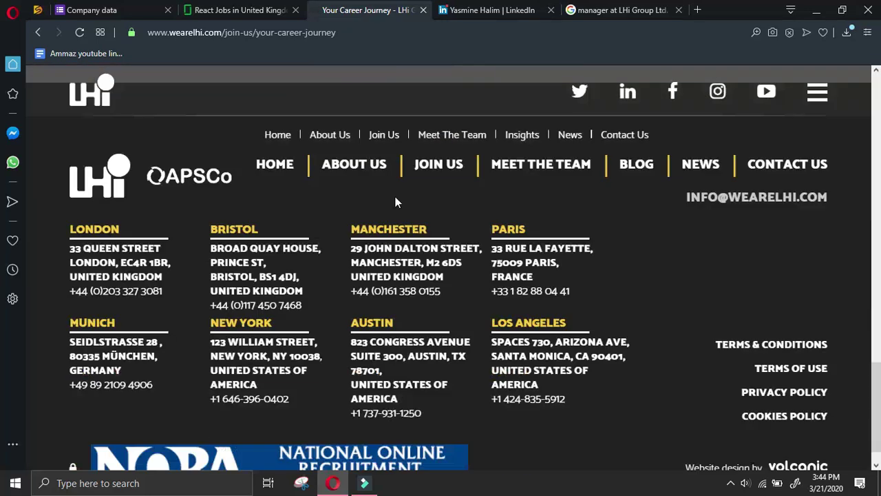
pyautogui.scroll(5, 396, 200)
pyautogui.scroll(8, 396, 197)
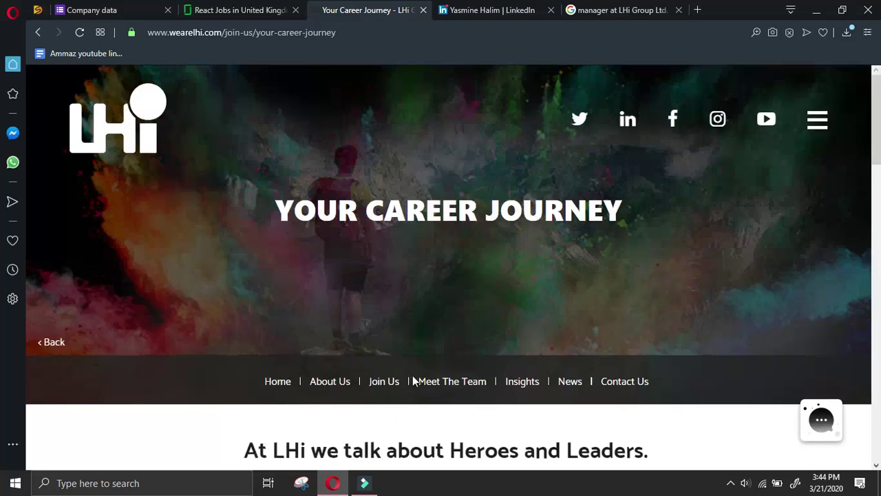
pyautogui.click(387, 380)
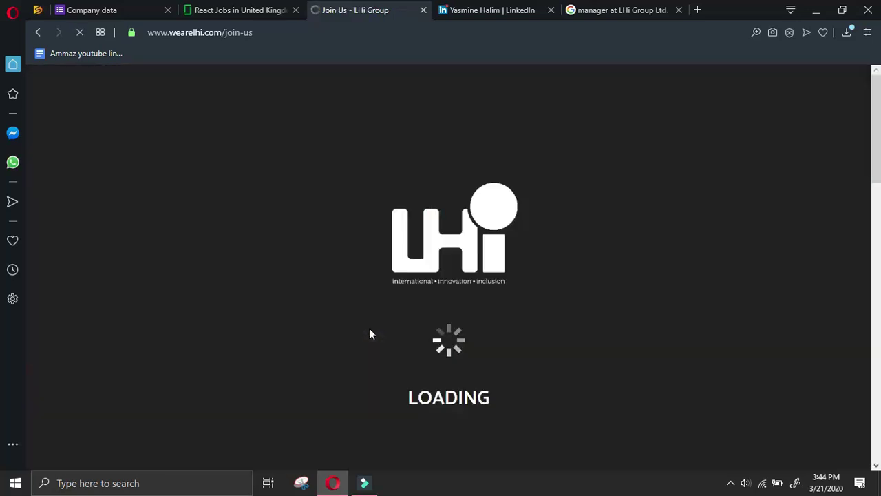
# Open the LHi job listings and apply for the Bristol Associate Recruitment Consultant role
pyautogui.scroll(-10, 377, 321)
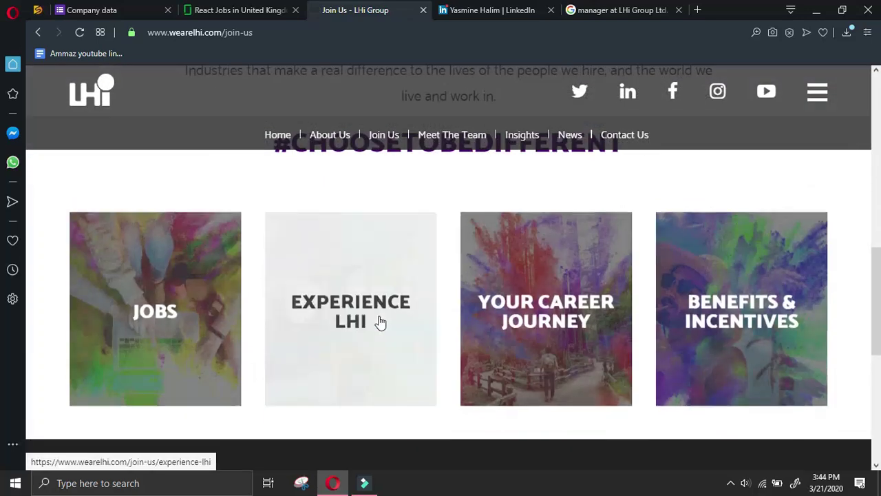
pyautogui.click(154, 279)
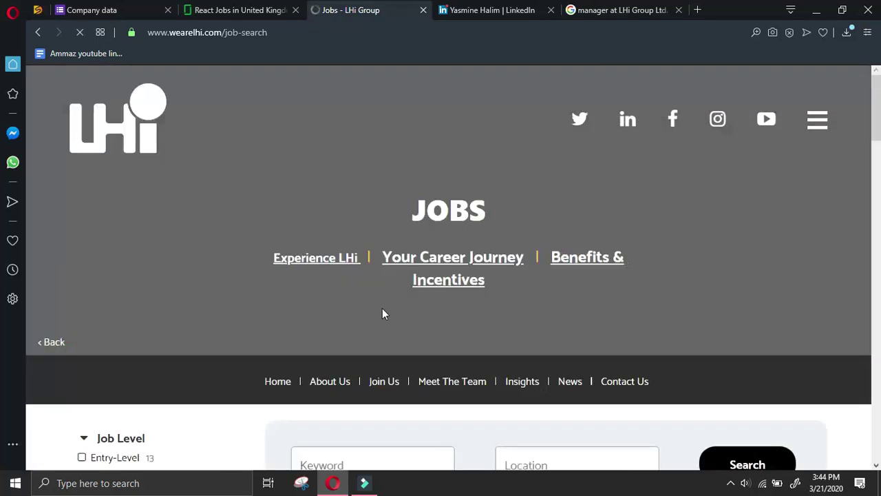
pyautogui.scroll(-3, 382, 309)
pyautogui.scroll(-2, 384, 316)
pyautogui.click(512, 393)
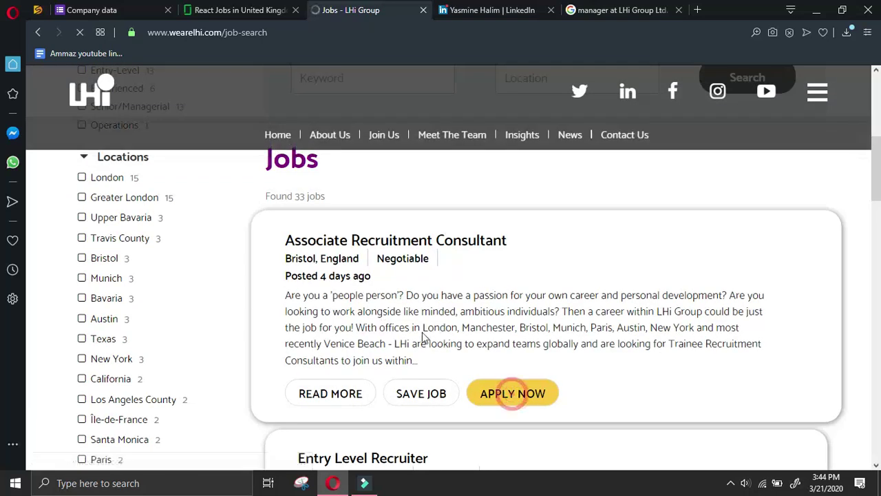
pyautogui.scroll(-3, 423, 337)
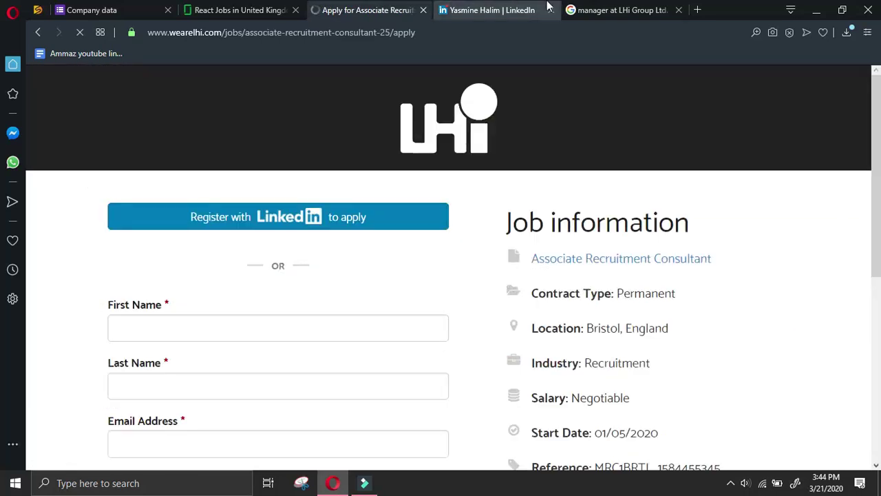
# Close the LinkedIn profile and manager-search tabs
pyautogui.click(543, 11)
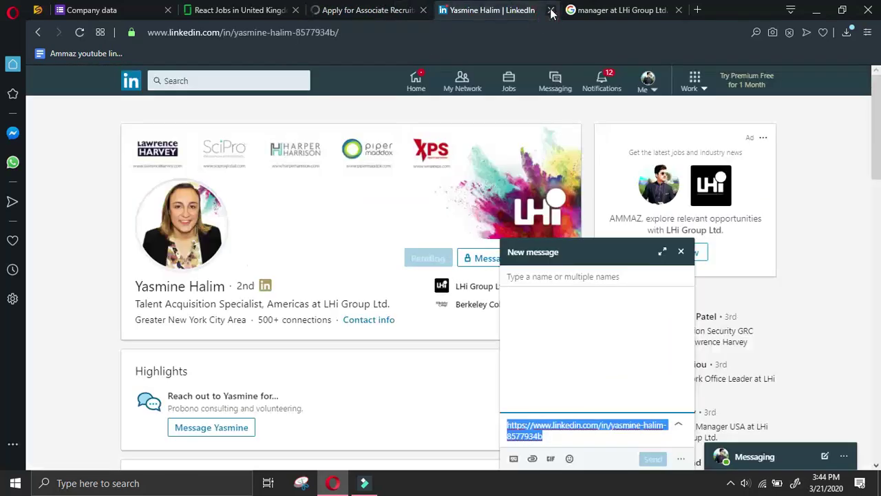
pyautogui.click(550, 11)
pyautogui.click(551, 11)
pyautogui.scroll(-2, 406, 282)
pyautogui.scroll(-2, 214, 217)
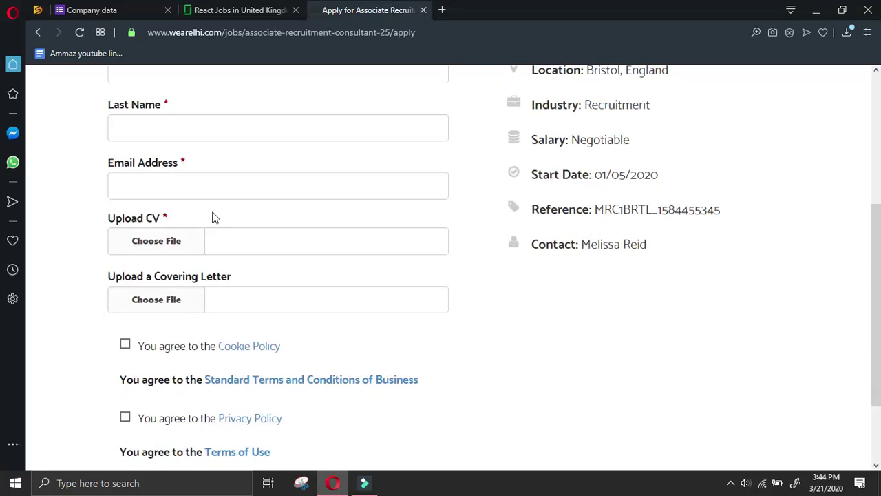
pyautogui.scroll(-2, 213, 218)
# Submit the completed Company data form for LHi Group
pyautogui.click(158, 8)
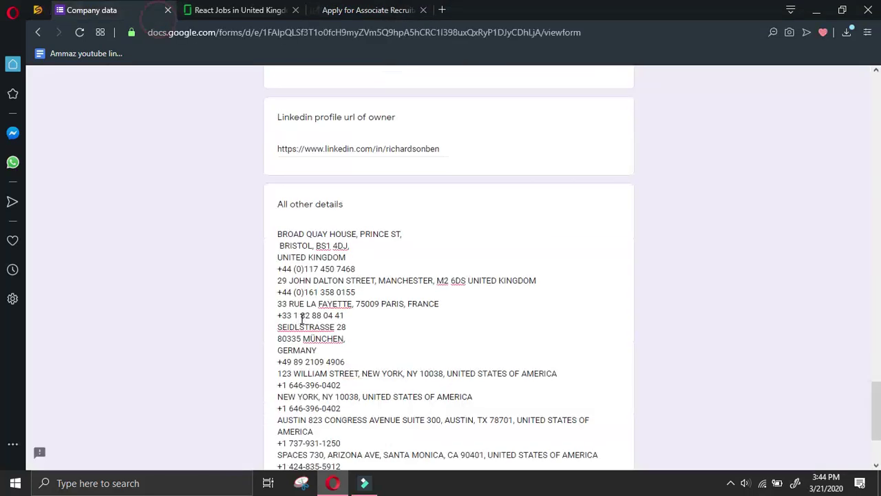
pyautogui.scroll(-3, 447, 241)
pyautogui.click(294, 366)
# Open the Extech 2000 Front End Developer listing's company overview and select 'Extech'
pyautogui.click(422, 9)
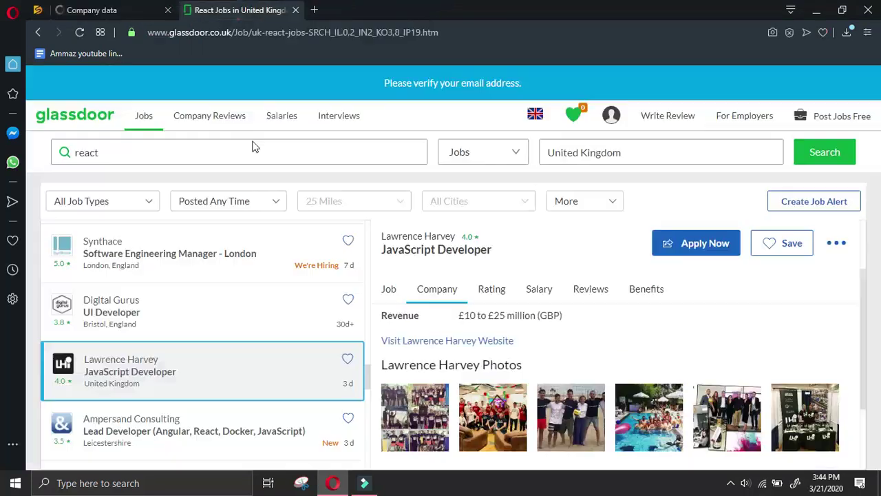
pyautogui.scroll(-2, 281, 334)
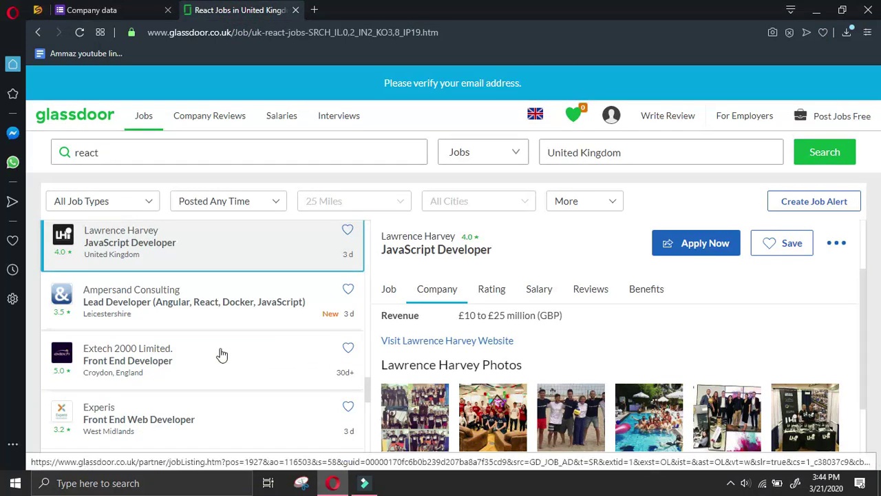
pyautogui.click(261, 344)
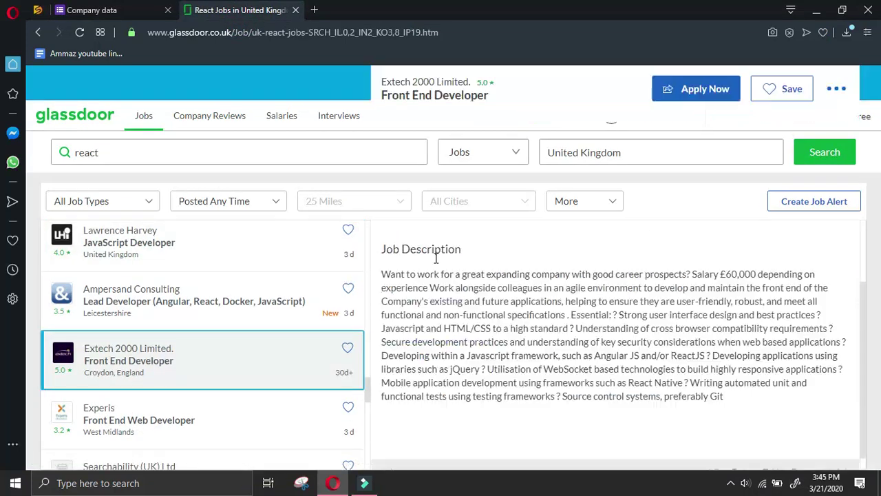
pyautogui.click(433, 291)
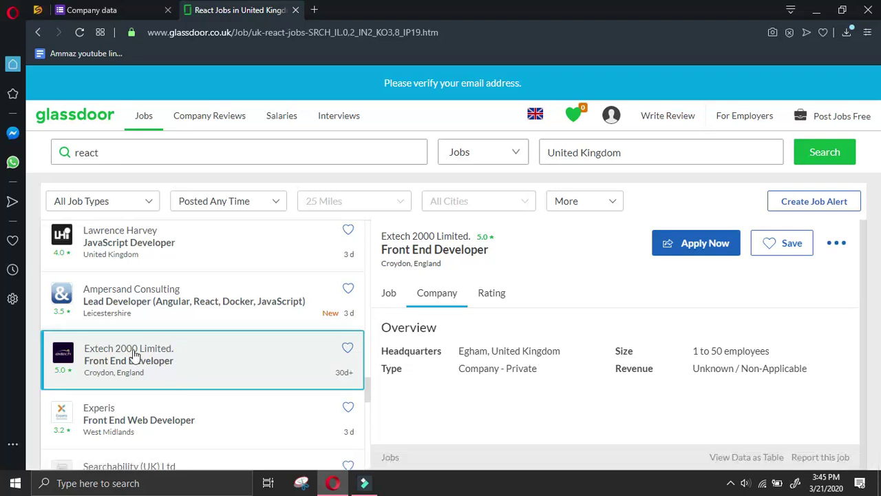
pyautogui.doubleClick(109, 350)
pyautogui.hotkey('ctrl', 'c')
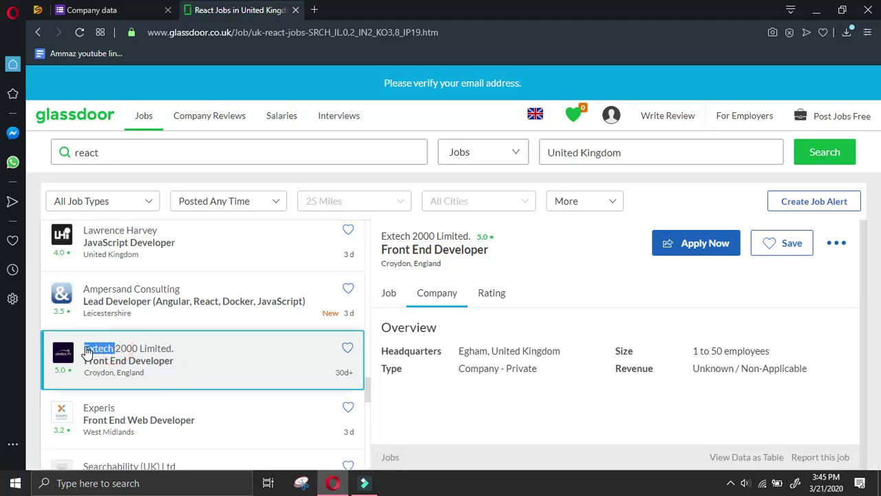
# Search Google for 'Extech linkedin' in a new tab
pyautogui.click(314, 9)
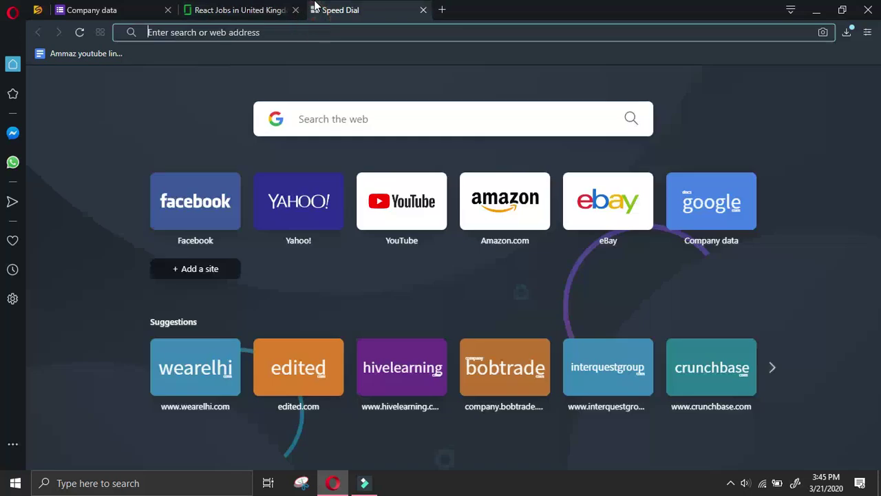
pyautogui.hotkey('ctrl', 'v')
pyautogui.write('linkedin')
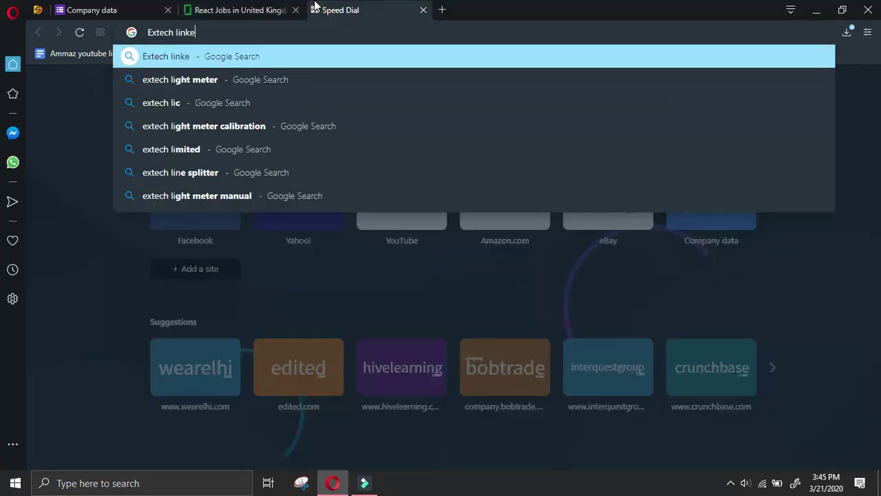
pyautogui.press('Return')
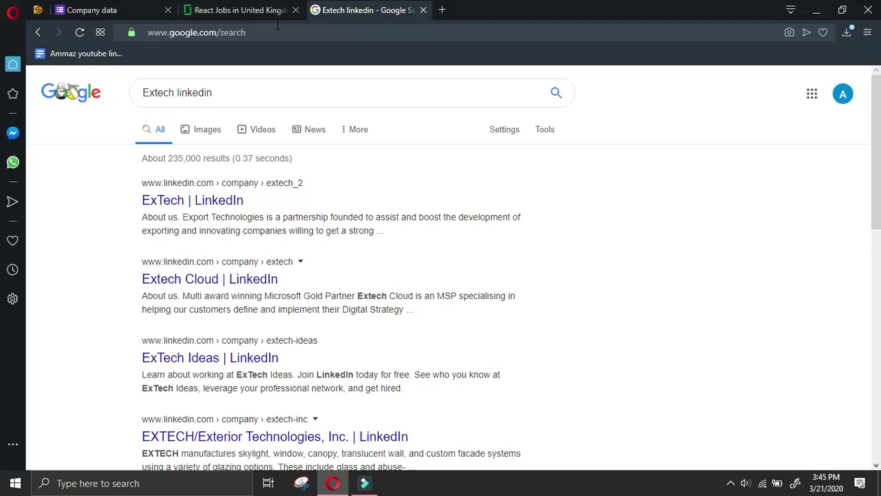
pyautogui.scroll(-2, 484, 208)
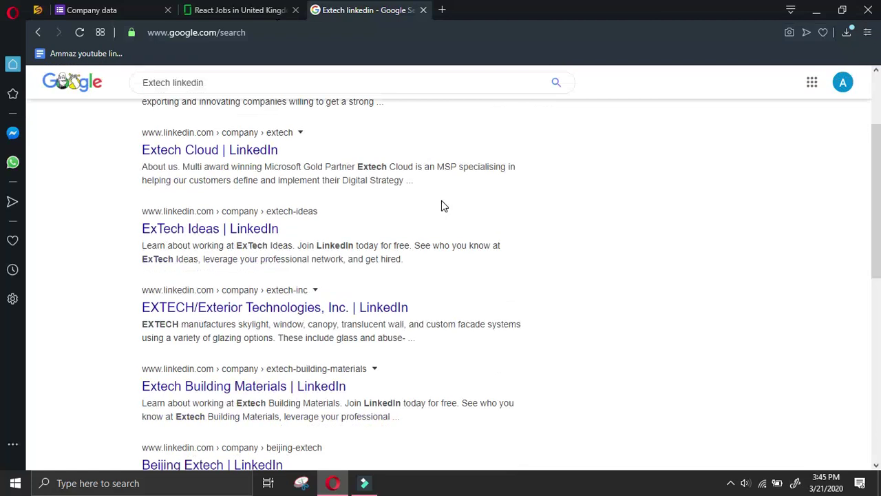
pyautogui.scroll(1, 313, 187)
pyautogui.scroll(1, 314, 187)
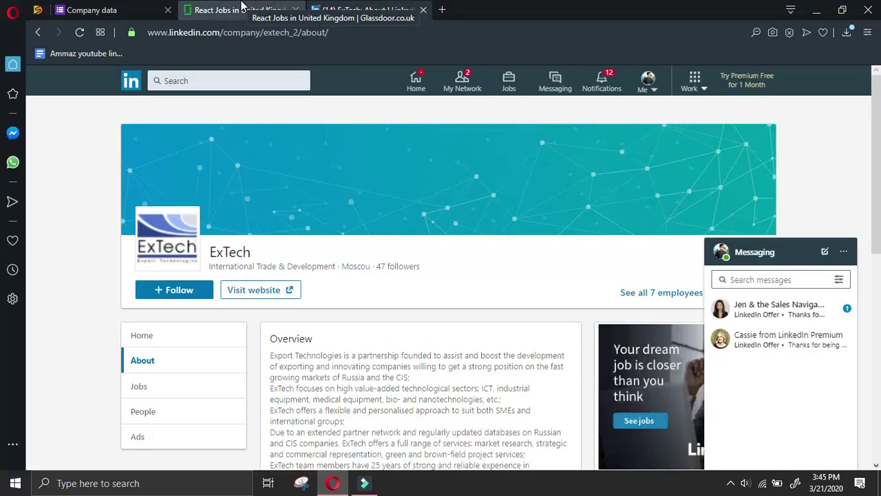
# Review the Extech Cloud and ExTech Ideas LinkedIn pages against the Glassdoor listing
pyautogui.click(243, 8)
pyautogui.click(323, 10)
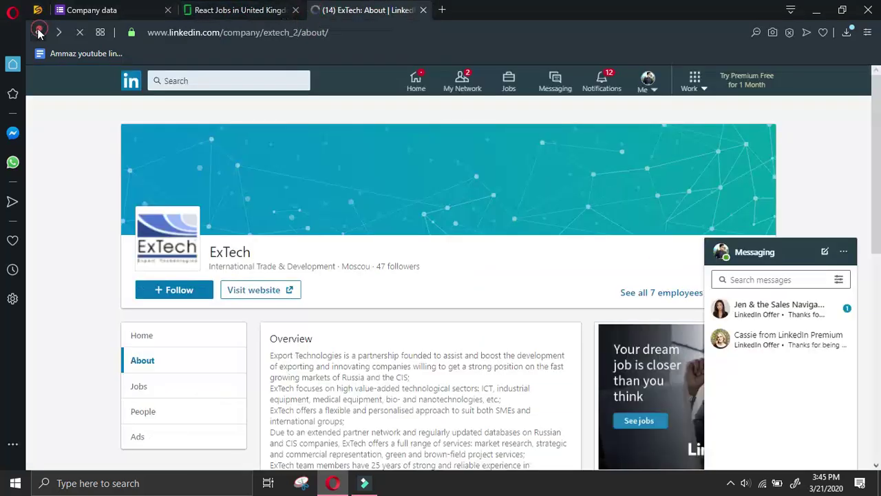
pyautogui.click(38, 31)
pyautogui.click(197, 279)
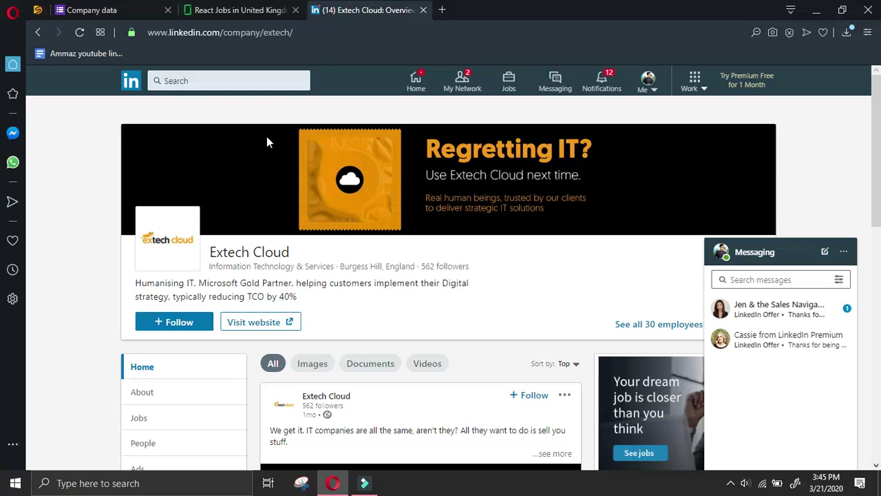
pyautogui.click(38, 33)
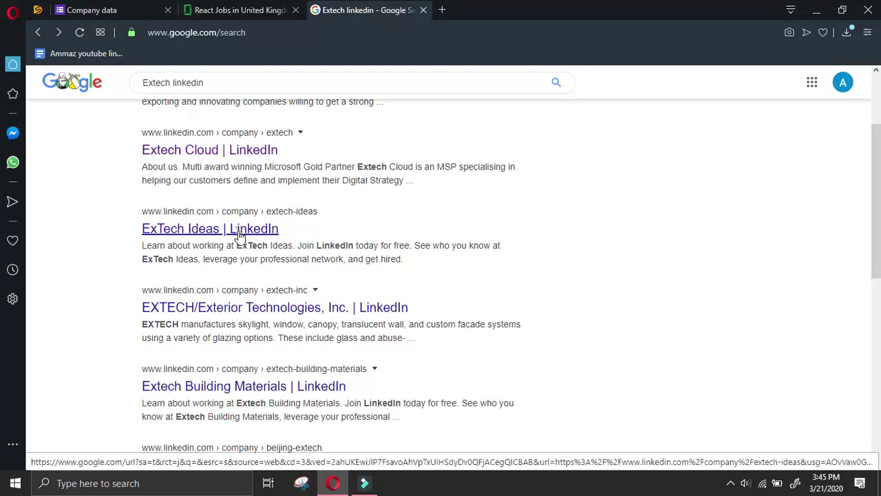
pyautogui.click(248, 231)
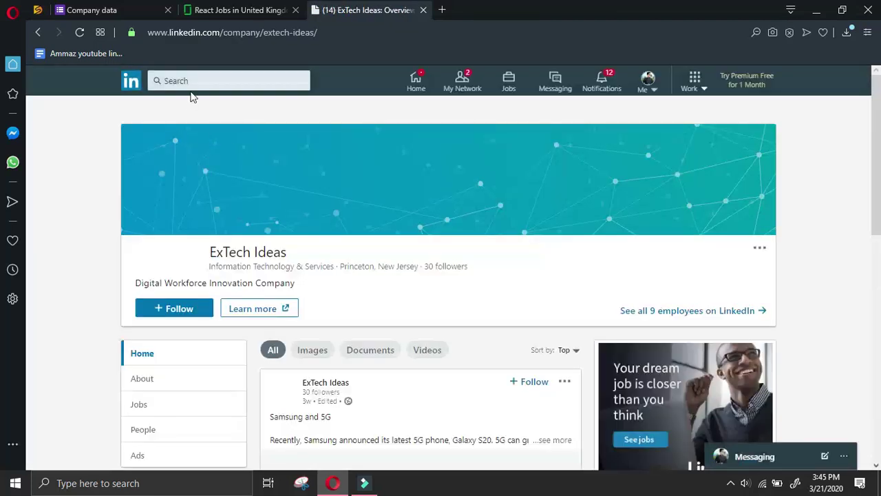
pyautogui.click(35, 30)
pyautogui.click(282, 10)
pyautogui.click(366, 10)
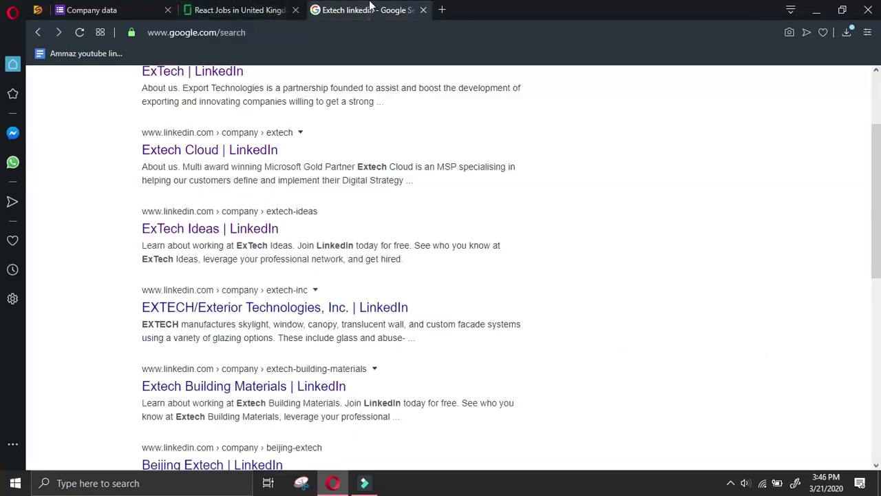
# Check the EXTECH/Exterior Technologies and Extech Building Materials pages, then close the search tab
pyautogui.click(259, 304)
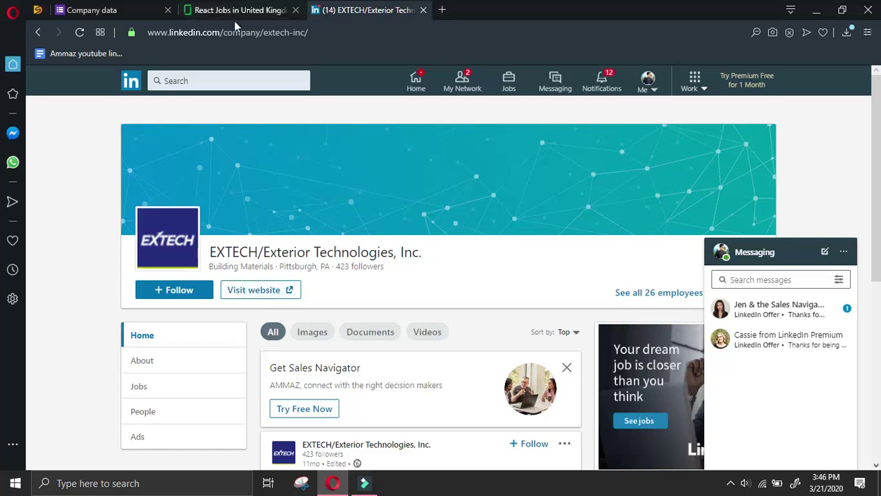
pyautogui.click(258, 9)
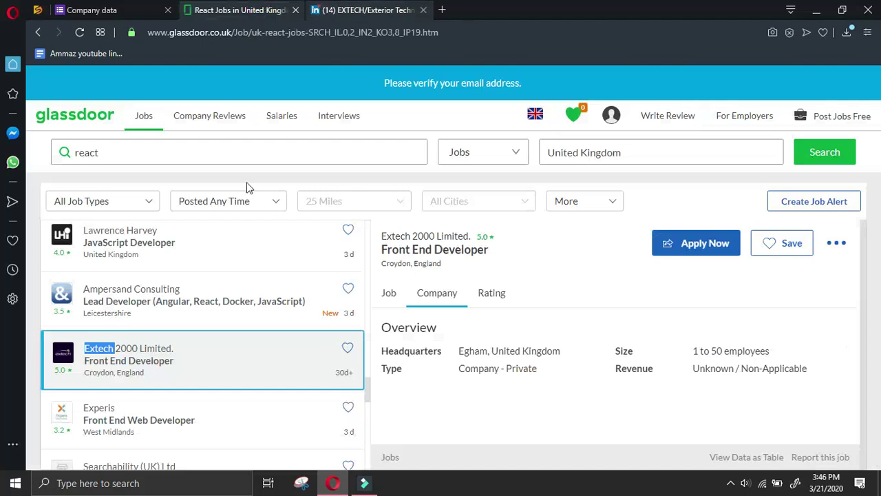
pyautogui.hotkey('ctrl', 'Tab')
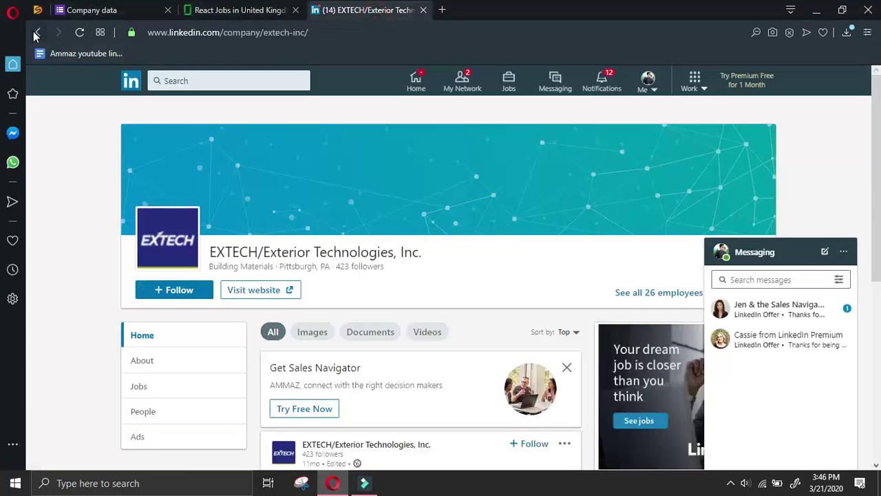
pyautogui.click(37, 32)
pyautogui.scroll(-2, 413, 261)
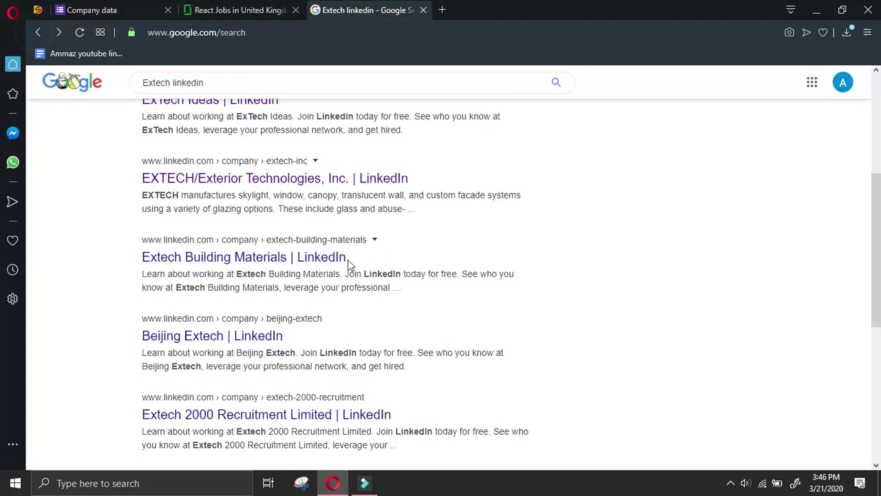
pyautogui.click(338, 258)
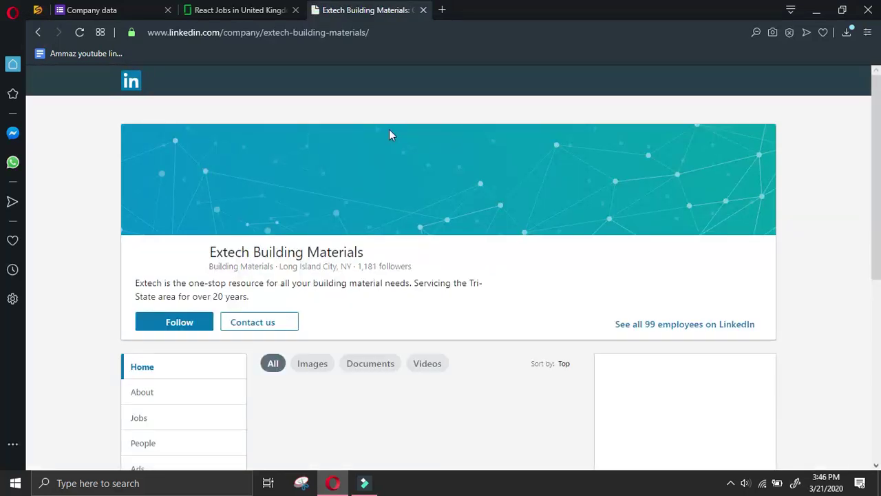
pyautogui.click(37, 32)
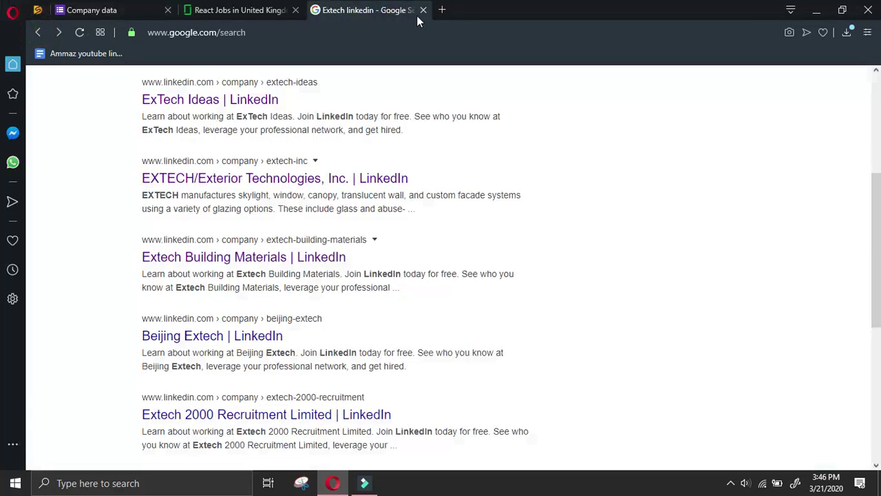
pyautogui.click(421, 17)
pyautogui.scroll(-4, 247, 271)
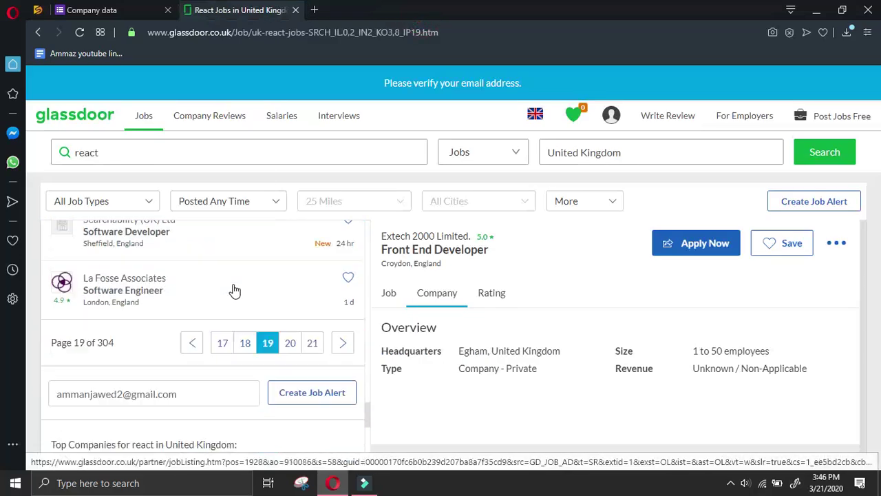
# Open La Fosse Associates' website from its Glassdoor listing and begin another form response
pyautogui.click(220, 274)
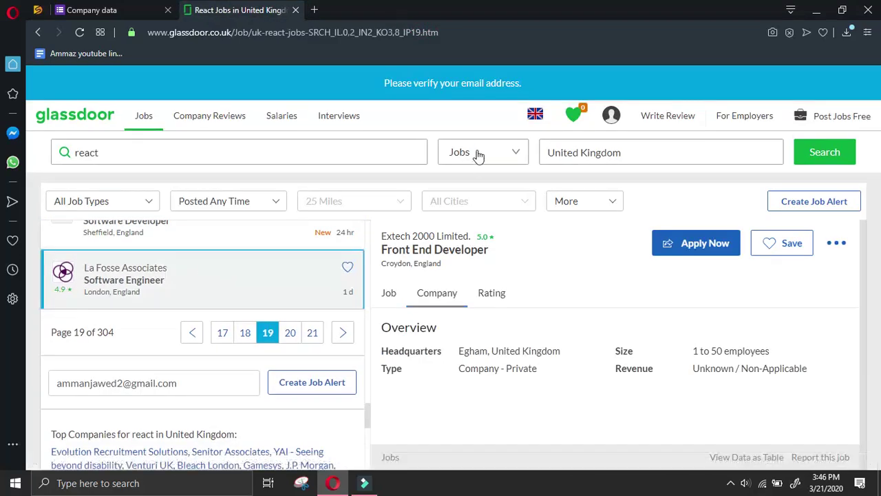
pyautogui.click(437, 295)
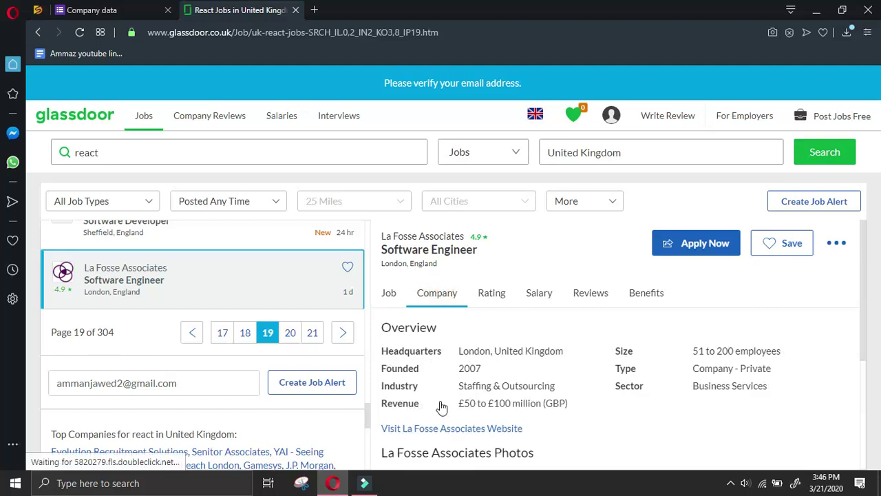
pyautogui.rightClick(445, 437)
pyautogui.rightClick(428, 422)
pyautogui.rightClick(434, 426)
pyautogui.click(462, 349)
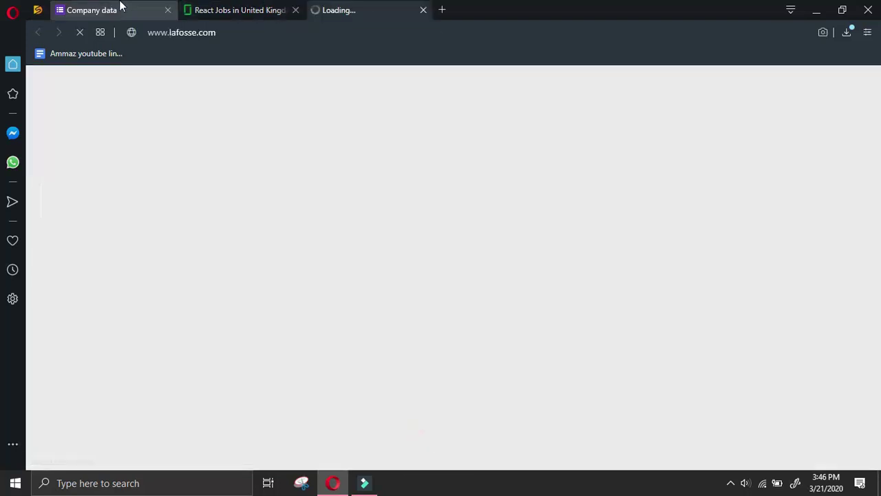
pyautogui.click(119, 15)
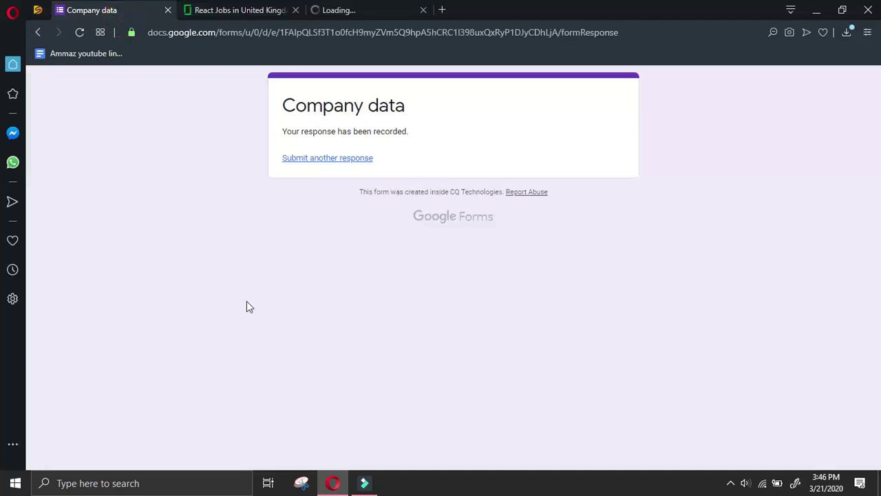
pyautogui.click(327, 157)
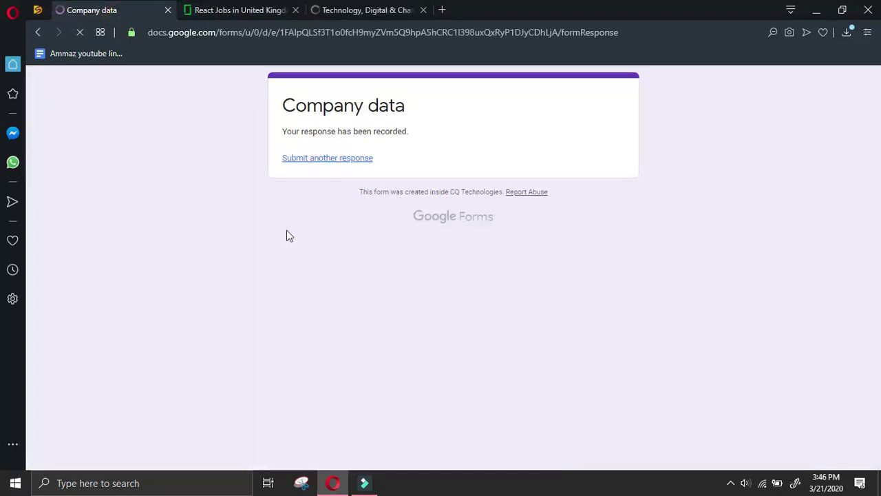
# Choose the respondent and software keyword, and enter 'lafosse.' as the company name
pyautogui.click(283, 199)
pyautogui.scroll(-5, 281, 349)
pyautogui.click(281, 347)
pyautogui.scroll(-5, 289, 337)
pyautogui.click(322, 199)
pyautogui.moveTo(337, 205); pyautogui.dragTo(325, 209)
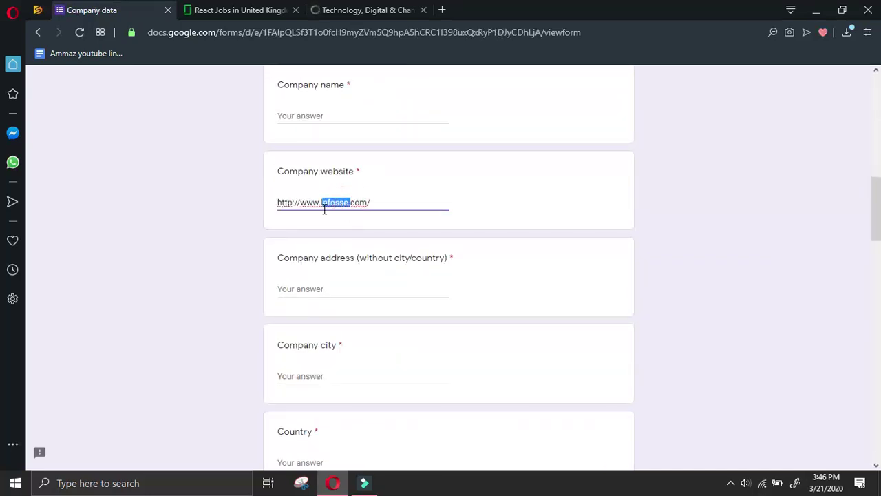
pyautogui.hotkey('ctrl', 'c')
pyautogui.click(382, 156)
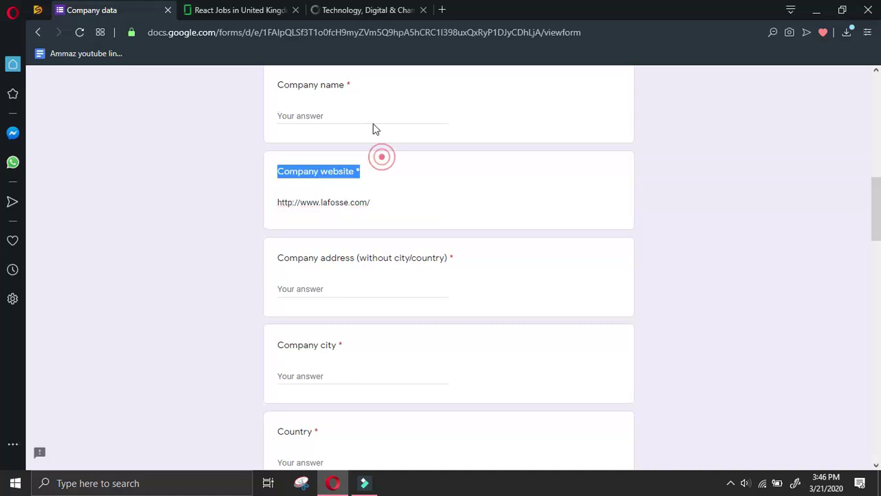
pyautogui.click(369, 119)
pyautogui.hotkey('ctrl', 'v')
pyautogui.click(370, 10)
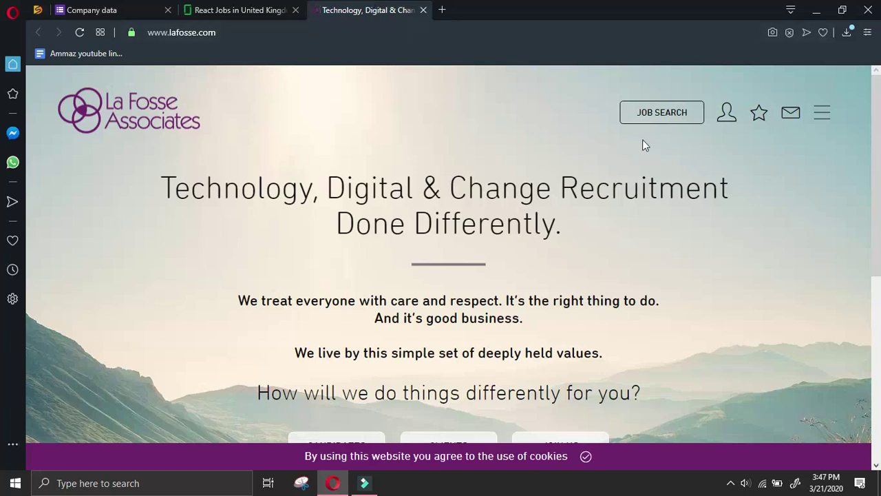
# Copy La Fosse's London office address from its Contact page into the company address answer
pyautogui.click(826, 113)
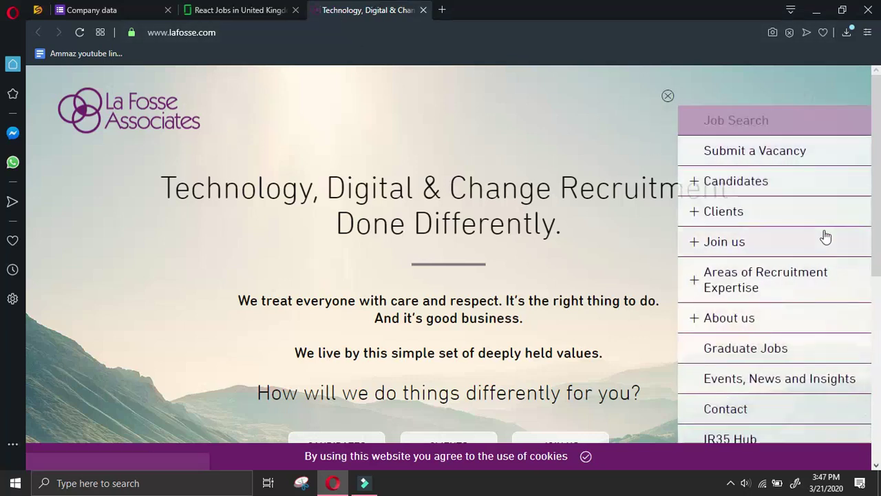
pyautogui.click(771, 408)
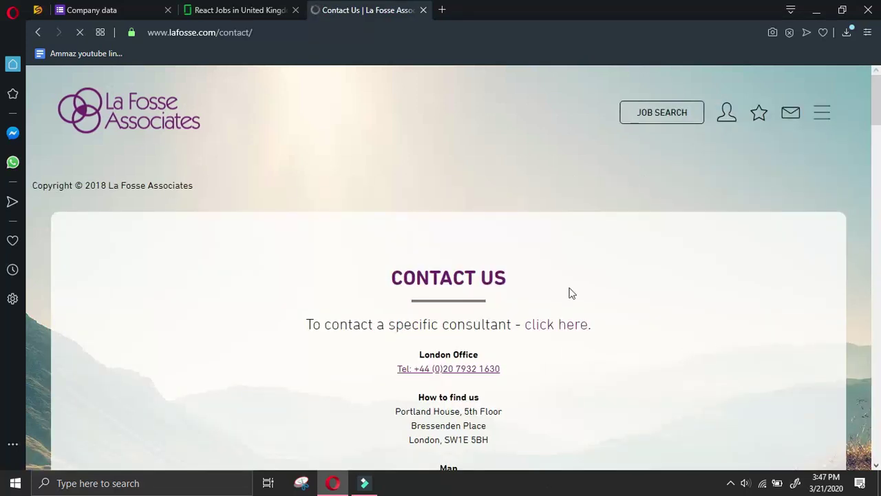
pyautogui.scroll(-2, 571, 293)
pyautogui.moveTo(396, 281); pyautogui.dragTo(500, 316)
pyautogui.rightClick(461, 294)
pyautogui.click(472, 343)
pyautogui.click(122, 18)
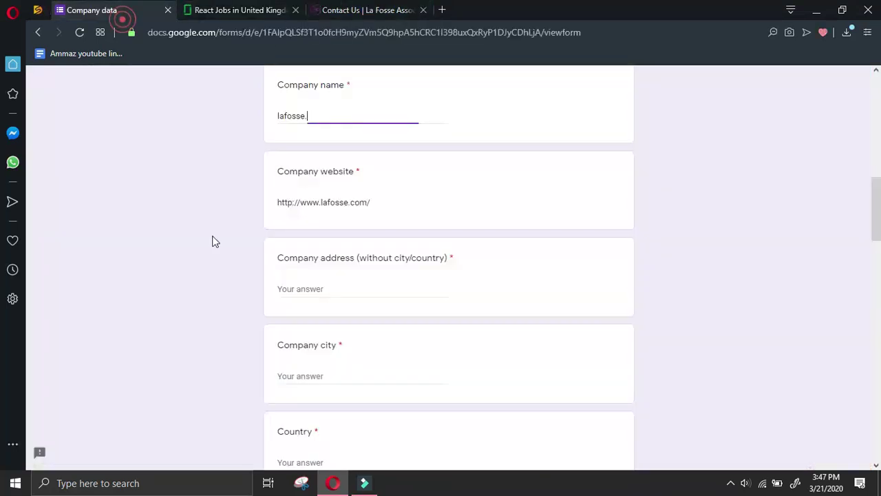
pyautogui.rightClick(296, 290)
pyautogui.click(396, 158)
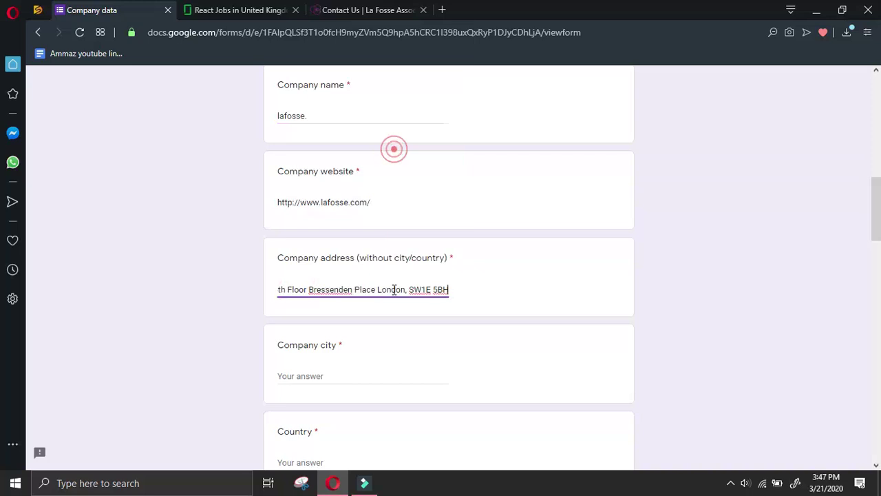
# Move London from the address into the City answer and fill in UK as the country
pyautogui.doubleClick(405, 289)
pyautogui.rightClick(390, 287)
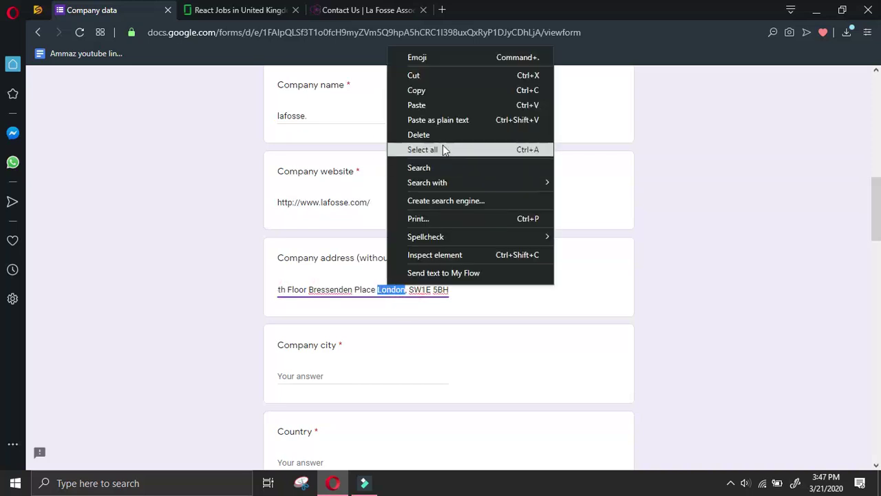
pyautogui.click(433, 93)
pyautogui.press('BackSpace')
pyautogui.click(351, 375)
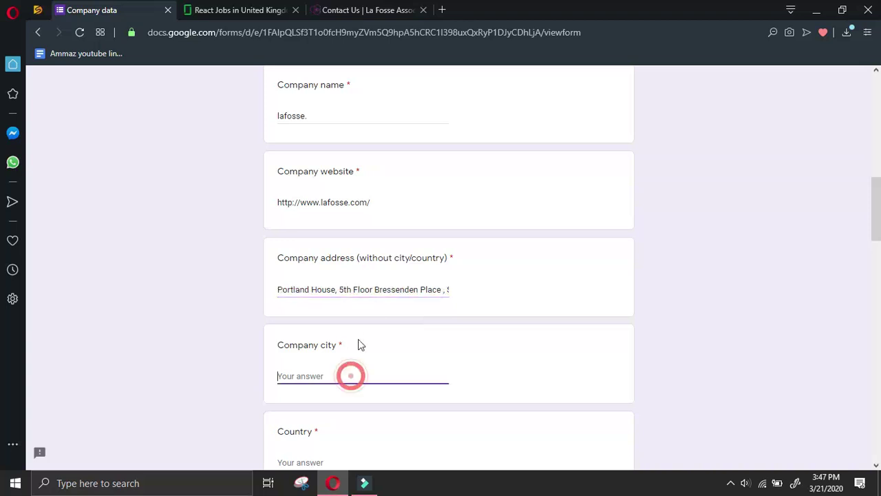
pyautogui.rightClick(331, 375)
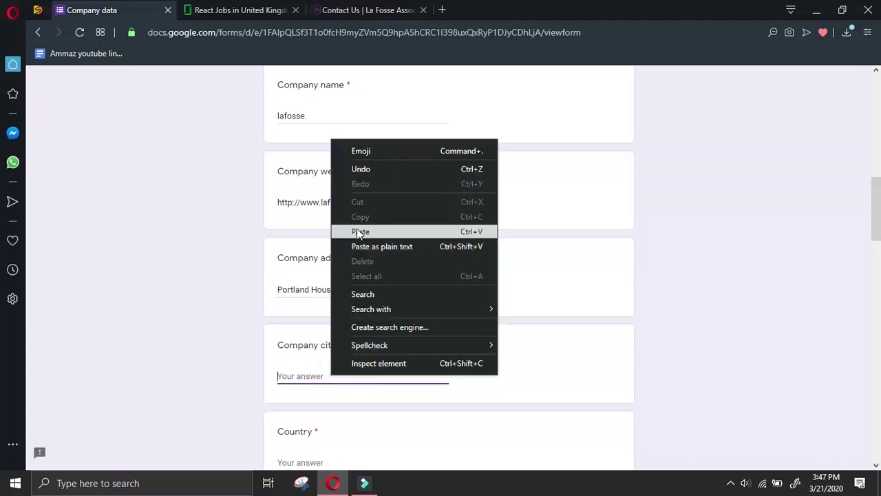
pyautogui.click(372, 229)
pyautogui.scroll(-2, 355, 299)
pyautogui.click(333, 331)
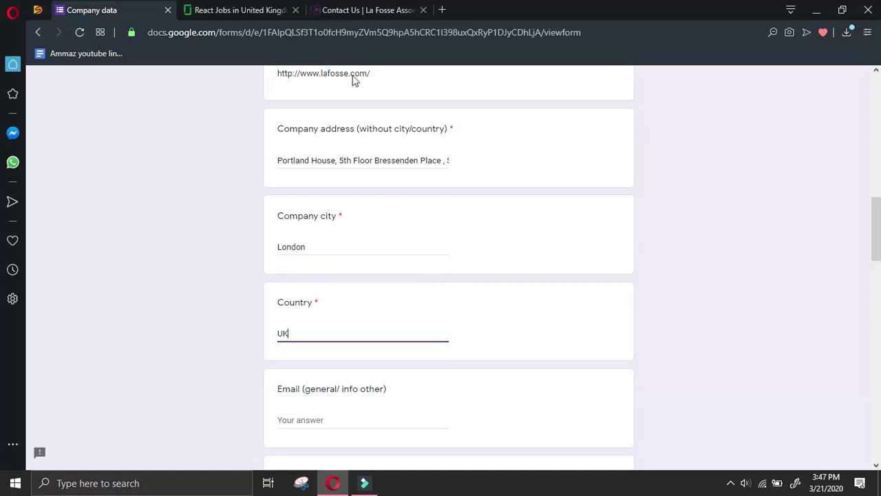
pyautogui.click(365, 10)
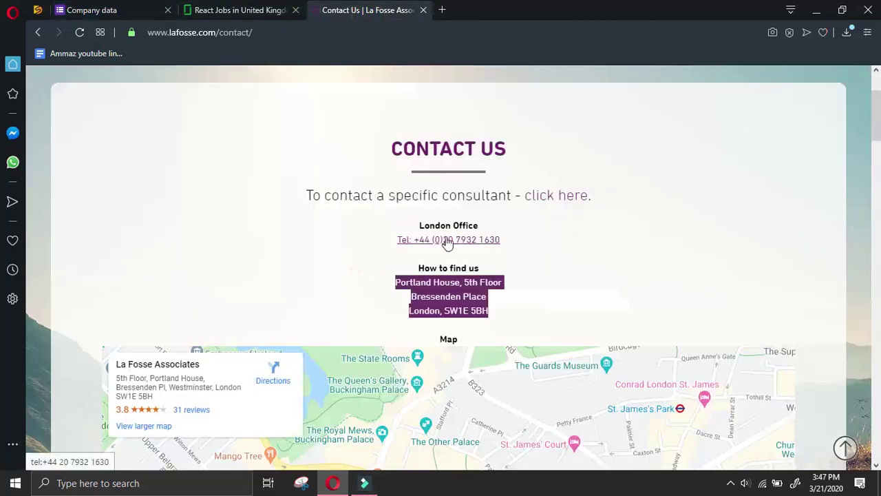
# Copy La Fosse's London office phone number into the form's phone answer
pyautogui.click(582, 246)
pyautogui.moveTo(508, 239); pyautogui.dragTo(416, 242)
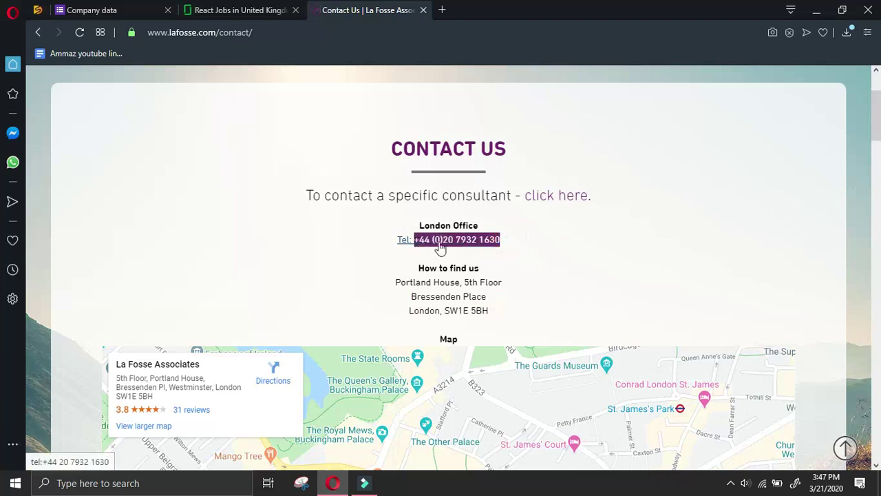
pyautogui.rightClick(441, 246)
pyautogui.click(461, 126)
pyautogui.click(97, 10)
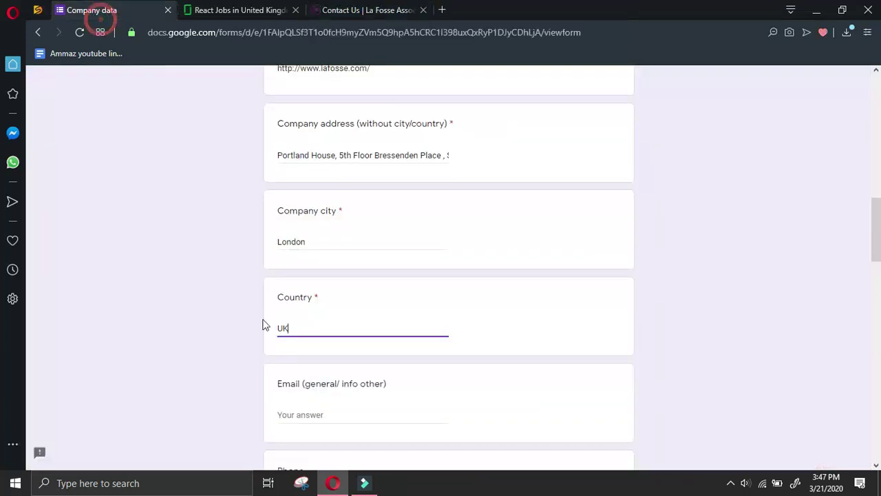
pyautogui.scroll(-3, 292, 320)
pyautogui.rightClick(315, 250)
pyautogui.click(344, 105)
# Paste the Leeds office address into the All other details answer
pyautogui.click(365, 9)
pyautogui.scroll(-8, 420, 303)
pyautogui.scroll(-1, 421, 303)
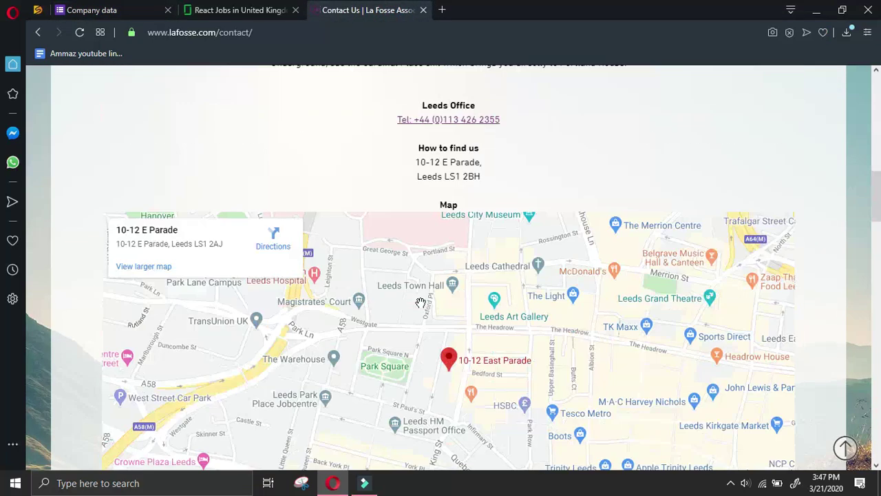
pyautogui.moveTo(431, 163); pyautogui.dragTo(486, 177)
pyautogui.rightClick(425, 170)
pyautogui.click(446, 214)
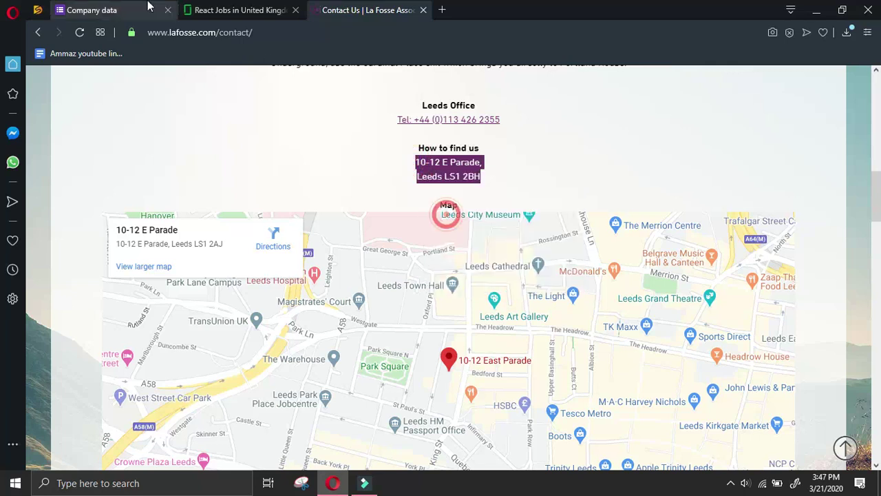
pyautogui.click(134, 11)
pyautogui.scroll(-5, 303, 226)
pyautogui.rightClick(317, 331)
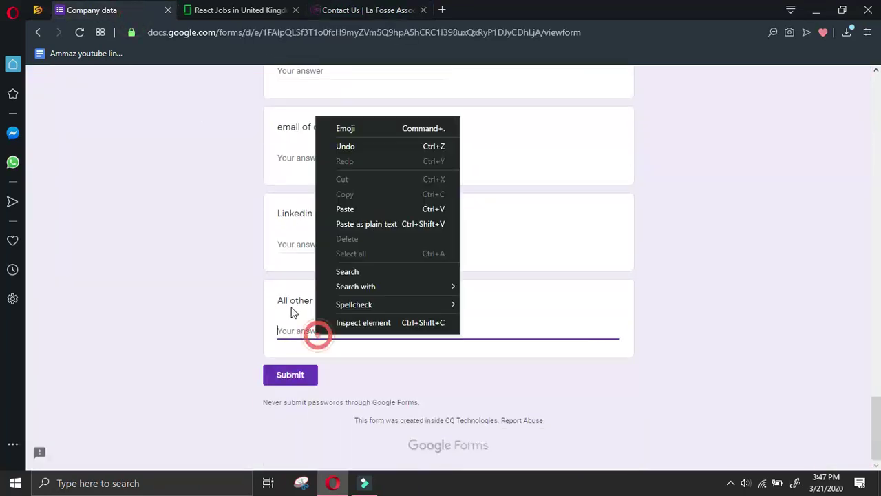
pyautogui.click(379, 206)
# Copy the Leeds office phone number and start a new line below the Leeds address
pyautogui.click(386, 10)
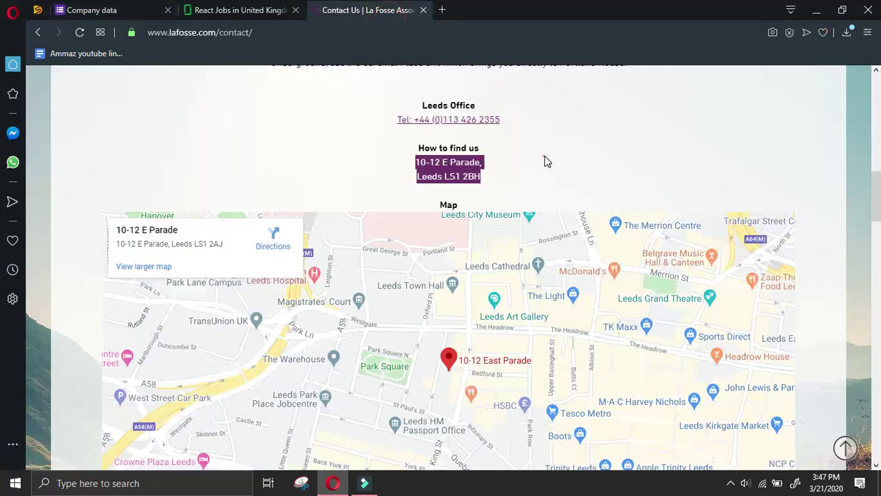
pyautogui.scroll(4, 544, 161)
pyautogui.scroll(2, 484, 332)
pyautogui.scroll(2, 484, 333)
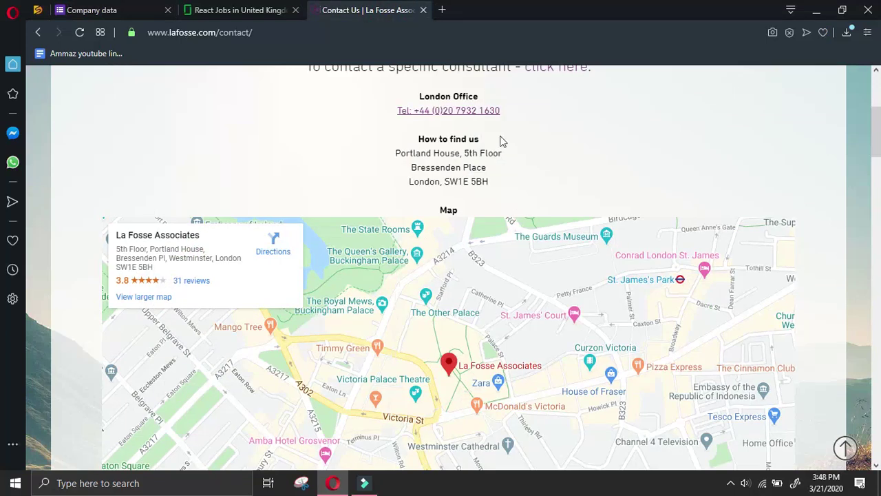
pyautogui.scroll(-3, 528, 268)
pyautogui.moveTo(508, 377); pyautogui.dragTo(413, 378)
pyautogui.rightClick(428, 378)
pyautogui.click(458, 264)
pyautogui.click(93, 10)
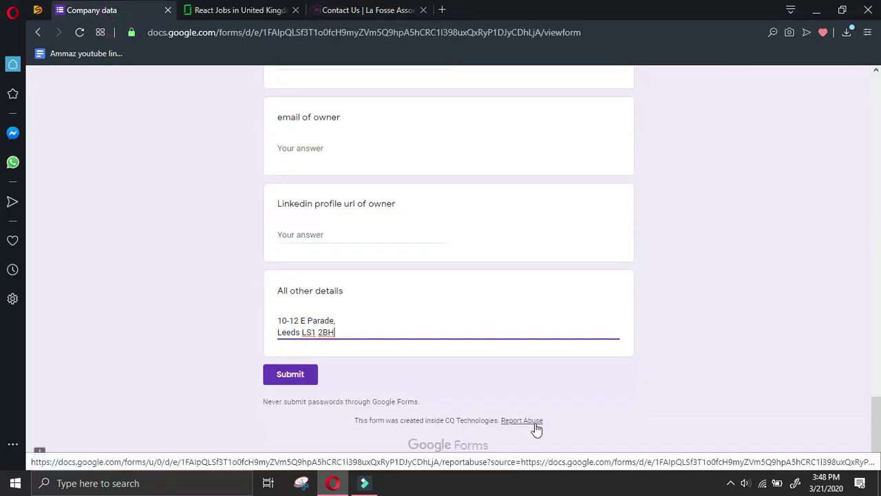
pyautogui.press('Return')
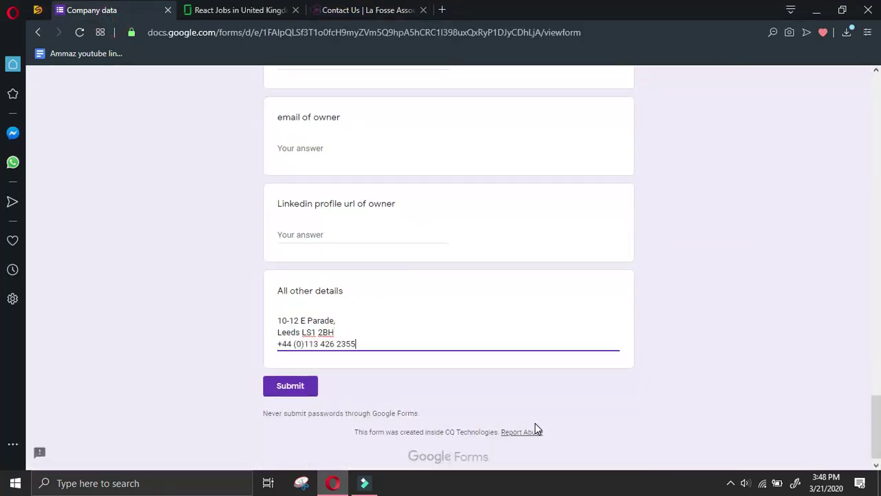
# Add the Santa Monica office address on a new line in All other details
pyautogui.click(365, 10)
pyautogui.scroll(-10, 376, 186)
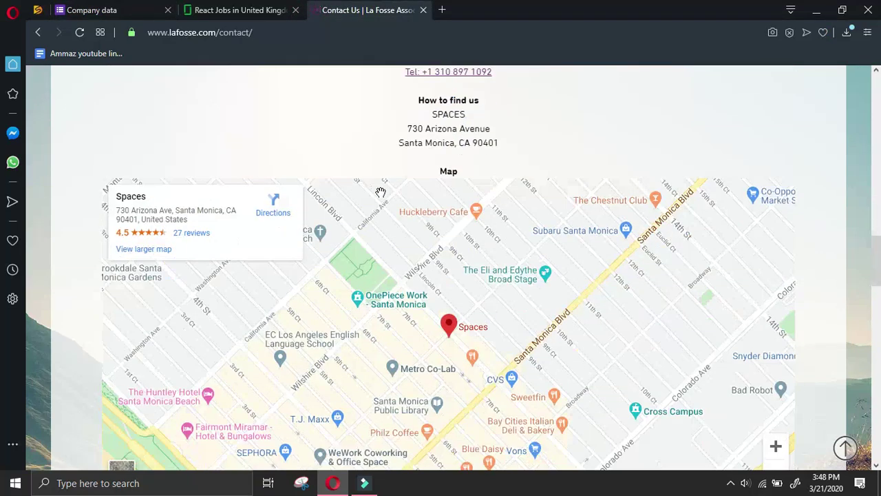
pyautogui.moveTo(427, 121); pyautogui.dragTo(492, 145)
pyautogui.rightClick(422, 135)
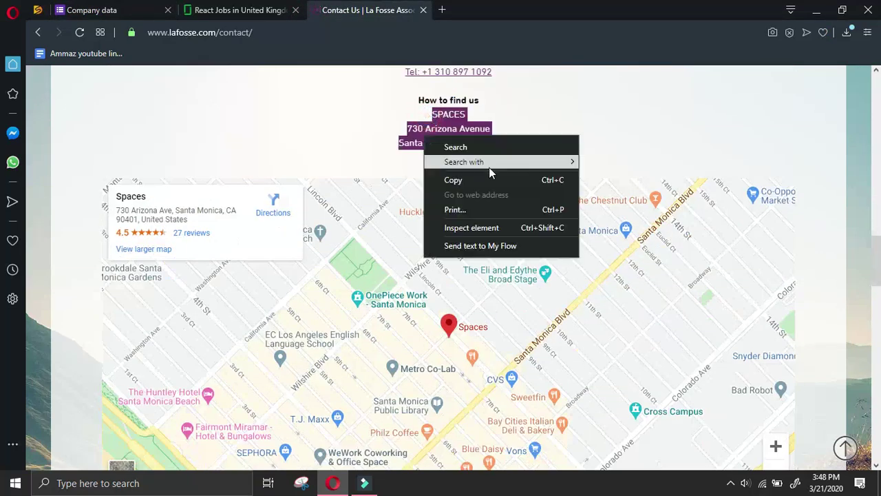
pyautogui.click(488, 176)
pyautogui.click(156, 8)
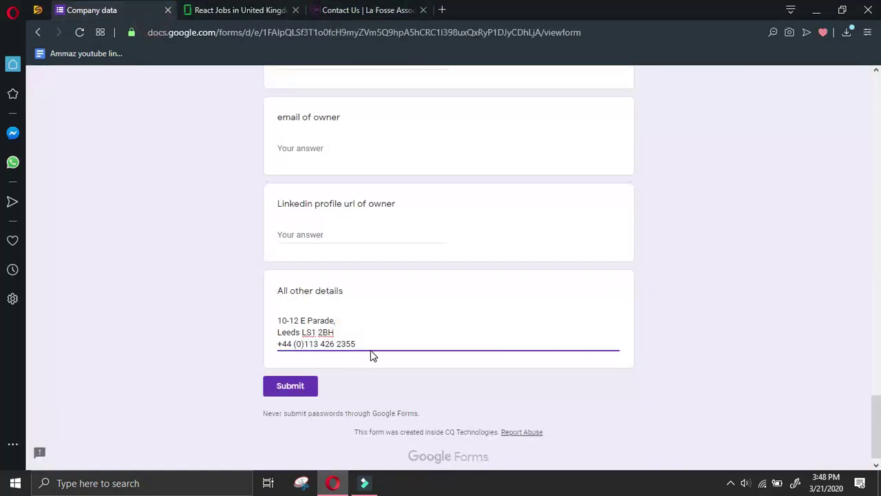
pyautogui.press('Return')
pyautogui.hotkey('ctrl', 'v')
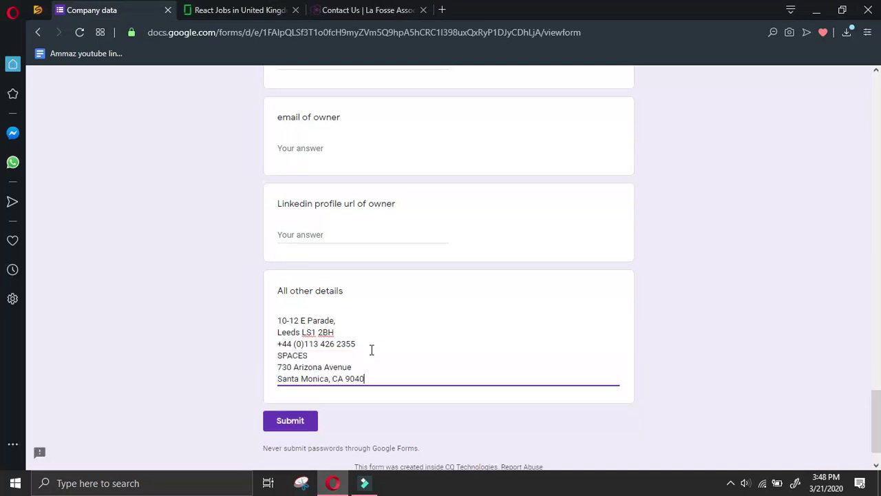
pyautogui.press('Return')
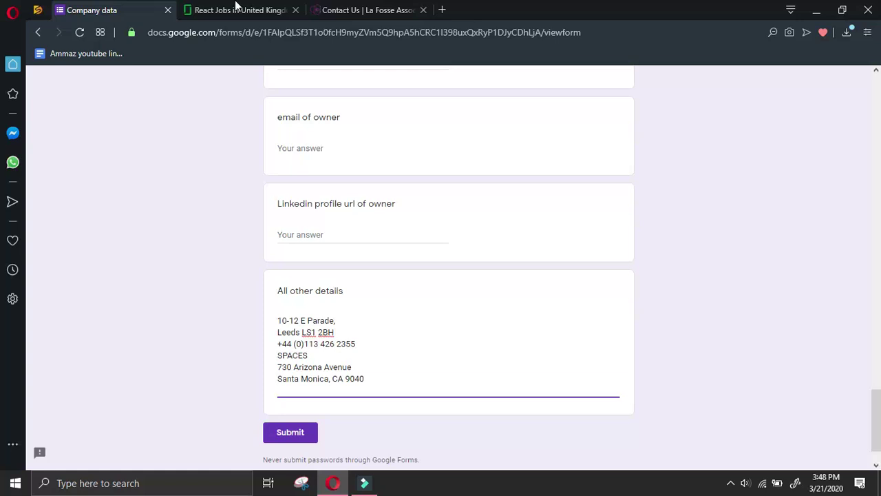
pyautogui.hotkey('ctrl', 'Tab')
pyautogui.hotkey('ctrl', 'Tab')
pyautogui.scroll(-3, 353, 206)
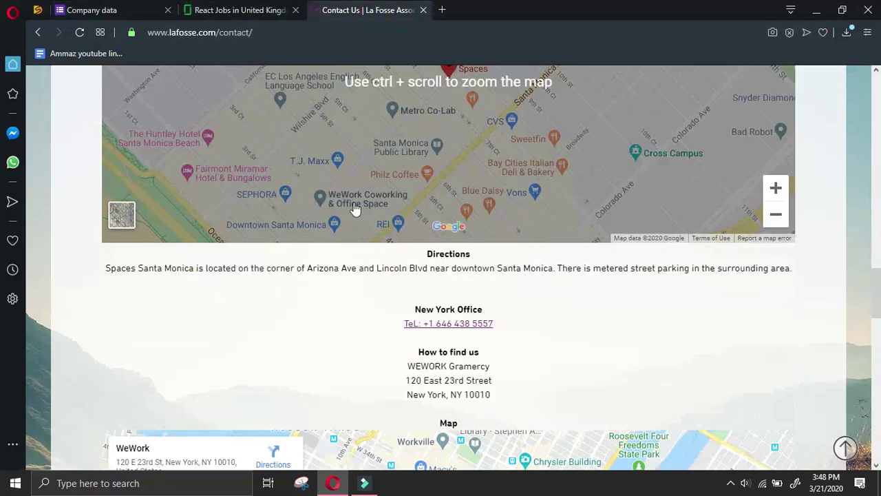
pyautogui.scroll(5, 353, 206)
pyautogui.moveTo(494, 201); pyautogui.dragTo(423, 203)
pyautogui.hotkey('ctrl', 'c')
pyautogui.click(155, 11)
pyautogui.hotkey('ctrl', 'v')
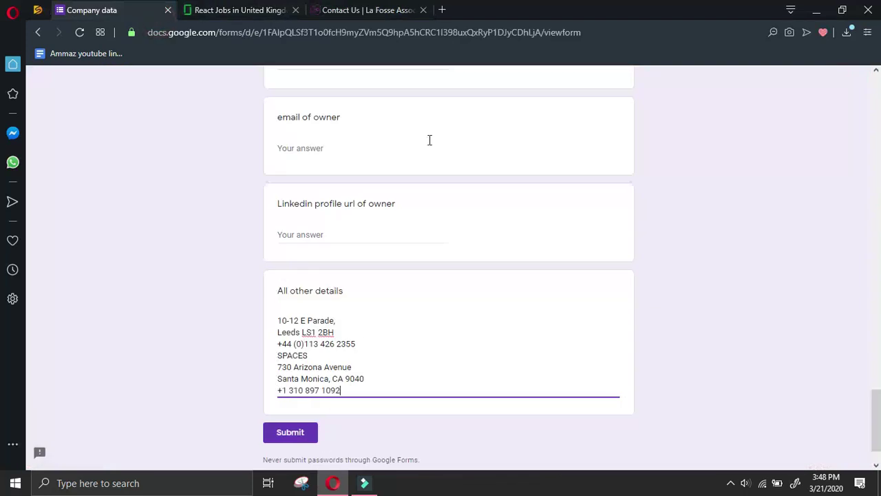
# Paste the New York office phone and address into All other details
pyautogui.click(403, 10)
pyautogui.scroll(-5, 429, 228)
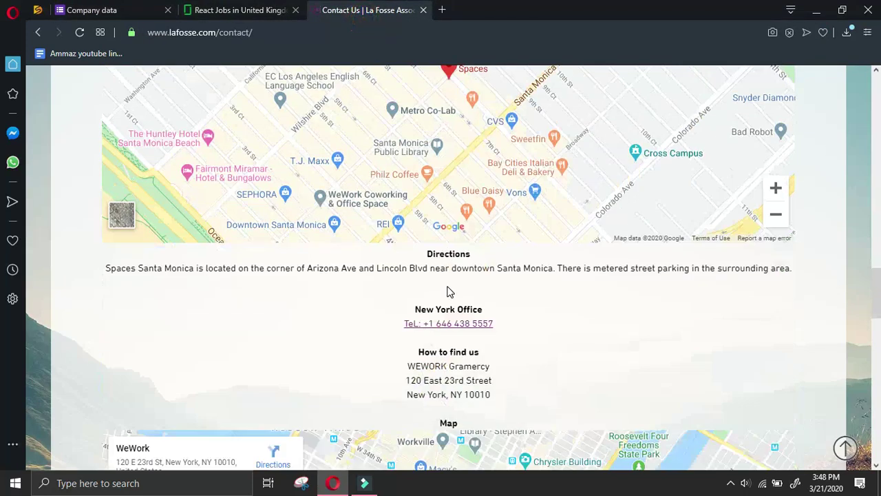
pyautogui.moveTo(423, 323); pyautogui.dragTo(501, 394)
pyautogui.click(160, 6)
pyautogui.hotkey('ctrl', 'v')
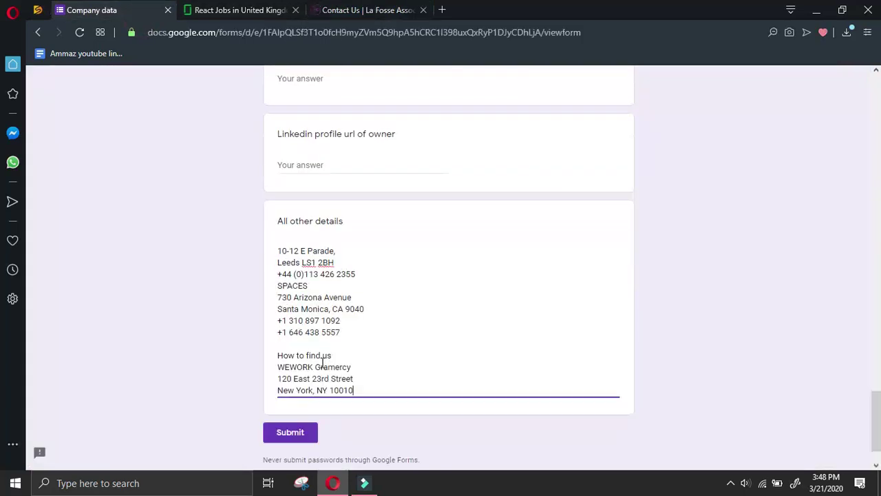
# Move the +1 646 number below the joined WeWork Gramercy address lines
pyautogui.moveTo(344, 335); pyautogui.dragTo(276, 335)
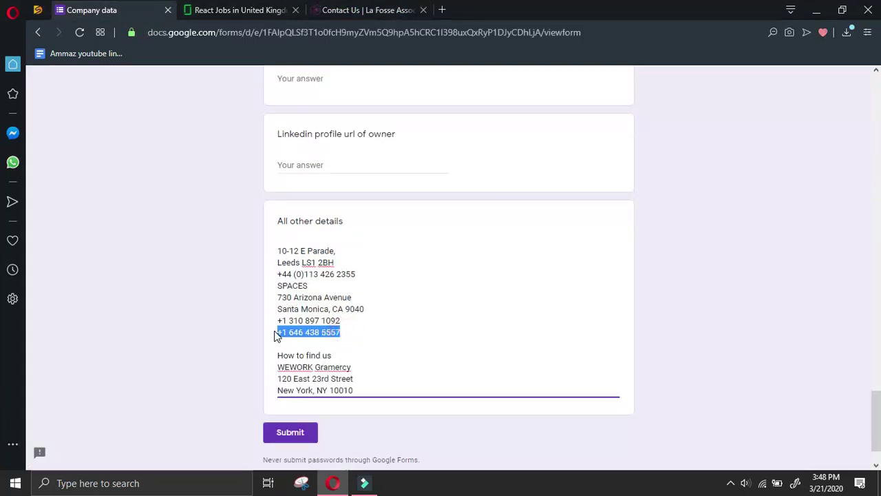
pyautogui.press('BackSpace')
pyautogui.press('BackSpace')
pyautogui.press('BackSpace')
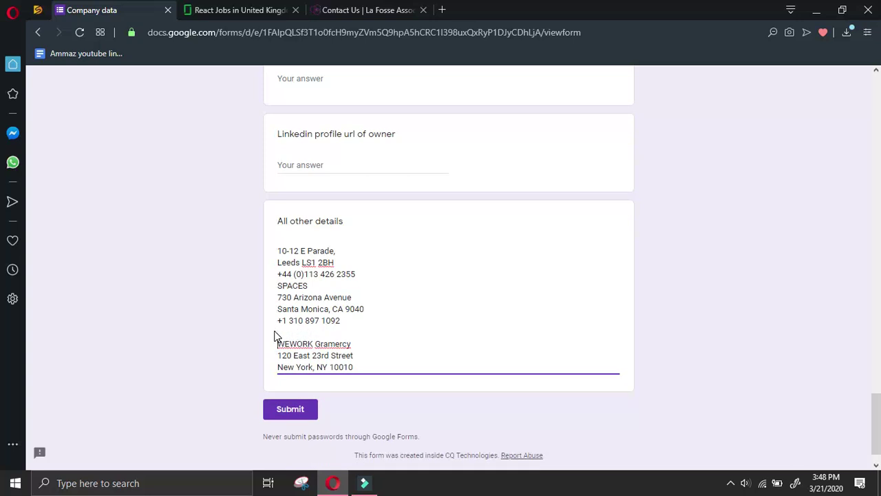
pyautogui.press('BackSpace')
pyautogui.press('BackSpace')
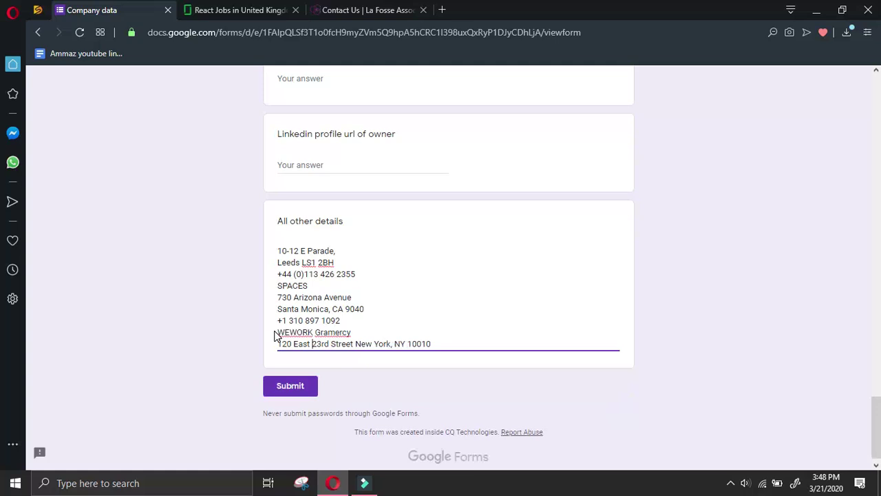
pyautogui.press('Return')
pyautogui.hotkey('ctrl', 'v')
pyautogui.press('Return')
pyautogui.hotkey('ctrl', 'Tab')
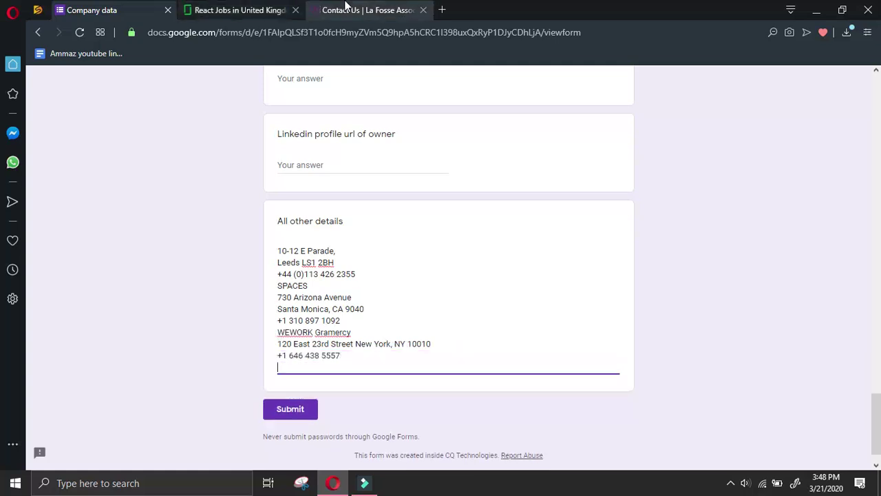
pyautogui.scroll(-15, 443, 252)
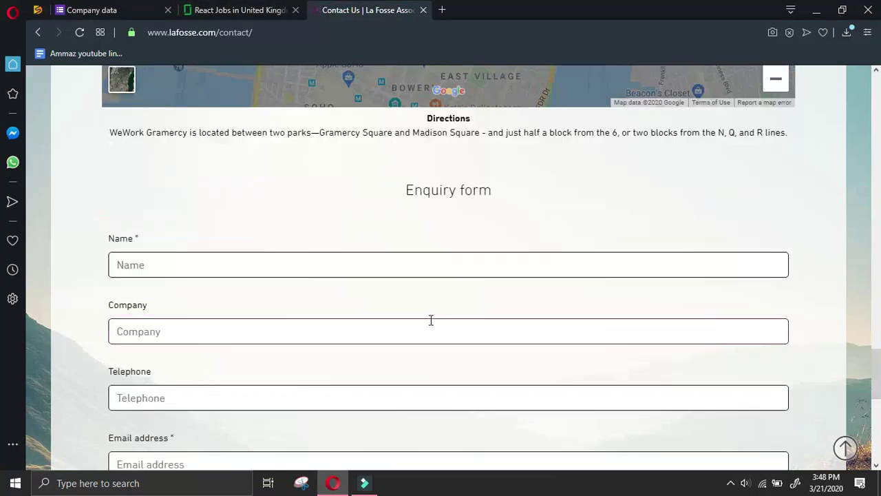
# Open La Fosse's LinkedIn company page from the website footer in a new tab
pyautogui.scroll(-2, 429, 321)
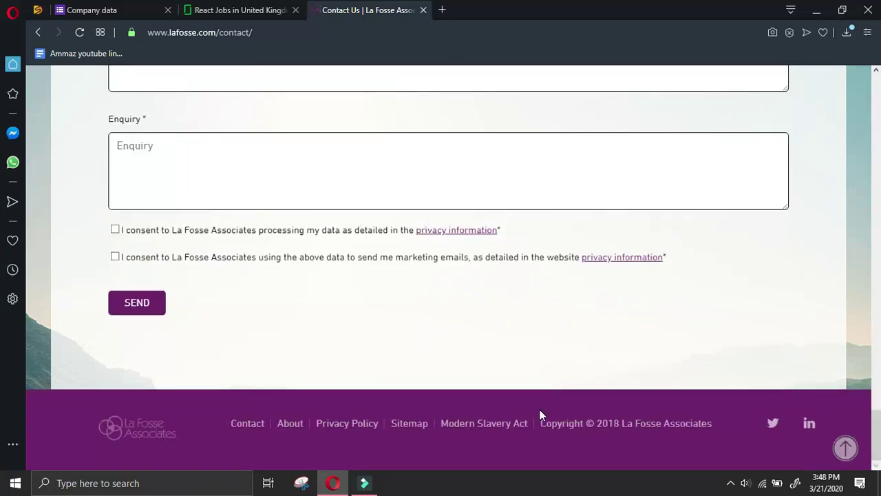
pyautogui.rightClick(812, 424)
pyautogui.click(784, 279)
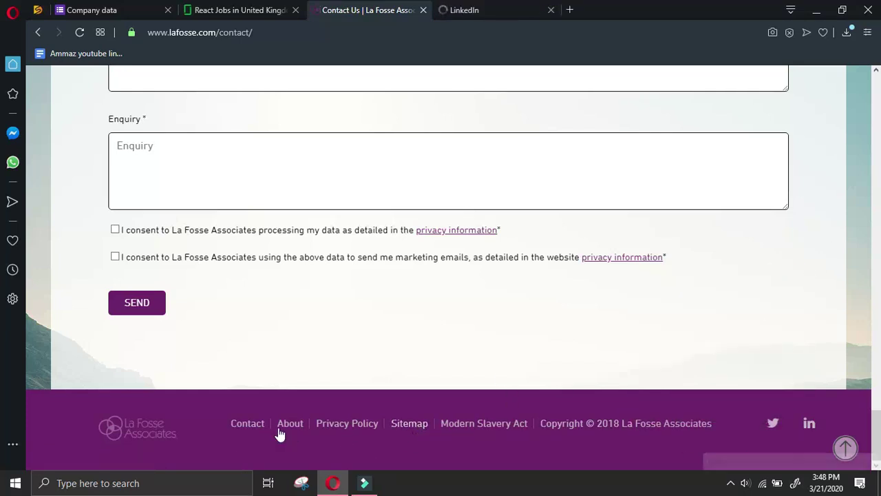
pyautogui.click(242, 425)
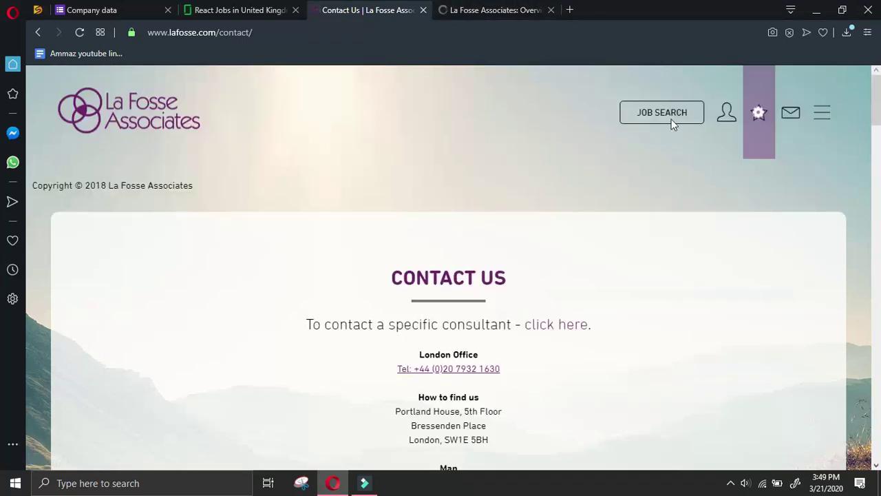
pyautogui.click(503, 11)
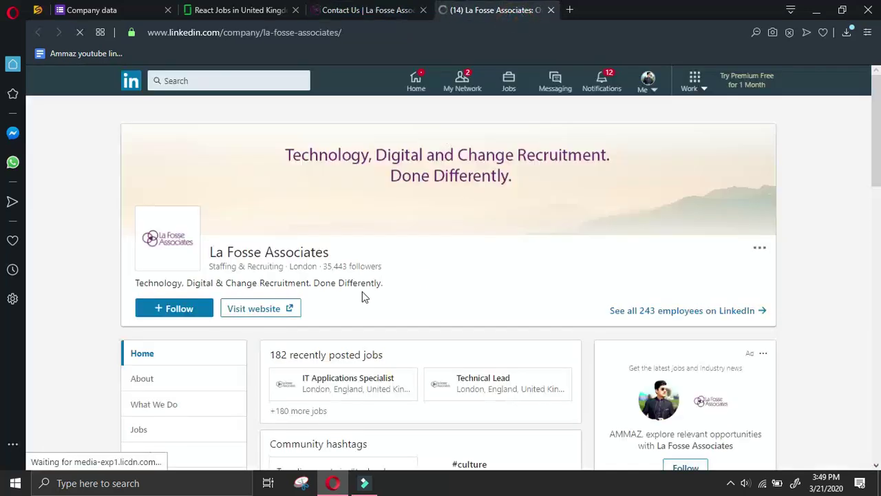
pyautogui.scroll(-2, 206, 330)
# Open the website's About page, then the CEO's profile from LinkedIn's people list
pyautogui.click(402, 10)
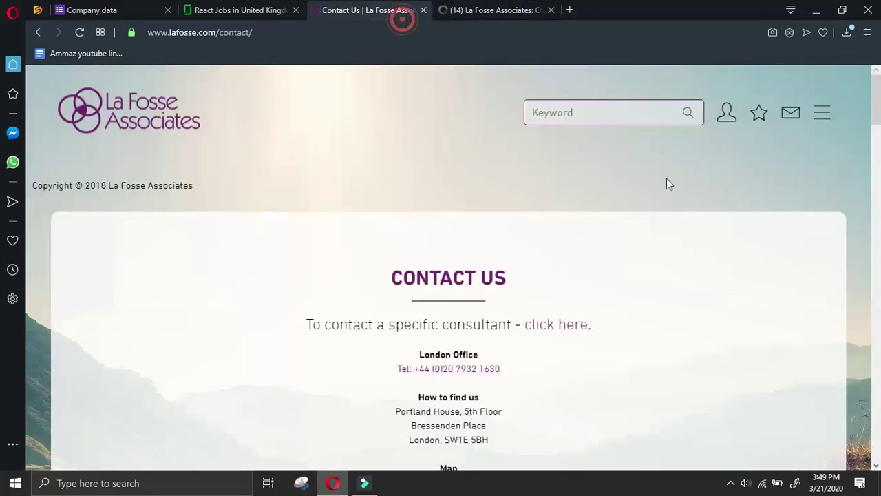
pyautogui.scroll(1, 661, 144)
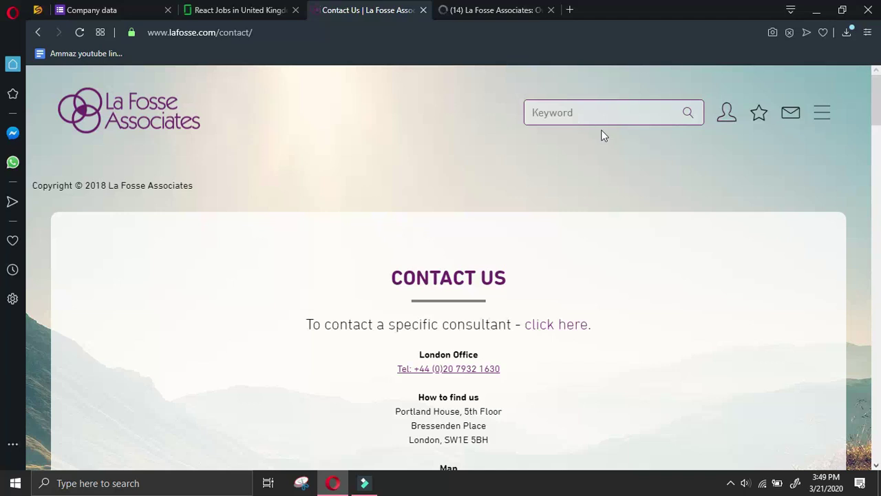
pyautogui.scroll(-20, 601, 131)
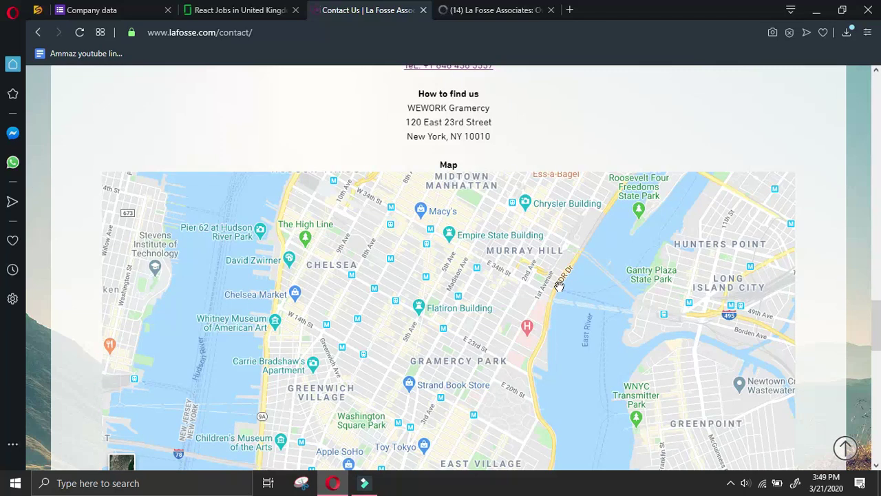
pyautogui.scroll(-10, 559, 288)
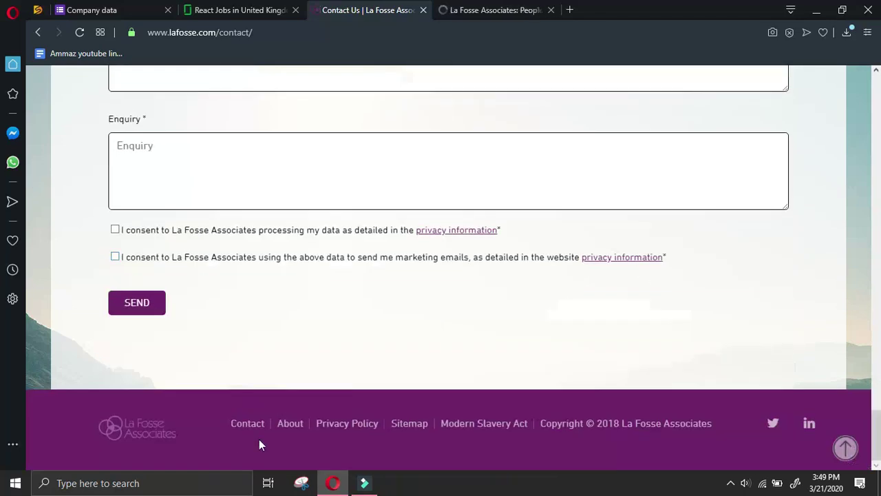
pyautogui.click(290, 423)
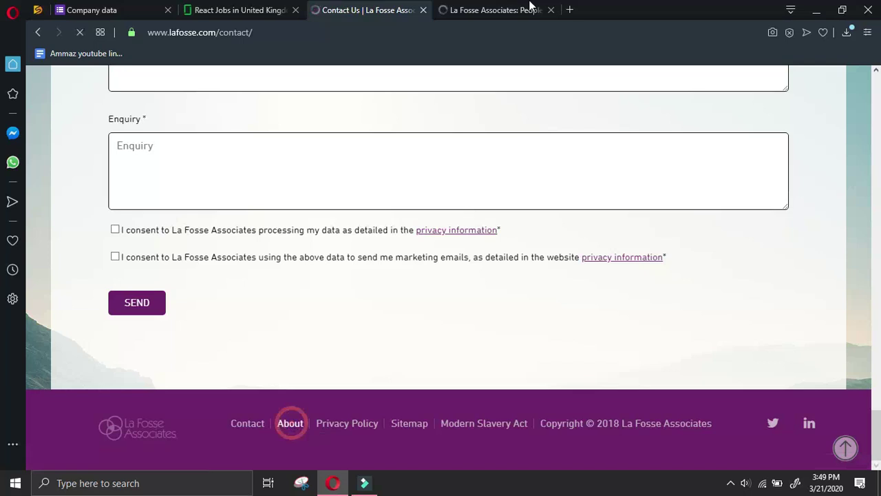
pyautogui.hotkey('ctrl', 'Tab')
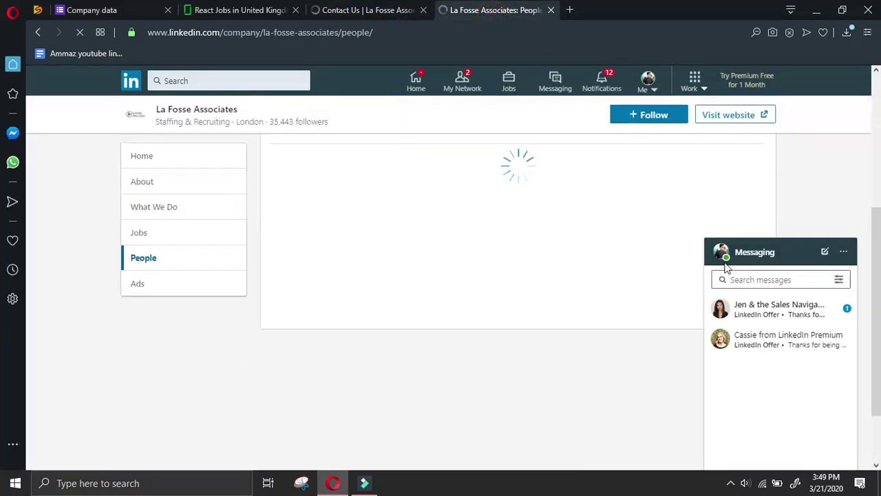
pyautogui.scroll(-2, 498, 354)
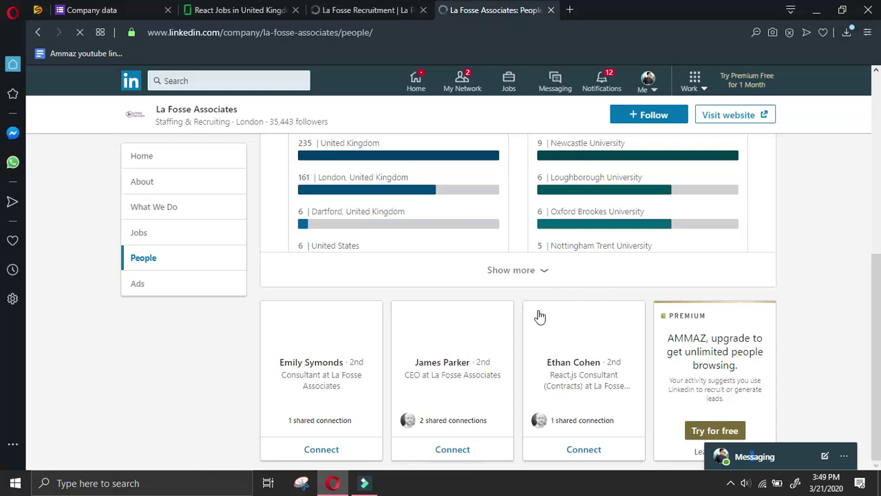
pyautogui.click(460, 337)
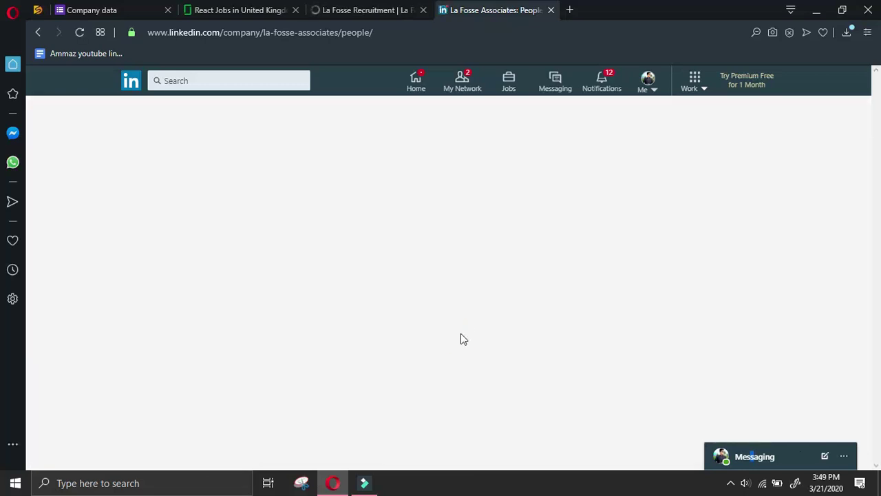
# Send the CEO a connection invite without a note and paste his name into Name of owner
pyautogui.click(442, 258)
pyautogui.click(557, 195)
pyautogui.moveTo(138, 286); pyautogui.dragTo(215, 285)
pyautogui.hotkey('ctrl', 'c')
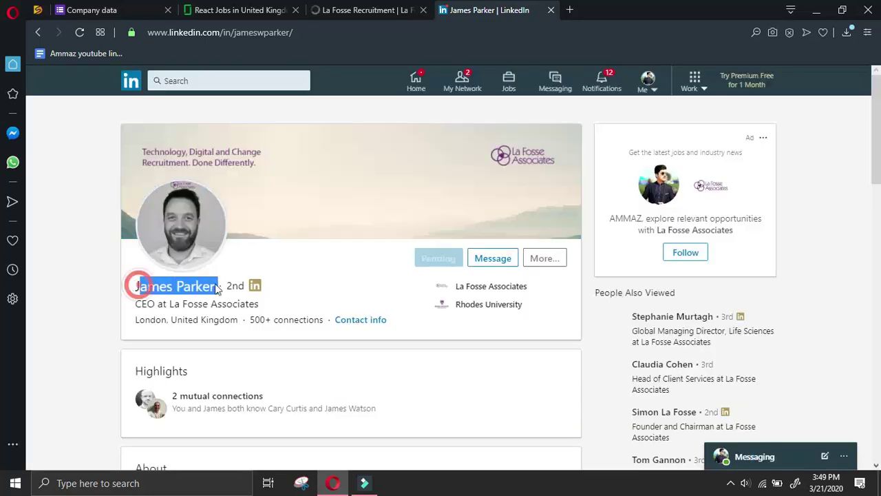
pyautogui.click(104, 10)
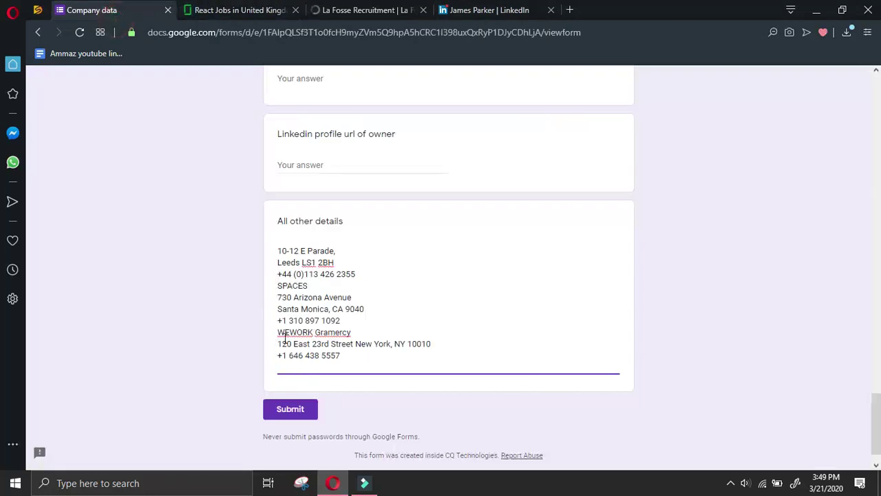
pyautogui.scroll(10, 289, 338)
pyautogui.click(305, 293)
pyautogui.hotkey('ctrl', 'v')
pyautogui.click(278, 294)
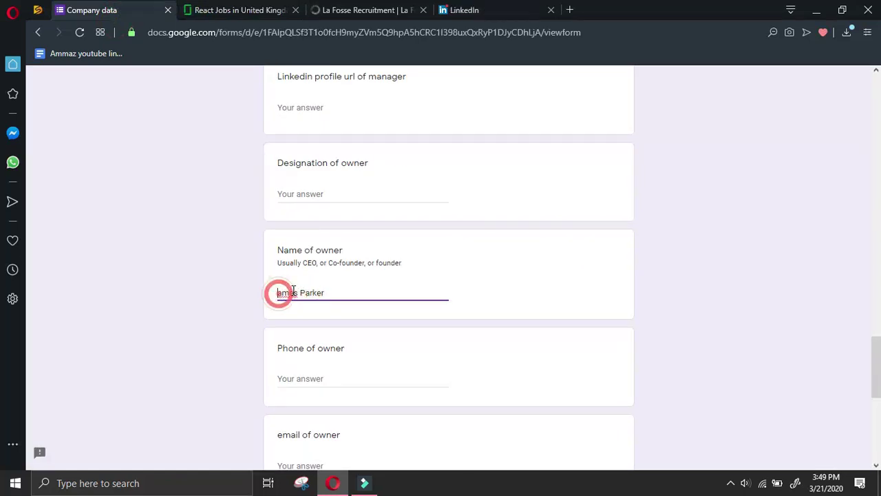
# Enter CEO as owner designation and copy the profile URL via Share via Message
pyautogui.click(320, 198)
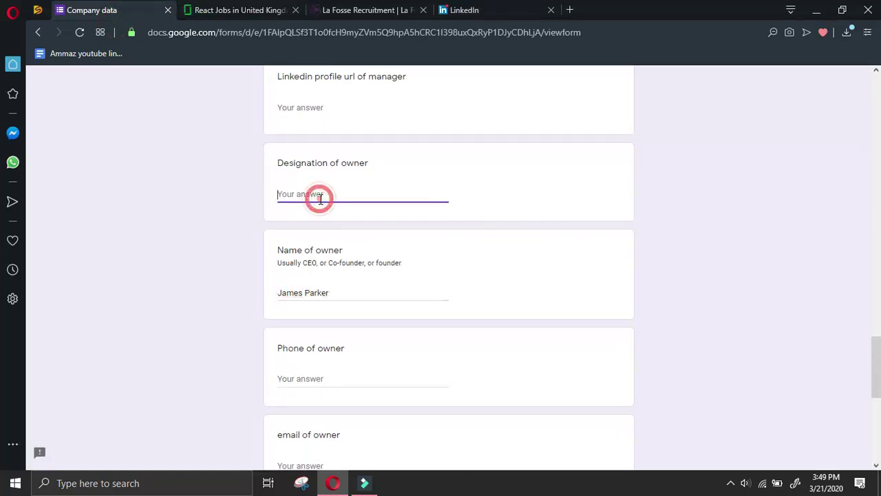
pyautogui.click(472, 10)
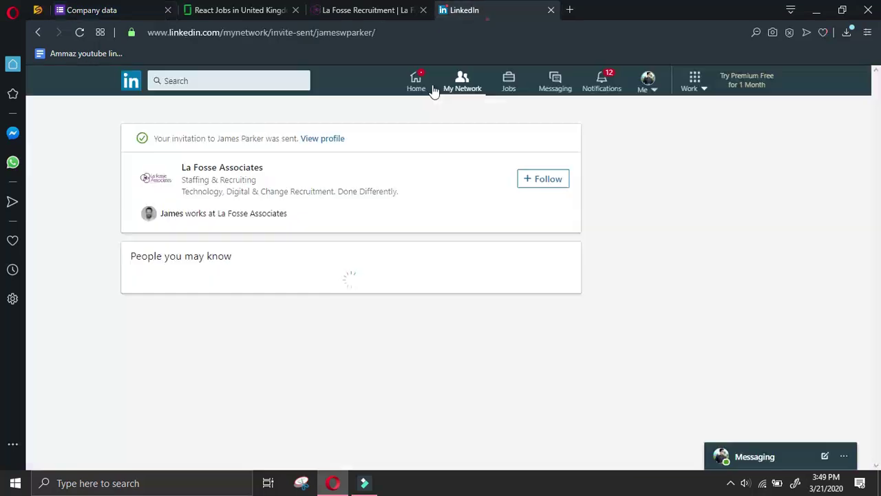
pyautogui.click(325, 139)
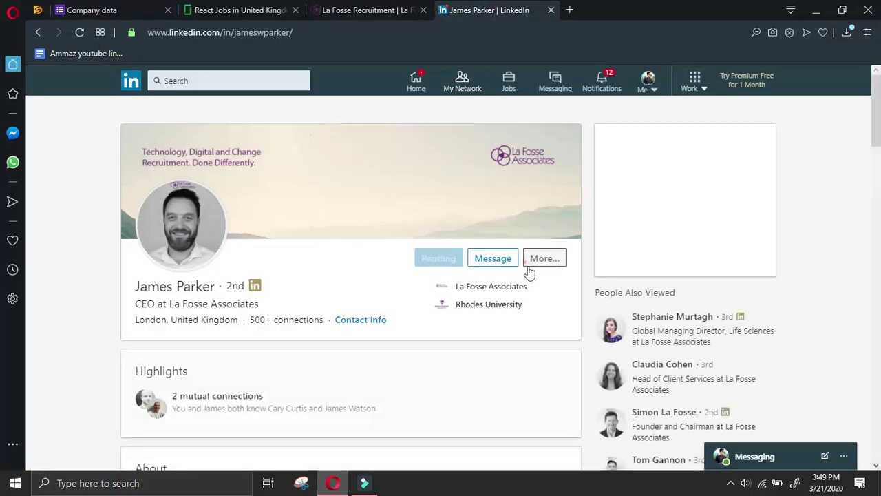
pyautogui.click(540, 259)
pyautogui.click(562, 288)
pyautogui.moveTo(609, 425); pyautogui.dragTo(582, 424)
pyautogui.moveTo(667, 425); pyautogui.dragTo(443, 426)
pyautogui.hotkey('ctrl', 'c')
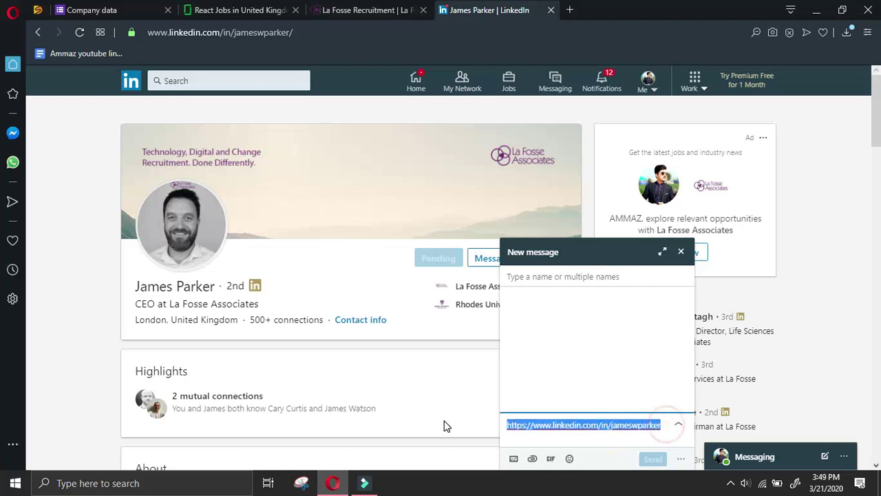
# Put '+' in Phone of owner, paste the profile URL into Linkedin profile url, and close the message draft
pyautogui.click(151, 9)
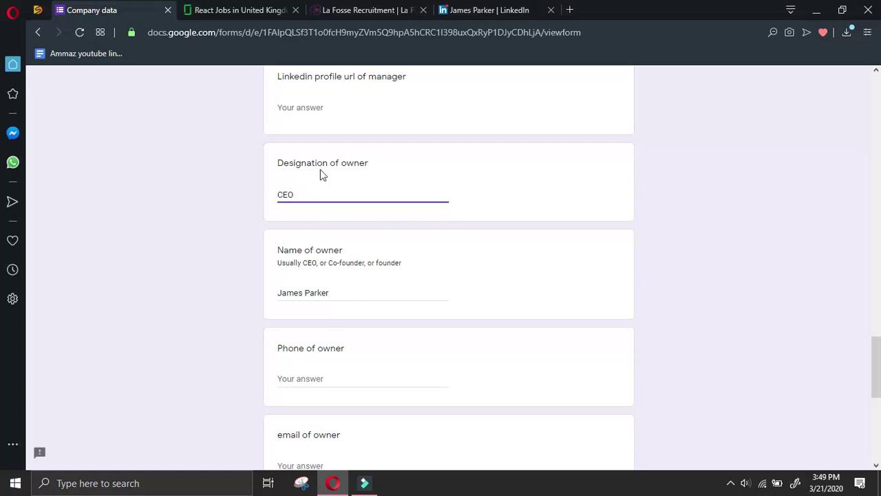
pyautogui.scroll(-2, 321, 170)
pyautogui.click(338, 246)
pyautogui.scroll(-2, 378, 171)
pyautogui.write('+')
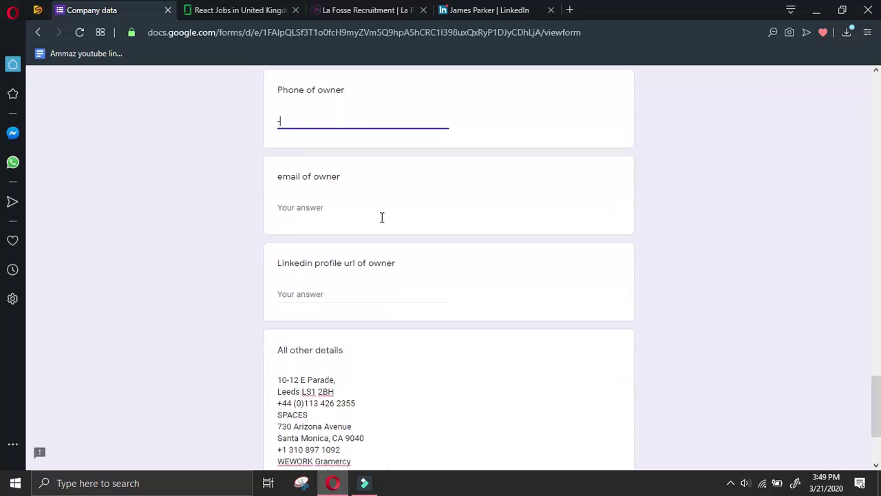
pyautogui.click(353, 289)
pyautogui.hotkey('ctrl', 'v')
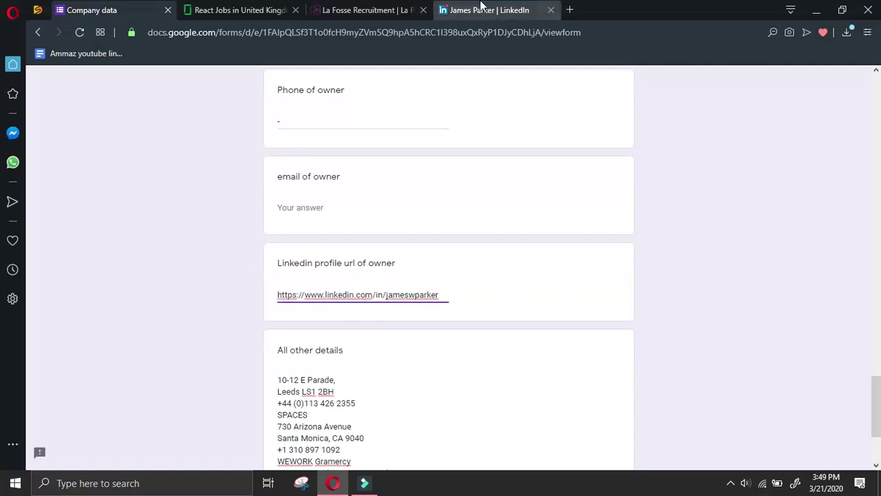
pyautogui.click(485, 9)
pyautogui.click(680, 251)
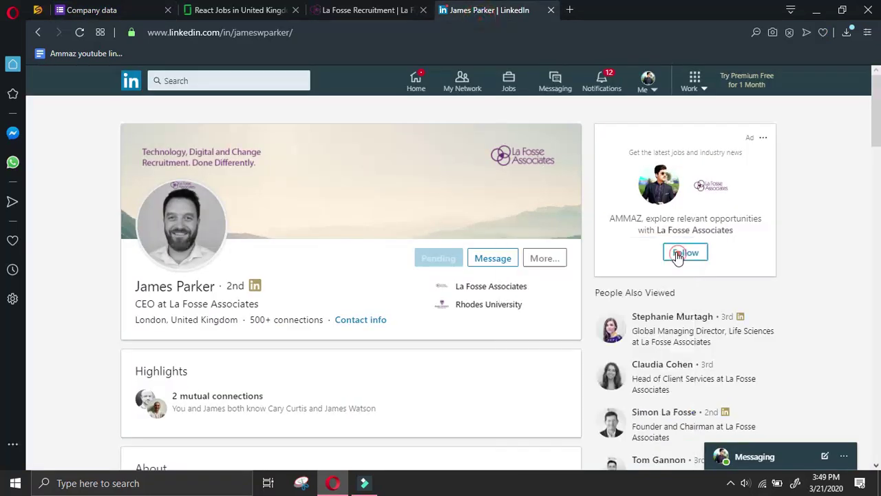
pyautogui.moveTo(876, 110); pyautogui.dragTo(877, 114)
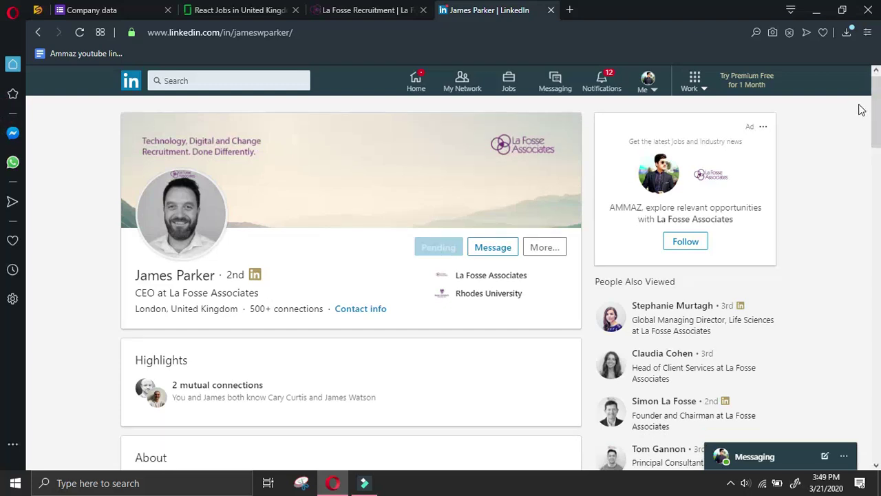
pyautogui.scroll(-2, 761, 165)
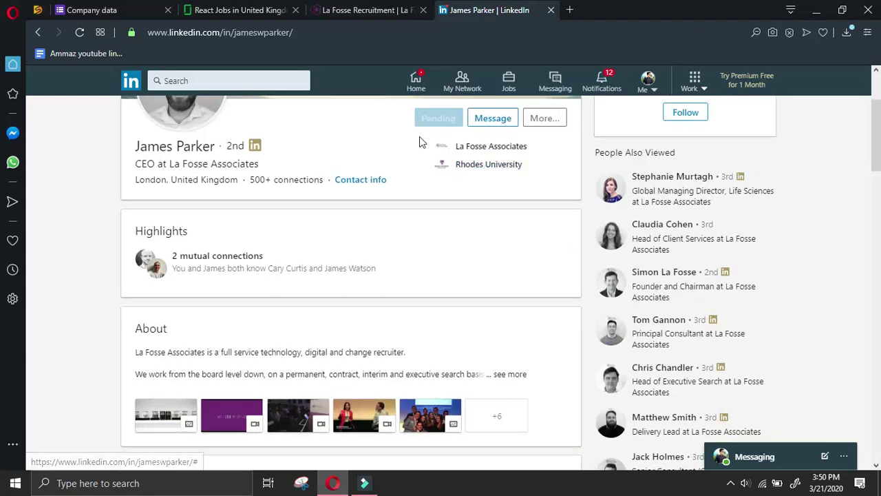
# Scroll through La Fosse's website About page
pyautogui.scroll(-4, 406, 145)
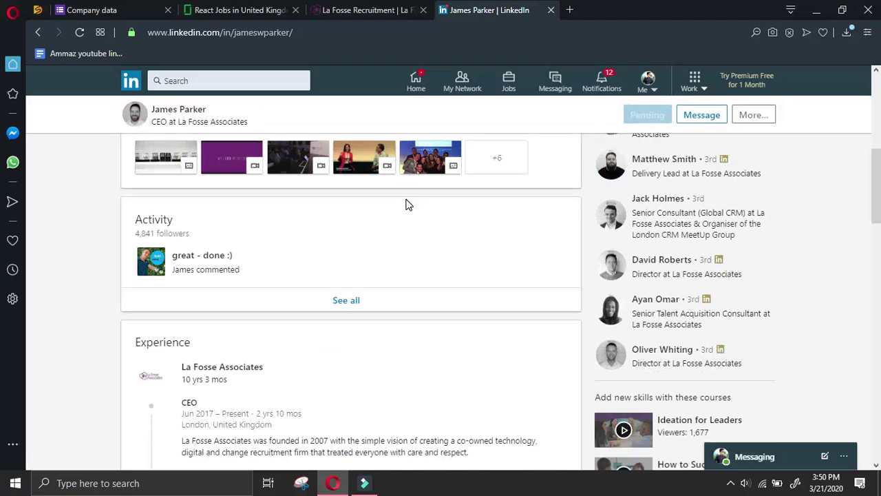
pyautogui.scroll(-2, 422, 228)
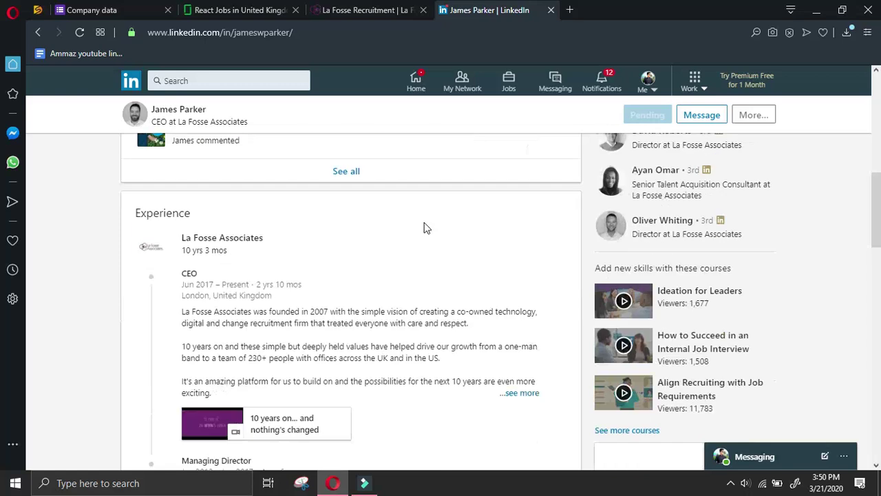
pyautogui.click(371, 14)
pyautogui.click(481, 15)
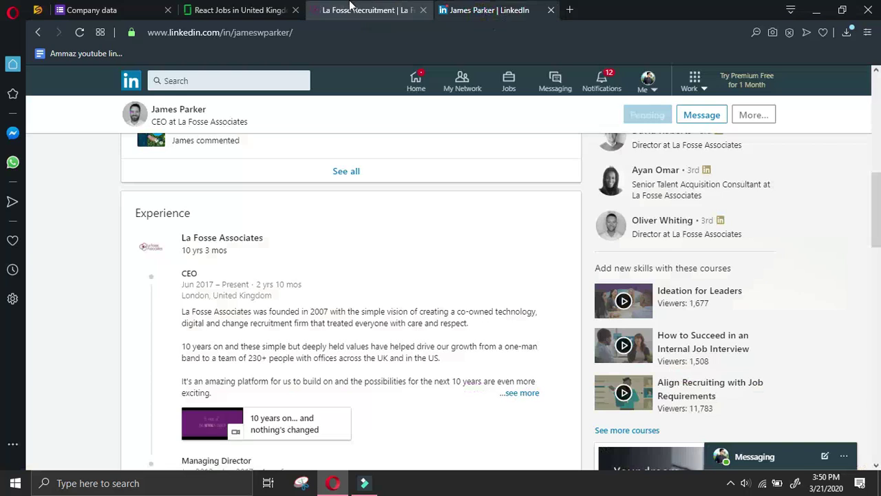
pyautogui.click(351, 12)
pyautogui.scroll(-3, 448, 273)
pyautogui.scroll(-15, 465, 273)
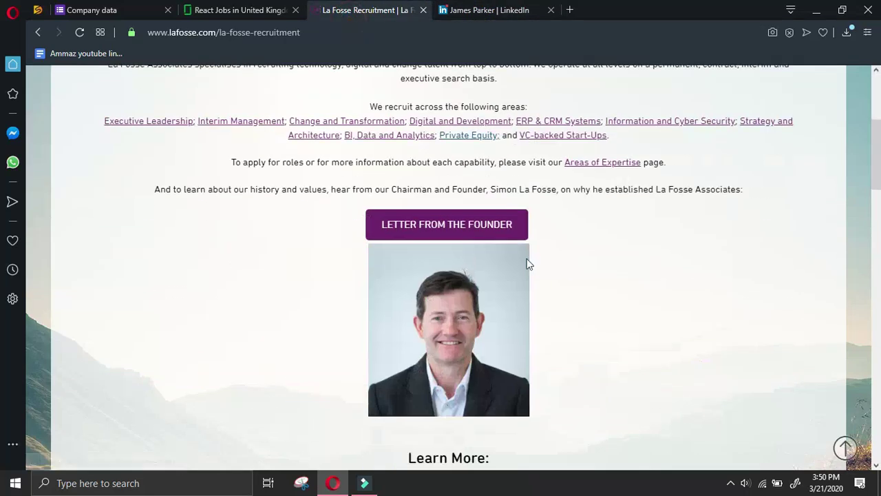
pyautogui.scroll(-10, 558, 258)
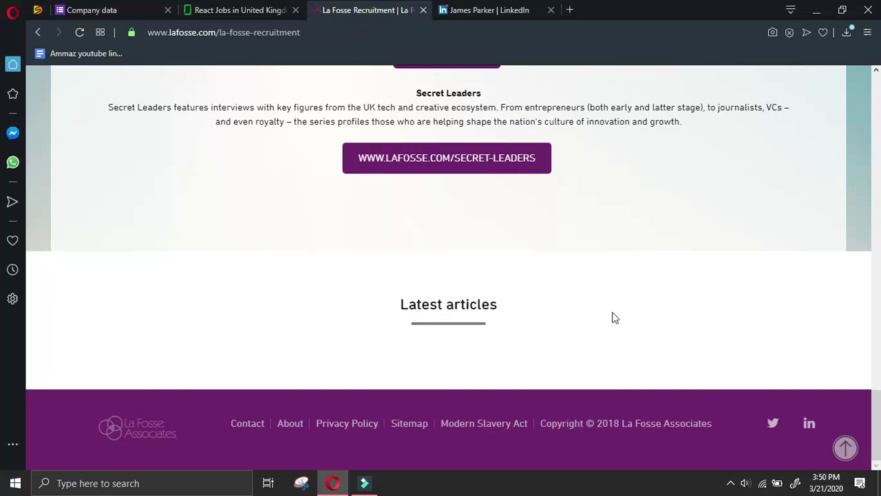
# Go back to La Fosse Associates' LinkedIn People page, select the company name, and open a new tab
pyautogui.click(524, 9)
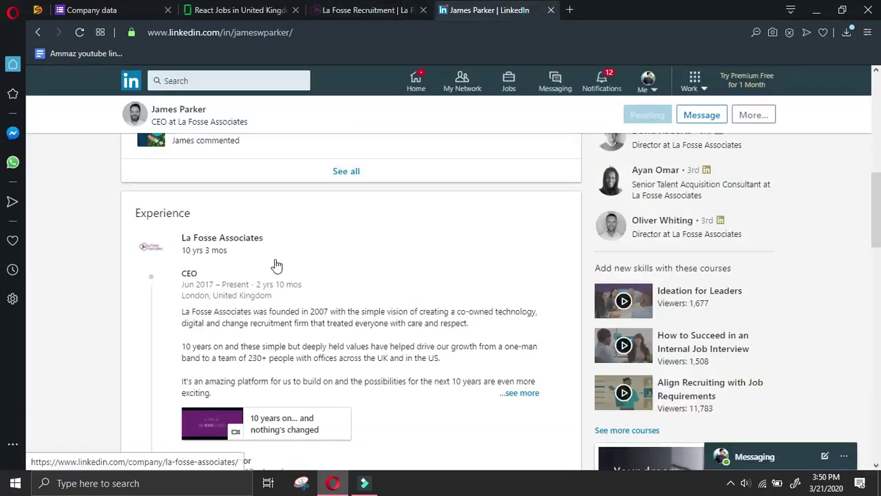
pyautogui.scroll(5, 202, 157)
pyautogui.click(41, 30)
pyautogui.click(43, 27)
pyautogui.click(40, 30)
pyautogui.scroll(-1, 406, 253)
pyautogui.scroll(-5, 406, 254)
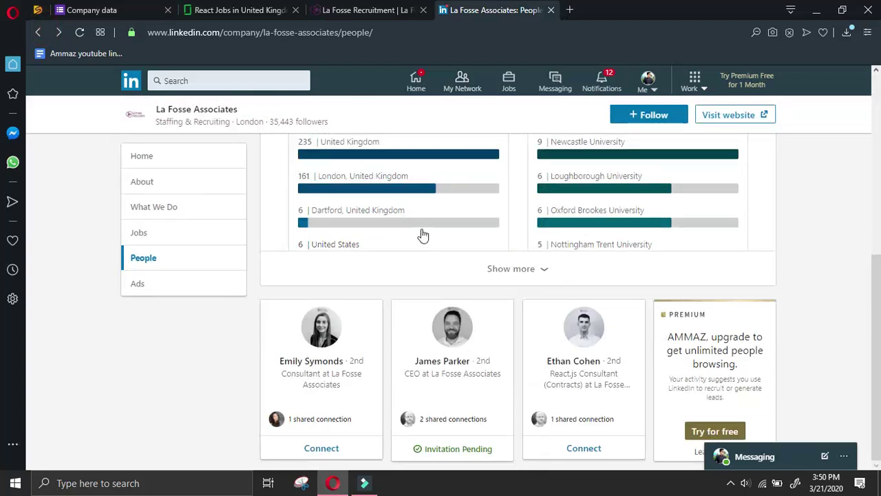
pyautogui.scroll(5, 398, 178)
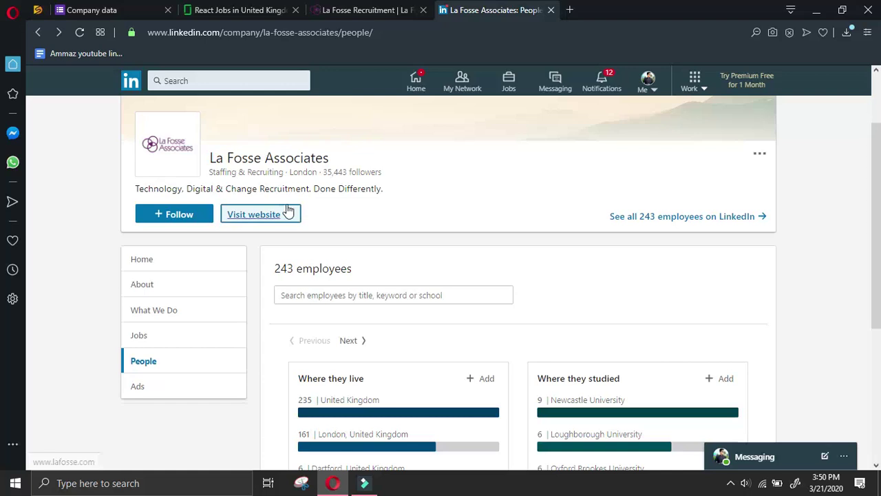
pyautogui.moveTo(330, 158); pyautogui.dragTo(207, 157)
pyautogui.hotkey('ctrl', 'c')
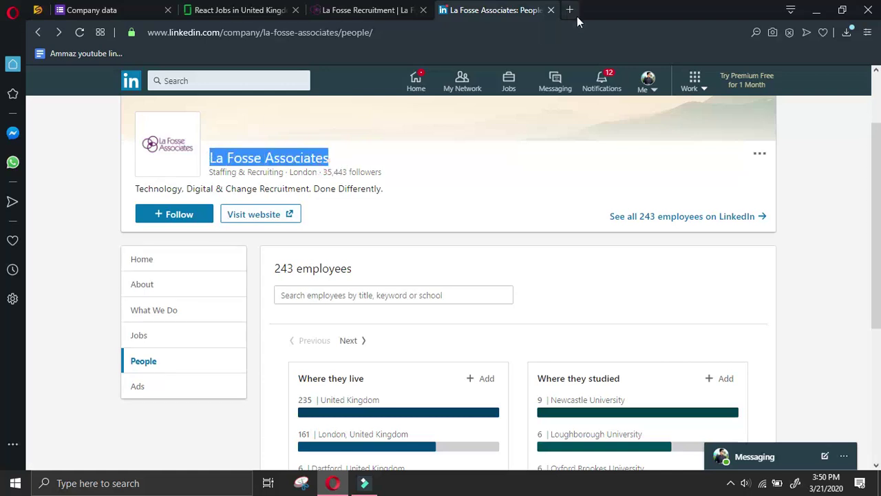
pyautogui.click(577, 16)
# Search Google for La Fosse Associates' finance manager on LinkedIn
pyautogui.write('manager')
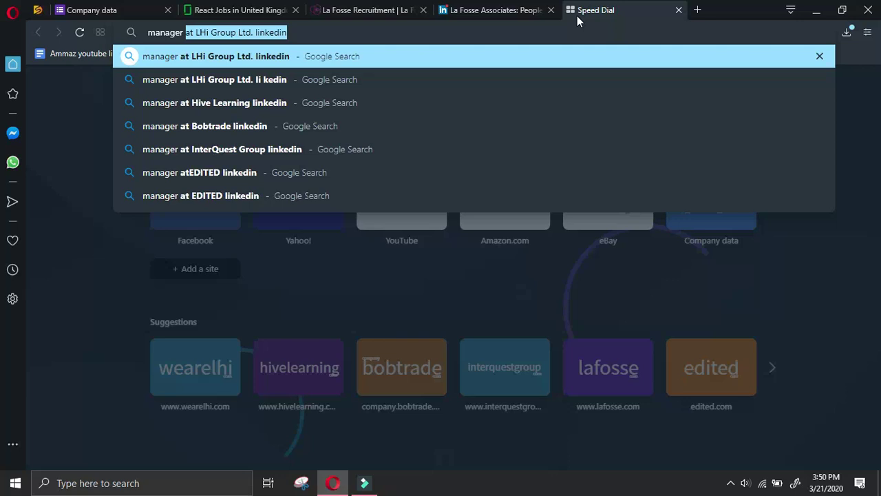
pyautogui.hotkey('ctrl', 'v')
pyautogui.write('linked')
pyautogui.press('Return')
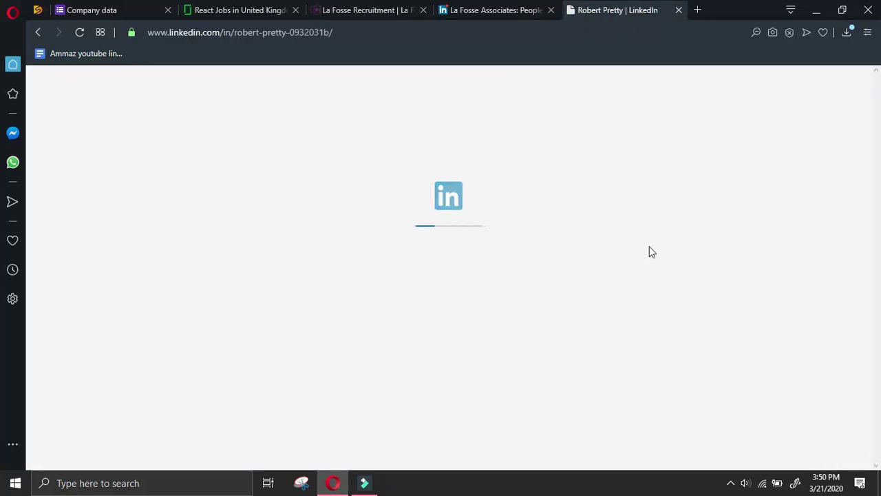
# Send the Finance Manager a LinkedIn connection invitation and open their profile
pyautogui.click(543, 258)
pyautogui.click(550, 354)
pyautogui.click(579, 186)
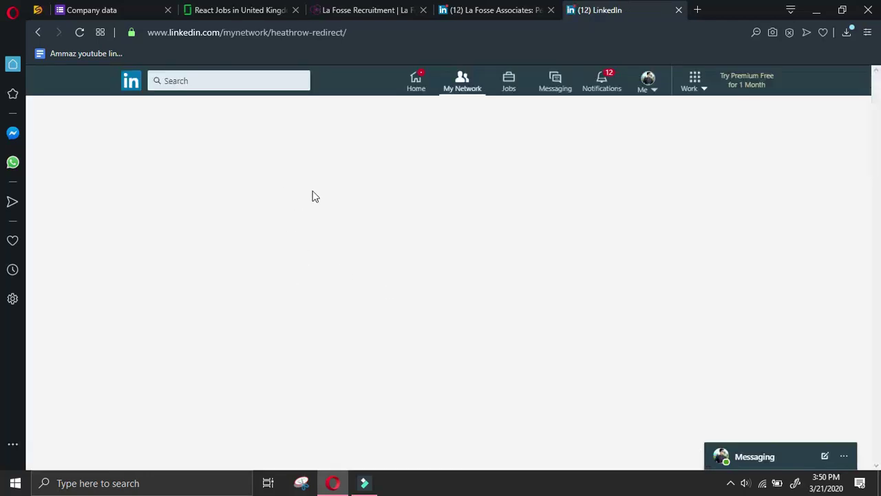
pyautogui.click(336, 141)
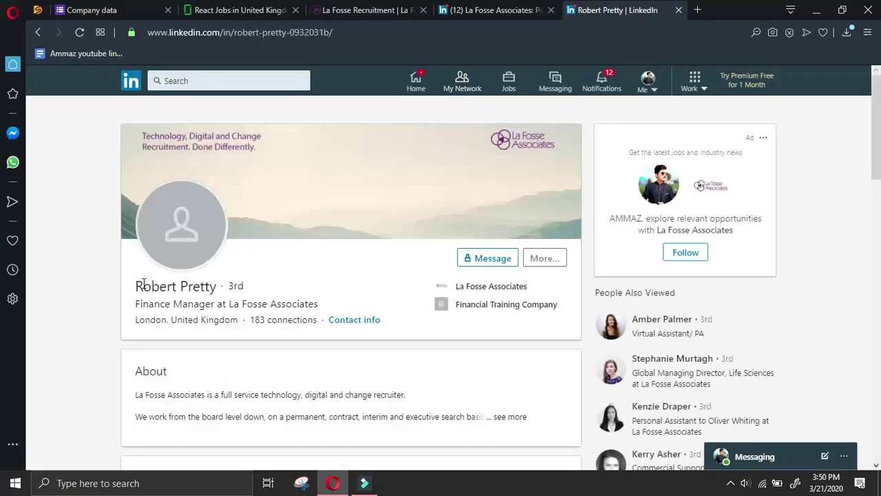
# Copy the manager's name into the form's Name of manager field
pyautogui.moveTo(137, 286); pyautogui.dragTo(217, 290)
pyautogui.hotkey('ctrl', 'c')
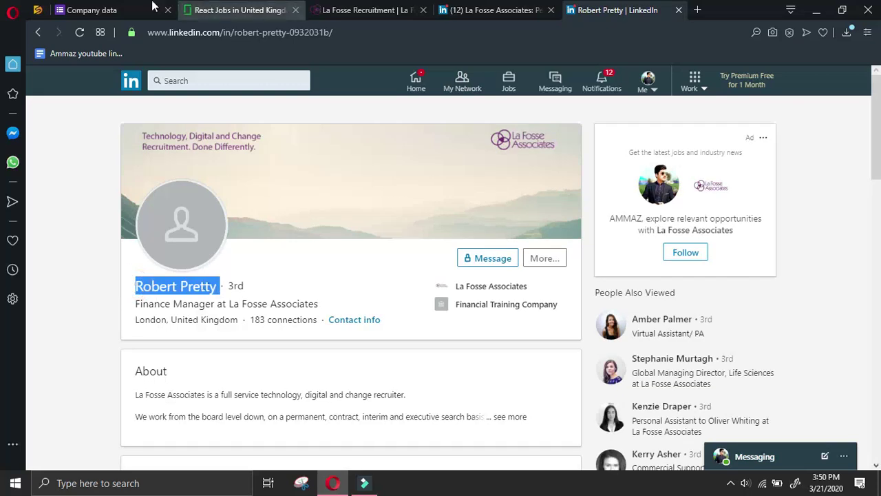
pyautogui.click(143, 11)
pyautogui.scroll(-2, 271, 244)
pyautogui.scroll(4, 303, 261)
pyautogui.scroll(5, 306, 265)
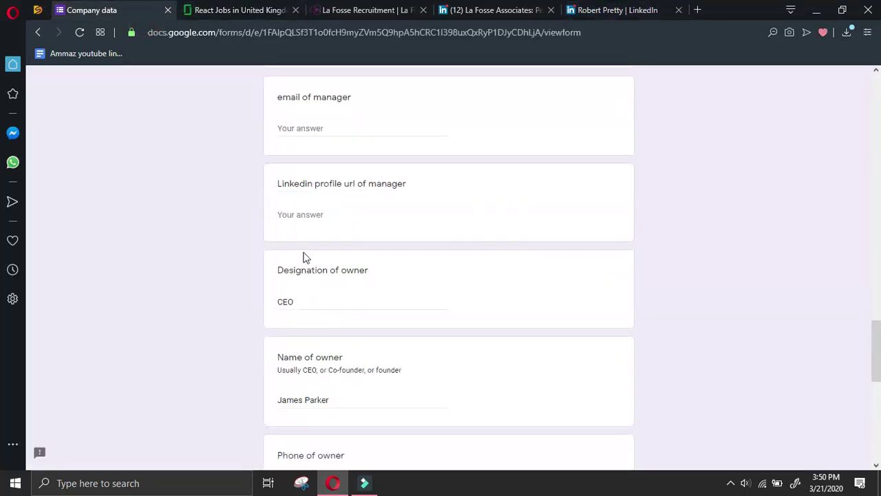
pyautogui.hotkey('ctrl', 'v')
pyautogui.click(343, 99)
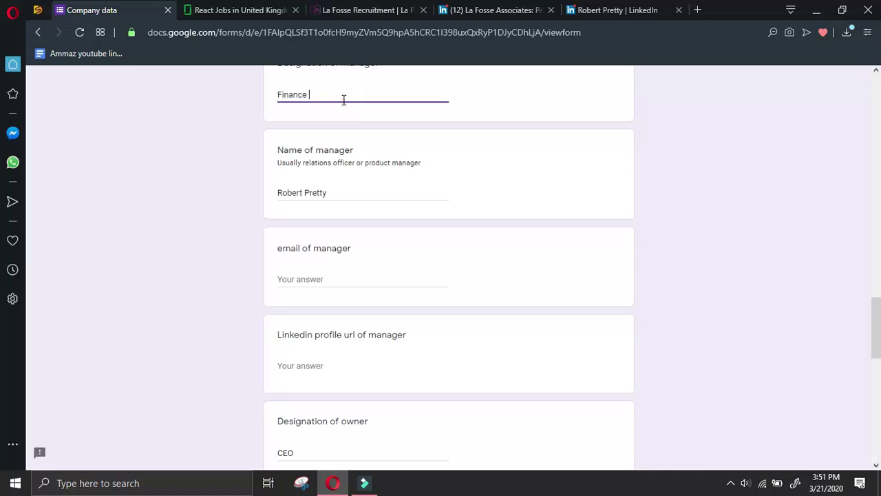
# Copy the manager's LinkedIn profile URL into the form's profile URL field
pyautogui.click(606, 10)
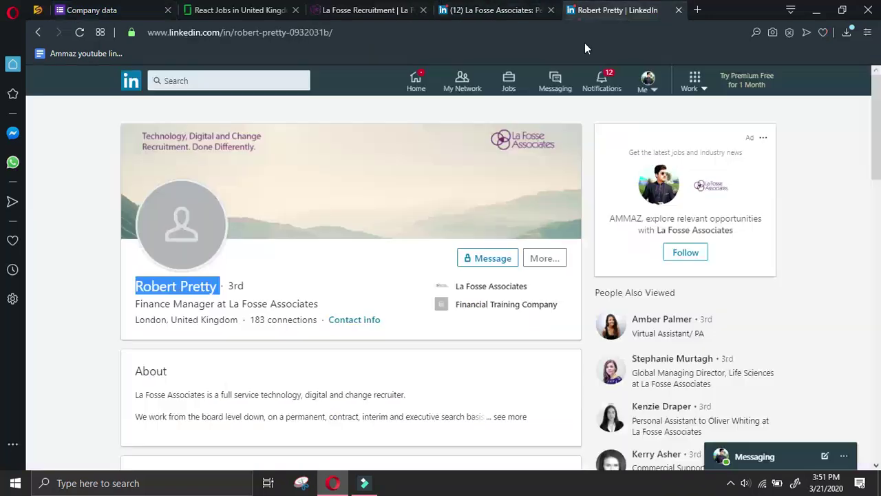
pyautogui.click(560, 258)
pyautogui.click(576, 289)
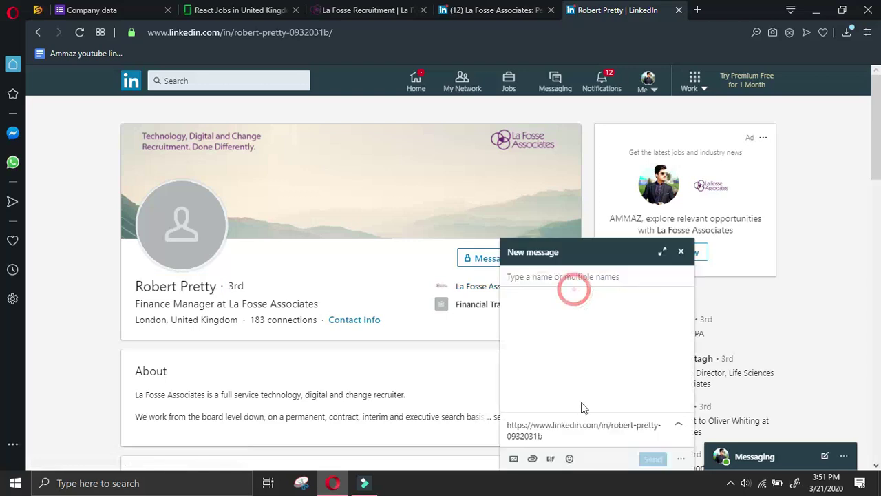
pyautogui.tripleClick(571, 432)
pyautogui.hotkey('ctrl', 'c')
pyautogui.click(121, 10)
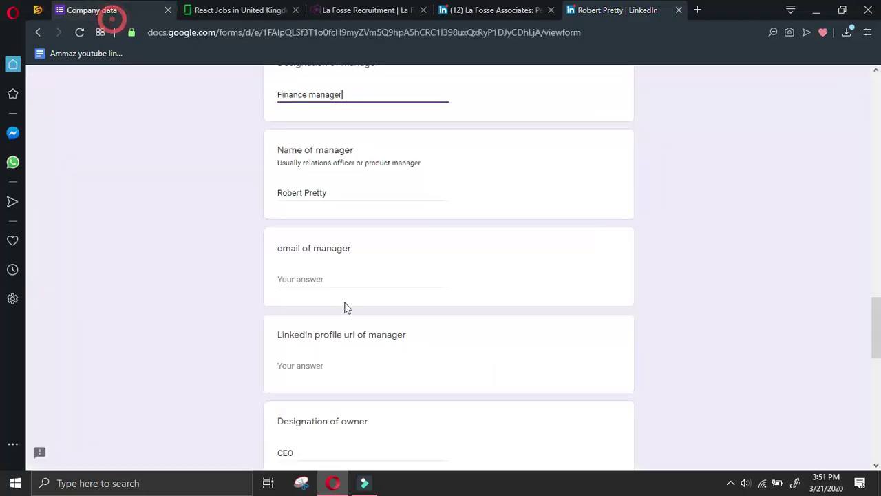
pyautogui.scroll(-2, 342, 275)
pyautogui.click(337, 234)
pyautogui.hotkey('ctrl', 'v')
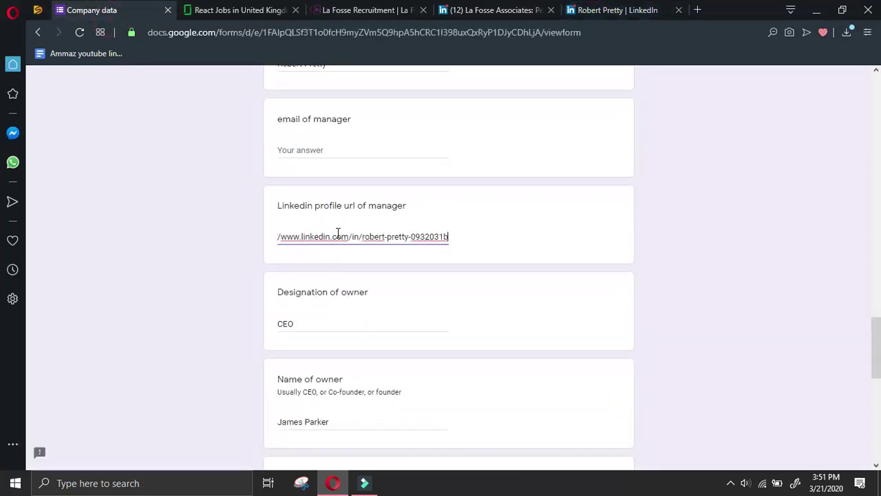
# Submit the Company data form and close both La Fosse tabs
pyautogui.scroll(-2, 338, 238)
pyautogui.scroll(-5, 338, 237)
pyautogui.click(291, 373)
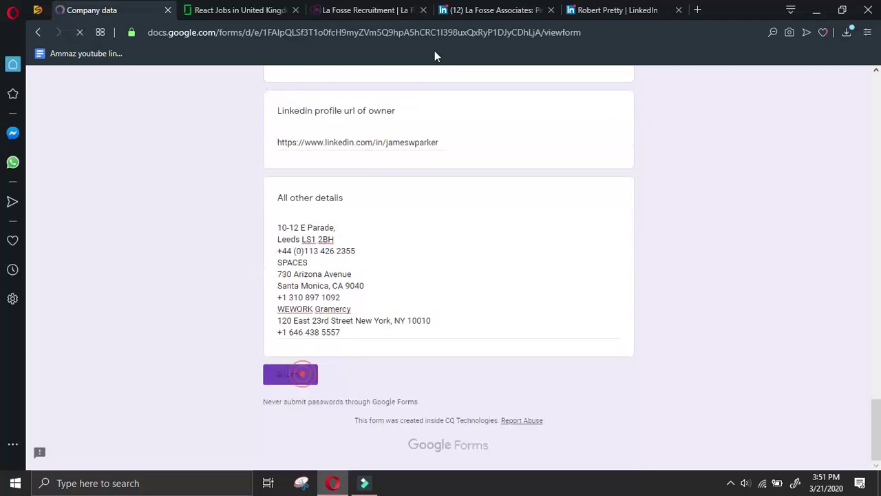
pyautogui.click(423, 11)
pyautogui.click(423, 11)
pyautogui.click(425, 15)
# Go to page 20 of the Glassdoor React results and dismiss the email-jobs popup
pyautogui.click(238, 10)
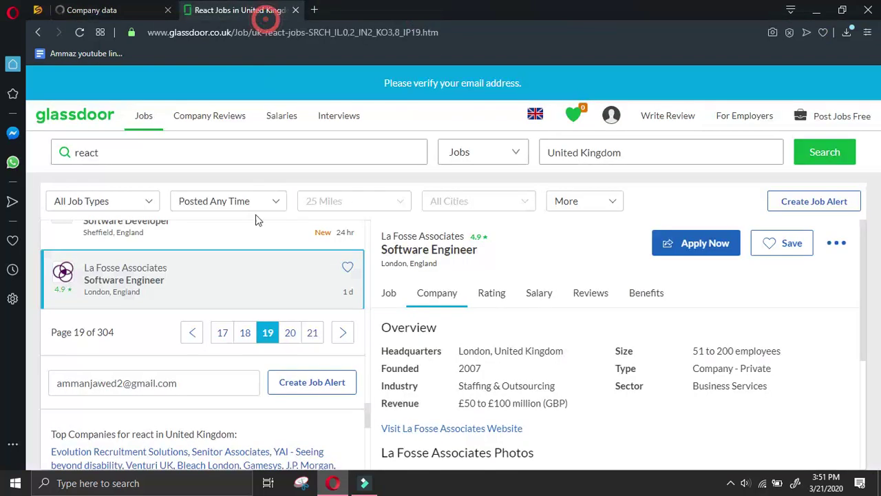
pyautogui.scroll(-3, 255, 236)
pyautogui.scroll(1, 262, 265)
pyautogui.scroll(1, 263, 265)
pyautogui.click(293, 331)
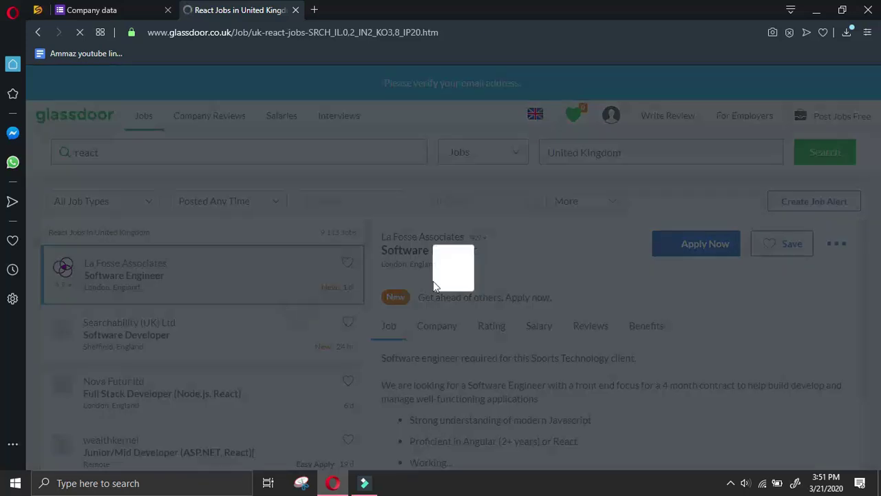
pyautogui.click(706, 94)
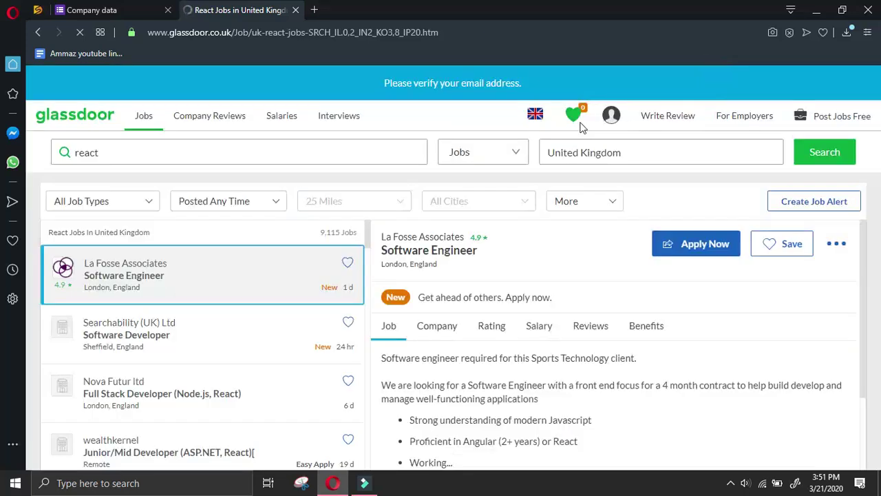
# Open the HashiCorp Software Engineer, Terraform Cloud listing
pyautogui.scroll(-2, 155, 372)
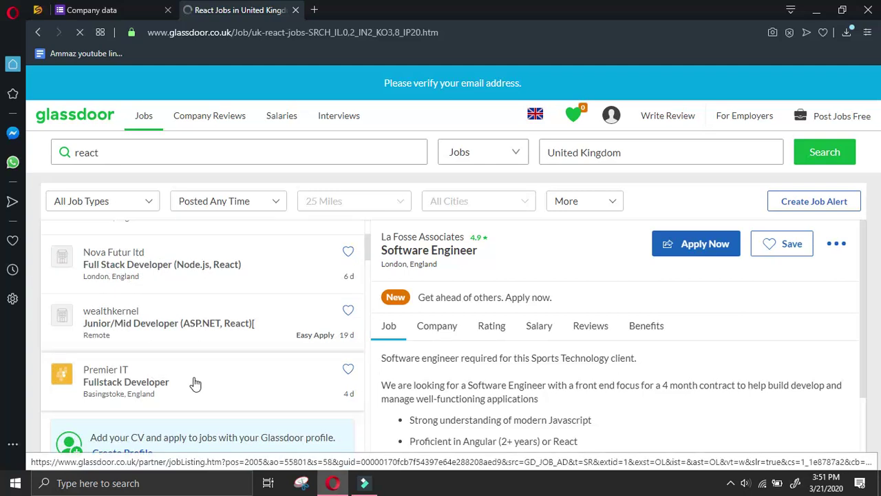
pyautogui.scroll(-2, 196, 383)
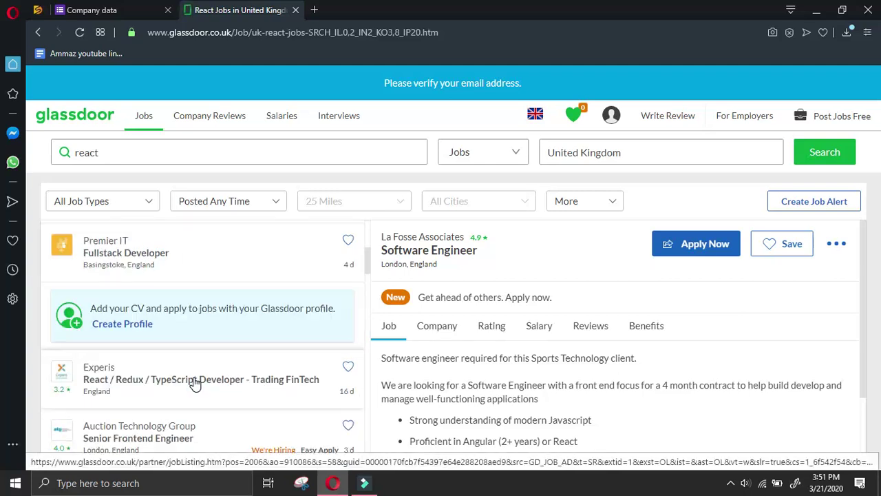
pyautogui.scroll(4, 195, 383)
pyautogui.scroll(-4, 195, 383)
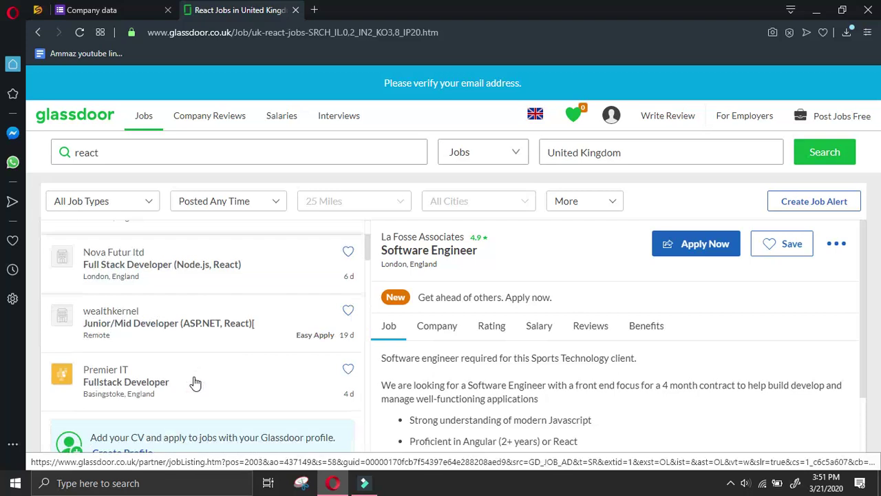
pyautogui.scroll(-2, 196, 384)
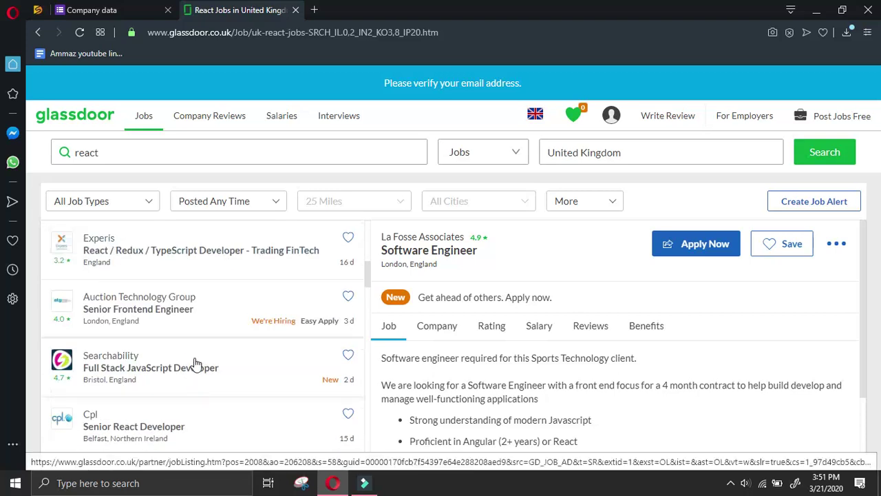
pyautogui.scroll(-2, 196, 361)
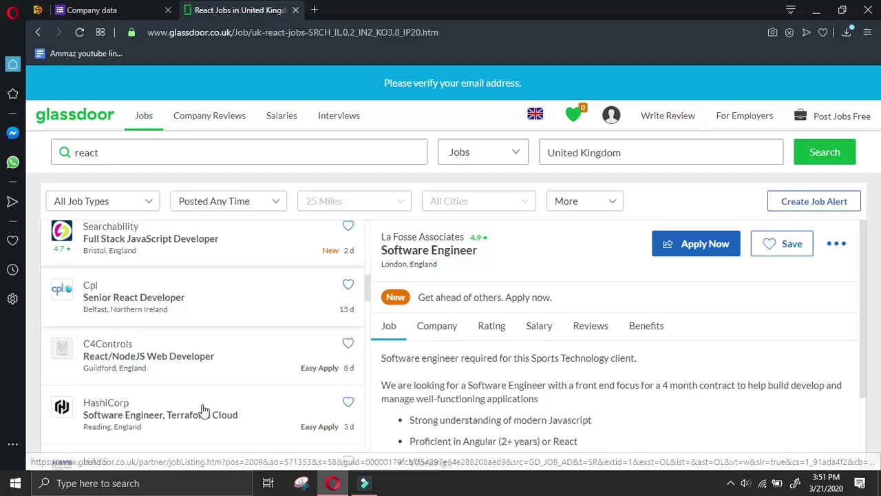
pyautogui.scroll(-1, 230, 376)
pyautogui.scroll(-1, 231, 376)
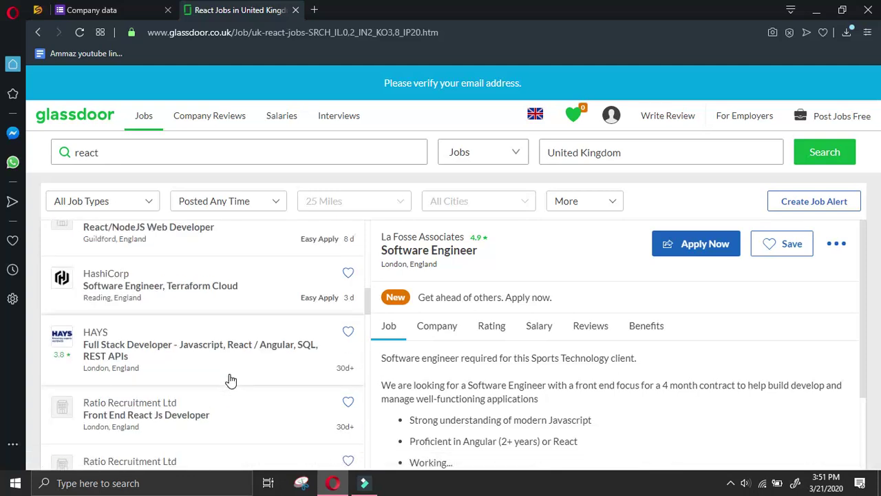
pyautogui.click(219, 277)
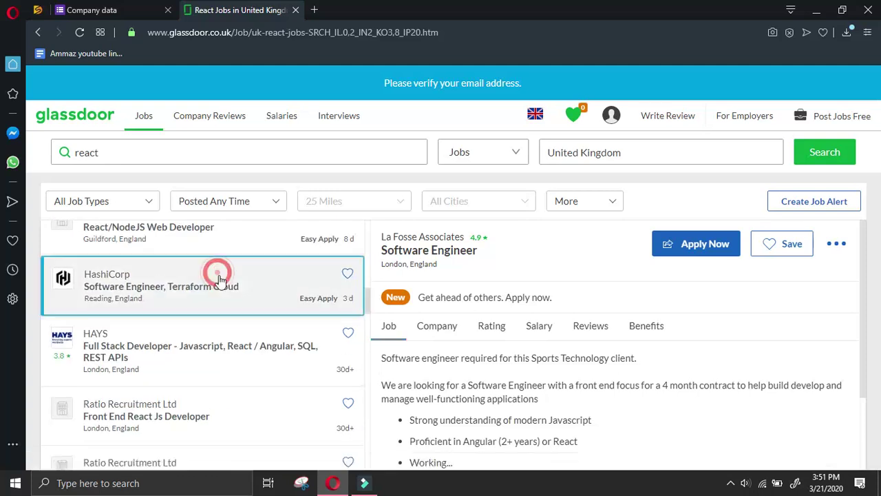
# Copy HashiCorp's website link from its Company overview and open it in a new tab
pyautogui.click(437, 300)
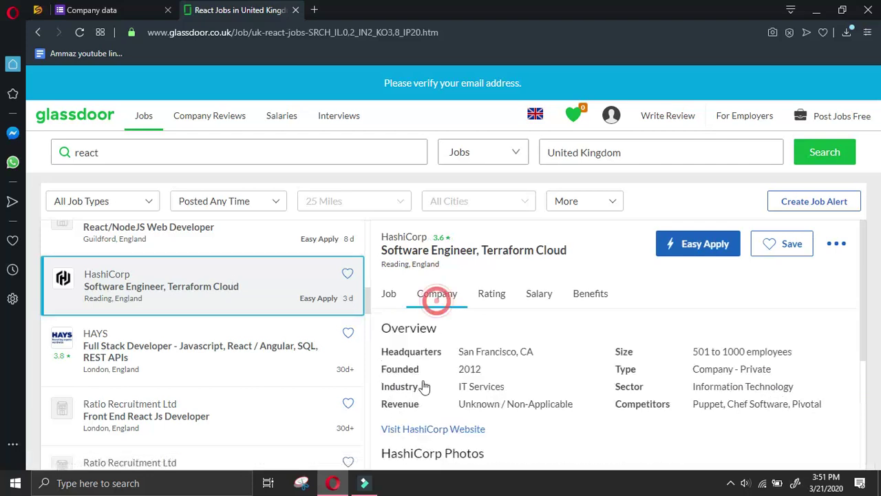
pyautogui.rightClick(441, 428)
pyautogui.click(464, 351)
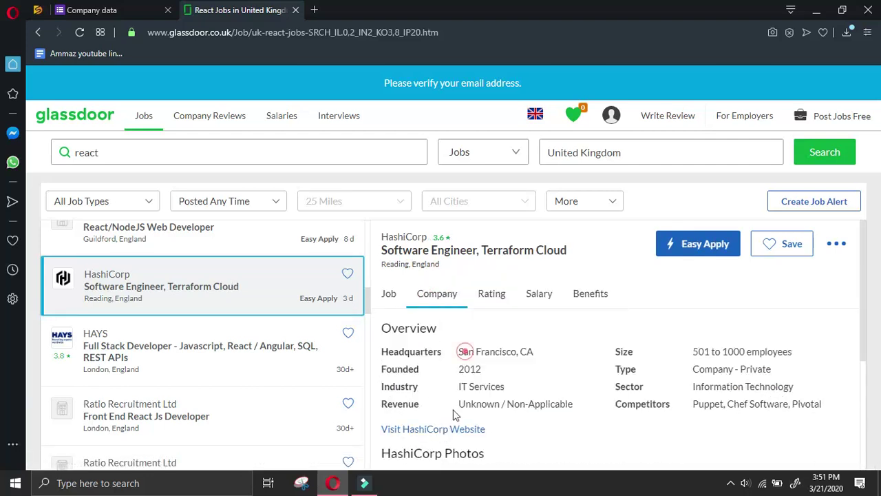
pyautogui.click(448, 427)
pyautogui.click(92, 9)
# Start a new form response with the submitter's name and follow type 'react glassdoor.co.uk UK'
pyautogui.click(318, 159)
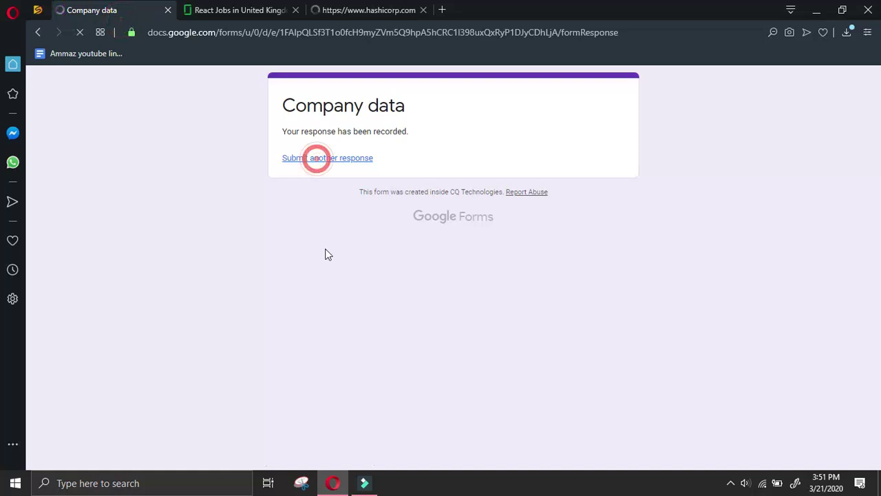
pyautogui.click(283, 199)
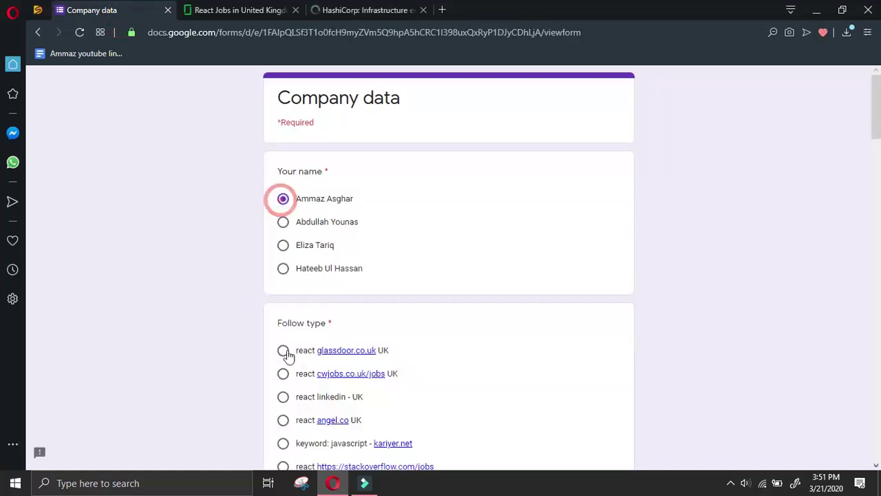
pyautogui.click(283, 350)
pyautogui.scroll(-7, 296, 354)
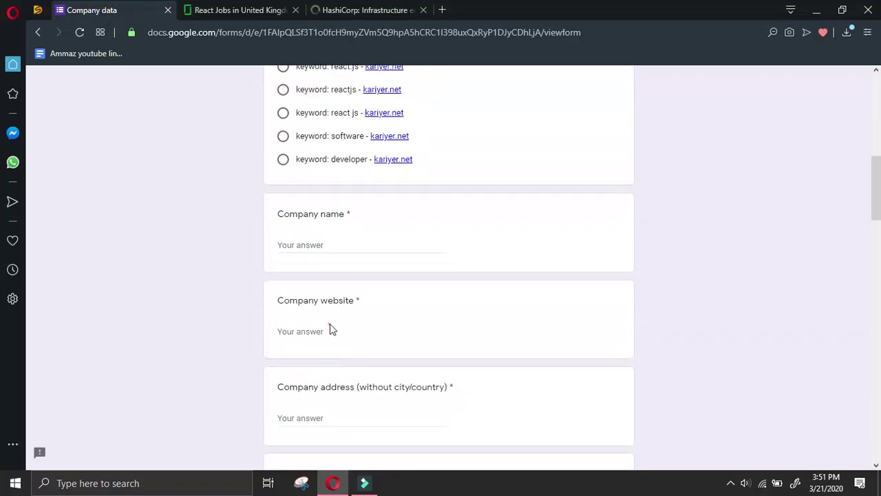
pyautogui.click(332, 332)
pyautogui.hotkey('ctrl', 'v')
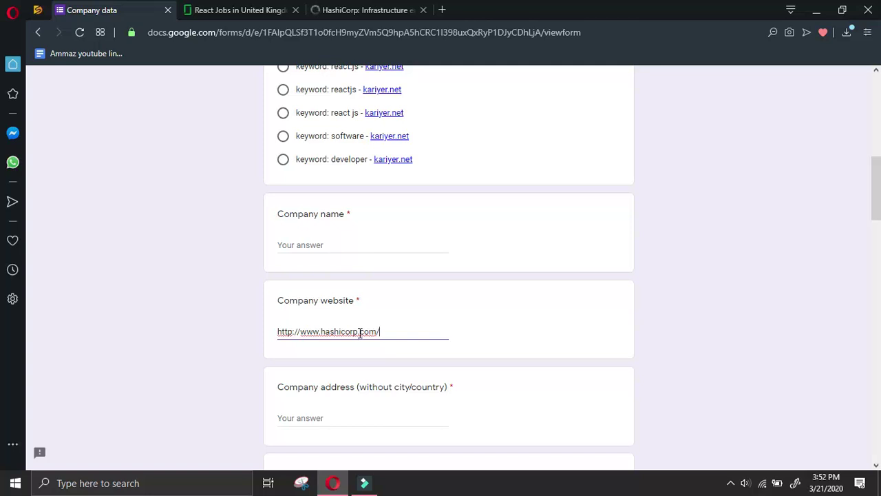
pyautogui.click(730, 482)
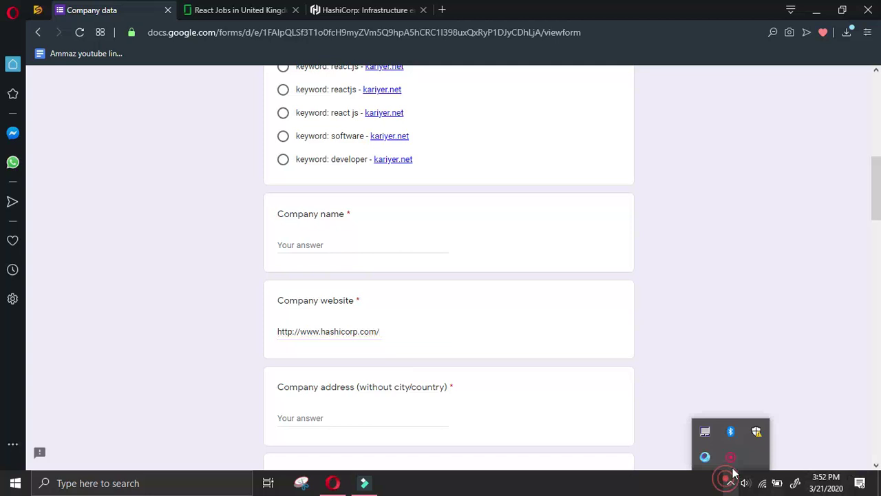
pyautogui.click(733, 465)
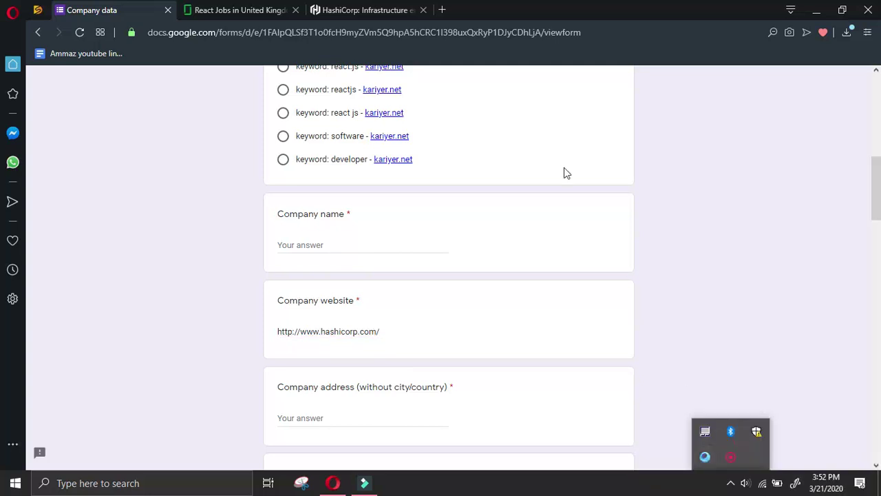
pyautogui.click(358, 9)
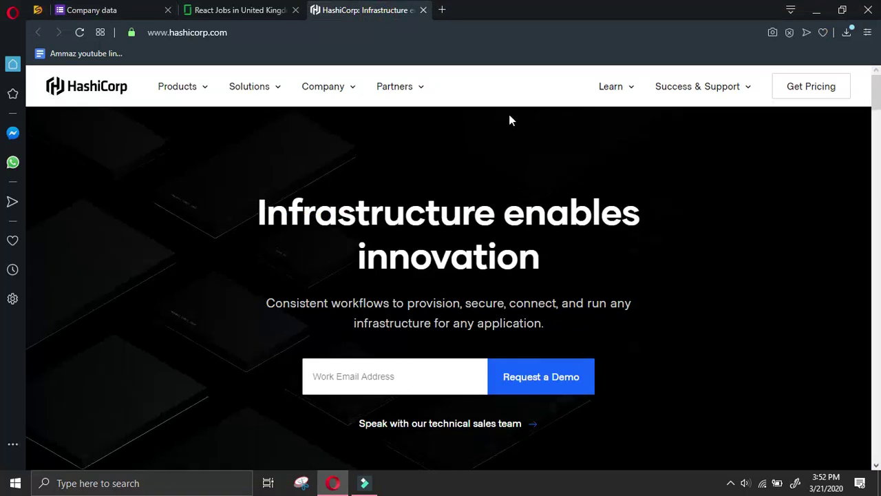
# Browse HashiCorp's Company, Partners, Learn and Products navigation menus
pyautogui.click(350, 89)
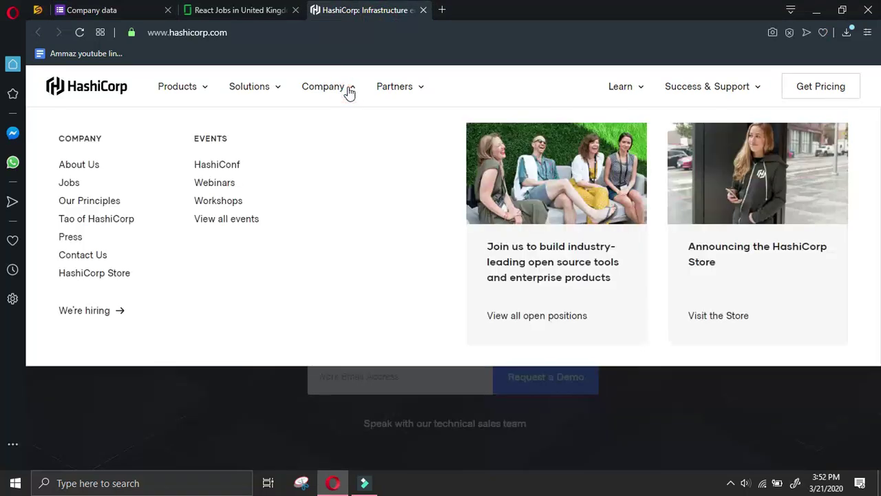
pyautogui.click(417, 86)
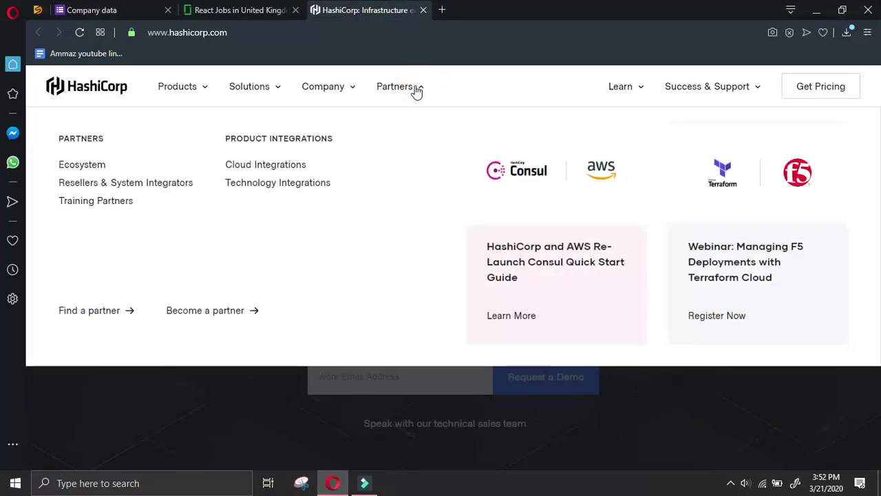
pyautogui.click(640, 88)
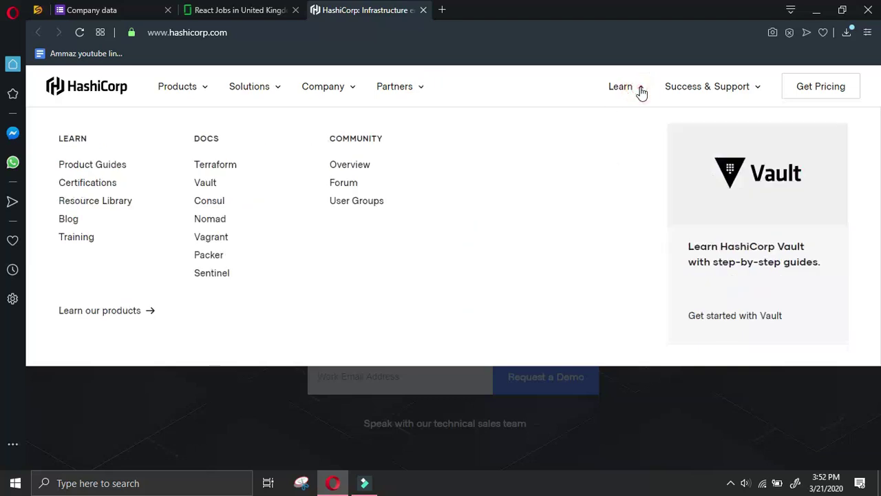
pyautogui.click(639, 88)
pyautogui.click(201, 88)
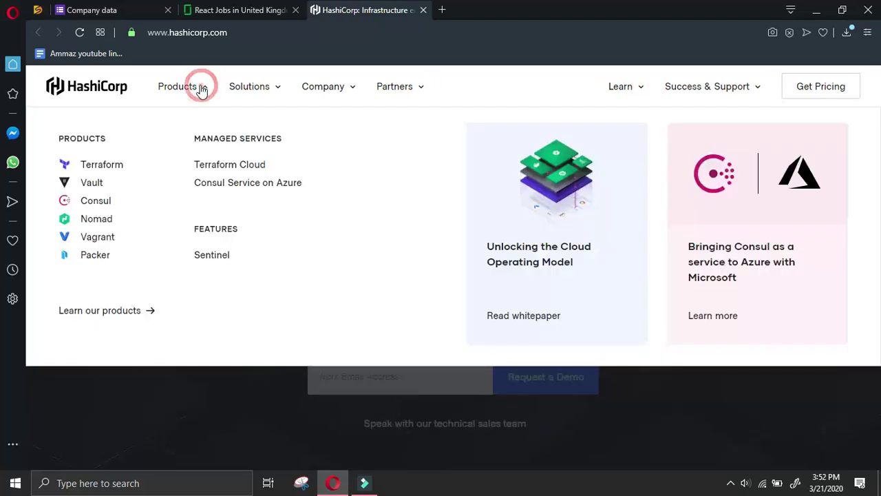
pyautogui.click(201, 87)
# Open HashiCorp's Contact Us page from the site footer
pyautogui.scroll(-15, 523, 260)
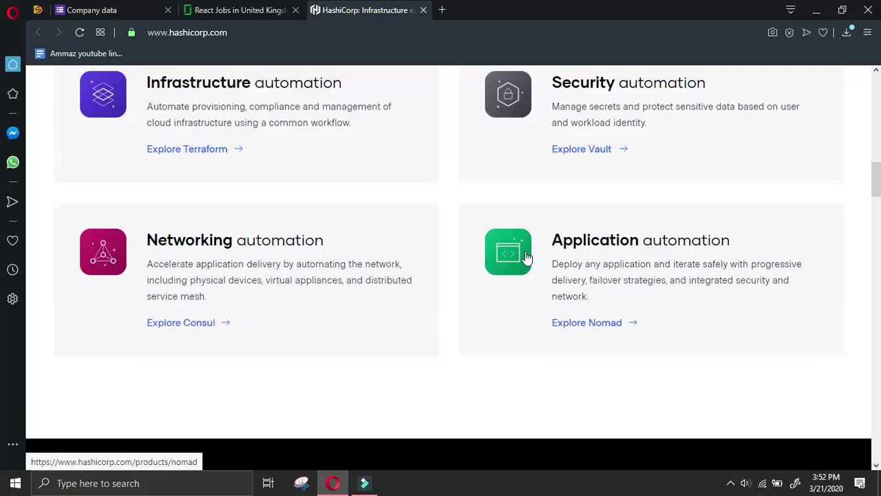
pyautogui.scroll(-4, 526, 236)
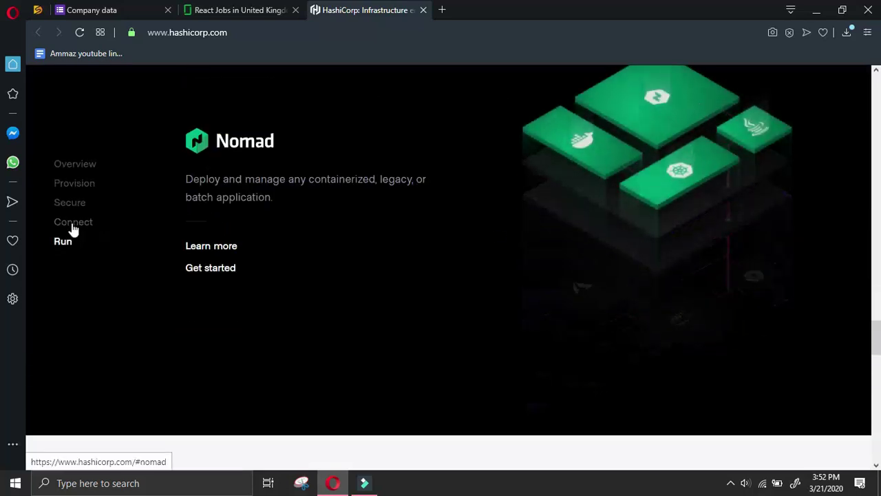
pyautogui.click(73, 227)
pyautogui.scroll(-20, 234, 216)
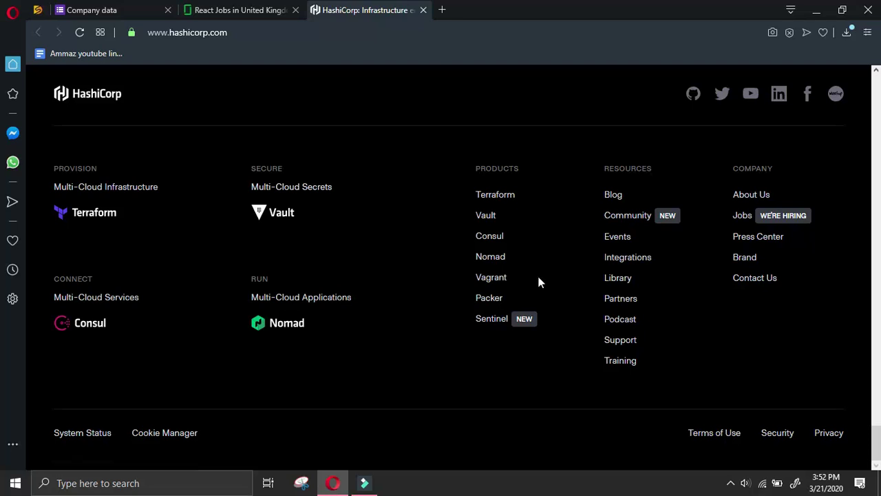
pyautogui.click(735, 278)
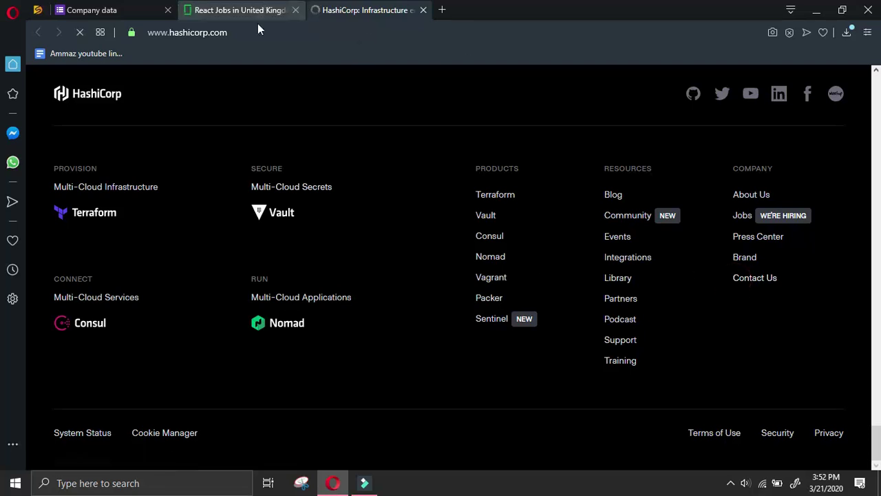
# Copy 'hashicorp' from the website answer into the Company name field
pyautogui.click(138, 8)
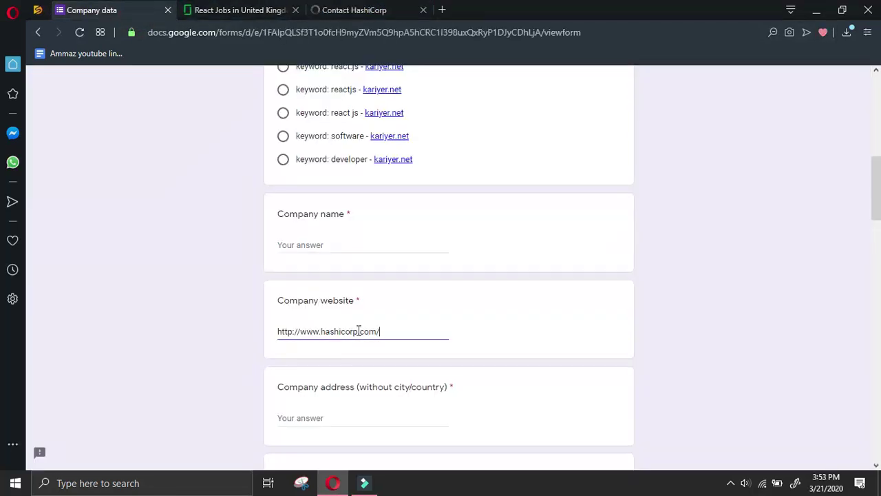
pyautogui.moveTo(350, 331); pyautogui.dragTo(321, 331)
pyautogui.hotkey('ctrl', 'c')
pyautogui.click(335, 242)
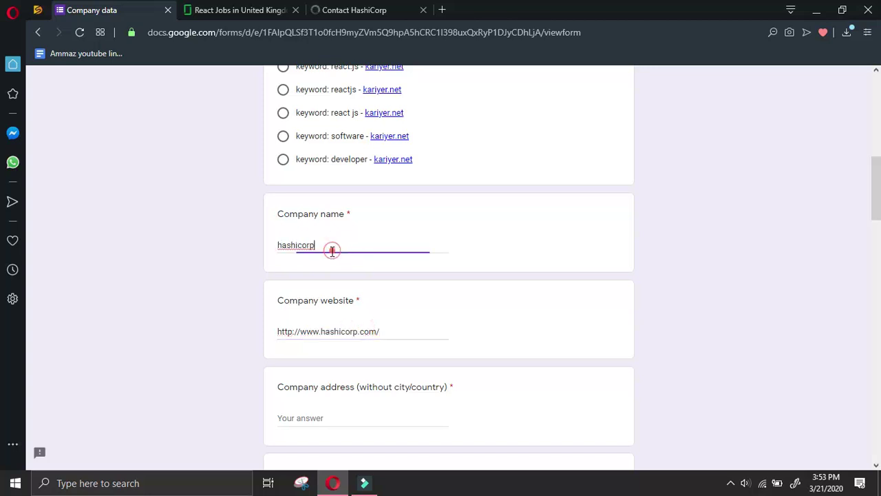
pyautogui.hotkey('ctrl', 'v')
pyautogui.click(385, 8)
# Open the General Inquiry card on HashiCorp's Contact page and scroll to its footer links
pyautogui.scroll(-4, 595, 307)
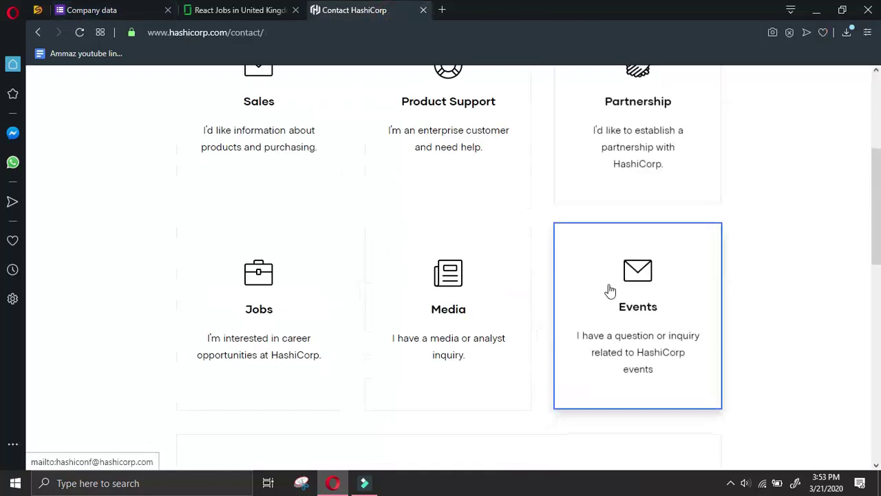
pyautogui.scroll(4, 661, 238)
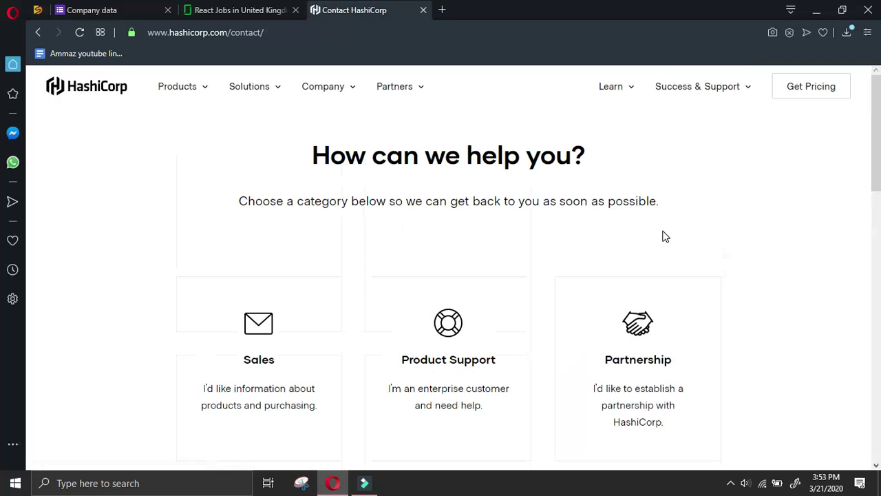
pyautogui.scroll(-6, 664, 239)
pyautogui.scroll(-3, 665, 238)
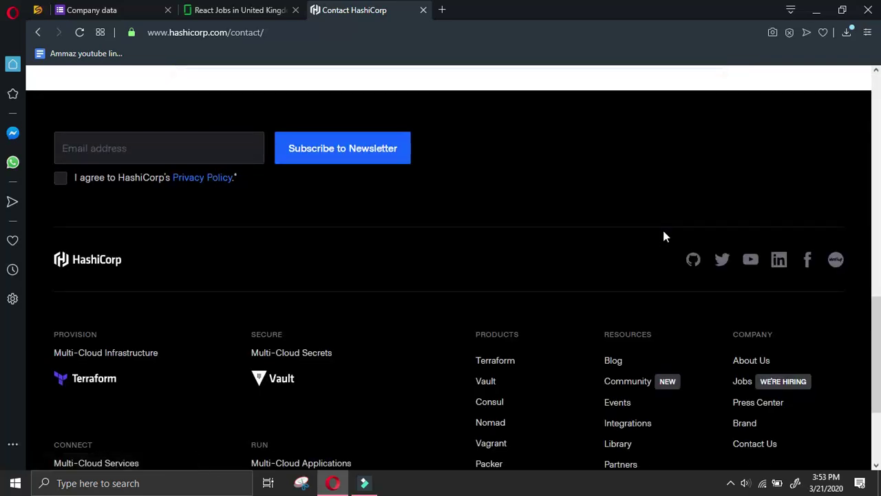
pyautogui.scroll(4, 662, 227)
pyautogui.click(447, 259)
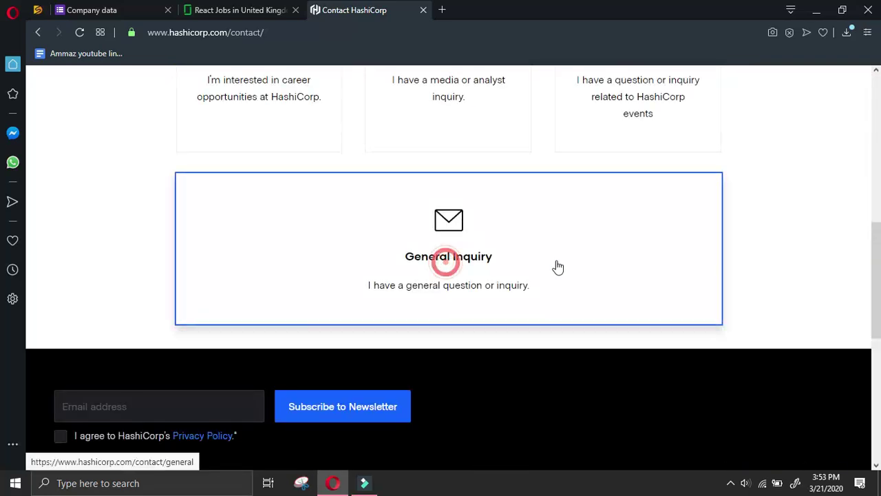
pyautogui.scroll(-5, 559, 265)
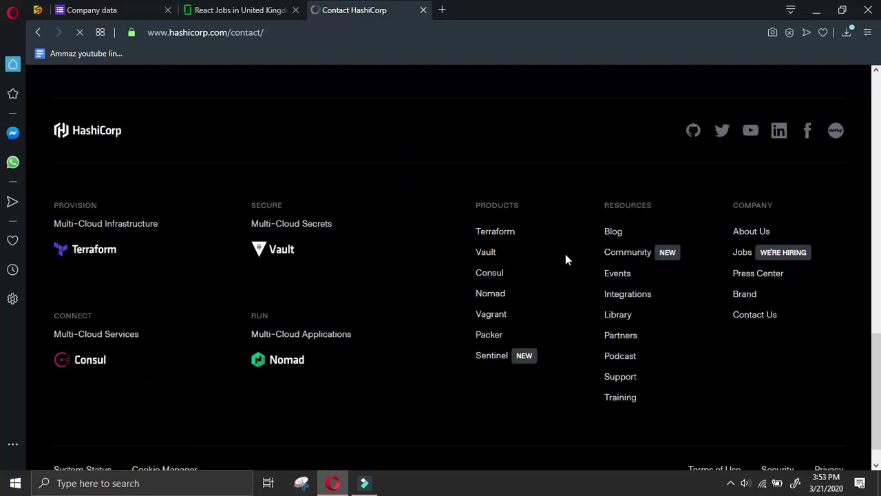
pyautogui.scroll(-5, 565, 259)
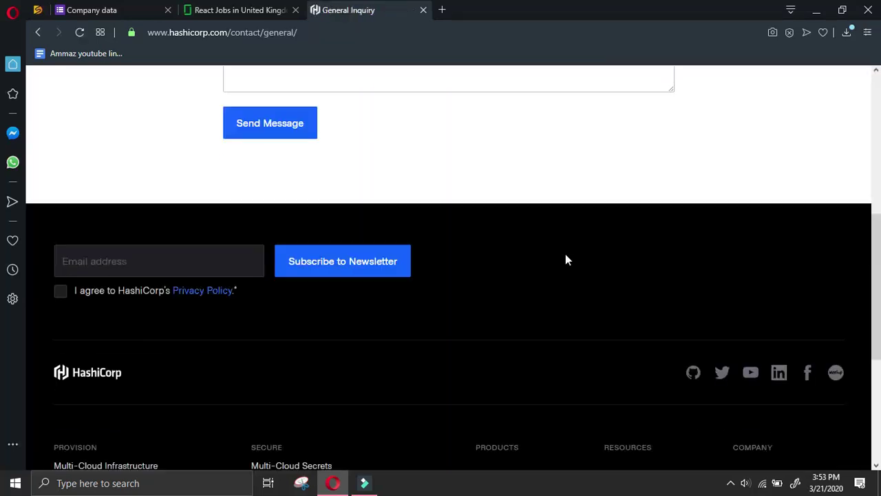
pyautogui.scroll(-4, 557, 249)
pyautogui.click(432, 378)
pyautogui.scroll(-1, 447, 377)
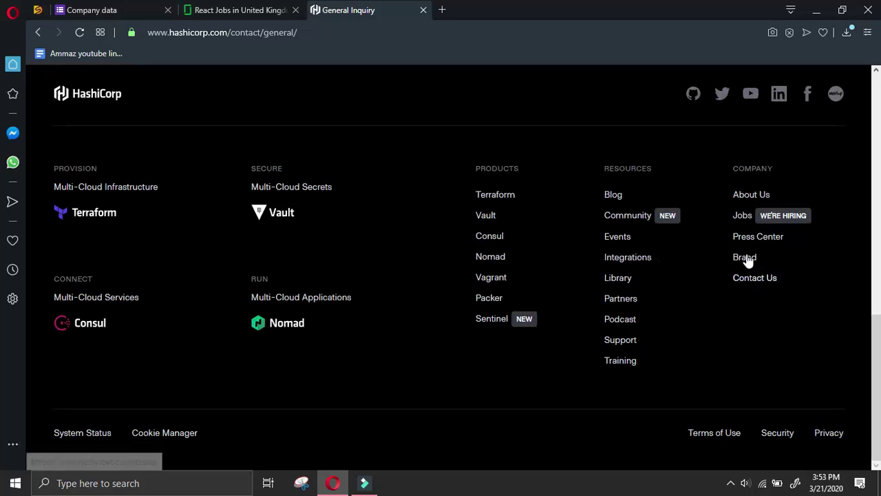
# Open the About HashiCorp page and scroll through its leadership team
pyautogui.click(750, 196)
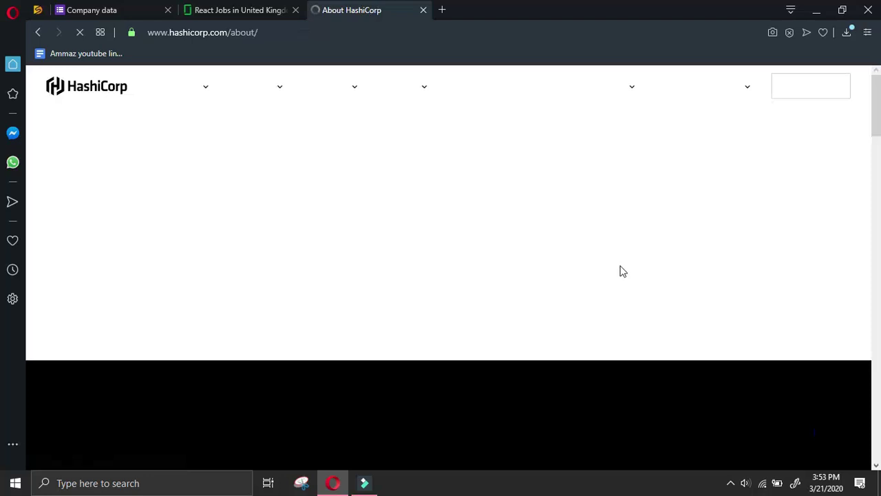
pyautogui.scroll(-15, 640, 260)
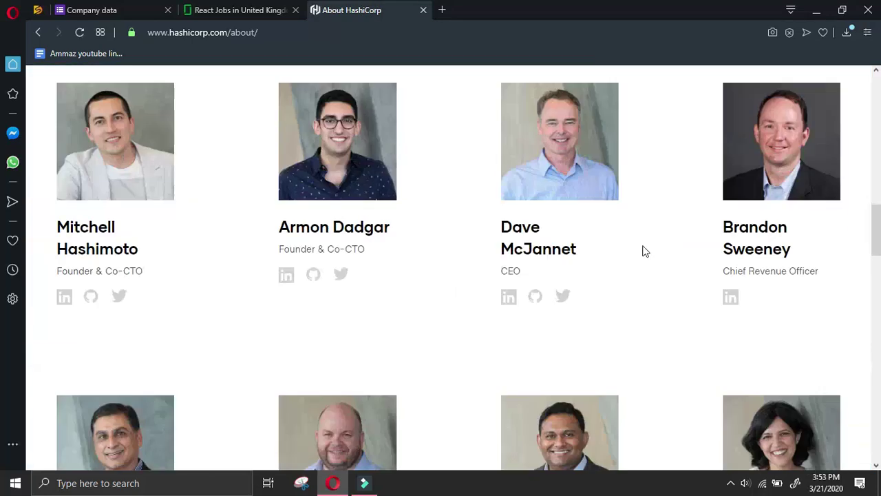
pyautogui.scroll(-4, 646, 247)
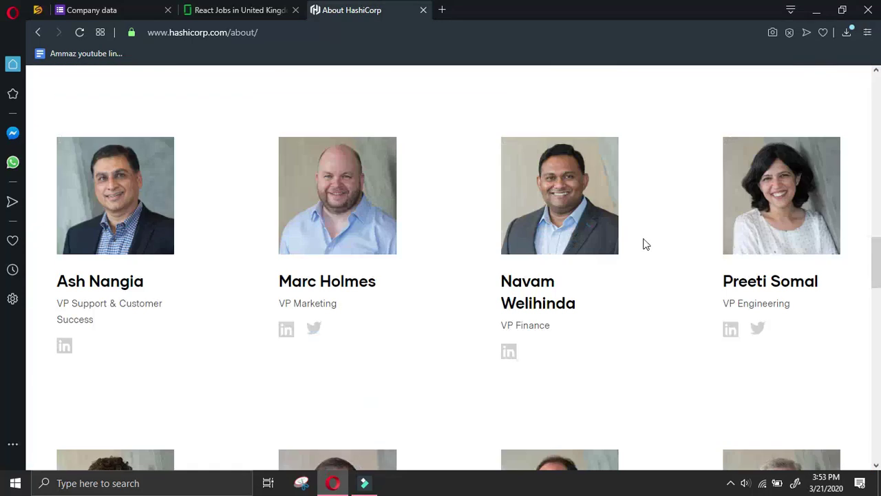
pyautogui.scroll(-15, 643, 245)
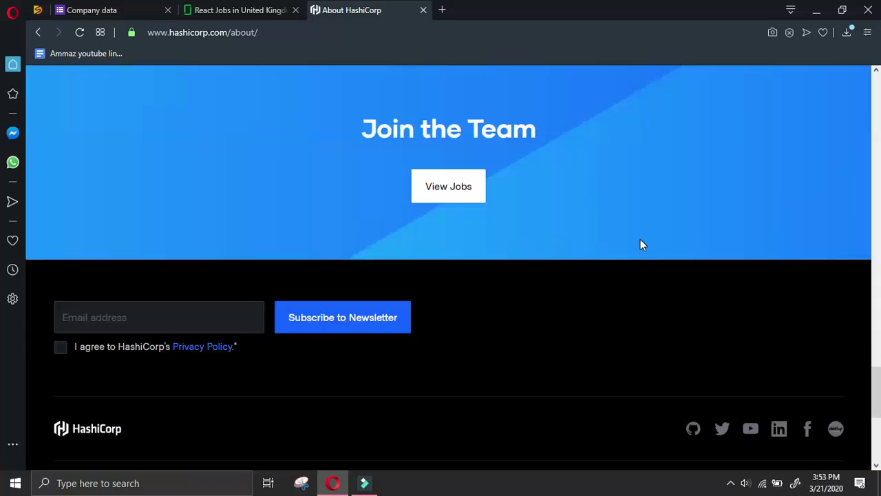
pyautogui.scroll(-5, 640, 244)
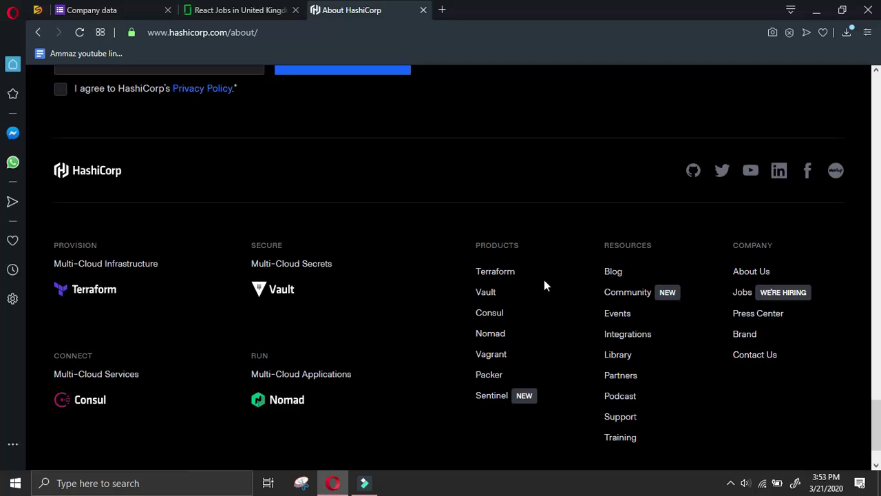
pyautogui.scroll(-2, 544, 275)
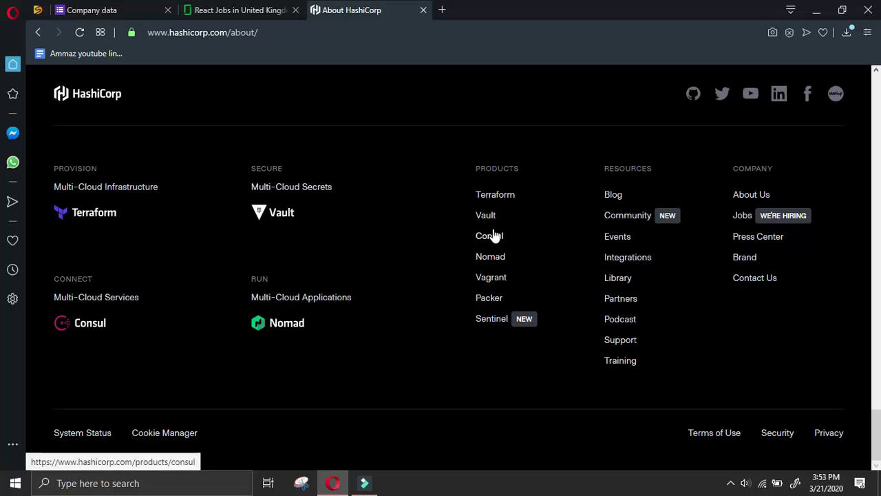
# Open the HashiCorp blog and scroll down to its footer
pyautogui.click(612, 198)
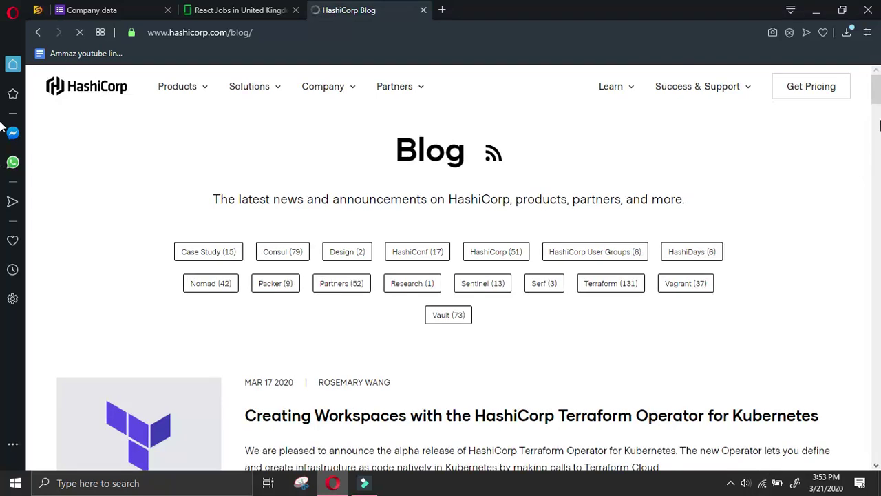
pyautogui.scroll(-8, 726, 251)
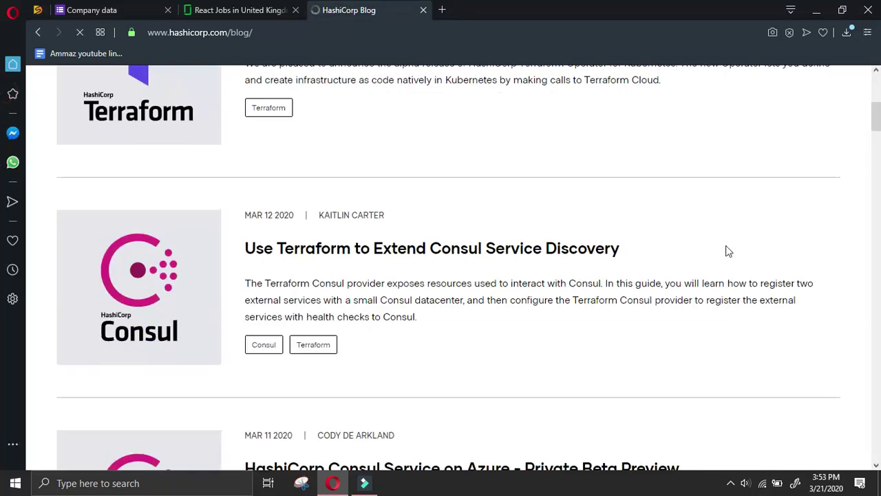
pyautogui.scroll(-11, 729, 250)
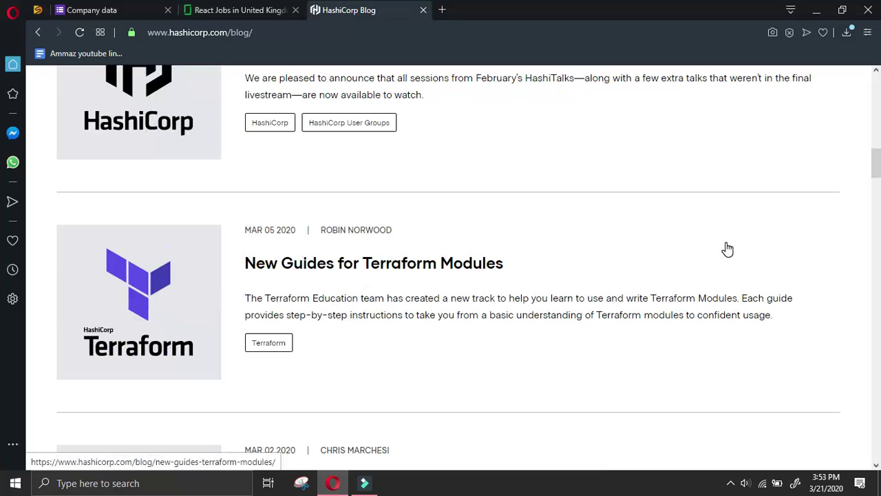
pyautogui.scroll(-8, 727, 247)
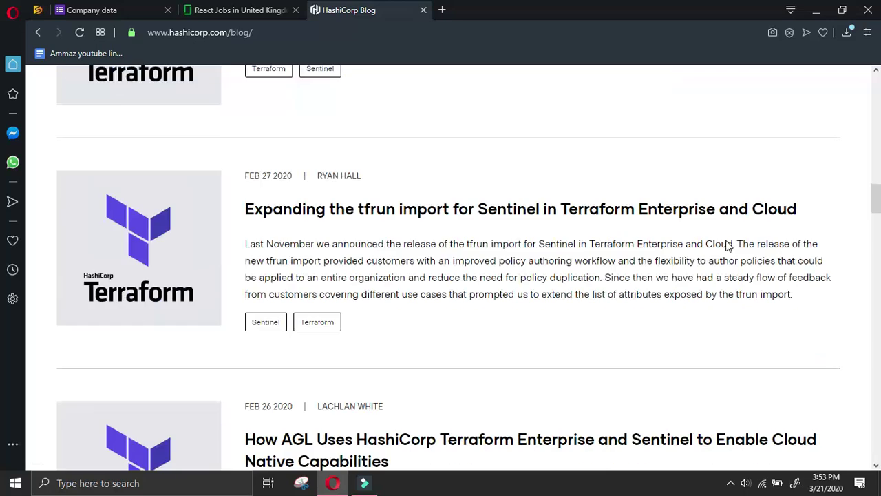
pyautogui.scroll(-10, 728, 245)
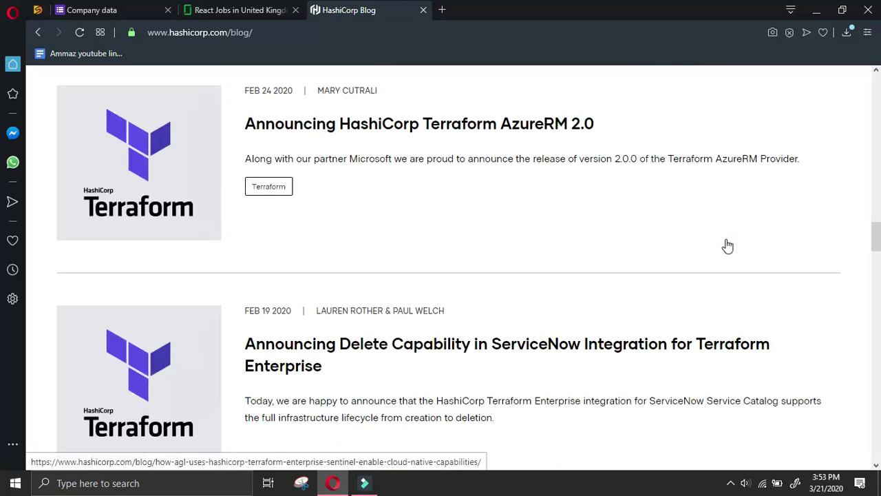
pyautogui.scroll(-12, 727, 246)
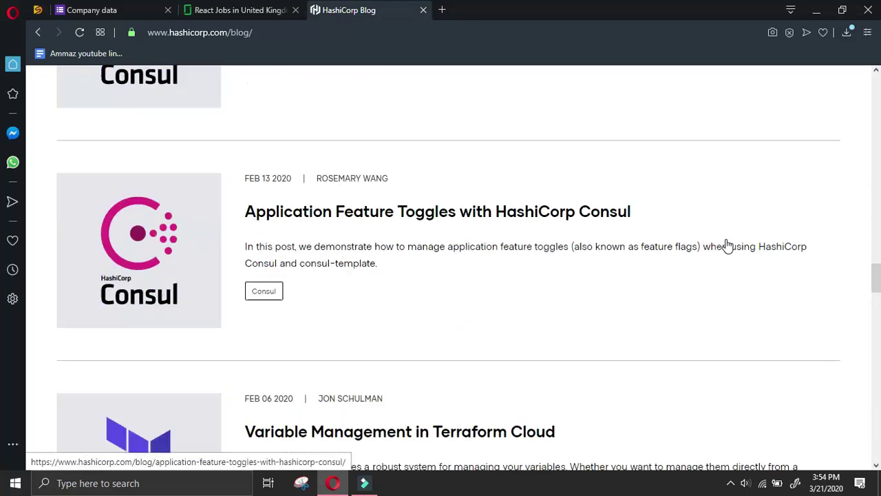
pyautogui.scroll(-12, 724, 242)
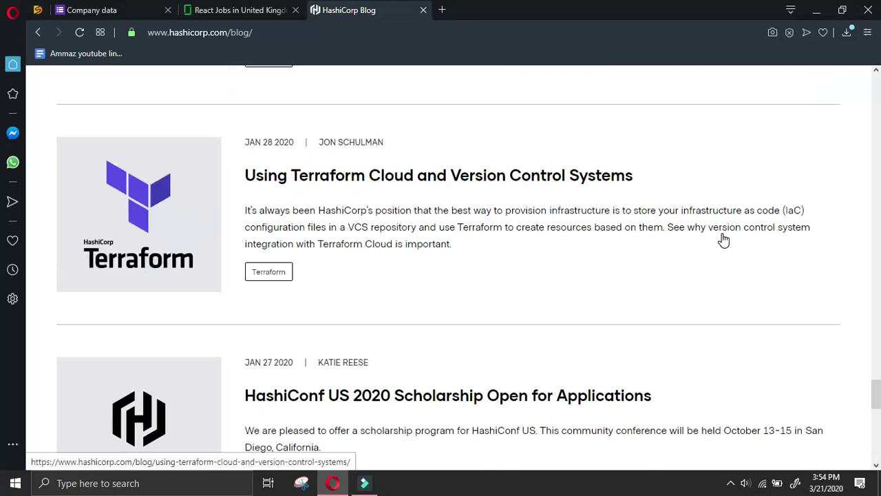
pyautogui.scroll(-10, 722, 239)
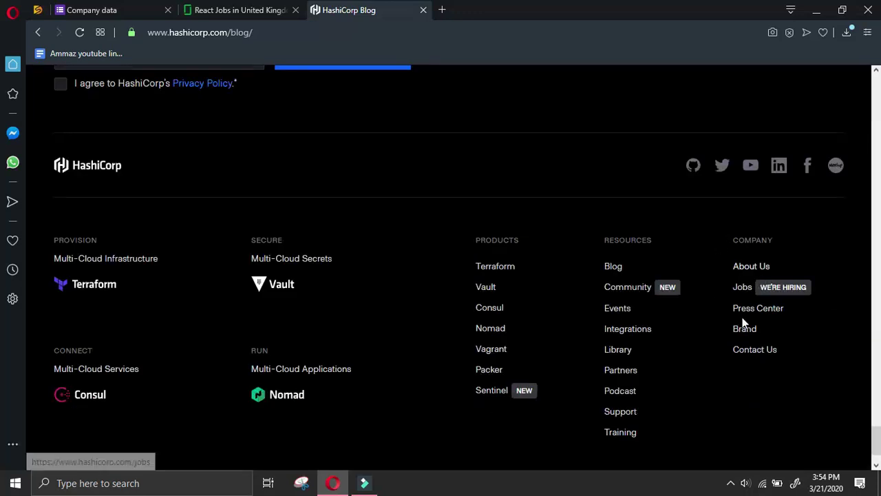
# Open the Press Center and scroll through the Press Releases list
pyautogui.click(745, 311)
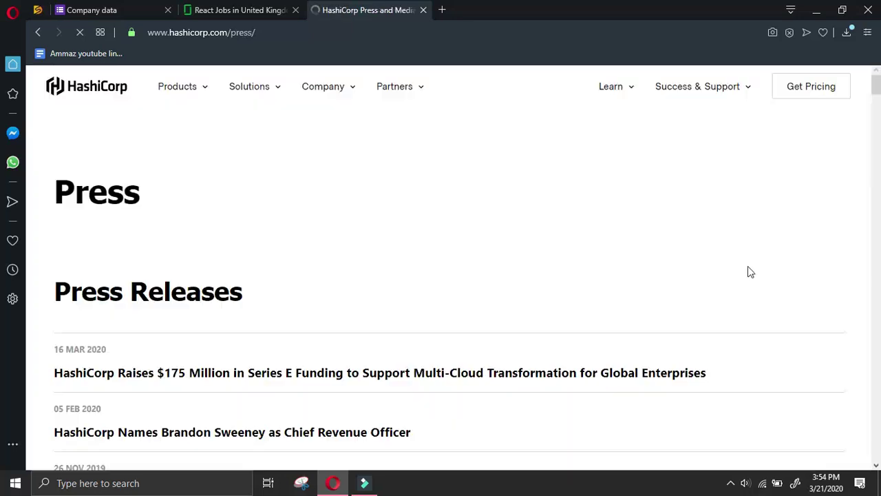
pyautogui.scroll(-3, 591, 296)
pyautogui.scroll(-15, 591, 294)
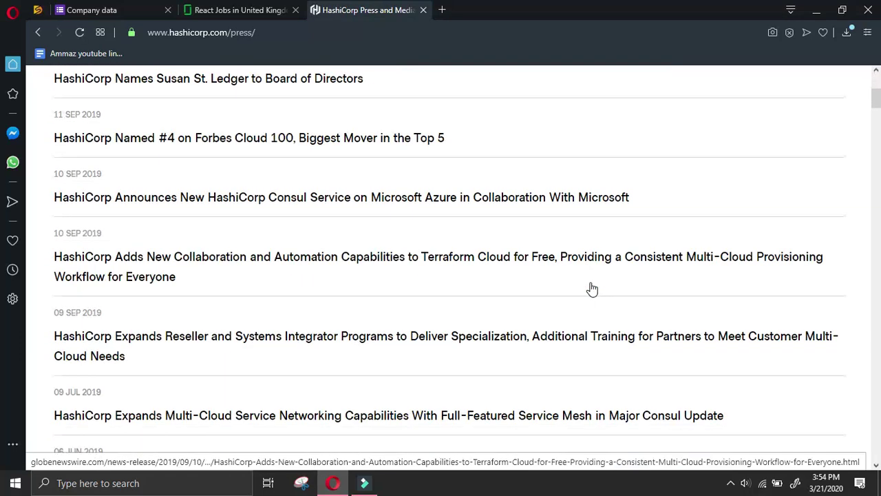
pyautogui.scroll(-10, 592, 280)
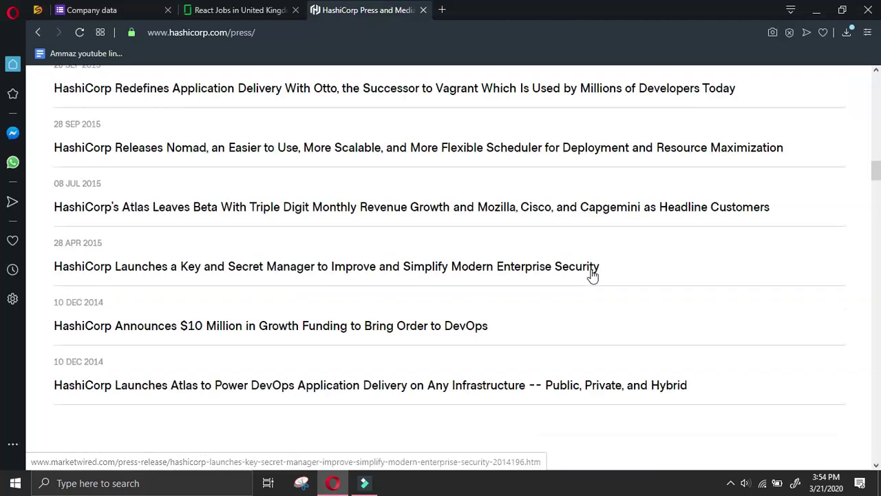
pyautogui.moveTo(874, 187); pyautogui.dragTo(0, 444)
# Close the HashiCorp Press tab and go to page 21 of the Glassdoor results
pyautogui.click(425, 13)
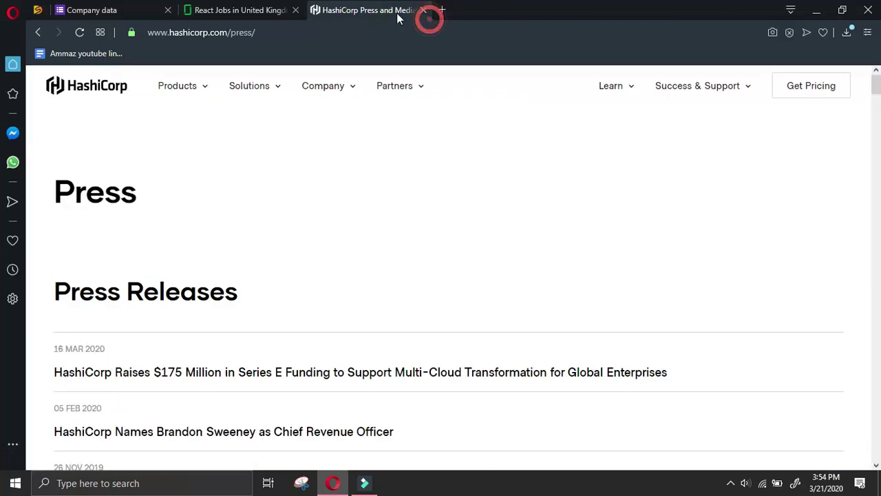
pyautogui.click(422, 11)
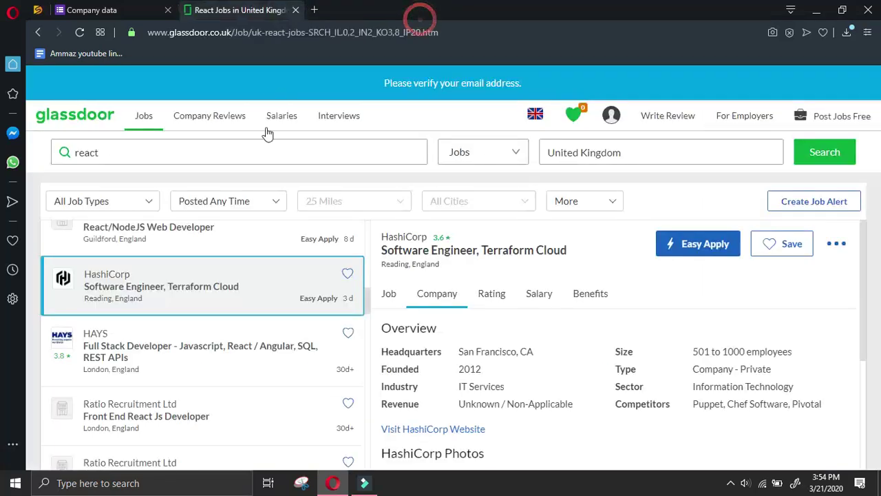
pyautogui.scroll(-7, 205, 362)
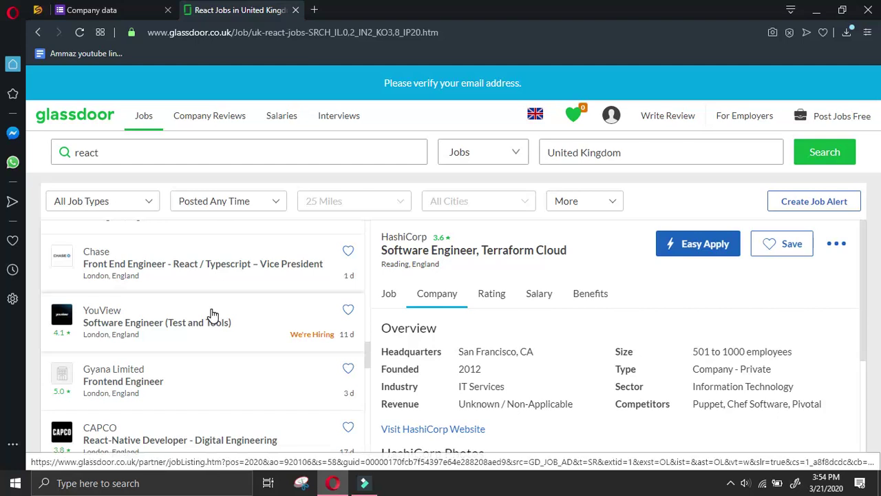
pyautogui.scroll(-2, 213, 315)
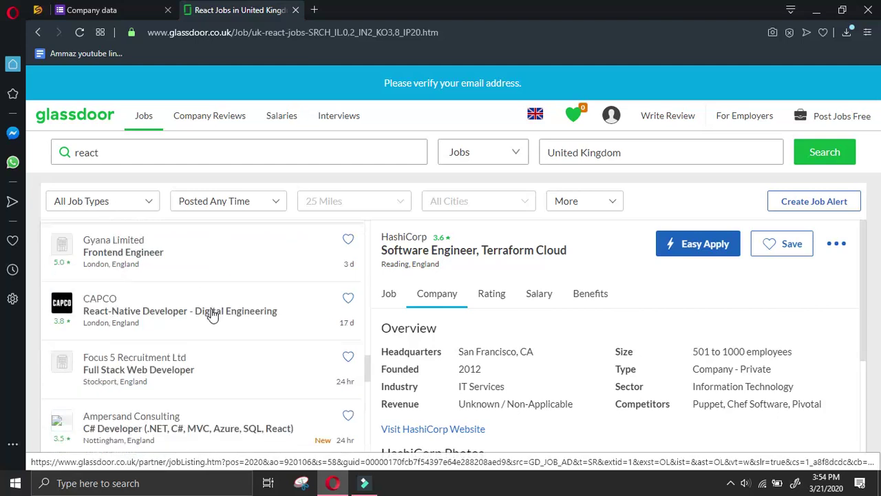
pyautogui.scroll(2, 212, 314)
pyautogui.scroll(-4, 213, 314)
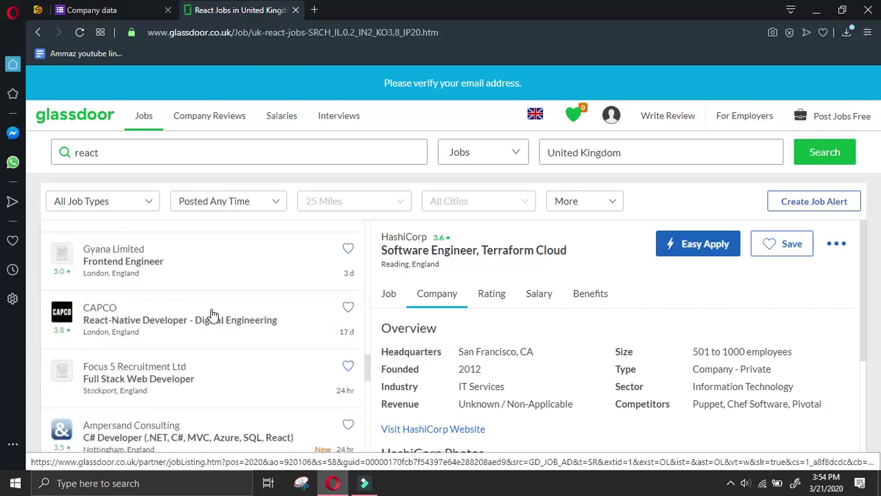
pyautogui.scroll(-2, 213, 314)
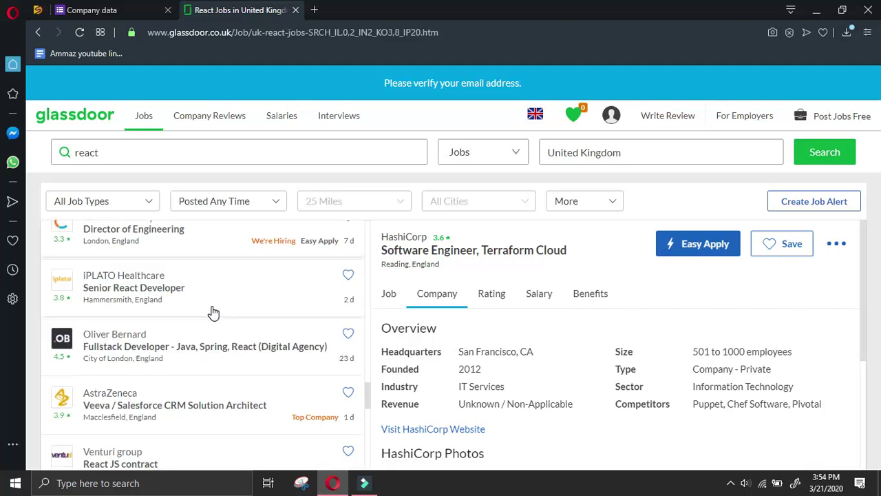
pyautogui.scroll(-1, 213, 313)
pyautogui.scroll(-2, 213, 313)
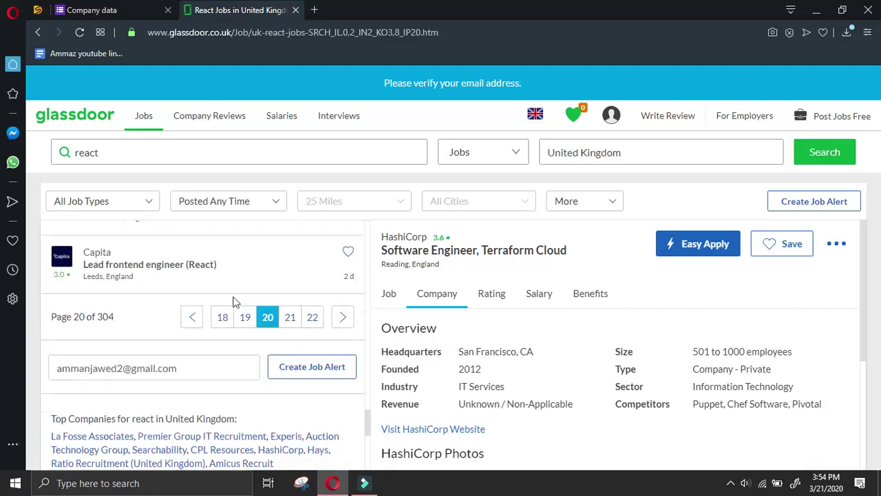
pyautogui.click(289, 316)
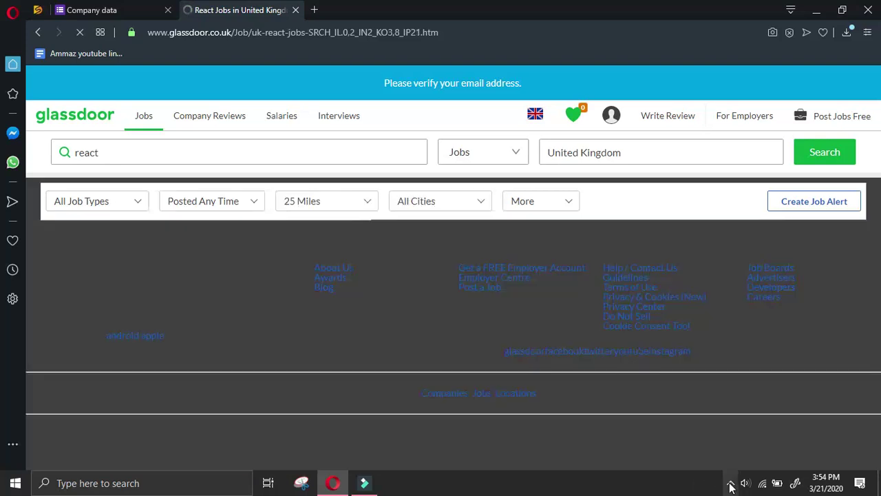
# Open Anson McCade's Full Stack Engineer listing, its Company overview and website link
pyautogui.click(730, 486)
pyautogui.click(732, 484)
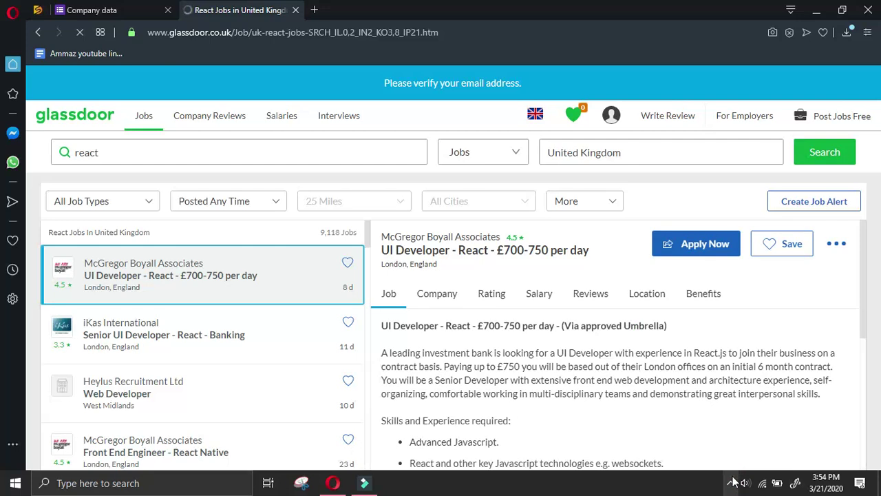
pyautogui.scroll(-2, 320, 361)
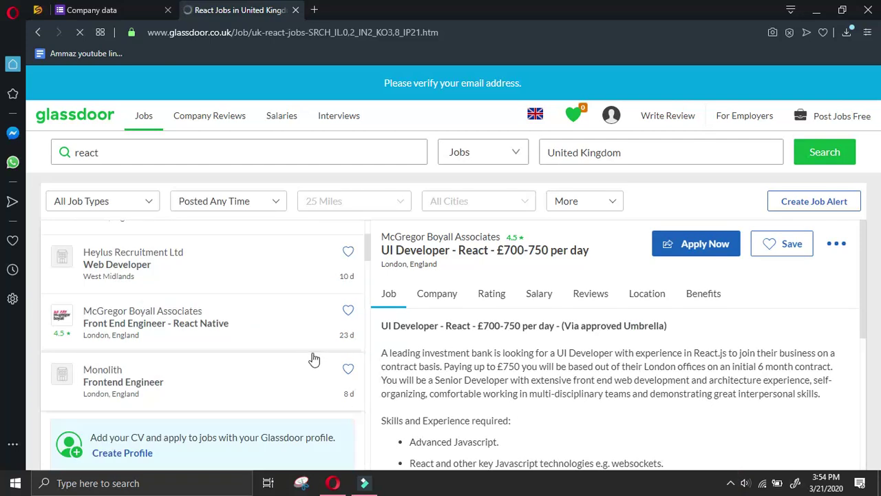
pyautogui.scroll(-3, 260, 345)
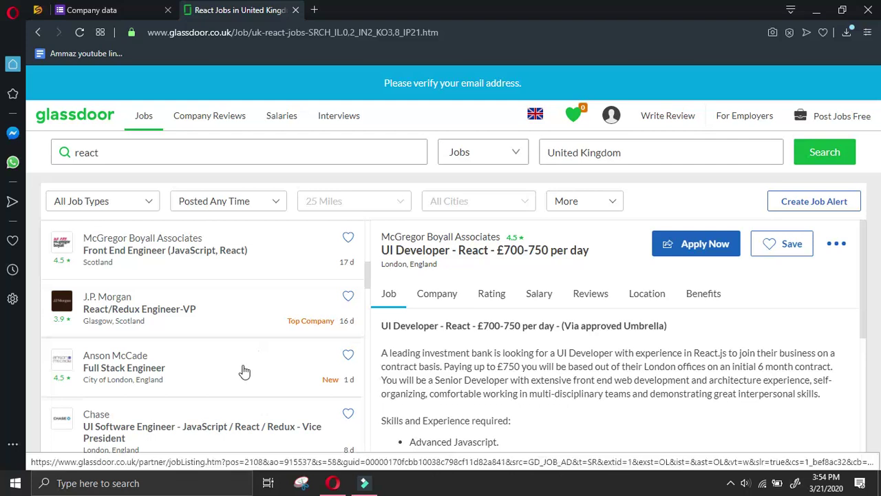
pyautogui.click(248, 359)
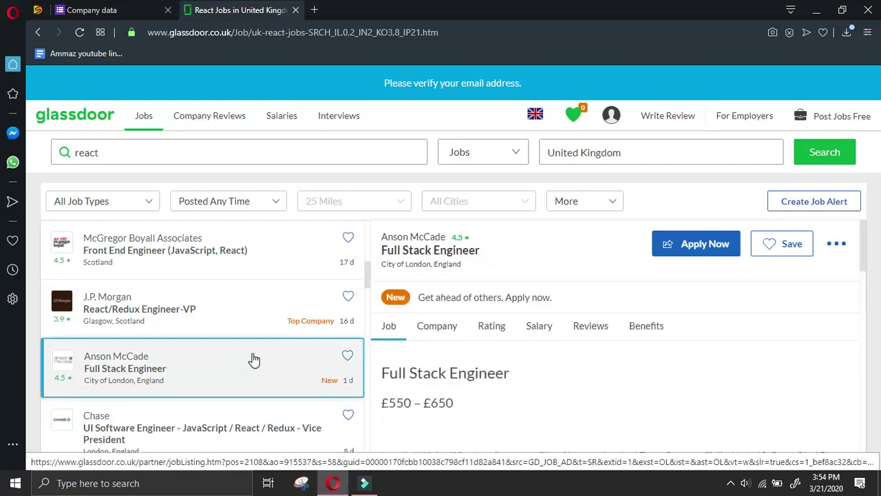
pyautogui.click(444, 328)
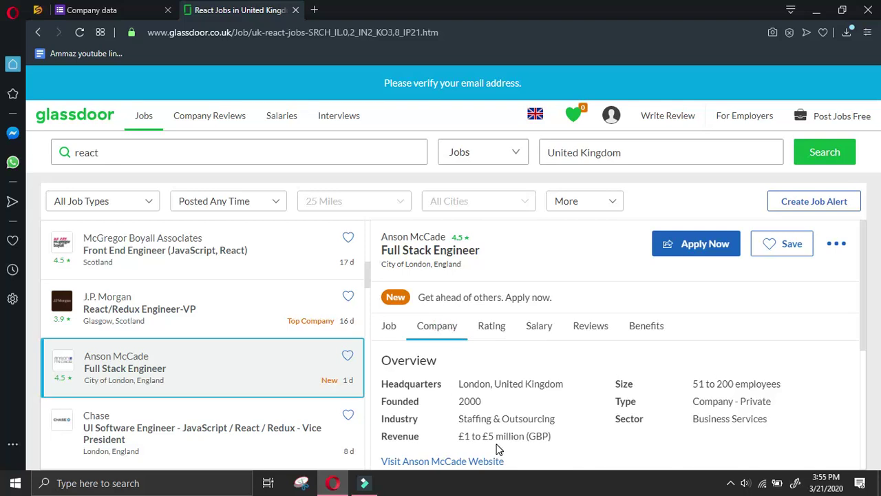
pyautogui.click(484, 467)
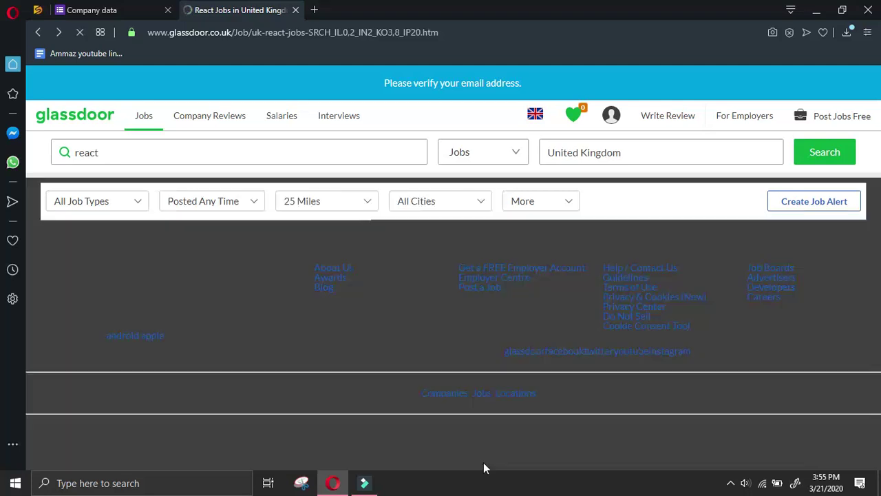
pyautogui.rightClick(483, 462)
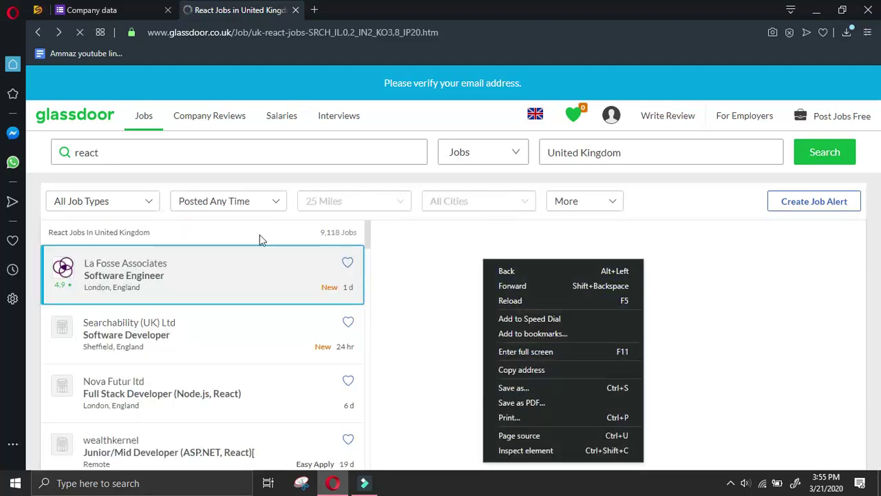
# Return to page 20 of the Glassdoor job results
pyautogui.click(37, 33)
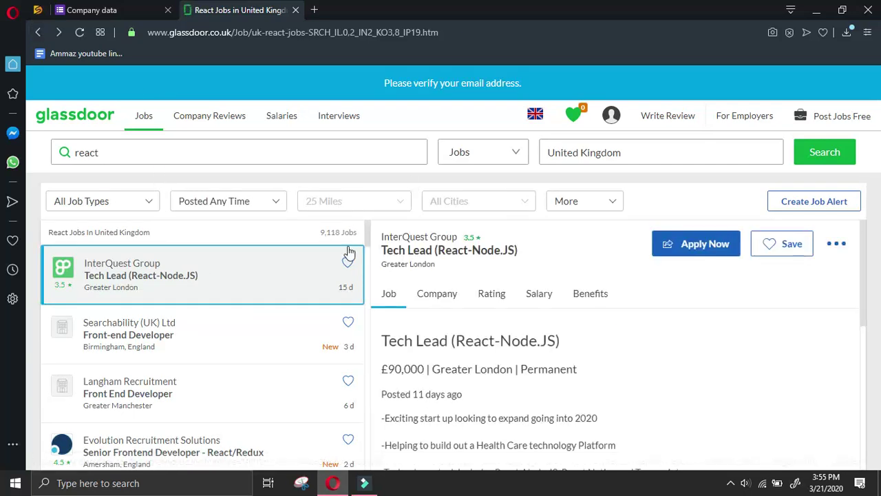
pyautogui.scroll(-10, 362, 250)
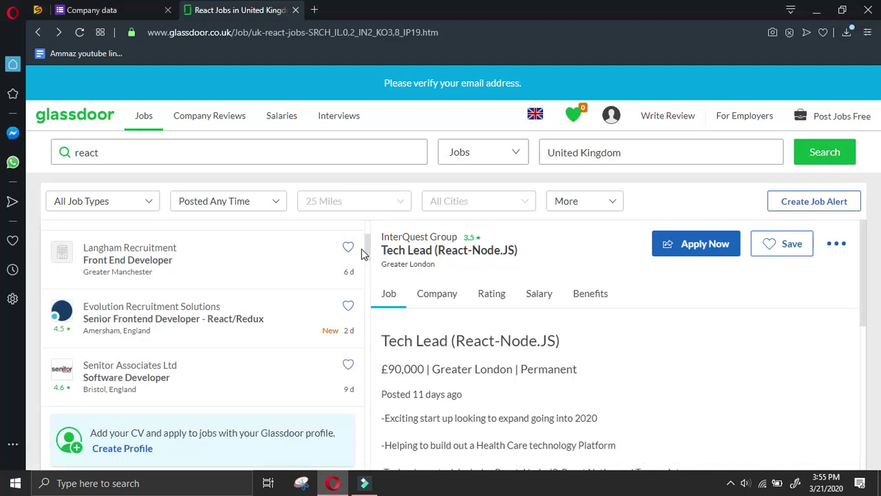
pyautogui.scroll(10, 282, 314)
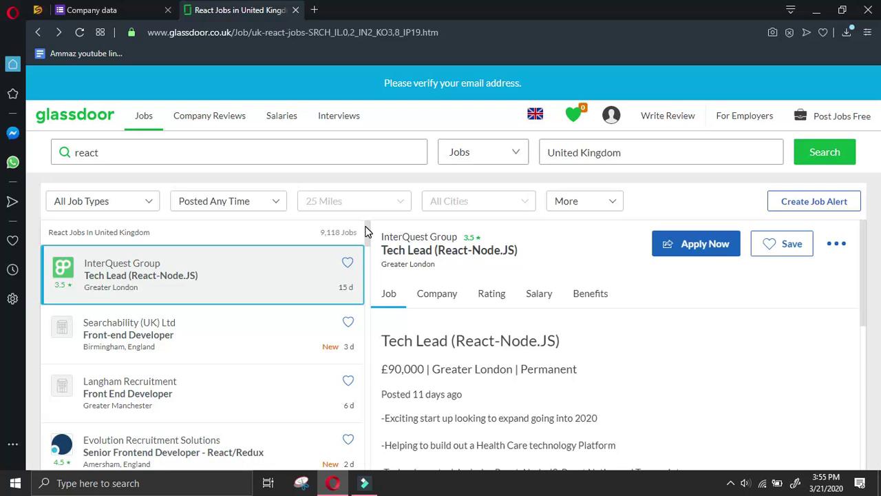
pyautogui.moveTo(366, 232); pyautogui.dragTo(305, 447)
pyautogui.scroll(3, 305, 428)
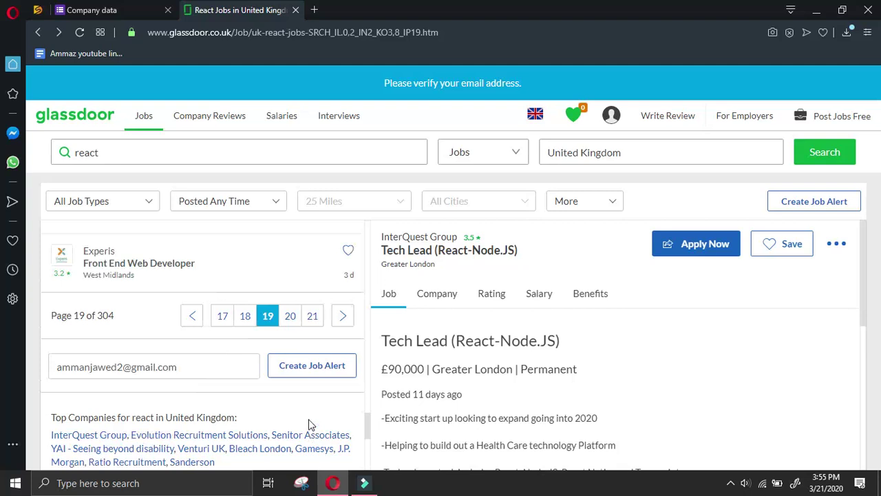
pyautogui.click(291, 317)
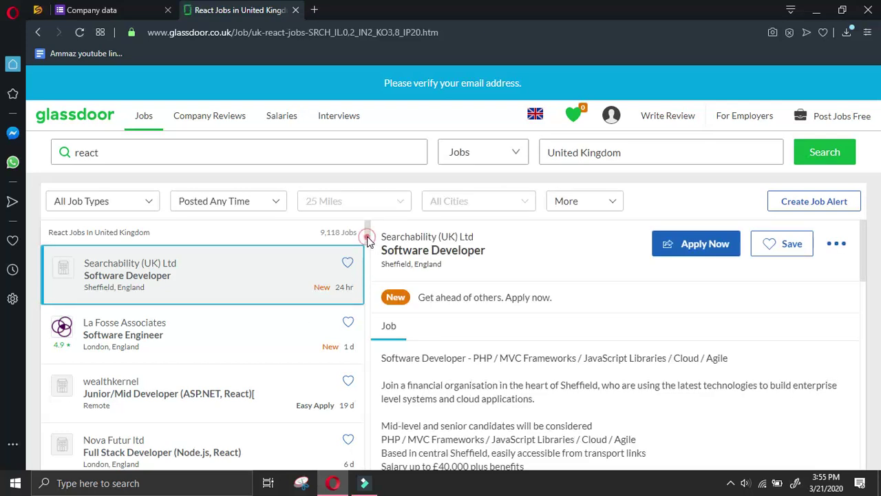
# Move to page 21 and reopen the Anson McCade Full Stack Engineer listing
pyautogui.scroll(-5, 348, 275)
pyautogui.moveTo(364, 308); pyautogui.dragTo(383, 430)
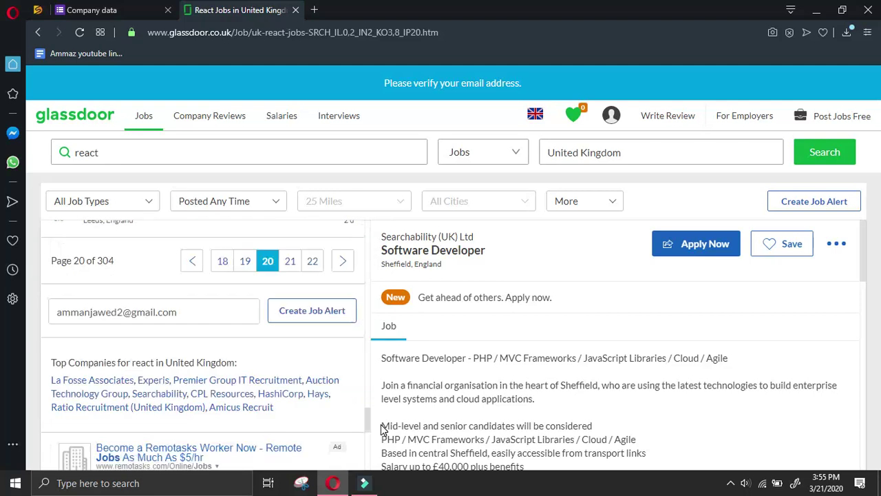
pyautogui.scroll(2, 379, 416)
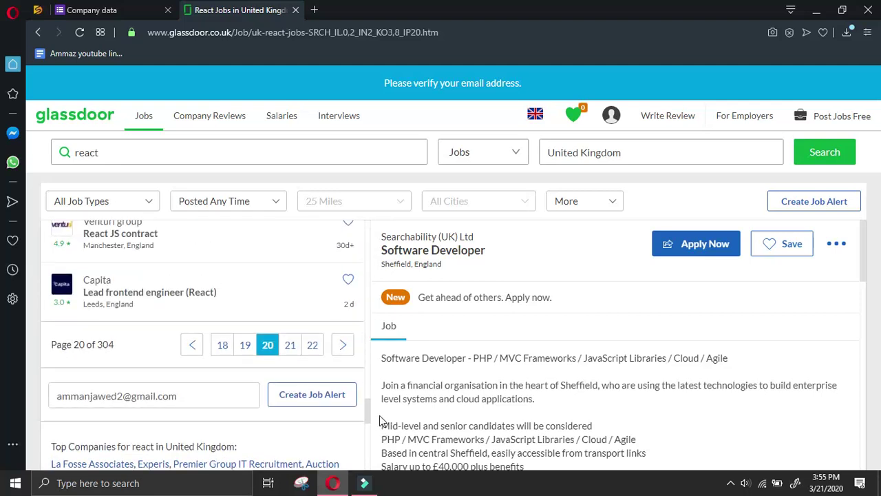
pyautogui.click(288, 353)
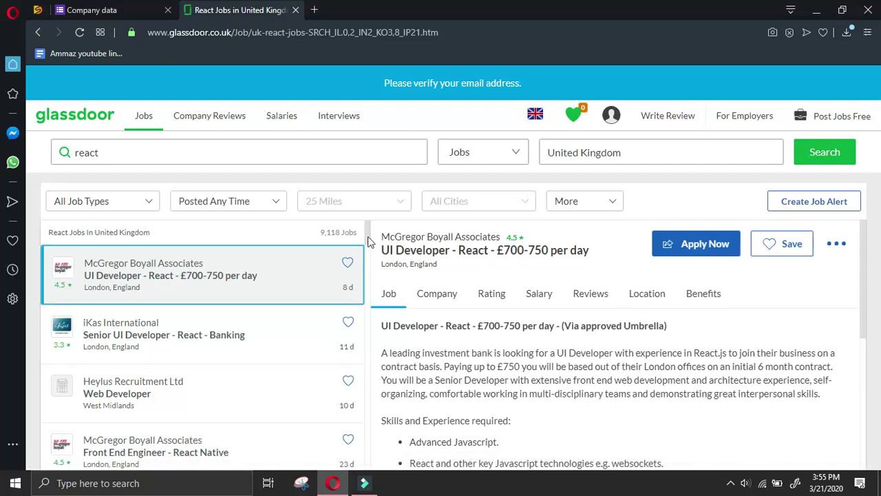
pyautogui.moveTo(367, 241); pyautogui.dragTo(370, 279)
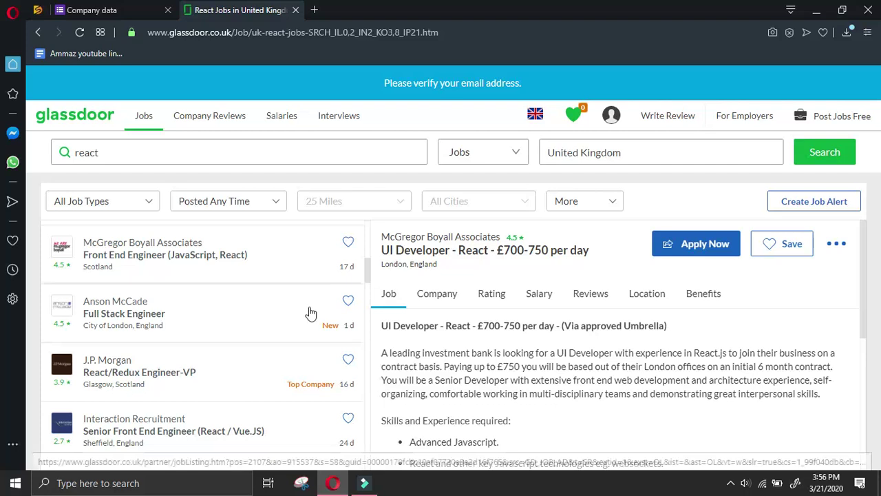
pyautogui.click(278, 311)
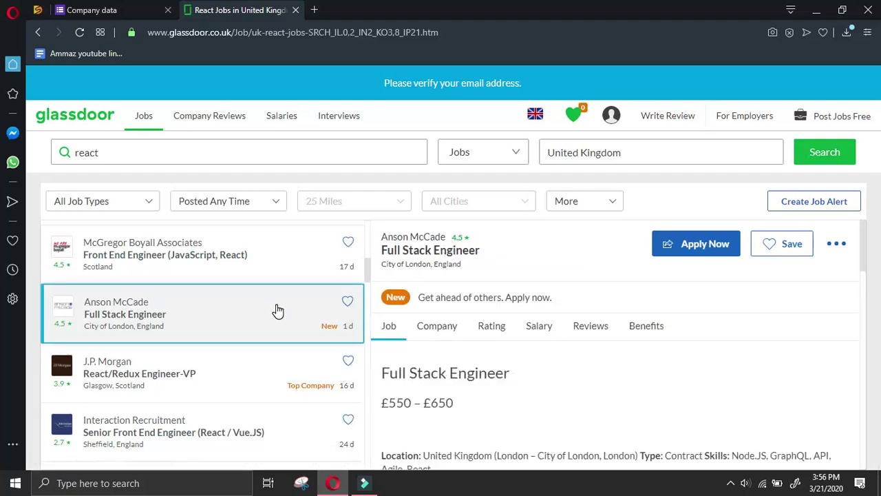
# Copy the Anson McCade website link from the Company overview and open it in a new tab
pyautogui.click(429, 328)
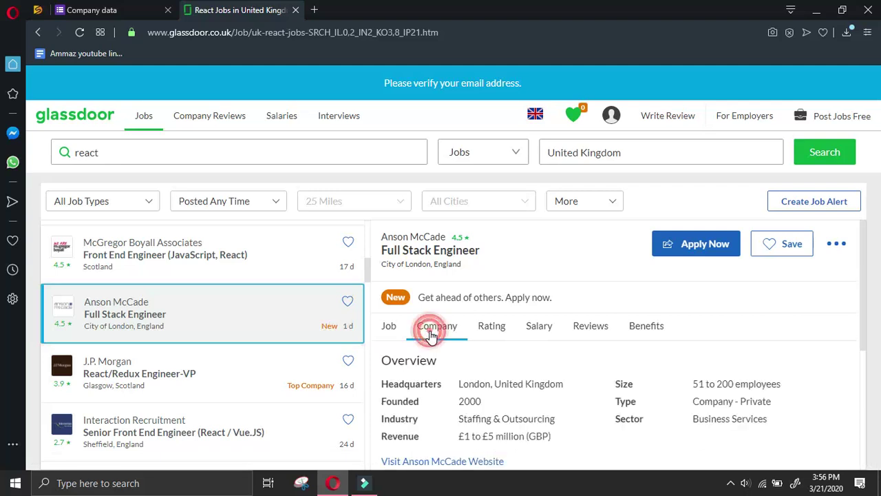
pyautogui.rightClick(429, 460)
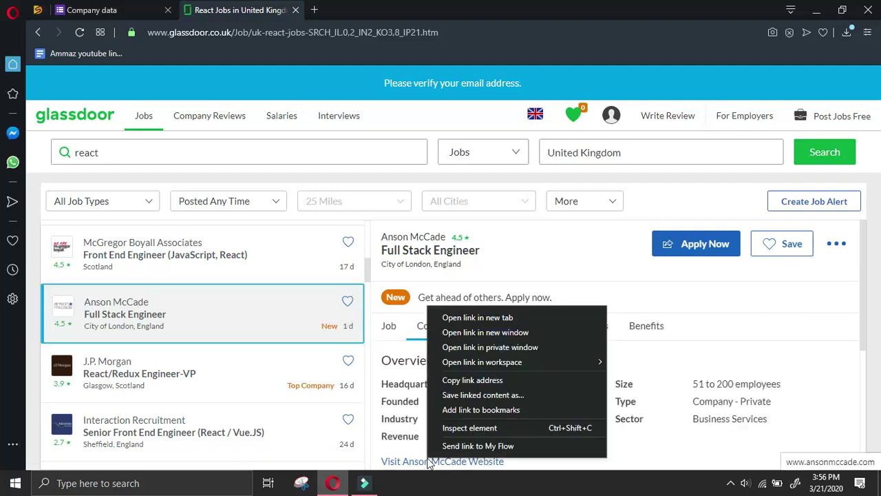
pyautogui.click(482, 378)
pyautogui.click(468, 461)
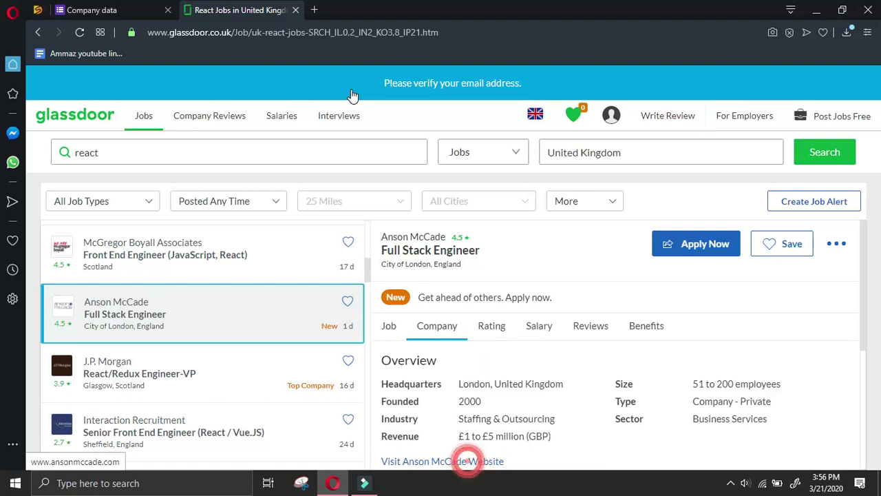
pyautogui.click(121, 10)
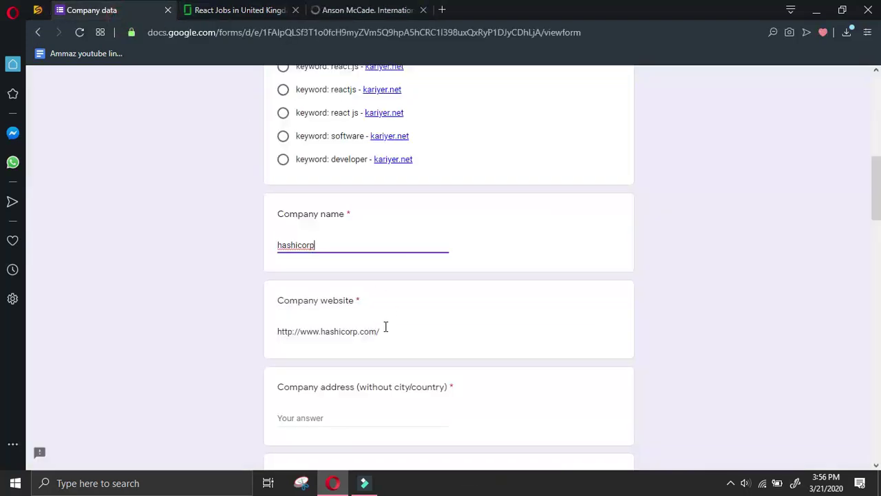
pyautogui.moveTo(389, 329); pyautogui.dragTo(89, 424)
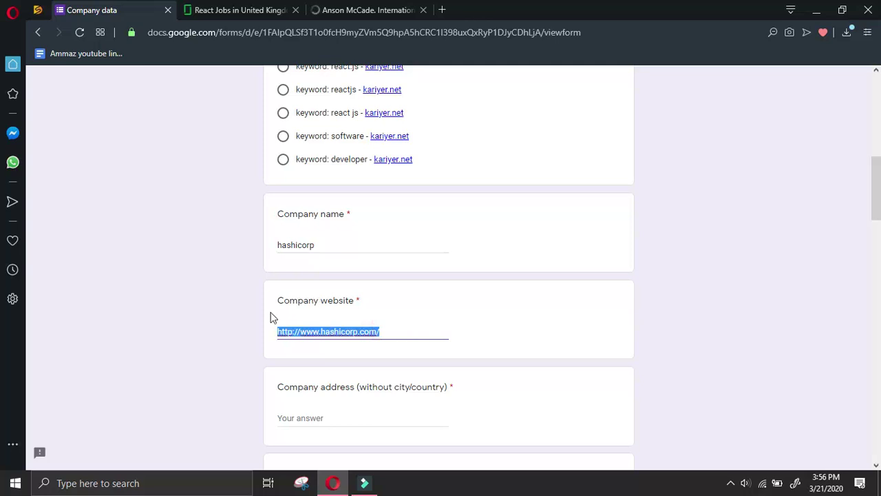
pyautogui.rightClick(298, 327)
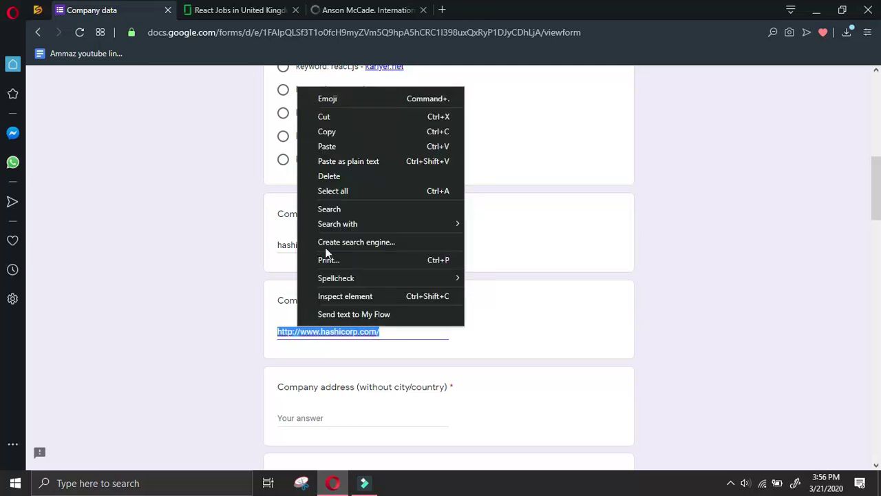
pyautogui.click(338, 147)
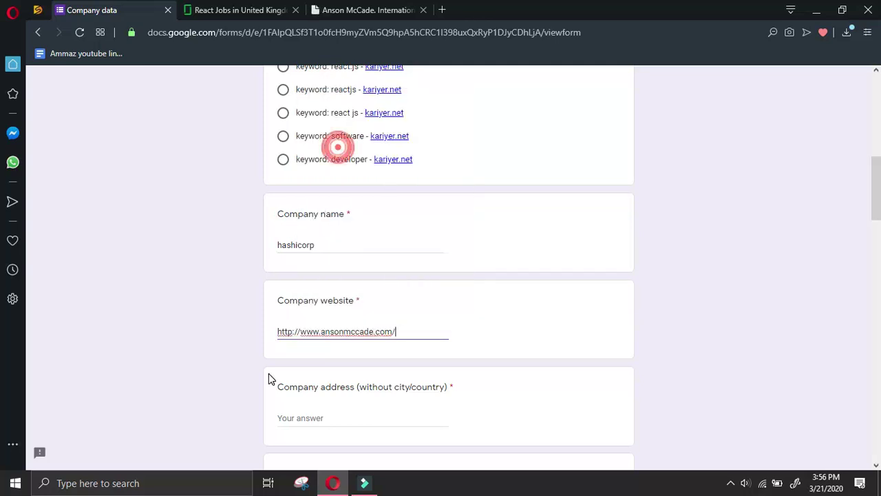
# Replace hashicorp with ansonmccade as the company name and bring up the Anson McCade site
pyautogui.doubleClick(370, 331)
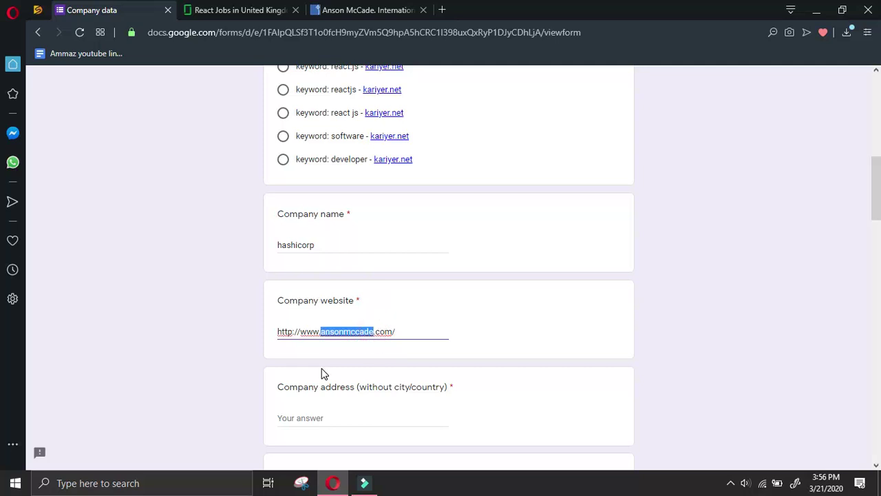
pyautogui.doubleClick(345, 248)
pyautogui.hotkey('ctrl', 'v')
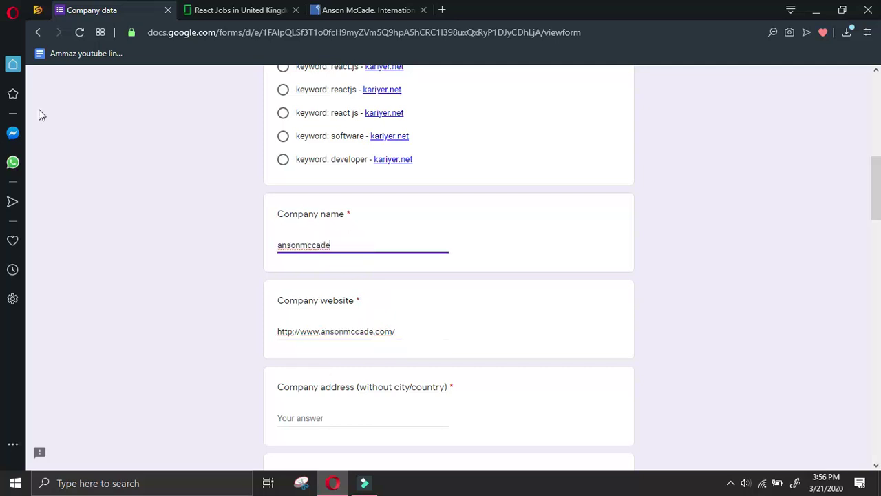
pyautogui.click(344, 8)
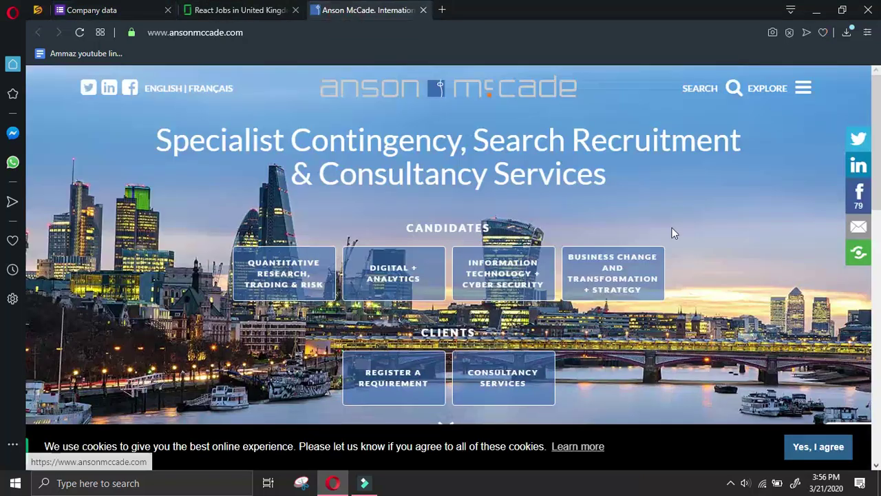
# Go to Anson McCade's Contact page through the EXPLORE menu and copy the London address with phone line
pyautogui.click(799, 92)
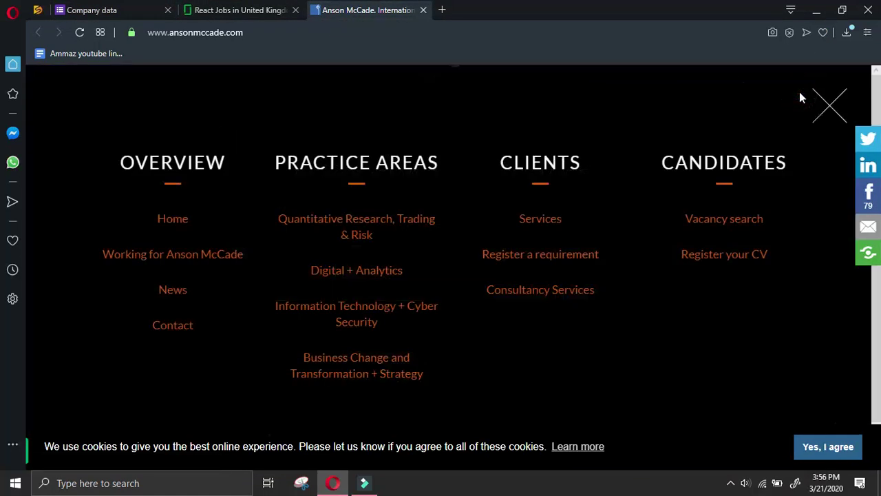
pyautogui.click(157, 329)
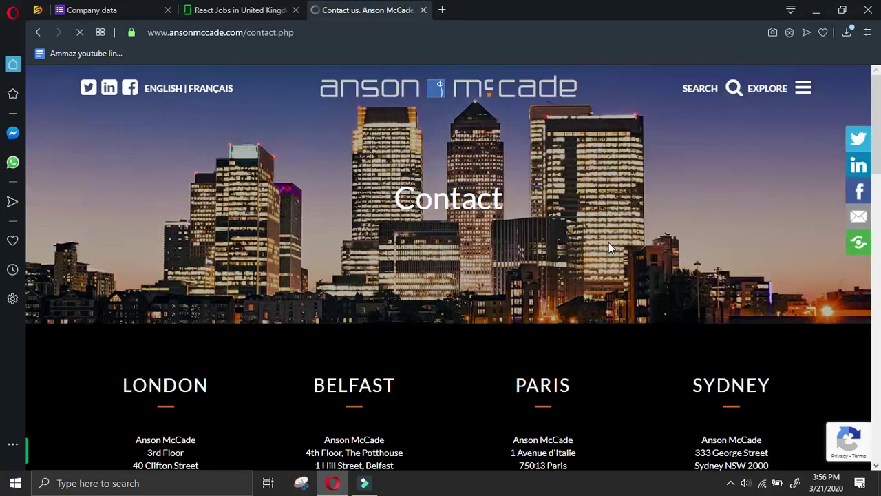
pyautogui.scroll(-2, 608, 243)
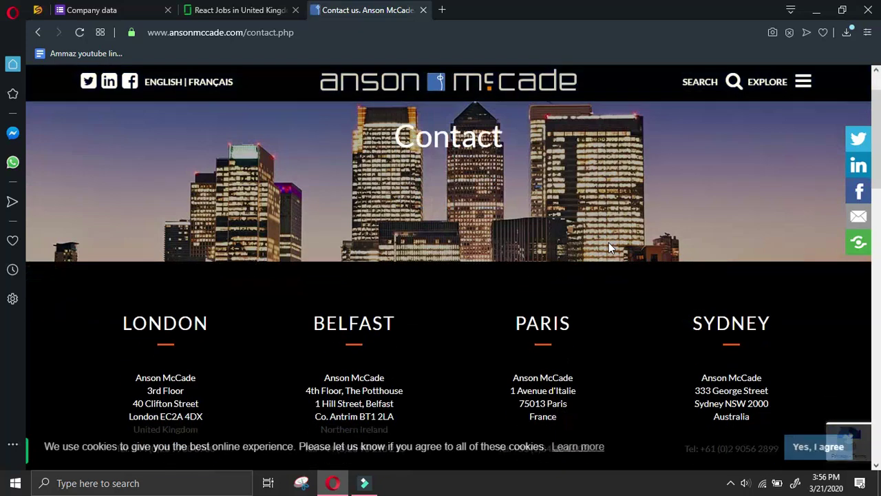
pyautogui.scroll(-3, 609, 248)
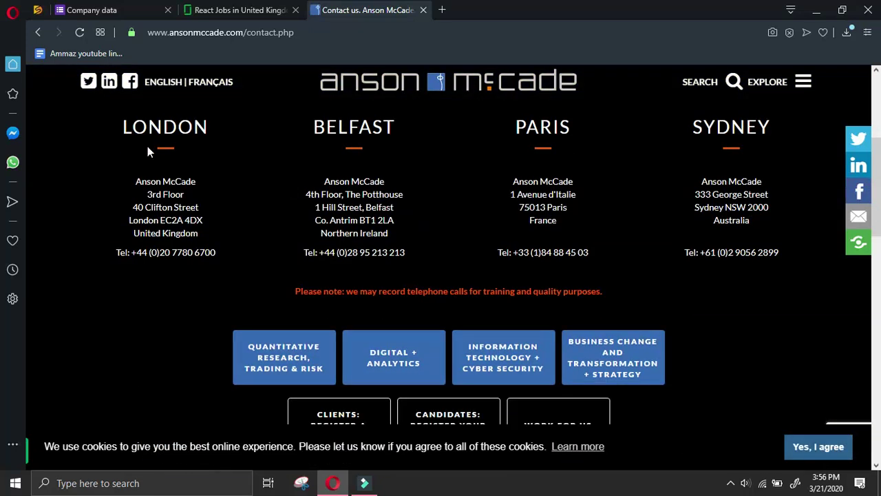
pyautogui.moveTo(146, 196); pyautogui.dragTo(199, 253)
pyautogui.hotkey('ctrl', 'c')
# Paste the London office address into Company address, removing the Tel: label and phone number
pyautogui.click(88, 8)
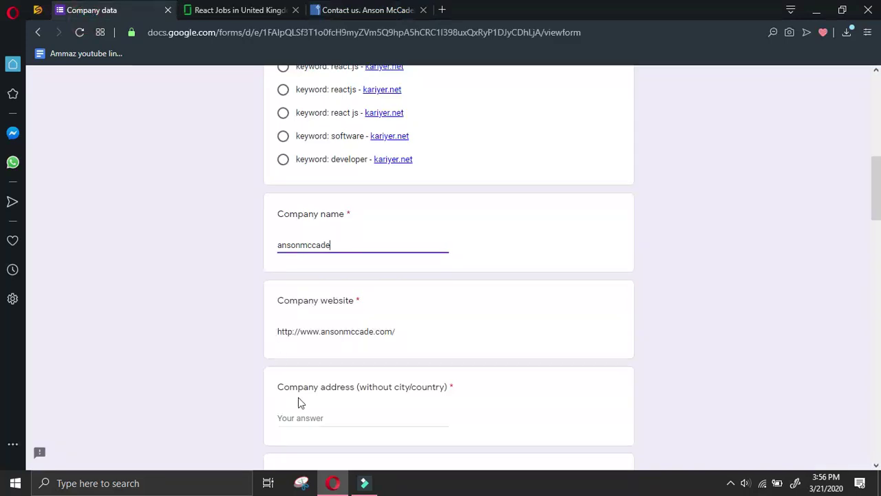
pyautogui.click(307, 418)
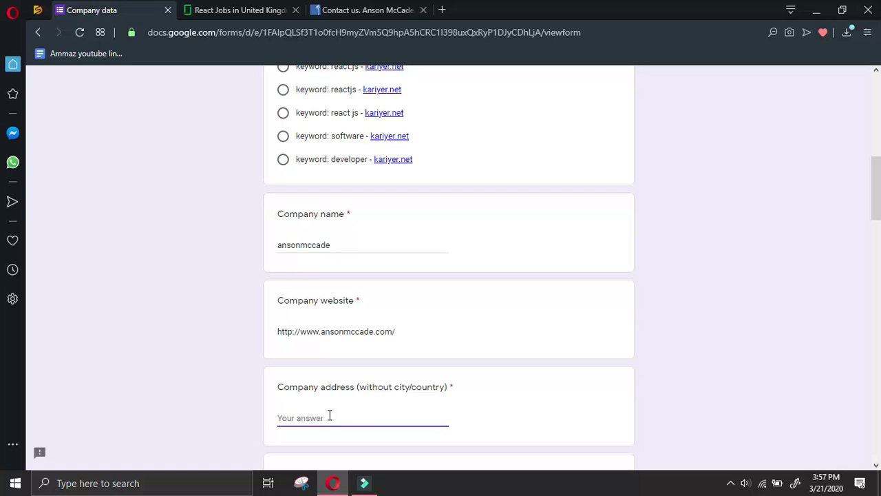
pyautogui.rightClick(330, 415)
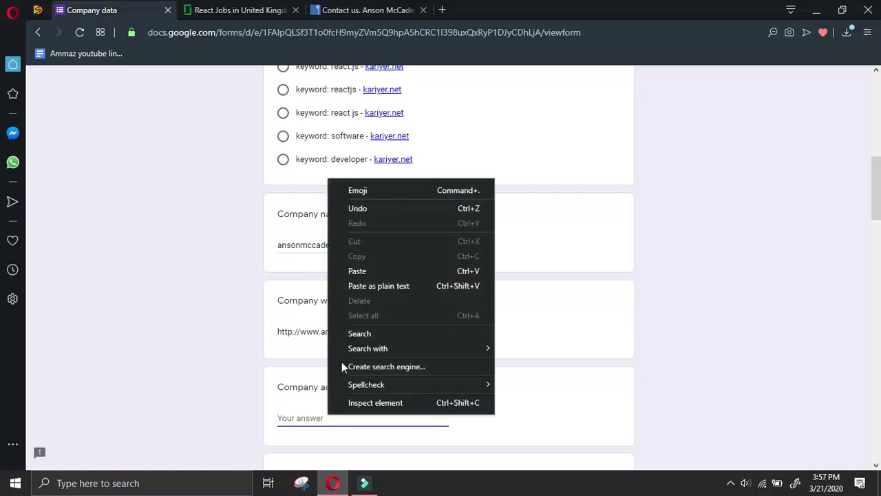
pyautogui.click(357, 271)
pyautogui.scroll(-2, 362, 354)
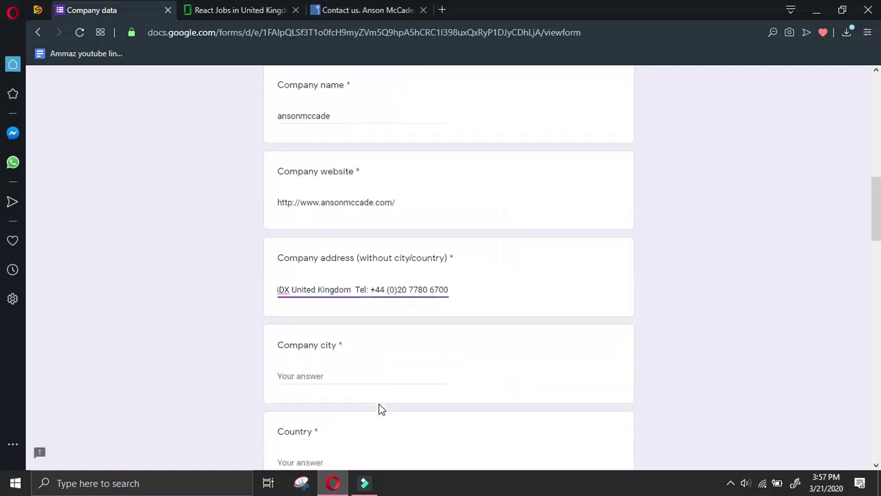
pyautogui.moveTo(369, 289); pyautogui.dragTo(355, 302)
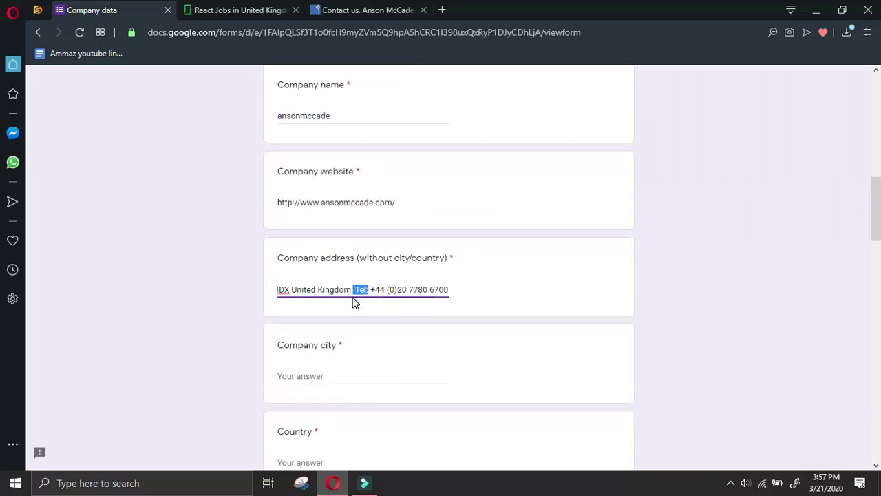
pyautogui.press('BackSpace')
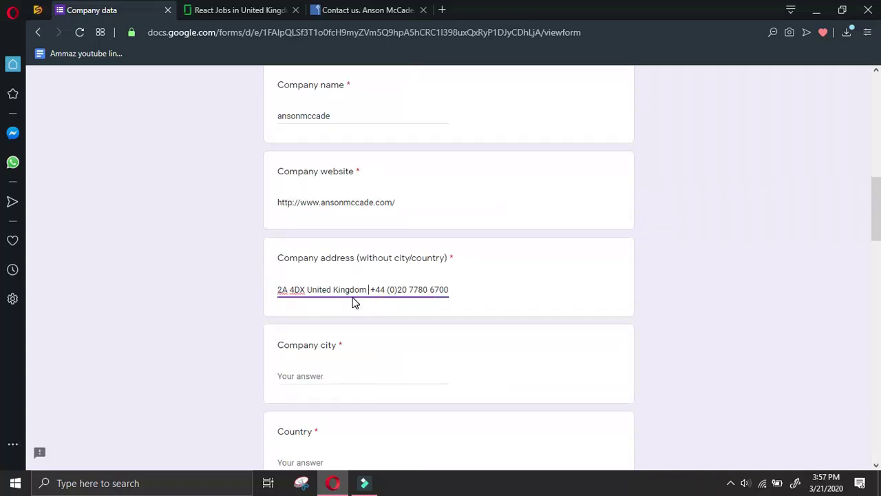
pyautogui.hotkey('ctrl', 'shift', 'Right')
pyautogui.hotkey('shift', 'End')
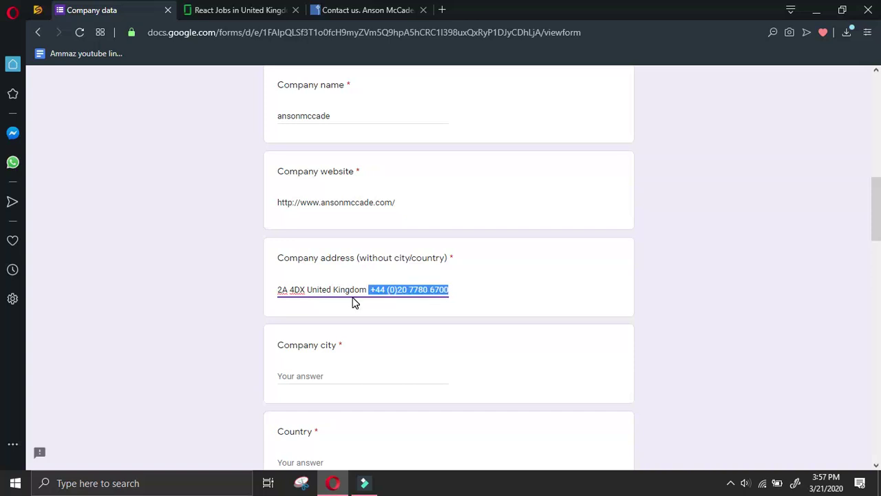
pyautogui.press('BackSpace')
# Paste the London office phone number into the Phone answer
pyautogui.scroll(-4, 377, 348)
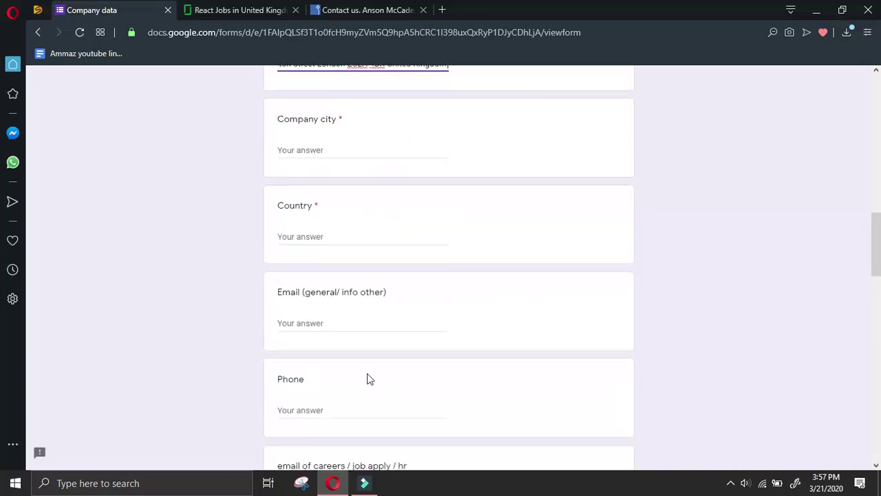
pyautogui.click(363, 380)
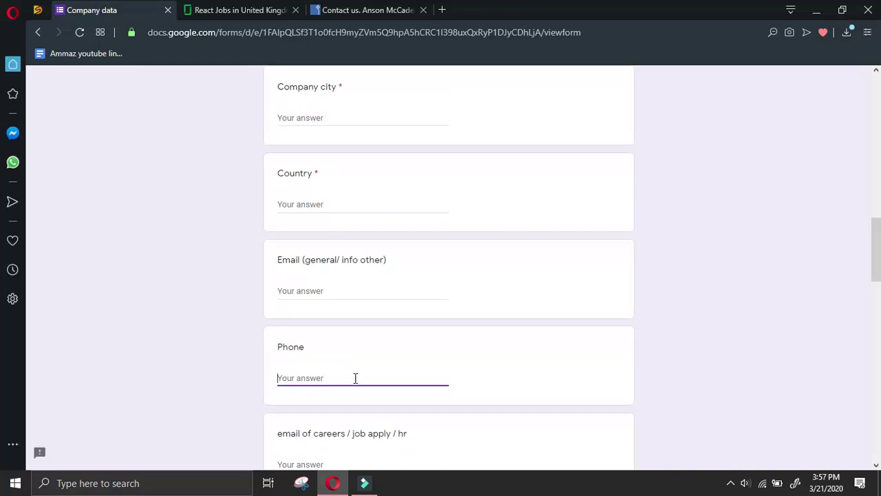
pyautogui.rightClick(355, 378)
pyautogui.click(385, 234)
# Move London out of the address into the Company city answer
pyautogui.scroll(2, 396, 312)
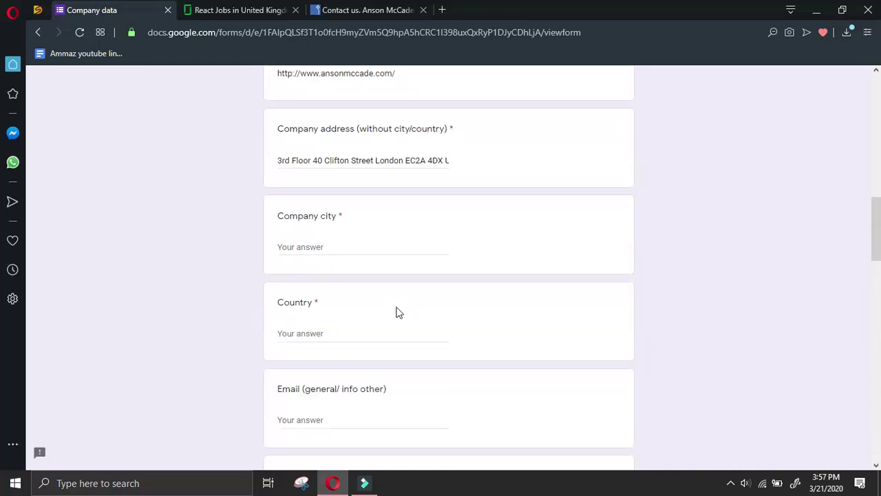
pyautogui.scroll(2, 401, 292)
pyautogui.moveTo(406, 288); pyautogui.dragTo(374, 290)
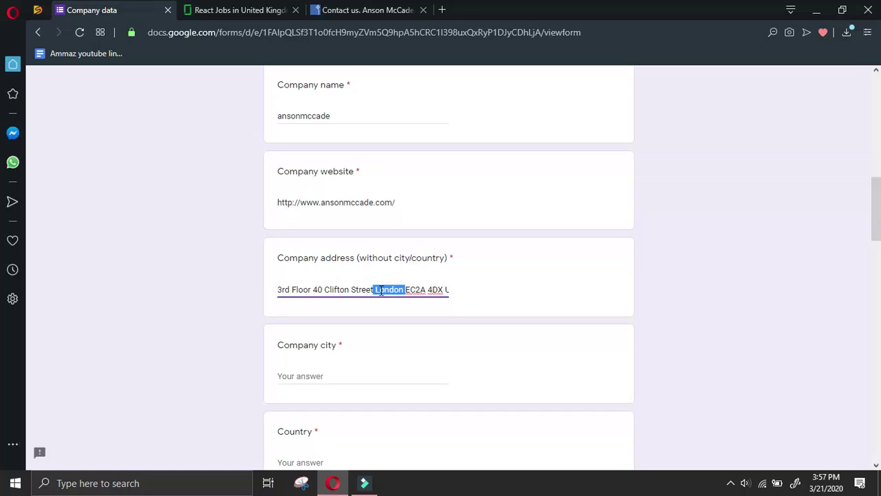
pyautogui.press('BackSpace')
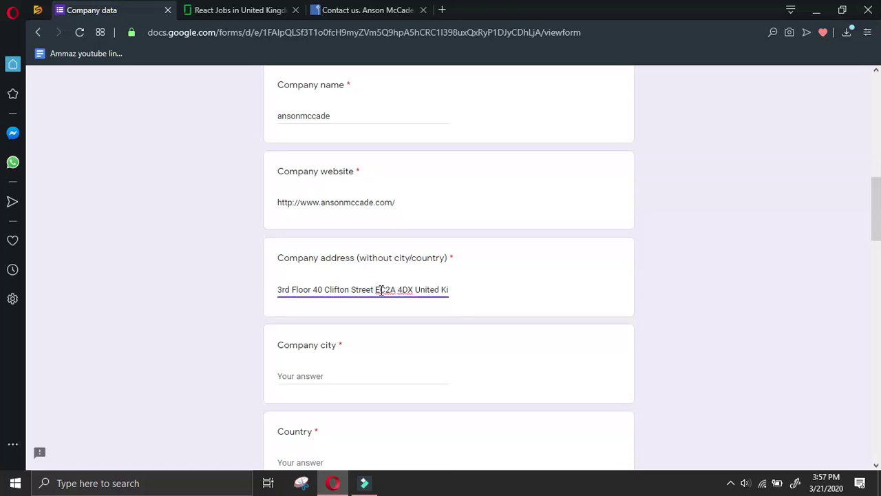
pyautogui.rightClick(384, 376)
pyautogui.click(412, 230)
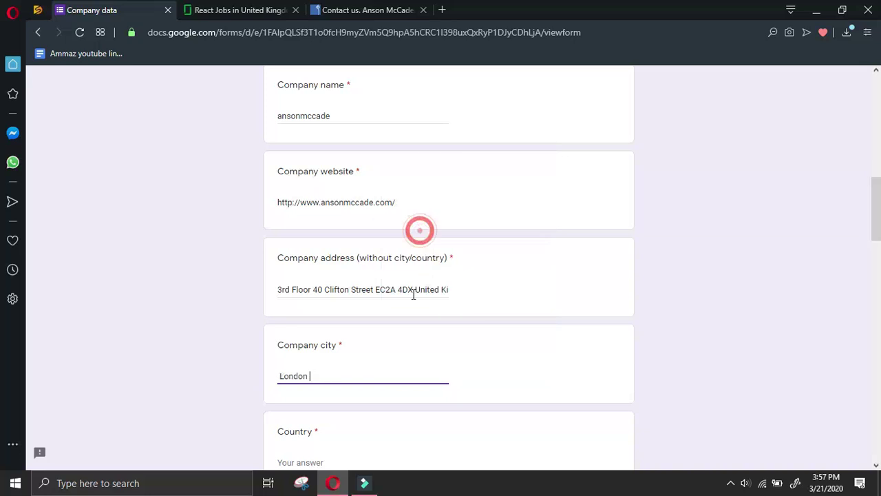
# Fill Country with UK, then return to the Anson McCade contact page
pyautogui.scroll(-2, 370, 364)
pyautogui.click(361, 338)
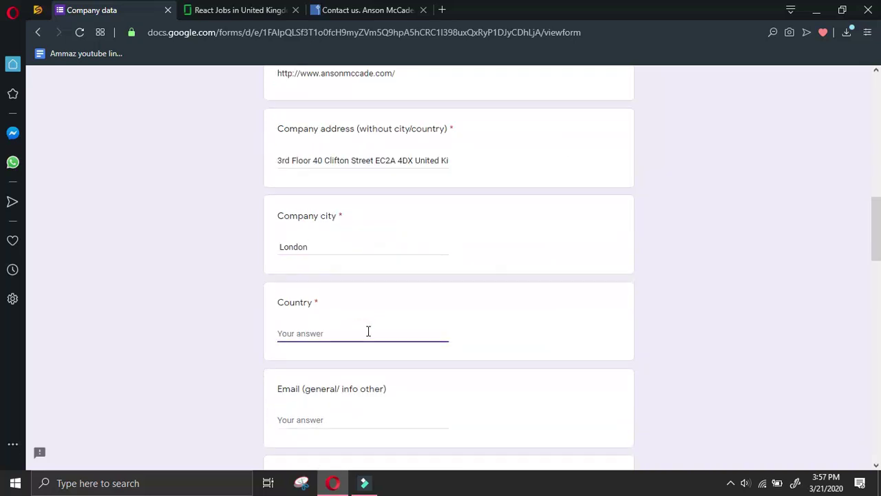
pyautogui.write('UK')
pyautogui.click(364, 10)
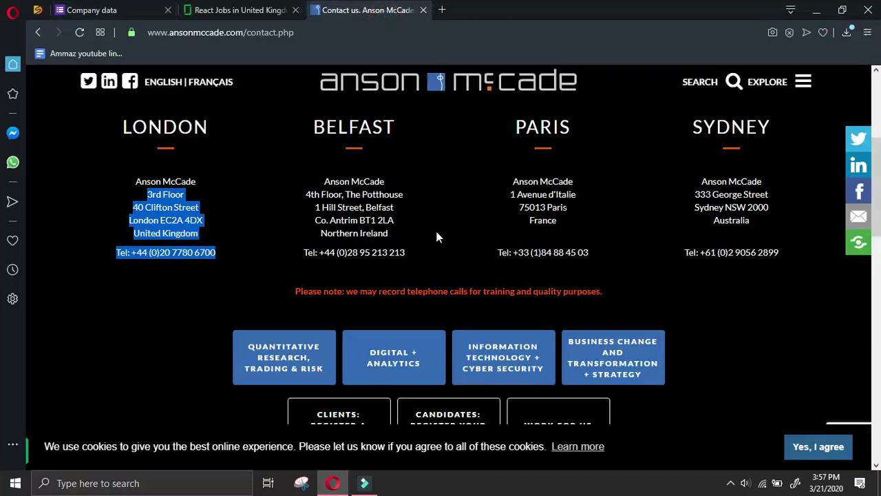
# Copy the Belfast office address and phone into All other details, deleting the Tel: label
pyautogui.moveTo(459, 194); pyautogui.dragTo(475, 181)
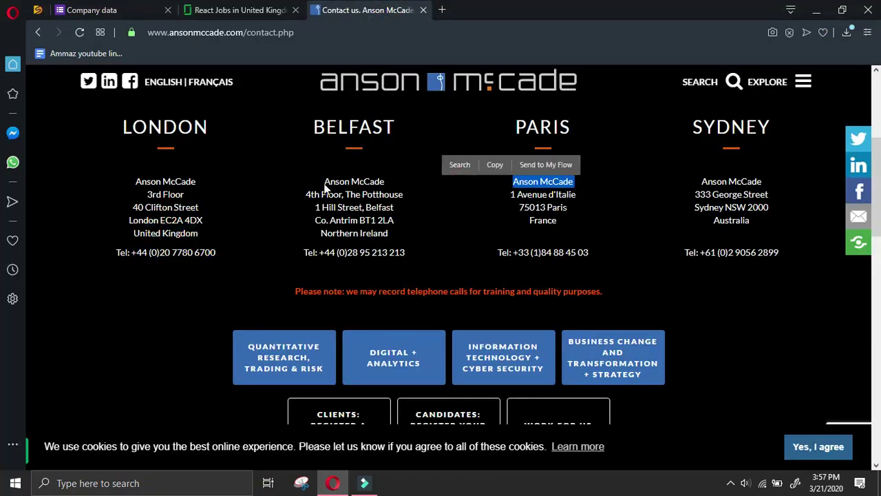
pyautogui.click(325, 186)
pyautogui.moveTo(306, 194); pyautogui.dragTo(410, 255)
pyautogui.rightClick(372, 219)
pyautogui.click(397, 260)
pyautogui.click(120, 12)
pyautogui.scroll(-10, 289, 331)
pyautogui.rightClick(306, 333)
pyautogui.click(335, 208)
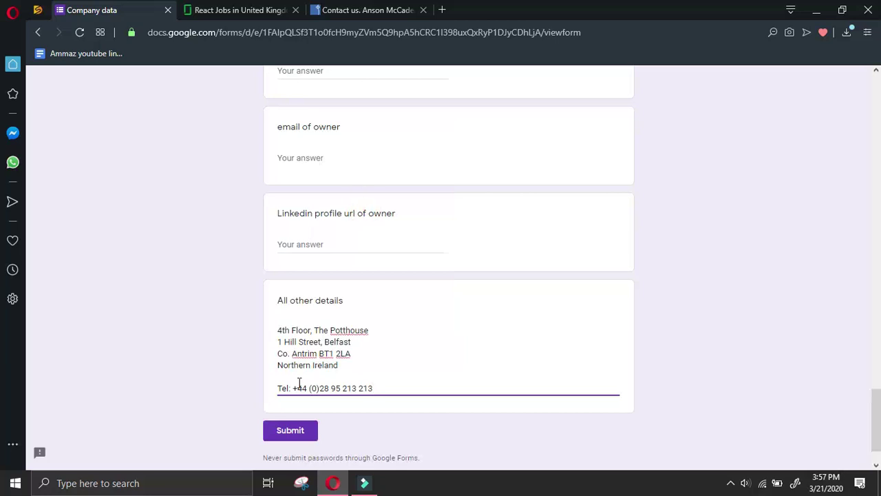
pyautogui.moveTo(294, 391); pyautogui.dragTo(278, 389)
pyautogui.press('BackSpace')
pyautogui.press('BackSpace')
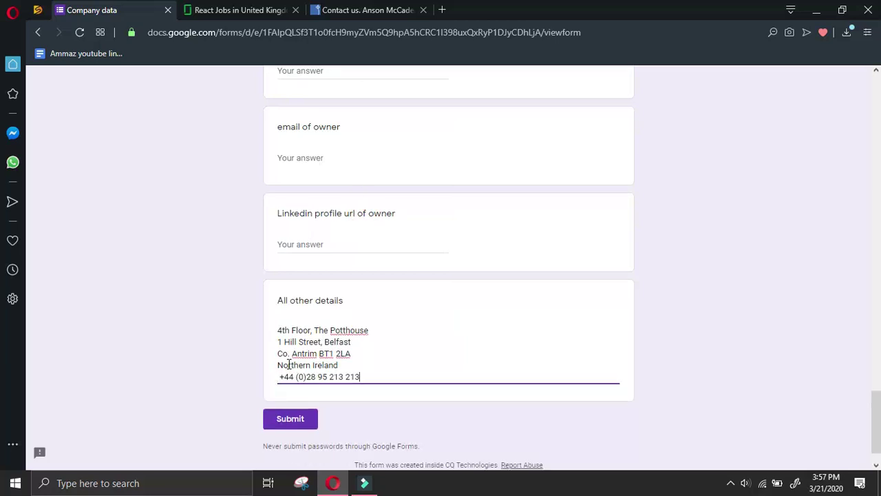
pyautogui.press('Return')
# Add the Paris office address and phone to All other details without the Tel: prefix
pyautogui.click(364, 10)
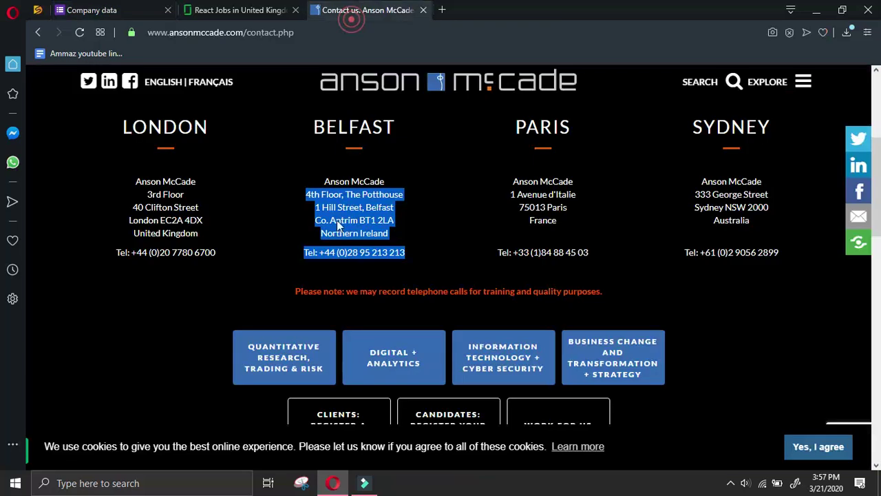
pyautogui.click(510, 197)
pyautogui.moveTo(561, 226); pyautogui.dragTo(584, 247)
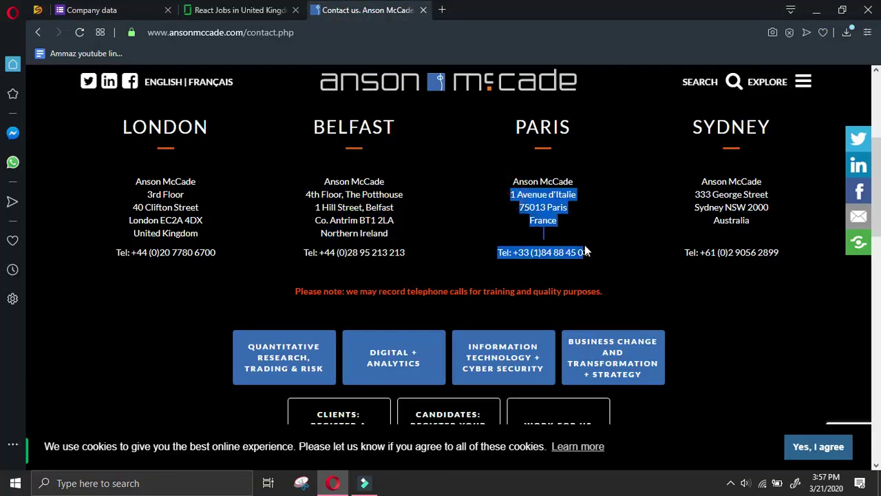
pyautogui.rightClick(554, 205)
pyautogui.click(586, 247)
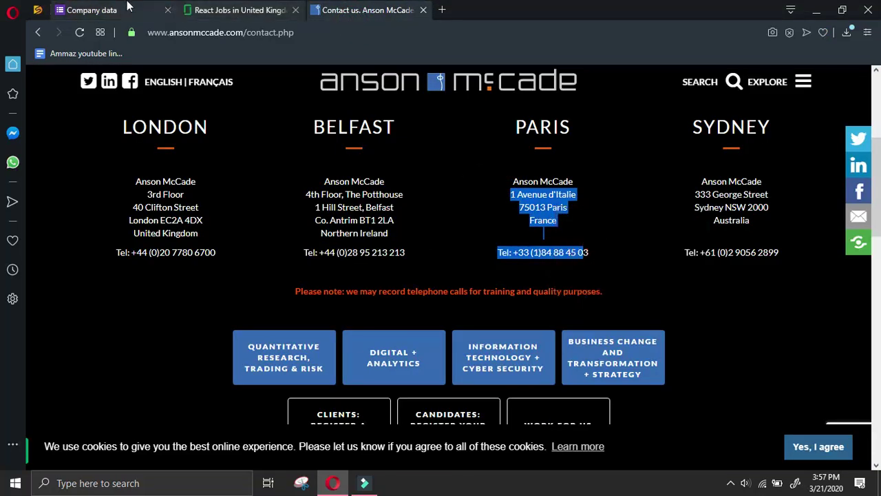
pyautogui.click(117, 10)
pyautogui.scroll(-1, 306, 349)
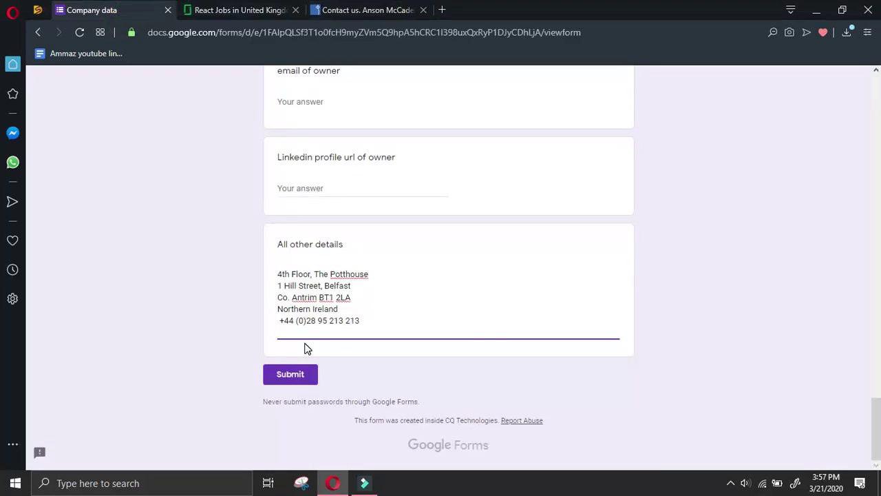
pyautogui.hotkey('ctrl', 'v')
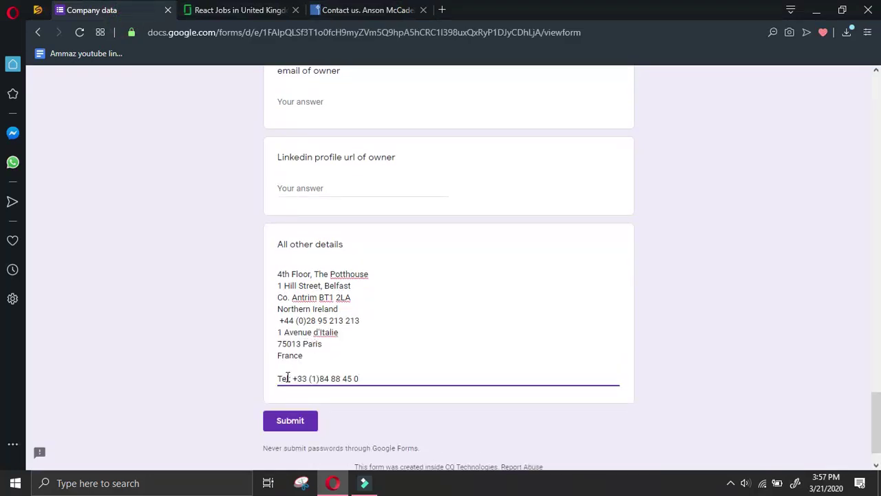
pyautogui.moveTo(293, 380); pyautogui.dragTo(278, 378)
pyautogui.press('BackSpace')
pyautogui.press('BackSpace')
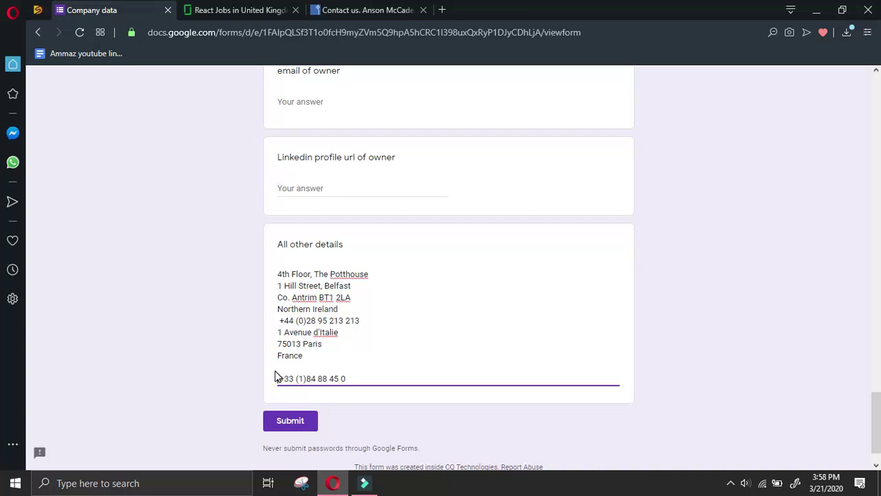
pyautogui.press('Delete')
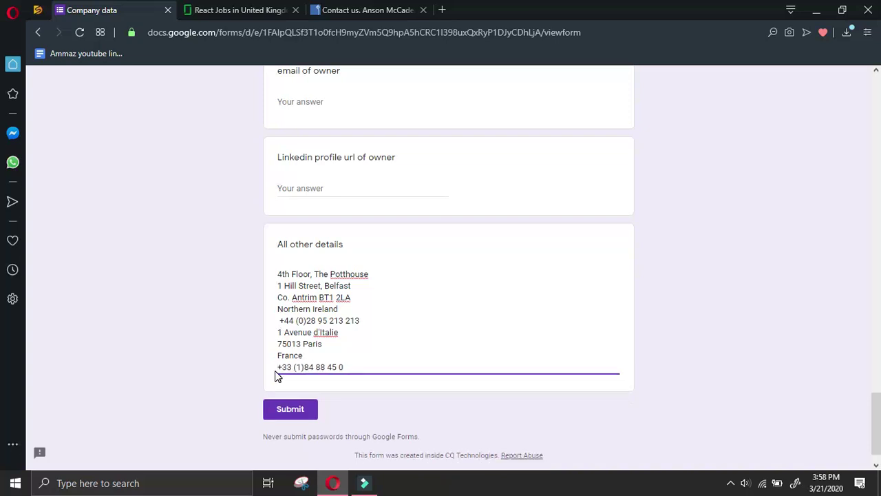
pyautogui.press('Return')
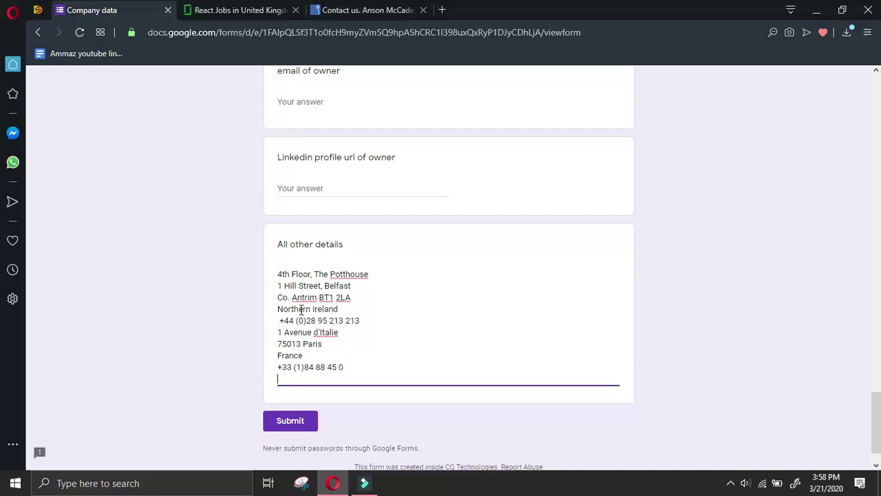
# Add the Sydney office address and phone the same way, then go back to the contact page
pyautogui.click(392, 7)
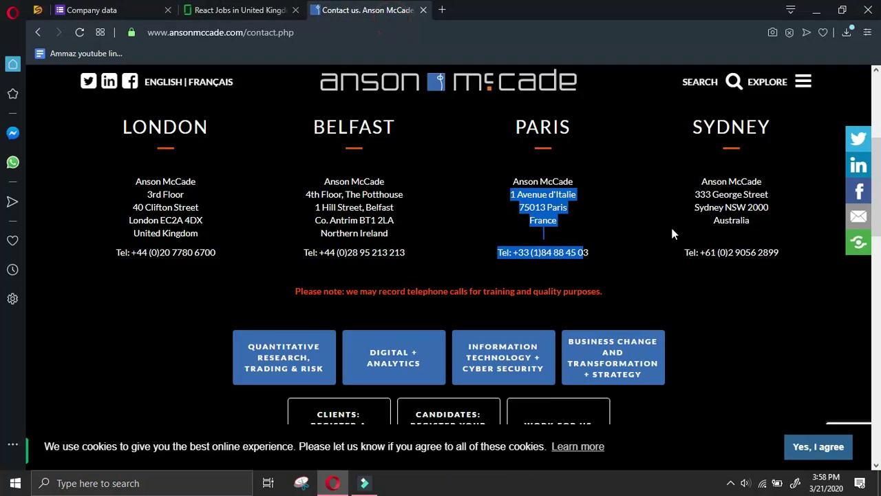
pyautogui.moveTo(696, 199); pyautogui.dragTo(793, 253)
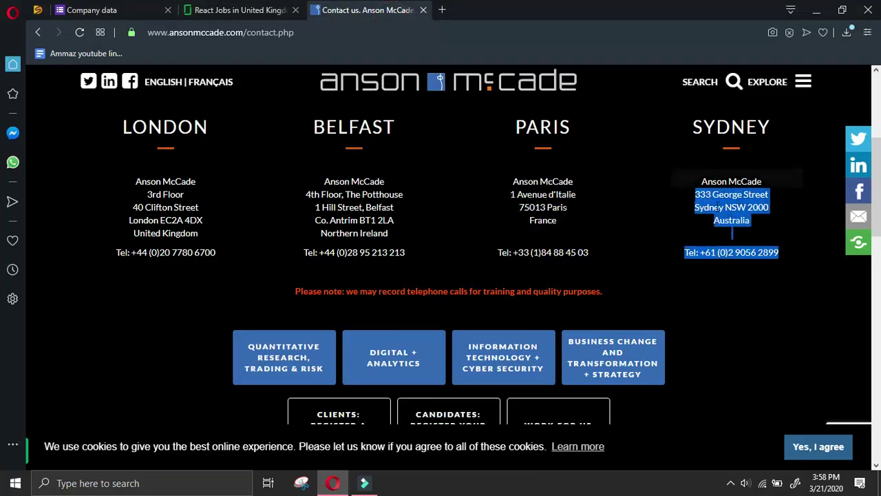
pyautogui.hotkey('ctrl', 't')
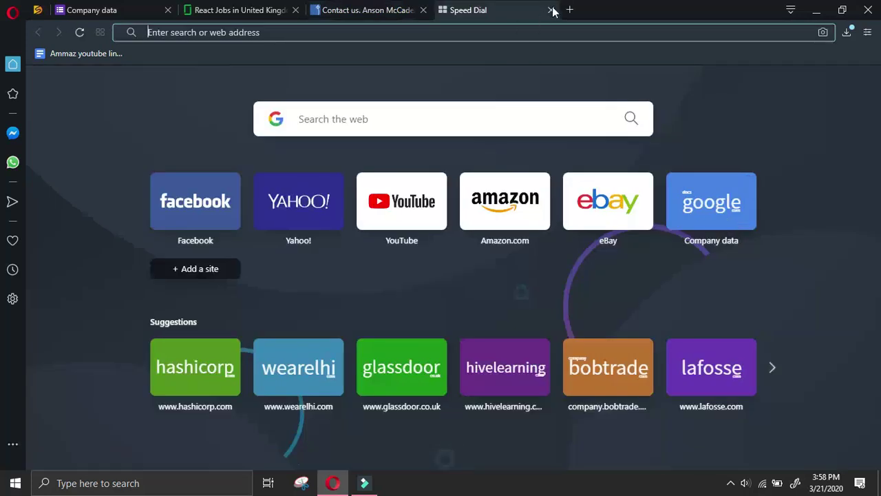
pyautogui.click(550, 11)
pyautogui.rightClick(588, 207)
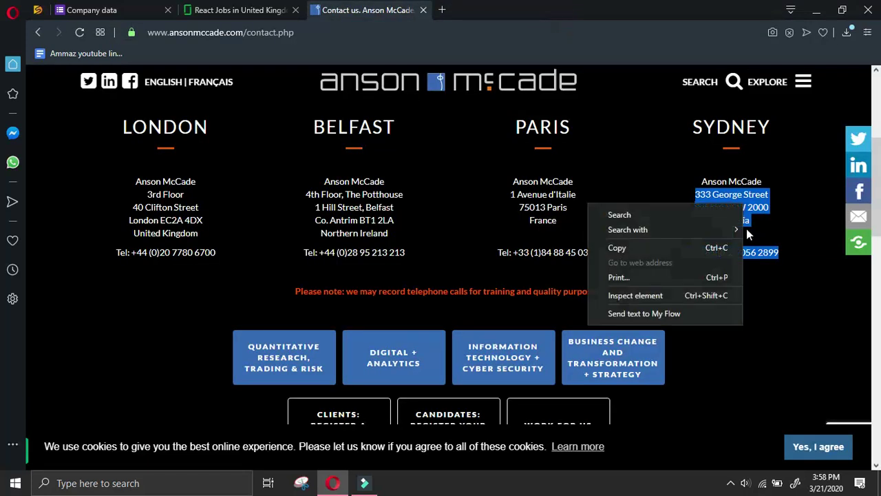
pyautogui.click(705, 249)
pyautogui.click(91, 10)
pyautogui.scroll(-1, 283, 275)
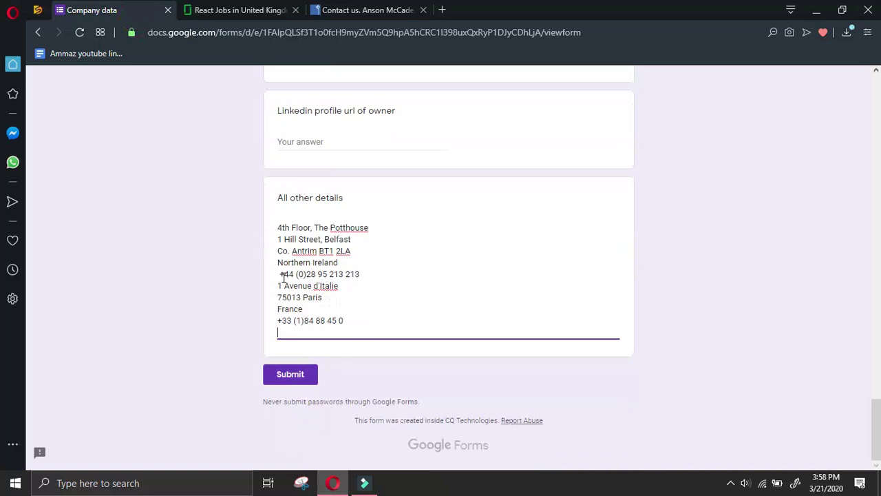
pyautogui.hotkey('ctrl', 'v')
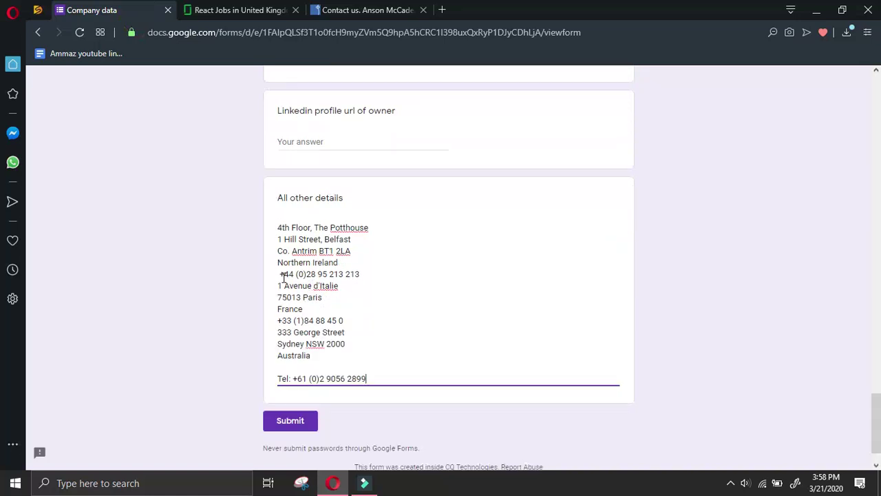
pyautogui.moveTo(293, 378); pyautogui.dragTo(277, 379)
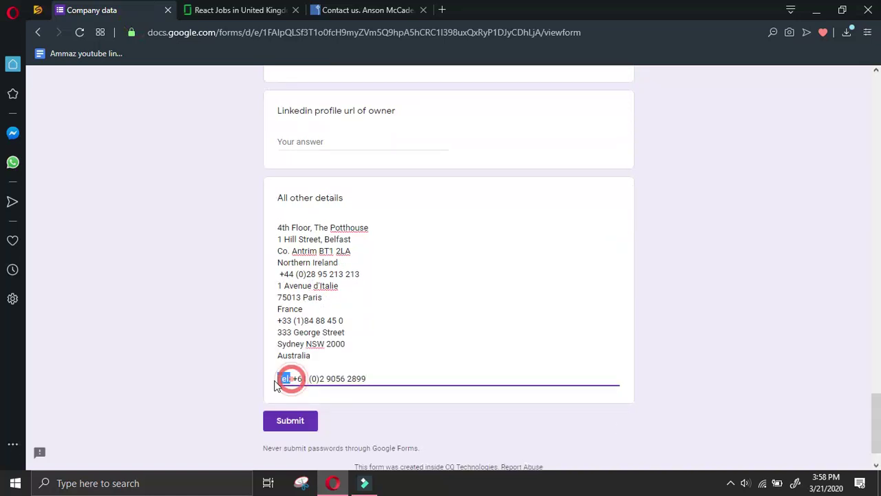
pyautogui.press('BackSpace')
pyautogui.press('BackSpace')
pyautogui.press('Delete')
pyautogui.press('Return')
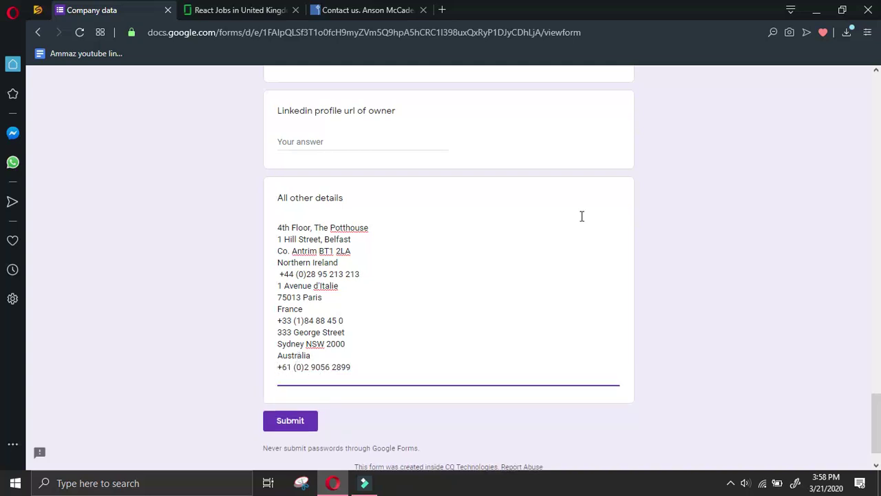
pyautogui.click(364, 10)
pyautogui.scroll(-2, 475, 237)
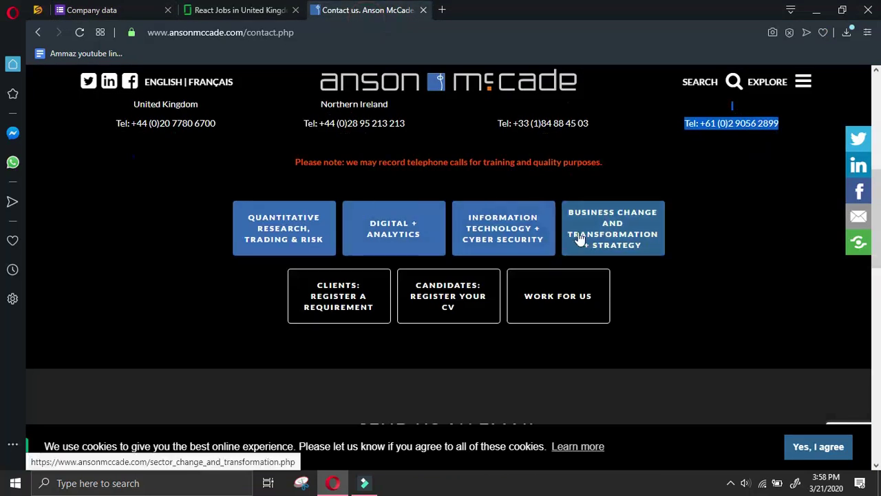
# Accept the Anson McCade site's cookies
pyautogui.scroll(-2, 693, 238)
pyautogui.scroll(-3, 681, 220)
pyautogui.scroll(-6, 660, 221)
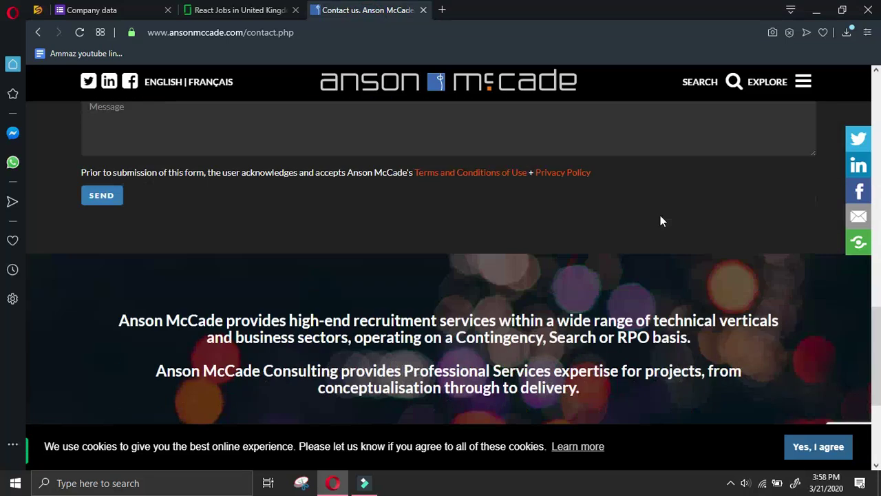
pyautogui.click(793, 444)
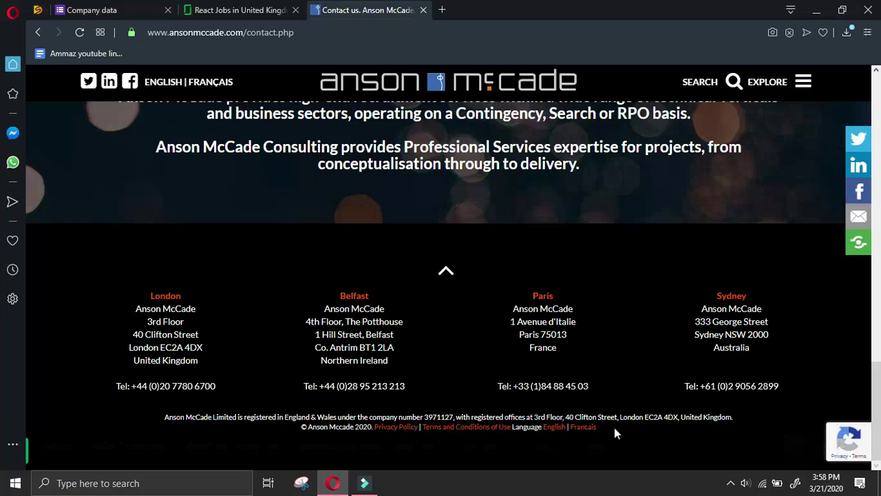
# Try to reach the LinkedIn icon's link options, closing the LinkedIn share popups that appear
pyautogui.rightClick(858, 167)
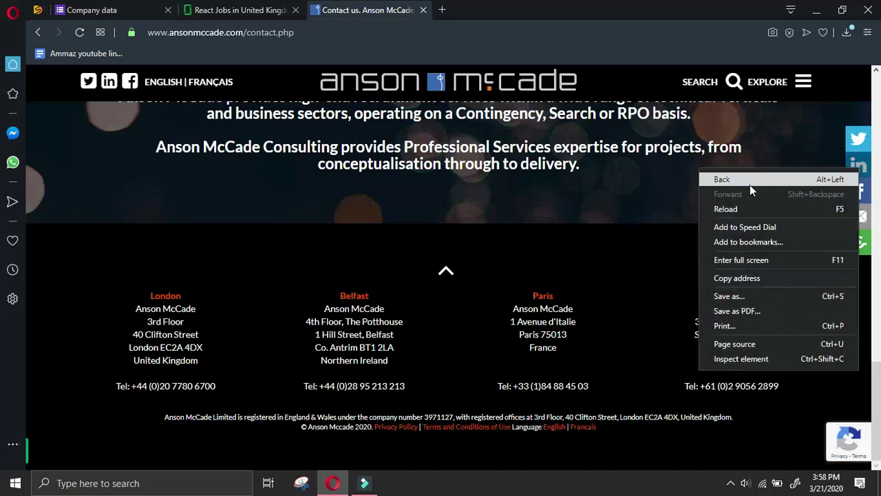
pyautogui.rightClick(855, 168)
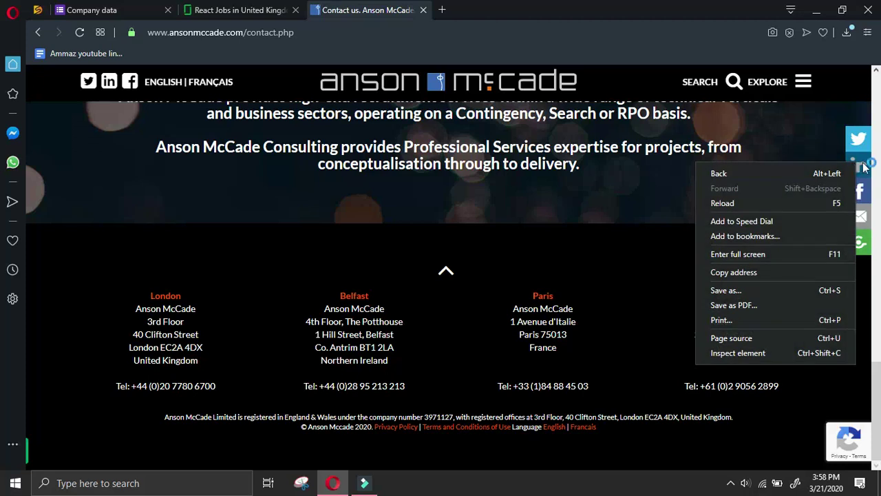
pyautogui.click(858, 168)
pyautogui.click(858, 166)
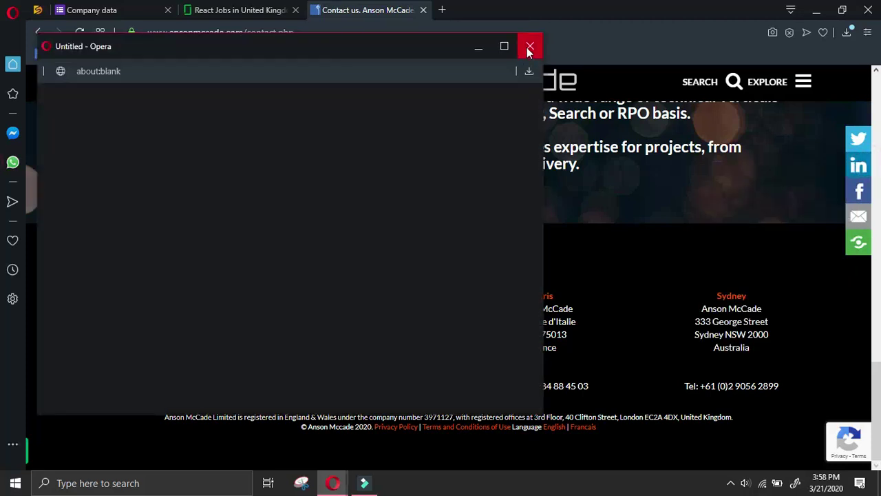
pyautogui.click(530, 46)
pyautogui.rightClick(853, 168)
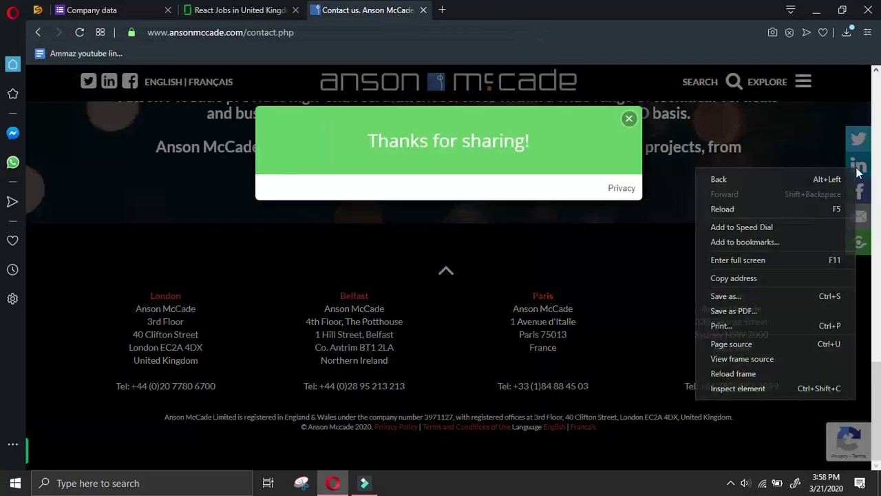
pyautogui.click(630, 119)
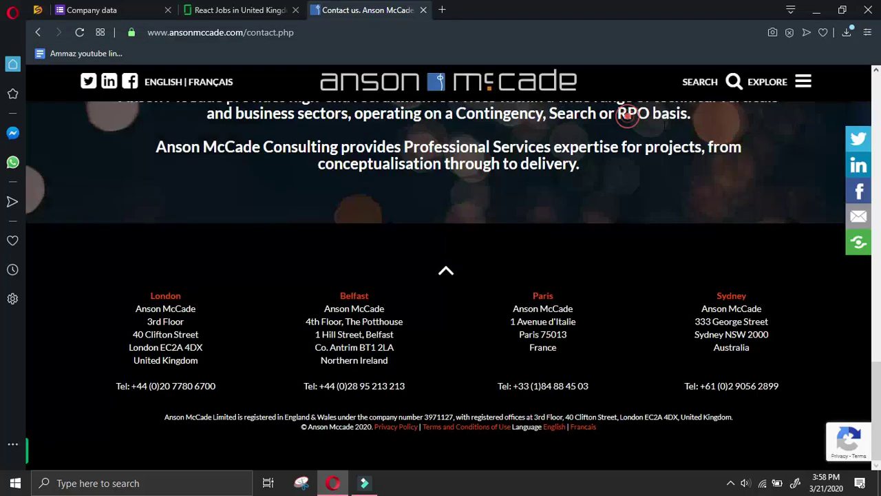
pyautogui.rightClick(856, 169)
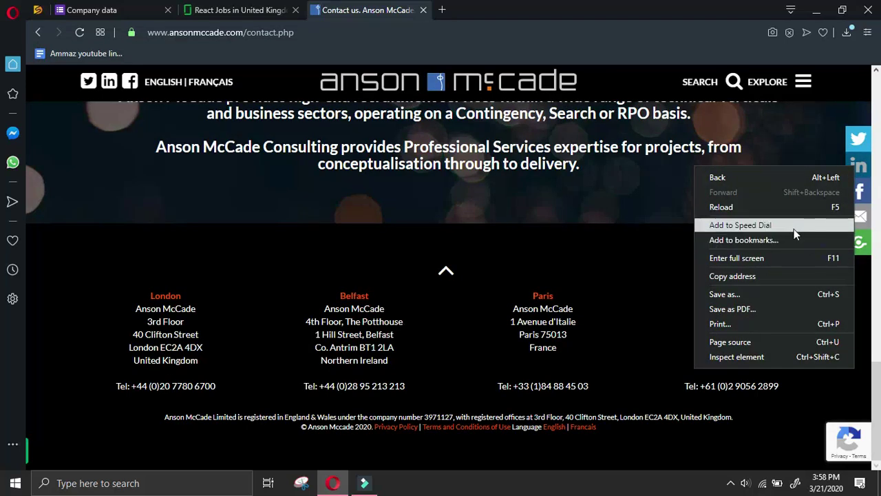
pyautogui.click(858, 166)
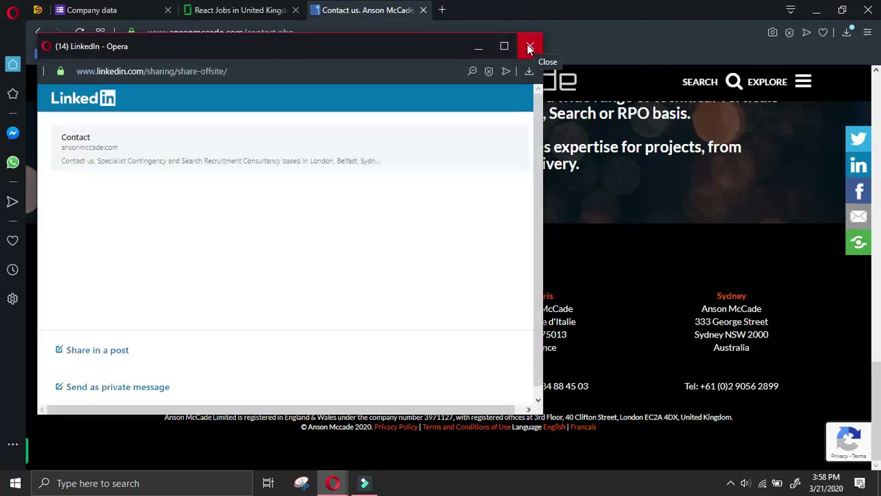
pyautogui.click(529, 47)
pyautogui.click(629, 120)
# Open the company's LinkedIn overview in a new tab
pyautogui.scroll(4, 532, 201)
pyautogui.scroll(-5, 533, 208)
pyautogui.scroll(3, 534, 207)
pyautogui.rightClick(127, 80)
pyautogui.click(158, 88)
# Go to the Working for Anson McCade page from the EXPLORE menu
pyautogui.scroll(2, 689, 131)
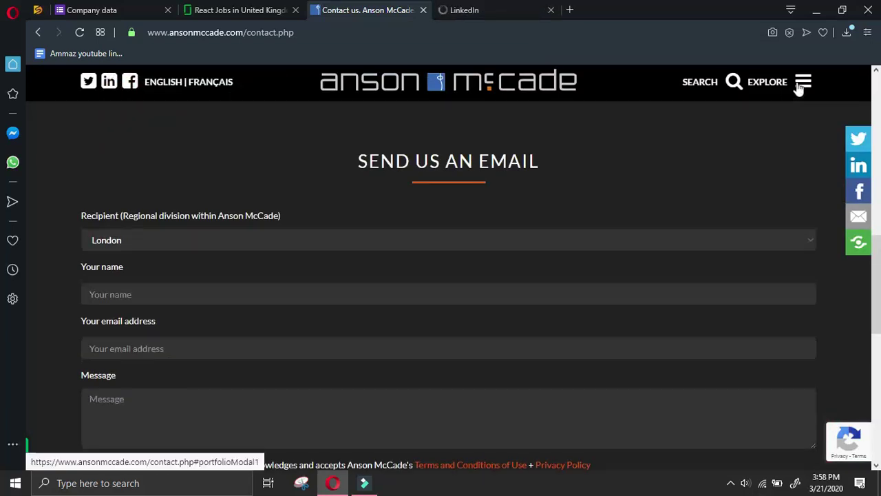
pyautogui.click(803, 84)
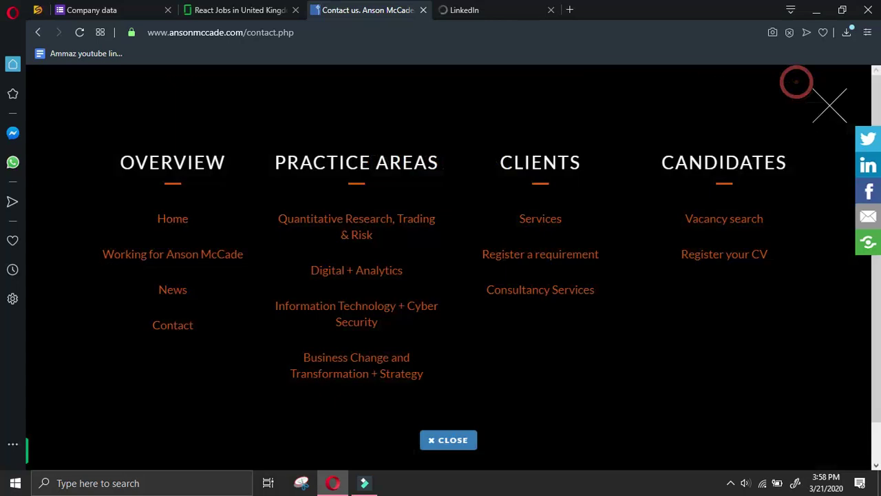
pyautogui.click(203, 258)
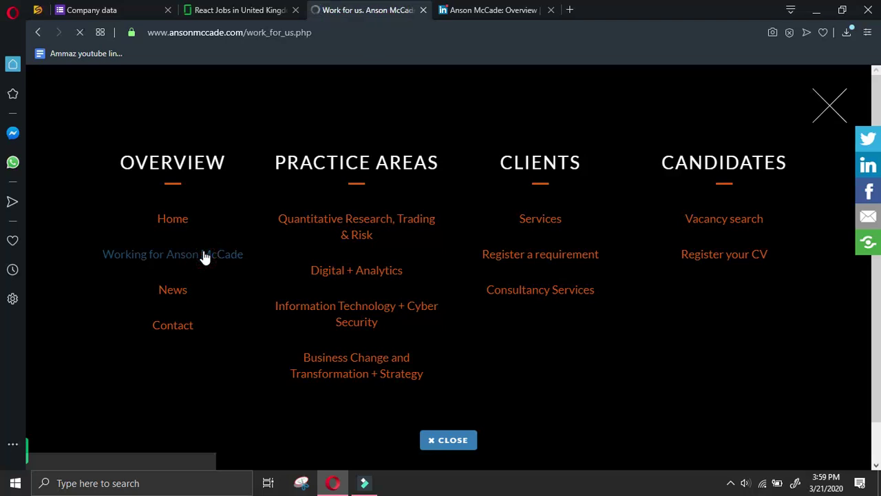
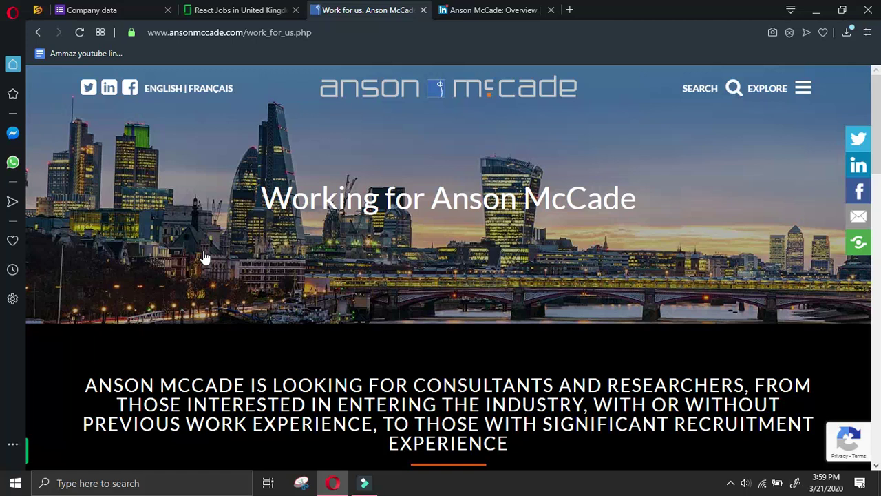
# Copy Anson McCade's HR email address and paste it into the form's careers email field
pyautogui.scroll(-6, 454, 399)
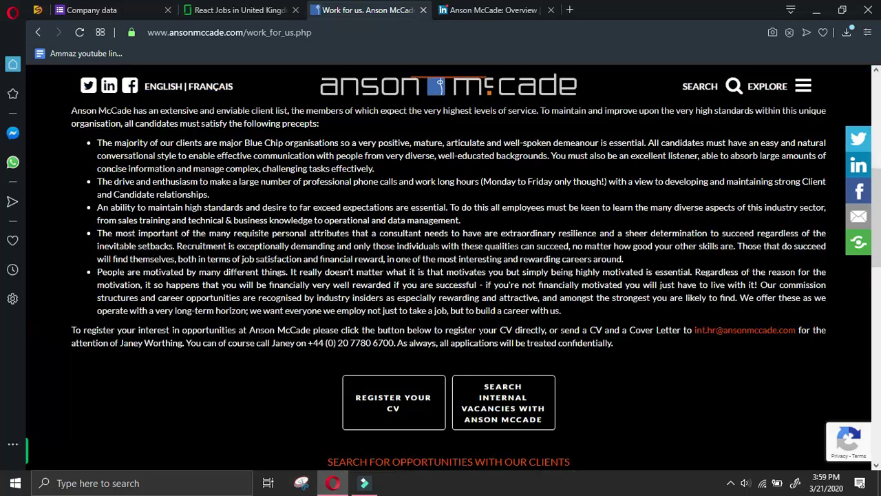
pyautogui.rightClick(740, 334)
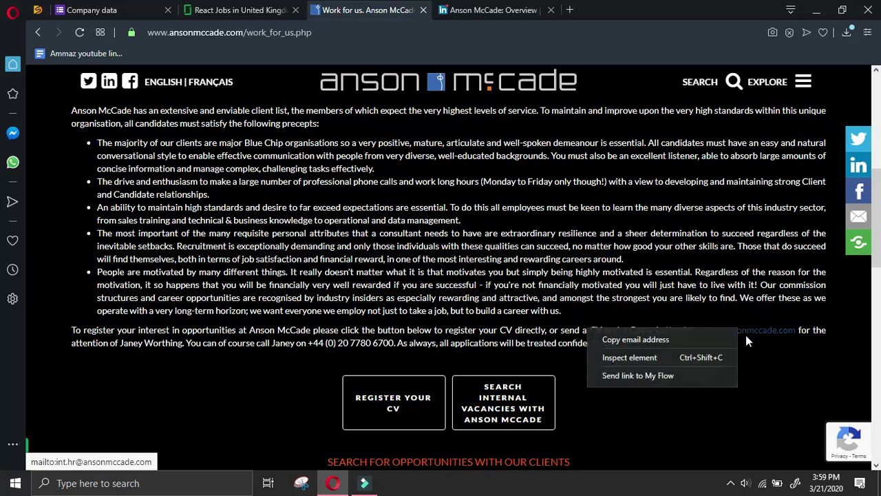
pyautogui.click(629, 338)
pyautogui.click(131, 8)
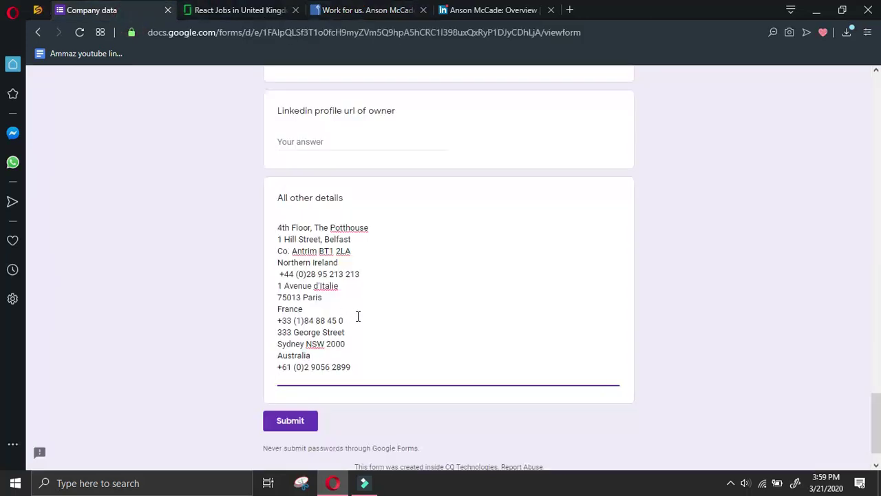
pyautogui.press('BackSpace')
pyautogui.scroll(10, 356, 307)
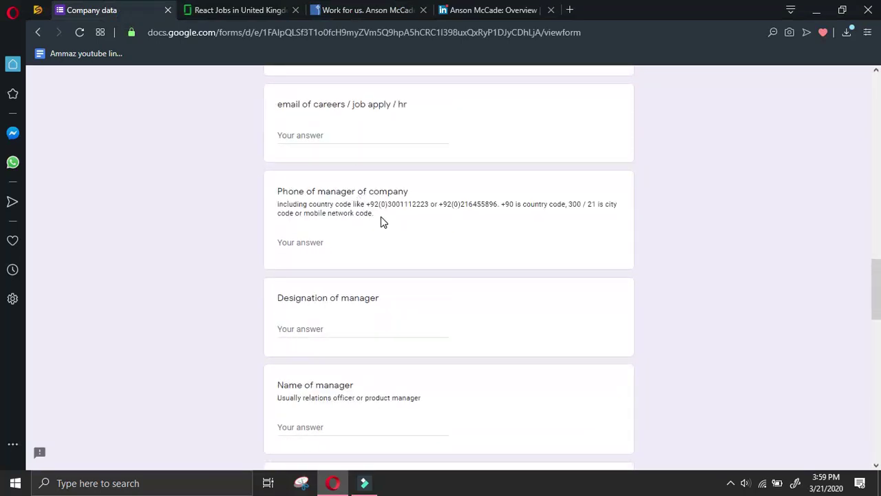
pyautogui.rightClick(361, 143)
pyautogui.click(413, 232)
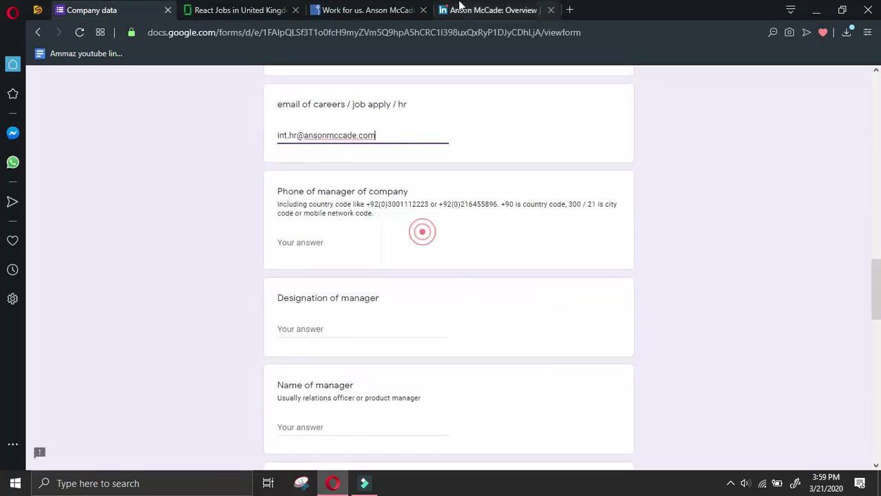
# Review Anson McCade's Work for us page and its site navigation again
pyautogui.click(462, 18)
pyautogui.click(379, 12)
pyautogui.scroll(-2, 637, 388)
pyautogui.click(706, 300)
pyautogui.scroll(-9, 707, 300)
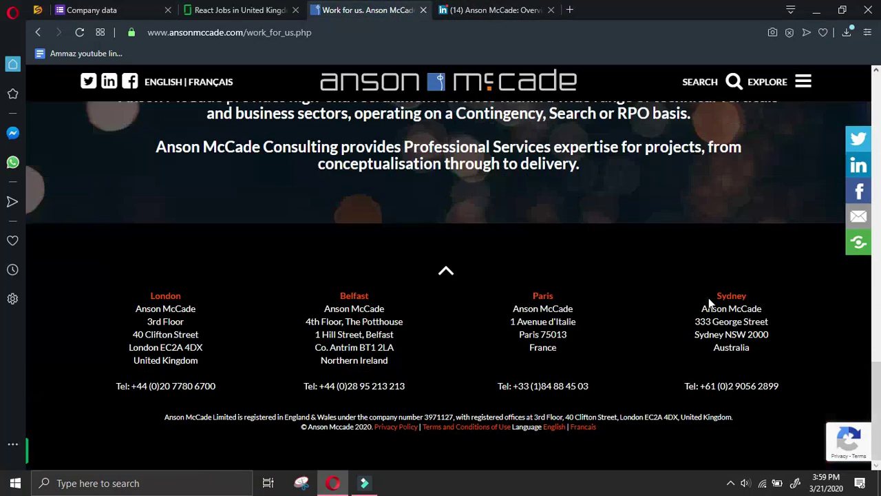
pyautogui.press('Home')
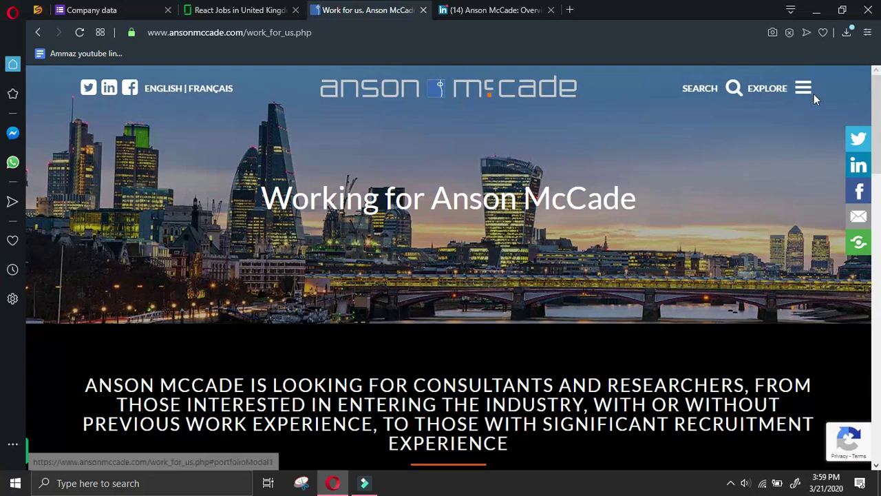
pyautogui.click(801, 82)
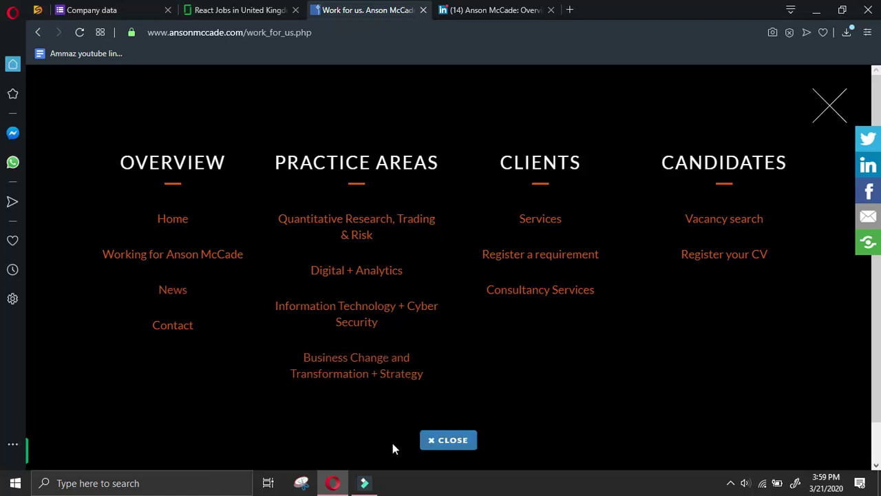
pyautogui.click(455, 444)
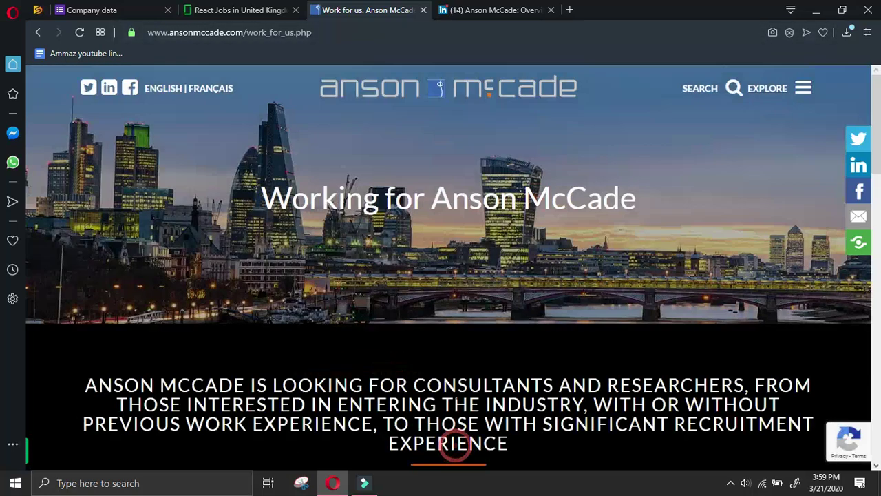
# Open Anson McCade's LinkedIn People section and copy the company name 'Anson McCade'
pyautogui.click(492, 9)
pyautogui.click(198, 405)
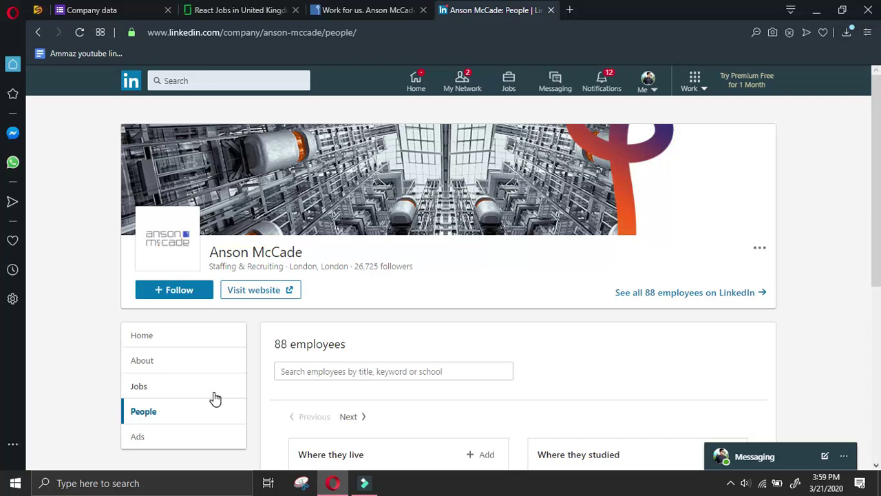
pyautogui.scroll(-5, 215, 397)
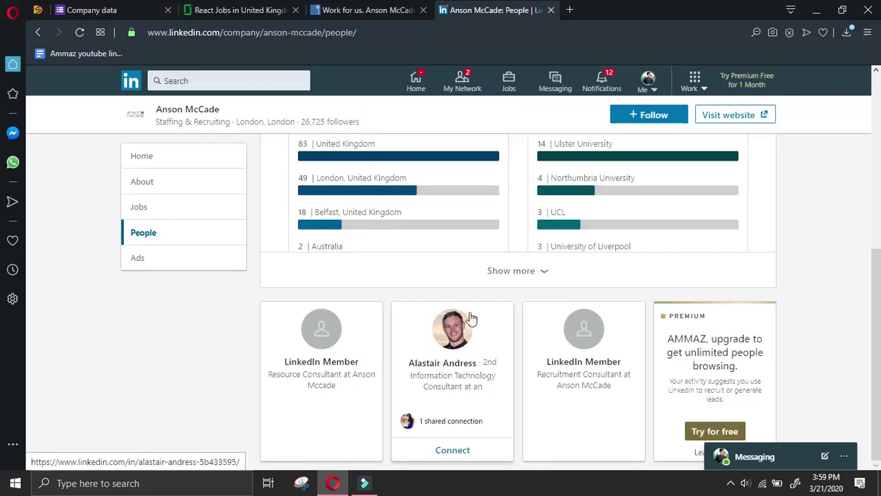
pyautogui.moveTo(259, 112); pyautogui.dragTo(160, 104)
pyautogui.hotkey('ctrl', 'c')
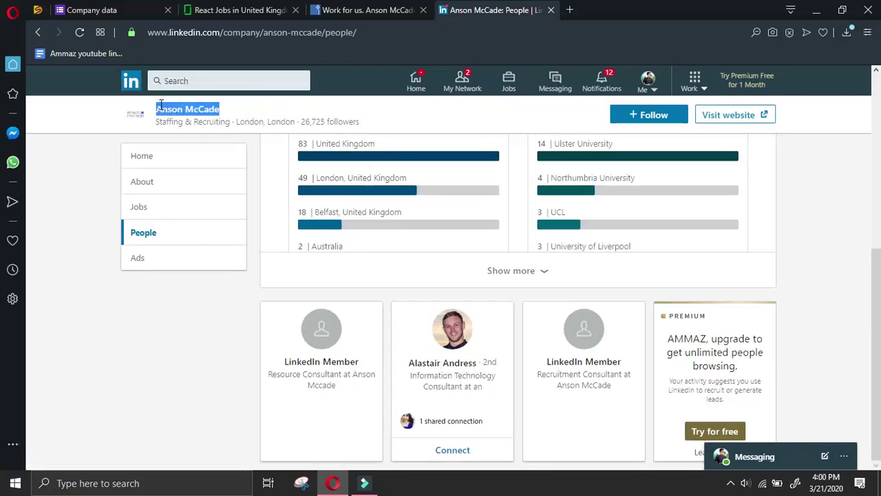
# Search Google for 'manager Anson McCade linkedin' and open the director's LinkedIn profile
pyautogui.click(570, 9)
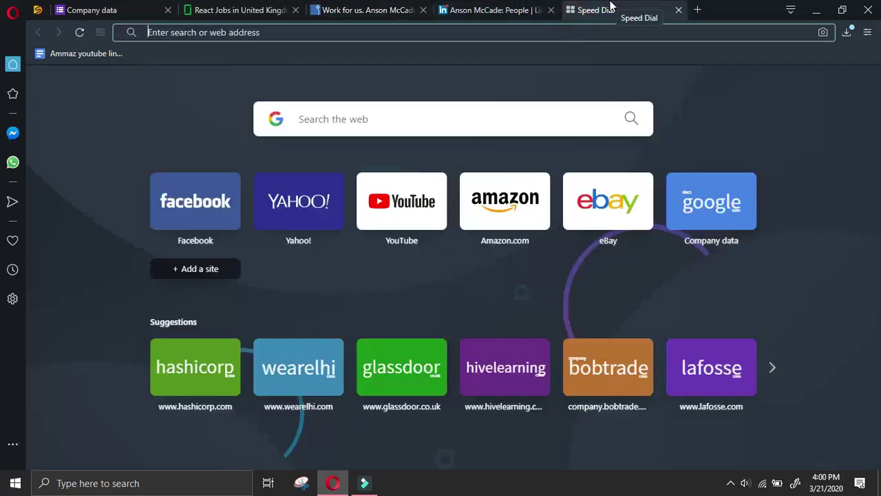
pyautogui.write('manager Anson McCade ')
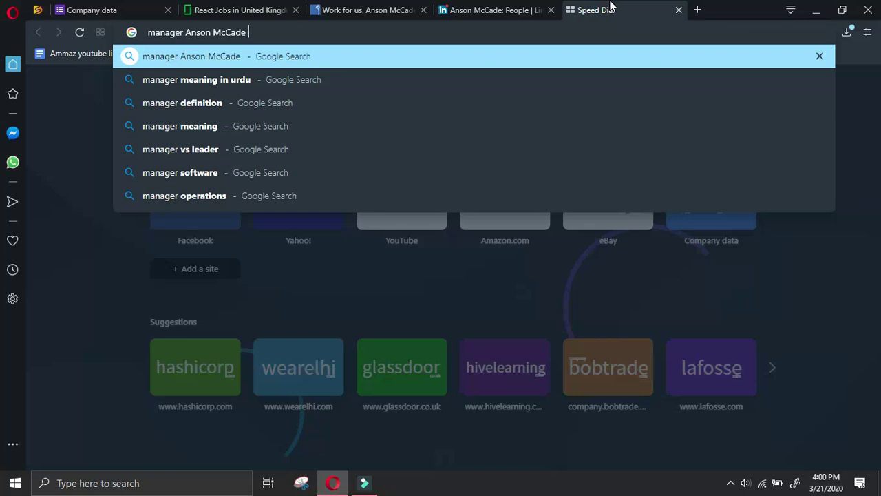
pyautogui.write('linkedinkedi')
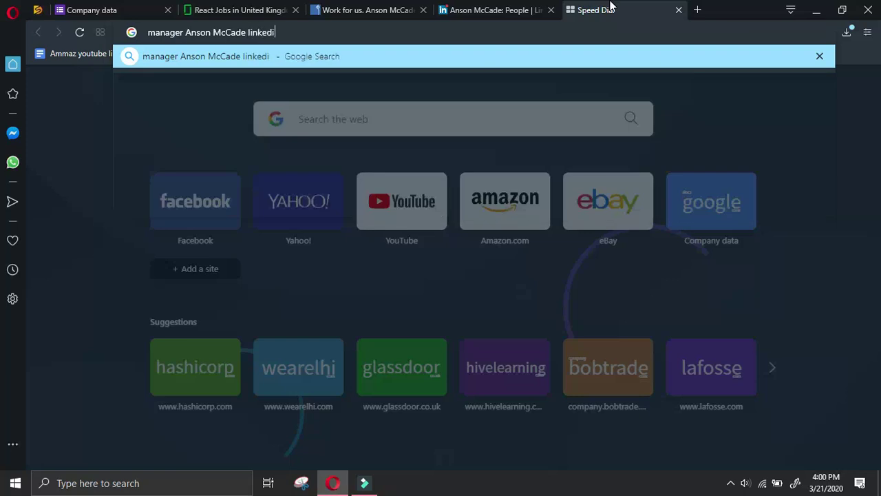
pyautogui.press('Return')
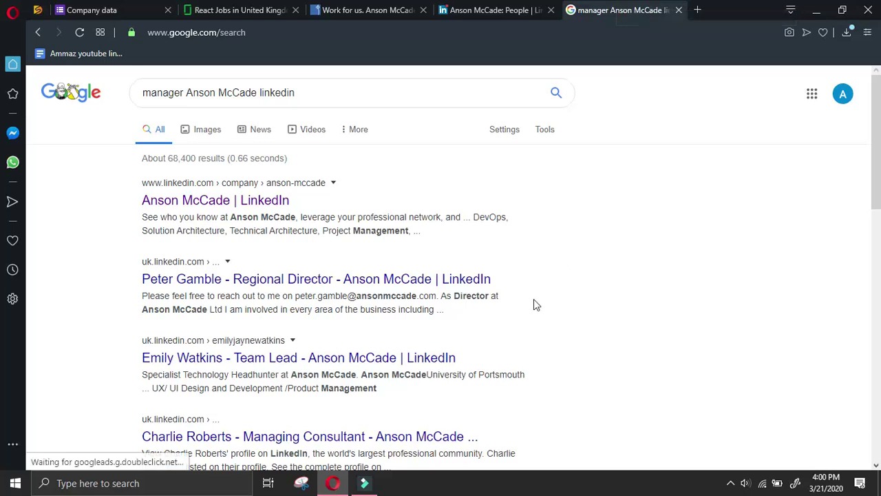
pyautogui.scroll(-2, 594, 285)
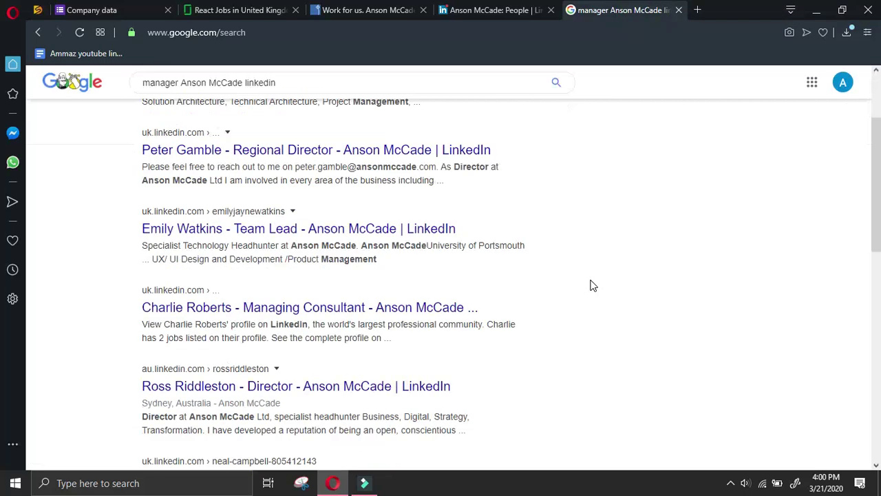
pyautogui.scroll(-2, 591, 269)
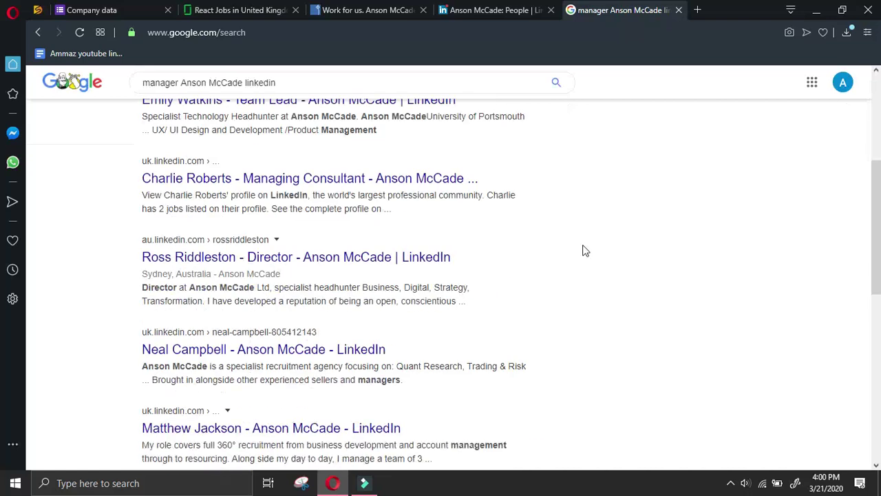
pyautogui.scroll(-2, 616, 255)
pyautogui.scroll(-2, 616, 254)
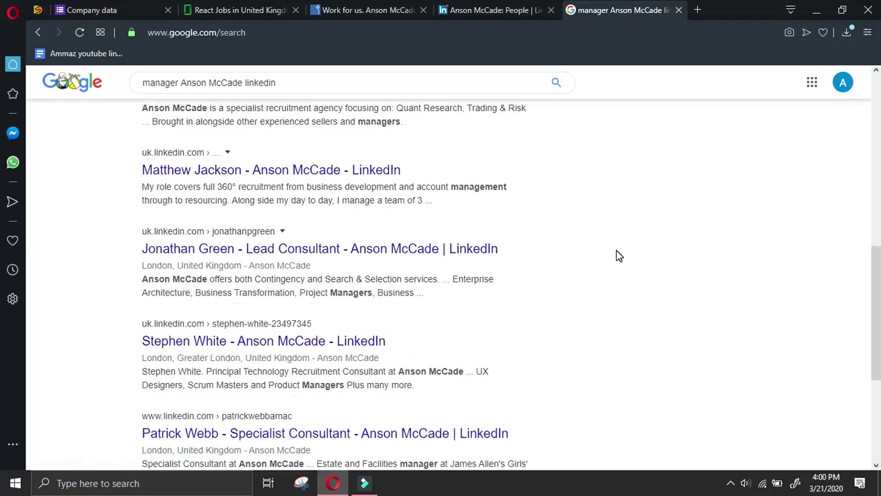
pyautogui.scroll(-2, 618, 254)
pyautogui.scroll(6, 617, 252)
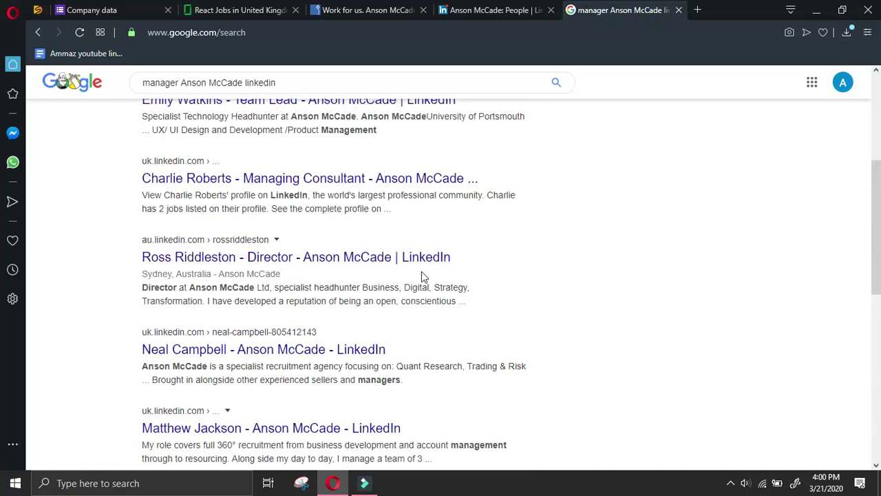
pyautogui.click(371, 261)
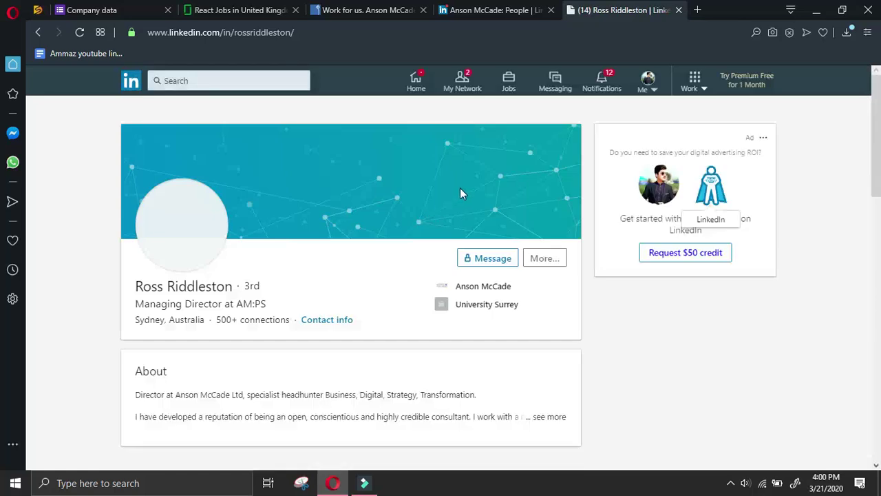
# Send the Anson McCade director a LinkedIn connection invitation
pyautogui.click(490, 10)
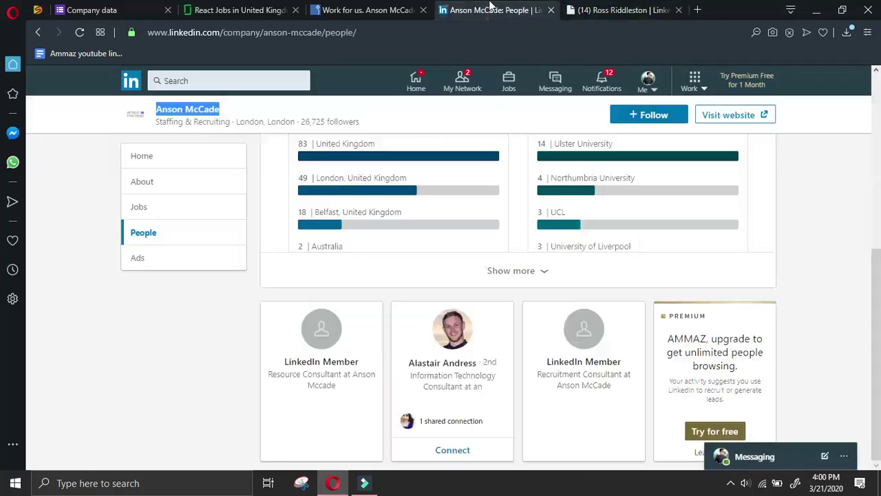
pyautogui.click(634, 11)
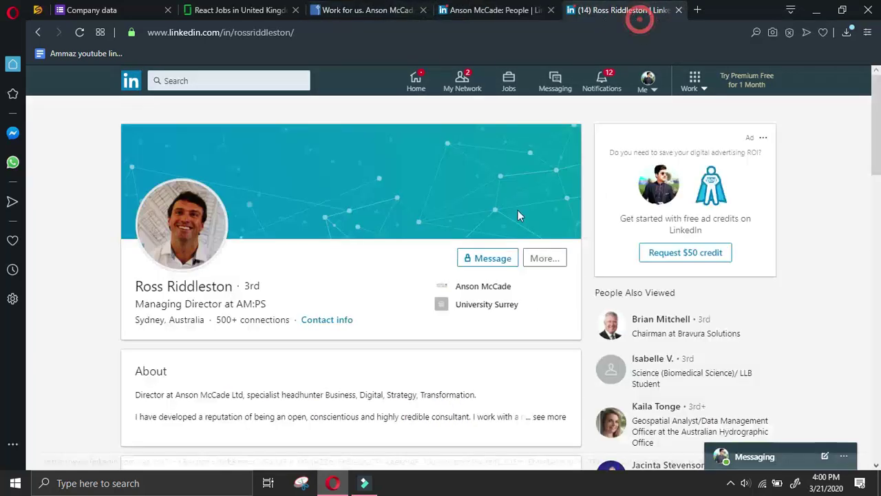
pyautogui.click(561, 260)
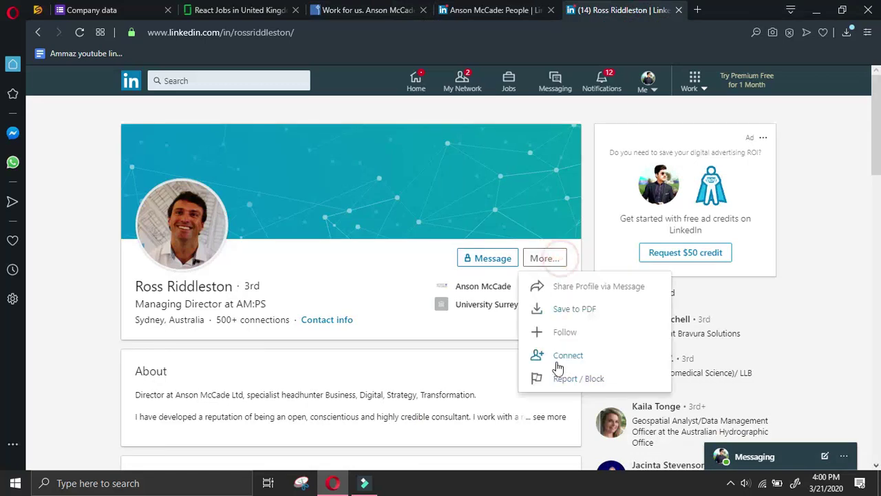
pyautogui.click(556, 358)
pyautogui.click(568, 186)
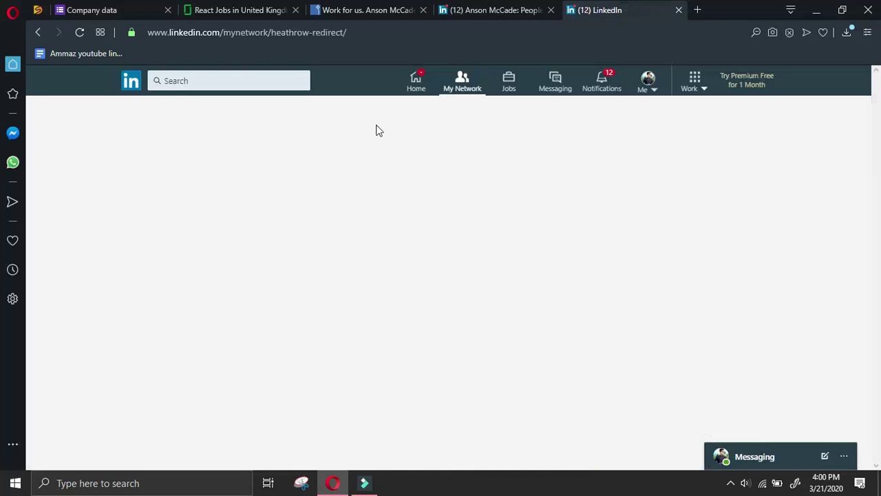
# Copy the director's name from his profile and return to the Company data form
pyautogui.click(332, 138)
pyautogui.moveTo(242, 286); pyautogui.dragTo(137, 286)
pyautogui.rightClick(157, 287)
pyautogui.click(225, 328)
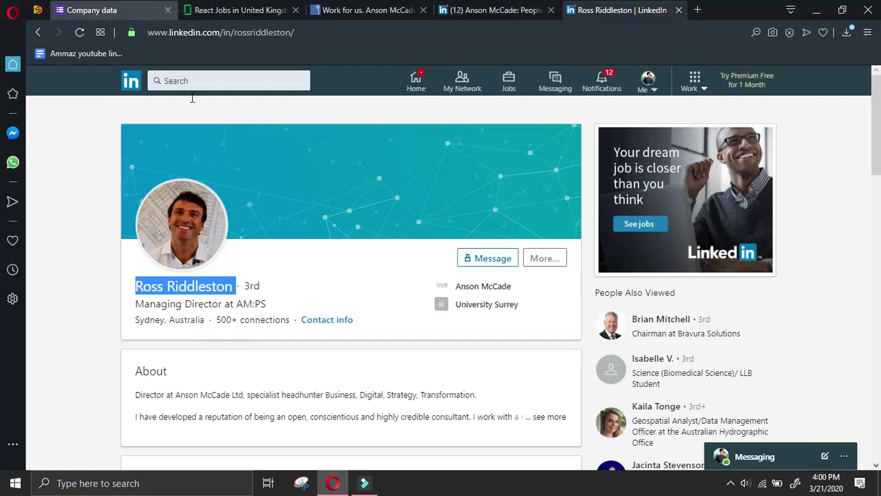
pyautogui.scroll(-5, 320, 328)
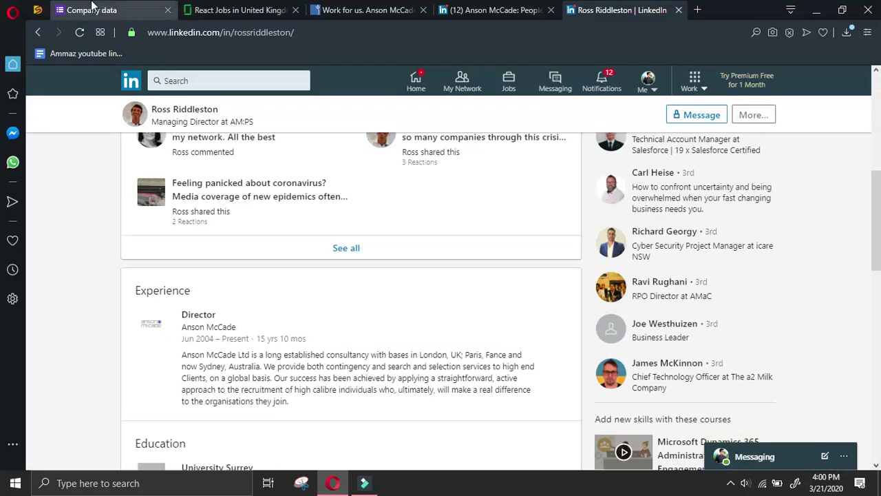
pyautogui.click(92, 10)
pyautogui.scroll(-2, 269, 349)
# Paste the director's name into Name of owner and enter 'director' as Designation of owner
pyautogui.scroll(-4, 311, 376)
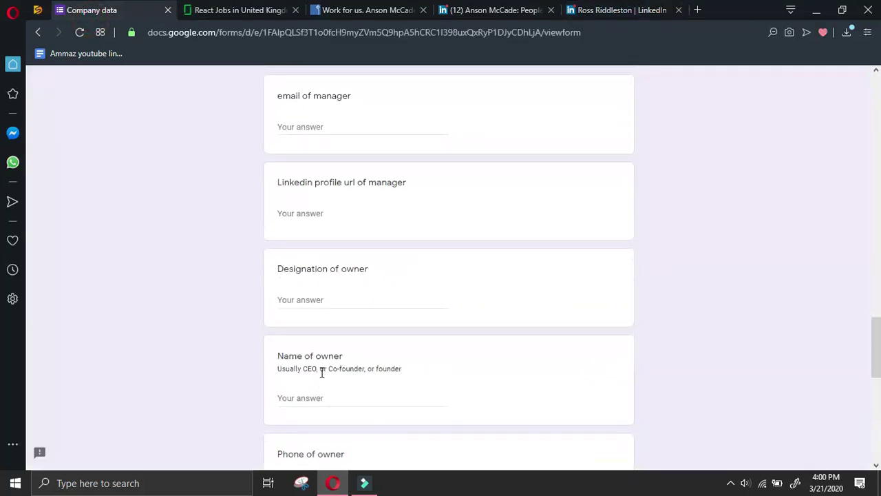
pyautogui.click(328, 395)
pyautogui.rightClick(313, 397)
pyautogui.click(349, 258)
pyautogui.click(341, 303)
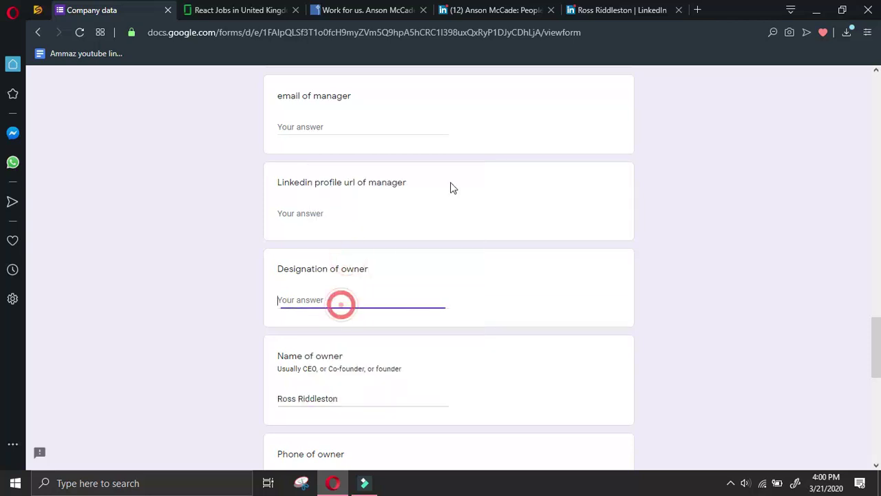
pyautogui.write('dire')
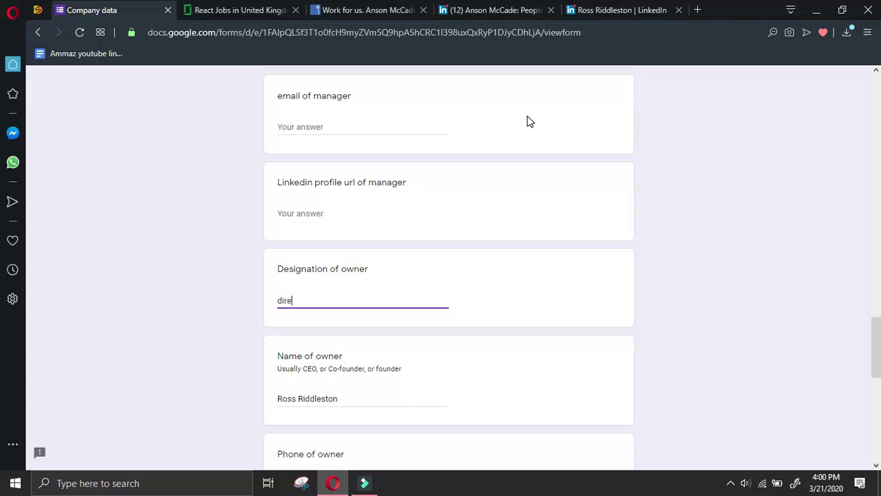
pyautogui.write('ctor')
# Copy the owner's LinkedIn profile URL via the profile's share-in-message option
pyautogui.click(616, 10)
pyautogui.scroll(10, 412, 344)
pyautogui.click(557, 261)
pyautogui.click(554, 286)
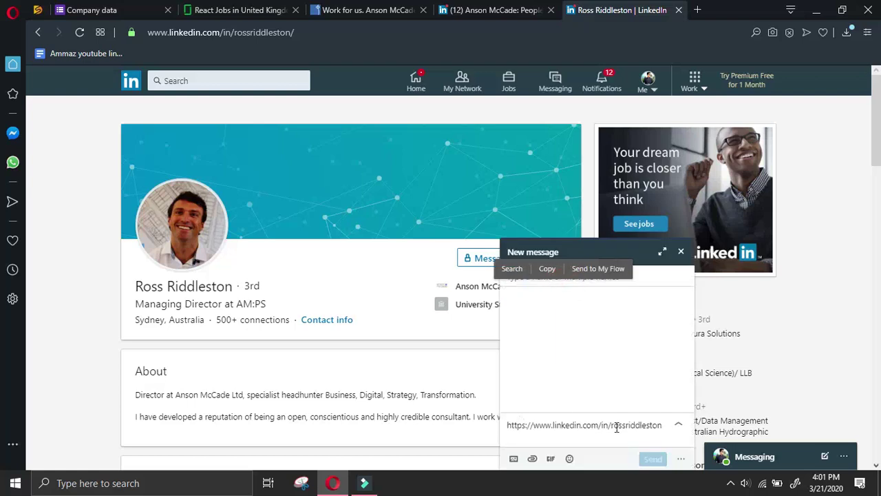
pyautogui.tripleClick(665, 424)
pyautogui.rightClick(566, 426)
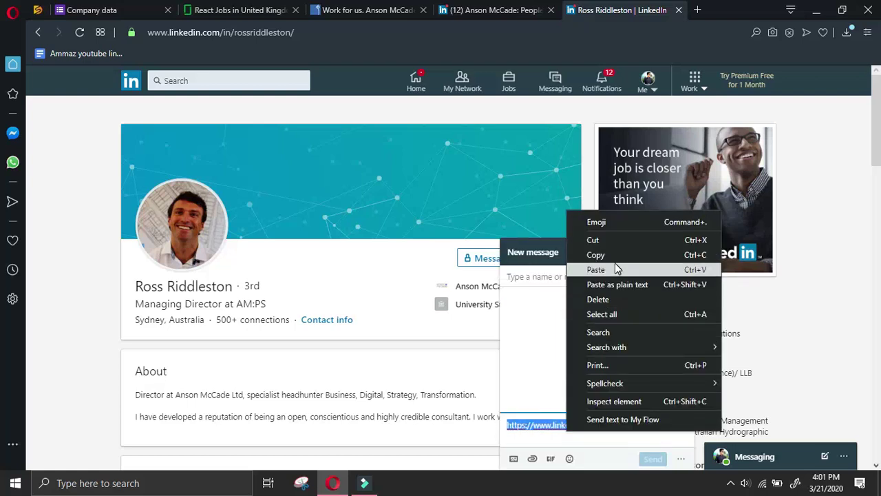
pyautogui.click(613, 255)
# Paste the owner's profile URL into the form's owner LinkedIn URL answer
pyautogui.click(151, 10)
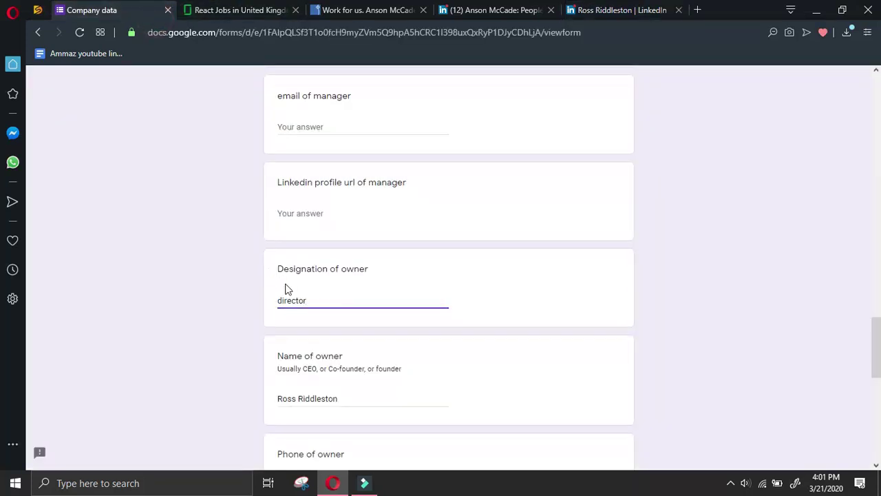
pyautogui.scroll(-2, 308, 313)
pyautogui.scroll(-2, 329, 370)
pyautogui.click(330, 399)
pyautogui.rightClick(329, 400)
pyautogui.click(382, 258)
pyautogui.scroll(3, 427, 266)
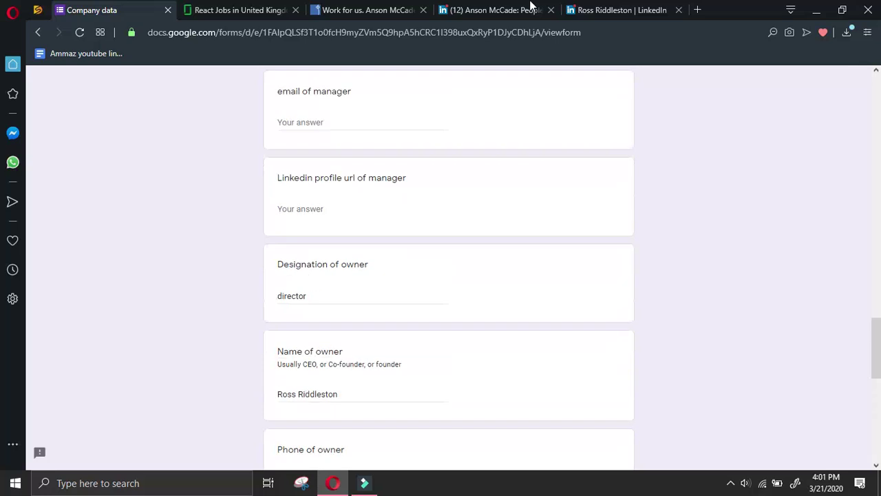
# Navigate back in the LinkedIn tab toward the Google search results
pyautogui.click(620, 10)
pyautogui.click(40, 32)
pyautogui.click(40, 32)
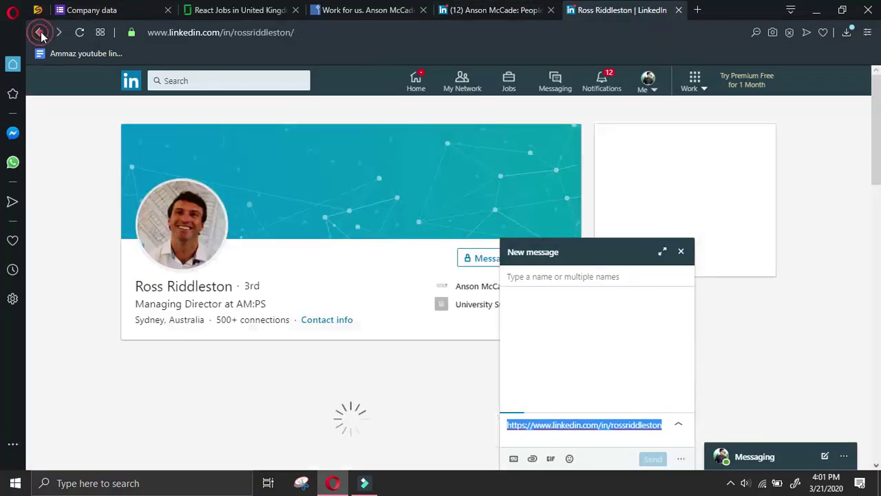
pyautogui.click(40, 31)
# Check another Anson McCade employee's profile, then return to the Google results
pyautogui.scroll(-2, 434, 279)
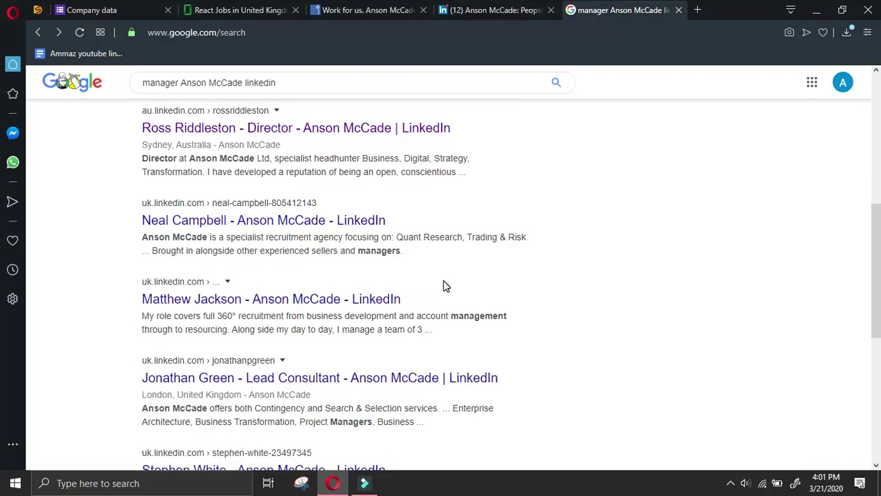
pyautogui.click(389, 299)
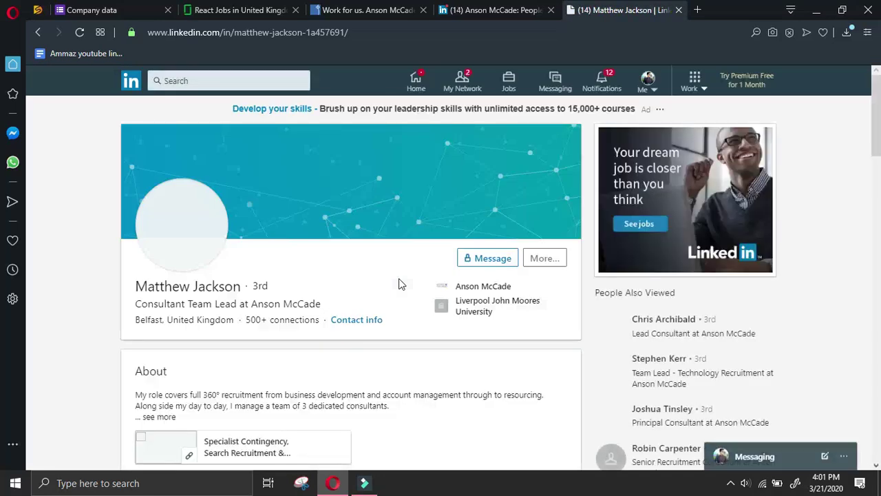
pyautogui.scroll(-8, 440, 250)
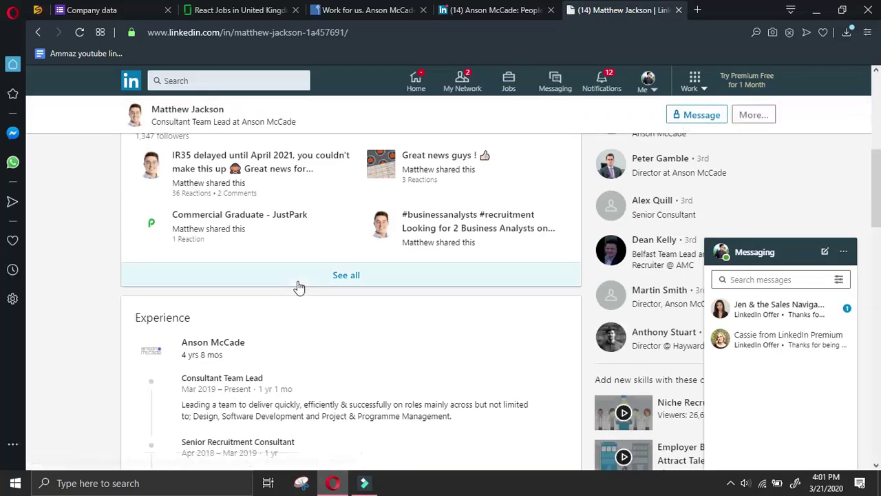
pyautogui.scroll(-2, 299, 287)
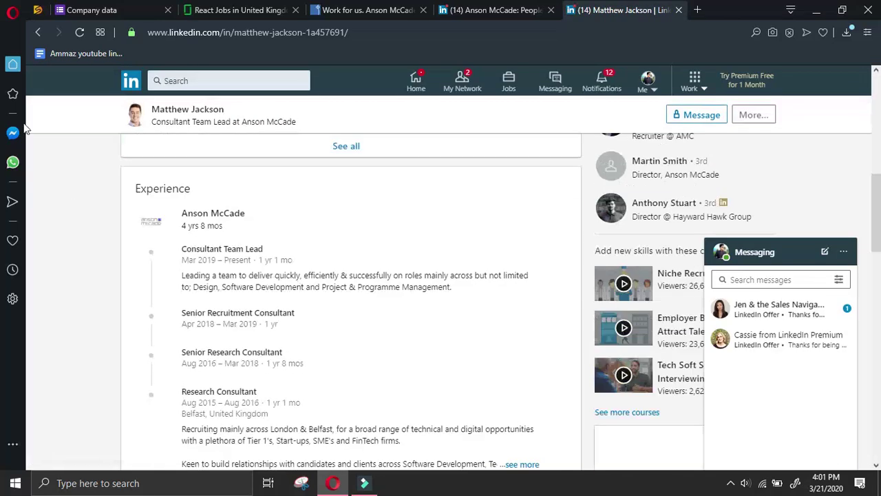
pyautogui.click(39, 33)
pyautogui.scroll(10, 339, 189)
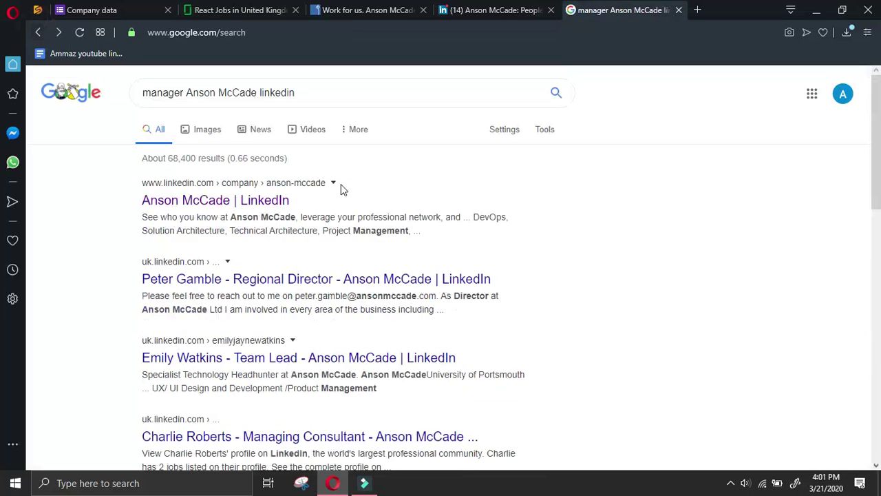
pyautogui.click(184, 92)
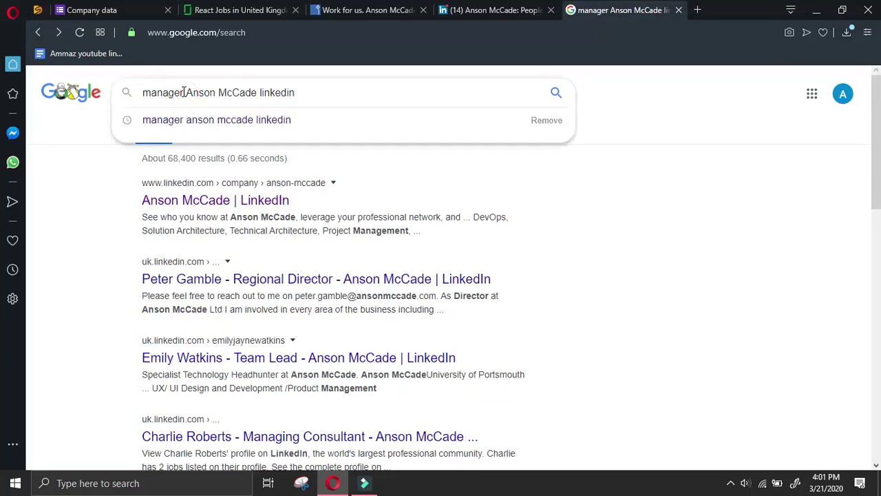
pyautogui.write('at')
pyautogui.press('Return')
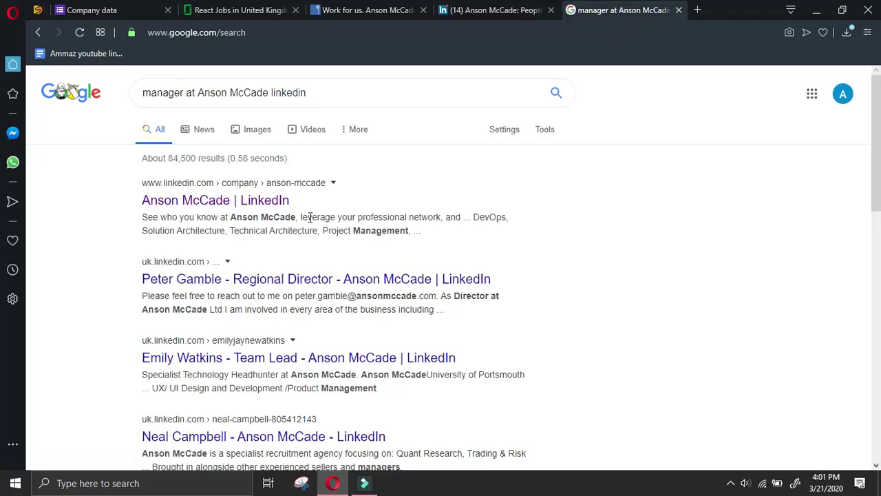
pyautogui.scroll(-4, 533, 261)
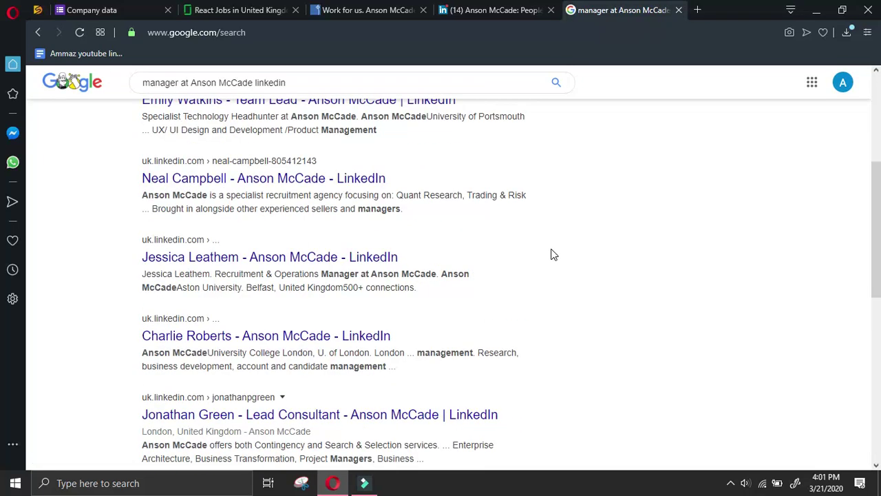
pyautogui.click(386, 257)
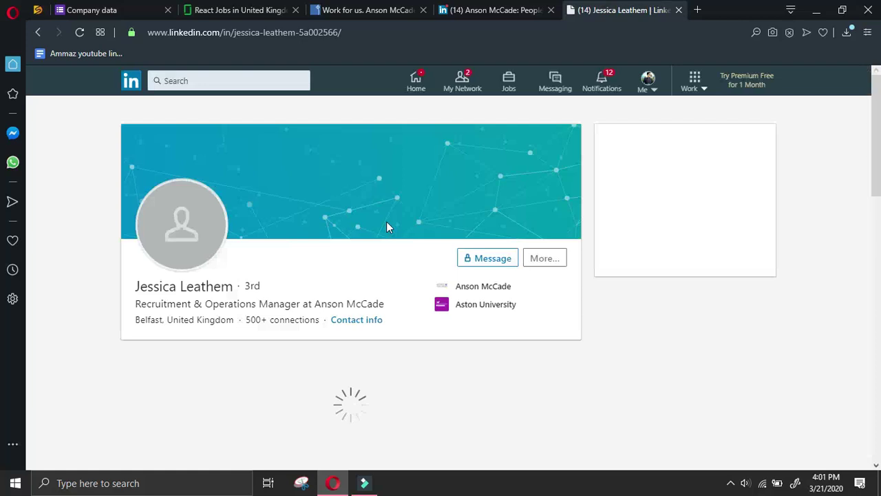
# Send her a connection invitation and select her name on the reopened profile
pyautogui.click(541, 256)
pyautogui.click(561, 364)
pyautogui.click(563, 181)
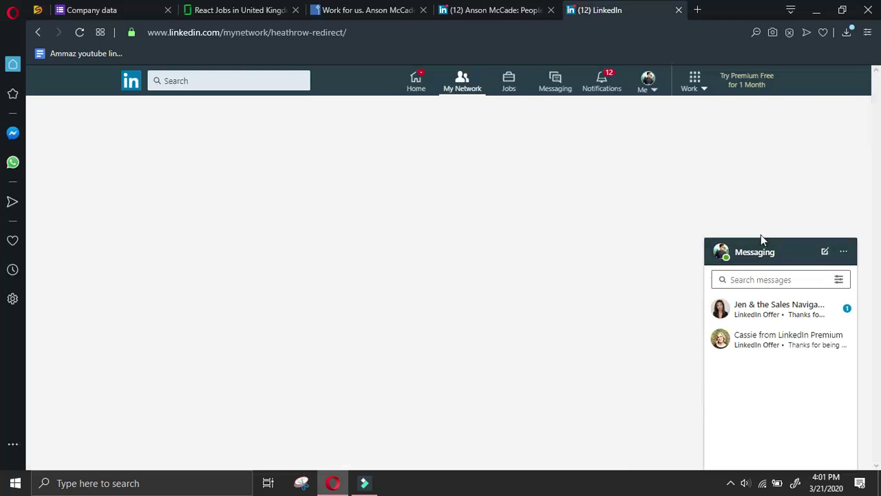
pyautogui.click(784, 256)
pyautogui.click(348, 137)
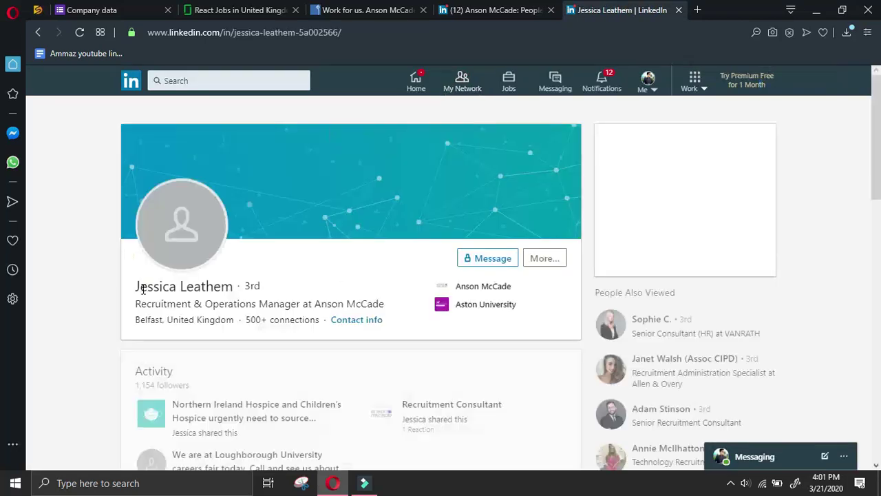
pyautogui.moveTo(136, 288); pyautogui.dragTo(234, 288)
# Copy the manager's name from LinkedIn and paste it into Name of manager
pyautogui.click(731, 483)
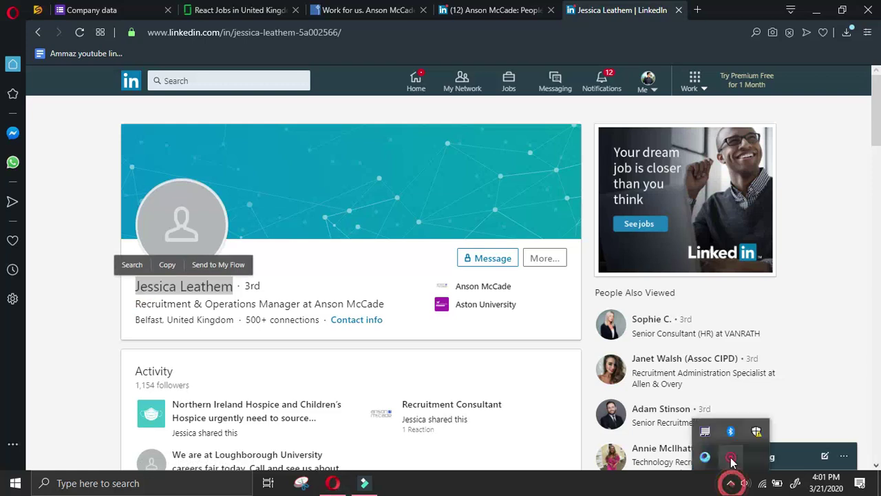
pyautogui.click(730, 457)
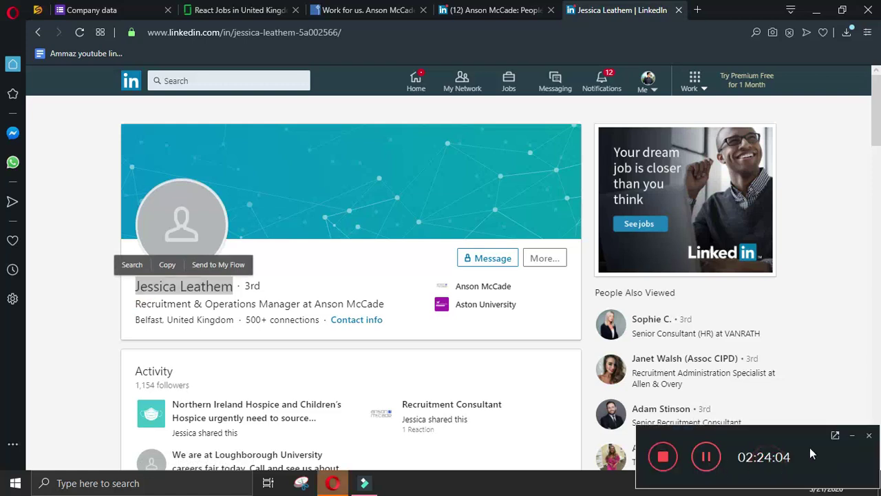
pyautogui.click(852, 433)
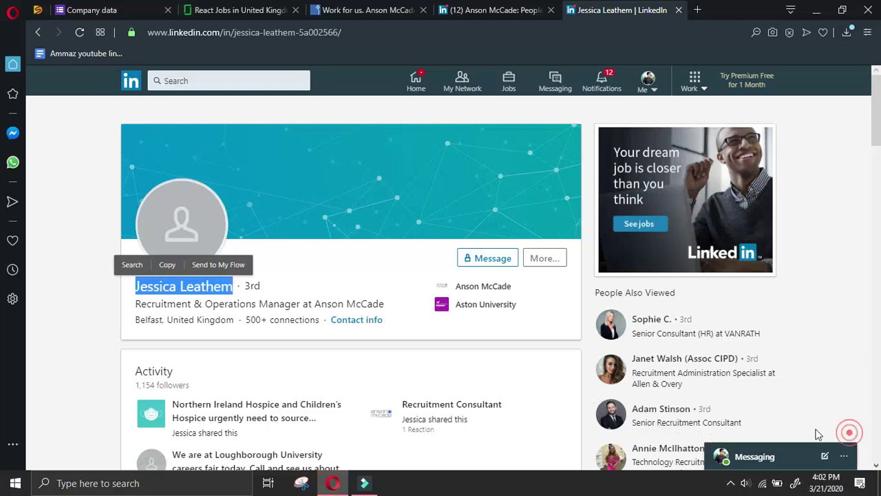
pyautogui.rightClick(185, 289)
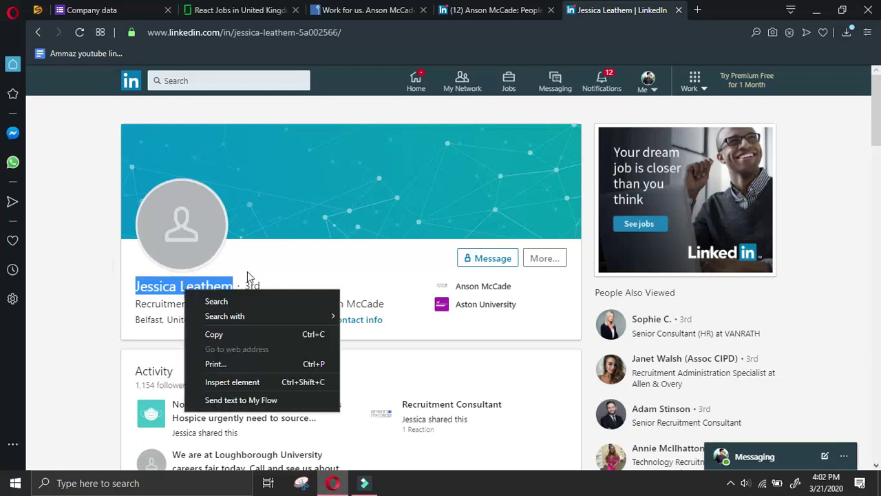
pyautogui.click(244, 332)
pyautogui.click(117, 10)
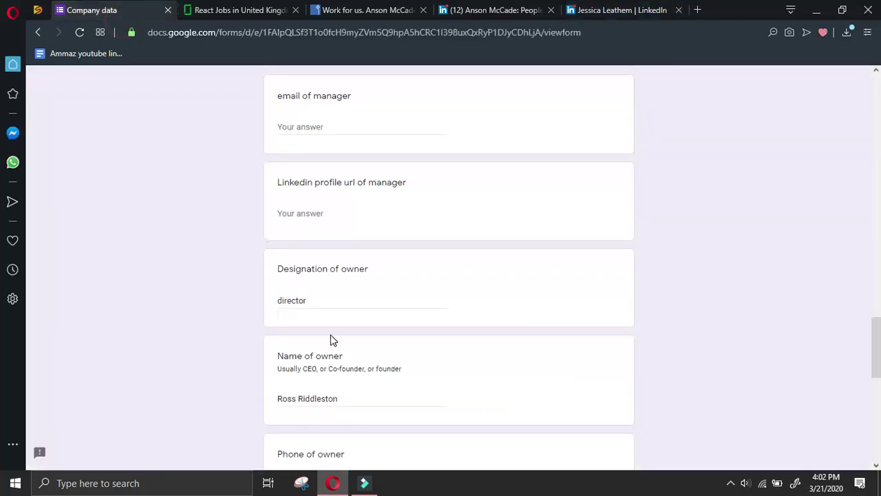
pyautogui.scroll(2, 334, 286)
pyautogui.click(334, 165)
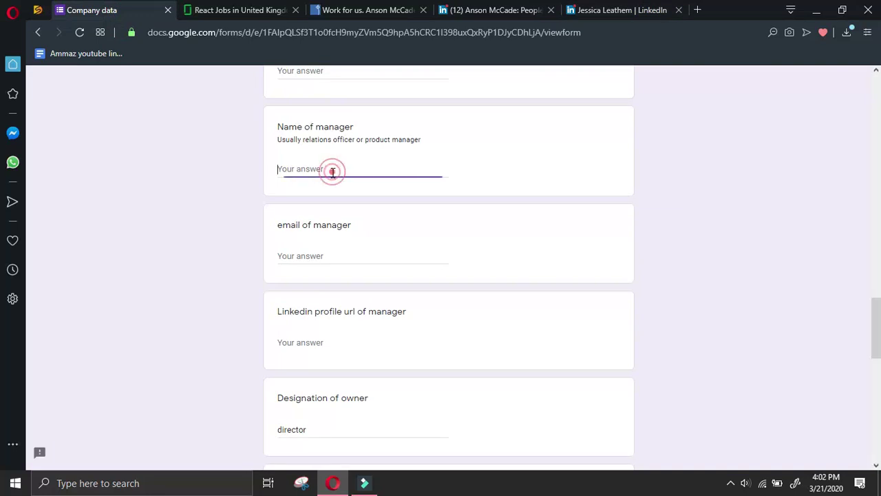
pyautogui.rightClick(333, 169)
pyautogui.click(387, 265)
pyautogui.click(346, 74)
# Copy 'Operations Manager' from her job title into Designation of manager
pyautogui.click(643, 12)
pyautogui.moveTo(306, 303); pyautogui.dragTo(205, 303)
pyautogui.rightClick(229, 301)
pyautogui.click(269, 348)
pyautogui.click(92, 10)
pyautogui.scroll(2, 311, 188)
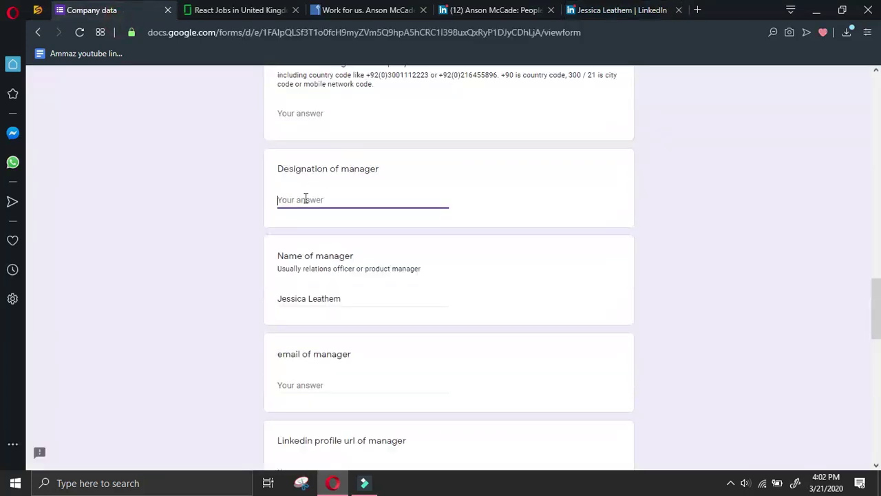
pyautogui.rightClick(309, 201)
pyautogui.click(344, 293)
pyautogui.click(335, 108)
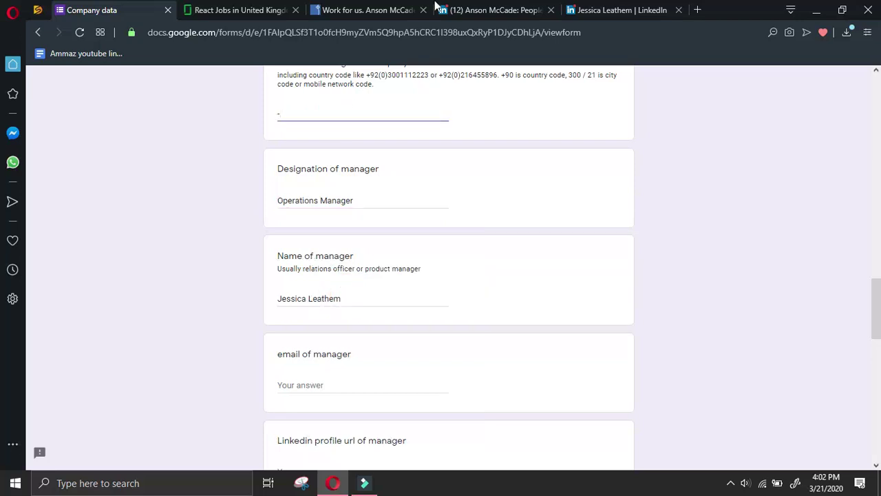
# Copy the manager's LinkedIn profile URL and paste it into the manager's LinkedIn URL answer
pyautogui.click(619, 10)
pyautogui.click(556, 255)
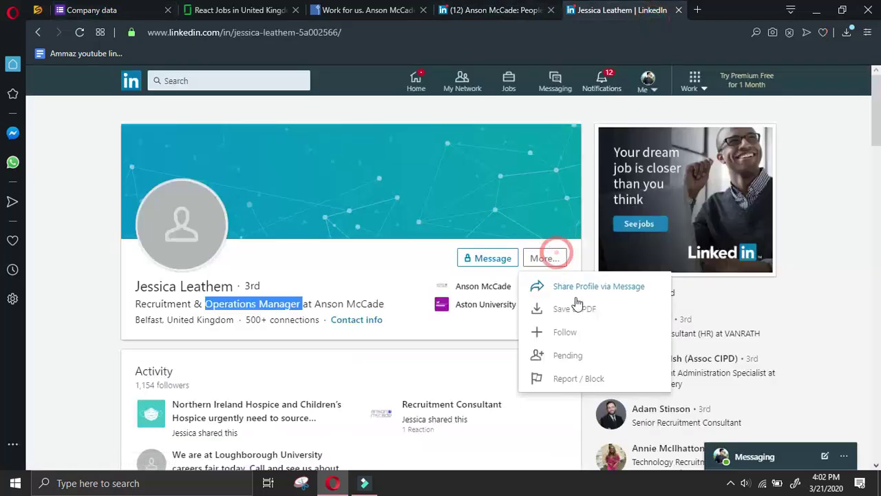
pyautogui.click(571, 286)
pyautogui.moveTo(575, 435); pyautogui.dragTo(508, 424)
pyautogui.rightClick(550, 430)
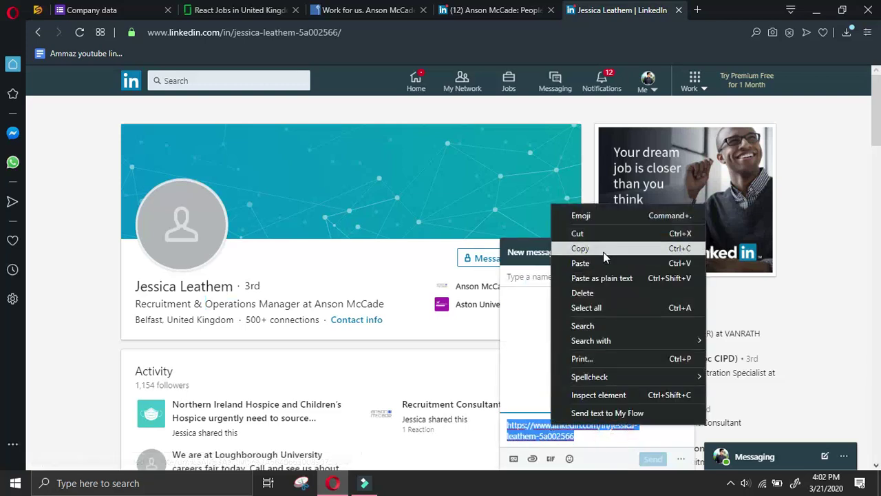
pyautogui.click(603, 251)
pyautogui.hotkey('ctrl', 'Tab')
pyautogui.scroll(-3, 268, 331)
pyautogui.click(336, 342)
pyautogui.rightClick(336, 342)
pyautogui.click(413, 198)
# Submit the Company data form and close the tabs no longer needed
pyautogui.scroll(-2, 382, 358)
pyautogui.scroll(-5, 378, 386)
pyautogui.click(302, 376)
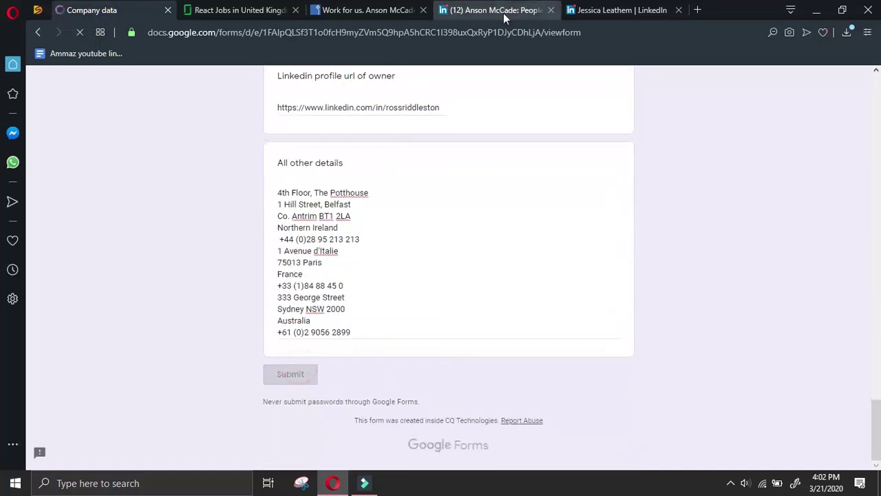
pyautogui.click(423, 10)
pyautogui.click(423, 10)
pyautogui.click(422, 9)
# Copy the Chase website link from the Chase job's Company overview on Glassdoor
pyautogui.click(267, 12)
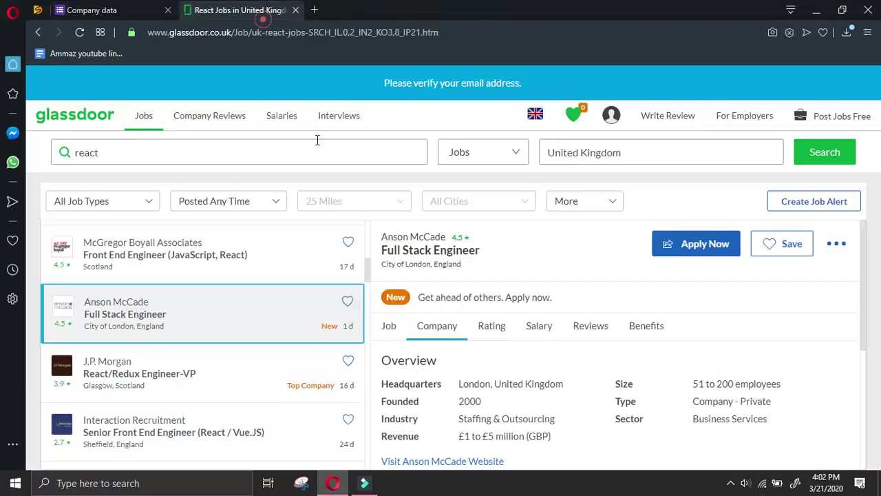
pyautogui.scroll(-2, 266, 284)
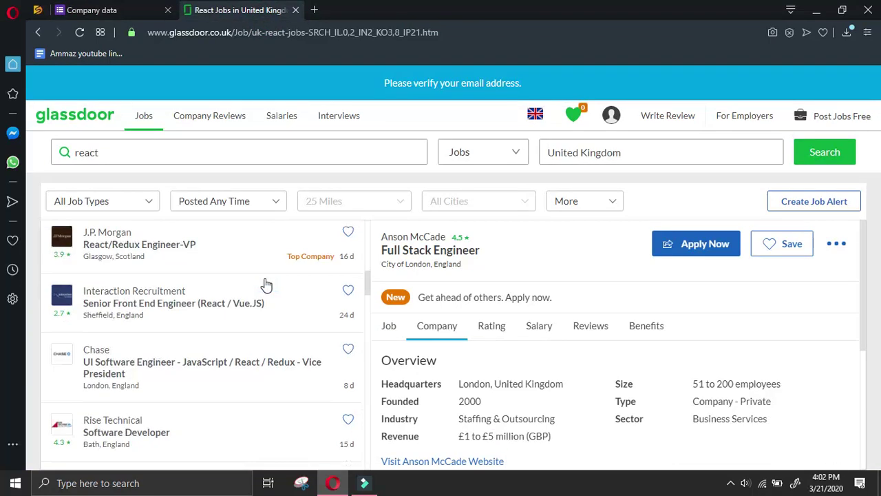
pyautogui.click(228, 345)
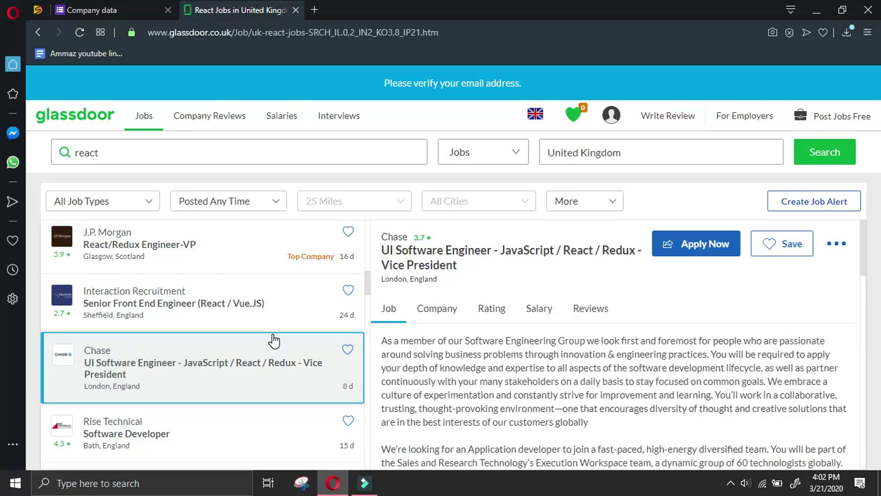
pyautogui.click(429, 315)
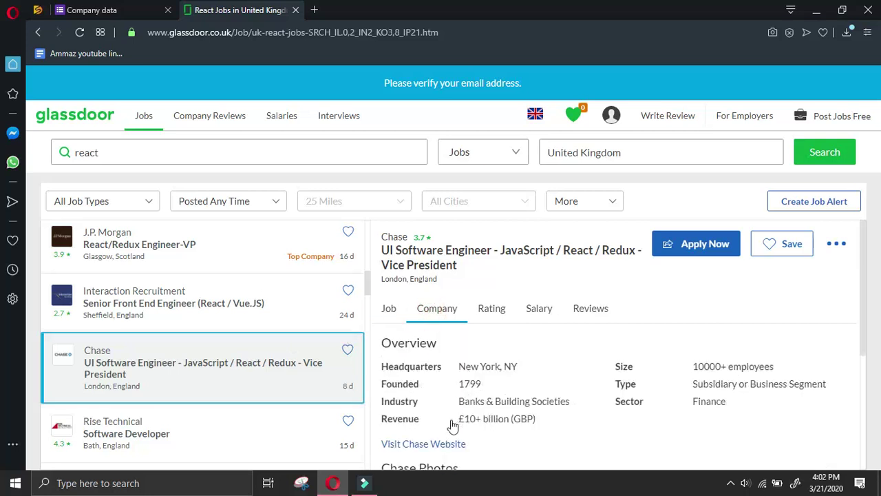
pyautogui.rightClick(448, 443)
pyautogui.click(484, 367)
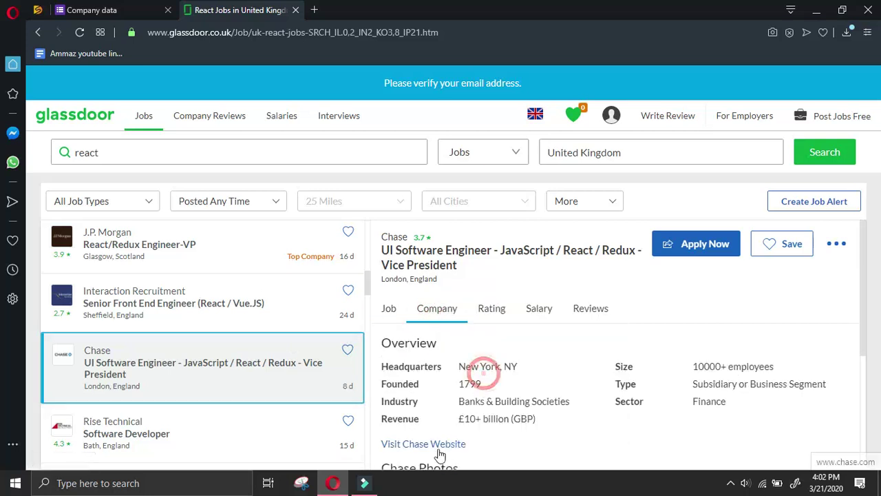
# Load the Chase website in a new tab and move the job results tab before it
pyautogui.click(118, 10)
pyautogui.hotkey('ctrl', 't')
pyautogui.hotkey('ctrl', 'v')
pyautogui.press('Return')
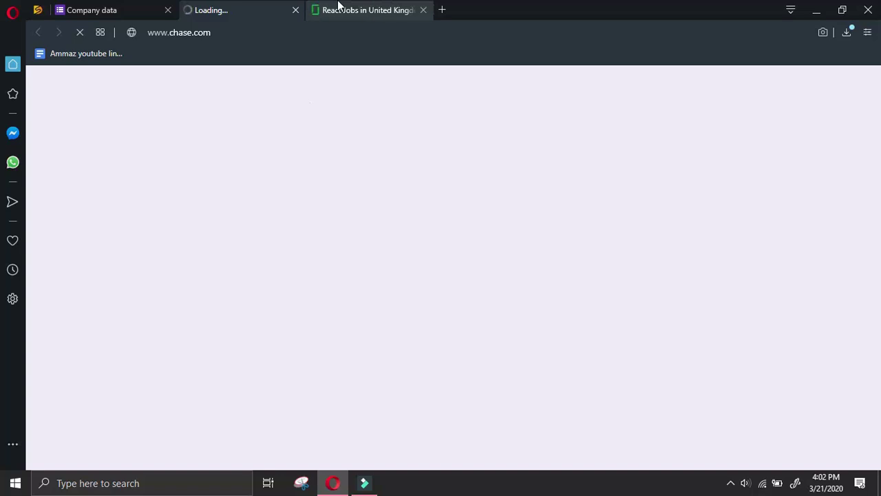
pyautogui.click(114, 10)
pyautogui.moveTo(370, 10); pyautogui.dragTo(252, 10)
pyautogui.click(113, 10)
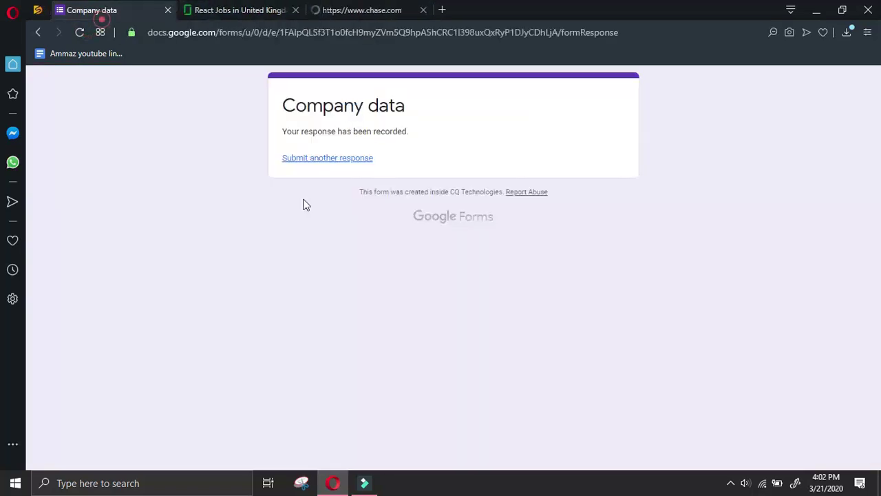
pyautogui.click(353, 159)
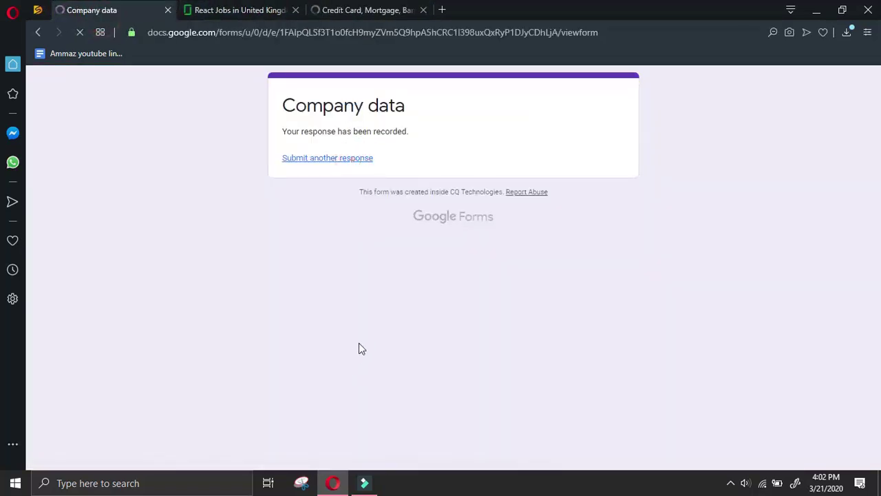
pyautogui.click(283, 200)
pyautogui.click(282, 351)
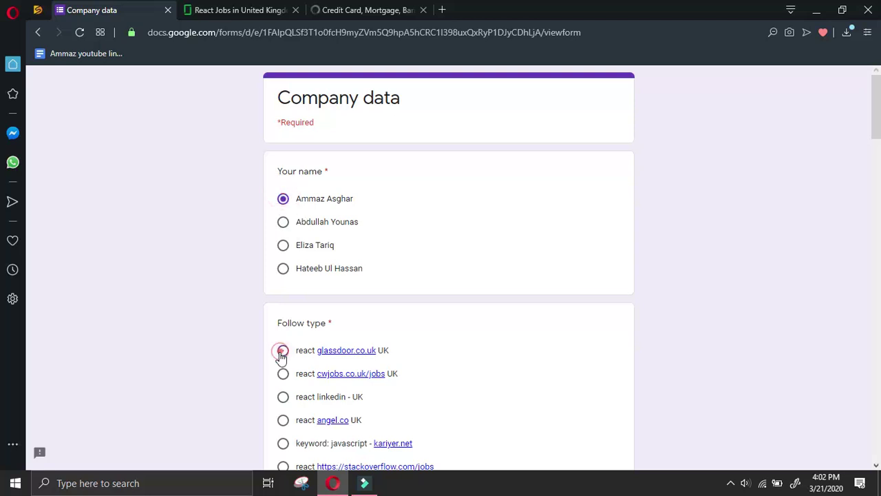
pyautogui.scroll(-7, 283, 351)
pyautogui.rightClick(329, 330)
pyautogui.click(358, 185)
# Copy 'chase' from the website address and paste it as the Company name
pyautogui.moveTo(345, 330); pyautogui.dragTo(325, 331)
pyautogui.rightClick(323, 334)
pyautogui.click(382, 137)
pyautogui.click(337, 252)
pyautogui.rightClick(335, 249)
pyautogui.click(384, 109)
pyautogui.click(347, 13)
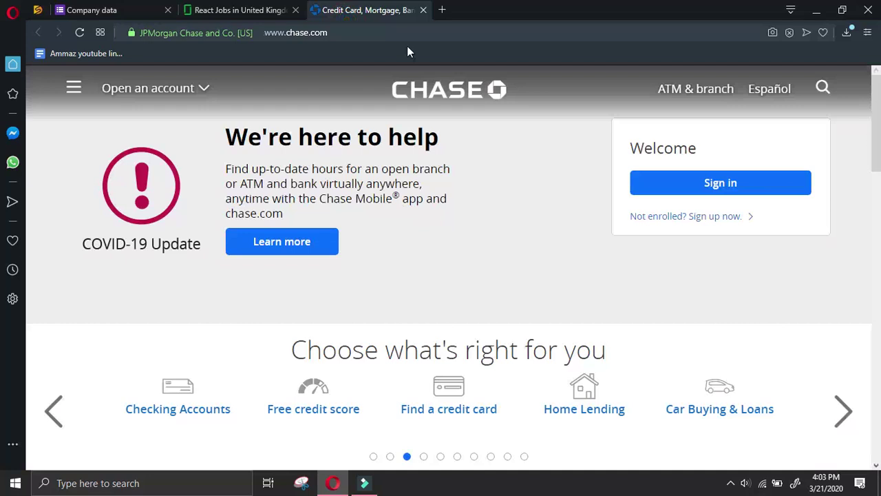
# Browse the Chase homepage, switching it to Español and back to English
pyautogui.scroll(-3, 876, 131)
pyautogui.scroll(-20, 576, 352)
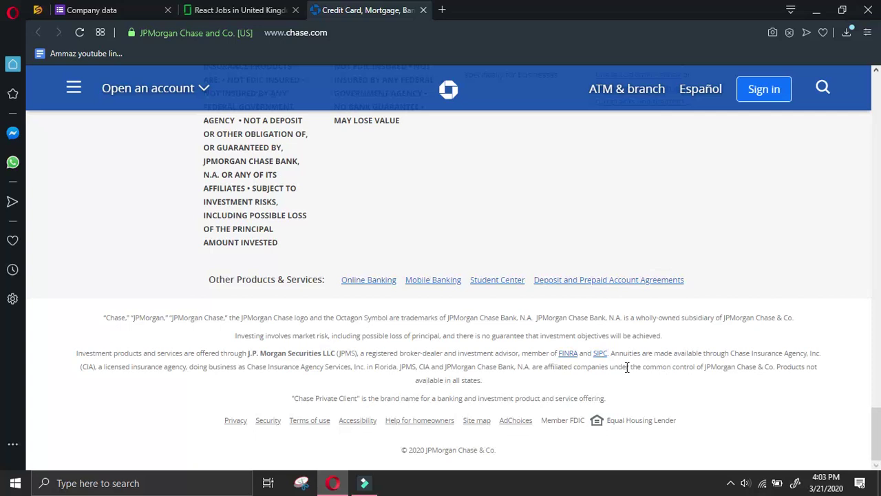
pyautogui.click(702, 89)
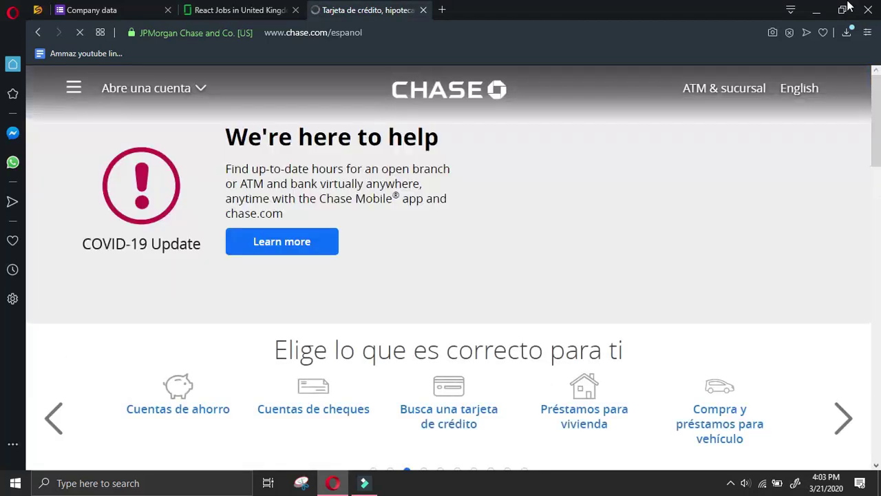
pyautogui.click(799, 89)
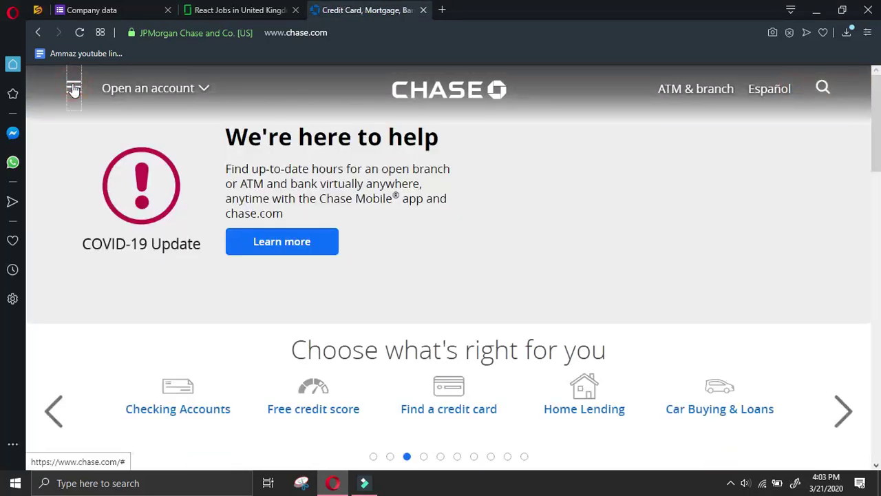
# Go to the About Chase page through the site's navigation menu
pyautogui.click(73, 87)
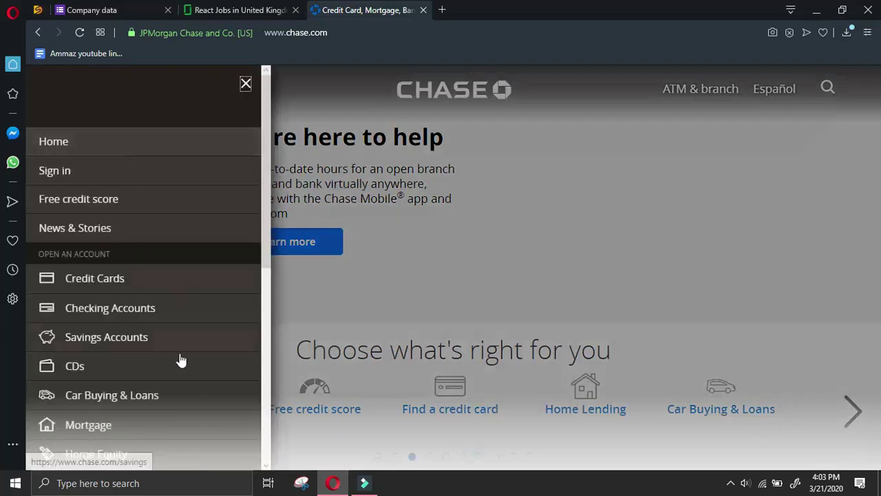
pyautogui.scroll(-1, 146, 275)
pyautogui.scroll(-5, 146, 253)
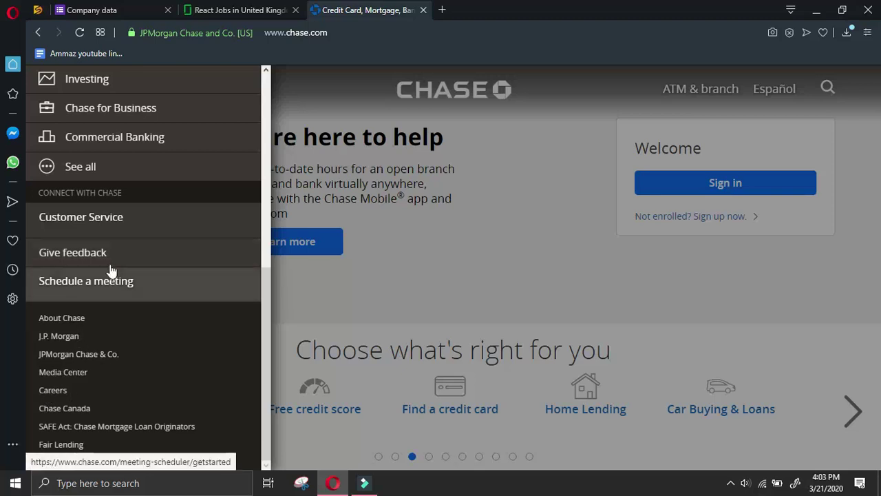
pyautogui.scroll(2, 110, 276)
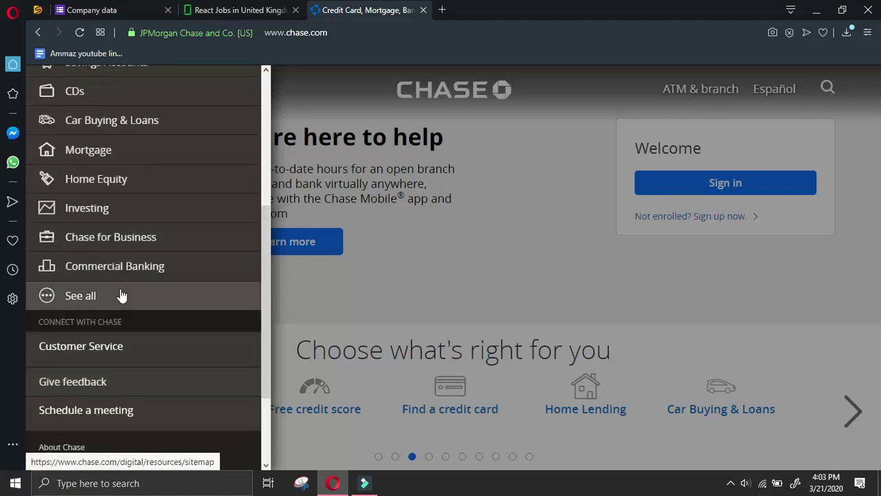
pyautogui.scroll(-2, 122, 295)
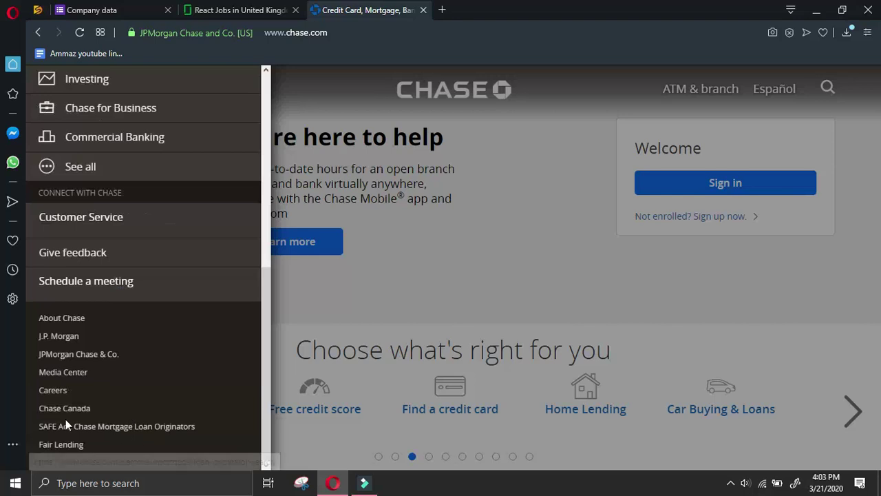
pyautogui.click(63, 317)
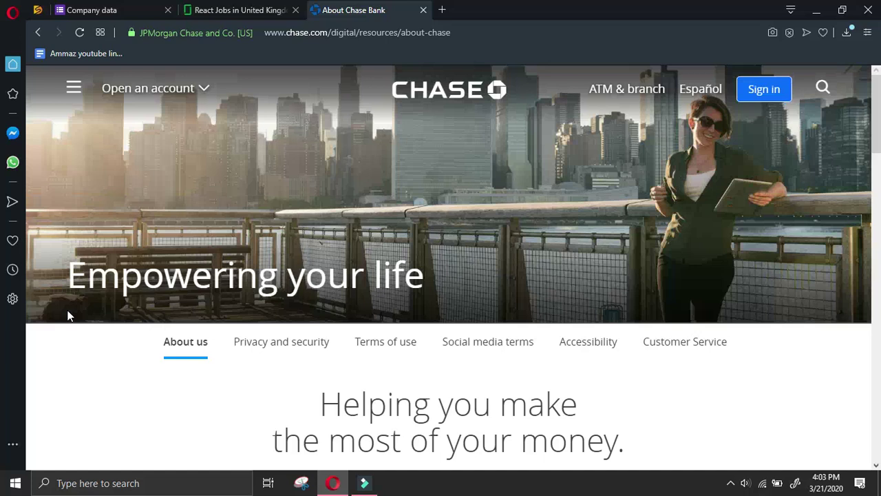
# Find the Follow us section on About Chase and open its LinkedIn icon in a new tab
pyautogui.scroll(-10, 214, 298)
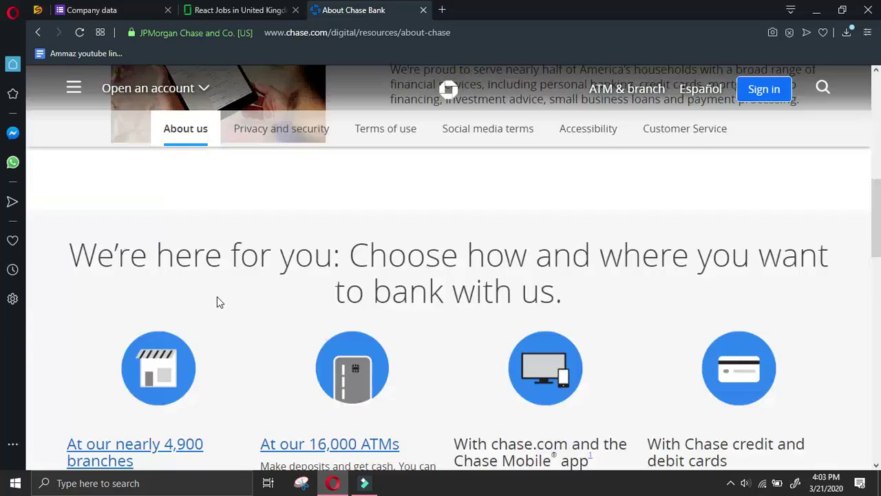
pyautogui.scroll(6, 220, 296)
pyautogui.scroll(-8, 220, 296)
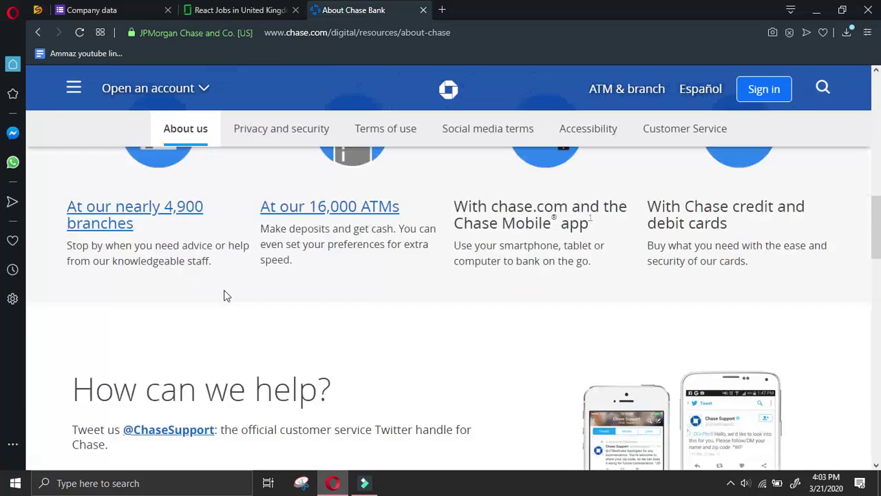
pyautogui.scroll(-4, 242, 288)
pyautogui.scroll(-5, 271, 253)
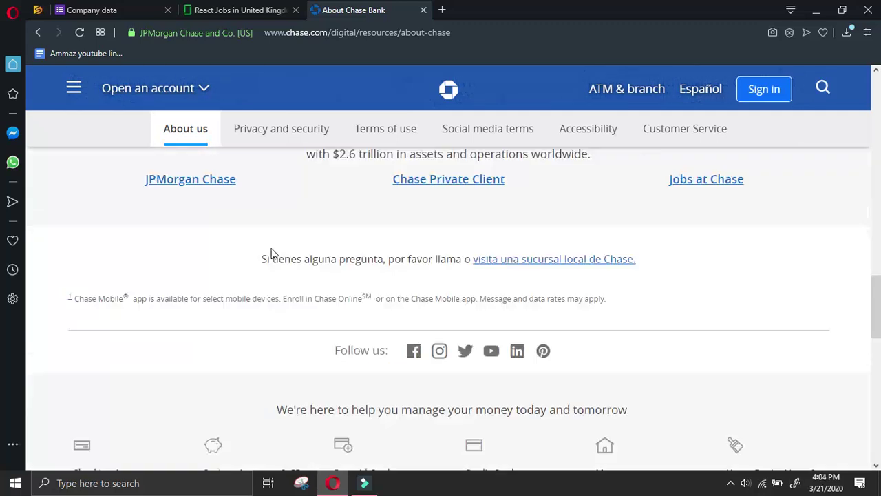
pyautogui.scroll(-4, 338, 234)
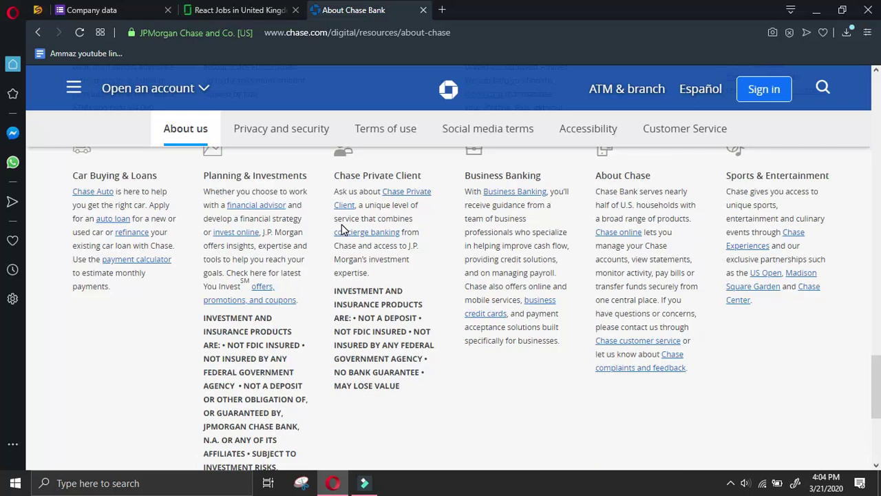
pyautogui.scroll(-4, 371, 322)
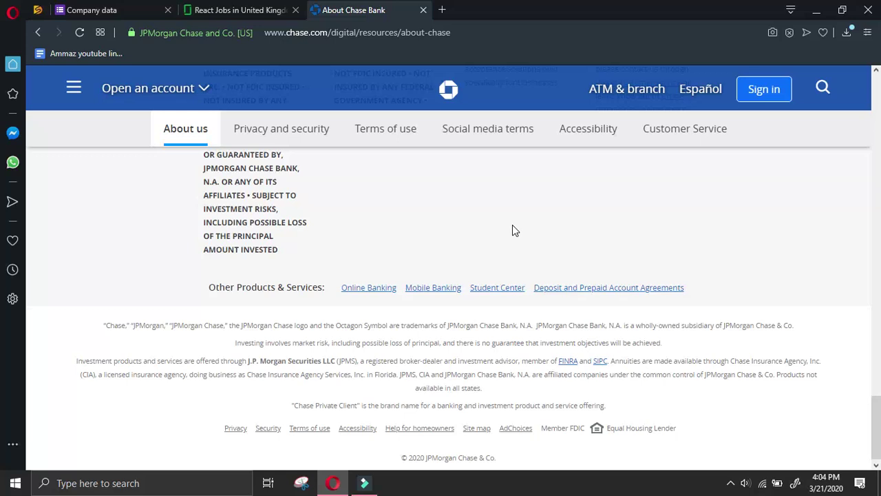
pyautogui.scroll(15, 532, 247)
pyautogui.scroll(1, 574, 238)
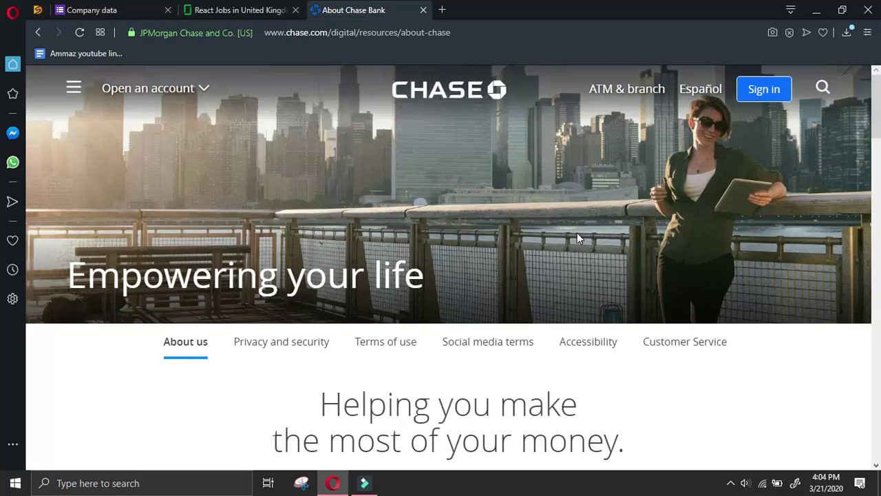
pyautogui.scroll(-3, 576, 232)
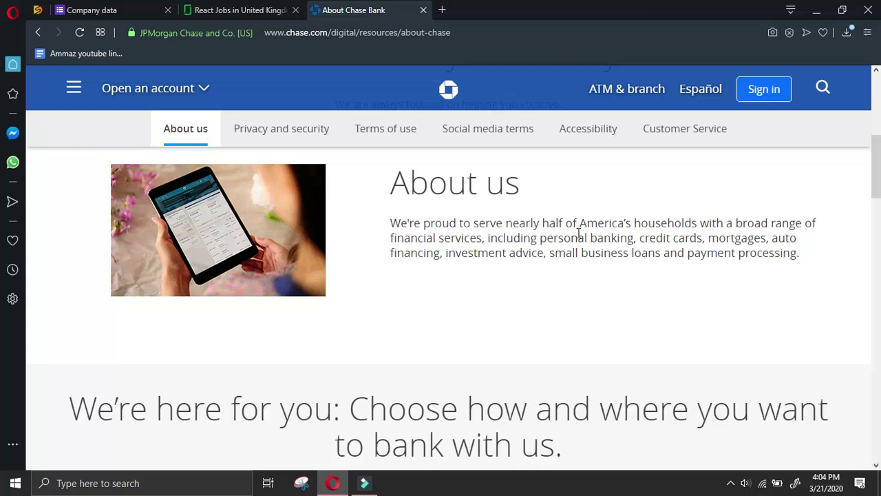
pyautogui.scroll(-4, 578, 234)
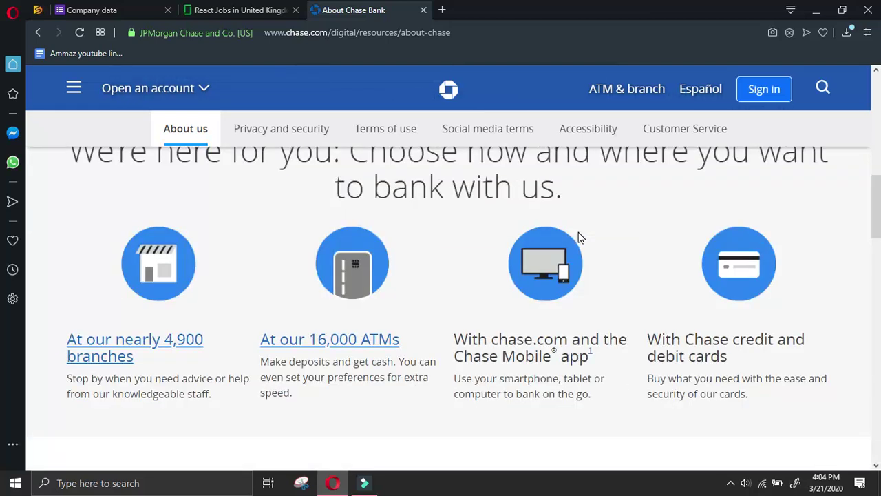
pyautogui.scroll(-2, 578, 238)
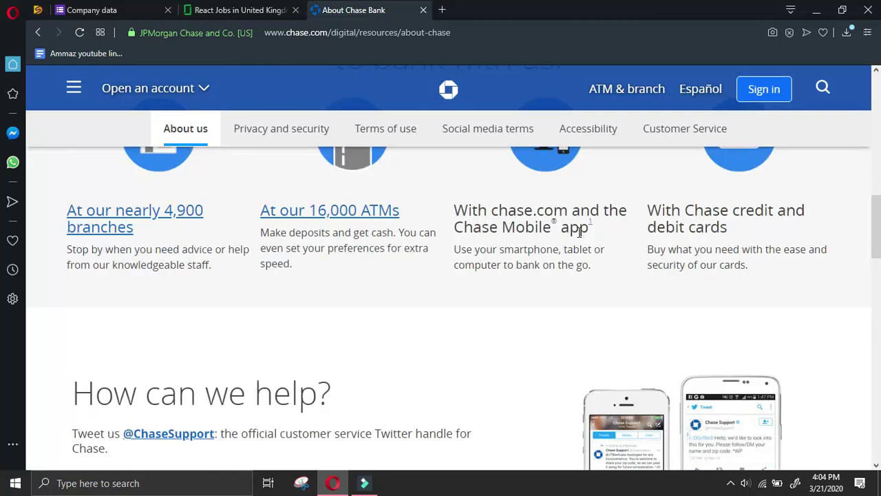
pyautogui.scroll(-4, 579, 232)
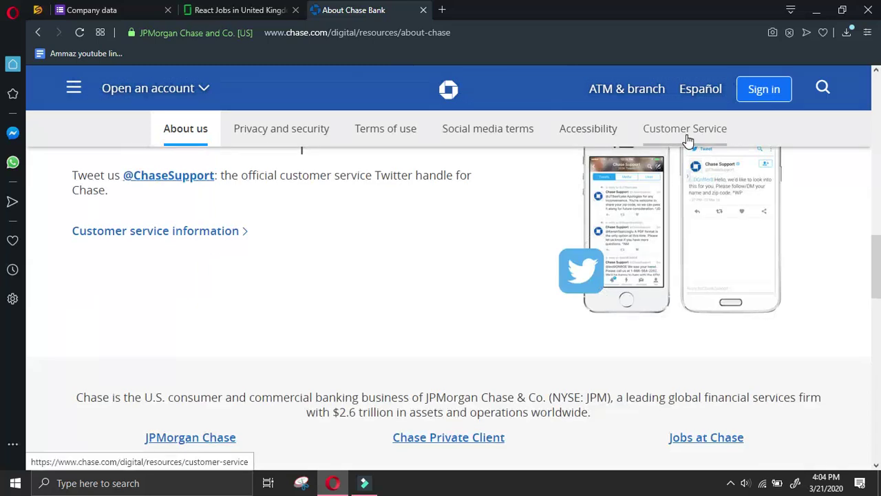
pyautogui.scroll(-6, 695, 163)
pyautogui.scroll(2, 696, 163)
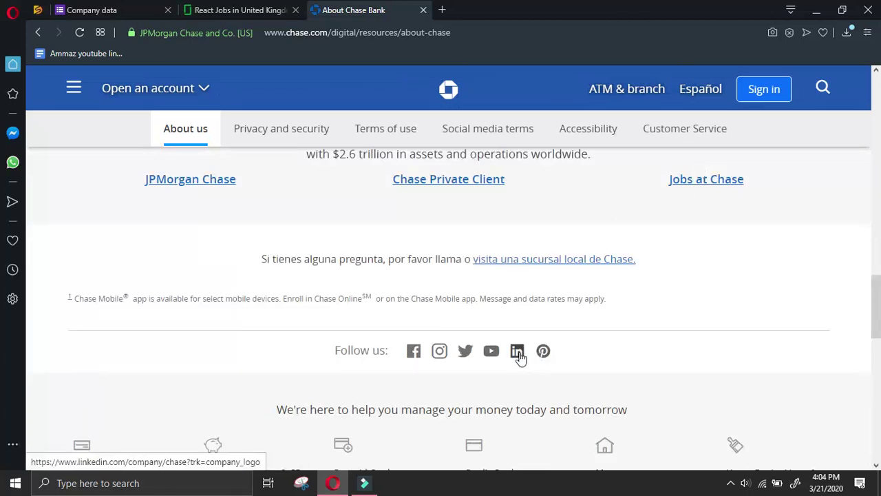
pyautogui.rightClick(518, 351)
pyautogui.click(545, 212)
# Review the About details on Chase's LinkedIn page, then close that tab
pyautogui.click(491, 9)
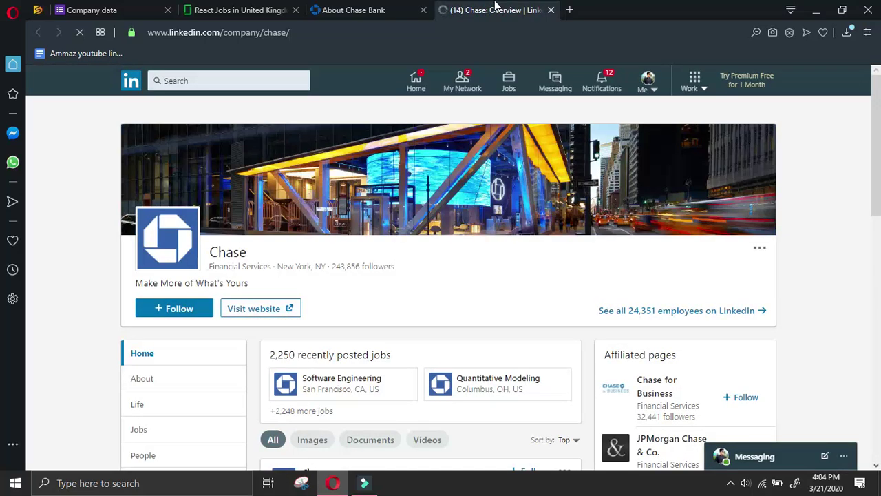
pyautogui.scroll(-2, 203, 252)
pyautogui.click(197, 253)
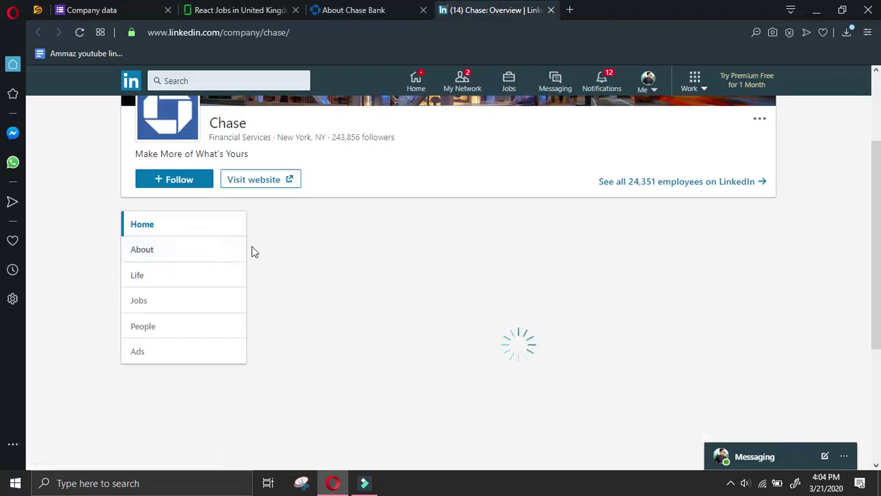
pyautogui.scroll(-2, 381, 231)
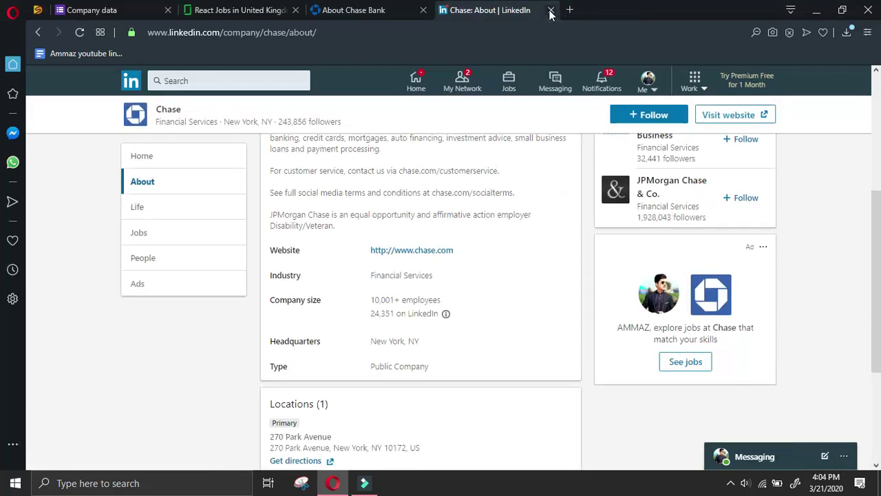
pyautogui.click(550, 11)
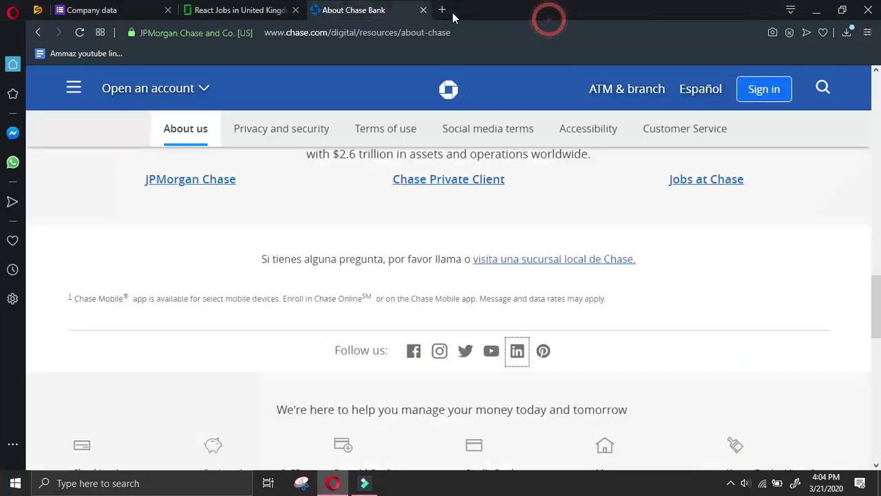
# Look through the customer service phone numbers on chase.com's Customer Service page
pyautogui.click(671, 133)
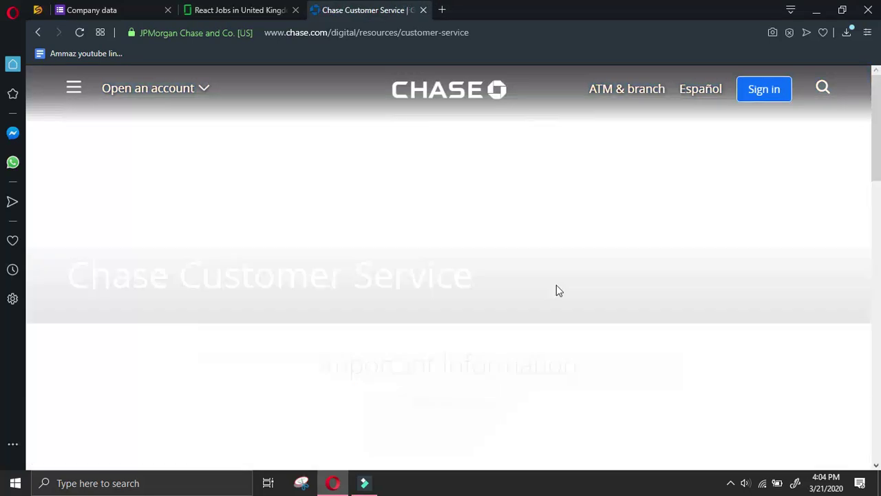
pyautogui.scroll(-3, 558, 291)
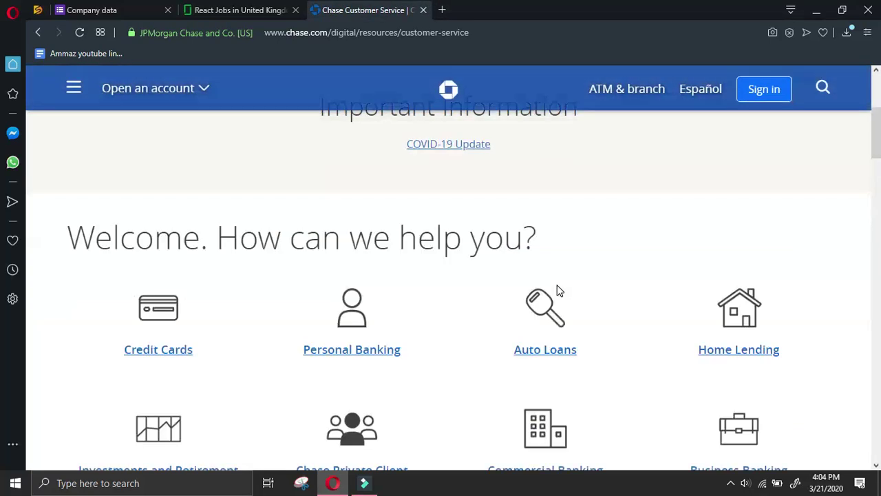
pyautogui.scroll(-5, 557, 291)
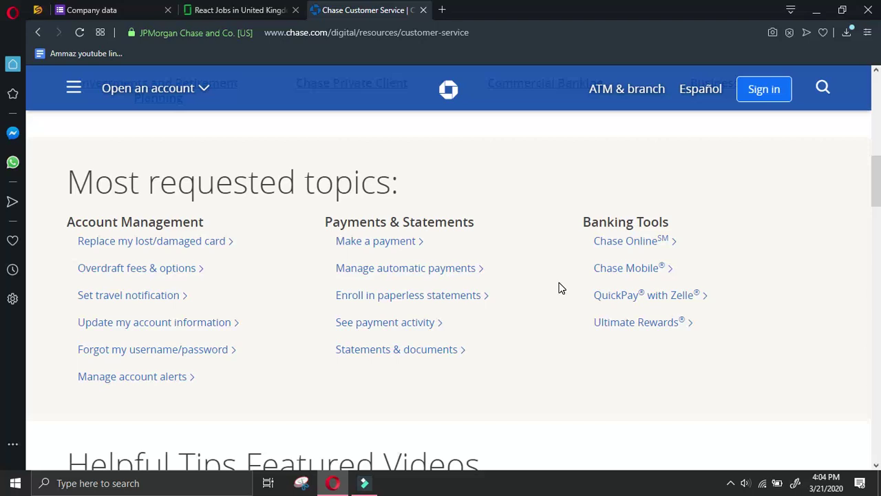
pyautogui.scroll(-9, 560, 287)
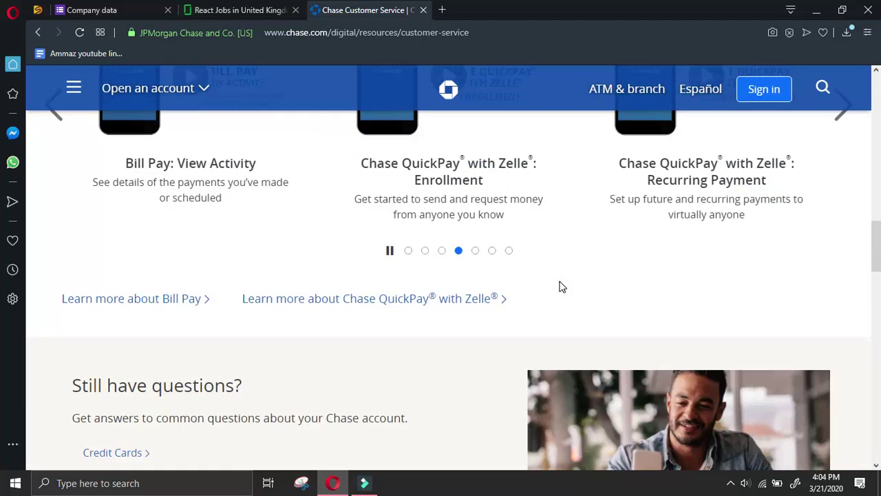
pyautogui.scroll(2, 560, 287)
pyautogui.scroll(-8, 560, 287)
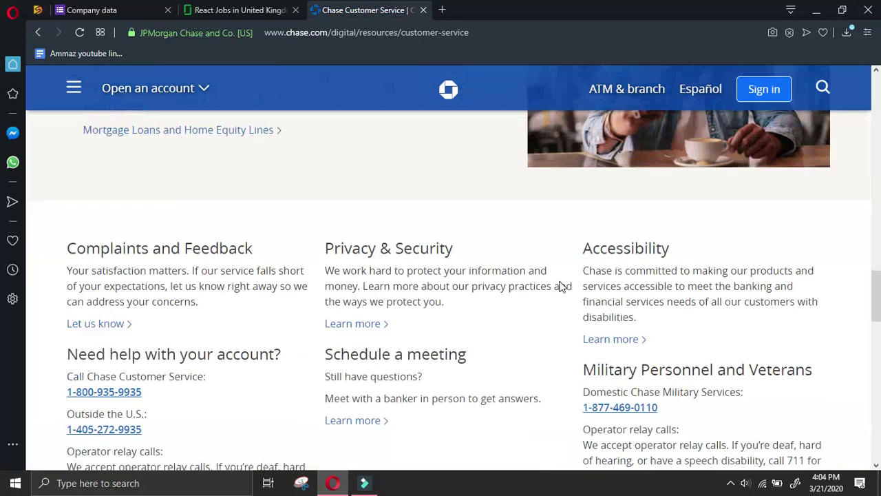
pyautogui.scroll(2, 560, 286)
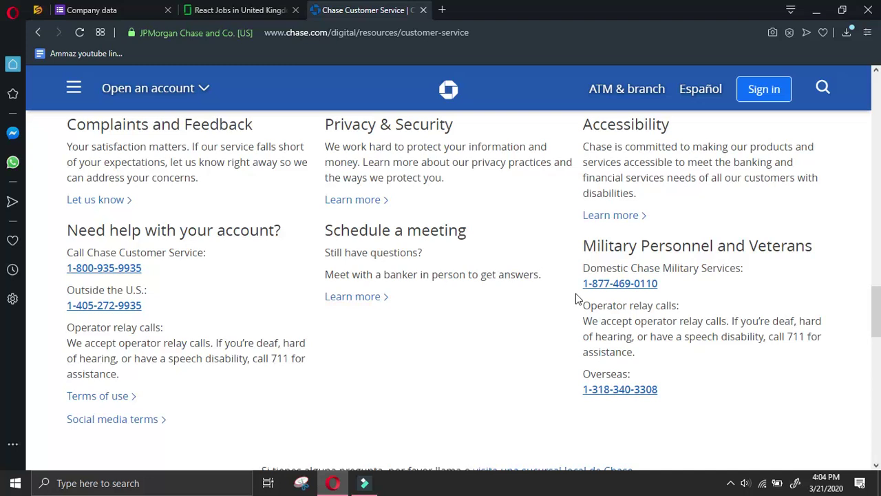
pyautogui.scroll(2, 576, 297)
pyautogui.scroll(-6, 576, 298)
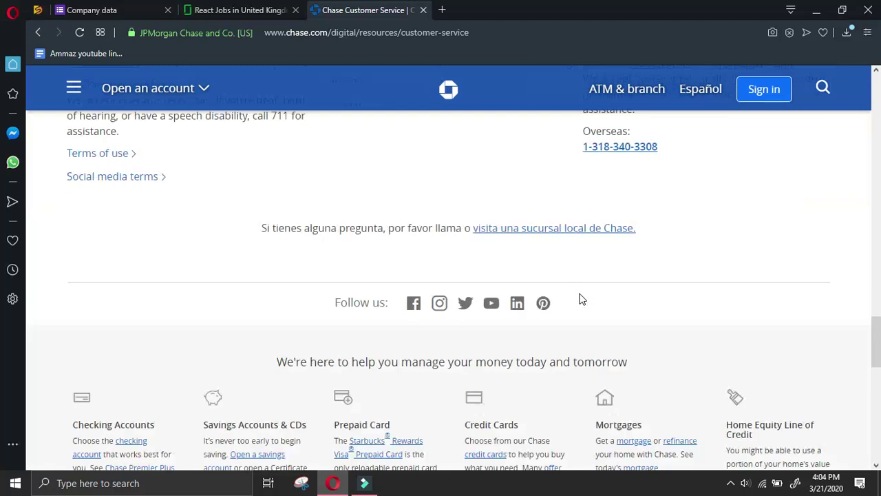
pyautogui.scroll(-4, 580, 298)
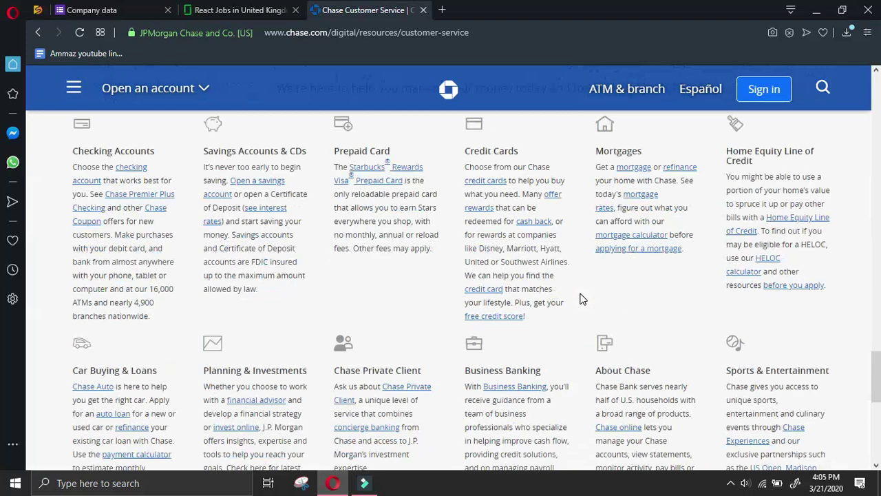
pyautogui.scroll(-2, 582, 298)
pyautogui.scroll(-5, 583, 298)
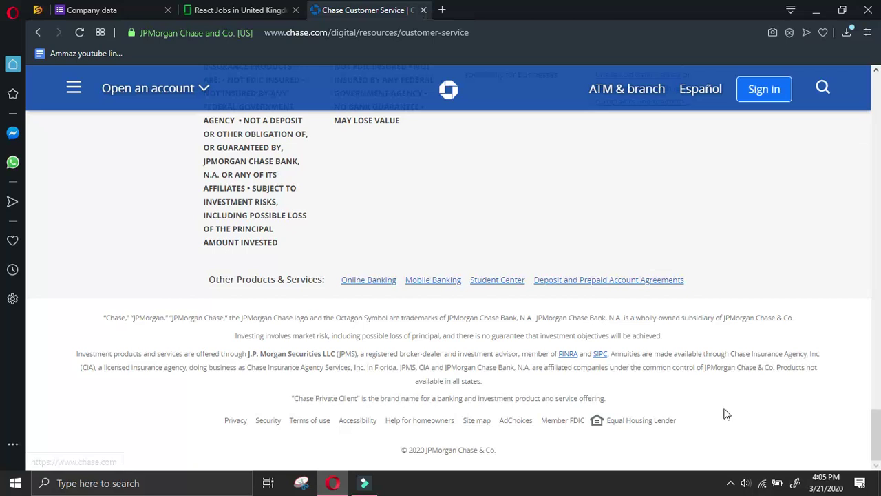
# Close the Chase customer service tab and select the Rise Technical Software Developer listing
pyautogui.click(423, 10)
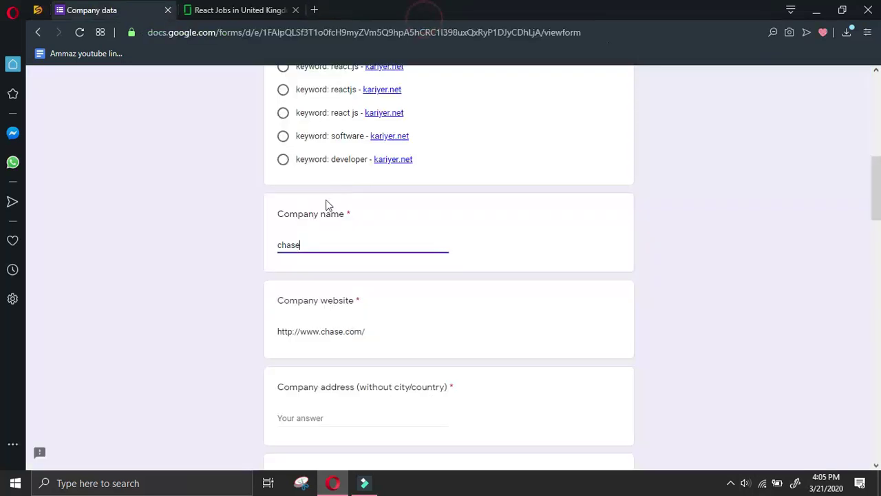
pyautogui.scroll(-2, 347, 166)
pyautogui.click(238, 10)
pyautogui.scroll(-2, 232, 309)
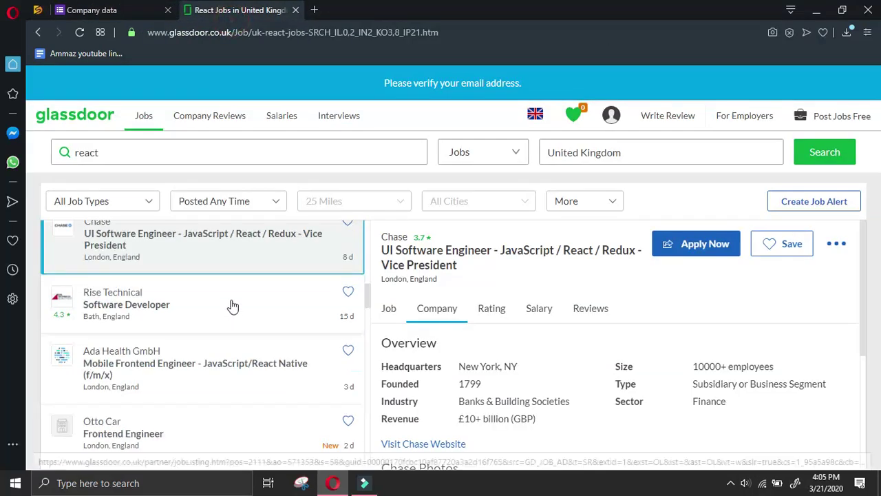
pyautogui.click(295, 287)
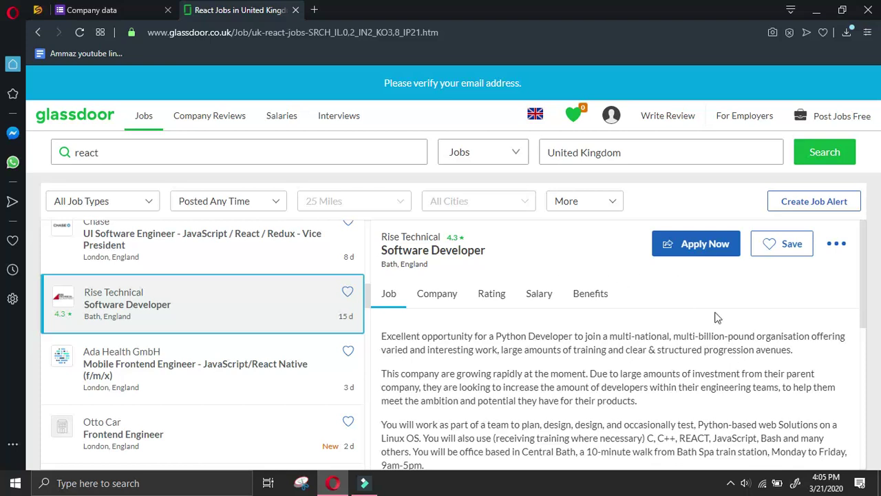
# Copy Rise Technical's website link from its Company overview and open it in a new tab
pyautogui.click(436, 295)
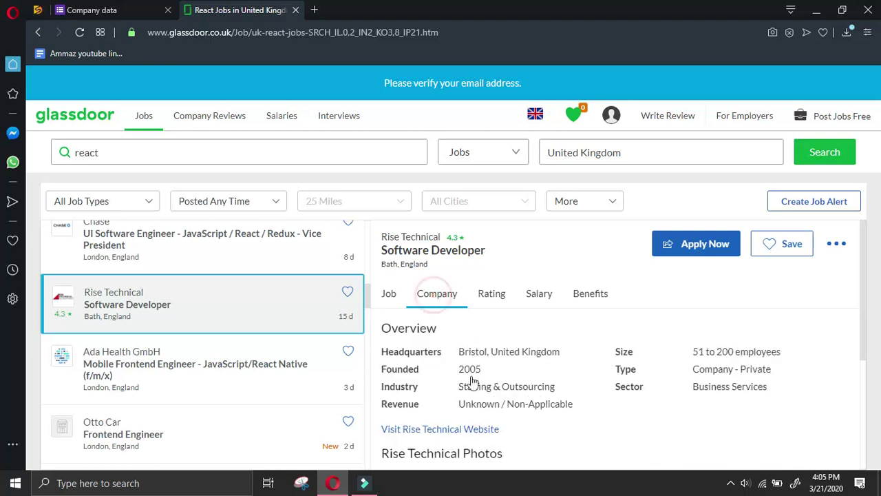
pyautogui.rightClick(471, 428)
pyautogui.click(501, 350)
pyautogui.click(489, 428)
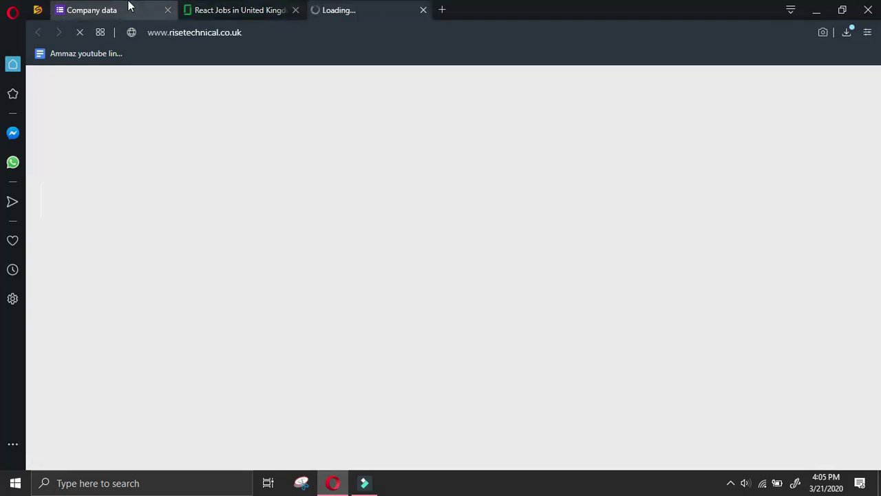
# Copy the existing Company website answer in the Company data form
pyautogui.click(128, 7)
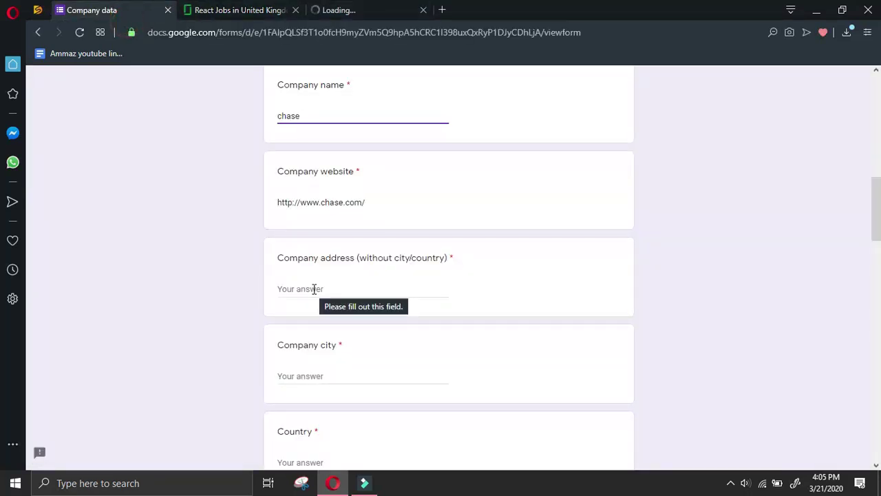
pyautogui.tripleClick(369, 202)
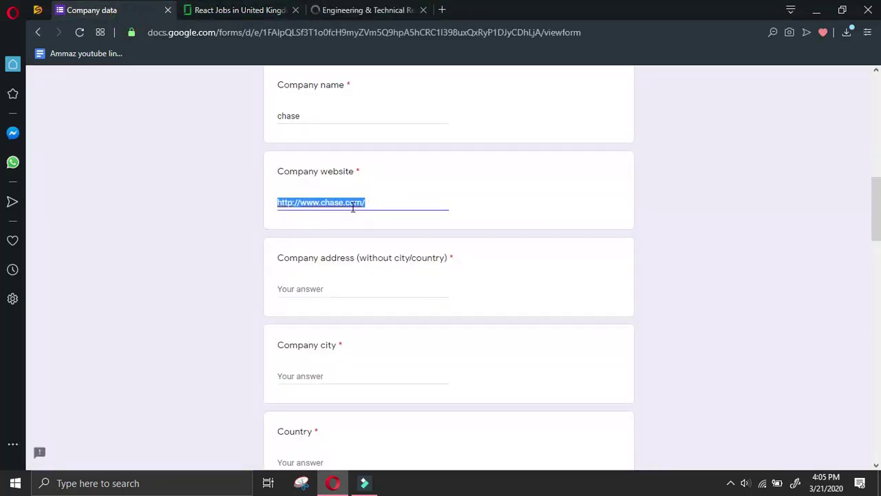
pyautogui.rightClick(350, 202)
pyautogui.click(380, 246)
# Copy the Rise Technical site address from the browser's address bar
pyautogui.click(402, 9)
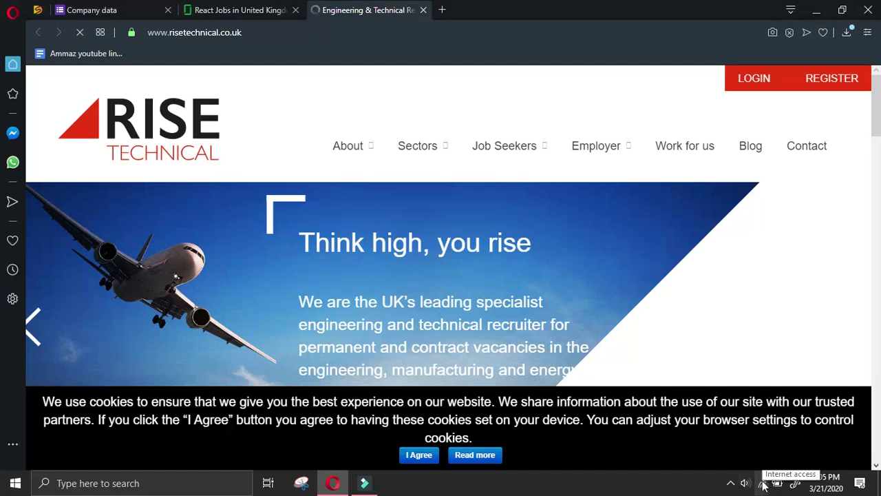
pyautogui.click(730, 483)
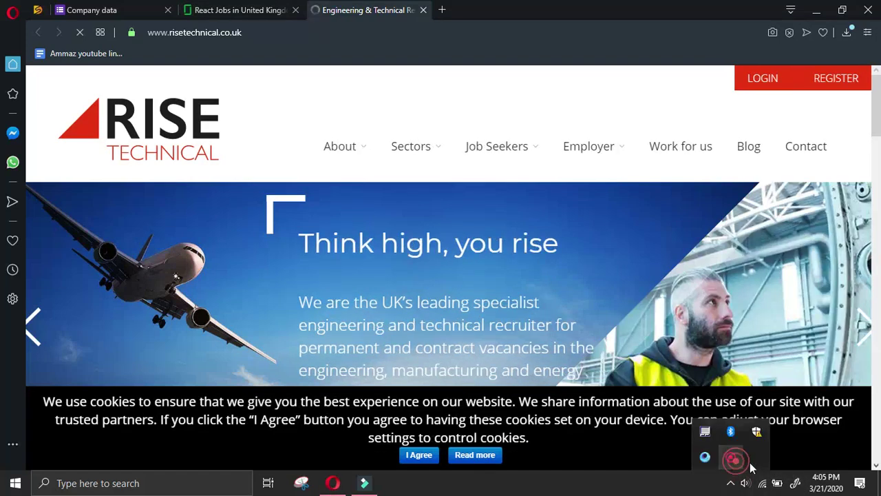
pyautogui.click(749, 465)
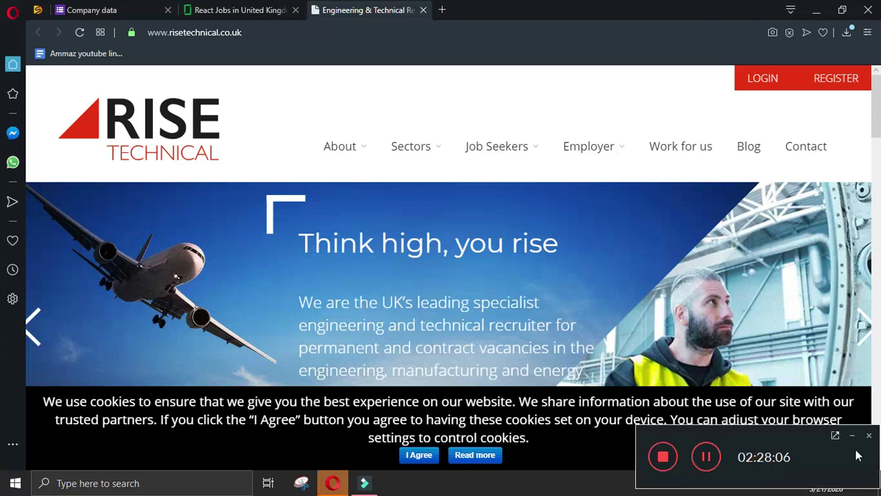
pyautogui.click(856, 437)
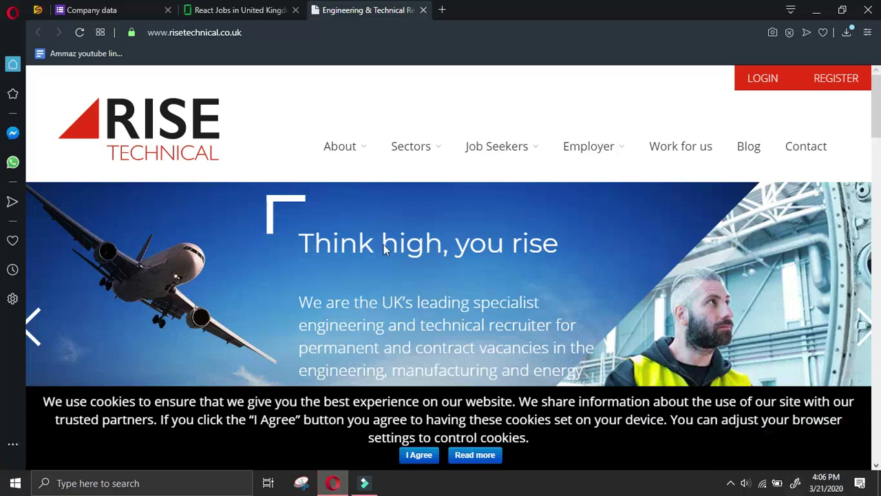
pyautogui.click(179, 32)
pyautogui.rightClick(169, 33)
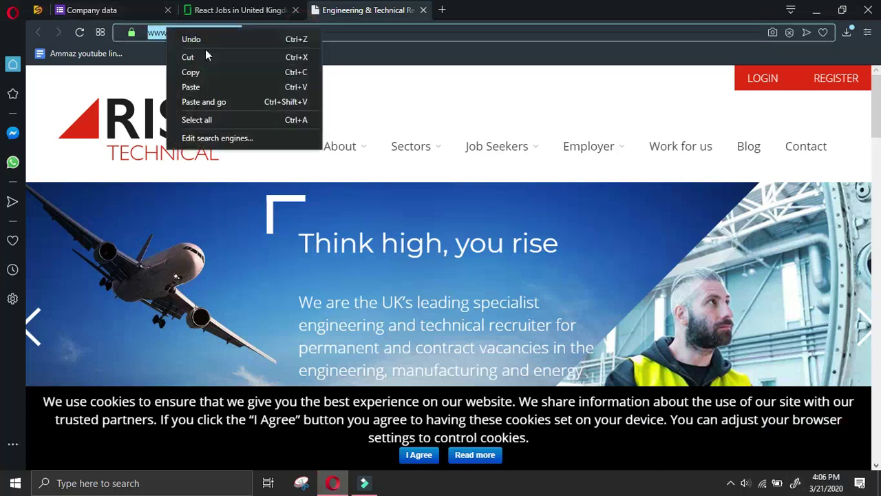
pyautogui.click(212, 72)
# Replace the form's website with Rise Technical's address and company name 'chase' with 'risetechnical'
pyautogui.click(145, 11)
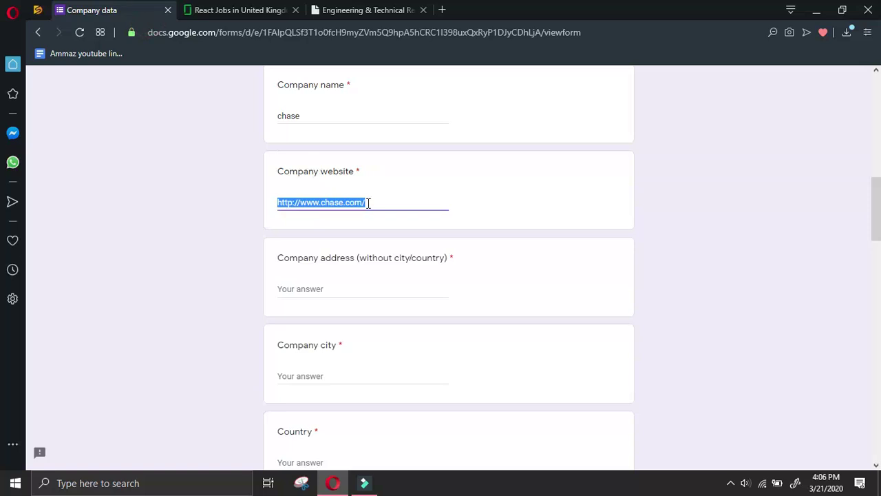
pyautogui.rightClick(367, 203)
pyautogui.click(413, 263)
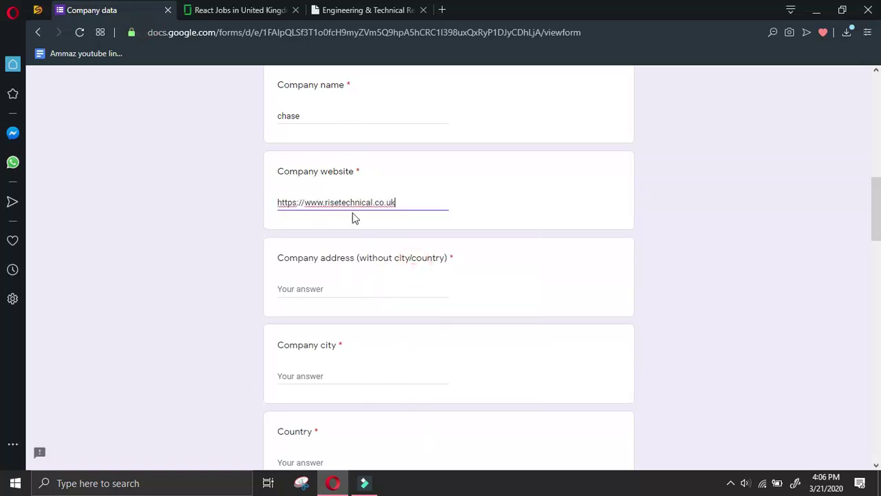
pyautogui.moveTo(375, 202); pyautogui.dragTo(325, 204)
pyautogui.rightClick(337, 200)
pyautogui.click(381, 242)
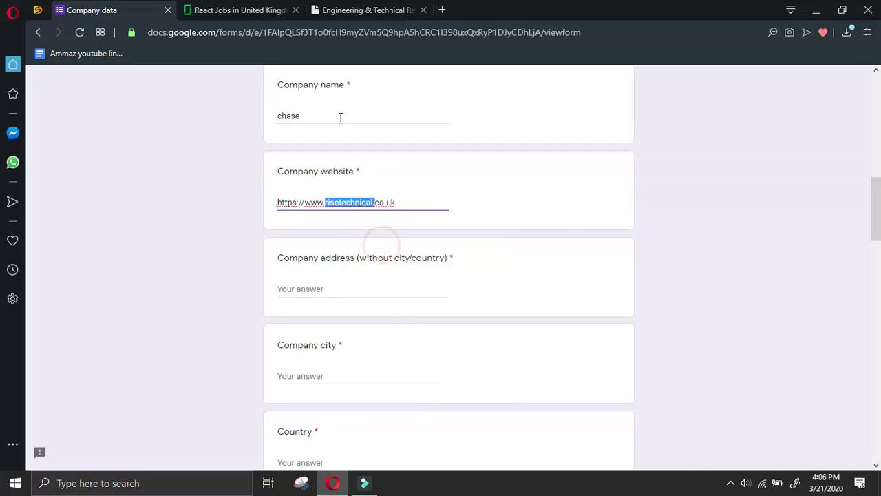
pyautogui.doubleClick(307, 116)
pyautogui.rightClick(307, 118)
pyautogui.click(349, 173)
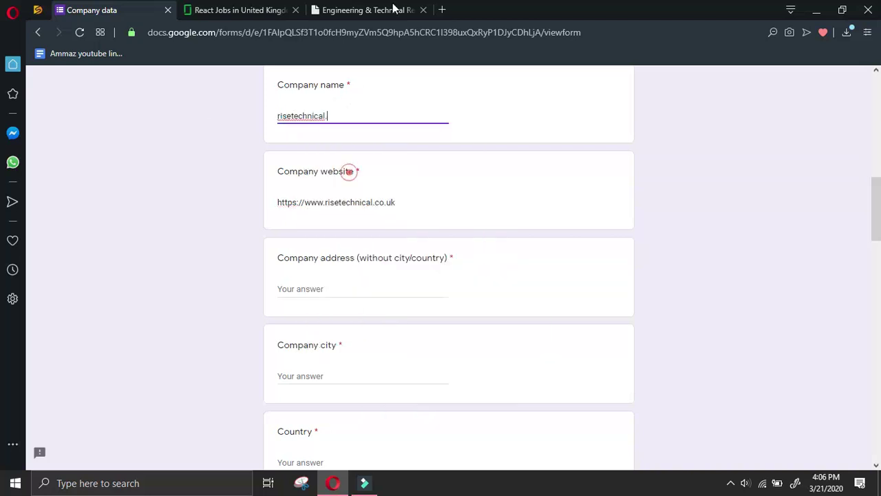
# Check the Glassdoor listing, then go to the Contact page on Rise Technical's site
pyautogui.click(392, 8)
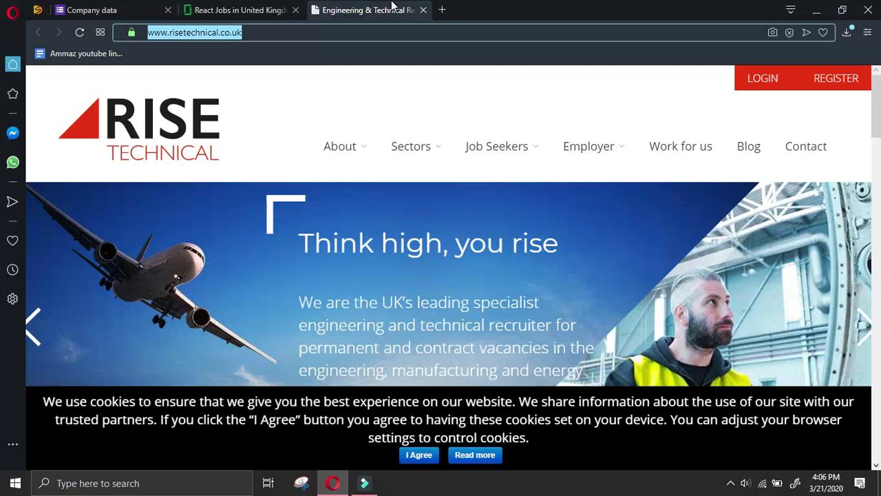
pyautogui.click(306, 8)
pyautogui.scroll(-2, 583, 268)
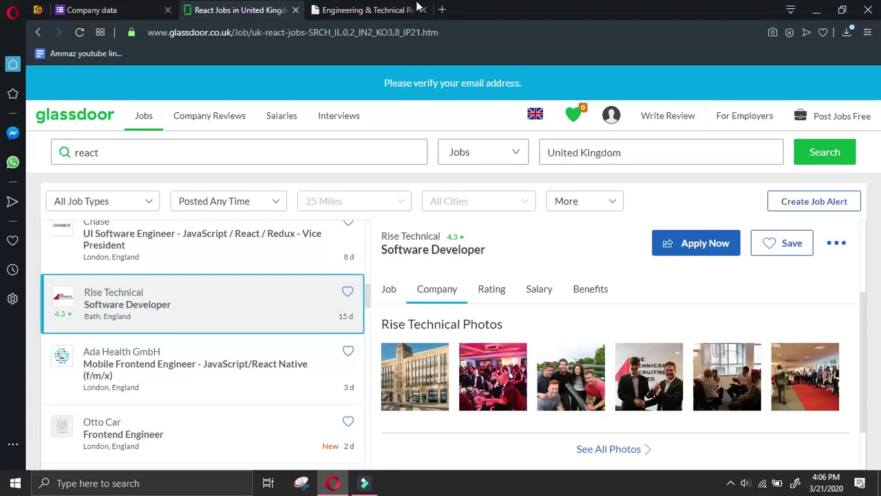
pyautogui.hotkey('ctrl', 'Tab')
pyautogui.scroll(-3, 369, 288)
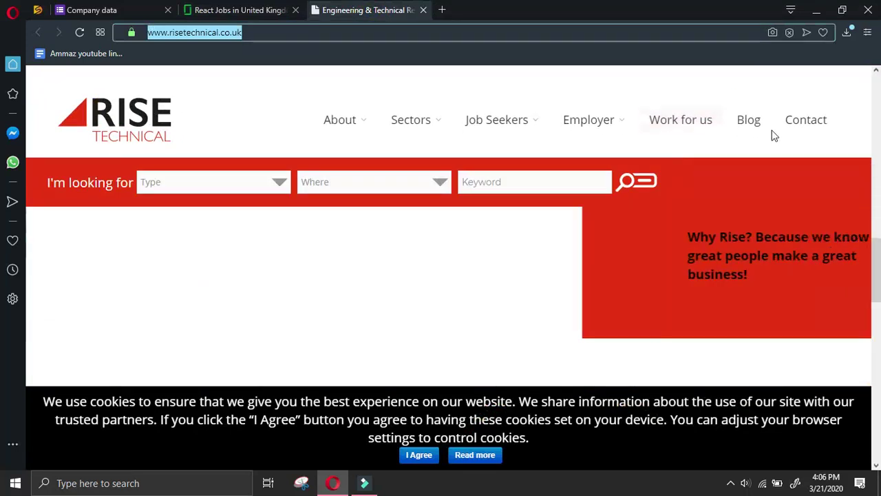
pyautogui.click(807, 124)
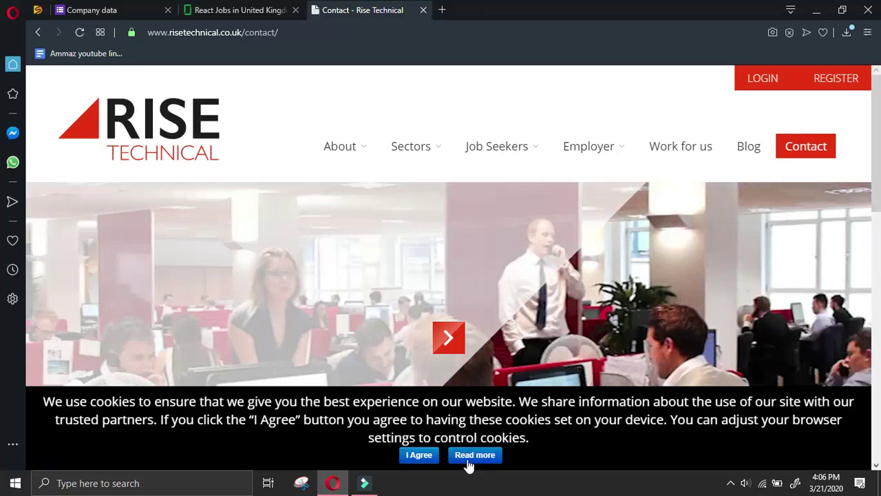
# Copy Rise Technical's postal address from its contact page into the form's Company address answer
pyautogui.click(420, 454)
pyautogui.scroll(-10, 555, 289)
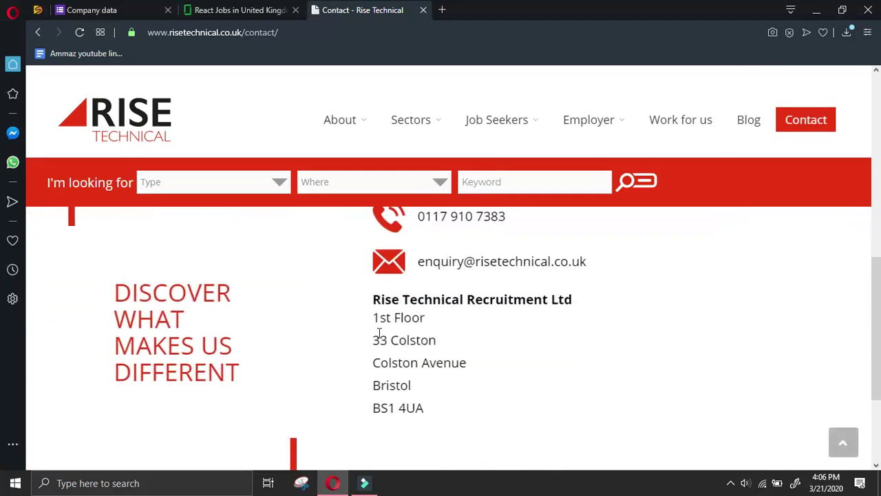
pyautogui.moveTo(375, 317); pyautogui.dragTo(433, 410)
pyautogui.rightClick(427, 369)
pyautogui.click(444, 296)
pyautogui.click(137, 9)
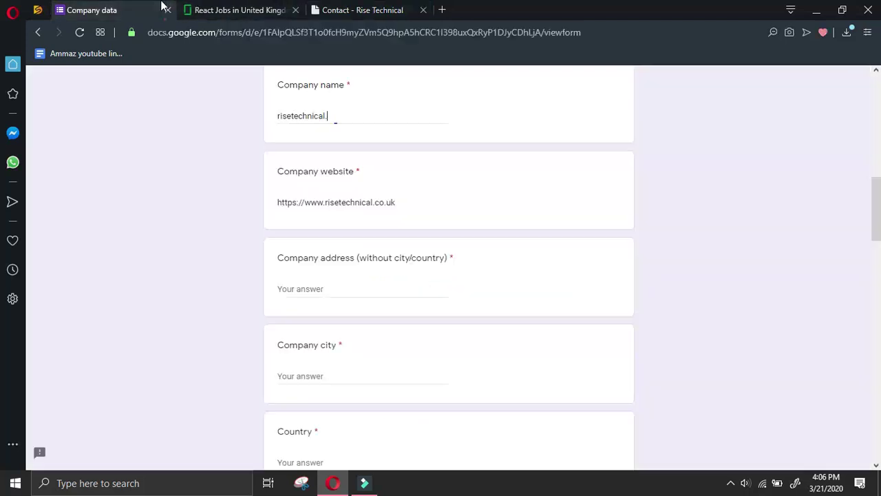
pyautogui.click(352, 295)
pyautogui.rightClick(353, 297)
pyautogui.click(411, 165)
# Move Bristol from the address into the City answer and begin entering UK as Country
pyautogui.moveTo(415, 288); pyautogui.dragTo(394, 287)
pyautogui.rightClick(391, 289)
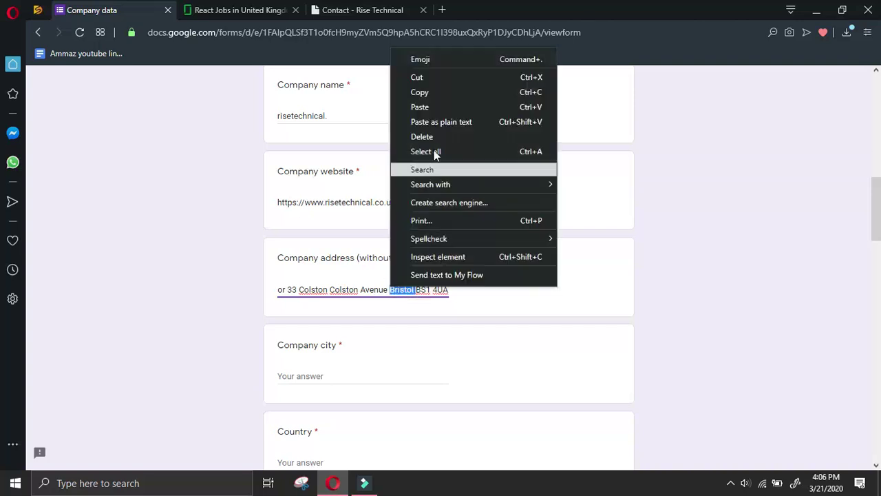
pyautogui.click(433, 92)
pyautogui.press('BackSpace')
pyautogui.click(425, 374)
pyautogui.rightClick(424, 373)
pyautogui.click(472, 230)
pyautogui.scroll(-2, 378, 414)
pyautogui.click(359, 332)
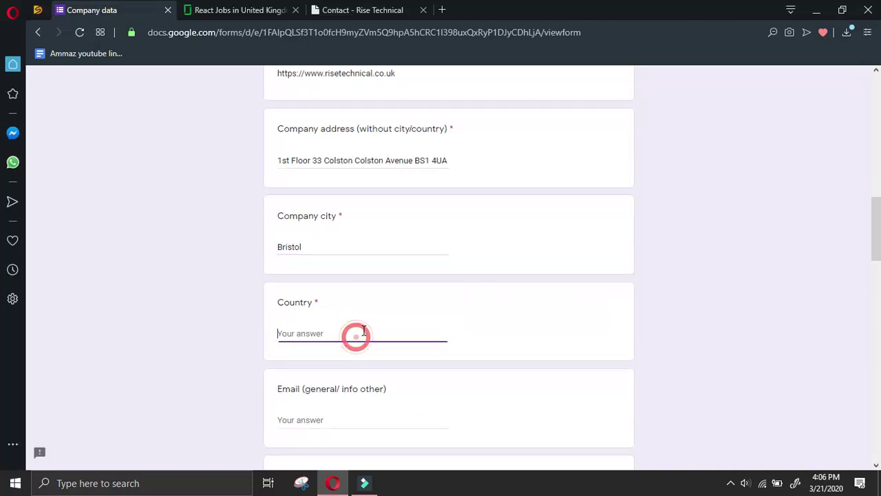
pyautogui.write('u')
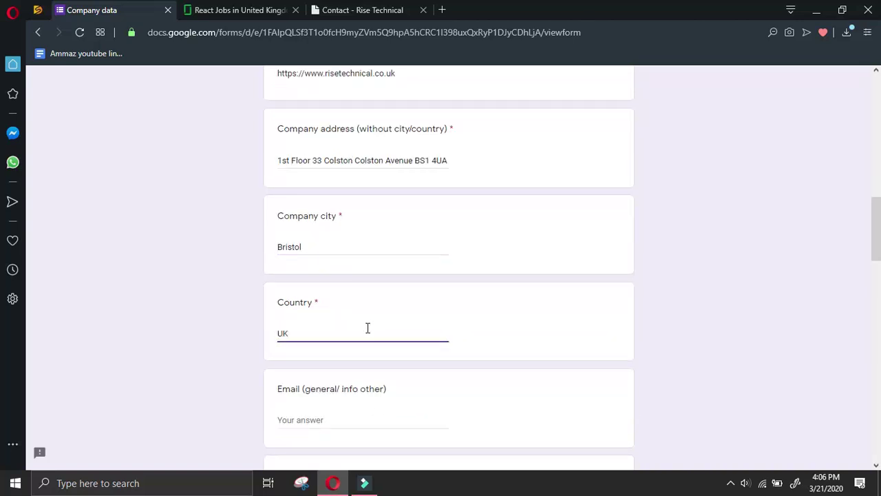
# Copy the company's enquiry email from the contact page into the Email answer
pyautogui.click(363, 9)
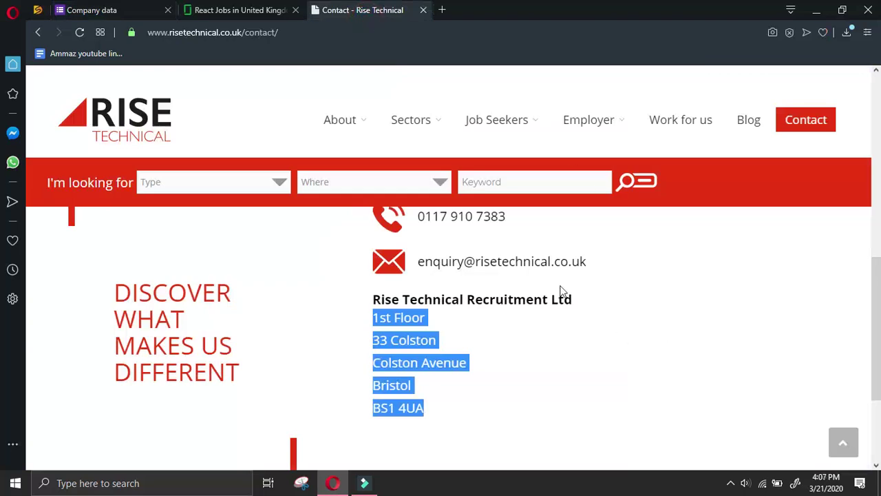
pyautogui.rightClick(557, 271)
pyautogui.click(573, 274)
pyautogui.click(121, 11)
pyautogui.scroll(-2, 314, 374)
pyautogui.rightClick(325, 292)
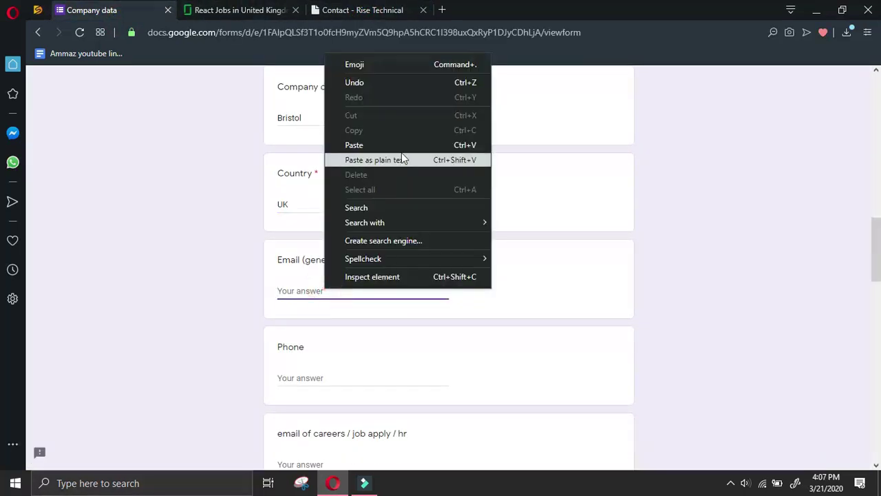
pyautogui.click(402, 152)
# Copy the company's phone number from the contact page into the Phone answer
pyautogui.click(399, 9)
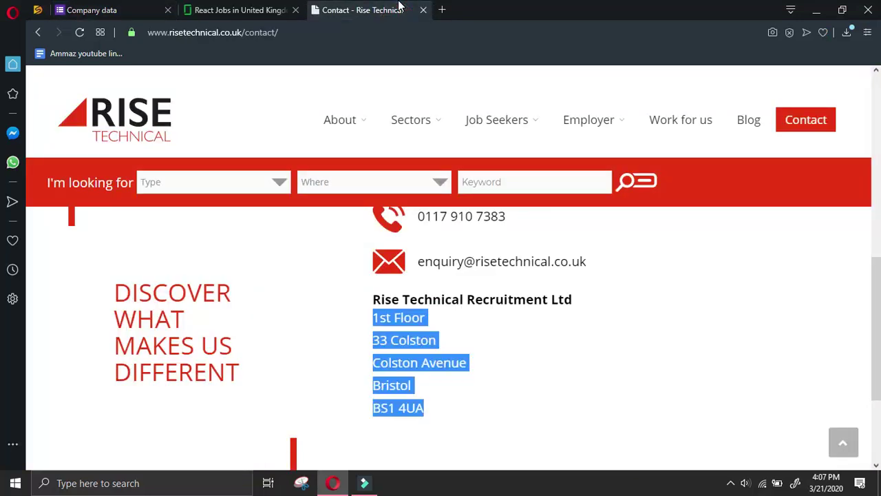
pyautogui.scroll(2, 515, 295)
pyautogui.moveTo(417, 345); pyautogui.dragTo(507, 345)
pyautogui.rightClick(488, 344)
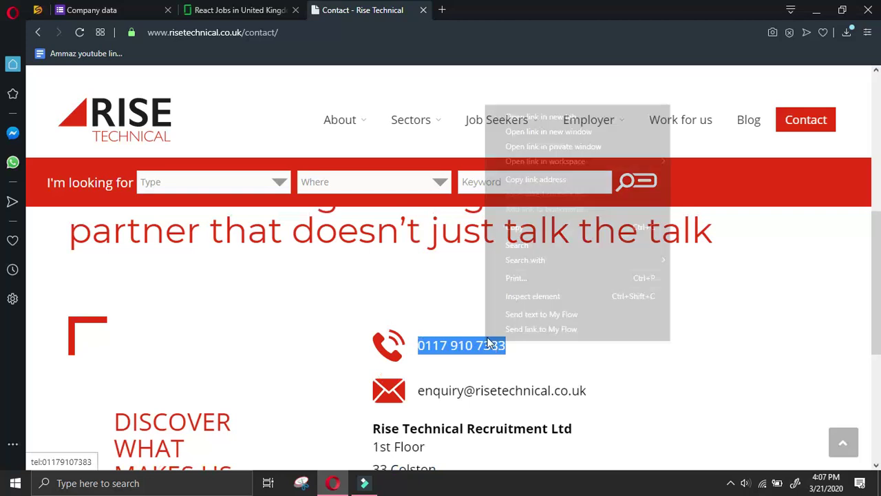
pyautogui.click(532, 225)
pyautogui.click(234, 10)
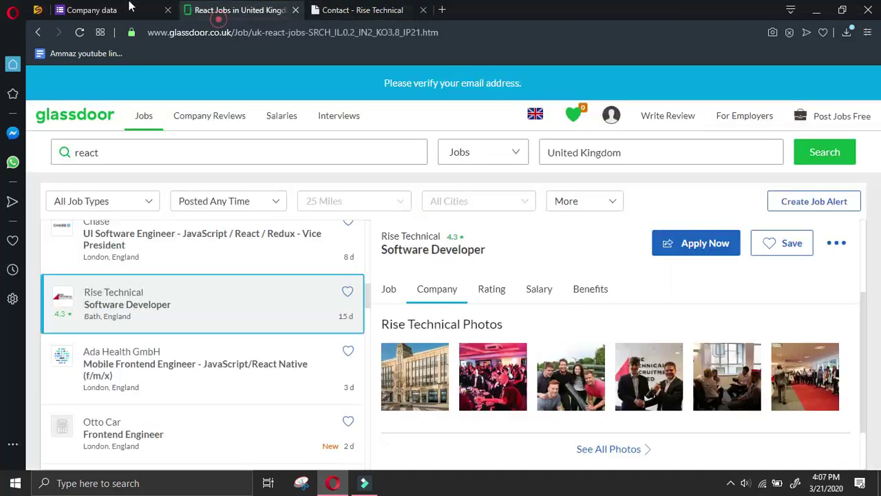
pyautogui.click(91, 9)
pyautogui.scroll(-2, 320, 287)
pyautogui.click(330, 248)
pyautogui.rightClick(329, 248)
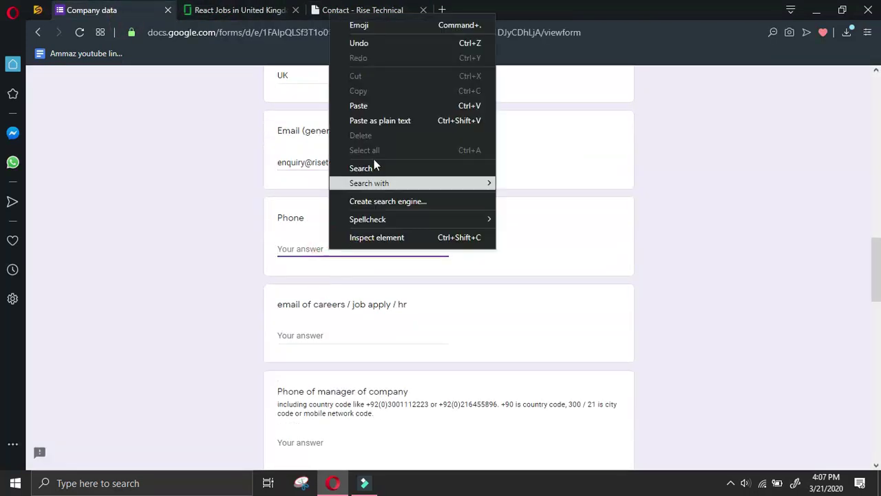
pyautogui.click(389, 109)
pyautogui.click(389, 14)
pyautogui.scroll(-5, 689, 278)
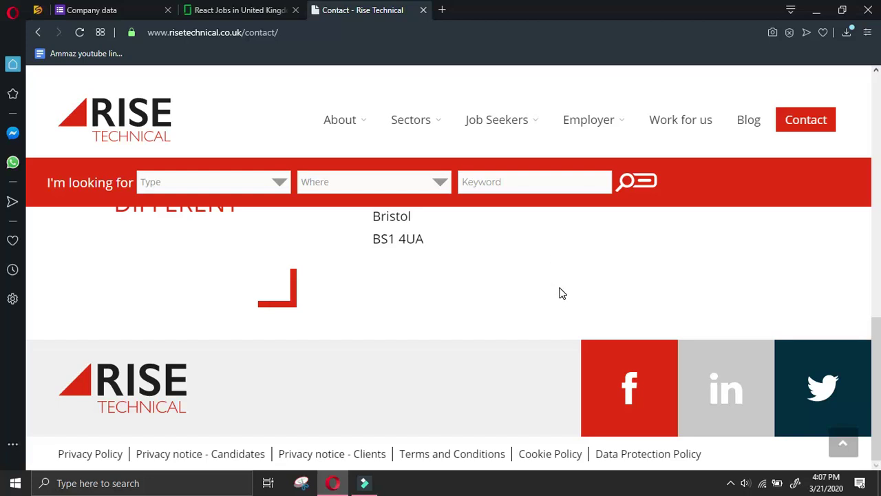
# Open the Rise Technical careers site and its LinkedIn company page in new tabs
pyautogui.scroll(15, 556, 247)
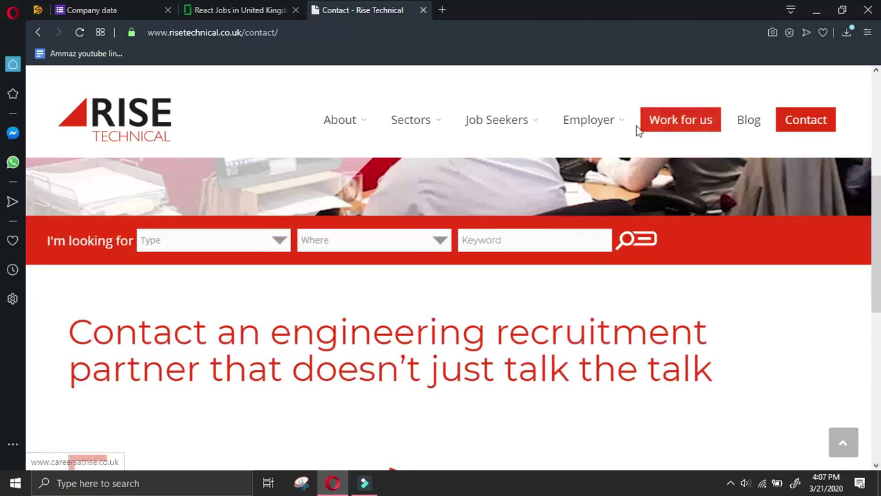
pyautogui.click(680, 120)
pyautogui.hotkey('ctrl', 'Tab')
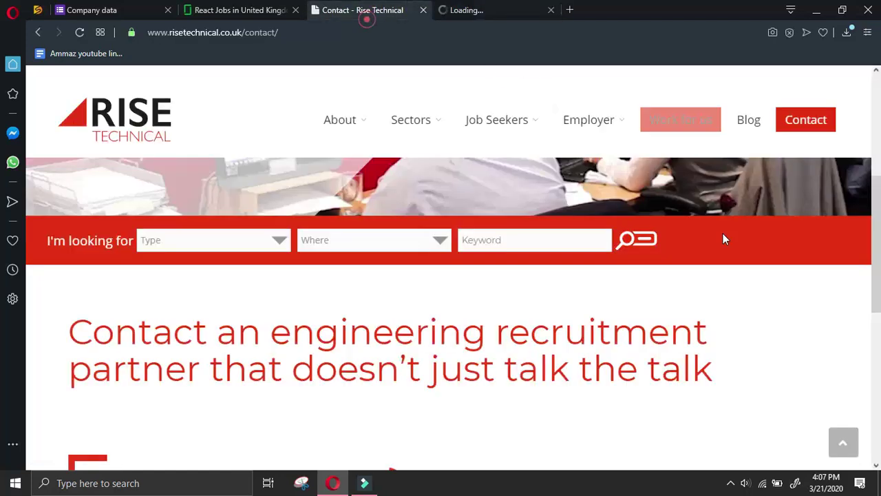
pyautogui.scroll(-15, 723, 234)
pyautogui.rightClick(720, 388)
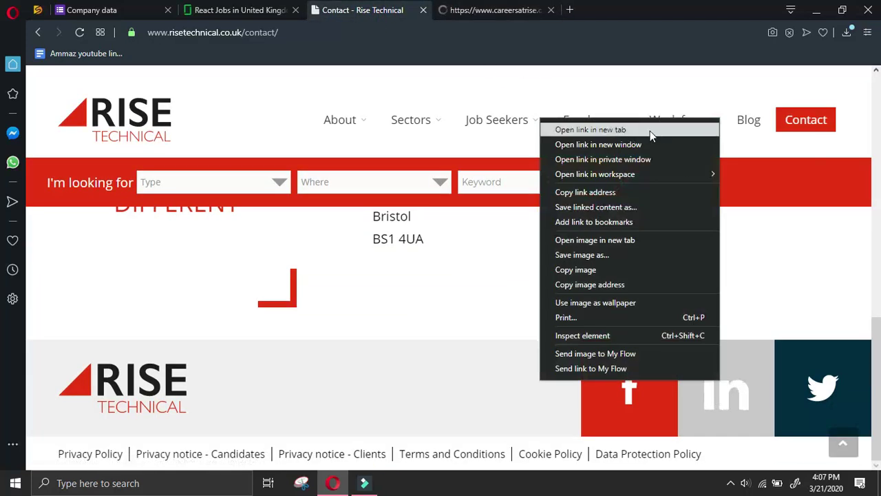
pyautogui.click(650, 130)
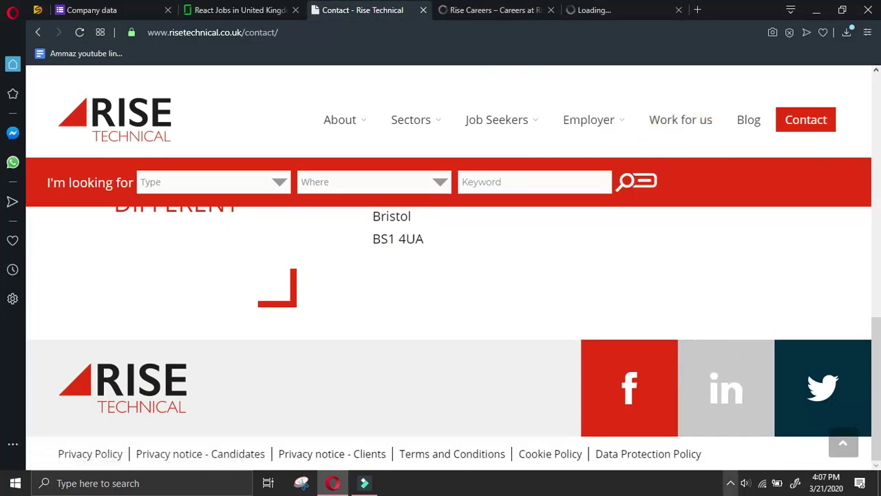
# Show the People section of Rise Technical's LinkedIn page, listing its 149 employees
pyautogui.click(731, 482)
pyautogui.click(735, 450)
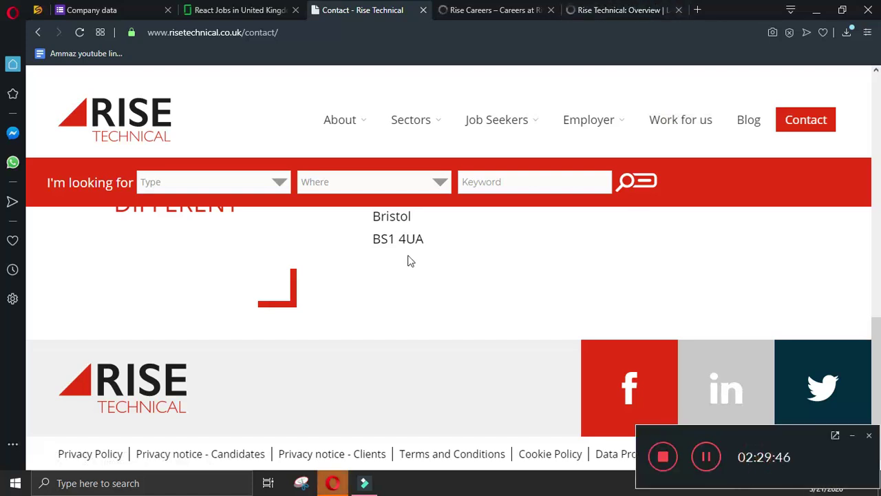
pyautogui.scroll(3, 475, 228)
pyautogui.scroll(-3, 477, 223)
pyautogui.hotkey('ctrl', 'Tab')
pyautogui.scroll(-10, 550, 258)
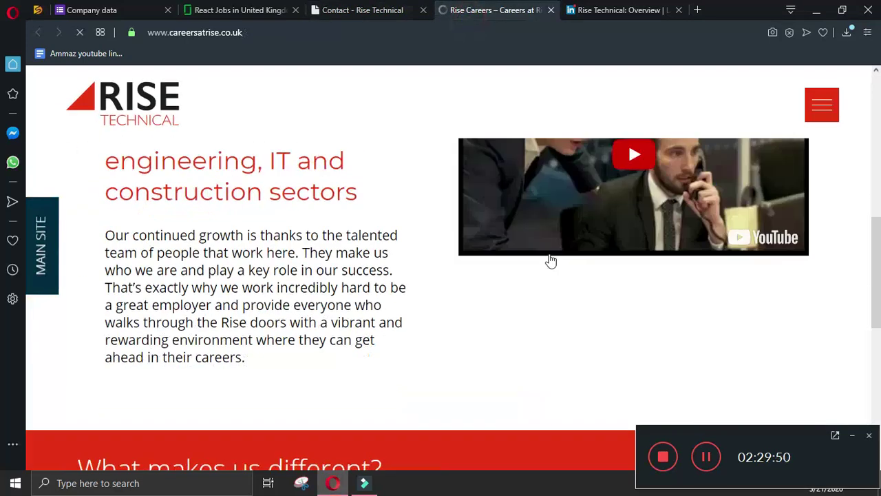
pyautogui.scroll(-3, 548, 260)
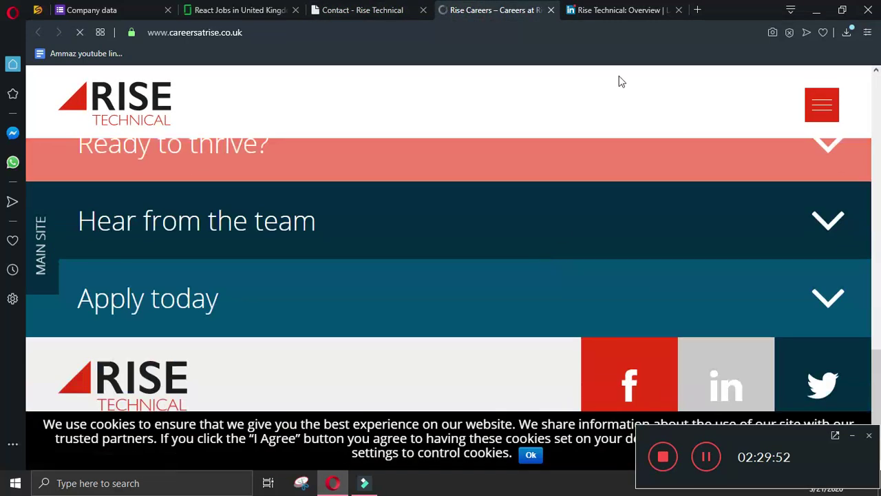
pyautogui.click(619, 10)
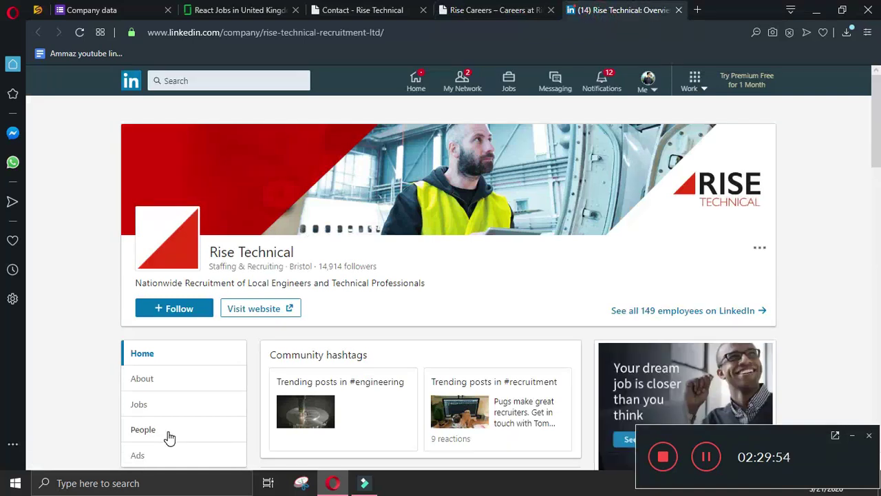
pyautogui.scroll(-2, 169, 372)
pyautogui.click(180, 301)
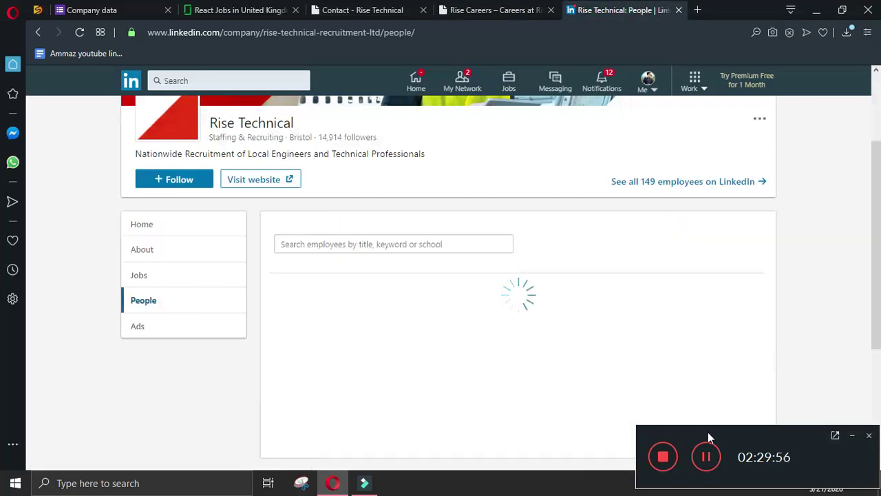